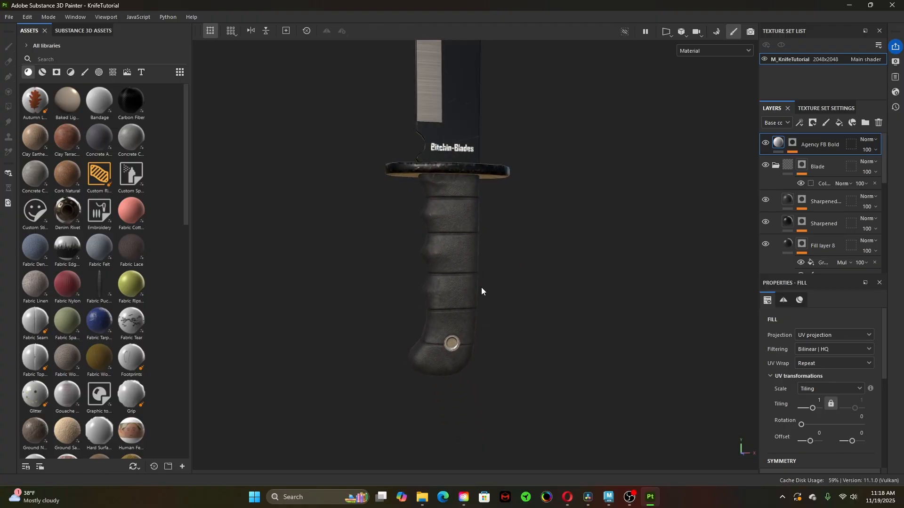
- Examine the textured knife's handle, guard and blade from several angles and distances
right_click_drag(483, 291, 773, 367, "alt")
mouse_move(555, 315)
left_mouse_down("alt")
mouse_move(410, 303)
mouse_move(460, 276)
mouse_move(481, 330)
left_mouse_up("alt")
right_click_drag(516, 317, 451, 337, "alt")
left_click_drag(451, 337, 478, 325, "alt")
middle_click_drag(478, 301, 489, 400, "alt")
right_click_drag(480, 358, 412, 306, "alt")
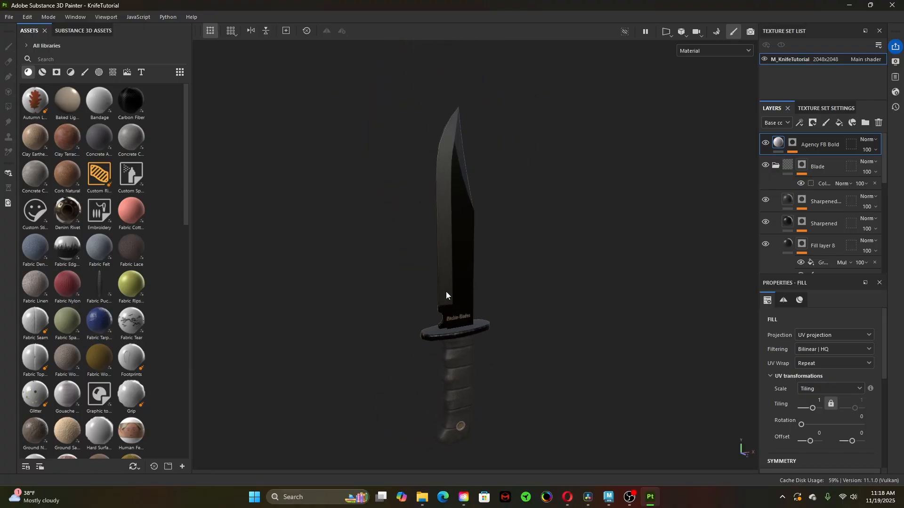
middle_click_drag(433, 365, 420, 267, "alt")
right_click_drag(419, 267, 515, 333, "alt")
left_click_drag(445, 315, 516, 321, "alt")
right_click_drag(517, 322, 692, 383, "alt")
left_click_drag(435, 314, 537, 329, "alt")
right_click_drag(537, 330, 504, 327, "alt")
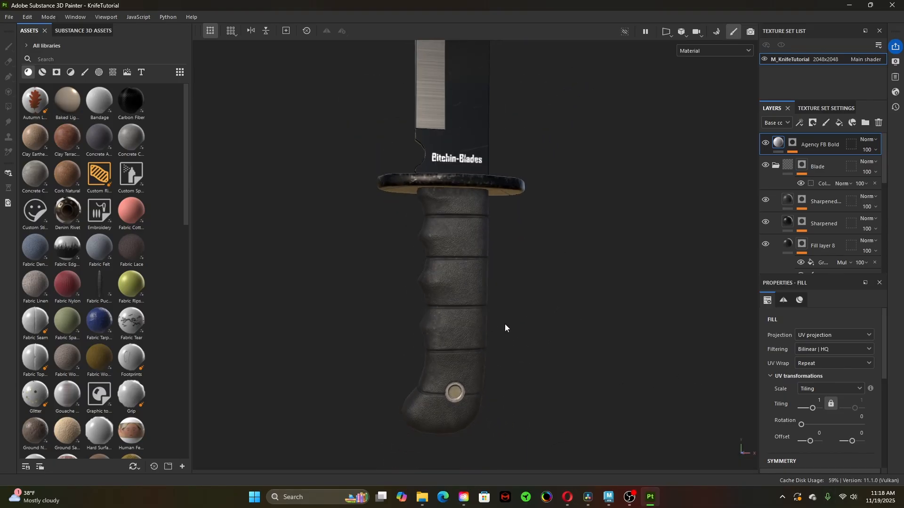
mouse_move(504, 326)
left_mouse_down("alt")
mouse_move(417, 323)
mouse_move(500, 343)
left_mouse_up("alt")
left_click_drag(446, 337, 451, 225, "alt")
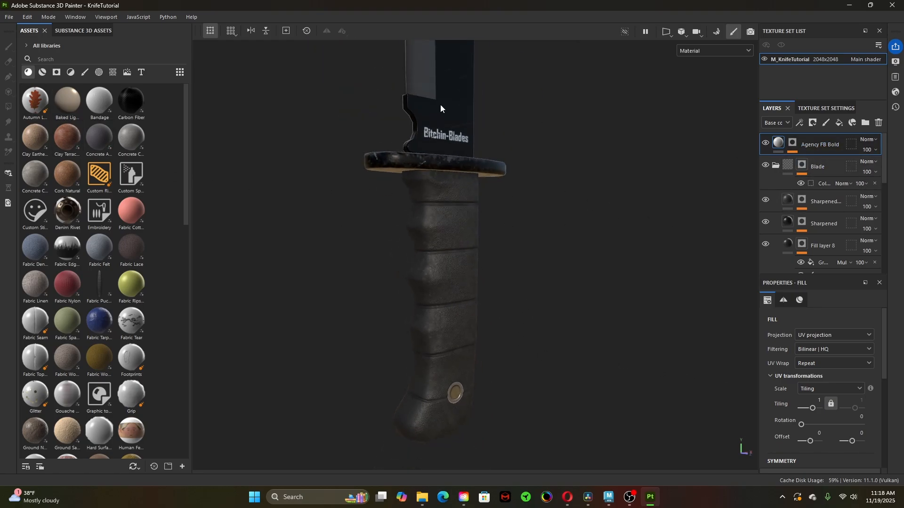
- Add a paint layer at the top of the layer stack and switch to the Polygon Fill tool
left_click(826, 123)
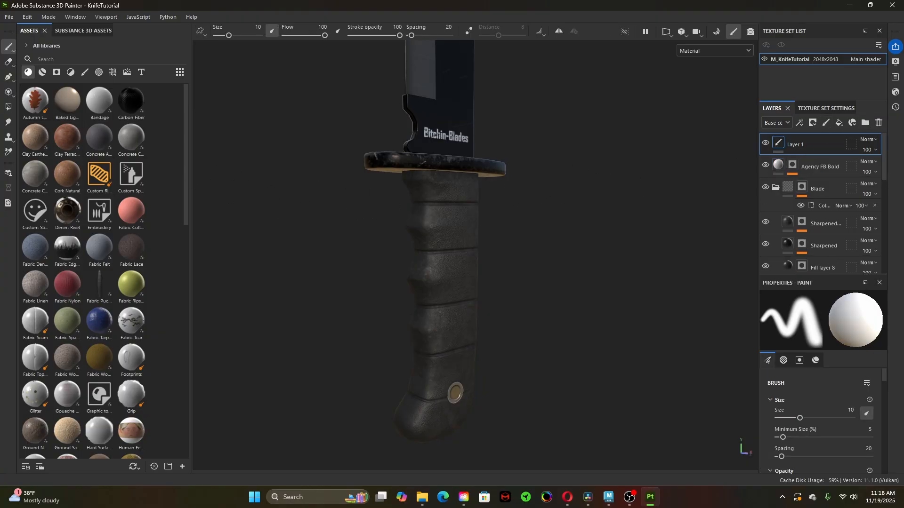
left_click(8, 107)
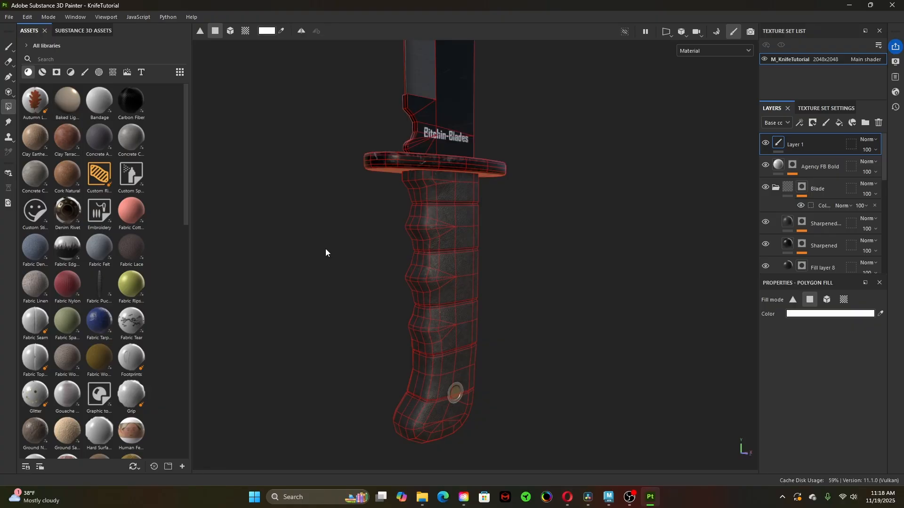
- Examine the knife's mesh wireframe along the handle, guard and blade from all sides
left_click_drag(565, 286, 571, 347, "alt")
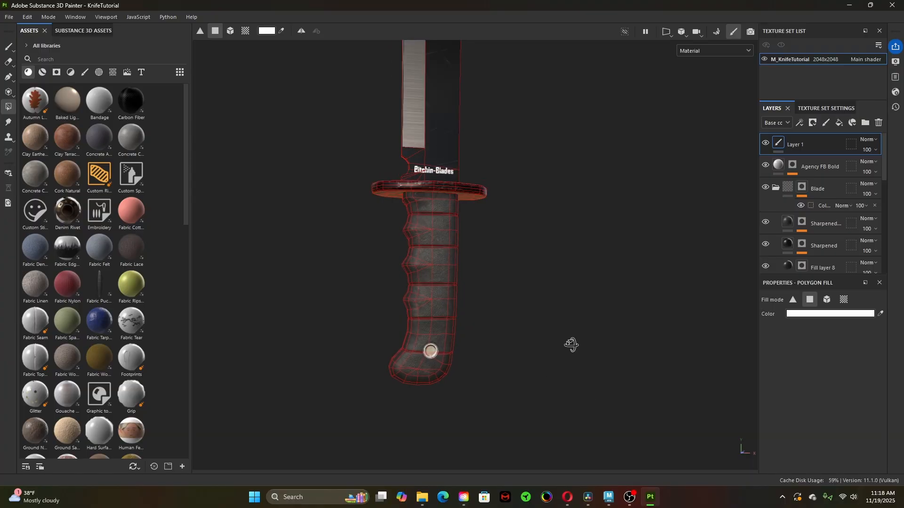
right_click_drag(572, 347, 578, 384, "alt")
left_click_drag(578, 383, 406, 370, "alt")
right_click_drag(407, 370, 383, 363, "alt")
left_click_drag(383, 363, 530, 379, "alt")
right_click_drag(487, 366, 318, 322, "alt")
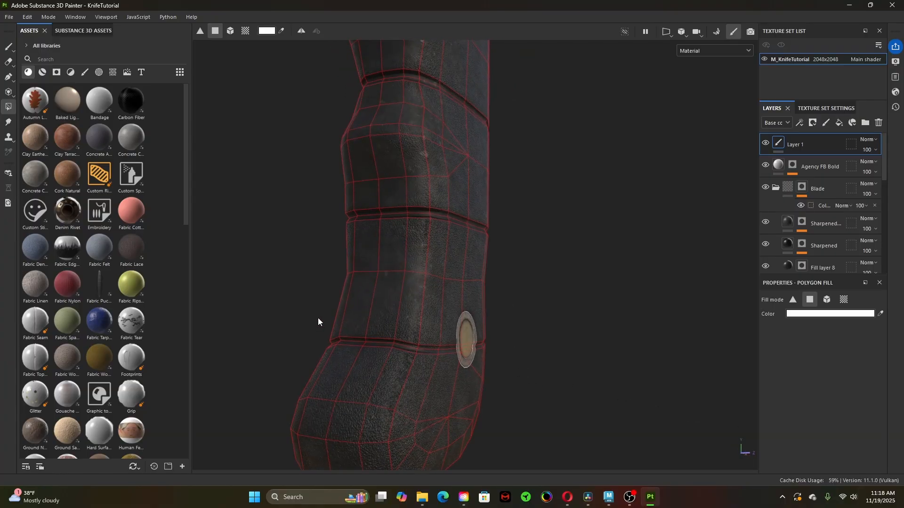
left_click_drag(318, 322, 269, 174, "alt")
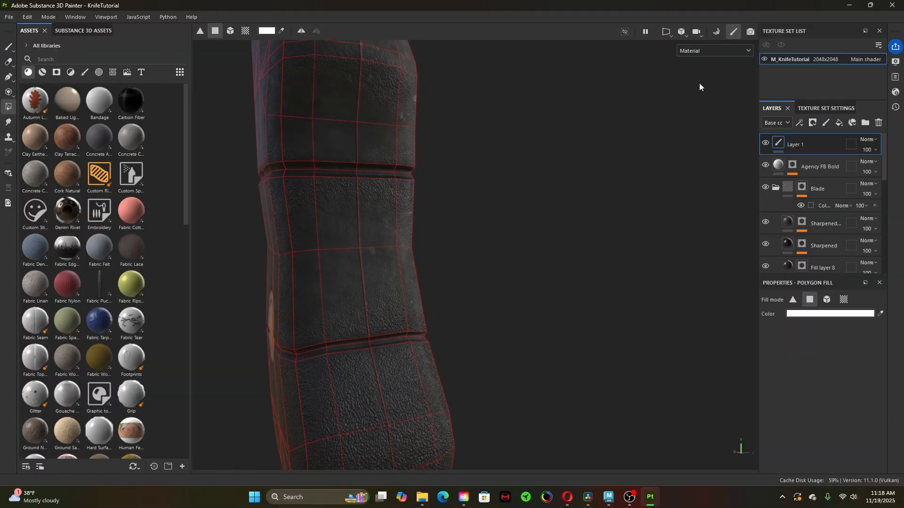
right_click_drag(463, 186, 399, 250, "alt")
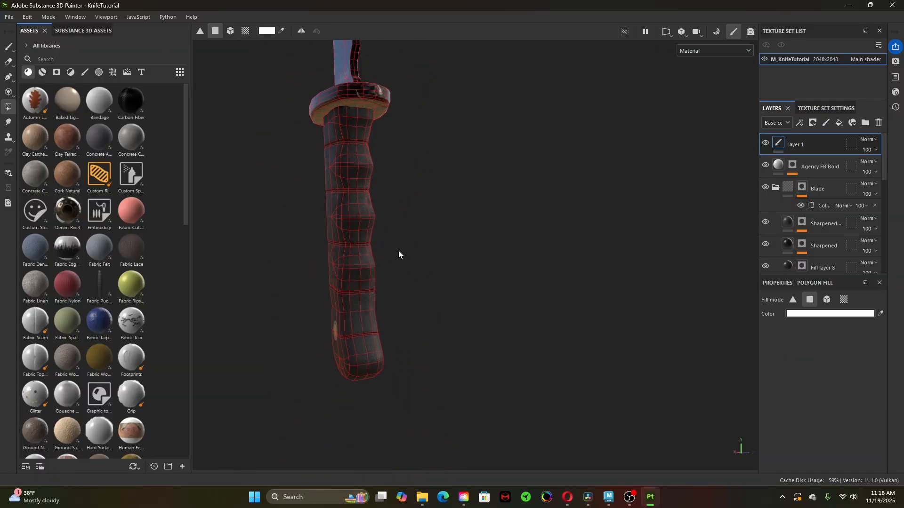
right_click_drag(483, 274, 565, 292, "alt")
left_click_drag(567, 296, 397, 274, "alt")
right_click_drag(397, 275, 358, 271, "alt")
middle_click_drag(479, 241, 481, 362, "alt")
right_click_drag(475, 349, 399, 306, "alt")
left_click_drag(399, 307, 470, 319, "alt")
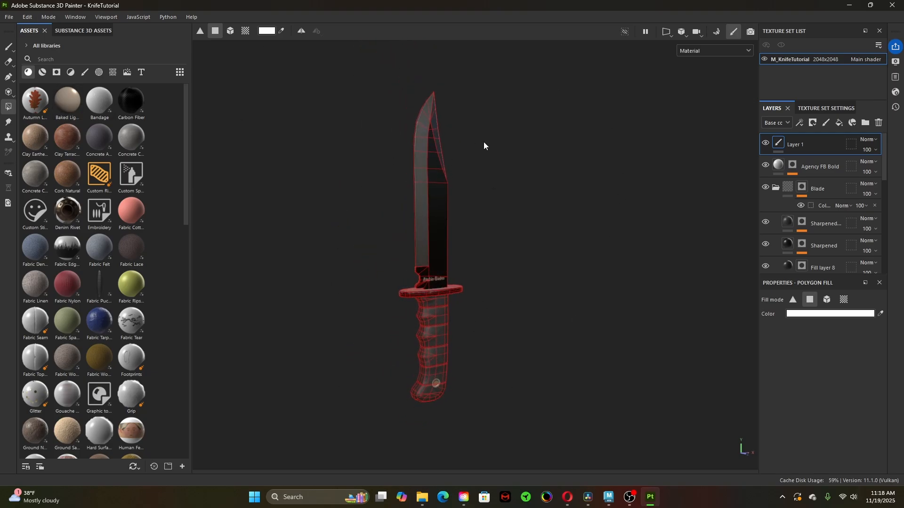
- Start a new project and choose the ASM - PBR Metallic Roughness (starter_assets) template after reviewing the available templates
left_click(11, 19)
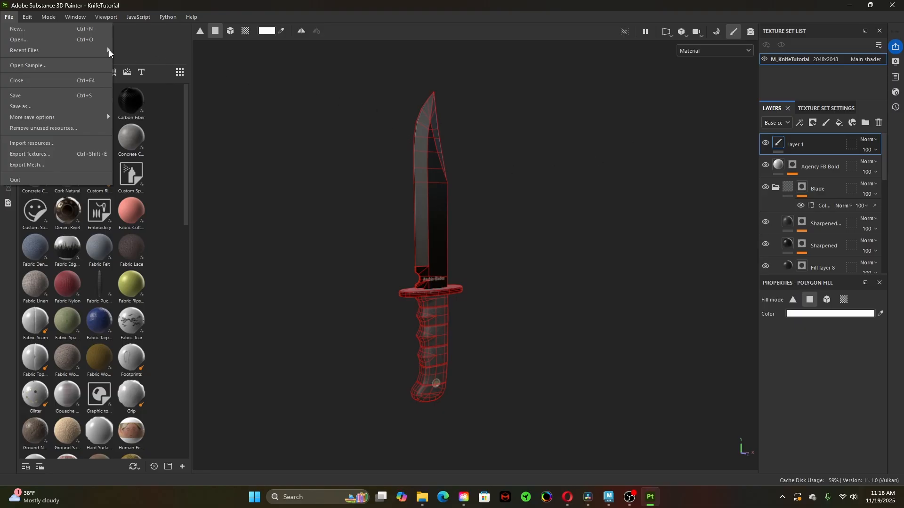
left_click(23, 32)
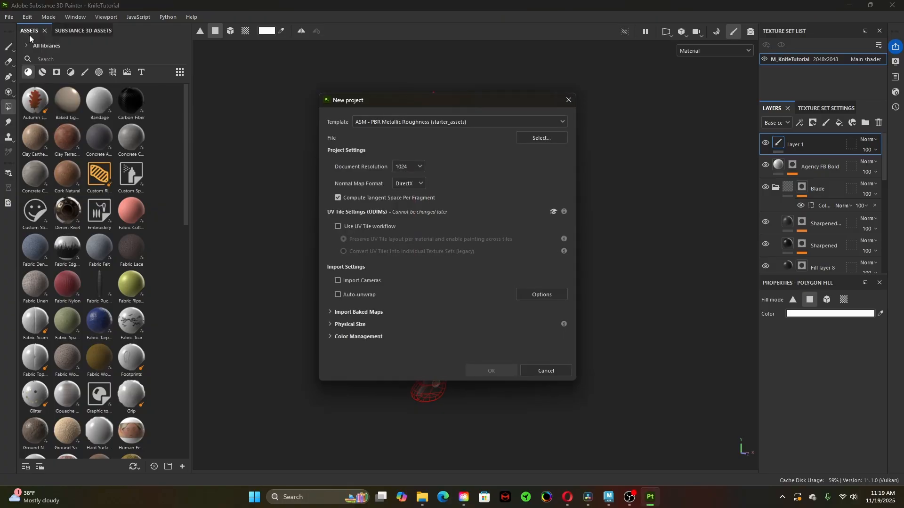
left_click_drag(378, 100, 399, 87)
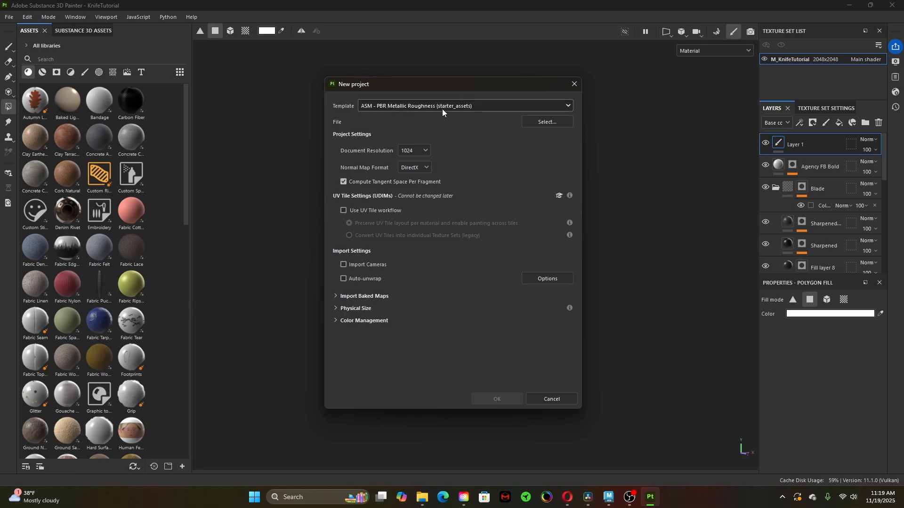
left_click(501, 105)
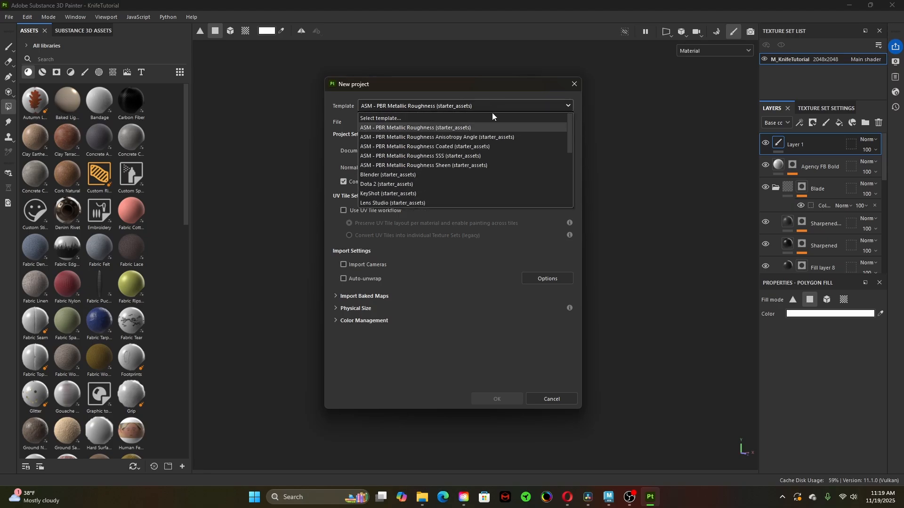
scroll(435, 192, "down", 6)
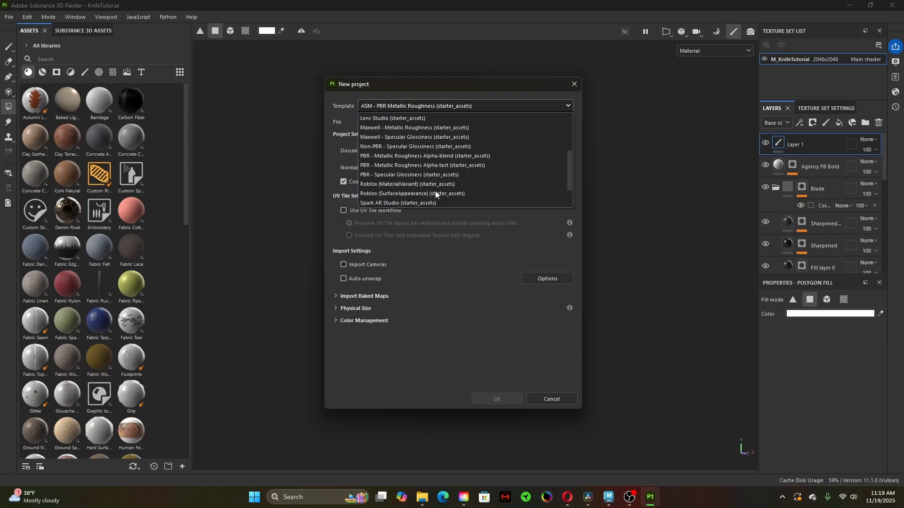
scroll(435, 190, "up", 6)
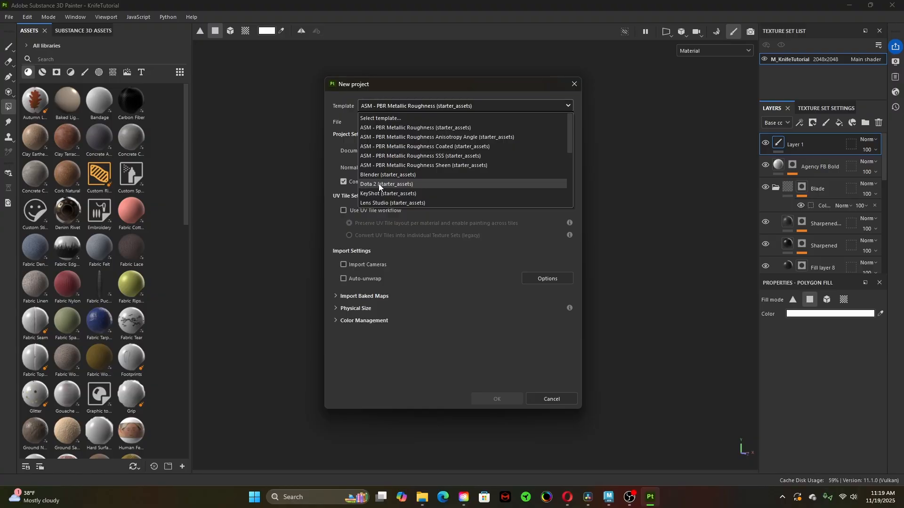
scroll(375, 181, "down", 3)
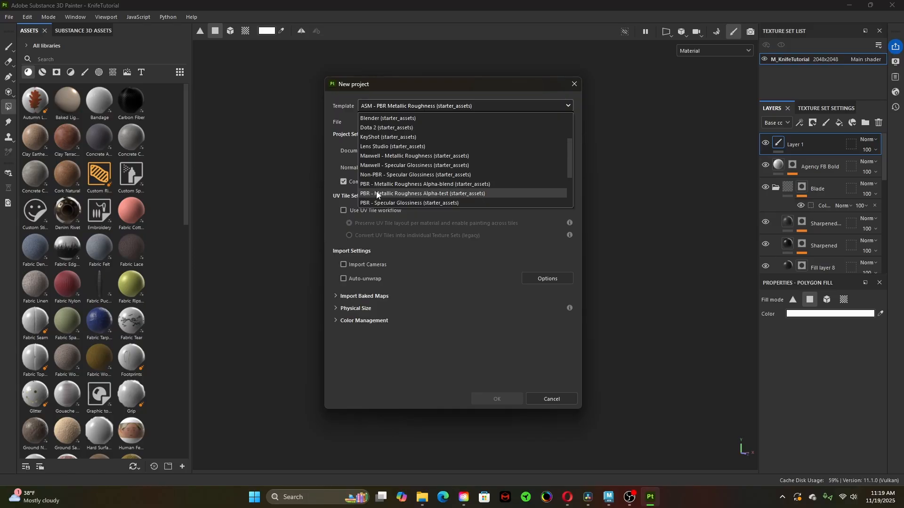
scroll(376, 191, "down", 3)
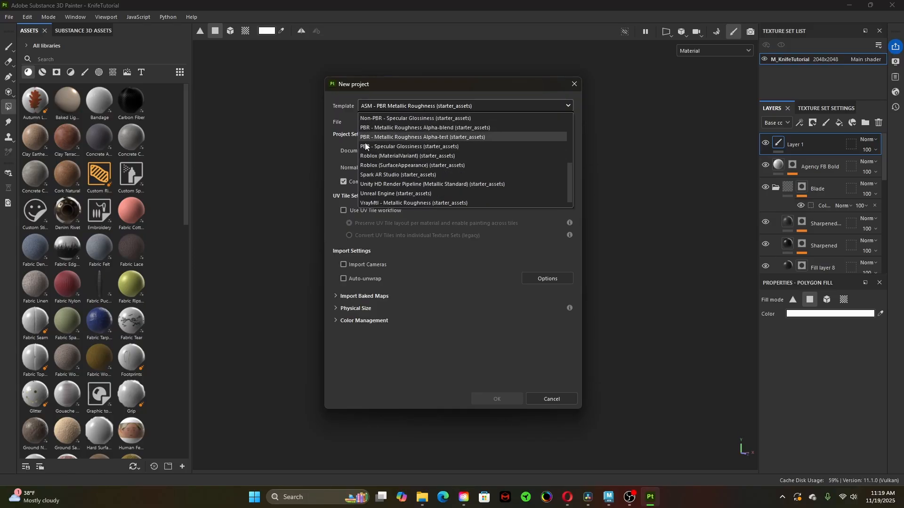
scroll(387, 186, "up", 1)
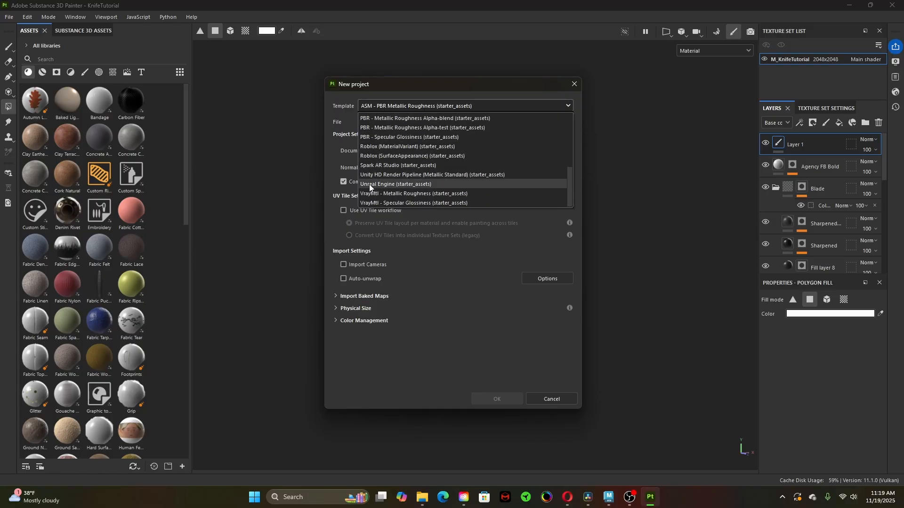
scroll(388, 200, "up", 1)
scroll(386, 199, "up", 5)
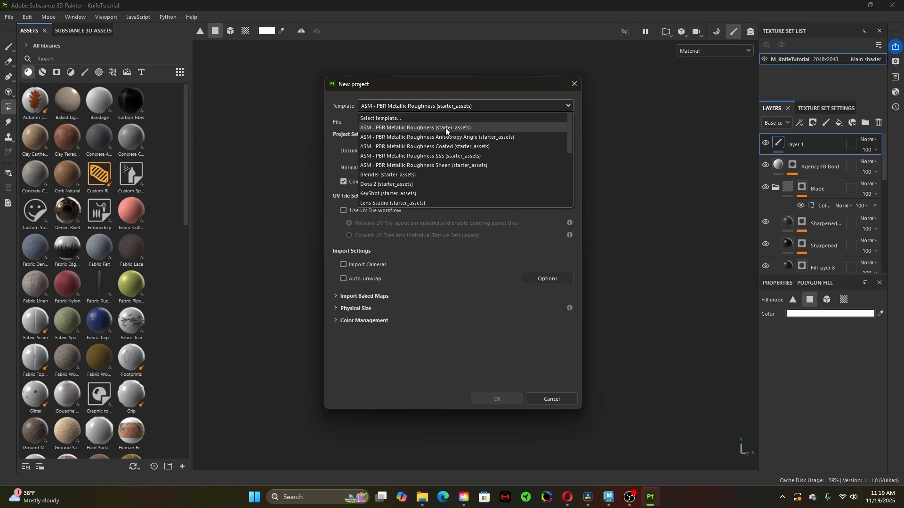
left_click(426, 129)
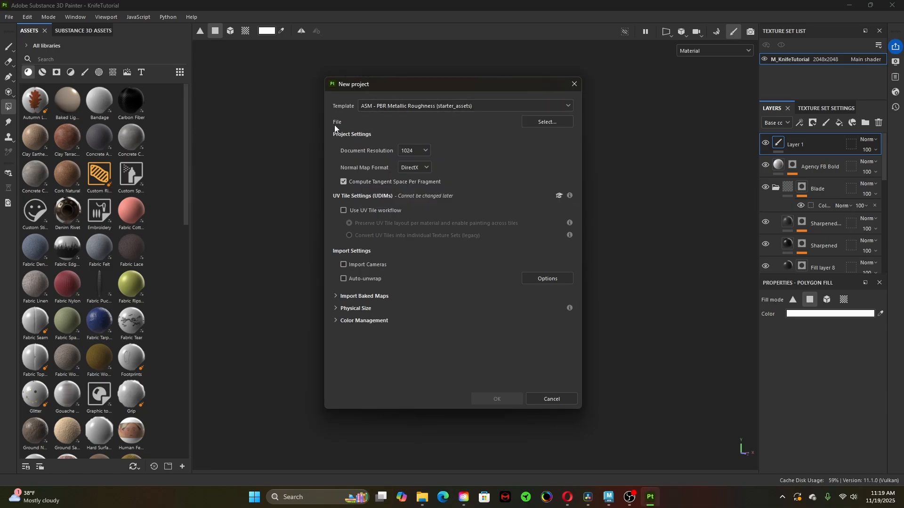
- Open the mesh file selection for the new project and enlarge the file browser
left_click(542, 123)
left_click_drag(484, 100, 442, 117)
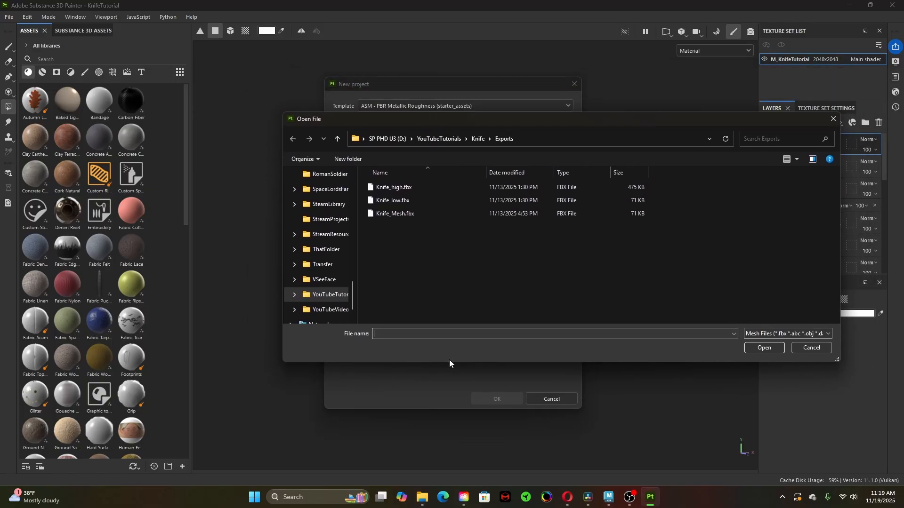
left_click_drag(450, 366, 444, 414)
left_click_drag(463, 114, 371, 96)
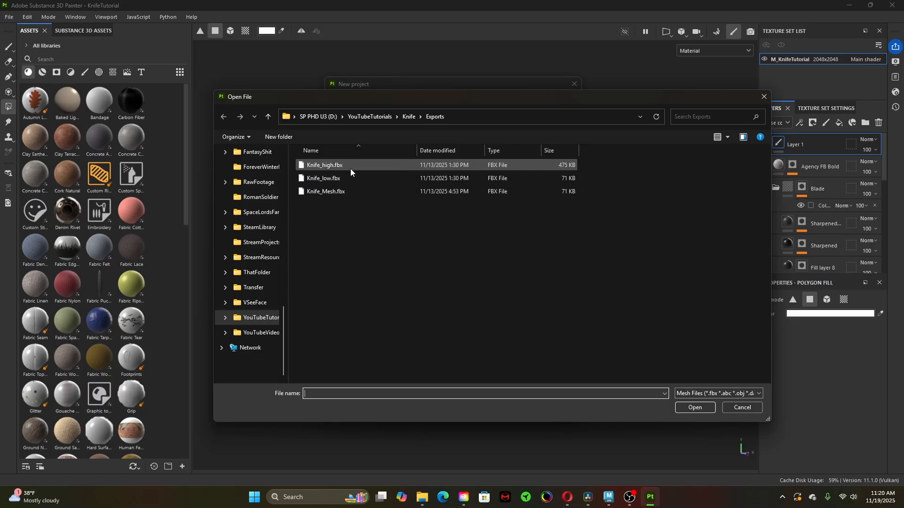
- Switch to Maya and select the Knife_low group
left_click(609, 497)
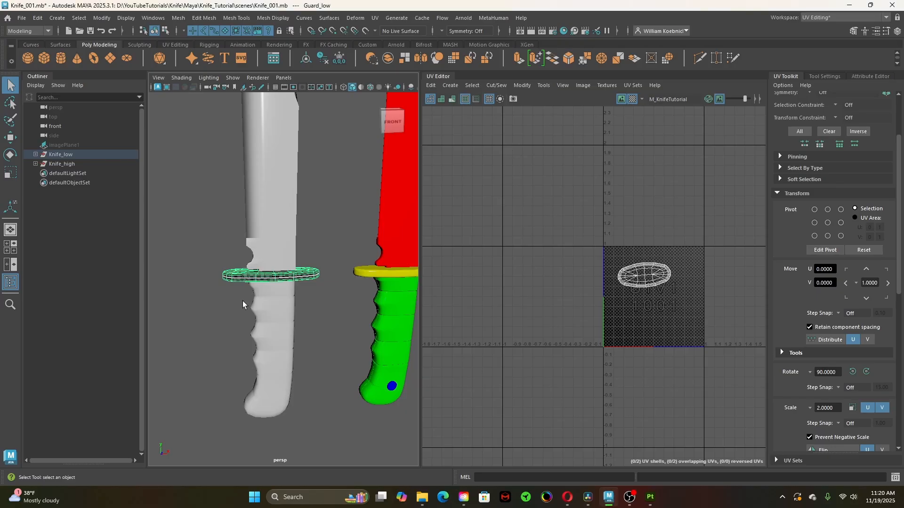
scroll(243, 304, "down", 5)
right_click_drag(246, 247, 205, 257)
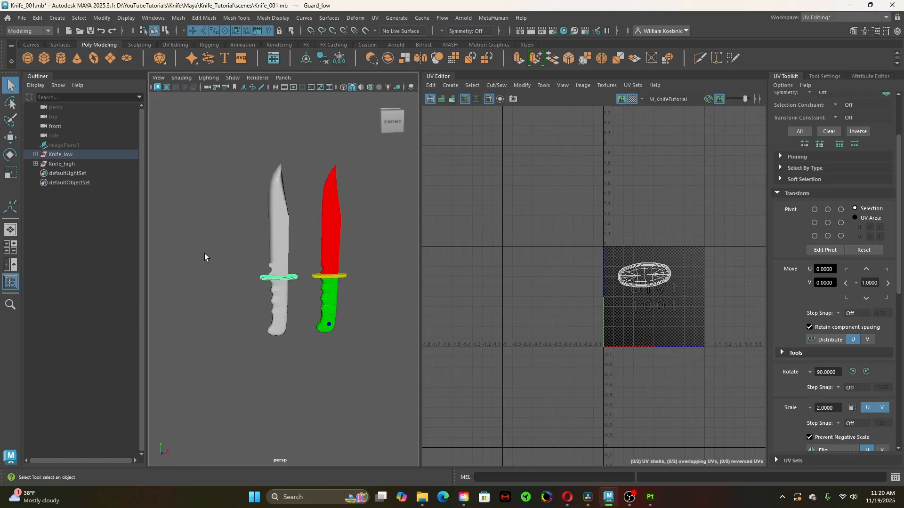
left_click(279, 305)
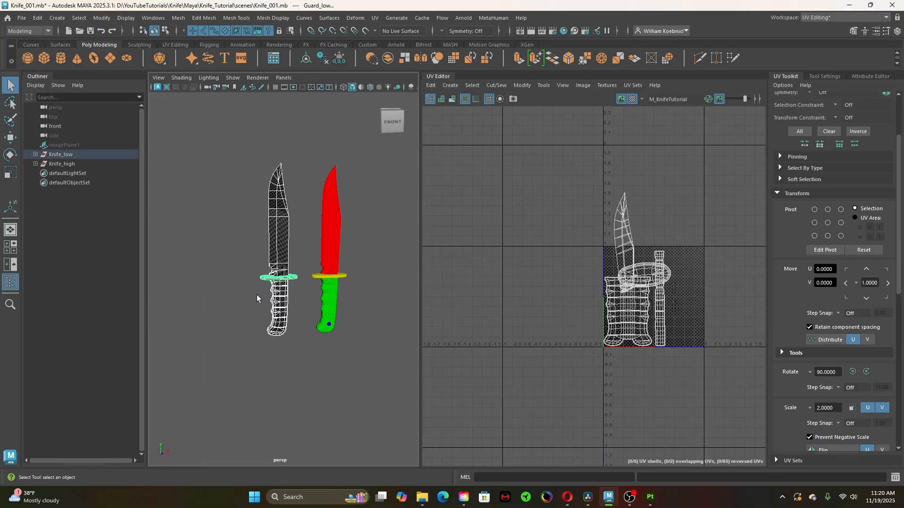
left_click(78, 155)
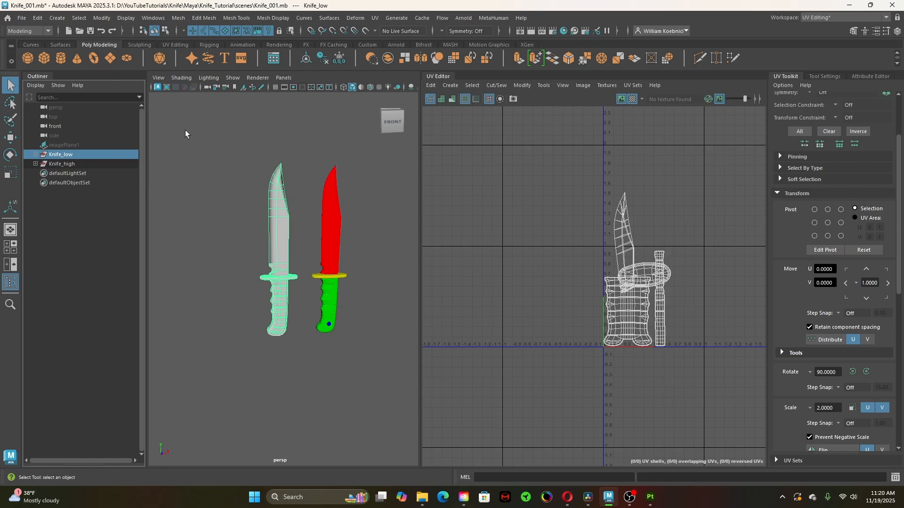
- Review the FBX export settings for the selected Knife_low group and close them without exporting
left_click(23, 20)
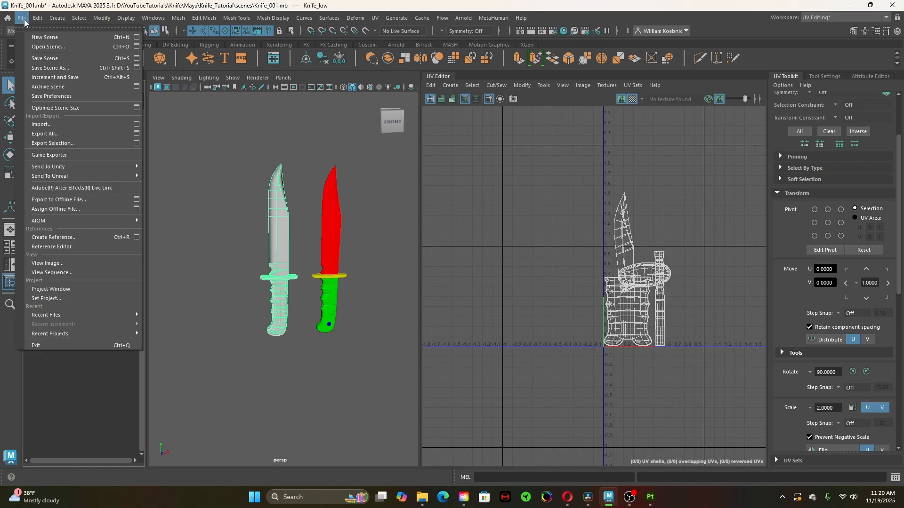
left_click(69, 144)
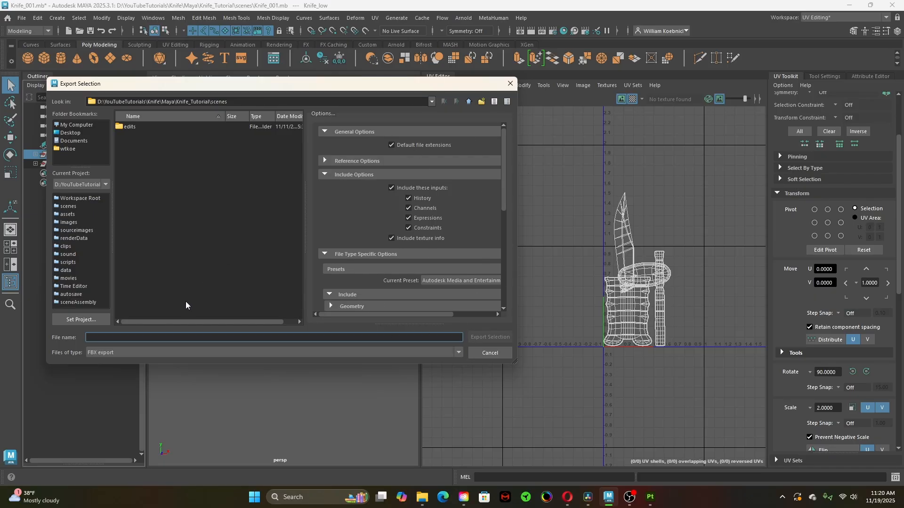
left_click(510, 83)
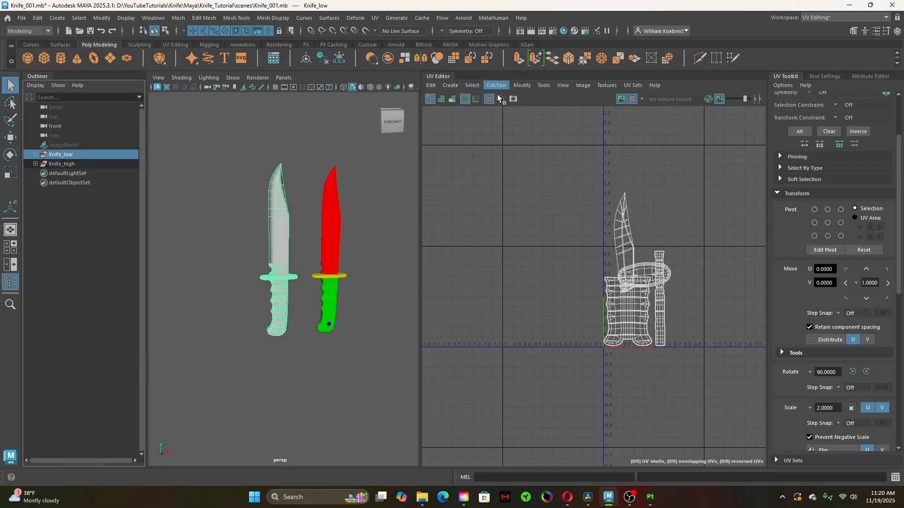
- Select the blade, guard and handle meshes of the low-poly knife together in the viewport
scroll(226, 272, "up", 3)
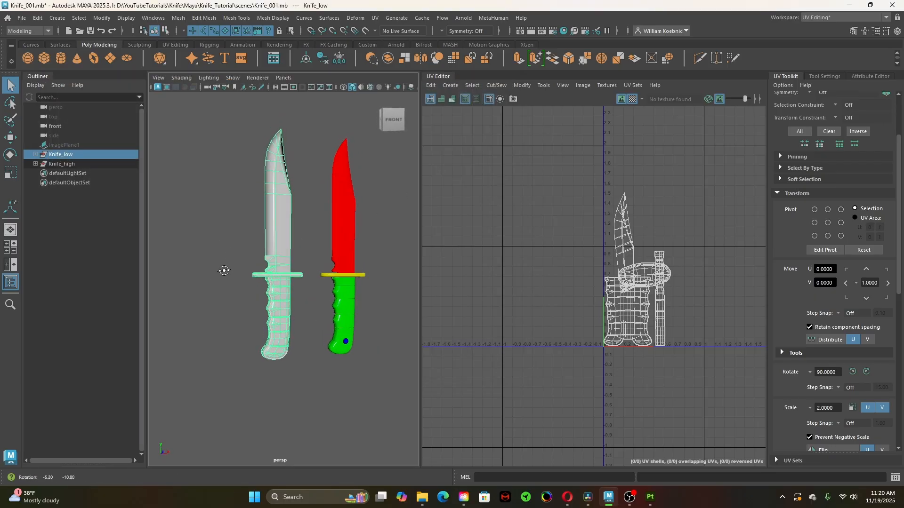
scroll(256, 187, "up", 4)
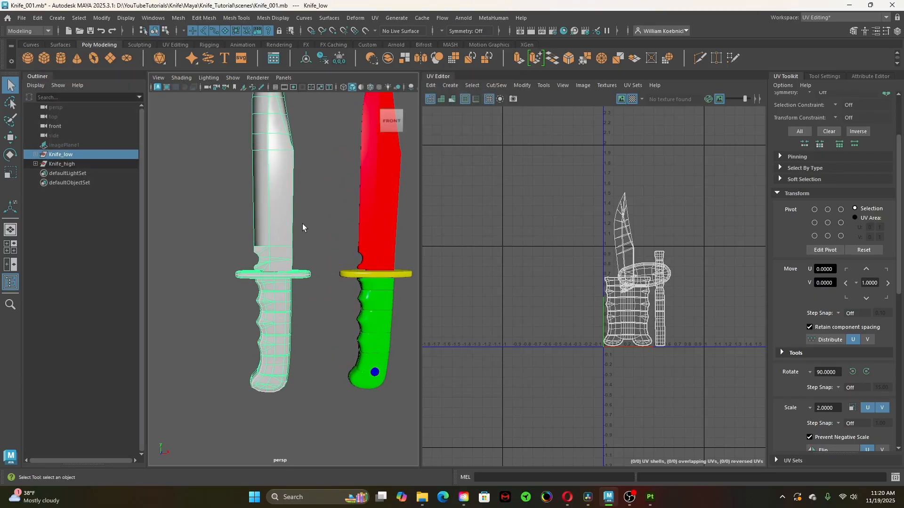
left_click(217, 211)
right_click(219, 186)
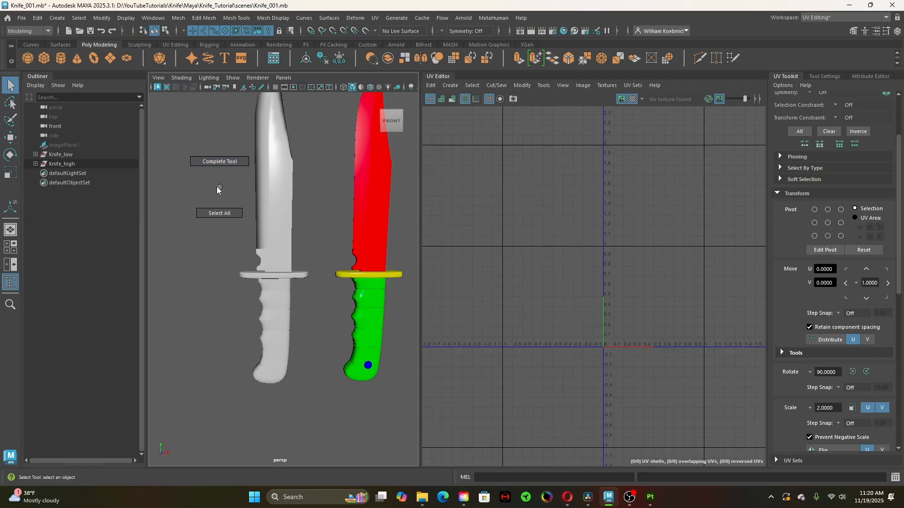
left_click_drag(235, 159, 286, 342)
scroll(184, 277, "up", 3)
left_click_drag(184, 277, 243, 283, "alt")
key("f")
left_click_drag(334, 307, 302, 321, "alt")
scroll(314, 296, "down", 4)
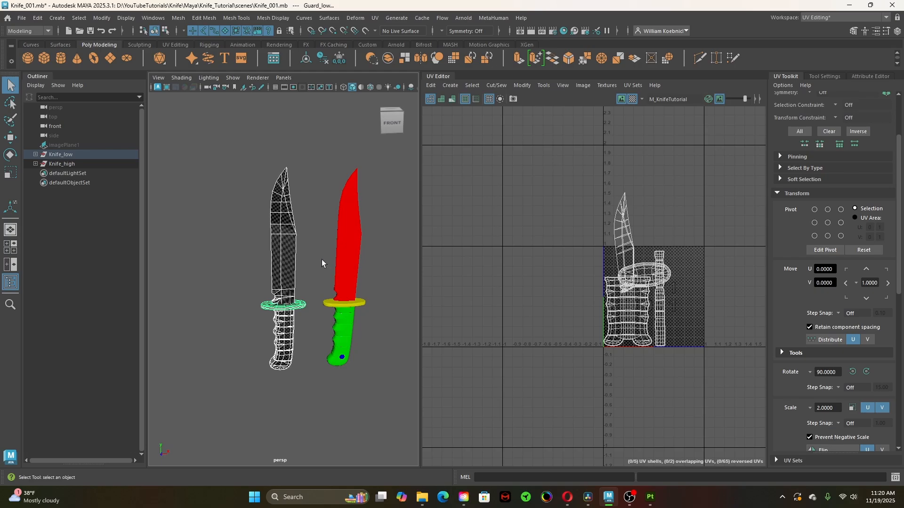
left_click_drag(321, 259, 361, 327)
left_click_drag(234, 256, 284, 348)
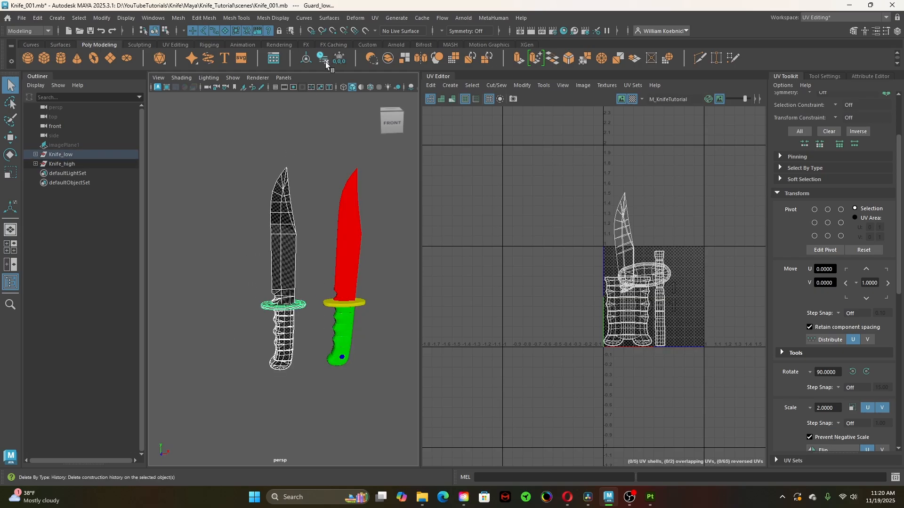
- Clear the selection, switch the workspace to General, frame both knives and show the Poly Modeling tools
left_click(216, 192)
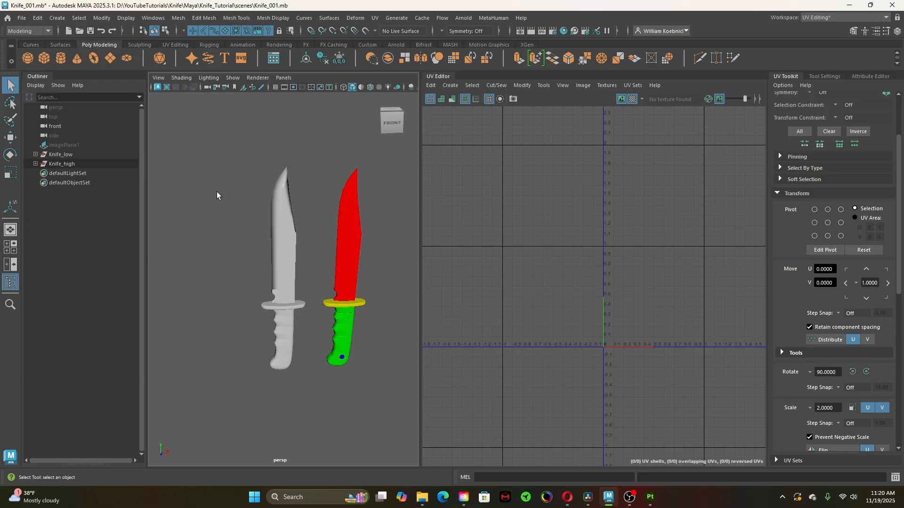
left_click(845, 17)
left_click(841, 38)
left_click(844, 18)
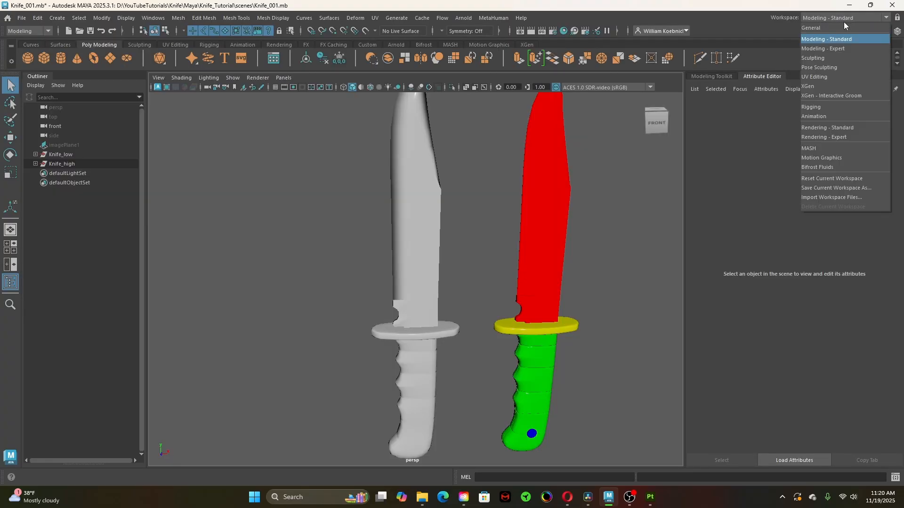
left_click(843, 28)
key("f")
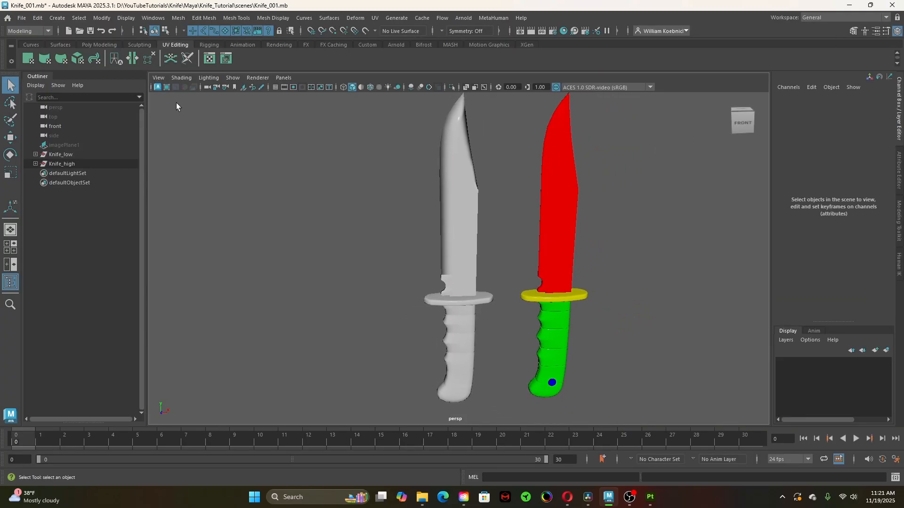
left_click(91, 46)
- Select the meshes of both the low-poly and the high-poly knife together in the viewport
left_click_drag(387, 194, 473, 335)
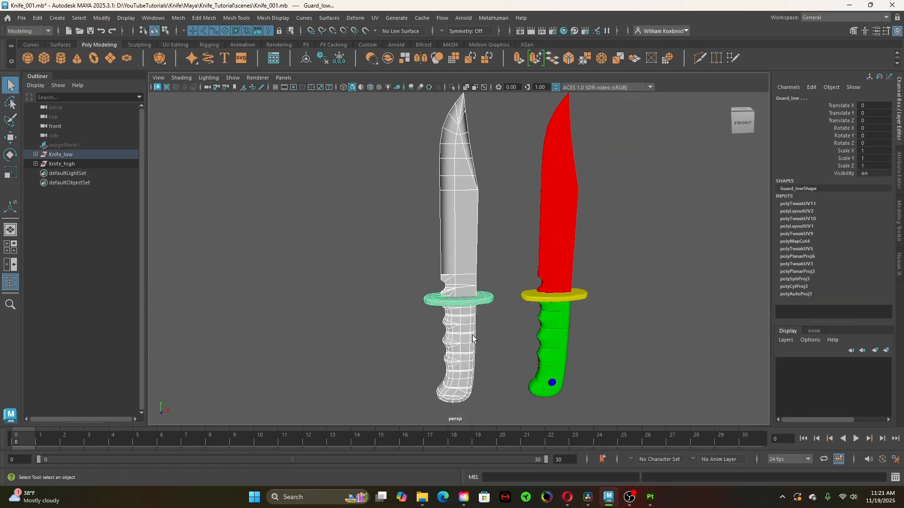
scroll(393, 292, "down", 1)
right_click_drag(393, 301, 403, 337, "alt")
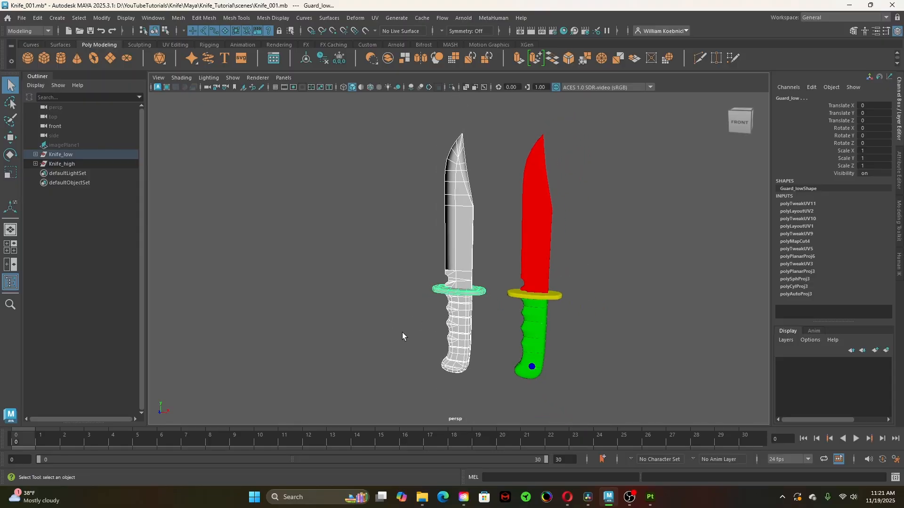
left_click_drag(363, 313, 370, 292, "alt")
left_click_drag(358, 208, 451, 340)
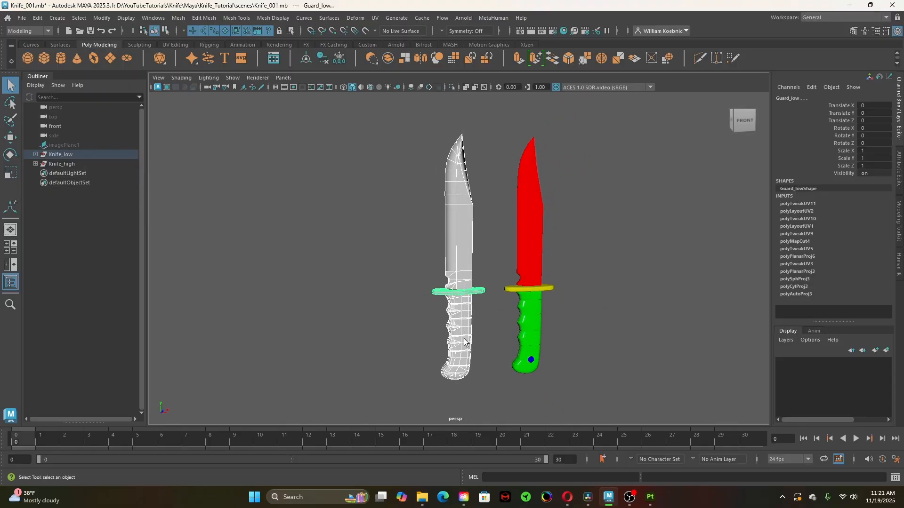
left_click_drag(402, 215, 559, 352, "shift")
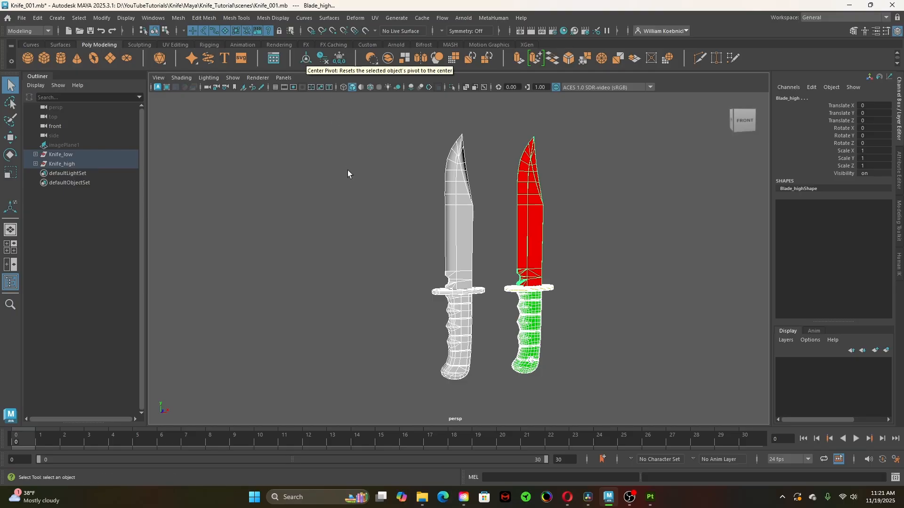
- Clear the selection and reselect only the low-poly knife's blade, guard and handle
right_click_drag(365, 258, 361, 264, "alt")
left_click(358, 250)
middle_click_drag(355, 246, 307, 192, "alt")
left_click_drag(321, 198, 426, 288)
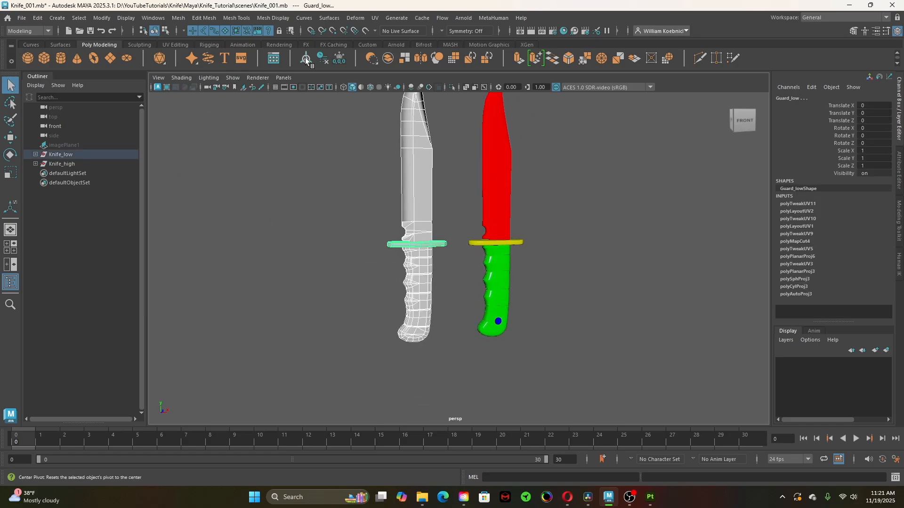
- Examine the pivot positions of the low-poly blade, handle and guard one after another with the Move tool
left_click(423, 167)
key("w")
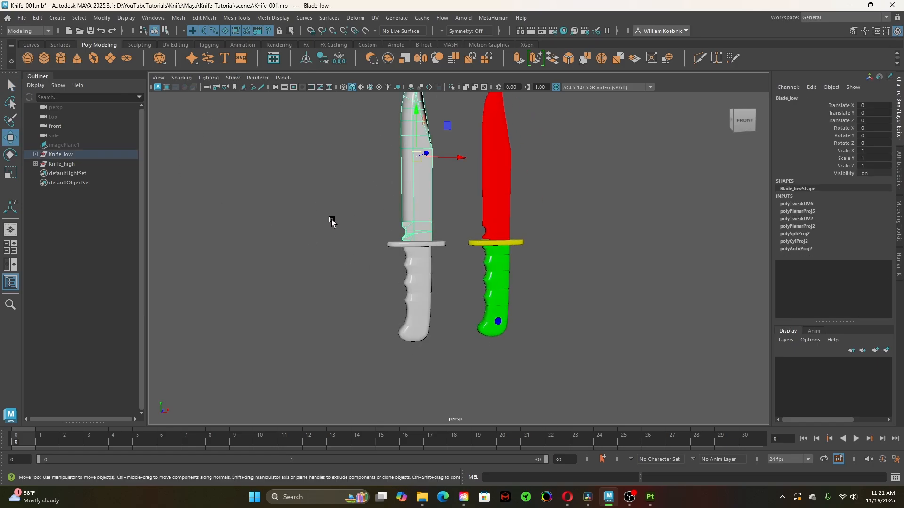
left_click_drag(332, 223, 407, 235, "alt")
left_click_drag(464, 249, 448, 369, "alt")
right_click_drag(377, 166, 415, 129)
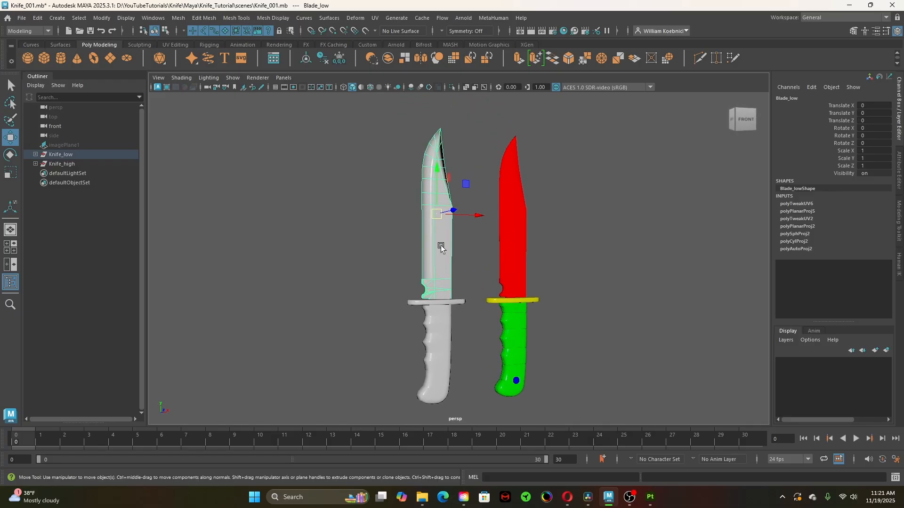
left_click(441, 304)
left_click(422, 324)
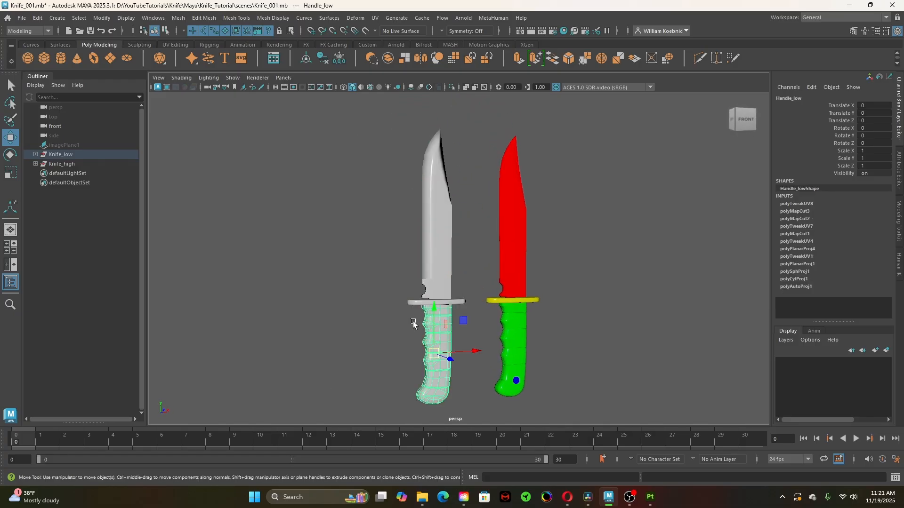
scroll(426, 315, "up", 3)
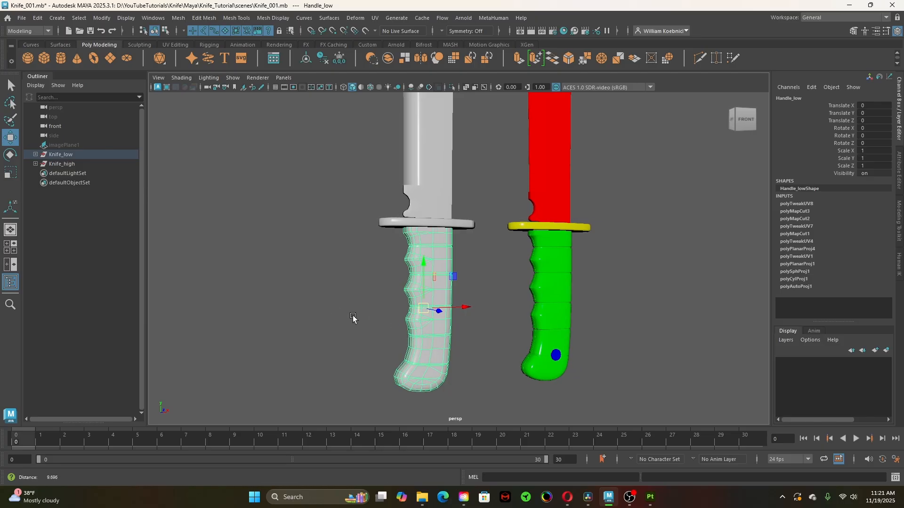
left_click_drag(355, 317, 397, 319, "alt")
left_click(404, 226)
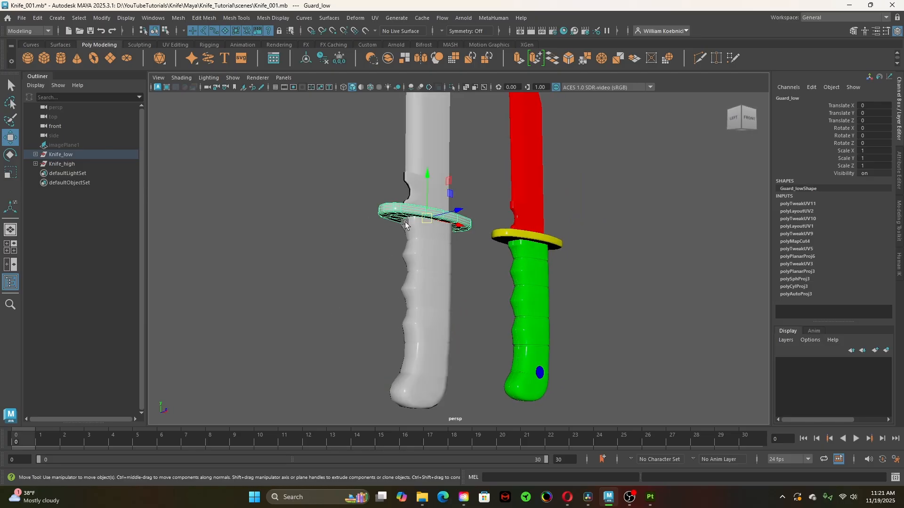
- Compare the Scale, Rotate and Move manipulators at the pivot of the low-poly guard
left_click_drag(404, 226, 389, 276, "alt")
key("r")
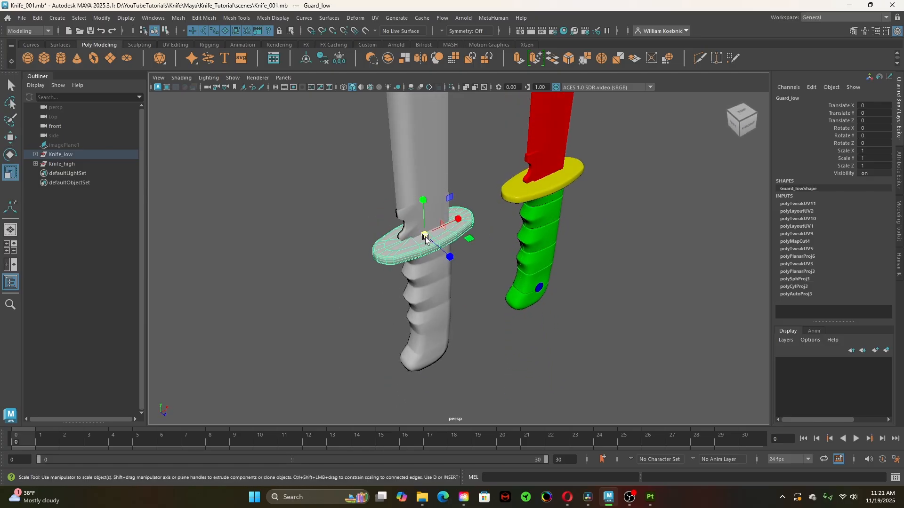
key("e")
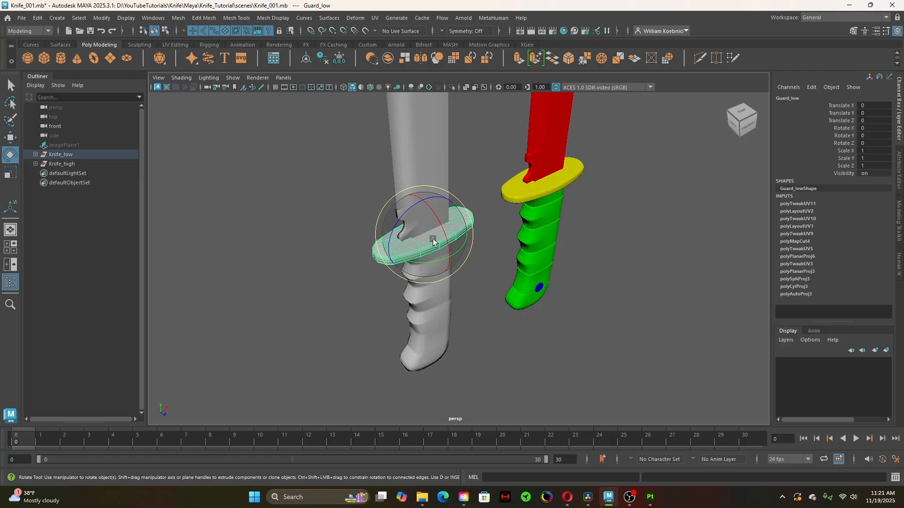
key("q")
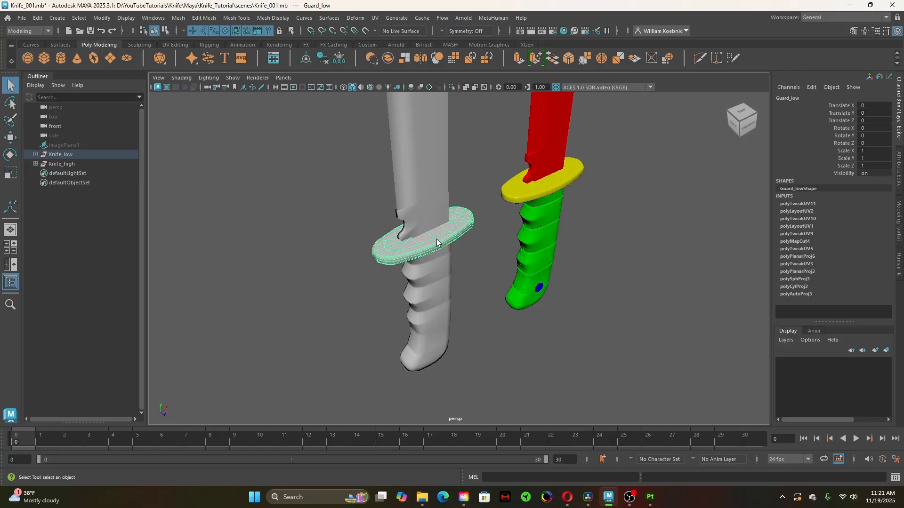
key("w")
right_click_drag(470, 285, 462, 286, "alt")
mouse_move(461, 286)
left_mouse_down("alt")
mouse_move(444, 285)
mouse_move(478, 291)
left_mouse_up("alt")
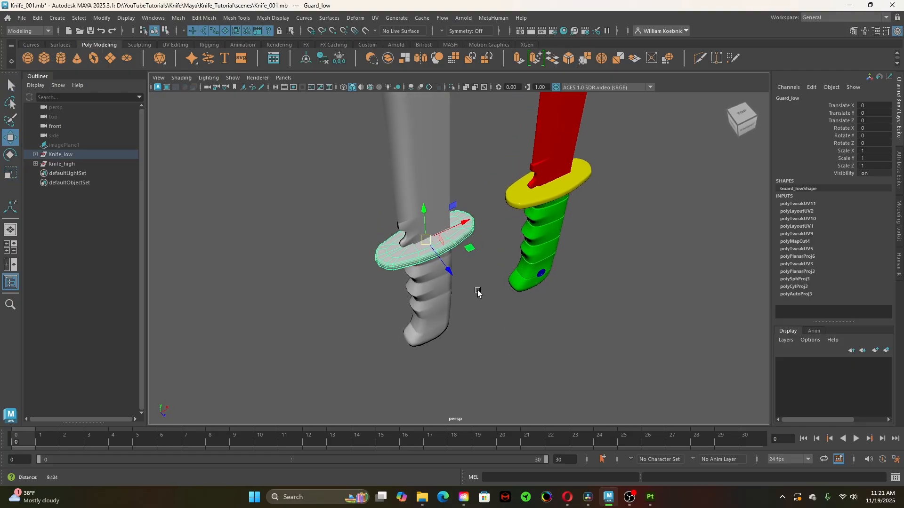
- Select the low-poly blade and move its pivot down to the blade's edge just above the guard
right_click_drag(478, 291, 390, 295, "alt")
left_click(419, 152)
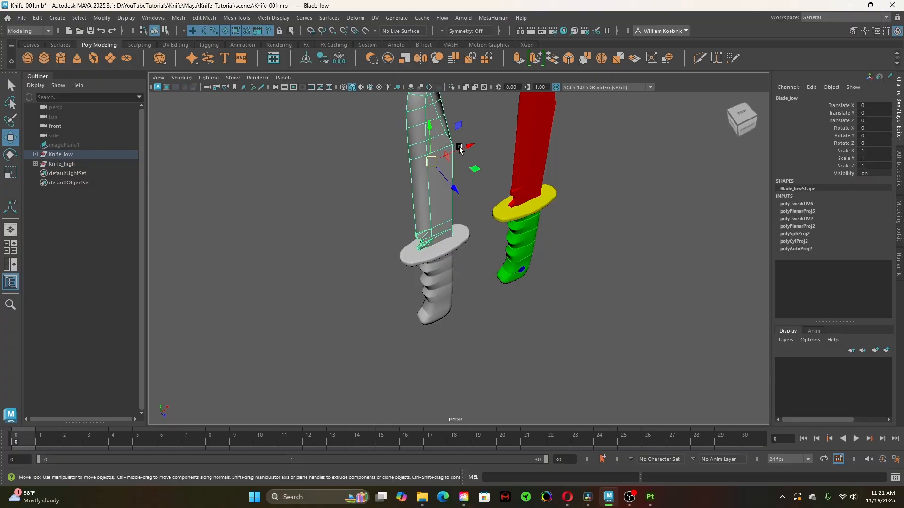
left_click_drag(419, 152, 456, 264, "alt")
middle_click_drag(456, 264, 456, 275, "alt")
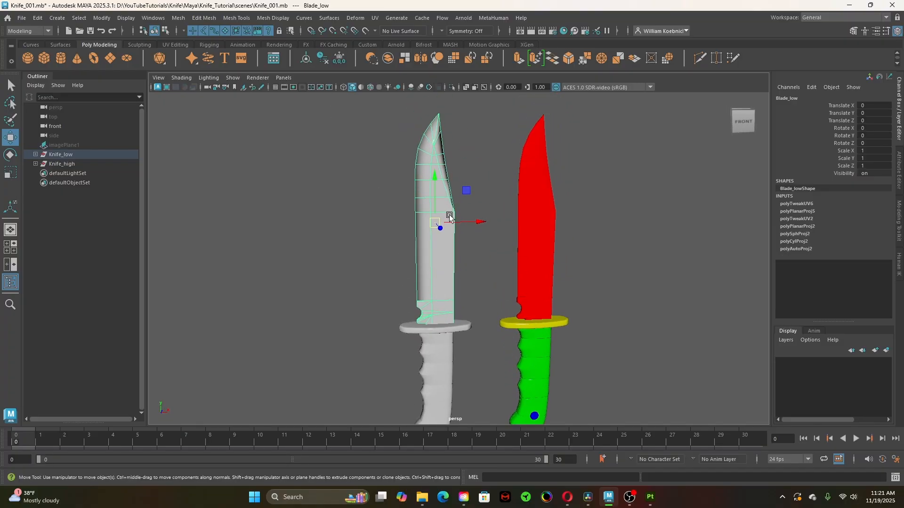
key("d")
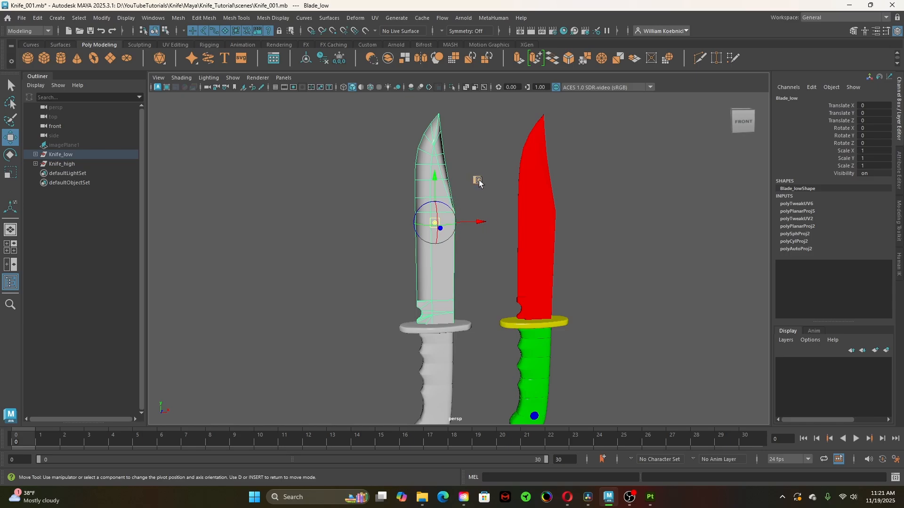
left_click_drag(479, 180, 491, 262)
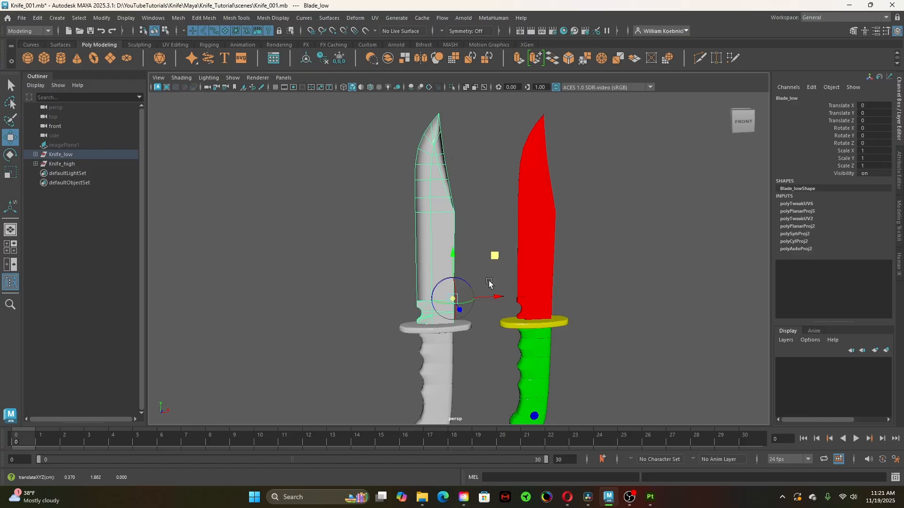
middle_click_drag(485, 301, 475, 213, "alt")
key("d")
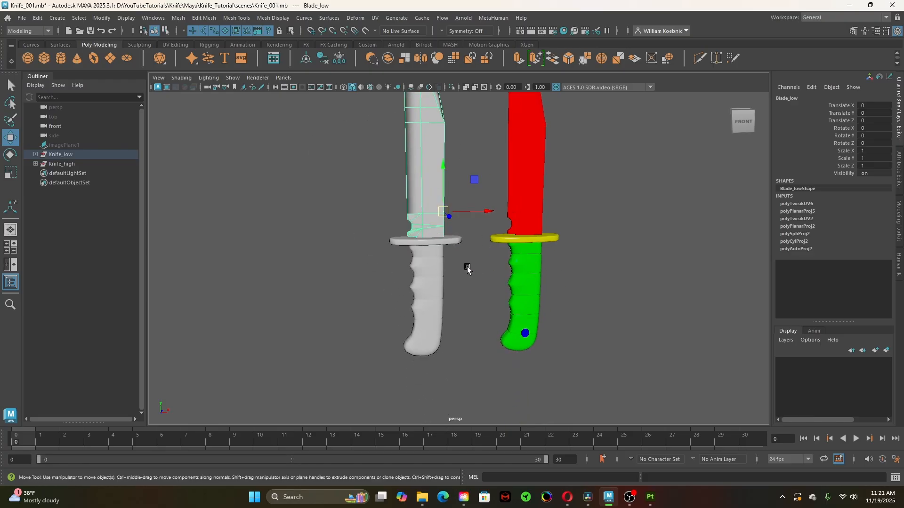
- Undo a small test move of the low-poly blade and center its pivot
left_click_drag(464, 265, 487, 228, "alt")
left_click_drag(492, 196, 490, 191)
key("ctrl+z")
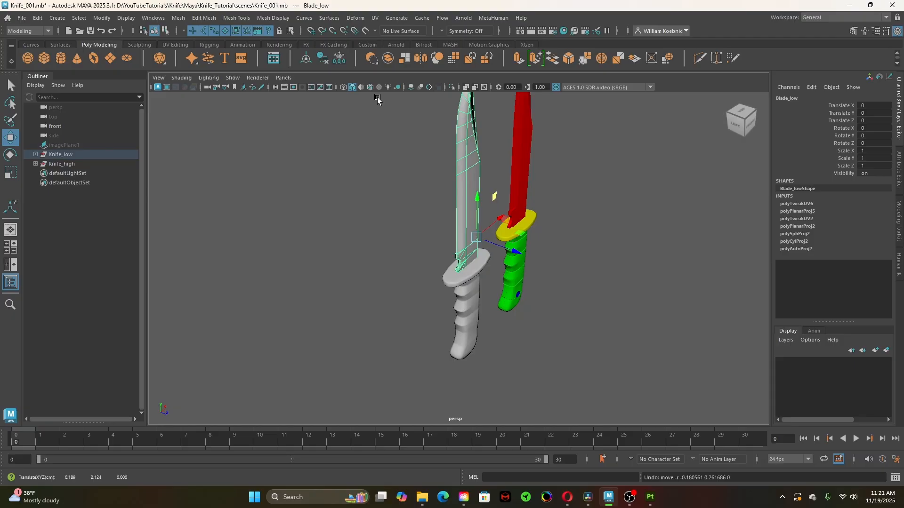
left_click(308, 60)
left_click_drag(447, 241, 378, 218, "alt")
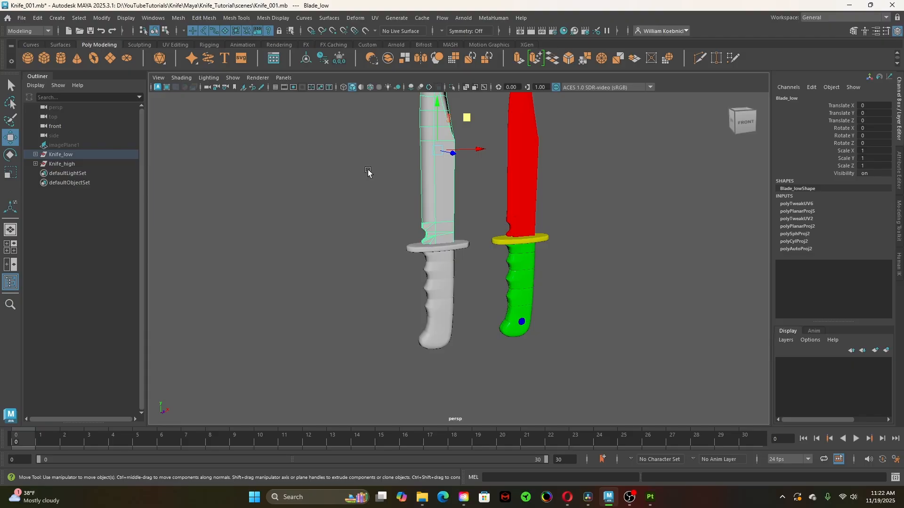
middle_click_drag(393, 202, 398, 240, "alt")
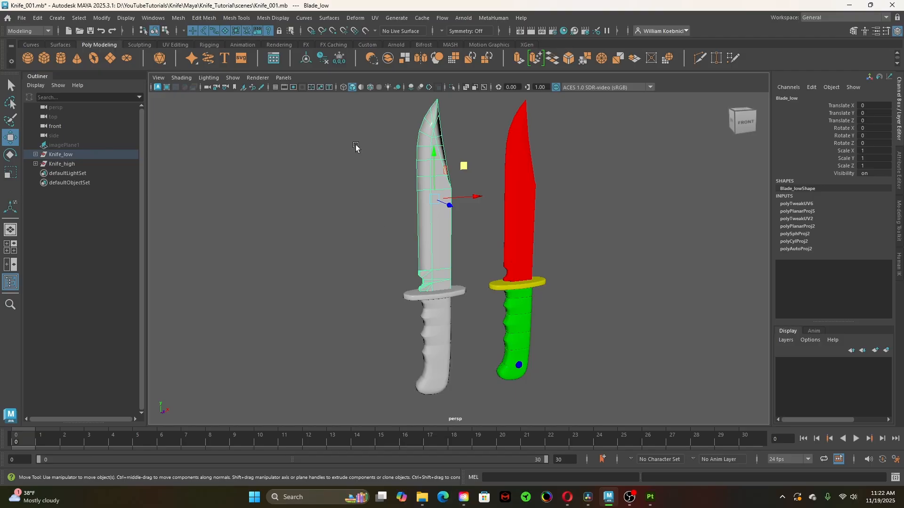
scroll(450, 203, "up", 3)
- Select the large flat side faces of the low-poly blade and scale them outward along Z
key("q")
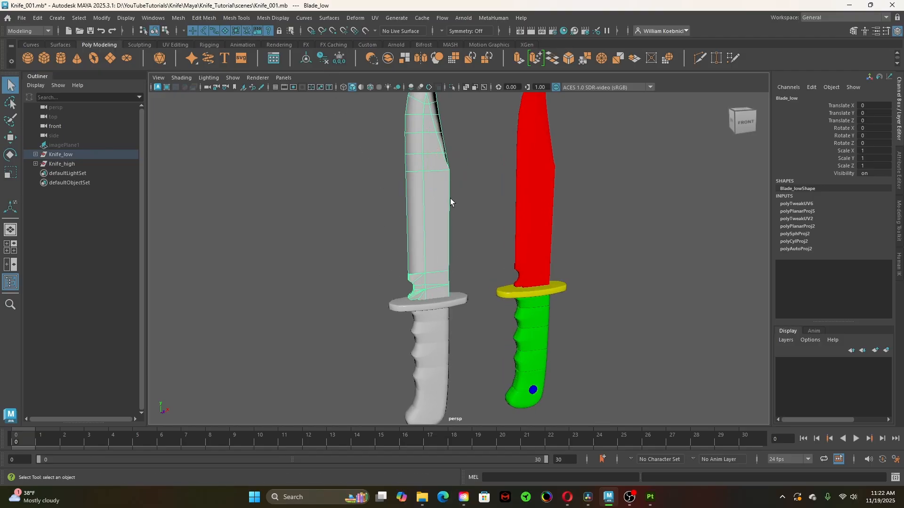
right_click_drag(450, 202, 438, 226)
left_click(439, 220)
left_click_drag(457, 219, 333, 269, "alt")
key("f")
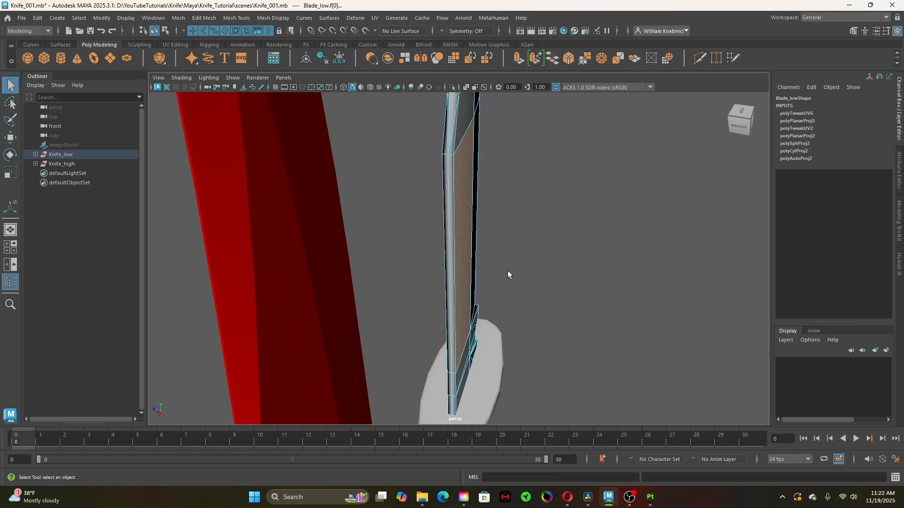
left_click_drag(507, 271, 631, 281, "alt")
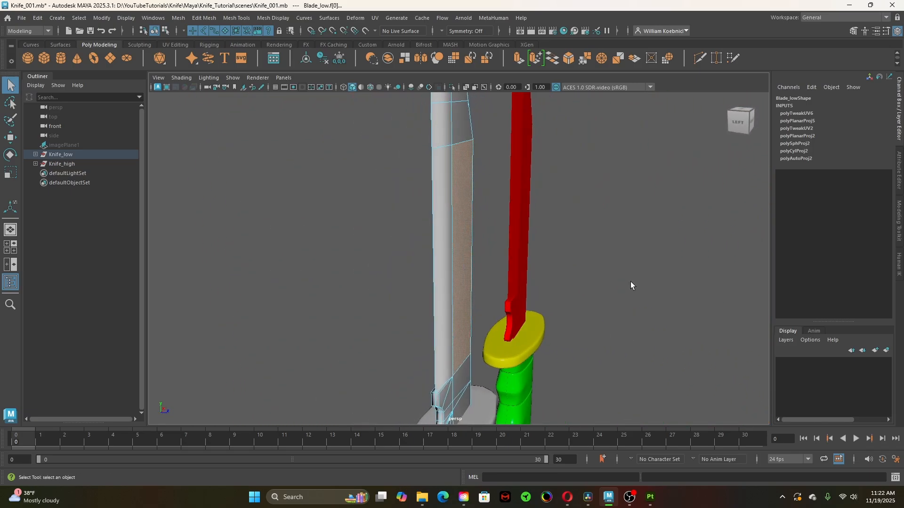
key("r")
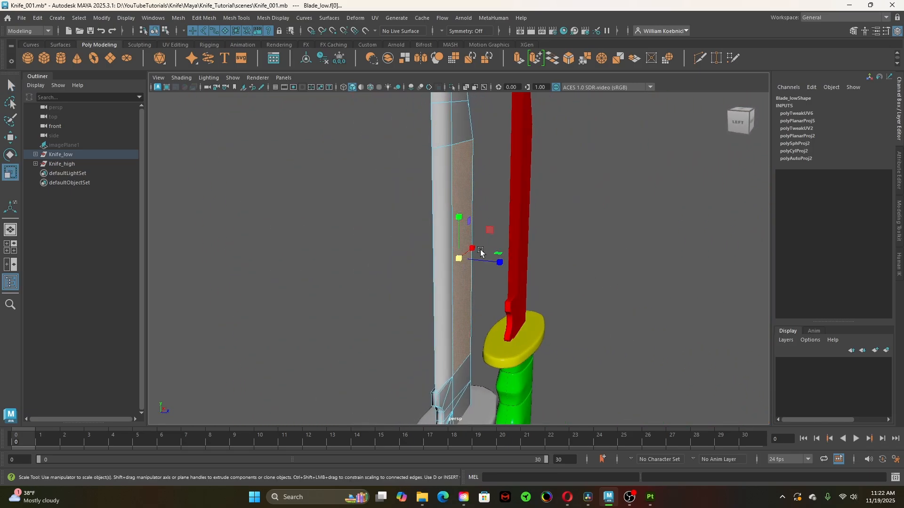
scroll(518, 261, "up", 3)
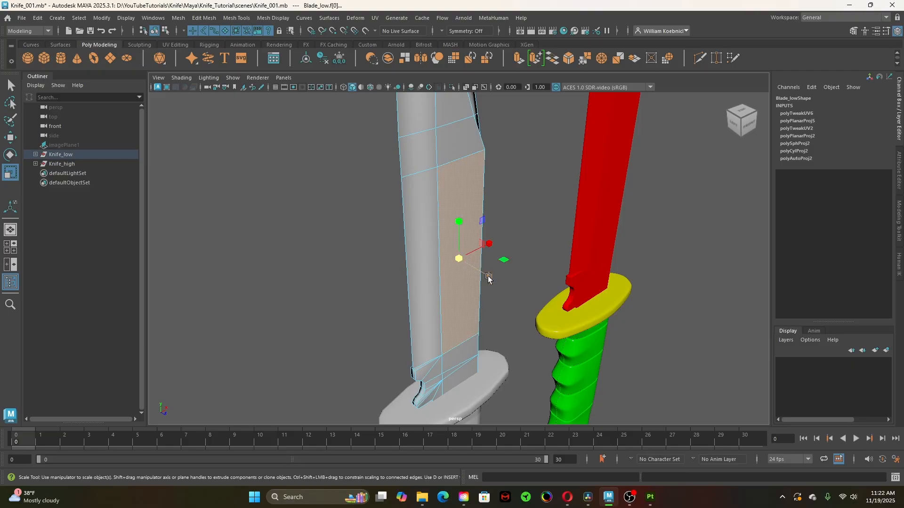
left_click_drag(488, 277, 524, 296)
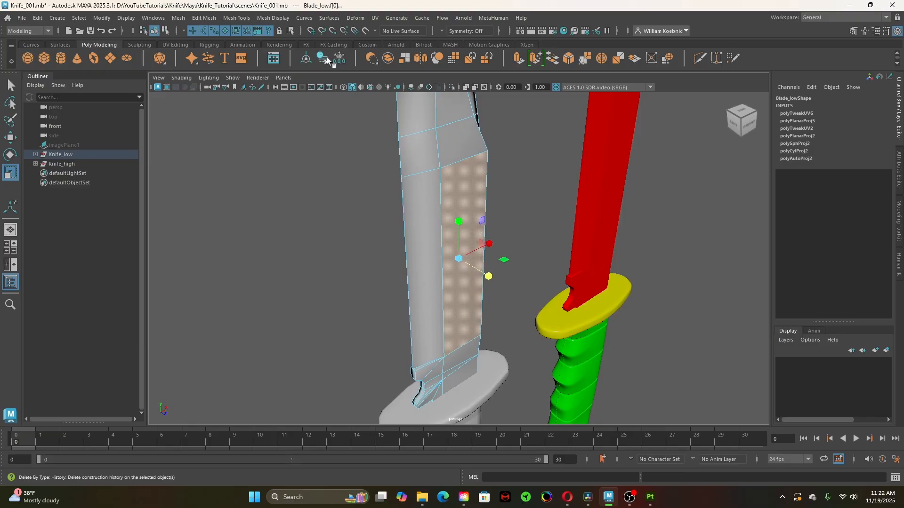
- Select the large flat side faces on both sides of the low-poly blade and extrude them without any offset
left_click_drag(519, 325, 470, 325, "alt")
key("q")
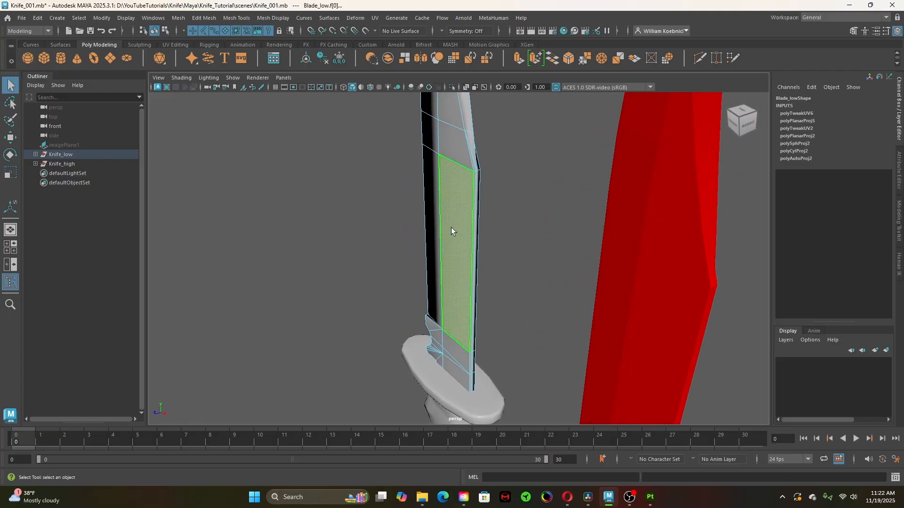
right_click_drag(451, 218, 452, 236)
left_click(455, 228)
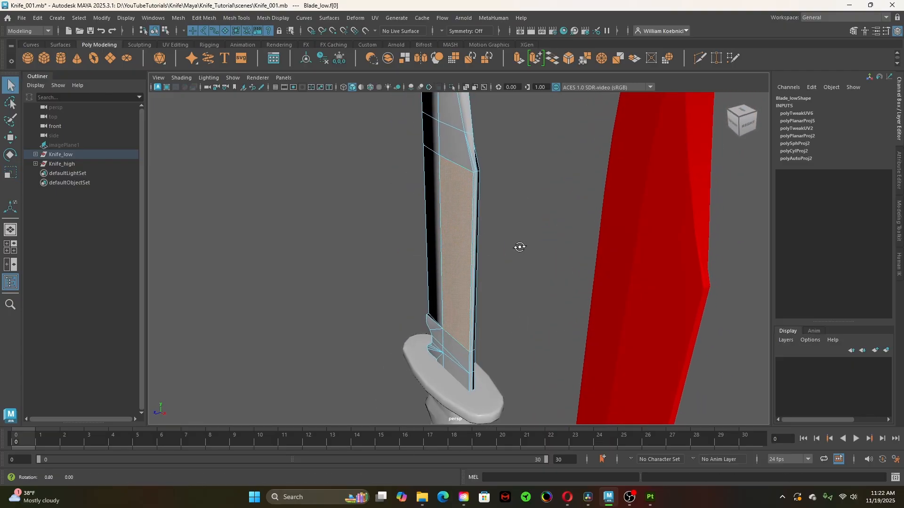
left_click_drag(521, 246, 453, 237, "alt")
right_click_drag(348, 177, 351, 153, "shift")
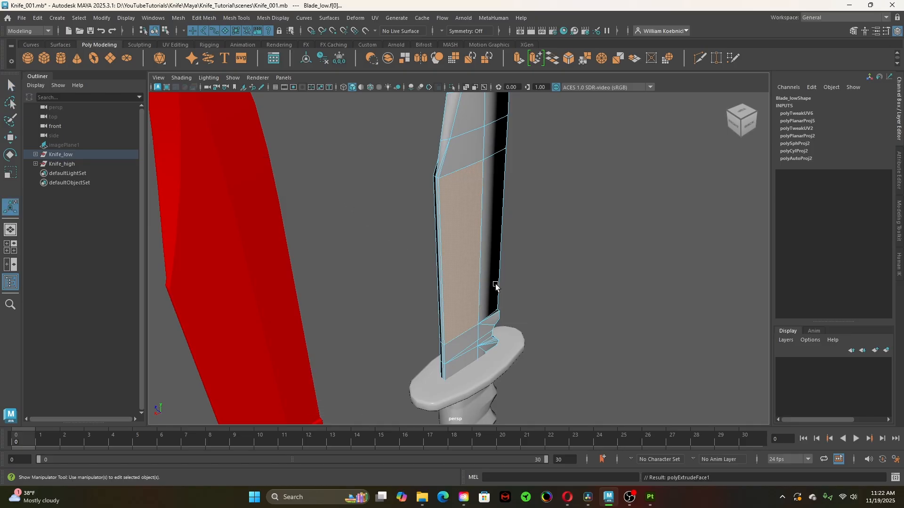
key("q")
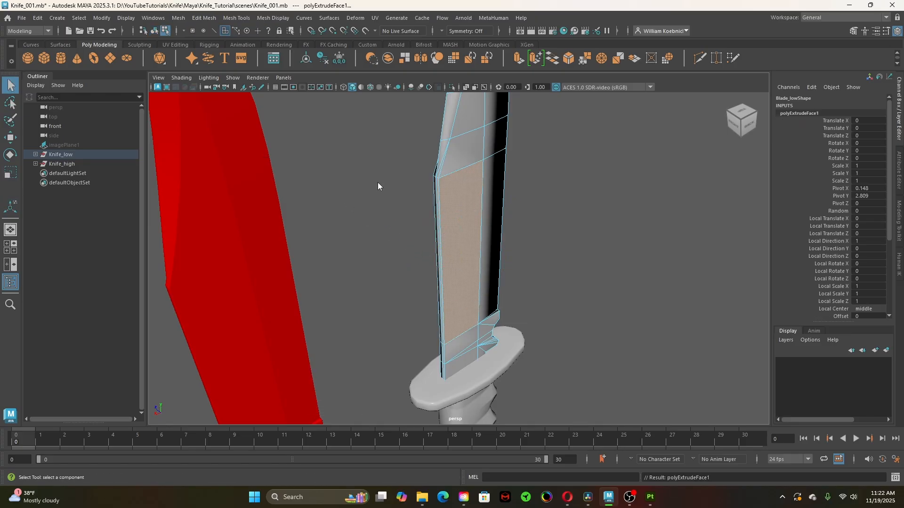
- Extrude the selected side faces of the low-poly blade outward with a clearly visible thickness and return to object mode
right_click_drag(378, 182, 381, 150)
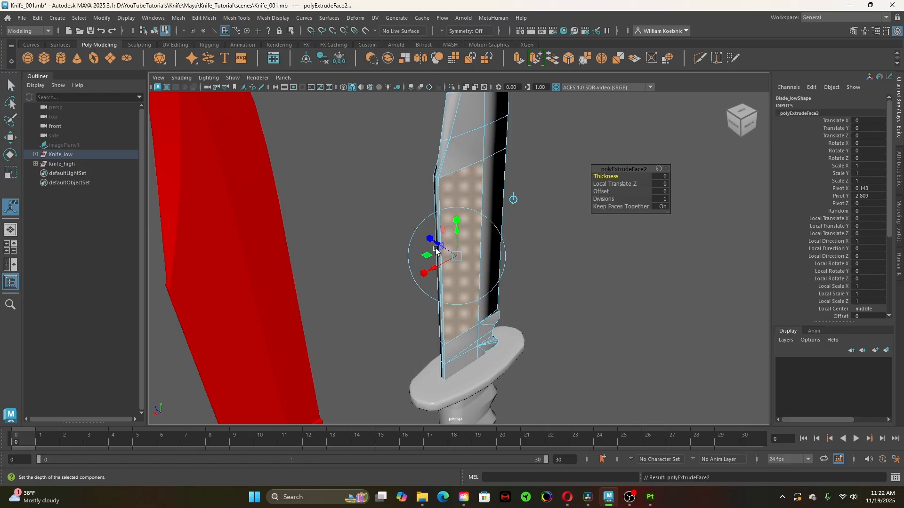
left_click(611, 175)
middle_click_drag(538, 283, 620, 304)
left_click_drag(620, 313, 518, 330, "alt")
key("q")
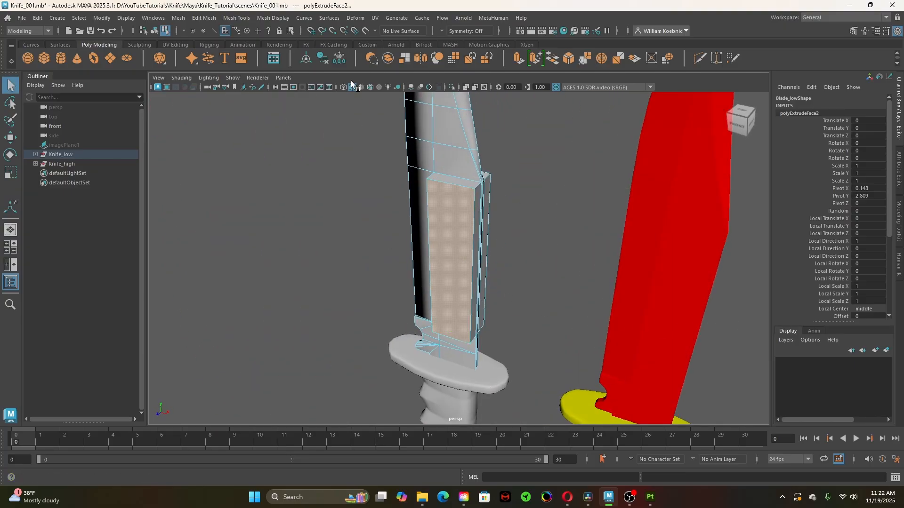
left_click_drag(514, 278, 633, 302, "alt")
right_click_drag(451, 209, 483, 191)
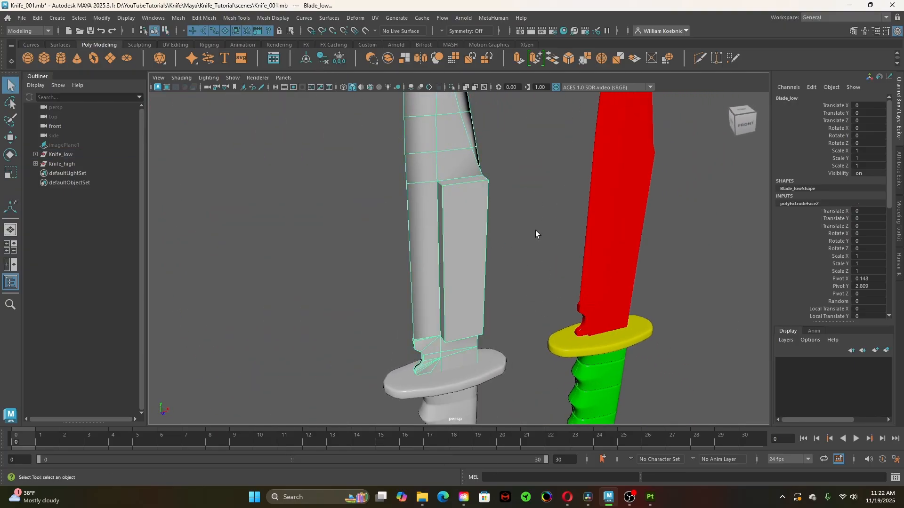
- Examine the thick extruded blocks on both sides of the low-poly blade from the front, side and at an angle
left_click_drag(490, 253, 420, 248, "alt")
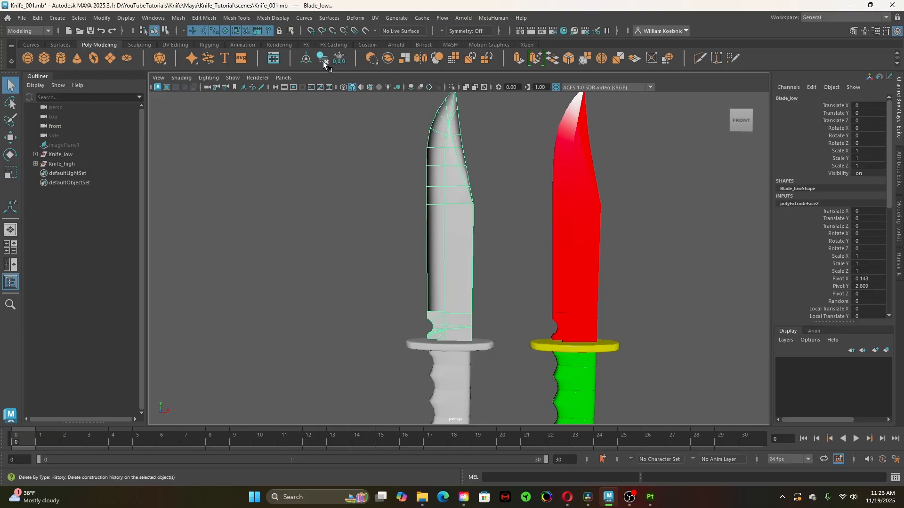
left_click_drag(520, 331, 380, 331, "alt")
right_click_drag(380, 330, 551, 343, "alt")
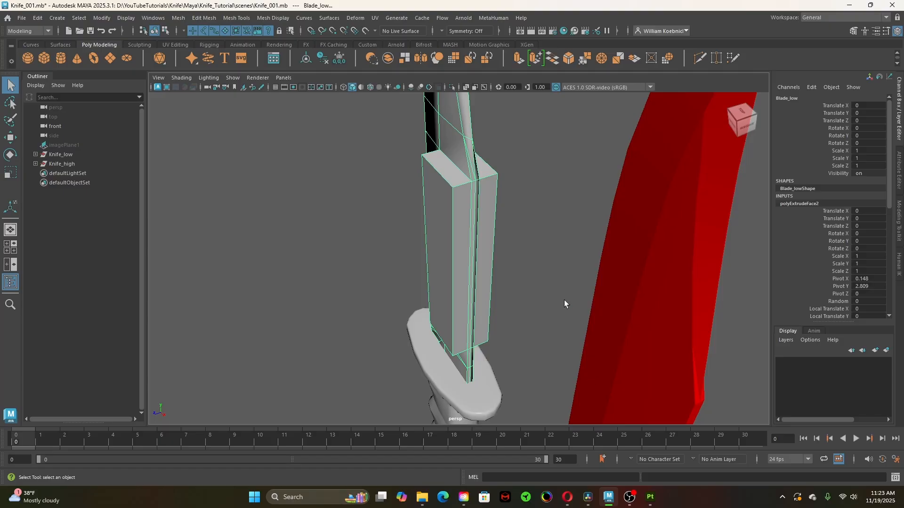
left_click_drag(447, 217, 508, 210, "alt")
right_click_drag(458, 224, 408, 252, "alt")
left_click_drag(408, 252, 509, 233, "alt")
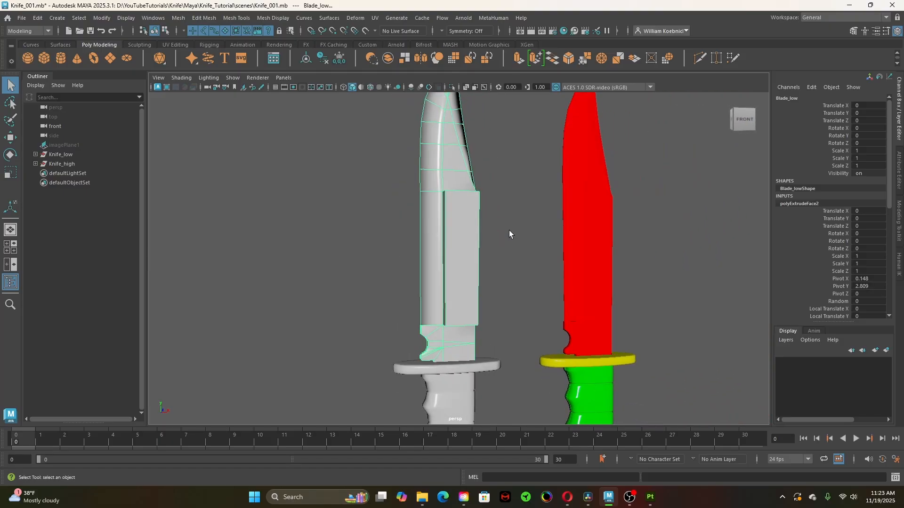
right_click_drag(508, 233, 380, 252, "alt")
left_click_drag(382, 257, 461, 278, "alt")
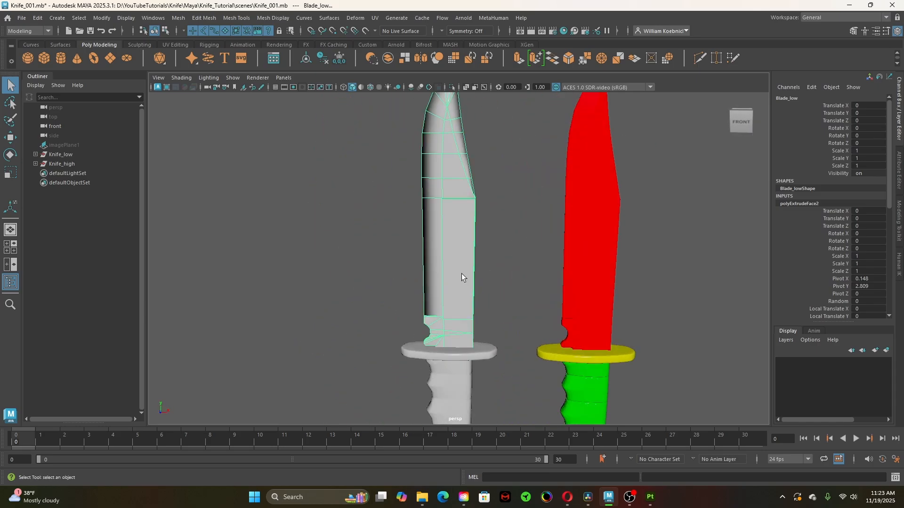
scroll(452, 198, "up", 2)
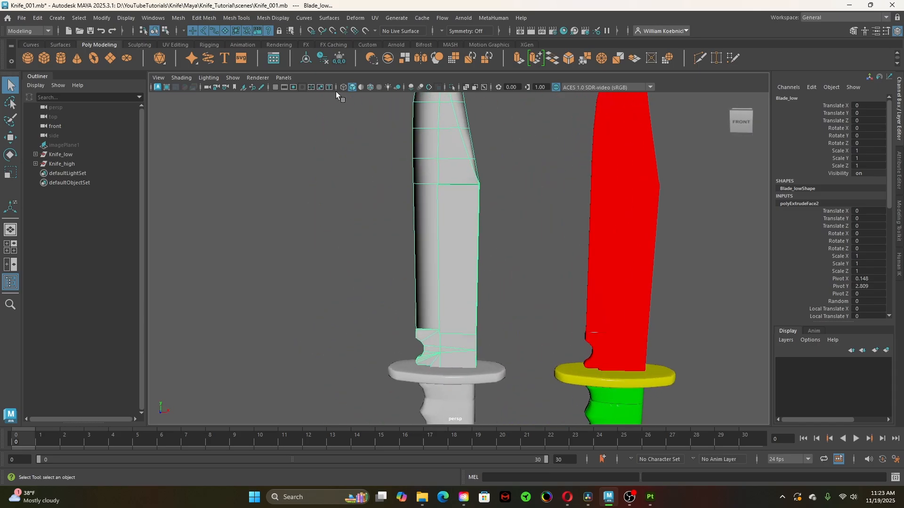
- Delete the construction history of the low-poly blade with the thick side extrusion
left_click(324, 58)
left_click_drag(539, 252, 593, 243, "alt")
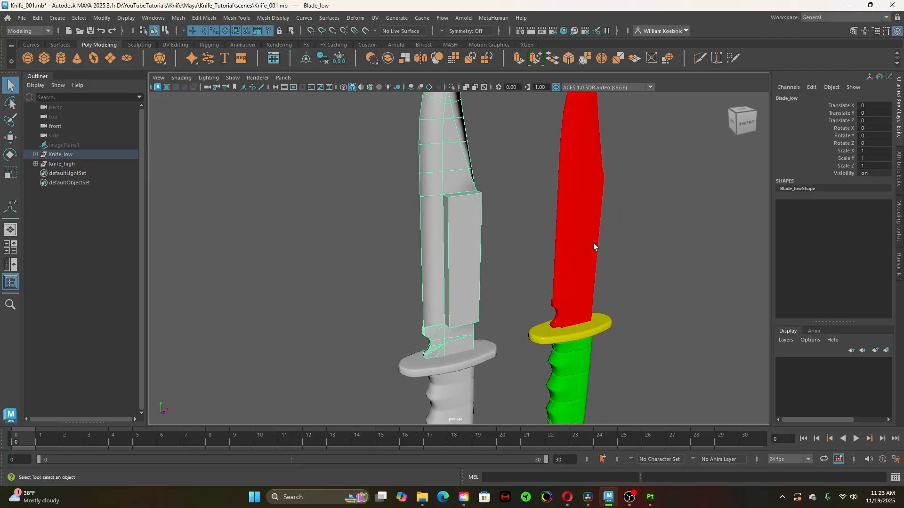
left_click_drag(489, 229, 547, 232, "alt")
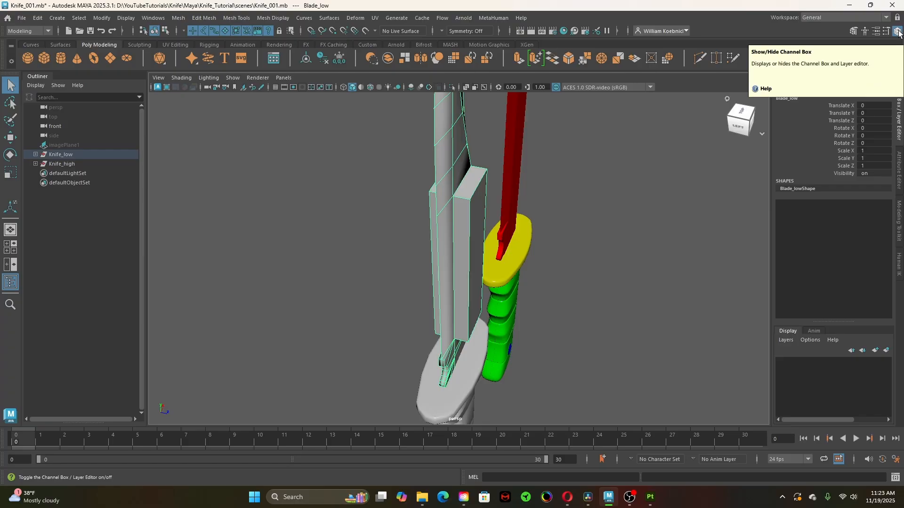
left_click_drag(579, 305, 519, 269, "alt")
right_click_drag(484, 256, 480, 255, "alt")
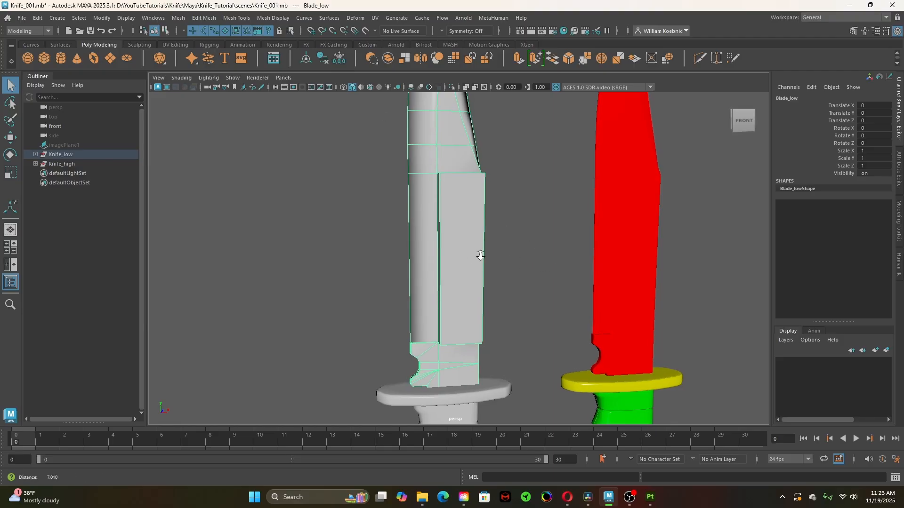
left_click_drag(480, 256, 448, 231, "alt")
- Undo the history deletion on the low-poly blade and the thickness of its extruded side faces
key("F11")
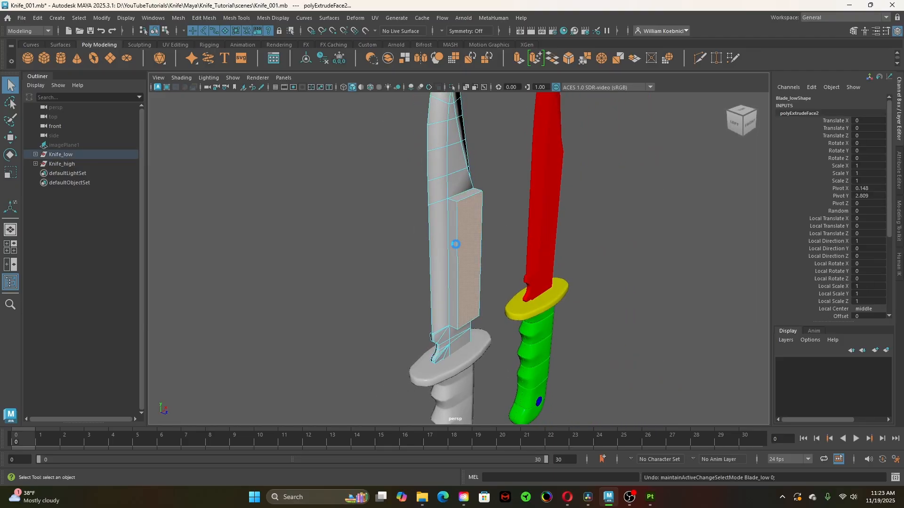
left_click(456, 244)
left_click_drag(520, 263, 486, 256, "alt")
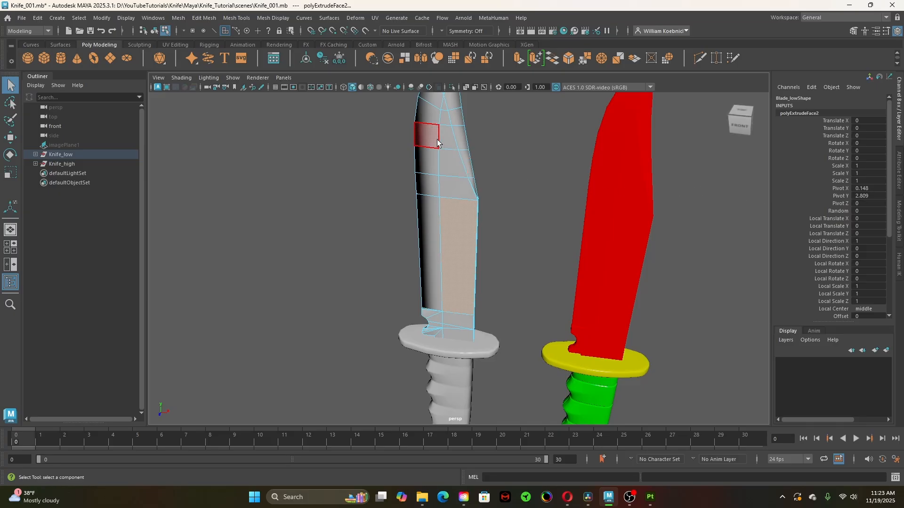
- Return the low-poly blade to object mode, delete its construction history and deselect it
key("F8")
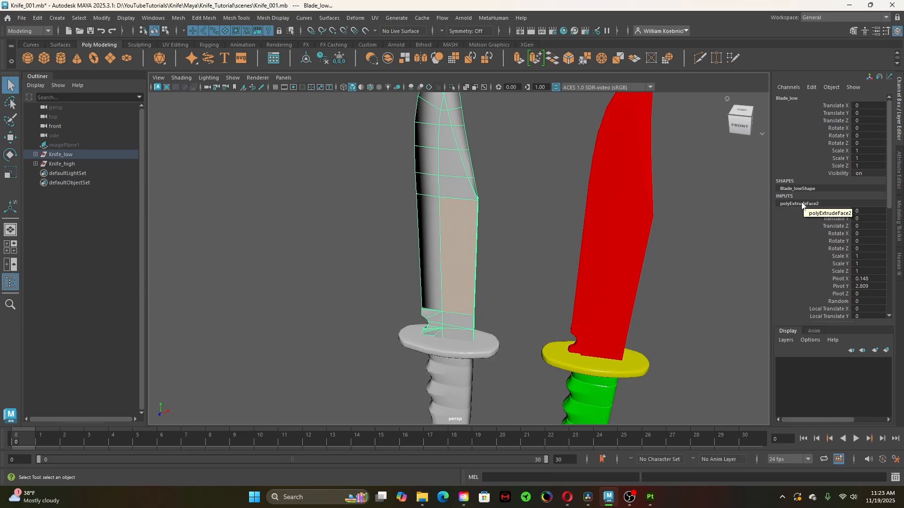
left_click(323, 59)
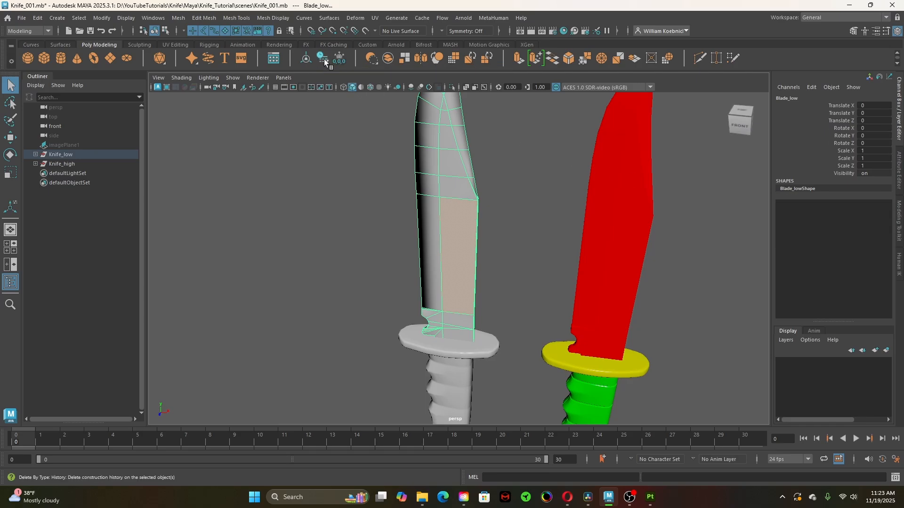
left_click_drag(523, 238, 465, 210, "alt")
right_click_drag(464, 217, 510, 151)
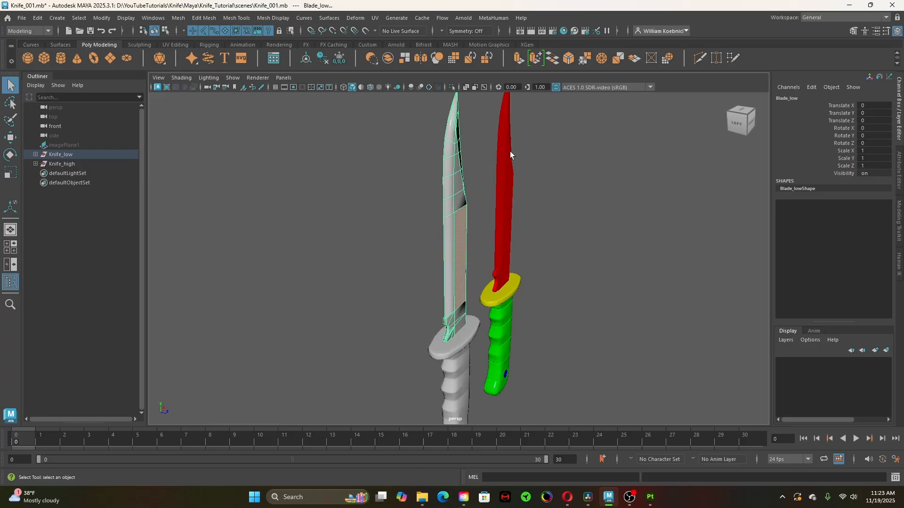
left_click(532, 257)
left_click_drag(532, 256, 451, 246, "alt")
right_click_drag(470, 235, 476, 232, "alt")
left_click_drag(476, 232, 393, 228, "alt")
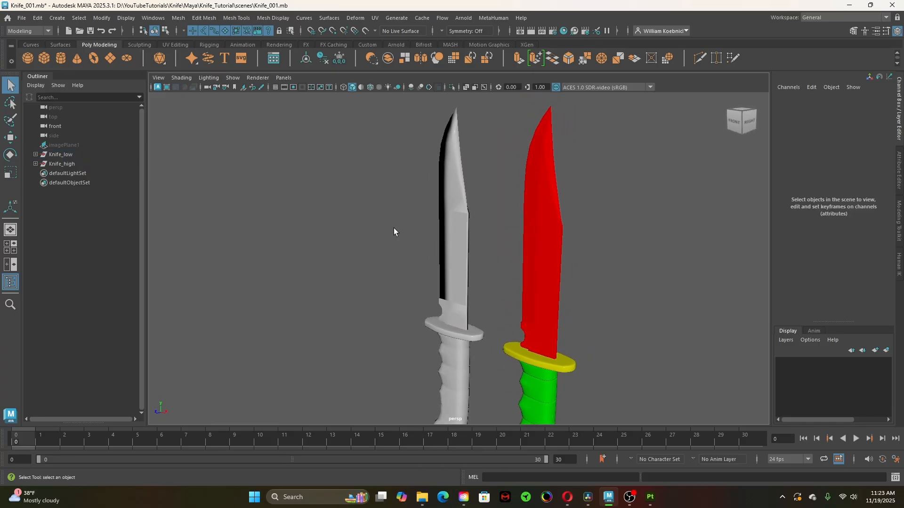
- Move the low-poly blade up and away from the guard, rotate it freely and scale it uniformly to about 1.26
middle_click_drag(465, 212, 453, 165, "alt")
left_click(443, 179)
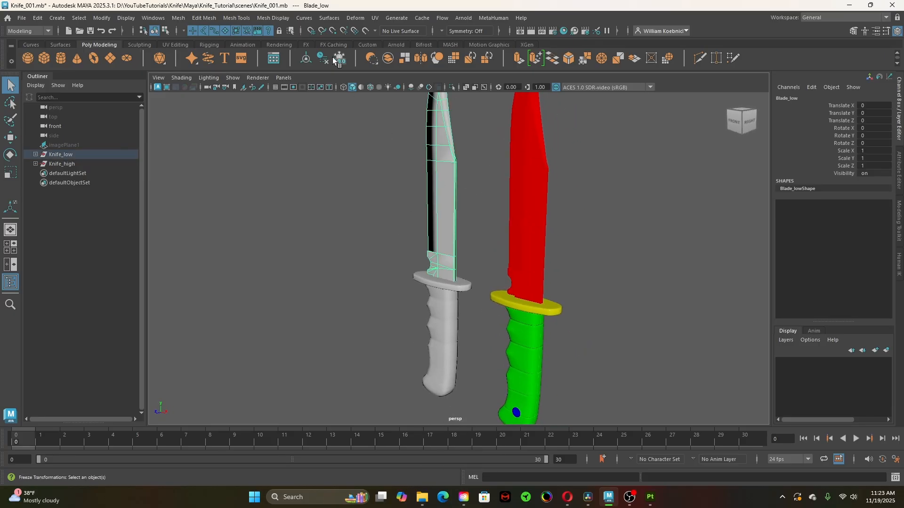
key("w")
left_click_drag(436, 169, 410, 165)
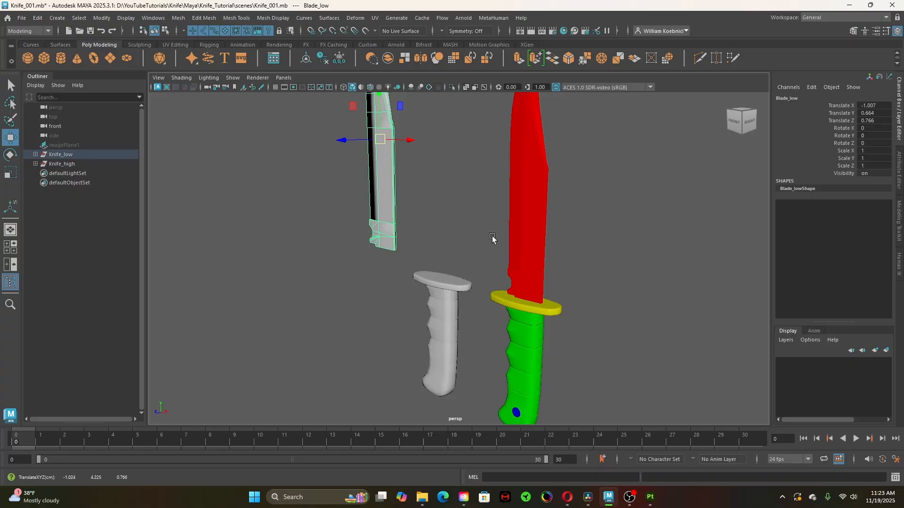
middle_click_drag(460, 221, 495, 274, "alt")
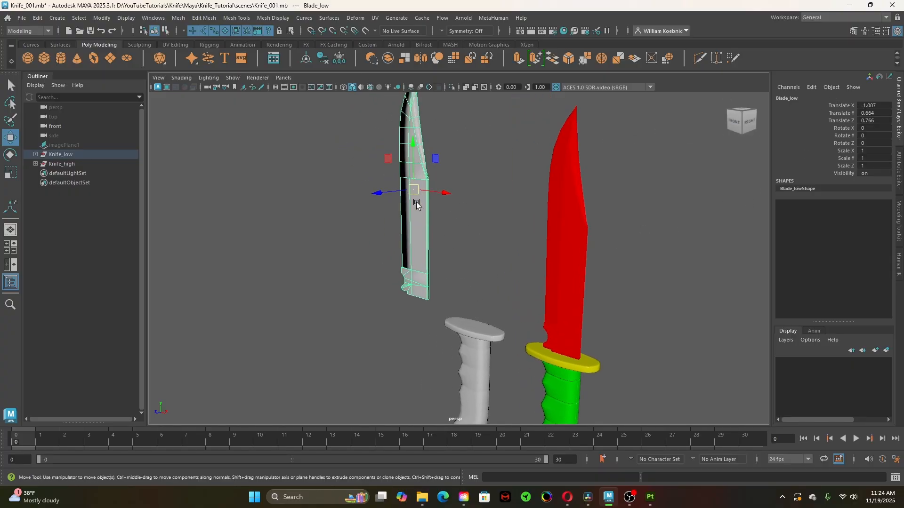
key("e")
left_click_drag(417, 214, 454, 256)
key("r")
left_click_drag(415, 208, 415, 216)
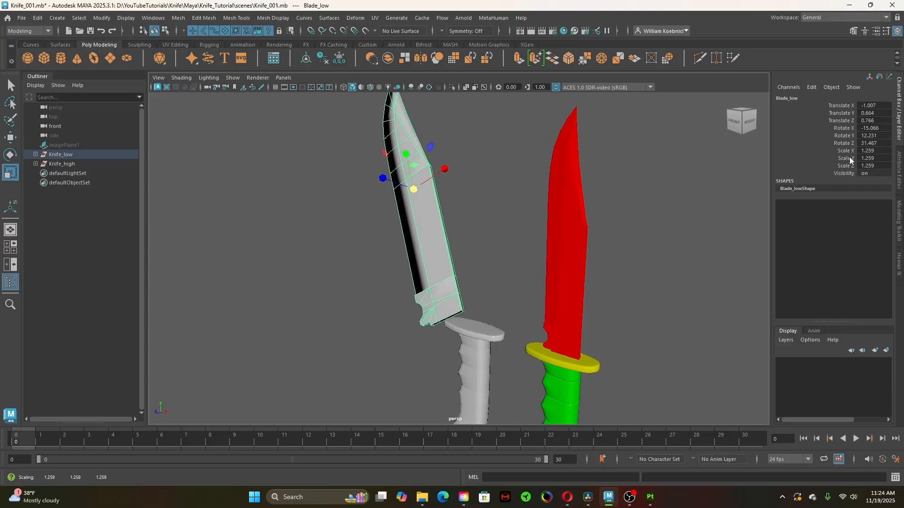
- Freeze the transformations of the displaced low-poly blade
left_click(340, 57)
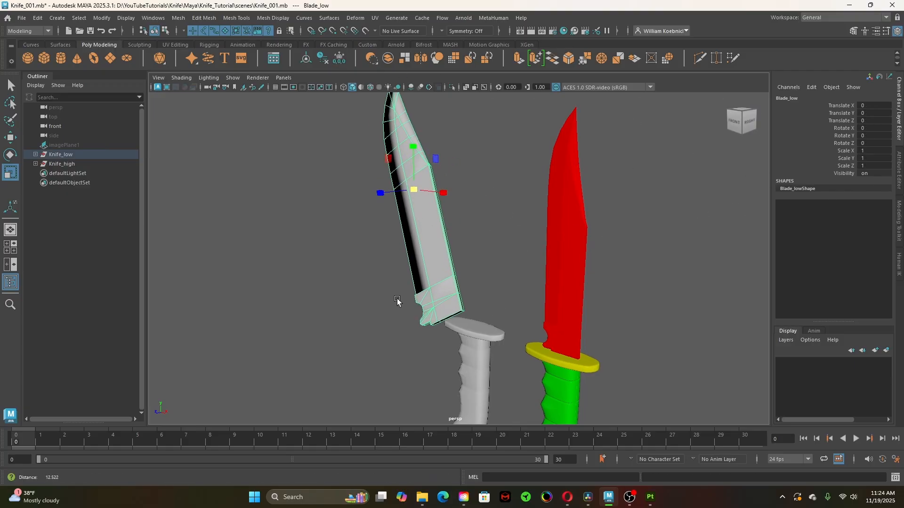
left_click_drag(399, 303, 455, 287, "alt")
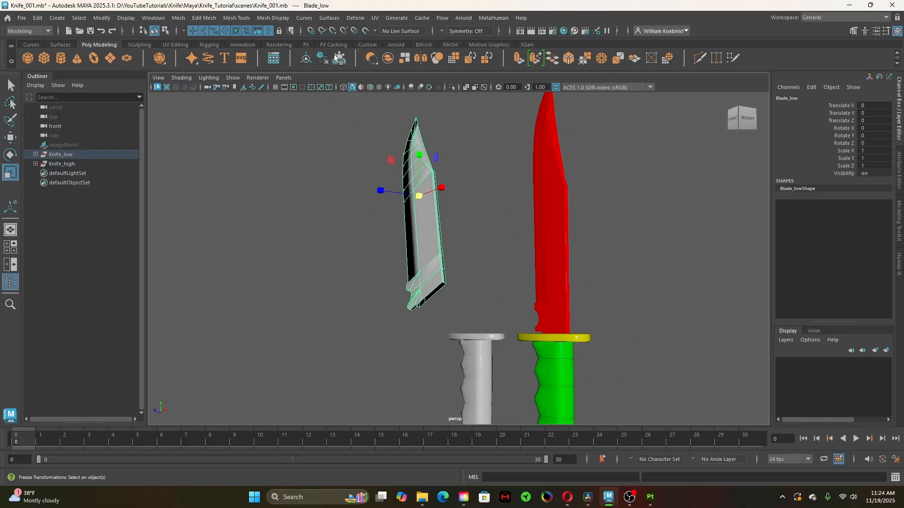
- Undo the freeze and the test move, rotation and scaling of the low-poly blade
key("ctrl+z")
key("ctrl+z")
key("ctrl+z")
key("ctrl+z")
key("ctrl+z")
key("ctrl+z")
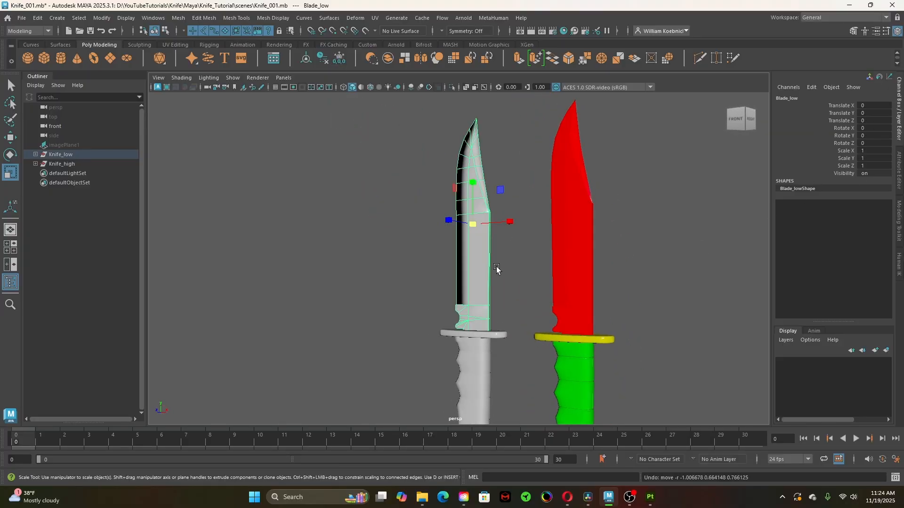
left_click_drag(522, 315, 541, 309, "alt")
- Select all parts of the low-poly knife in object mode and delete their construction history
key("q")
right_click_drag(472, 216, 517, 149)
scroll(510, 264, "down", 1)
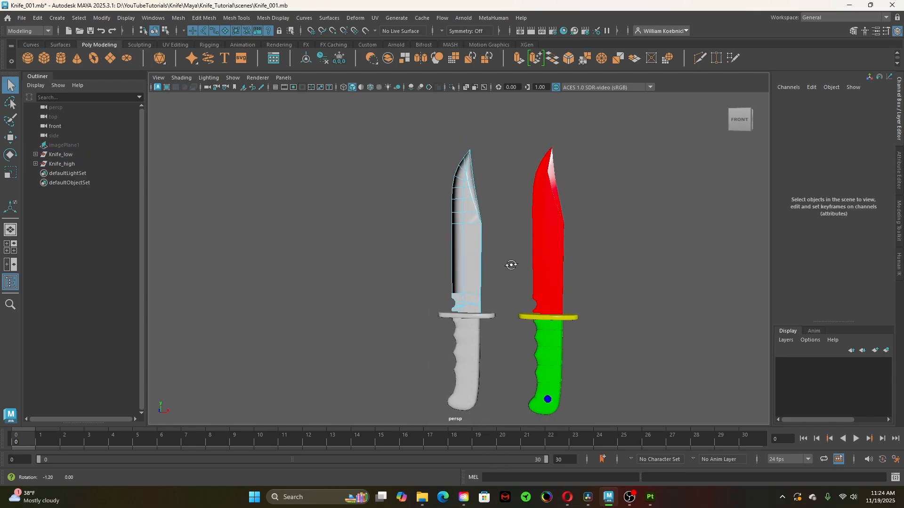
left_click_drag(510, 264, 525, 267, "alt")
right_click_drag(472, 217, 513, 200)
scroll(438, 252, "down", 1)
left_click_drag(435, 254, 455, 257, "alt")
left_click_drag(424, 264, 458, 373)
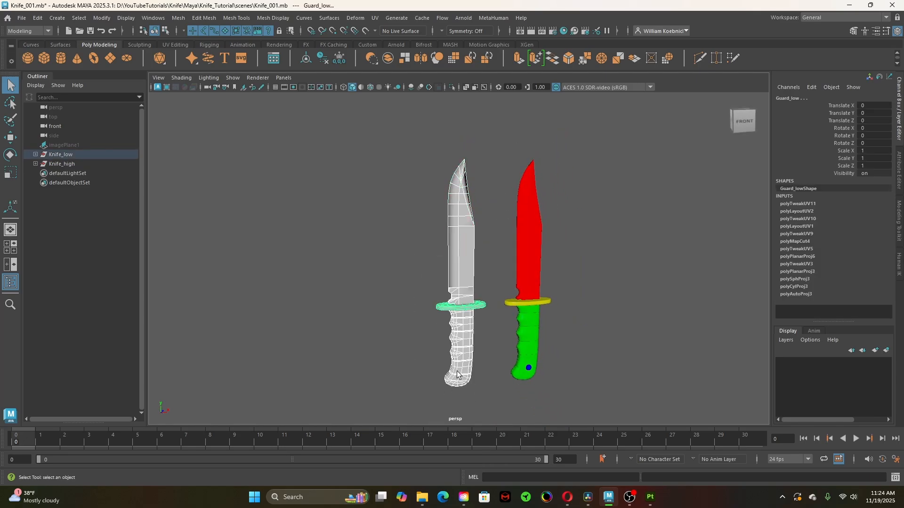
left_click(321, 57)
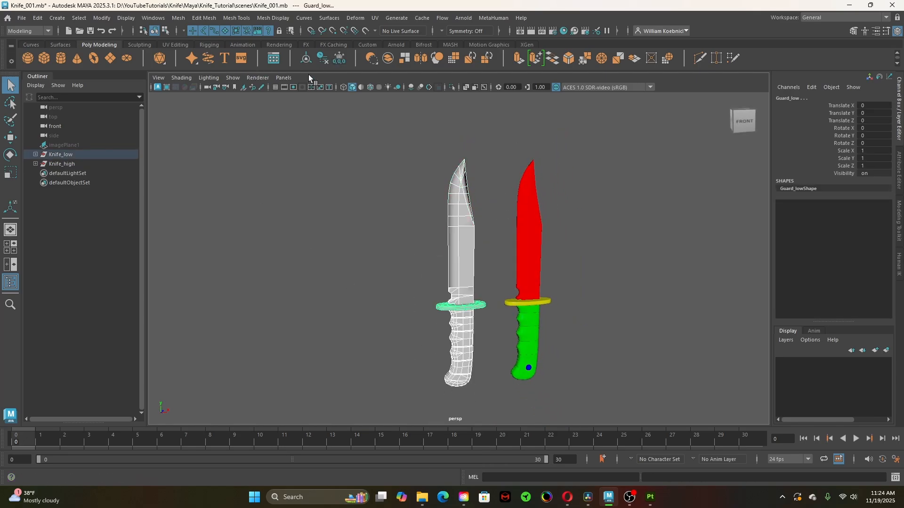
- Select the Knife_low group and open the Export Selection dialog for it
left_click(77, 155)
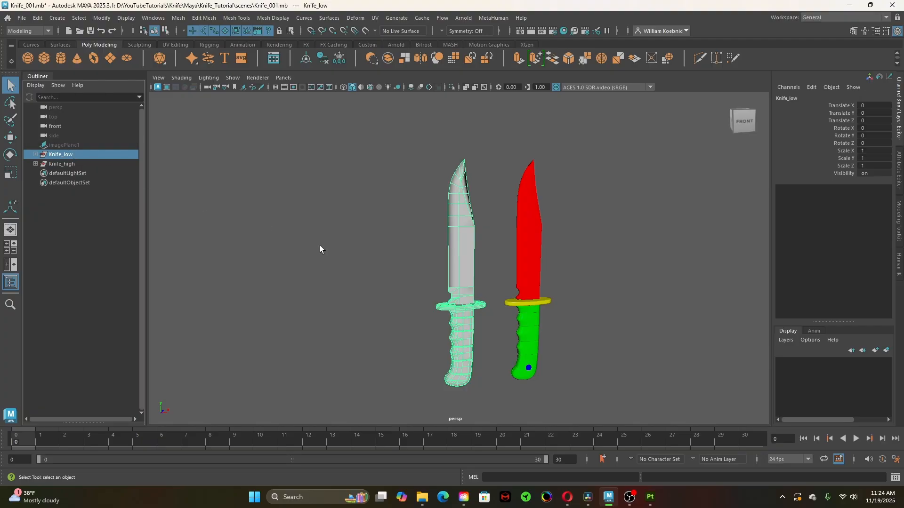
left_click_drag(392, 293, 370, 286, "alt")
left_click(26, 19)
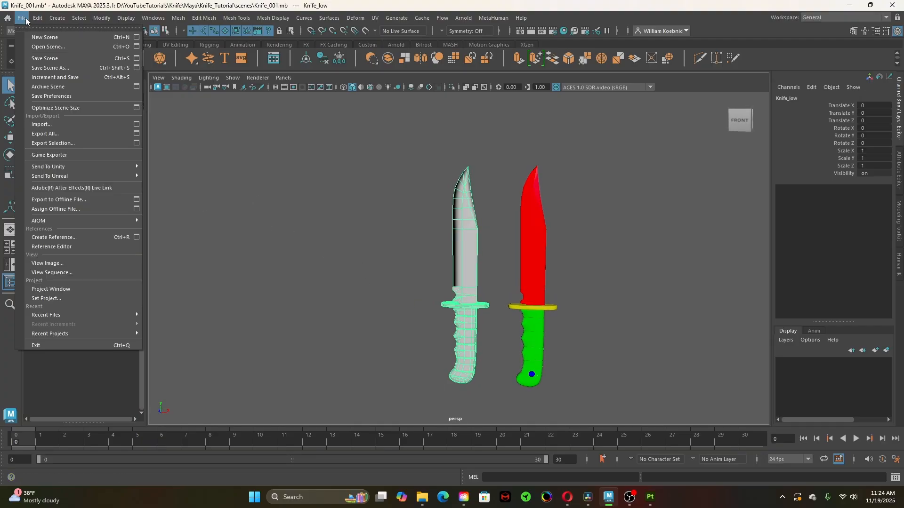
left_click(72, 143)
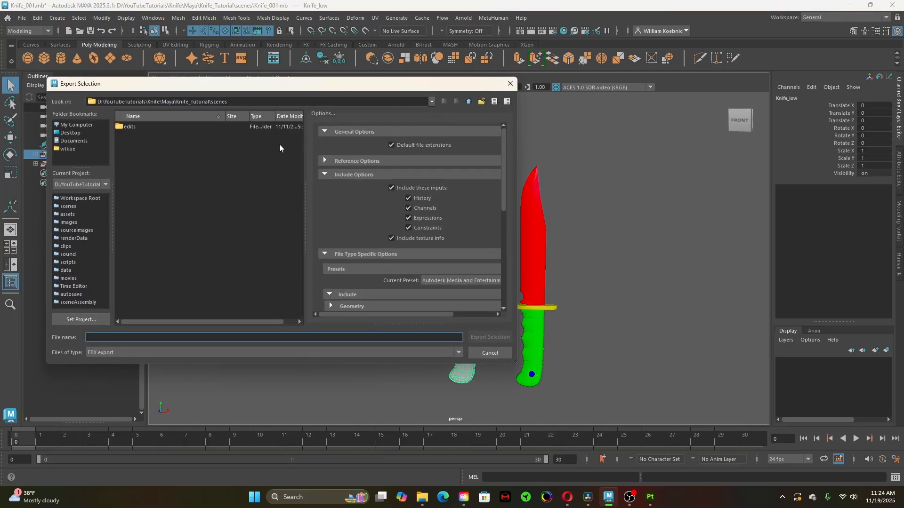
left_click_drag(207, 88, 322, 111)
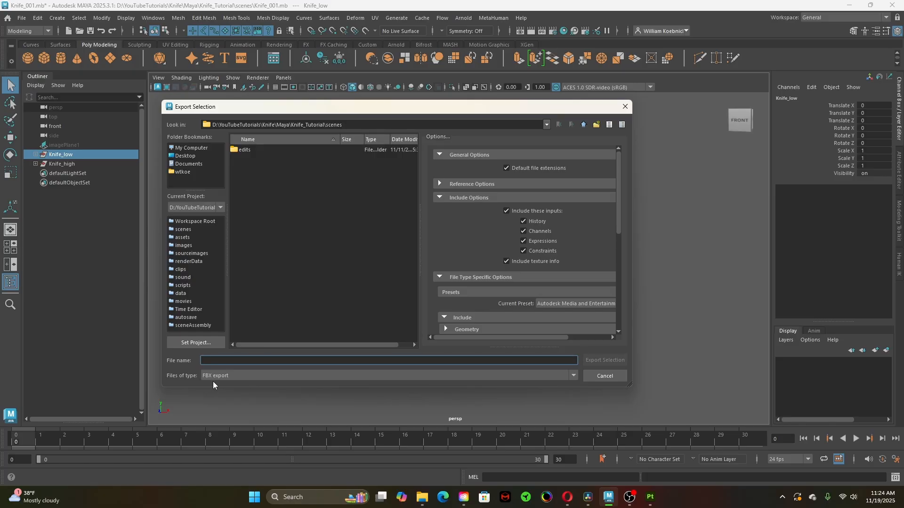
- Set the export file type for the low-poly knife to OBJexport
left_click(240, 378)
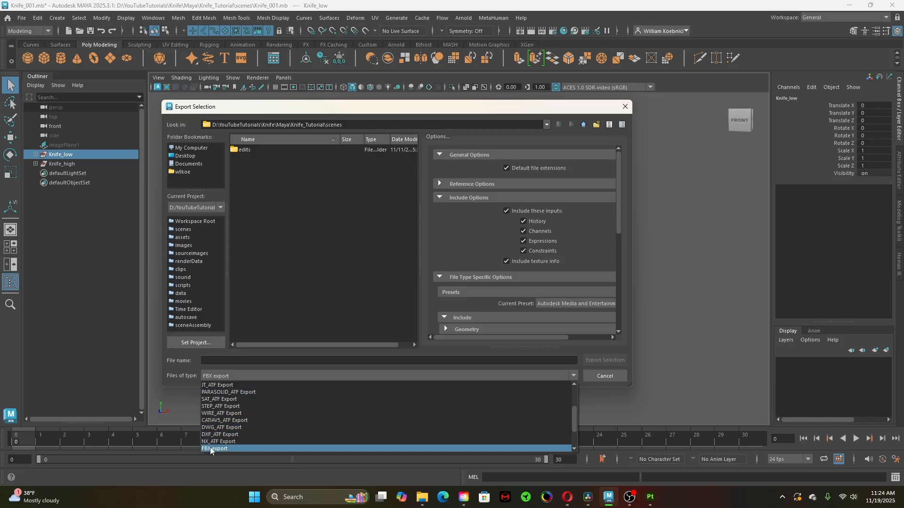
scroll(255, 422, "down", 1)
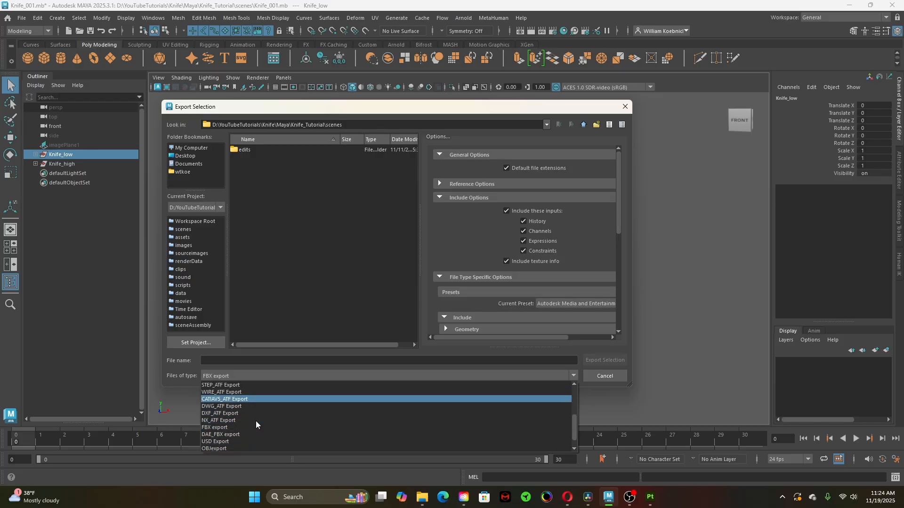
scroll(255, 421, "down", 1)
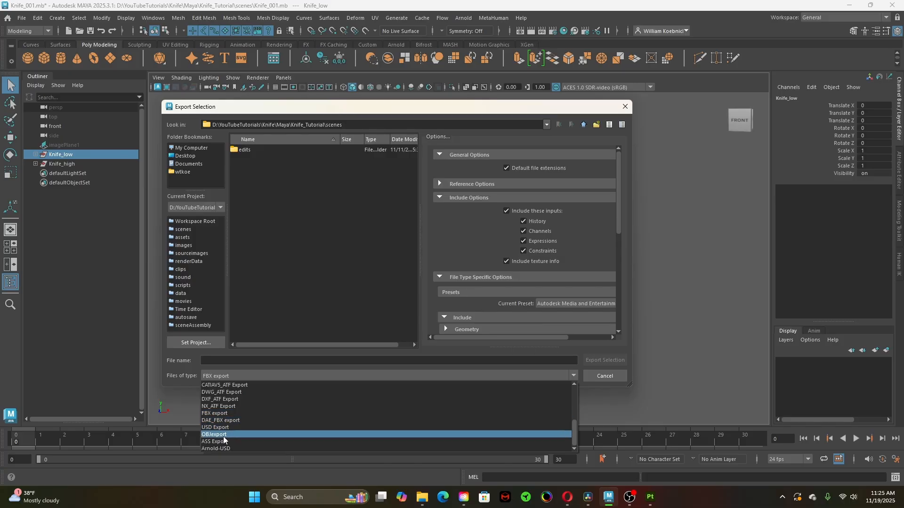
left_click(212, 435)
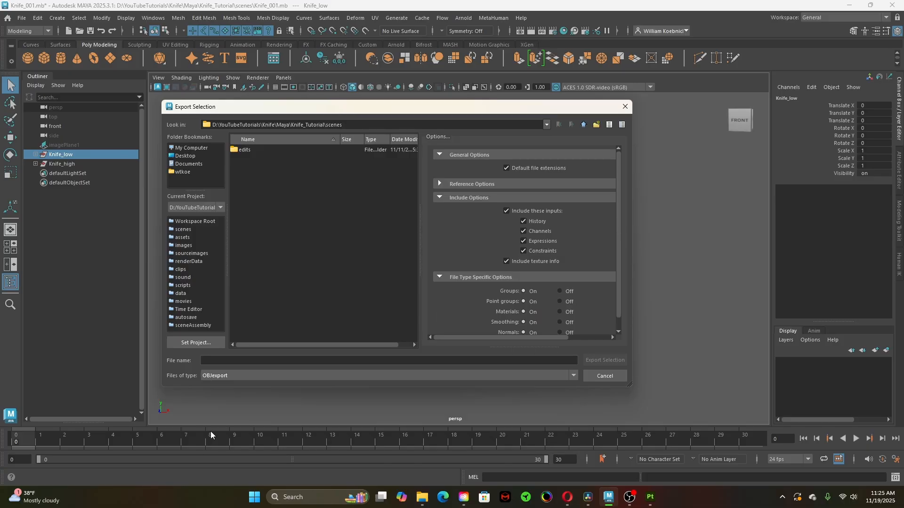
- Set the low-poly knife's export file type to FBX export and reposition the smaller export dialog clear of both knives
left_click(252, 377)
left_click(241, 413)
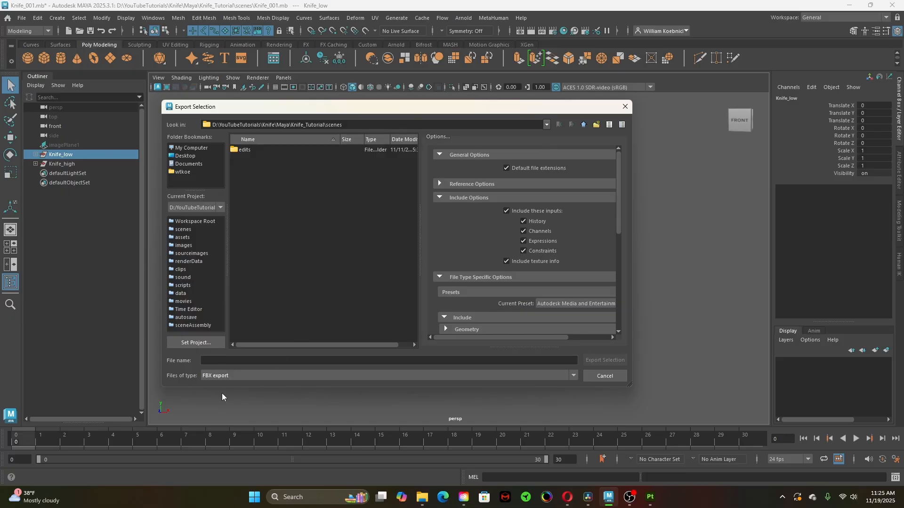
left_click(220, 377)
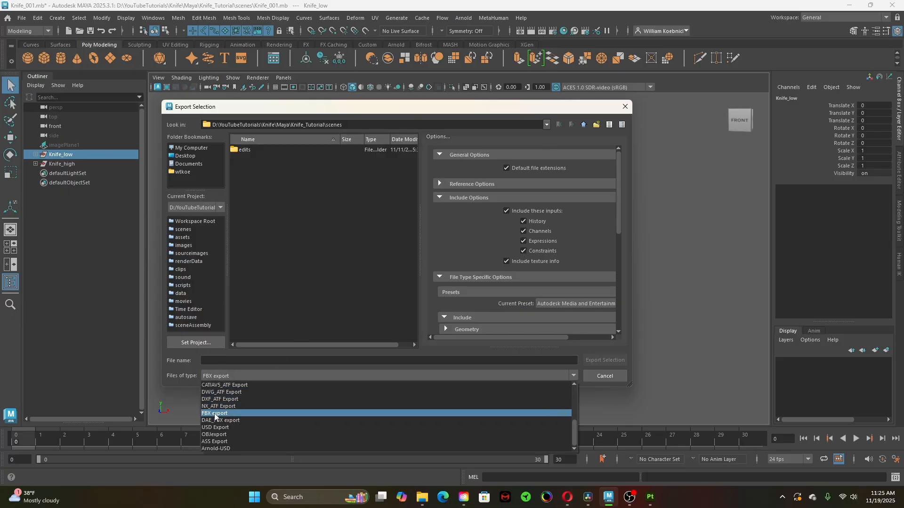
left_click(207, 375)
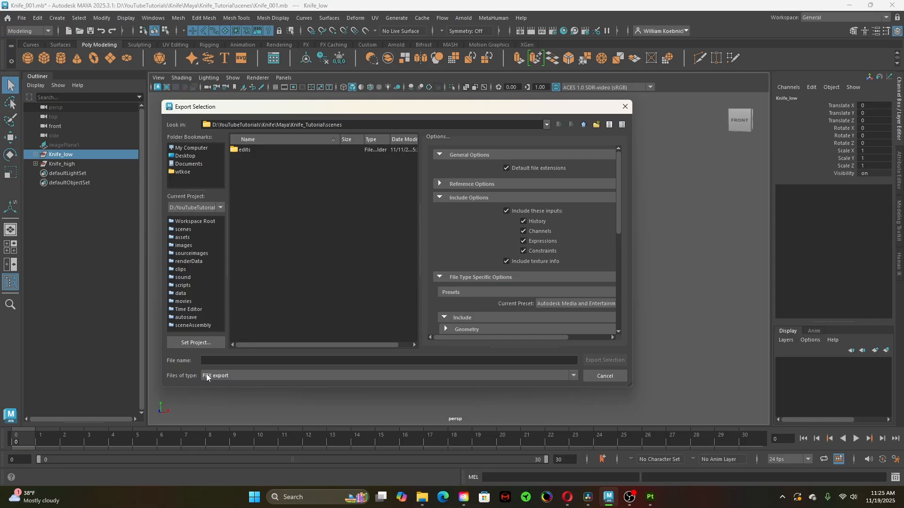
left_click_drag(524, 113, 540, 300)
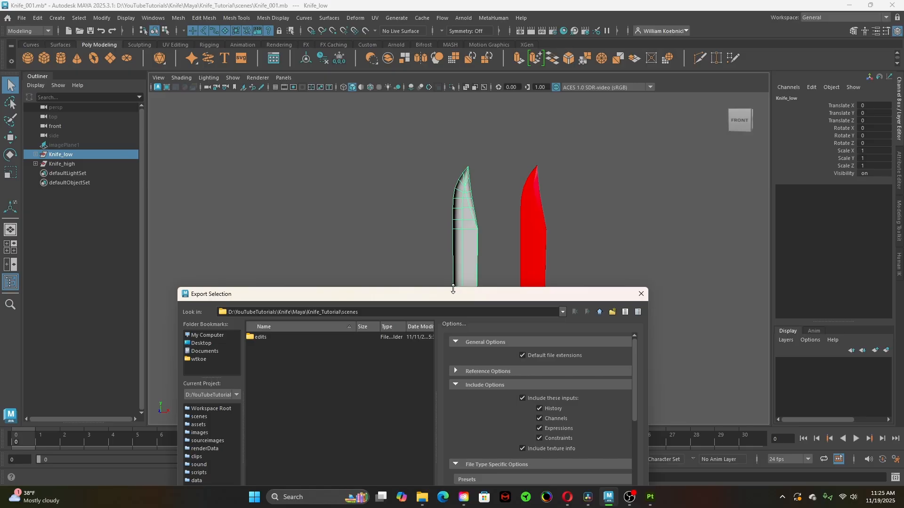
left_click_drag(452, 289, 278, 219)
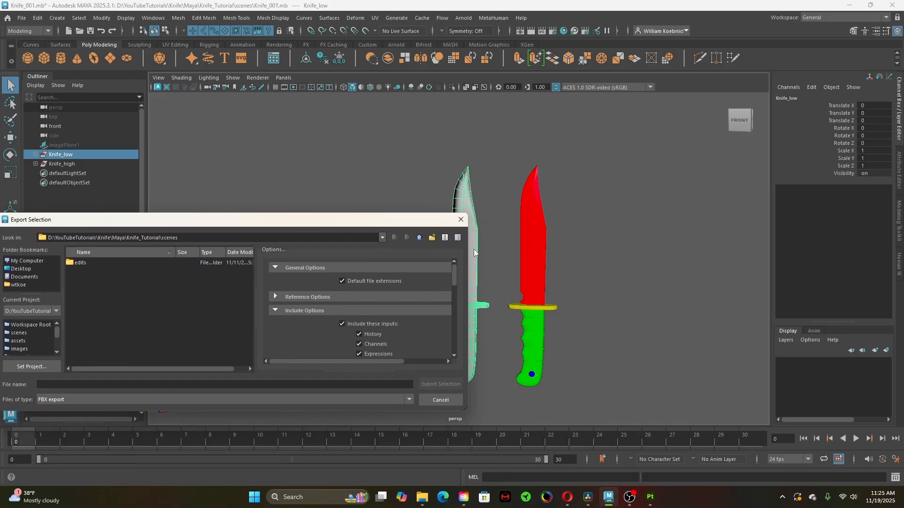
left_click_drag(474, 253, 376, 253)
left_click_drag(212, 220, 243, 152)
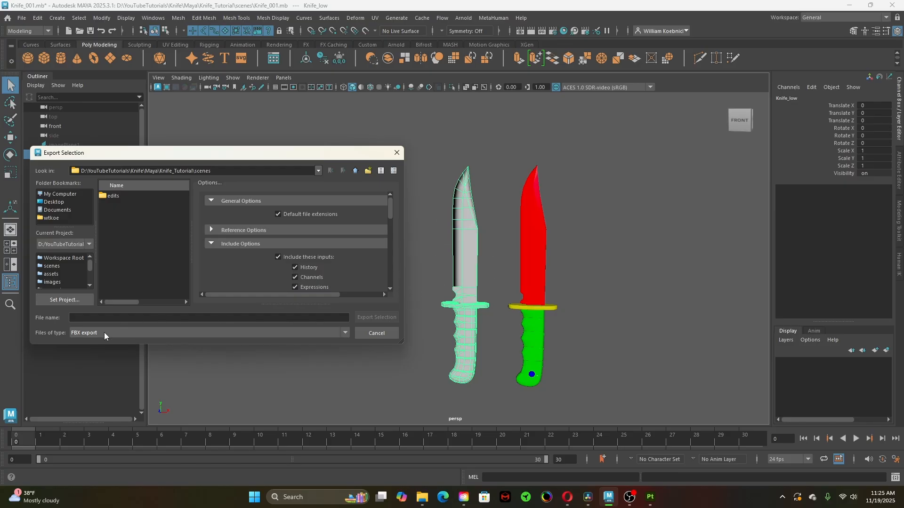
left_click(132, 336)
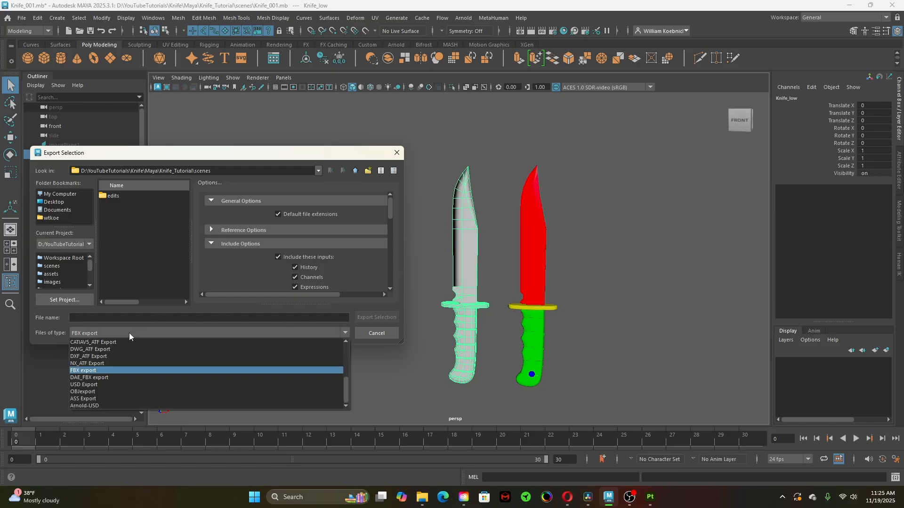
left_click(113, 392)
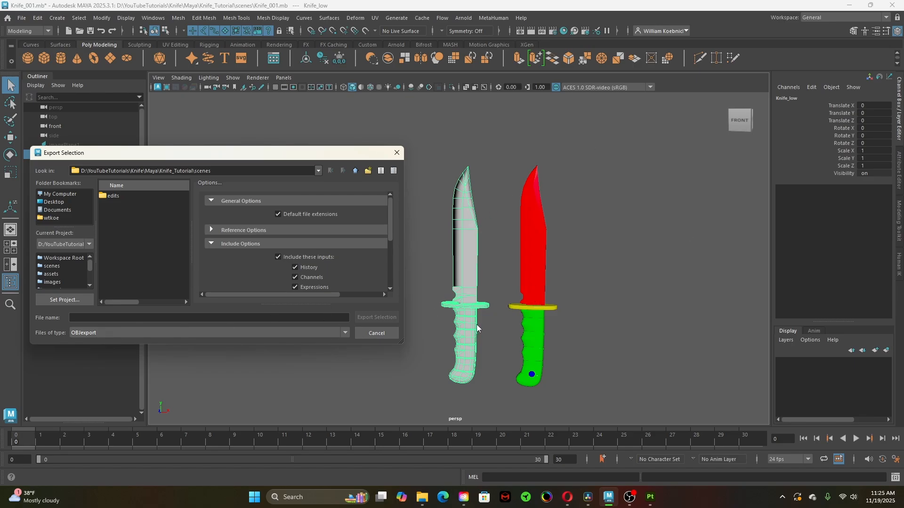
left_click(125, 330)
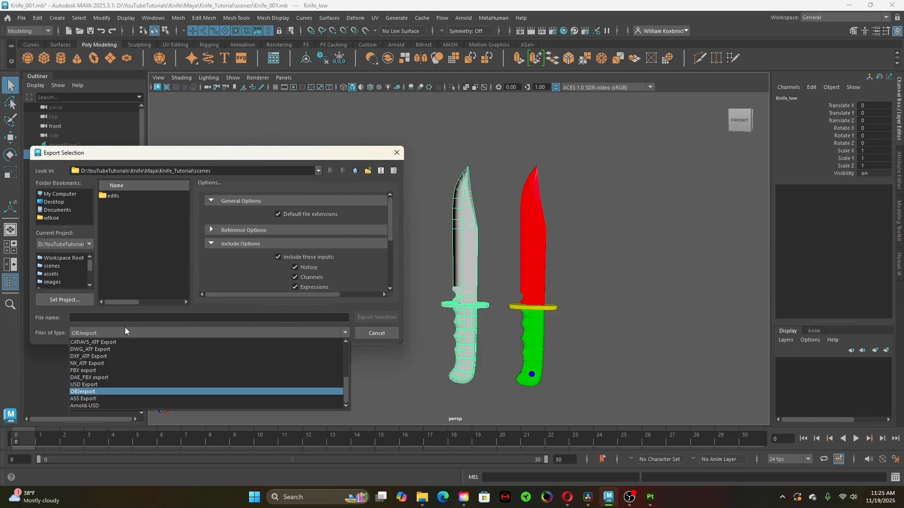
left_click(107, 371)
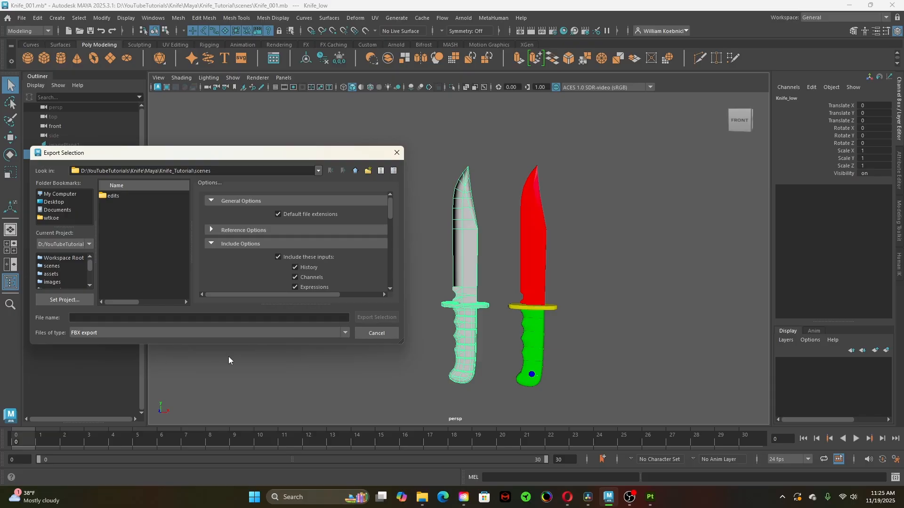
- Look through the FBX export options for the low-poly knife and widen the export dialog
scroll(320, 269, "down", 1)
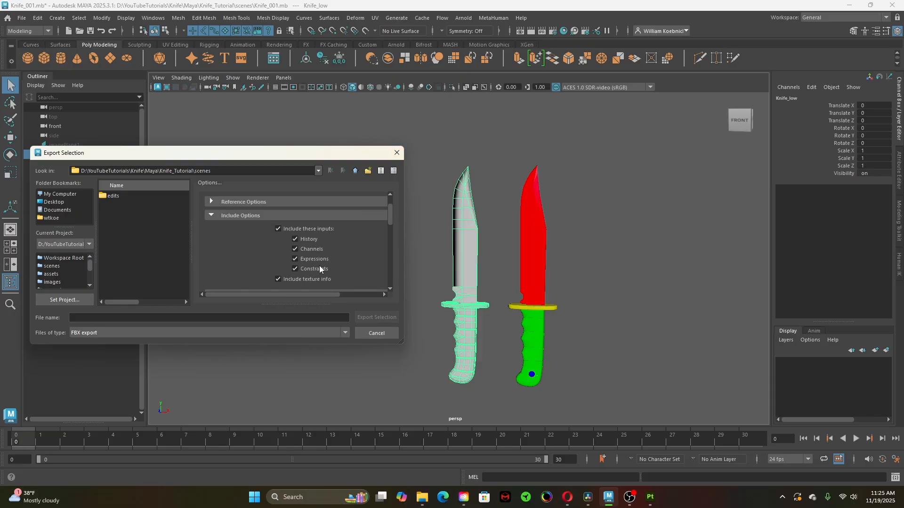
scroll(319, 269, "down", 5)
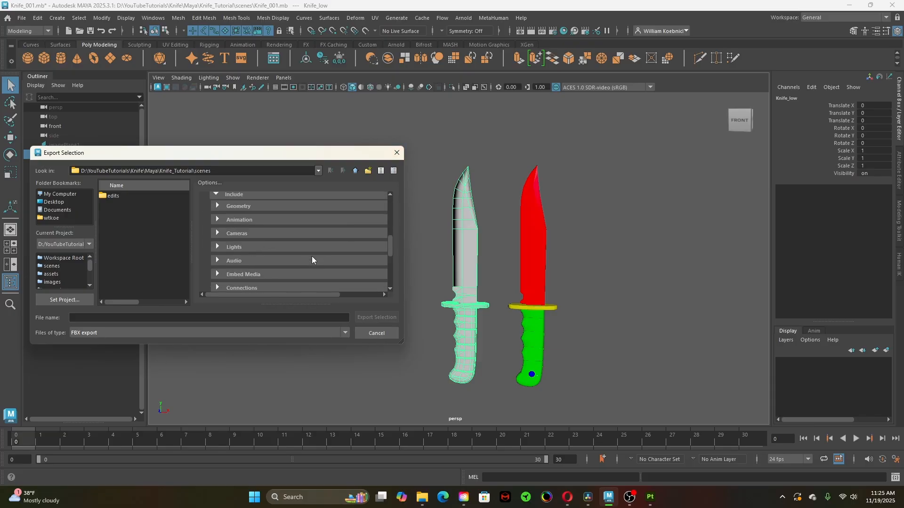
scroll(312, 256, "up", 6)
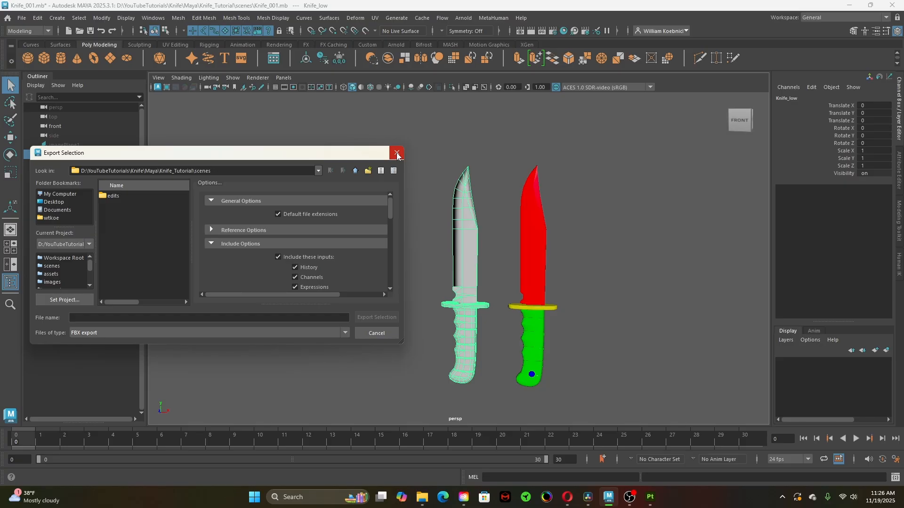
left_click_drag(404, 188, 456, 187)
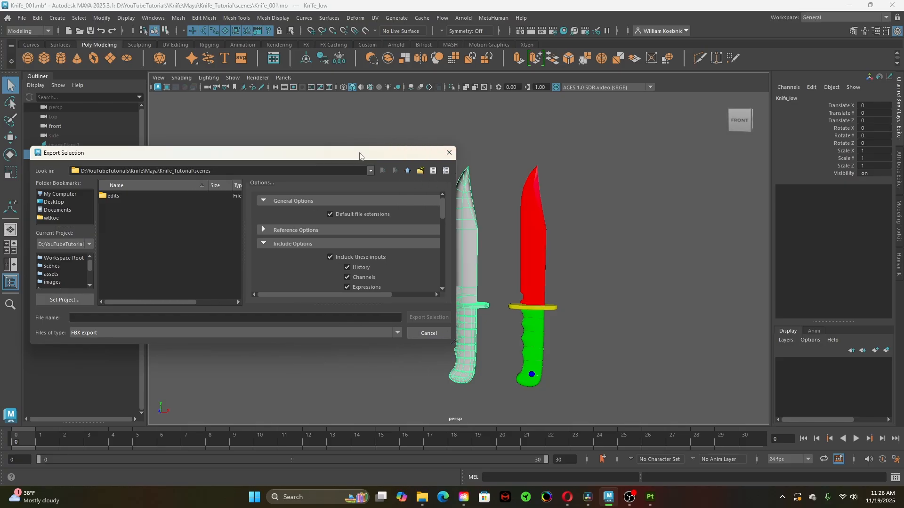
left_click_drag(360, 156, 372, 105)
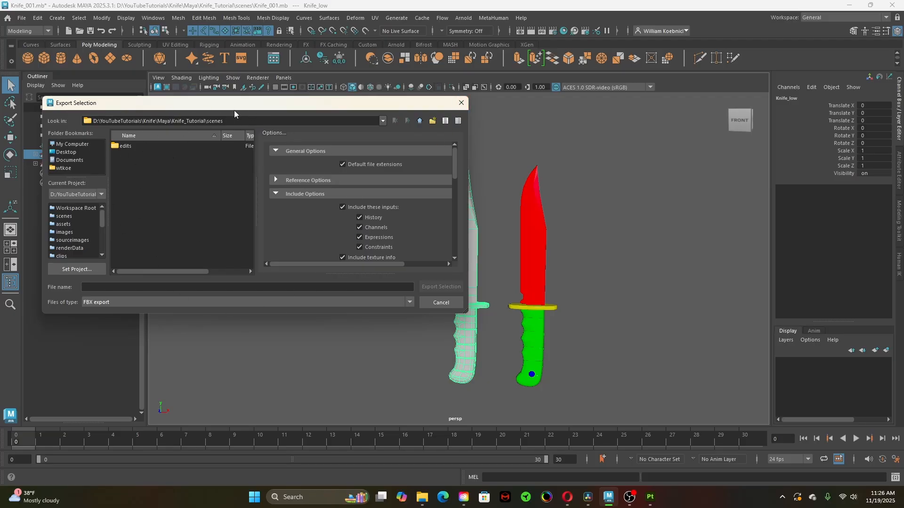
- Browse to the D:\YouTubeTutorials\Knife\Exports folder as the export destination
left_click(73, 144)
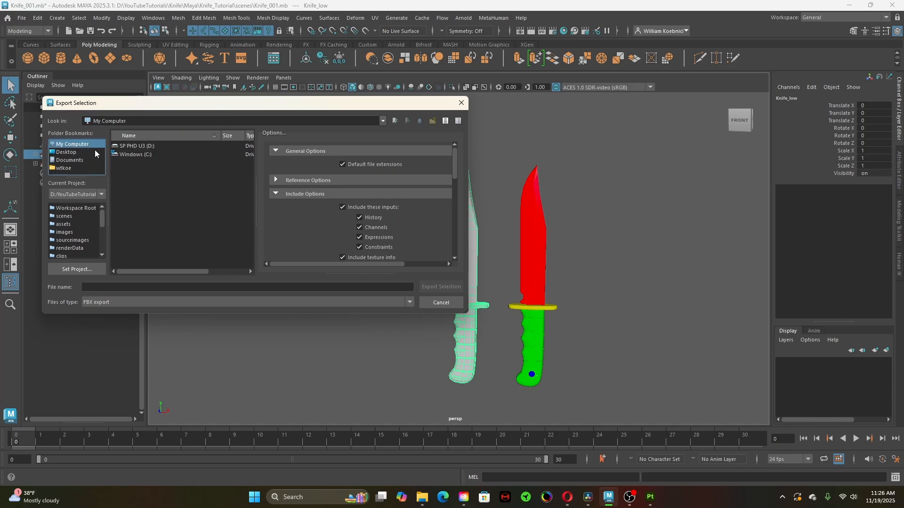
double_click(151, 146)
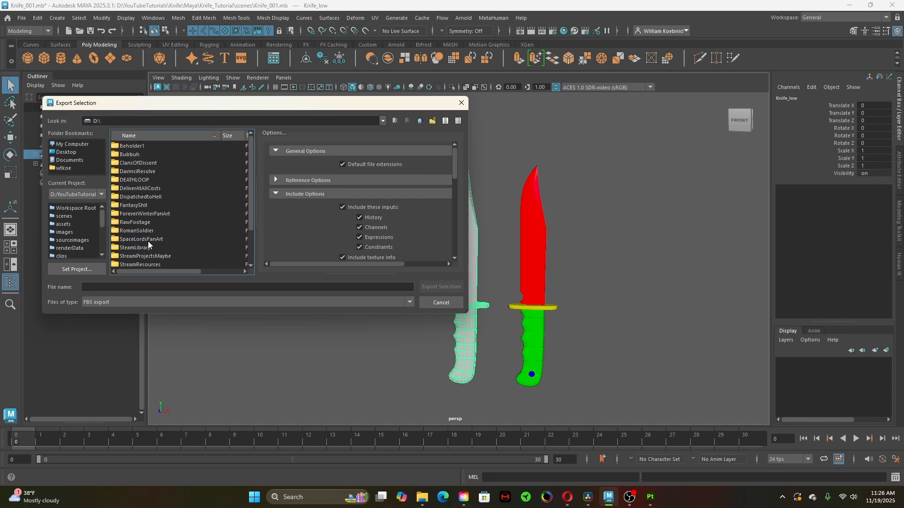
scroll(148, 241, "down", 2)
double_click(157, 257)
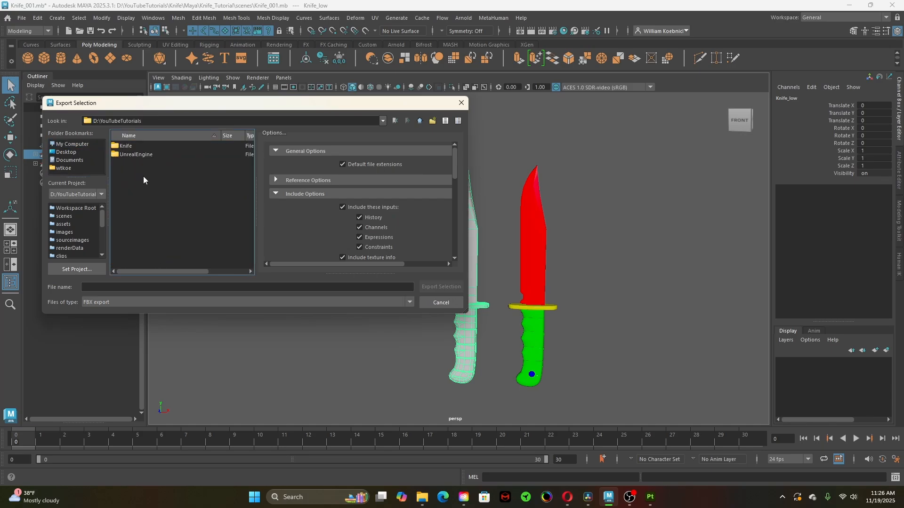
double_click(131, 146)
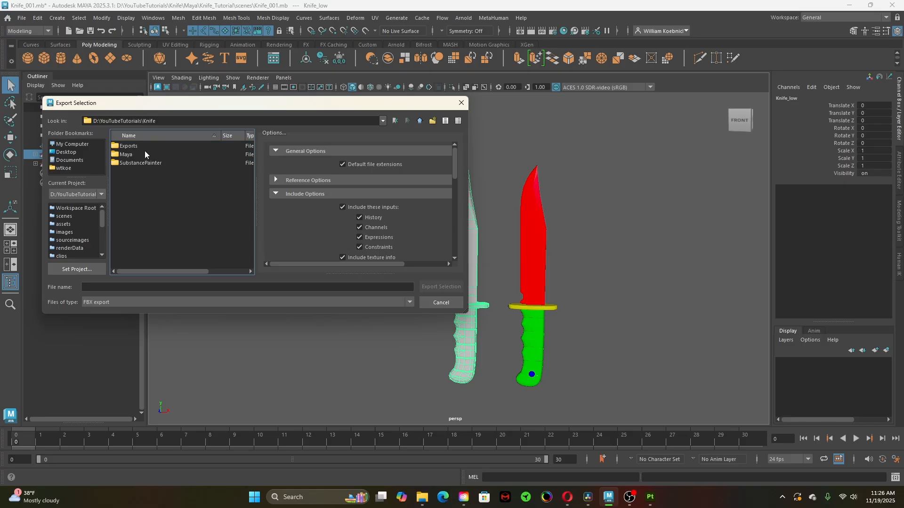
double_click(130, 147)
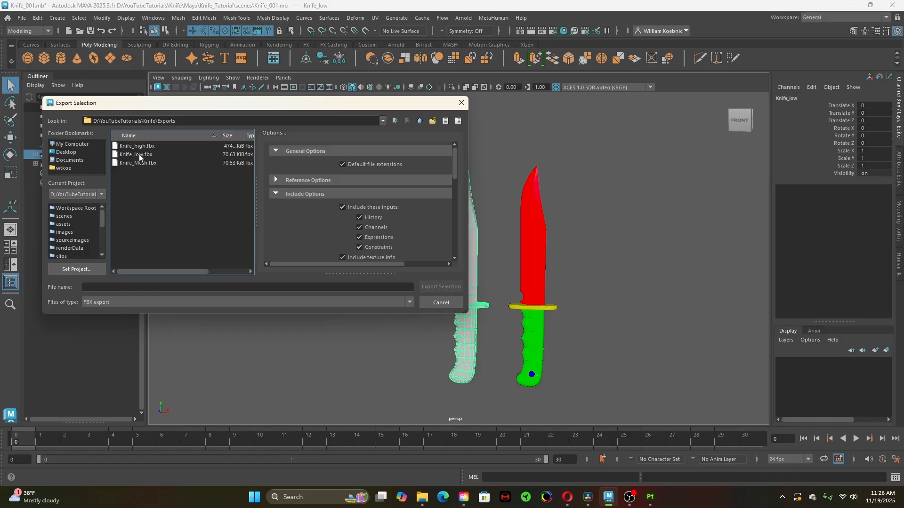
- Export the low-poly knife as Knife_low.fbx, replacing the existing file, and check the parts inside the Knife_low group
left_click(139, 154)
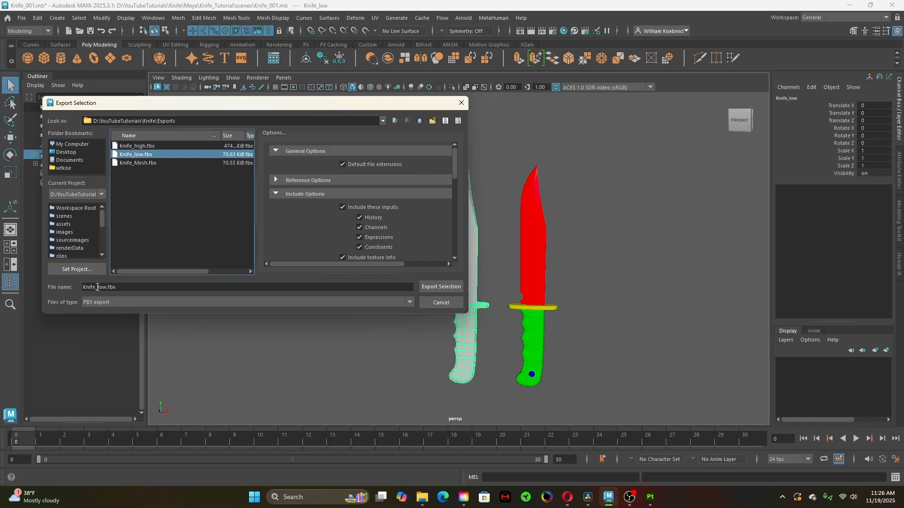
left_click_drag(201, 104, 317, 295)
left_click(34, 154)
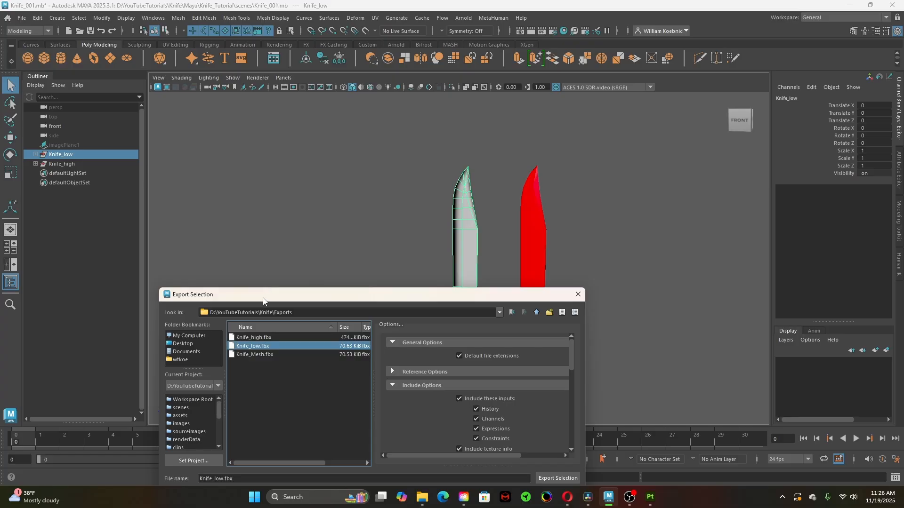
left_click_drag(267, 294, 273, 157)
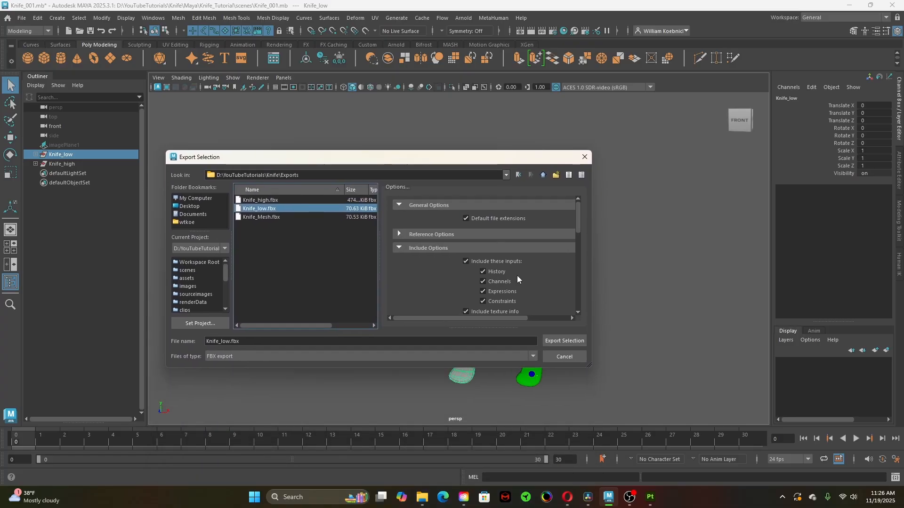
left_click(561, 340)
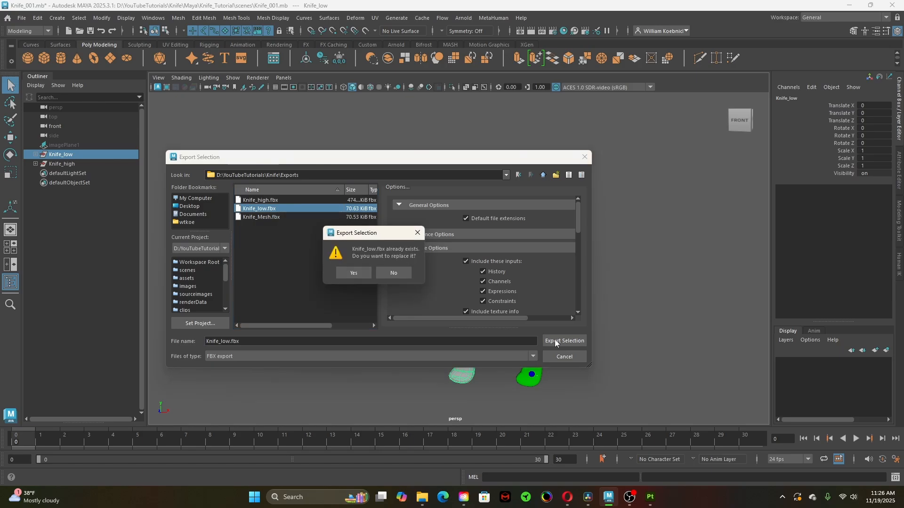
left_click(353, 274)
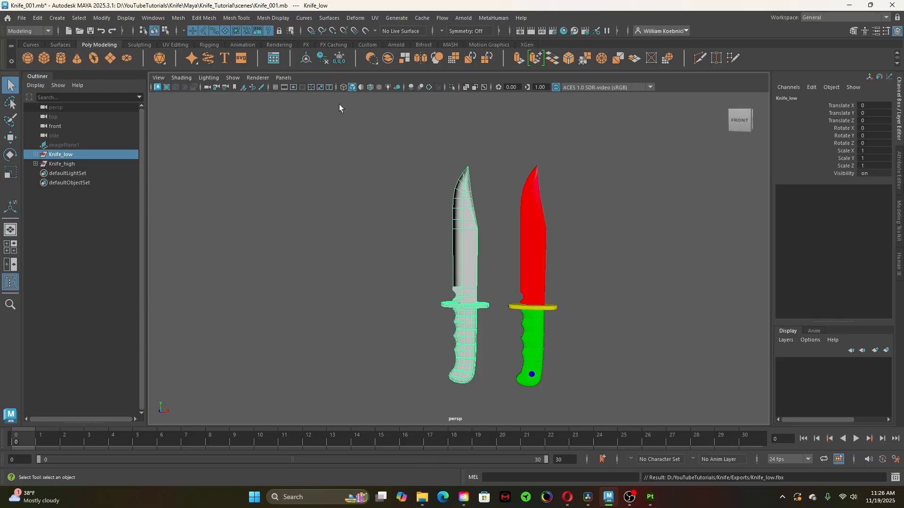
left_click(36, 155)
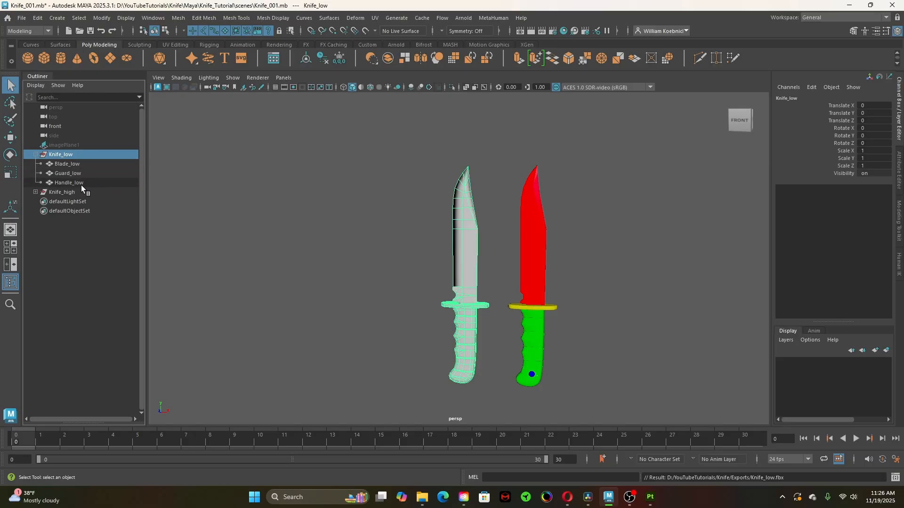
left_click(36, 154)
- Select the Knife_high group and grid-snap it along X to Translate X 0, directly over the low-poly knife
left_click(54, 164)
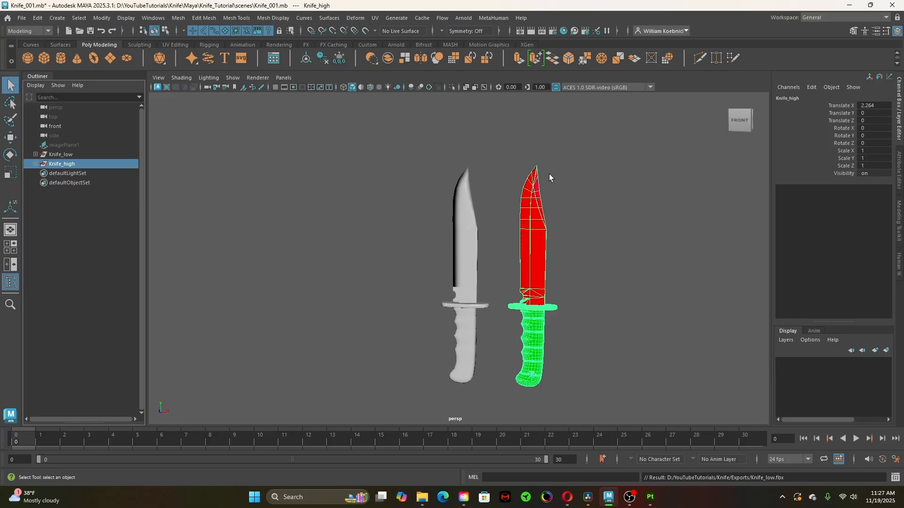
left_click_drag(597, 261, 600, 288, "alt")
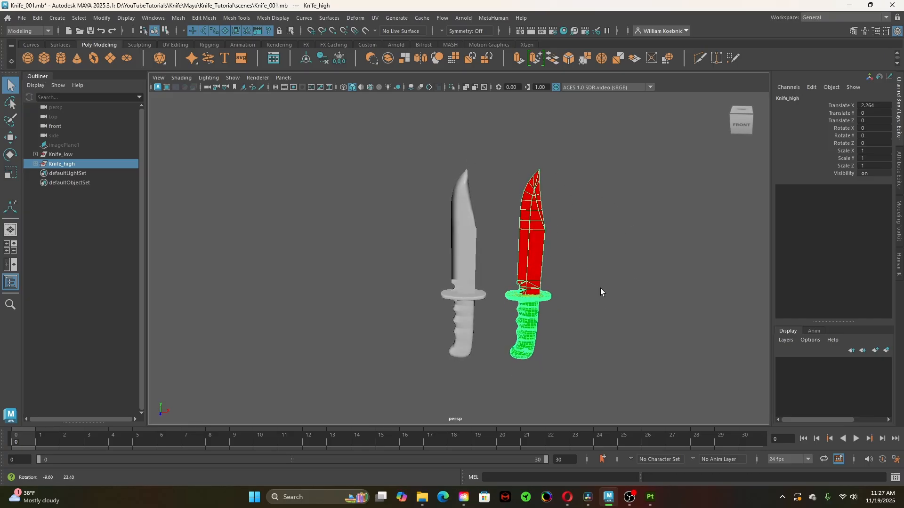
key("w")
key("x")
left_click_drag(552, 328, 461, 330)
scroll(542, 290, "up", 2)
left_click_drag(546, 288, 549, 309, "alt")
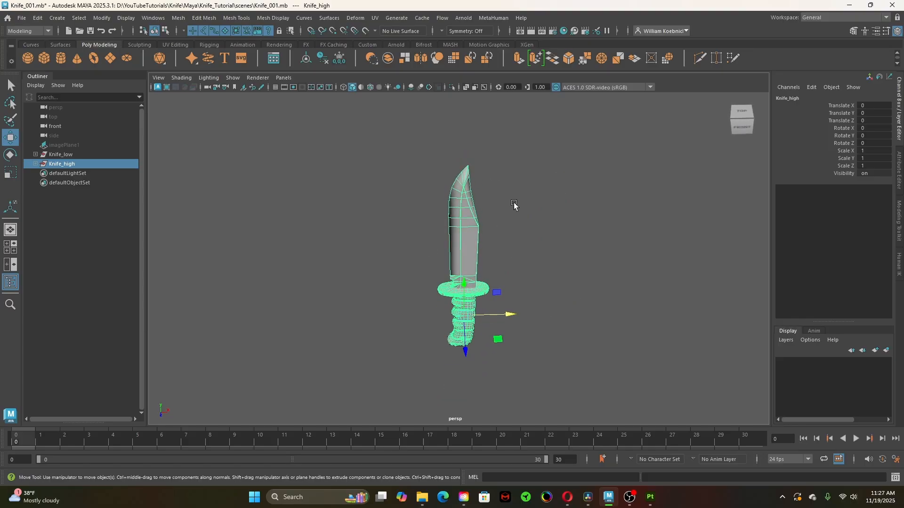
- Export the Knife_high group as Knife_high.fbx in the Exports folder, replacing the existing file
left_click(22, 18)
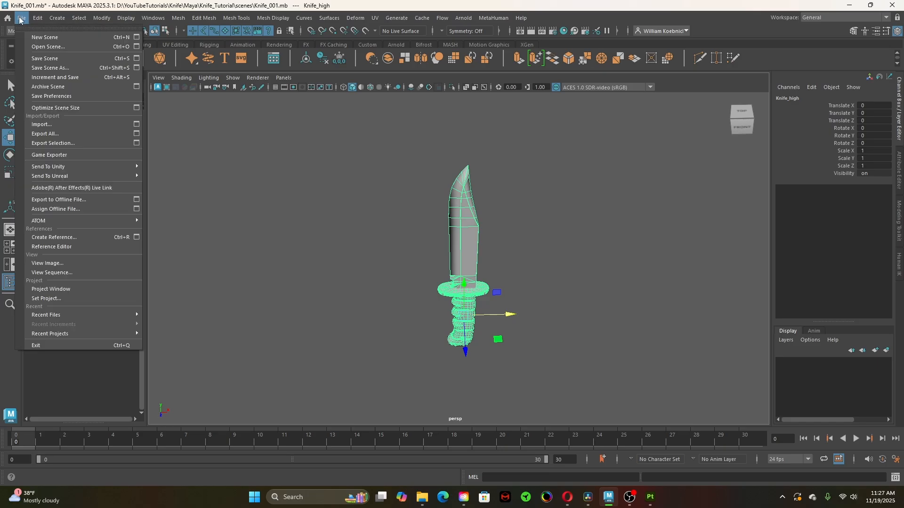
left_click(63, 143)
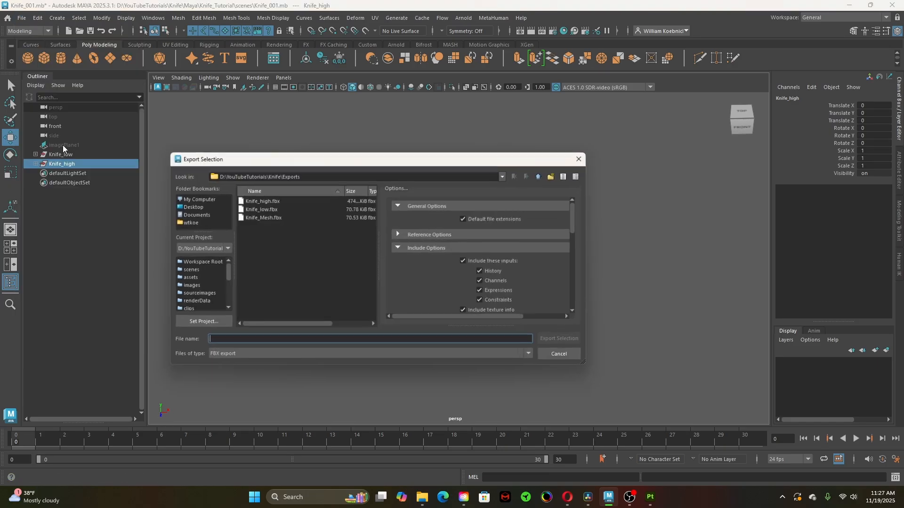
left_click(268, 201)
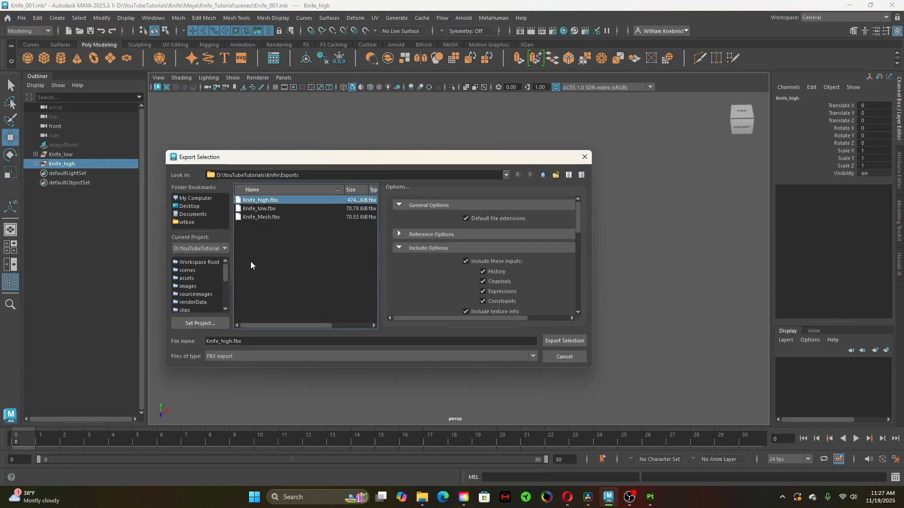
left_click(563, 341)
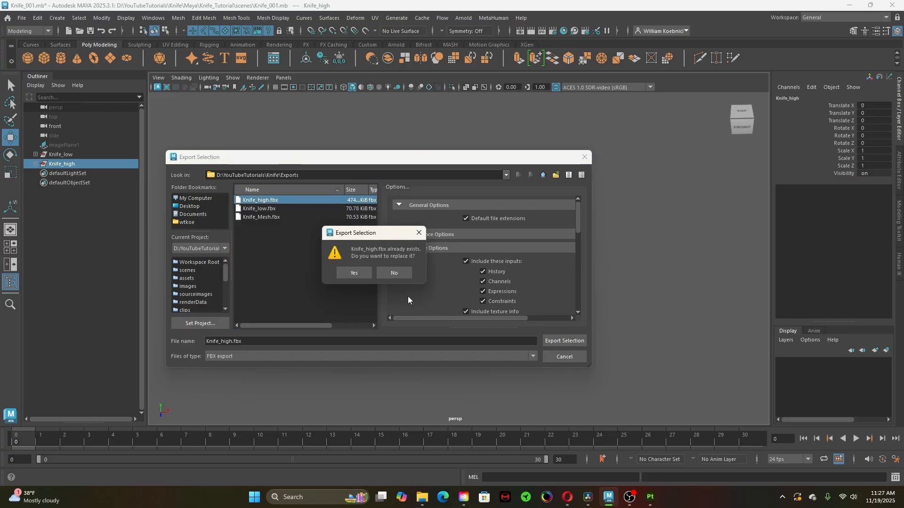
left_click(360, 271)
- Return to the Select tool and expand the Knife_high group to check its parts
left_click_drag(531, 333, 533, 287, "alt")
key("q")
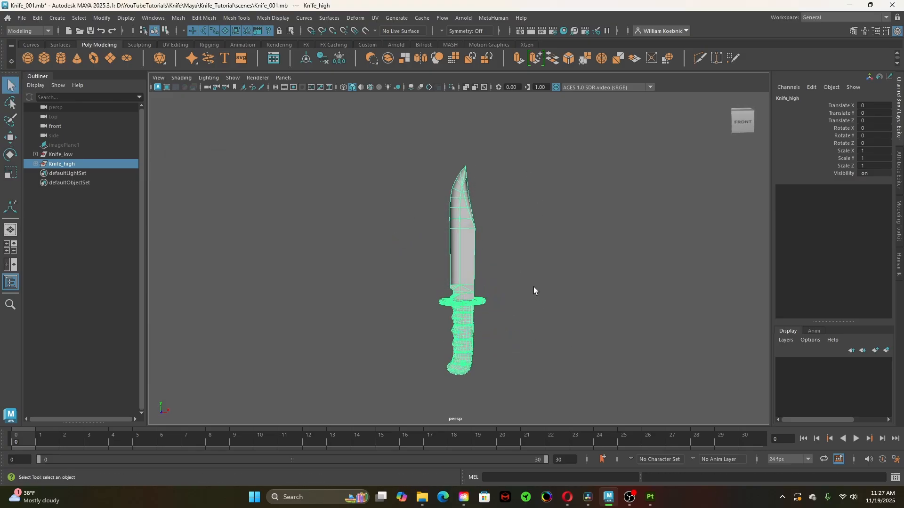
left_click(35, 164)
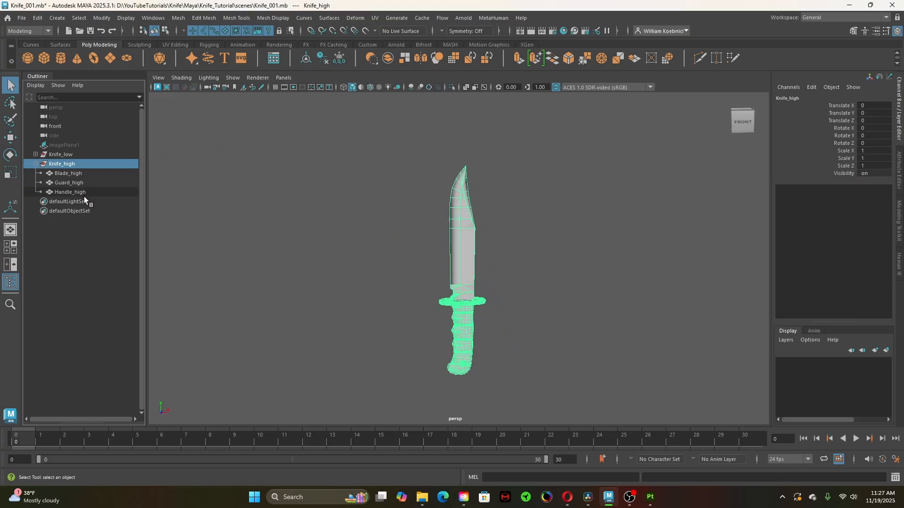
- Switch to Substance 3D Painter and choose Knife_low.fbx from the Exports folder as the new project's mesh file
left_click(651, 498)
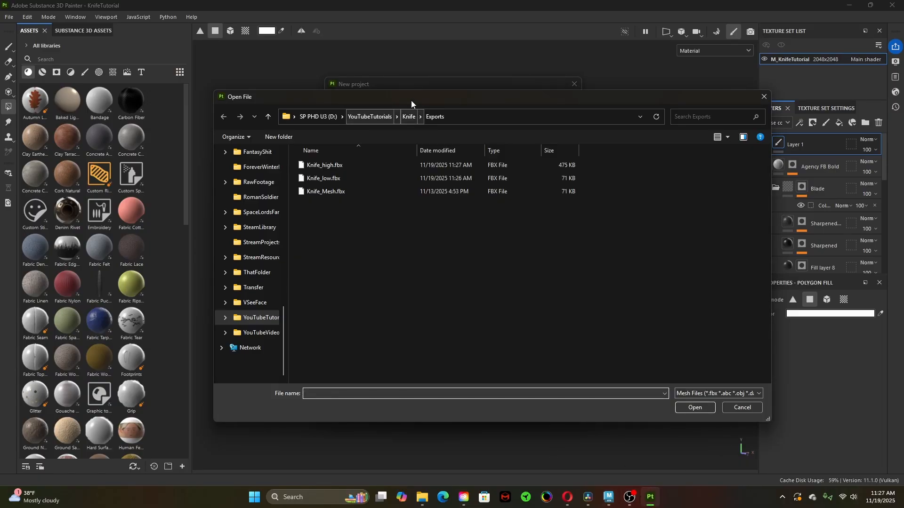
left_click_drag(411, 98, 280, 201)
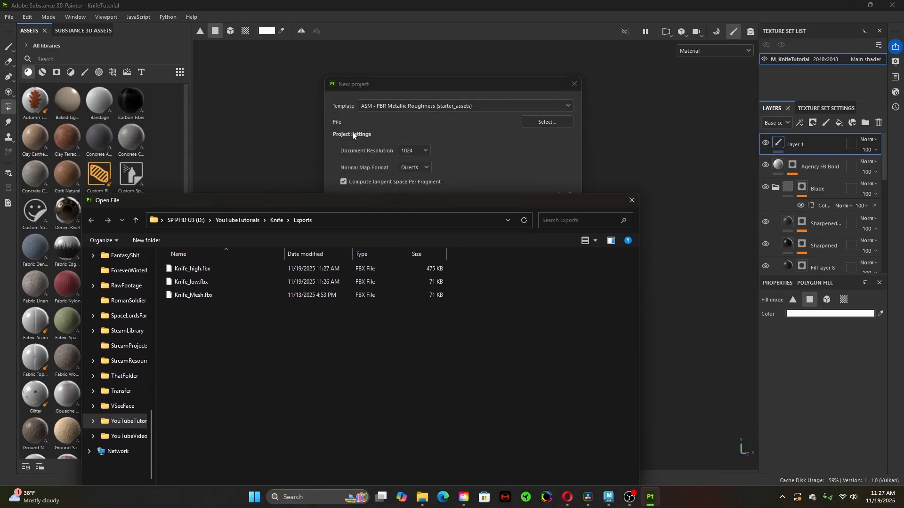
left_click(421, 83)
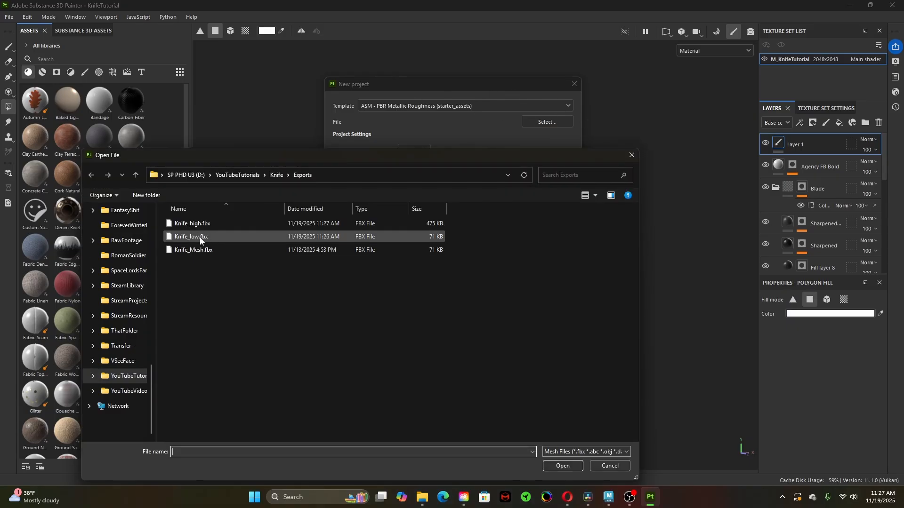
left_click(200, 239)
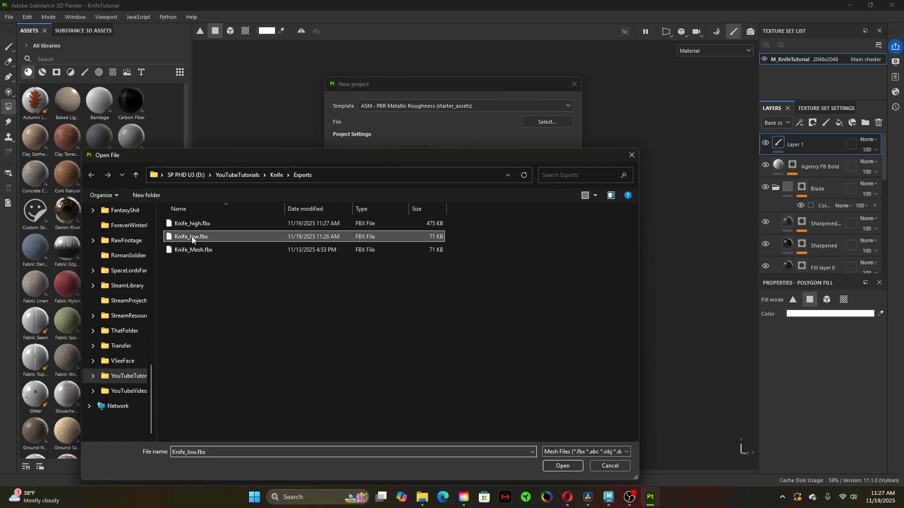
left_click(555, 468)
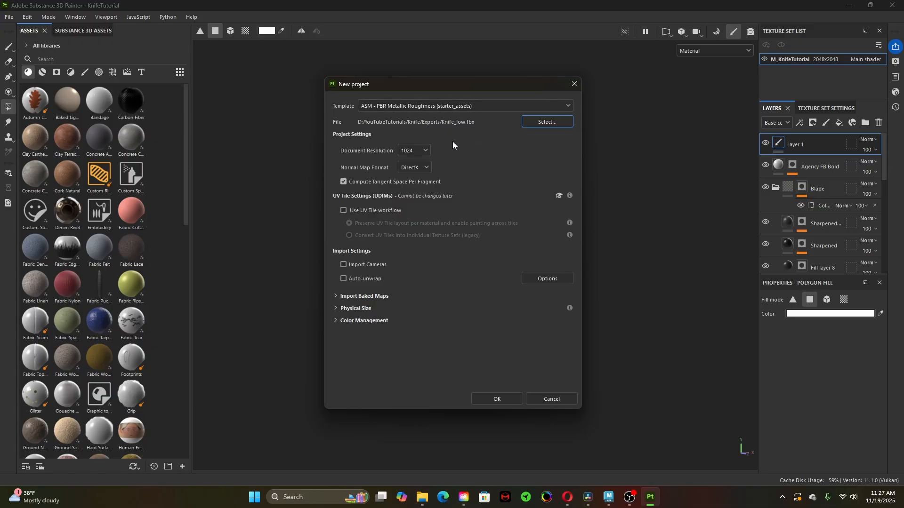
- Set the new project's document resolution to 2048 and check the normal map format options
left_click(426, 152)
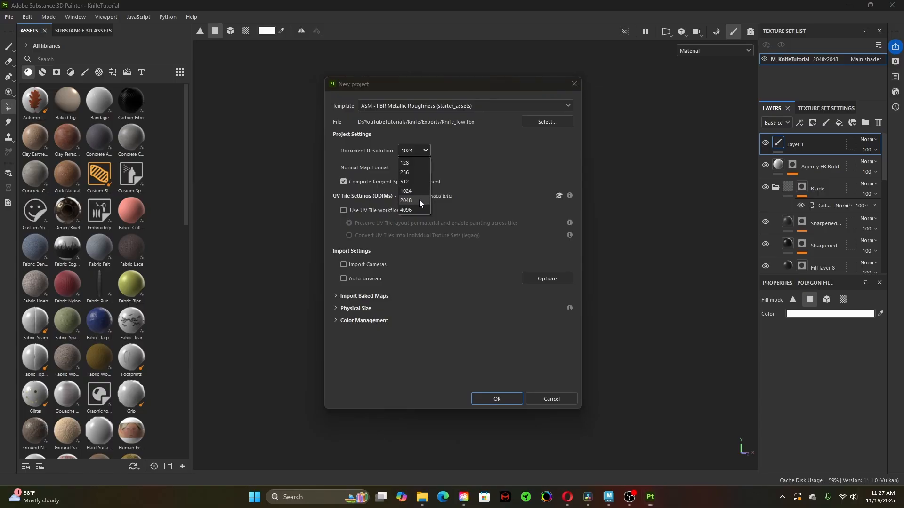
left_click(419, 200)
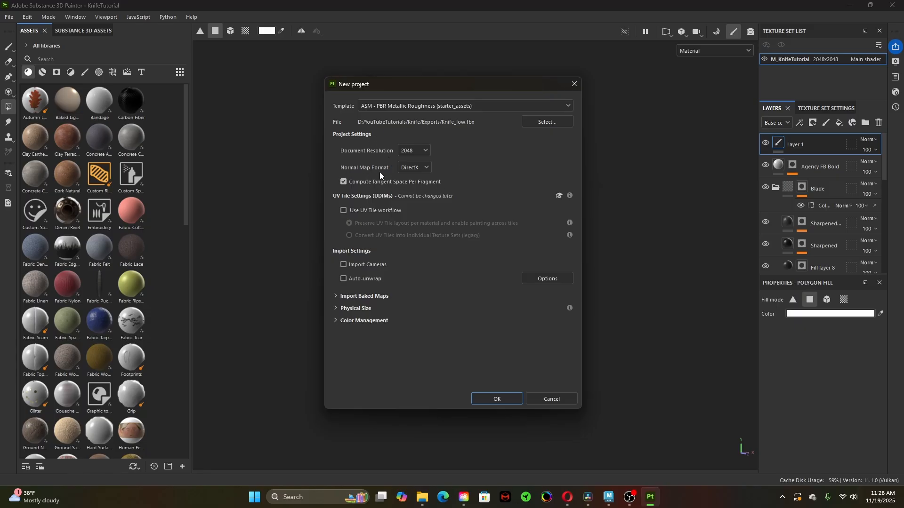
left_click(427, 168)
- Switch to the Opera browser and search the web for "is unreal engine opengl or directx"
left_click(567, 497)
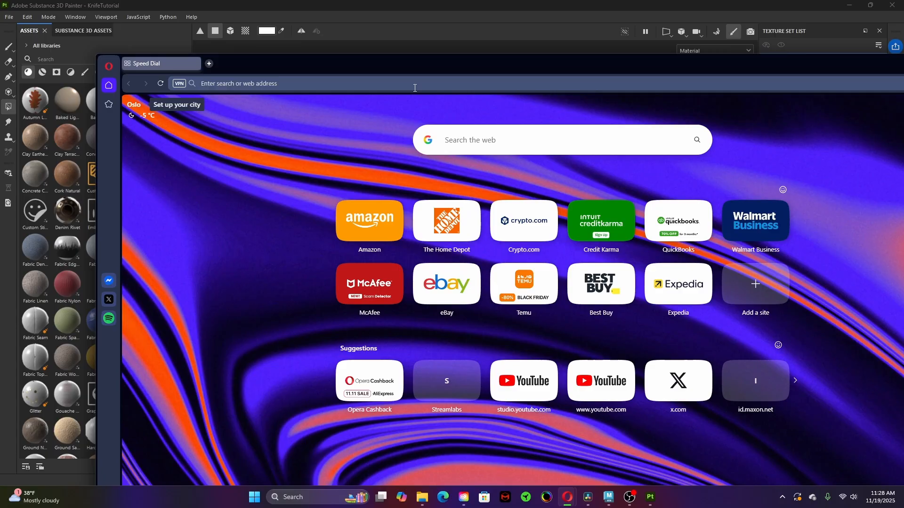
left_click(415, 88)
type("is unreal engin")
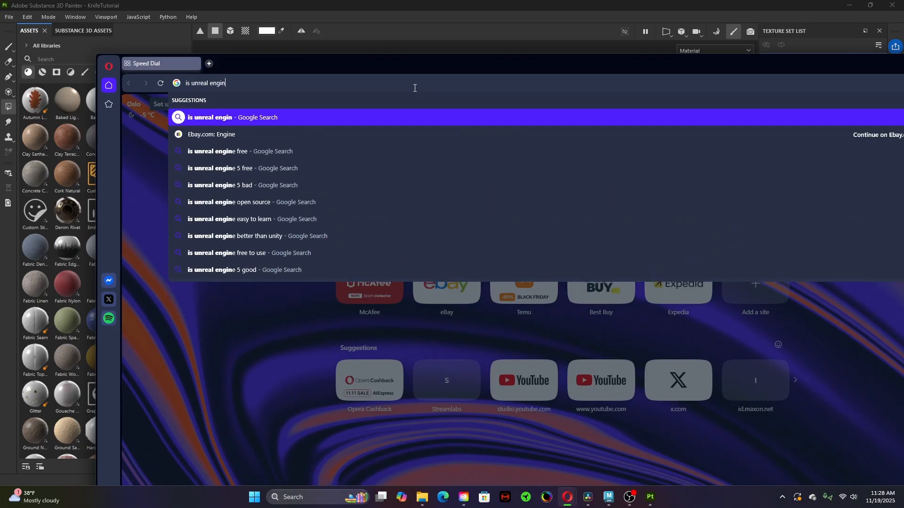
type("e open")
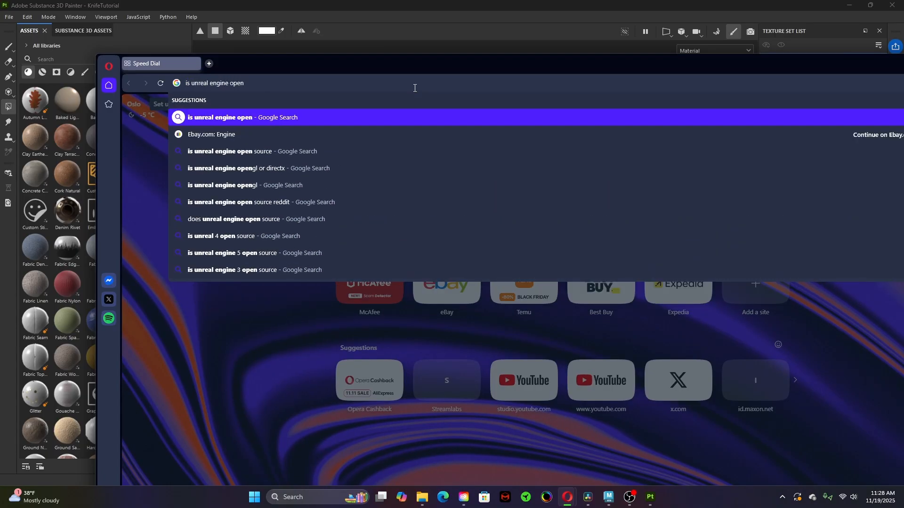
type("gl or dire")
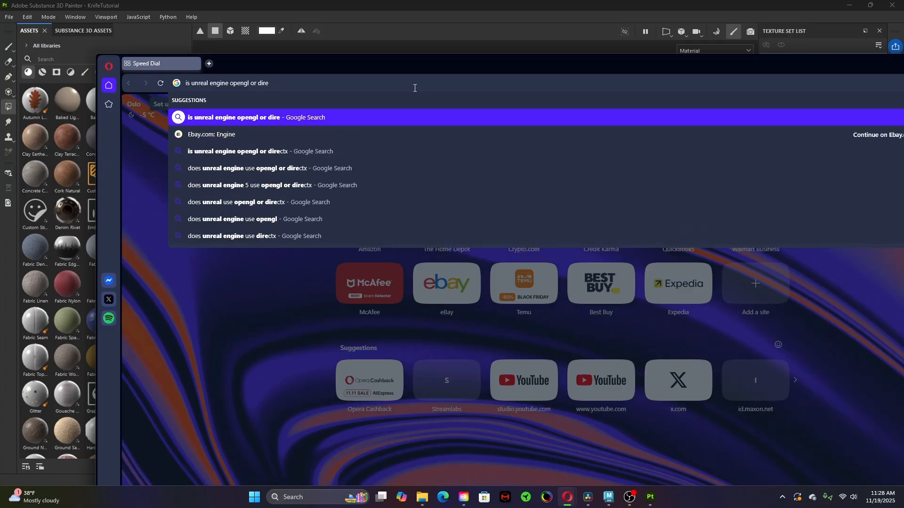
key("Down")
key("Down")
key("Return")
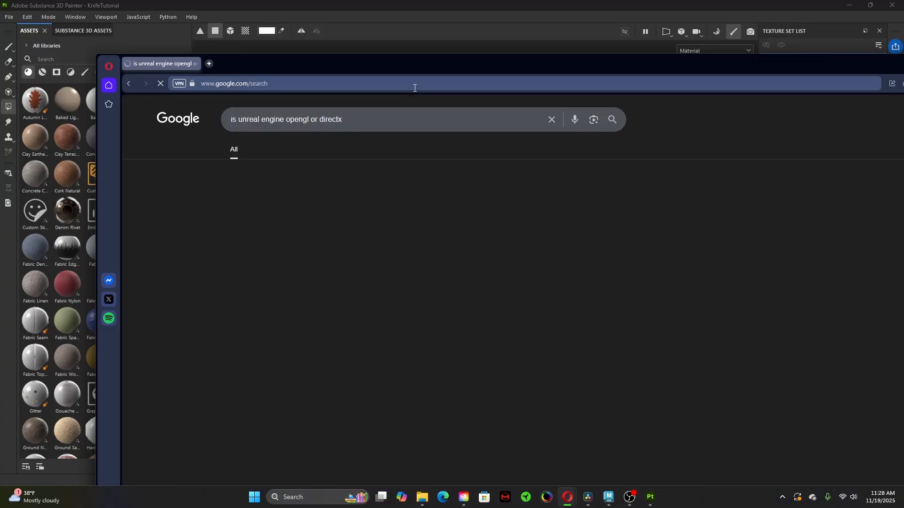
- Read the answer to "Does Unreal 5 use DirectX?", close the search page and review the new project's normal map format
scroll(611, 307, "down", 5)
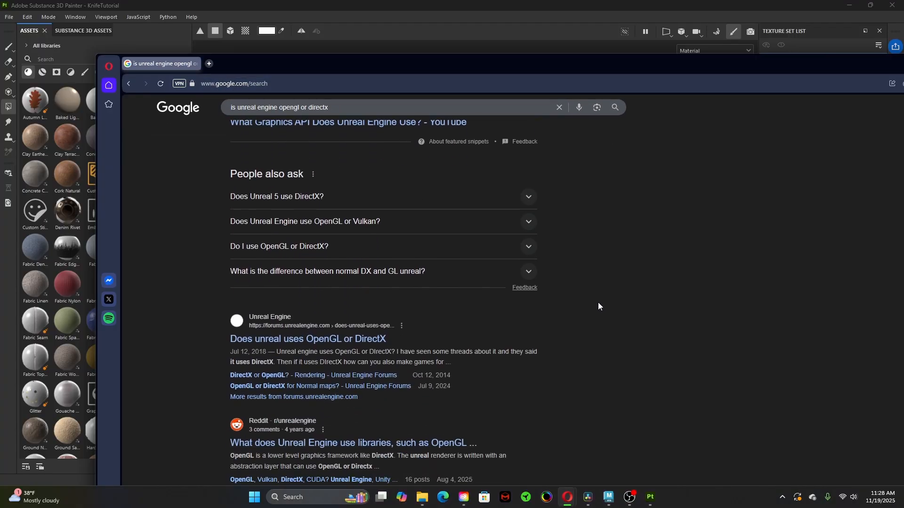
left_click(529, 196)
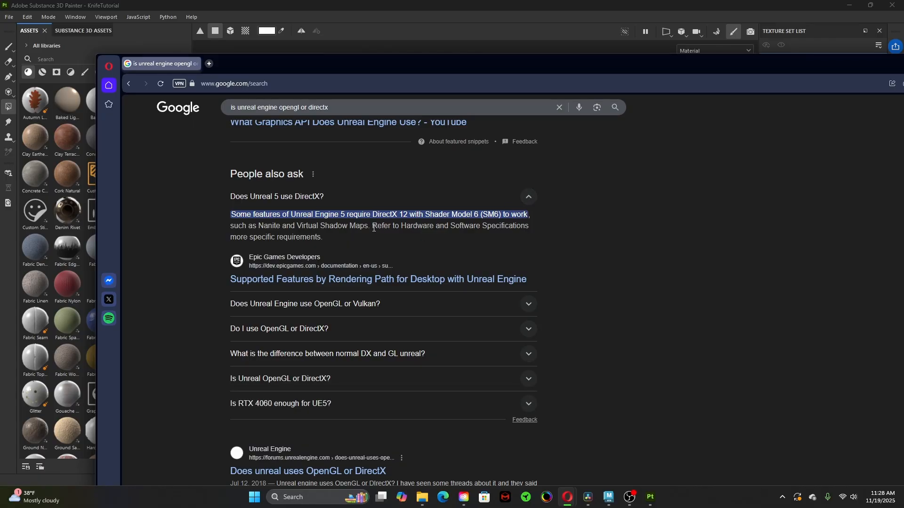
left_click(529, 197)
left_click(195, 63)
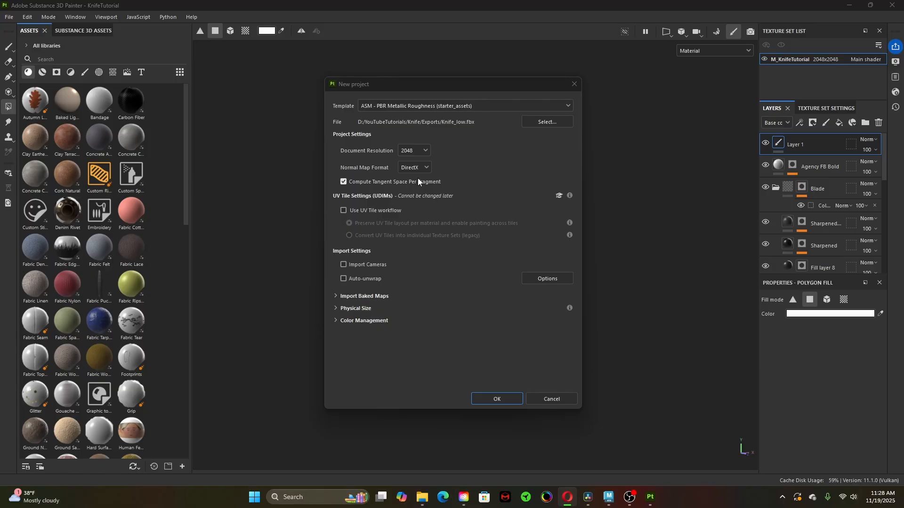
left_click(427, 169)
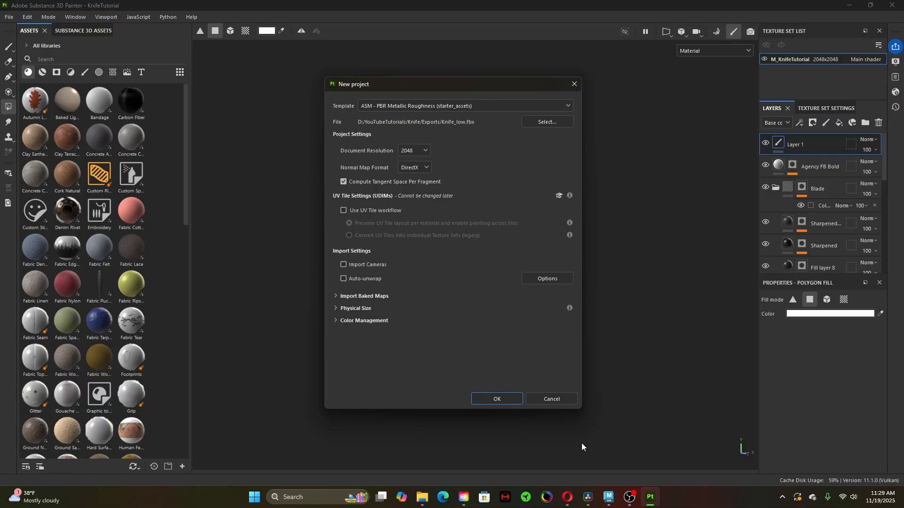
- Switch to Maya, change to the UV Editing workspace and display the UV layout of the Knife_low group
left_click(609, 497)
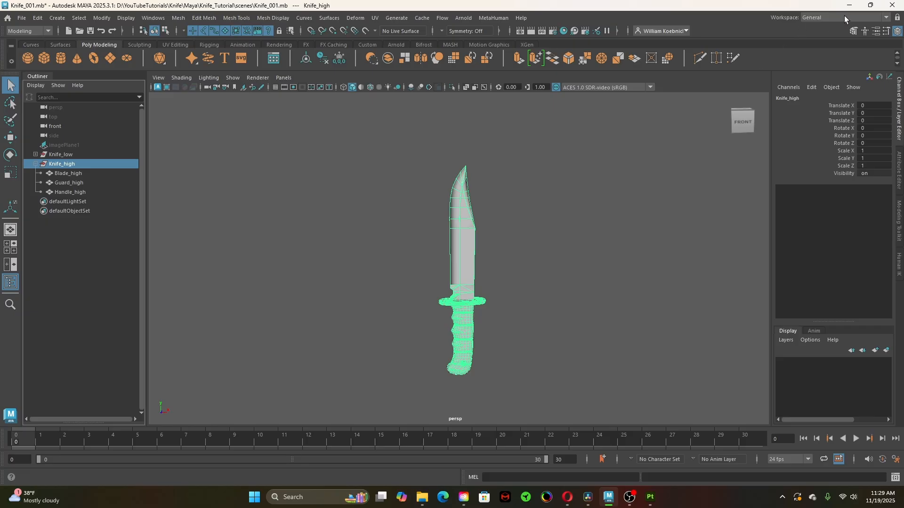
left_click(844, 17)
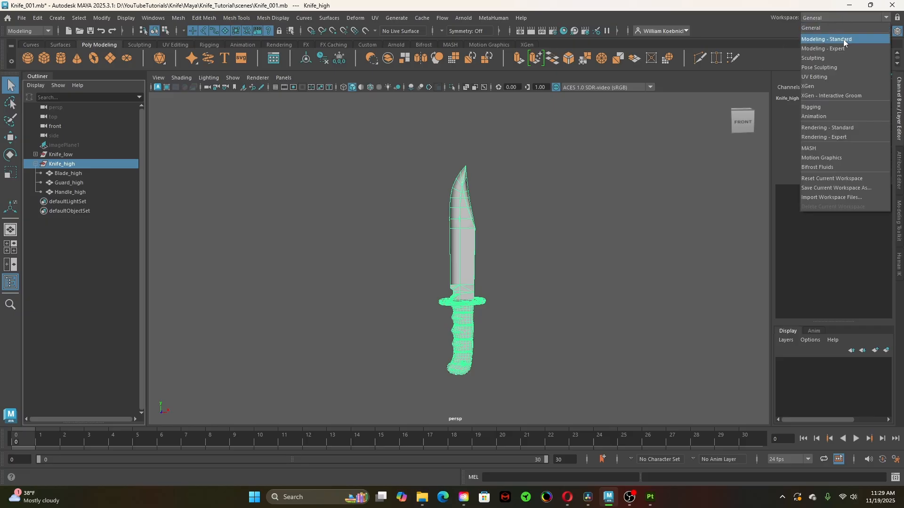
left_click(837, 75)
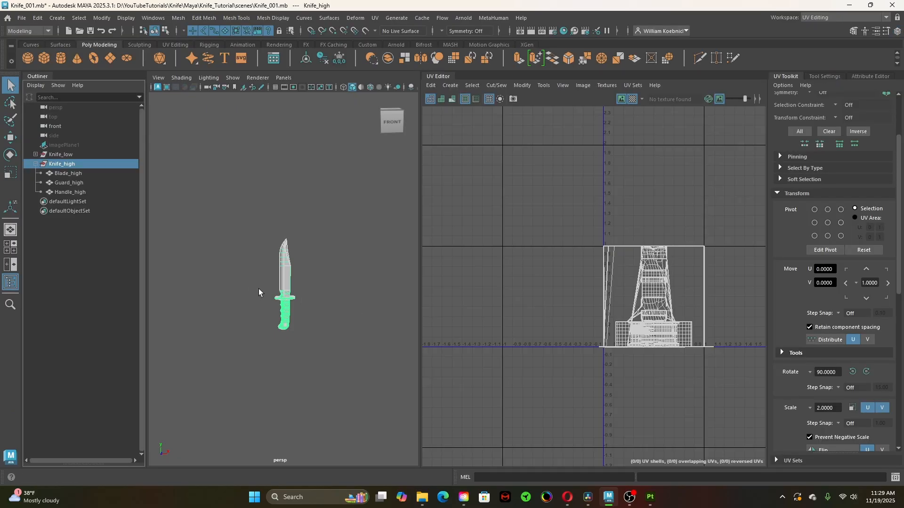
left_click(88, 158)
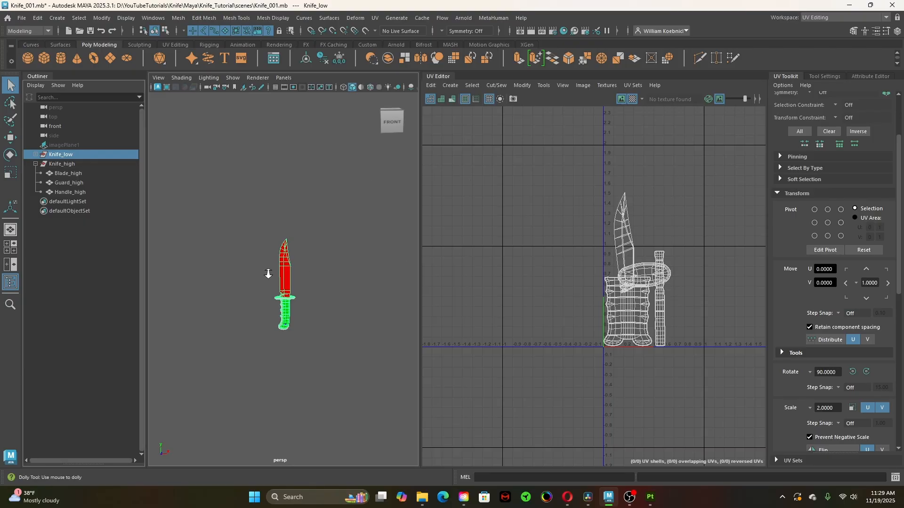
scroll(280, 284, "up", 5)
scroll(308, 330, "down", 2)
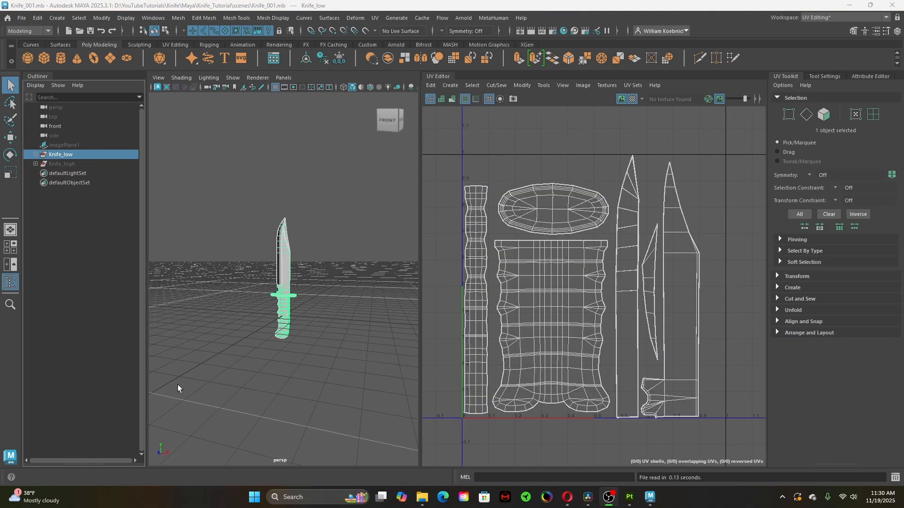
- Unhide the Knife_high group and compare its UV layout with that of the Knife_low group
right_click_drag(228, 301, 318, 353, "alt")
left_click_drag(318, 353, 337, 348, "alt")
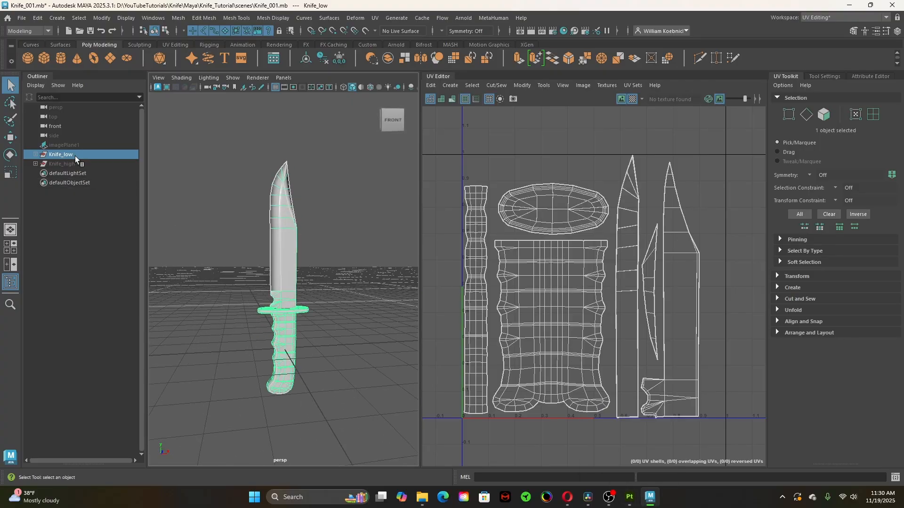
left_click(66, 164)
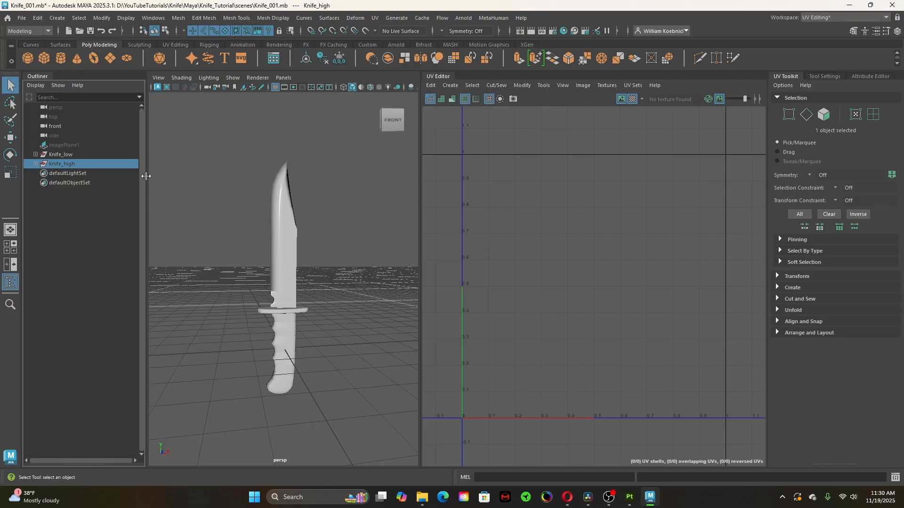
key("h")
left_click(75, 156)
left_click(75, 164)
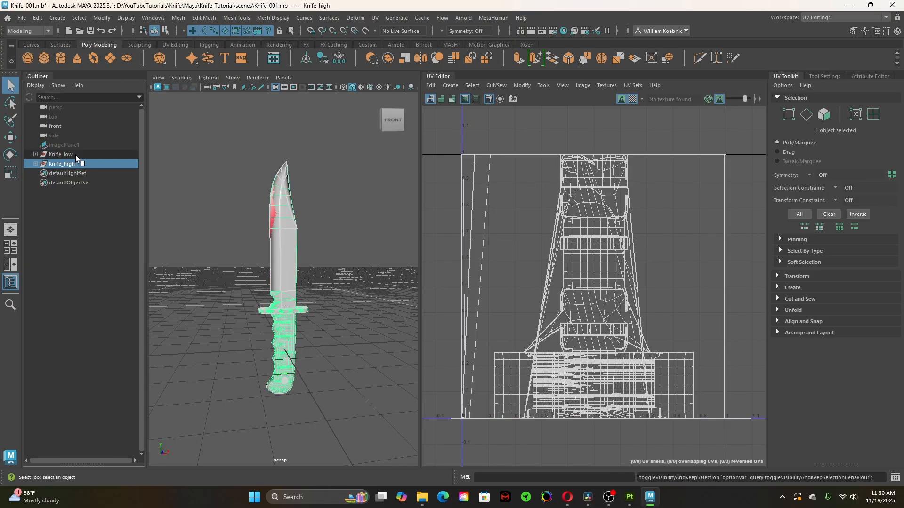
left_click(76, 155)
left_click(93, 165)
- Export the Knife_low group as Knife_low.fbx into D:\YouTubeTutorials\Knife\Exports, replacing the existing file
left_click(67, 153)
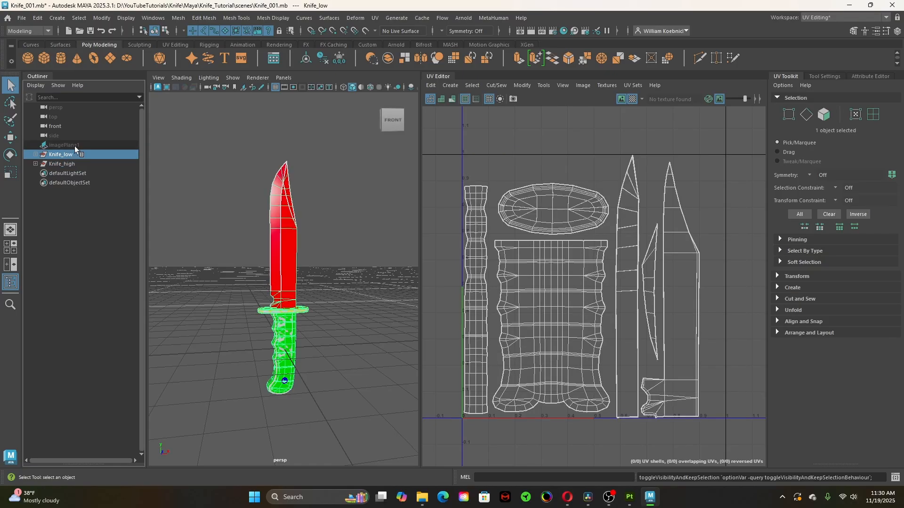
left_click(22, 18)
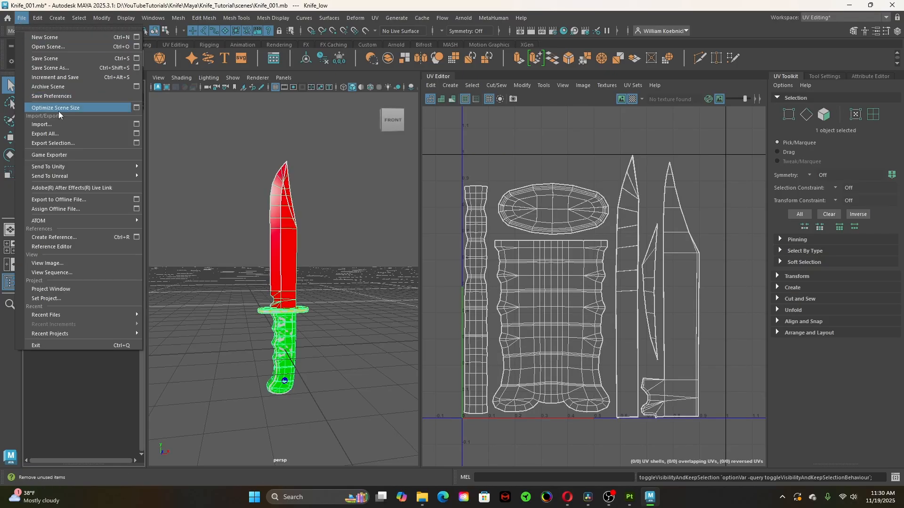
left_click(61, 143)
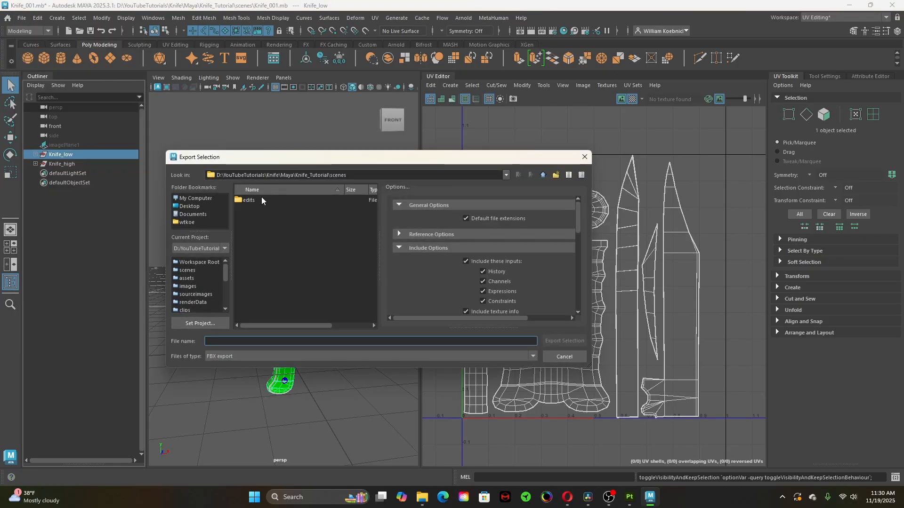
left_click(193, 199)
double_click(257, 208)
scroll(266, 309, "down", 2)
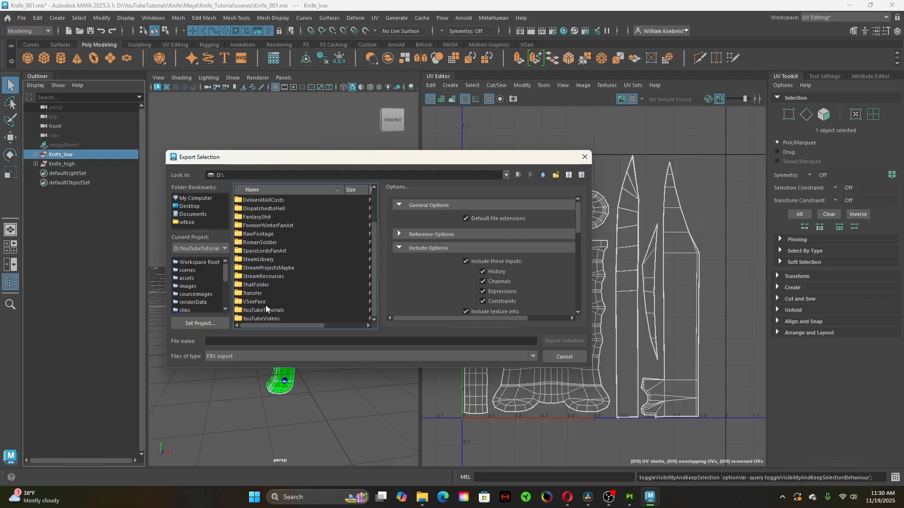
double_click(266, 310)
left_click(267, 200)
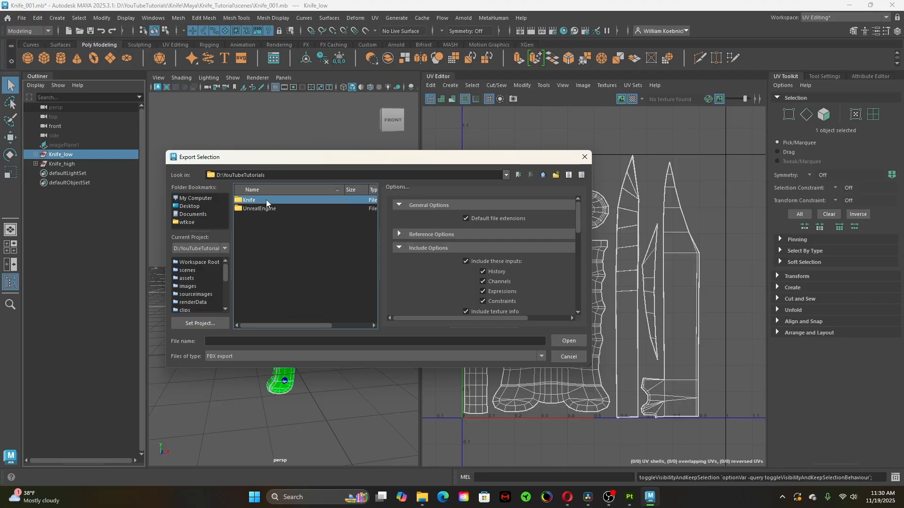
double_click(266, 202)
double_click(269, 201)
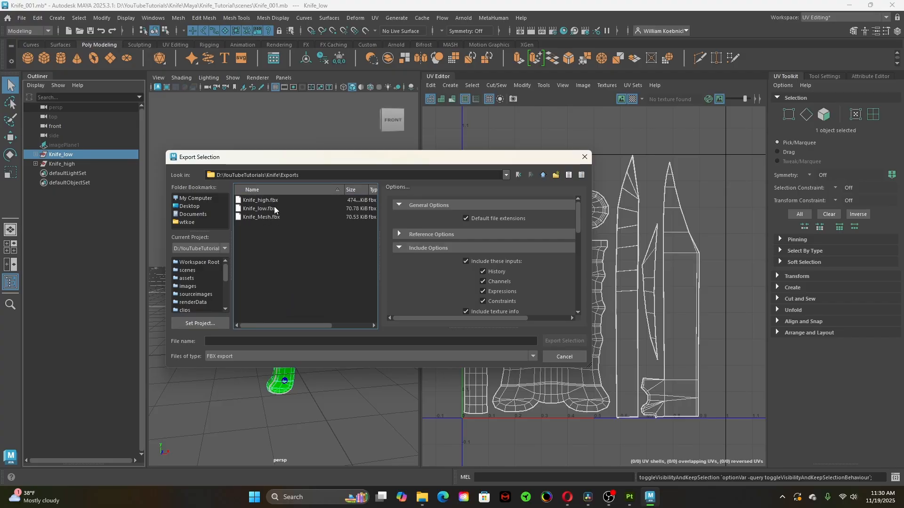
left_click(275, 209)
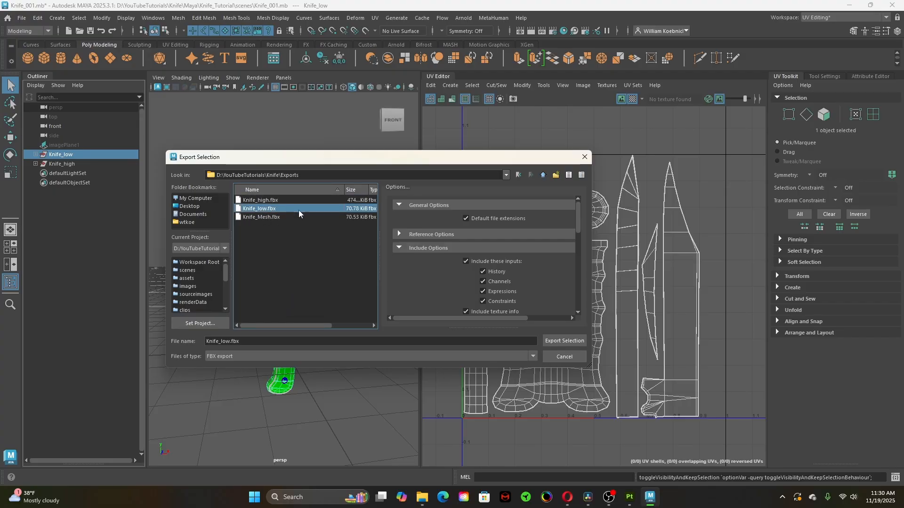
left_click(572, 340)
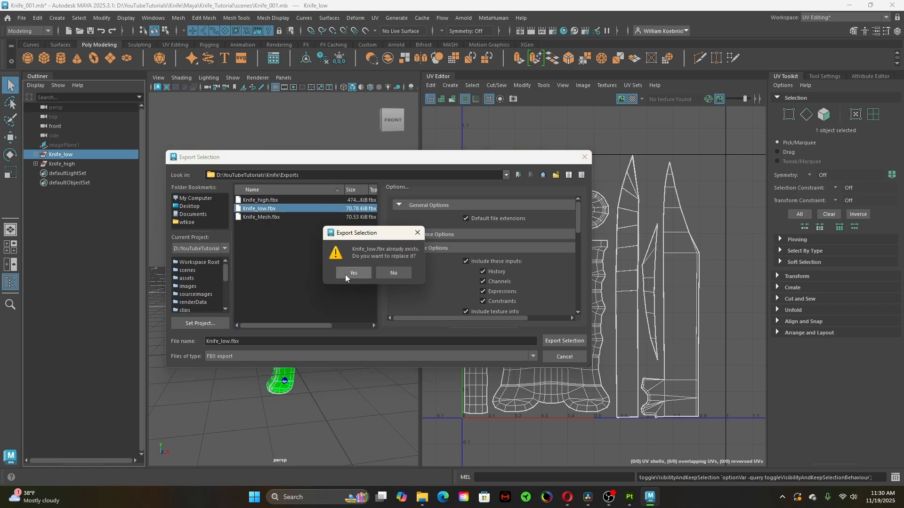
left_click(347, 272)
- Export the Knife_high group as Knife_high.fbx into D:\YouTubeTutorials\Knife\Exports, replacing the existing file
left_click(77, 163)
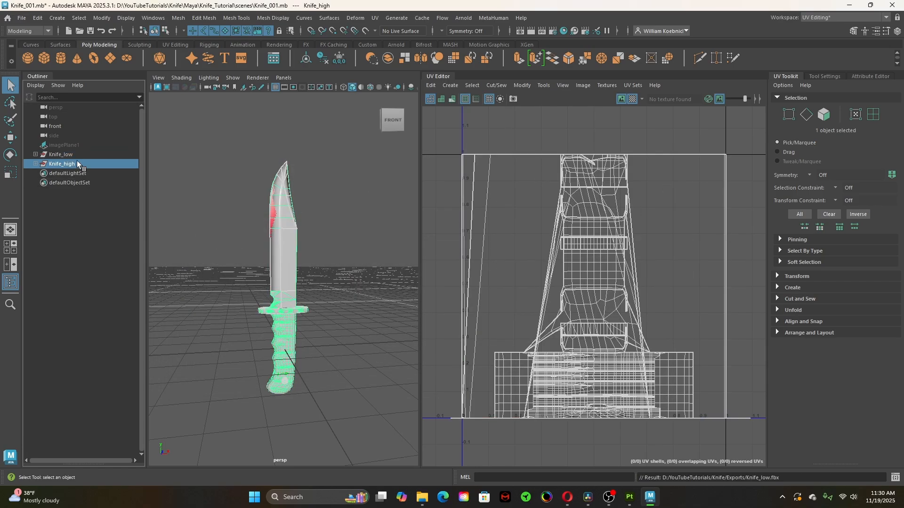
left_click(22, 17)
left_click(80, 143)
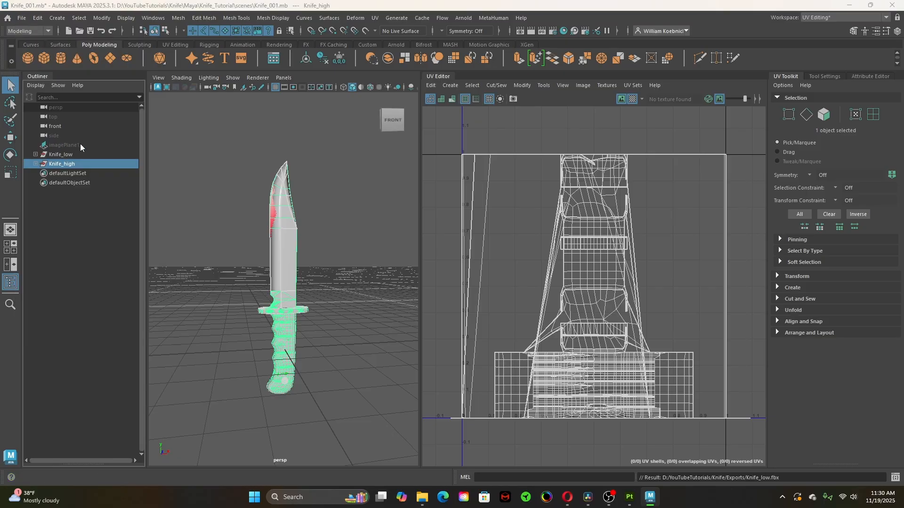
left_click(264, 200)
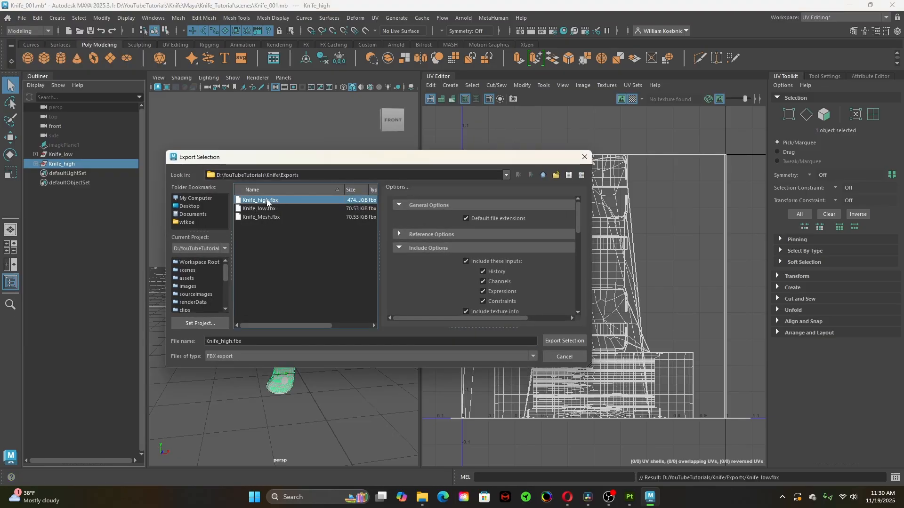
left_click(565, 340)
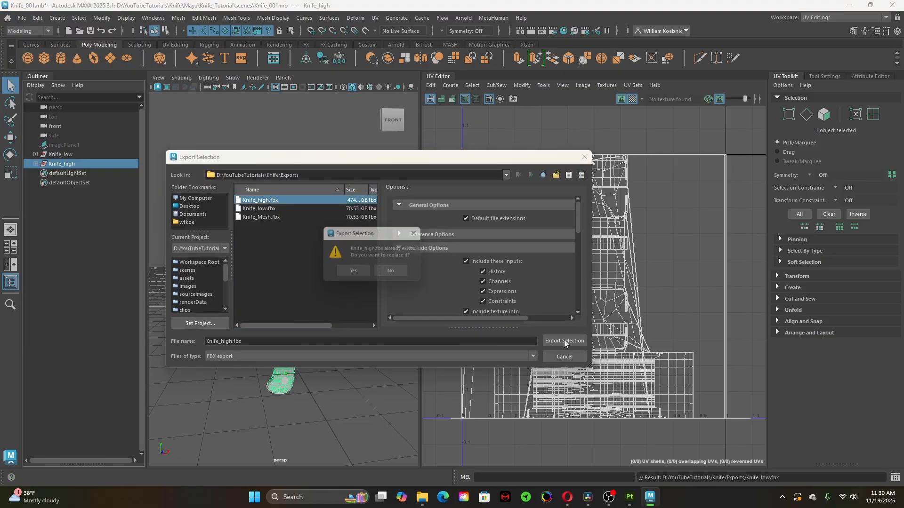
left_click(354, 273)
- Switch to Substance 3D Painter, start a new project and choose Knife_low.fbx from the Exports folder as its mesh
left_click(629, 497)
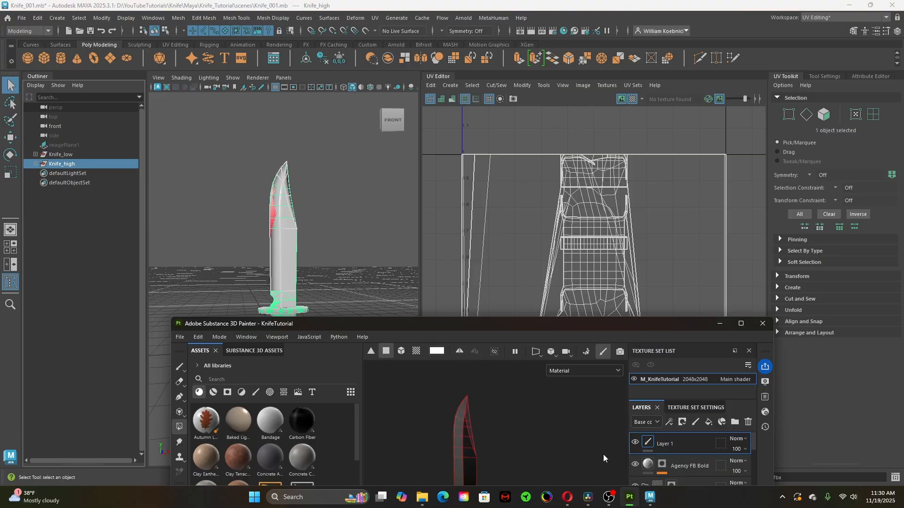
left_click_drag(521, 322, 514, 166)
left_click(733, 168)
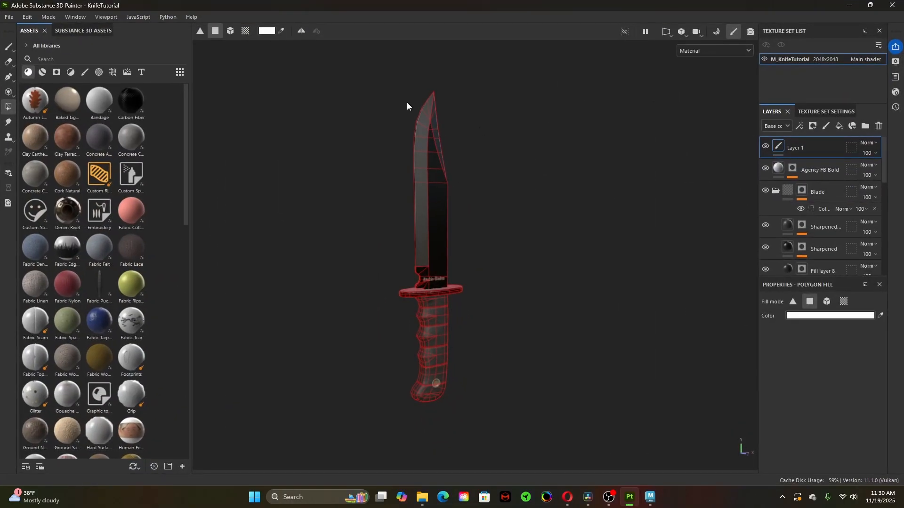
left_click(27, 18)
left_click(9, 17)
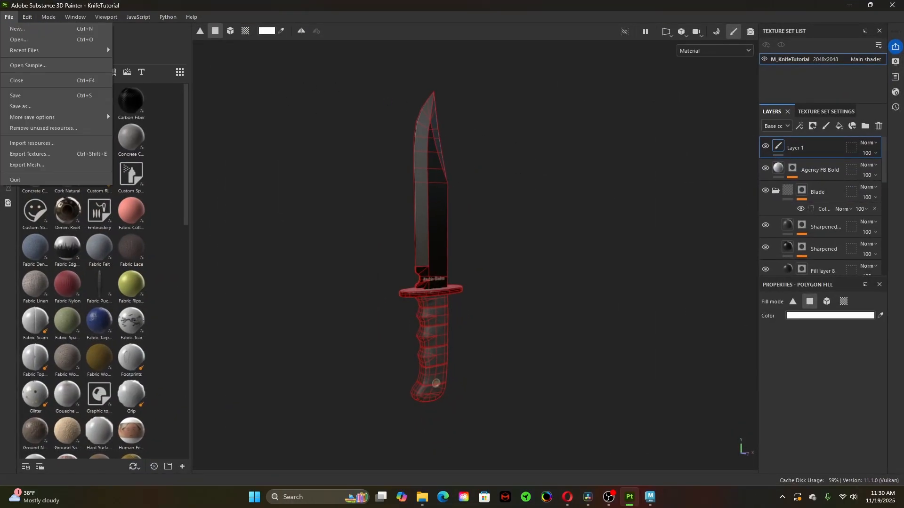
left_click(16, 29)
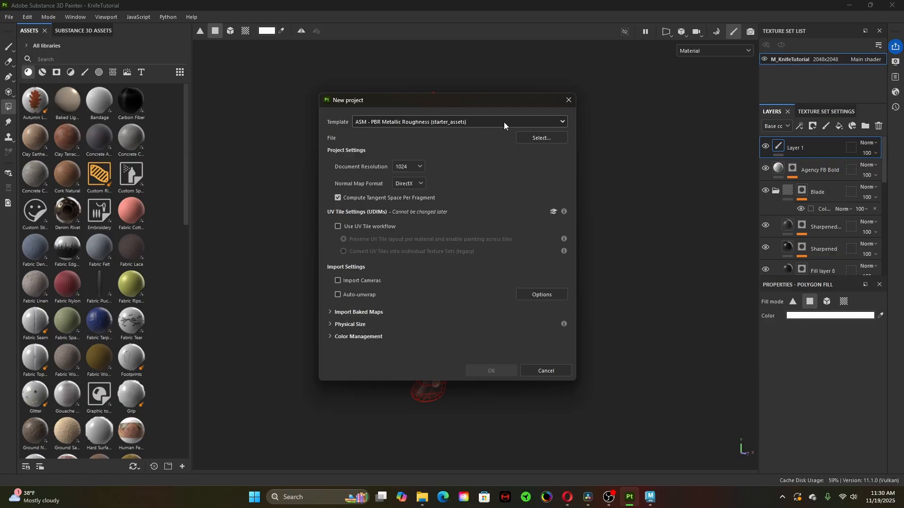
left_click(542, 138)
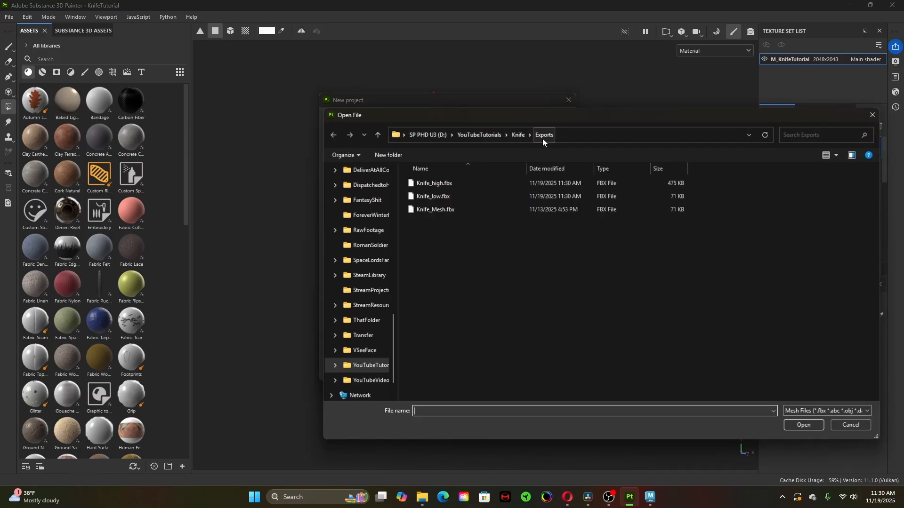
left_click(454, 197)
left_click(804, 426)
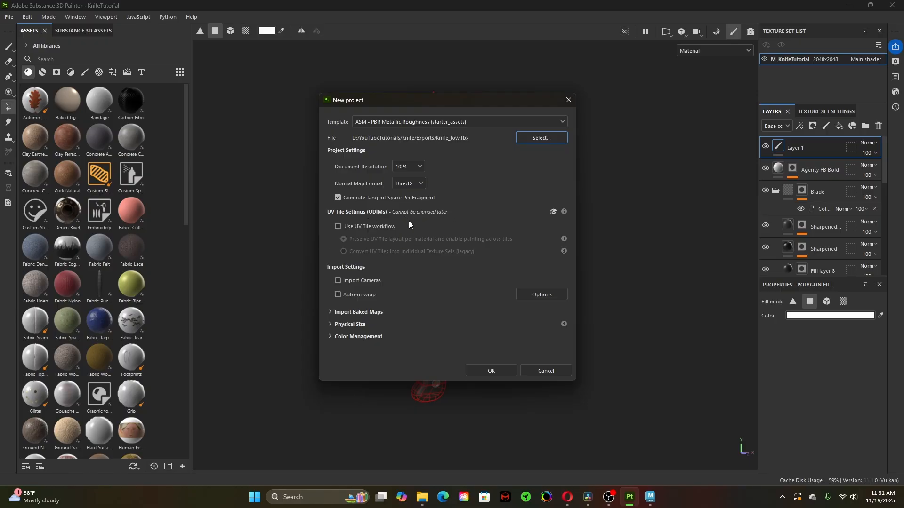
- Switch to Maya and examine how the Knife_low group's UV shells sit within the UV tiles
left_click(650, 497)
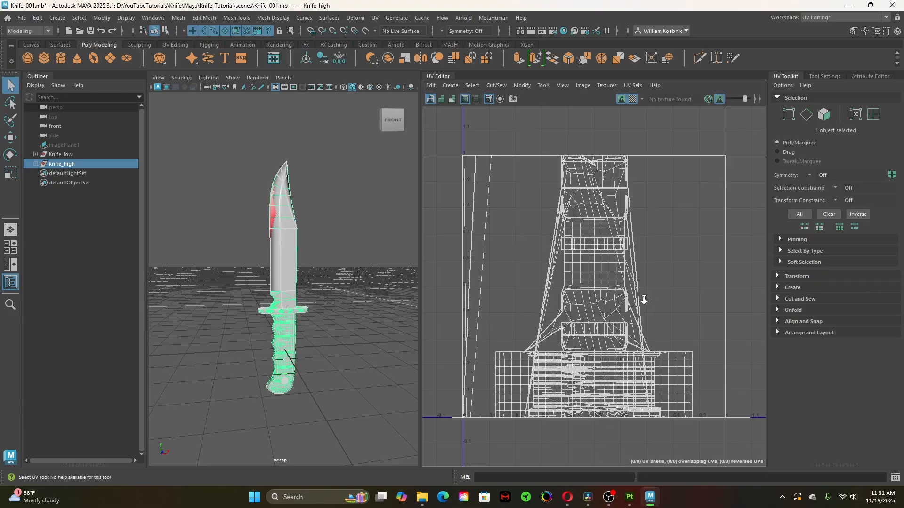
scroll(644, 300, "down", 3)
left_click(61, 155)
scroll(612, 321, "down", 2)
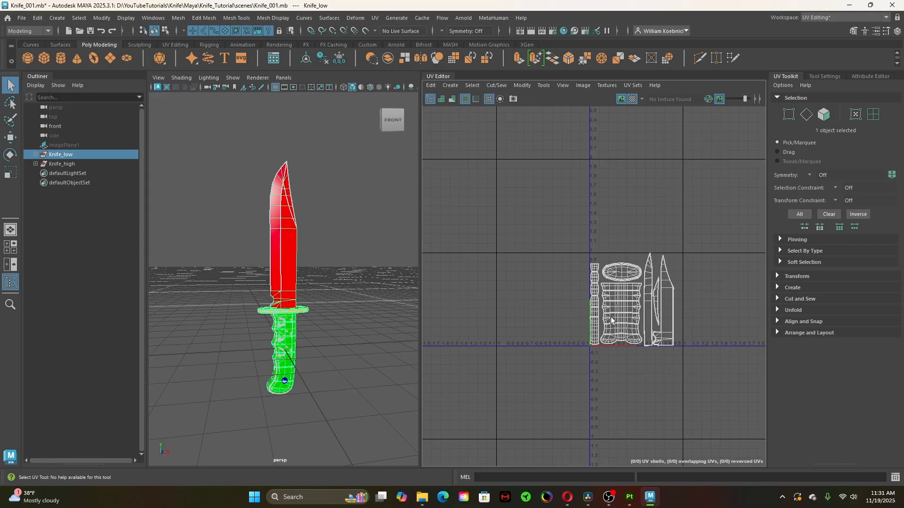
middle_click_drag(746, 282, 581, 256, "alt")
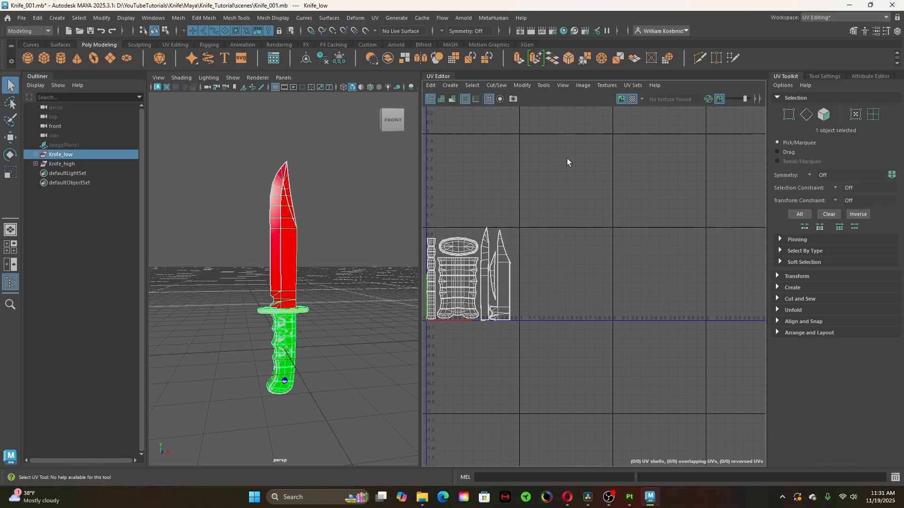
scroll(467, 336, "up", 1)
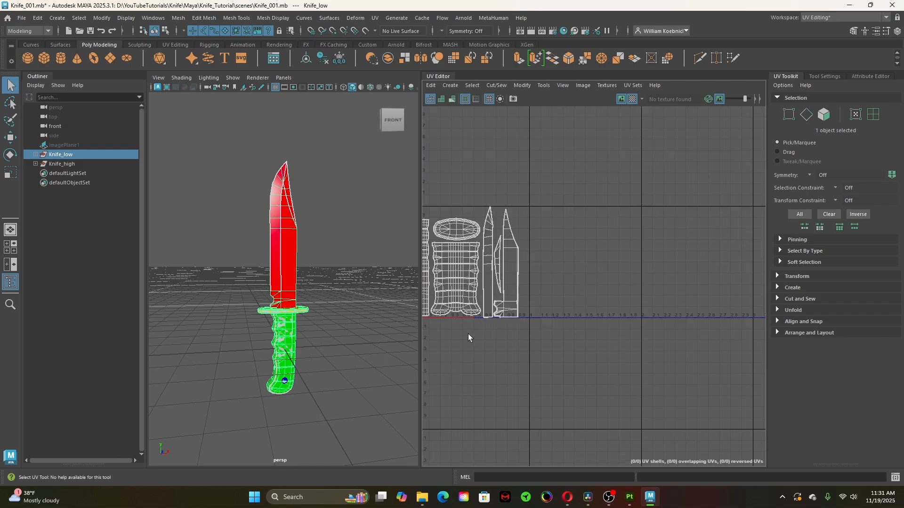
middle_click_drag(466, 337, 530, 346, "alt")
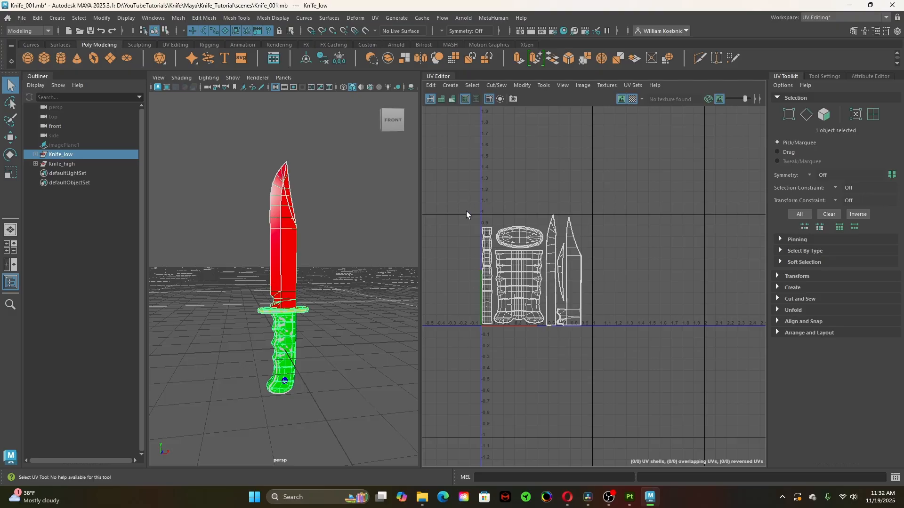
- Compare the new project's UV tile and import settings in Substance 3D Painter with the Knife_low UV layout in Maya
left_click(630, 506)
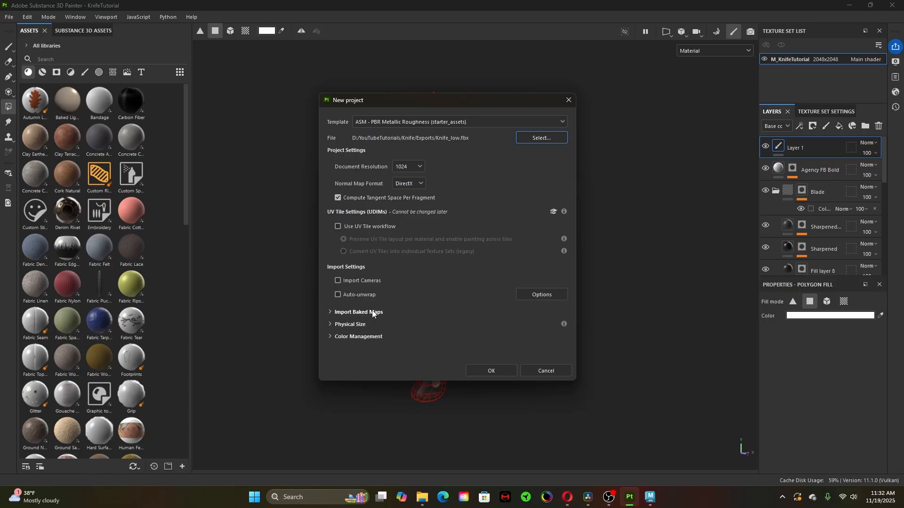
left_click(650, 497)
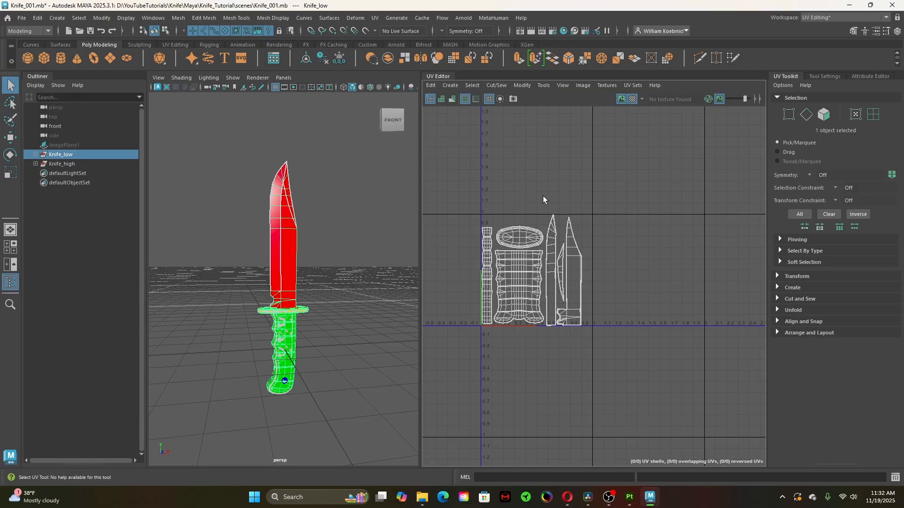
left_click(629, 496)
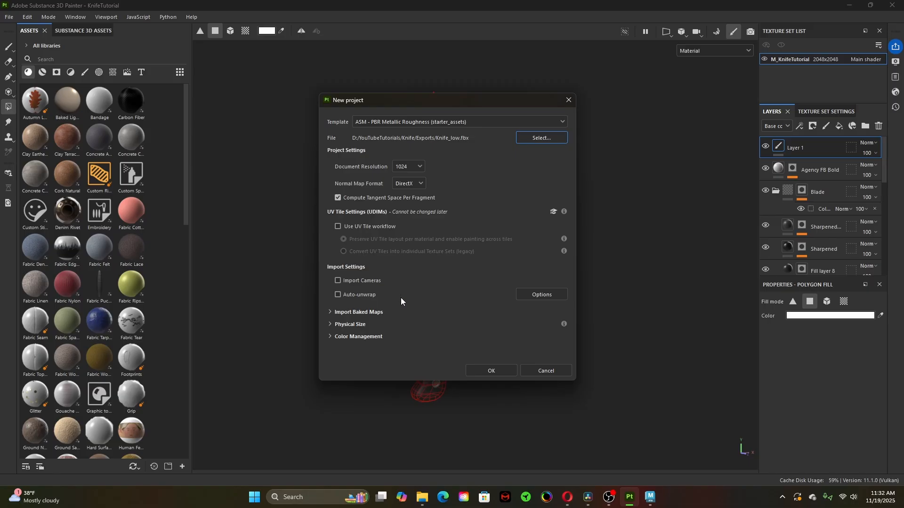
left_click(650, 498)
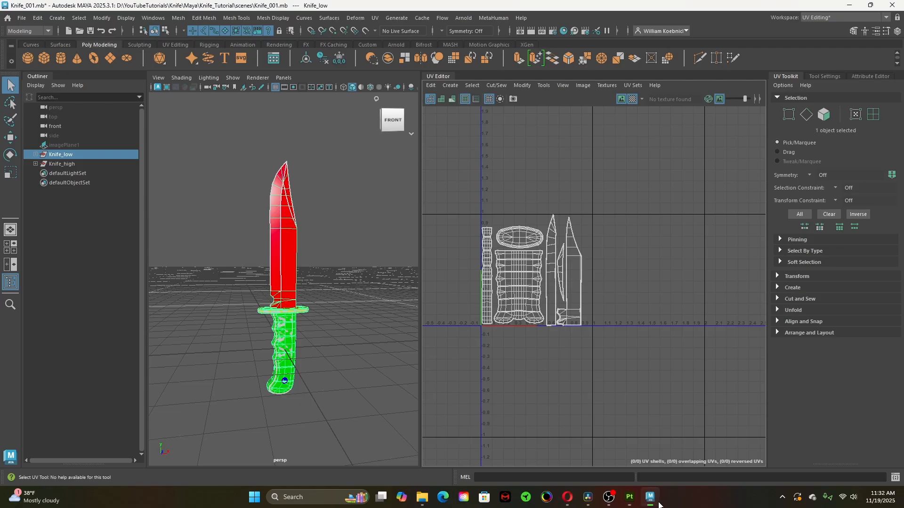
left_click(630, 497)
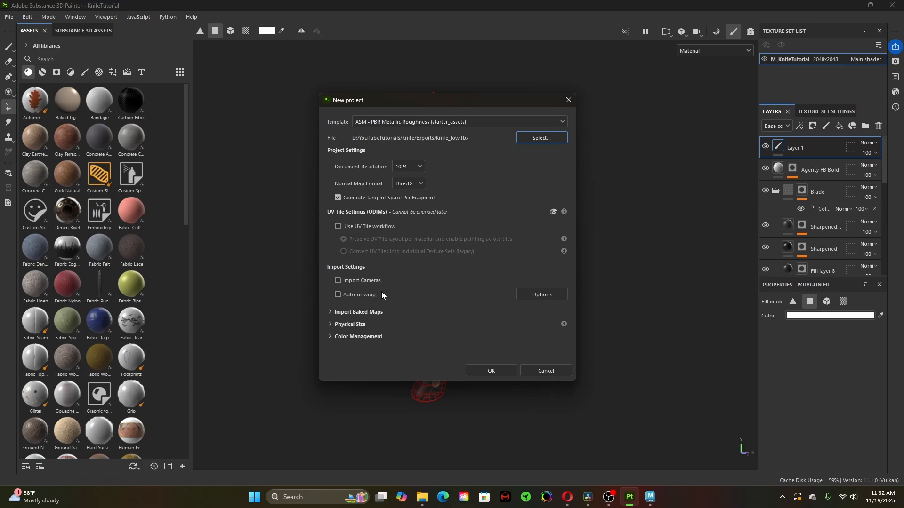
left_click(650, 497)
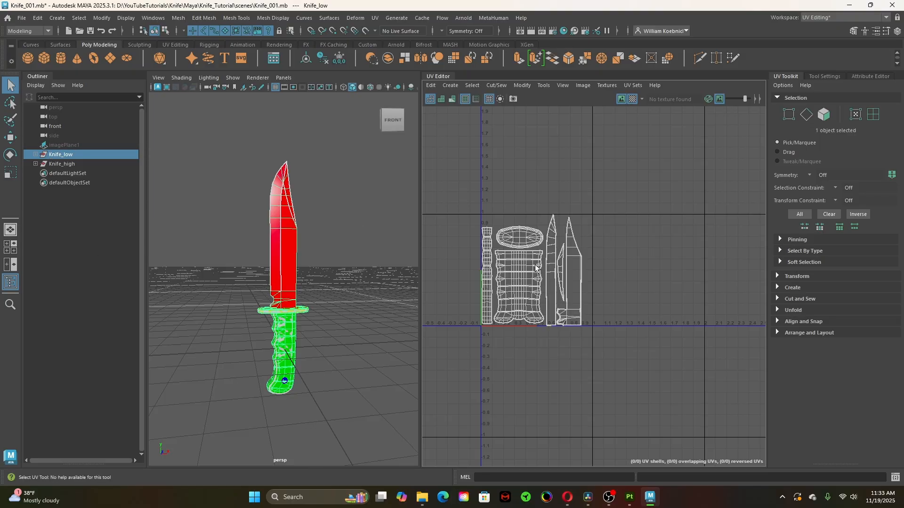
left_click(632, 498)
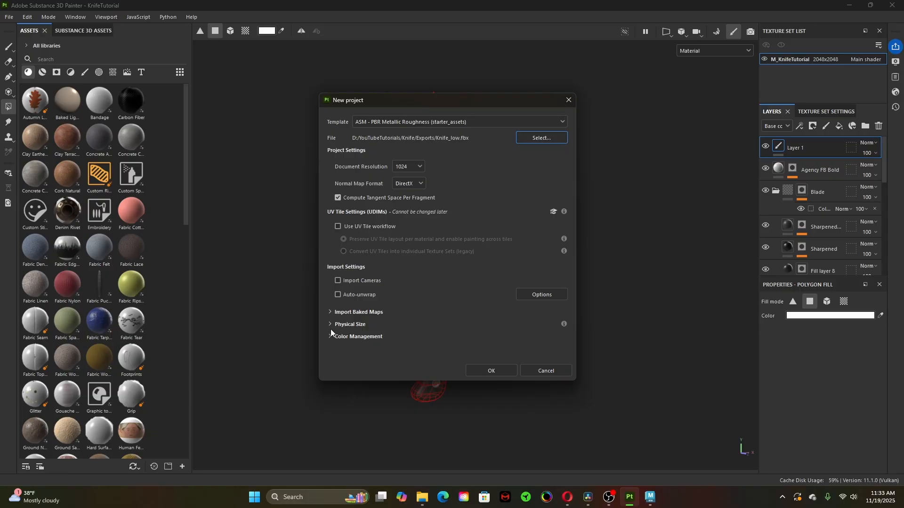
- Review the Import Baked Maps, Physical Size and Color Management sections of the new project settings
left_click(326, 309)
left_click(331, 312)
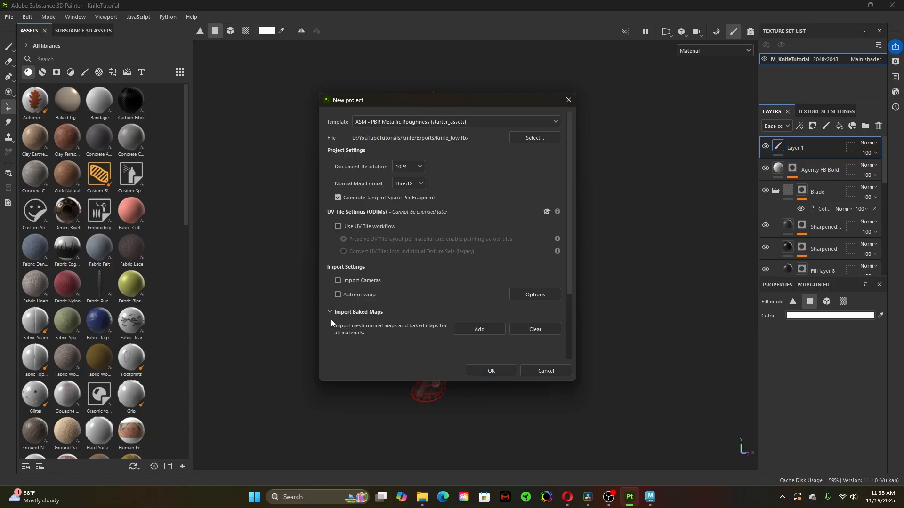
left_click(330, 315)
left_click(330, 325)
left_click(330, 323)
left_click(330, 337)
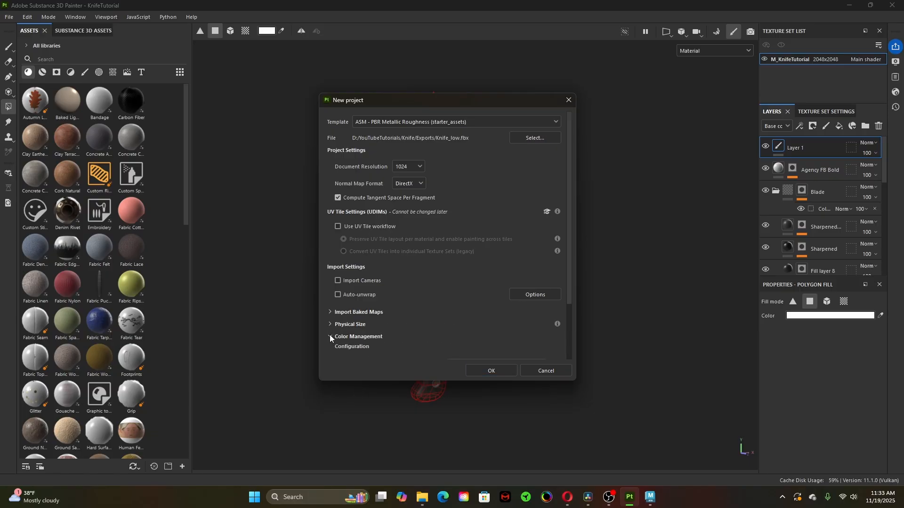
left_click(330, 336)
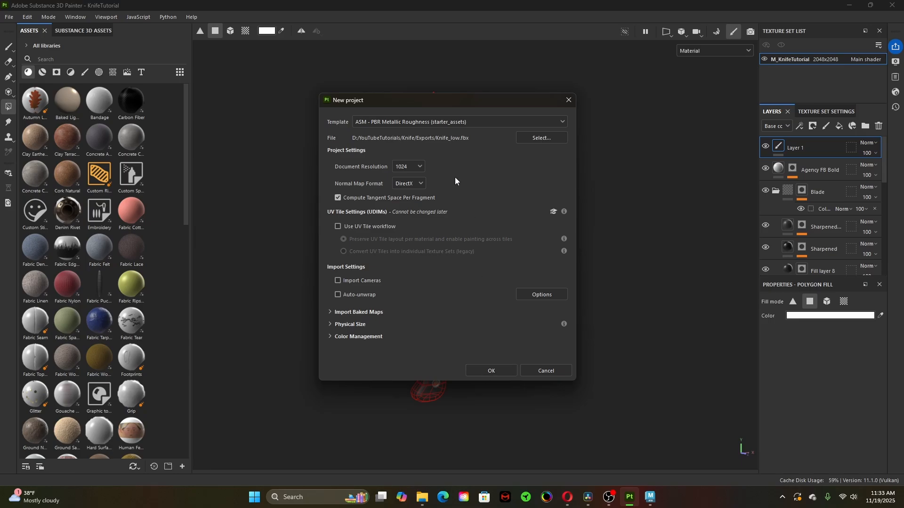
- Create the new project, discarding the unsaved changes to the previous one, and inspect the imported knife
left_click(488, 372)
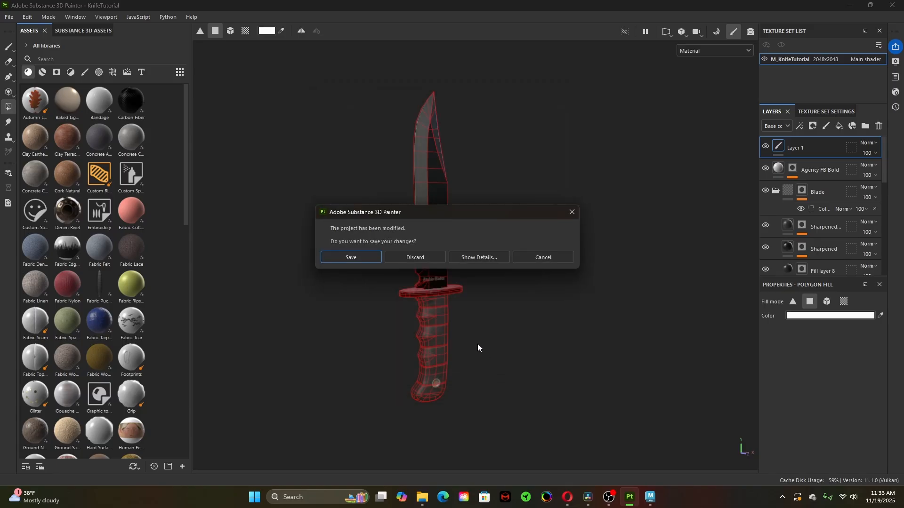
left_click(416, 257)
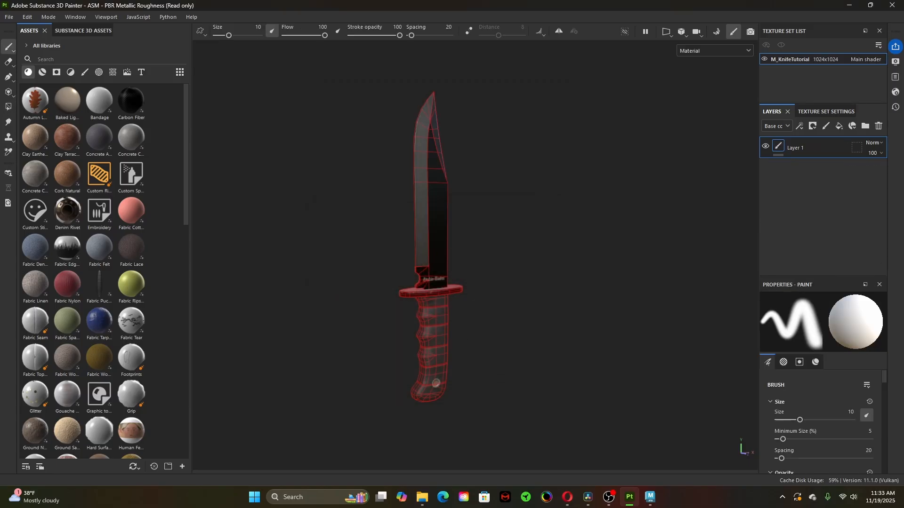
left_click_drag(533, 331, 560, 337, "alt")
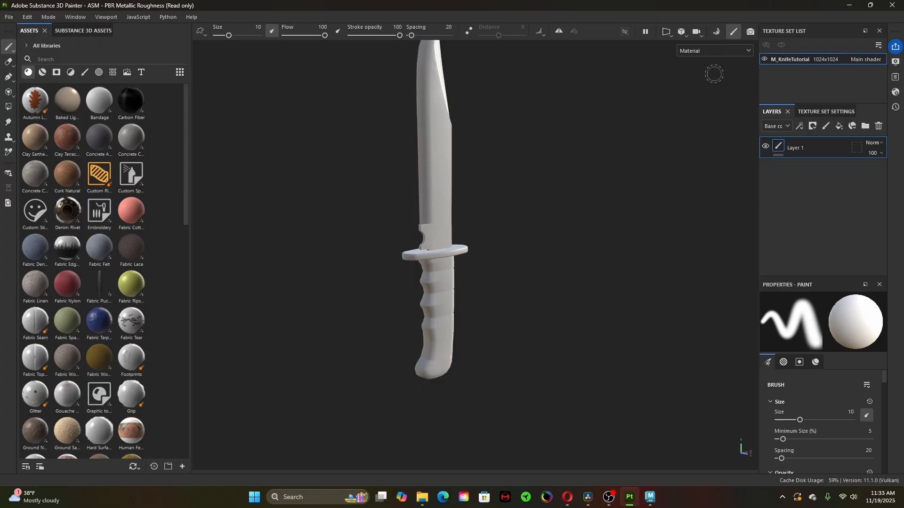
left_click_drag(500, 181, 544, 230, "alt")
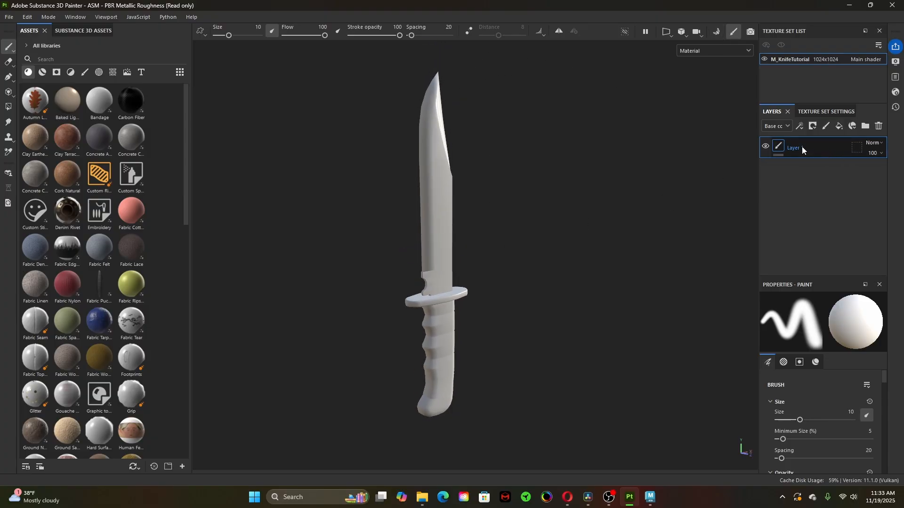
- Delete Layer 1 and review the texture set settings of M_KnifeTutorial
left_click(879, 126)
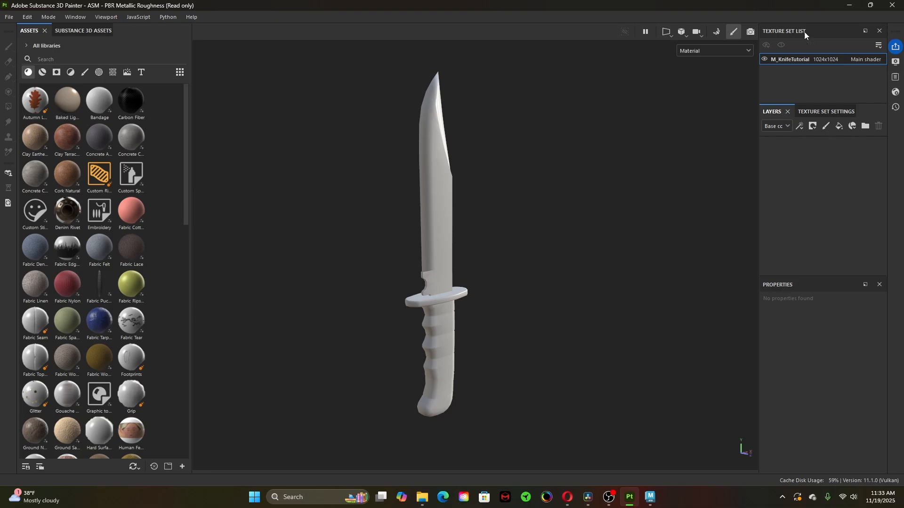
left_click(824, 112)
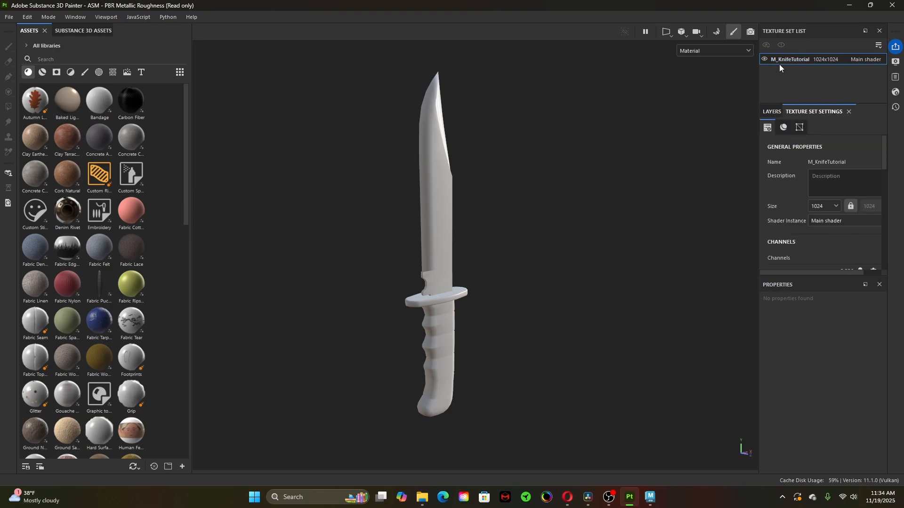
left_click(774, 111)
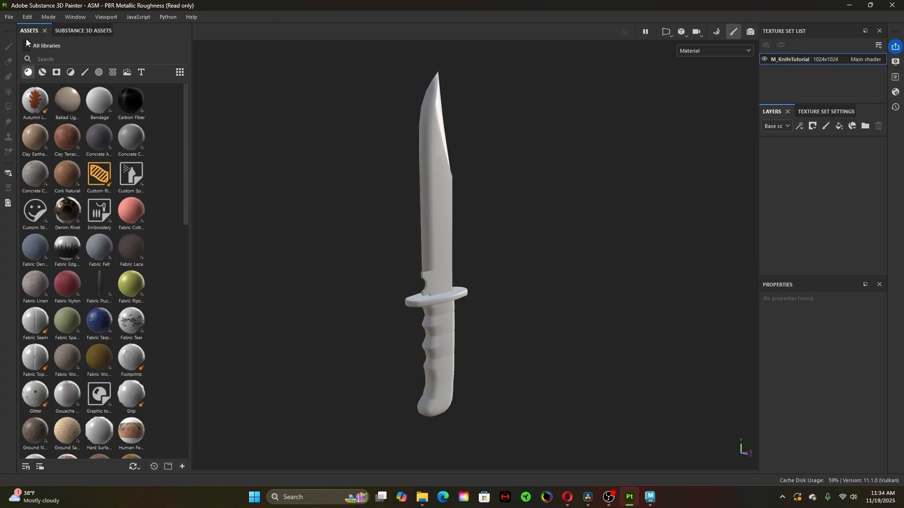
- Browse the materials, smart masks, filters, brushes and alphas of the local asset library
scroll(57, 237, "down", 10)
scroll(57, 236, "up", 10)
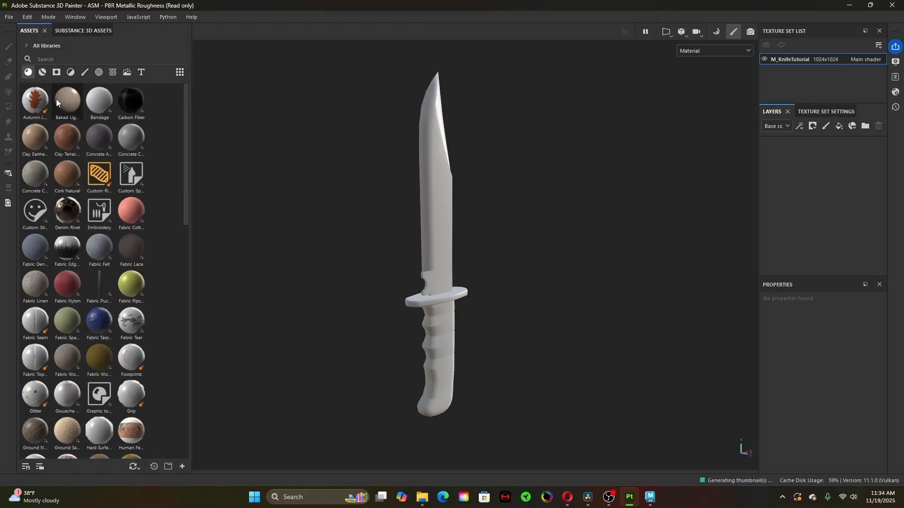
left_click(57, 72)
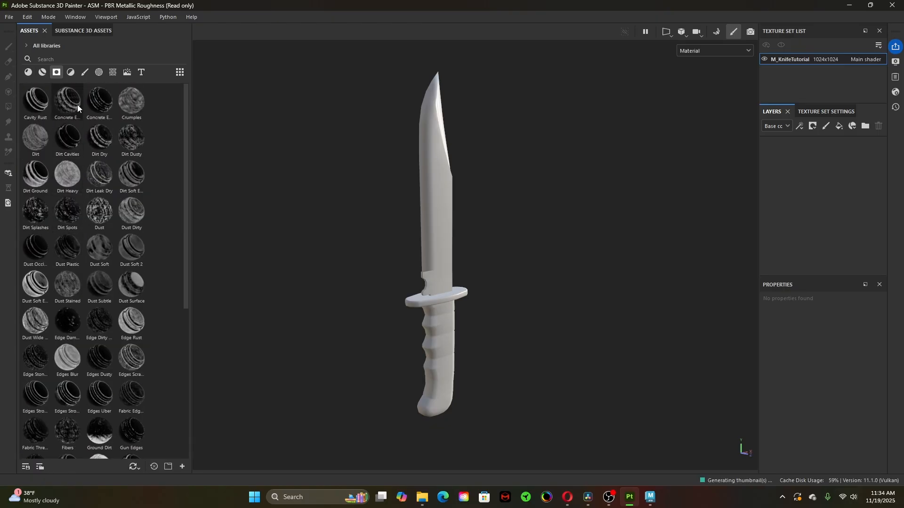
left_click(70, 72)
left_click(85, 72)
left_click(99, 72)
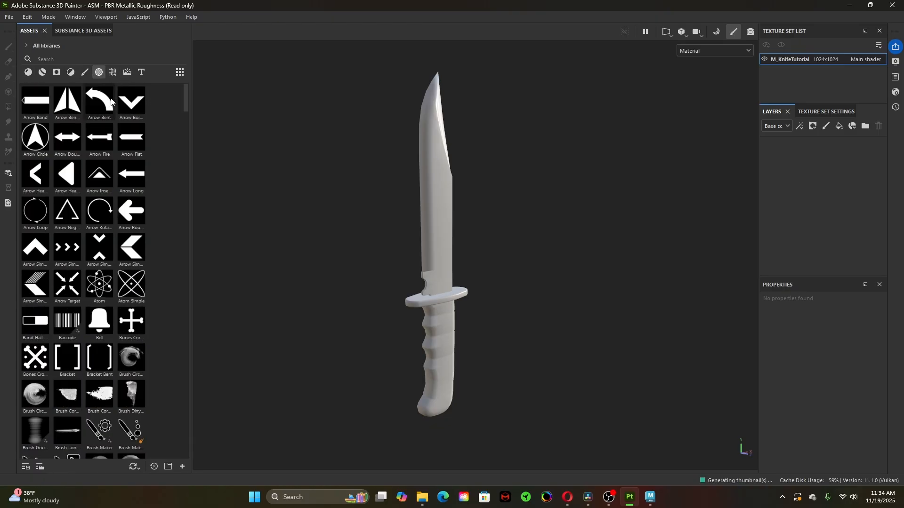
left_click(85, 72)
left_click(71, 72)
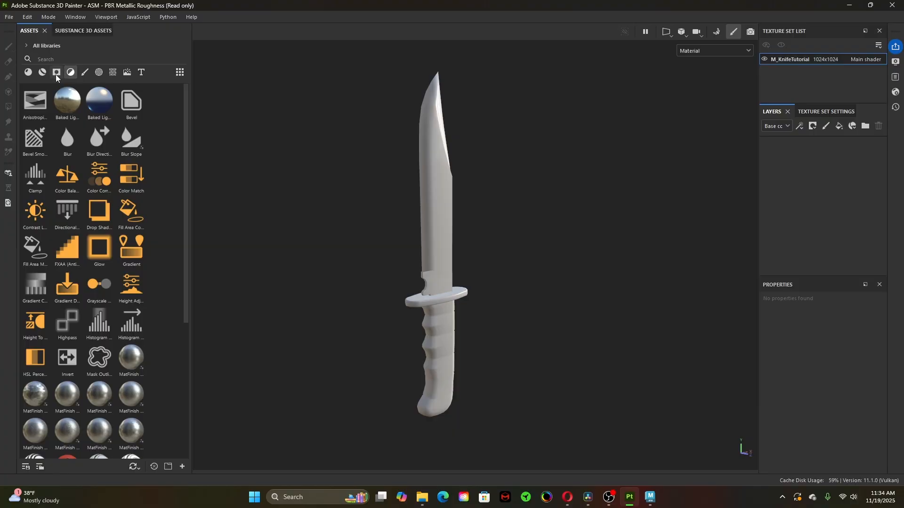
scroll(79, 208, "down", 5)
scroll(55, 104, "up", 5)
left_click(56, 72)
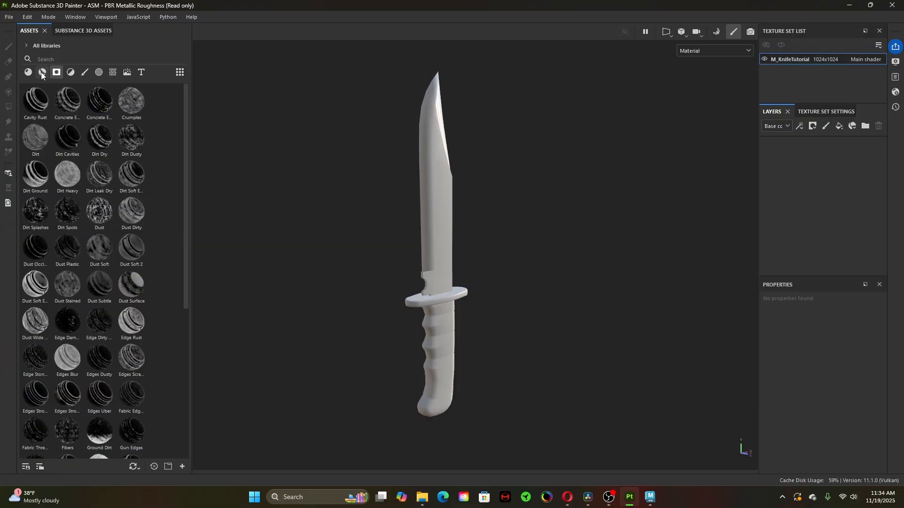
left_click(28, 72)
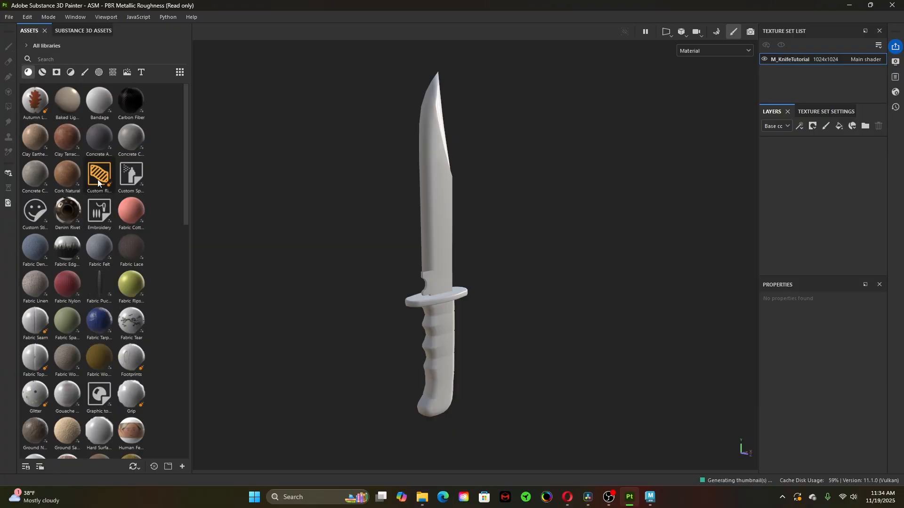
mouse_move(98, 181)
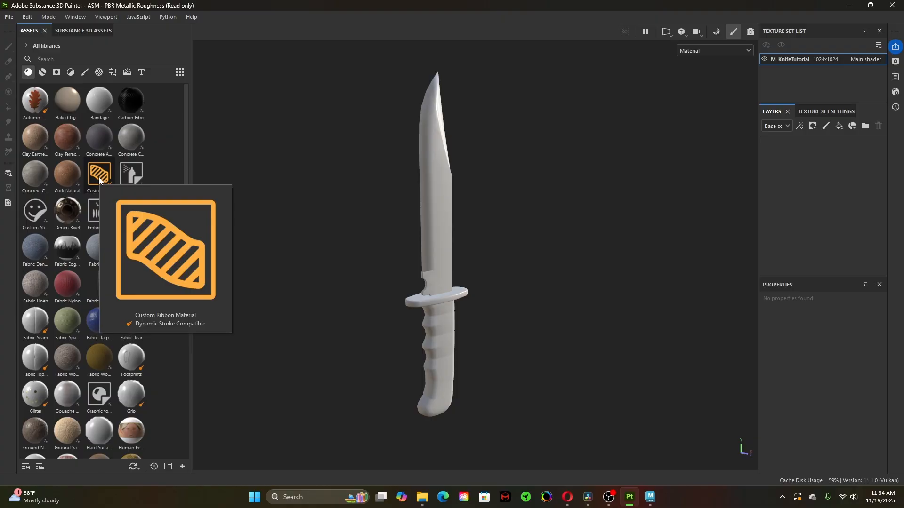
scroll(165, 340, "down", 4)
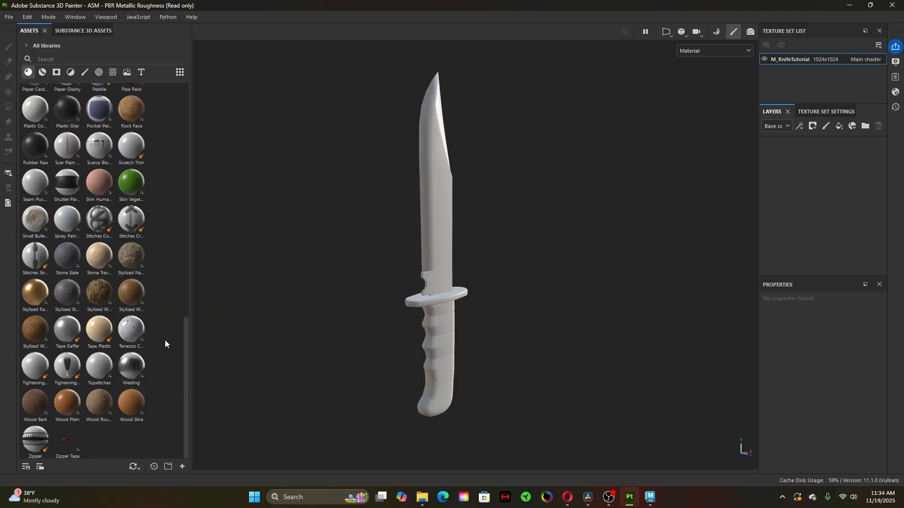
scroll(164, 340, "up", 4)
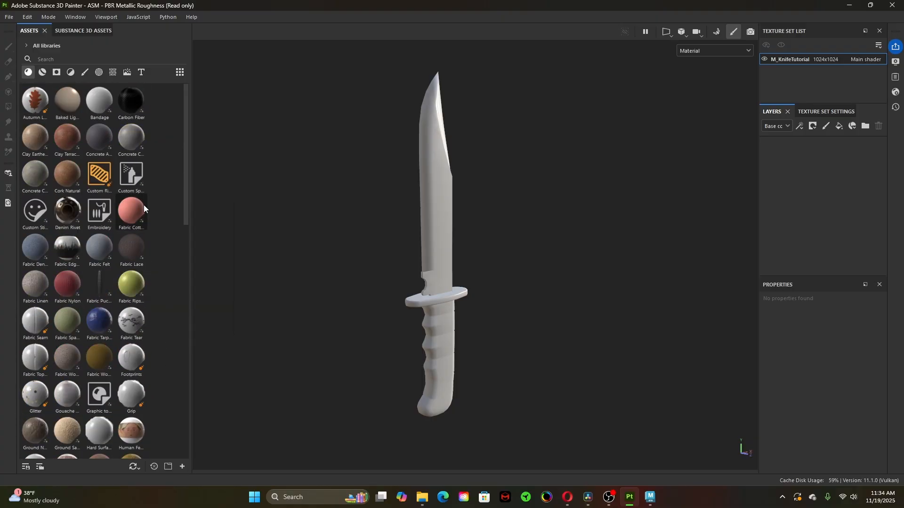
- Look through the online Substance 3D Assets collection and return to the local asset library
left_click(77, 32)
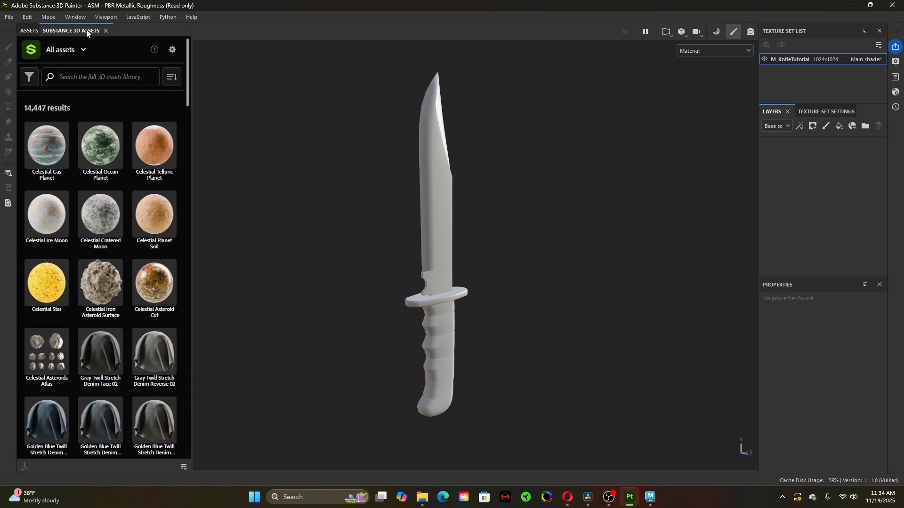
scroll(103, 182, "down", 2)
scroll(104, 182, "down", 10)
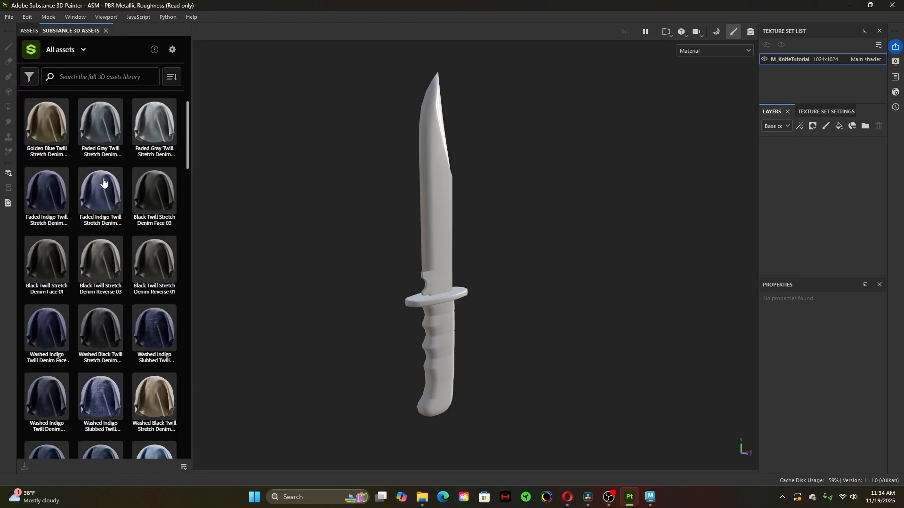
scroll(104, 183, "down", 16)
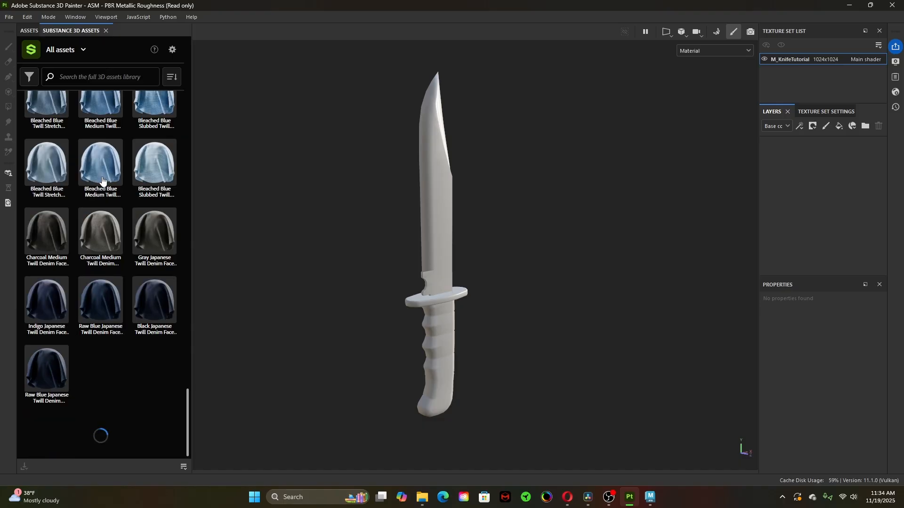
scroll(104, 182, "up", 20)
scroll(103, 182, "up", 10)
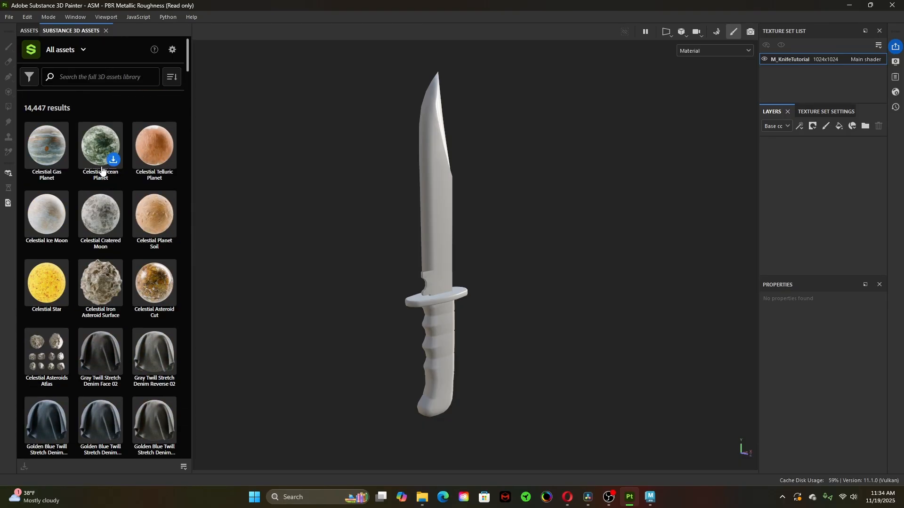
left_click(28, 33)
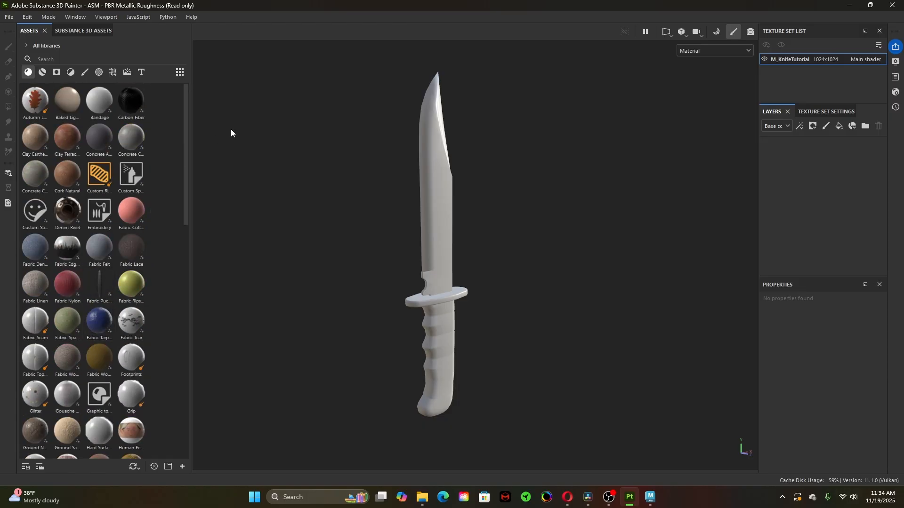
- Switch to mesh map baking and load Knife_high.fbx from the Exports folder as the high poly scene
left_click_drag(577, 326, 512, 311, "alt")
middle_click_drag(479, 312, 498, 314, "alt")
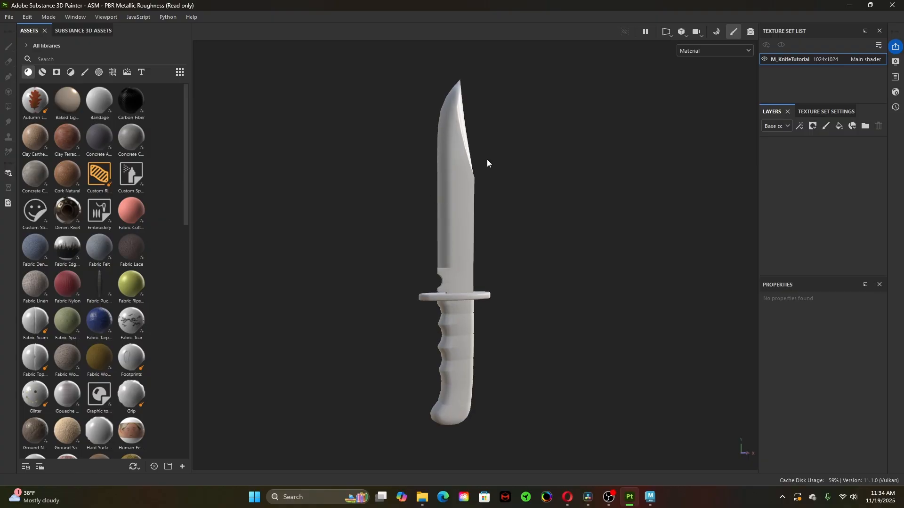
left_click(716, 31)
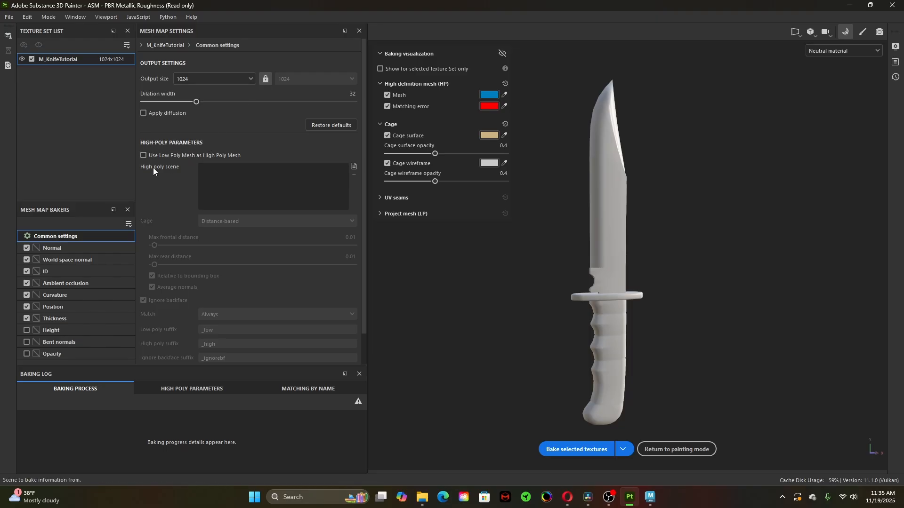
left_click(355, 168)
left_click_drag(13, 12, 412, 199)
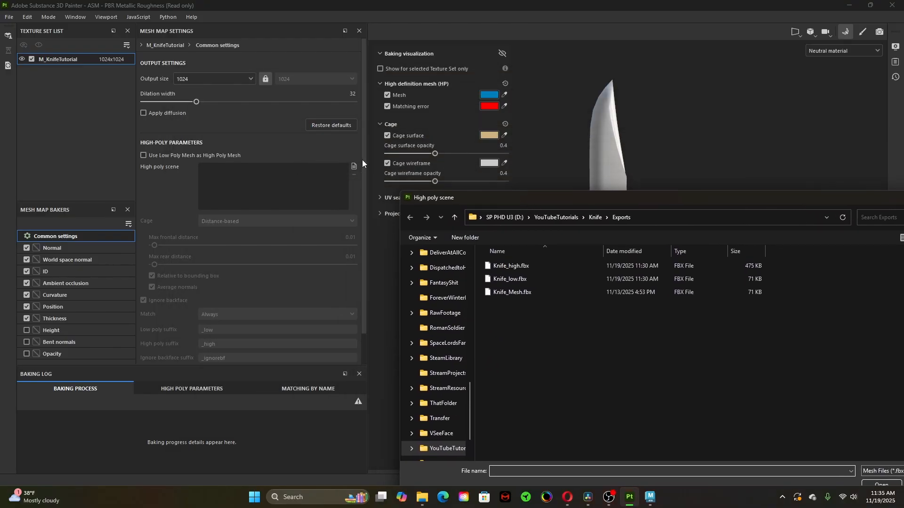
left_click_drag(511, 200, 453, 147)
left_click(459, 208)
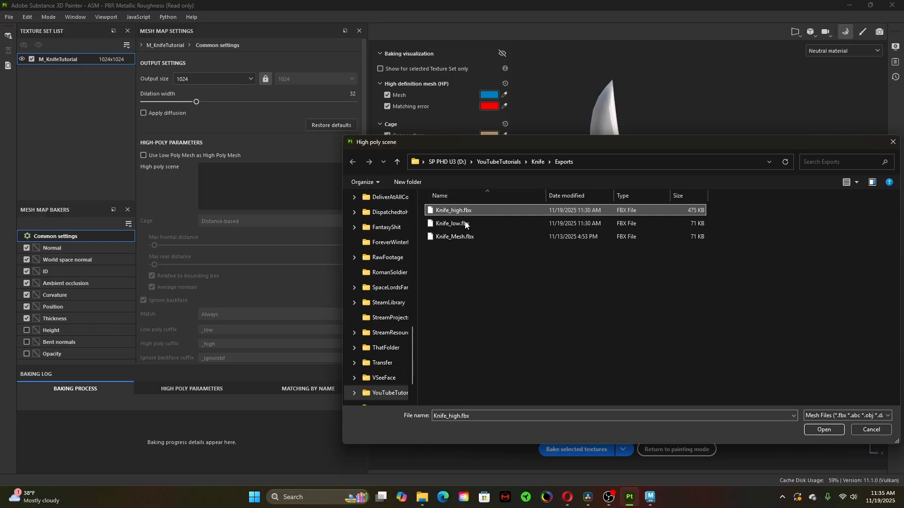
left_click(819, 431)
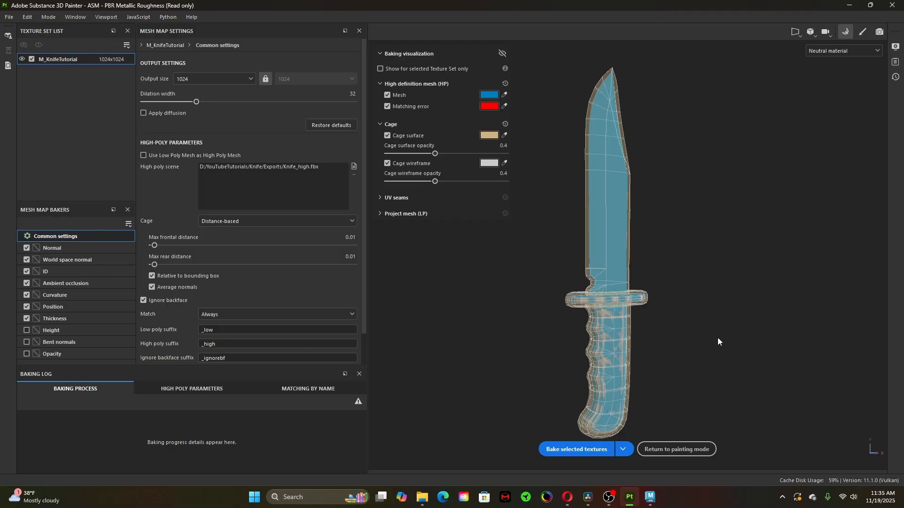
- Inspect the cage around the knife, set the bake matching to By mesh name and show the mesh name pairs
mouse_move(718, 341)
left_mouse_down("alt")
mouse_move(650, 343)
mouse_move(659, 335)
mouse_move(648, 316)
left_mouse_up("alt")
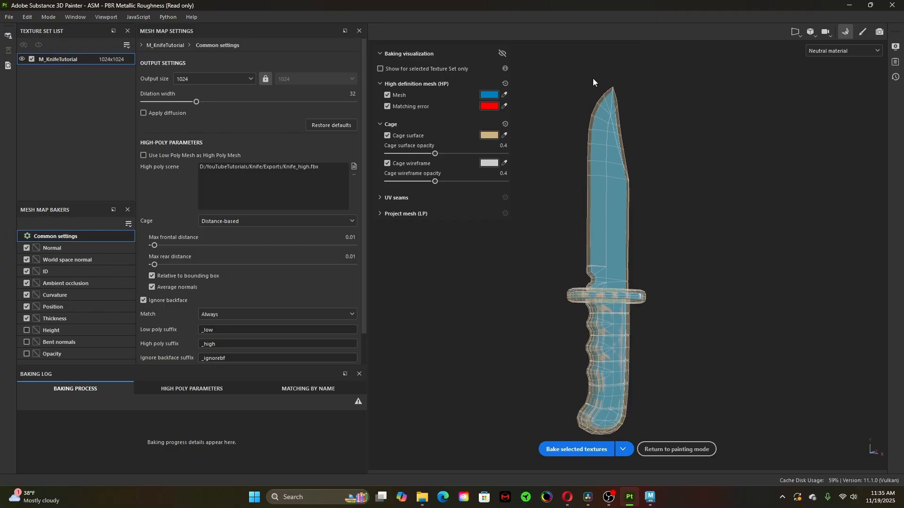
scroll(754, 266, "up", 5)
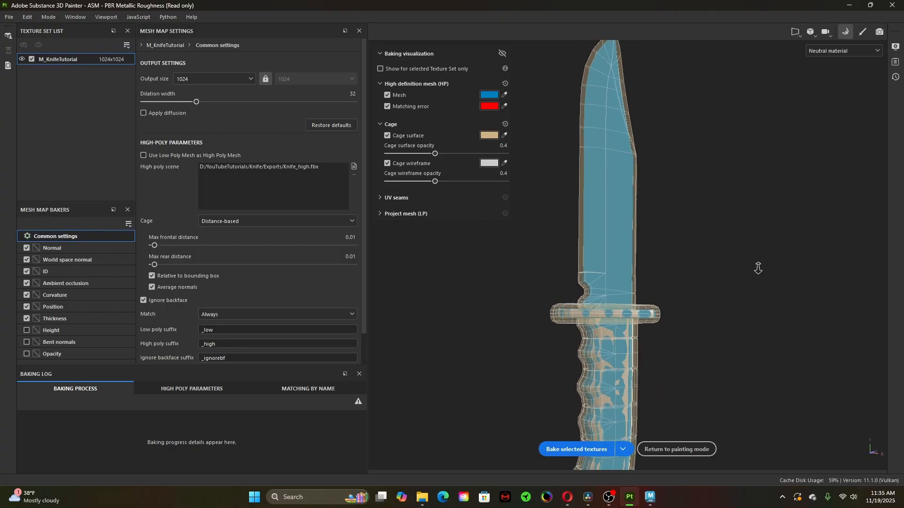
middle_click_drag(721, 313, 657, 240, "alt")
left_click_drag(657, 240, 769, 340, "alt")
scroll(595, 328, "up", 2)
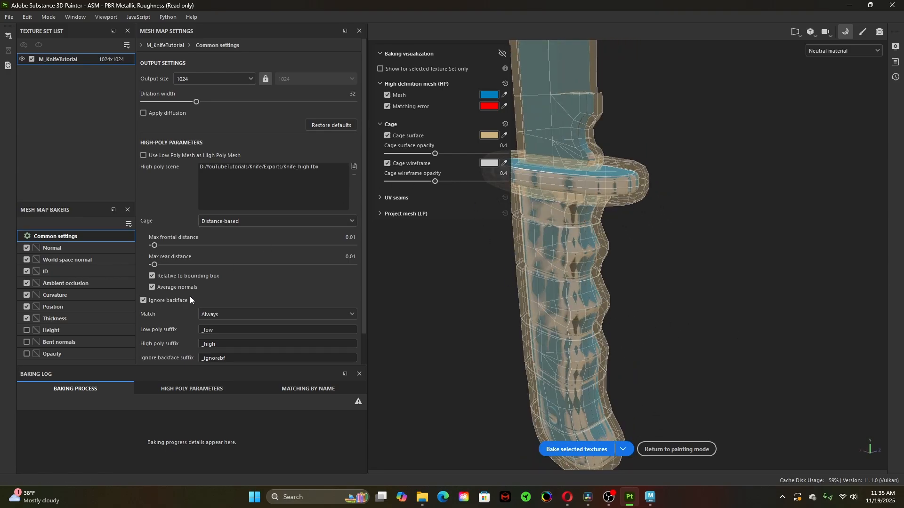
scroll(190, 296, "down", 2)
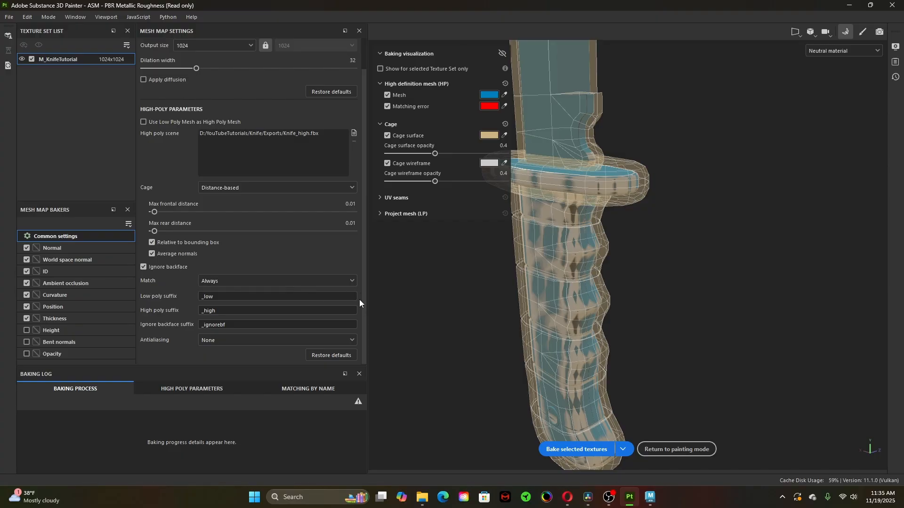
left_click(224, 280)
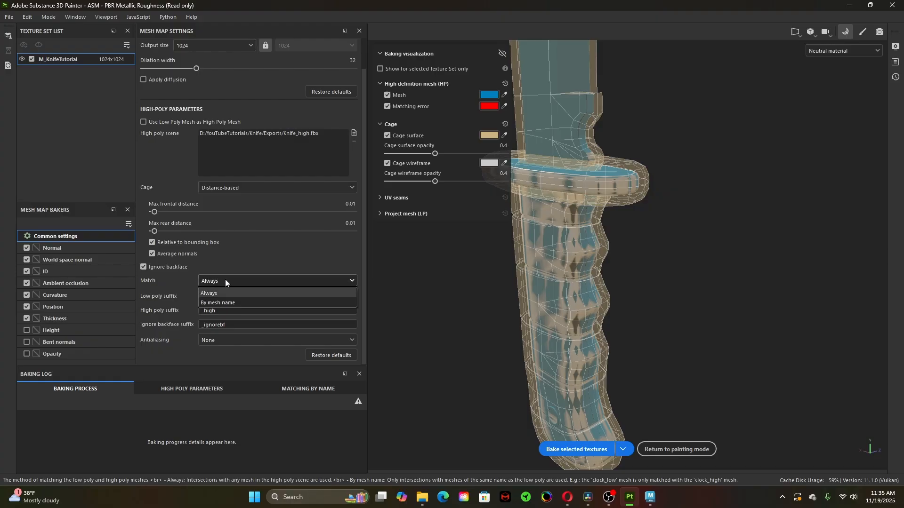
left_click(225, 303)
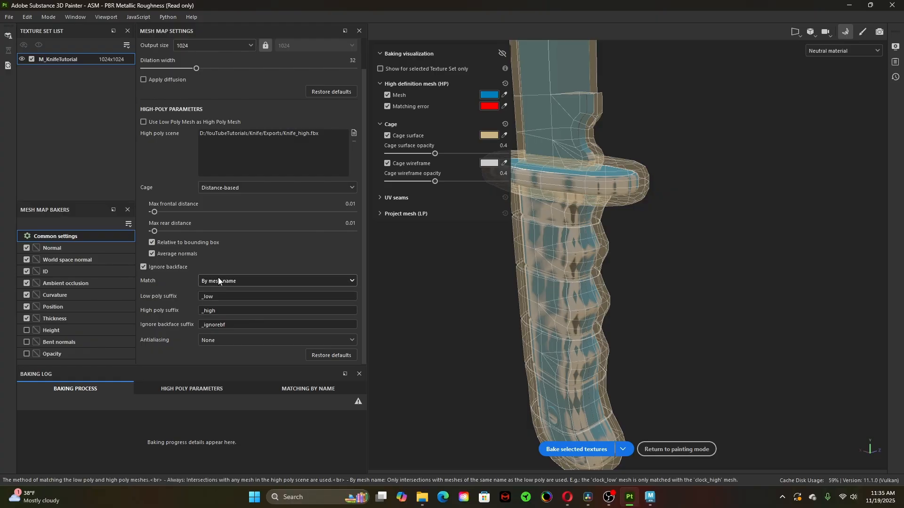
left_click(320, 391)
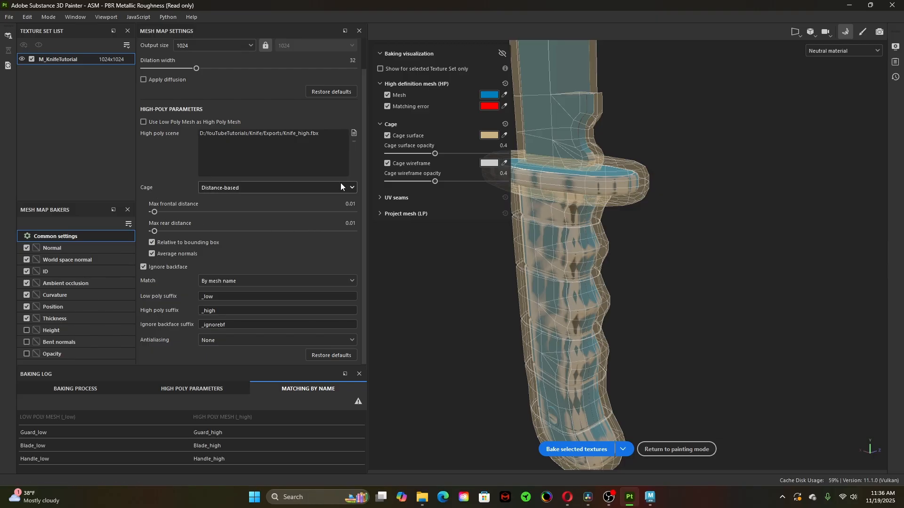
- Set the cage's max frontal distance to 0.002 and its max rear distance to 0.141
mouse_move(364, 182)
left_mouse_down()
mouse_move(368, 140)
mouse_move(368, 187)
left_mouse_up()
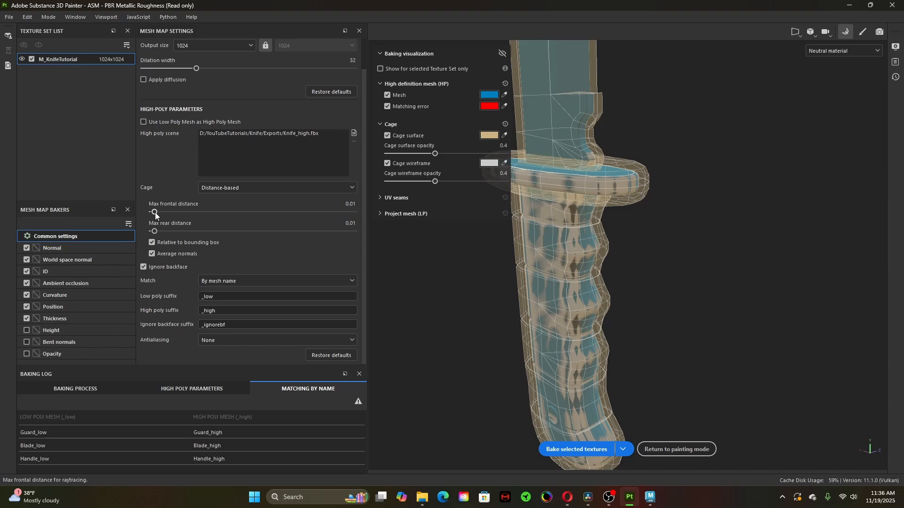
left_click_drag(155, 213, 164, 233)
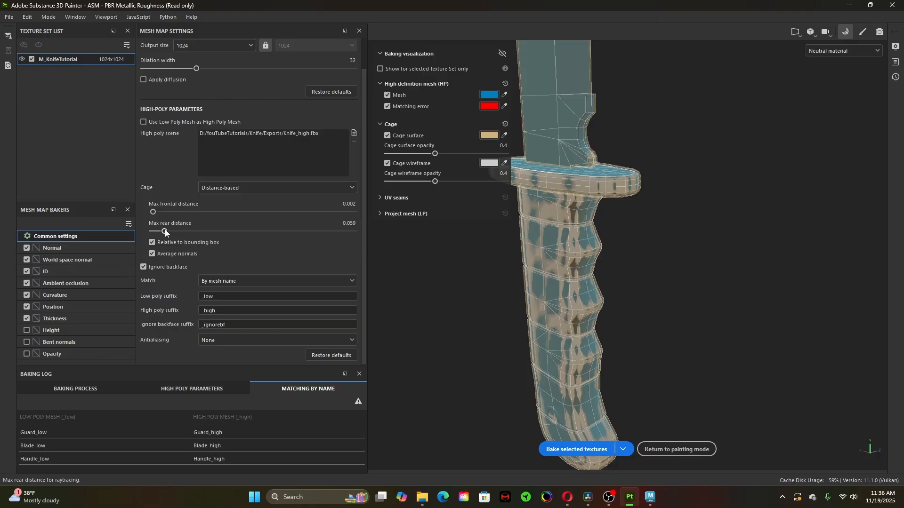
left_click_drag(165, 232, 169, 232)
left_click_drag(169, 231, 373, 254)
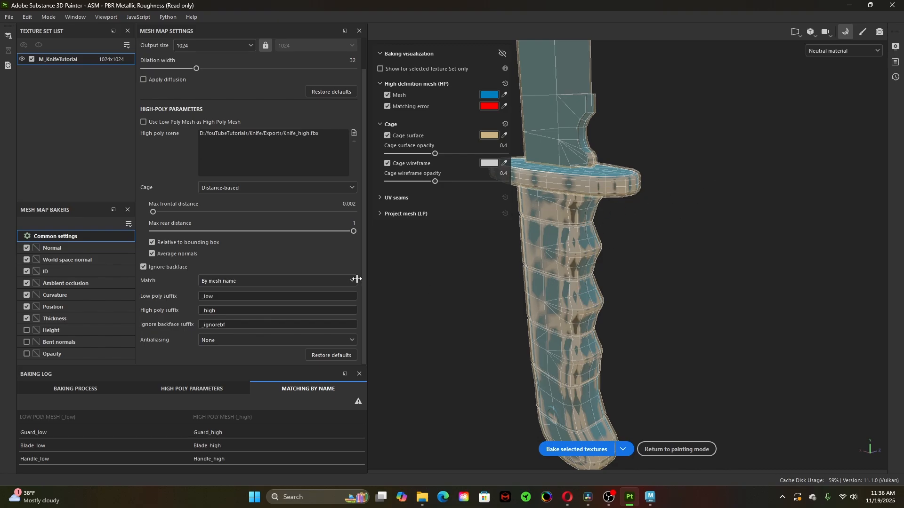
left_click_drag(348, 232, 180, 232)
scroll(618, 242, "up", 2)
left_click_drag(618, 245, 694, 260, "alt")
- Reduce the max frontal distance to 0 and inspect the matching errors on the blade, guard and handle
left_click_drag(153, 212, 152, 212)
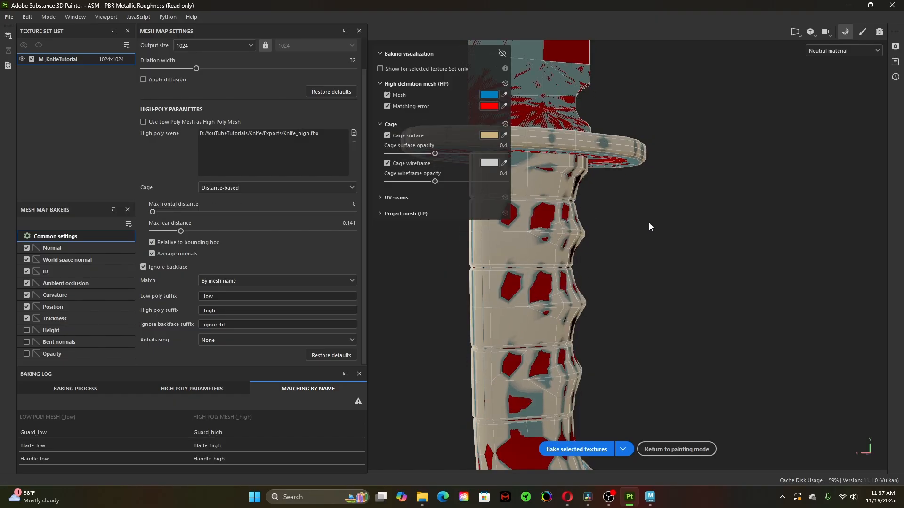
mouse_move(648, 223)
left_mouse_down("alt")
mouse_move(662, 235)
mouse_move(654, 230)
left_mouse_up("alt")
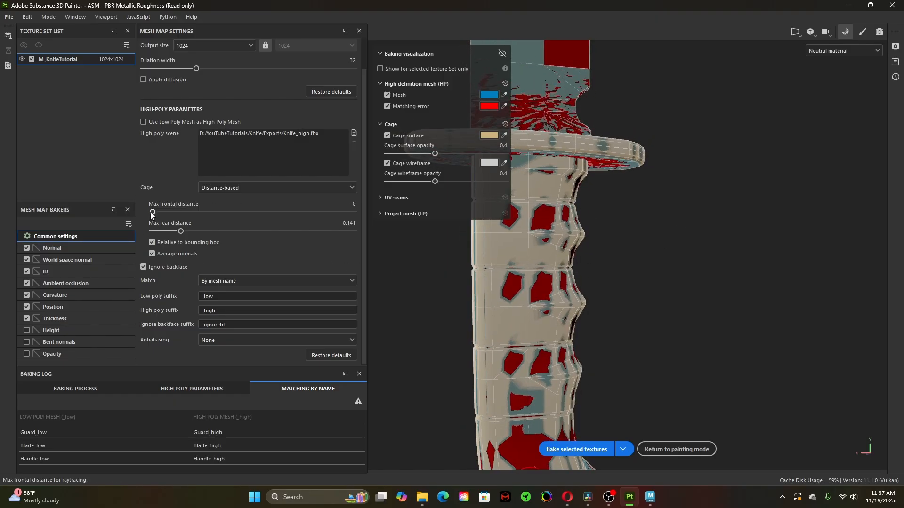
right_click_drag(719, 264, 625, 189, "alt")
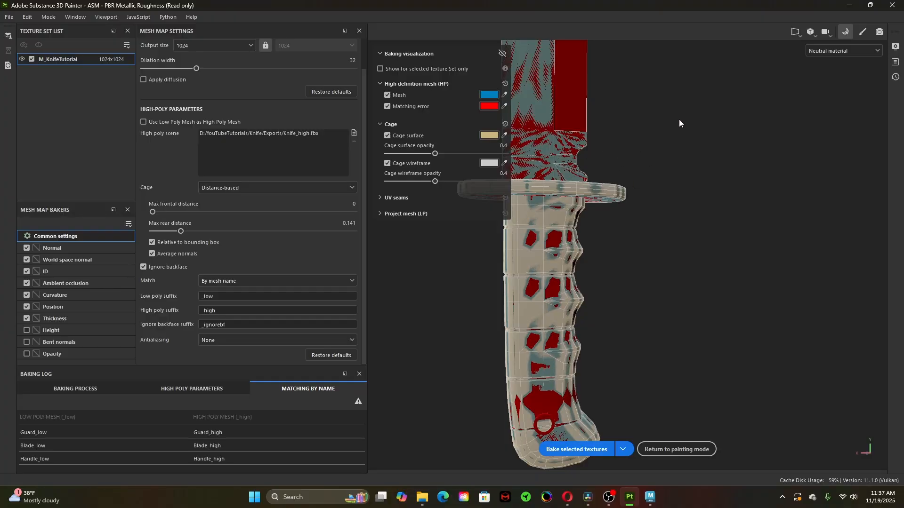
left_click_drag(611, 177, 607, 252, "alt")
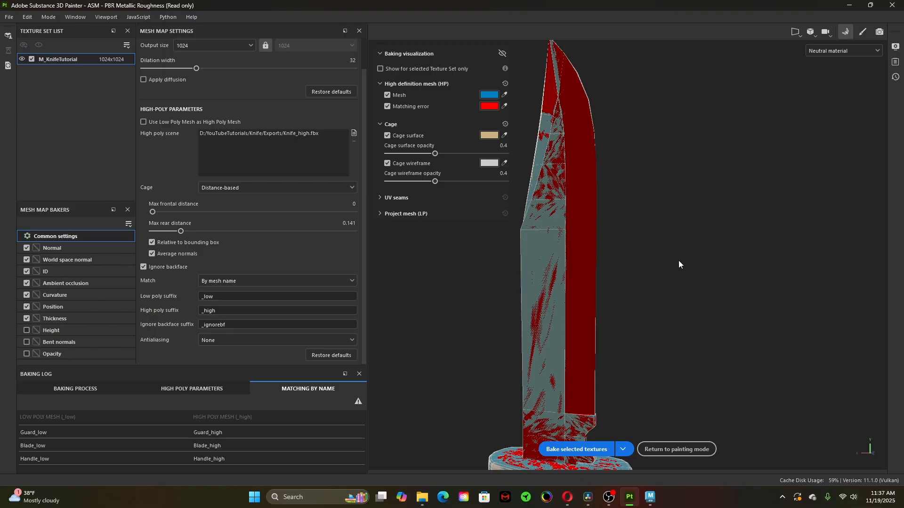
left_click_drag(679, 264, 878, 311, "alt")
mouse_move(588, 265)
middle_mouse_down("alt")
mouse_move(559, 183)
mouse_move(545, 70)
middle_mouse_up("alt")
middle_click_drag(575, 302, 567, 185, "alt")
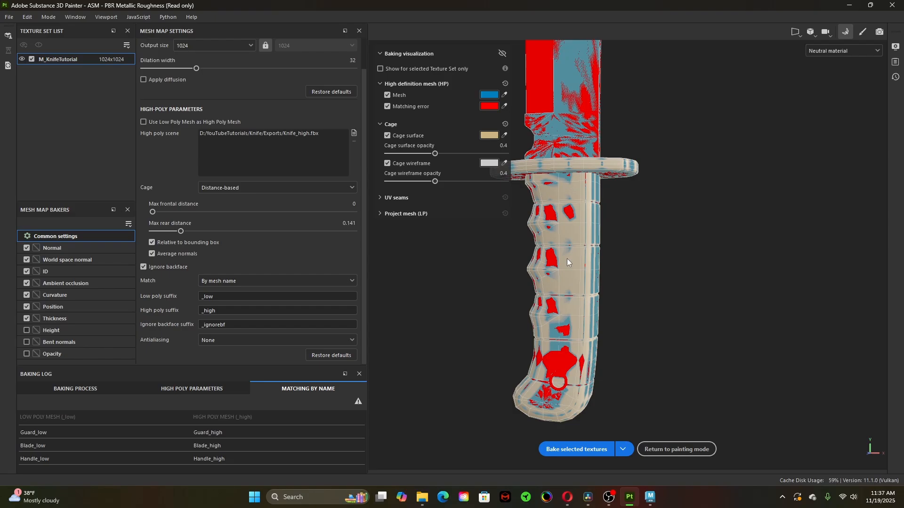
middle_click_drag(544, 365, 527, 191, "alt")
right_click_drag(636, 231, 819, 347, "alt")
middle_click_drag(652, 280, 710, 287, "alt")
right_click_drag(710, 287, 635, 293, "alt")
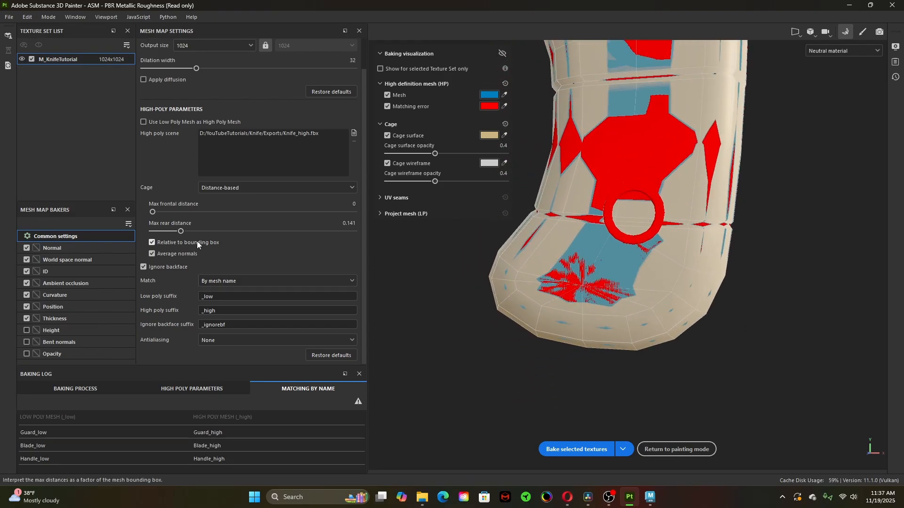
- Set the cage's max frontal distance to 0.002 and check the blade's edge for matching errors
left_click_drag(154, 214, 154, 214)
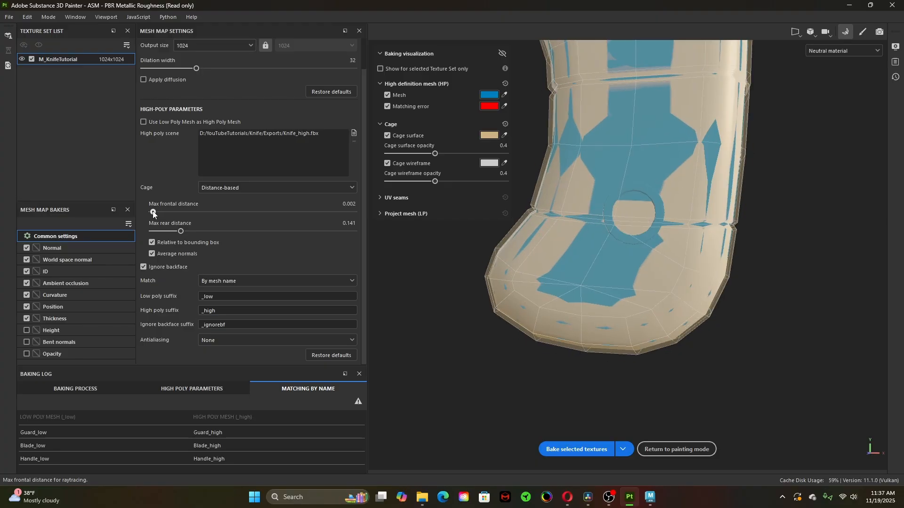
right_click_drag(674, 265, 633, 251, "alt")
middle_click_drag(632, 251, 585, 326, "alt")
left_click_drag(612, 313, 711, 325, "alt")
middle_click_drag(711, 325, 674, 462, "alt")
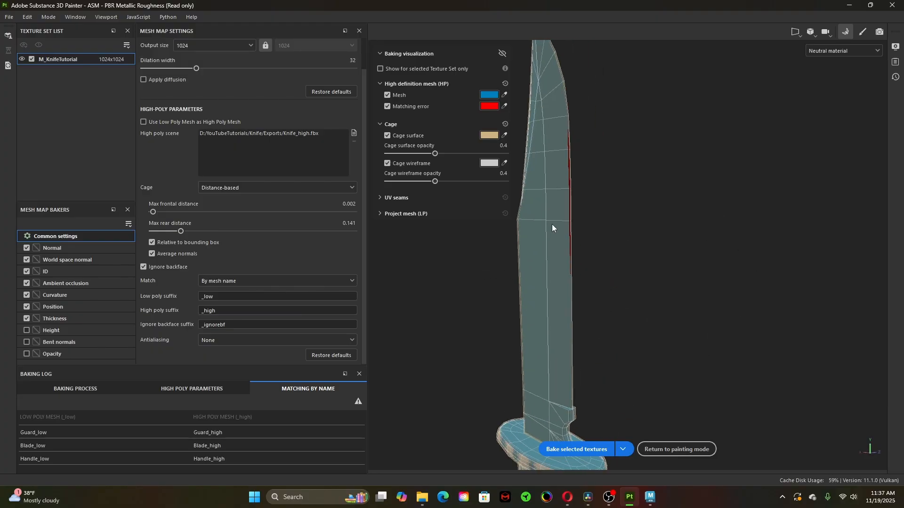
right_click_drag(552, 225, 626, 248, "alt")
left_click_drag(626, 248, 600, 204, "alt")
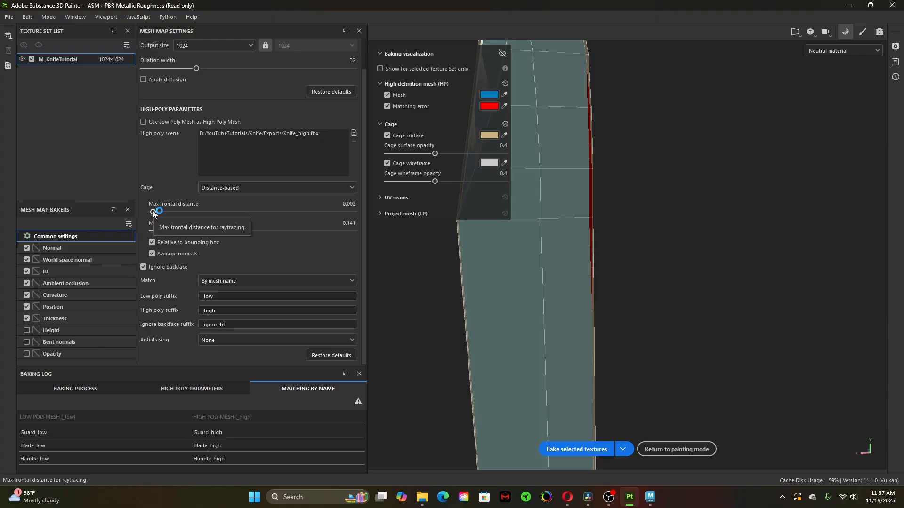
- Set the cage's max frontal distance to 0.003 and inspect the blade up to its tip for matching errors
left_click_drag(153, 213, 153, 213)
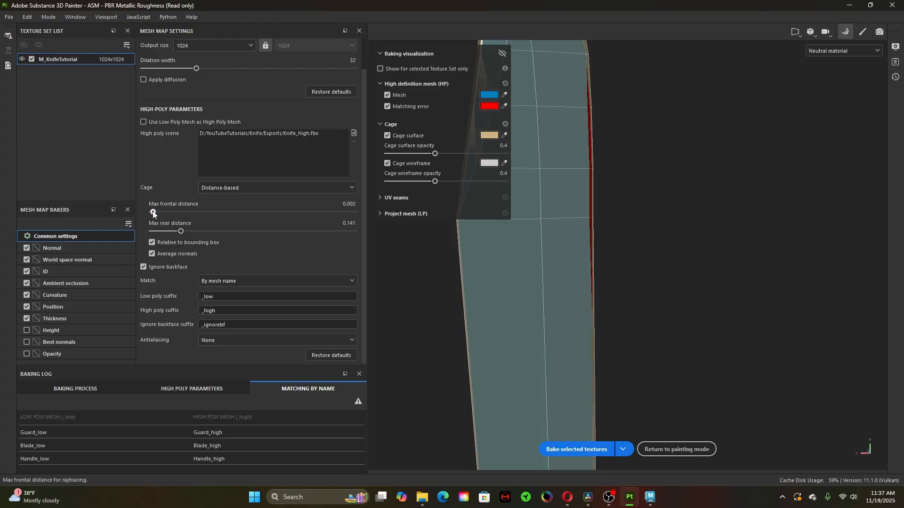
left_click(355, 204)
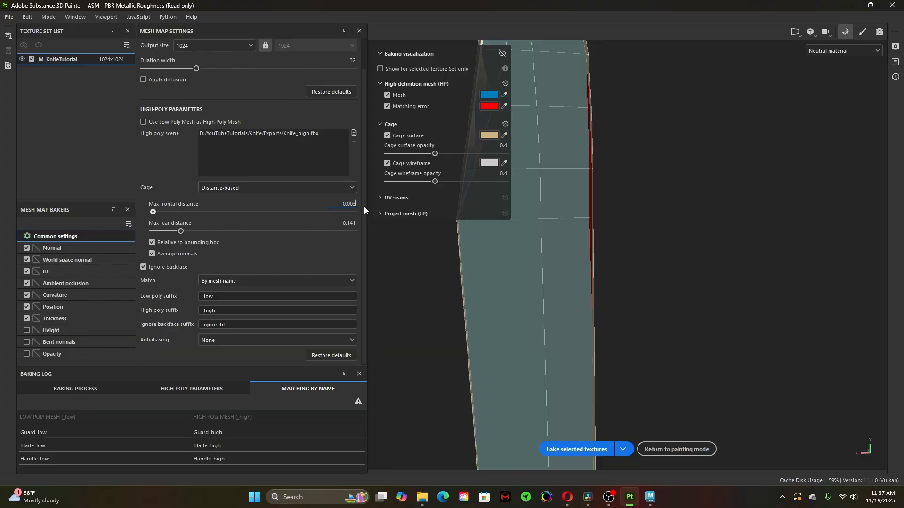
key("Return")
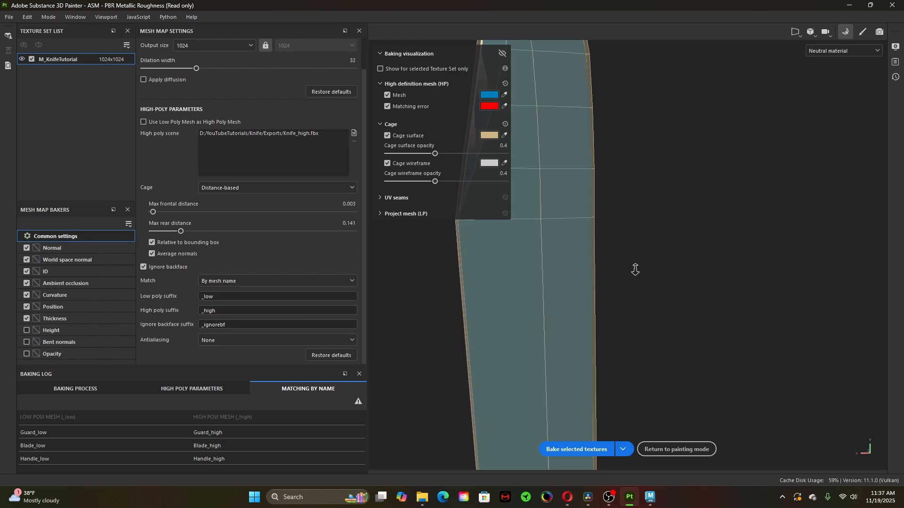
right_click_drag(635, 269, 605, 289, "alt")
left_click_drag(605, 288, 561, 329, "alt")
middle_click_drag(588, 241, 572, 344, "alt")
right_click_drag(546, 181, 591, 185, "alt")
middle_click_drag(592, 186, 654, 313, "alt")
right_click_drag(654, 313, 733, 307, "alt")
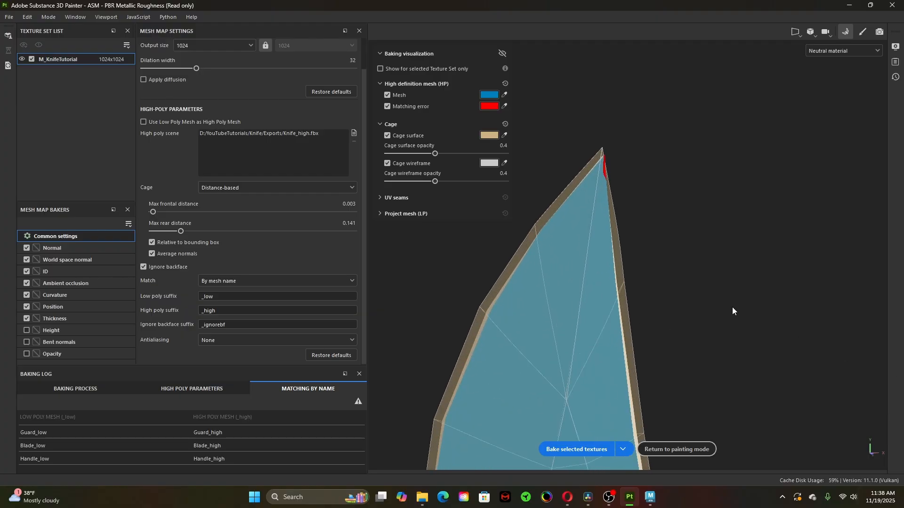
left_click_drag(733, 307, 636, 305, "alt")
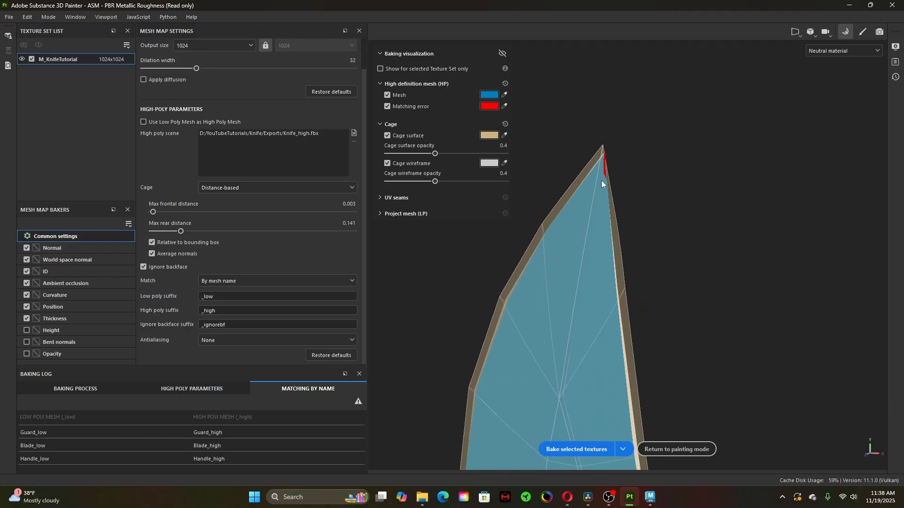
- Increase the cage's max frontal distance to 0.004
double_click(350, 207)
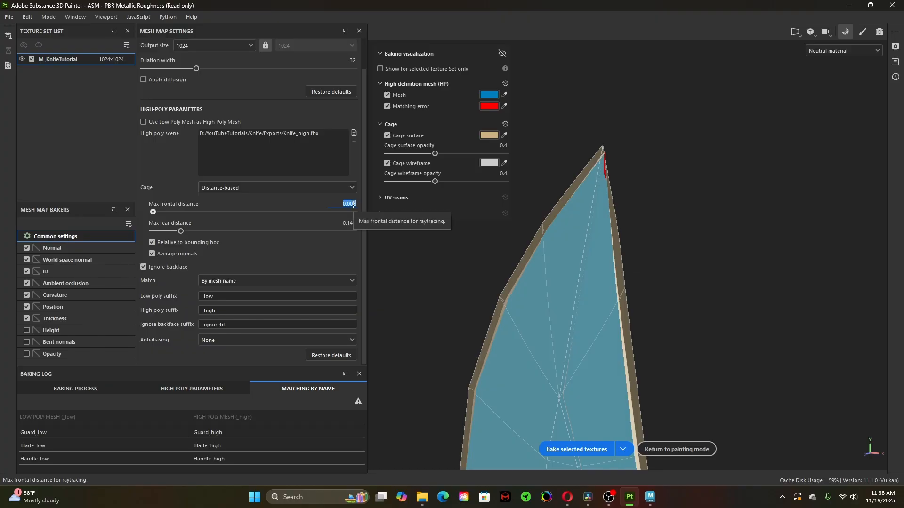
left_click(353, 205)
key("Return")
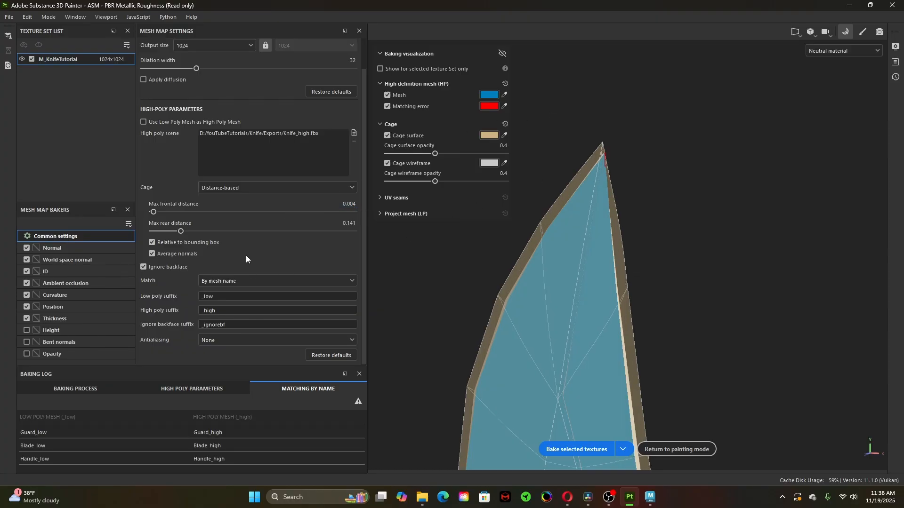
- Set the cage's max frontal distance to 0.005
left_click(351, 204)
type("0.005")
key("Return")
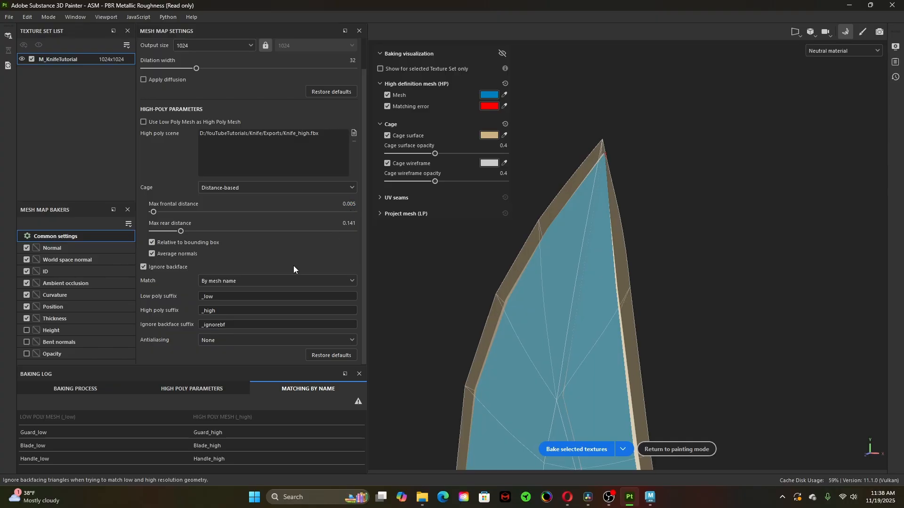
- Examine the cage along the whole knife, from the blade tip down to the handle, for remaining matching errors
left_click_drag(615, 284, 620, 313, "alt")
right_click_drag(620, 312, 449, 353, "alt")
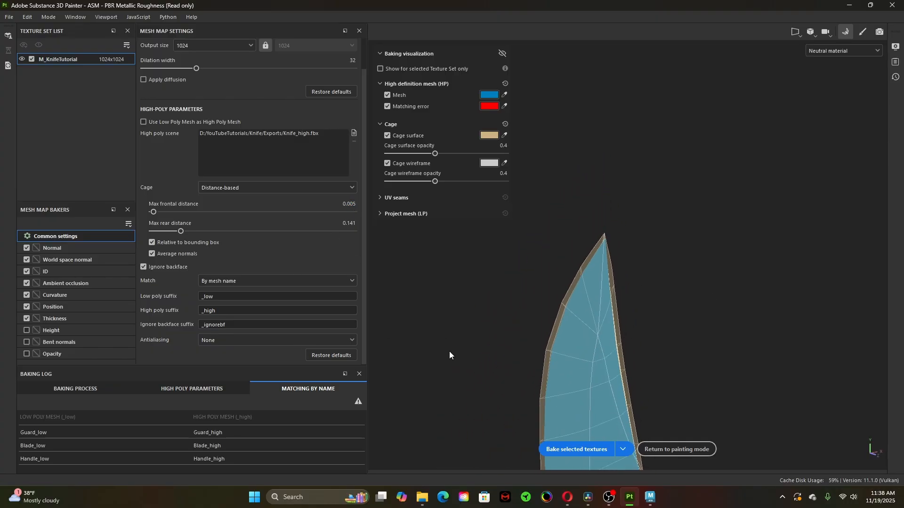
left_click_drag(449, 353, 636, 372, "alt")
middle_click_drag(636, 372, 618, 250, "alt")
left_click_drag(612, 365, 660, 363, "alt")
middle_click_drag(661, 363, 660, 222, "alt")
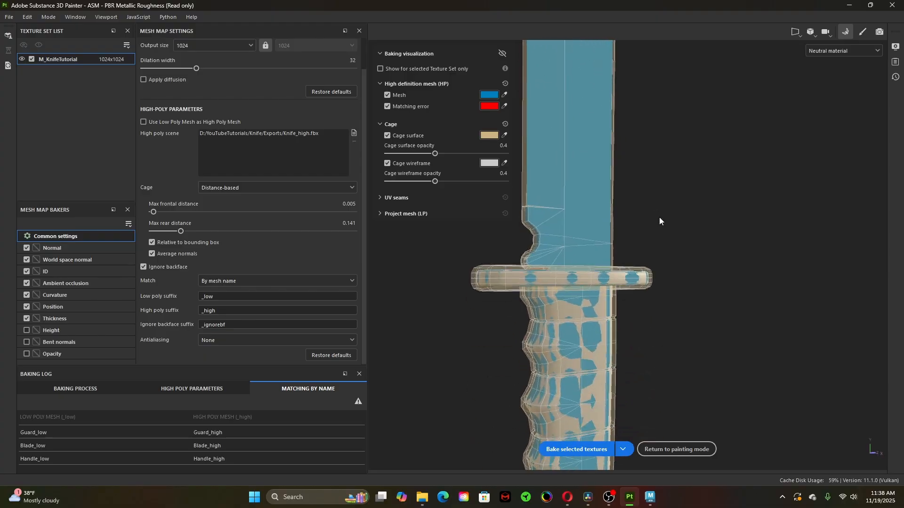
left_click_drag(659, 218, 676, 264, "alt")
middle_click_drag(676, 263, 671, 56, "alt")
left_click_drag(607, 266, 543, 261, "alt")
right_click_drag(645, 274, 595, 278, "alt")
left_click_drag(595, 278, 649, 275, "alt")
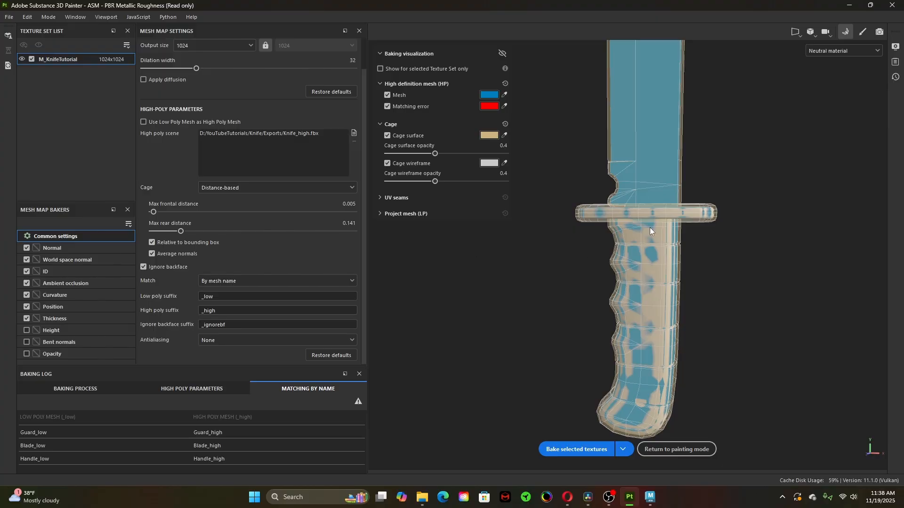
- Inspect up close how the cage wraps the guard where it meets the blade and the handle
scroll(597, 208, "up", 3)
left_click_drag(673, 231, 642, 242, "alt")
scroll(642, 242, "up", 3)
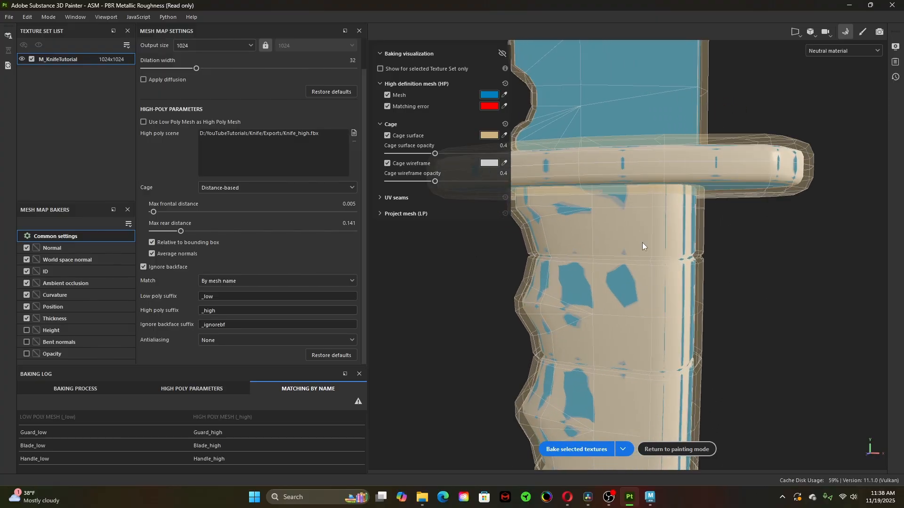
left_click_drag(736, 192, 620, 259, "alt")
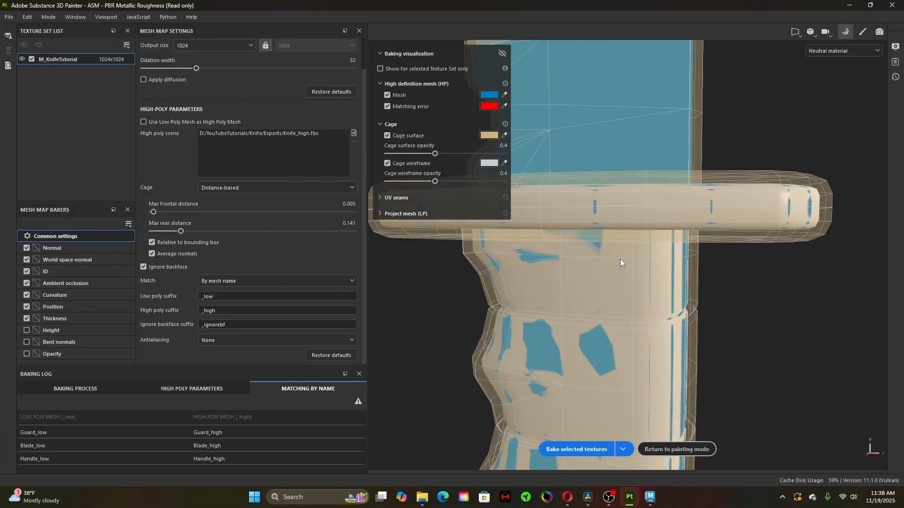
scroll(620, 259, "up", 3)
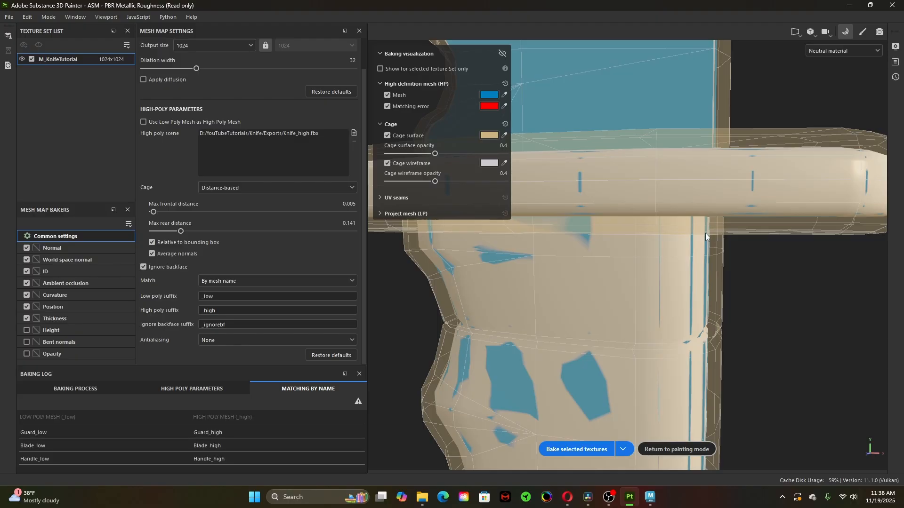
middle_click_drag(710, 129, 702, 190, "alt")
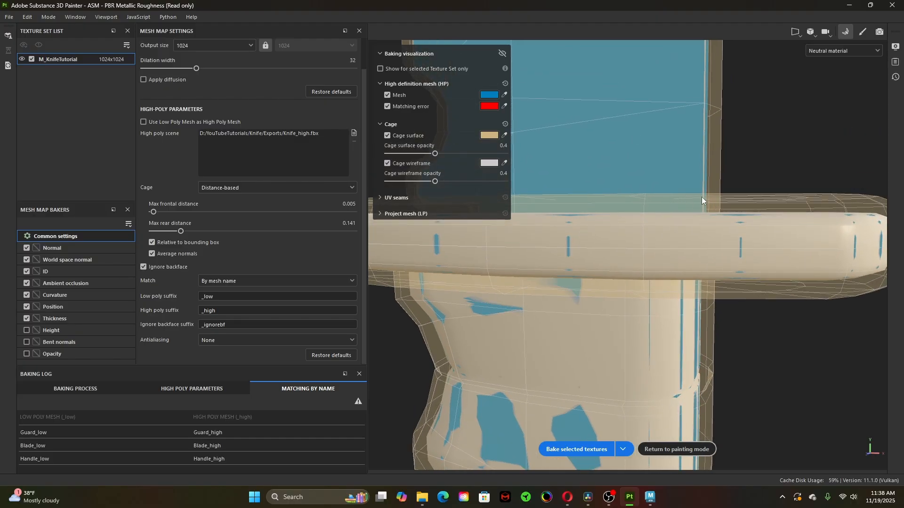
right_click_drag(702, 197, 677, 208, "alt")
left_click_drag(677, 208, 619, 202, "alt")
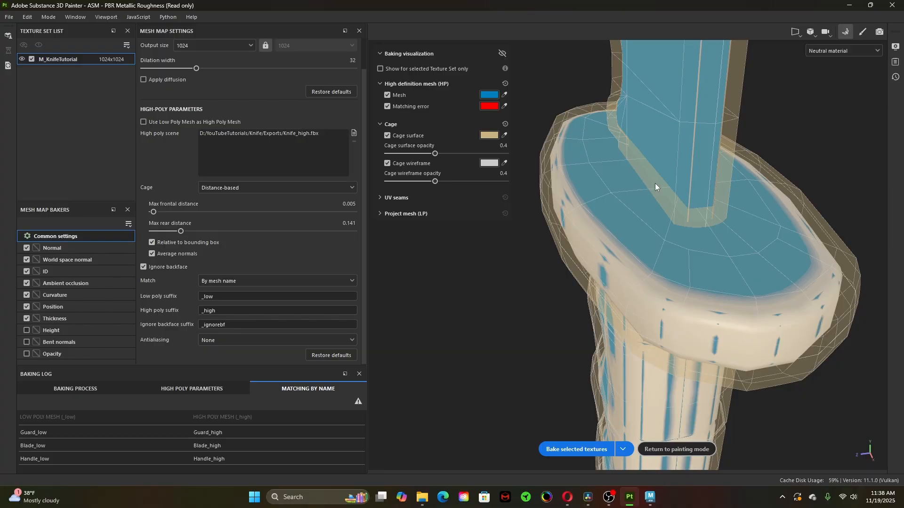
right_click_drag(671, 188, 414, 297, "alt")
middle_click_drag(664, 218, 570, 153, "alt")
left_click_drag(646, 254, 748, 262, "alt")
right_click_drag(750, 262, 678, 301, "alt")
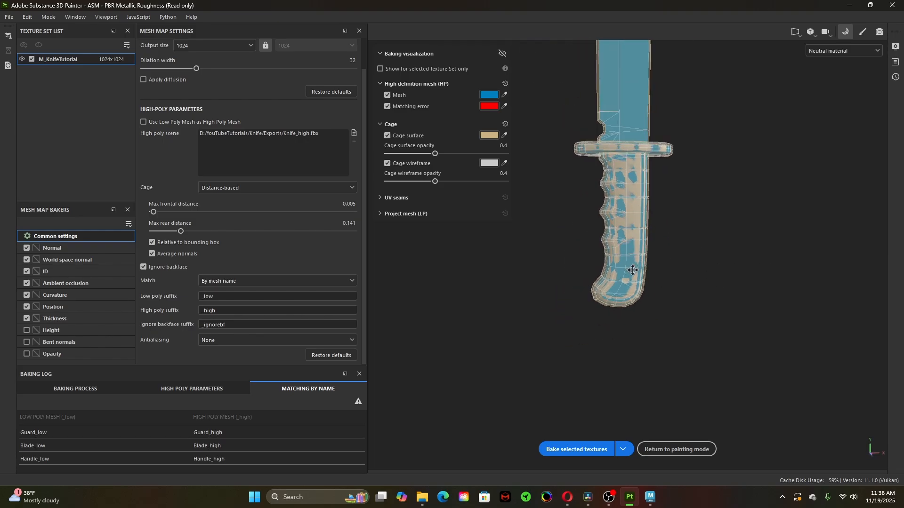
middle_click_drag(633, 268, 635, 314, "alt")
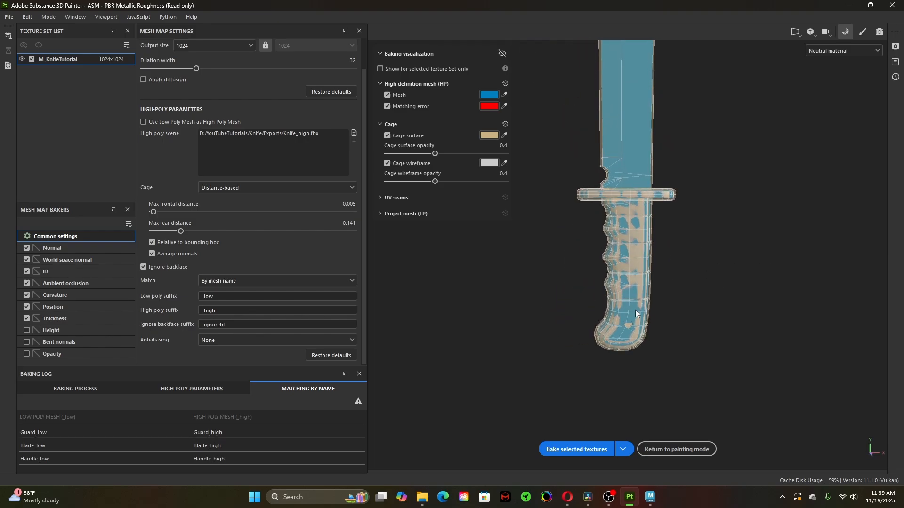
- Set the mesh map output size to 512 and look through the Normal, World space normal and ID baker settings
left_click(192, 46)
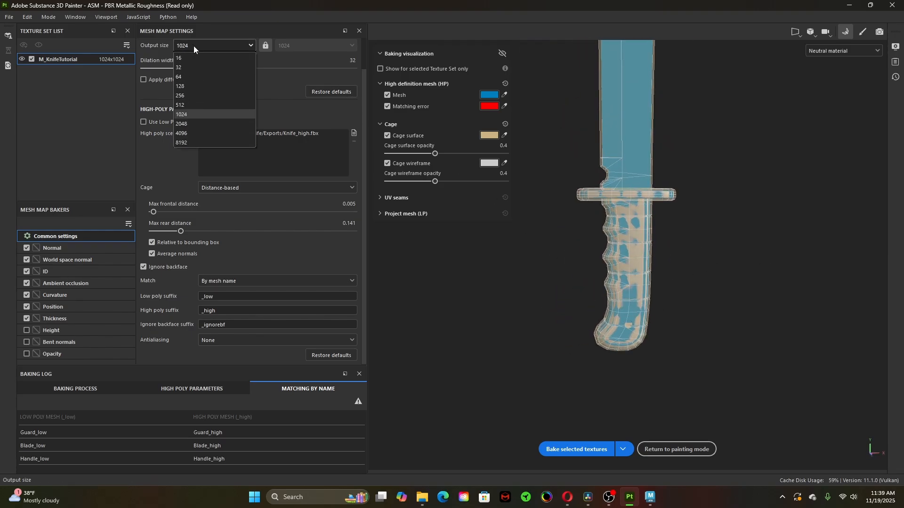
left_click(194, 104)
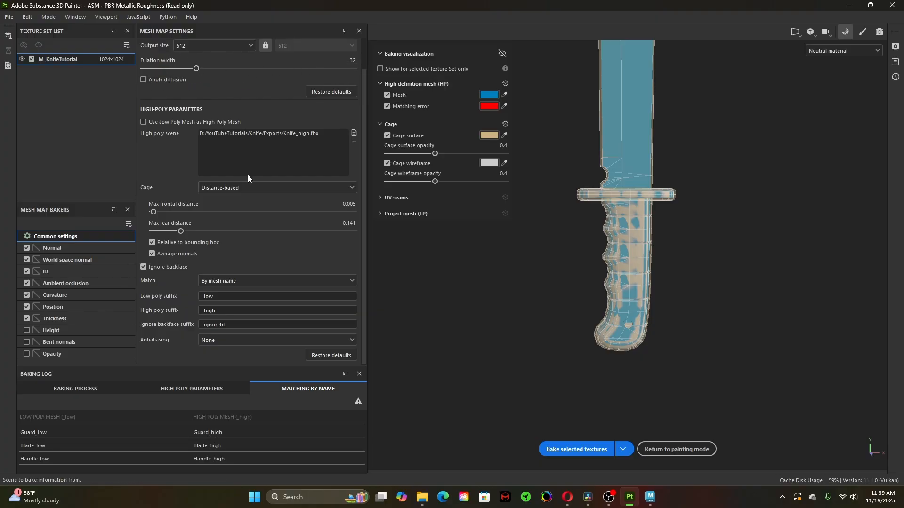
left_click(65, 247)
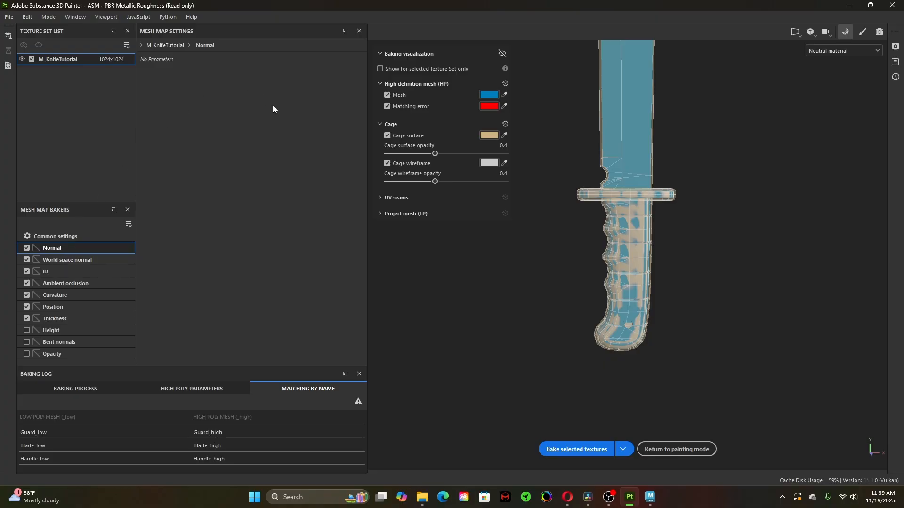
left_click(87, 263)
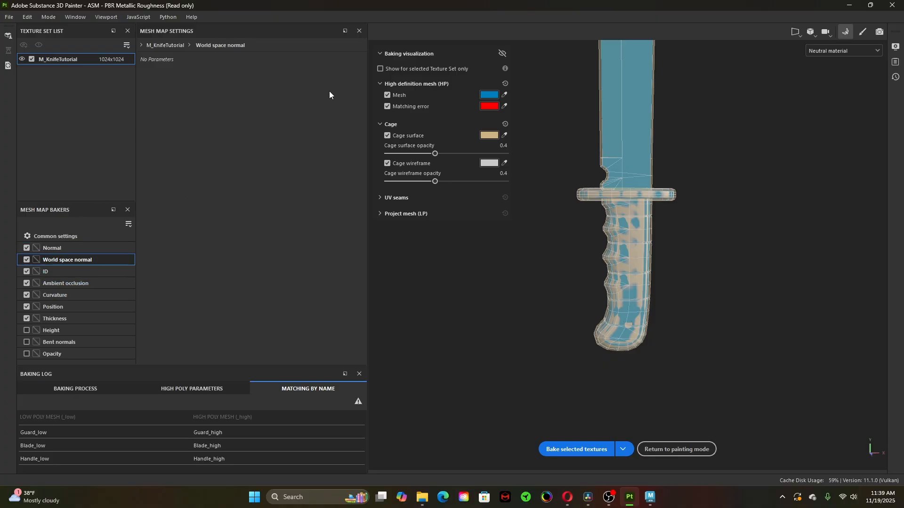
left_click(92, 271)
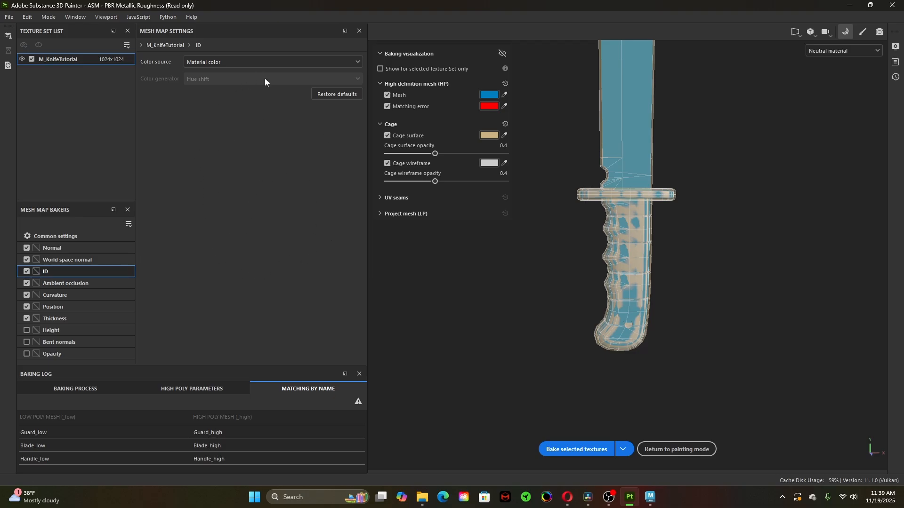
- Switch to Maya, hide Knife_low to view the material colors on Knife_high, and return to Substance 3D Painter
left_click(651, 497)
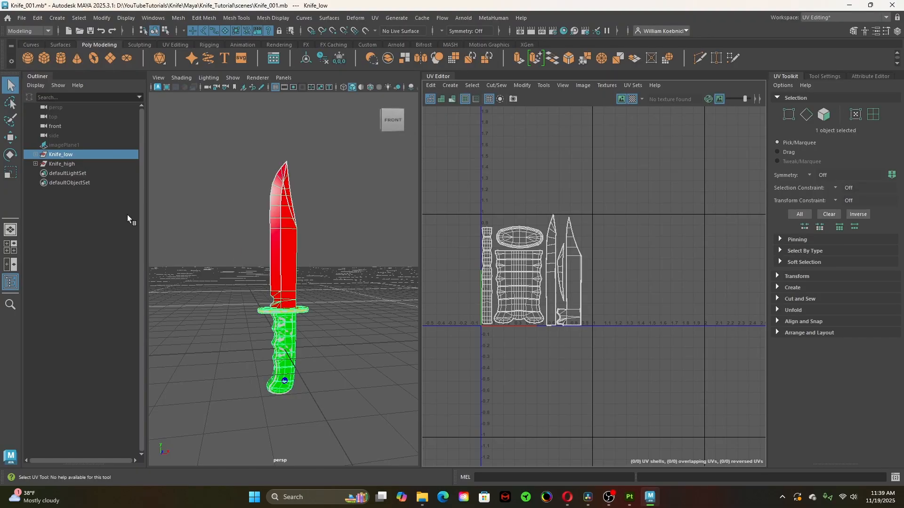
left_click(69, 155)
key("h")
left_click(66, 162)
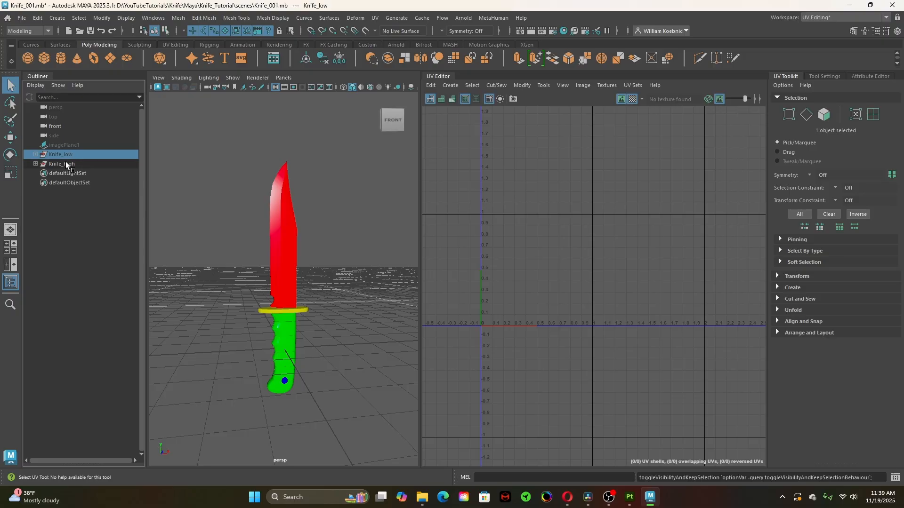
scroll(332, 283, "up", 4)
left_click(351, 296)
scroll(353, 296, "down", 2)
left_click_drag(353, 297, 337, 285, "alt")
left_click(630, 497)
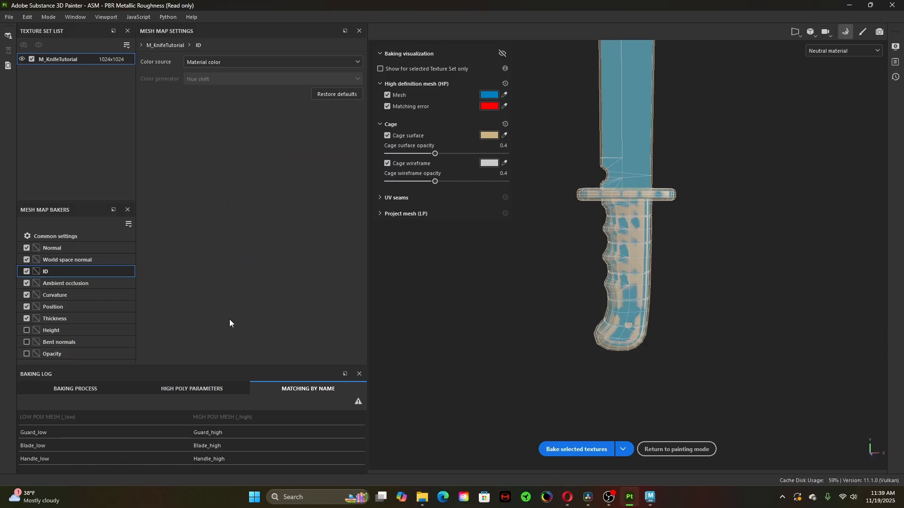
- Review the Ambient occlusion, Curvature, Position and Thickness baker settings, and go over the enabled bakers again
left_click(114, 288)
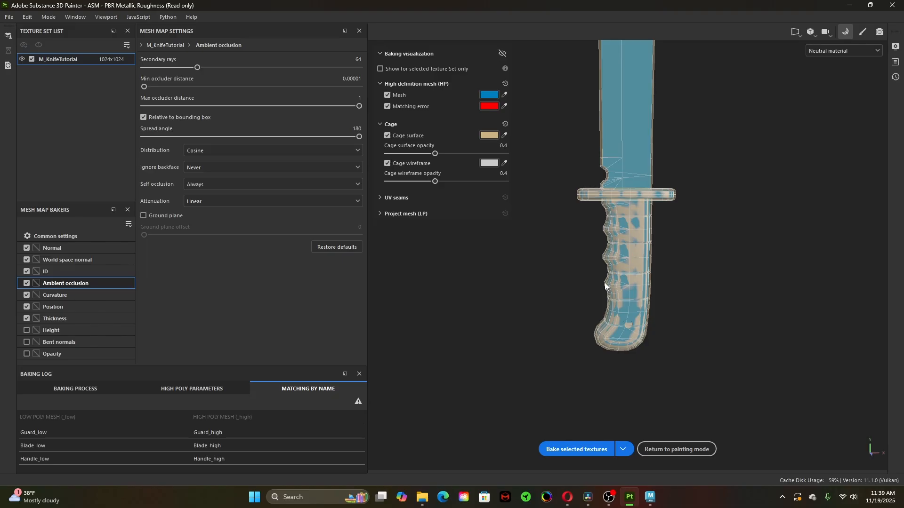
right_click_drag(606, 284, 477, 301, "alt")
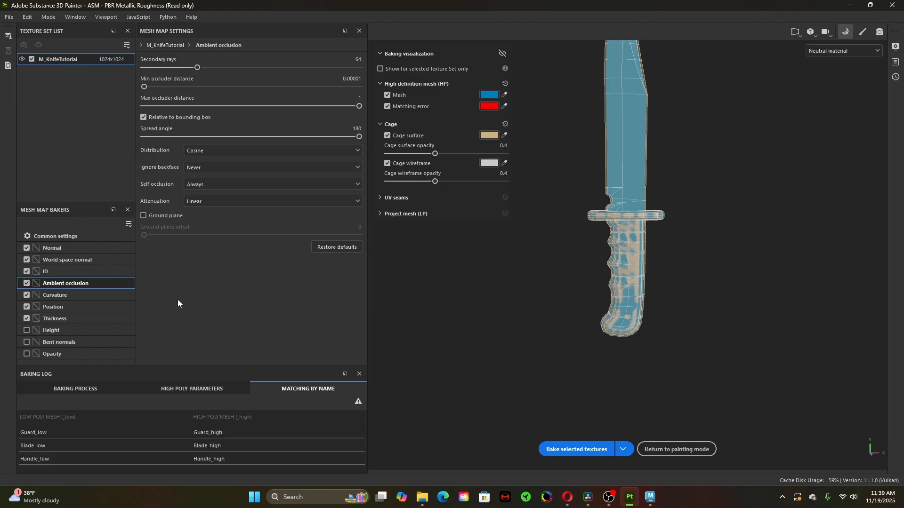
left_click(81, 299)
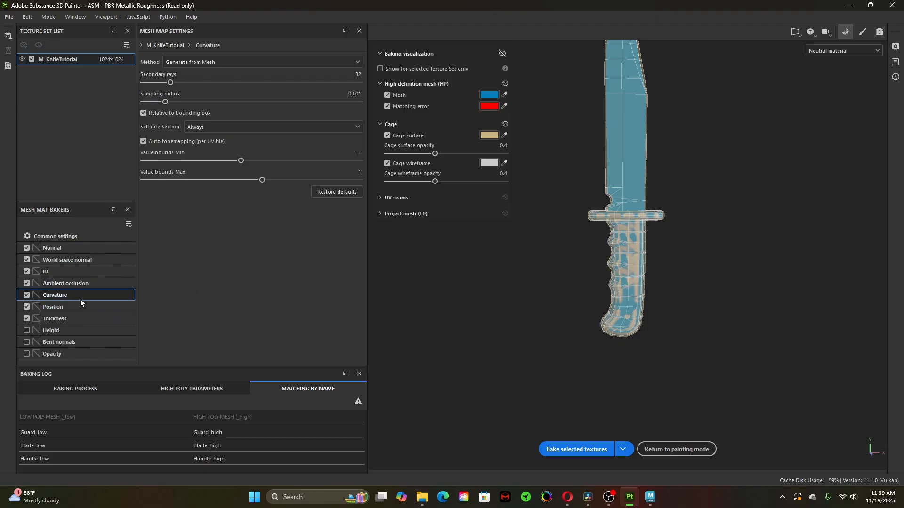
left_click(67, 307)
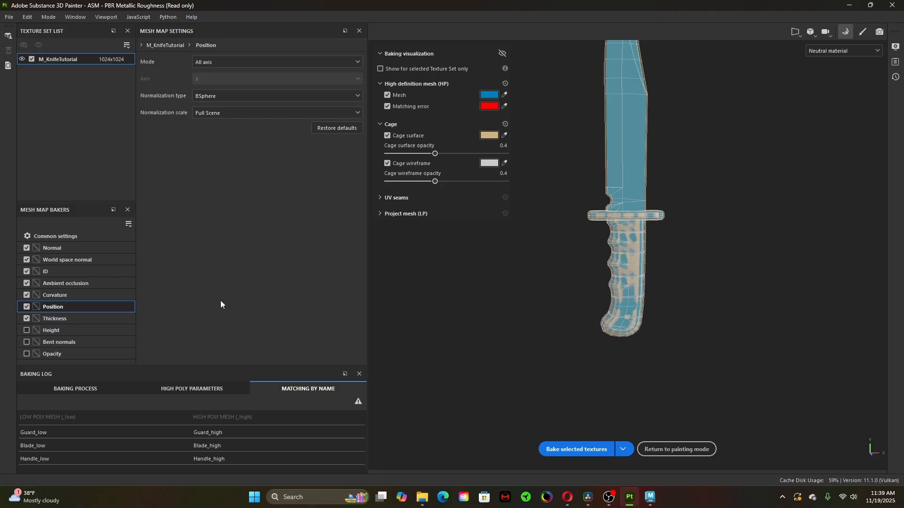
left_click(91, 318)
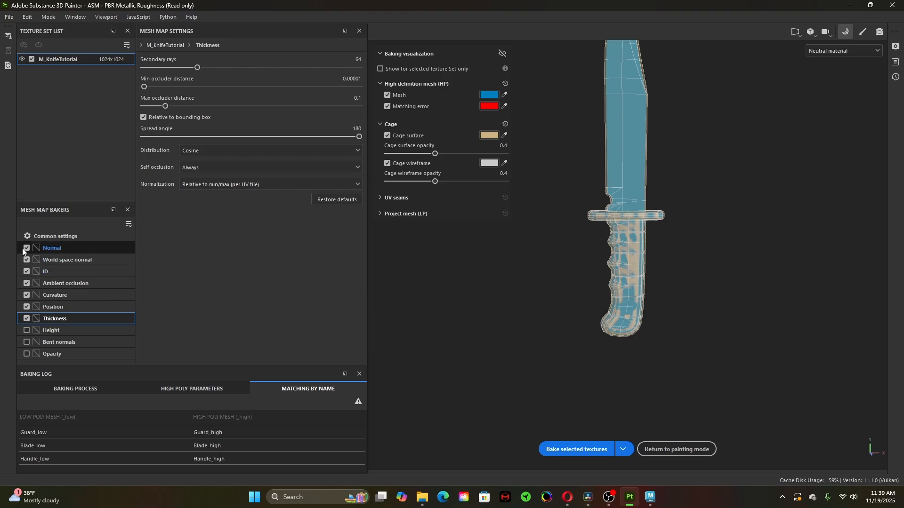
left_click(67, 261)
left_click(68, 272)
left_click(69, 283)
left_click(69, 297)
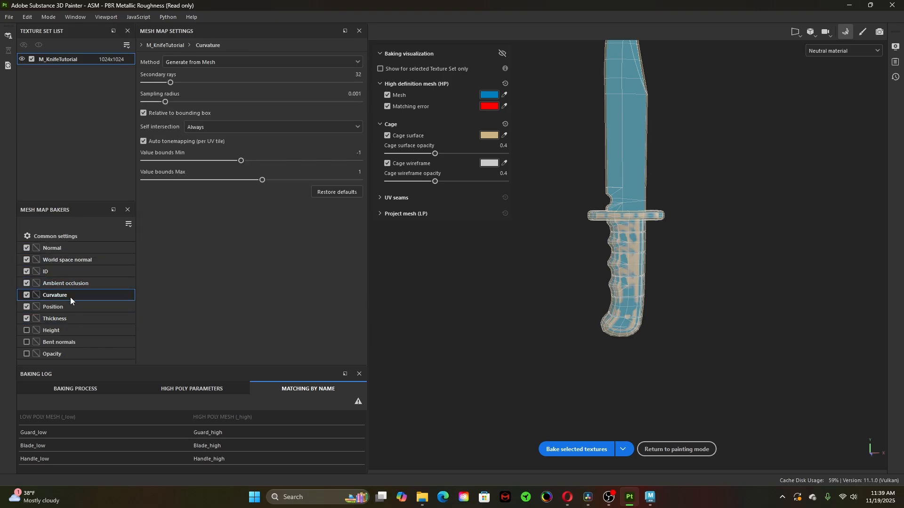
- Look through the settings of the Position, Thickness, Height, Bent normals and Opacity bakers
left_click(71, 307)
left_click(73, 318)
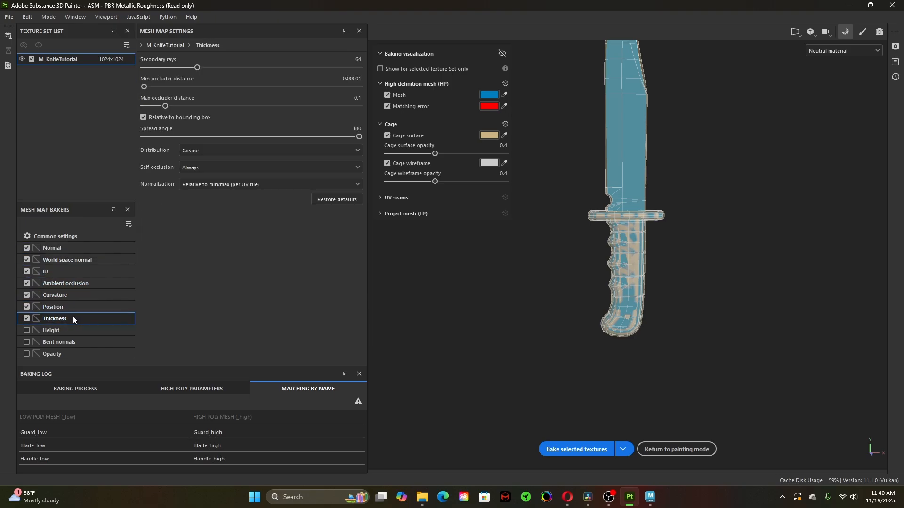
left_click(59, 331)
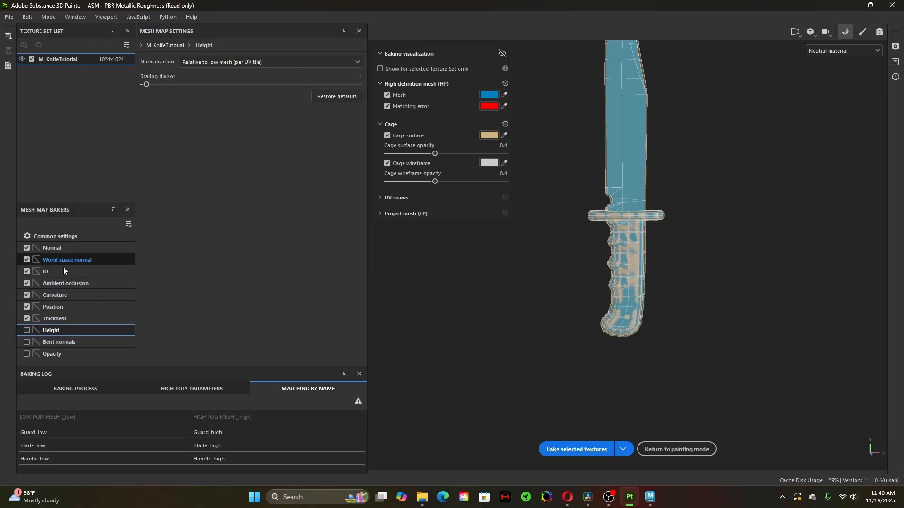
left_click(60, 342)
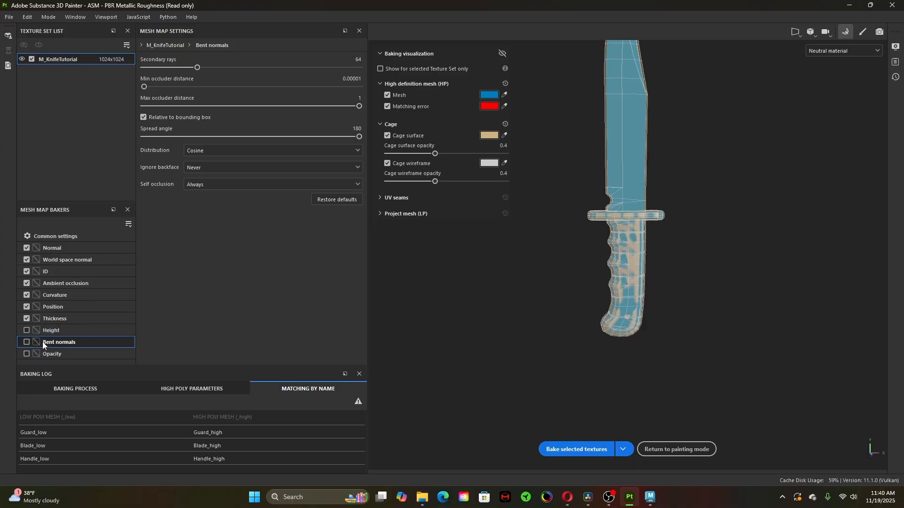
left_click(97, 353)
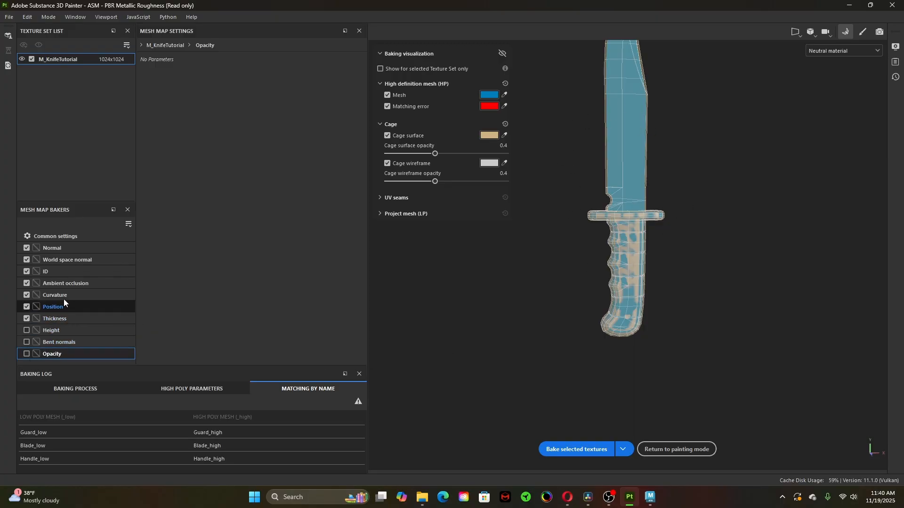
- Go back over the Thickness, Position and Curvature baker settings, examining the knife's thin and thick parts alongside
left_click(58, 318)
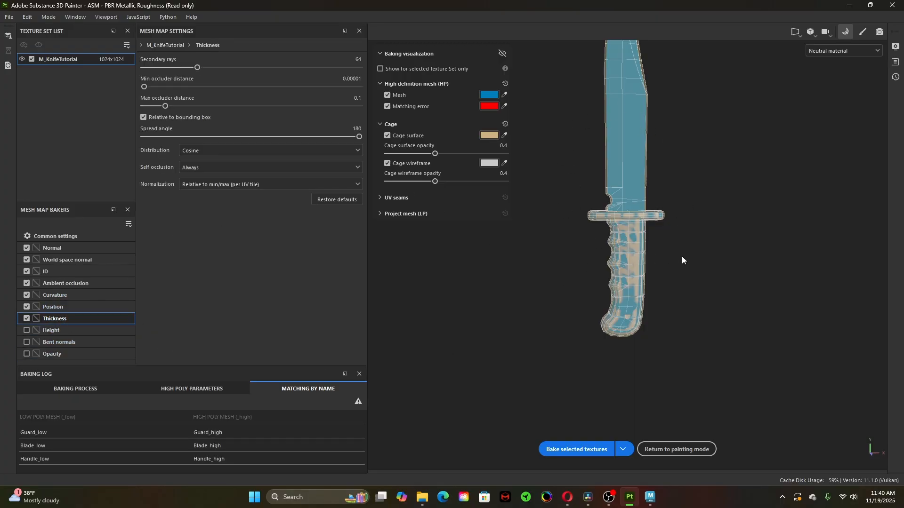
left_click_drag(682, 259, 663, 252, "alt")
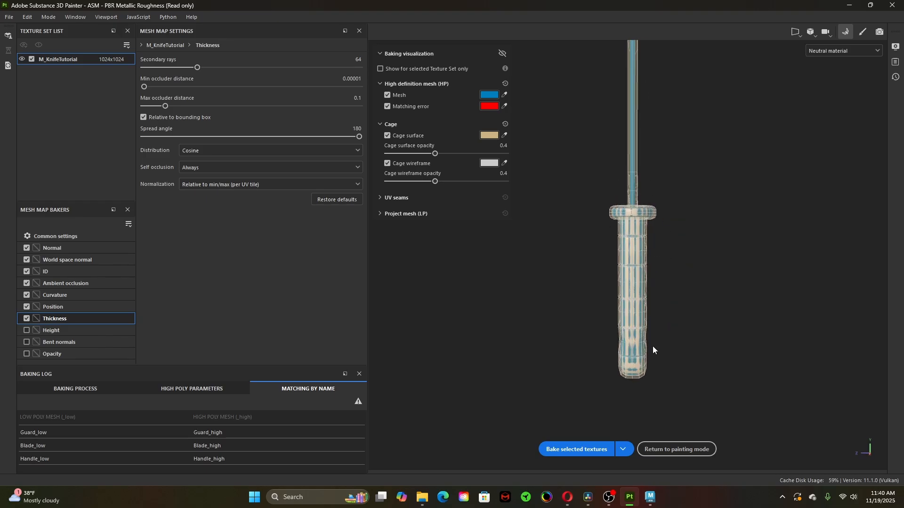
left_click_drag(687, 129, 664, 230, "alt")
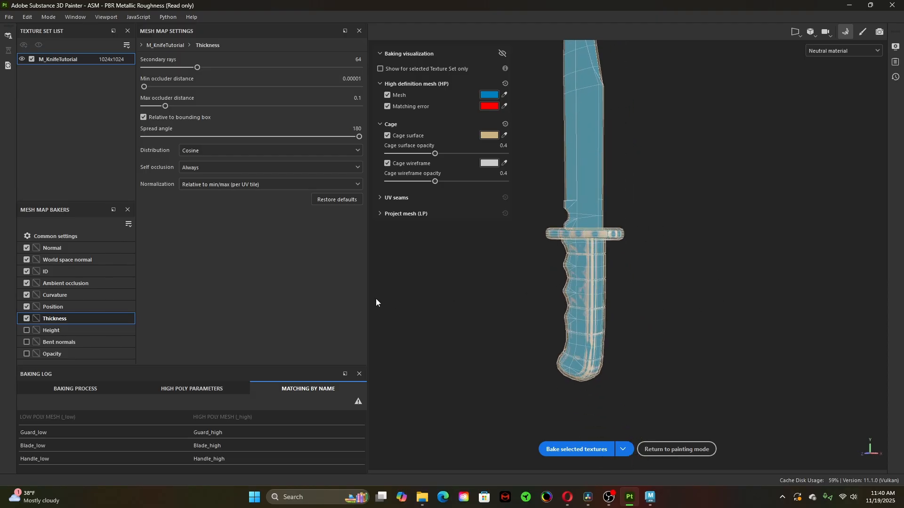
left_click(89, 306)
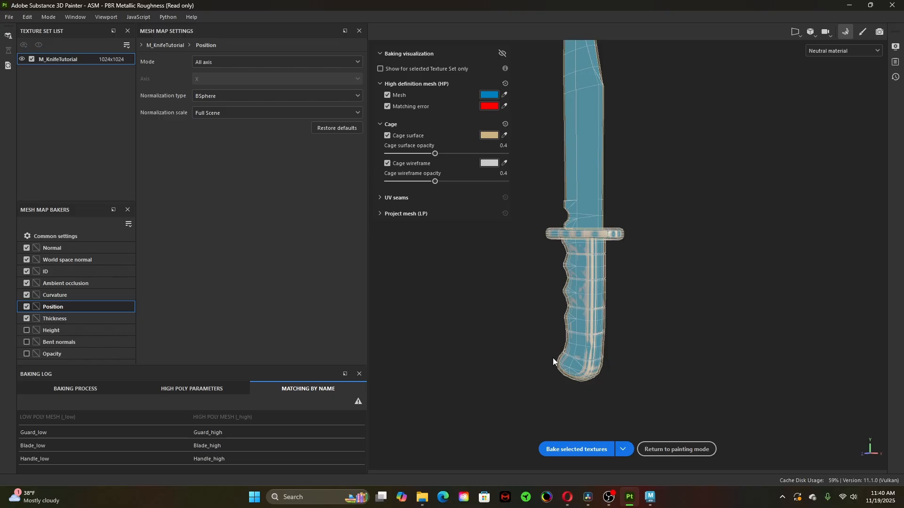
left_click(66, 296)
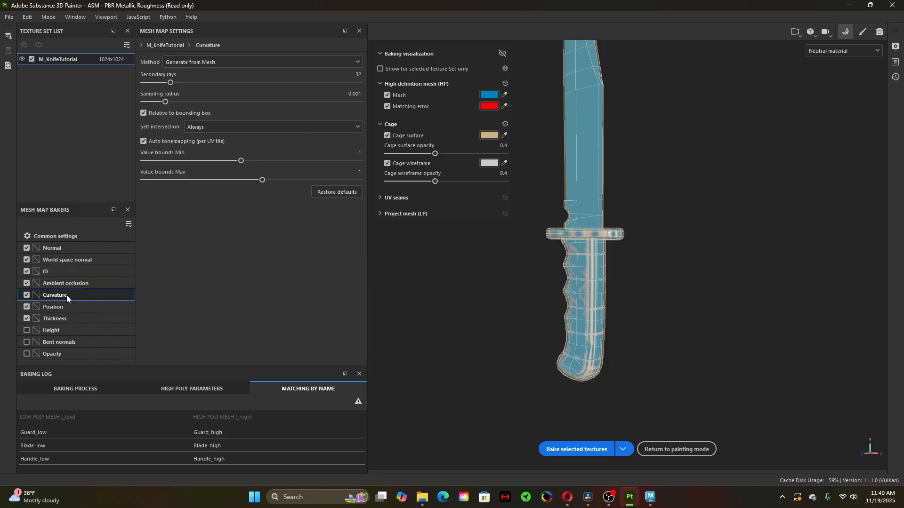
- Examine the grooves and edges of the handle and guard up close, including the full knife silhouette, for the Curvature bake
scroll(584, 296, "up", 5)
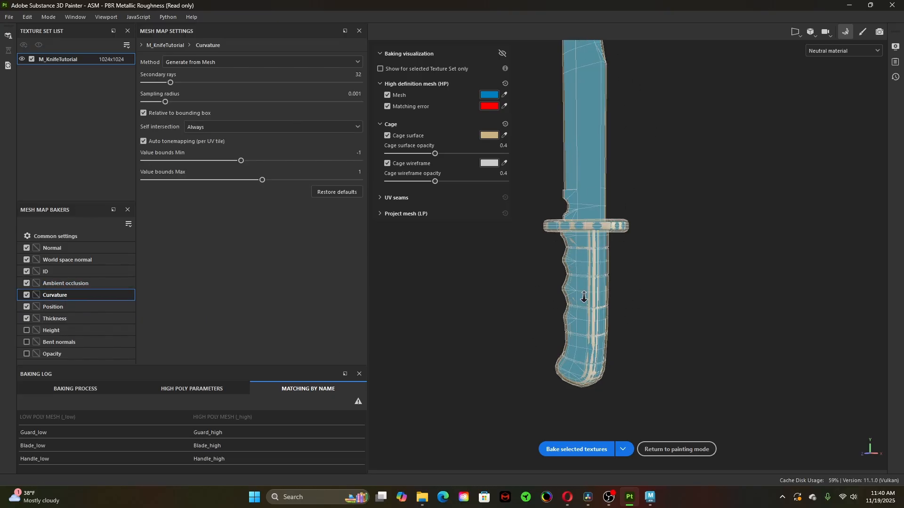
left_click_drag(585, 298, 787, 301, "alt")
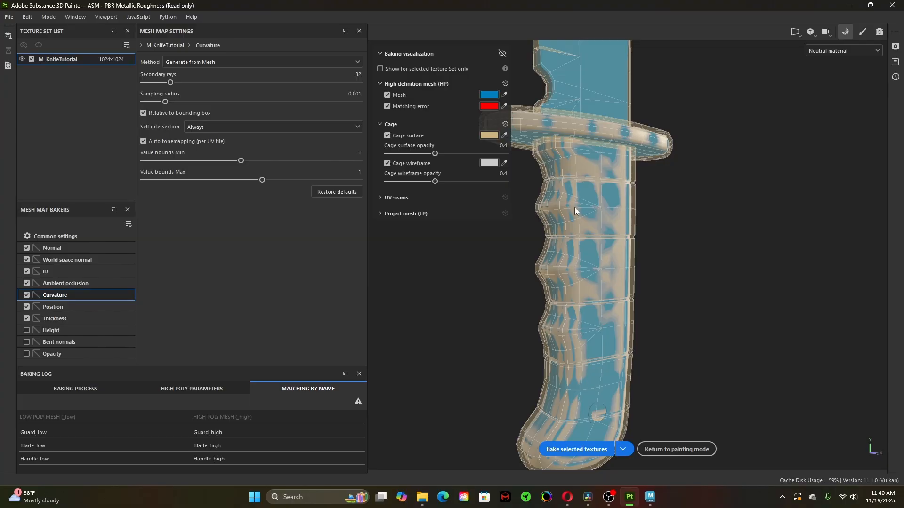
scroll(671, 190, "up", 3)
middle_click_drag(614, 174, 660, 270, "alt")
right_click_drag(772, 265, 626, 307, "alt")
left_click_drag(626, 307, 727, 244, "alt")
right_click_drag(727, 245, 655, 305, "alt")
middle_click_drag(656, 305, 653, 326, "alt")
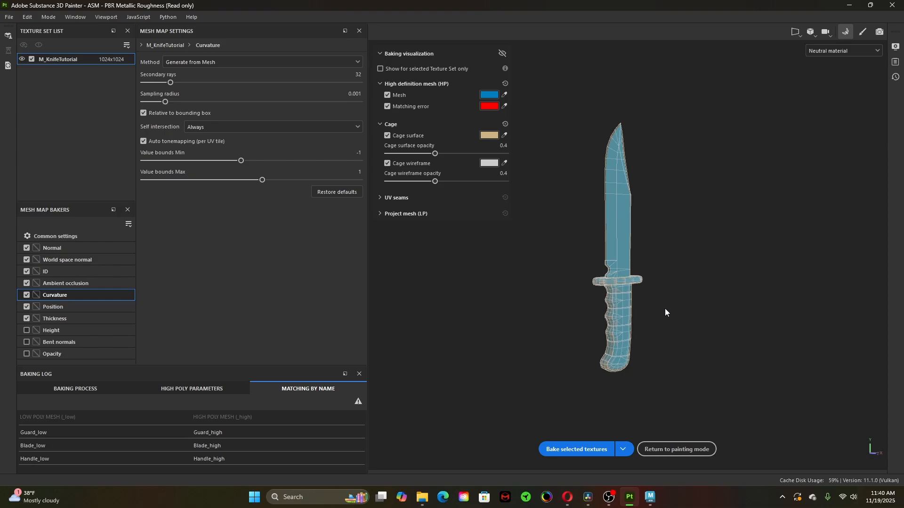
- Review the Ambient occlusion baker settings and examine where the blade and handle meet the guard
left_click(66, 283)
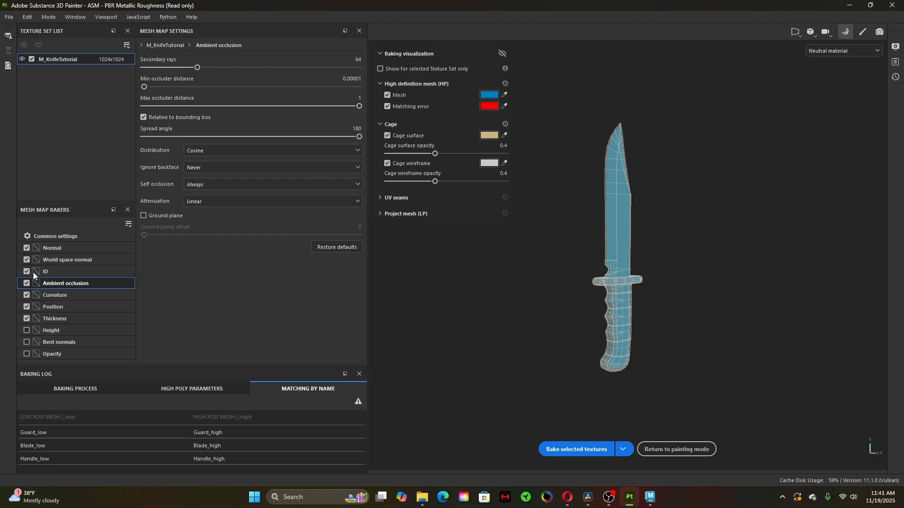
scroll(513, 296, "up", 8)
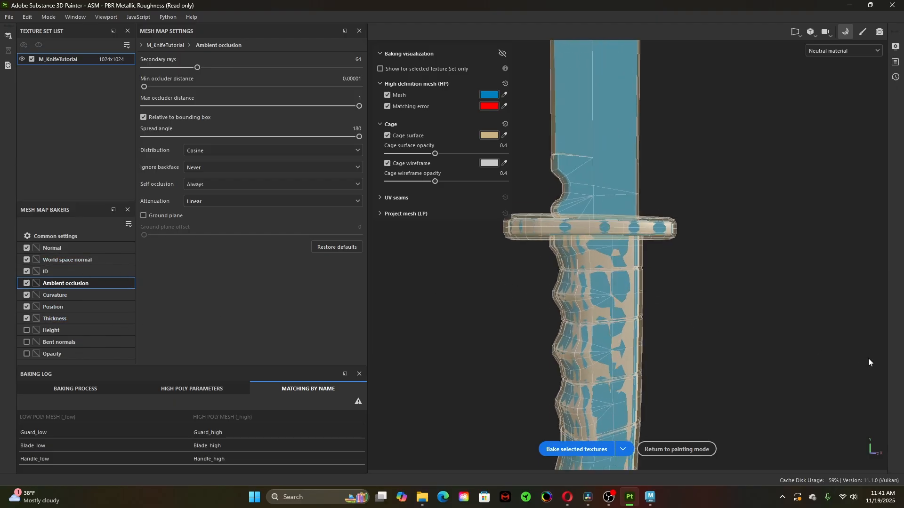
left_click_drag(524, 300, 583, 295, "alt")
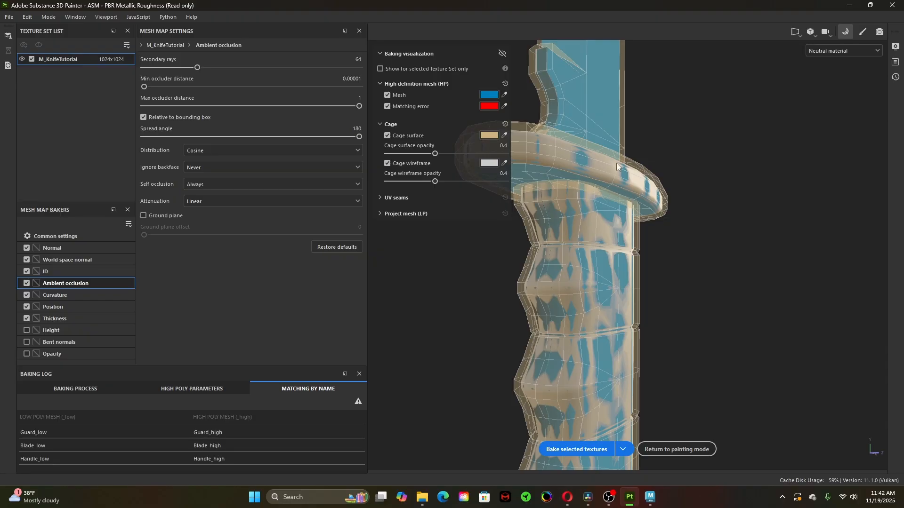
left_click_drag(586, 195, 644, 258, "alt")
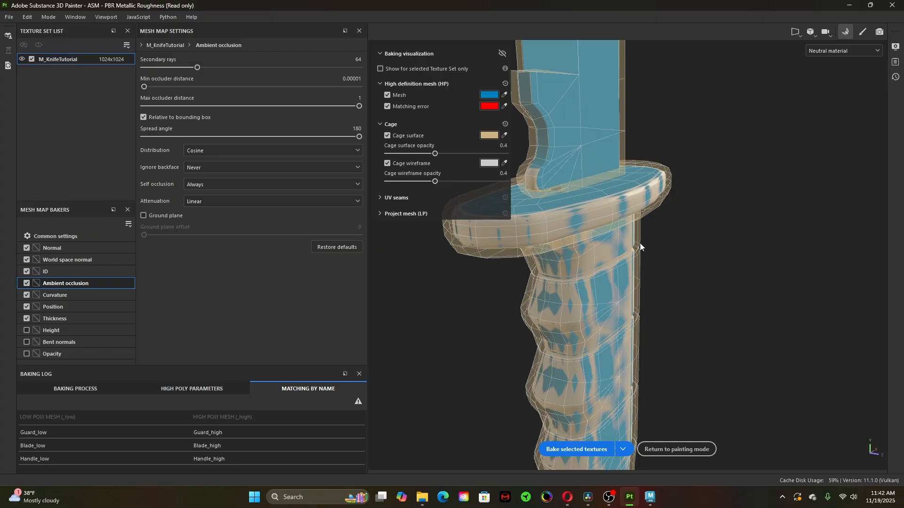
scroll(640, 242, "up", 2)
left_click_drag(642, 245, 738, 305, "alt")
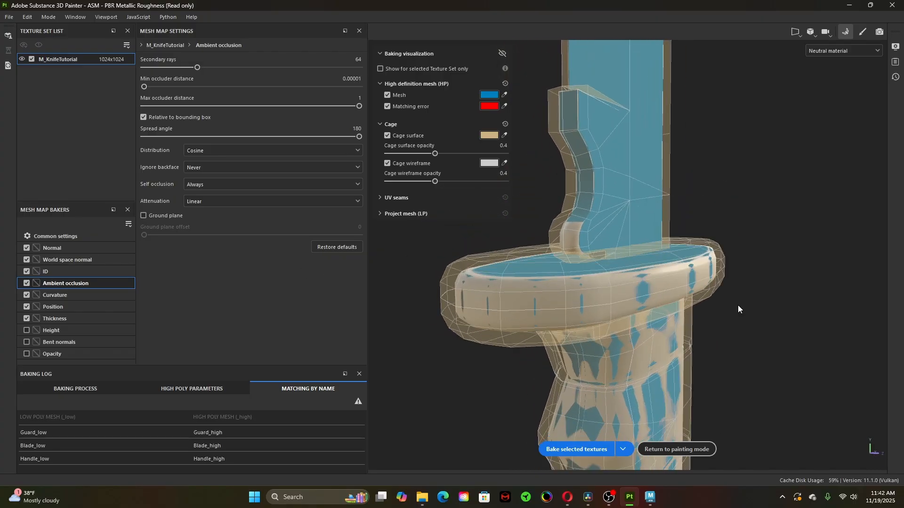
scroll(738, 310, "down", 10)
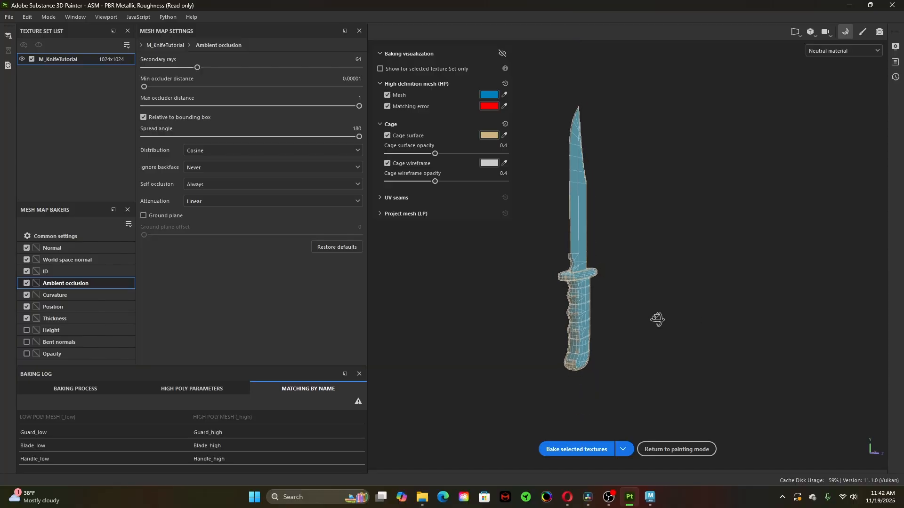
- Bake the selected mesh maps for M_KnifeTutorial and switch to painting mode
left_click_drag(657, 320, 472, 314, "alt")
scroll(592, 400, "up", 4)
left_click(572, 450)
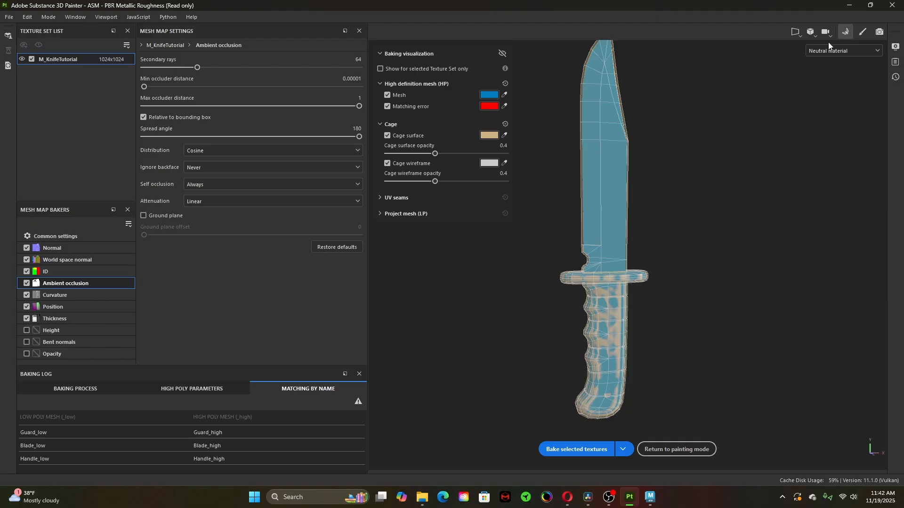
left_click(862, 32)
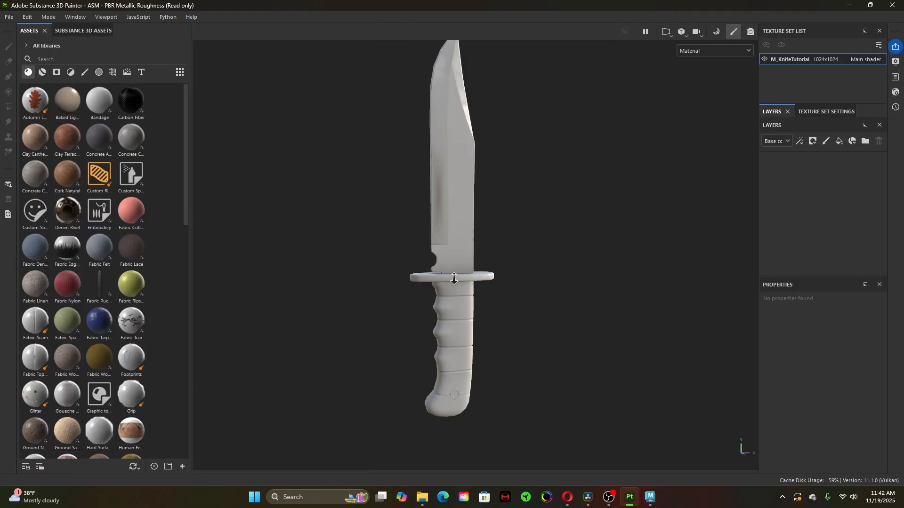
- Inspect the baked knife from all sides under changing light, checking the handle grooves, guard and blade
scroll(454, 278, "up", 2)
left_click_drag(552, 286, 578, 287, "alt")
mouse_move(578, 288)
right_mouse_down("shift")
mouse_move(557, 291)
mouse_move(587, 298)
right_mouse_up("shift")
left_click_drag(587, 298, 506, 298, "alt")
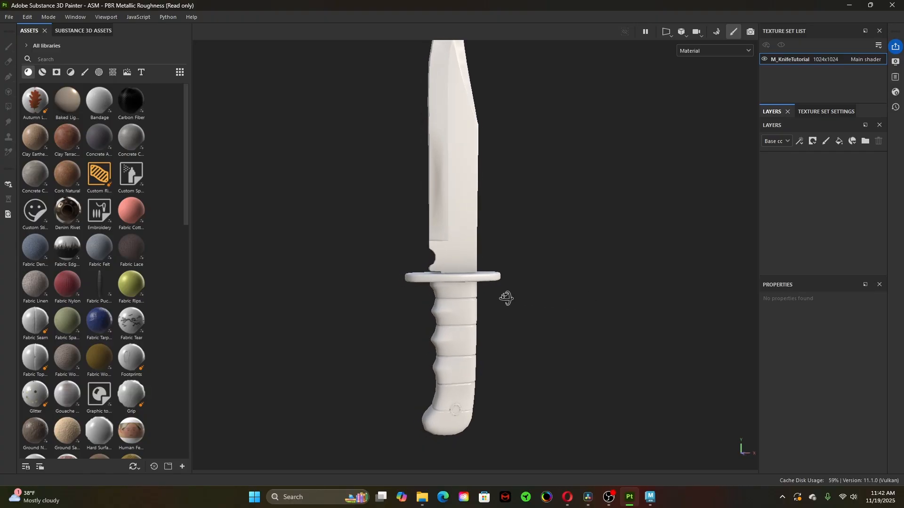
right_click_drag(506, 298, 702, 395, "alt")
middle_click_drag(527, 323, 519, 190, "alt")
right_click_drag(522, 198, 669, 335, "alt")
left_click_drag(565, 313, 538, 316, "alt")
right_click_drag(525, 273, 391, 264, "alt")
right_click_drag(533, 258, 364, 262, "alt")
middle_click_drag(488, 228, 485, 318, "alt")
left_click_drag(485, 318, 668, 317, "alt")
right_click_drag(668, 317, 593, 349, "shift")
mouse_move(547, 370)
left_mouse_down("alt")
mouse_move(498, 318)
mouse_move(468, 302)
mouse_move(475, 373)
mouse_move(486, 391)
mouse_move(541, 377)
mouse_move(608, 379)
mouse_move(372, 367)
left_mouse_up("alt")
right_click_drag(509, 381, 432, 359, "shift")
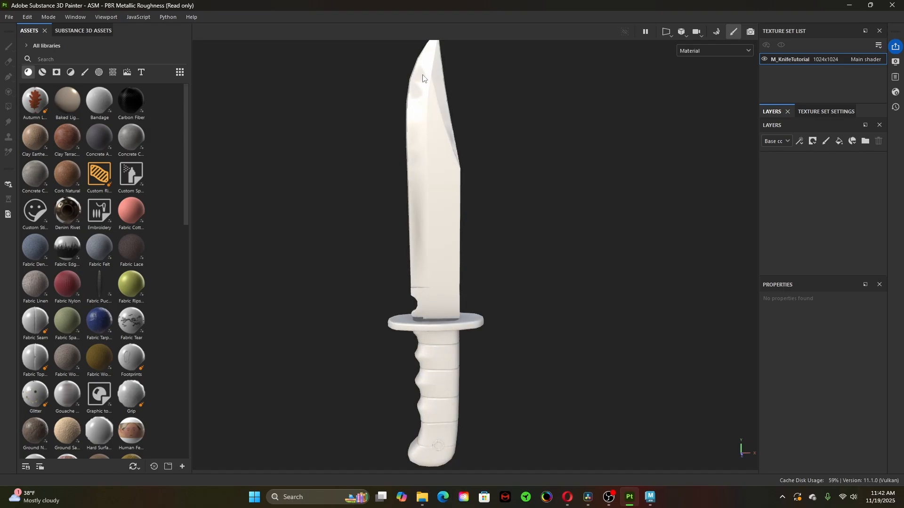
- Inspect the baked blade tip, the notch at the blade's base and the guard surface up close
middle_click_drag(413, 156, 417, 240, "alt")
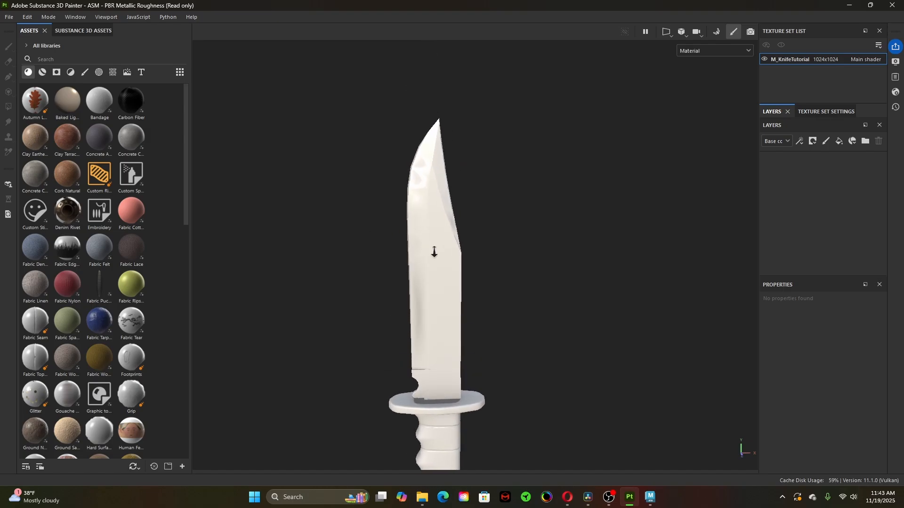
right_click_drag(434, 252, 490, 210, "alt")
mouse_move(491, 210)
left_mouse_down("alt")
mouse_move(462, 256)
mouse_move(470, 224)
mouse_move(474, 305)
mouse_move(490, 319)
mouse_move(471, 262)
mouse_move(448, 292)
mouse_move(457, 245)
left_mouse_up("alt")
middle_click_drag(454, 377, 461, 203, "alt")
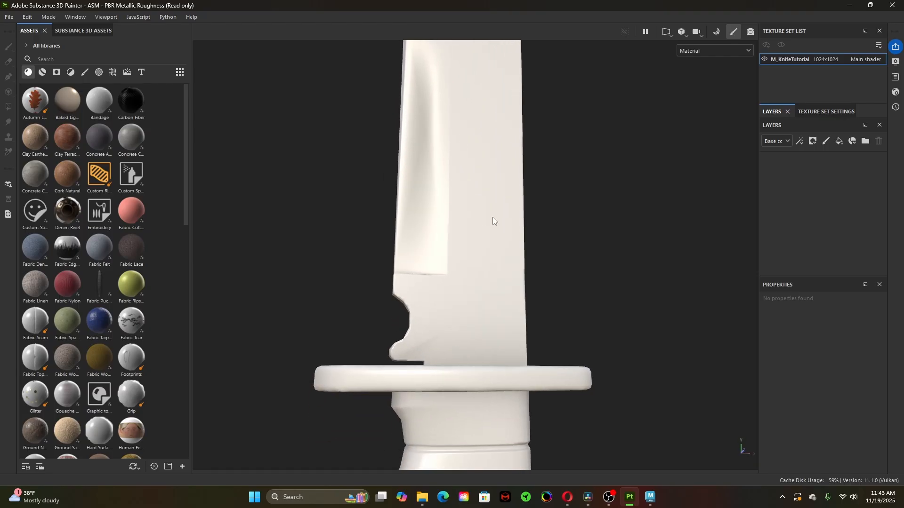
right_click_drag(624, 233, 432, 237, "alt")
left_click_drag(450, 249, 446, 347, "alt")
middle_click_drag(446, 348, 363, 272, "alt")
right_click_drag(363, 272, 442, 309, "alt")
mouse_move(443, 309)
left_mouse_down("alt")
mouse_move(579, 363)
mouse_move(585, 343)
mouse_move(557, 360)
mouse_move(620, 352)
mouse_move(565, 363)
left_mouse_up("alt")
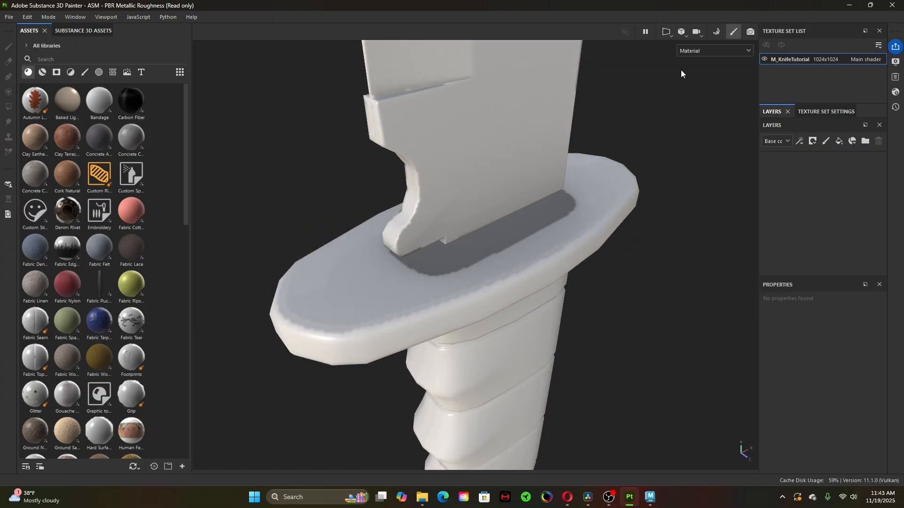
- Display the baked Normal mesh map in the viewport and examine it across the blade, guard and handle
left_click(705, 51)
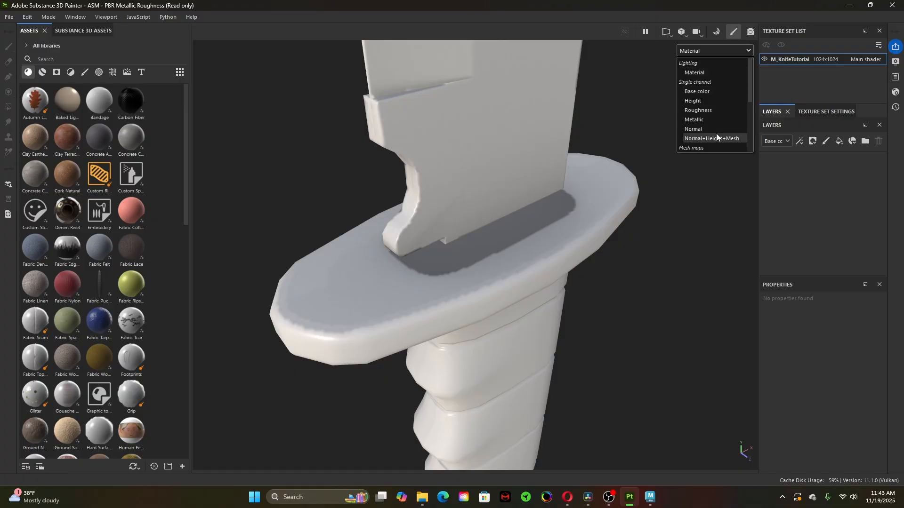
scroll(716, 133, "down", 2)
scroll(717, 133, "up", 3)
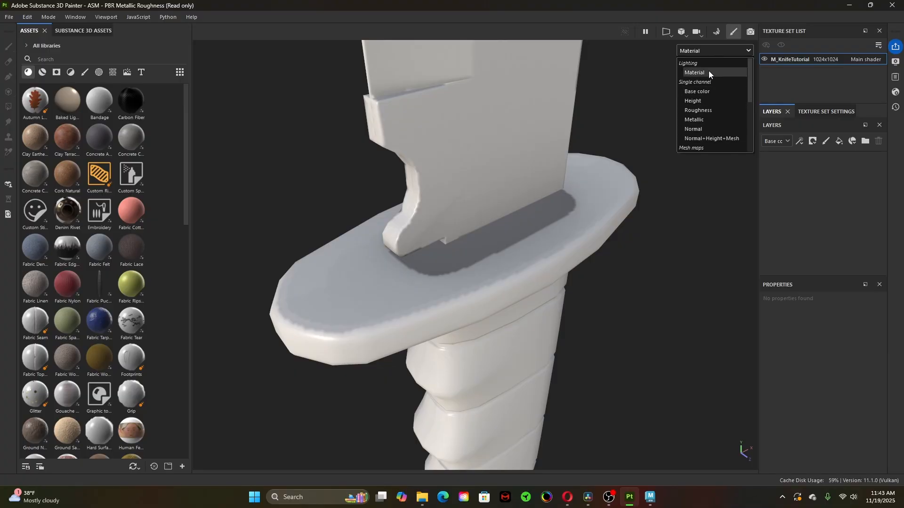
scroll(705, 121, "down", 2)
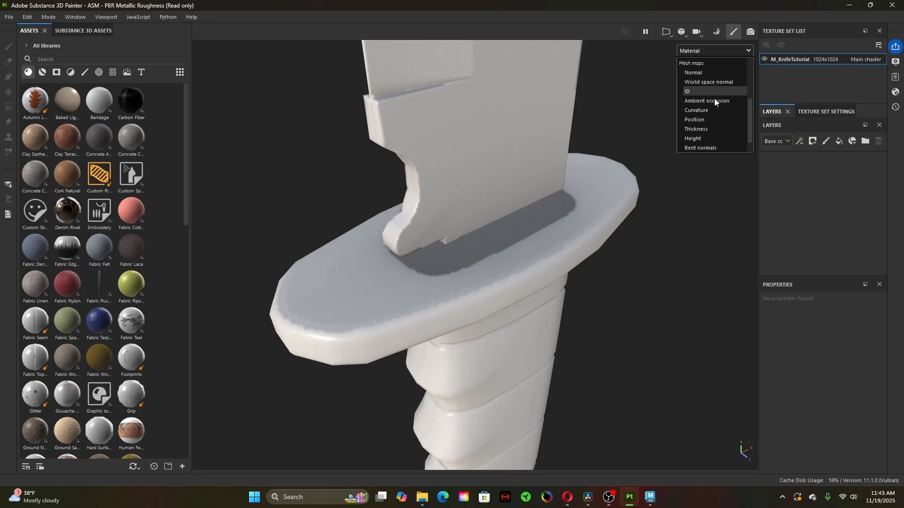
left_click(694, 73)
right_click_drag(440, 315, 410, 332, "alt")
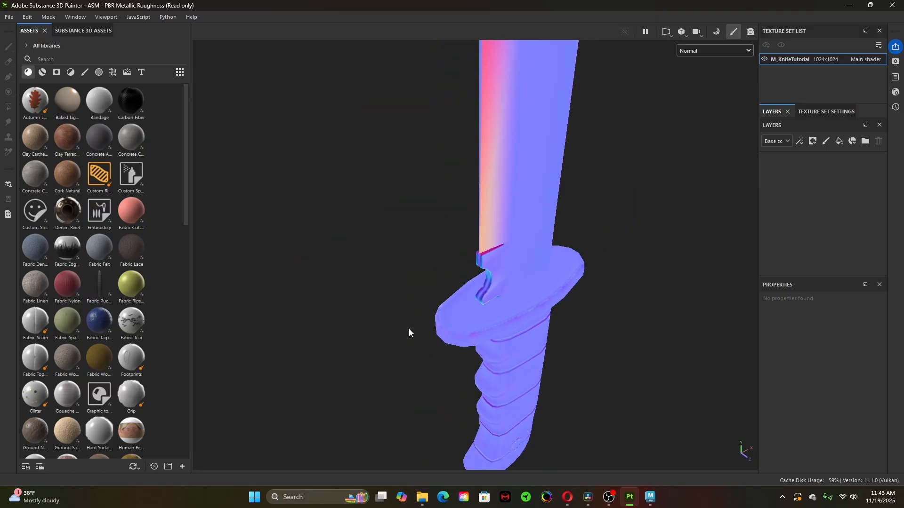
left_click_drag(409, 332, 614, 200, "alt")
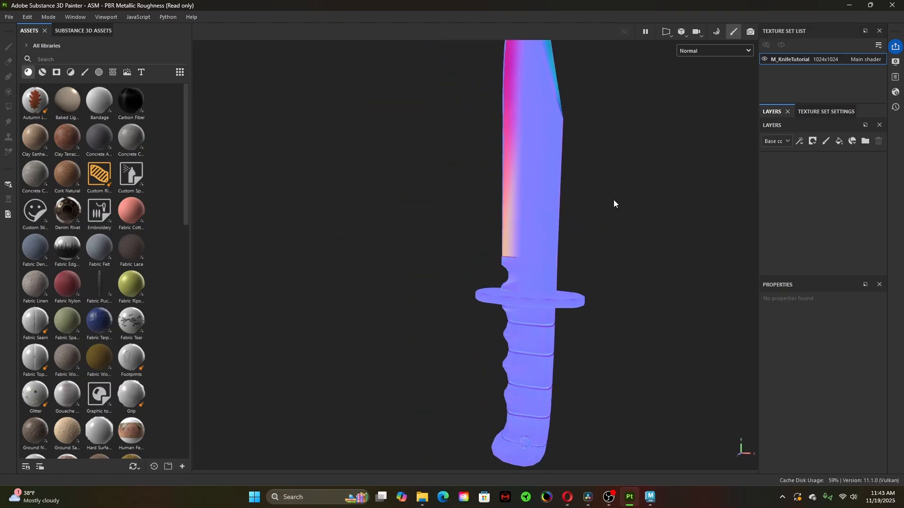
- Display the World space normal mesh map and examine it on the blade and guard
left_click(704, 53)
left_click(708, 81)
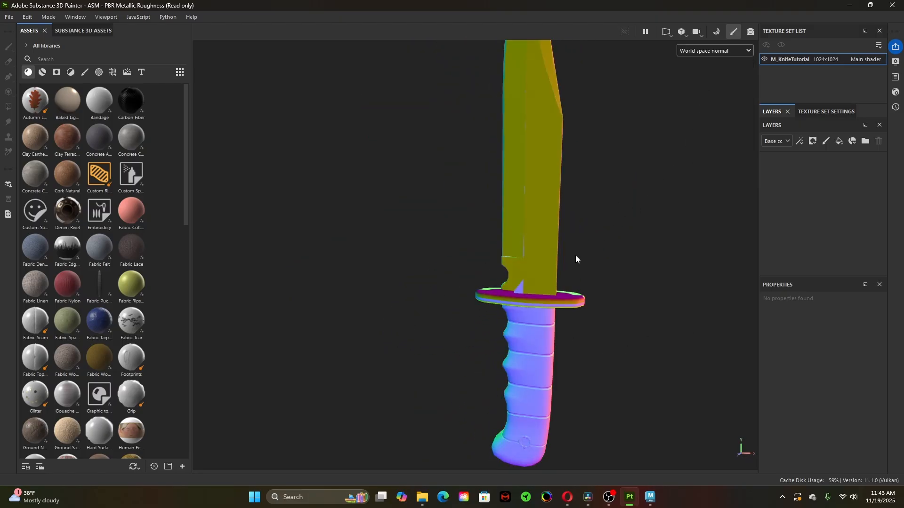
left_click_drag(575, 256, 659, 373, "alt")
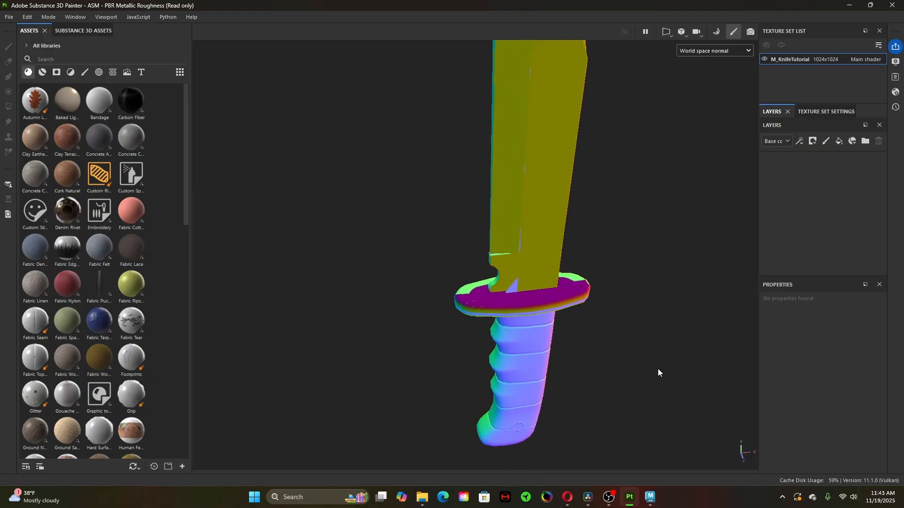
- Display the ID mesh map on the knife and switch to Maya to compare it with the material colors on Knife_high
left_click(703, 51)
left_click(710, 93)
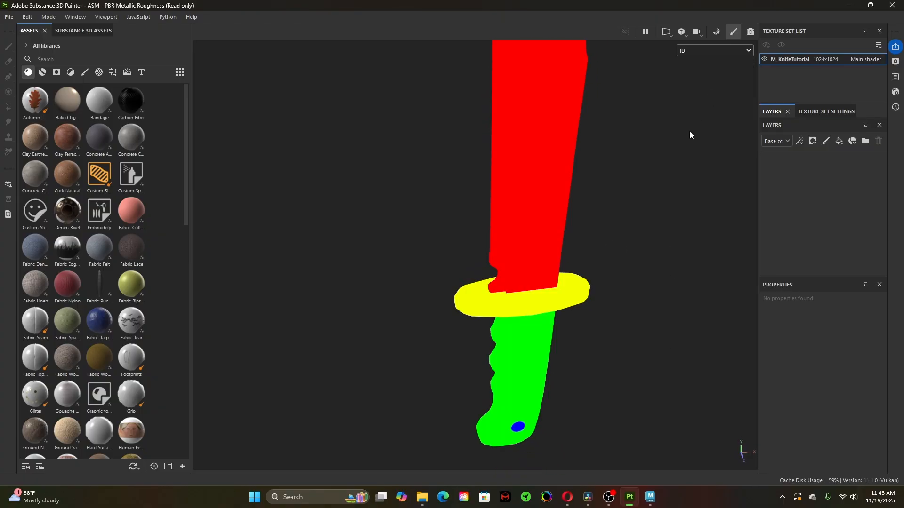
left_click_drag(449, 340, 541, 399, "alt")
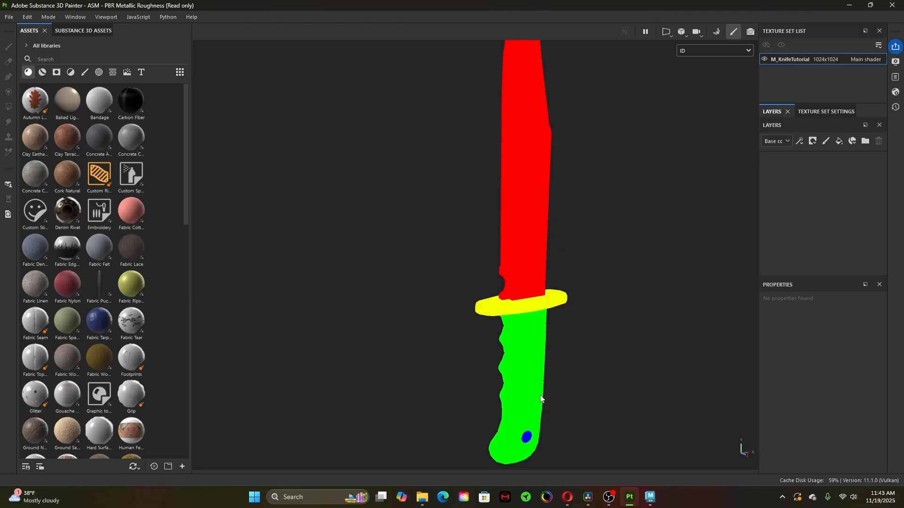
left_click(651, 498)
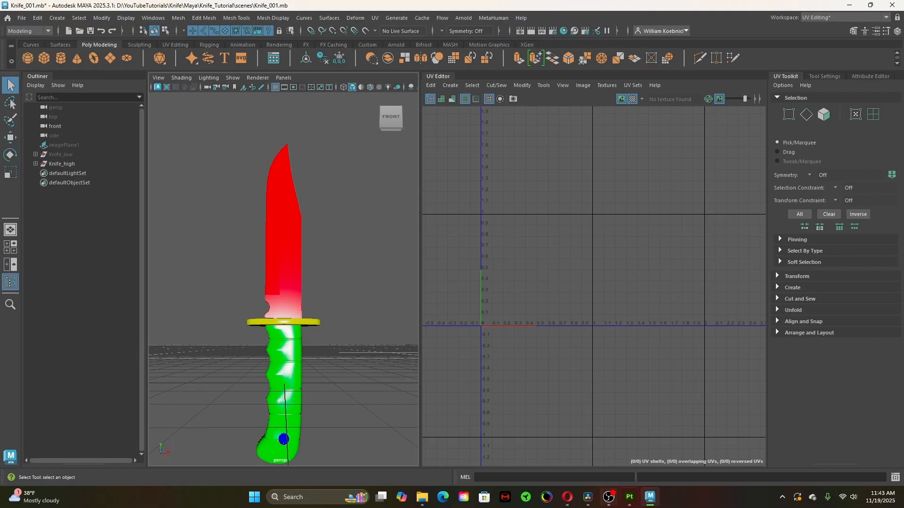
- Switch back to Substance 3D Painter, display the Ambient occlusion mesh map and examine it around the guard and handle
left_click(629, 497)
left_click(720, 51)
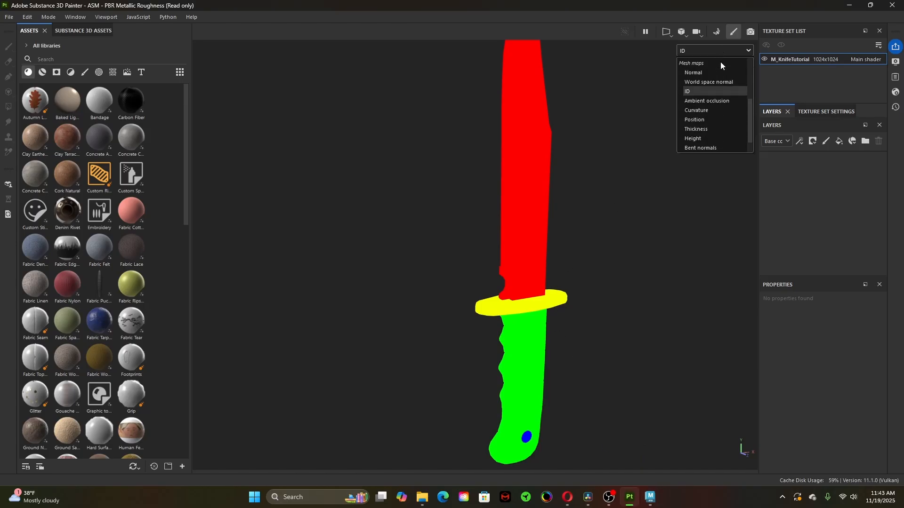
left_click(713, 97)
right_click_drag(546, 329, 682, 378, "alt")
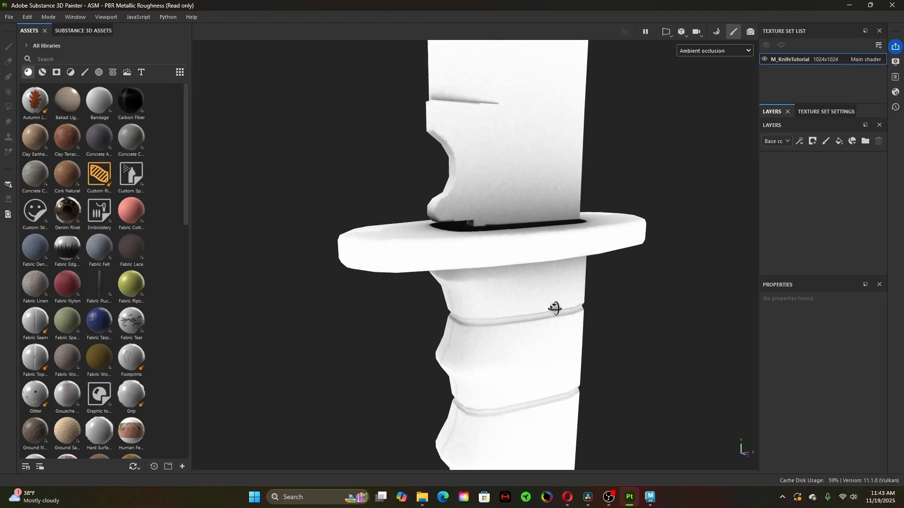
left_click_drag(555, 309, 603, 372, "alt")
left_click_drag(559, 324, 495, 224, "alt")
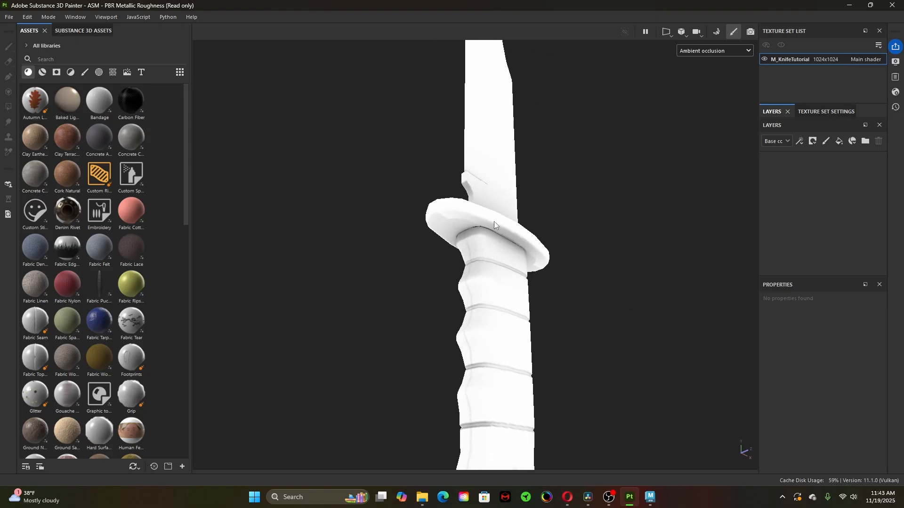
- Display the Curvature mesh map to examine it along the whole knife, and follow it with the Position map
left_click(701, 50)
left_click(706, 110)
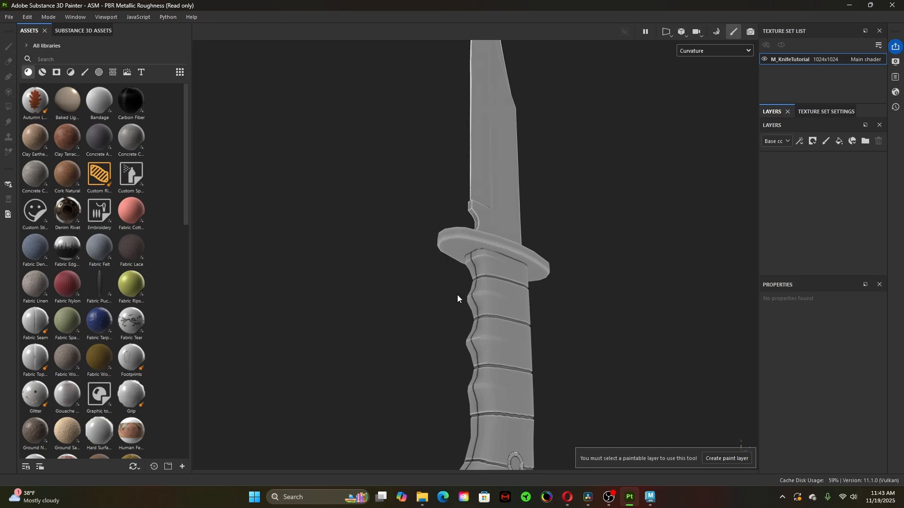
right_click_drag(584, 296, 549, 303, "alt")
left_click_drag(549, 303, 540, 374, "alt")
left_click(702, 50)
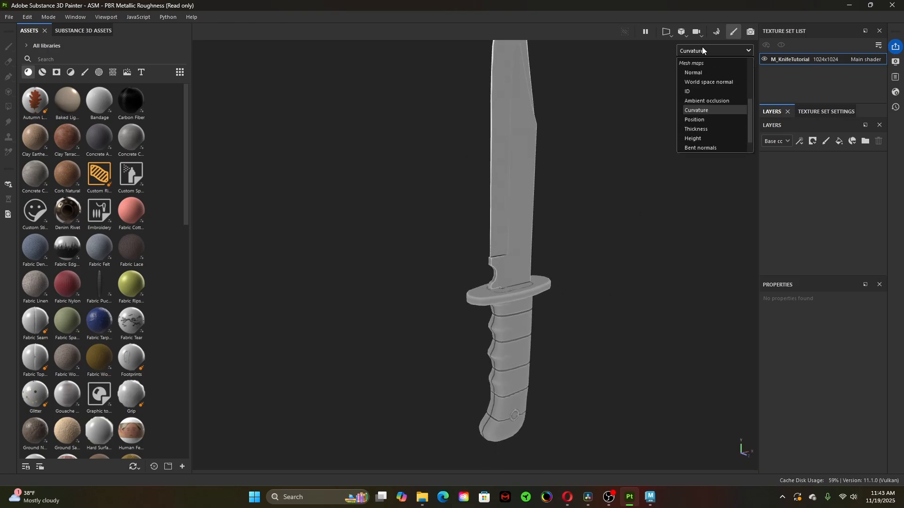
left_click(719, 120)
- Display the Thickness mesh map and examine it on the blade, guard and handle
left_click(702, 51)
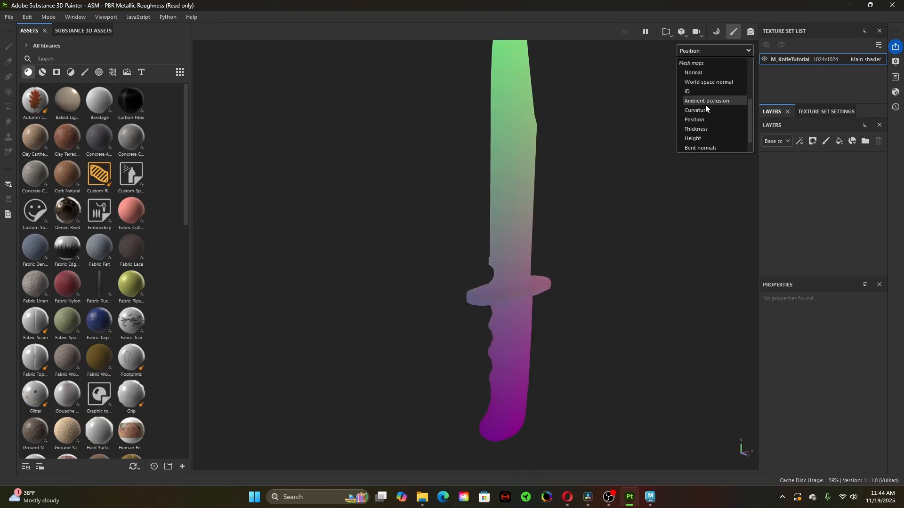
left_click(708, 128)
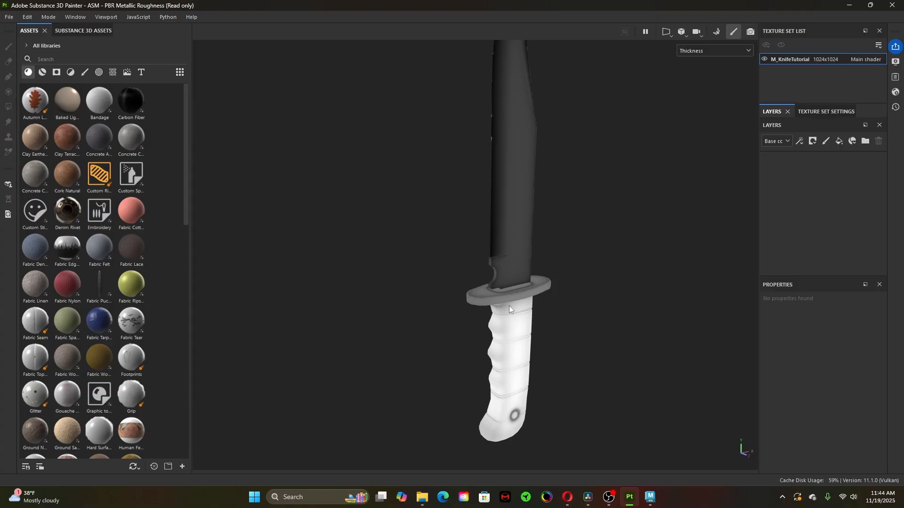
left_click_drag(509, 306, 444, 326, "alt")
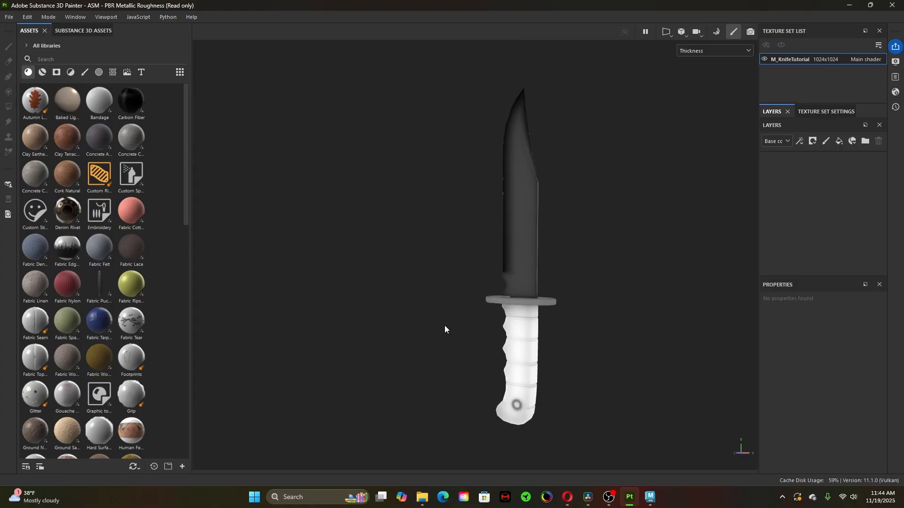
middle_click_drag(567, 356, 517, 296, "alt")
right_click_drag(445, 323, 589, 361, "alt")
left_click_drag(571, 355, 434, 310, "alt")
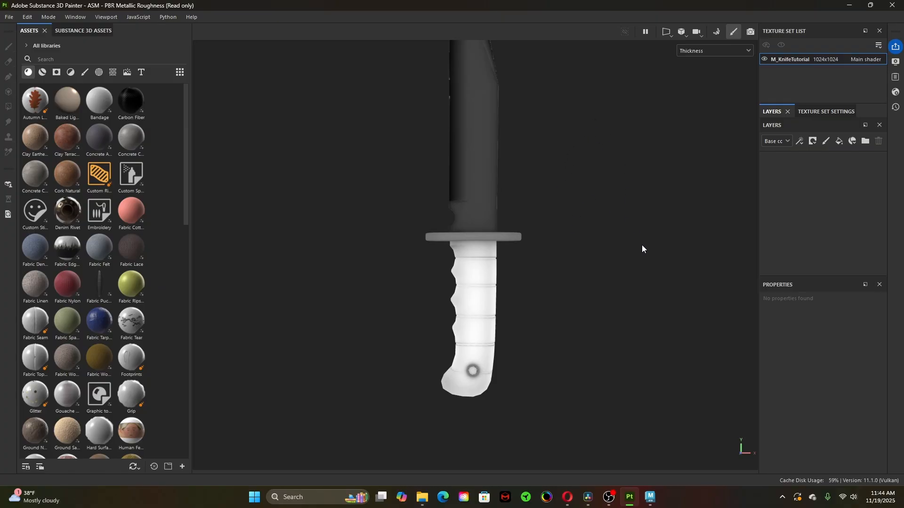
- Display the Height mesh map and look at the knife from a slightly different angle
left_click(705, 49)
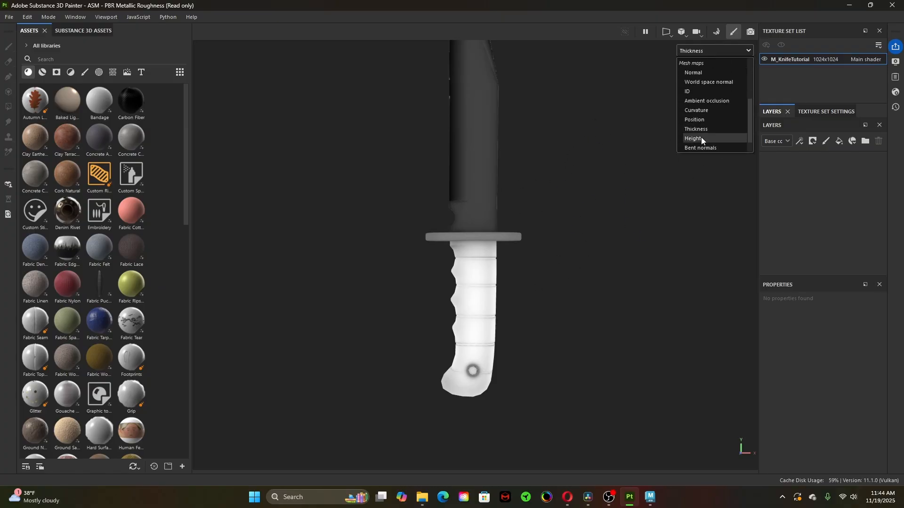
left_click(705, 138)
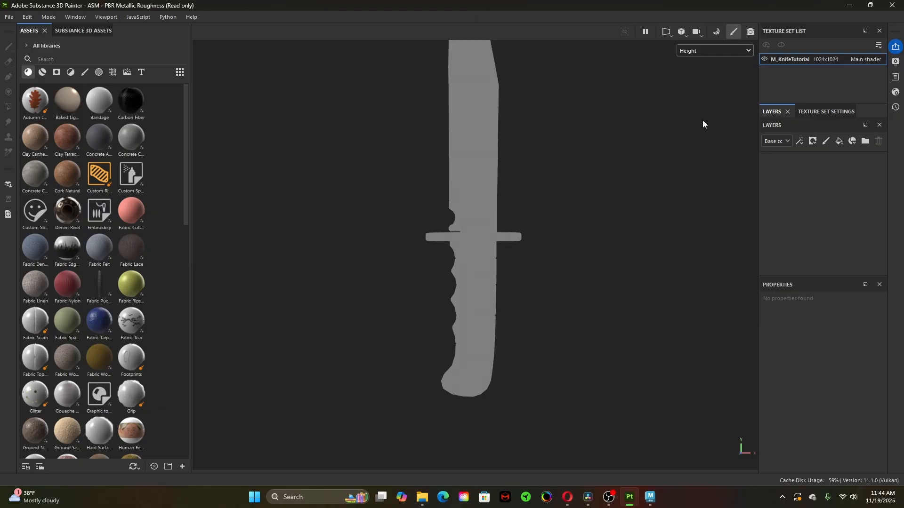
left_click_drag(560, 213, 624, 216, "alt")
- Return the viewport to the Material display and view the full knife from the front
left_click(697, 51)
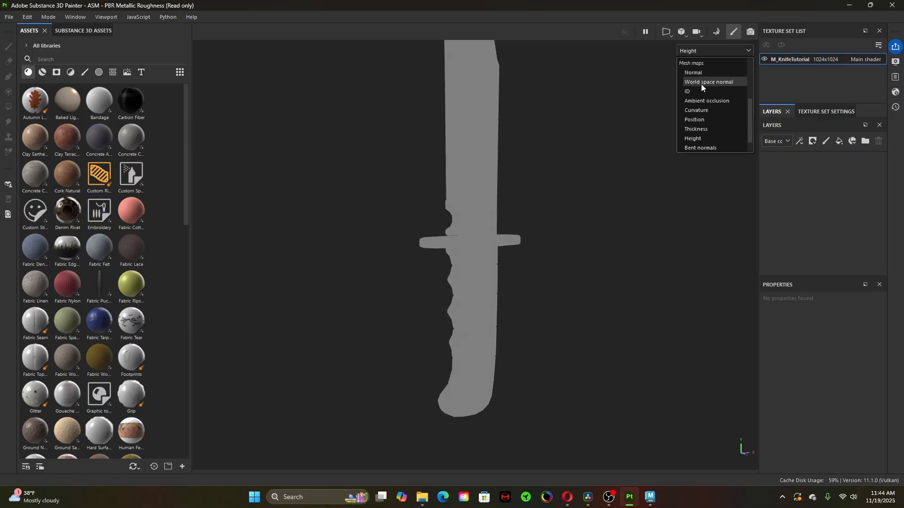
scroll(704, 113, "up", 2)
scroll(705, 123, "up", 2)
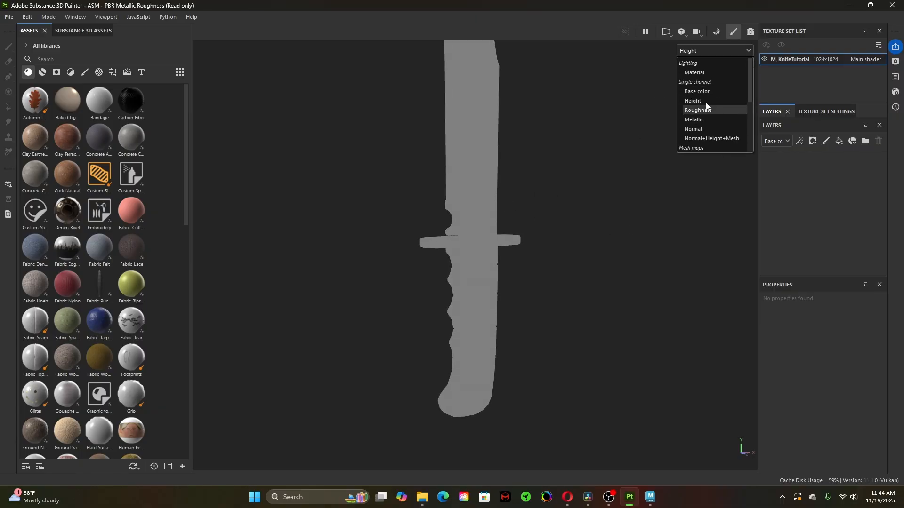
left_click(706, 70)
right_click_drag(578, 276, 631, 296, "alt")
left_click_drag(632, 297, 508, 294, "alt")
middle_click_drag(564, 220, 487, 287, "alt")
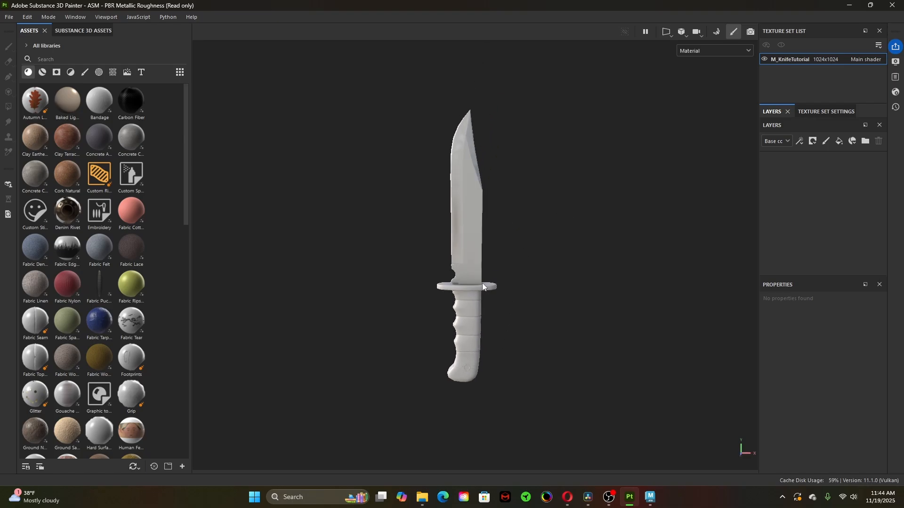
- Inspect the baked handle grooves and the circular pin near the handle's end up close
right_click_drag(585, 332, 561, 325, "alt")
left_click_drag(560, 325, 542, 308, "alt")
middle_click_drag(492, 321, 507, 207, "alt")
right_click_drag(540, 277, 580, 346, "alt")
left_click_drag(582, 346, 569, 279, "alt")
middle_click_drag(471, 367, 474, 284, "alt")
left_click_drag(518, 292, 564, 343, "alt")
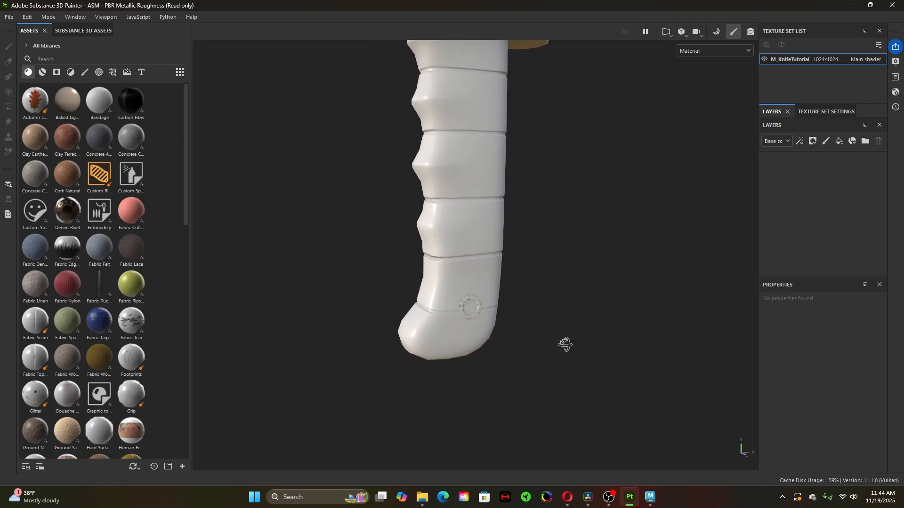
middle_click_drag(496, 305, 497, 308, "alt")
right_click_drag(497, 309, 503, 280, "alt")
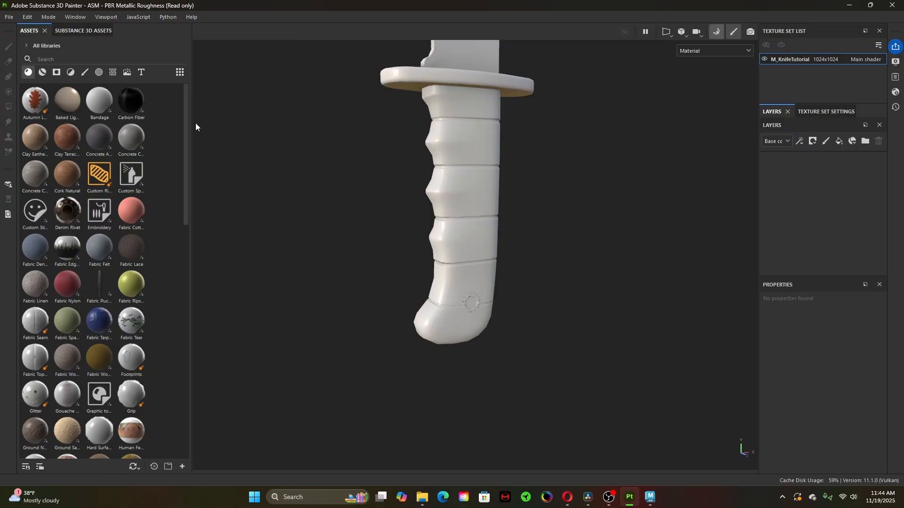
- Switch to baking mode and set the output size in the common settings to 2048
left_click(716, 32)
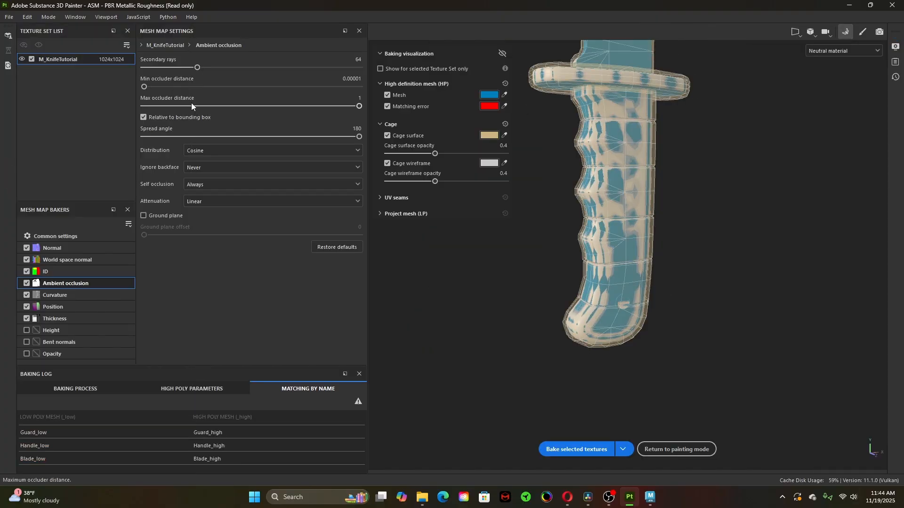
left_click(53, 235)
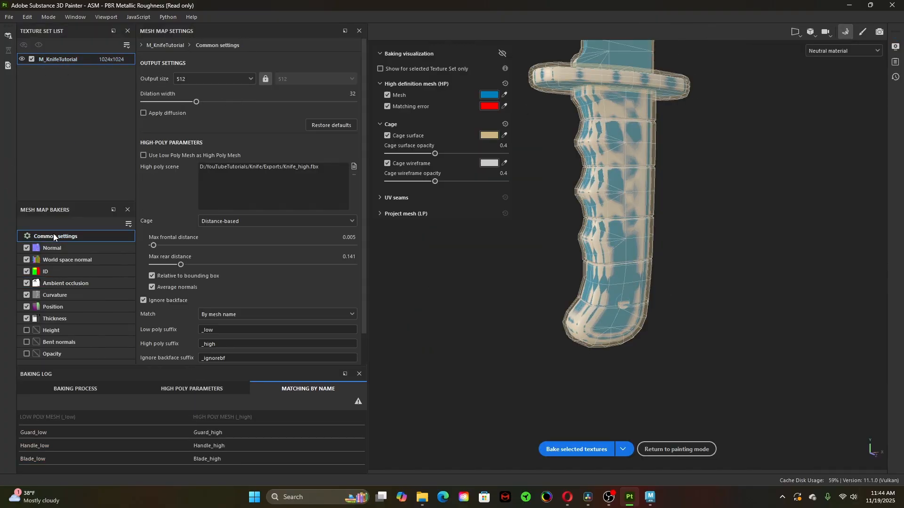
left_click(205, 78)
left_click(202, 156)
scroll(208, 293, "down", 1)
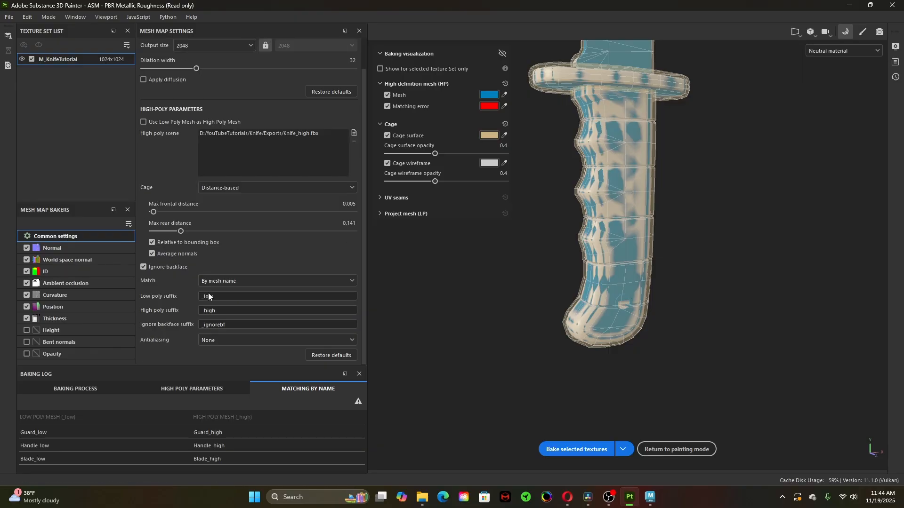
scroll(204, 290, "up", 1)
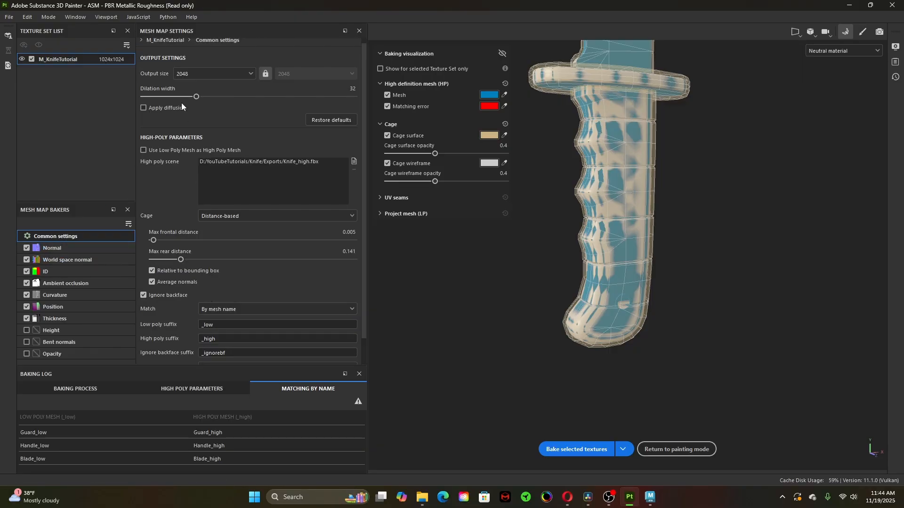
- Set the antialiasing to Subsampling 2x2 and rebake the selected textures
scroll(173, 190, "down", 1)
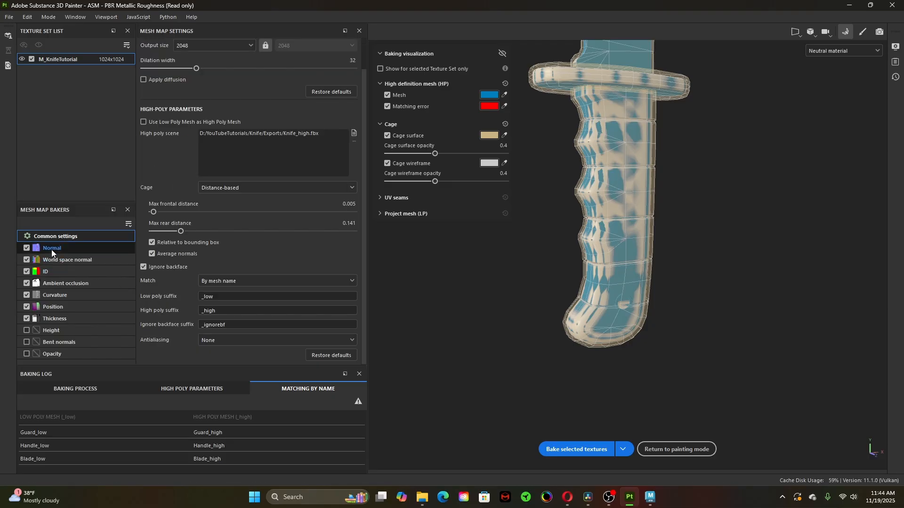
mouse_move(52, 251)
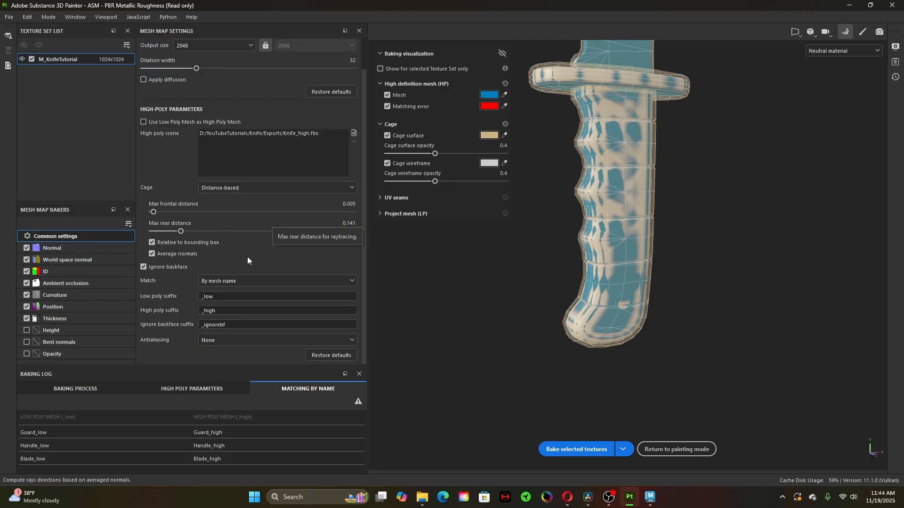
scroll(246, 261, "up", 1)
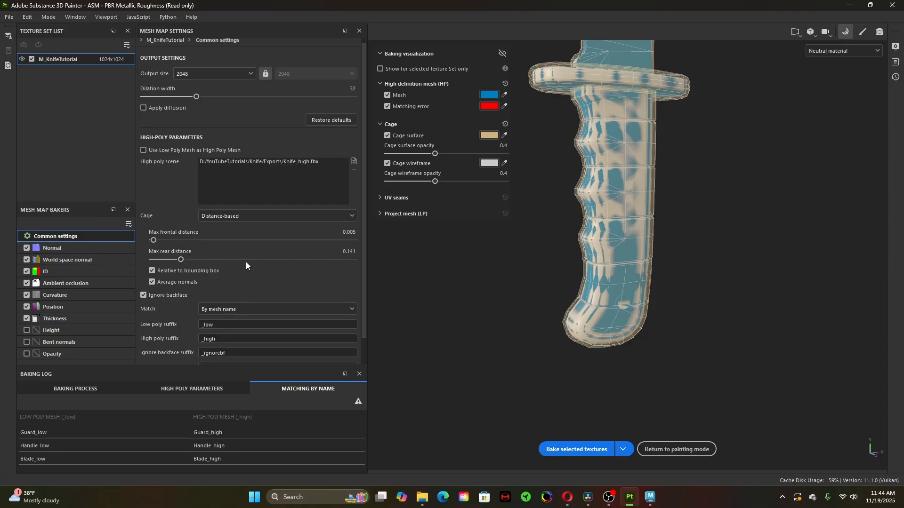
scroll(246, 262, "down", 1)
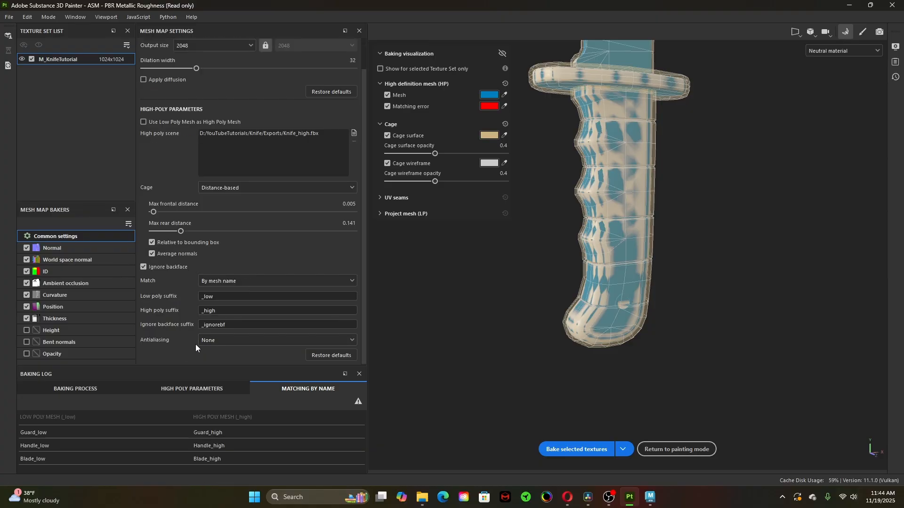
left_click(231, 340)
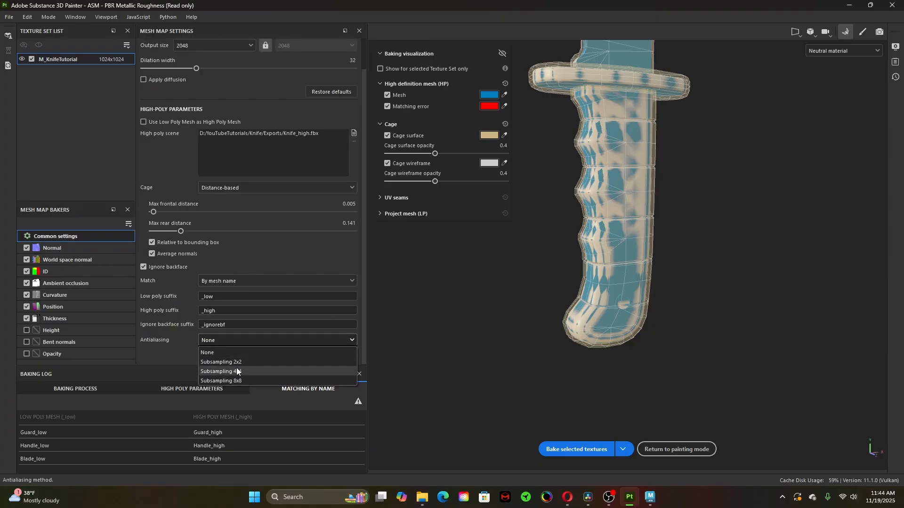
left_click(238, 362)
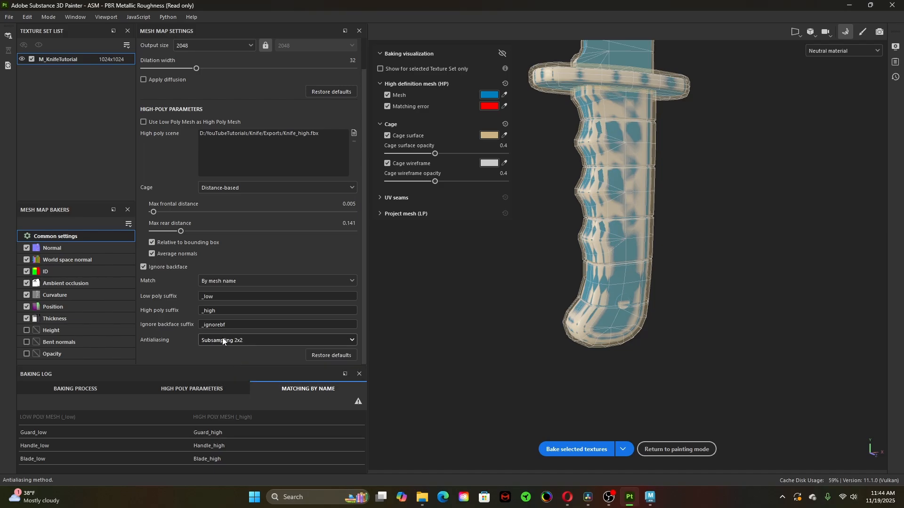
left_click(585, 450)
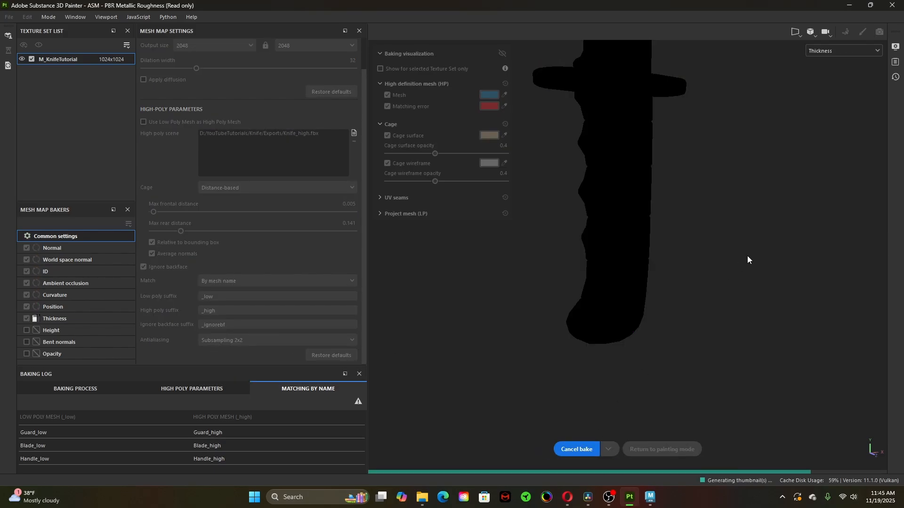
- Return to painting mode and inspect the rebaked handle, blade and guard in the viewport
left_click(838, 52)
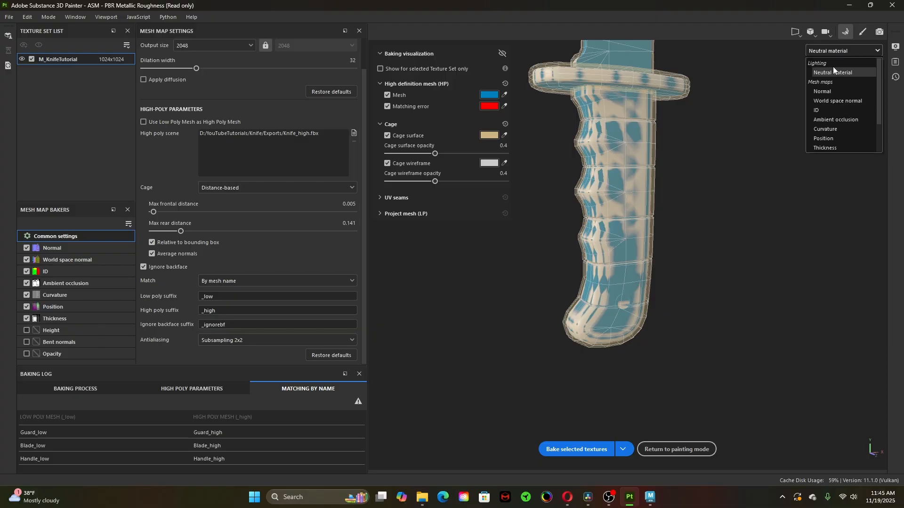
left_click(833, 65)
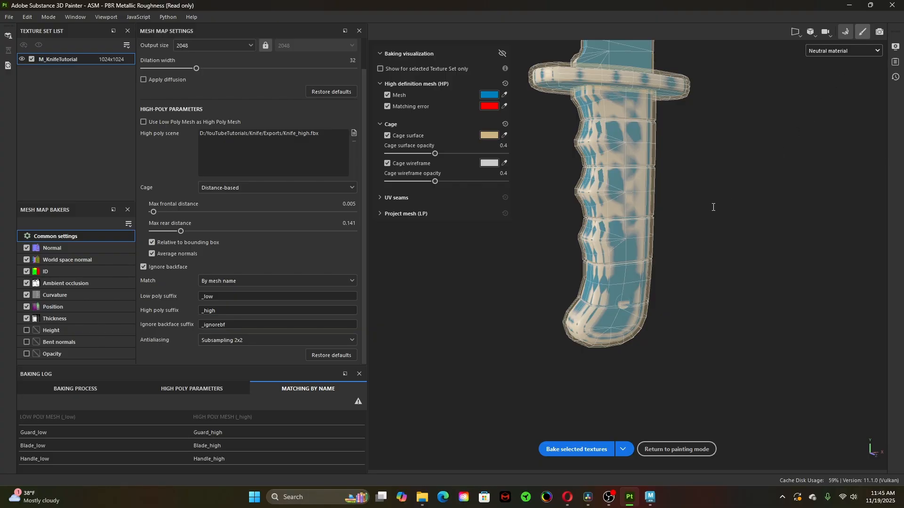
left_click(862, 33)
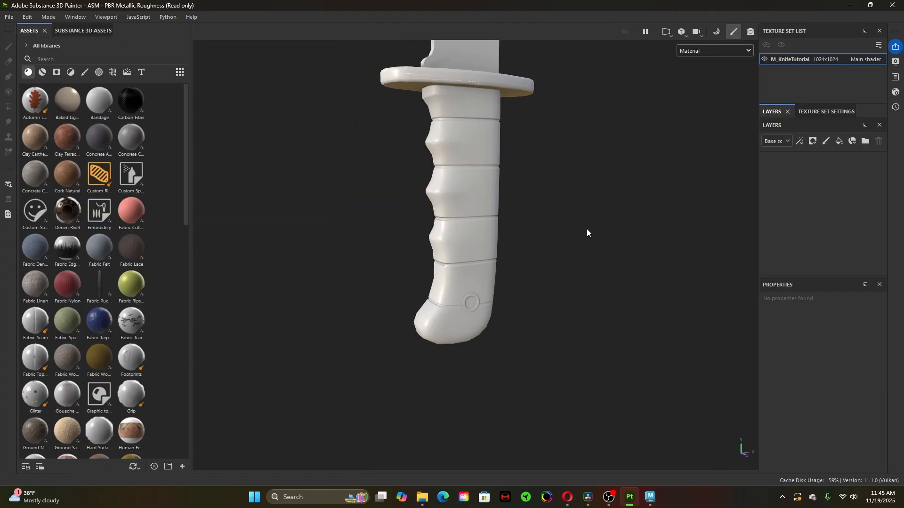
mouse_move(587, 232)
left_mouse_down("alt")
mouse_move(416, 253)
mouse_move(508, 252)
mouse_move(523, 282)
mouse_move(490, 329)
mouse_move(533, 378)
mouse_move(632, 352)
mouse_move(357, 382)
left_mouse_up("alt")
right_click_drag(357, 381, 526, 379, "alt")
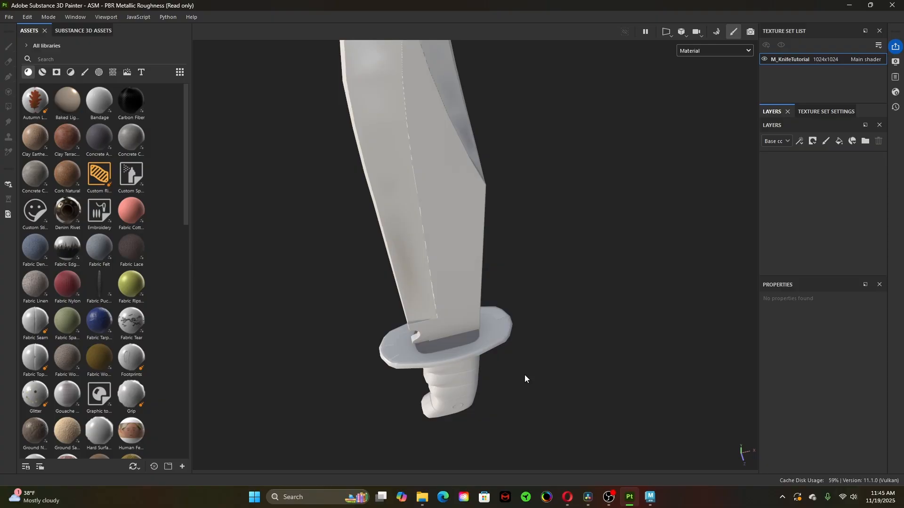
- Unhide Knife_low in Maya to check its mesh and UVs, and return to Substance 3D Painter to inspect the guard and blade base
left_click(648, 503)
left_click(68, 155)
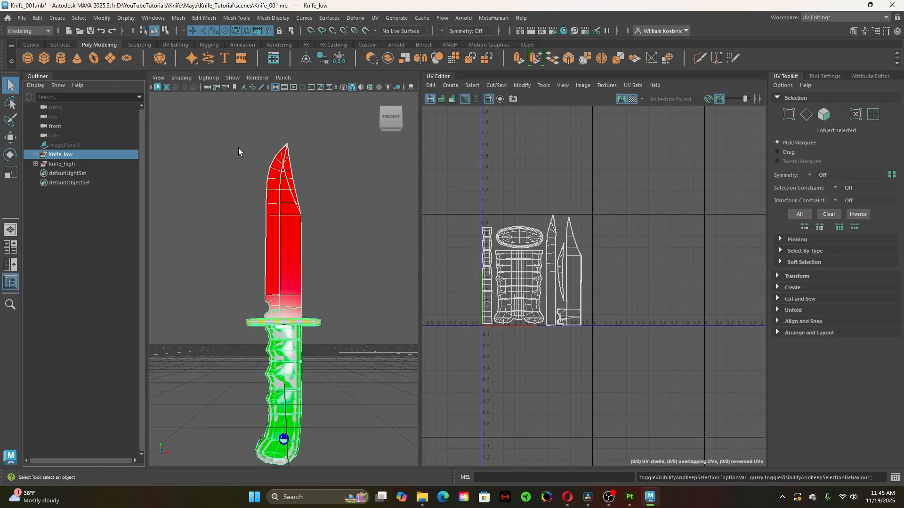
left_click(629, 497)
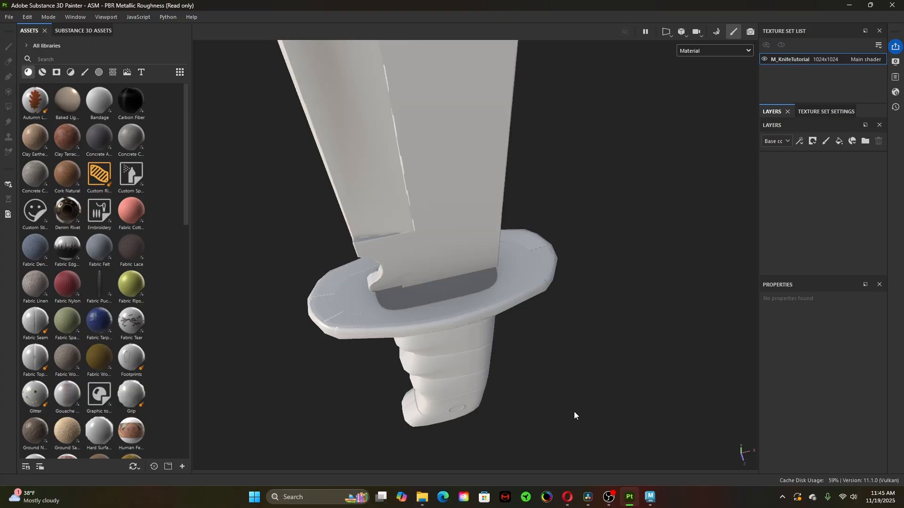
left_click_drag(575, 416, 460, 238, "alt")
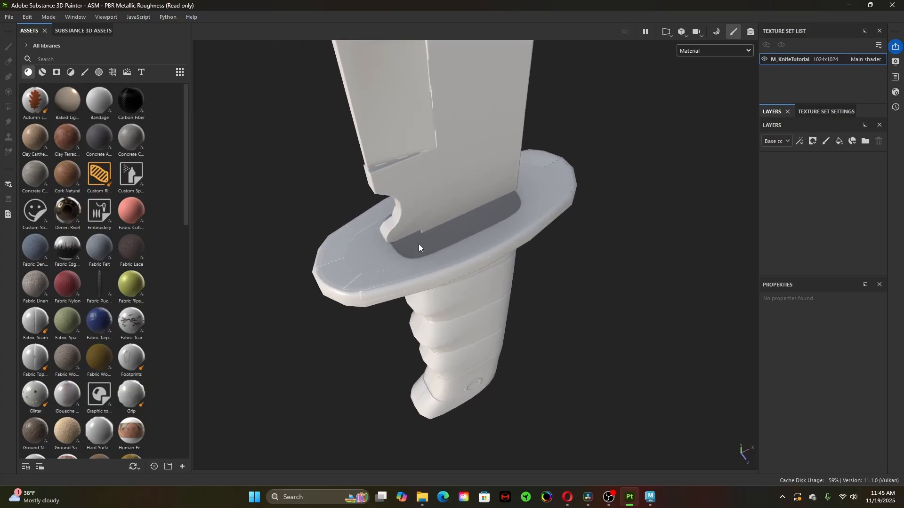
left_click_drag(493, 349, 491, 209, "alt")
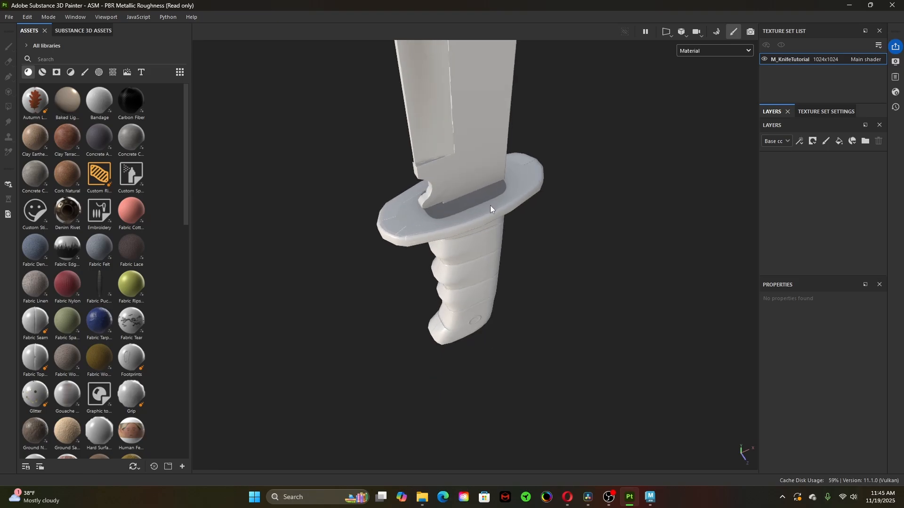
- Switch to Maya and select the guard's UV shell to examine where it sits in the knife's UV layout
key("alt+Tab")
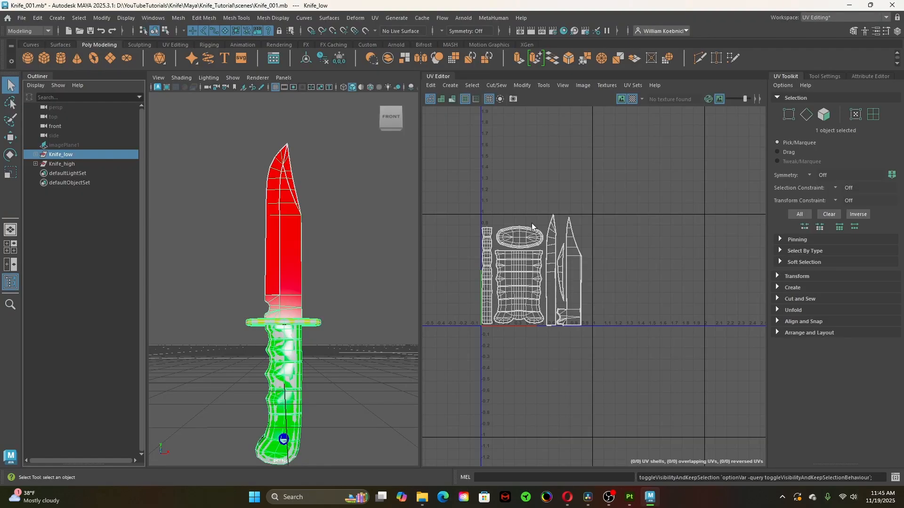
right_click_drag(544, 206, 500, 181)
scroll(500, 181, "up", 5)
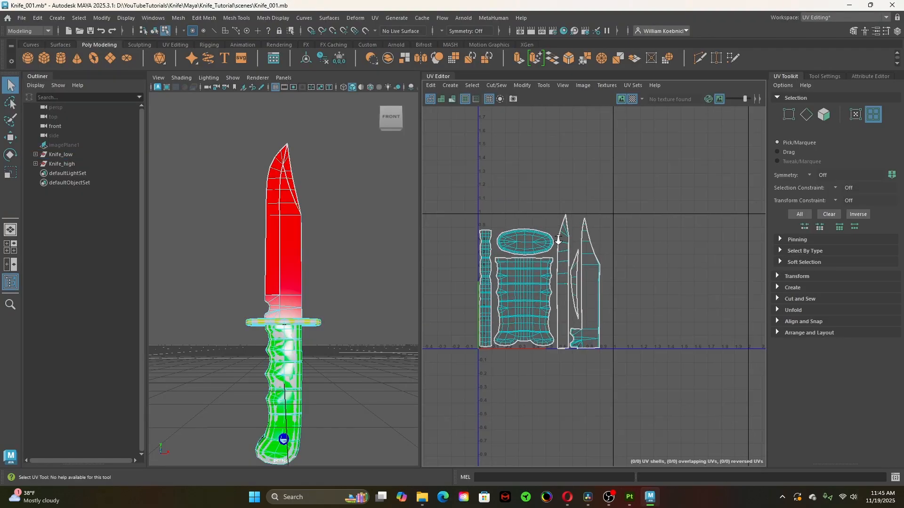
right_click_drag(605, 298, 606, 252, "alt")
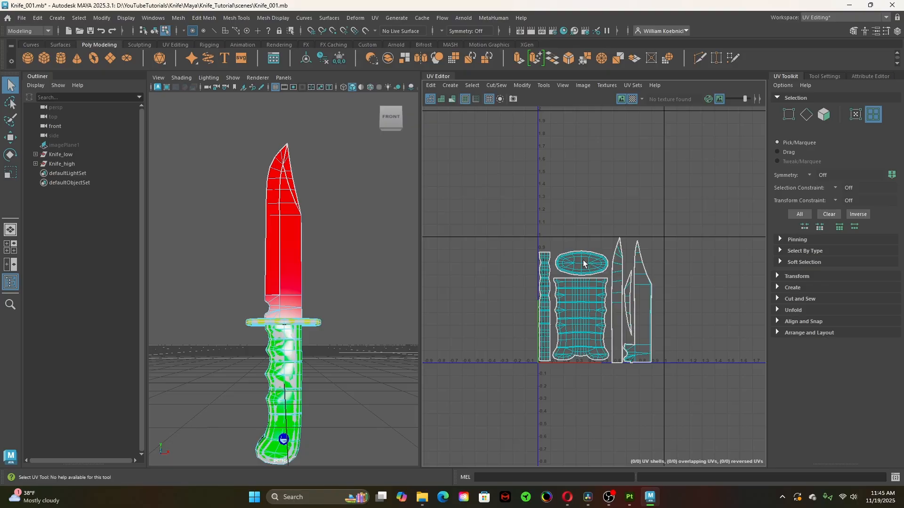
left_click(590, 260)
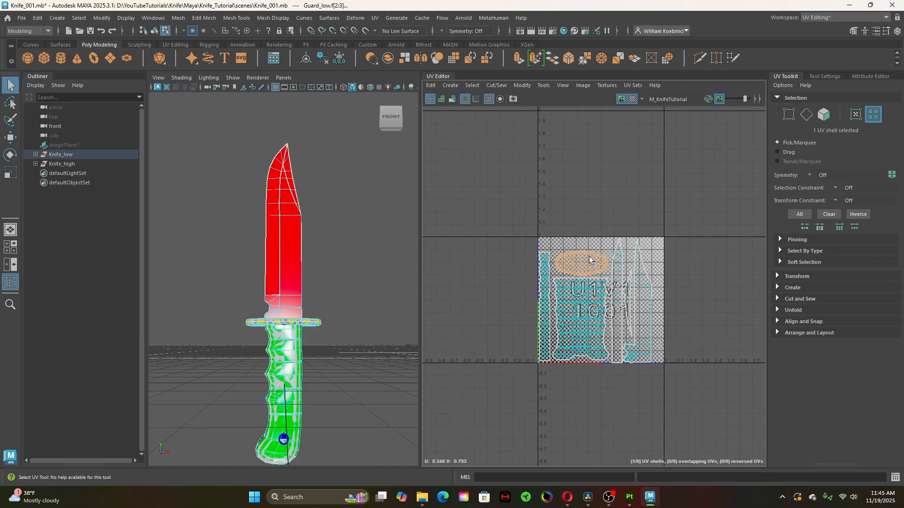
right_click_drag(250, 336, 279, 340, "alt")
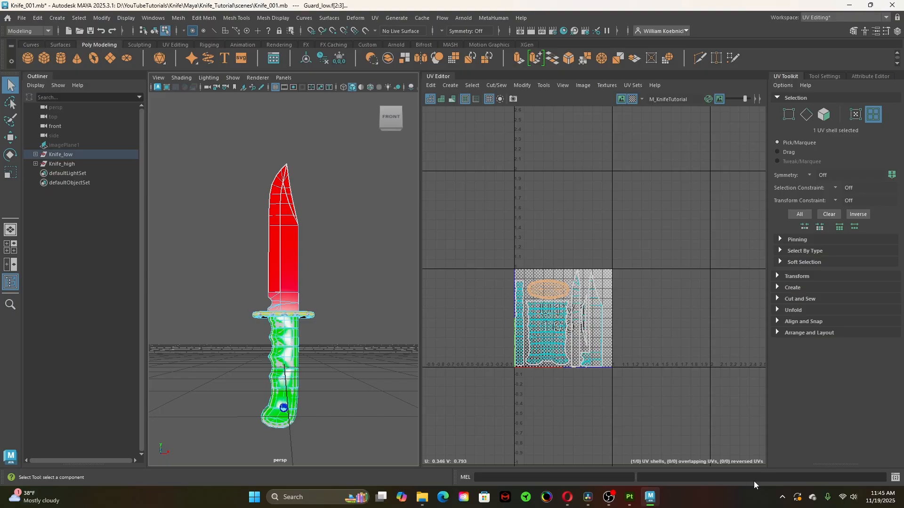
- Return to Substance 3D Painter and compare the baked guard and blade base with the UV layout in Maya
left_click(631, 498)
left_click_drag(477, 251, 444, 215, "alt")
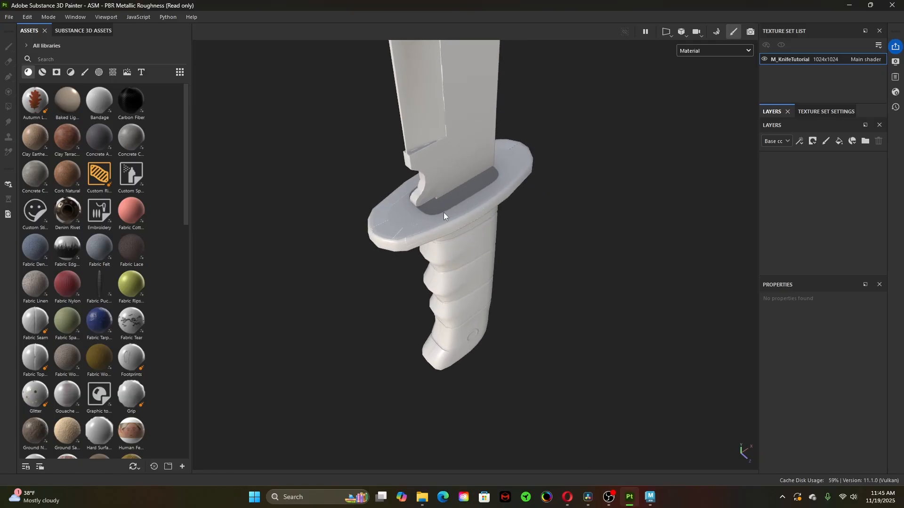
left_click(651, 499)
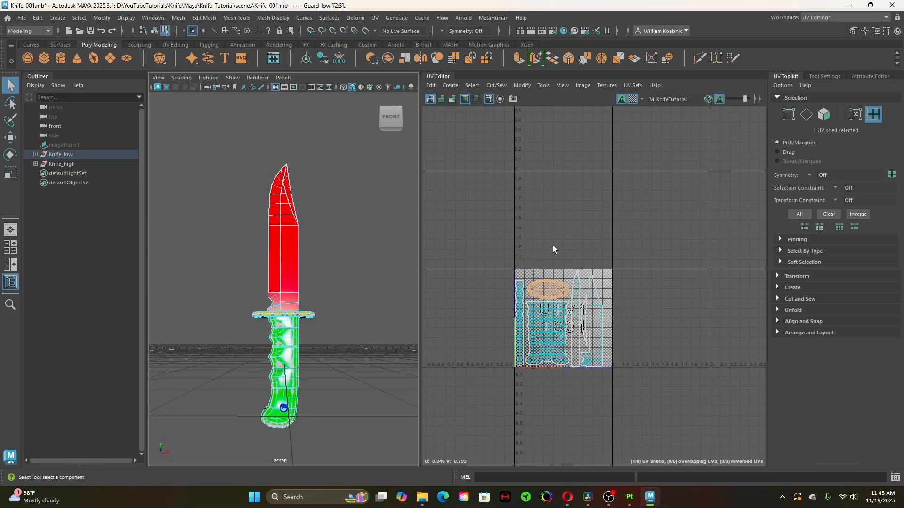
left_click(631, 499)
left_click_drag(452, 176, 468, 192, "alt")
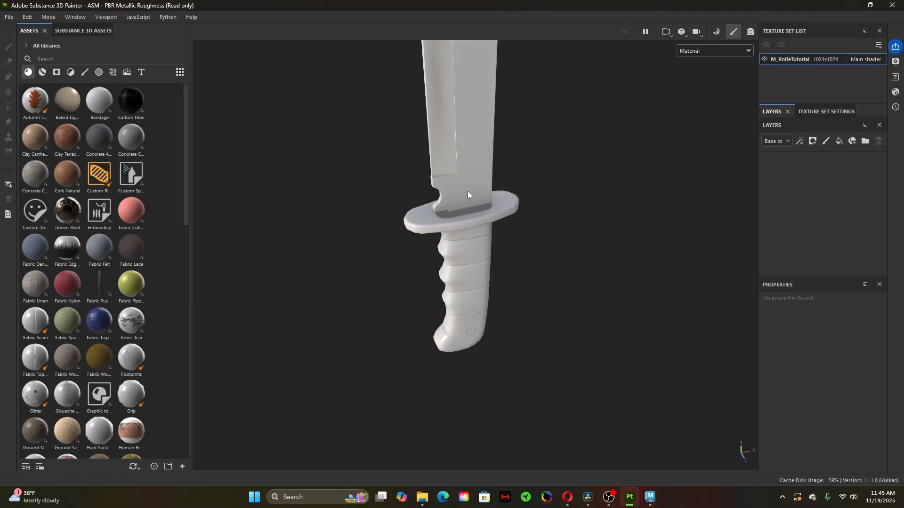
- Inspect the baked grooves and round detail on the knife's handle from several angles
left_click_drag(457, 347, 377, 269, "alt")
right_click_drag(377, 269, 465, 287, "alt")
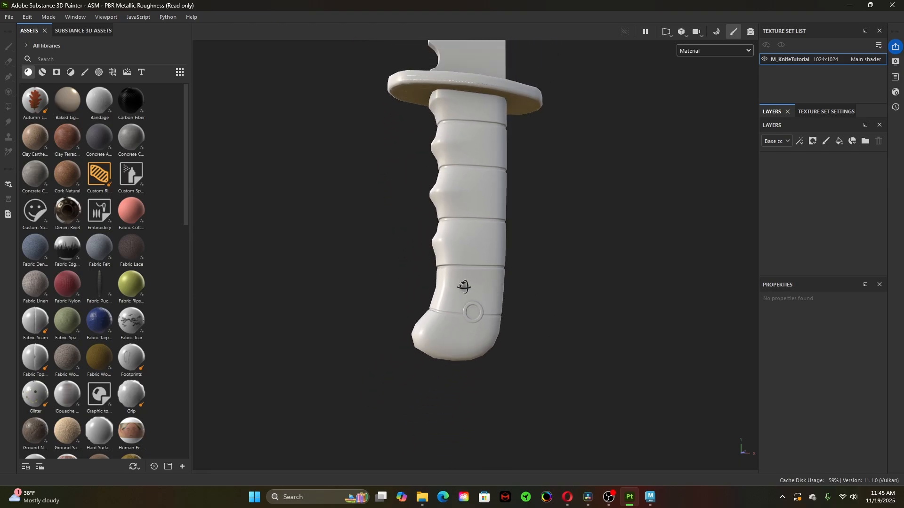
left_click_drag(464, 286, 478, 300, "alt")
right_click_drag(364, 230, 408, 346, "alt")
middle_click_drag(548, 311, 529, 362, "alt")
right_click_drag(550, 331, 432, 331, "alt")
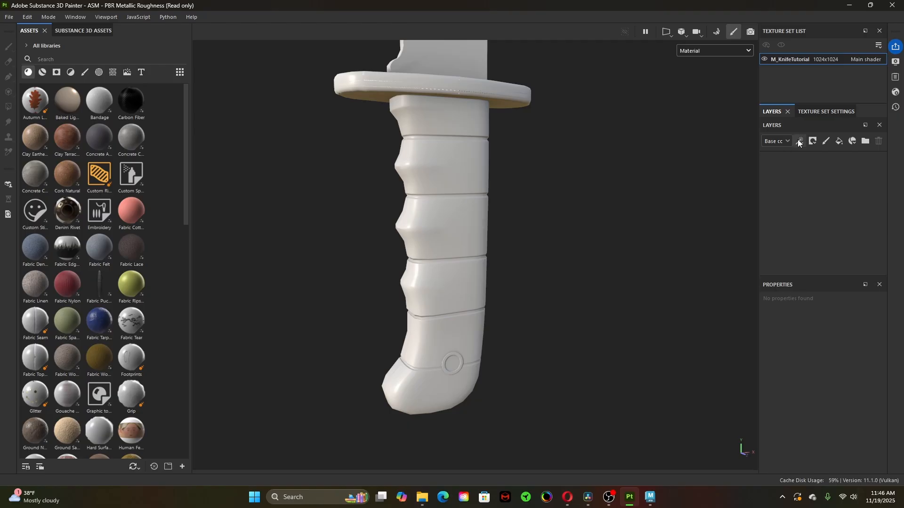
- Add a fill layer to the knife and set its base color to red EC1010
left_click(838, 144)
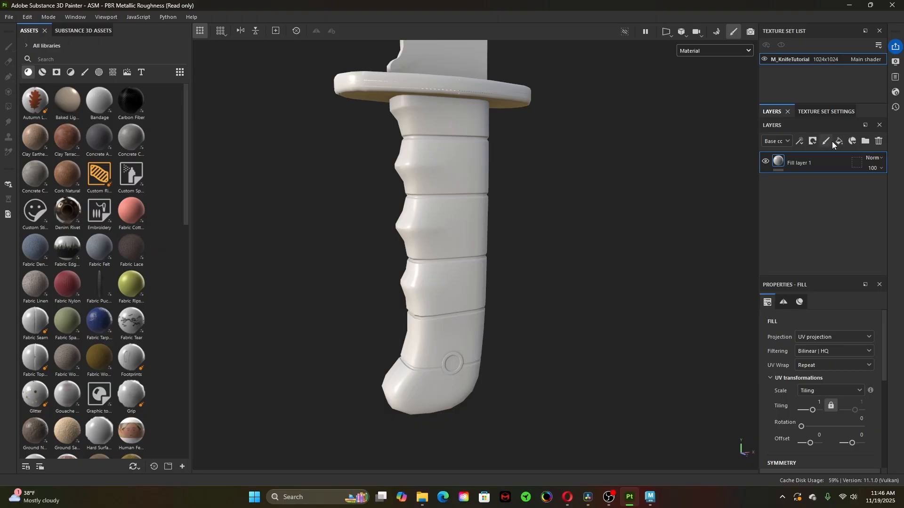
scroll(815, 369, "down", 2)
scroll(814, 369, "up", 2)
scroll(810, 379, "down", 5)
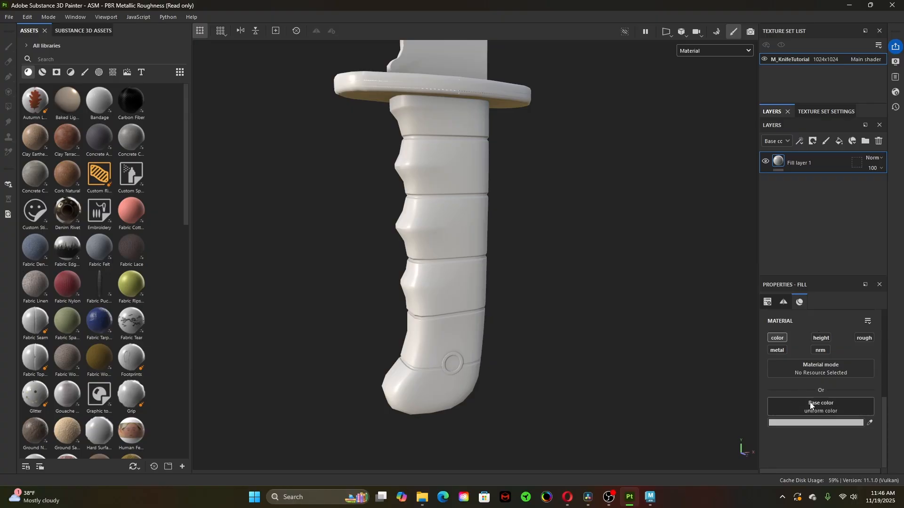
left_click(828, 422)
mouse_move(792, 337)
left_mouse_down()
mouse_move(781, 349)
mouse_move(798, 339)
left_mouse_up()
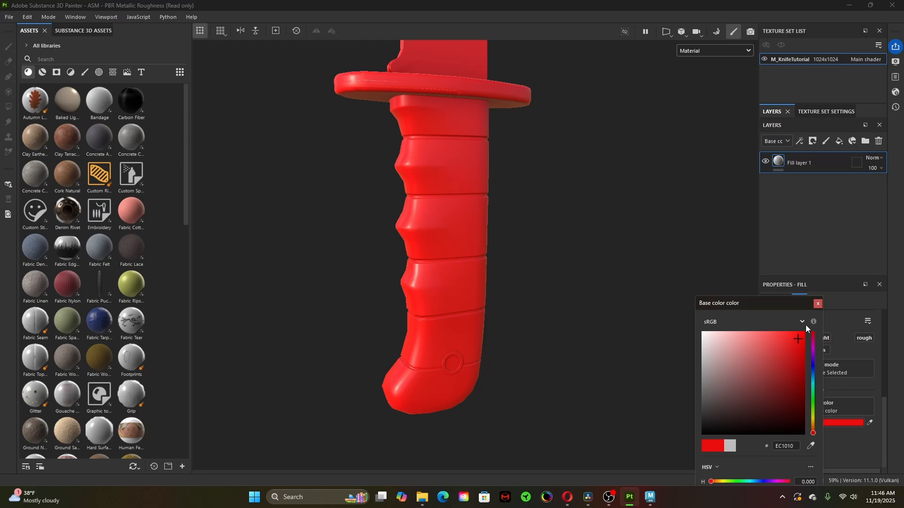
left_click(818, 303)
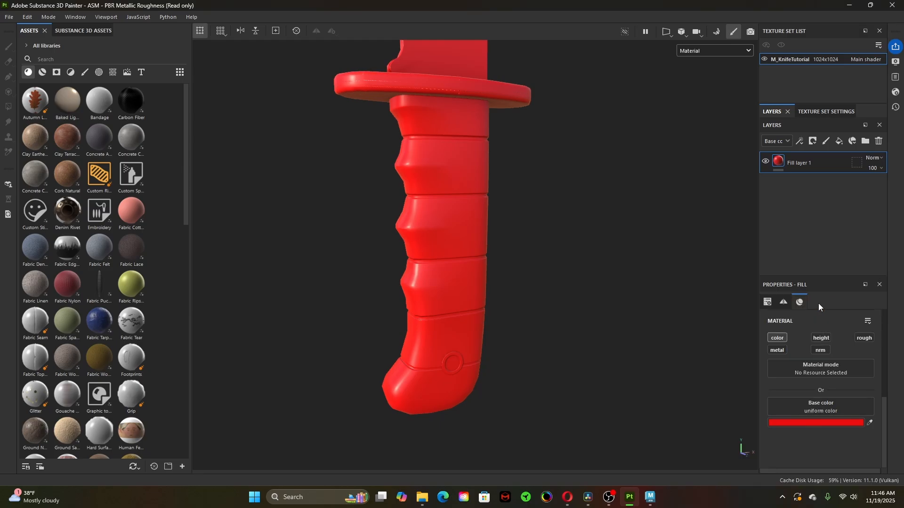
- Add a second fill layer above the red one and set its base color to a saturated blue
left_click(839, 142)
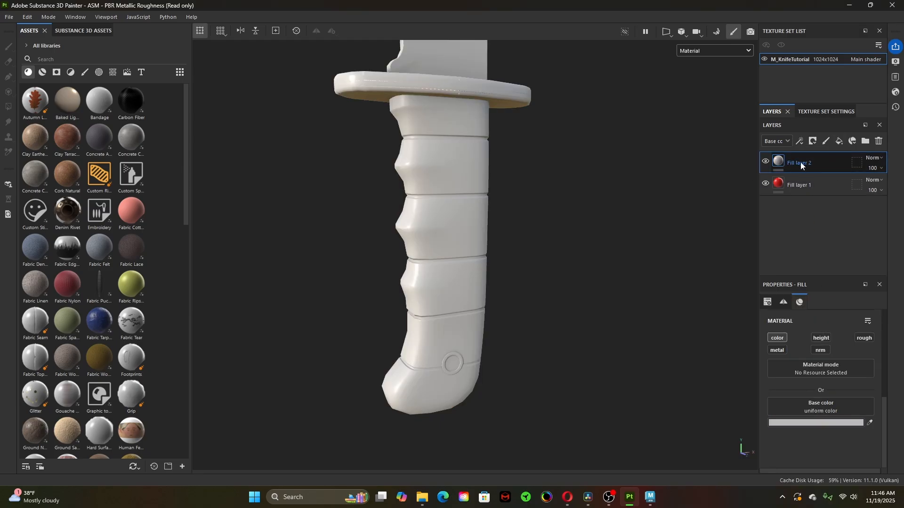
left_click(825, 423)
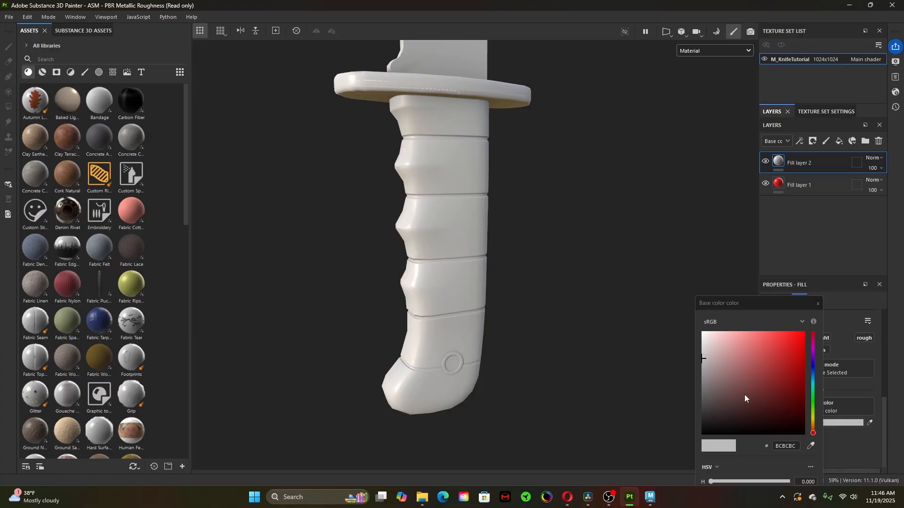
left_click(813, 364)
left_click(803, 333)
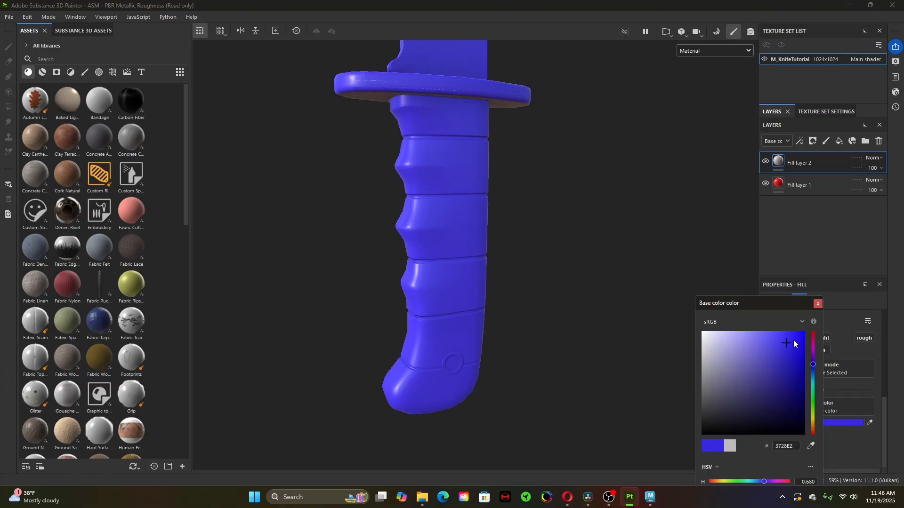
left_click(817, 304)
- Give the blue fill layer a black mask with a paint effect and paint a wavy stroke down the handle in it
right_click(780, 157)
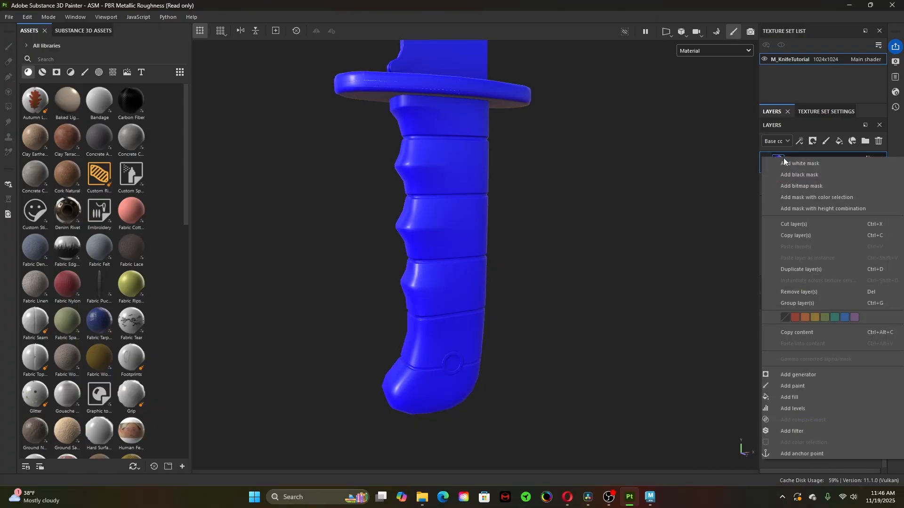
left_click(804, 175)
right_click(792, 162)
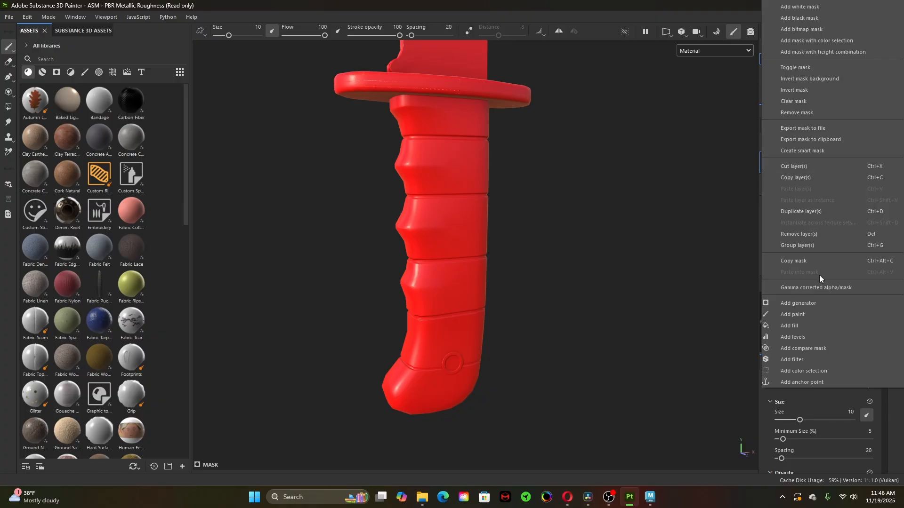
left_click(804, 315)
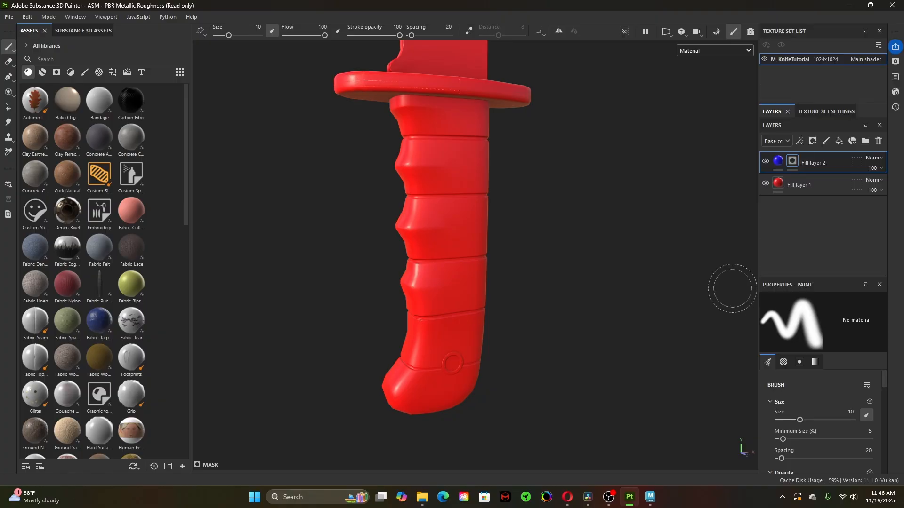
right_click(794, 162)
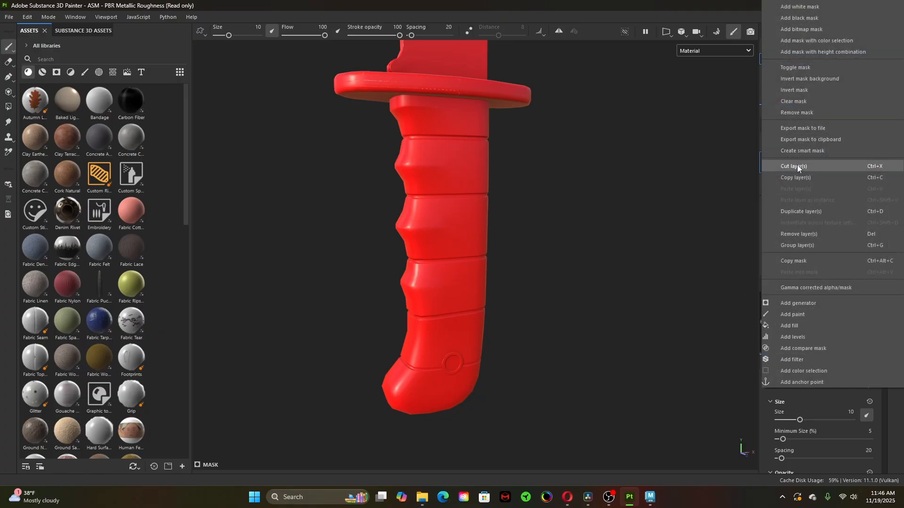
left_click(814, 316)
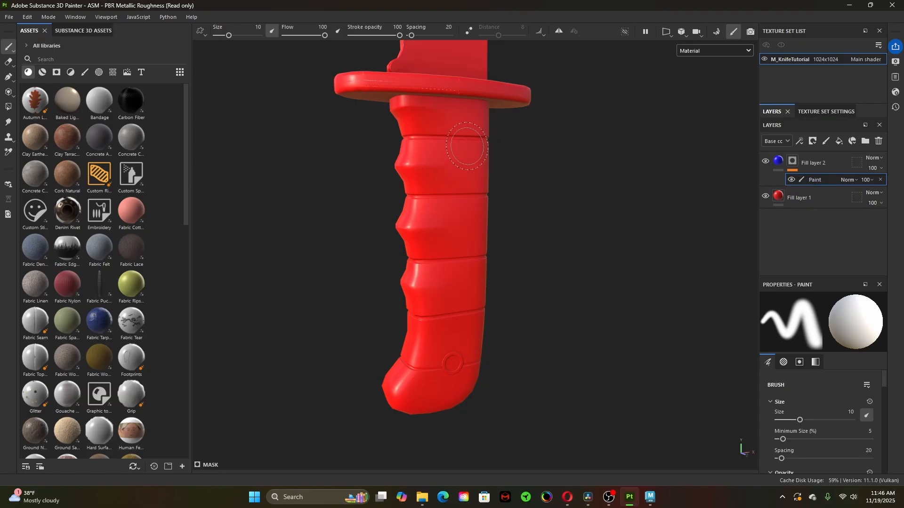
mouse_move(475, 140)
left_mouse_down()
mouse_move(465, 161)
mouse_move(433, 172)
mouse_move(416, 200)
mouse_move(455, 230)
mouse_move(456, 277)
mouse_move(426, 308)
mouse_move(455, 334)
mouse_move(458, 365)
mouse_move(409, 387)
mouse_move(423, 400)
mouse_move(459, 379)
left_mouse_up()
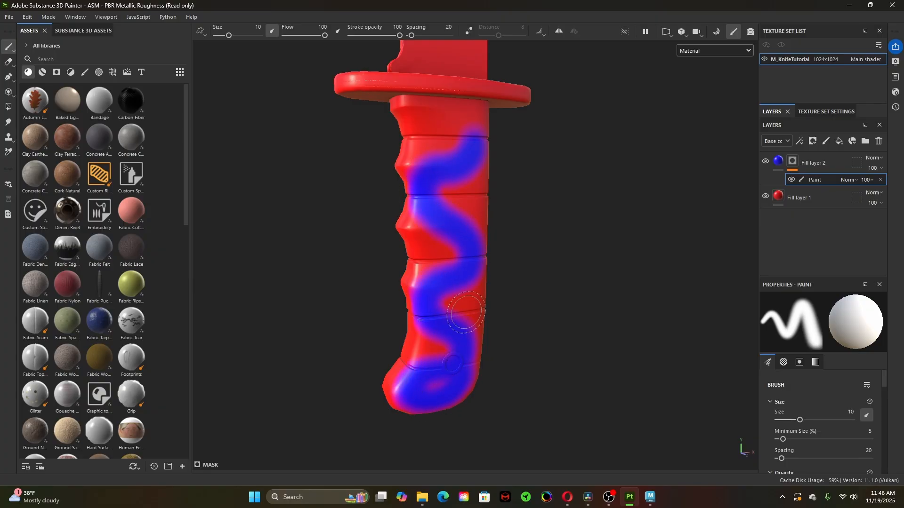
- Change the base color of the masked Fill layer 2 to yellow E0FF00
left_click(786, 163)
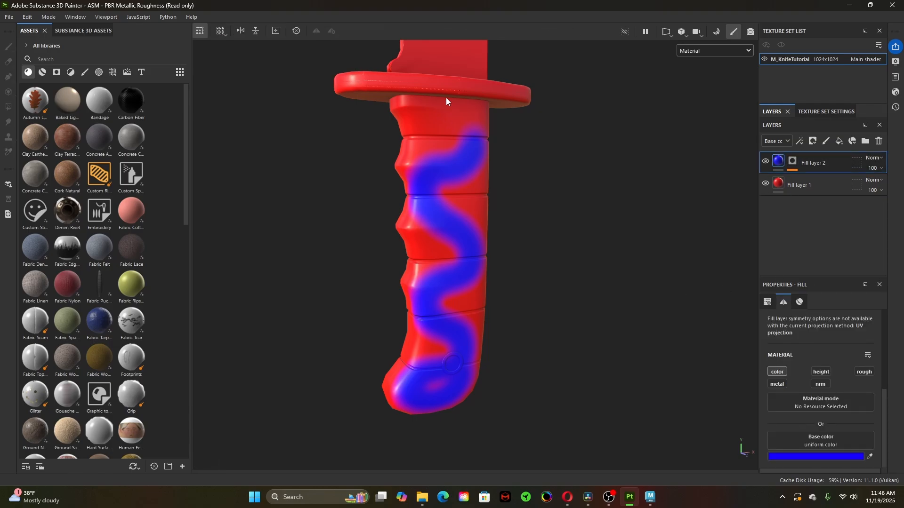
left_click(819, 456)
left_click(813, 417)
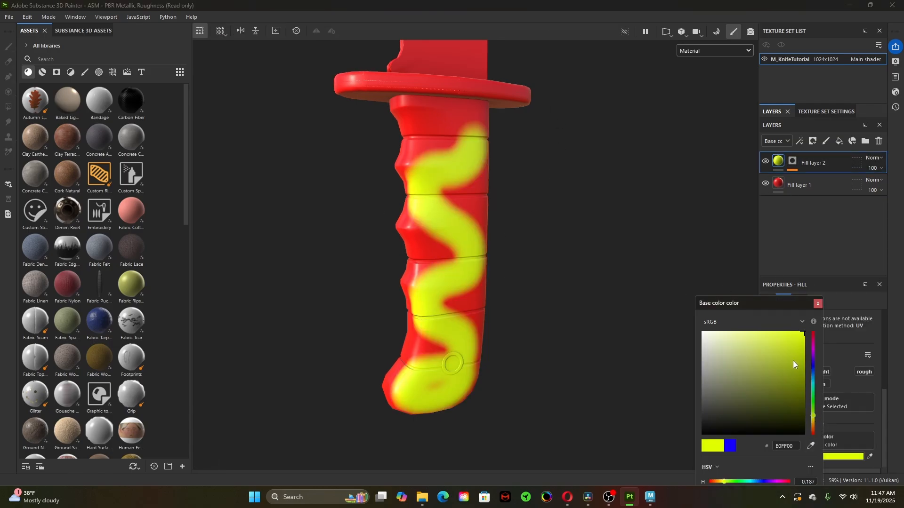
left_click(819, 304)
scroll(558, 296, "down", 1)
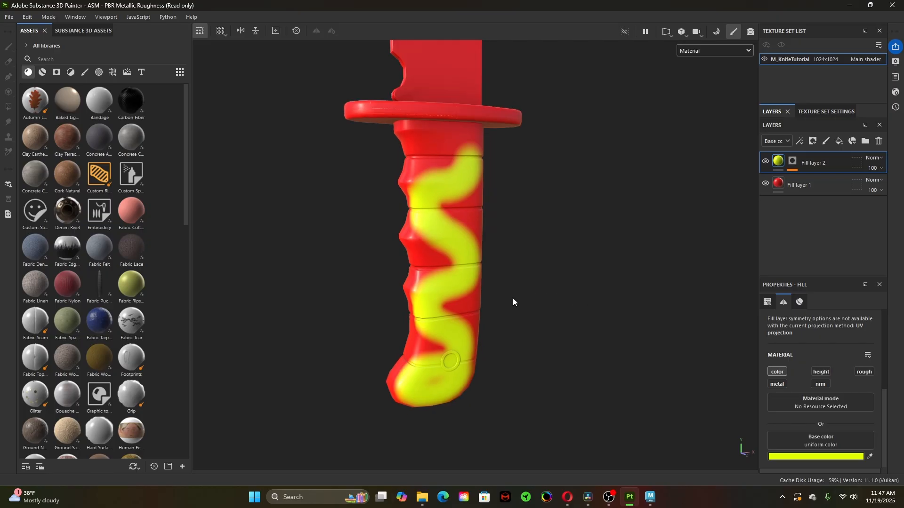
left_click_drag(518, 325, 598, 323, "alt")
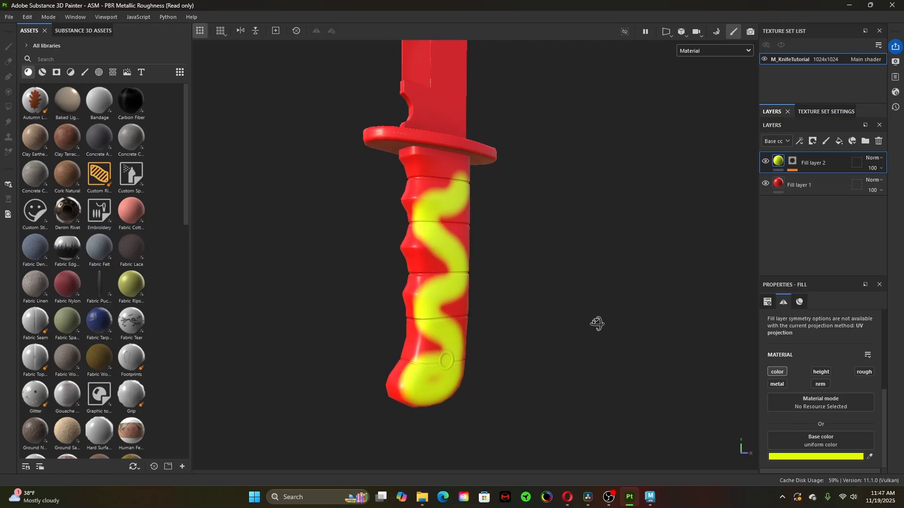
- Add a paint layer above the fill layers and turn to the unpainted side of the handle
left_click(826, 142)
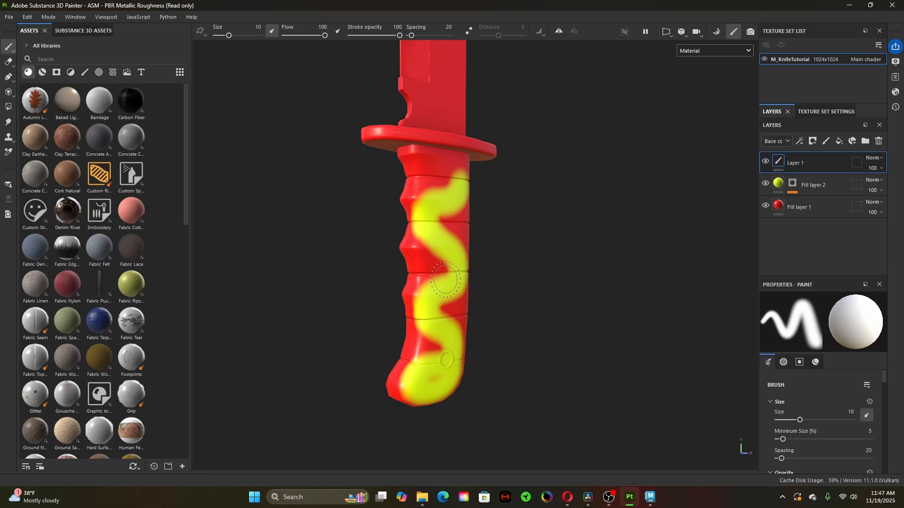
scroll(478, 301, "up", 2)
mouse_move(477, 301)
left_mouse_down("alt")
mouse_move(700, 294)
mouse_move(497, 301)
mouse_move(553, 284)
mouse_move(538, 304)
mouse_move(608, 308)
left_mouse_up("alt")
scroll(608, 308, "down", 2)
mouse_move(405, 212)
right_mouse_down("shift")
mouse_move(372, 222)
mouse_move(400, 222)
right_mouse_up("shift")
- Set the brush's base color to blue 012BFF and paint a wavy stroke down this side of the handle on Layer 1
scroll(809, 404, "down", 10)
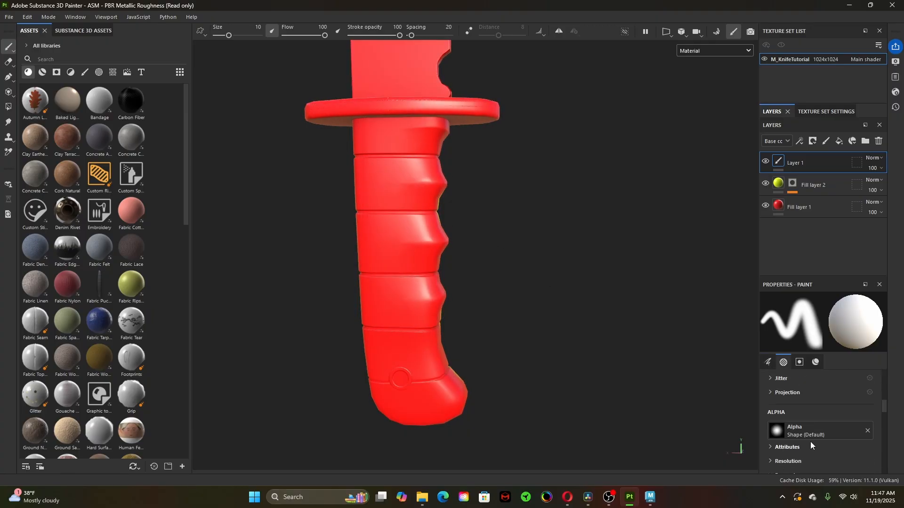
scroll(806, 404, "up", 2)
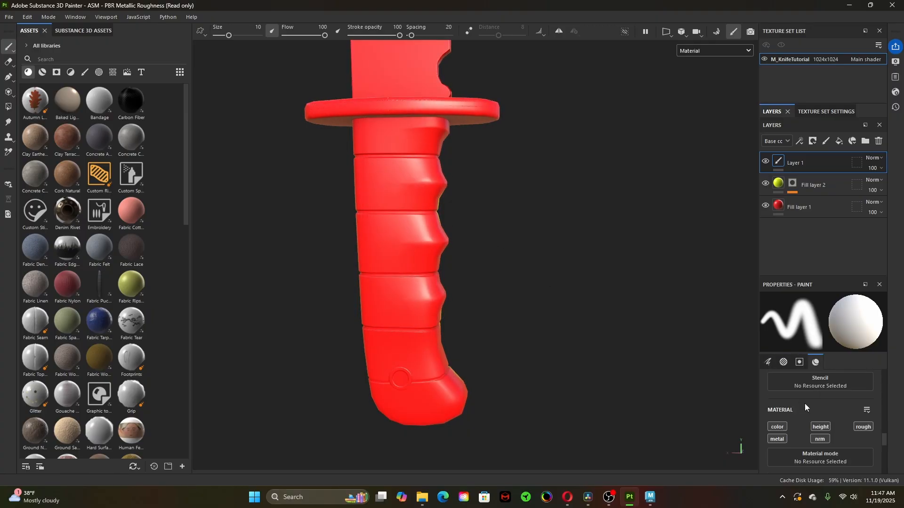
scroll(804, 403, "down", 3)
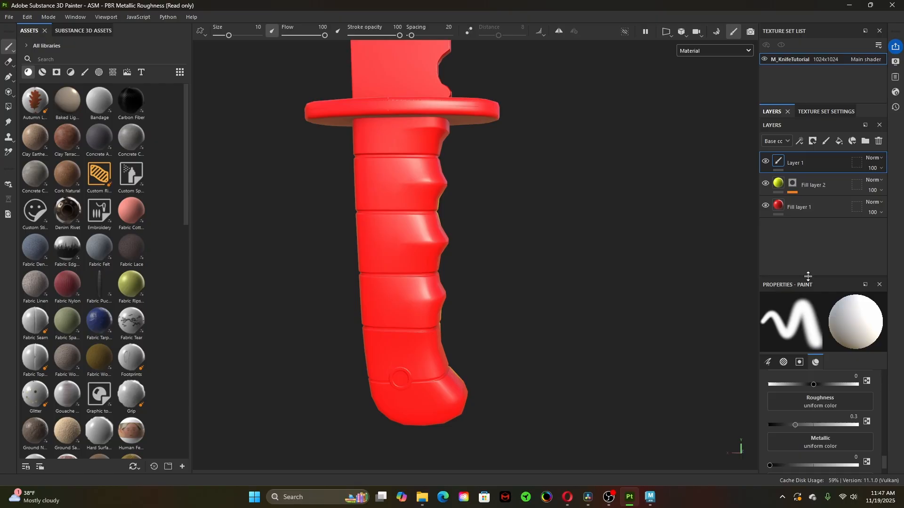
left_click_drag(806, 276, 807, 226)
scroll(820, 366, "up", 1)
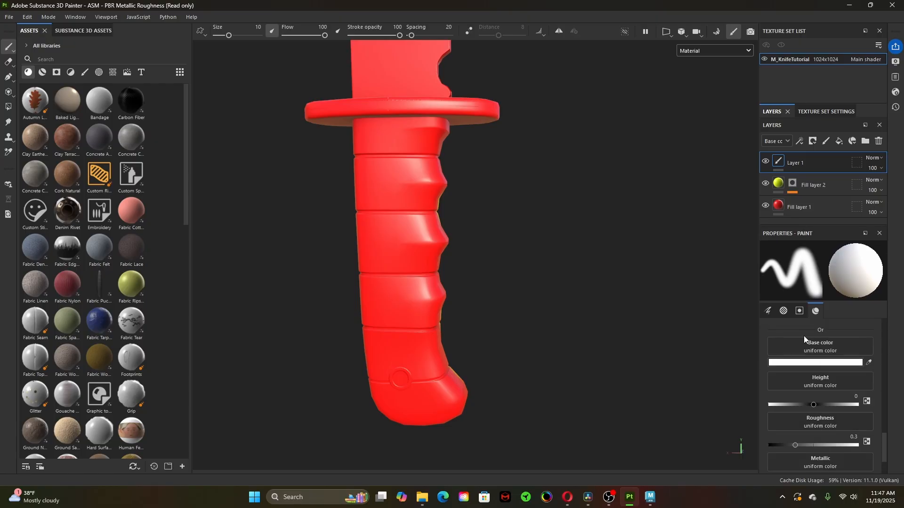
left_click(820, 363)
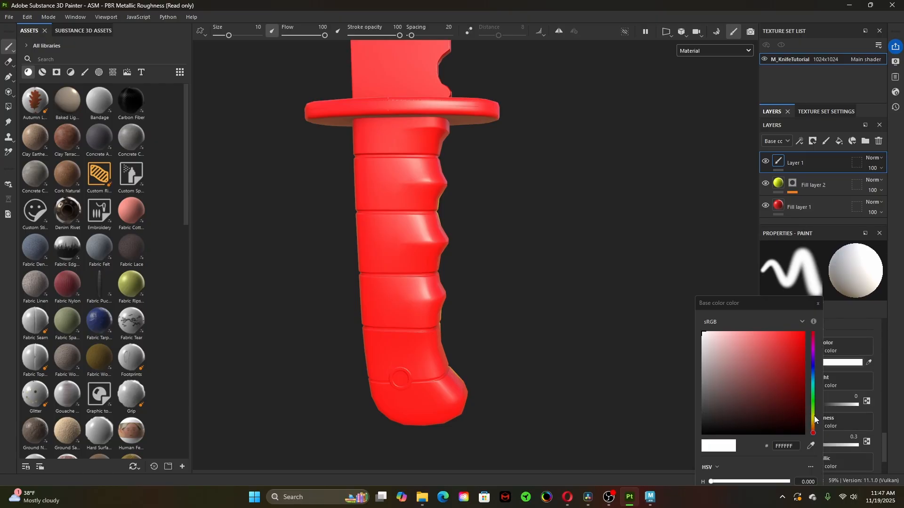
left_click_drag(815, 416, 815, 318)
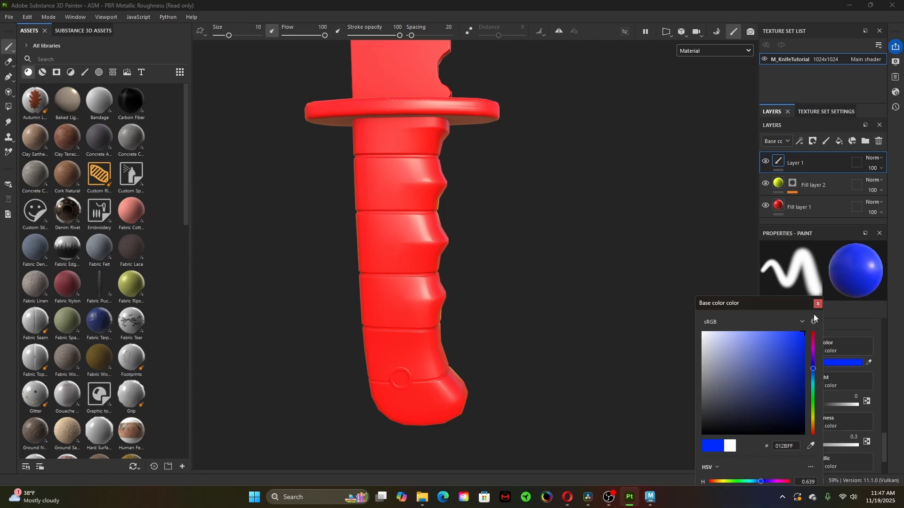
left_click(817, 305)
mouse_move(425, 138)
left_mouse_down()
mouse_move(413, 136)
mouse_move(401, 187)
mouse_move(398, 247)
mouse_move(415, 297)
mouse_move(382, 352)
mouse_move(427, 385)
left_mouse_up()
left_click_drag(541, 363, 461, 367, "alt")
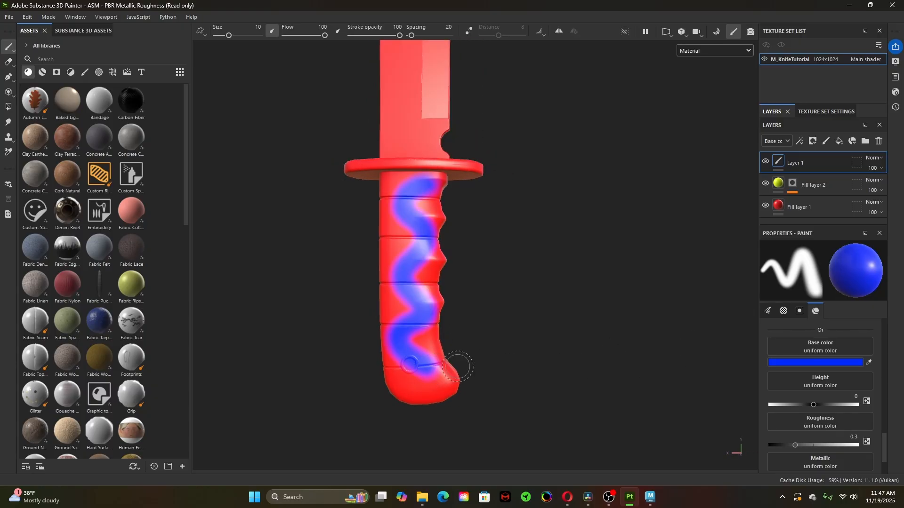
- Set the brush's base color for Layer 1 to yellow D9FF00
left_click(775, 363)
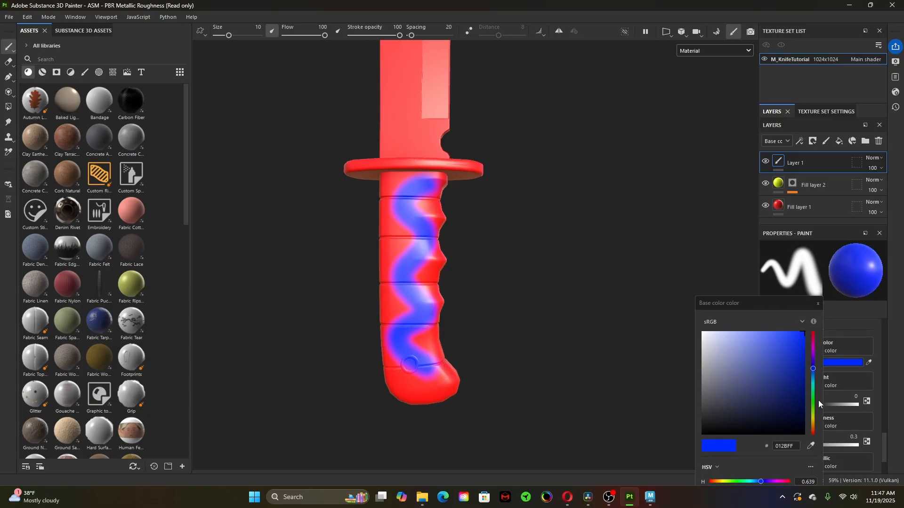
left_click(813, 414)
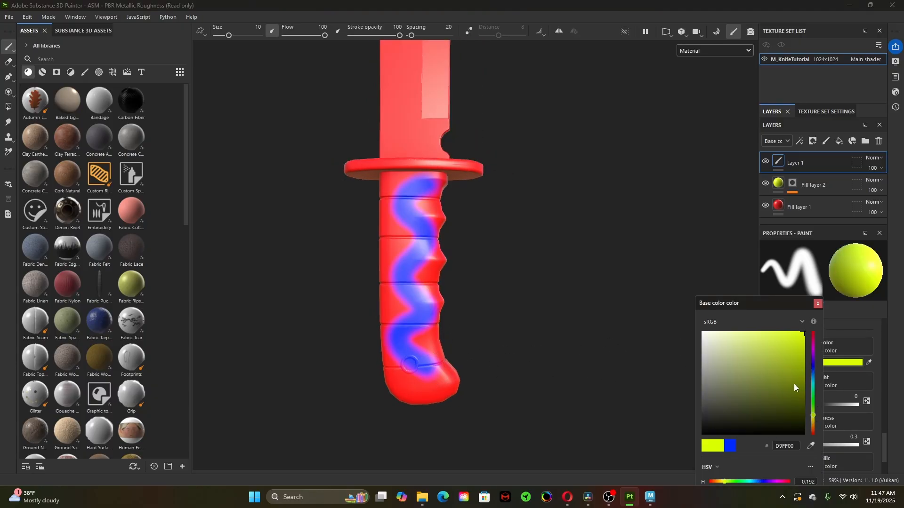
- Paint a yellow zigzag stroke down the knife handle on Layer 1, covering the blue stroke
left_click(819, 304)
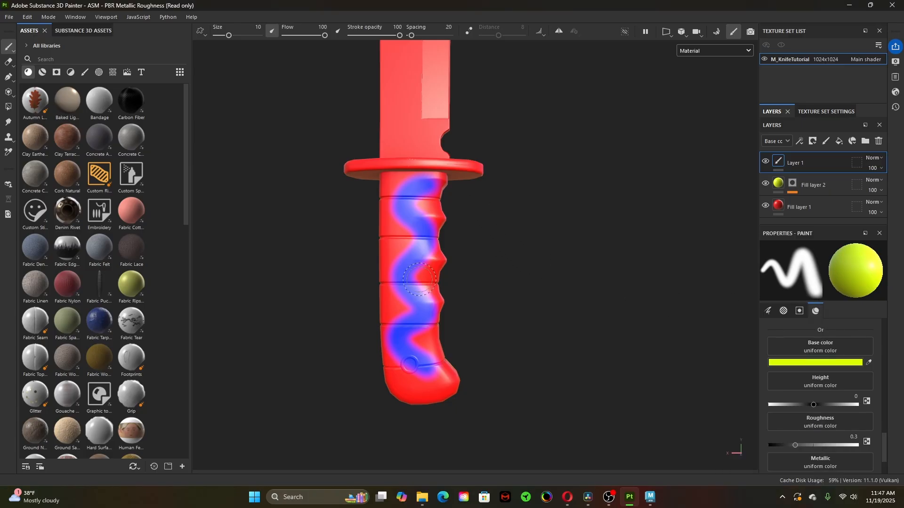
mouse_move(426, 183)
left_mouse_down()
mouse_move(399, 206)
mouse_move(421, 229)
mouse_move(403, 271)
mouse_move(429, 313)
mouse_move(400, 329)
mouse_move(404, 353)
mouse_move(429, 369)
mouse_move(555, 357)
mouse_move(416, 363)
left_mouse_up()
scroll(431, 364, "down", 2)
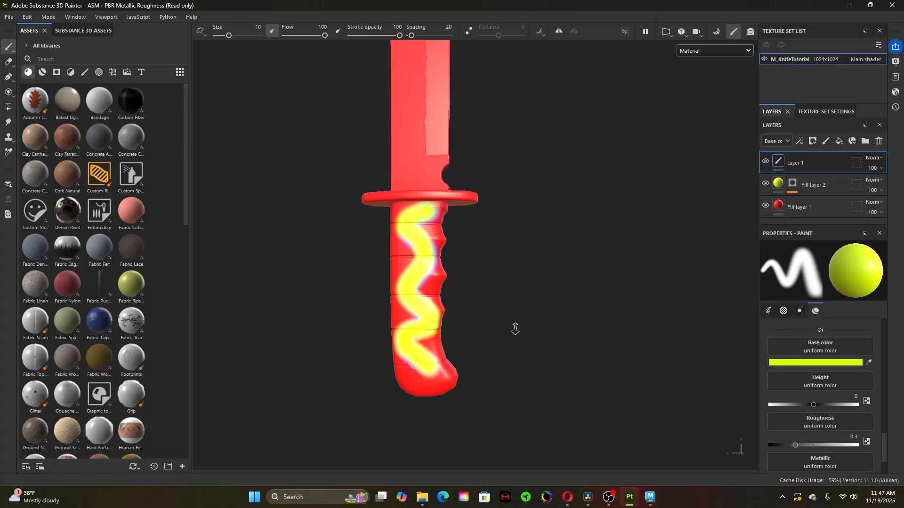
scroll(513, 329, "up", 2)
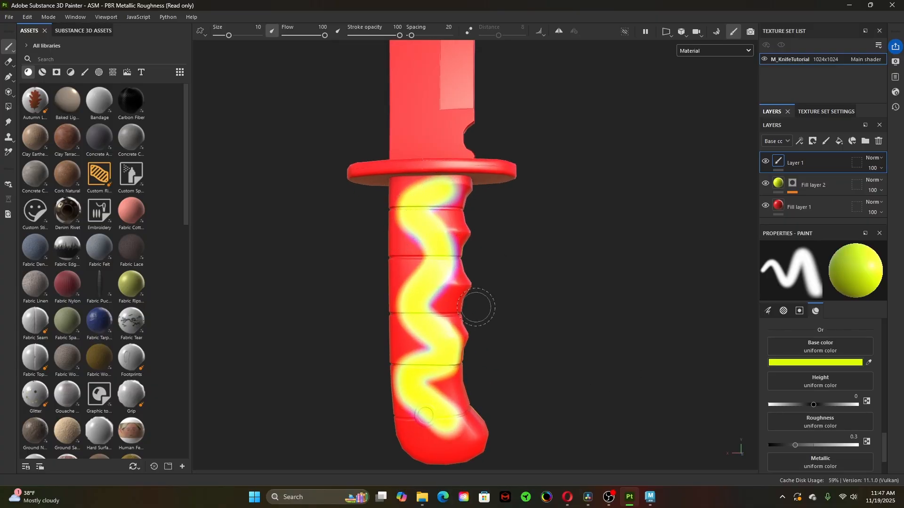
mouse_move(585, 393)
left_mouse_down("alt")
mouse_move(504, 397)
mouse_move(507, 377)
mouse_move(452, 389)
mouse_move(411, 369)
left_mouse_up("alt")
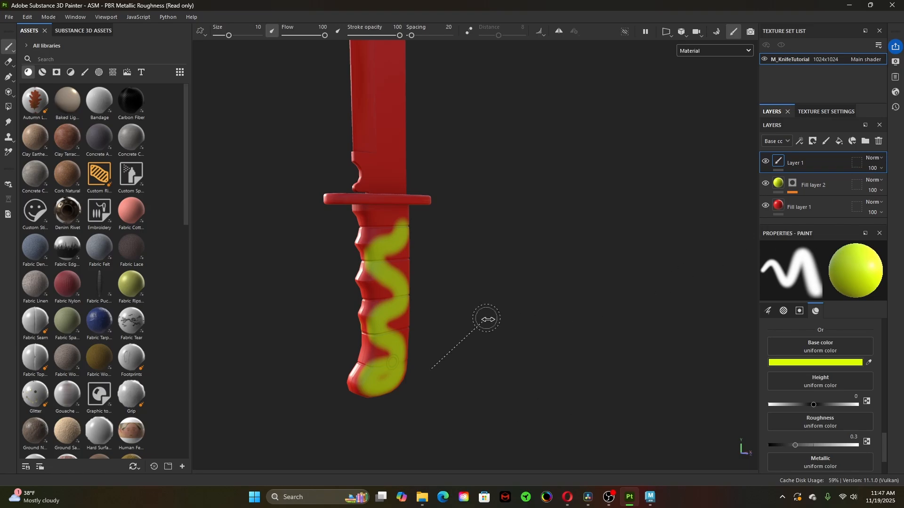
right_click_drag(486, 317, 530, 333, "shift")
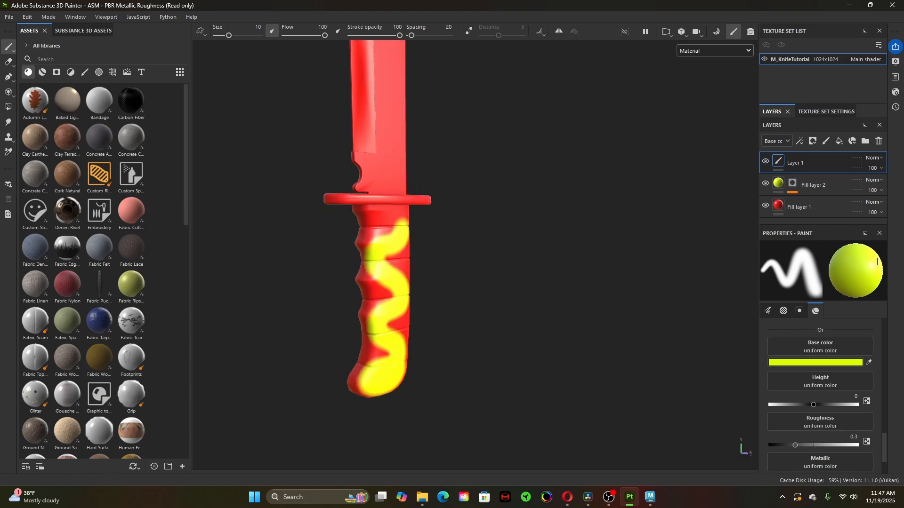
- Delete Layer 1, Fill layer 2 and Fill layer 1 to clear the layer stack
left_click(818, 186)
left_click(807, 166)
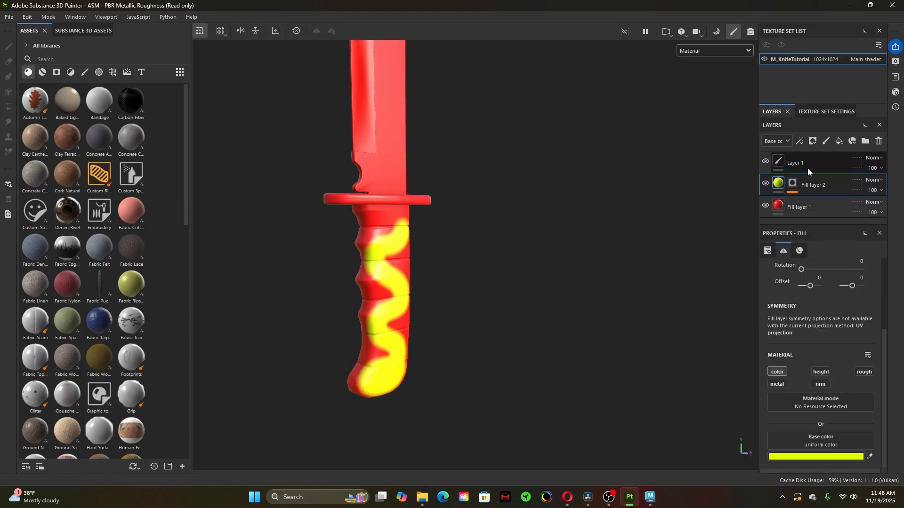
key("Delete")
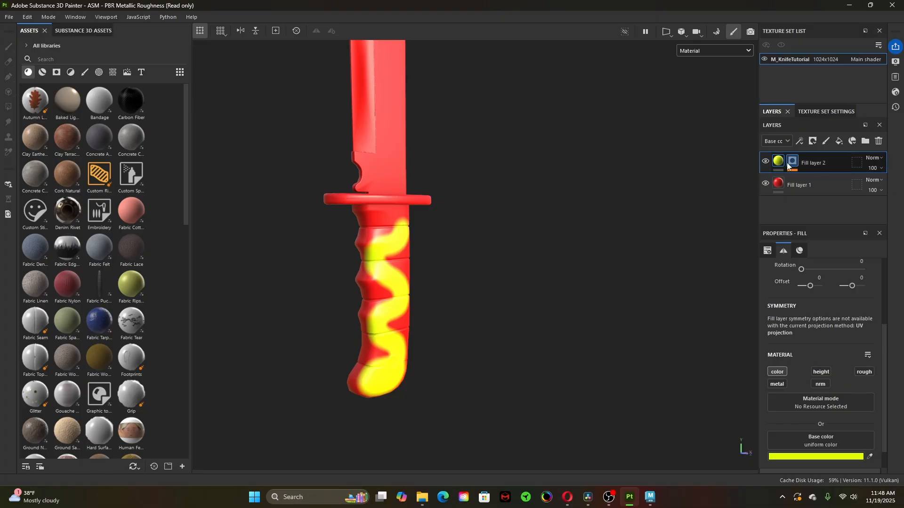
left_click(879, 141)
left_click(823, 160)
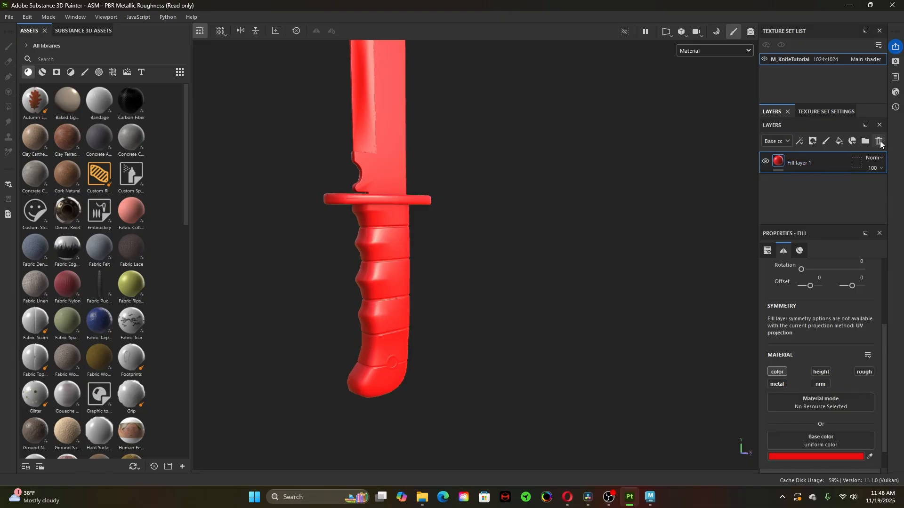
key("Delete")
- Add a new fill layer to the empty stack and give it a black mask
left_click(839, 142)
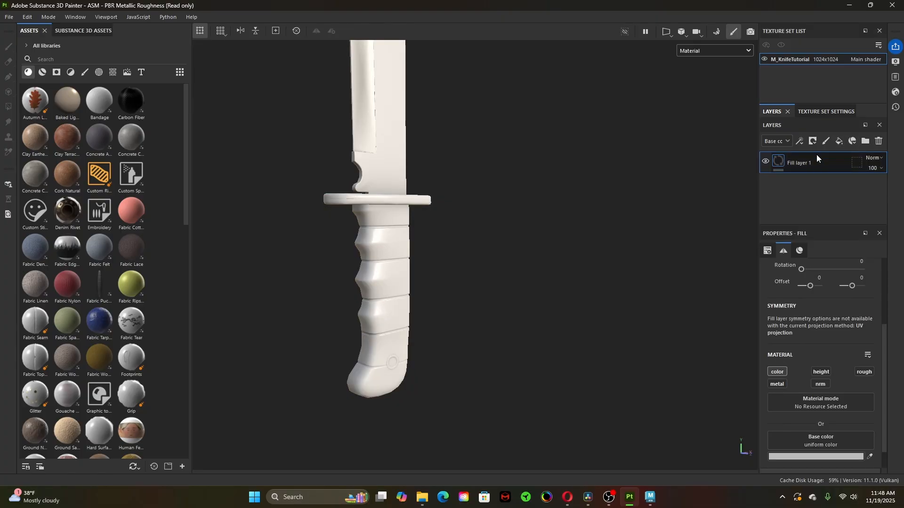
right_click(817, 154)
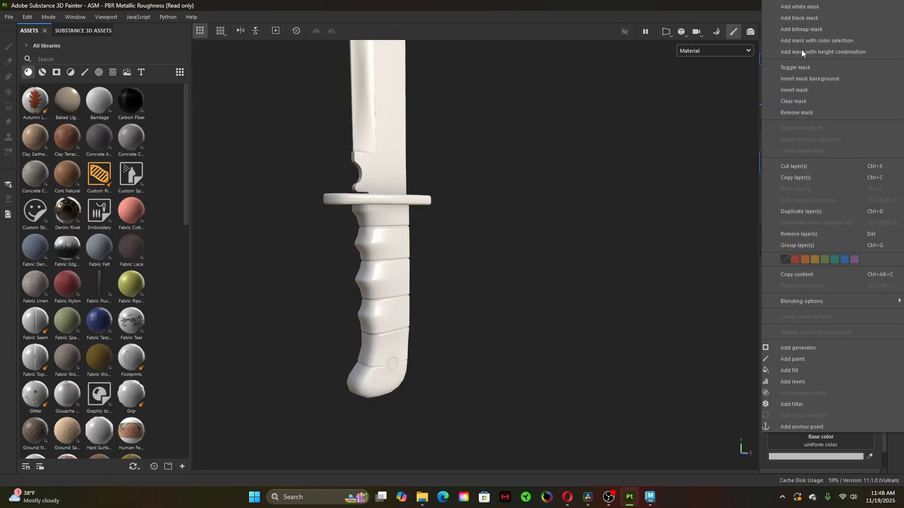
left_click(810, 18)
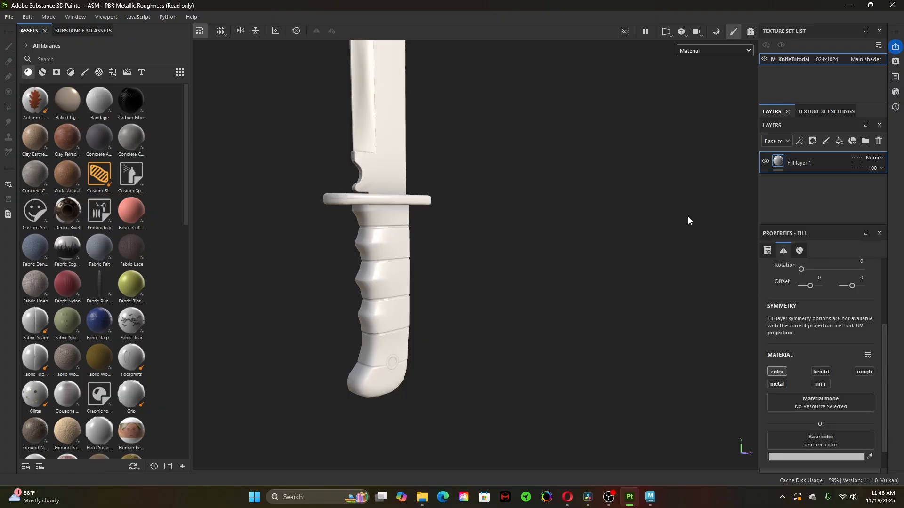
right_click(806, 163)
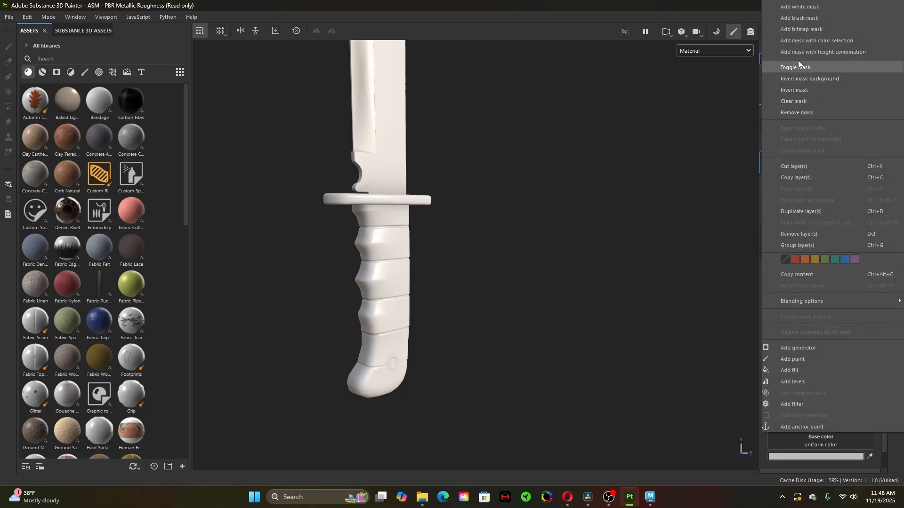
left_click(815, 19)
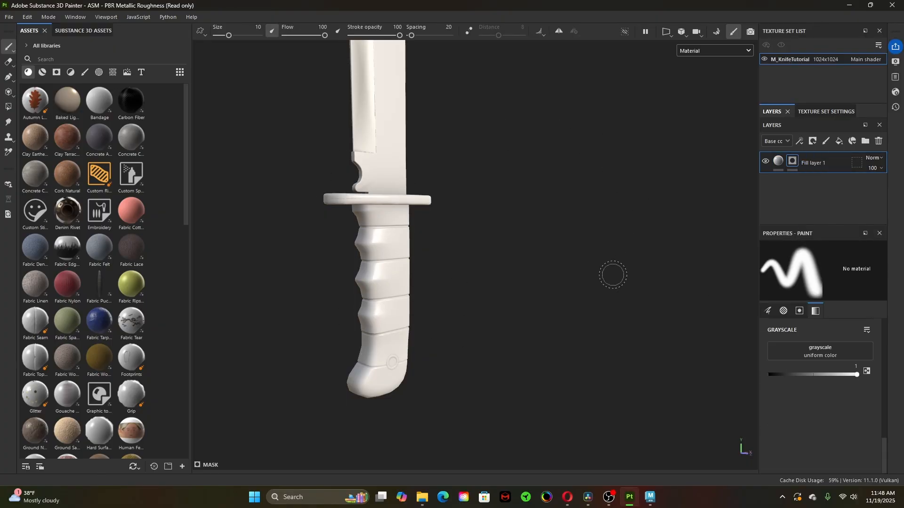
- Set the base color of the masked fill layer's material to bright red
left_click(779, 161)
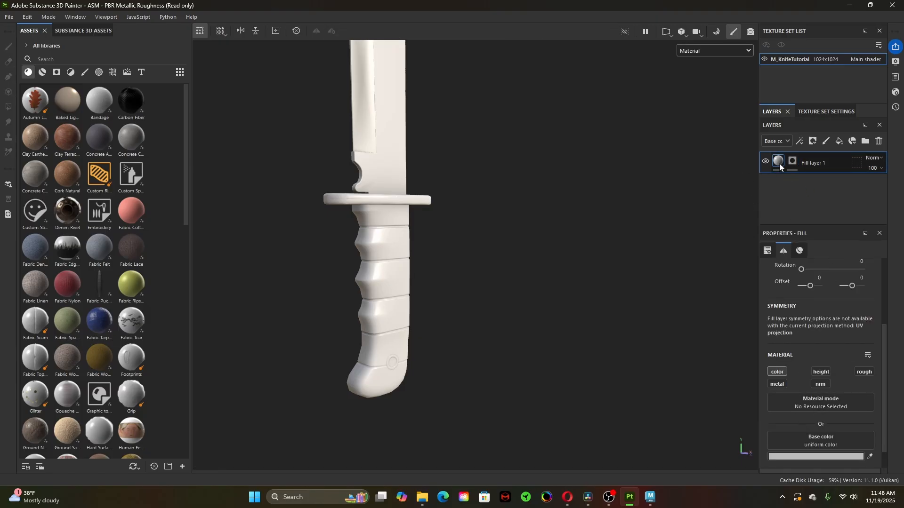
left_click(791, 162)
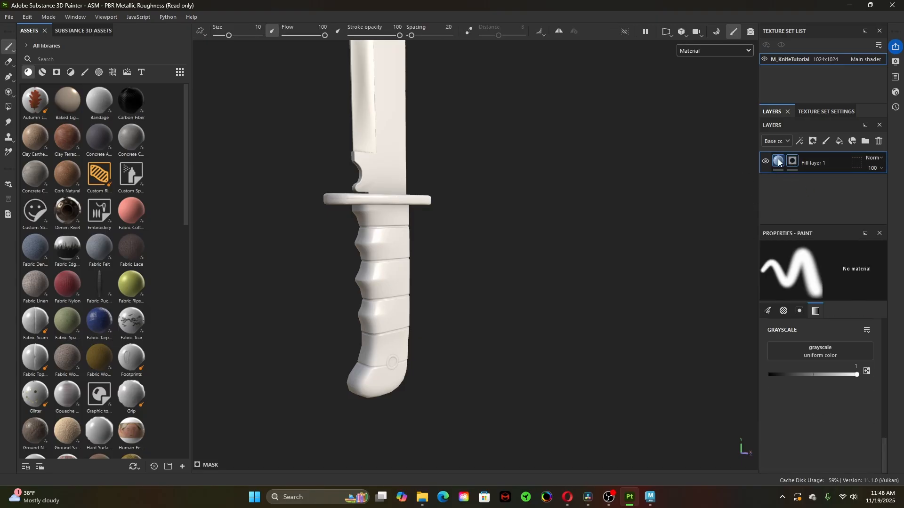
left_click(779, 163)
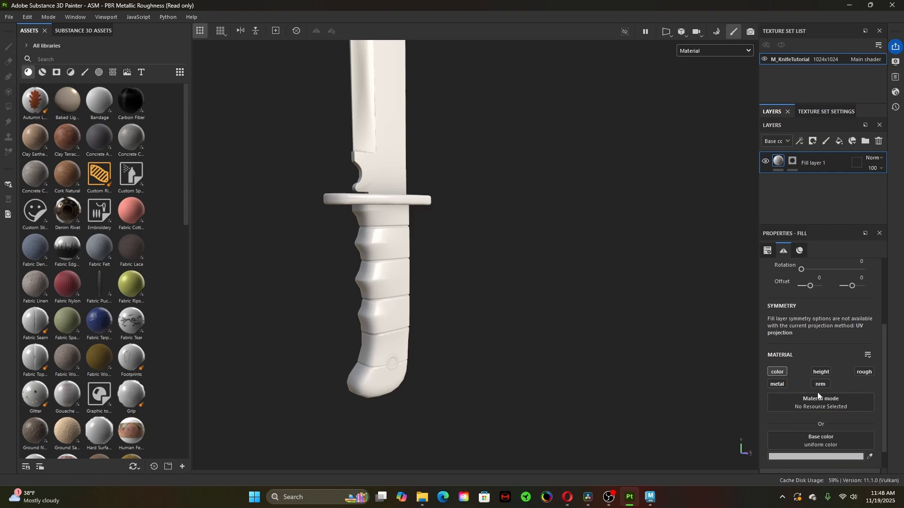
left_click(821, 458)
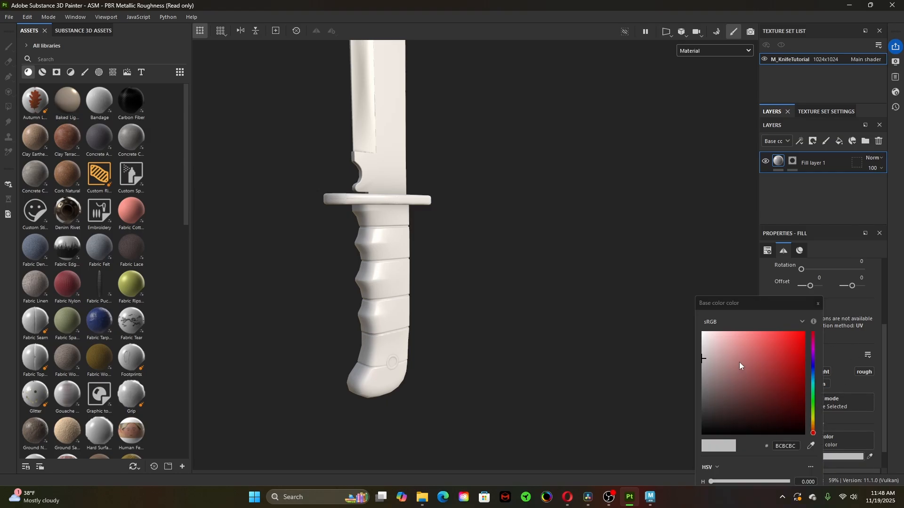
left_click_drag(757, 359, 804, 323)
left_click(818, 305)
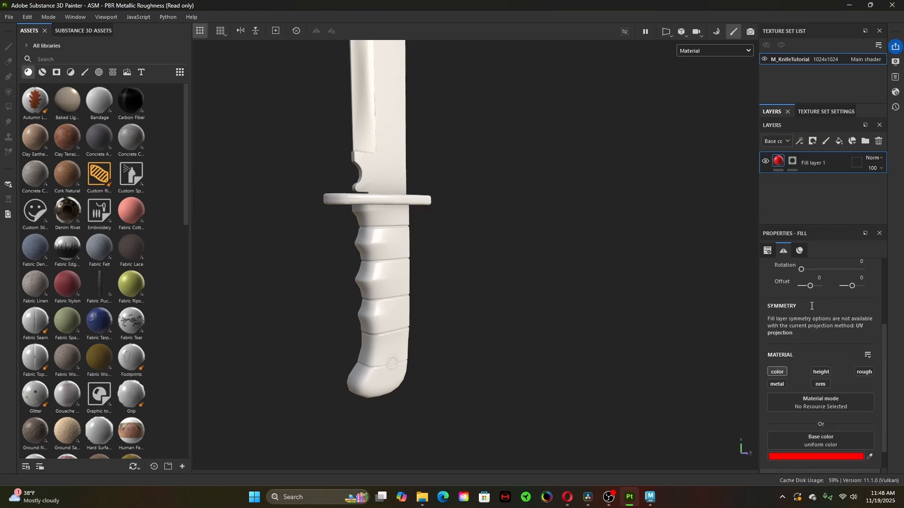
- Add a color selection to the red layer's mask and pick the handle's green ID color
left_click(794, 162)
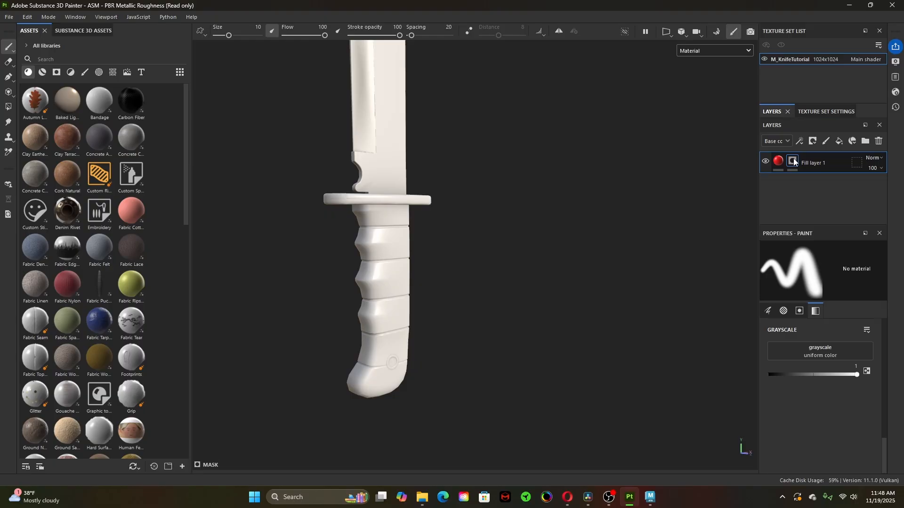
right_click(793, 161)
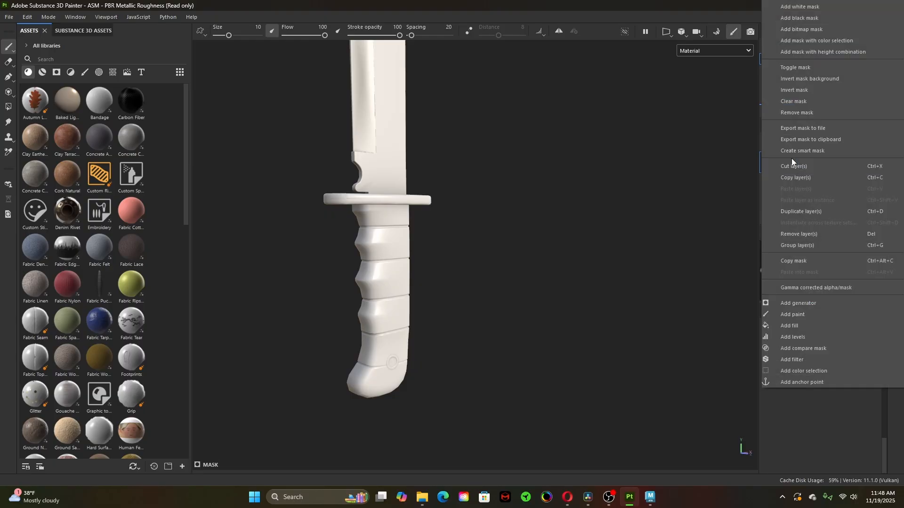
left_click(793, 370)
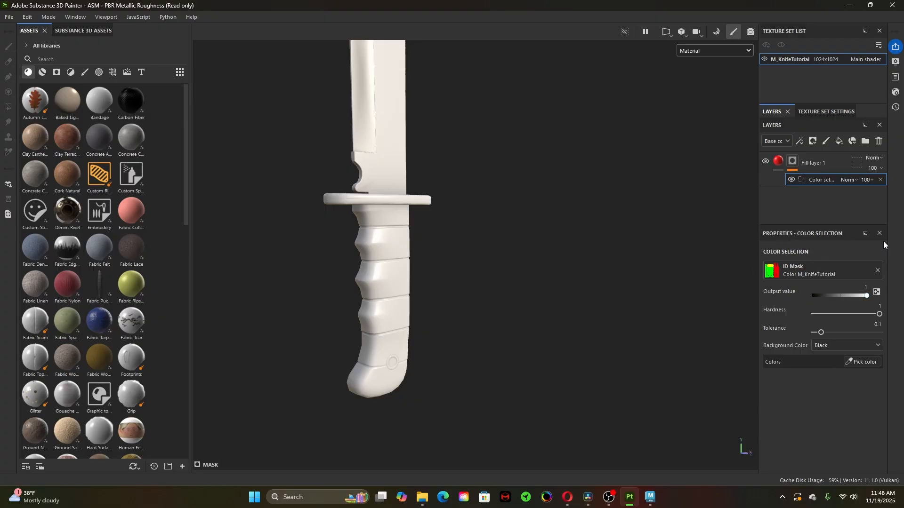
left_click(863, 363)
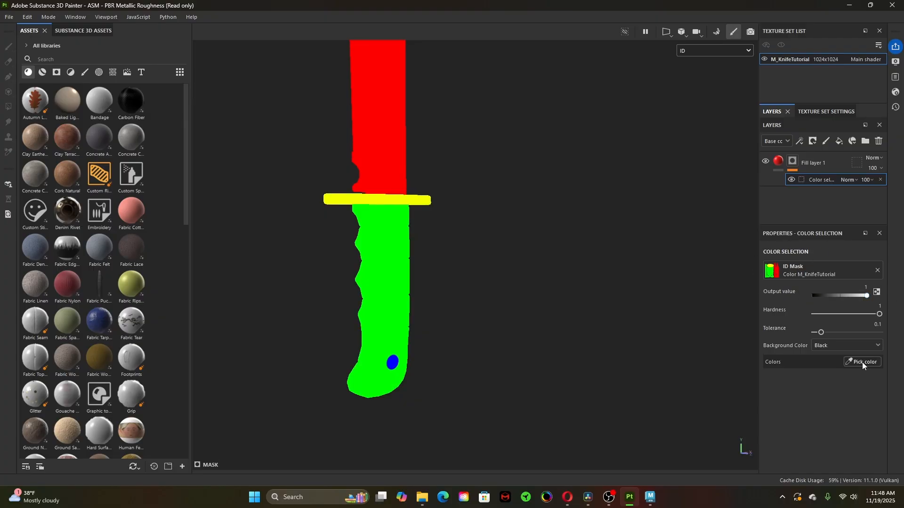
left_click(387, 242)
- Compare the red layer's black-and-white mask with its material on the knife handle from several angles
left_click_drag(495, 371, 554, 338, "alt")
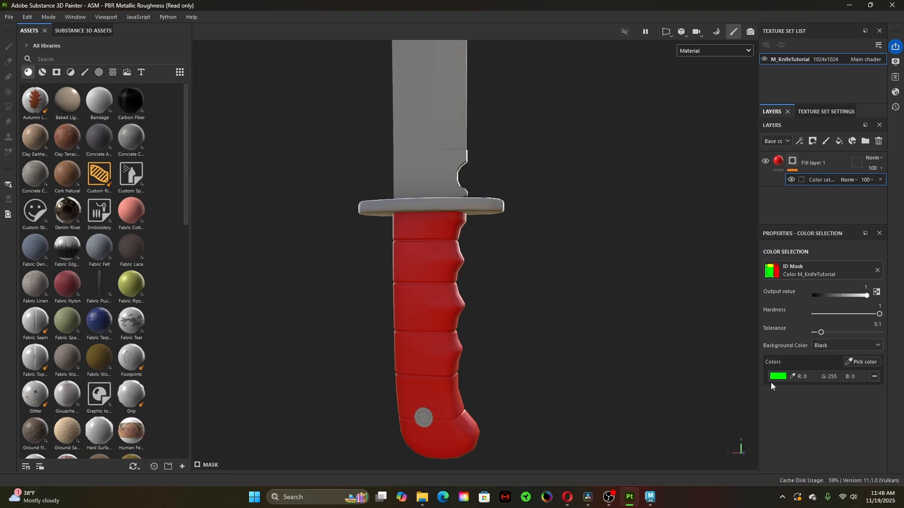
left_click_drag(490, 336, 494, 226, "alt")
left_click(791, 163, "alt")
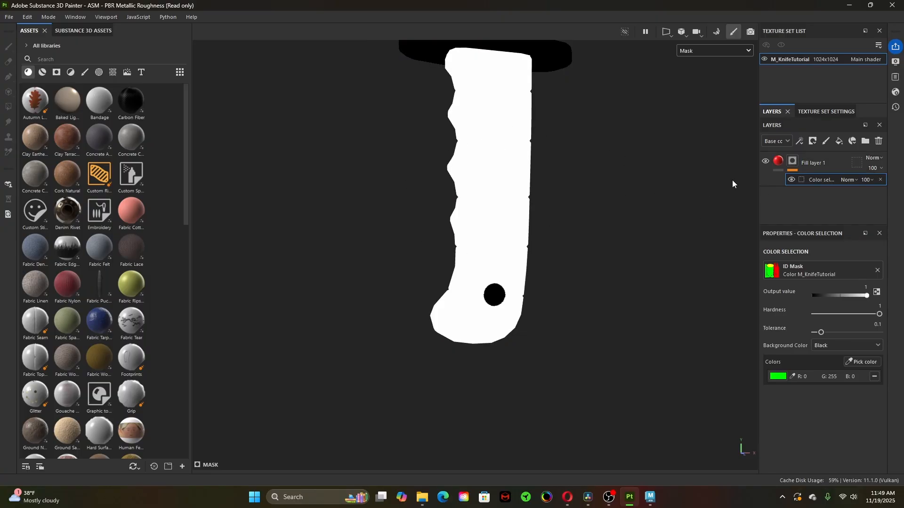
left_click(778, 161)
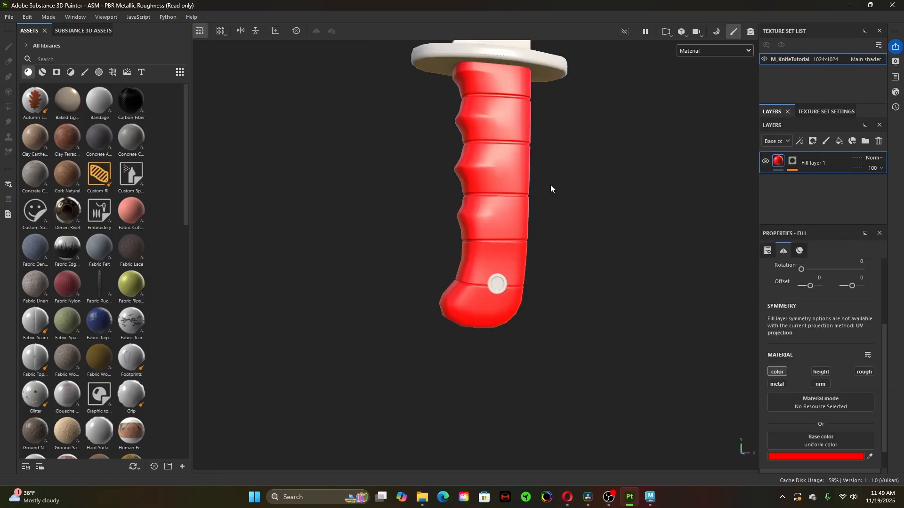
middle_click_drag(550, 184, 495, 286, "alt")
scroll(456, 262, "down", 2)
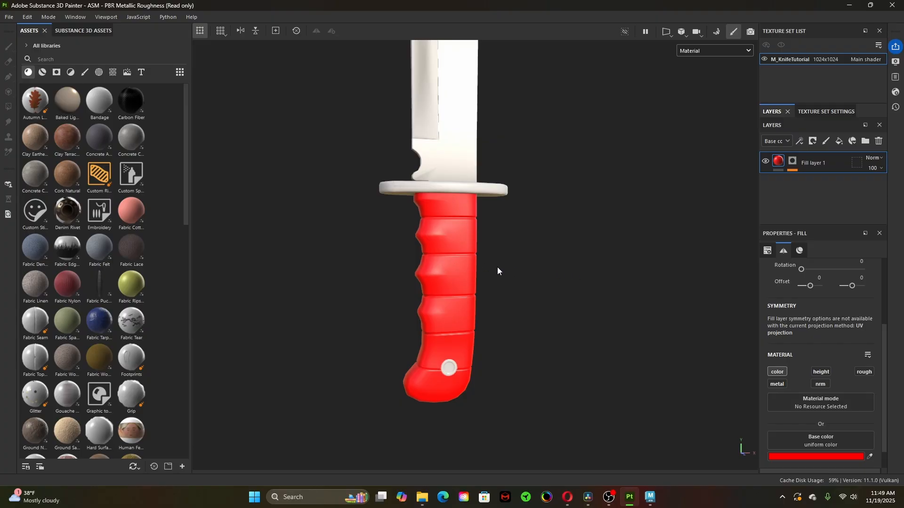
left_click_drag(453, 269, 535, 271, "alt")
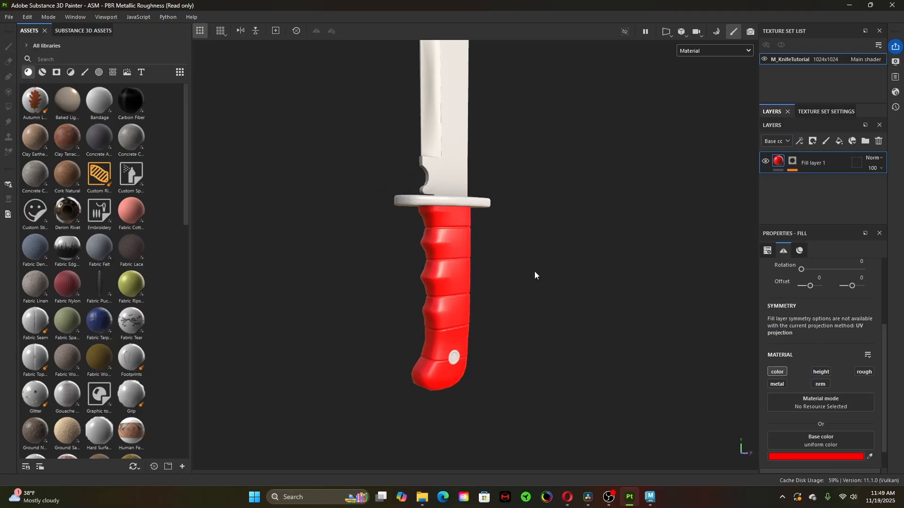
left_click(793, 163)
left_click(779, 162)
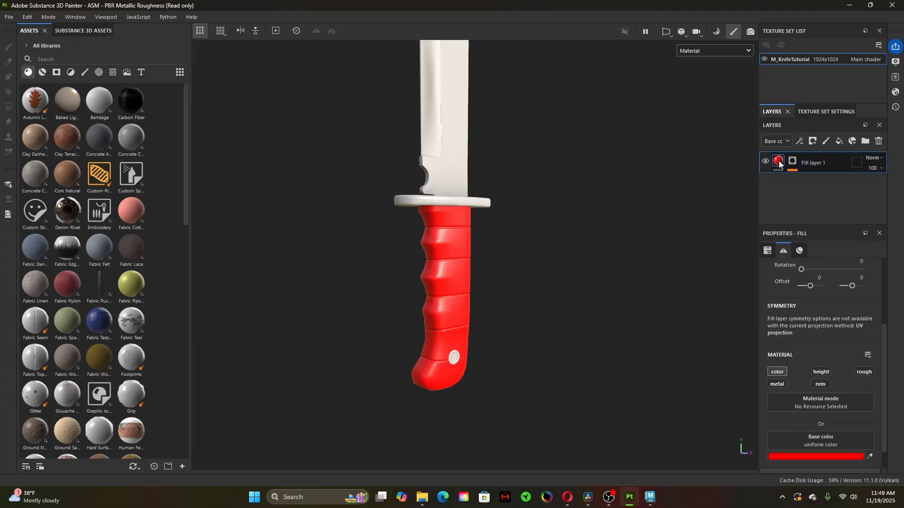
left_click(787, 163)
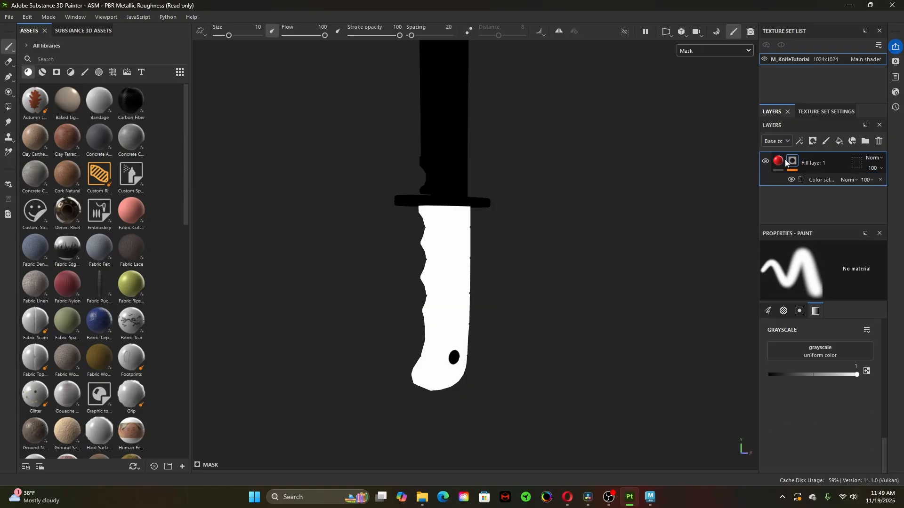
left_click(779, 162)
left_click(793, 163)
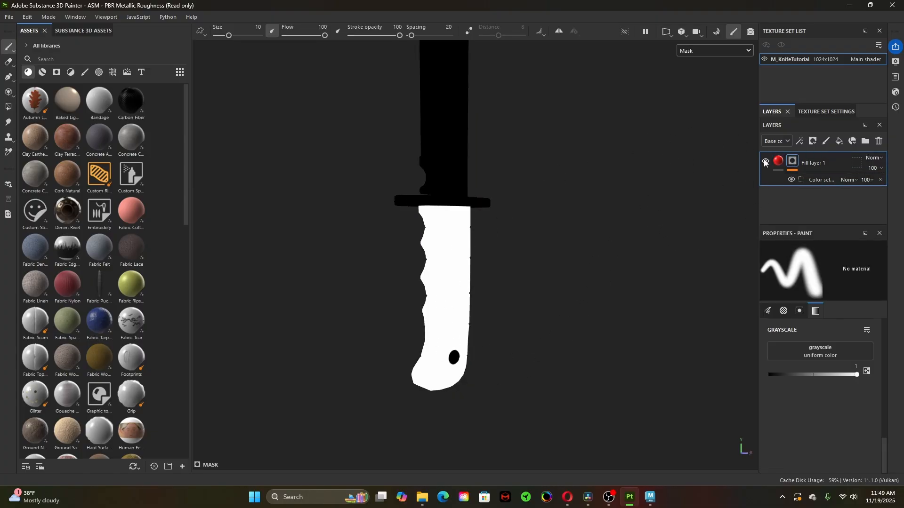
left_click(775, 163)
mouse_move(533, 366)
left_mouse_down("alt")
mouse_move(563, 347)
mouse_move(481, 337)
left_mouse_up("alt")
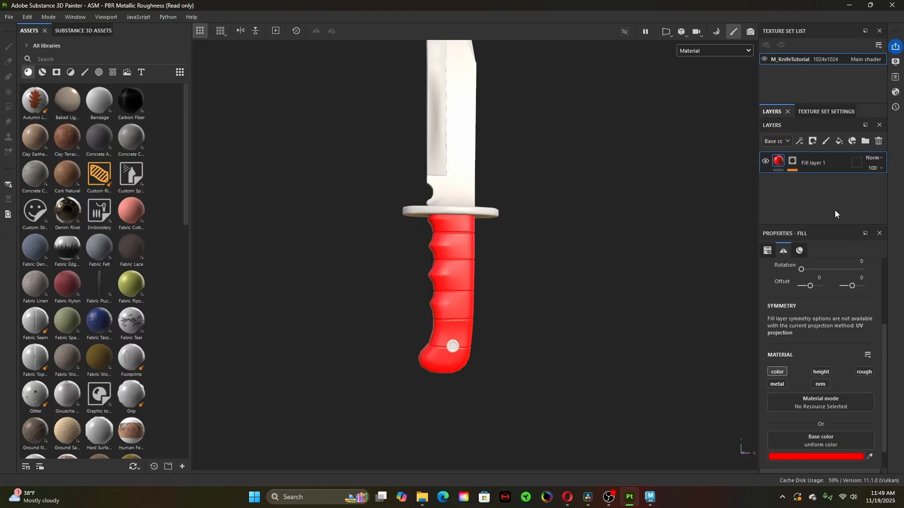
- Add a second fill layer above the red one and give it a black mask
left_click(837, 143)
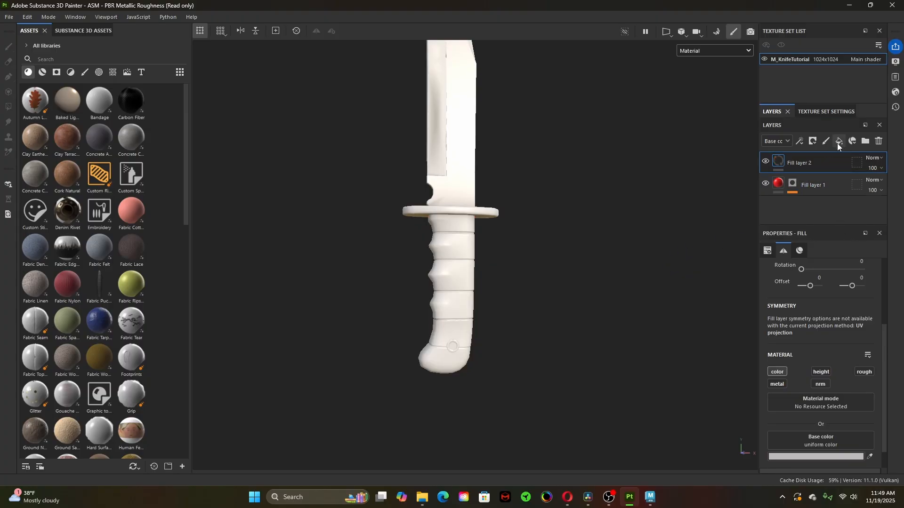
right_click(807, 160)
left_click(820, 18)
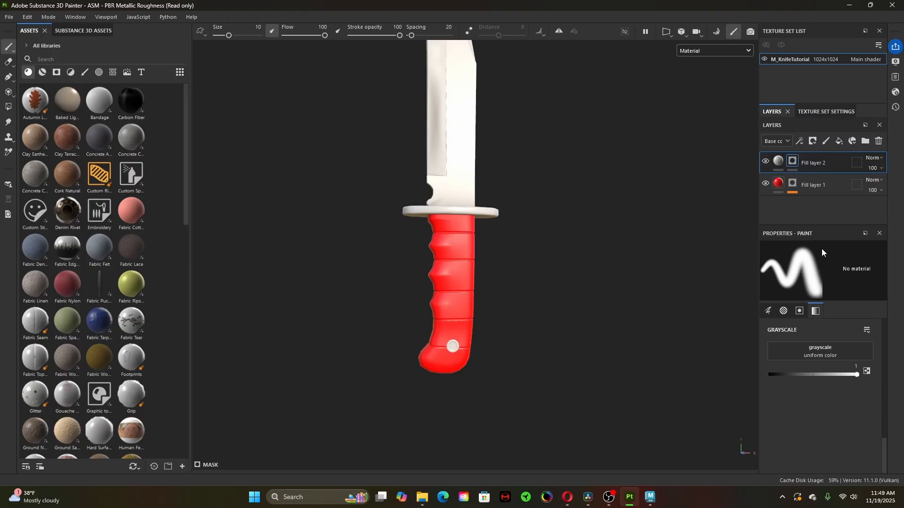
- Add a color selection to the second fill layer's mask and pick the handle's green ID color
right_click(793, 161)
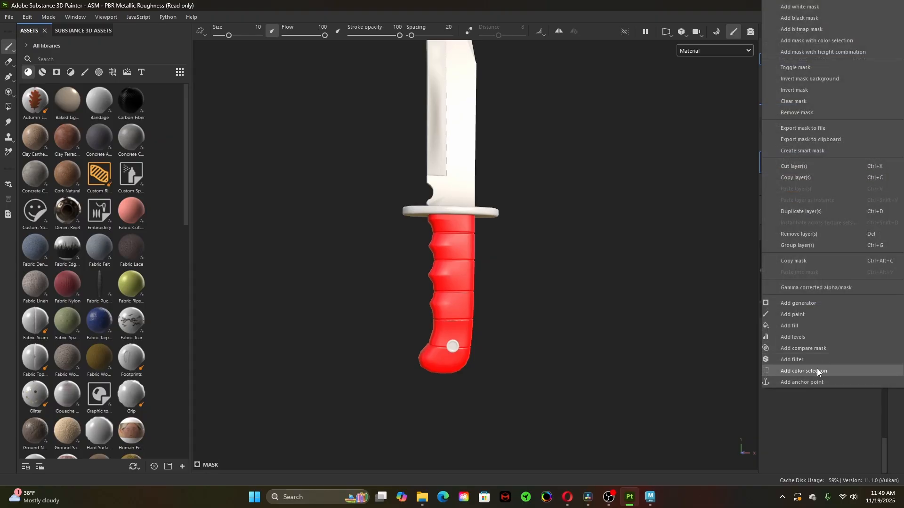
left_click(817, 369)
left_click(857, 361)
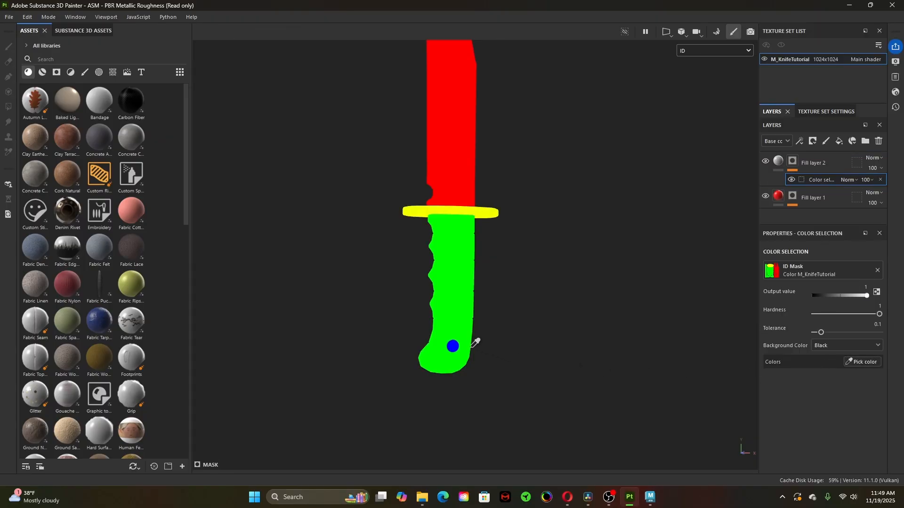
left_click(459, 283)
- Set the second fill layer's base color to pure red, FF0000
left_click(779, 161)
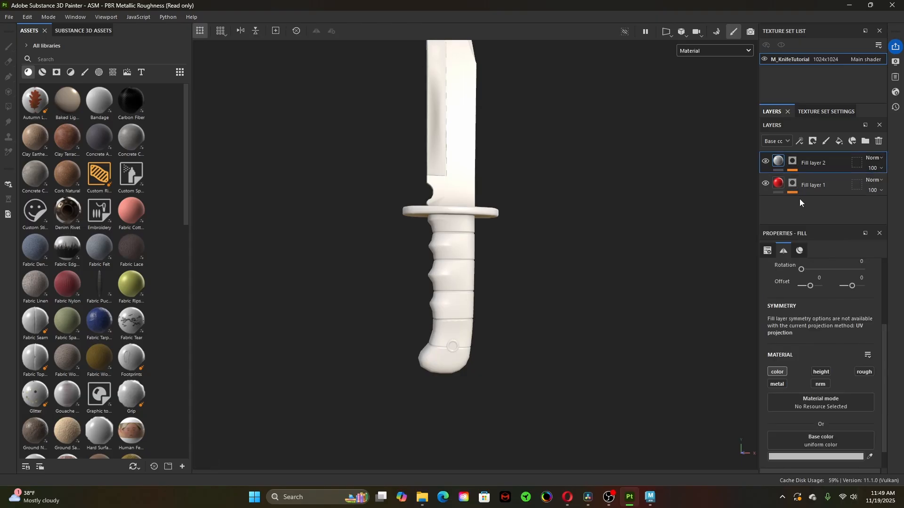
left_click(819, 457)
left_click_drag(763, 361, 812, 323)
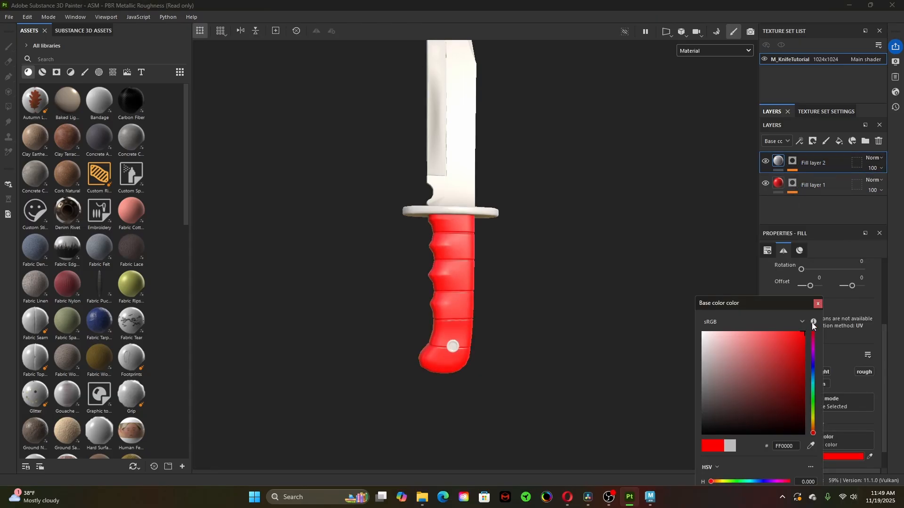
left_click(818, 303)
- Open the recent project KnifeTutorial.spp, discard the current project's changes and accept the version update
left_click(9, 17)
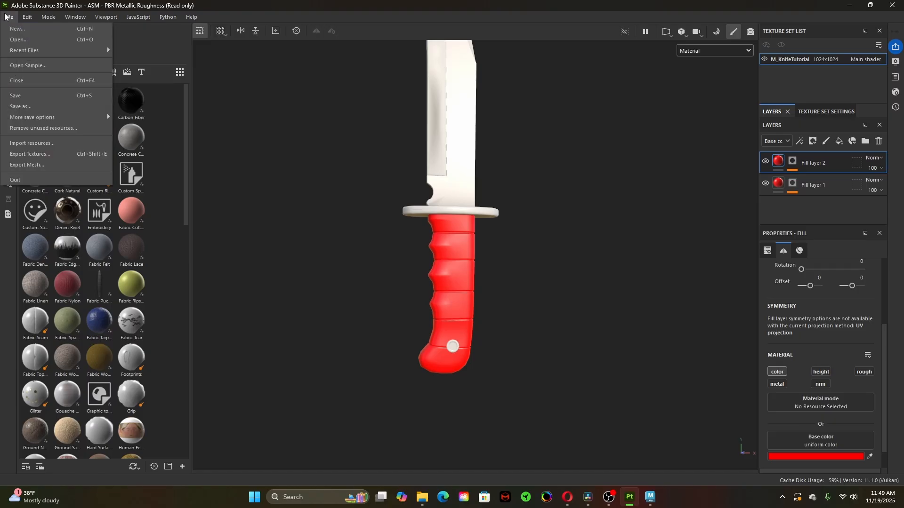
mouse_move(20, 51)
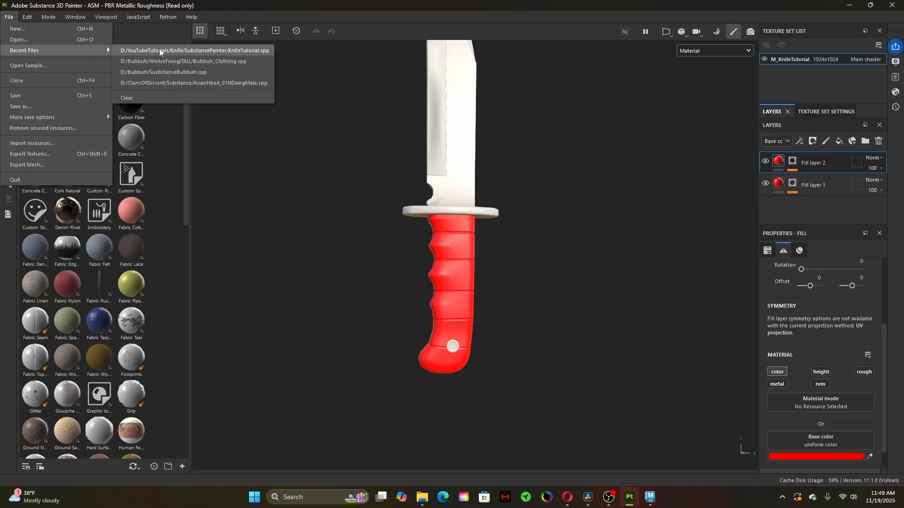
left_click(186, 51)
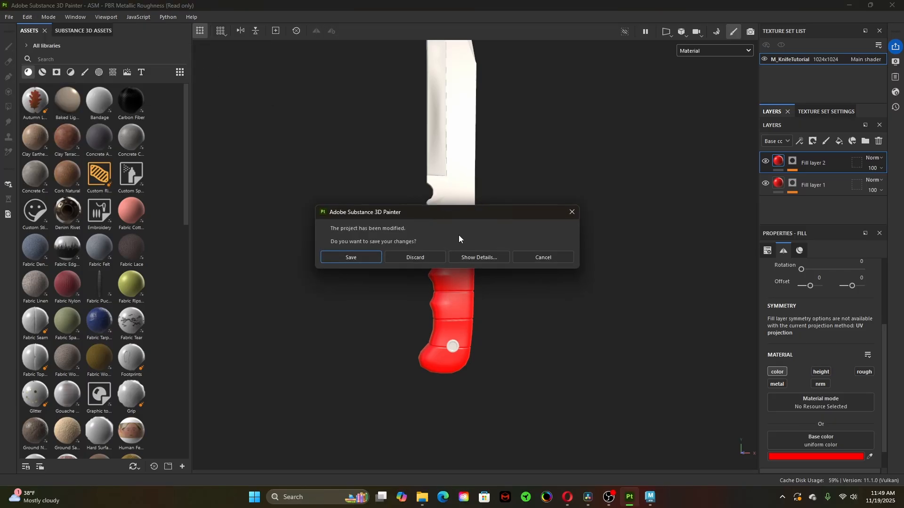
left_click(413, 259)
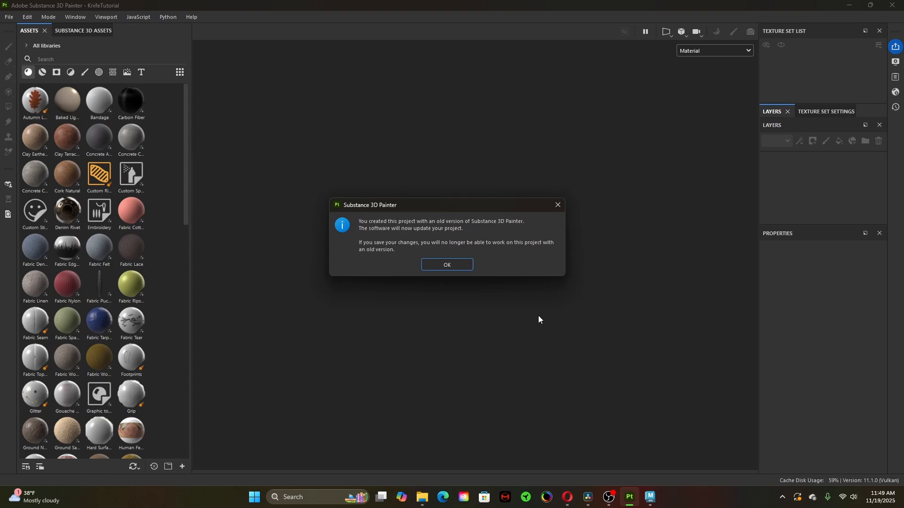
left_click(448, 265)
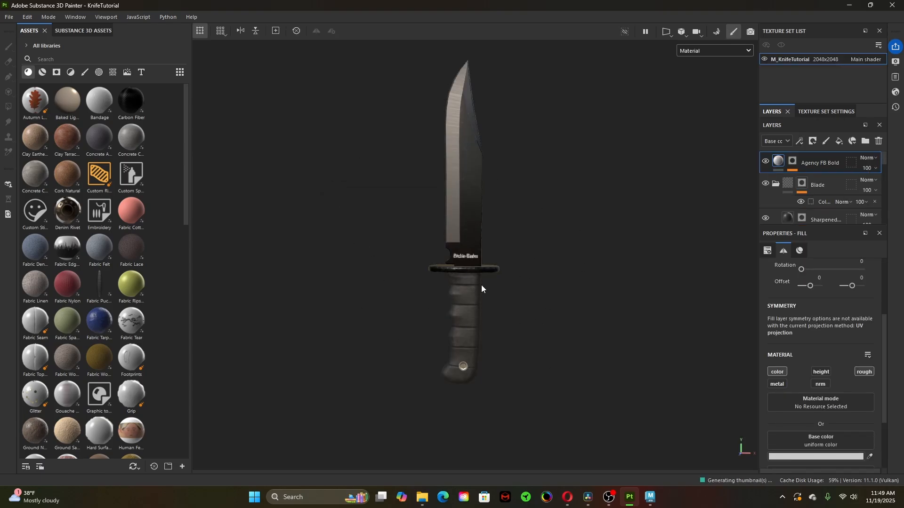
- Examine the textured knife's handle and bolt up close from several angles
right_click_drag(557, 338, 371, 294, "alt")
left_click_drag(371, 294, 431, 275, "alt")
middle_click_drag(430, 275, 327, 238, "alt")
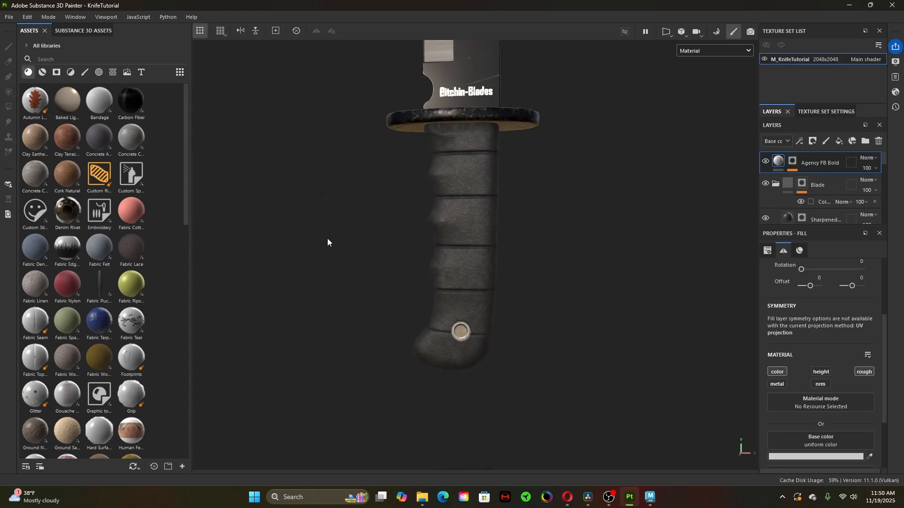
right_click_drag(327, 238, 647, 334, "alt")
middle_click_drag(477, 272, 476, 43, "alt")
right_click_drag(554, 260, 507, 289, "alt")
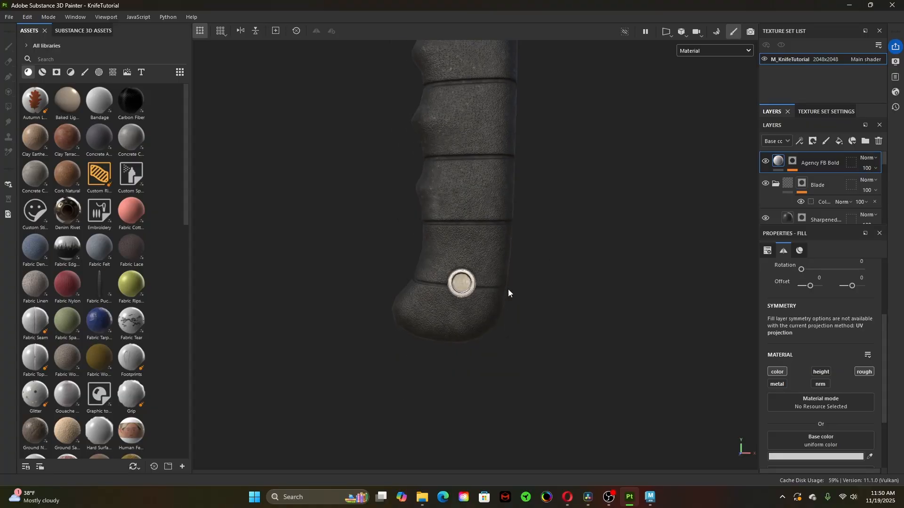
left_click_drag(507, 289, 579, 281, "alt")
mouse_move(578, 280)
right_mouse_down("shift")
mouse_move(558, 267)
mouse_move(578, 272)
right_mouse_up("shift")
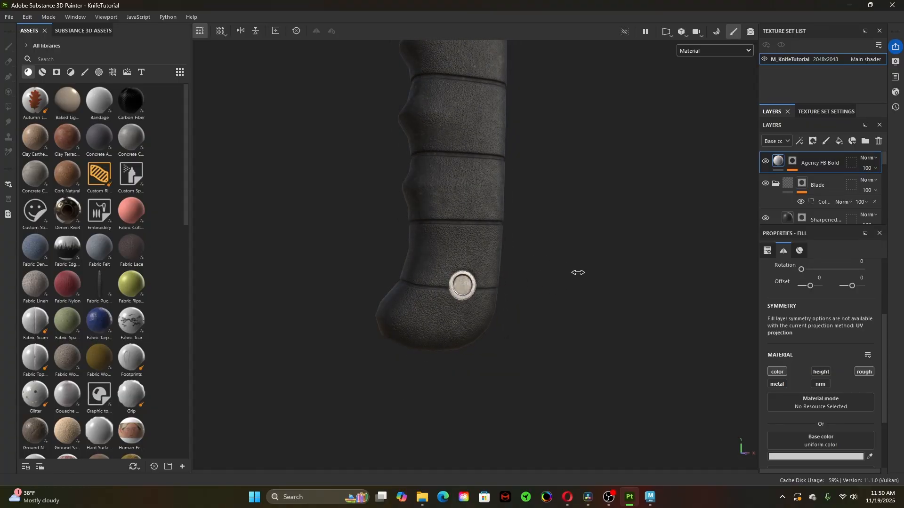
- Expand the Handle folder and its roughness subfolder, and look through the layers inside
scroll(828, 197, "down", 5)
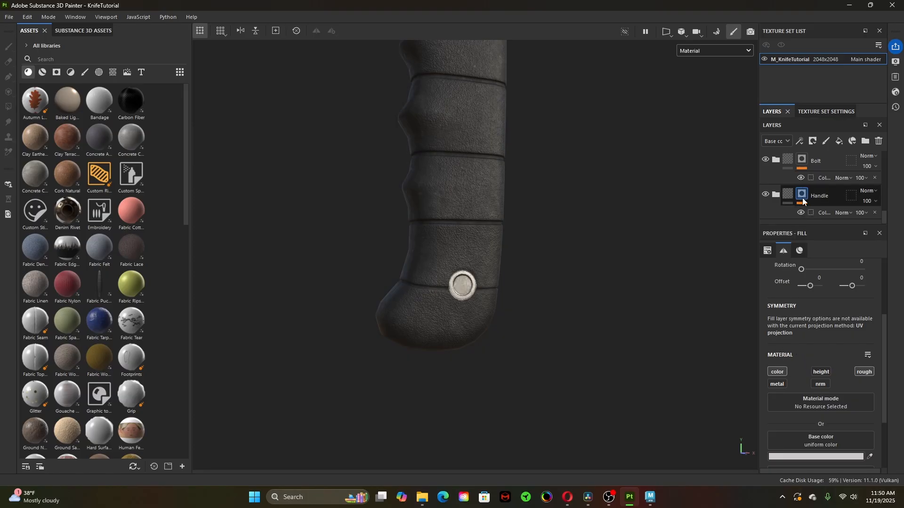
left_click(777, 195)
scroll(786, 202, "down", 3)
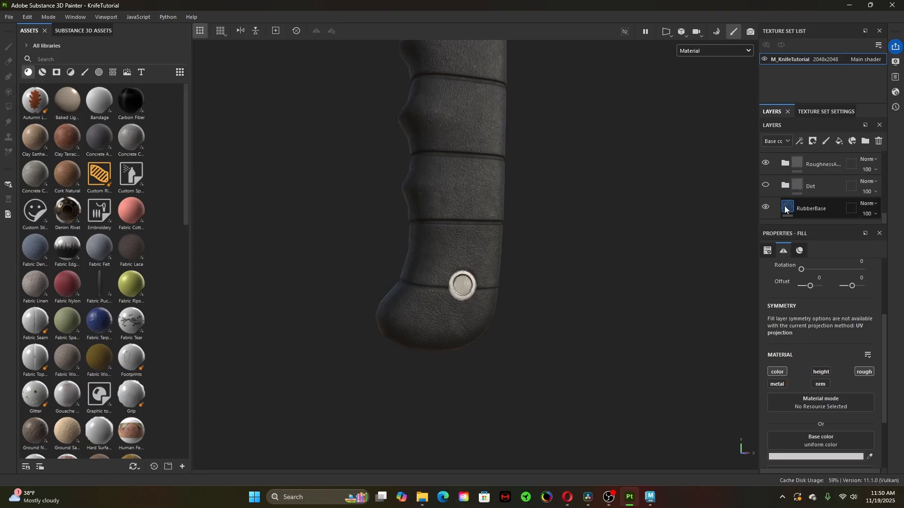
left_click(784, 163)
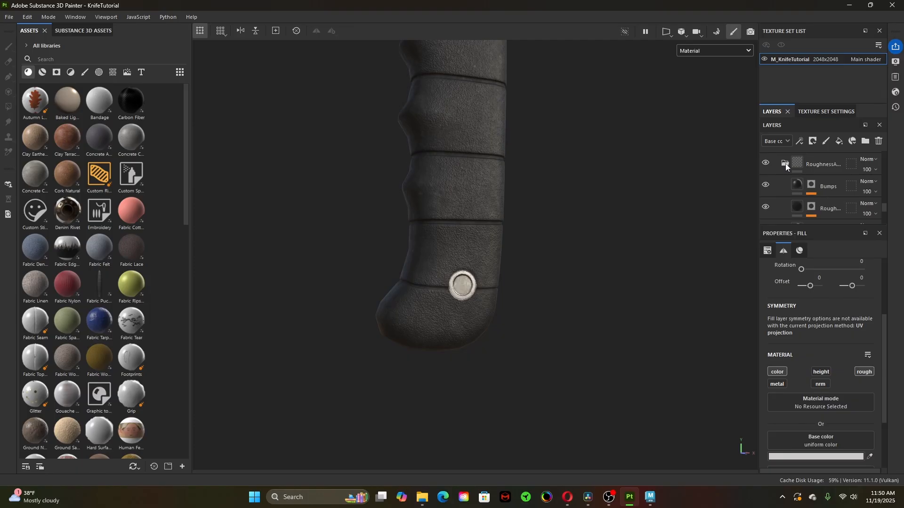
scroll(796, 187, "down", 3)
scroll(795, 187, "up", 3)
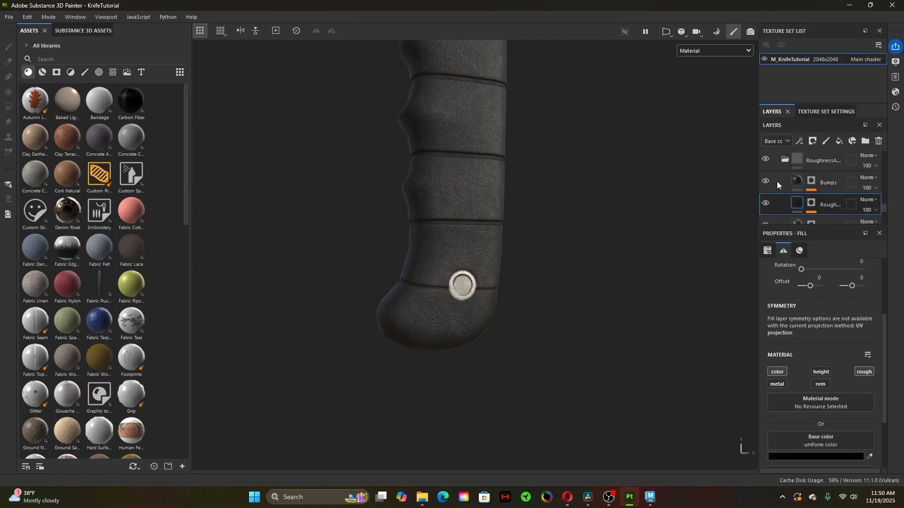
scroll(785, 205, "down", 2)
scroll(796, 184, "up", 2)
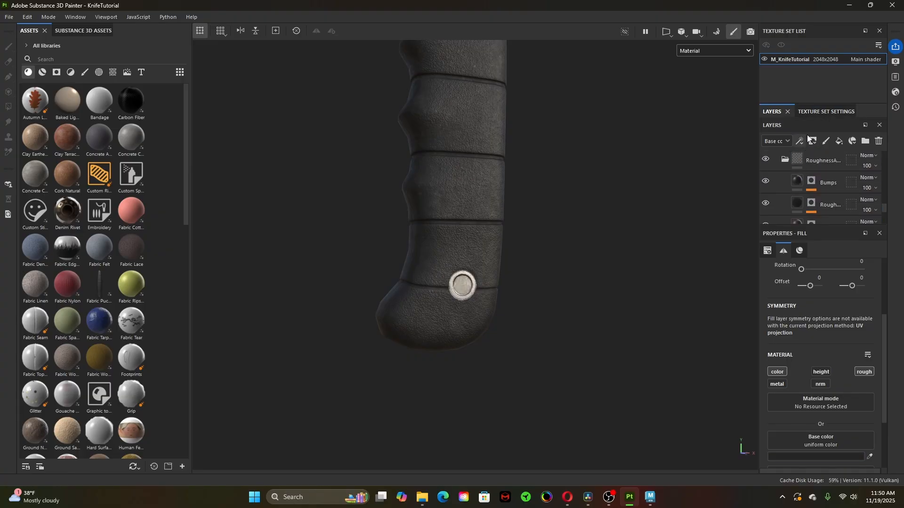
- Undock the layer stack, place it over the viewport and stretch it taller to show more layers
left_click_drag(770, 112, 633, 118)
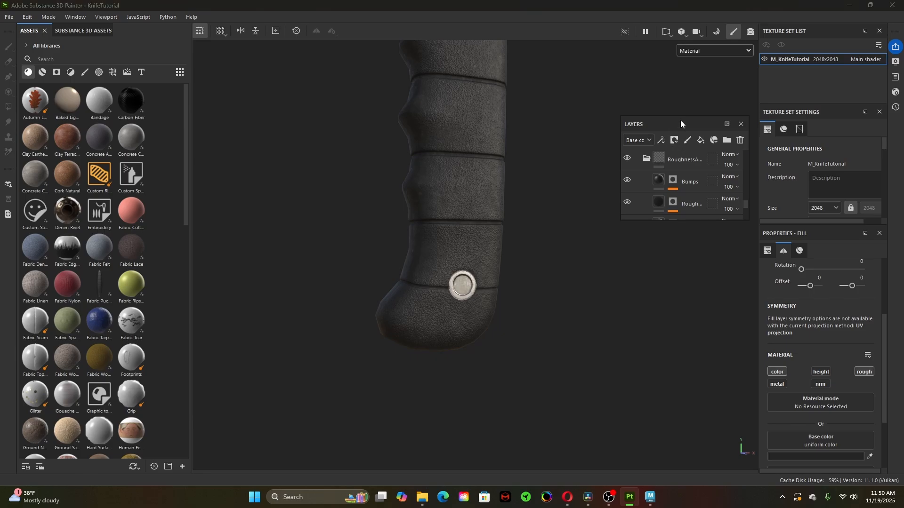
left_click_drag(678, 117, 674, 42)
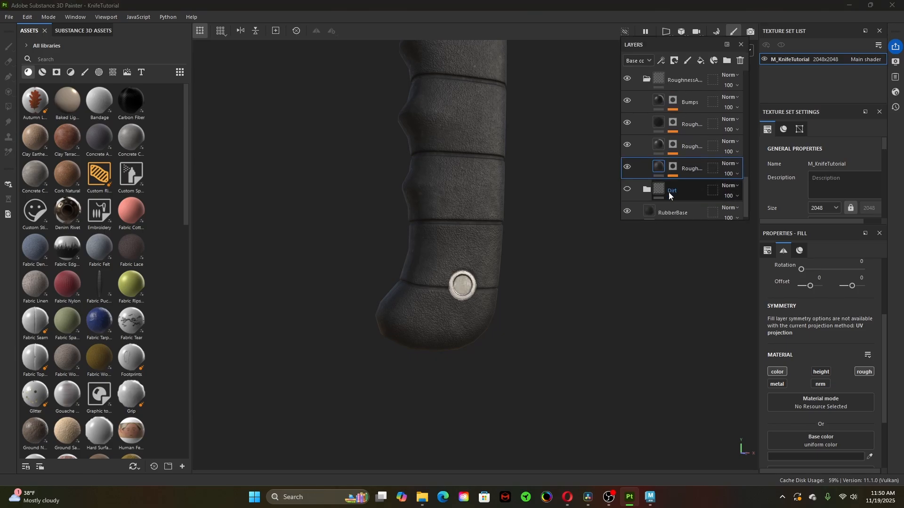
left_click(674, 218)
left_click_drag(674, 220, 678, 464)
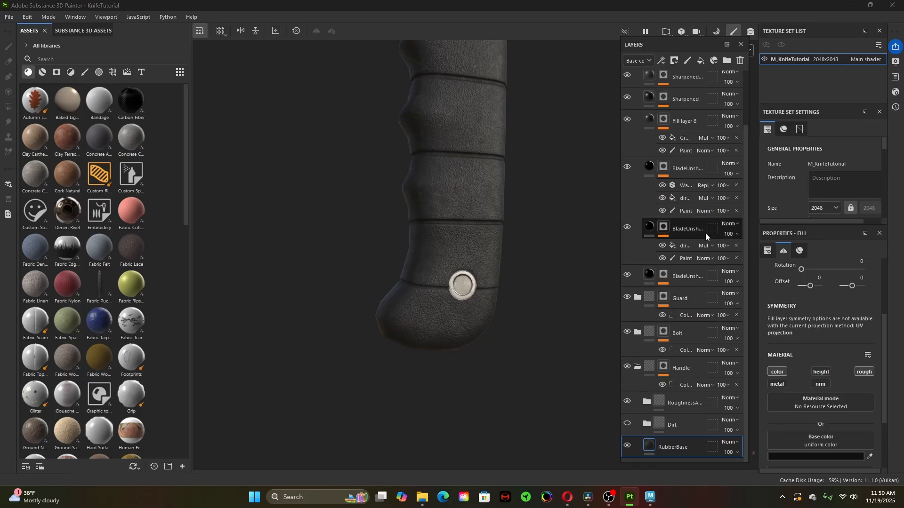
- Look through the contents of the Blade and Guard folders, leaving both collapsed
scroll(669, 308, "up", 4)
left_click(637, 104)
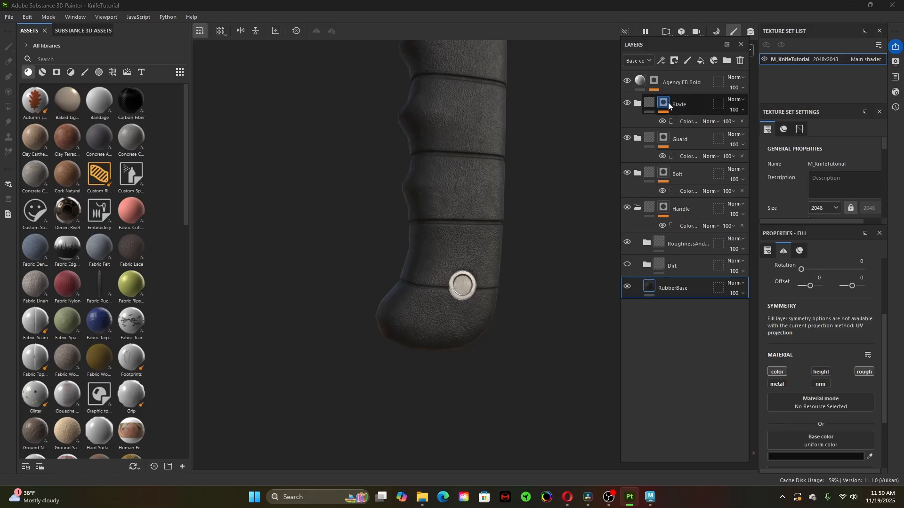
left_click(637, 104)
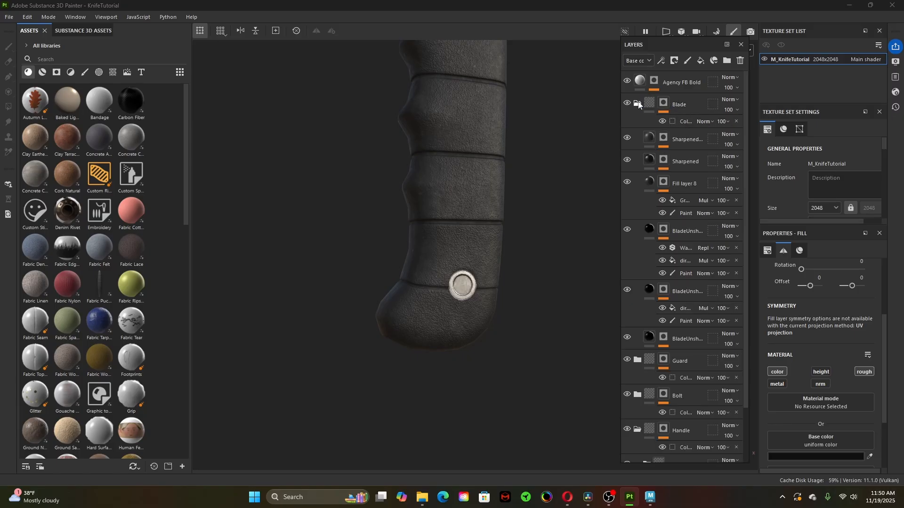
left_click(637, 103)
left_click(637, 139)
left_click(637, 138)
left_click(637, 103)
left_click(638, 103)
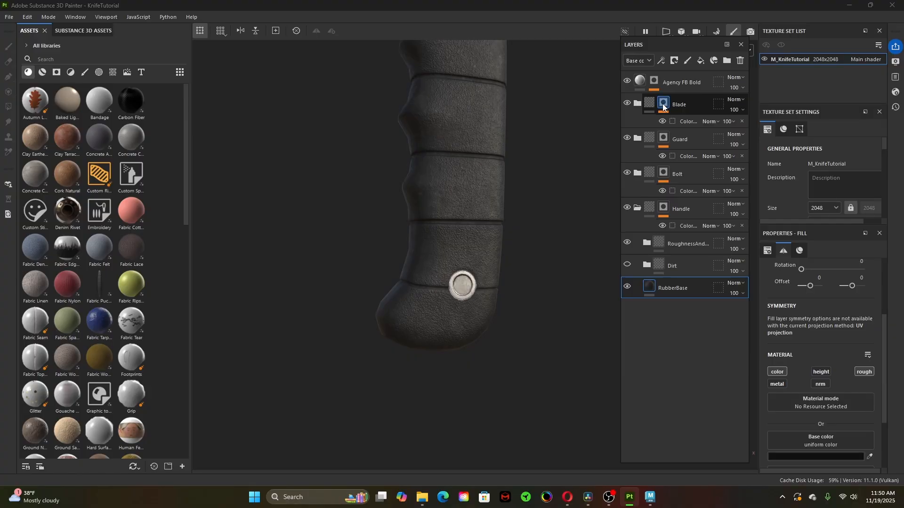
- Hide the Blade folder and view the whole knife from several angles without the blade's texture
right_click_drag(567, 158, 431, 304, "alt")
middle_click_drag(430, 304, 388, 464, "alt")
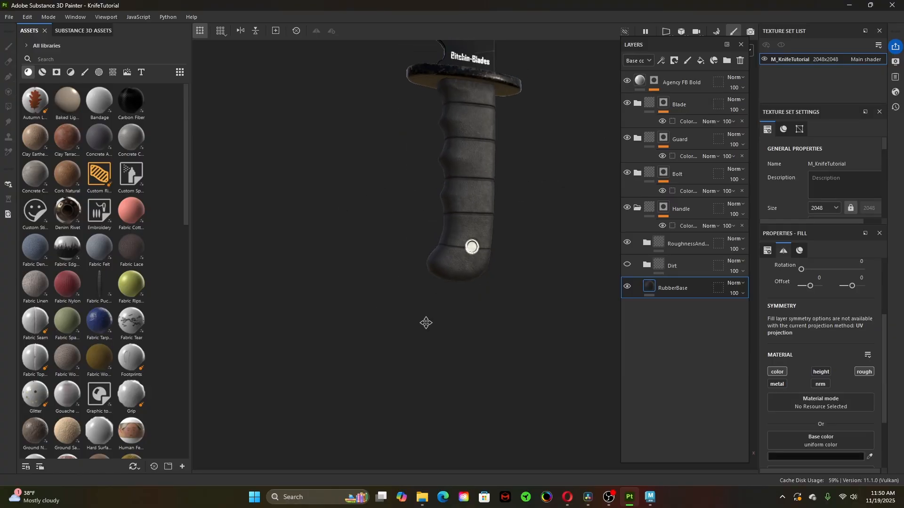
right_click_drag(430, 252, 404, 292, "alt")
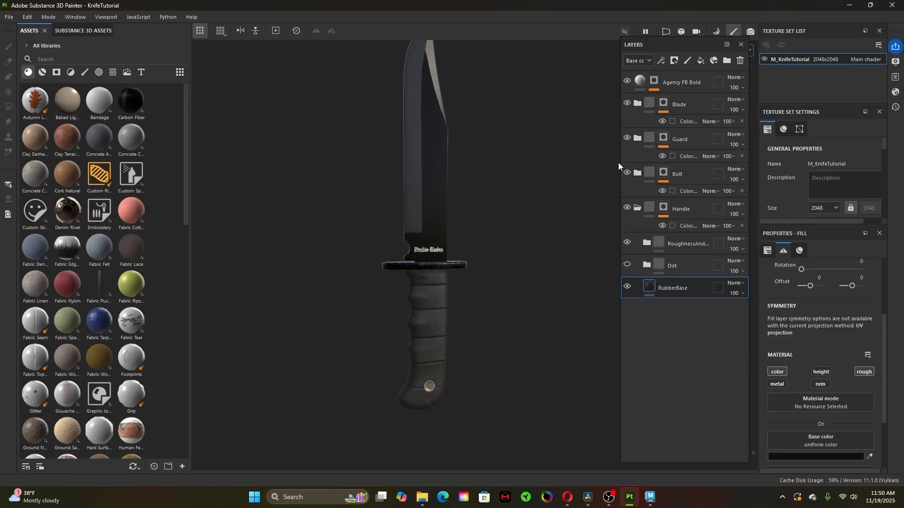
left_click(627, 104)
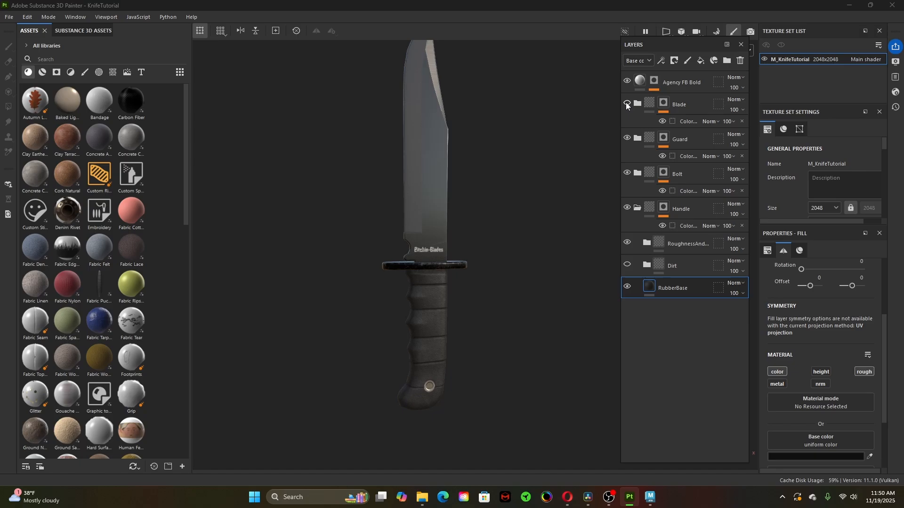
left_click_drag(541, 299, 554, 263, "alt")
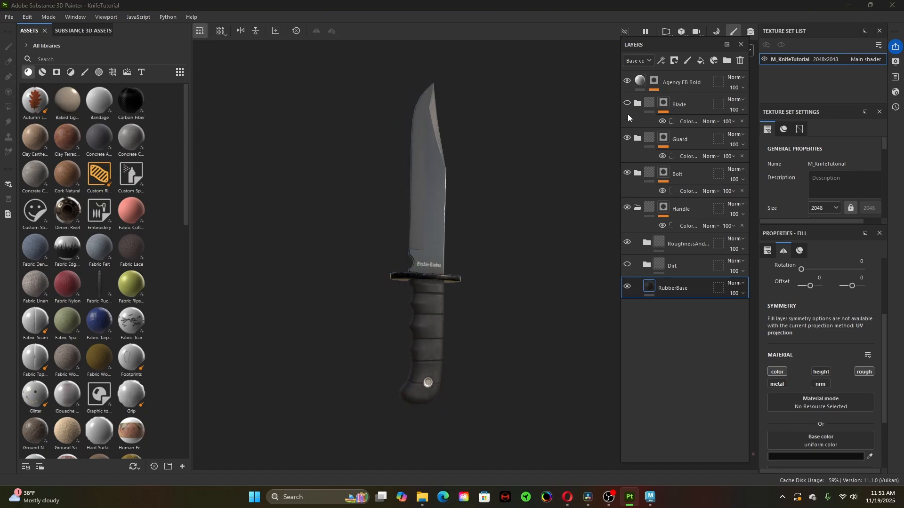
left_click(628, 104)
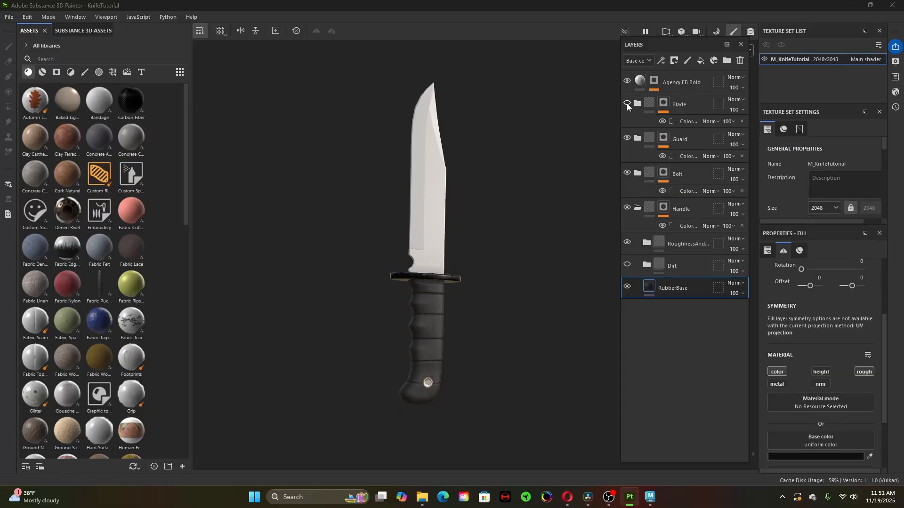
left_click_drag(546, 287, 521, 339, "alt")
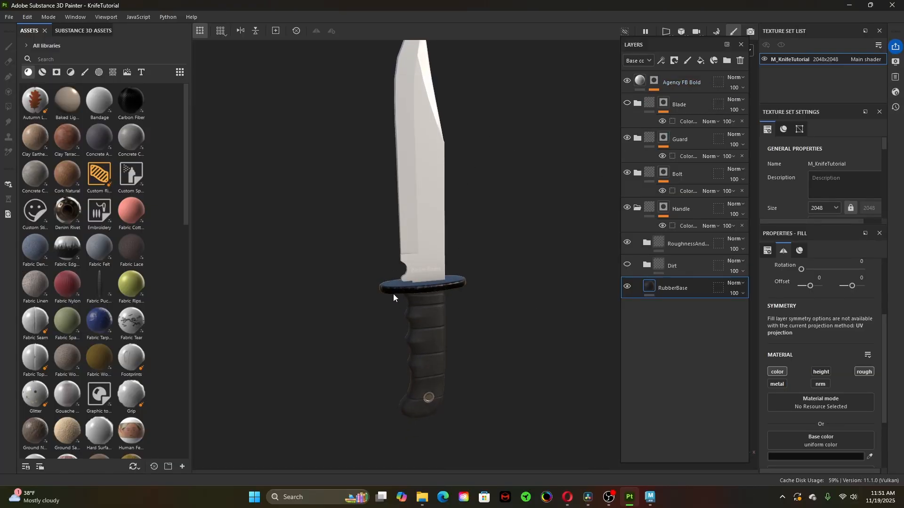
- Switch the Blade folder's visibility on and off repeatedly to compare the textured and bare blade
left_click(627, 104)
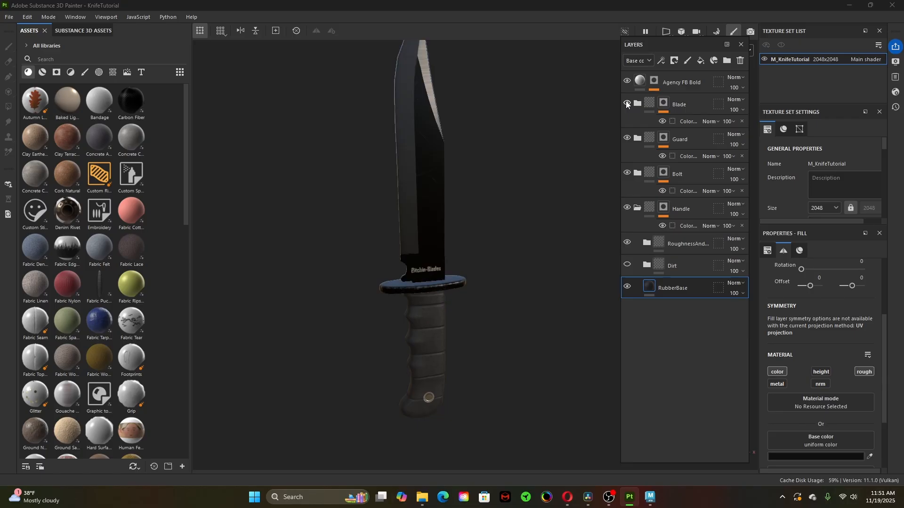
left_click(627, 104)
left_click(628, 104)
left_click(627, 104)
left_click(628, 104)
left_click(627, 104)
left_click(627, 104)
left_click(627, 104)
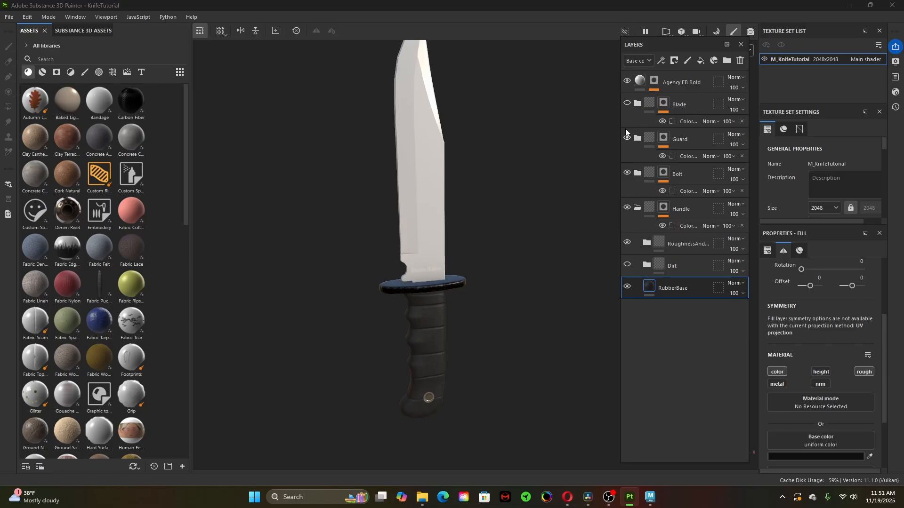
- Hide and show the Guard, Bolt and Handle folders one after another to check which part each affects
left_click(627, 138)
left_click(627, 138)
left_click(627, 173)
left_click(627, 173)
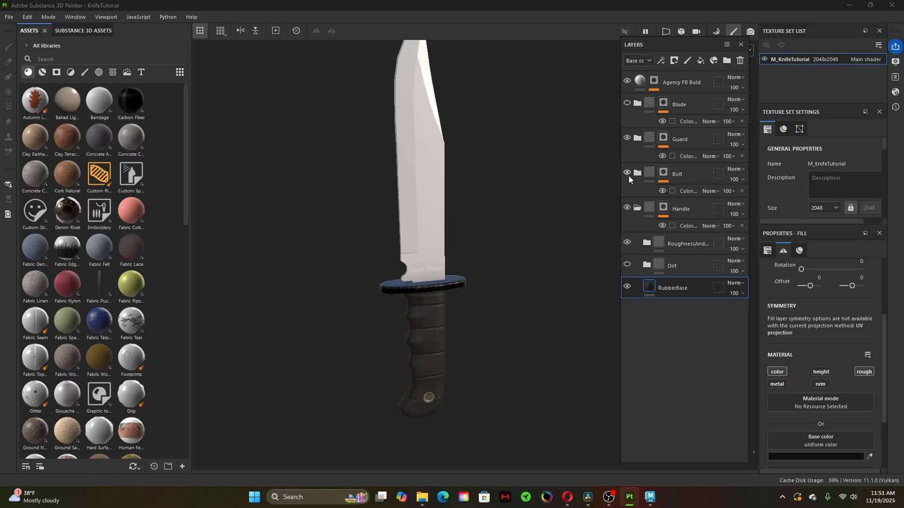
left_click(626, 208)
left_click(626, 208)
- Expand the roughness folder inside Handle and make the Blade folder visible, with the knife handle in view
left_click(646, 244)
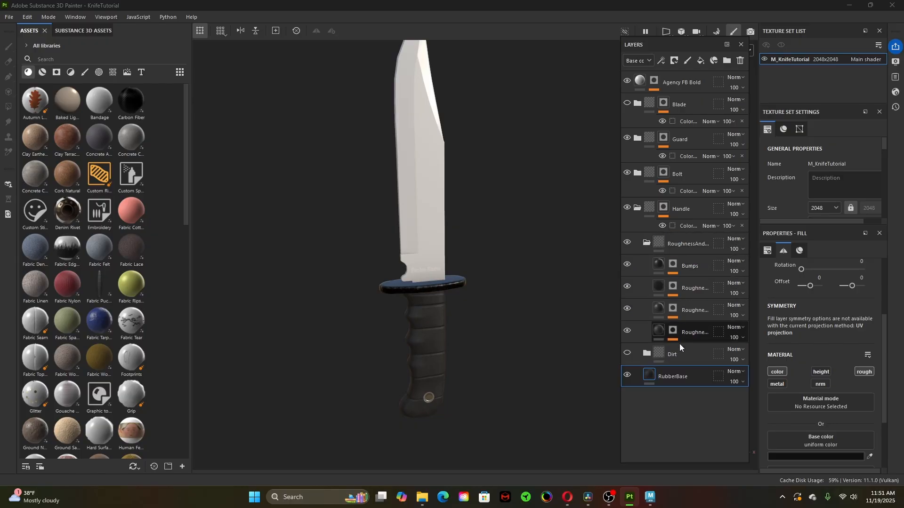
scroll(514, 371, "up", 2)
left_click(627, 102)
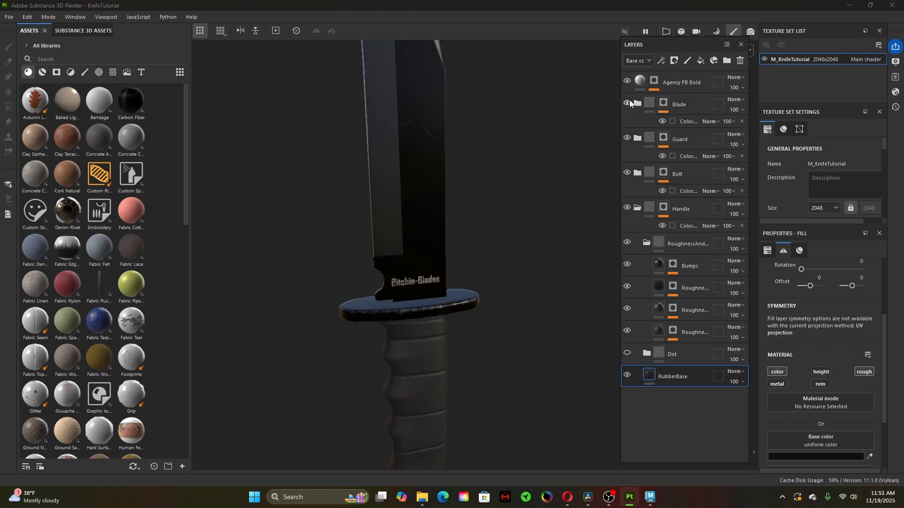
middle_click_drag(433, 325, 451, 216, "alt")
scroll(528, 350, "up", 2)
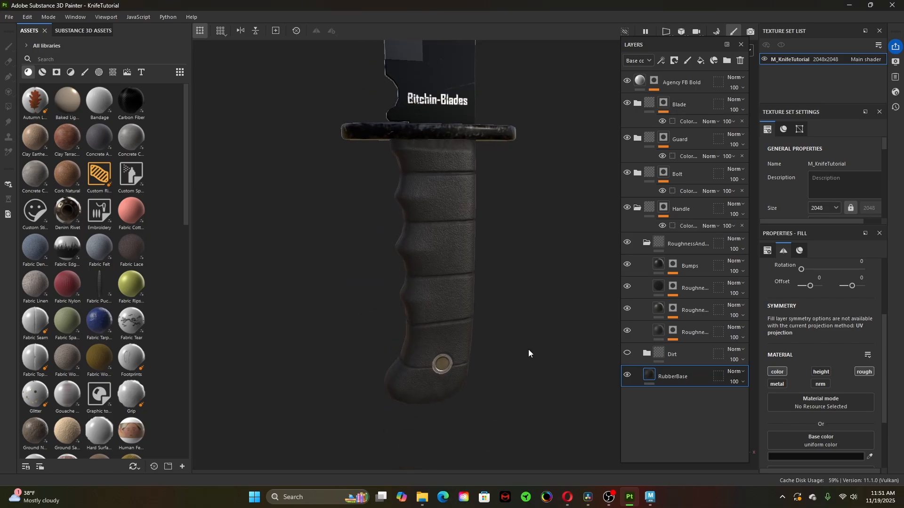
- Hide the Bumps layer and the three roughness layers on the handle, and move RubberBase above the Dirt folder
left_click_drag(528, 349, 496, 352, "alt")
middle_click_drag(443, 353, 440, 300, "alt")
right_click_drag(393, 305, 513, 326, "alt")
middle_click_drag(497, 252, 503, 272, "alt")
mouse_move(439, 323)
left_mouse_down("alt")
mouse_move(507, 288)
mouse_move(492, 292)
mouse_move(507, 298)
mouse_move(497, 299)
left_mouse_up("alt")
mouse_move(497, 298)
right_mouse_down("shift")
mouse_move(511, 299)
mouse_move(494, 304)
mouse_move(502, 311)
right_mouse_up("shift")
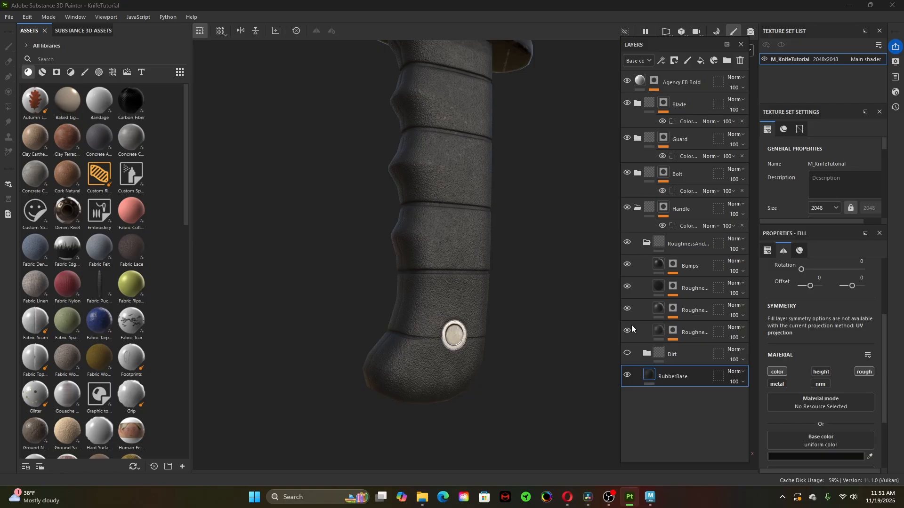
left_click(628, 265)
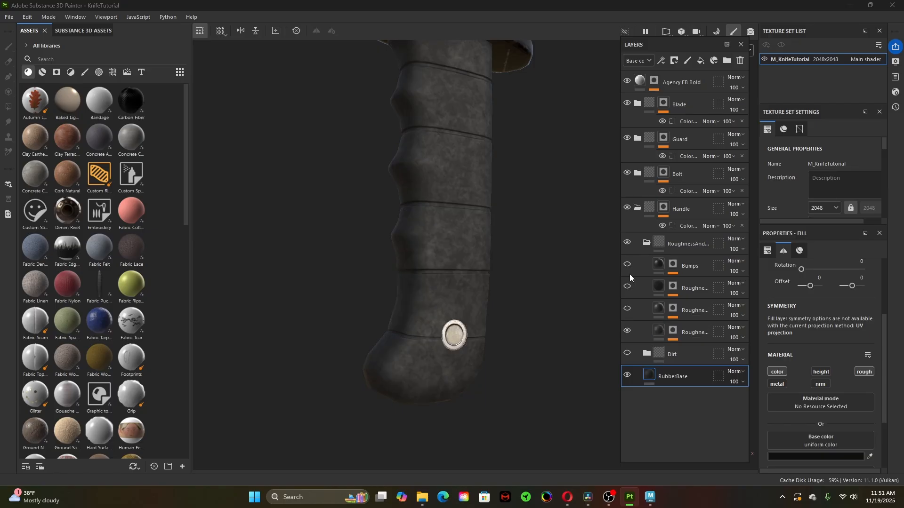
left_click(627, 331)
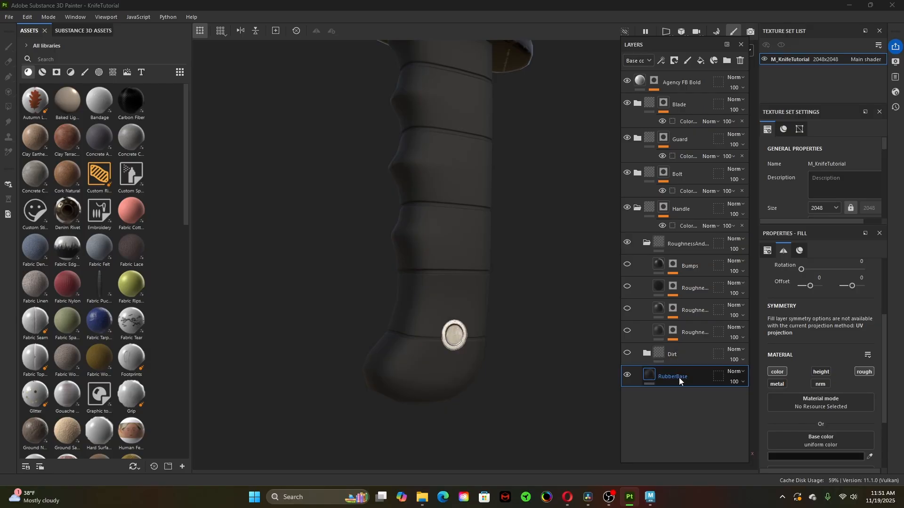
left_click_drag(679, 377, 677, 345)
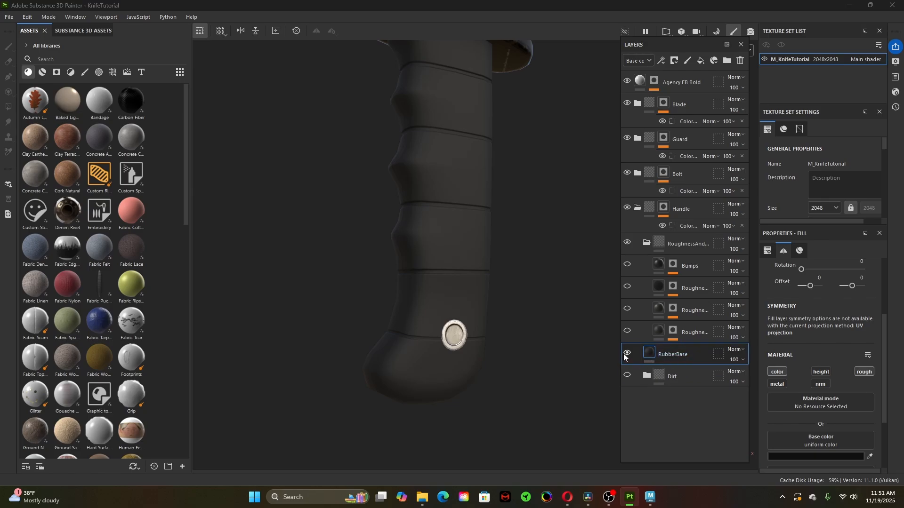
- Switch RubberBase's color and roughness channels off and on to compare their effect on the handle
scroll(799, 376, "down", 3)
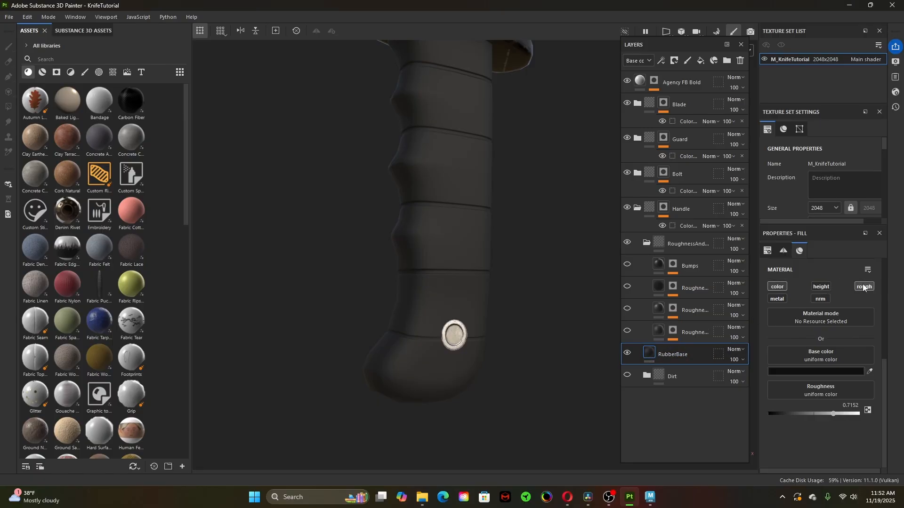
left_click(781, 287)
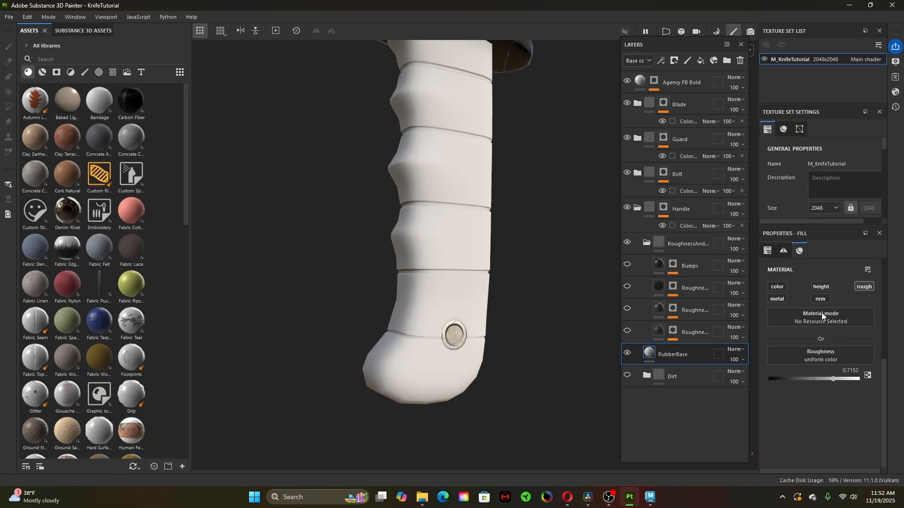
left_click(777, 286)
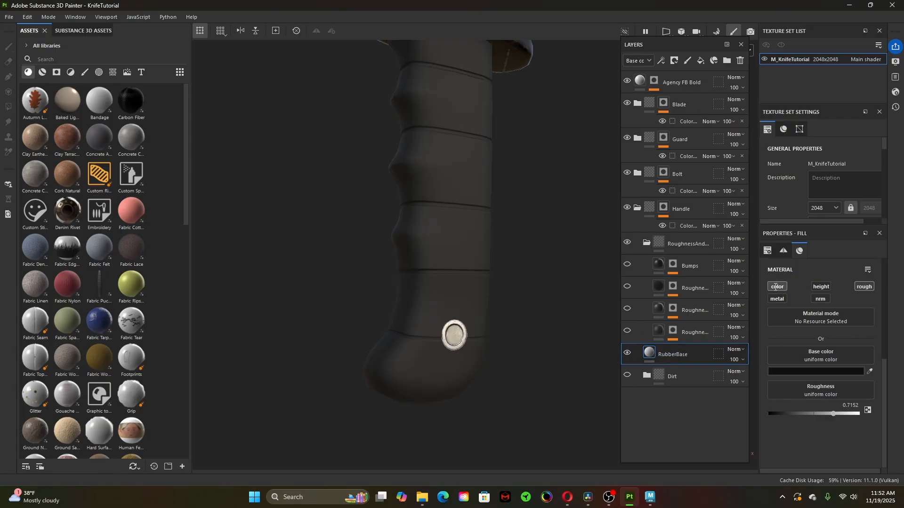
left_click(865, 287)
left_click(865, 286)
left_click_drag(431, 354, 530, 369, "alt")
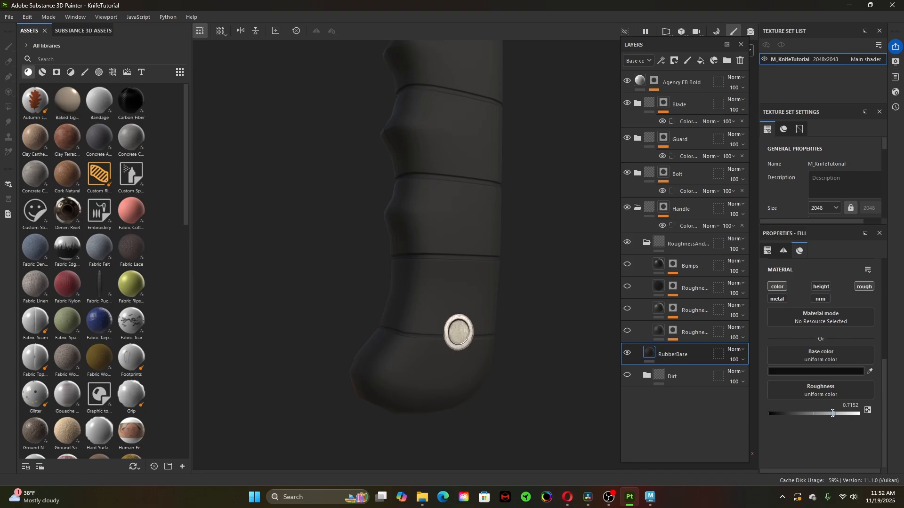
- Try the height and normal channels on RubberBase, and leave only metal added, with Metallic at 0
left_click(821, 286)
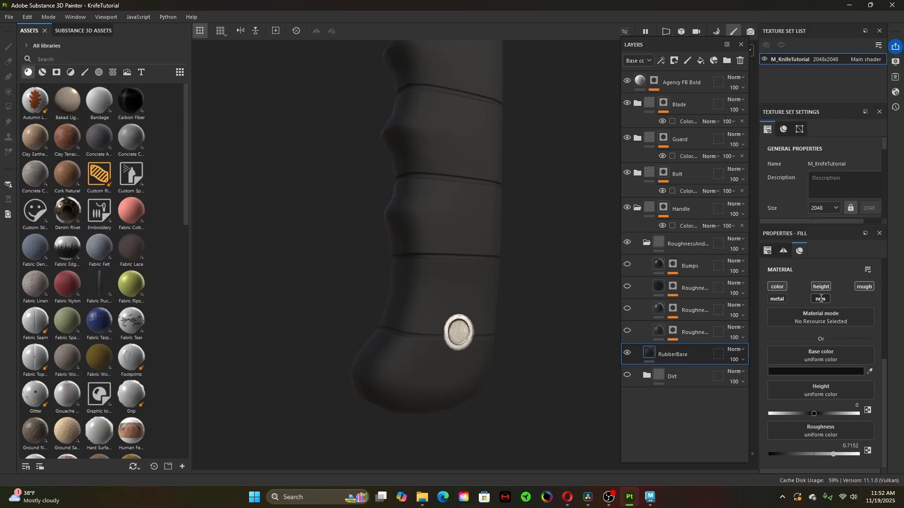
scroll(821, 301, "down", 1)
scroll(819, 348, "up", 3)
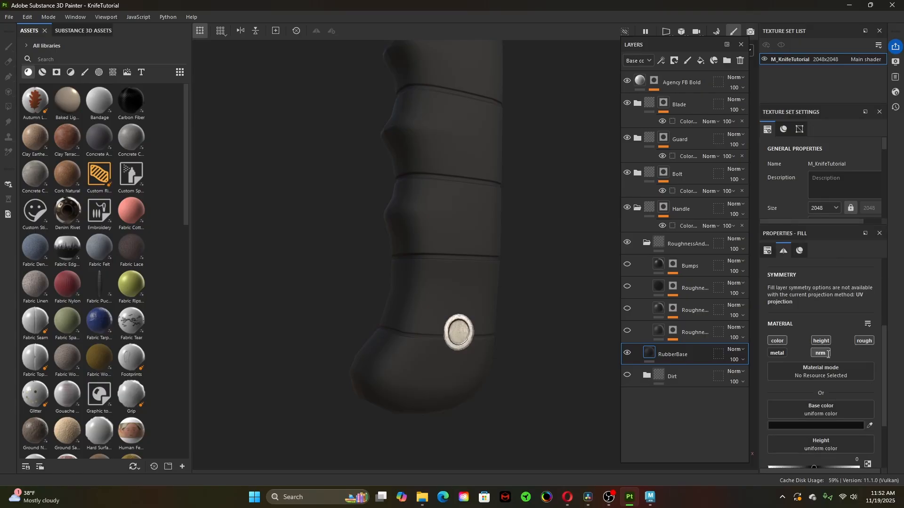
scroll(820, 339, "down", 1)
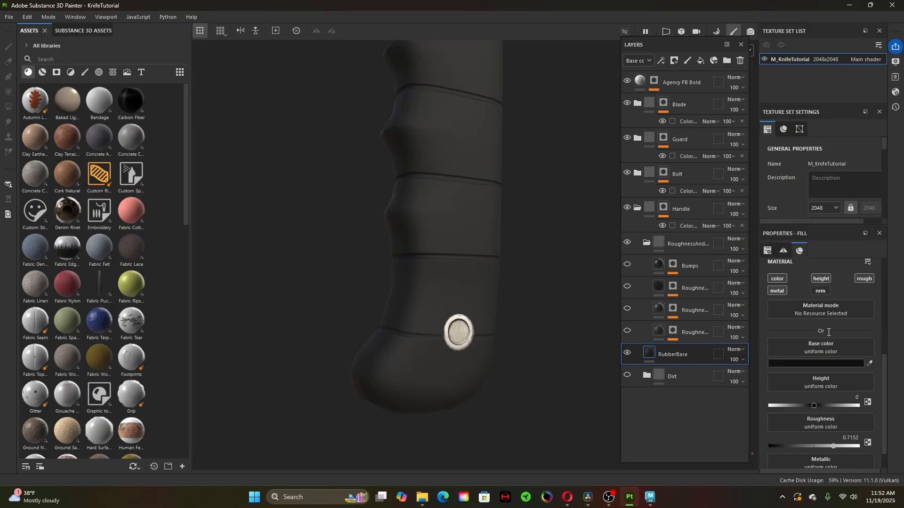
left_click(822, 307)
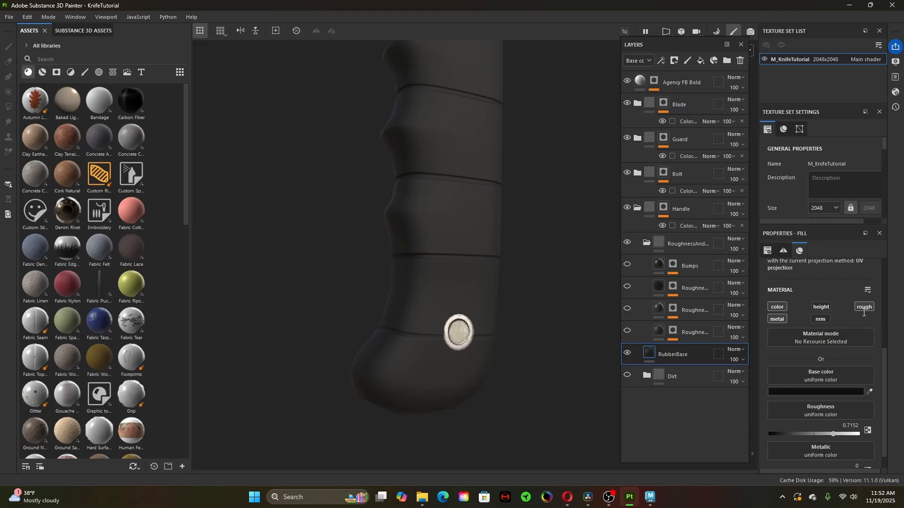
scroll(800, 415, "down", 1)
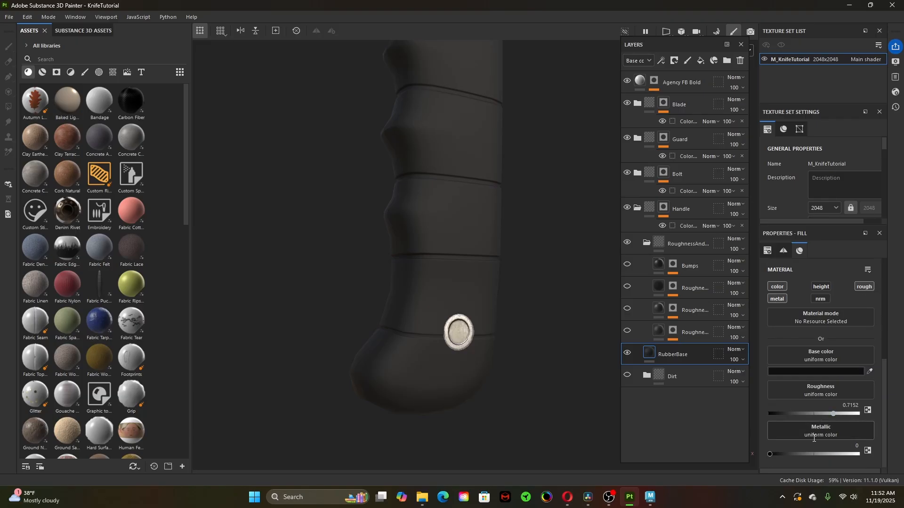
left_click_drag(770, 454, 738, 460)
- Make the lowest roughness layer visible over RubberBase, with the whole handle in view
left_click_drag(498, 286, 337, 293, "alt")
right_click_drag(337, 293, 480, 335, "alt")
left_click_drag(481, 335, 542, 336, "alt")
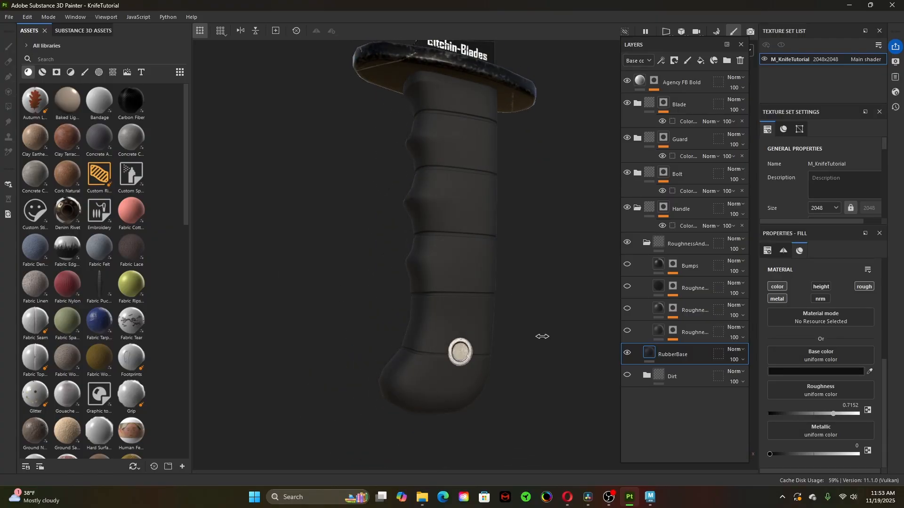
mouse_move(542, 337)
right_mouse_down("shift")
mouse_move(519, 344)
mouse_move(541, 347)
right_mouse_up("shift")
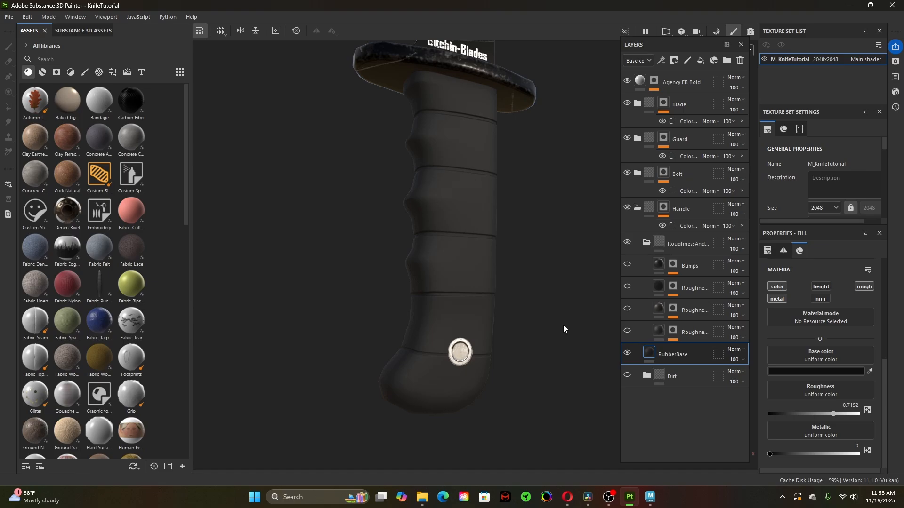
left_click(627, 333)
- Select the Bumps layer and each roughness layer in turn to compare their material channels and values
left_click(692, 332)
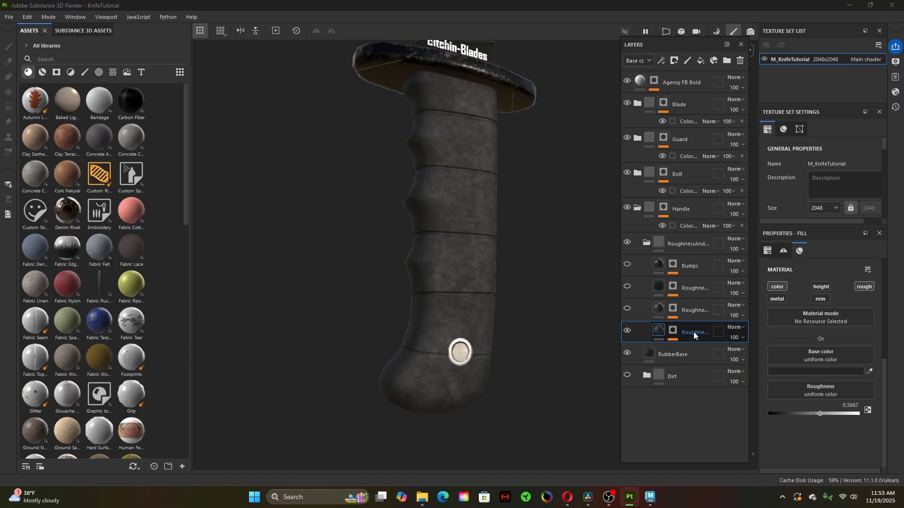
left_click(658, 332)
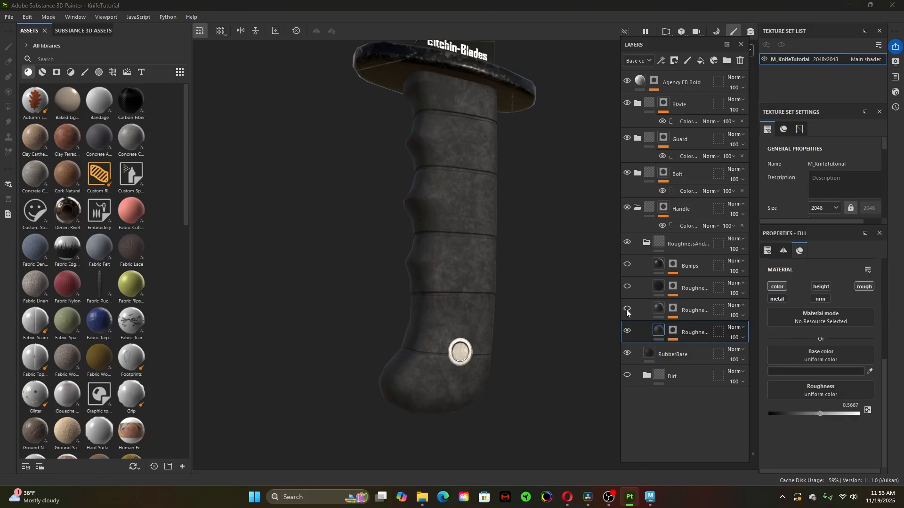
left_click(681, 309)
left_click(688, 289)
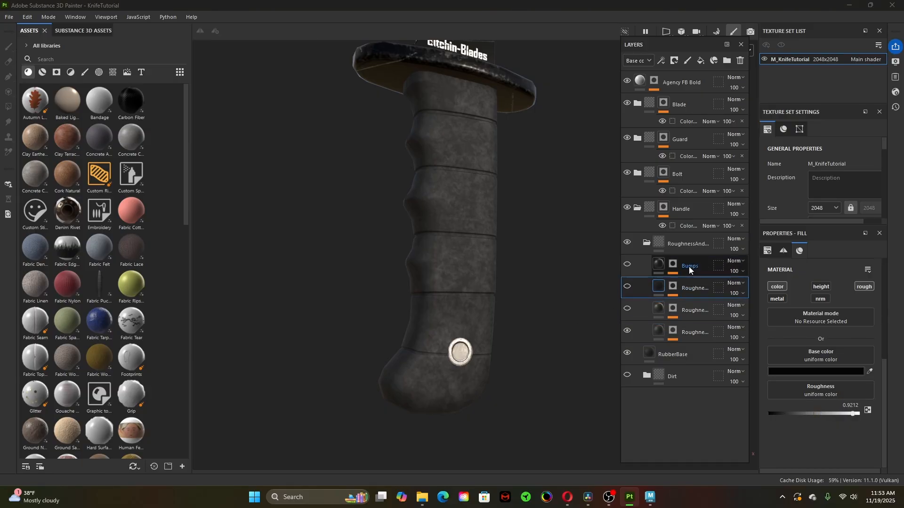
left_click(689, 267)
left_click(691, 284)
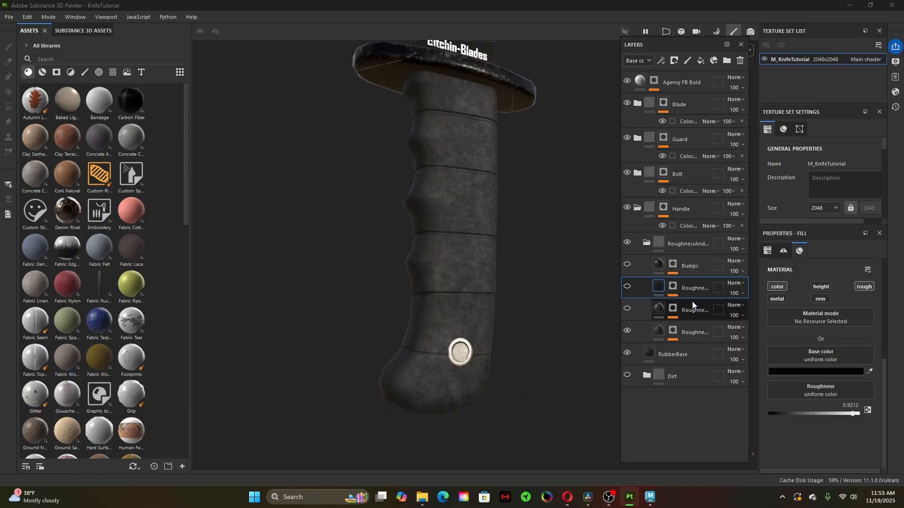
left_click(693, 267)
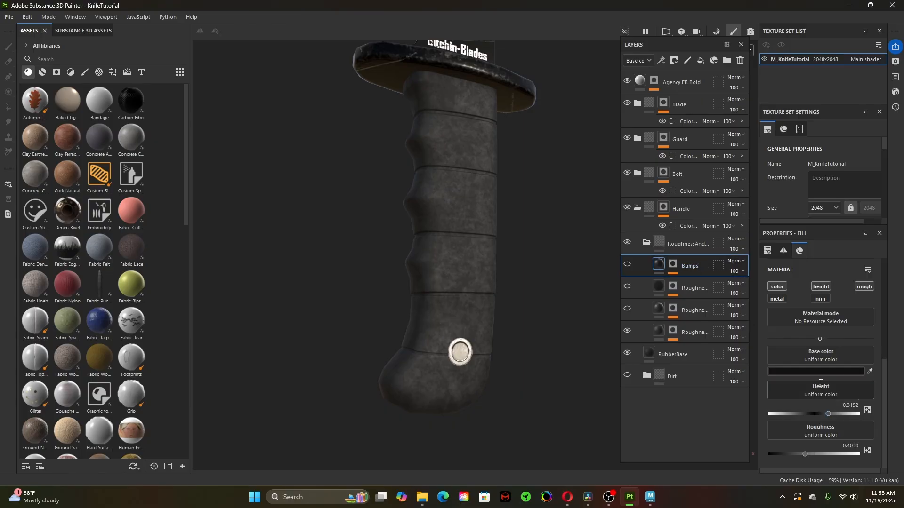
left_click(694, 334)
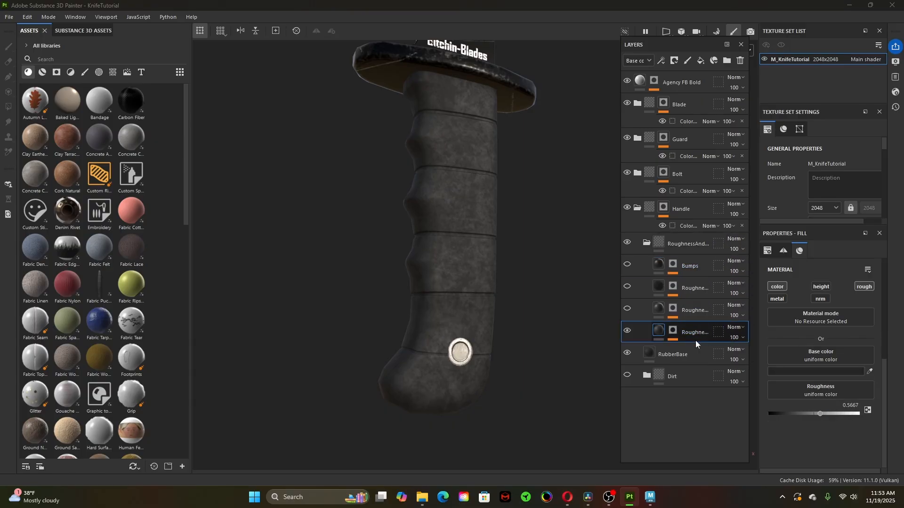
- Inspect the lowest roughness layer's effect close up on the handle, switching its visibility off and on
right_click_drag(405, 373, 521, 411, "alt")
left_click_drag(522, 414, 537, 367, "alt")
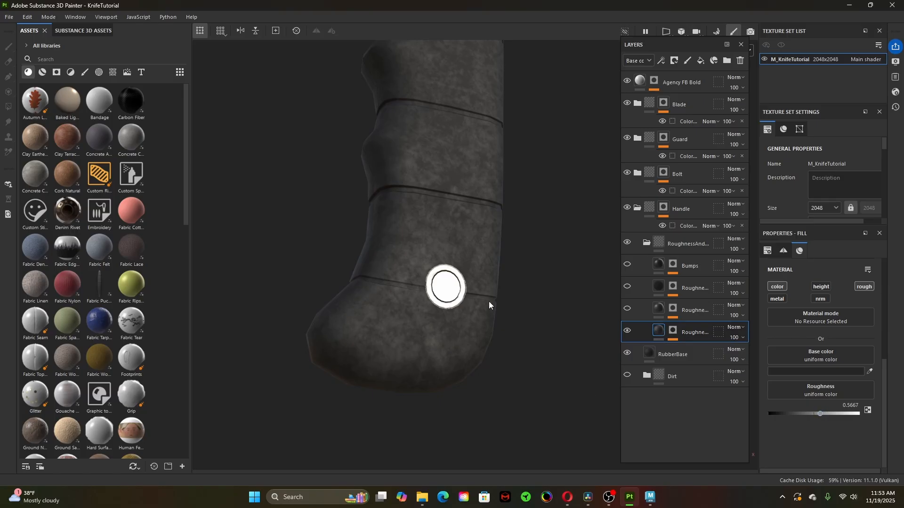
right_click_drag(489, 301, 611, 330, "alt")
left_click_drag(525, 319, 593, 317, "alt")
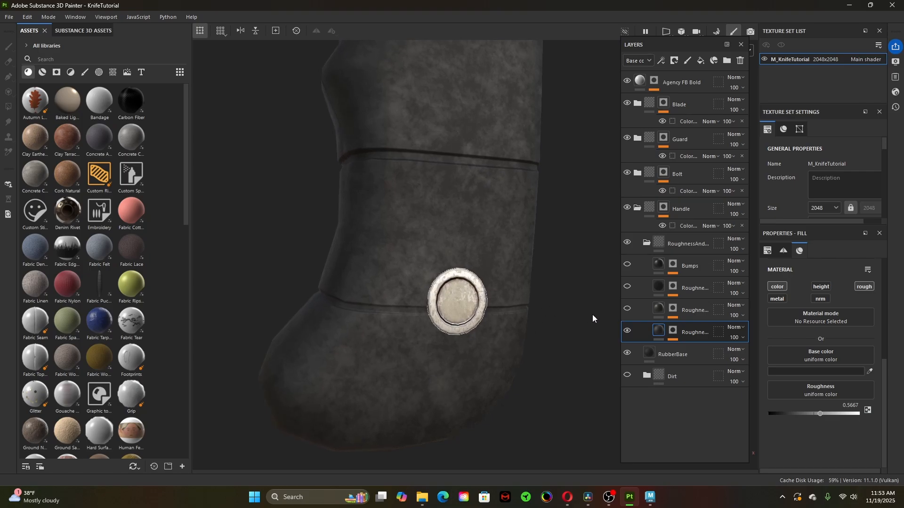
left_click(628, 331)
mouse_move(518, 288)
left_mouse_down("alt")
mouse_move(462, 231)
mouse_move(444, 295)
mouse_move(458, 290)
mouse_move(462, 353)
mouse_move(485, 181)
left_mouse_up("alt")
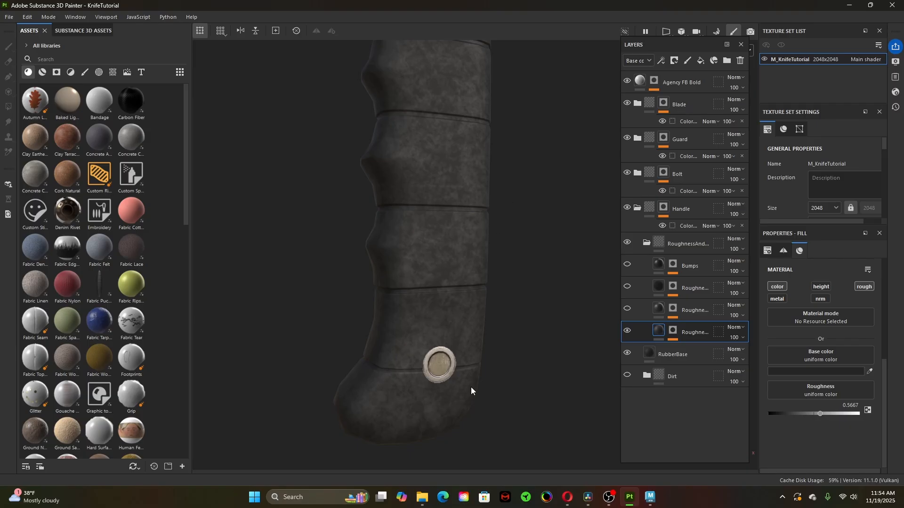
- Make the two upper roughness layers and the Bumps layer visible again on the handle
left_click(627, 309)
left_click(628, 286)
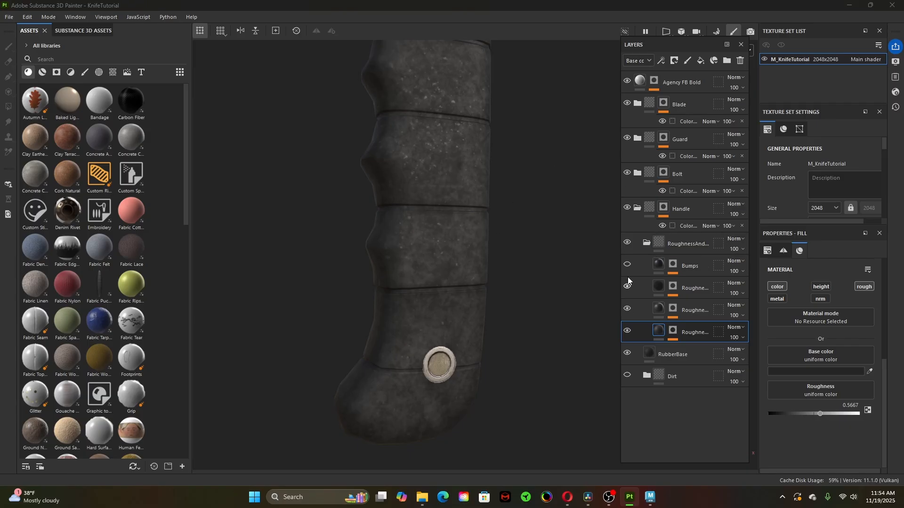
left_click(627, 265)
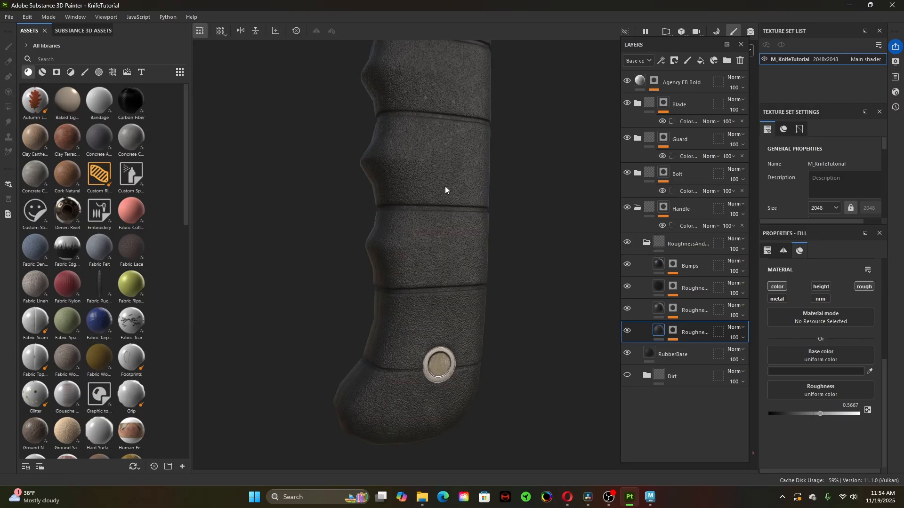
scroll(445, 187, "down", 3)
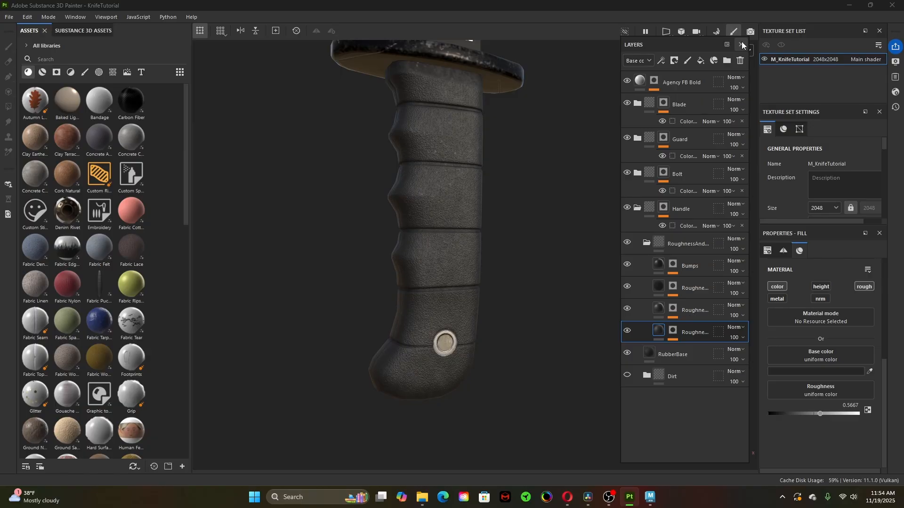
- Dock the Layers panel together with Texture Set Settings, and set the viewport to display only the Roughness channel
left_click_drag(661, 44, 801, 123)
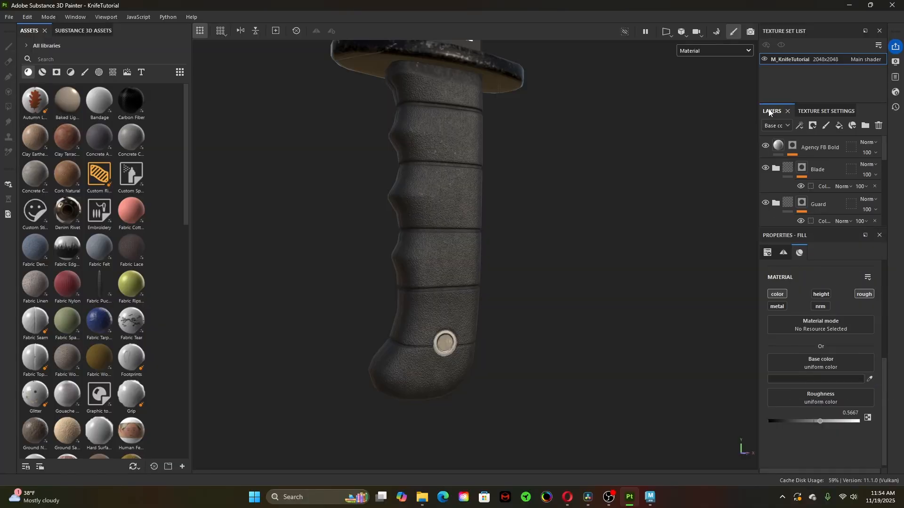
left_click(713, 52)
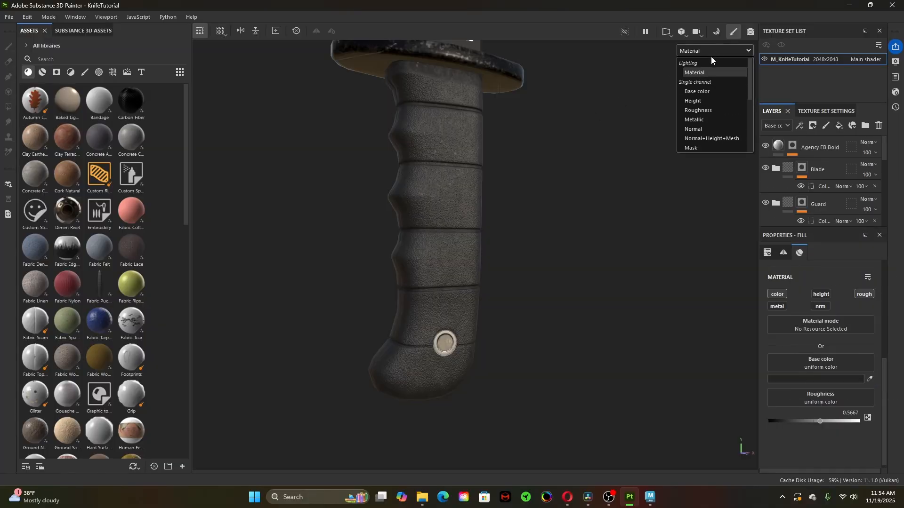
left_click(704, 110)
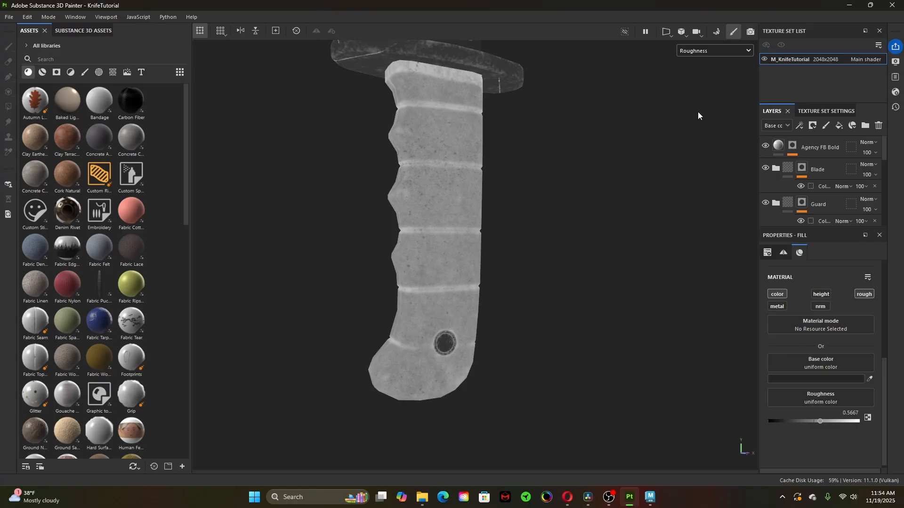
- Examine the light and dark variation in the handle's roughness map at several zoom levels
scroll(476, 211, "up", 3)
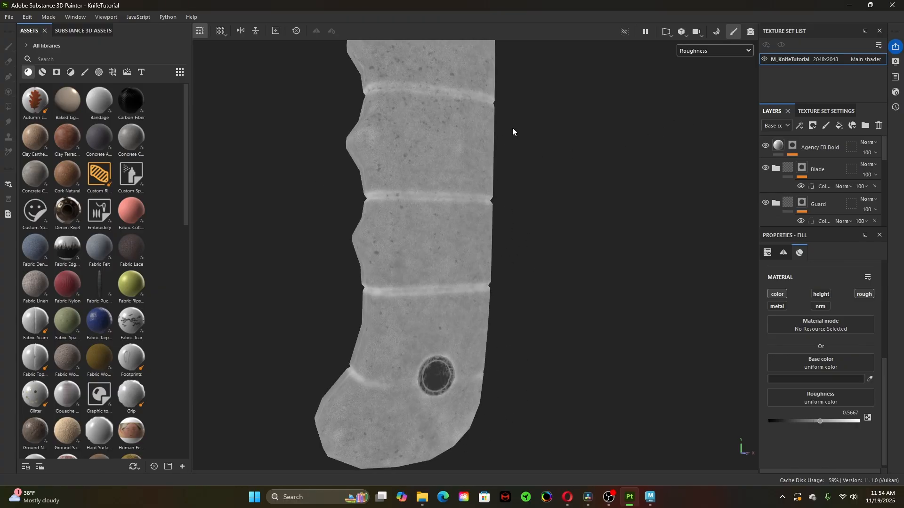
scroll(408, 197, "up", 3)
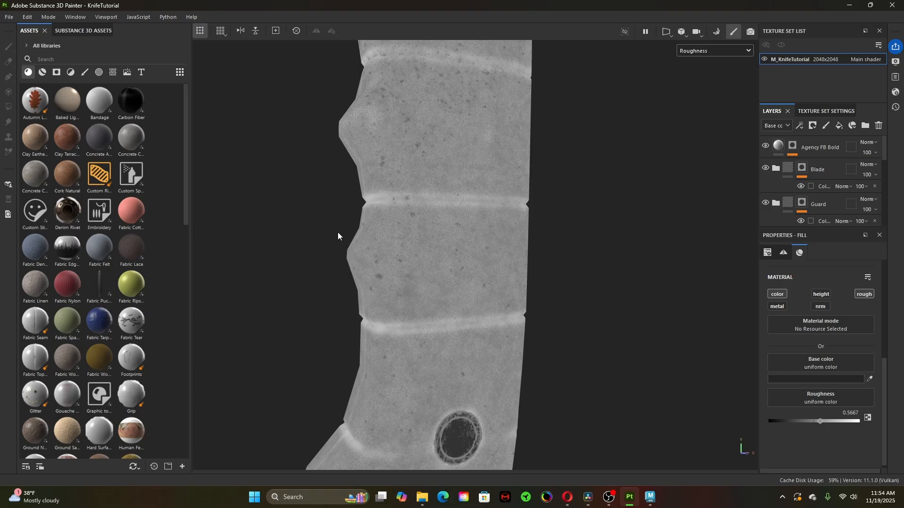
scroll(518, 200, "up", 2)
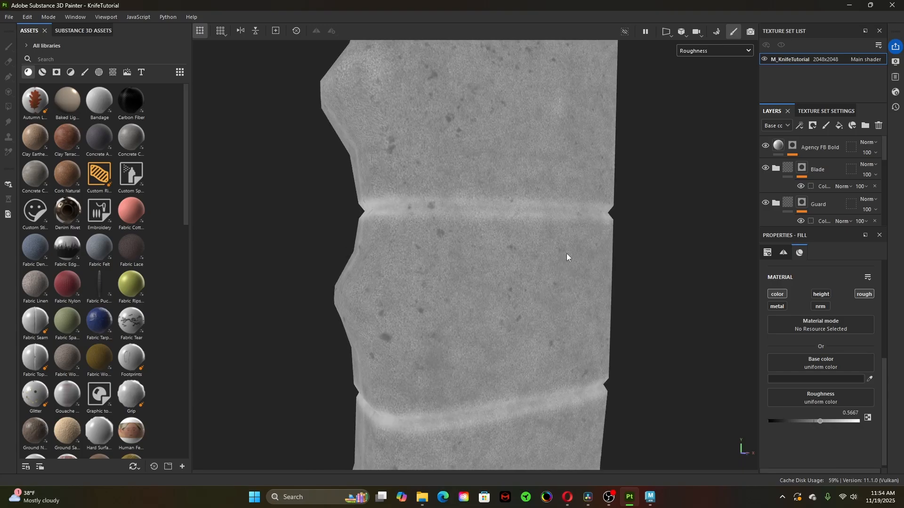
middle_click_drag(566, 253, 506, 92, "alt")
middle_click_drag(499, 225, 504, 203, "alt")
scroll(505, 204, "down", 3)
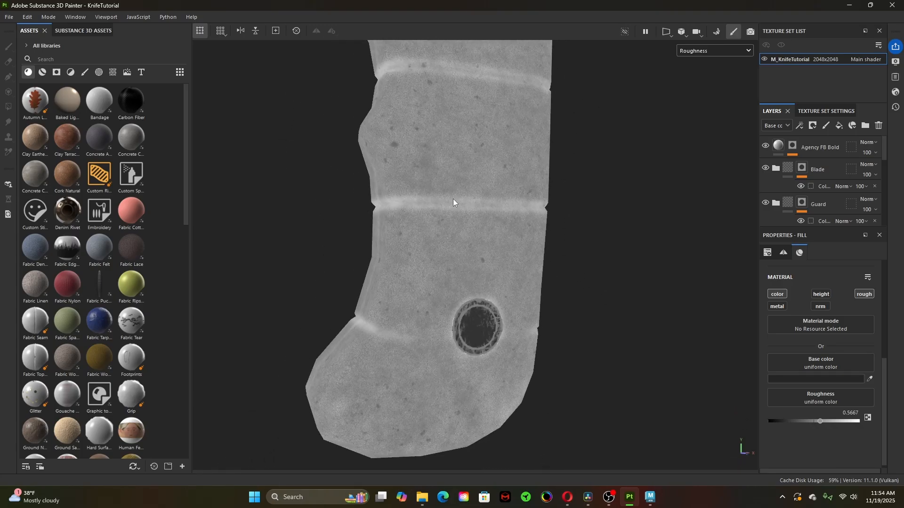
scroll(454, 201, "down", 2)
scroll(452, 158, "up", 3)
scroll(551, 264, "up", 1)
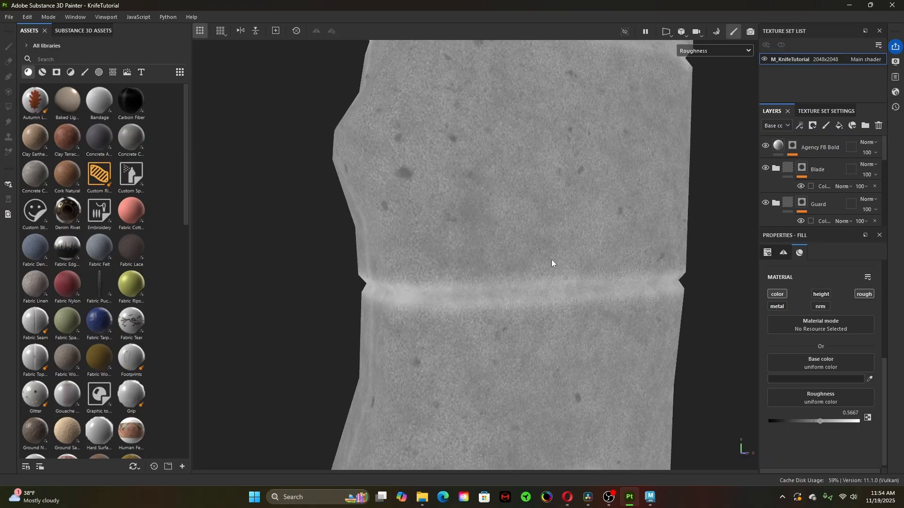
- Examine the roughness map along the whole handle from several sides, from the guard down to the bolt
scroll(642, 191, "down", 2)
scroll(537, 225, "down", 2)
middle_click_drag(504, 223, 414, 339, "alt")
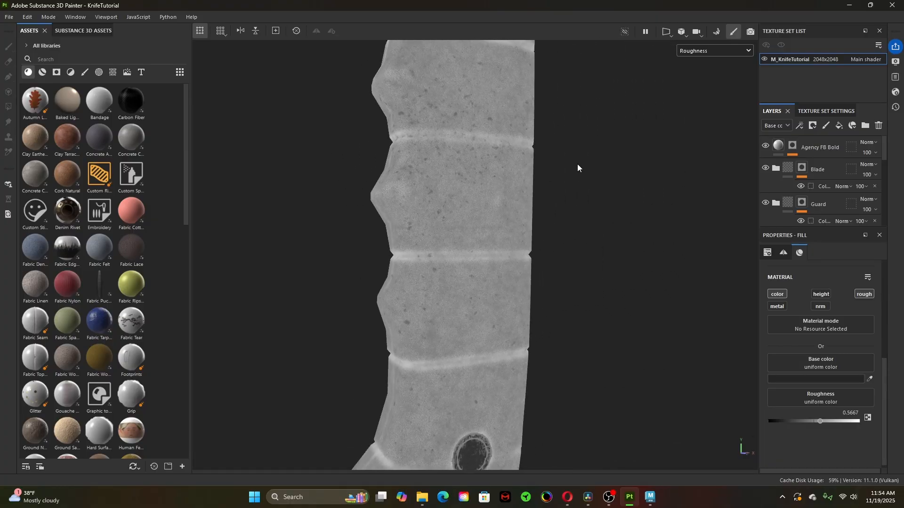
middle_click_drag(490, 92, 461, 227, "alt")
left_click_drag(384, 237, 629, 243, "alt")
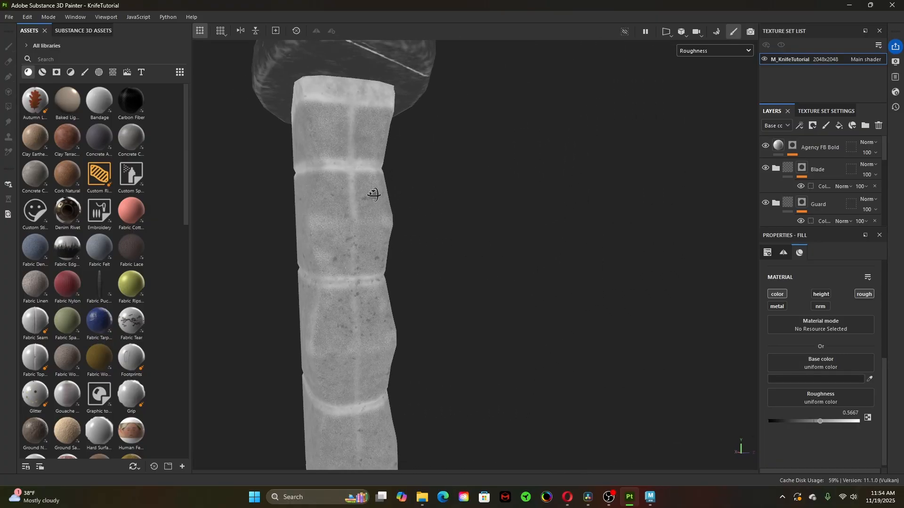
left_click_drag(373, 194, 567, 208, "alt")
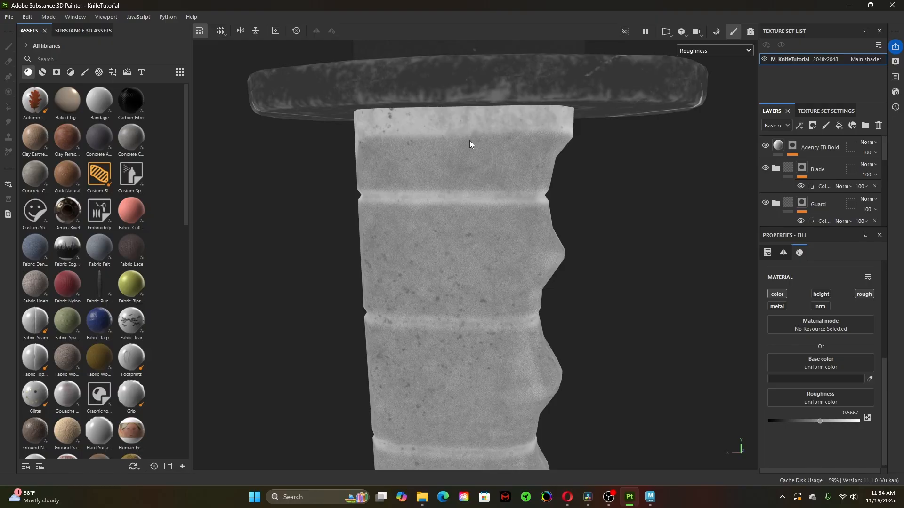
right_click_drag(481, 276, 387, 275, "alt")
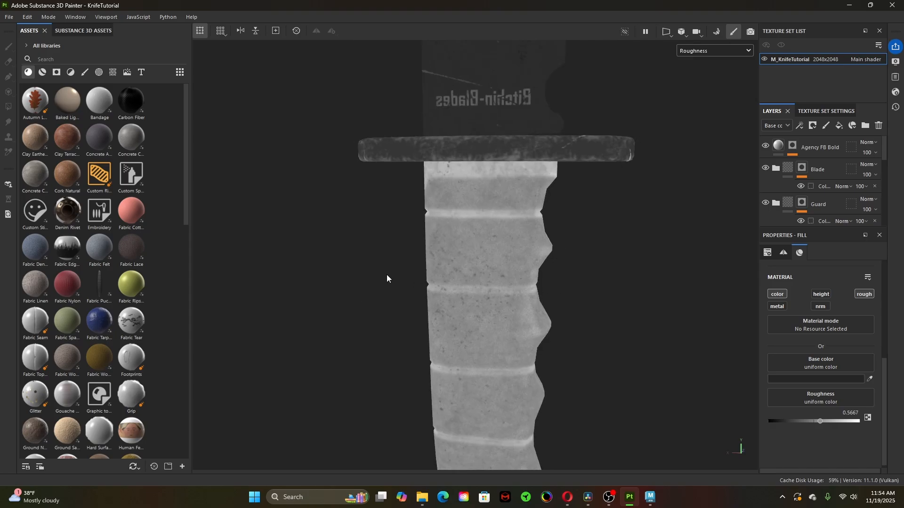
right_click_drag(446, 288, 422, 287, "alt")
mouse_move(423, 288)
left_mouse_down("alt")
mouse_move(581, 329)
mouse_move(464, 284)
left_mouse_up("alt")
middle_click_drag(382, 436, 403, 345, "alt")
- Add a new fill layer directly above the Bumps layer in the handle's roughness folder and give it a black mask
scroll(792, 213, "down", 10)
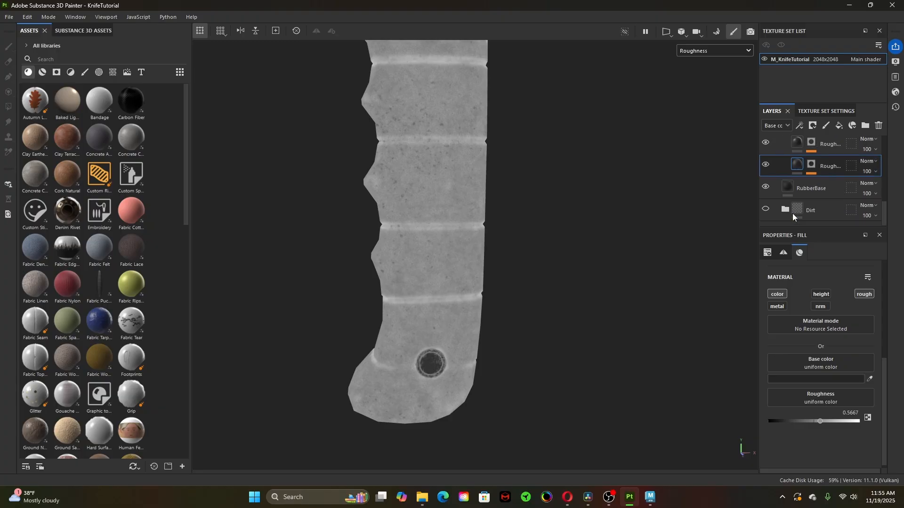
scroll(792, 214, "up", 1)
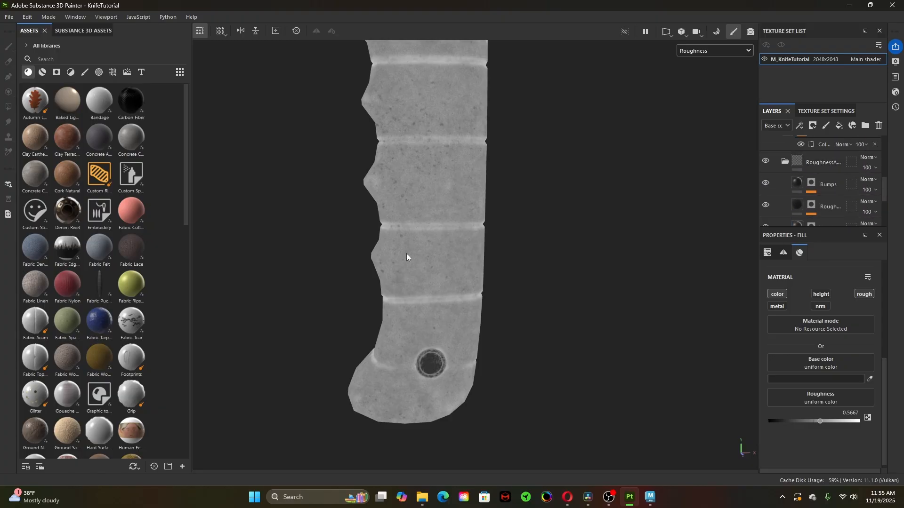
left_click(826, 182)
left_click(840, 126)
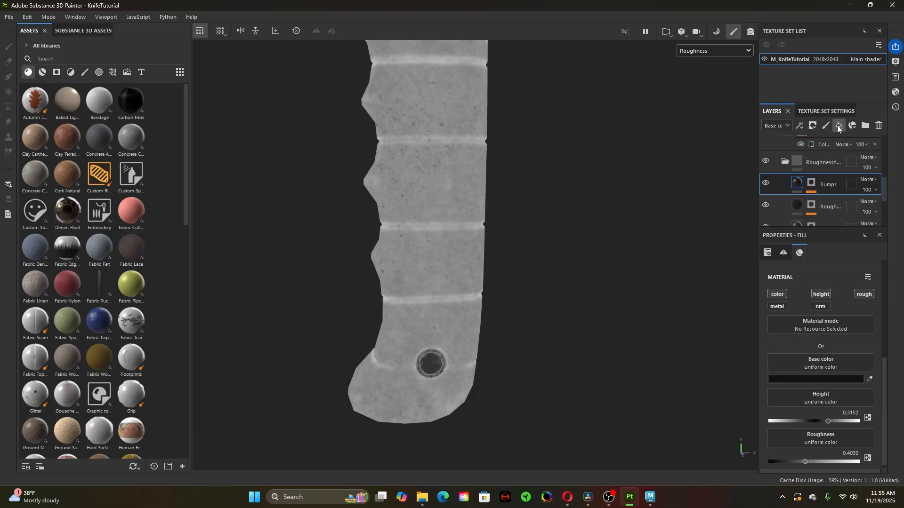
right_click(803, 184)
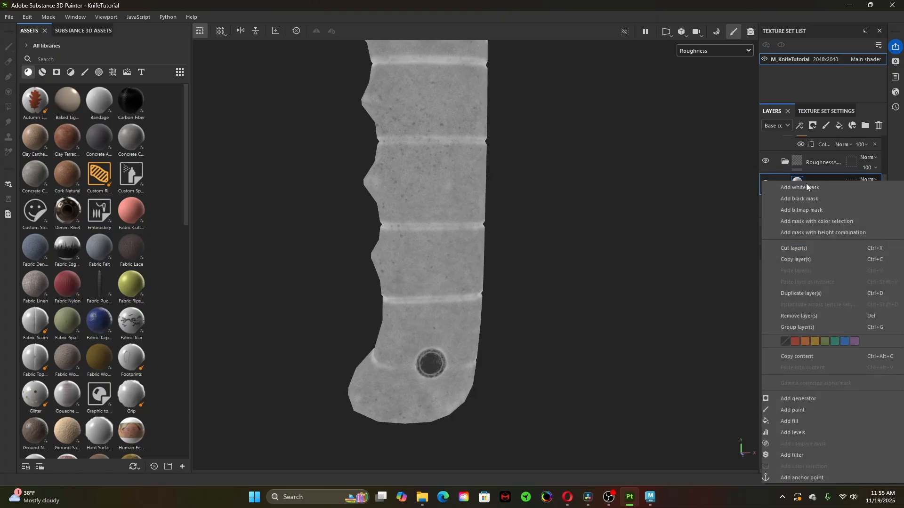
left_click(817, 199)
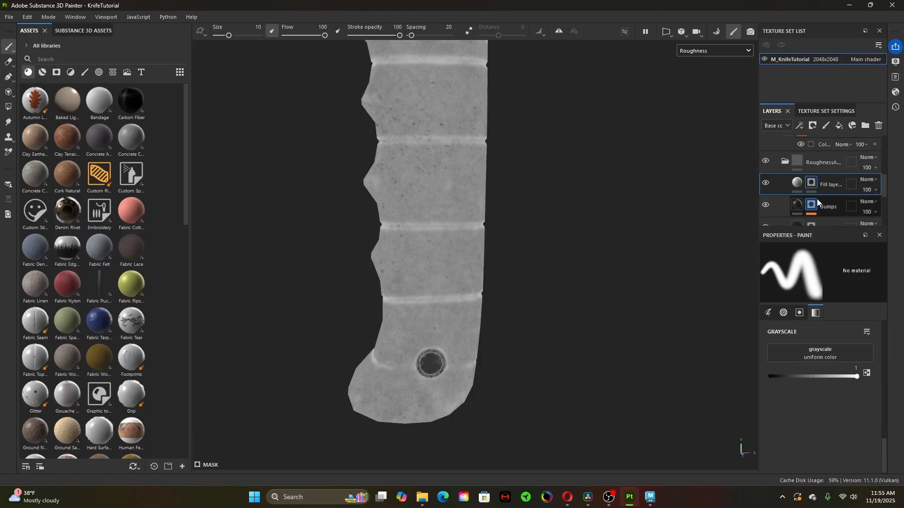
- Limit the new fill layer's material to the roughness channel by enabling rough and disabling color
left_click(796, 185)
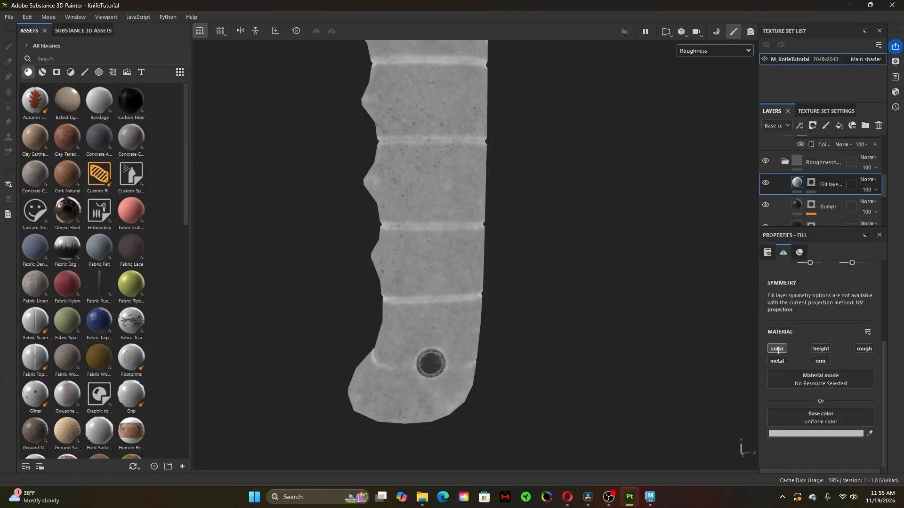
left_click(865, 349)
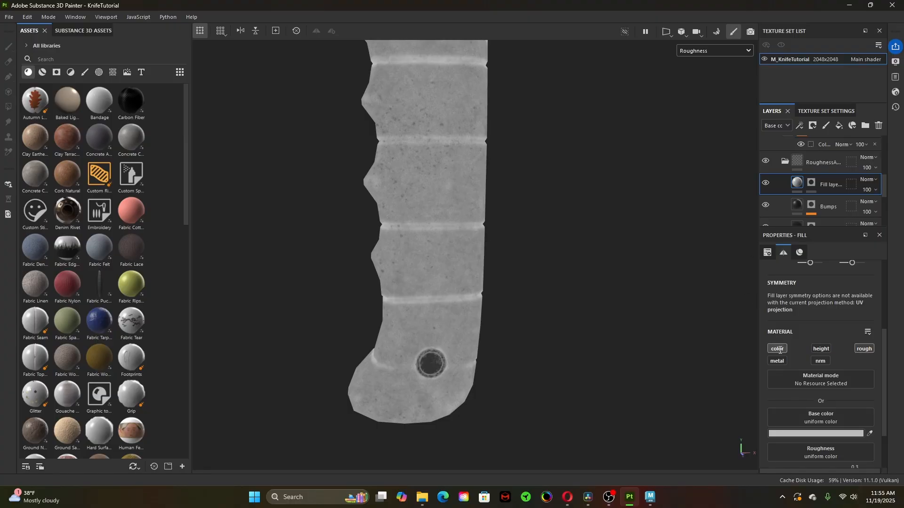
left_click(781, 348)
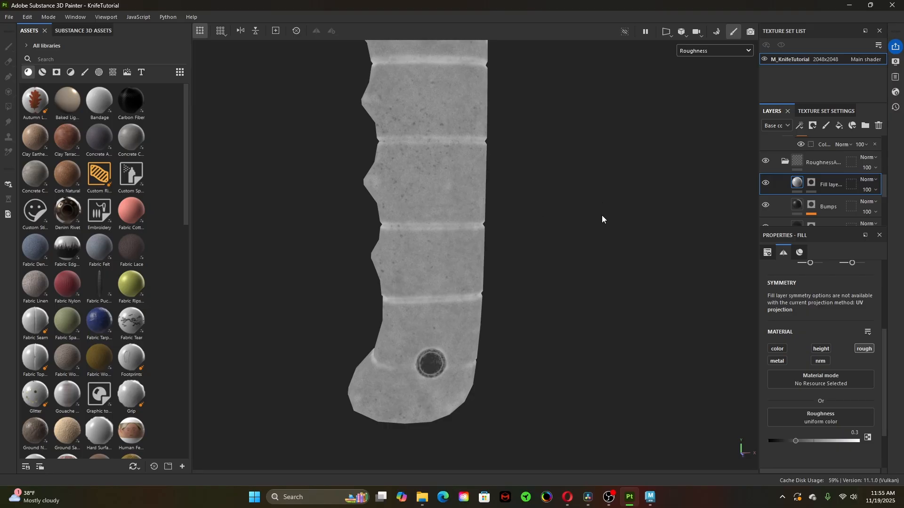
- Add a fill effect to the new fill layer's black mask
middle_click_drag(601, 215, 603, 276)
scroll(811, 184, "up", 2)
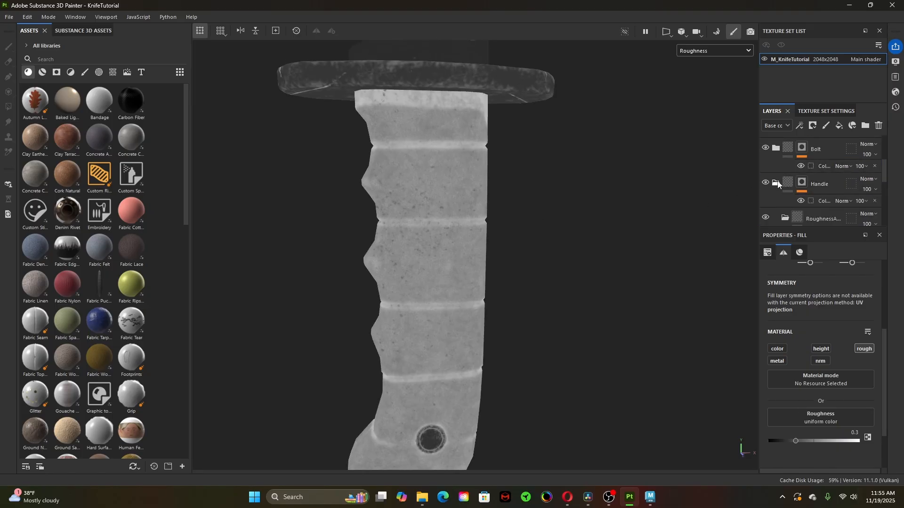
scroll(788, 200, "down", 3)
scroll(787, 200, "up", 1)
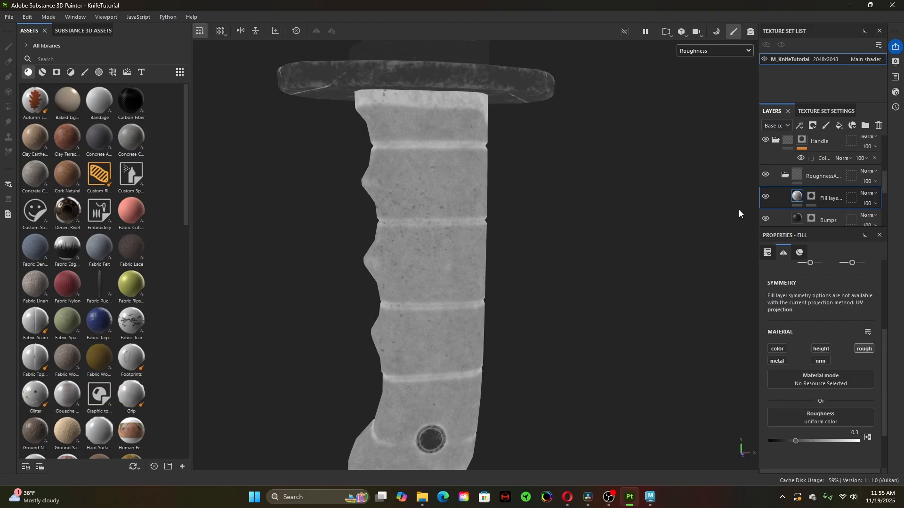
left_click(811, 194)
right_click(810, 193)
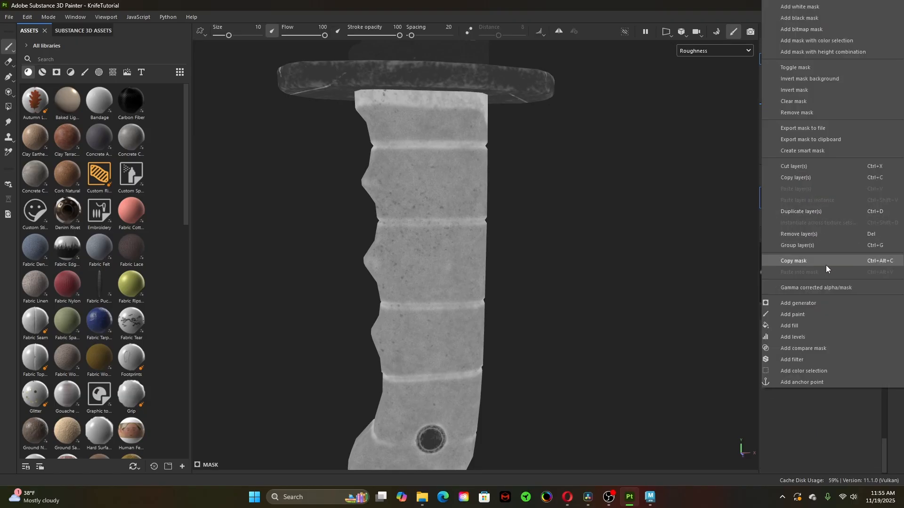
left_click(796, 326)
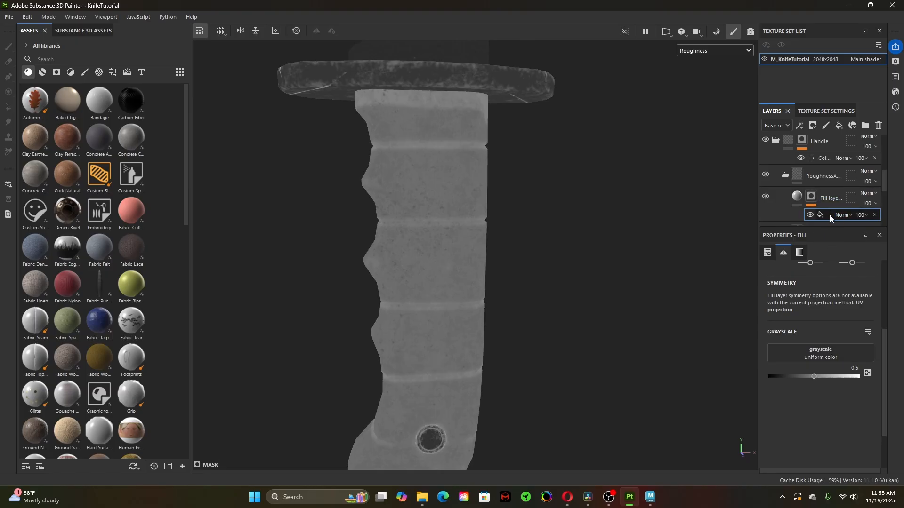
- Assign the Fabric Star Five Branch texture as the mask fill's grayscale
left_click(822, 354)
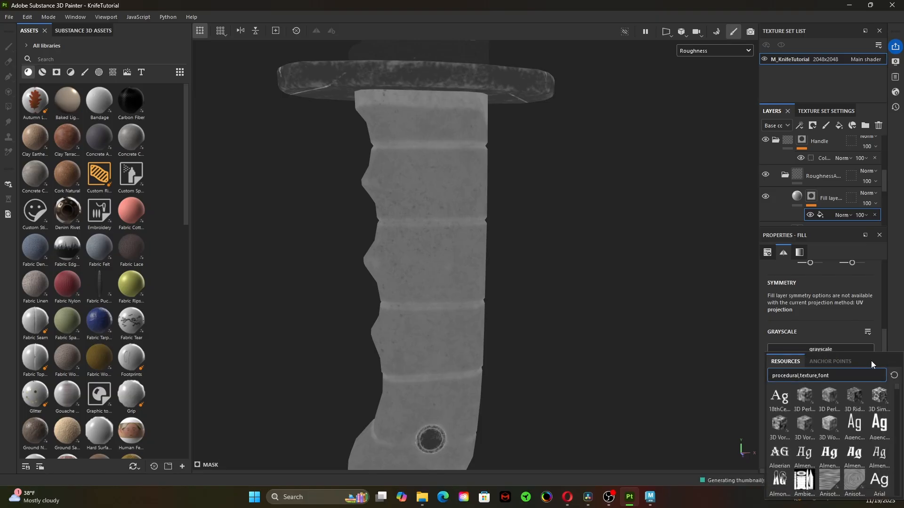
left_click(832, 354)
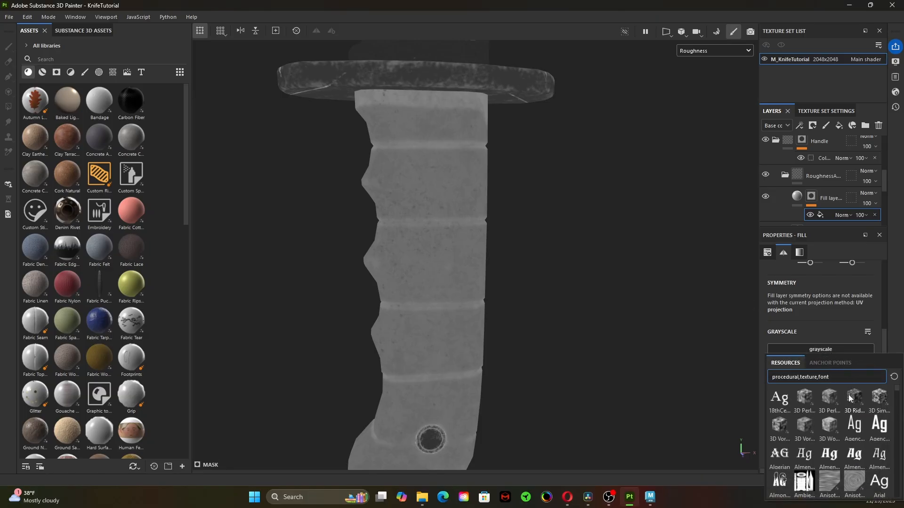
scroll(831, 454, "down", 5)
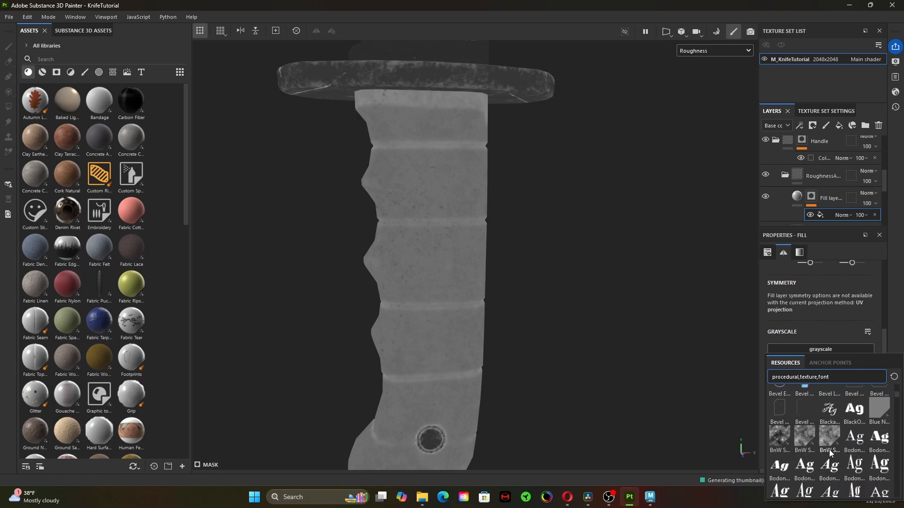
scroll(829, 451, "down", 10)
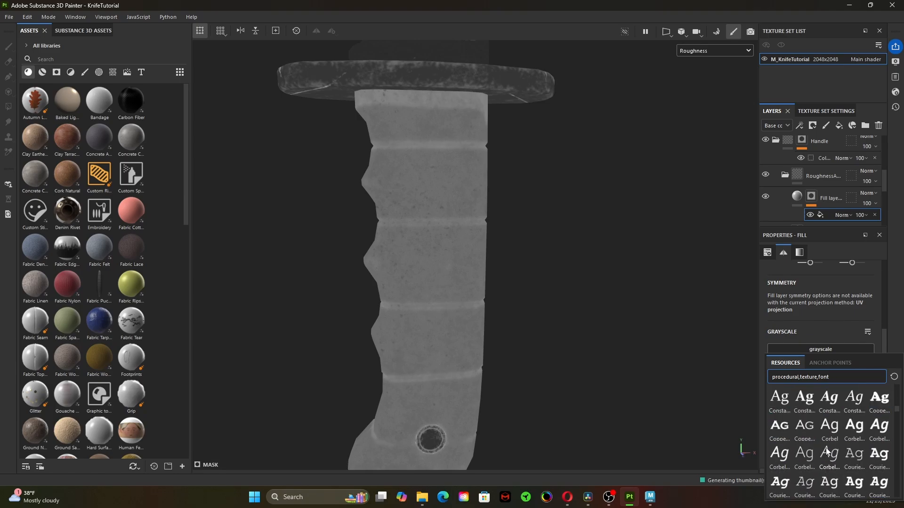
scroll(827, 451, "down", 10)
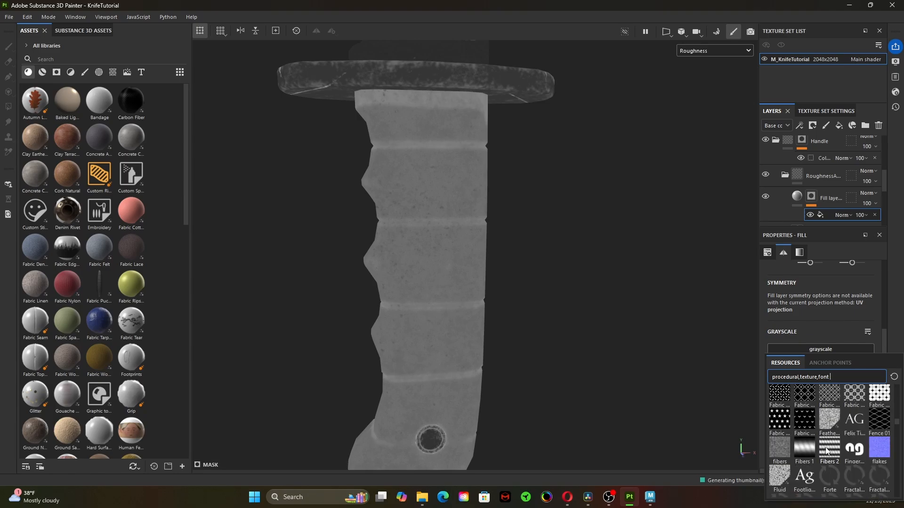
left_click(781, 421)
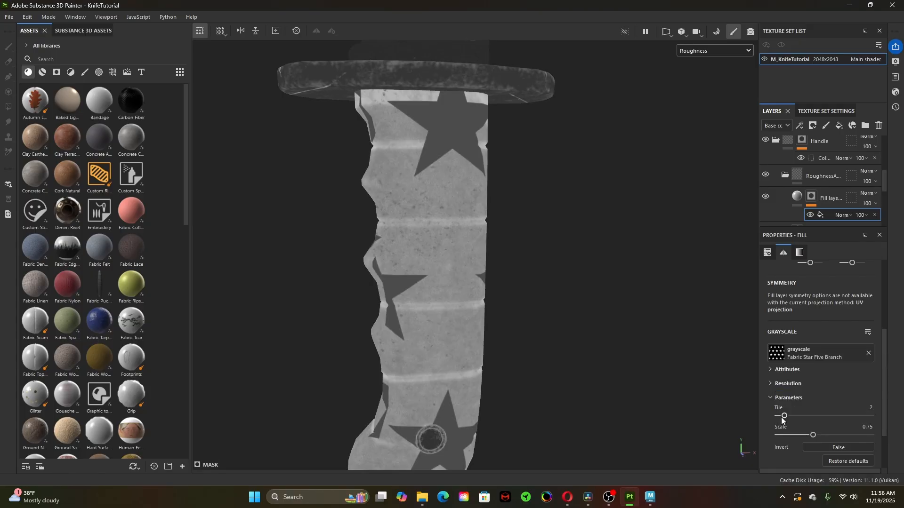
- Set the viewport to display the full Material and inspect how the star pattern catches light on the handle from several angles
right_click_drag(447, 263, 461, 346, "alt")
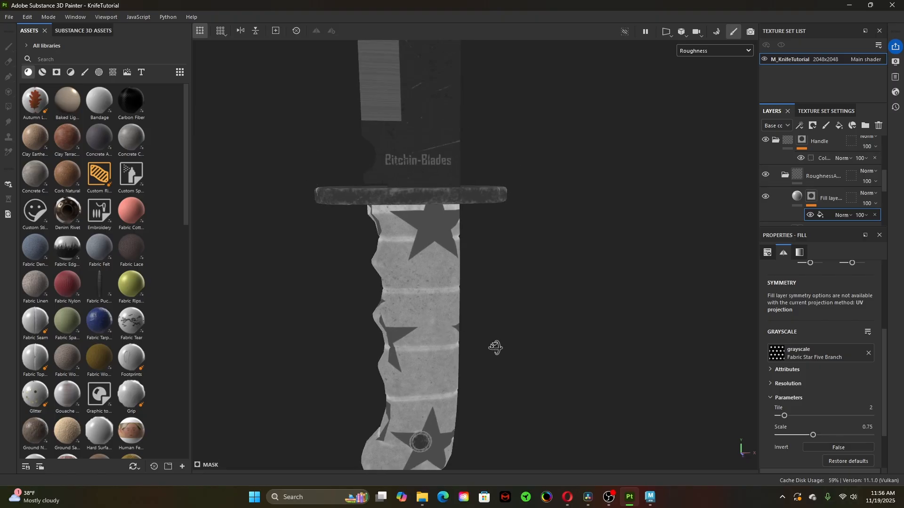
left_click_drag(497, 347, 516, 329, "alt")
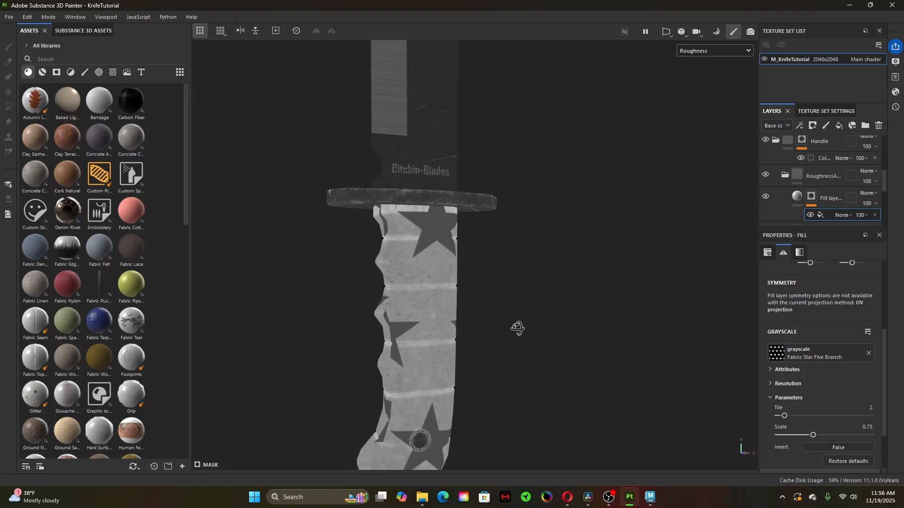
left_click(716, 53)
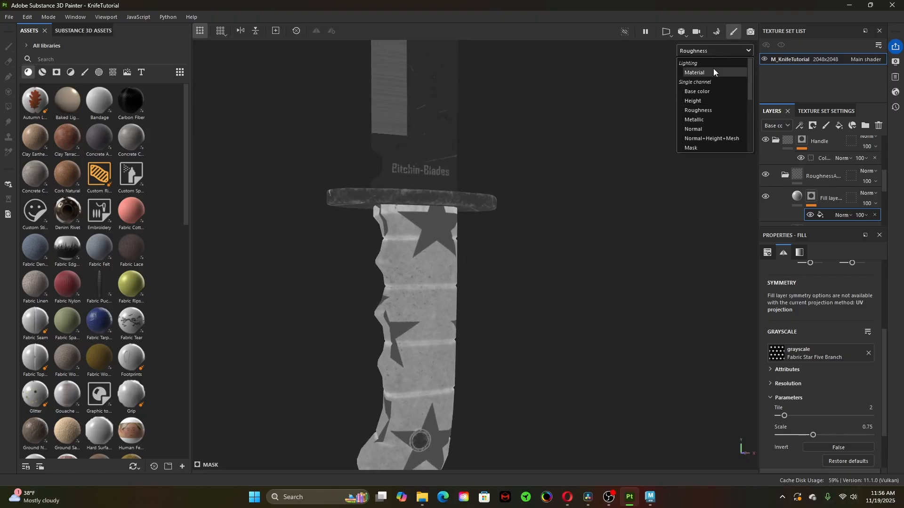
left_click(712, 69)
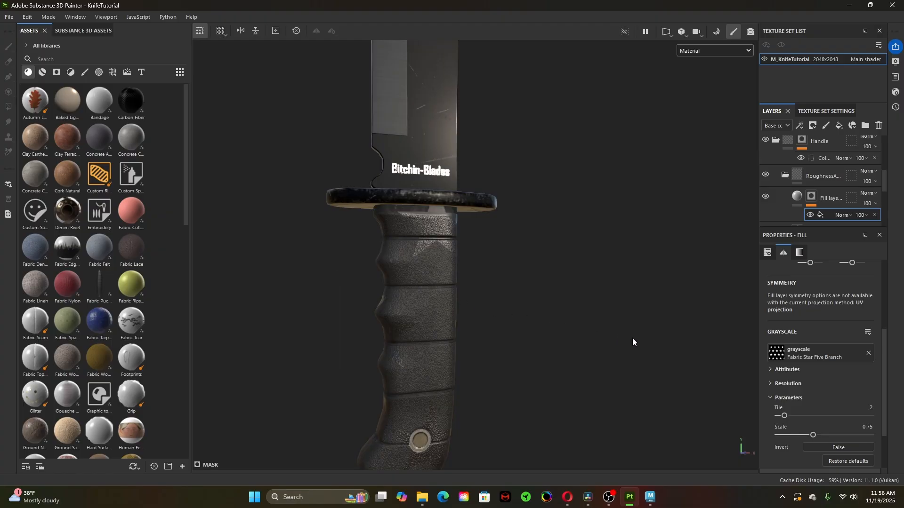
right_click_drag(632, 338, 702, 342, "alt")
right_click_drag(611, 309, 561, 292, "alt")
middle_click_drag(543, 227, 547, 260, "alt")
right_click_drag(514, 267, 508, 269, "alt")
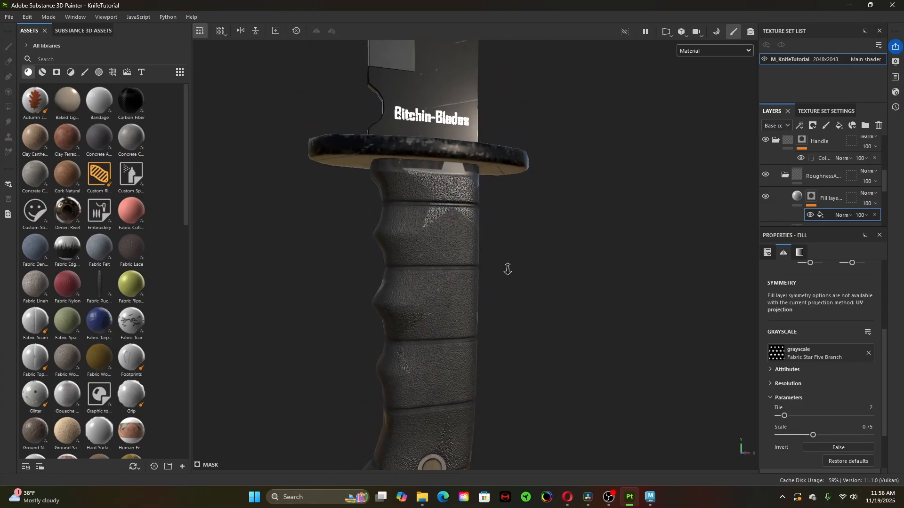
left_click_drag(508, 269, 425, 264, "alt")
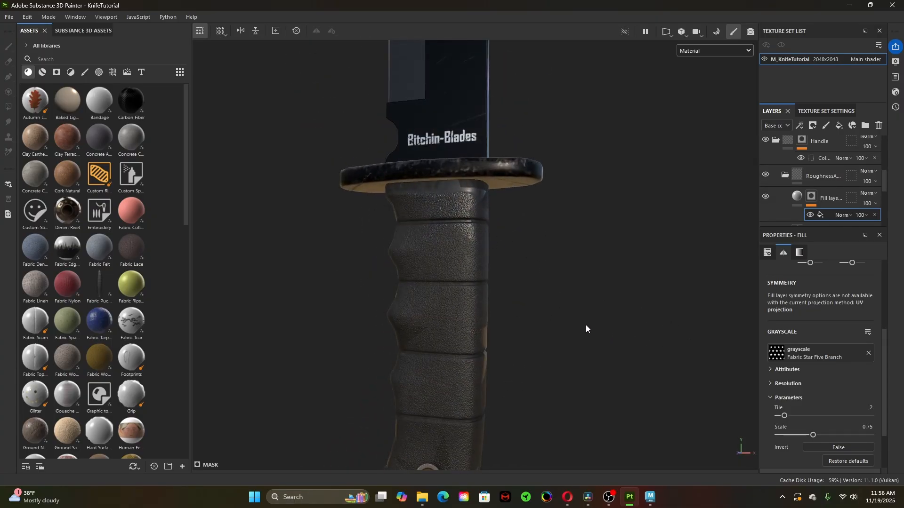
left_click_drag(586, 328, 607, 306, "alt")
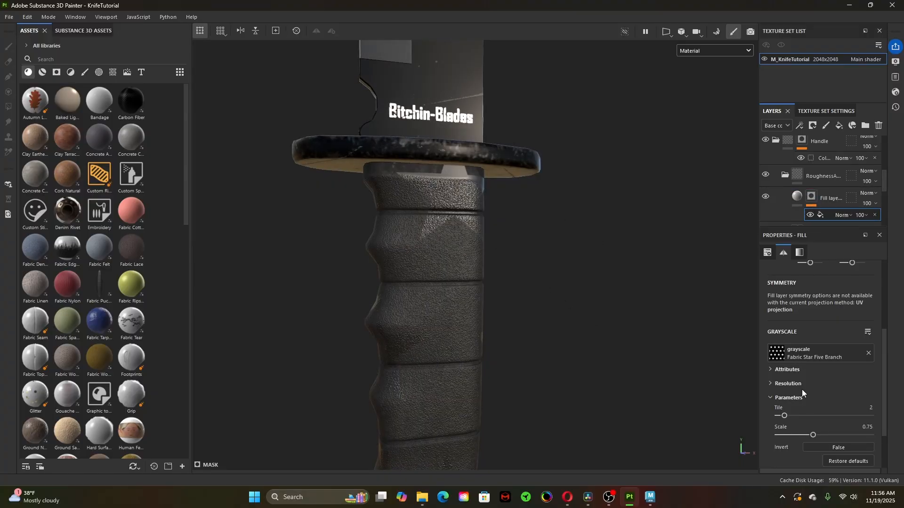
- Make the mask's stars smaller and more numerous by raising the texture's Tile to the end of its range and lowering its Scale
scroll(801, 389, "down", 1)
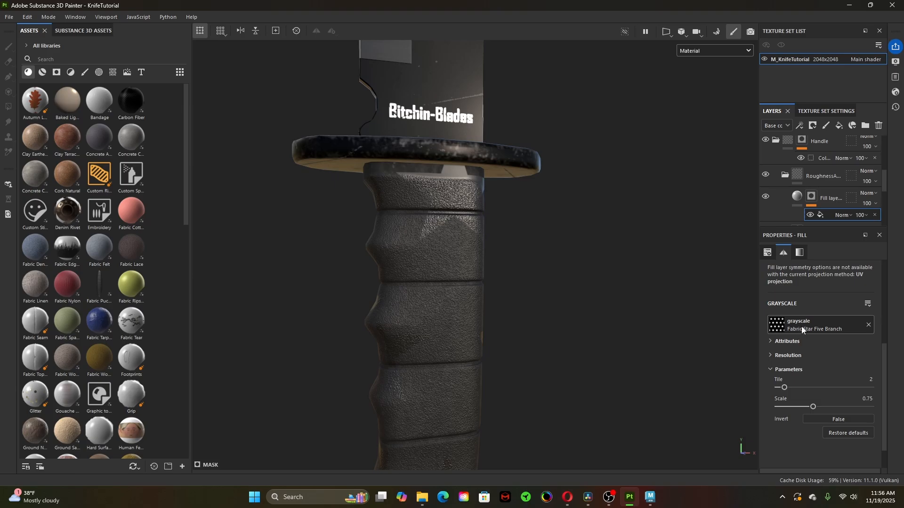
left_click(770, 356)
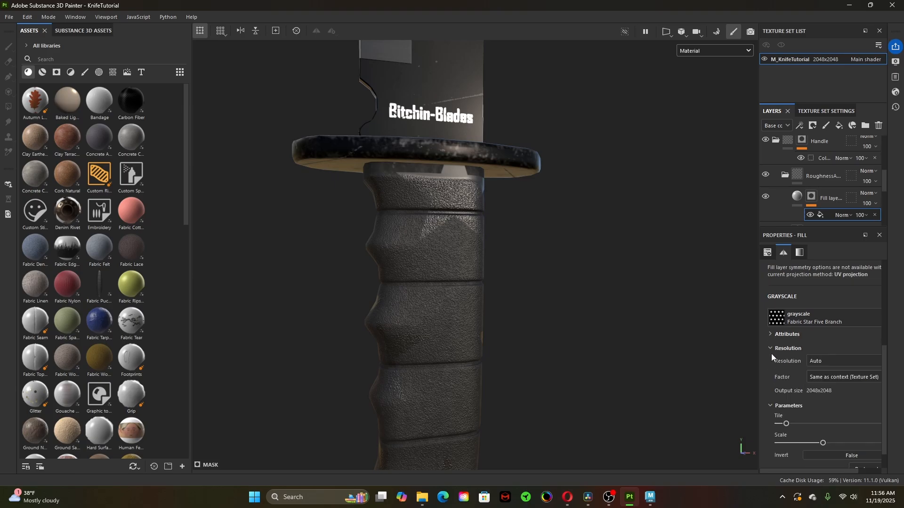
left_click(768, 334)
left_click(769, 332)
scroll(789, 394, "down", 1)
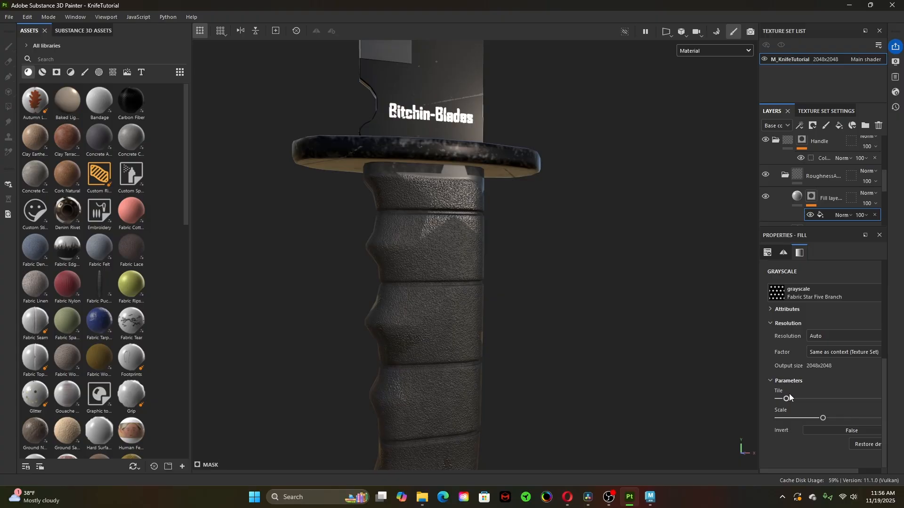
left_click_drag(791, 398, 803, 422)
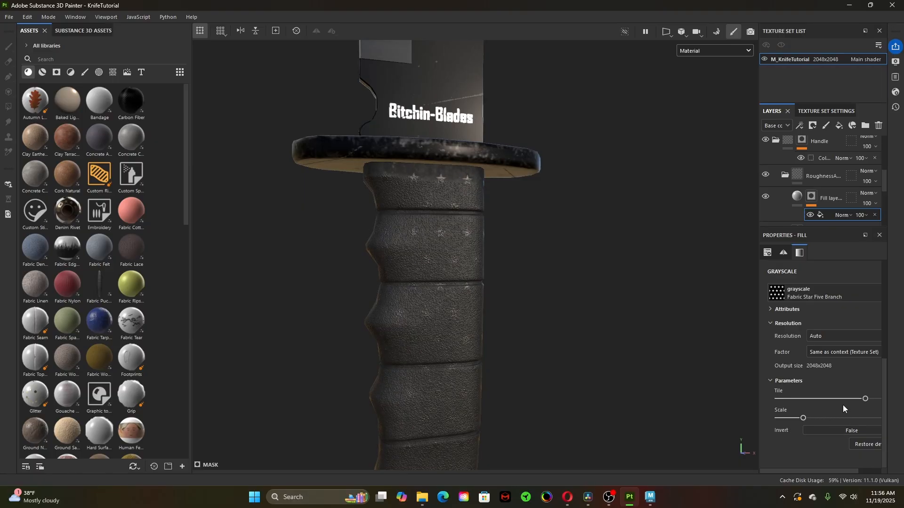
left_click_drag(868, 401, 889, 404)
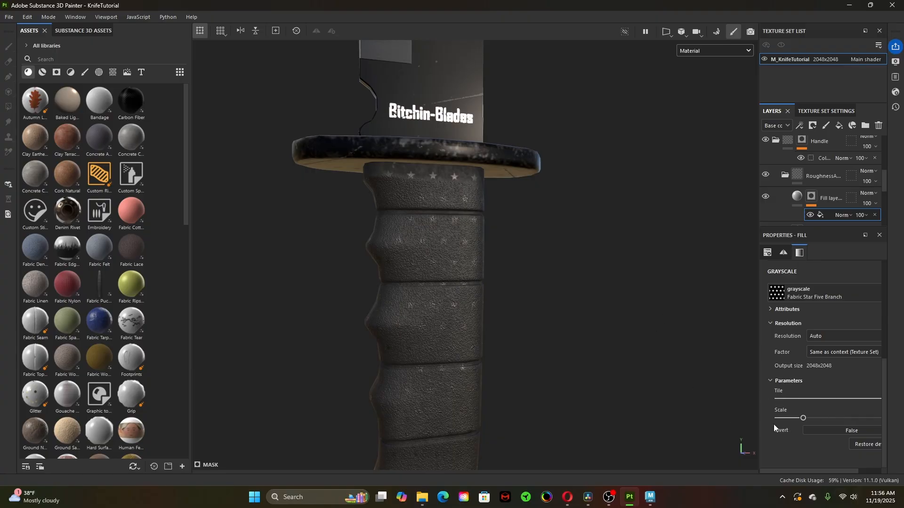
- Try a UV tiling of 32 on the star fill layer, ending with a tiling of 0
left_click(796, 198)
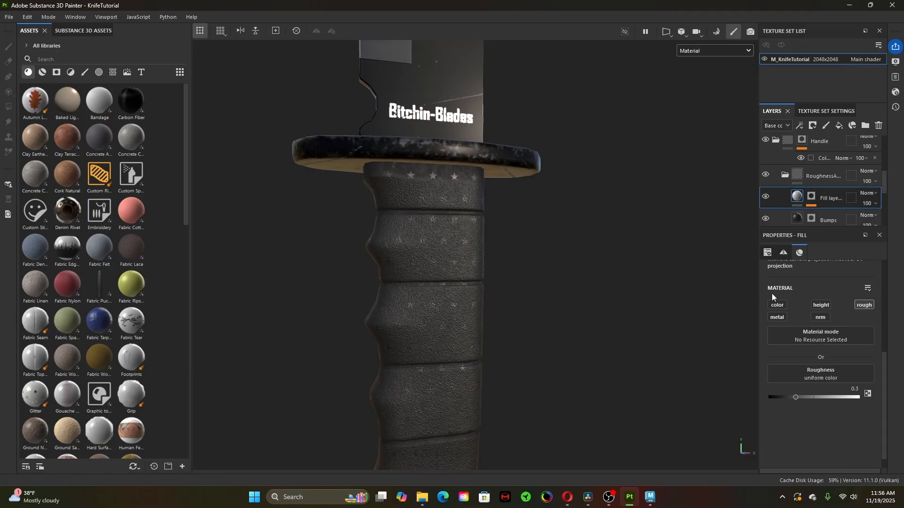
scroll(786, 317, "up", 5)
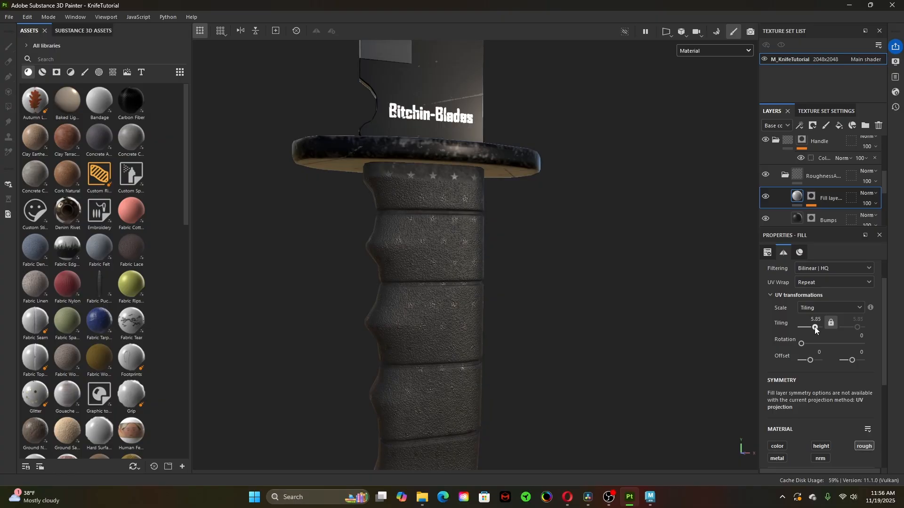
left_click_drag(815, 327, 818, 328)
right_click_drag(714, 335, 515, 315, "alt")
right_click_drag(620, 340, 641, 319, "alt")
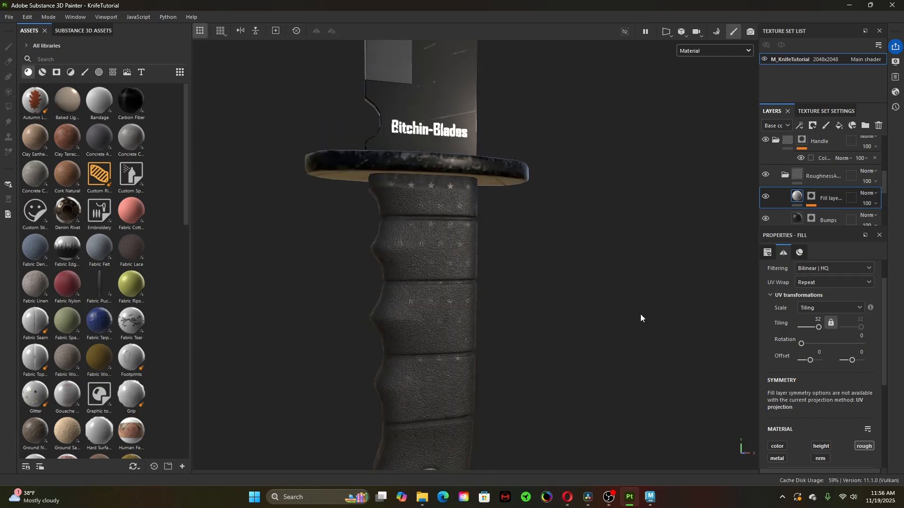
mouse_move(819, 328)
left_mouse_down()
mouse_move(797, 331)
mouse_move(810, 331)
left_mouse_up()
- Select the star fill layer's mask and inspect how the stars catch light from the guard down to the pommel
left_click_drag(512, 310, 554, 330, "alt")
left_click(811, 198)
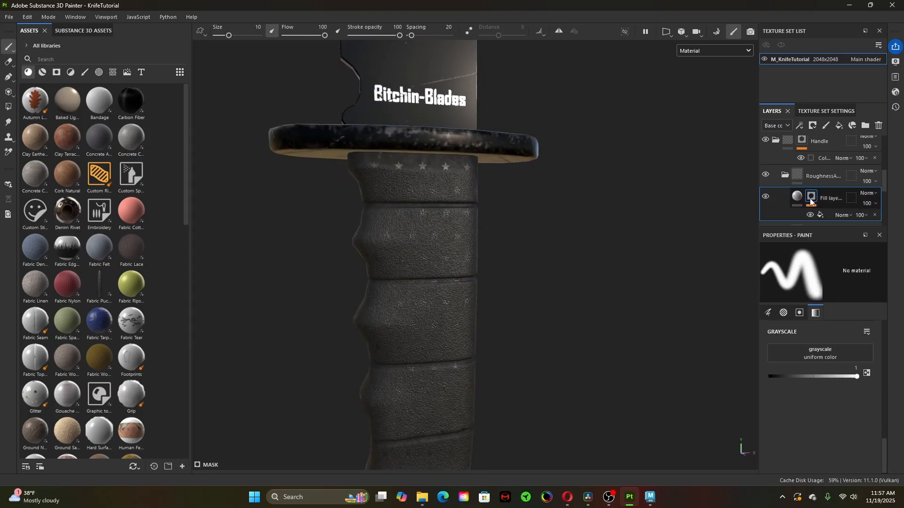
right_click_drag(492, 353, 466, 383, "alt")
left_click_drag(466, 383, 530, 360, "alt")
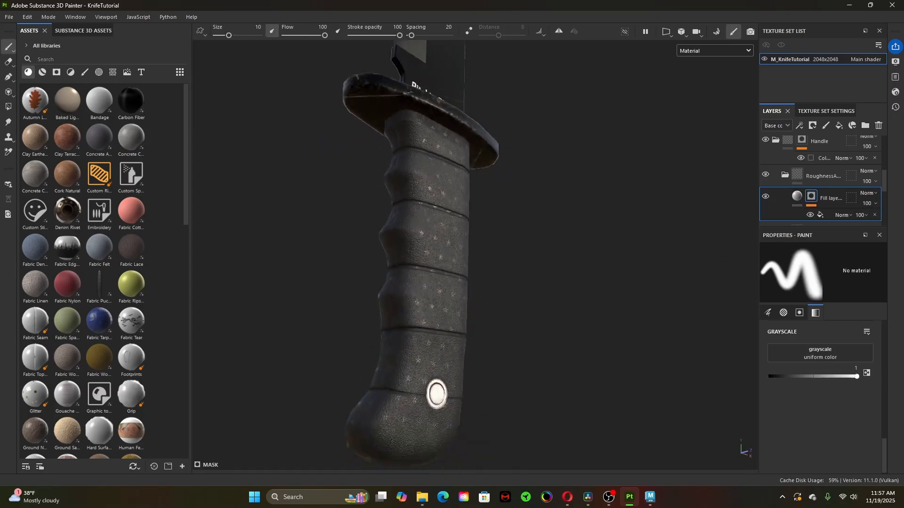
middle_click_drag(494, 390, 504, 342, "alt")
left_click_drag(504, 343, 484, 363, "alt")
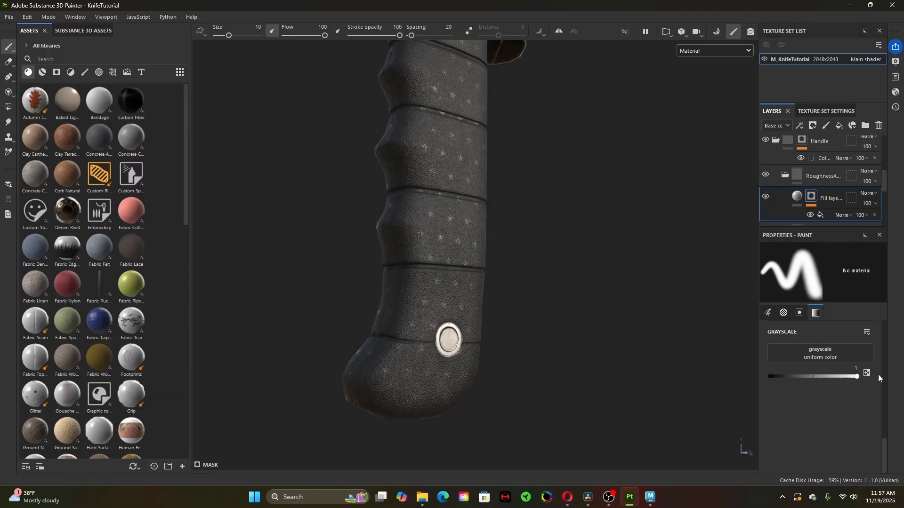
left_click_drag(858, 375, 856, 374)
- Lower the star fill layer's roughness to 0
left_click(797, 197)
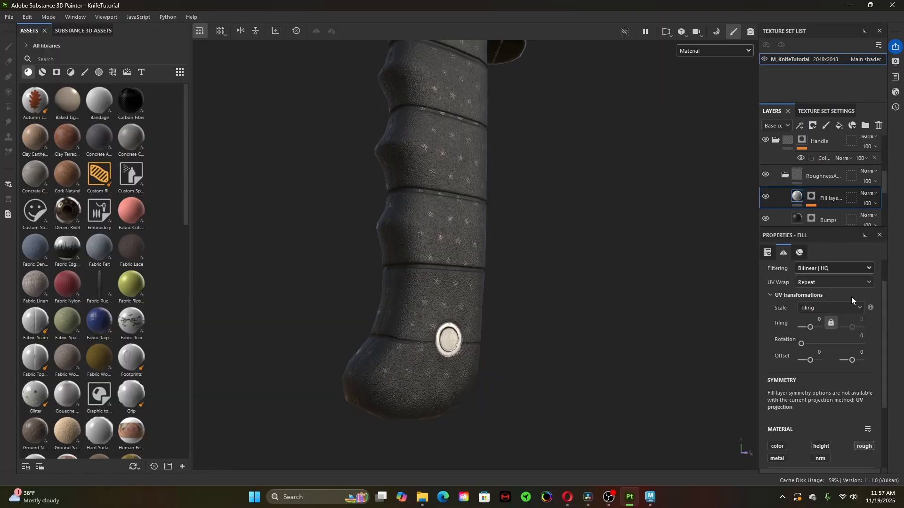
scroll(846, 353, "down", 5)
left_click_drag(795, 442, 738, 443)
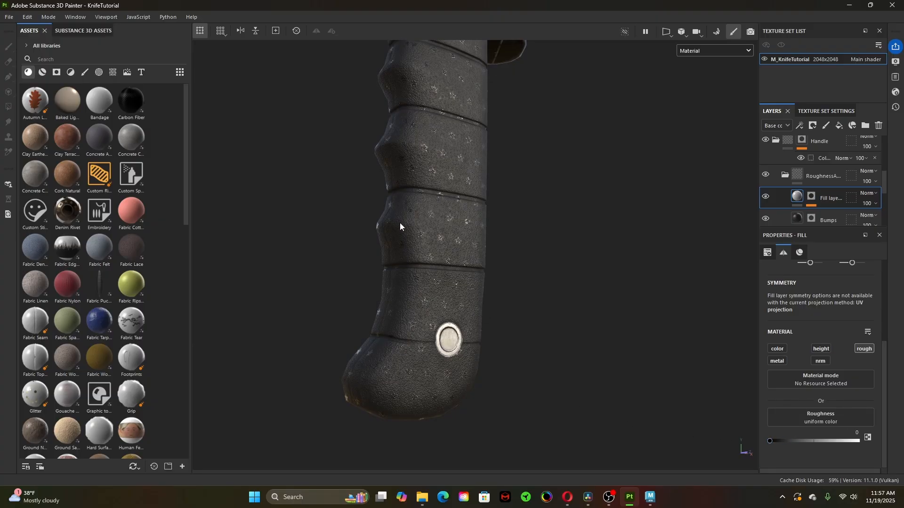
- Examine the star highlights on the handle from different angles, both close up and from a distance
right_click_drag(401, 223, 353, 278, "alt")
right_click_drag(492, 302, 454, 292, "alt")
left_click_drag(454, 291, 317, 269, "alt")
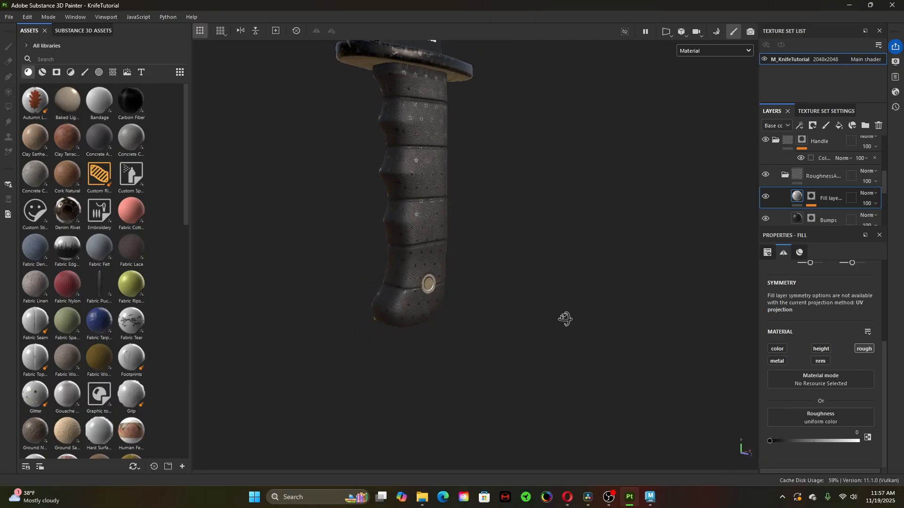
right_click_drag(317, 268, 753, 365, "alt")
right_click_drag(436, 284, 893, 391, "alt")
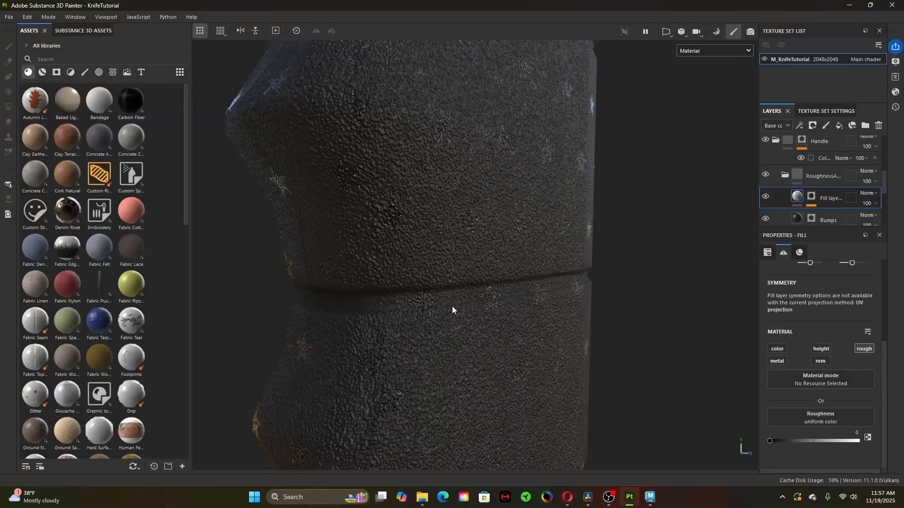
left_click_drag(453, 309, 520, 317, "alt")
right_click_drag(521, 317, 481, 337, "alt")
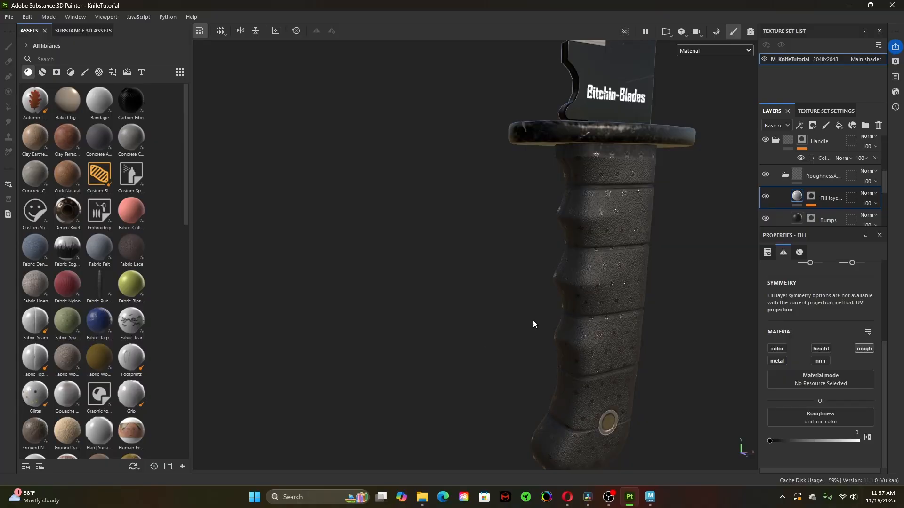
- Hide the star fill layer and inspect the handle's leather surface without it, close up and as a whole
left_click(764, 197)
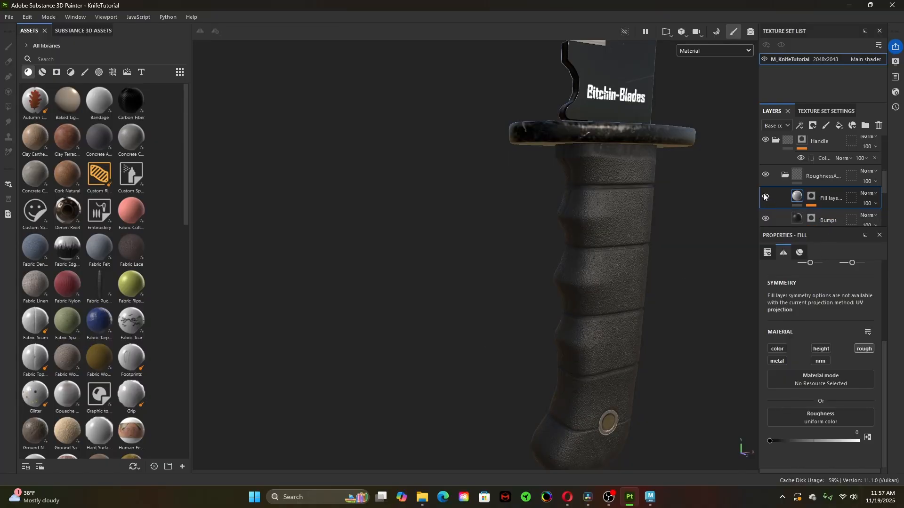
left_click_drag(712, 275, 565, 284, "alt")
right_click_drag(565, 284, 622, 271, "alt")
left_click_drag(621, 271, 559, 271, "alt")
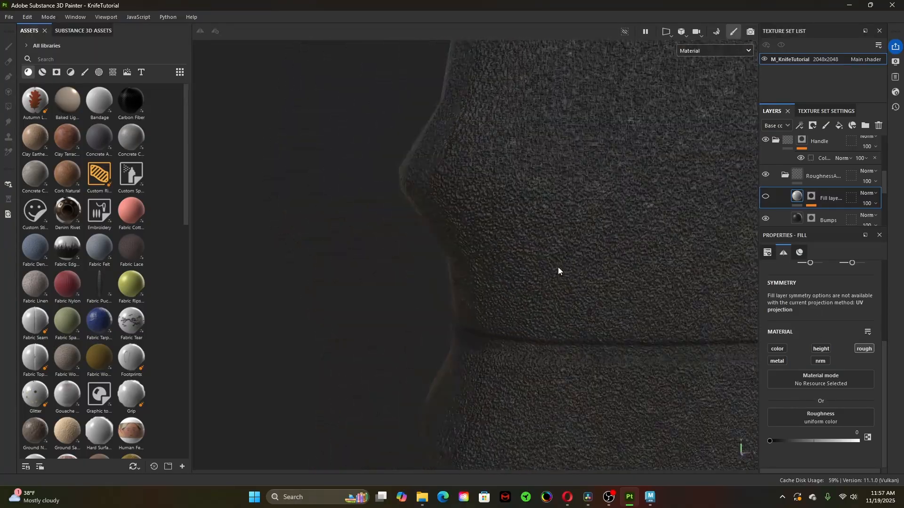
right_click_drag(734, 282, 584, 278, "alt")
middle_click_drag(593, 285, 475, 282, "alt")
right_click_drag(565, 289, 533, 286, "alt")
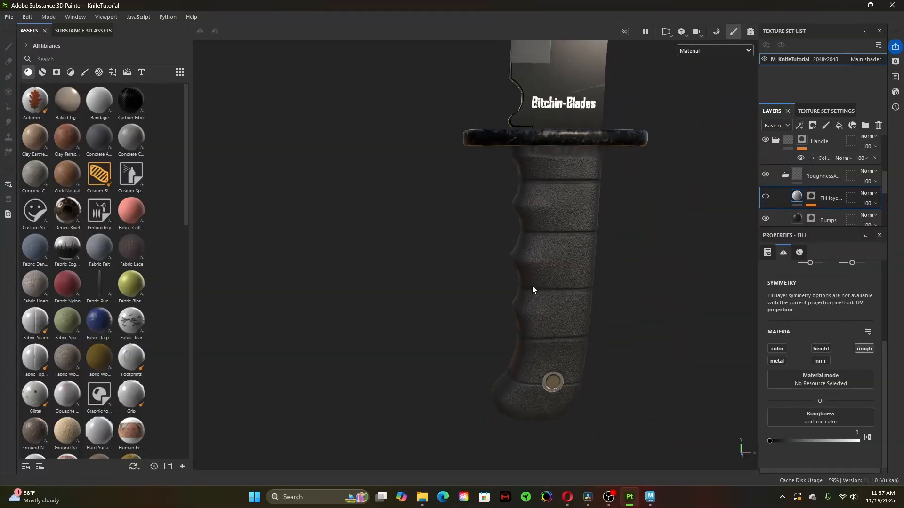
left_click_drag(532, 287, 560, 254, "alt")
middle_click_drag(560, 254, 517, 264, "alt")
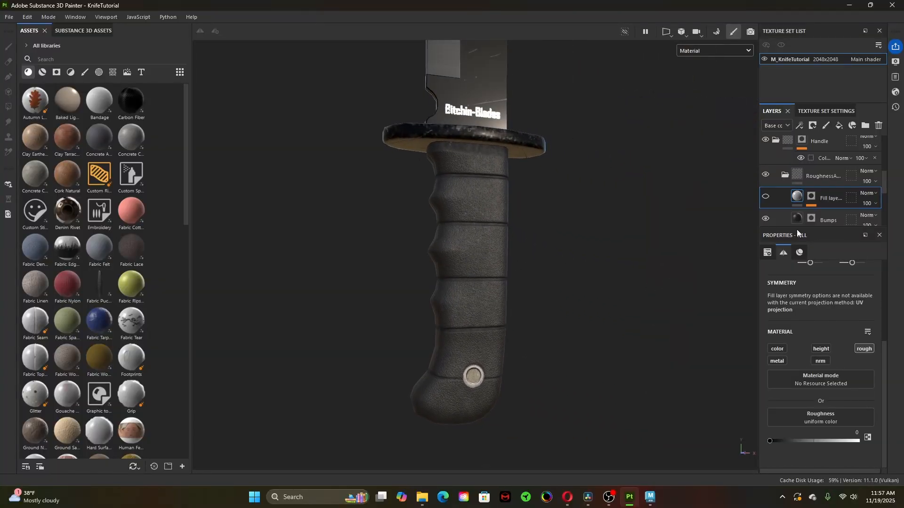
left_click(765, 198)
scroll(812, 196, "down", 3)
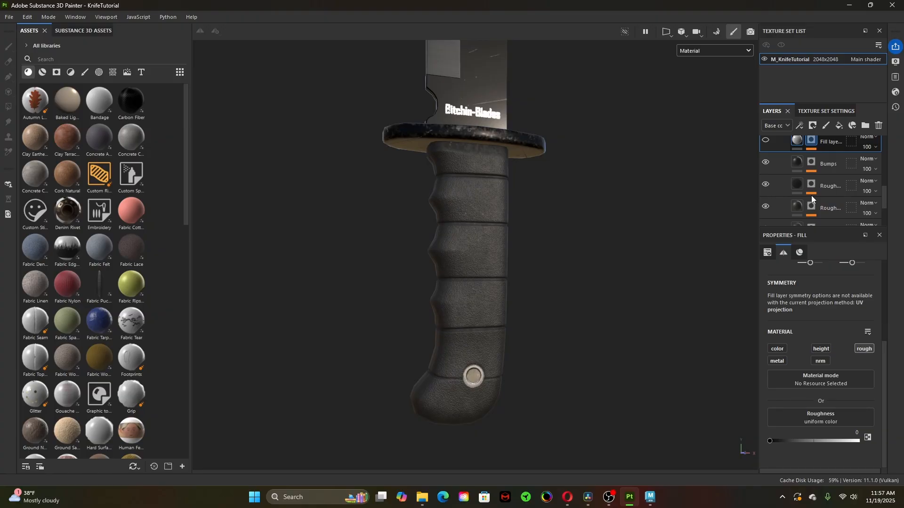
scroll(812, 196, "up", 3)
- Set the viewport to display only the Roughness channel and examine the handle's roughness variation
left_click(716, 51)
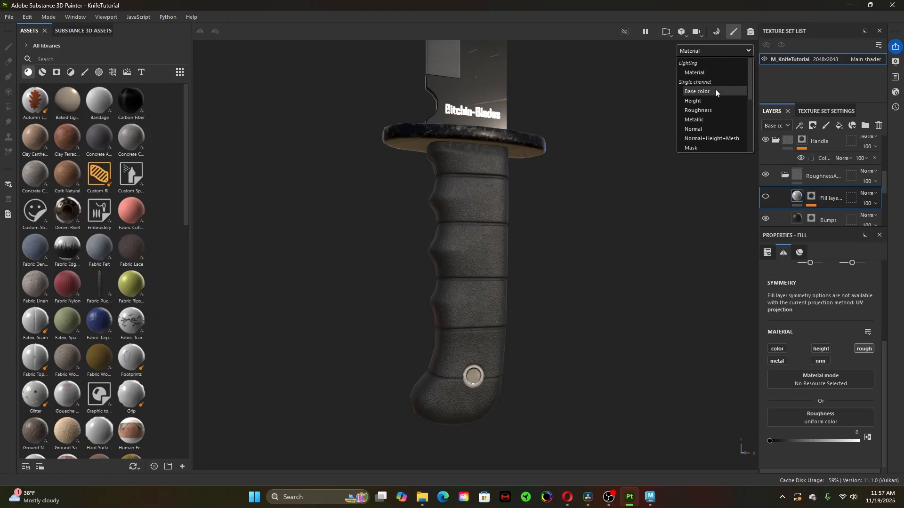
left_click(713, 112)
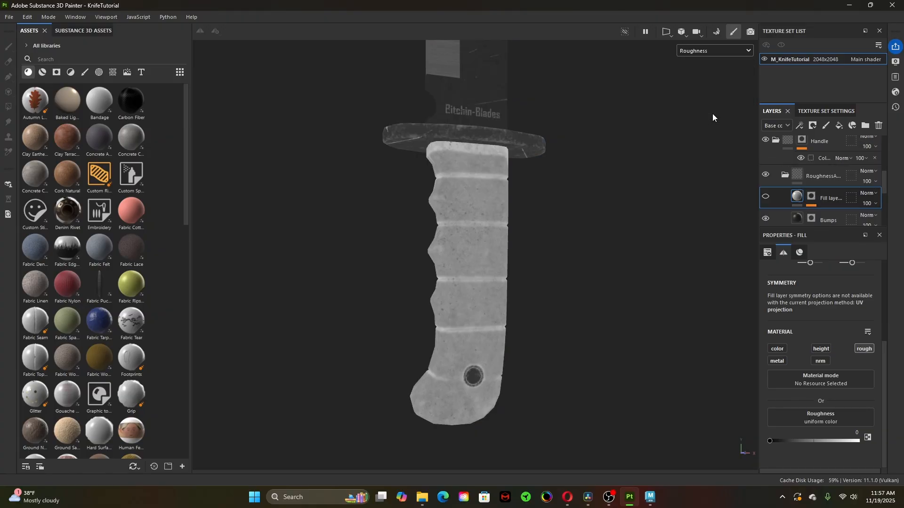
left_click_drag(446, 217, 523, 273, "alt")
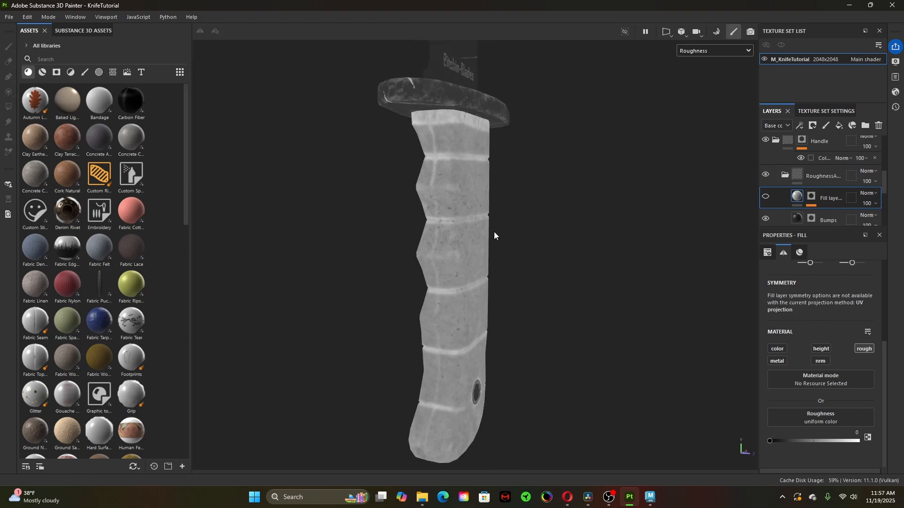
left_click_drag(494, 232, 512, 267, "alt")
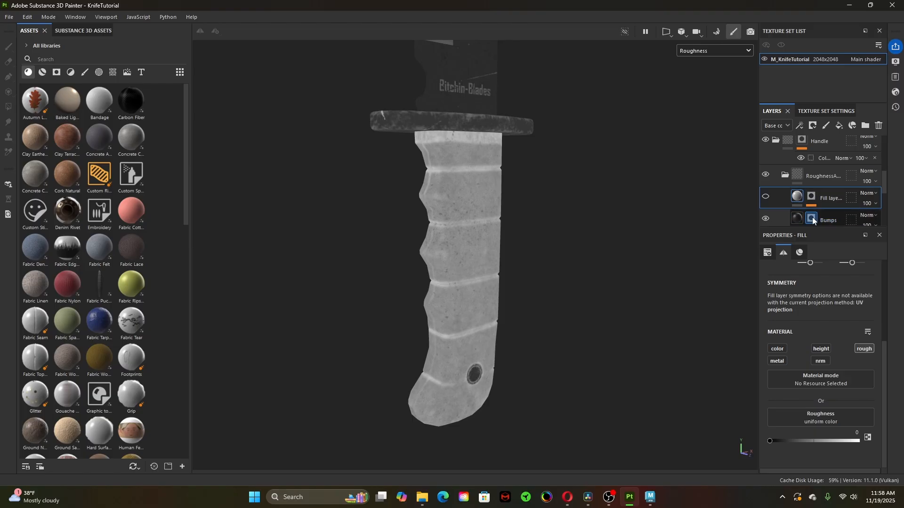
- Examine the Bumps layer's mask and its effect stack, toggling the top paint effect's visibility off and on to compare
left_click(812, 218)
scroll(518, 281, "up", 2)
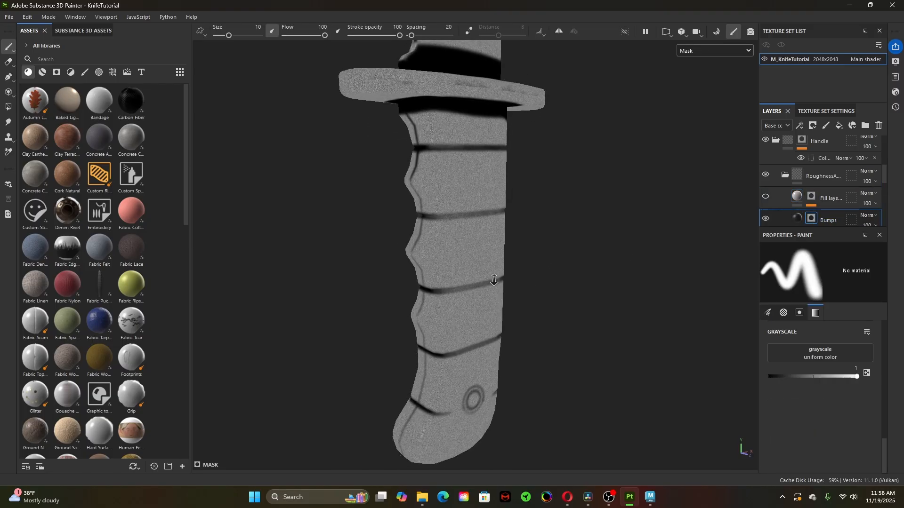
scroll(829, 205, "down", 1)
scroll(829, 206, "down", 1)
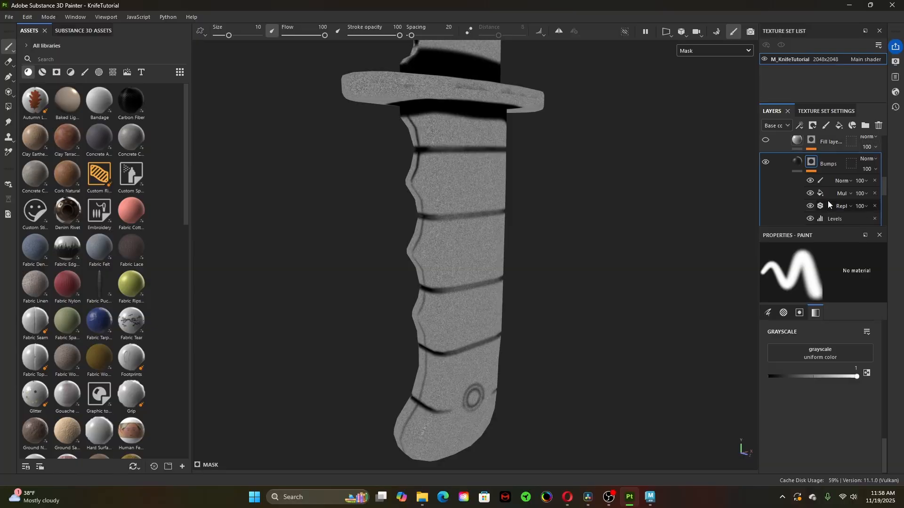
left_click(810, 181)
left_click(810, 181)
left_click(810, 181)
left_click(810, 182)
scroll(456, 242, "down", 2)
left_click_drag(483, 313, 419, 296, "alt")
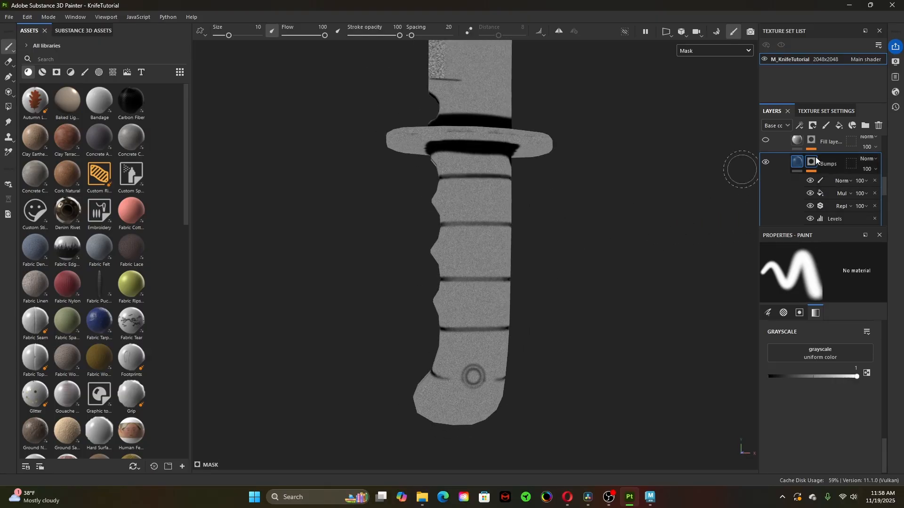
- Show the star fill layer again, select its mask and compare its effects with the Bumps mask in the Roughness view
scroll(806, 184, "up", 2)
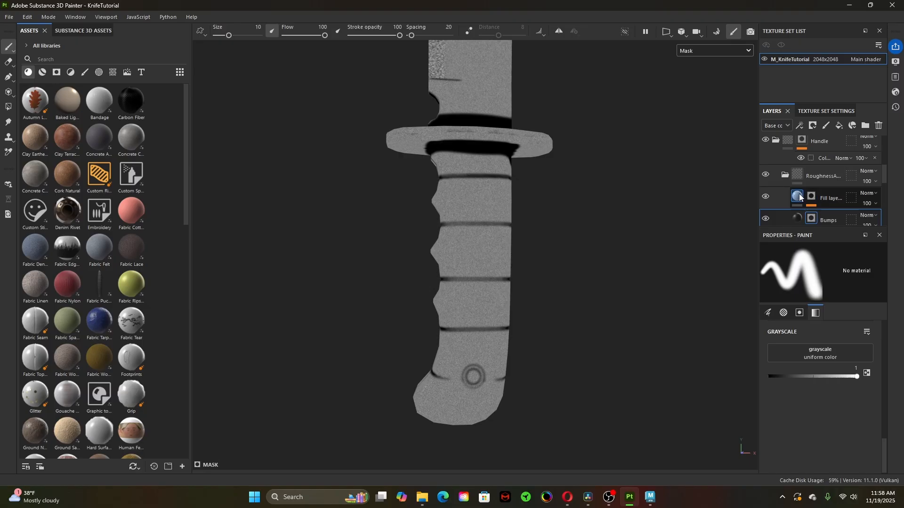
left_click(815, 194)
scroll(823, 204, "down", 3)
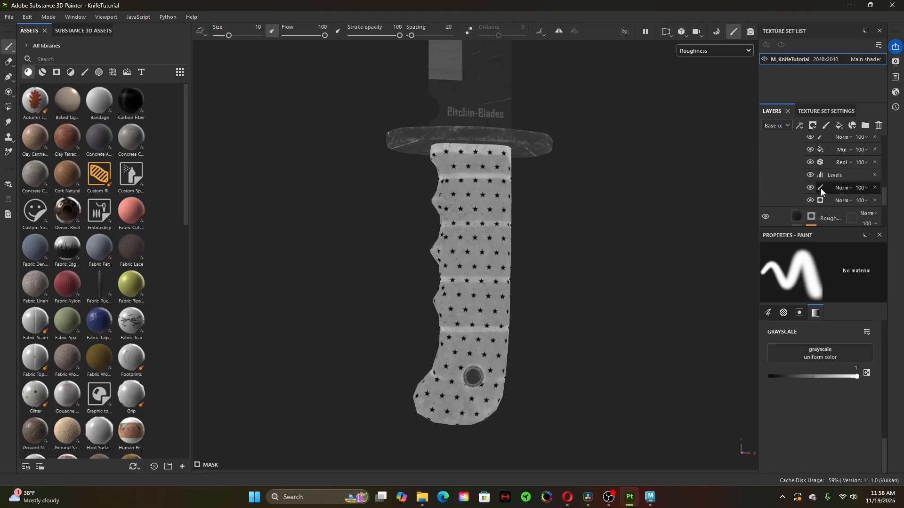
scroll(826, 213, "down", 2)
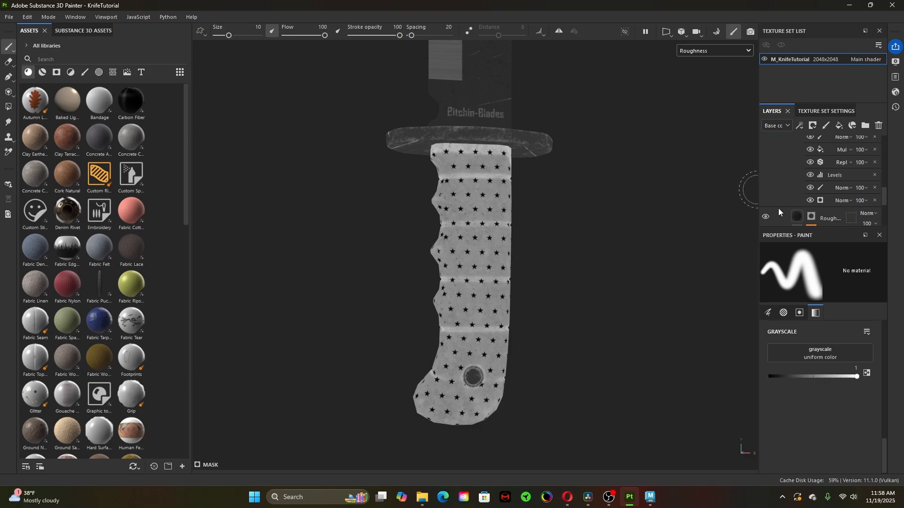
scroll(832, 190, "up", 4)
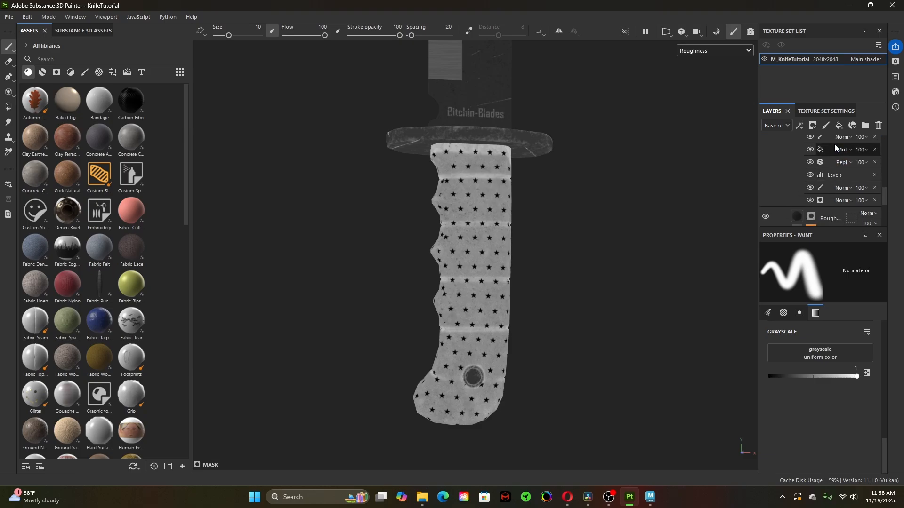
scroll(826, 210, "up", 2)
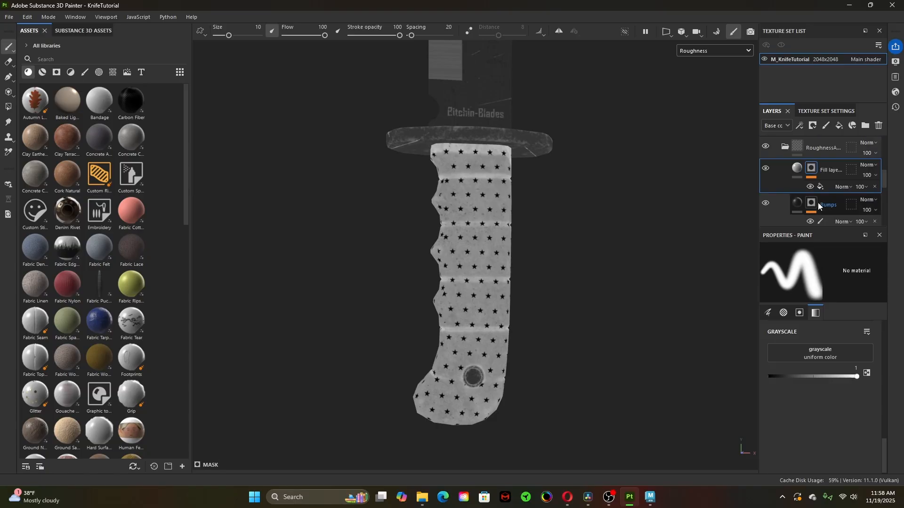
right_click_drag(520, 289, 371, 286, "alt")
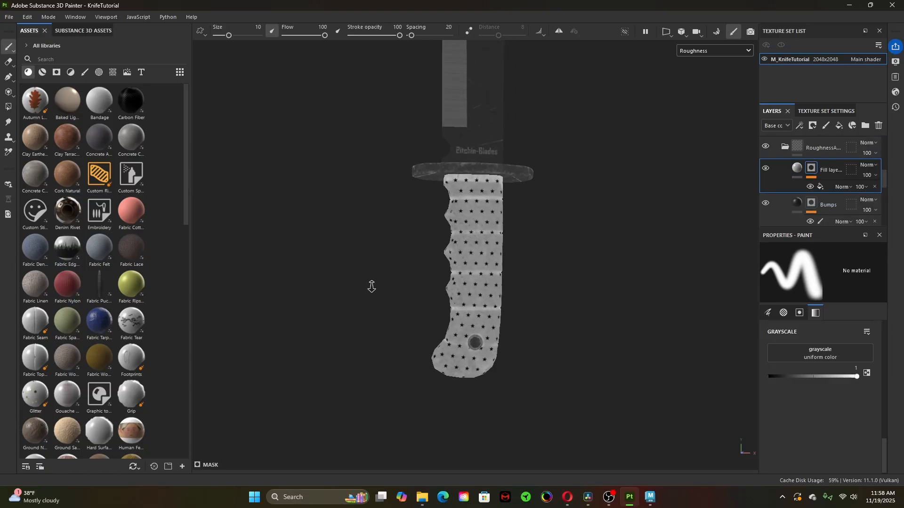
right_click_drag(484, 309, 697, 342, "alt")
left_click_drag(698, 342, 461, 280, "alt")
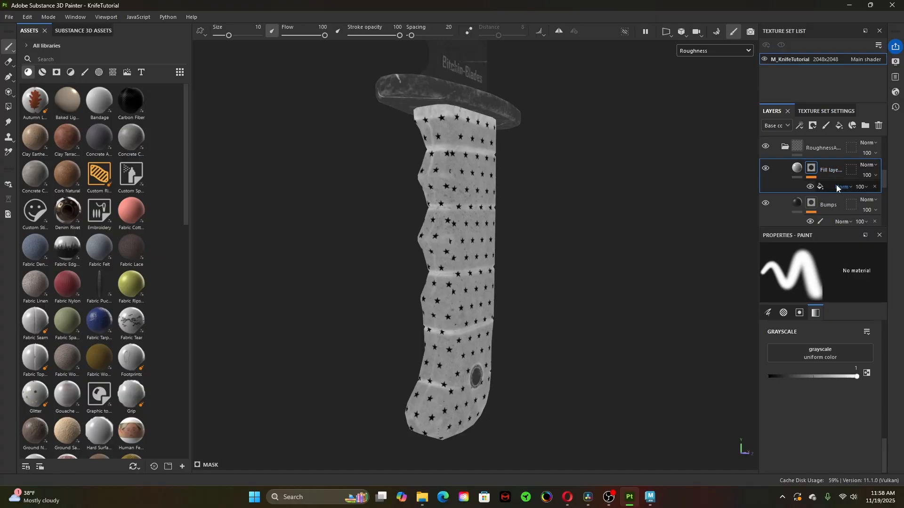
- Add a generator to the star fill layer's mask and assign Metal Edge Wear to it
right_click(812, 167)
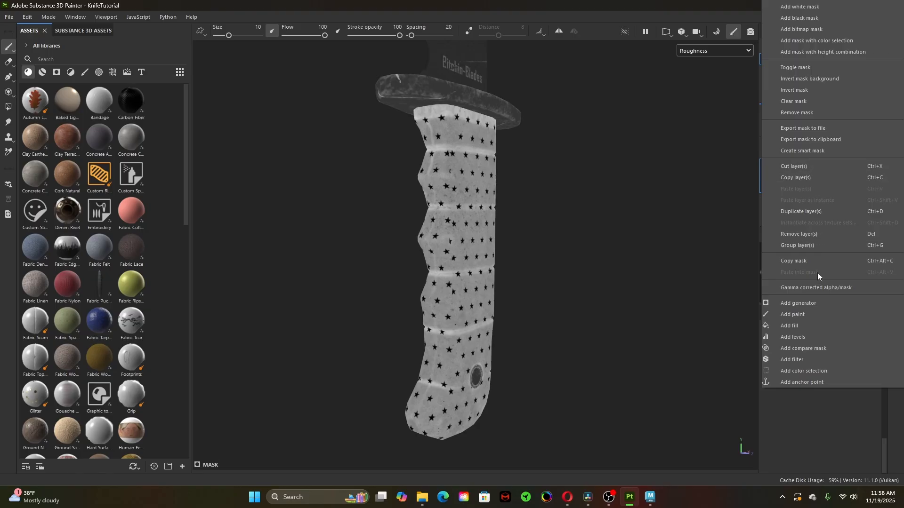
left_click(800, 303)
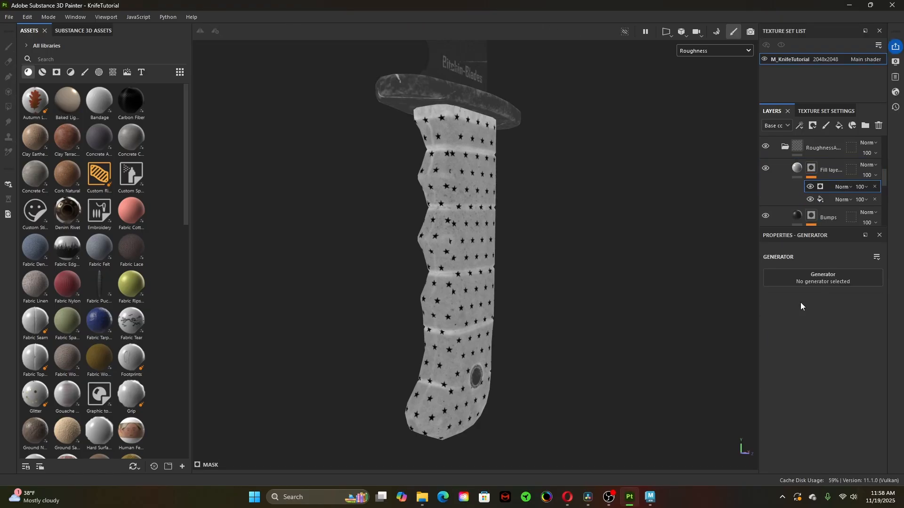
left_click(826, 277)
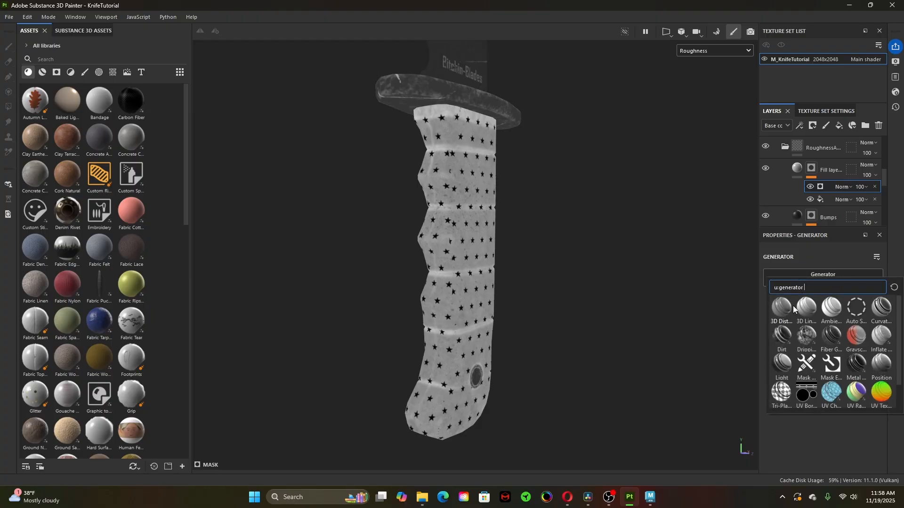
scroll(877, 331, "down", 1)
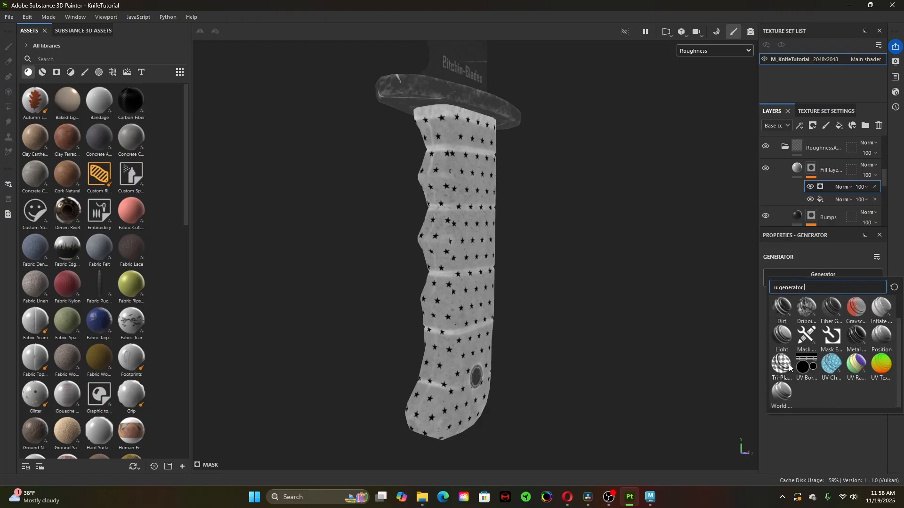
scroll(871, 334, "up", 1)
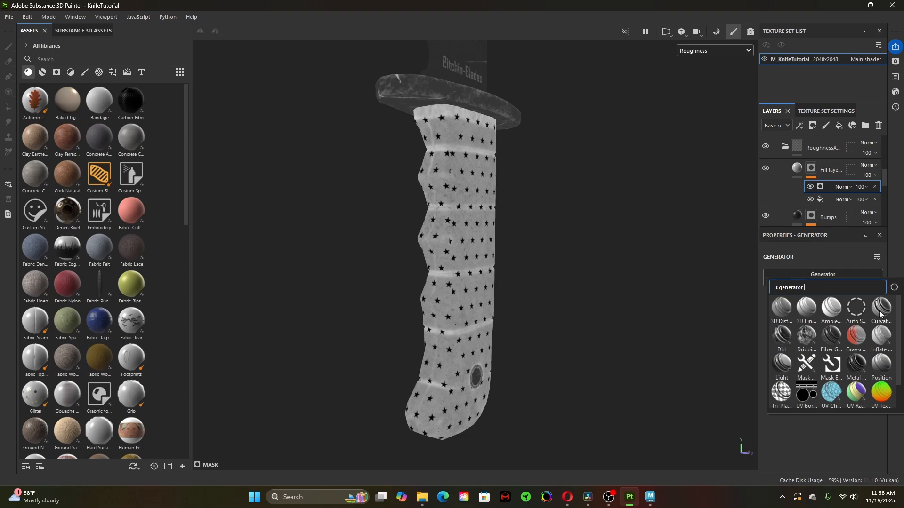
mouse_move(883, 313)
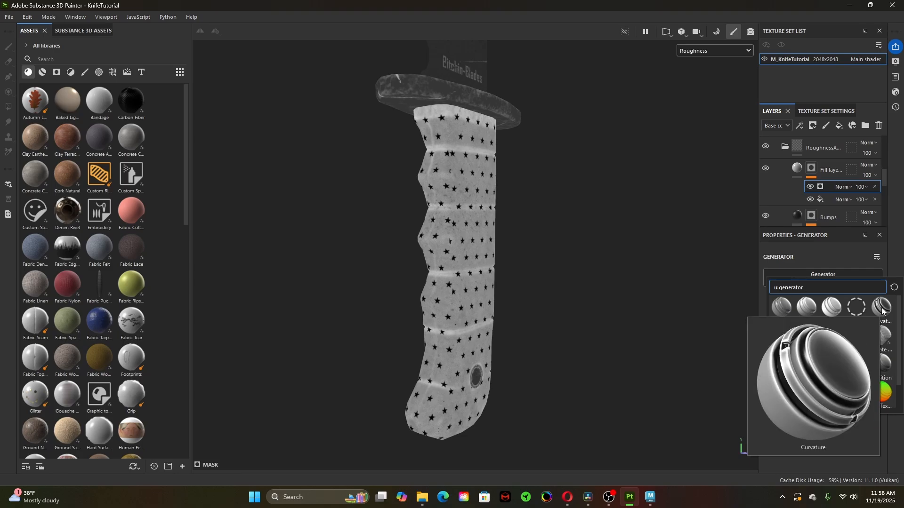
mouse_move(887, 337)
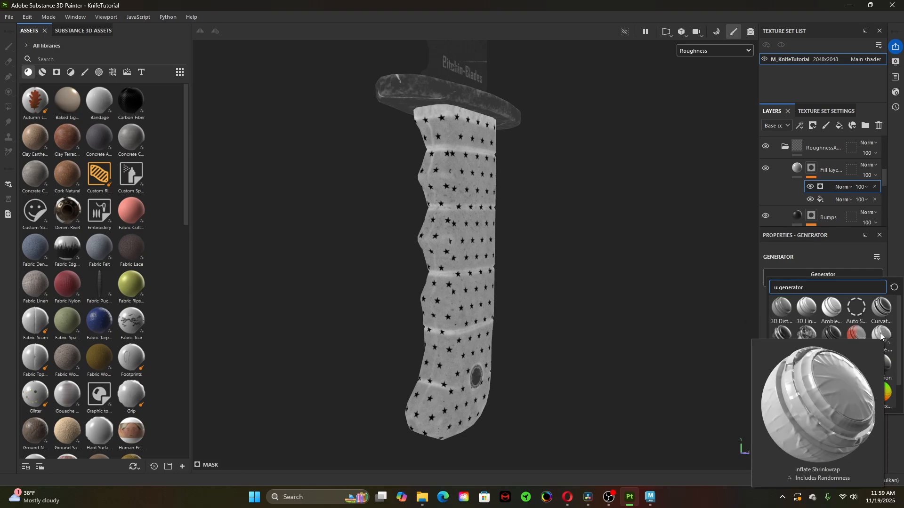
mouse_move(784, 337)
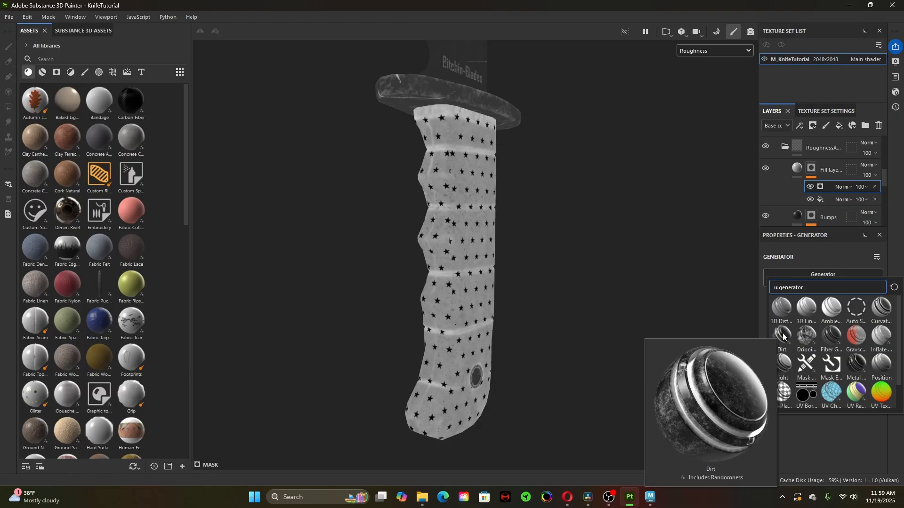
mouse_move(856, 367)
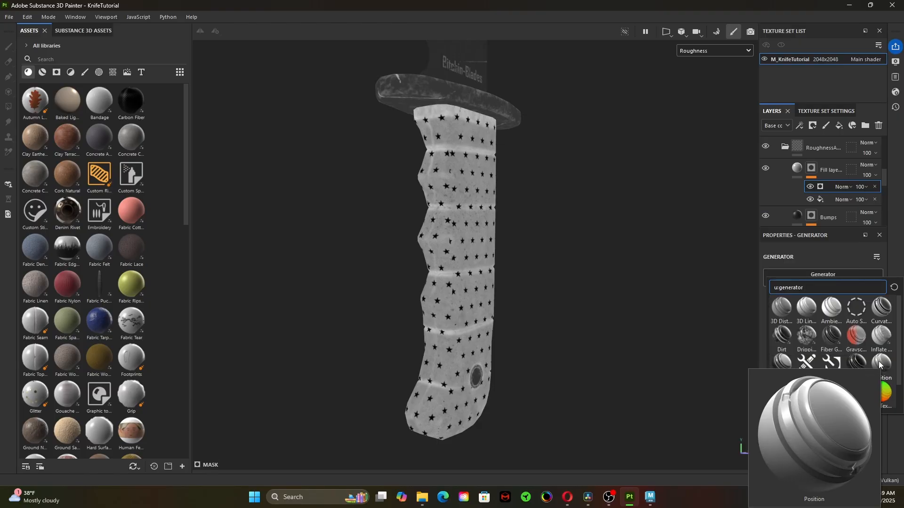
left_click(859, 360)
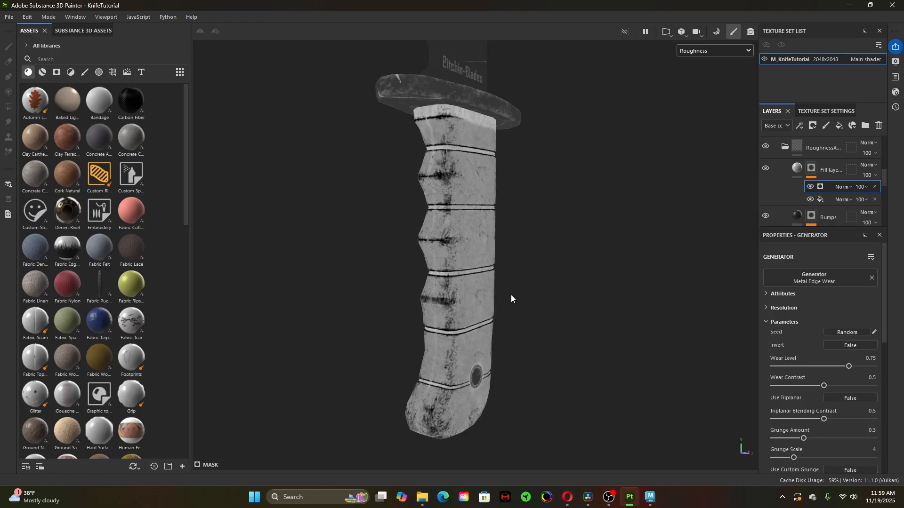
- Inspect the generator's effect on the handle in the Roughness channel and with the full Material display
left_click_drag(602, 335, 518, 283, "alt")
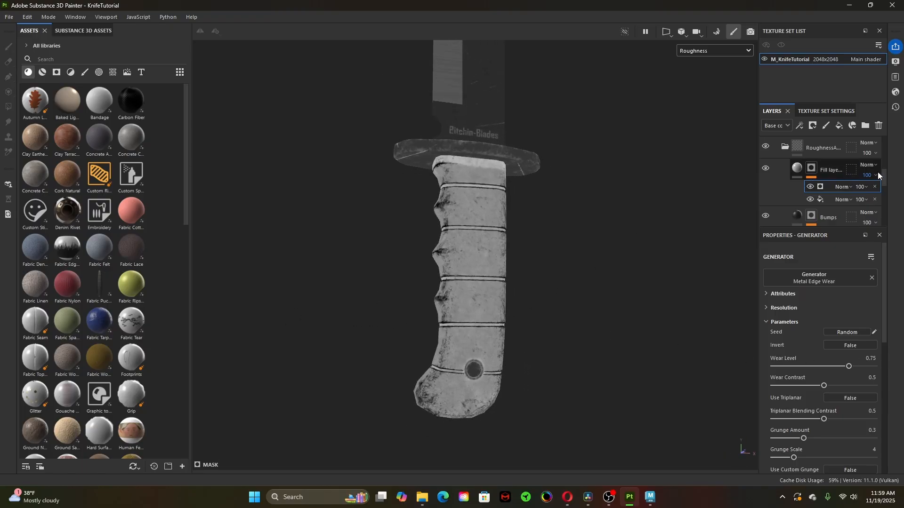
left_click_drag(471, 348, 493, 350, "alt")
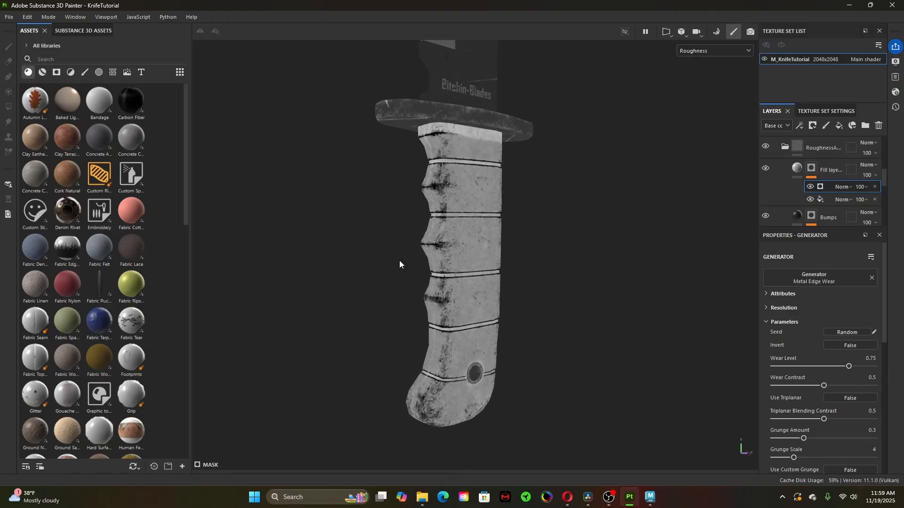
left_click(705, 71)
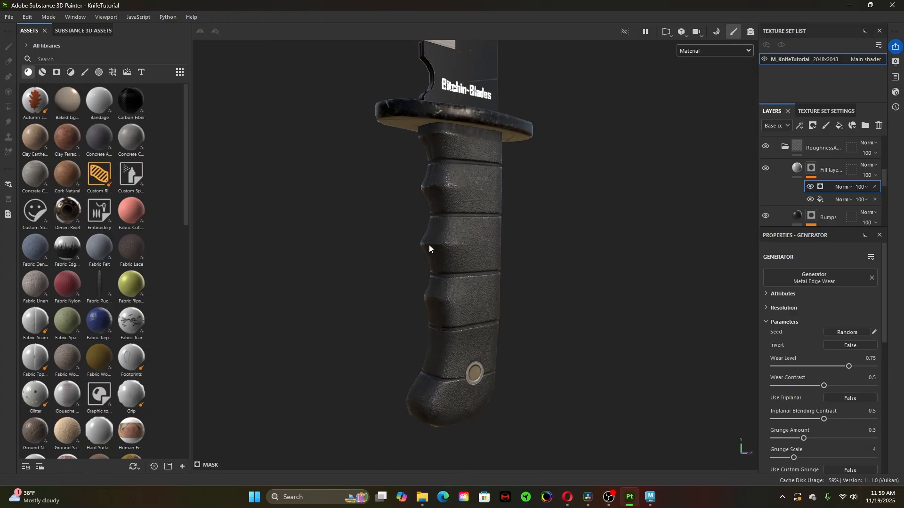
right_click_drag(711, 314, 263, 283, "alt")
right_click_drag(668, 323, 601, 302, "alt")
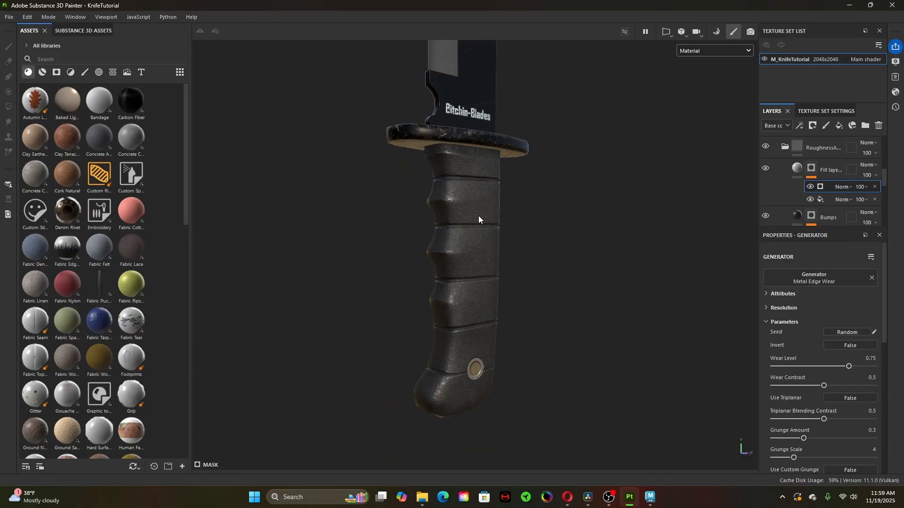
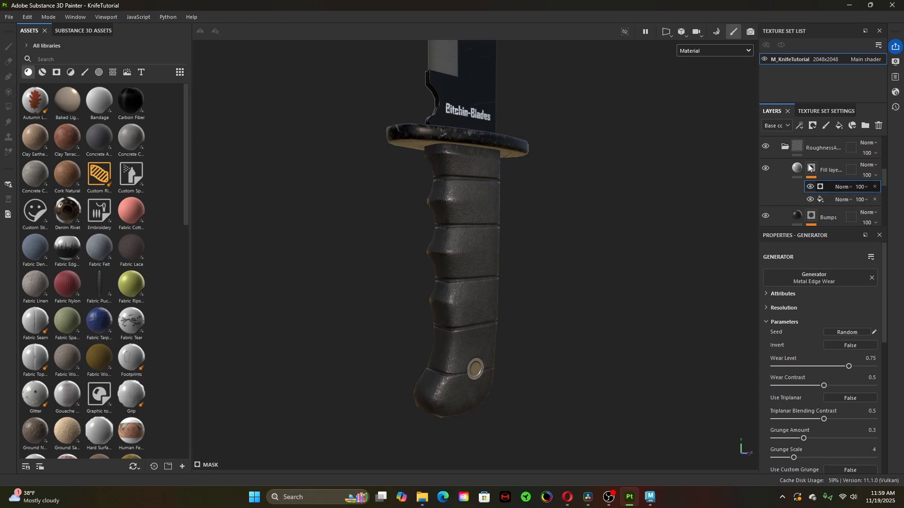
right_click_drag(607, 233, 646, 231, "alt")
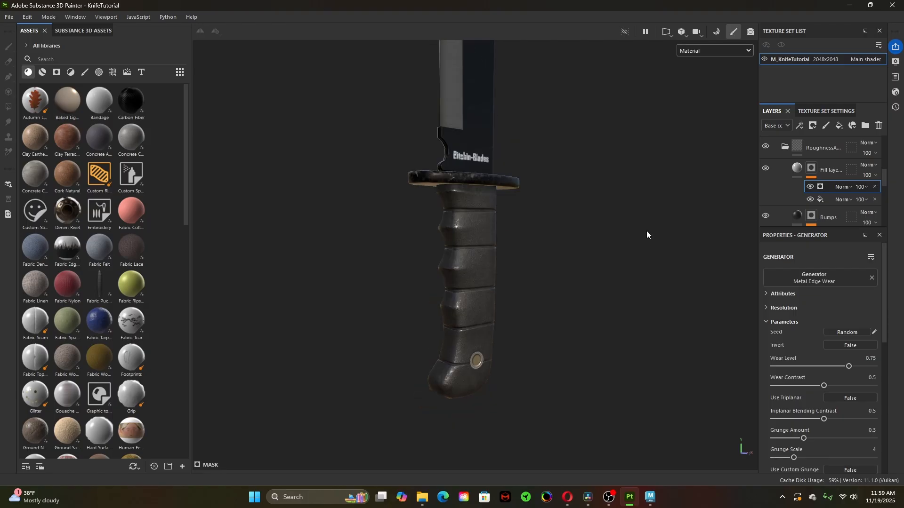
left_click_drag(573, 262, 572, 251, "alt")
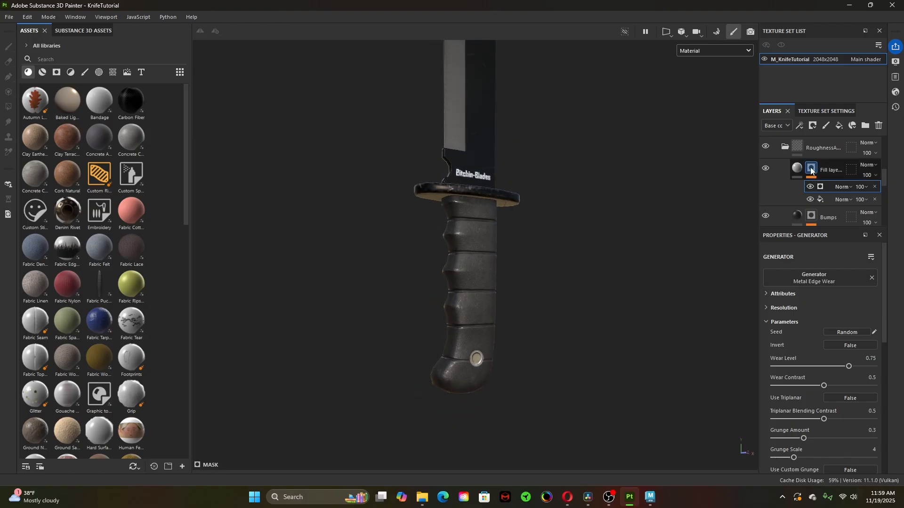
- Display the star fill layer's mask on the model and examine the edge wear pattern around the handle
right_click_drag(537, 309, 639, 328, "alt")
left_click_drag(541, 323, 573, 338, "alt")
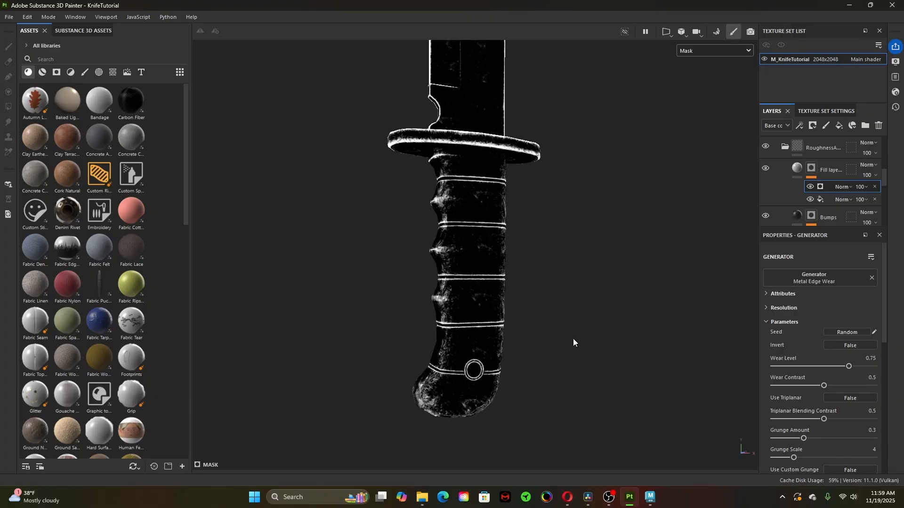
left_click_drag(422, 340, 556, 342, "alt")
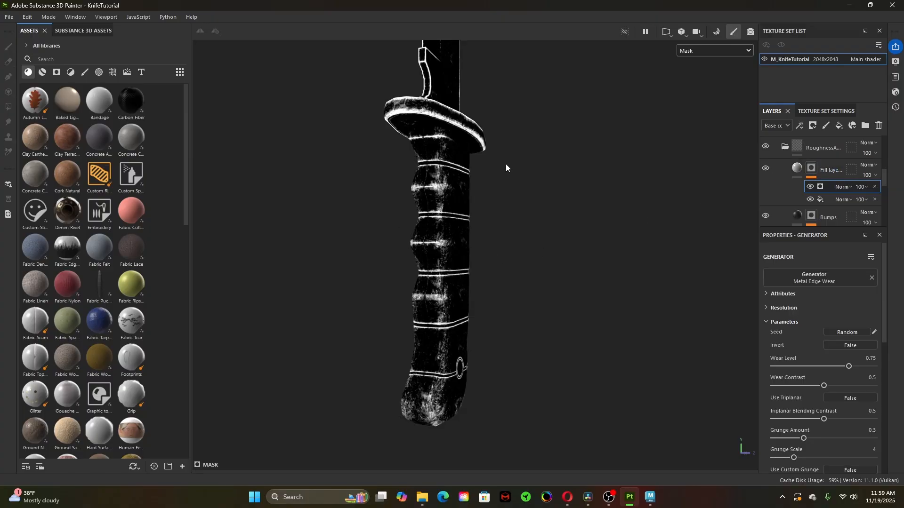
- Review the Metal Edge Wear generator's parameters and image inputs, browsing the custom grunge resources without picking one
scroll(832, 387, "down", 1)
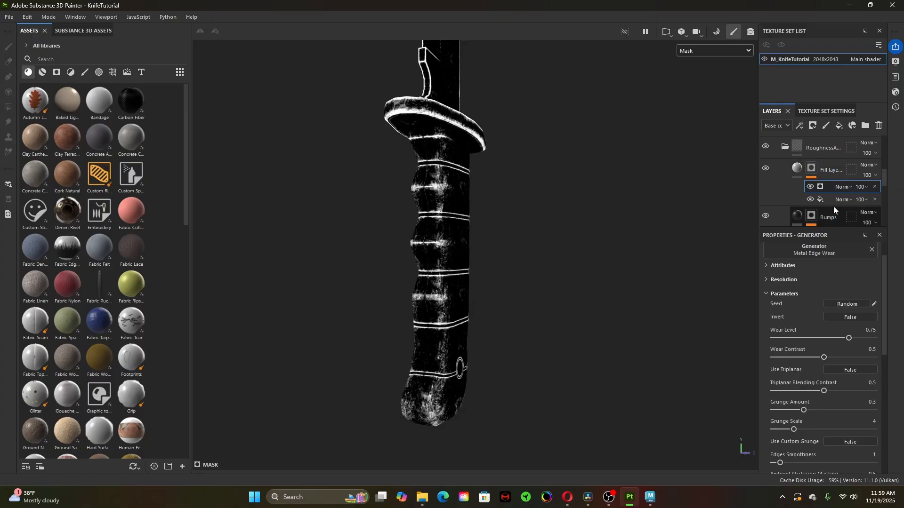
scroll(810, 401, "down", 1)
scroll(810, 401, "down", 8)
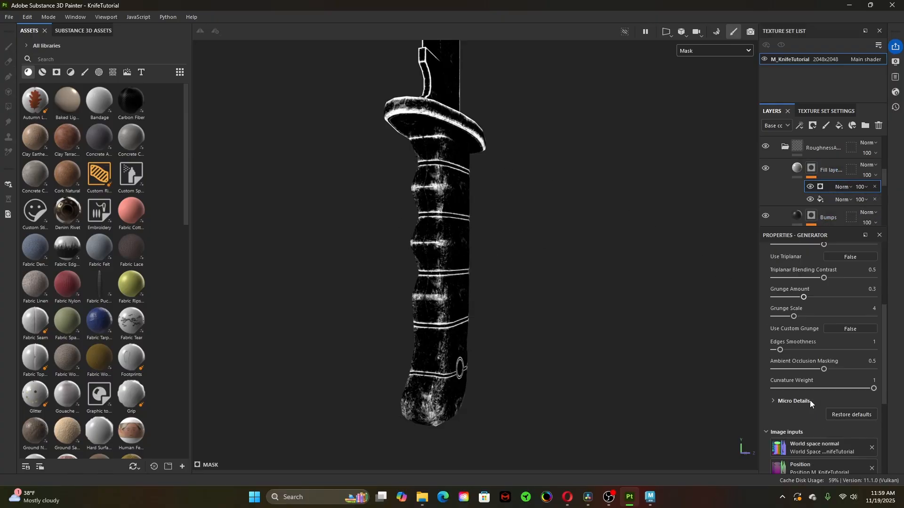
scroll(786, 360, "down", 1)
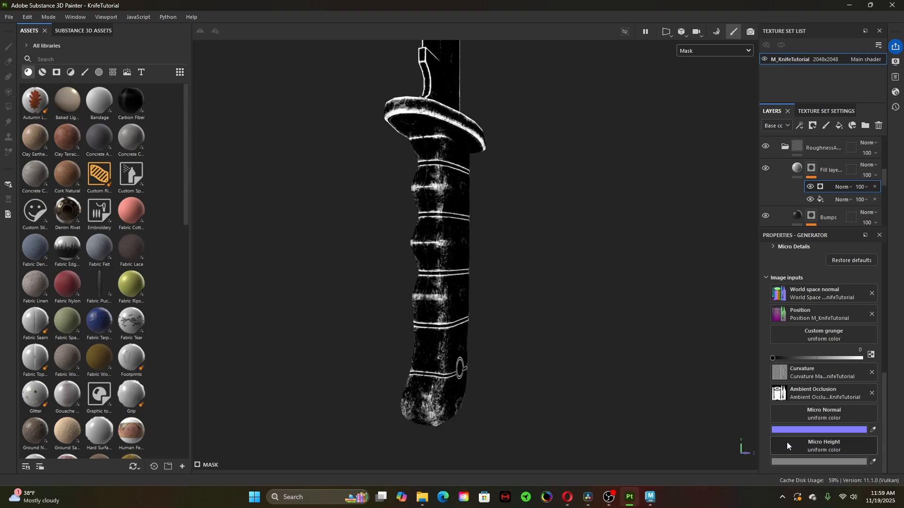
scroll(821, 353, "up", 1)
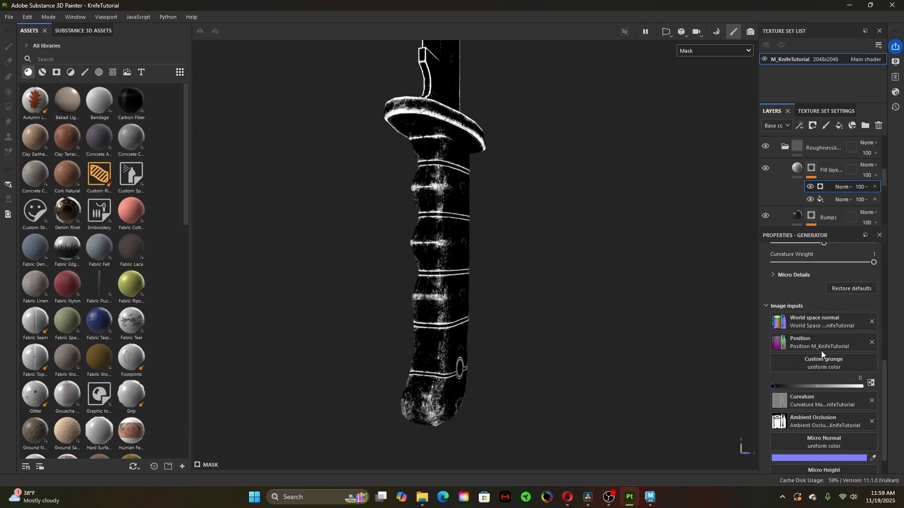
left_click(824, 363)
scroll(828, 335, "down", 5)
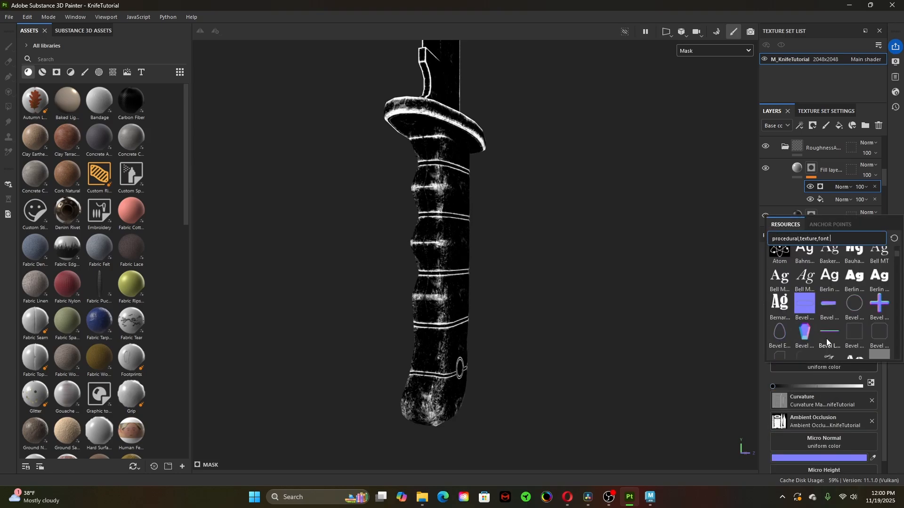
scroll(827, 339, "up", 5)
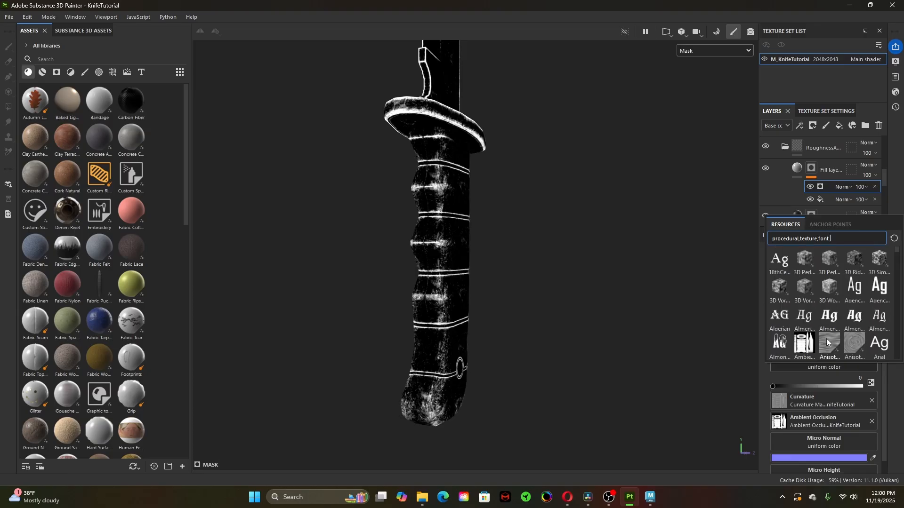
scroll(821, 303, "down", 8)
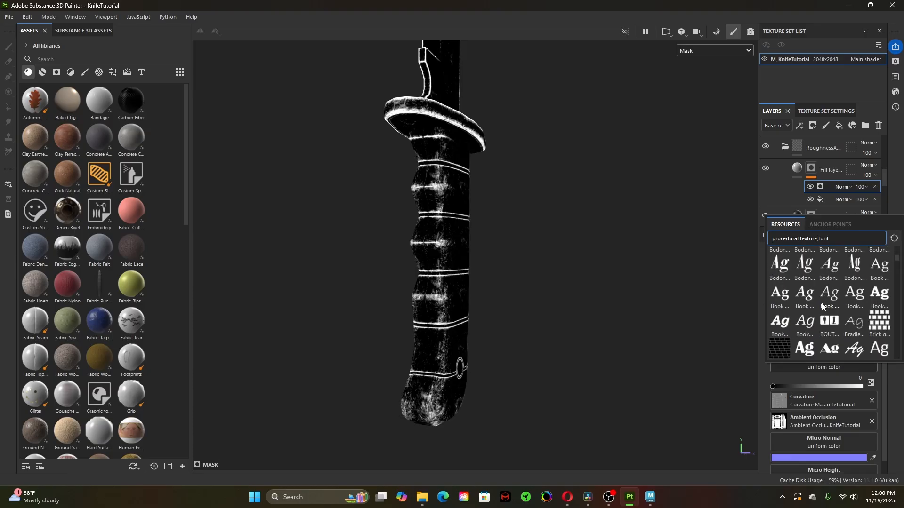
left_click(764, 371)
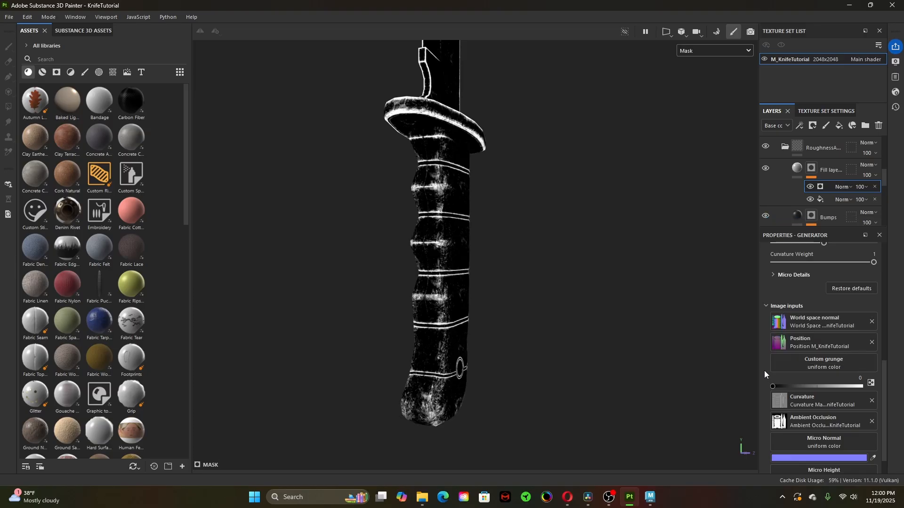
- Set the generator's Wear Level to 0.9, Wear Contrast to 0.23 and Triplanar Blending Contrast to 0.46
scroll(796, 344, "up", 5)
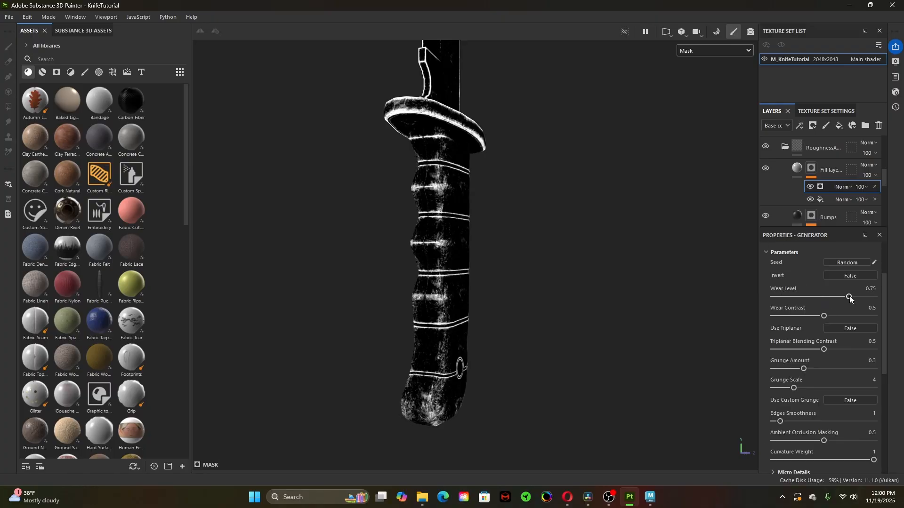
left_click_drag(848, 296, 799, 319)
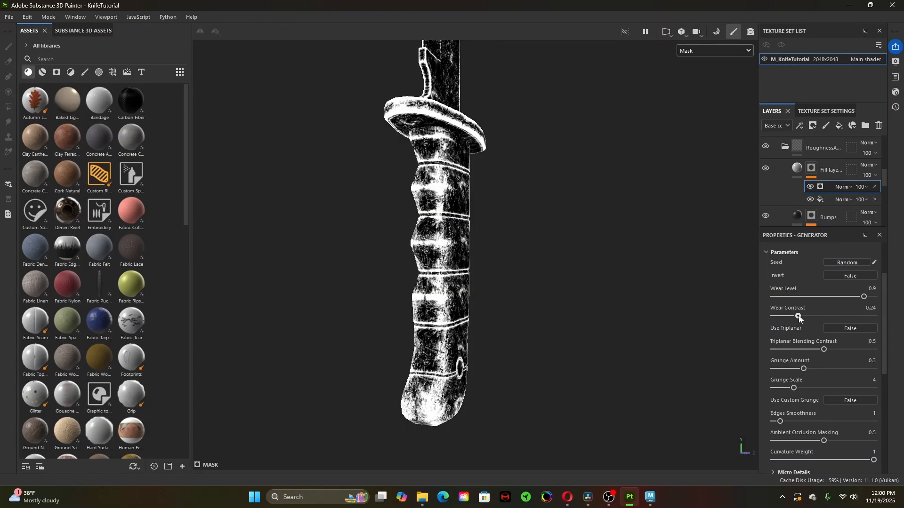
mouse_move(824, 349)
left_mouse_down()
mouse_move(796, 350)
mouse_move(846, 351)
mouse_move(820, 351)
left_mouse_up()
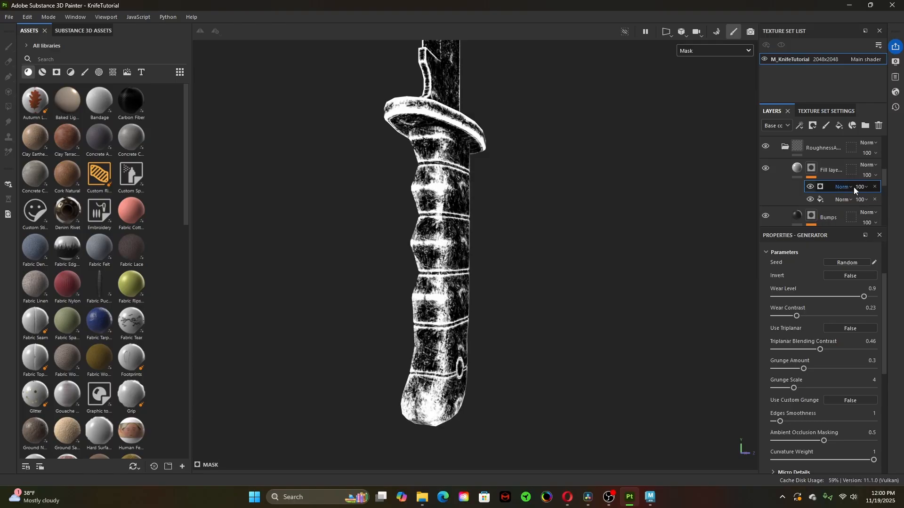
- Remove the Metal Edge Wear generator from the star fill layer's mask
left_click(875, 187)
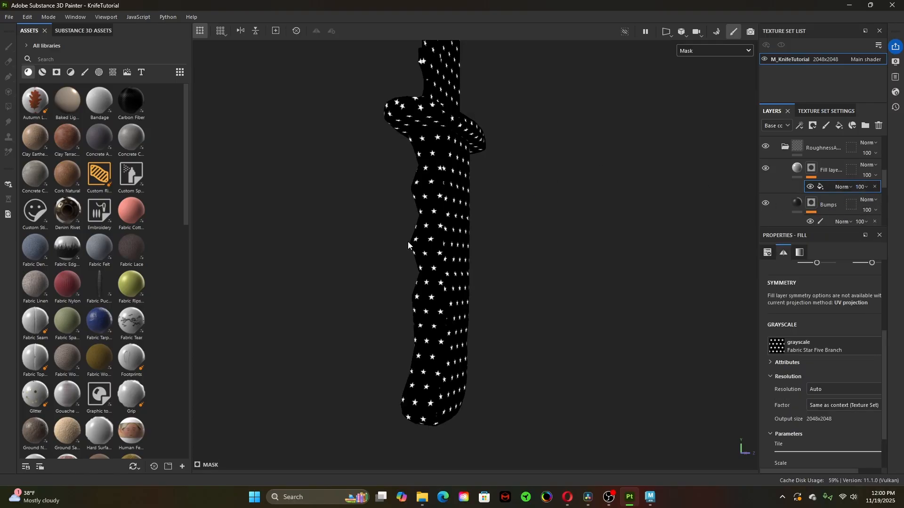
scroll(575, 297, "up", 5)
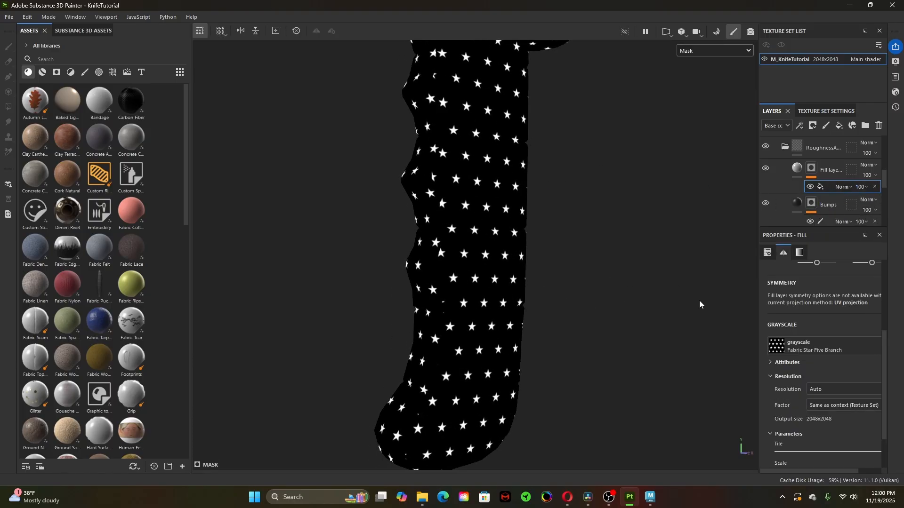
- Select the star fill layer's material content and show the knife in the combined 3D/2D view
left_click(797, 168)
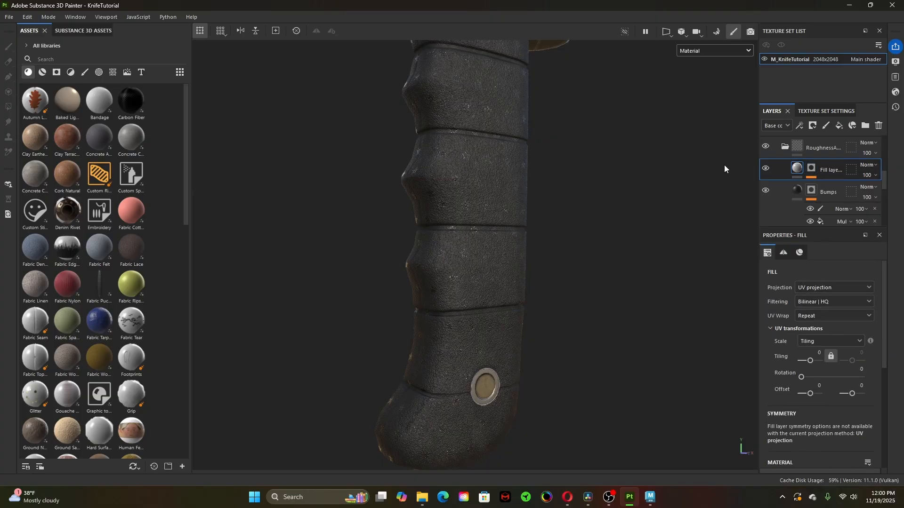
left_click(667, 32)
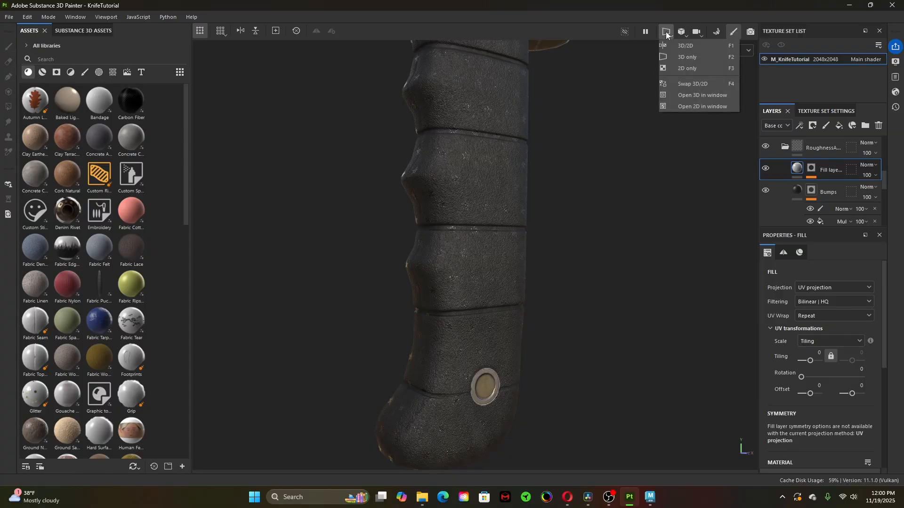
left_click(685, 44)
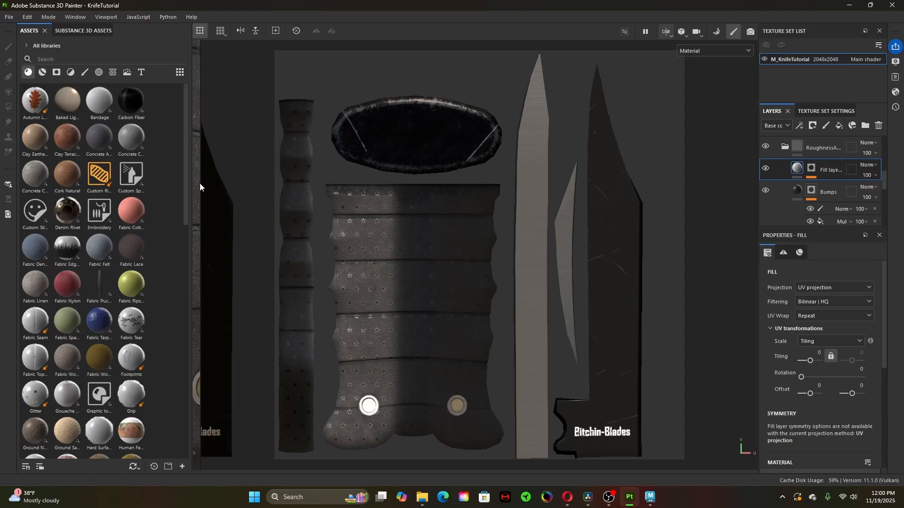
- Enlarge the 3D view and frame the whole knife beside its UV layout in the combined view
left_click_drag(200, 184, 493, 172)
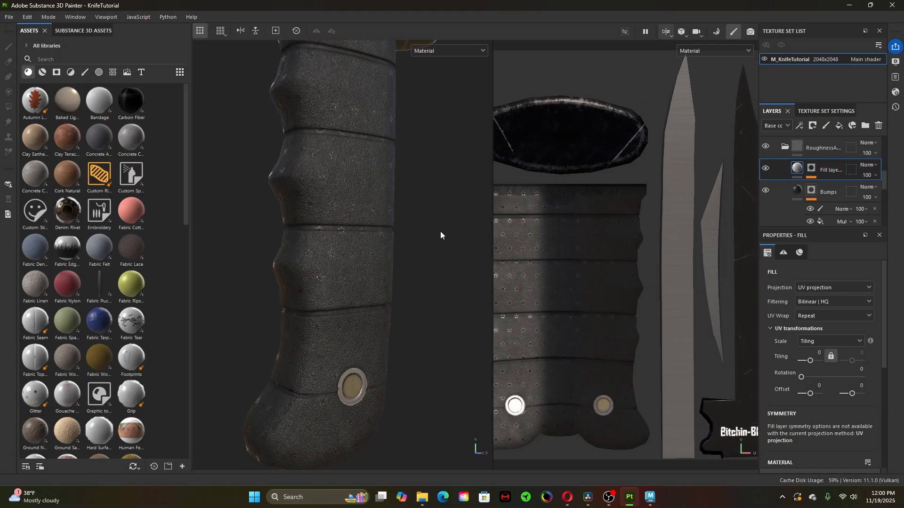
scroll(408, 237, "down", 5)
left_click_drag(335, 267, 495, 298, "alt")
scroll(574, 270, "down", 3)
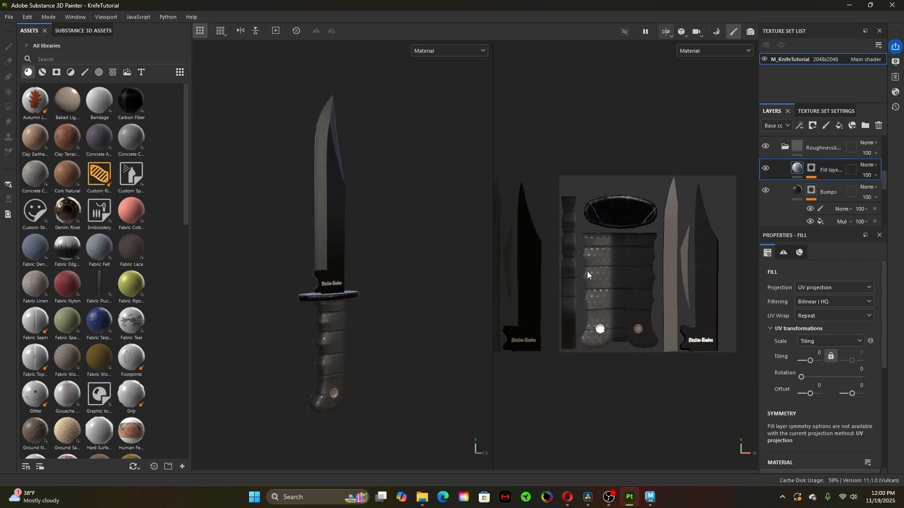
middle_click_drag(663, 297, 619, 271)
right_click_drag(577, 271, 697, 302, "alt")
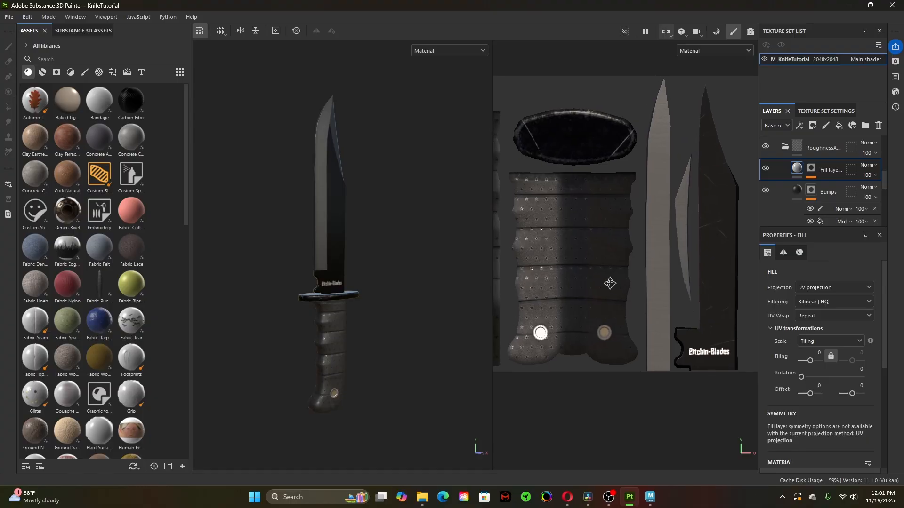
- View the knife's Base color, Roughness, Metallic and Normal channels one after another
left_click(714, 51)
left_click(714, 91)
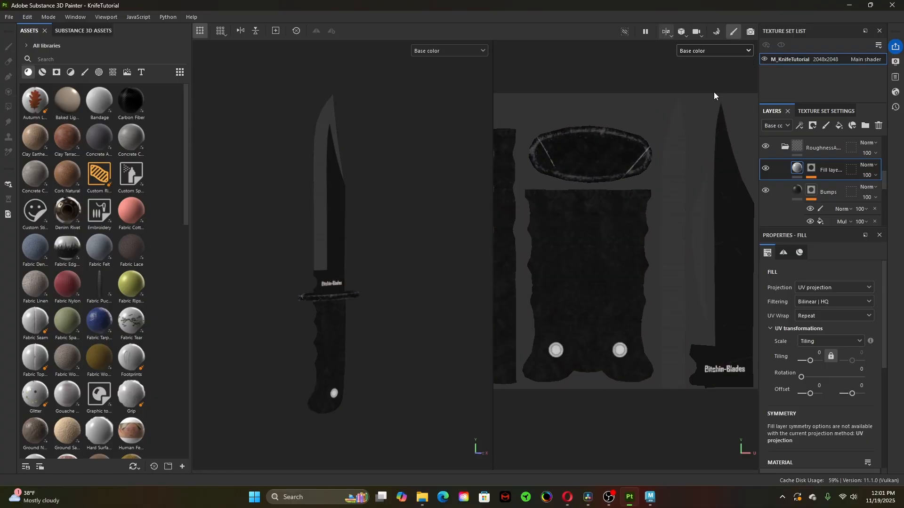
left_click(712, 52)
left_click(708, 112)
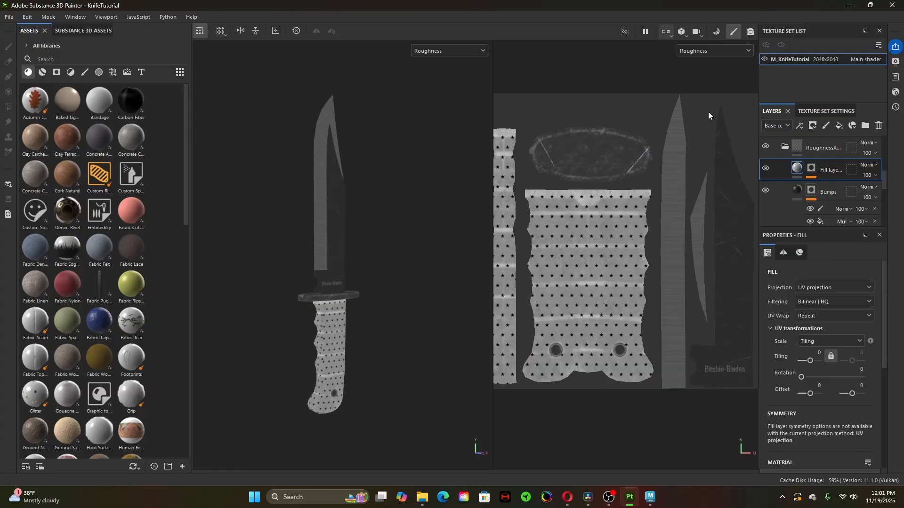
left_click(714, 53)
left_click(710, 119)
left_click(717, 52)
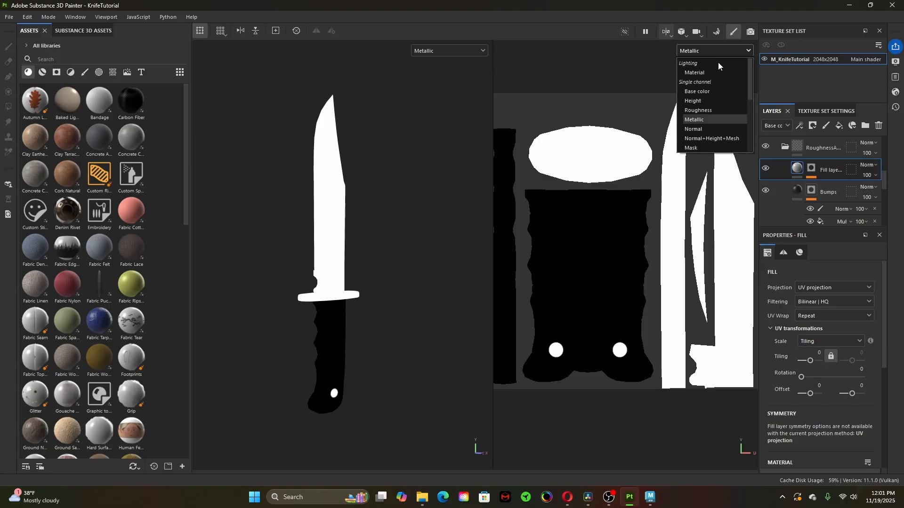
left_click(712, 124)
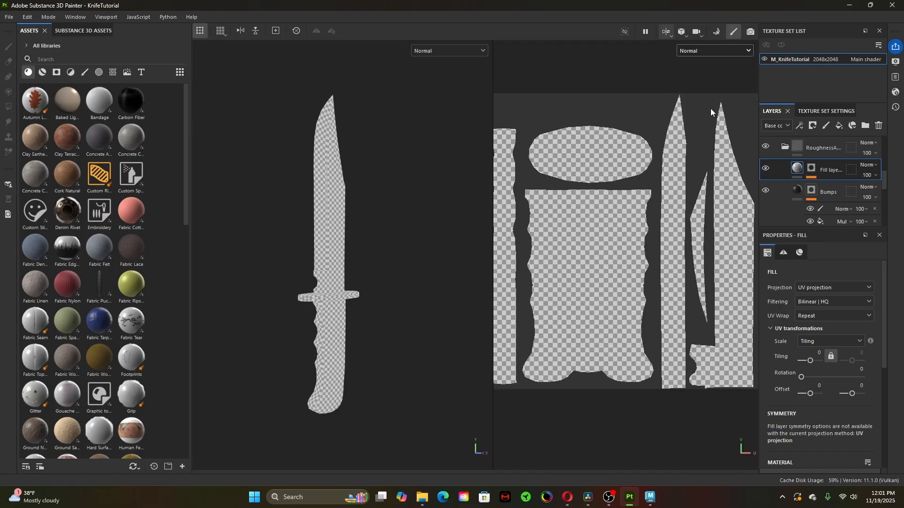
- View the baked Normal mesh map on the knife and return the display to Material
left_click(716, 50)
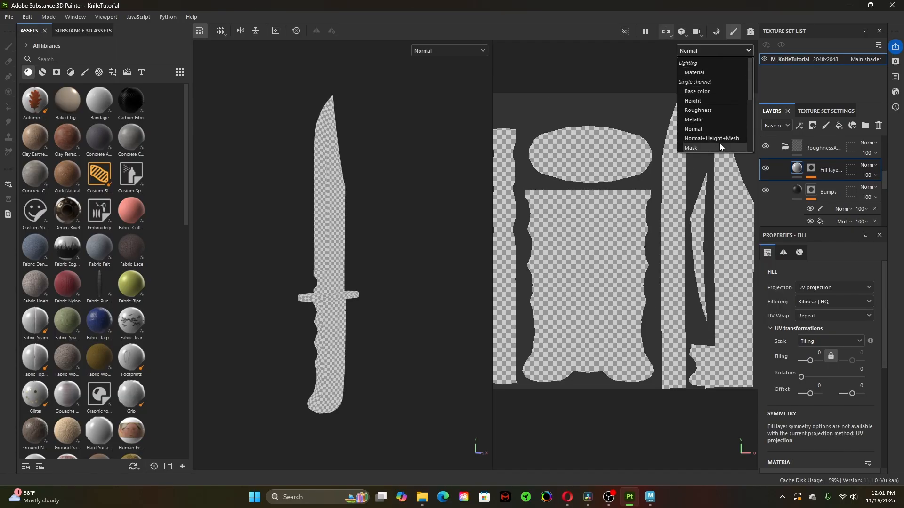
scroll(717, 136, "down", 1)
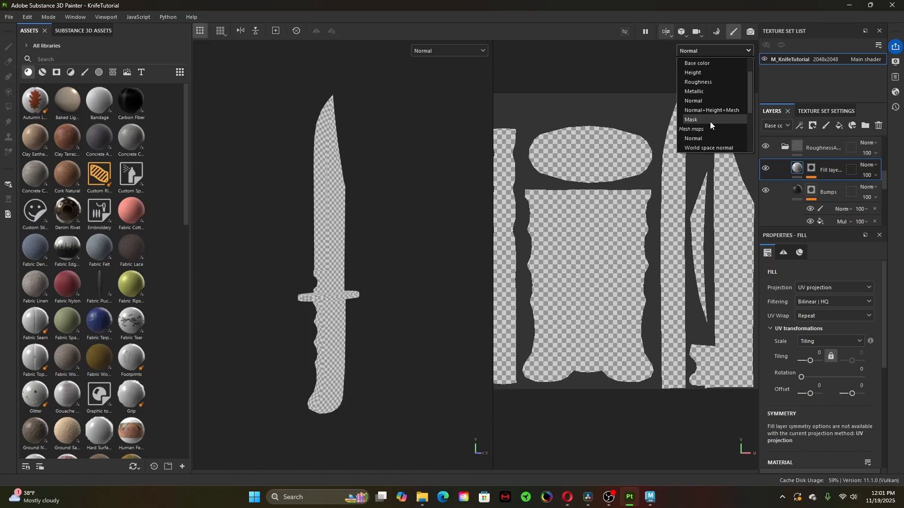
scroll(710, 122, "down", 1)
left_click(707, 108)
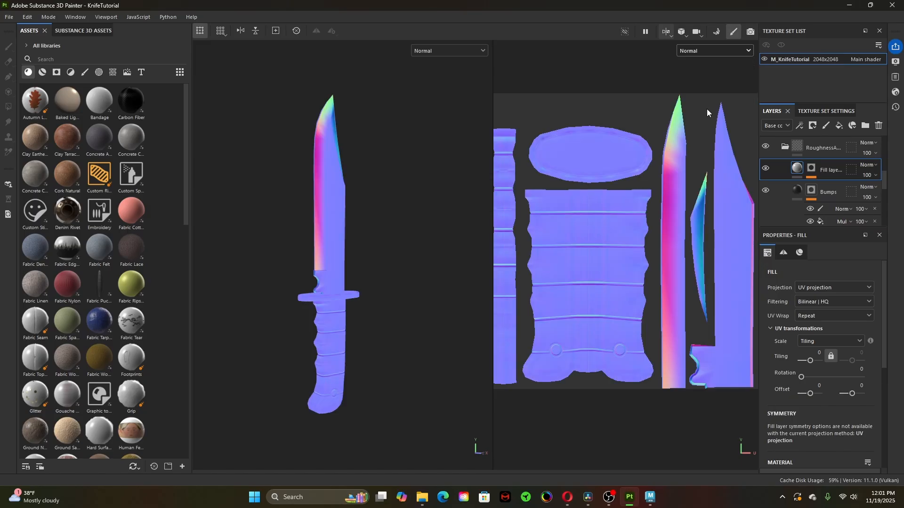
left_click(702, 53)
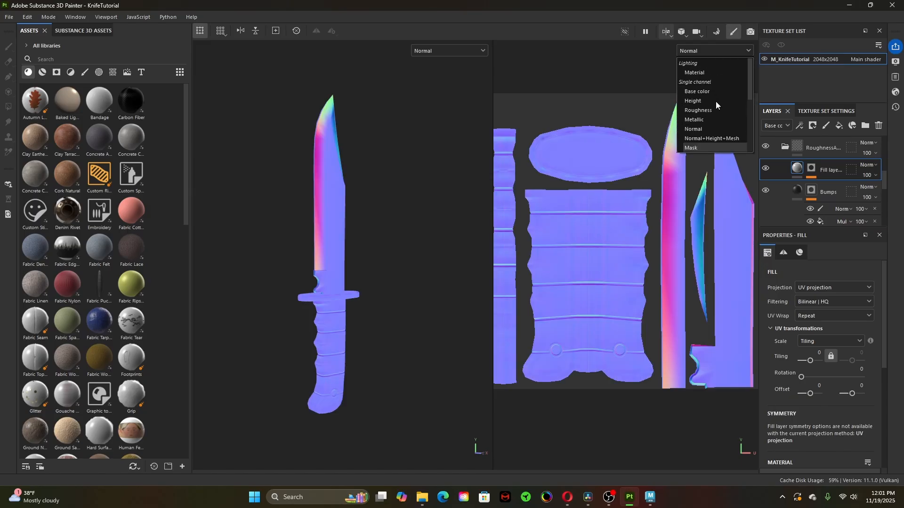
left_click(708, 71)
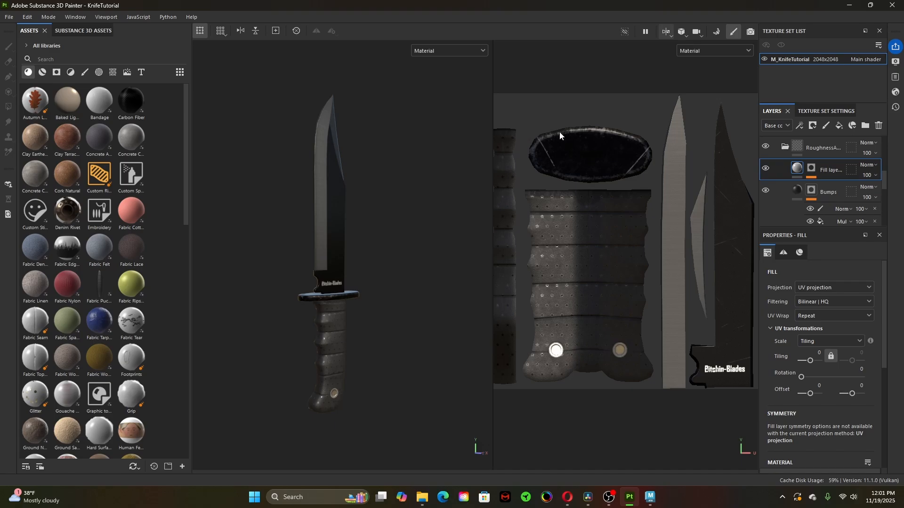
- Display the star fill layer's mask on its own and examine the star pattern around the knife and its UV islands
left_click(813, 170, "alt")
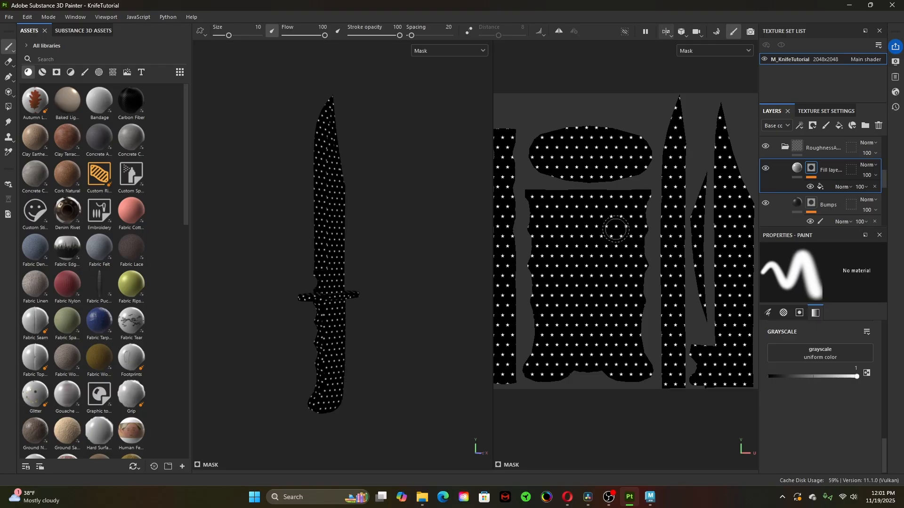
scroll(673, 237, "down", 3)
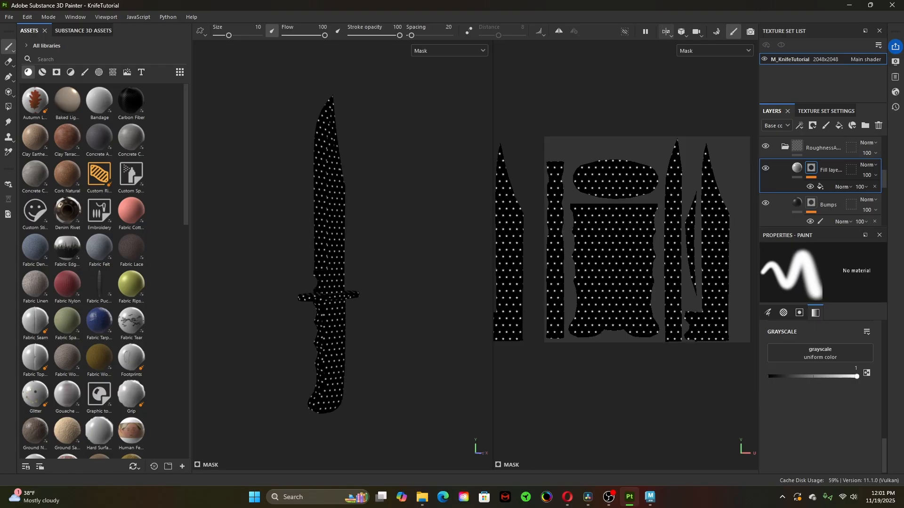
scroll(633, 264, "down", 1)
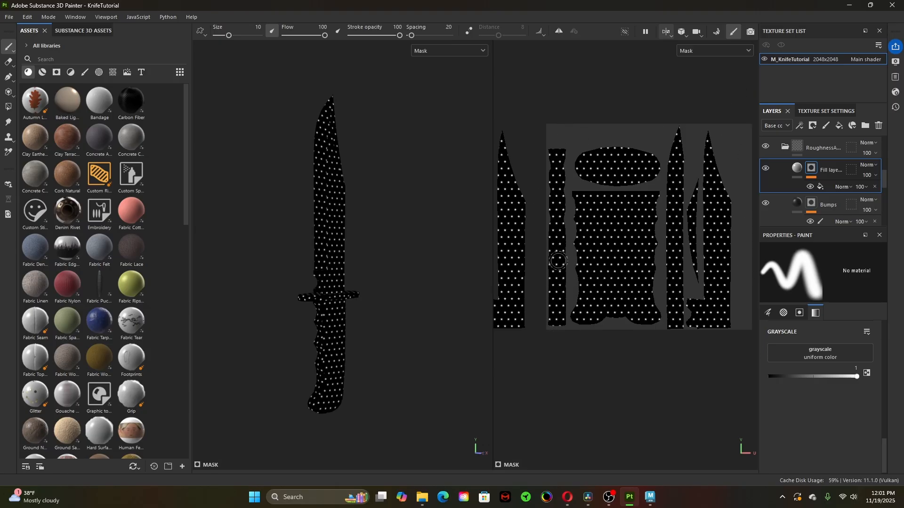
right_click_drag(336, 288, 434, 336, "alt")
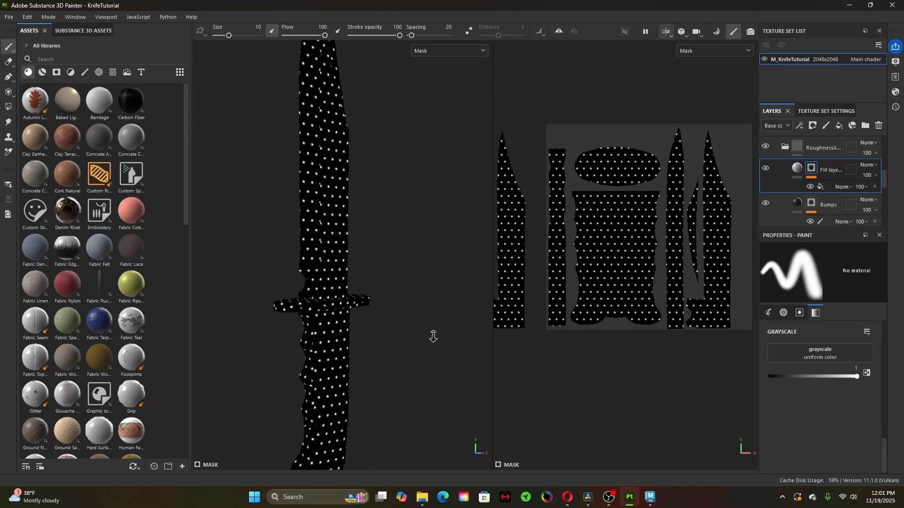
left_click_drag(434, 336, 340, 305, "alt")
middle_click_drag(365, 324, 388, 242, "alt")
right_click_drag(389, 241, 350, 289, "alt")
left_click_drag(349, 289, 351, 331, "alt")
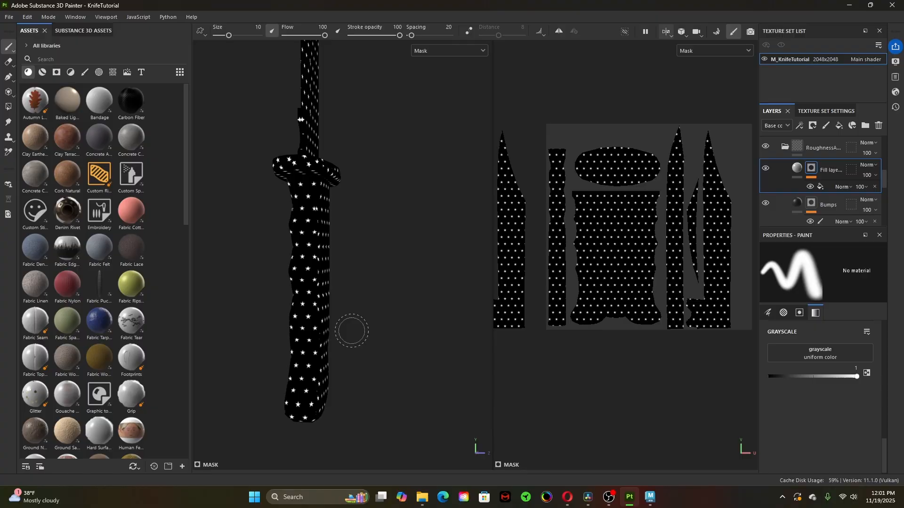
- Try Tri-planar projection on the star fill layer's material content and check the handle up close
left_click(792, 171)
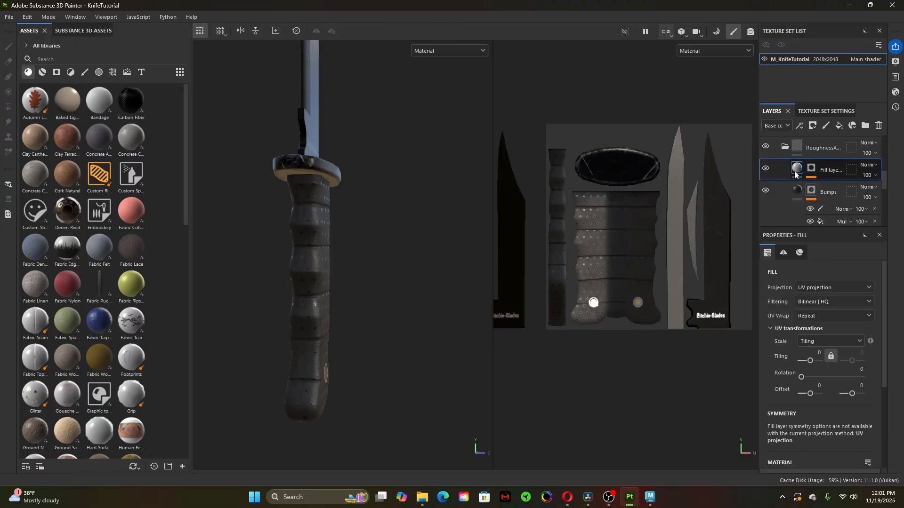
left_click(804, 287)
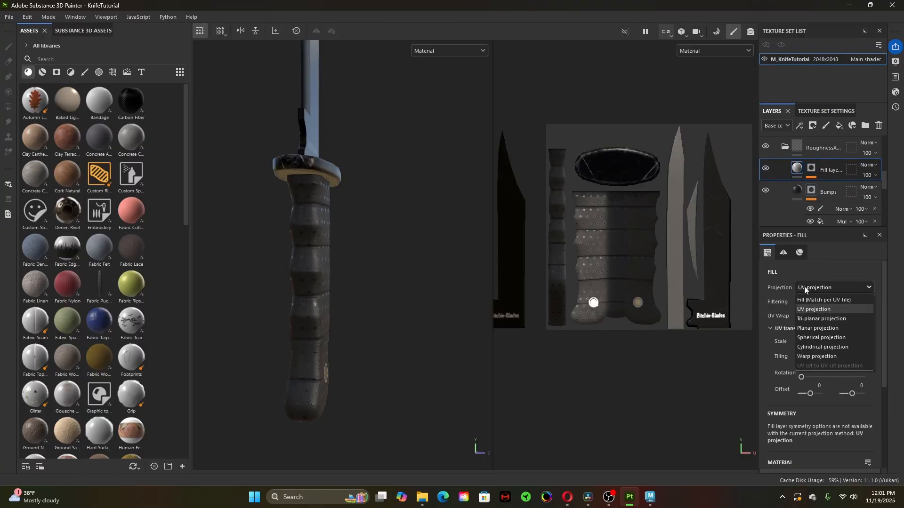
left_click(837, 318)
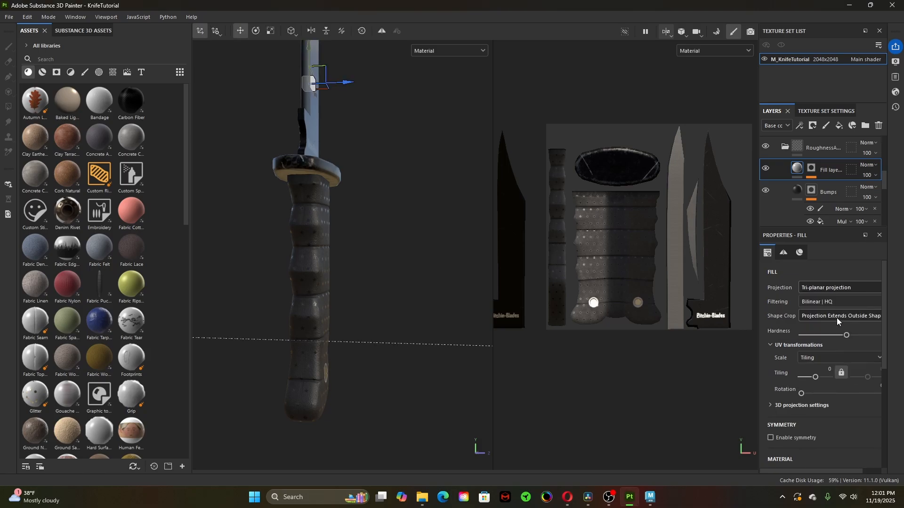
right_click_drag(451, 222, 391, 244, "alt")
left_click_drag(390, 243, 342, 250, "alt")
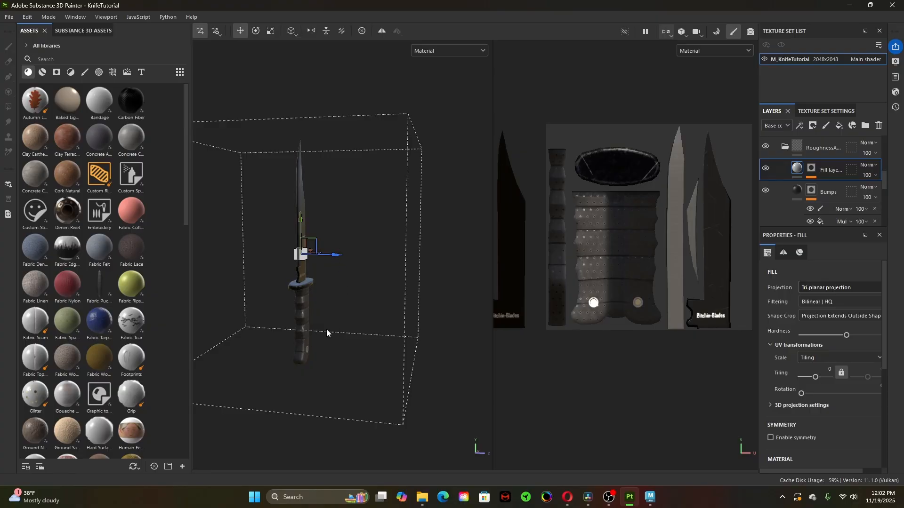
scroll(297, 352, "up", 8)
middle_click_drag(293, 357, 289, 318, "alt")
left_click_drag(289, 318, 342, 314, "alt")
- Show the Roughness channel and examine the stars around the handle for distortion and seams
left_click(464, 50)
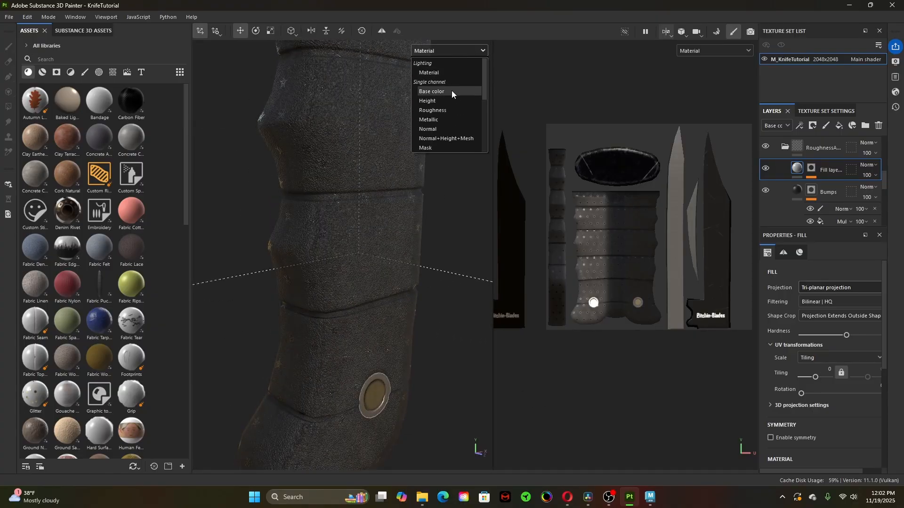
left_click(448, 110)
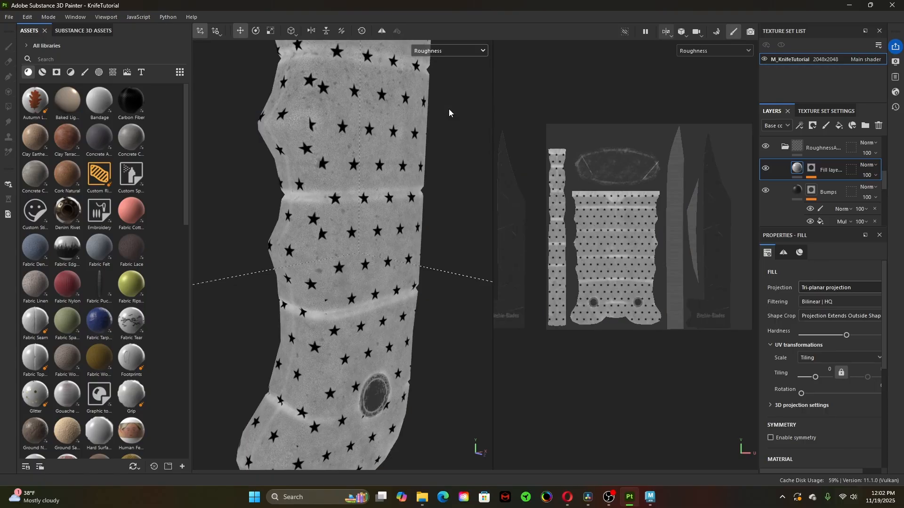
scroll(347, 267, "down", 5)
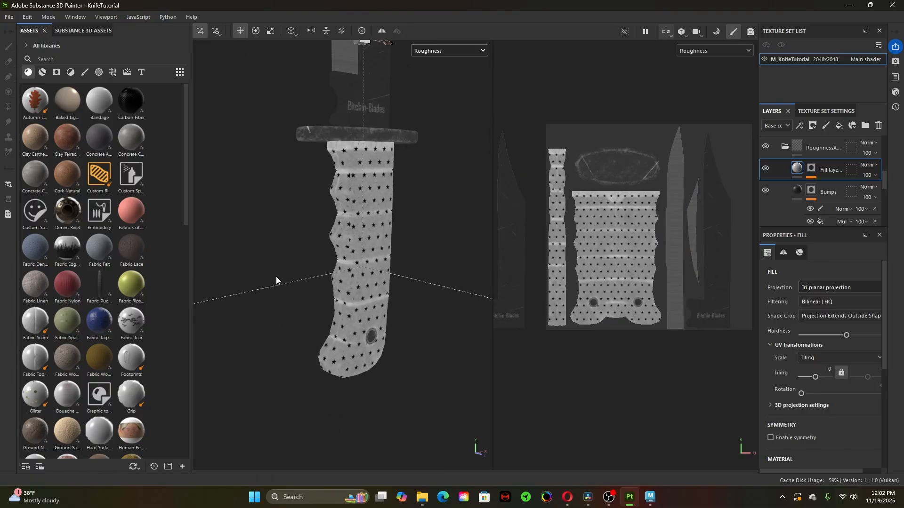
left_click_drag(302, 276, 374, 265, "alt")
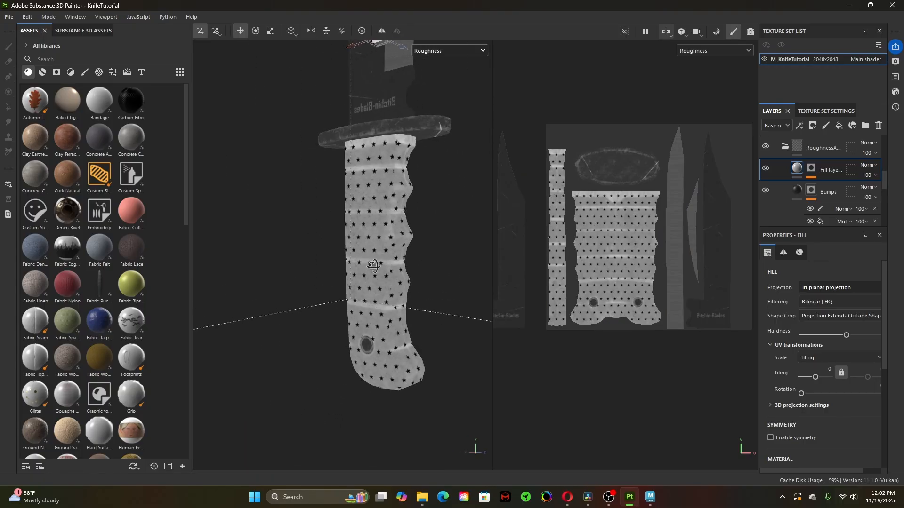
right_click_drag(375, 264, 403, 207, "alt")
middle_click_drag(377, 193, 328, 254, "alt")
right_click_drag(328, 256, 506, 302, "alt")
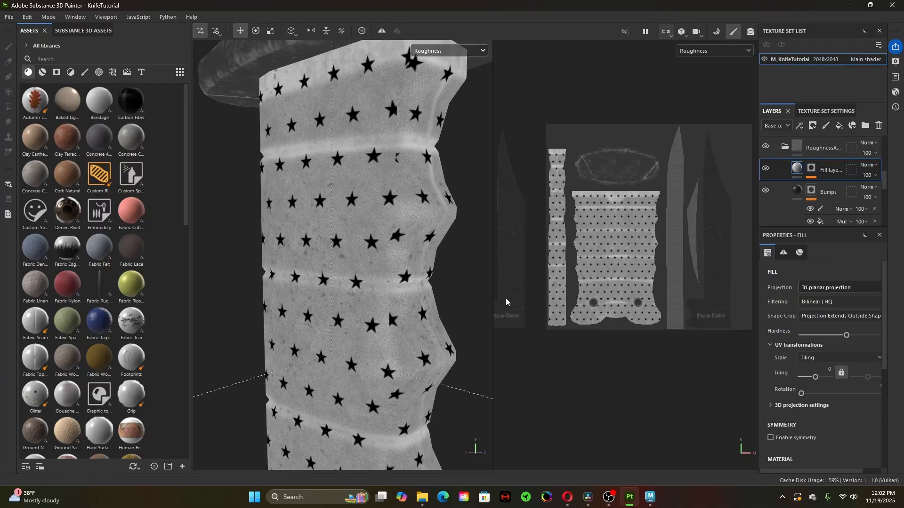
scroll(412, 296, "down", 3)
- Return the star fill layer's material content to UV projection
left_click(824, 286)
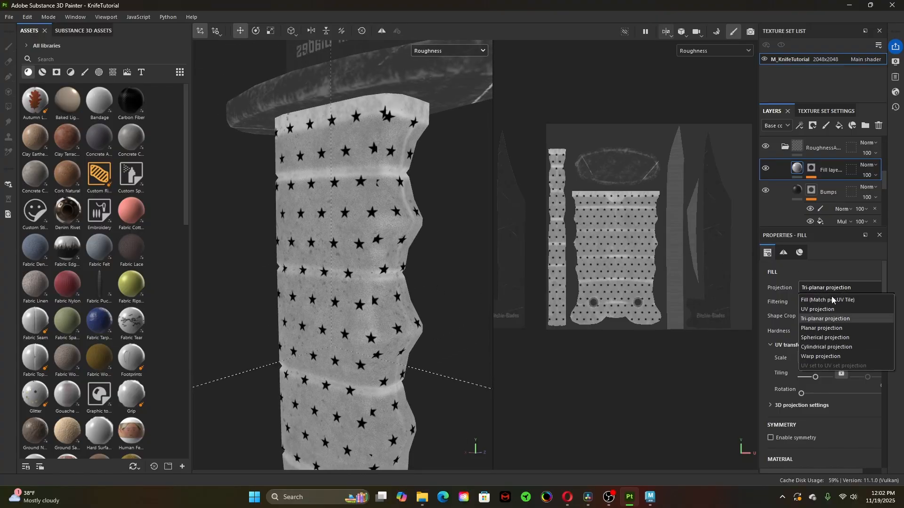
left_click(839, 310)
left_click(837, 291)
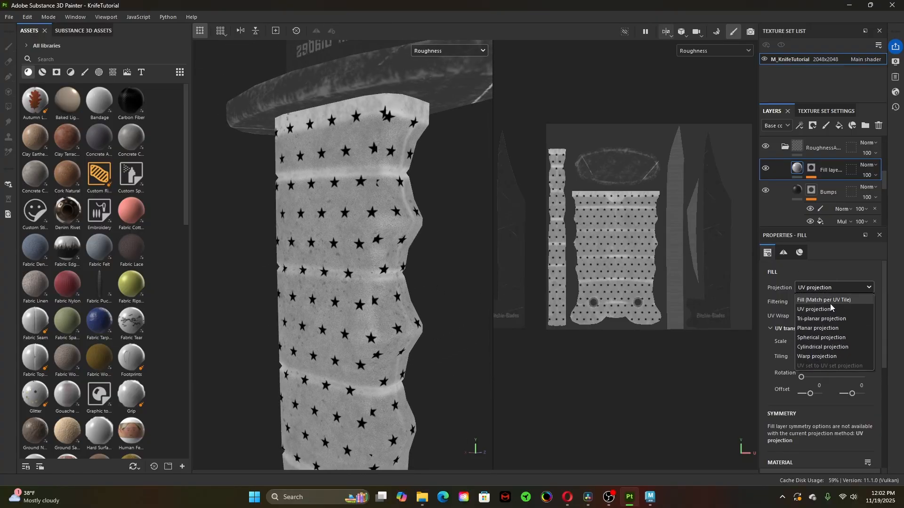
left_click(833, 305)
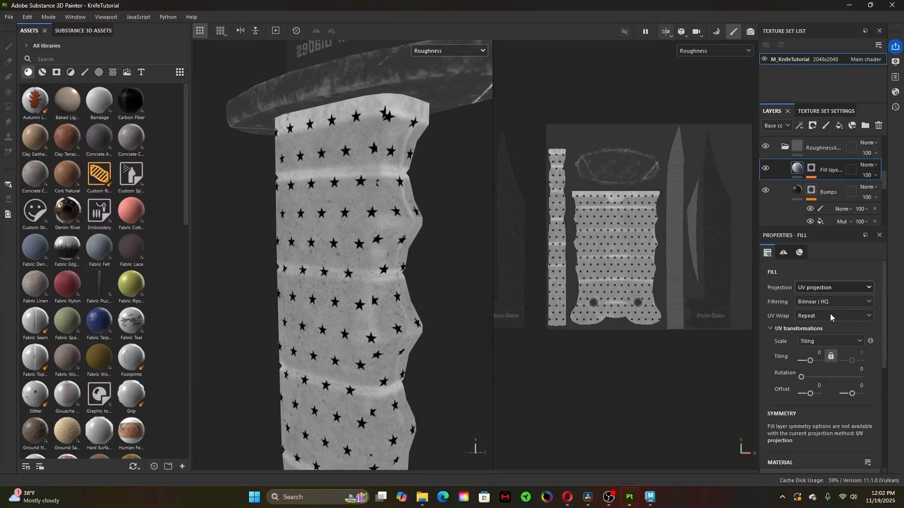
- Set the fill effect inside the star layer's mask to Tri-planar projection
left_click(812, 169)
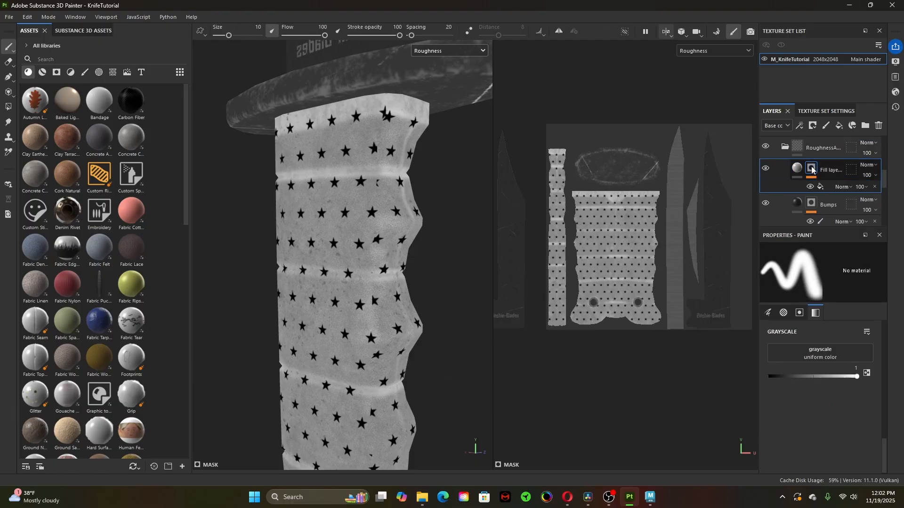
right_click(812, 170)
left_click(814, 433)
scroll(818, 375, "up", 2)
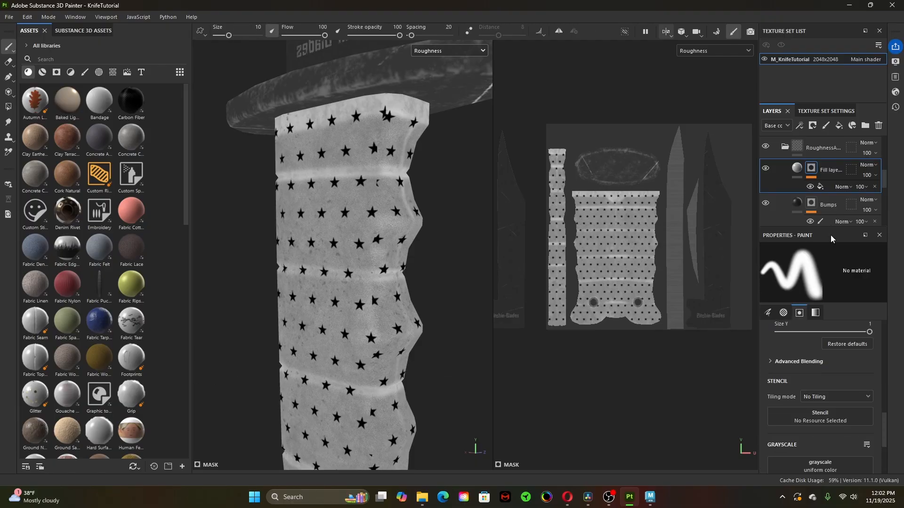
scroll(820, 377, "up", 2)
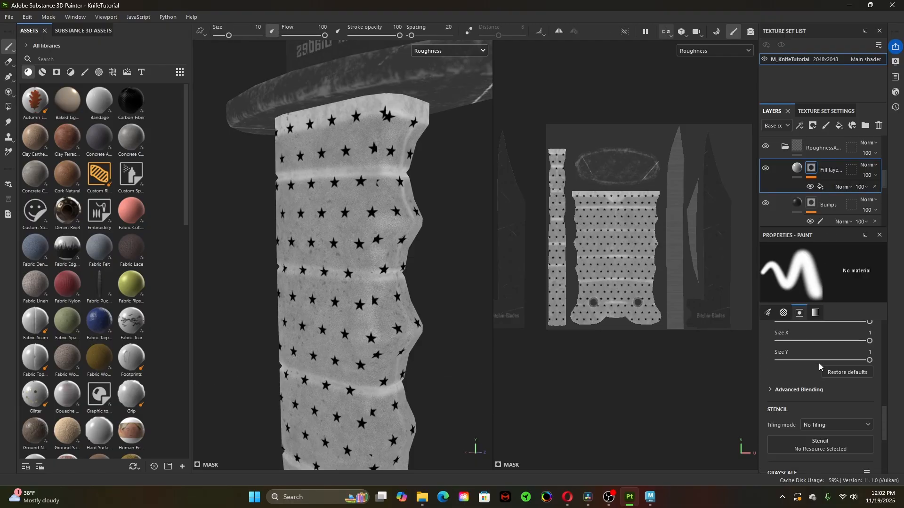
left_click(830, 188)
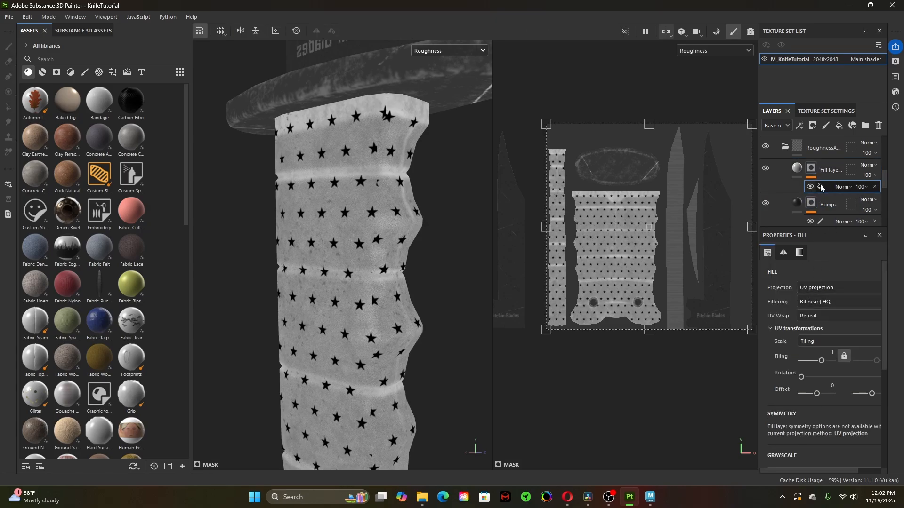
left_click(817, 288)
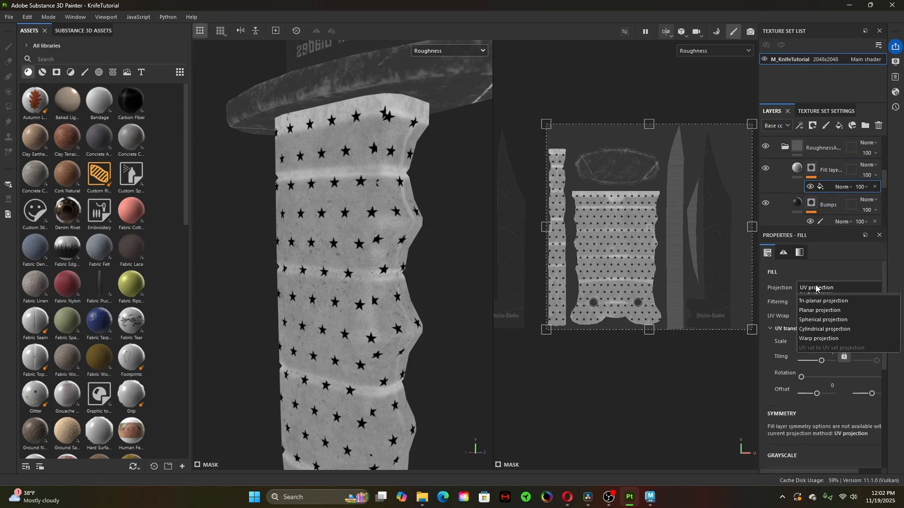
left_click(823, 319)
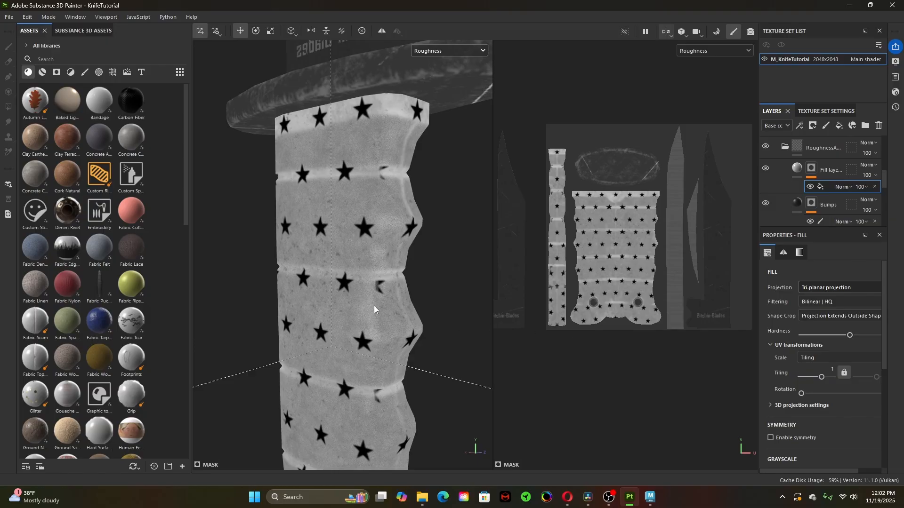
- Examine the tri-planar star pattern on the handle's sides and butt, and the projection box around the whole knife
left_click_drag(416, 306, 327, 203, "alt")
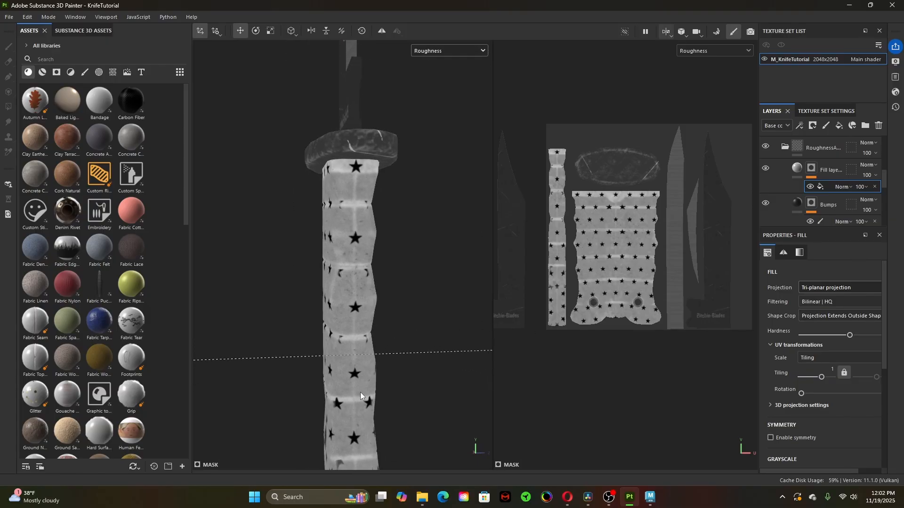
left_click_drag(361, 396, 323, 367, "alt")
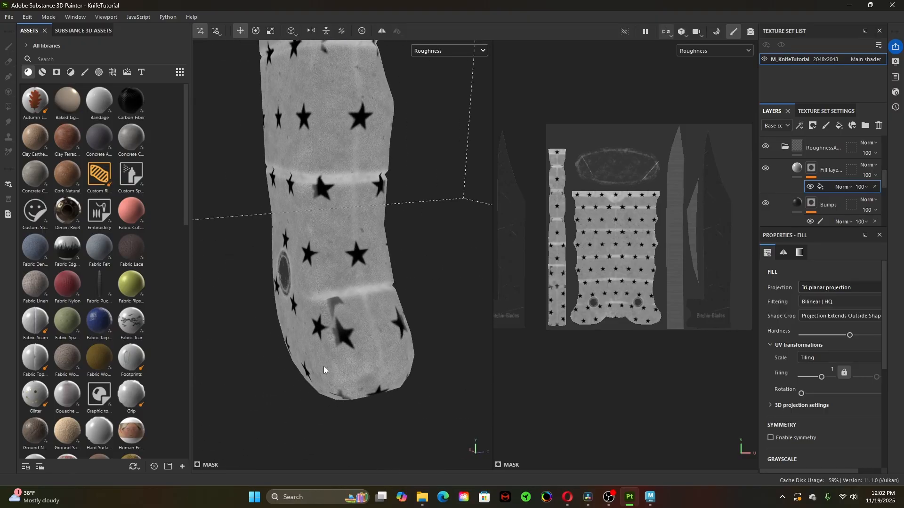
left_click_drag(427, 367, 430, 332, "alt")
right_click_drag(429, 332, 397, 335, "alt")
left_click_drag(397, 335, 357, 368, "alt")
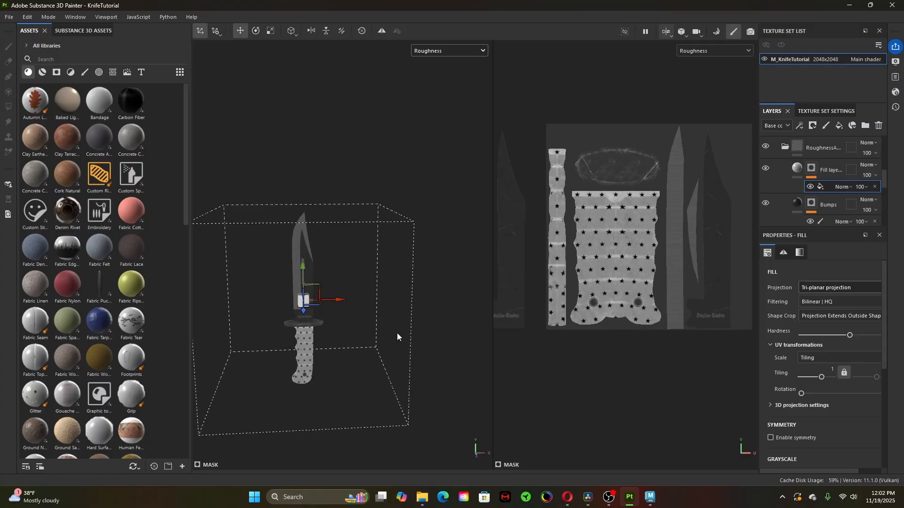
left_click_drag(397, 332, 522, 360, "alt")
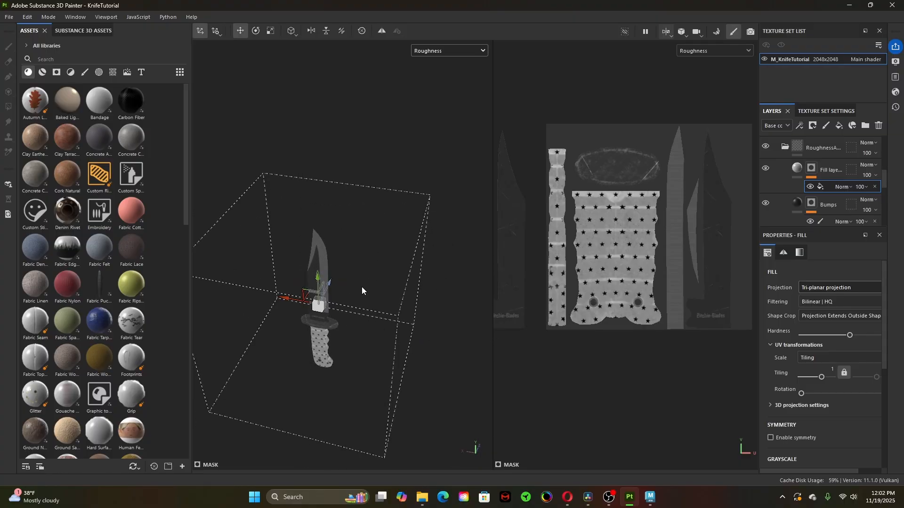
left_click_drag(380, 246, 386, 342, "alt")
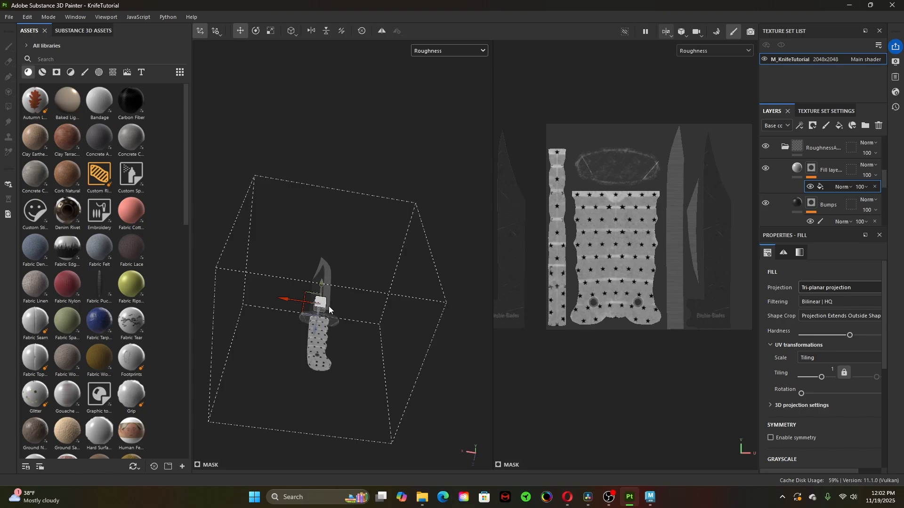
right_click_drag(583, 434, 755, 369, "alt")
middle_click_drag(708, 345, 897, 340, "alt")
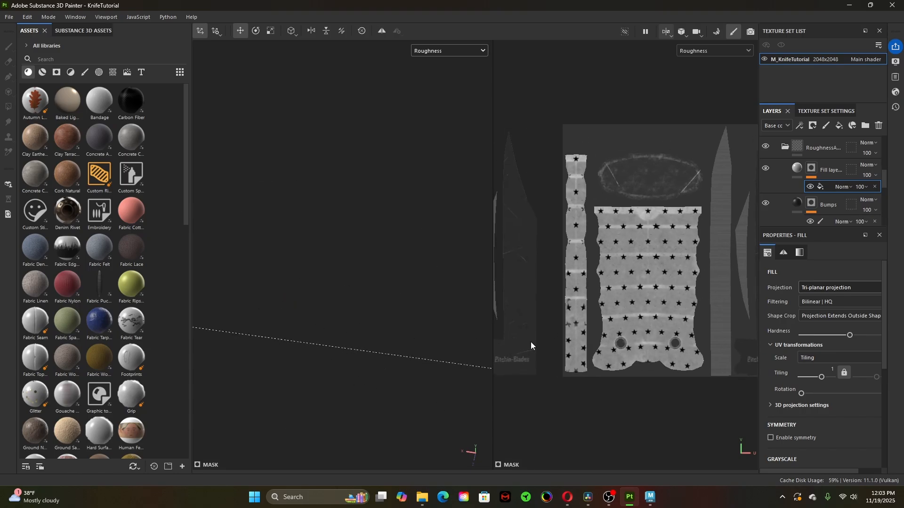
key("f")
left_click_drag(396, 348, 403, 386, "alt")
- Replace the star pattern in the mask's fill effect with the Liquid noise texture, searching the resources for "noise"
scroll(805, 369, "down", 3)
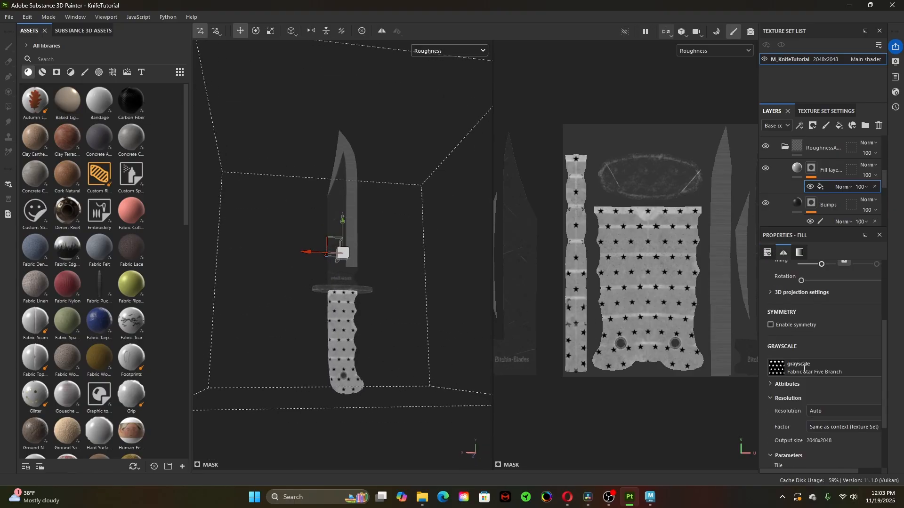
scroll(804, 369, "down", 2)
left_click(795, 294)
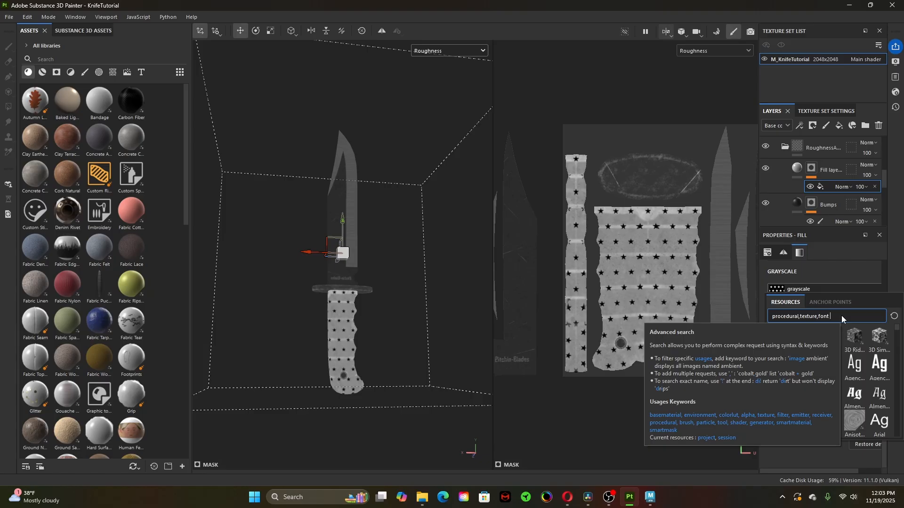
type("noise")
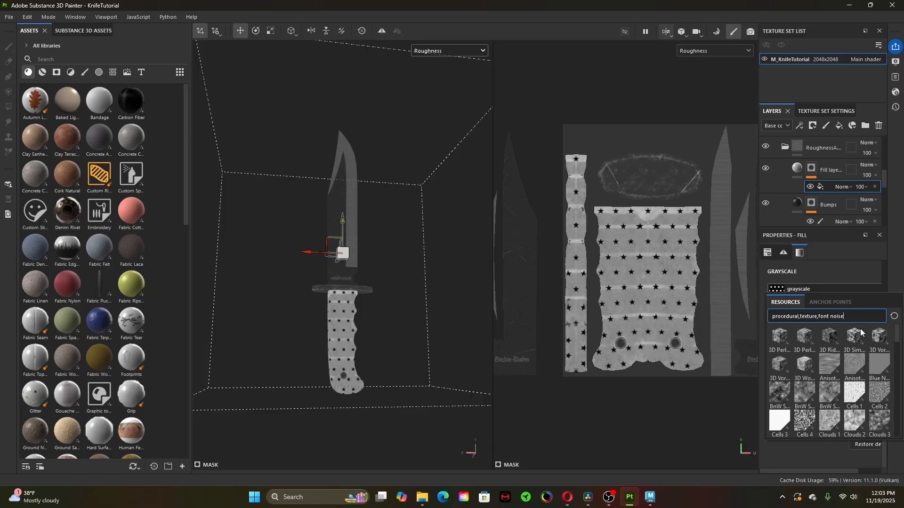
scroll(842, 407, "down", 3)
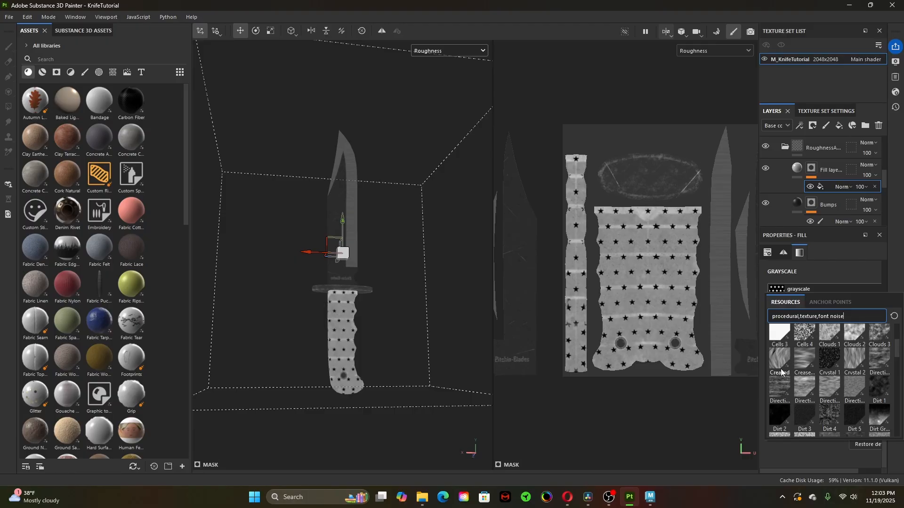
scroll(788, 380, "down", 5)
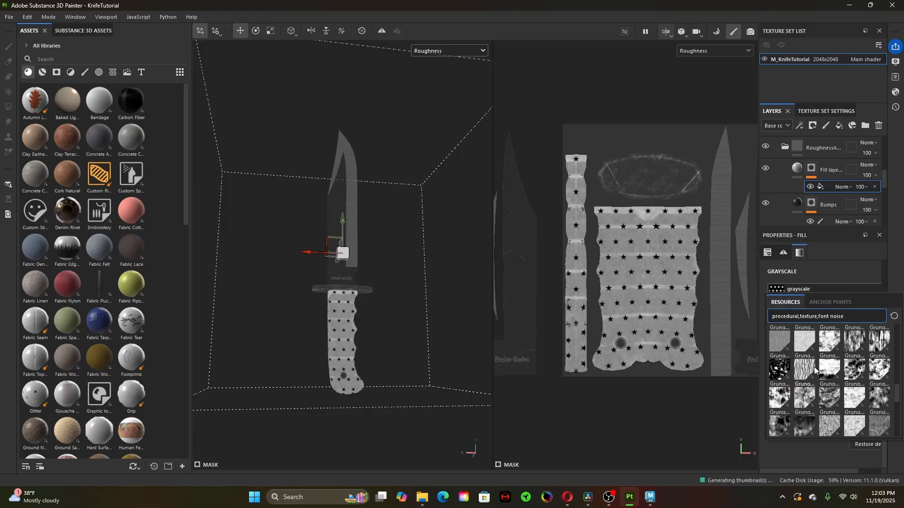
scroll(847, 393, "down", 3)
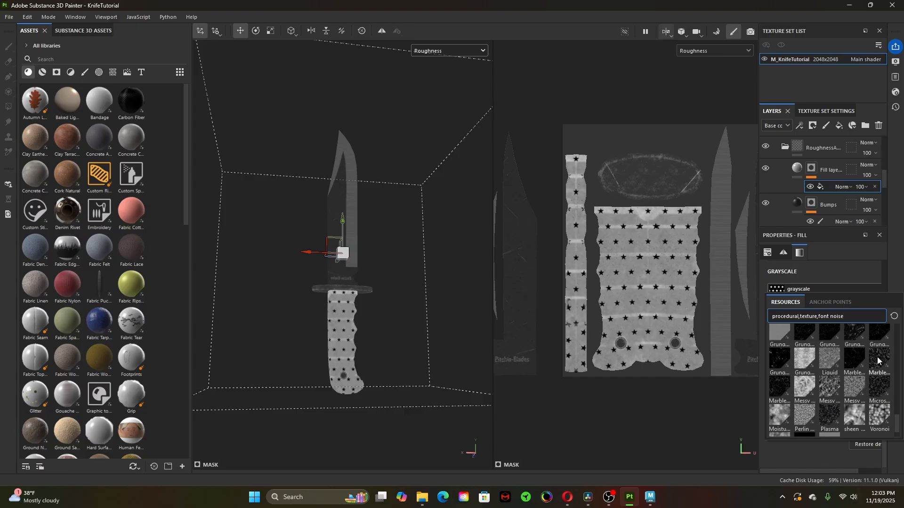
left_click(830, 358)
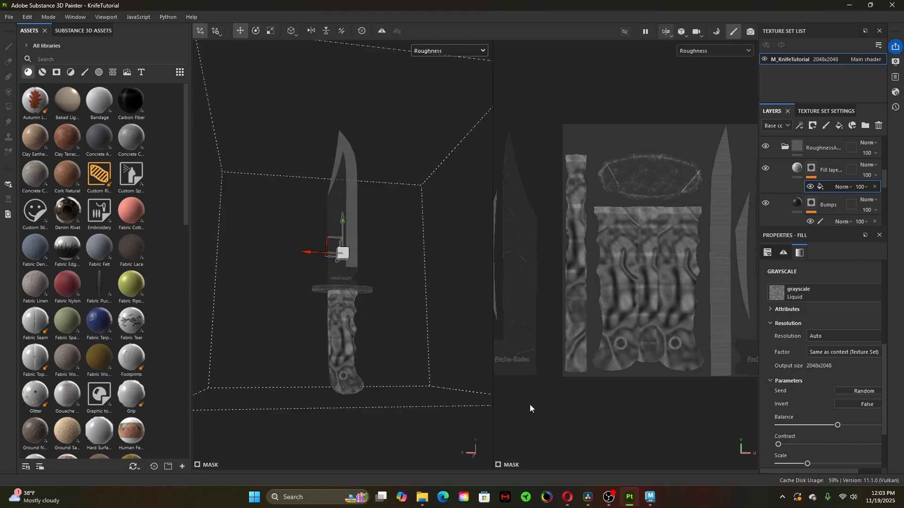
right_click_drag(529, 405, 395, 390, "alt")
middle_click_drag(394, 390, 407, 308, "alt")
- Switch the mask's fill effect to UV projection and inspect the Liquid noise along the handle for seams
scroll(826, 372, "up", 1)
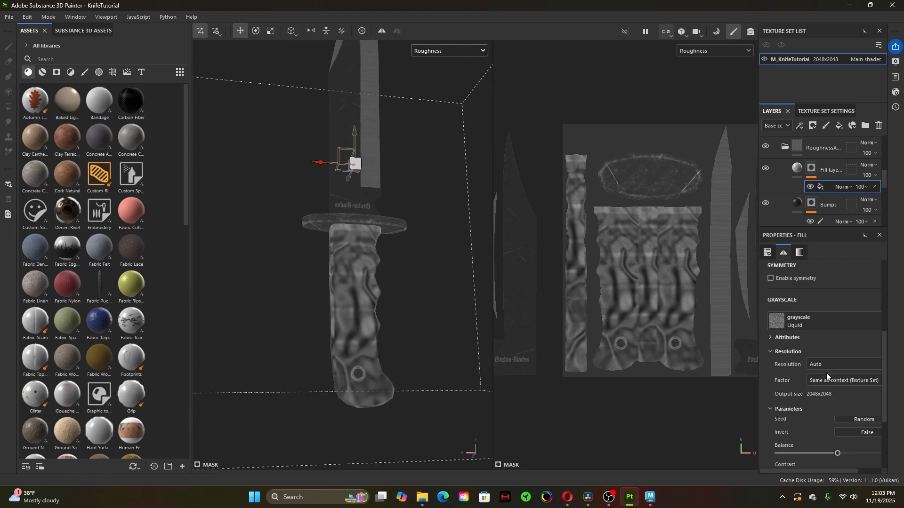
scroll(826, 372, "up", 3)
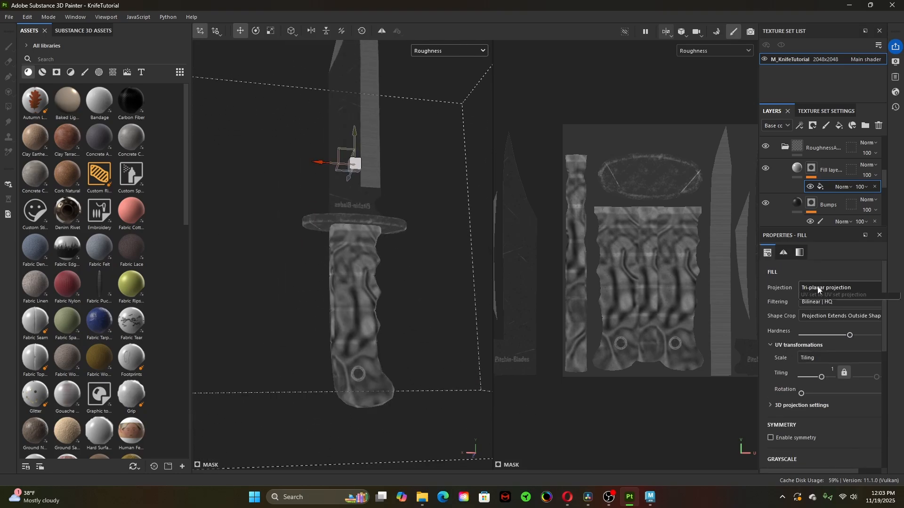
left_click(822, 309)
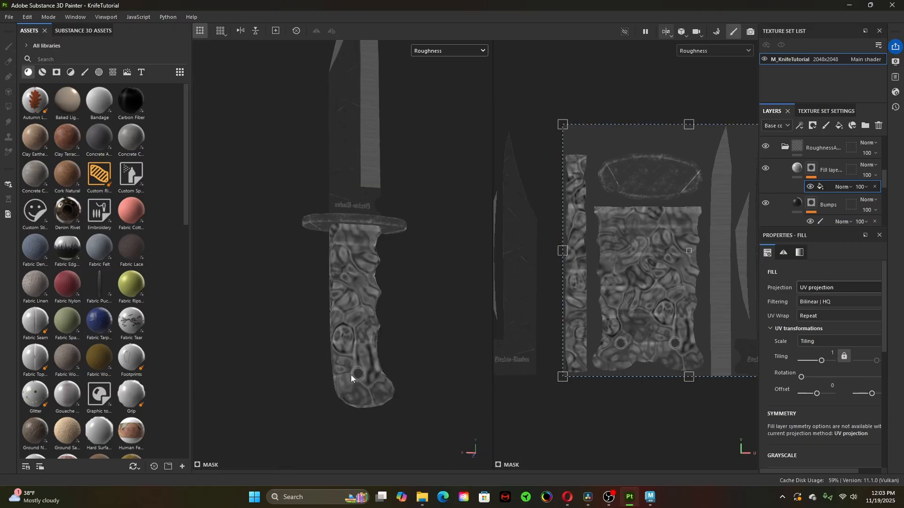
right_click_drag(467, 397, 380, 389, "alt")
left_click_drag(379, 389, 360, 273, "alt")
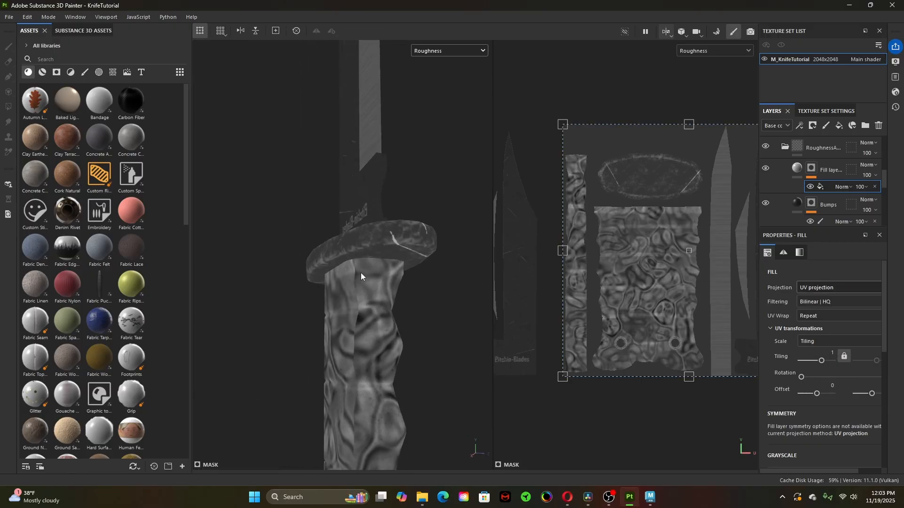
left_click_drag(354, 222, 353, 331, "alt")
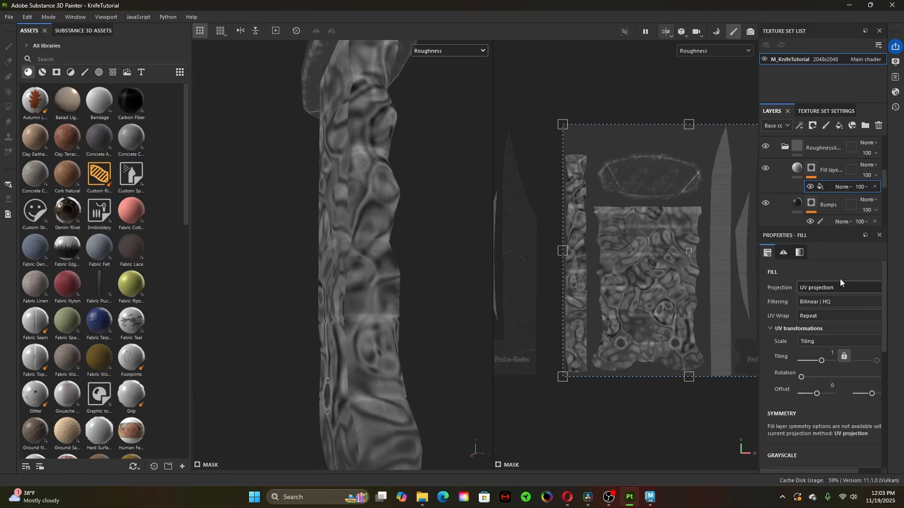
- Set the mask's fill effect back to Tri-planar projection and check how the noise flows around the handle
left_click(833, 284)
left_click(834, 317)
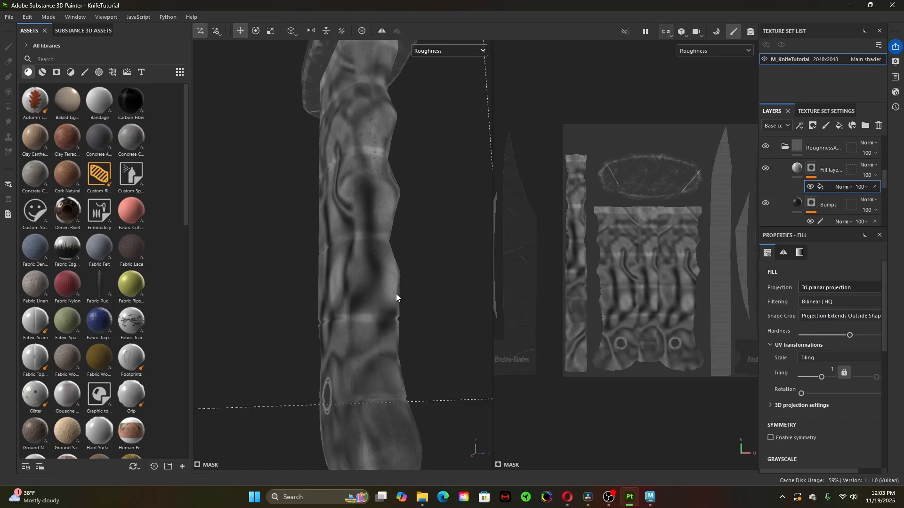
left_click_drag(290, 295, 372, 176, "alt")
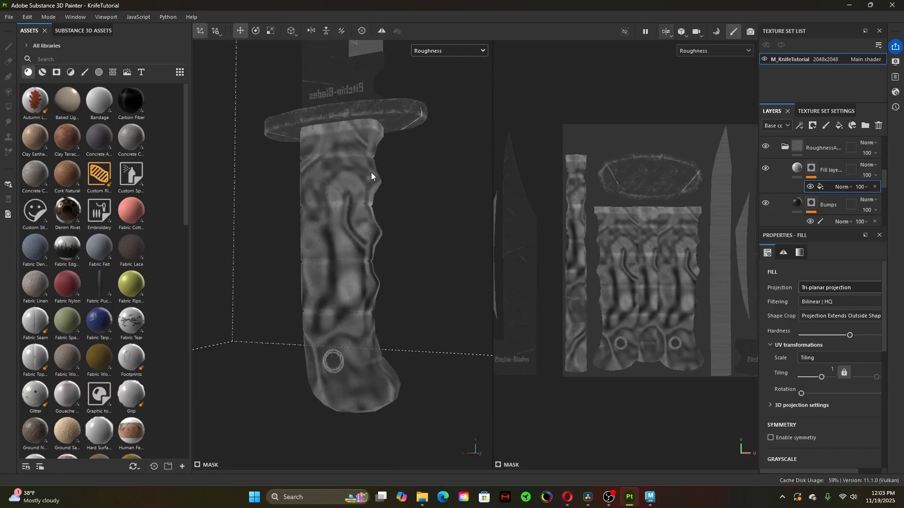
- Lower the mask fill's tiling to 0.39 to enlarge the noise, and view the handle from the side
left_click_drag(273, 365, 335, 352, "alt")
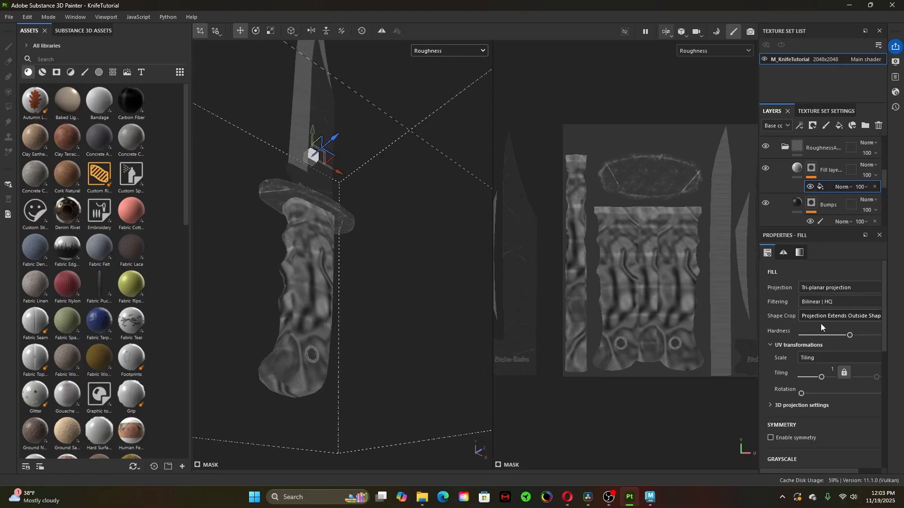
left_click_drag(821, 379, 821, 379)
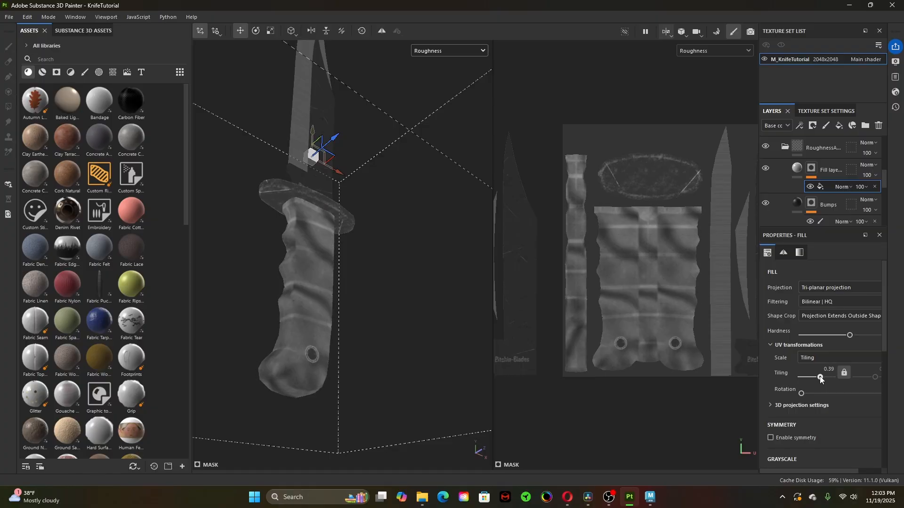
left_click_drag(400, 391, 372, 368, "alt")
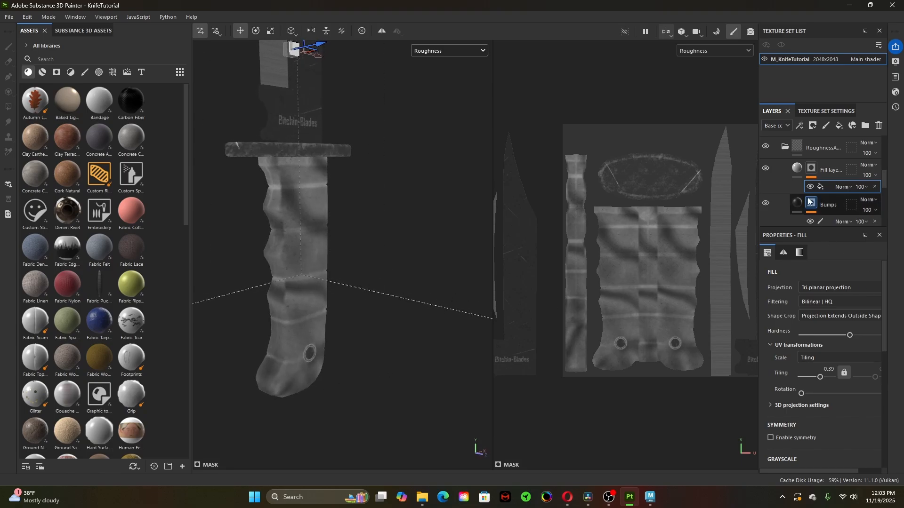
- Replace the Liquid texture in the mask's fill effect with Clouds 2 and look at it on the handle
scroll(836, 400, "down", 5)
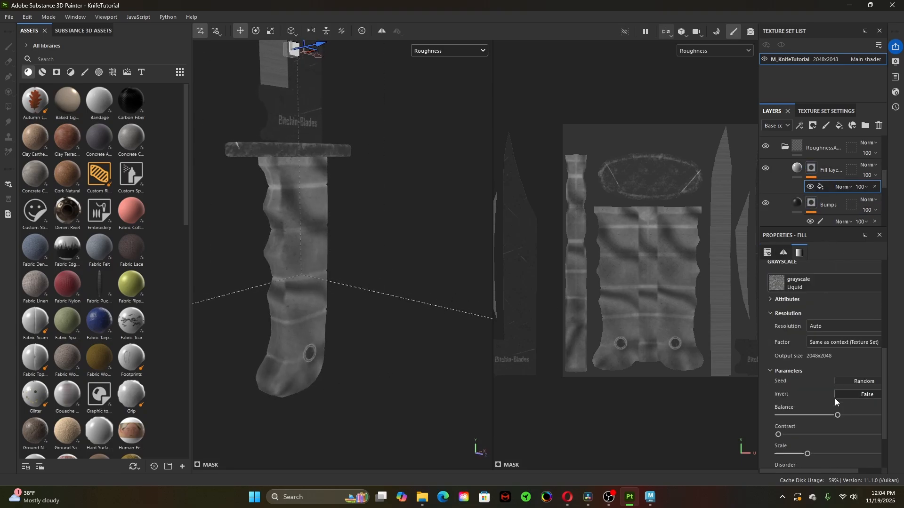
left_click(790, 283)
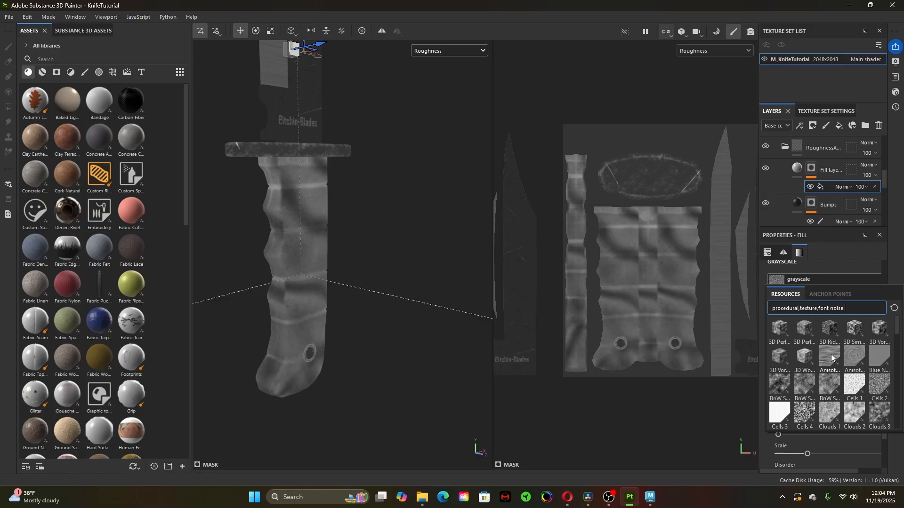
left_click(853, 408)
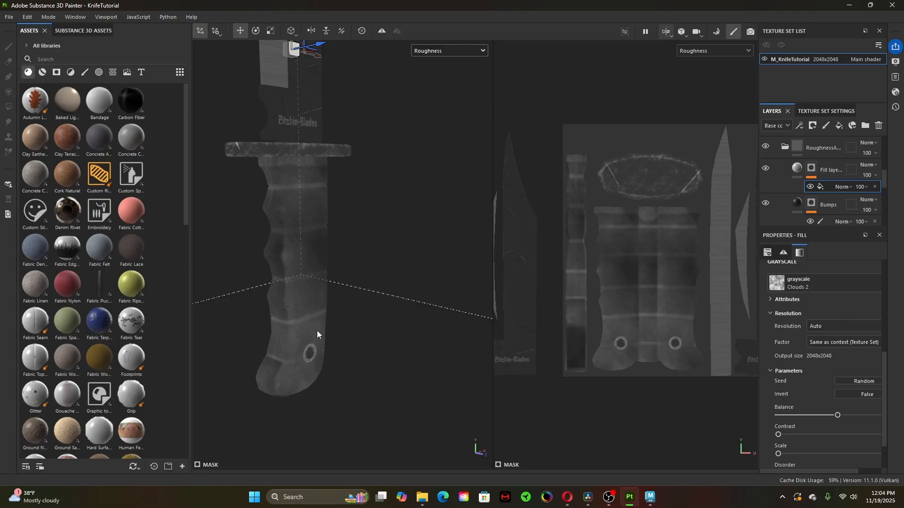
scroll(329, 356, "down", 2)
left_click_drag(371, 362, 411, 373, "alt")
scroll(411, 373, "up", 4)
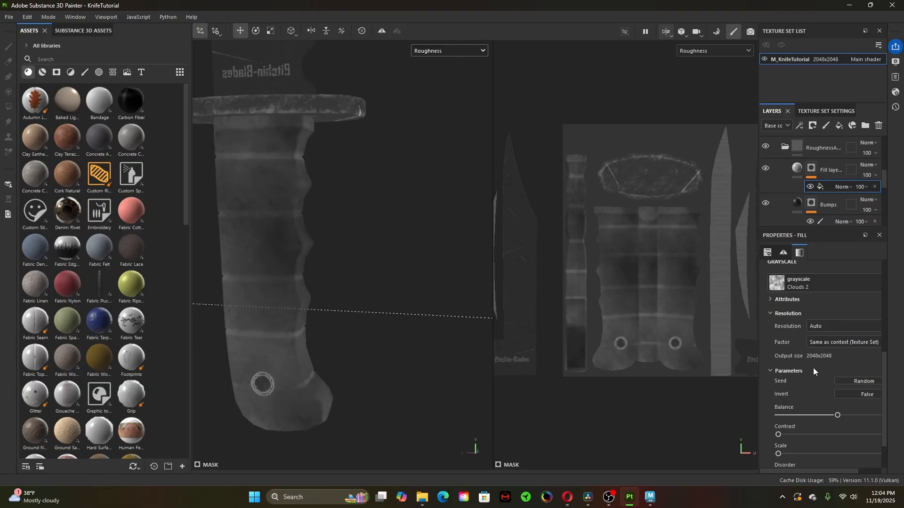
- Set the mask fill's UV tiling to 1
scroll(797, 354, "down", 1)
scroll(797, 354, "up", 6)
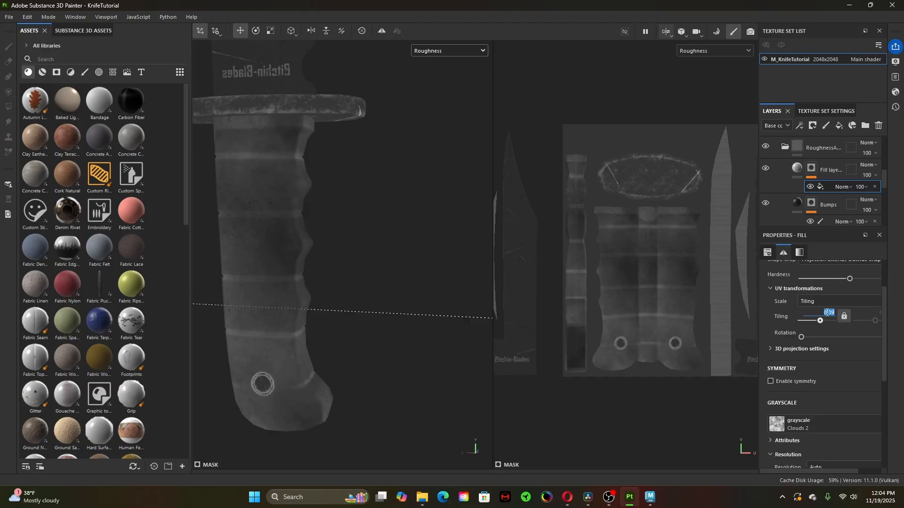
type("1")
key("Return")
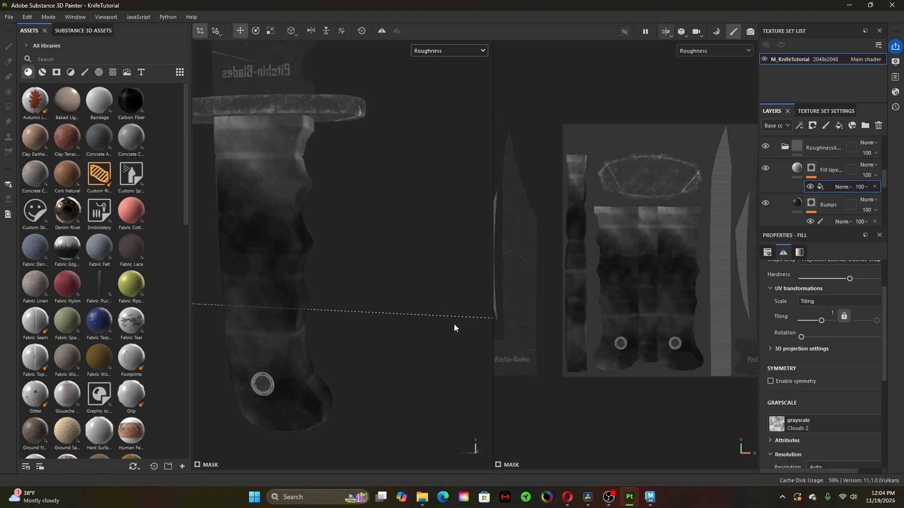
- Move the tri-planar projection down to the knife's guard and scale it down uniformly
scroll(378, 343, "down", 6)
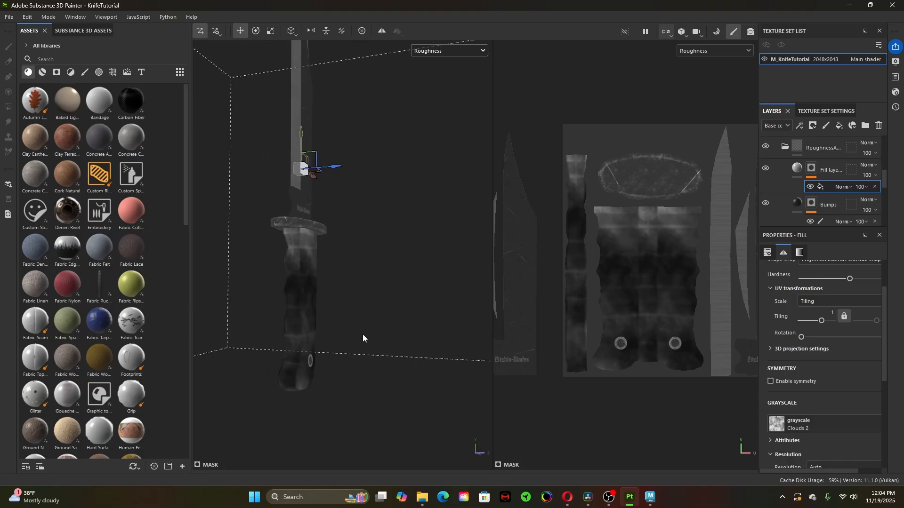
mouse_move(363, 338)
left_mouse_down("alt")
mouse_move(289, 335)
mouse_move(355, 346)
mouse_move(306, 348)
mouse_move(363, 351)
left_mouse_up("alt")
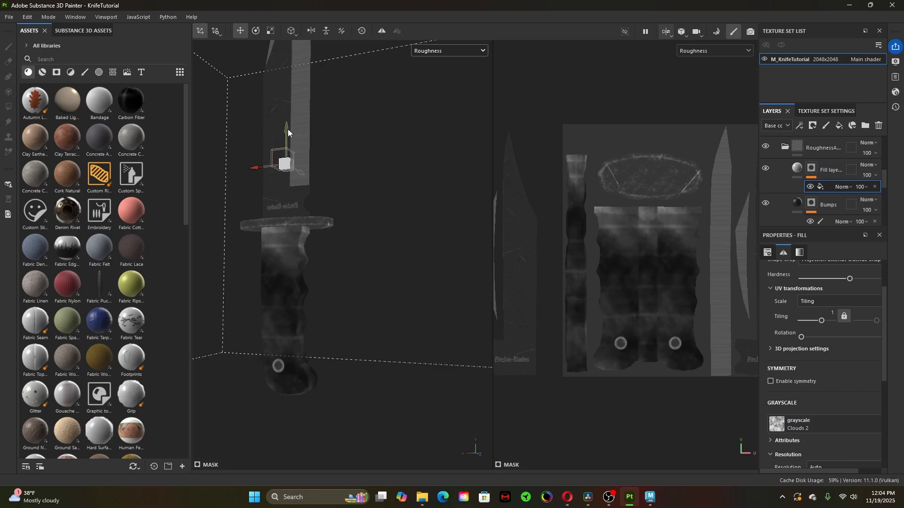
left_click_drag(284, 128, 285, 185)
key("r")
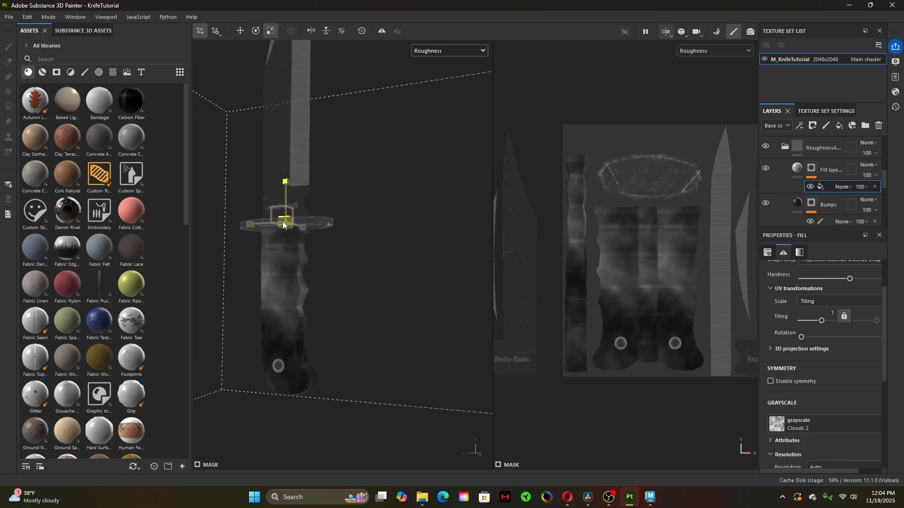
left_click_drag(283, 224, 208, 228)
- Move the scaled-down projection box further down so it surrounds the handle, and check the clouds pattern
key("w")
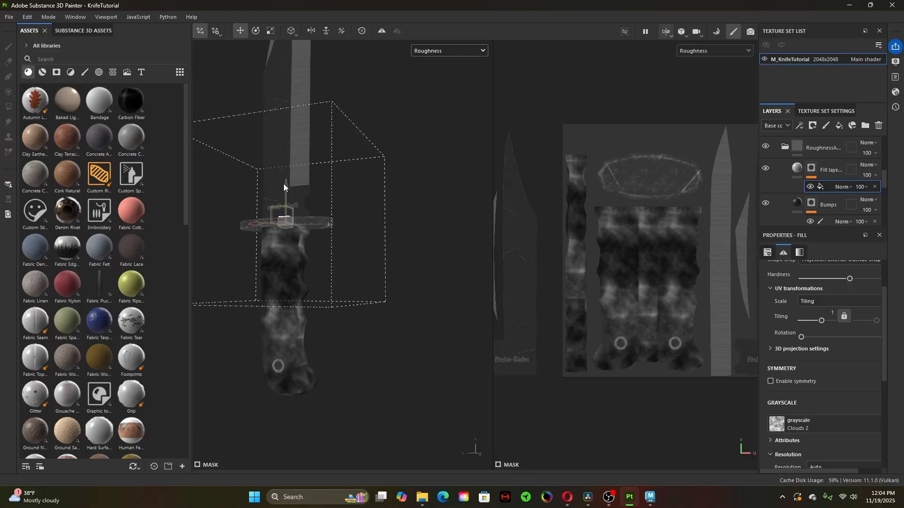
left_click_drag(284, 184, 279, 266)
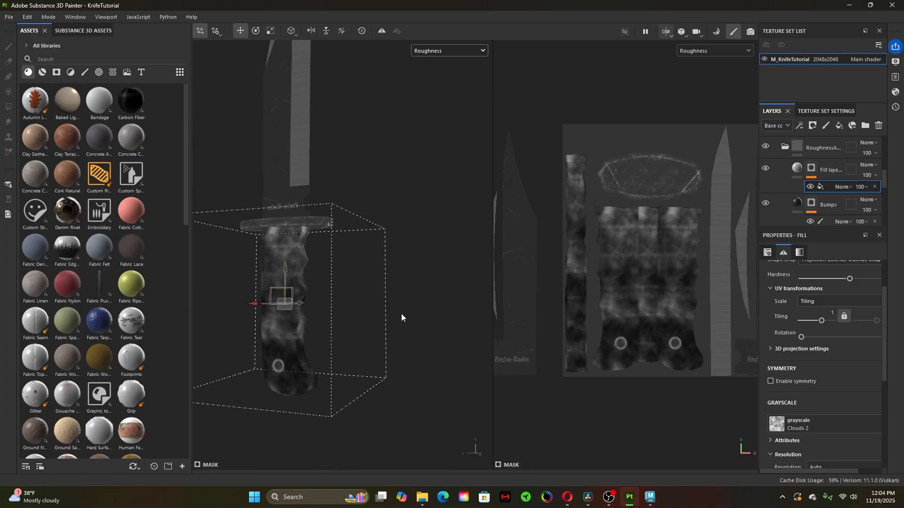
scroll(294, 335, "down", 5)
scroll(344, 377, "up", 8)
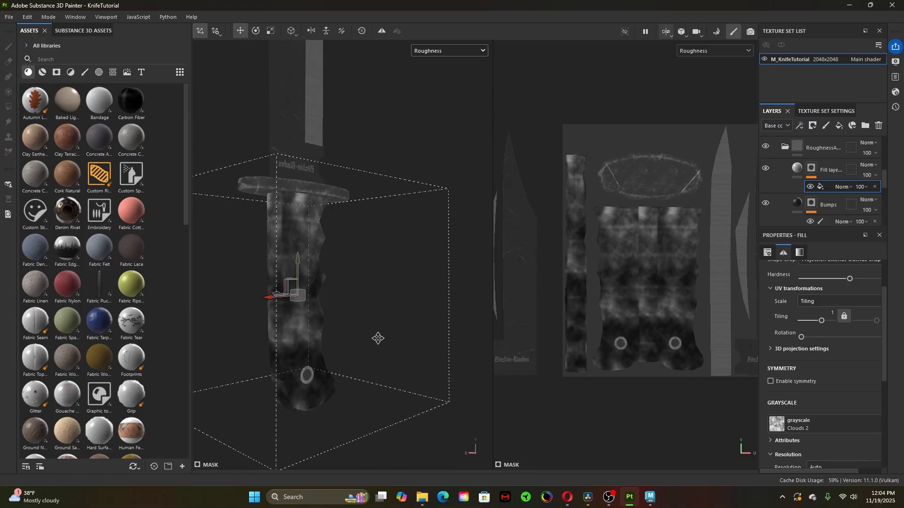
- Examine the tri-planar clouds pattern around the handle and the whole knife with the projection manipulator hidden
left_click_drag(363, 377, 470, 369, "alt")
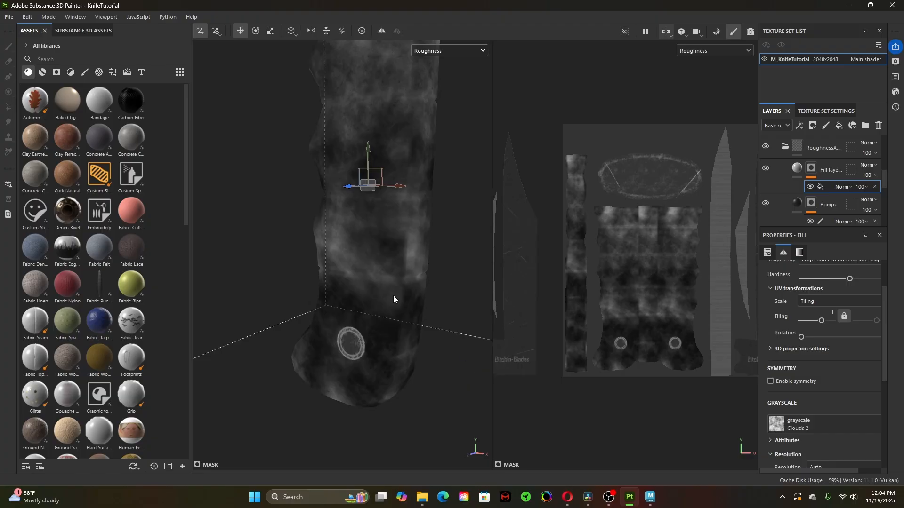
scroll(371, 312, "down", 5)
left_click_drag(371, 313, 426, 320, "alt")
left_click_drag(321, 369, 420, 250, "alt")
left_click_drag(418, 333, 344, 334, "alt")
key("q")
scroll(430, 302, "down", 3)
right_click_drag(344, 335, 381, 353, "alt")
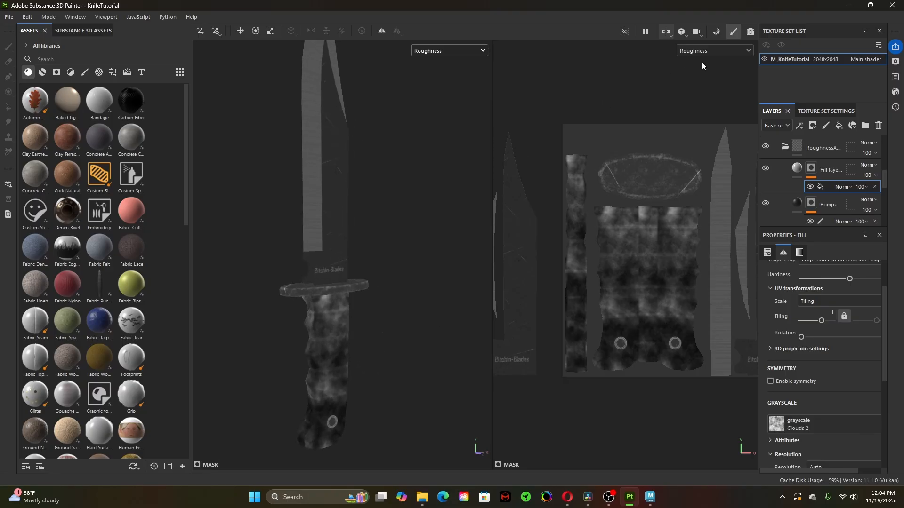
- Return the views to Material display and delete the clouds-masked fill layer above Bumps
left_click(714, 51)
left_click(715, 66)
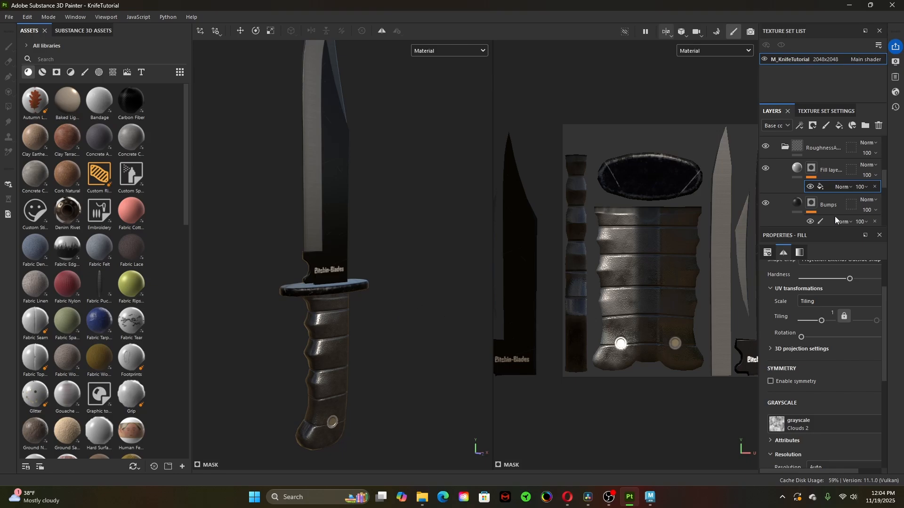
left_click(827, 167)
left_click(878, 126)
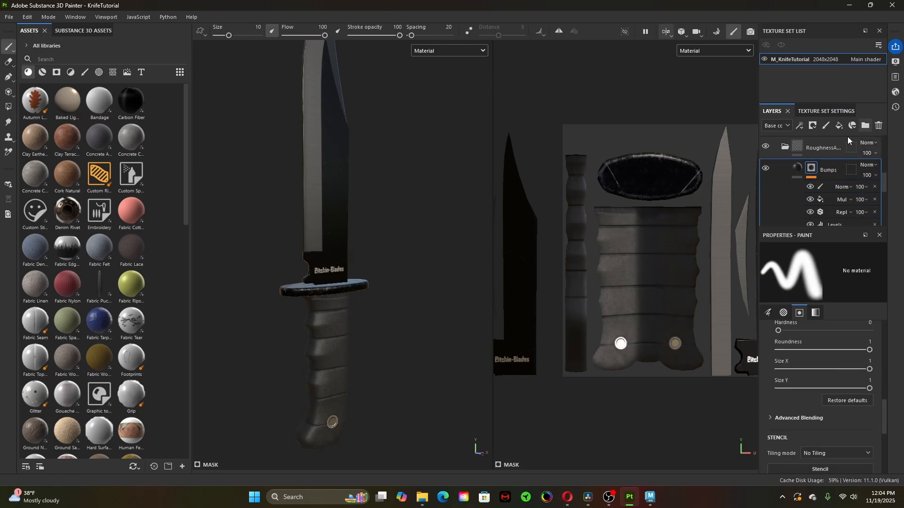
right_click_drag(406, 321, 287, 343, "alt")
mouse_move(426, 366)
left_mouse_down("alt")
mouse_move(348, 354)
mouse_move(408, 333)
mouse_move(375, 383)
mouse_move(394, 379)
left_mouse_up("alt")
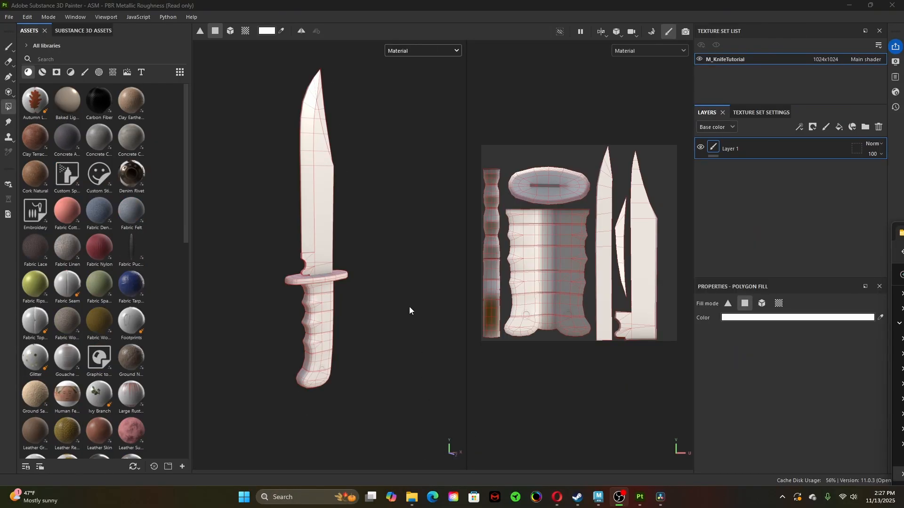
- Show only the 3D view of the untextured knife and frame the model upright
mouse_move(374, 311)
left_mouse_down("alt")
mouse_move(325, 309)
mouse_move(371, 313)
left_mouse_up("alt")
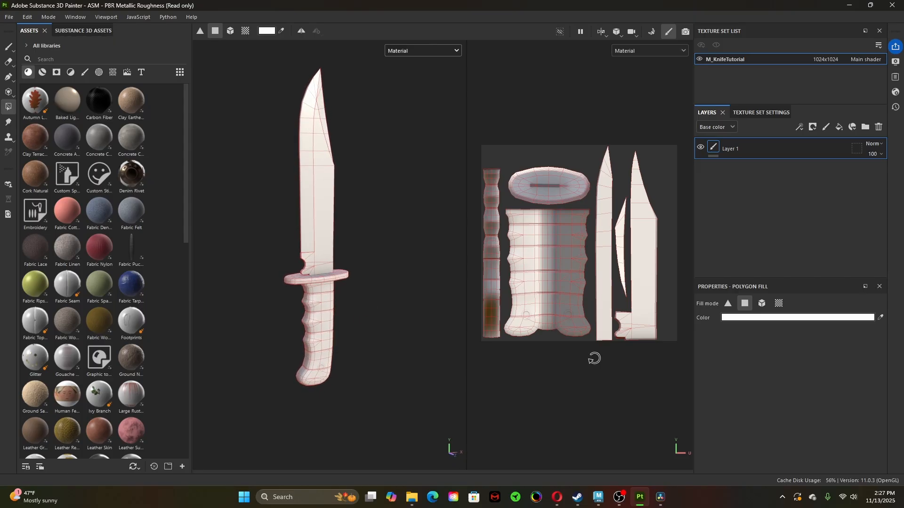
left_click_drag(593, 359, 587, 361, "alt")
middle_click_drag(556, 302, 556, 315, "alt")
middle_click_drag(327, 275, 323, 285, "alt")
mouse_move(582, 341)
middle_mouse_down("alt")
mouse_move(569, 338)
mouse_move(581, 348)
middle_mouse_up("alt")
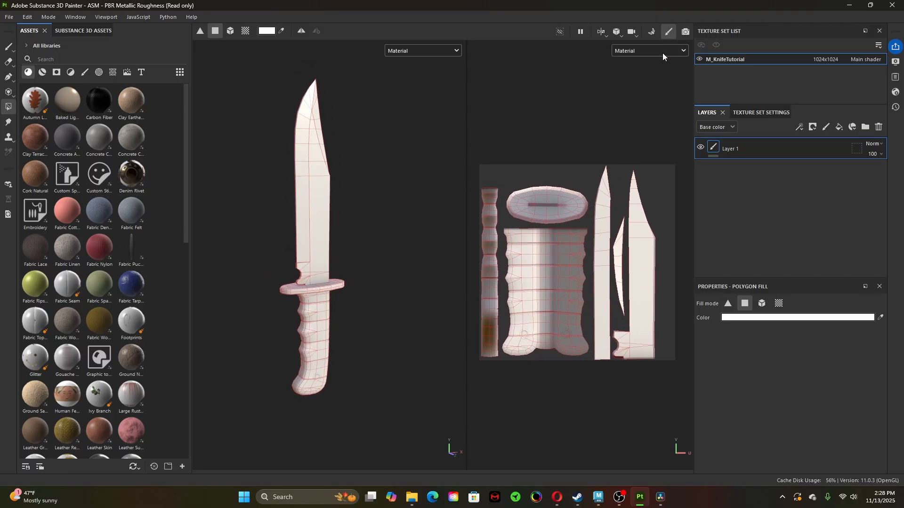
left_click(602, 32)
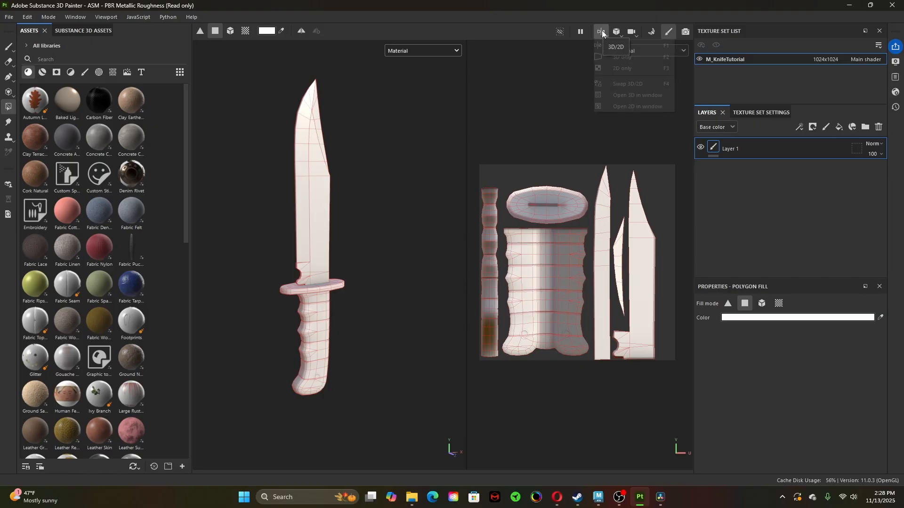
left_click(617, 57)
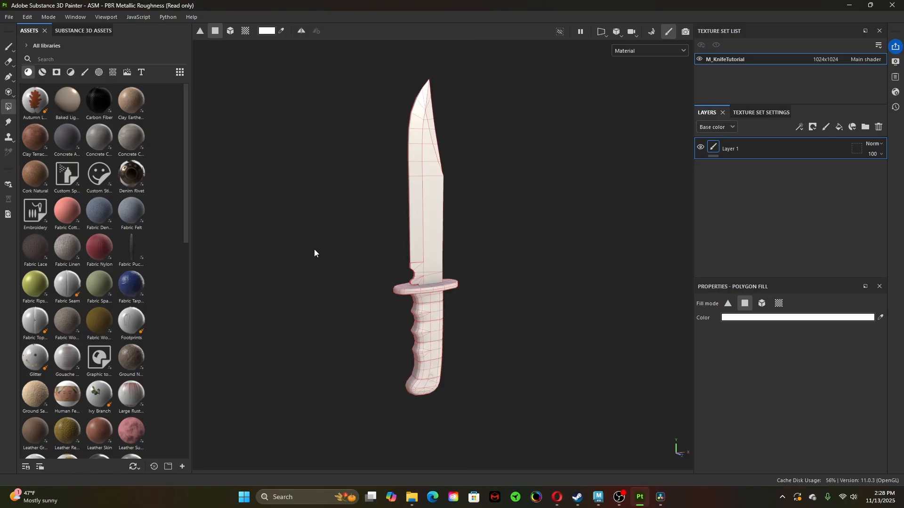
left_click_drag(315, 253, 397, 271, "alt")
left_click_drag(497, 343, 339, 327, "alt")
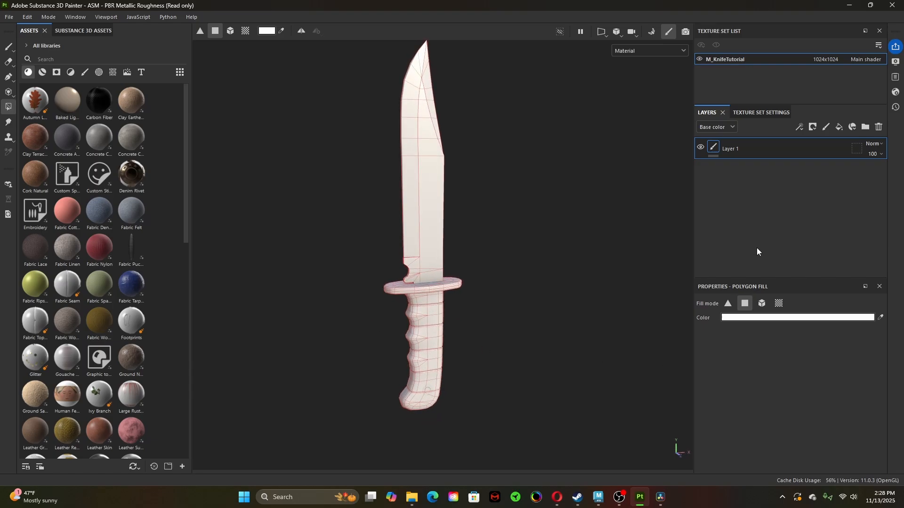
- Delete the default Layer 1 and add three fill layers to the empty layer stack
left_click(779, 145)
left_click(879, 127)
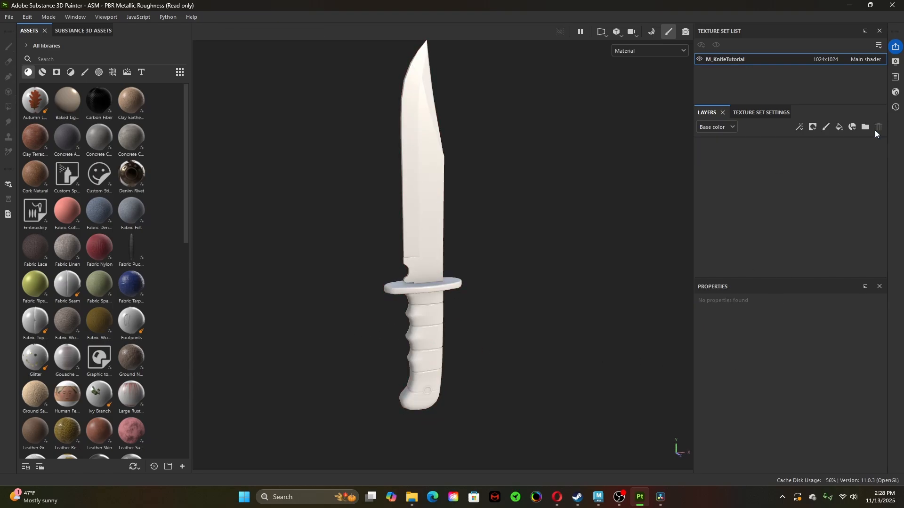
left_click(840, 128)
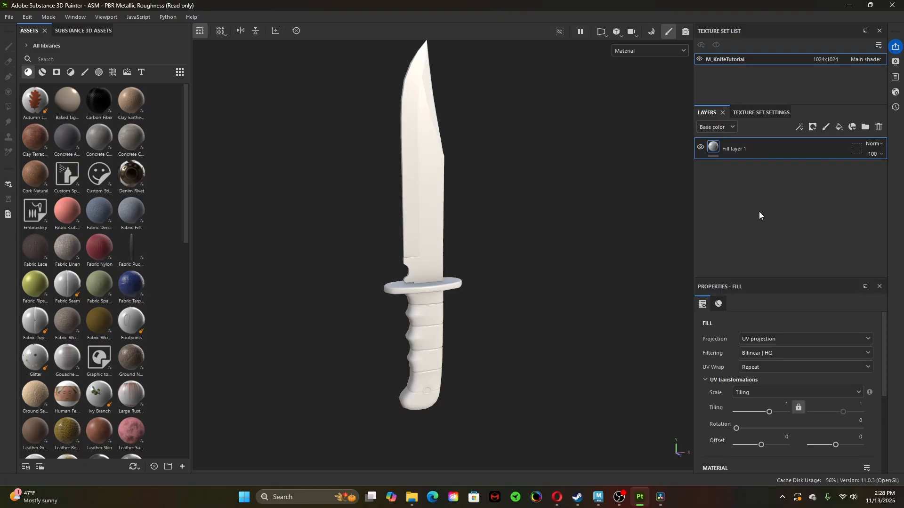
left_click(840, 128)
left_click(840, 128)
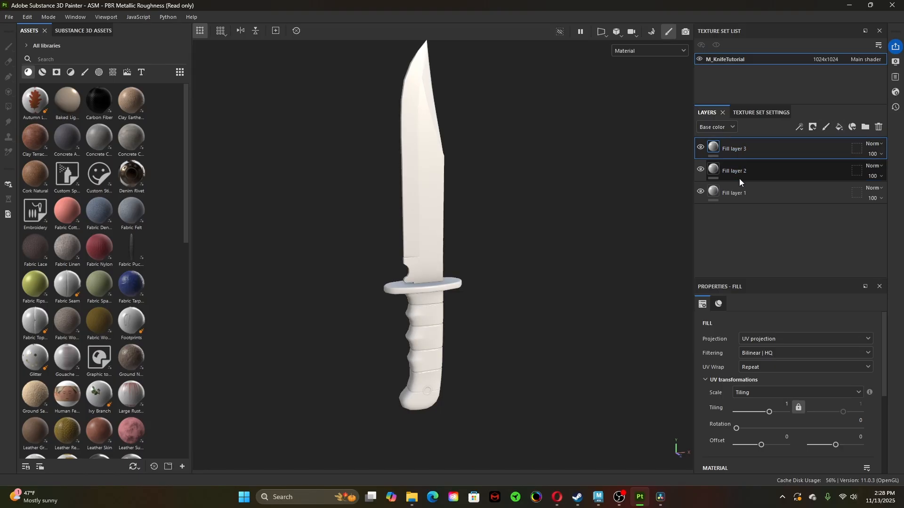
double_click(761, 190)
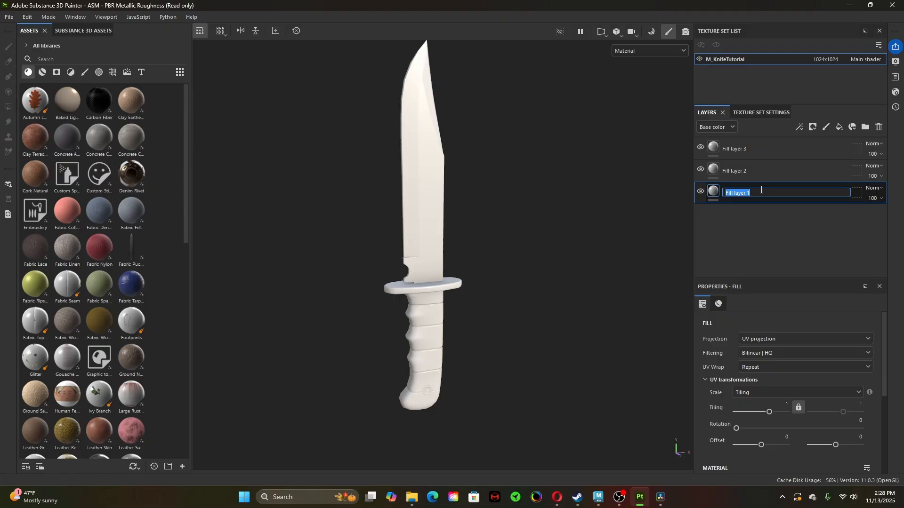
left_click(719, 239)
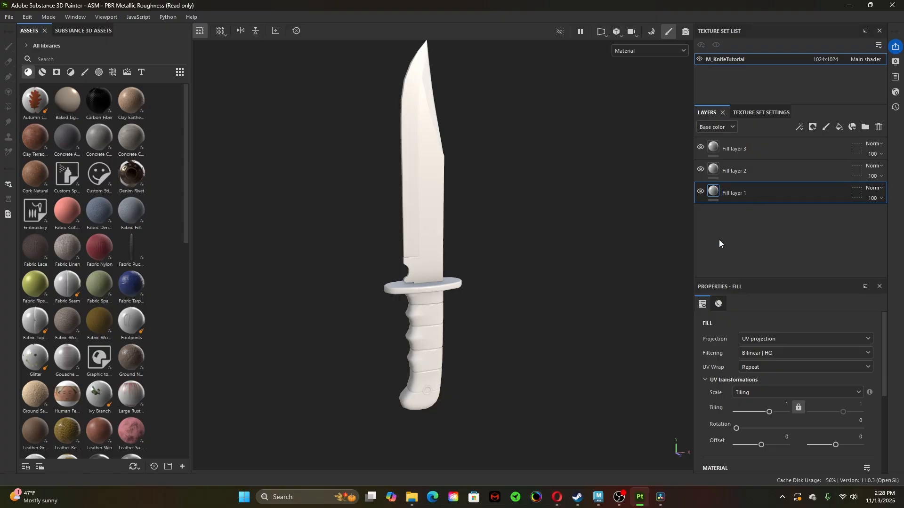
- Add a folder directly above each of the three fill layers and enlarge the layer stack area
left_click(866, 128)
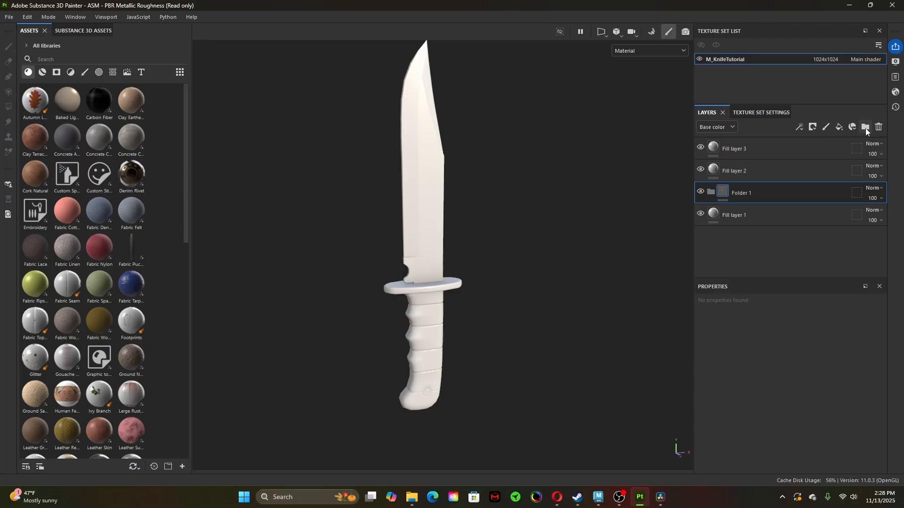
left_click(768, 168)
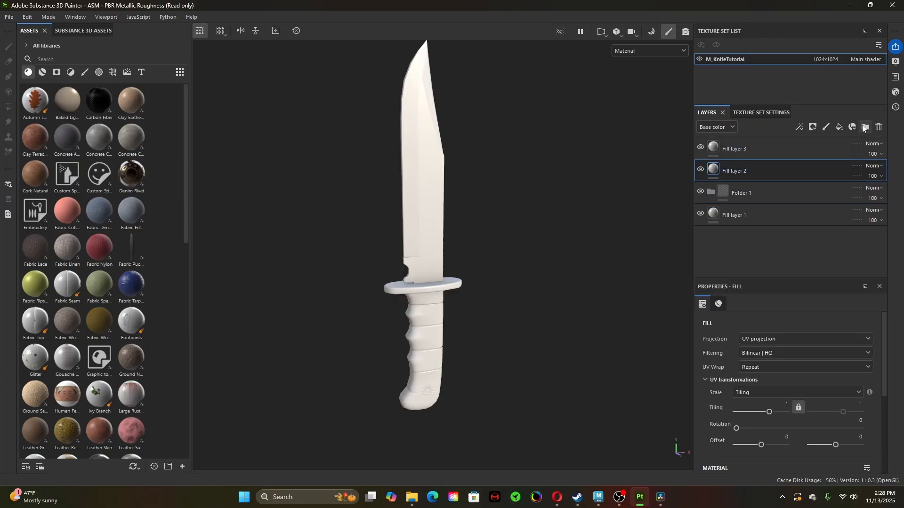
left_click(865, 127)
left_click(761, 152)
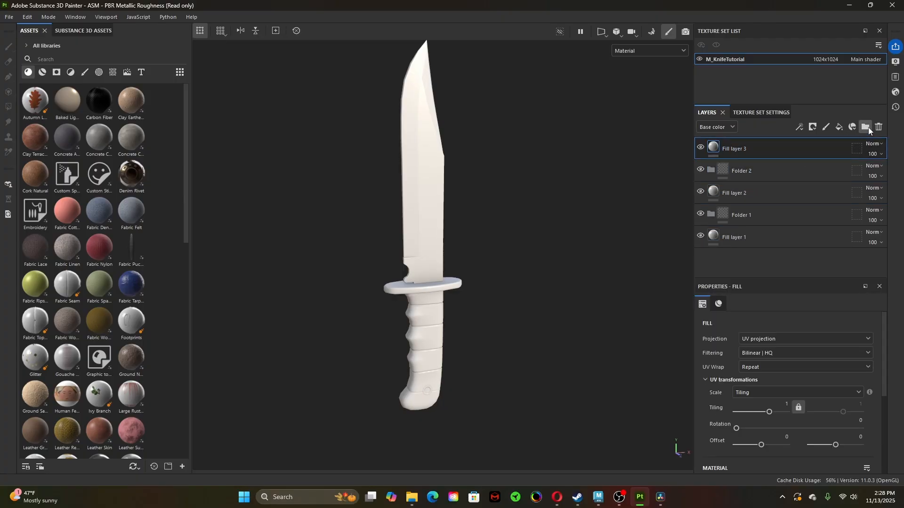
left_click(866, 127)
left_click_drag(734, 278, 733, 332)
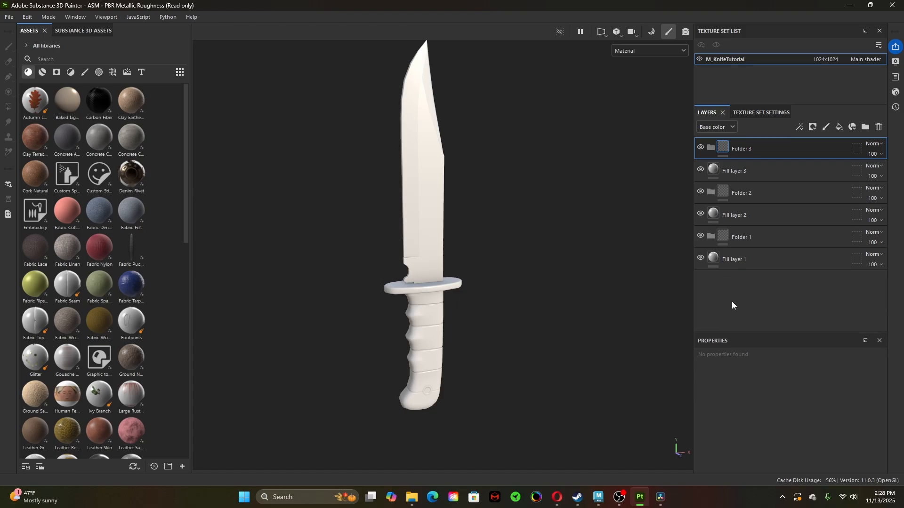
- Rename the three folders from lowest to highest as Handle, Guard and Blade
double_click(755, 238)
type("Handle")
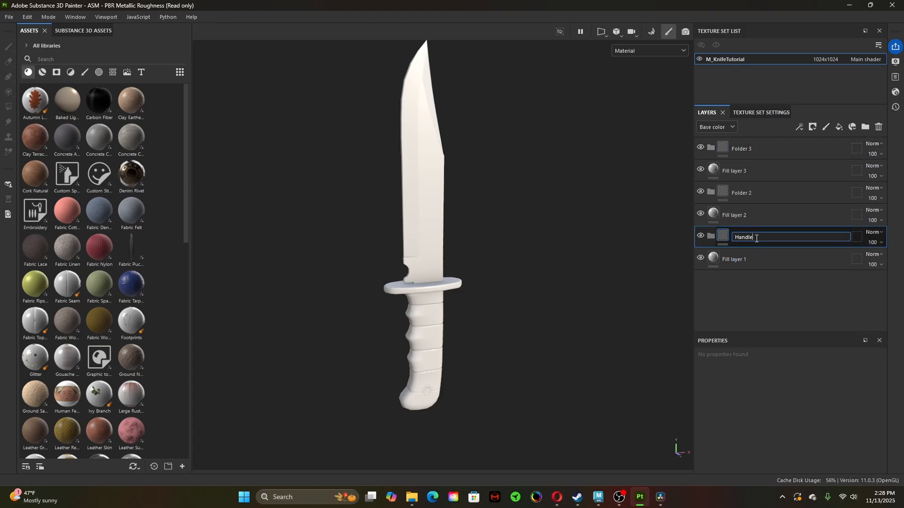
key("Return")
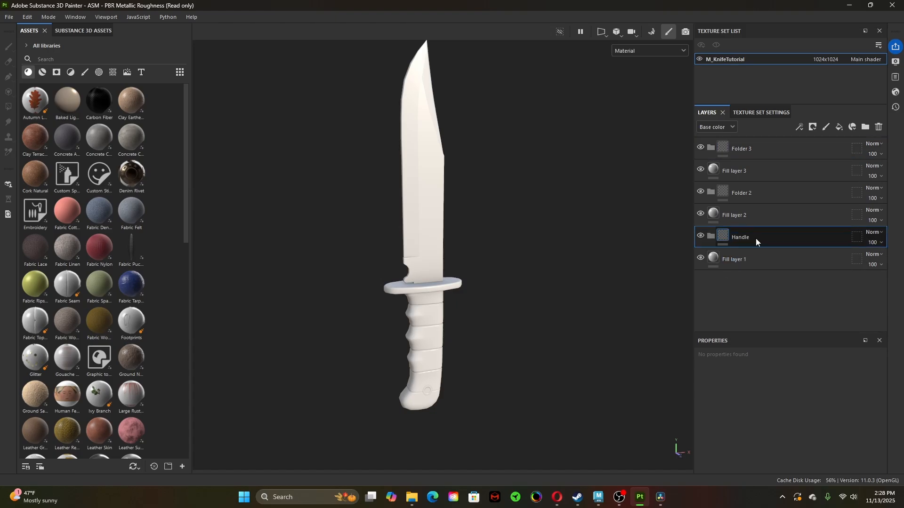
double_click(757, 195)
type("Guard")
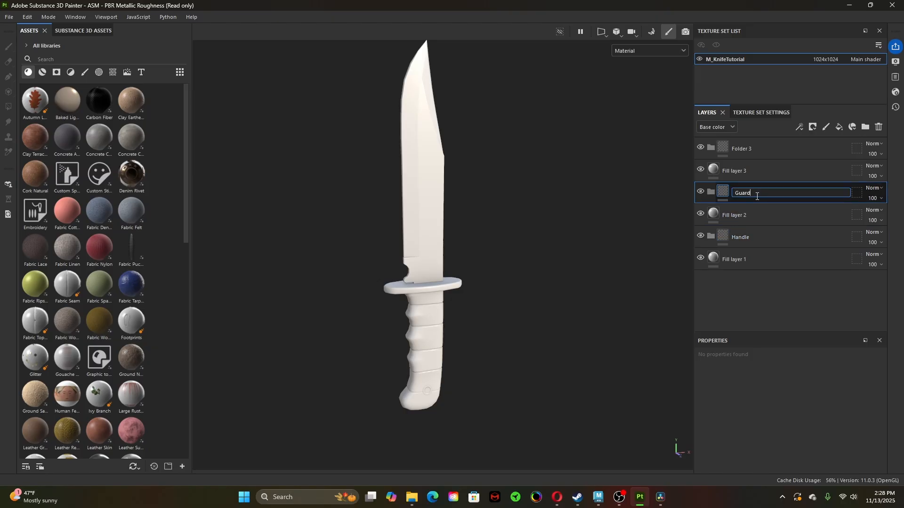
key("Return")
double_click(762, 149)
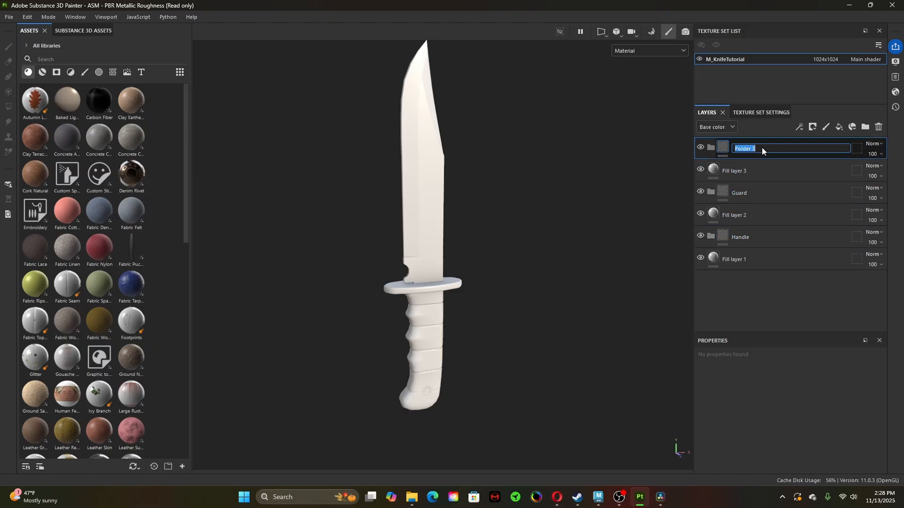
type("Blade")
key("Return")
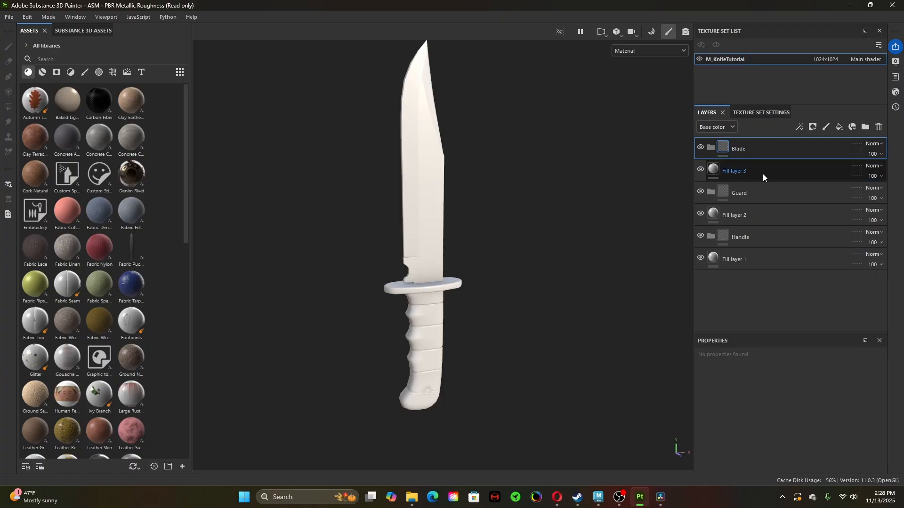
- Set the base color of Fill layer 3, below the Blade folder, to pure red
left_click(715, 167)
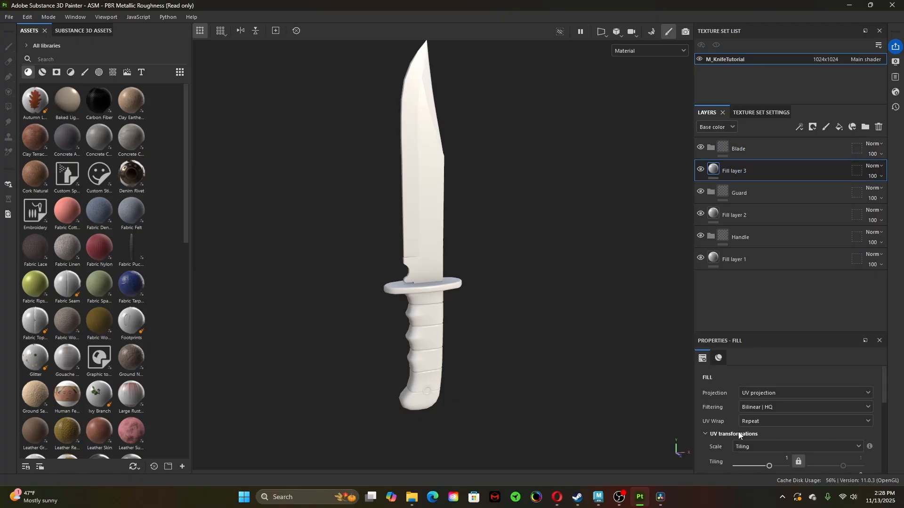
left_click(720, 359)
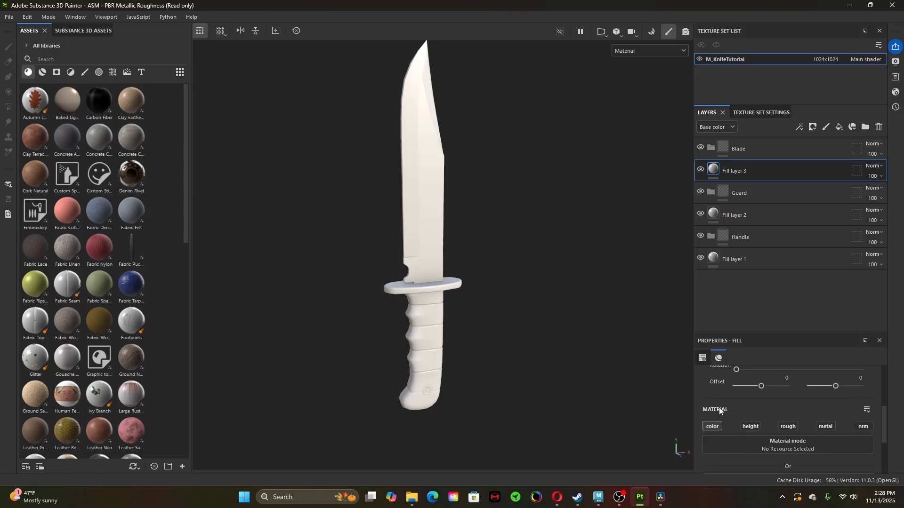
left_click(737, 416)
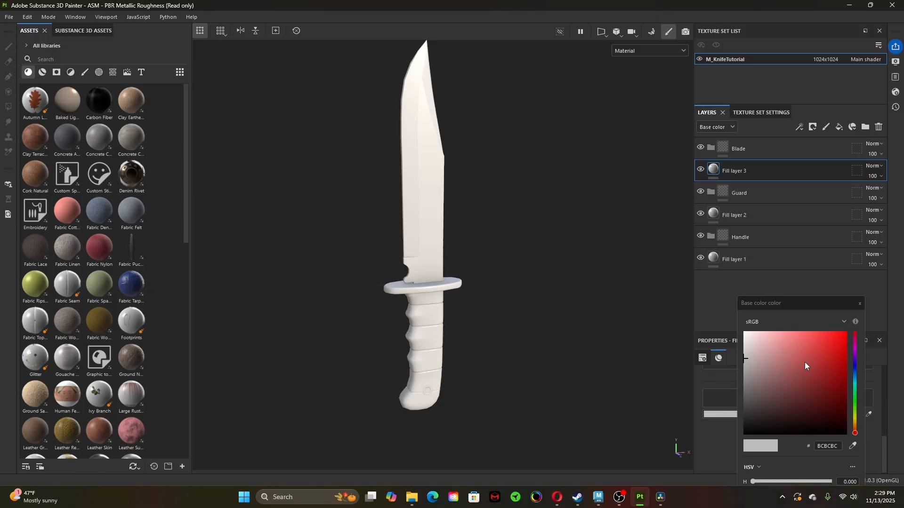
left_click_drag(806, 366, 858, 319)
left_click(860, 303)
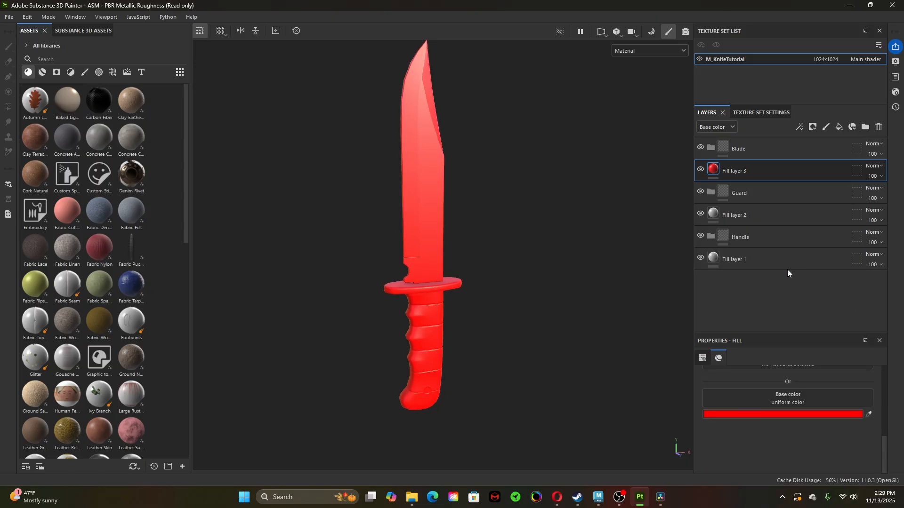
- Set the base color of Fill layer 2, below the Guard folder, to bright green (15FF00)
left_click(714, 217)
left_click(764, 415)
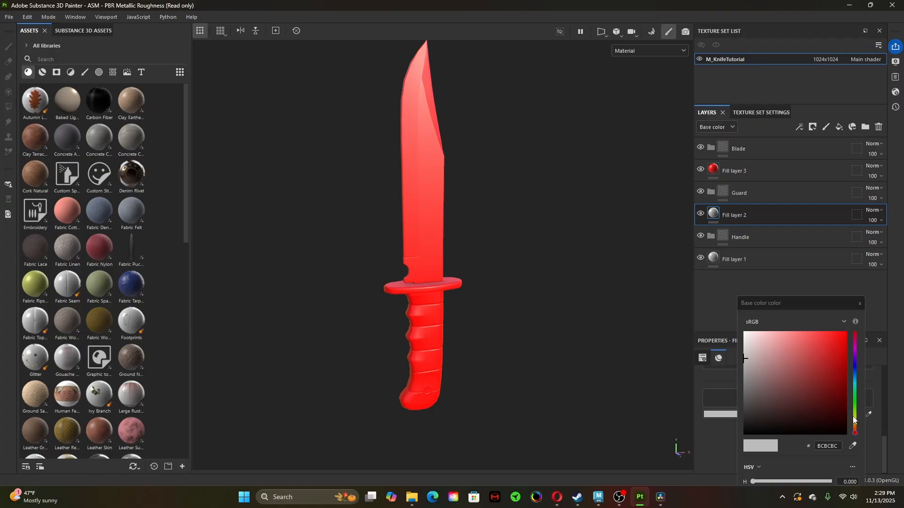
left_click_drag(855, 419, 856, 402)
left_click_drag(824, 372, 847, 332)
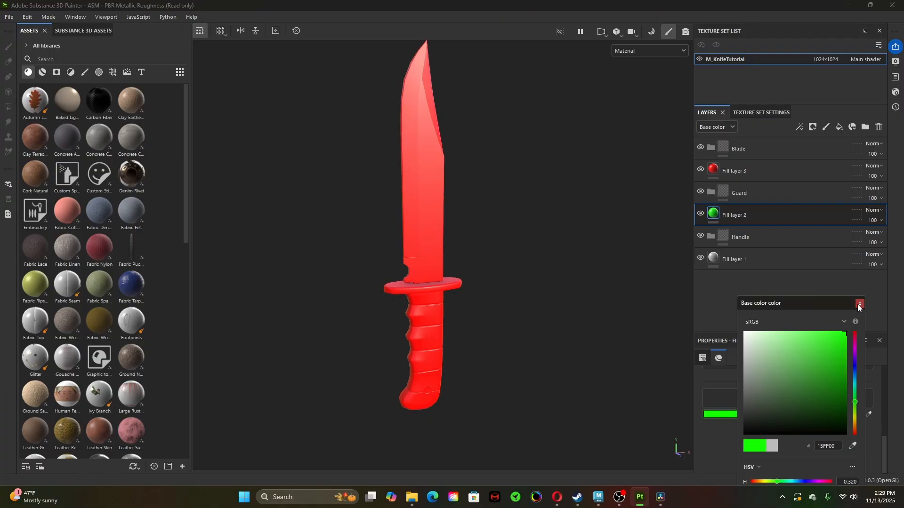
left_click(859, 304)
- Set the base color of Fill layer 1, below the Handle folder, to saturated blue (3703F1)
left_click(713, 260)
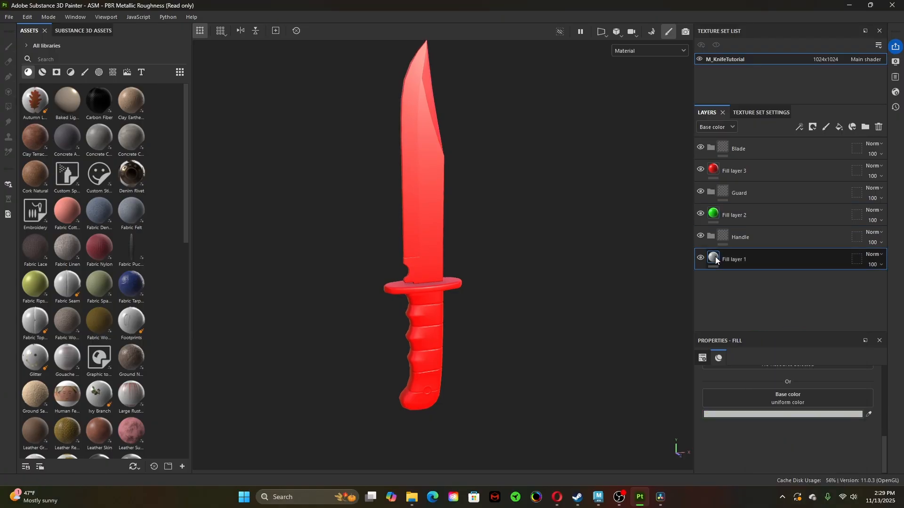
left_click(837, 416)
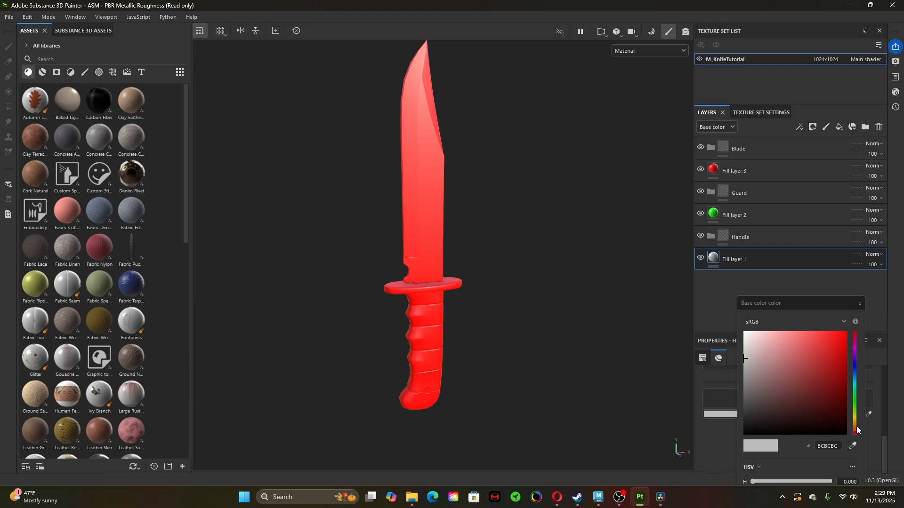
left_click_drag(858, 429, 865, 363)
left_click(847, 332)
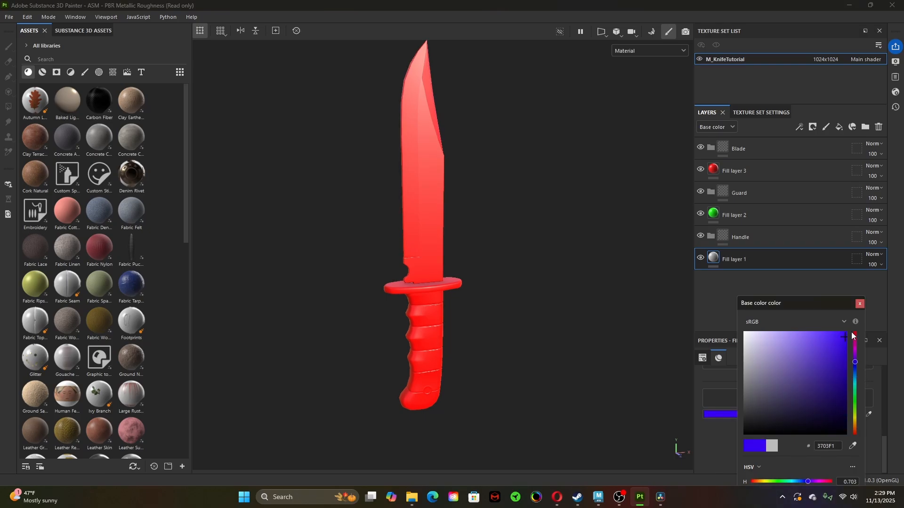
left_click(860, 305)
- Move each fill layer into the folder directly above it and add a black mask to the Blade, Guard and Handle folders
left_click_drag(744, 256, 746, 149)
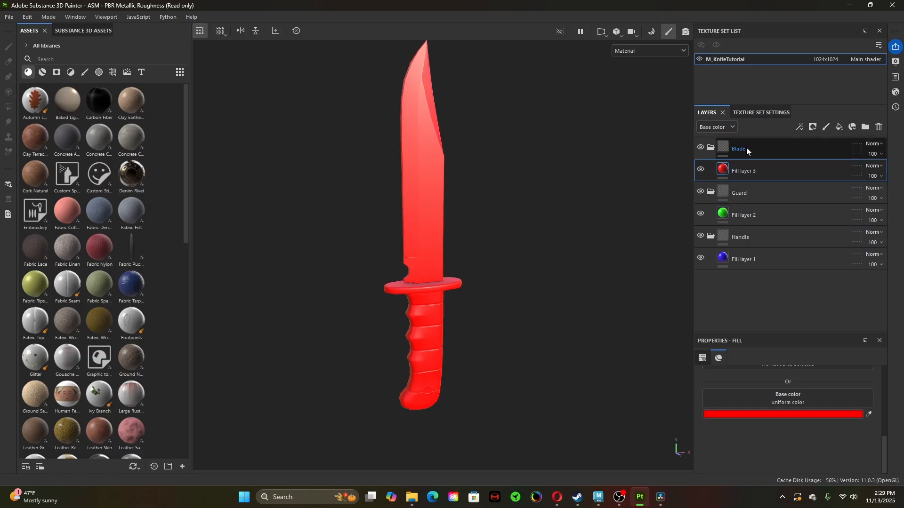
right_click(747, 148)
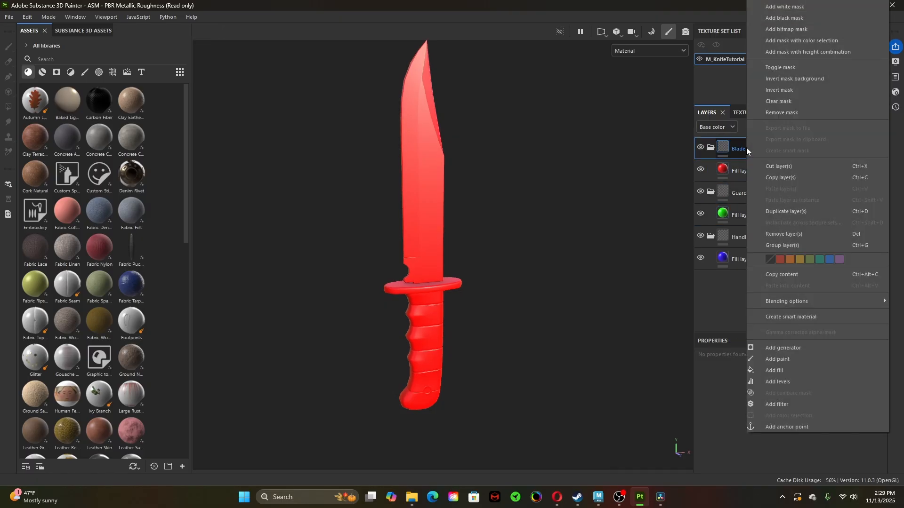
left_click(787, 19)
right_click(738, 184)
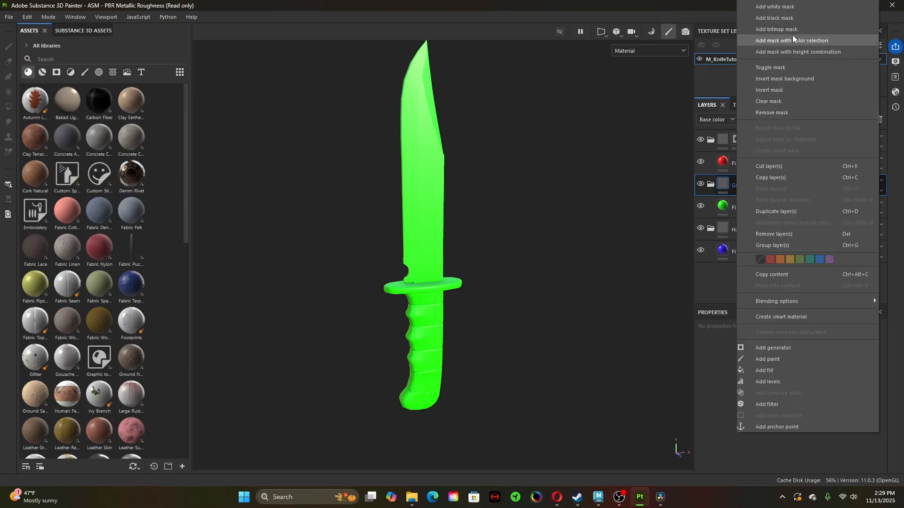
left_click(795, 19)
right_click(741, 224)
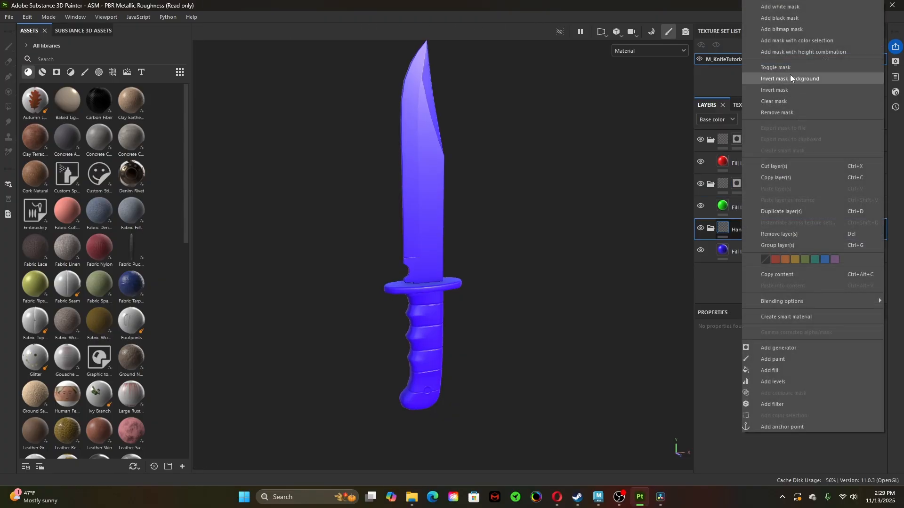
left_click(798, 18)
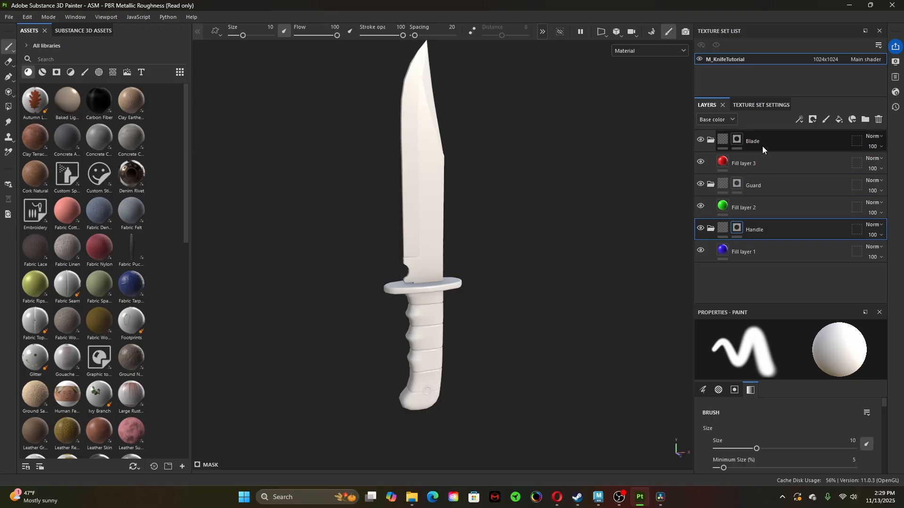
- Add a Color selection effect to the Blade folder's mask
left_click(737, 141)
right_click(737, 141)
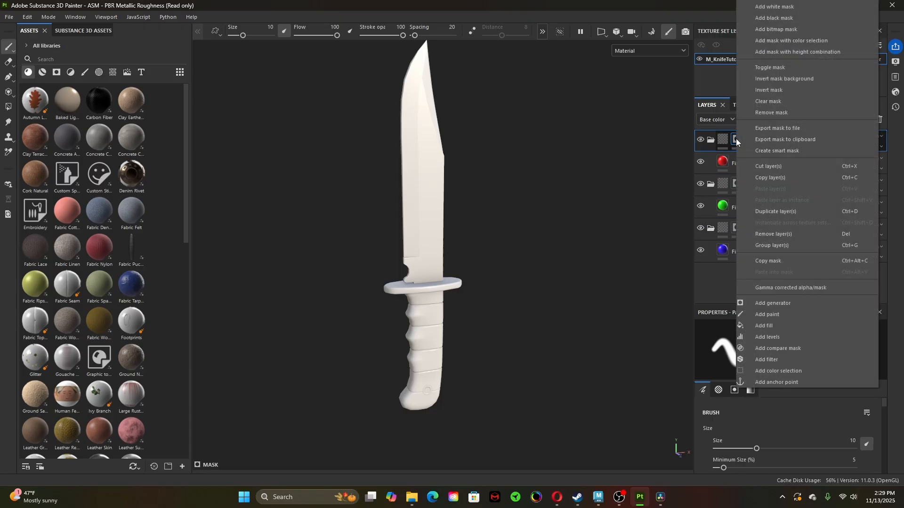
left_click(781, 372)
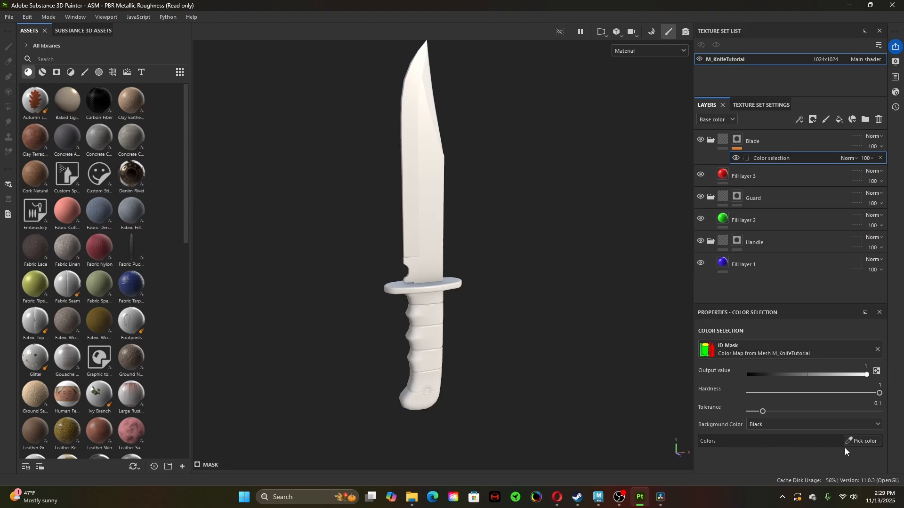
- Display the ID mesh map on the knife and pick the blade's red for the Blade mask's Color selection
left_click(656, 50)
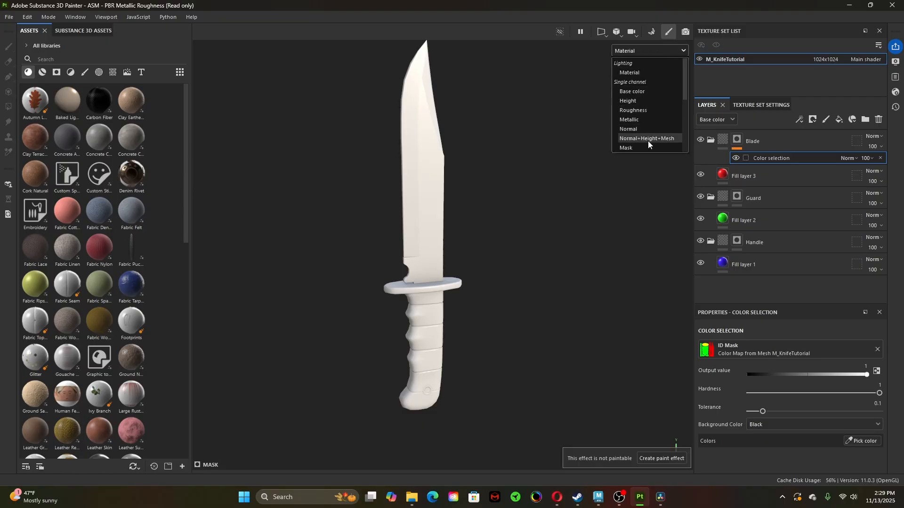
scroll(648, 140, "down", 4)
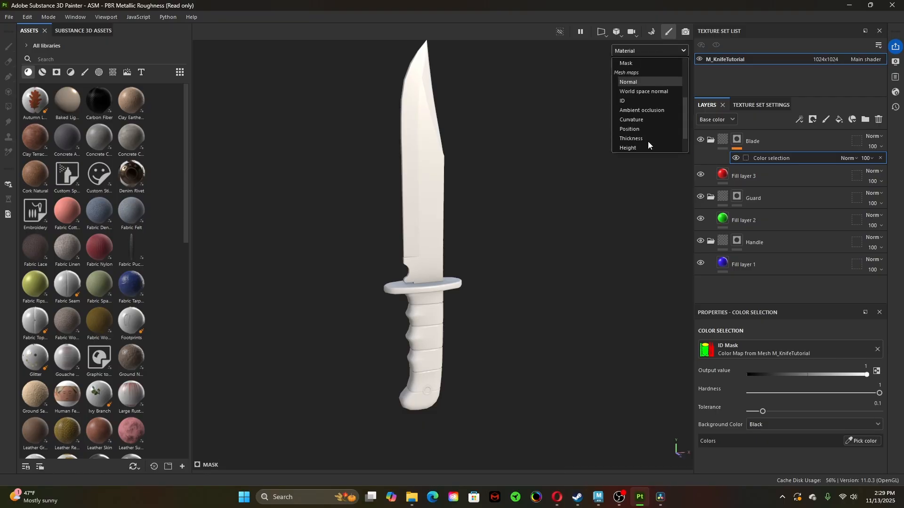
scroll(648, 141, "down", 1)
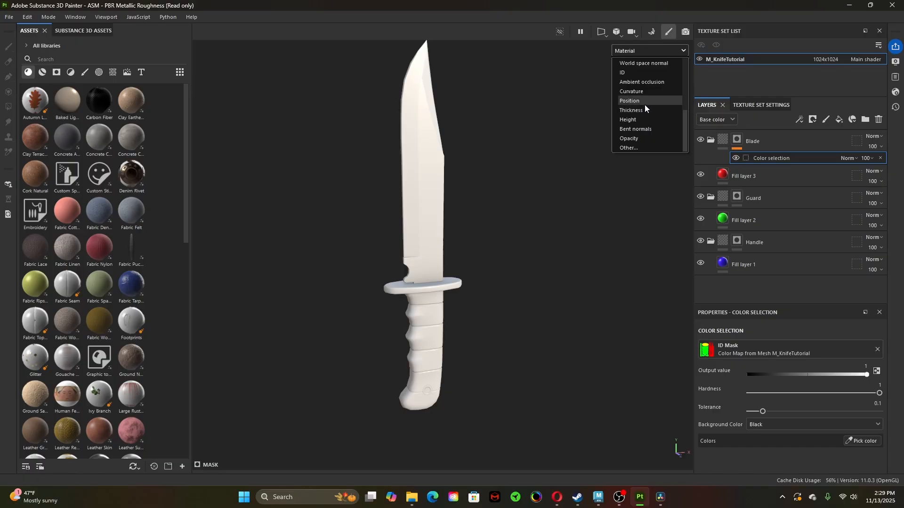
left_click(639, 72)
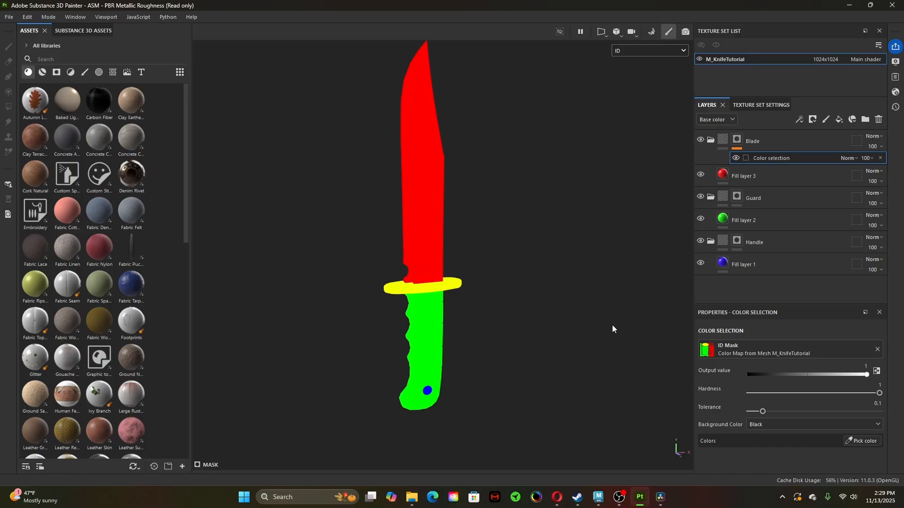
left_click_drag(612, 329, 468, 319, "alt")
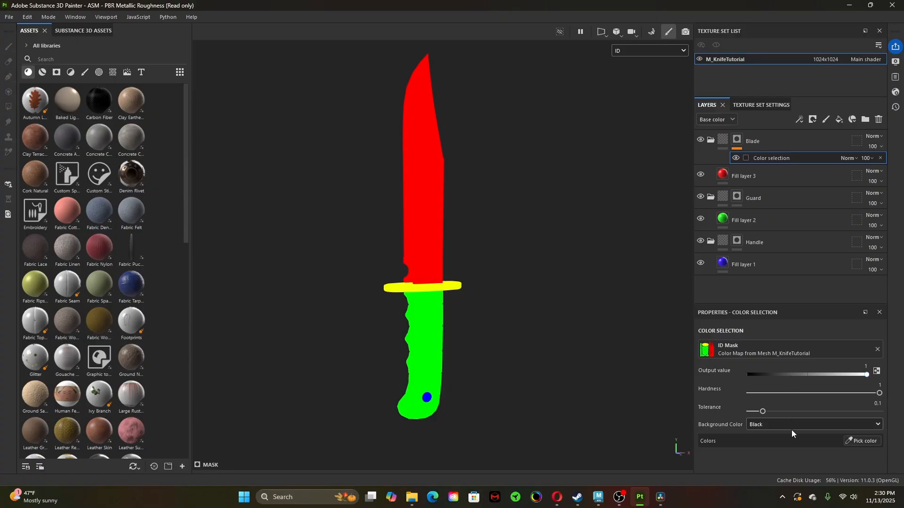
left_click(852, 440)
left_click(426, 164)
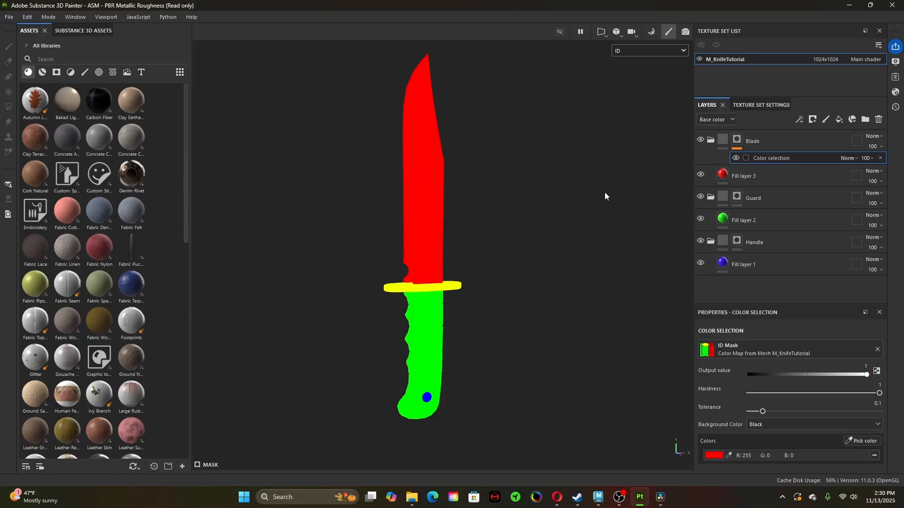
- Examine the Blade folder's masking on the knife, first in Material view and then as the isolated mask
left_click(648, 49)
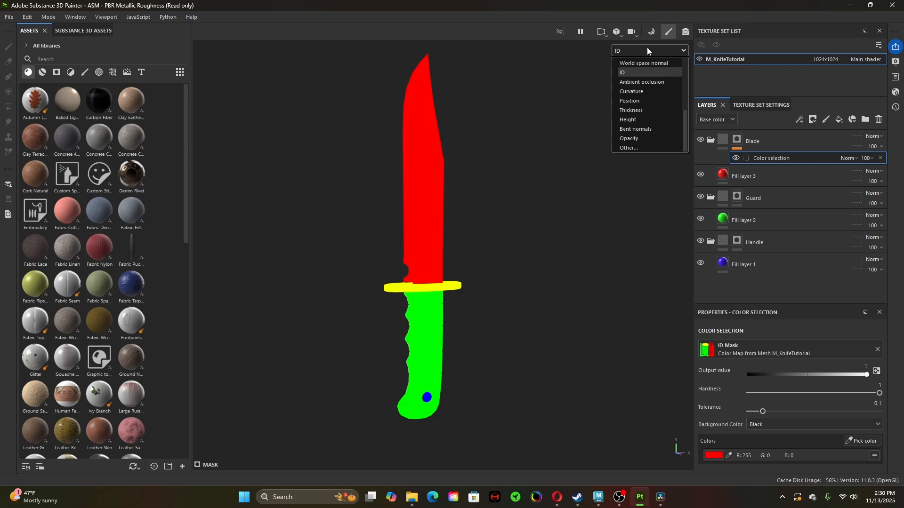
scroll(651, 77, "up", 3)
left_click(645, 74)
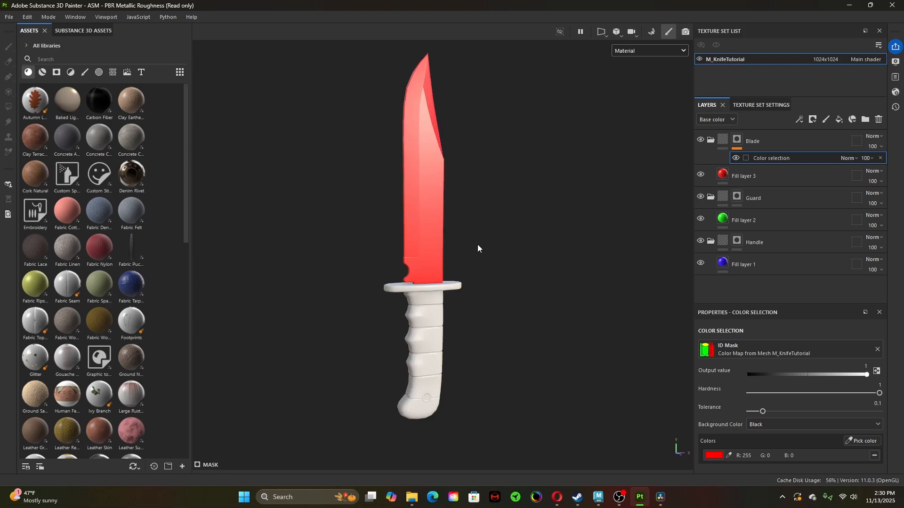
mouse_move(478, 245)
left_mouse_down("alt")
mouse_move(411, 252)
mouse_move(524, 259)
mouse_move(561, 213)
mouse_move(499, 237)
left_mouse_up("alt")
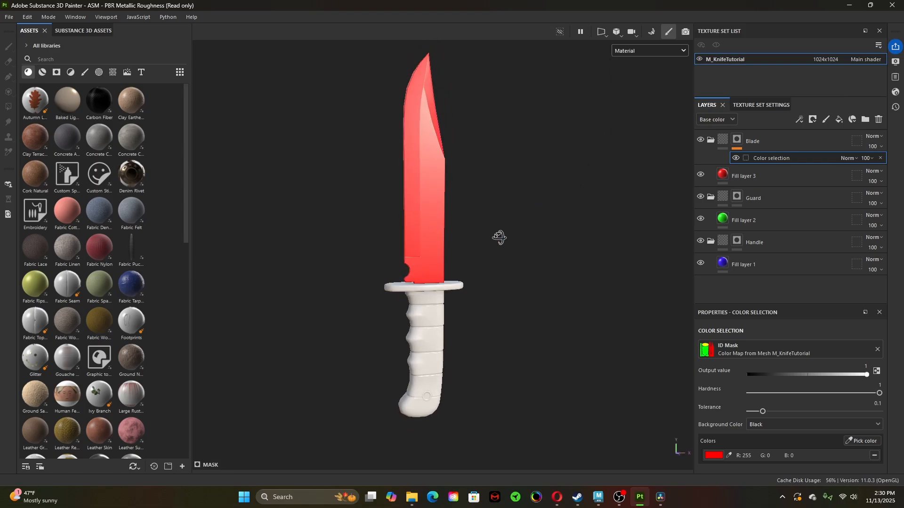
left_click(736, 141, "alt")
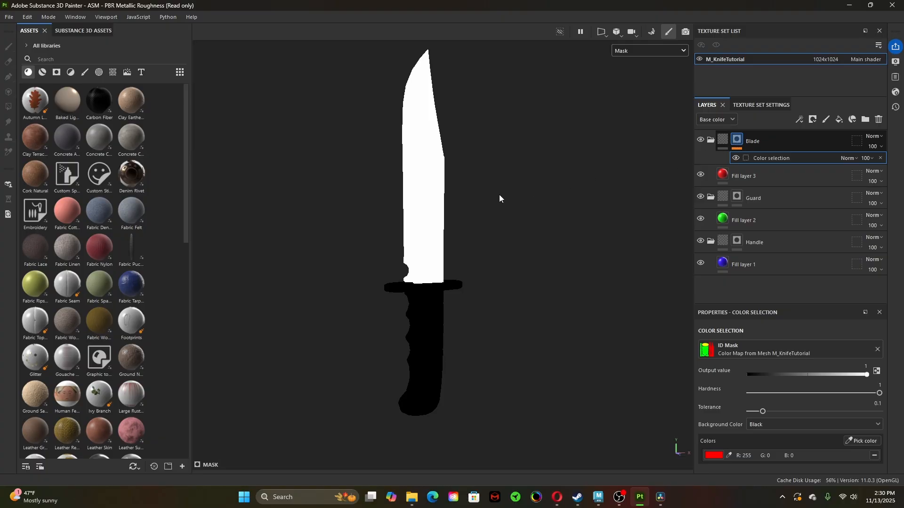
left_click_drag(484, 226, 501, 216, "alt")
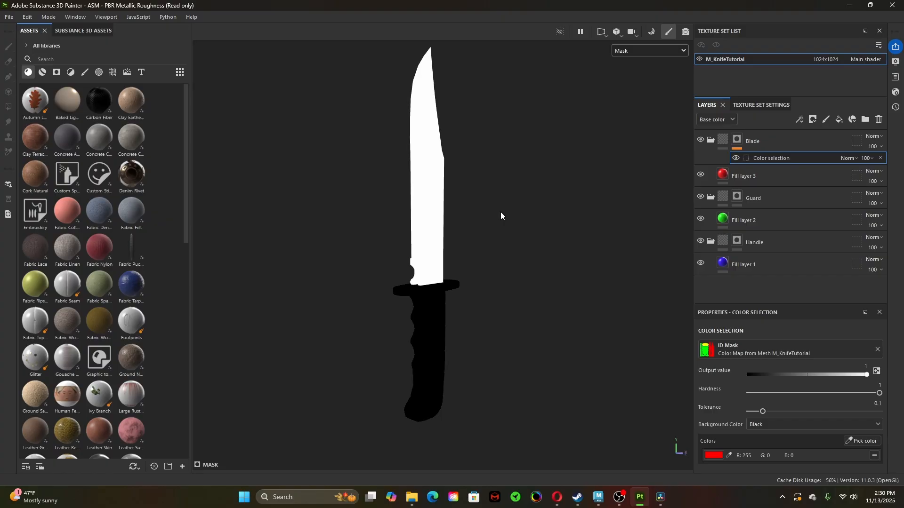
- Add a Color selection effect to the Guard folder's mask
left_click(737, 197)
left_click_drag(525, 250, 459, 260, "alt")
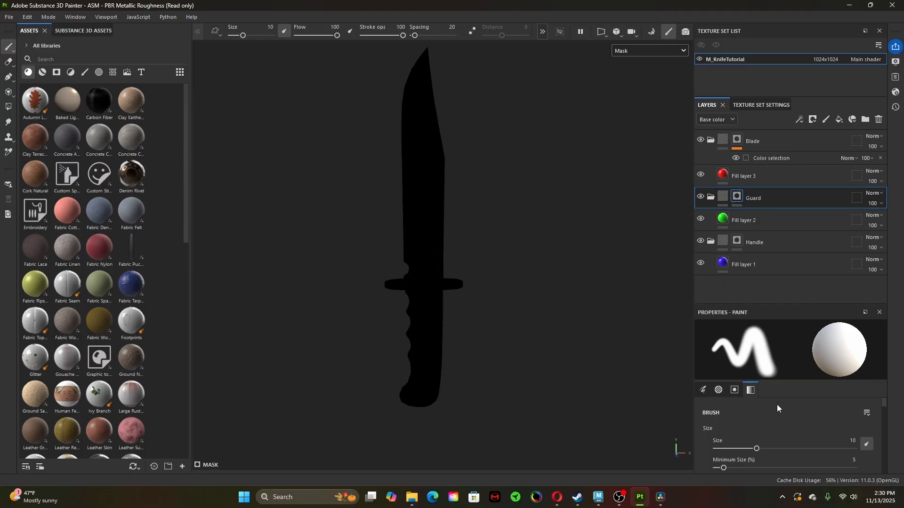
scroll(777, 410, "down", 2)
scroll(776, 412, "down", 5)
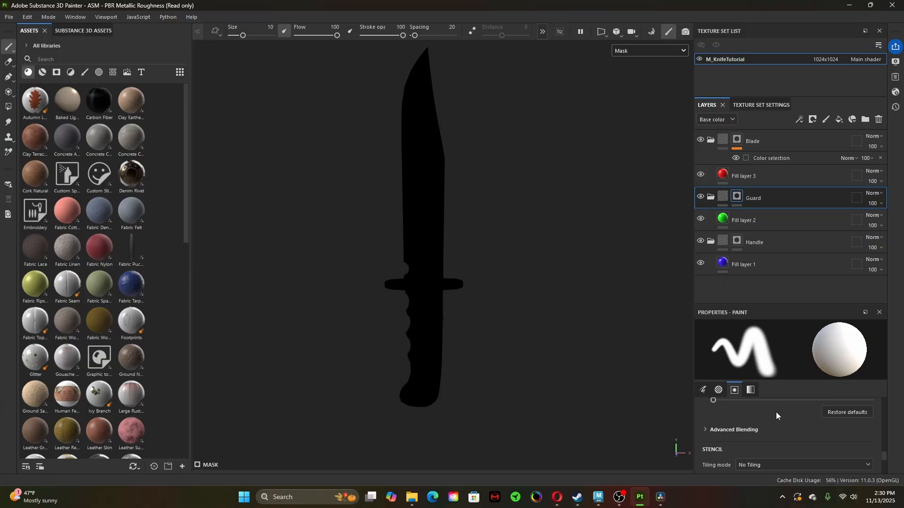
scroll(776, 411, "up", 7)
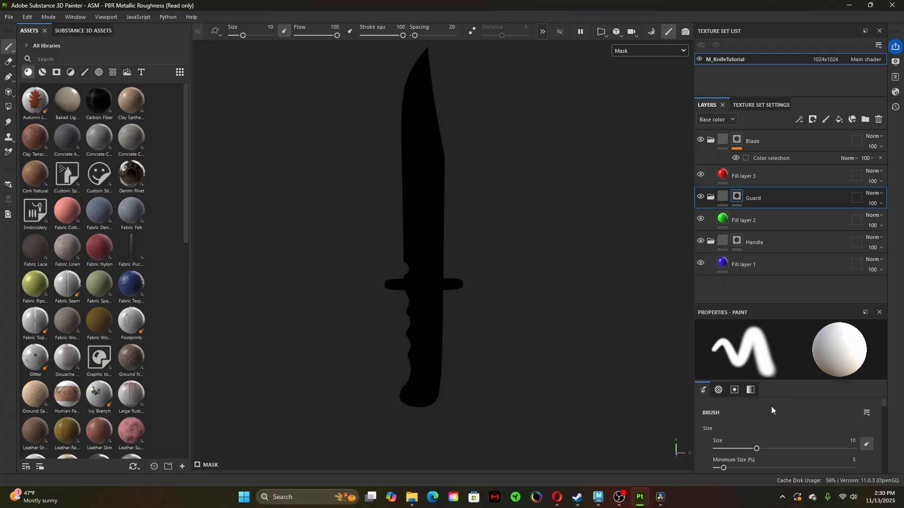
right_click(739, 195)
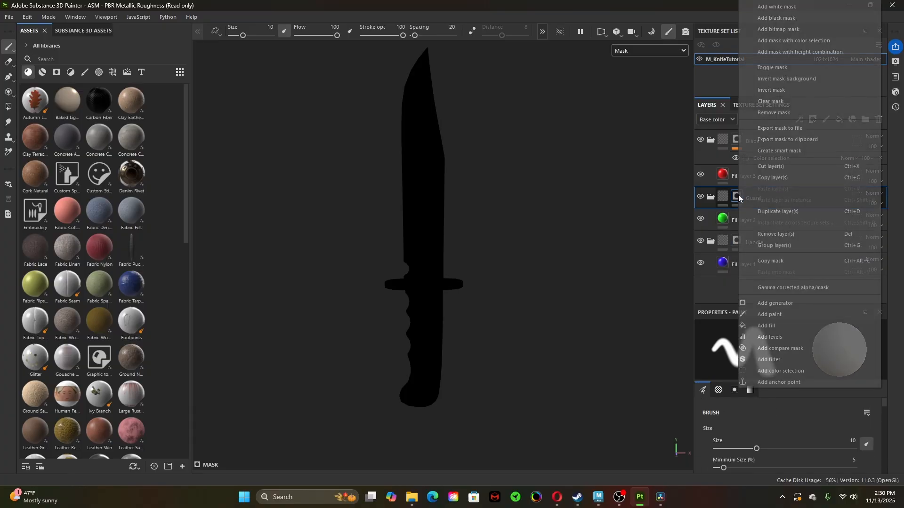
left_click(787, 371)
- Display the ID mesh map and pick the guard's yellow for the Guard mask's Color selection
left_click(643, 53)
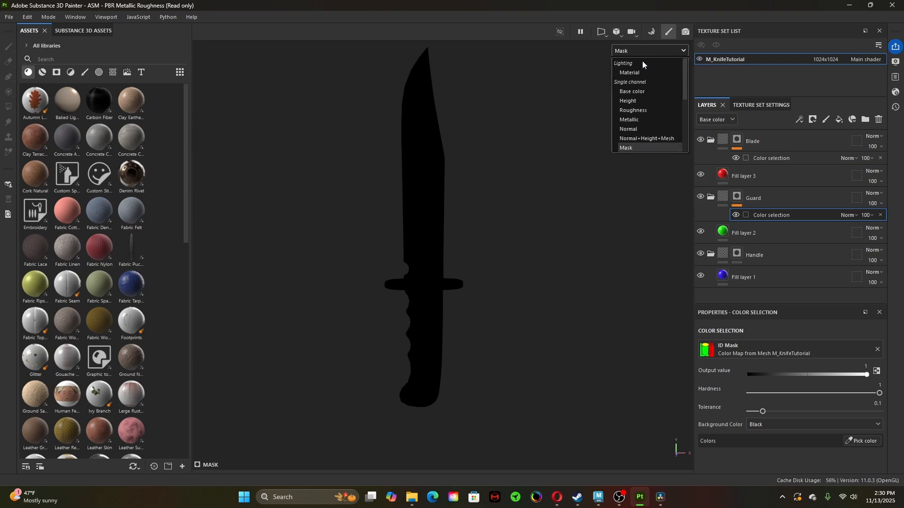
scroll(646, 126, "up", 3)
scroll(645, 129, "down", 3)
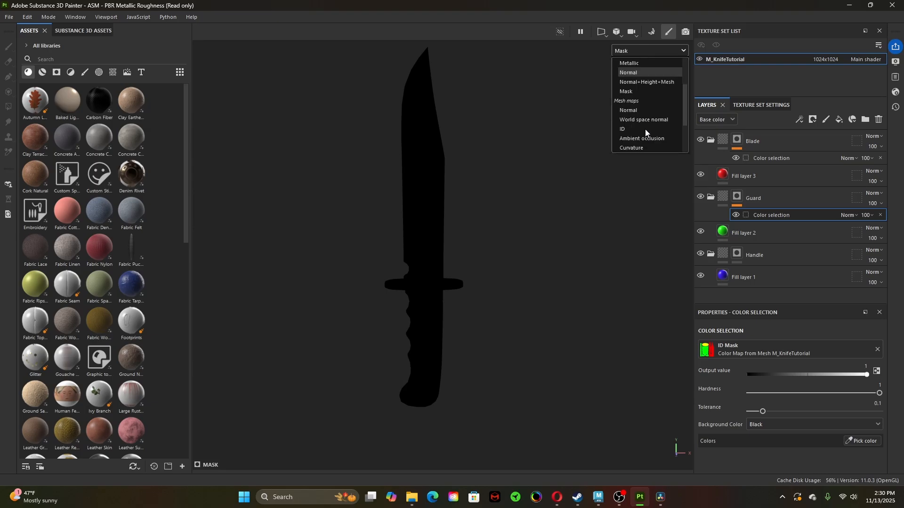
left_click(640, 129)
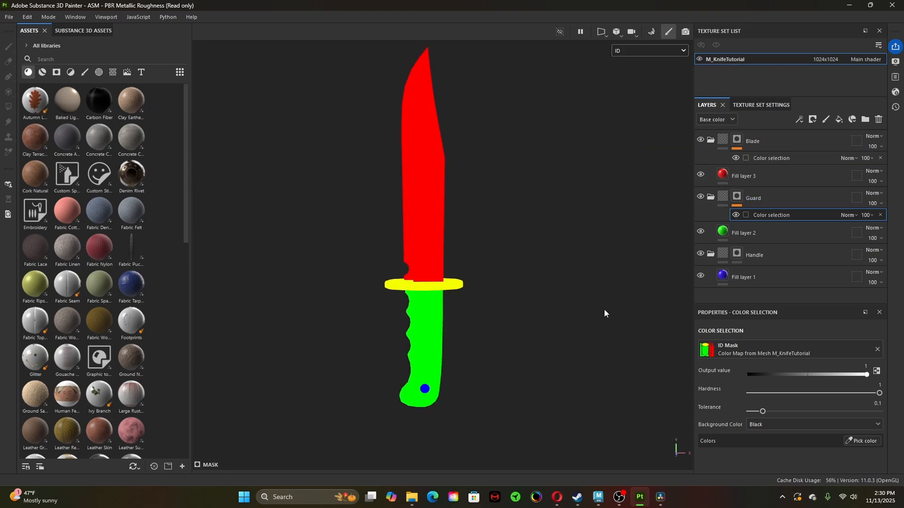
left_click(858, 443)
left_click(455, 286)
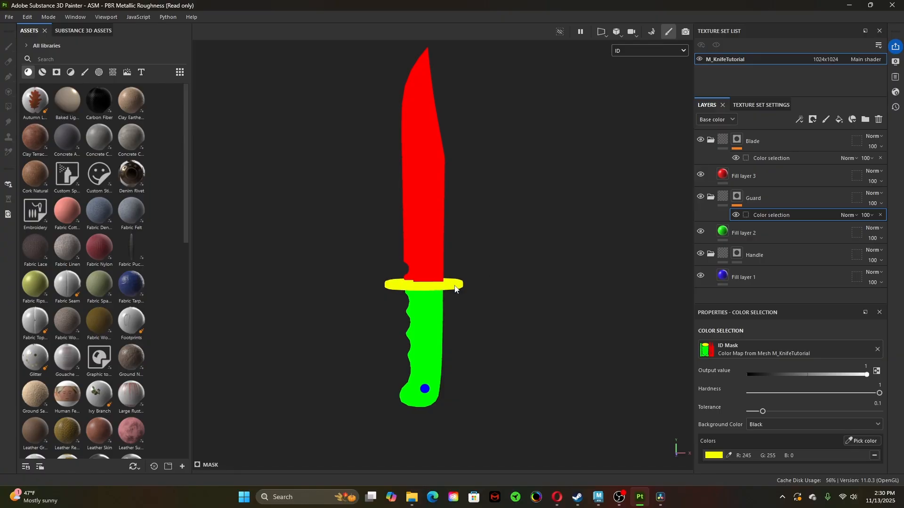
- Add a Color selection effect to the Handle folder's mask and pick the handle's green from the ID map
left_click(738, 254)
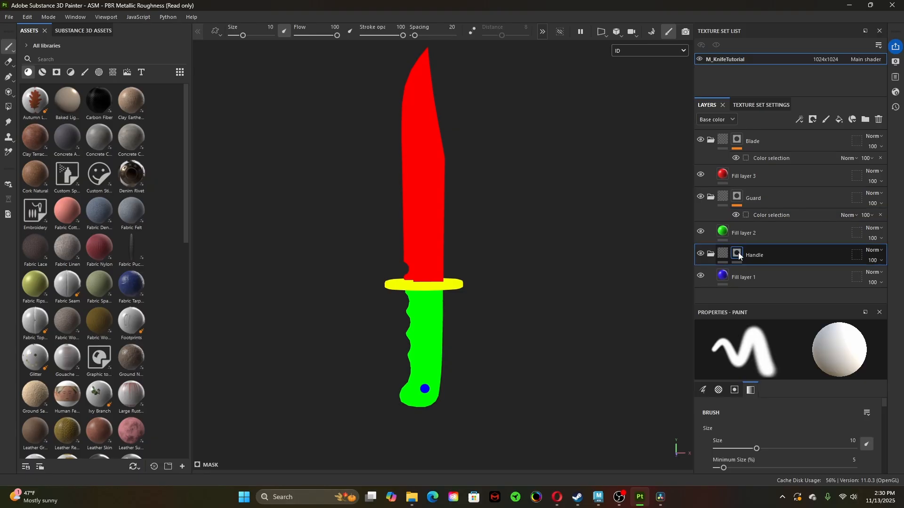
right_click(738, 252)
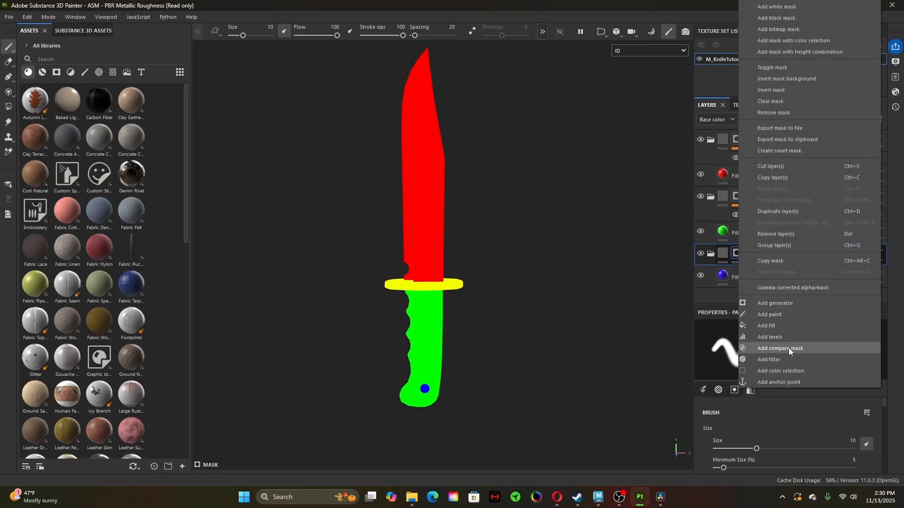
left_click(790, 371)
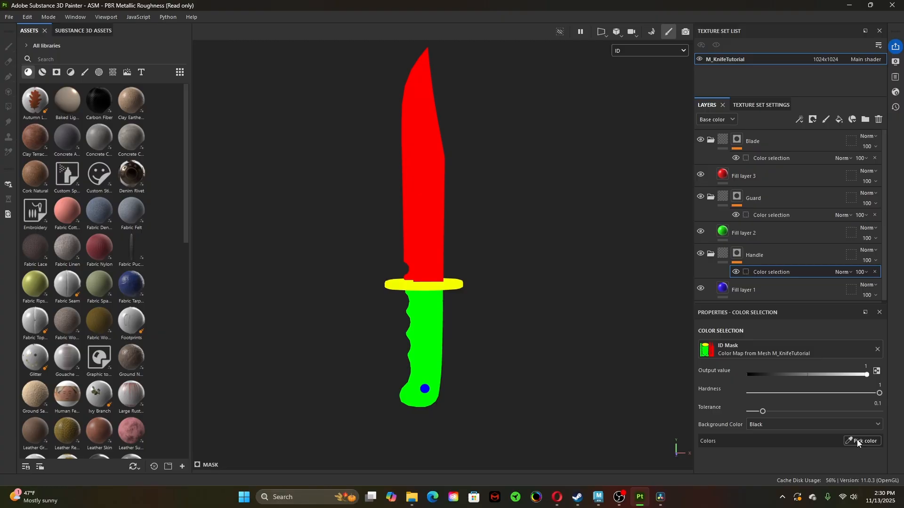
left_click(858, 442)
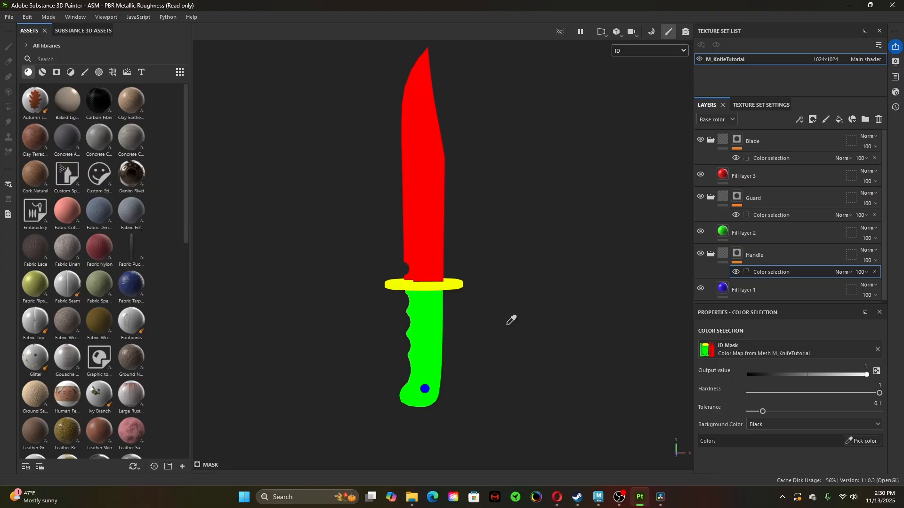
left_click(429, 320)
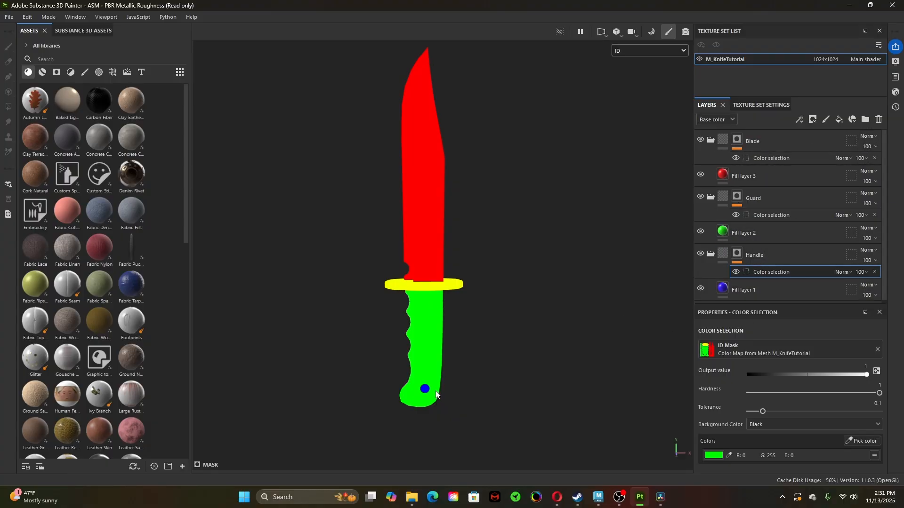
- Show the Handle folder's mask in isolation and examine the area around the round pin near the handle's end
left_click(737, 256, "alt")
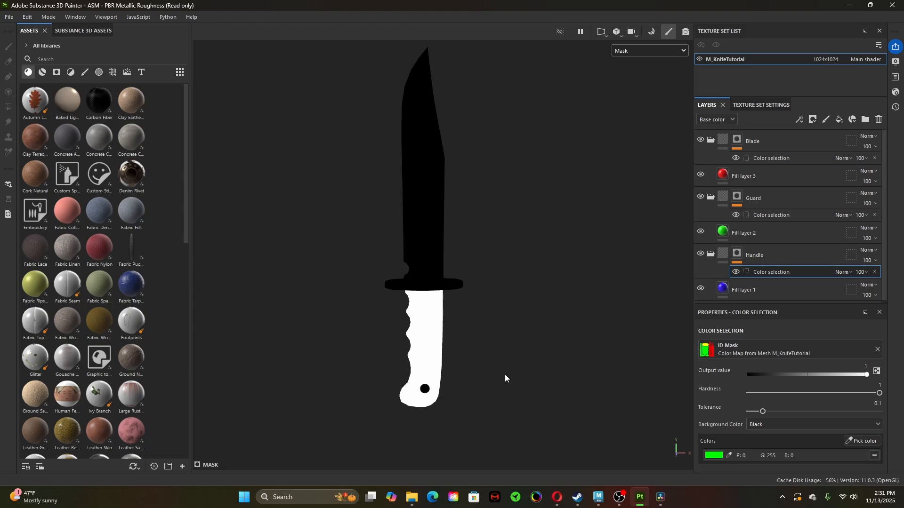
left_click_drag(504, 378, 470, 360, "alt")
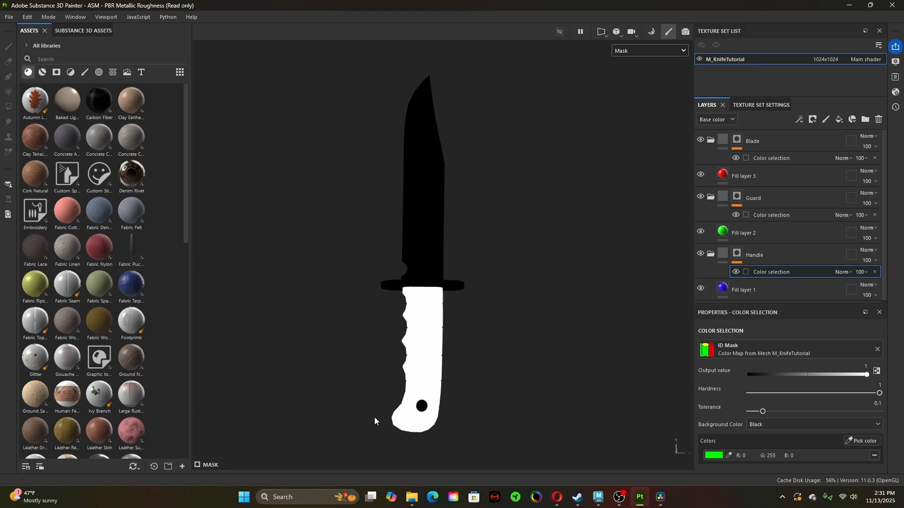
right_click_drag(376, 422, 504, 356, "alt")
middle_click_drag(504, 356, 536, 92, "alt")
right_click_drag(452, 240, 529, 218, "alt")
left_click_drag(528, 218, 676, 279, "alt")
left_click_drag(437, 262, 705, 243, "alt")
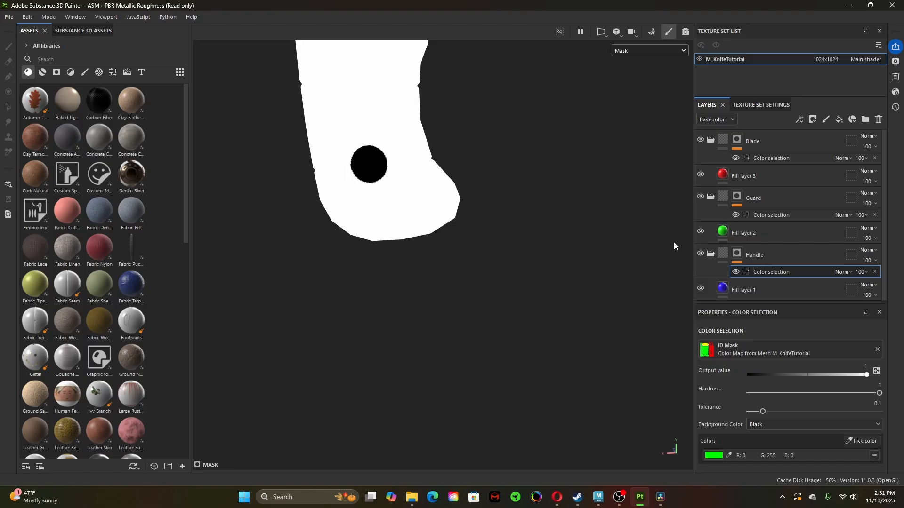
right_click_drag(400, 248, 483, 177, "alt")
- Return the viewport to the Material display and frame the whole knife to examine the part colors
left_click(633, 50)
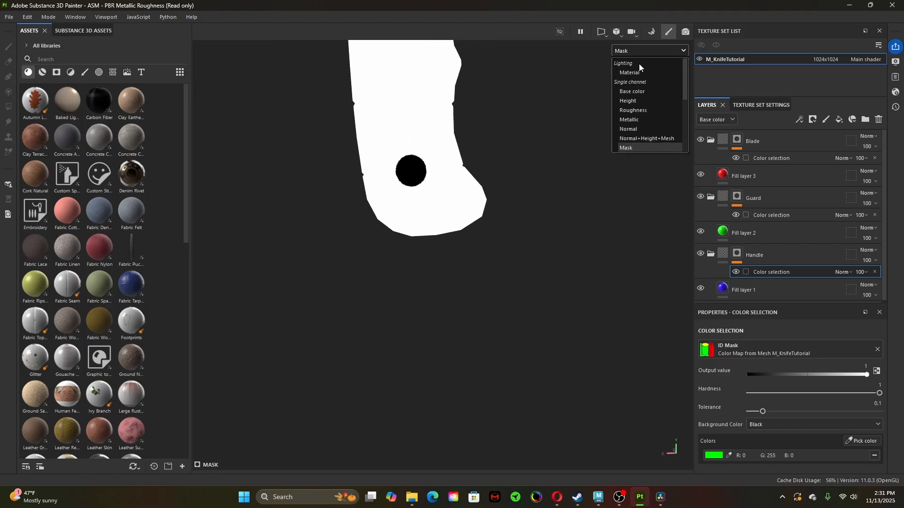
left_click(639, 64)
right_click_drag(380, 161, 294, 227, "alt")
right_click_drag(424, 228, 288, 226, "alt")
right_click_drag(471, 244, 372, 248, "alt")
left_click_drag(371, 248, 462, 270, "alt")
middle_click_drag(462, 271, 468, 315, "alt")
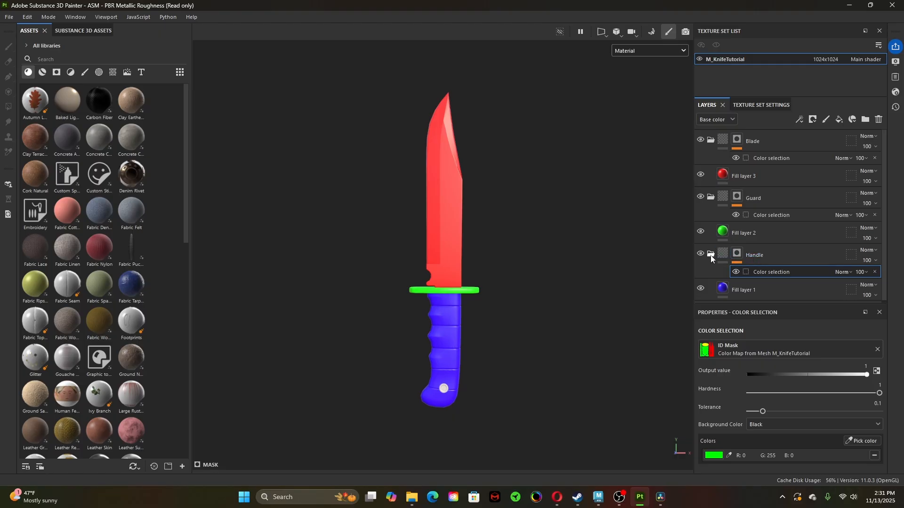
- Create a new folder above the Handle folder and add a fill layer with a bright cyan base color inside it
left_click(865, 120)
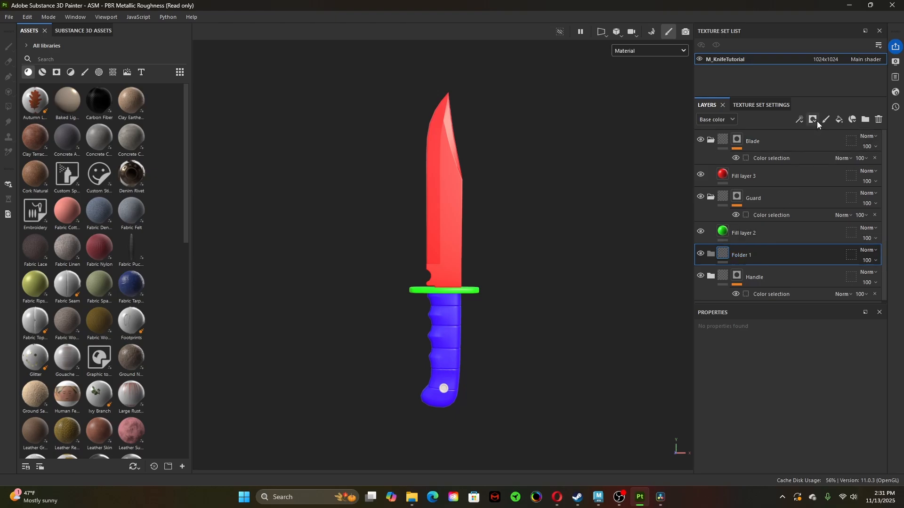
left_click(840, 121)
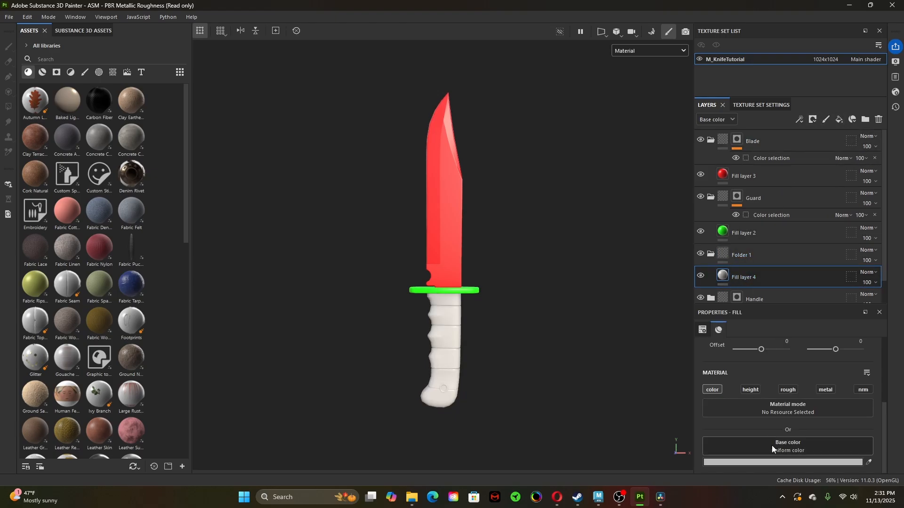
left_click(778, 463)
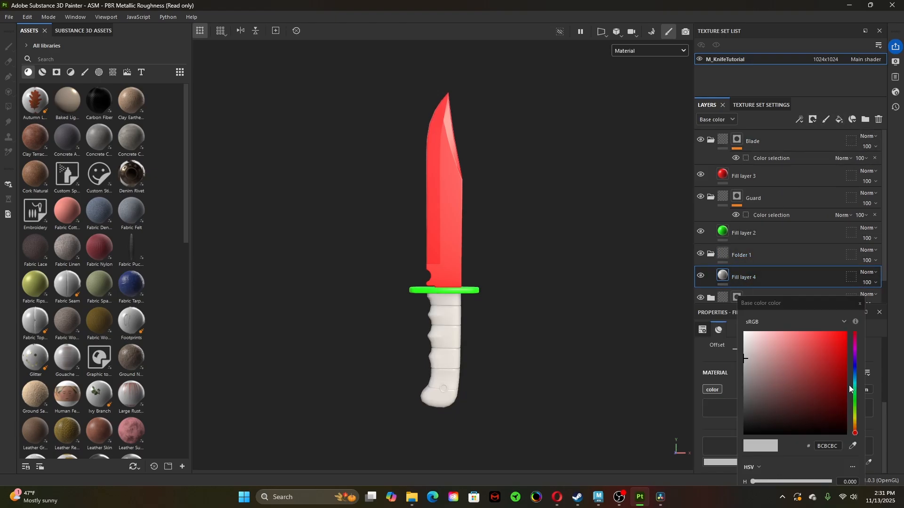
left_click_drag(855, 400, 858, 385)
left_click_drag(824, 358, 846, 332)
left_click(860, 305)
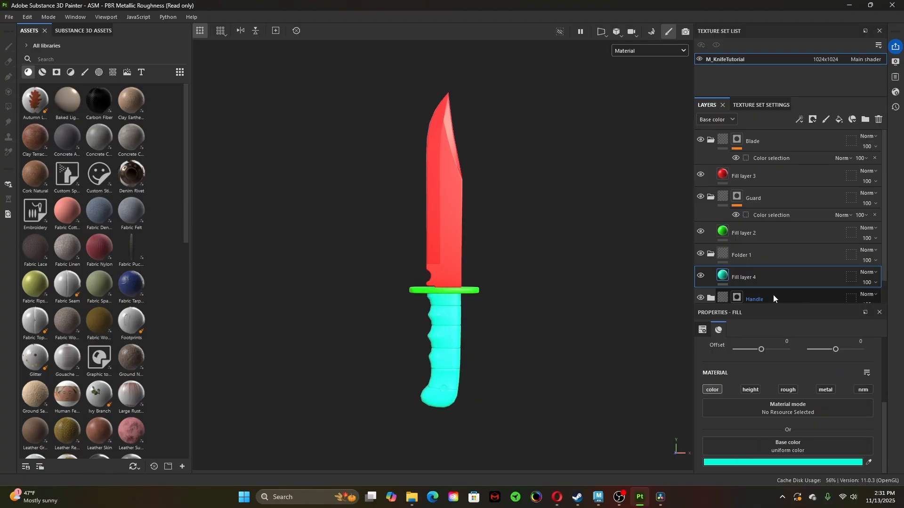
- Give the new folder a black mask and add a Color selection effect to that mask
left_click(749, 255)
right_click(749, 254)
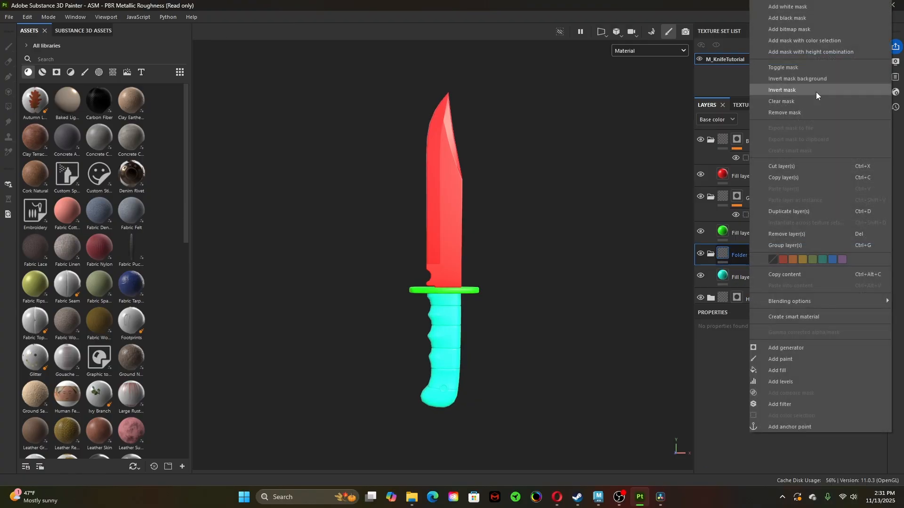
left_click(819, 21)
right_click(739, 254)
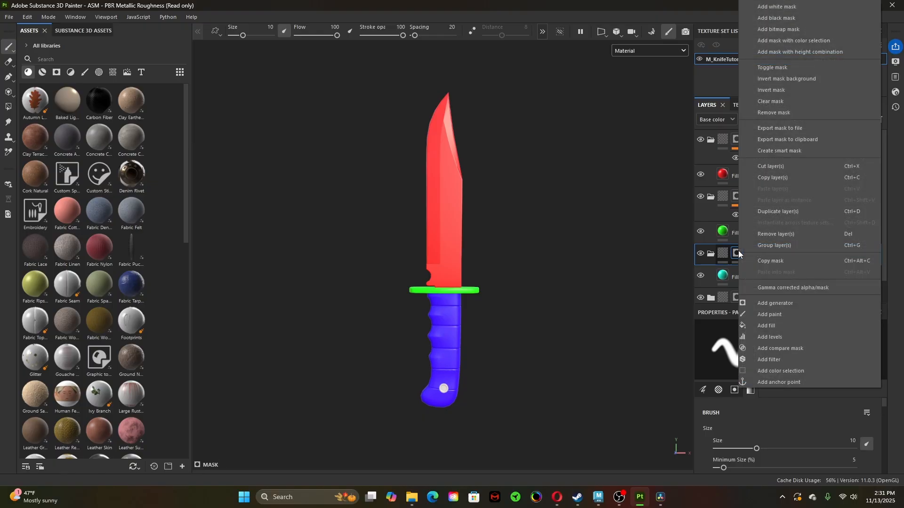
left_click(790, 371)
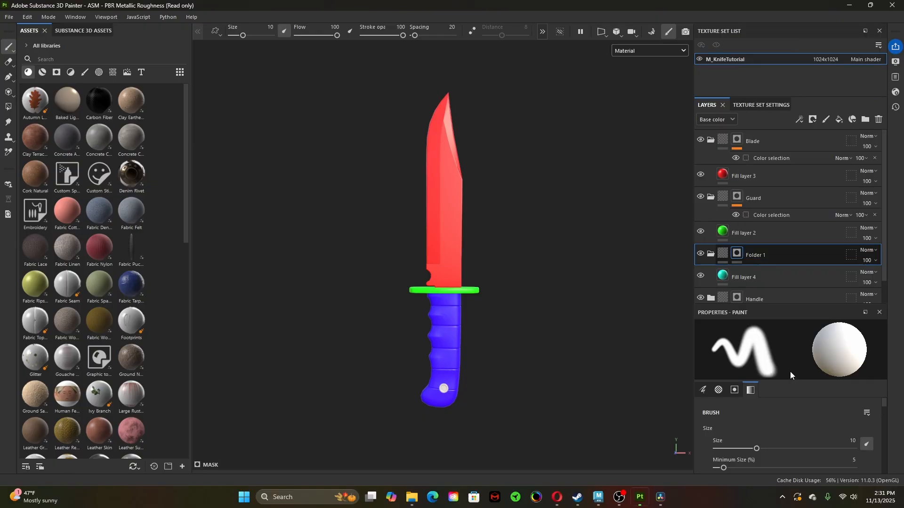
- Display the ID mesh map and pick the round pin's blue for the new folder's Color selection
left_click(627, 53)
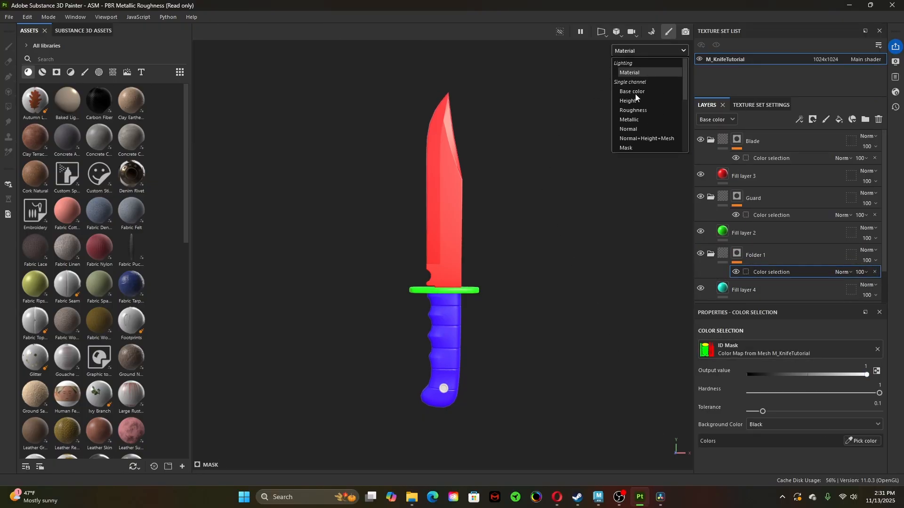
scroll(642, 145, "down", 3)
left_click(639, 128)
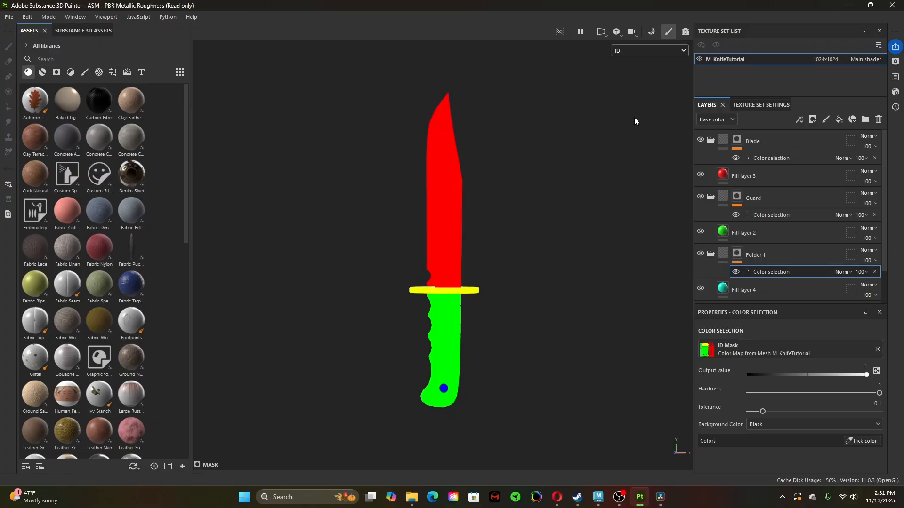
left_click(869, 441)
left_click(445, 389)
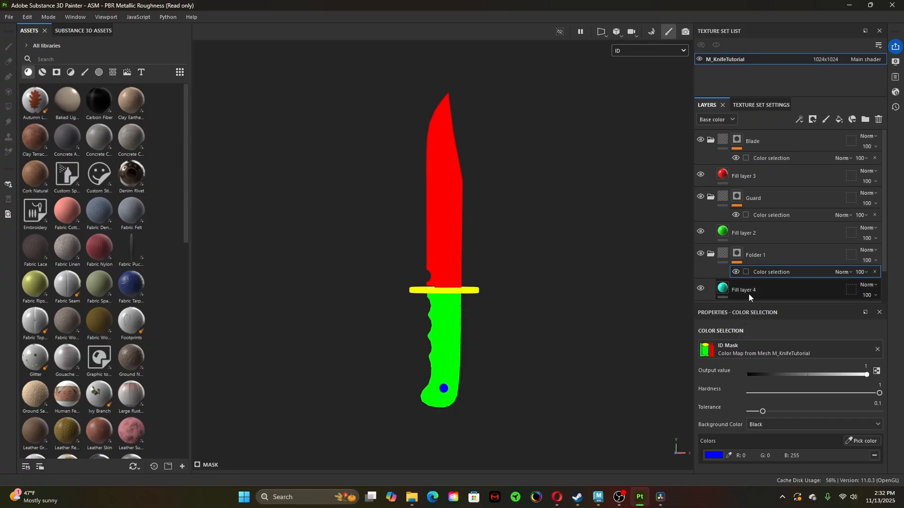
- Show the new folder's mask in isolation to check the pin, and rename the folder Bolt
left_click(737, 256, "alt")
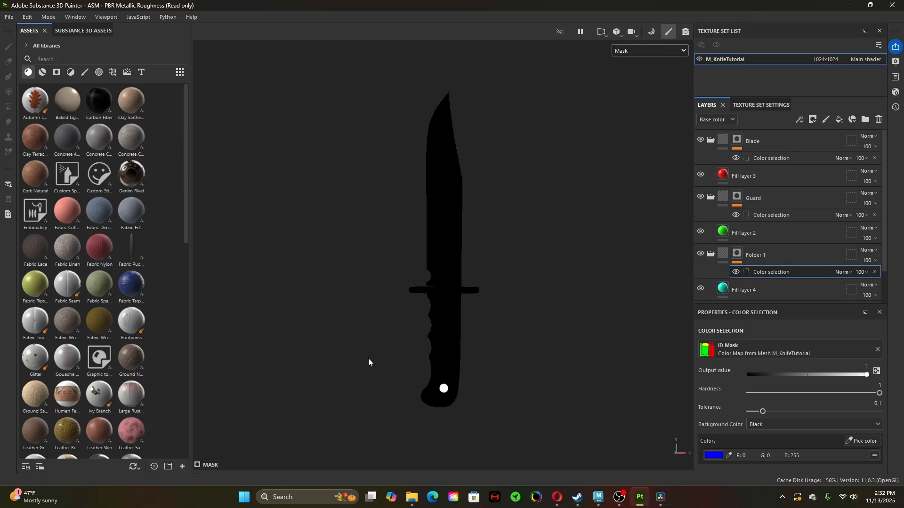
left_click_drag(362, 367, 431, 370, "alt")
left_click(770, 248)
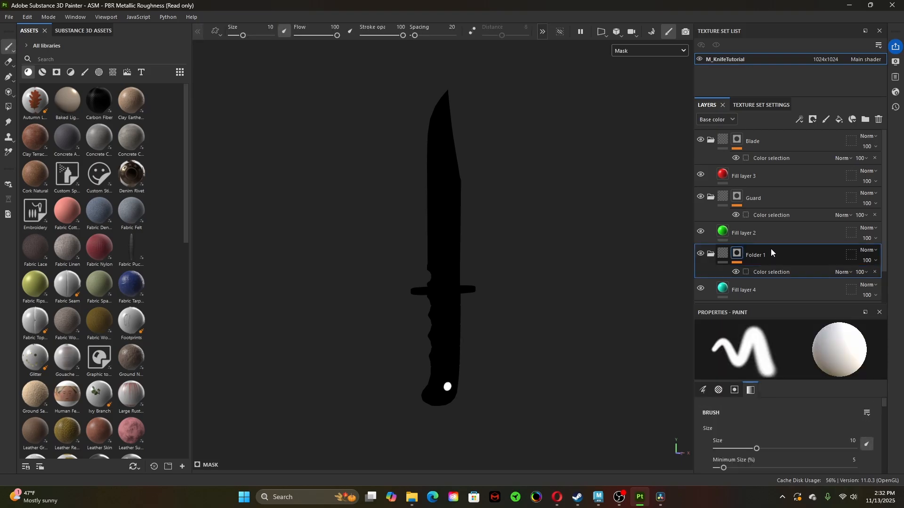
double_click(766, 257)
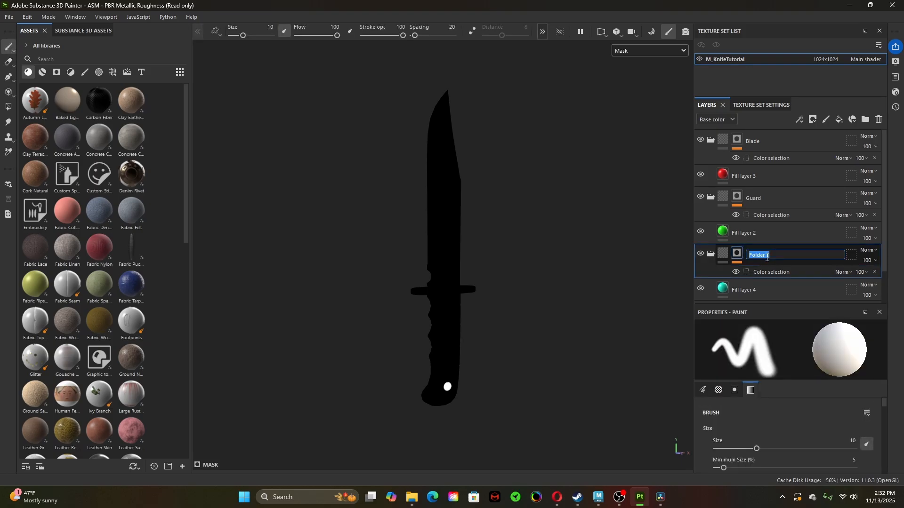
type("Bolt")
key("Return")
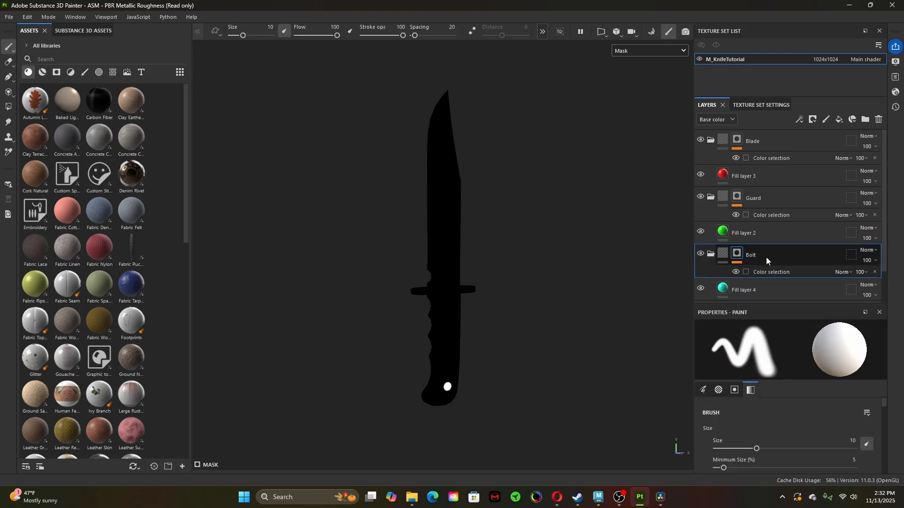
- Switch the viewport back to Material and examine the bolt and handle colors up close
left_click(637, 49)
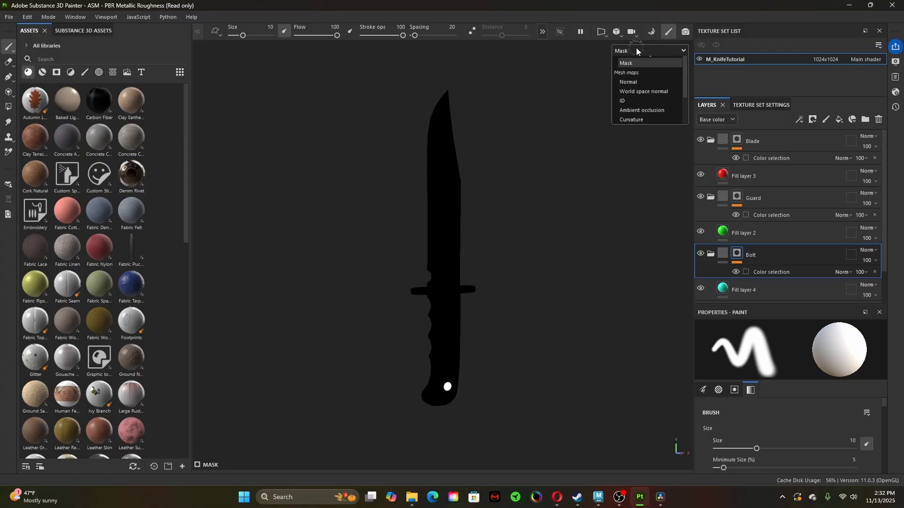
scroll(645, 80, "up", 2)
left_click(642, 78)
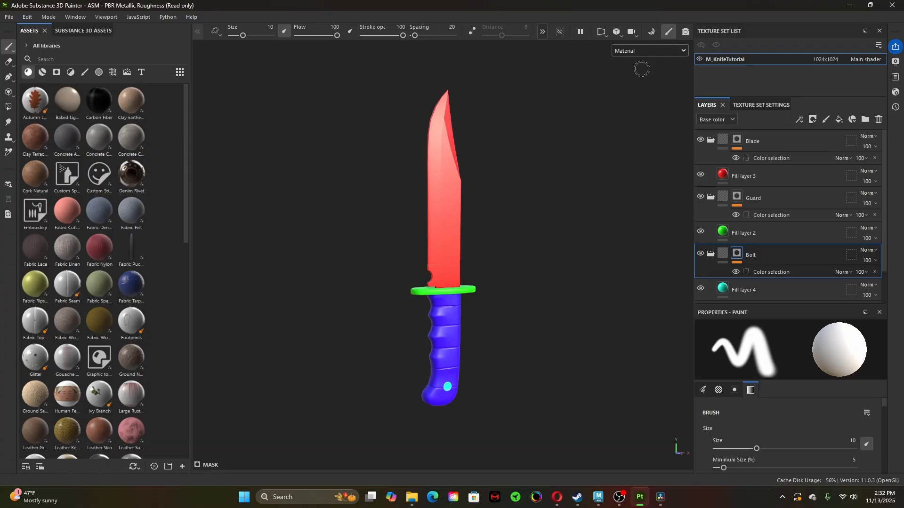
right_click_drag(394, 364, 507, 355, "alt")
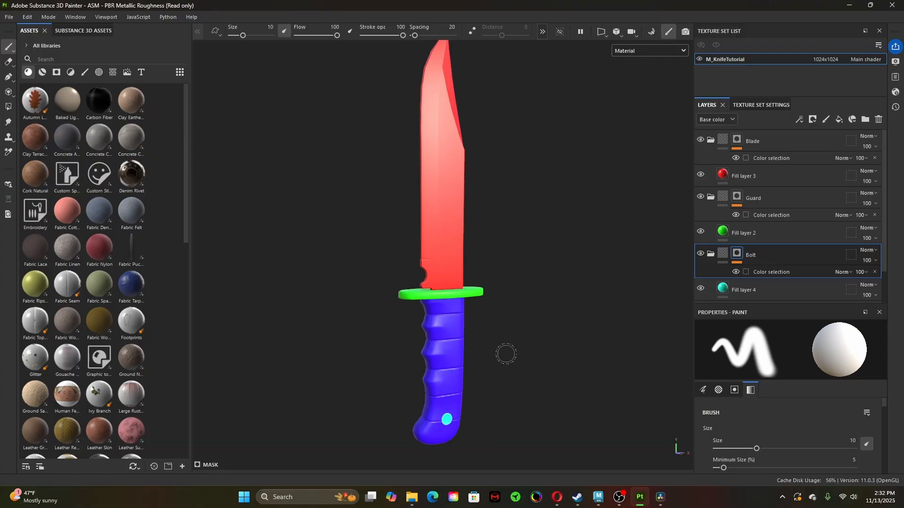
left_click_drag(513, 373, 476, 354, "alt")
middle_click_drag(484, 349, 489, 231, "alt")
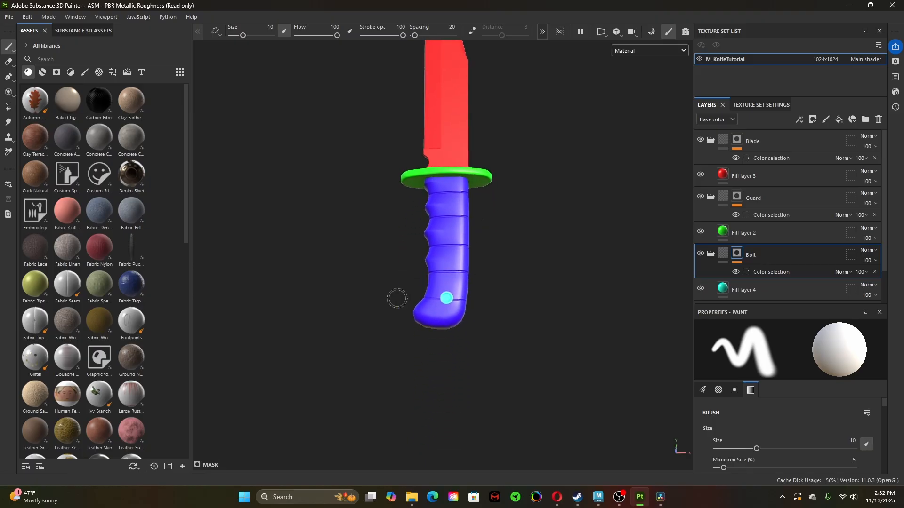
right_click_drag(398, 298, 518, 353, "alt")
left_click_drag(518, 353, 509, 369, "alt")
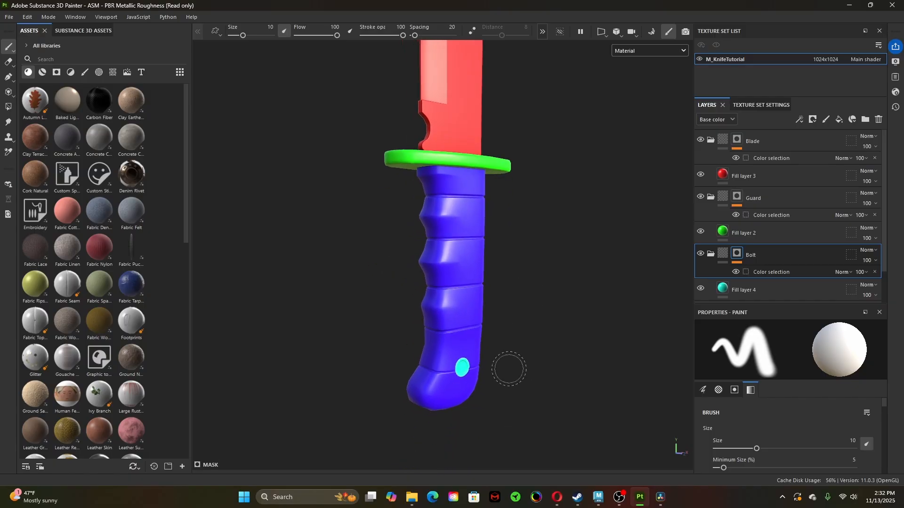
middle_click_drag(509, 368, 511, 349, "alt")
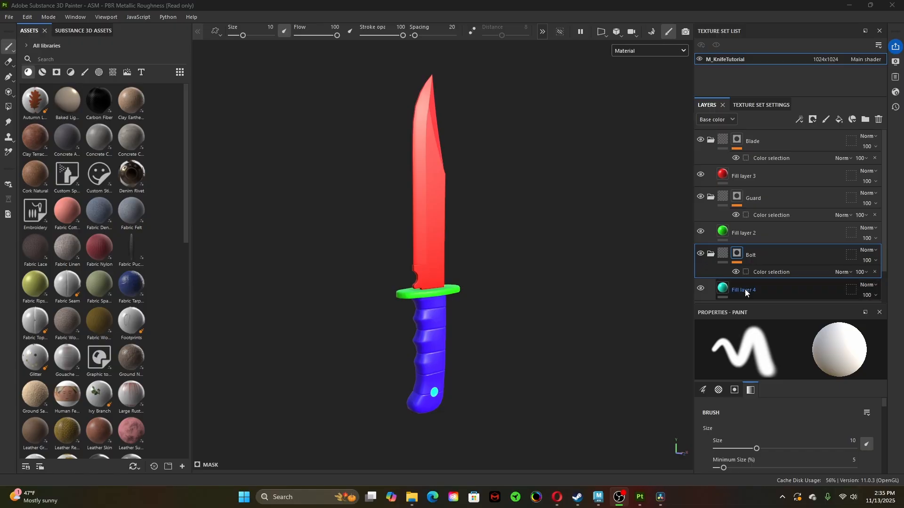
- Tidy the layer stack by collapsing the Bolt, Guard and Blade folders, leaving only the Handle folder expanded
left_click_drag(723, 289, 756, 259)
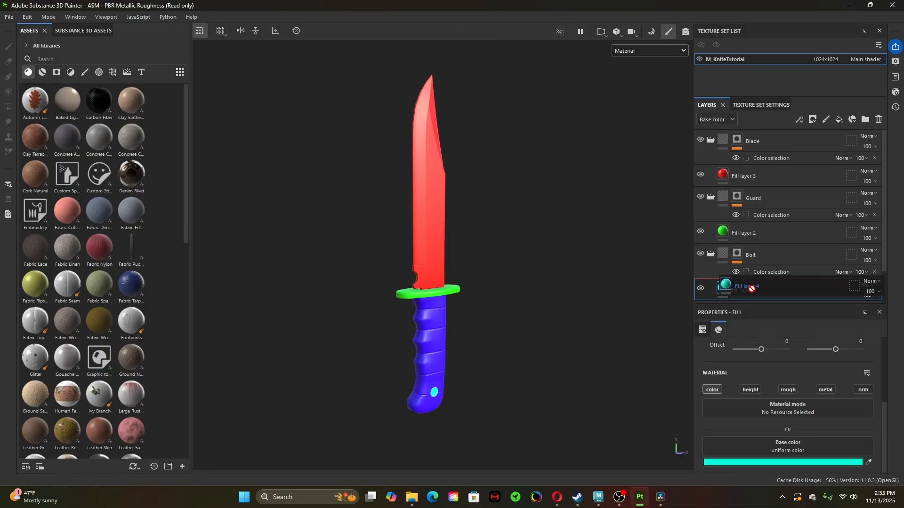
left_click_drag(710, 233, 710, 189)
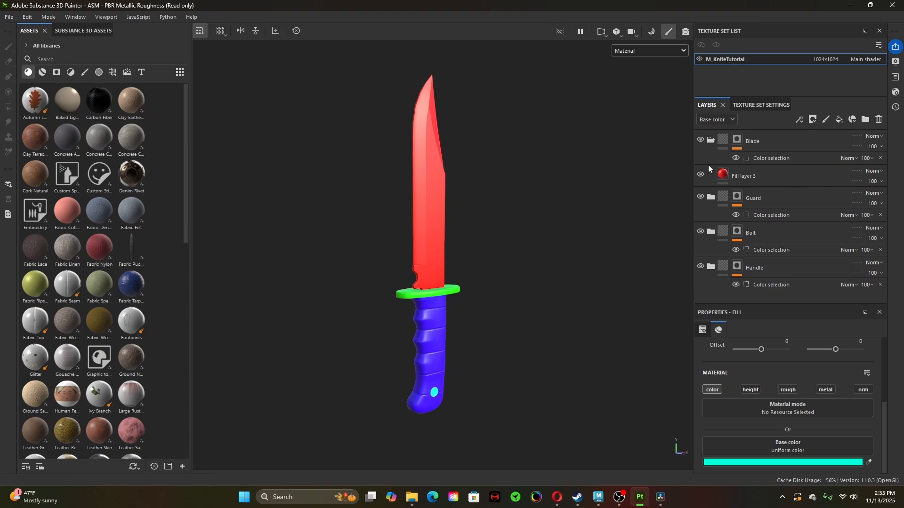
left_click(709, 141)
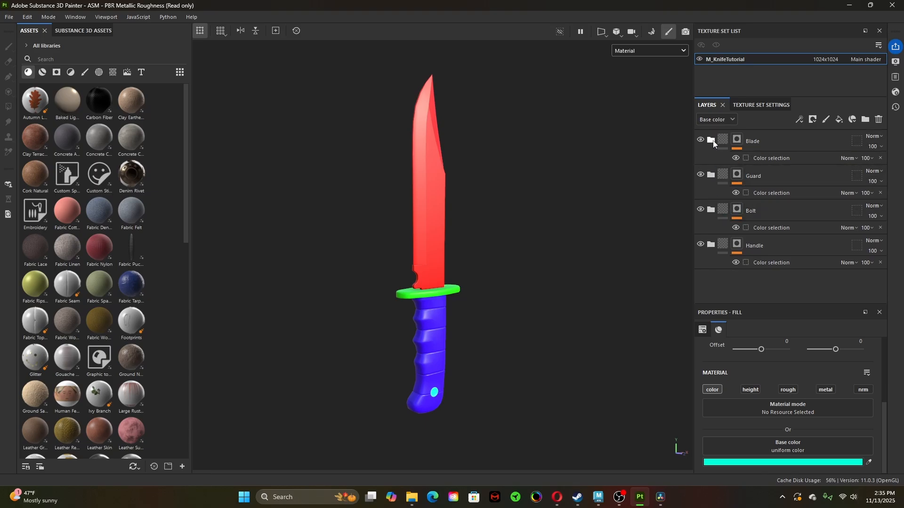
left_click(700, 141)
left_click(700, 140)
left_click(711, 245)
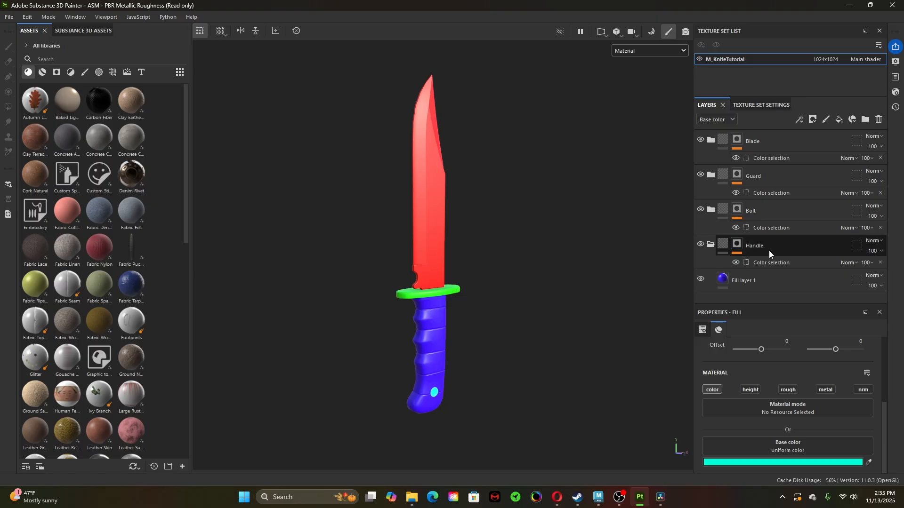
- Frame the handle up close and set the base color of the Handle folder's fill layer to near-black 0E0E0F
right_click_drag(402, 349, 556, 403, "alt")
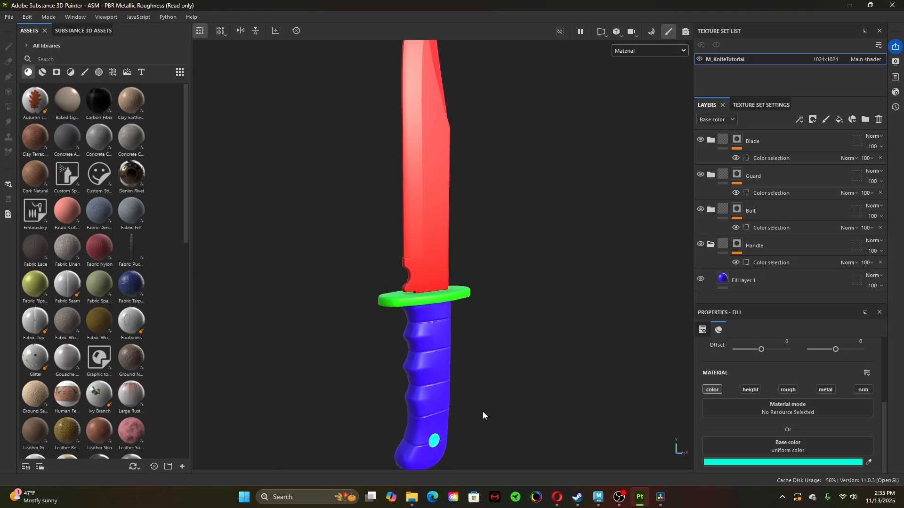
middle_click_drag(464, 406, 471, 257, "alt")
right_click_drag(315, 248, 595, 330, "alt")
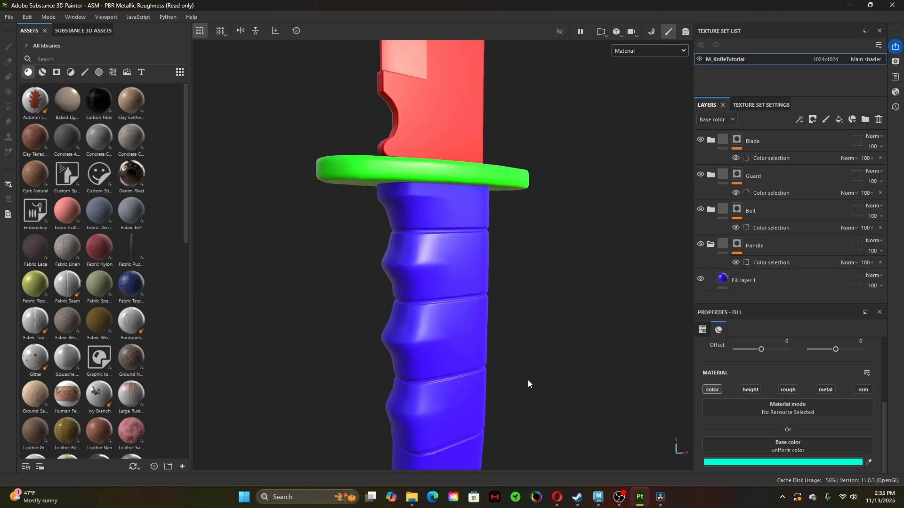
middle_click_drag(528, 381, 519, 227, "alt")
mouse_move(553, 327)
right_mouse_down("shift")
mouse_move(504, 383)
mouse_move(594, 390)
mouse_move(536, 400)
mouse_move(557, 408)
right_mouse_up("shift")
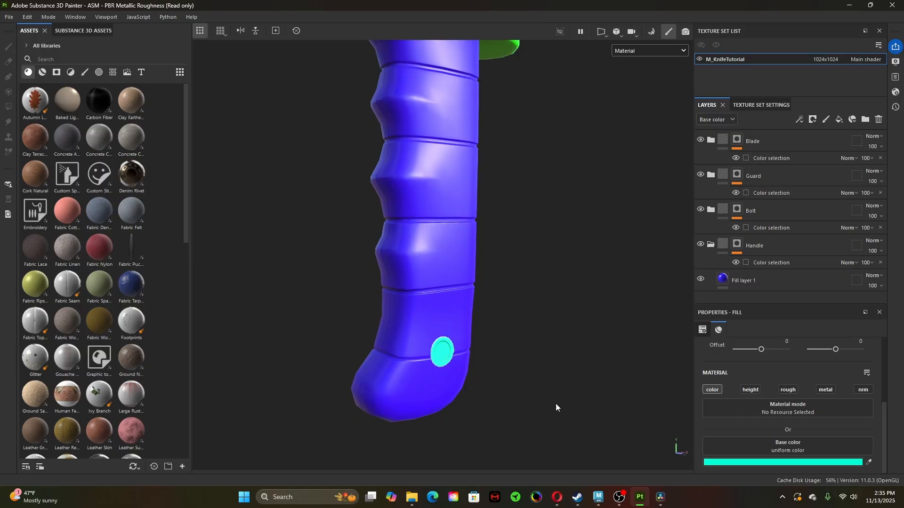
left_click(773, 281)
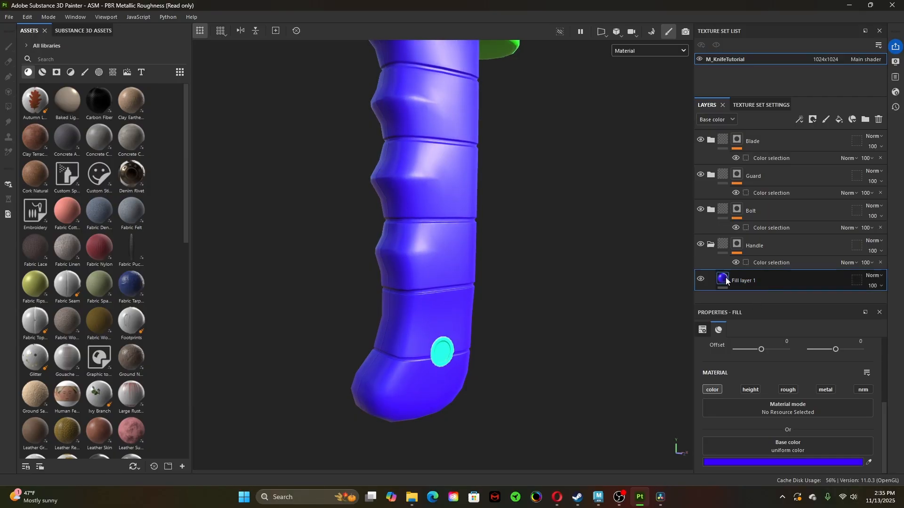
left_click(796, 463)
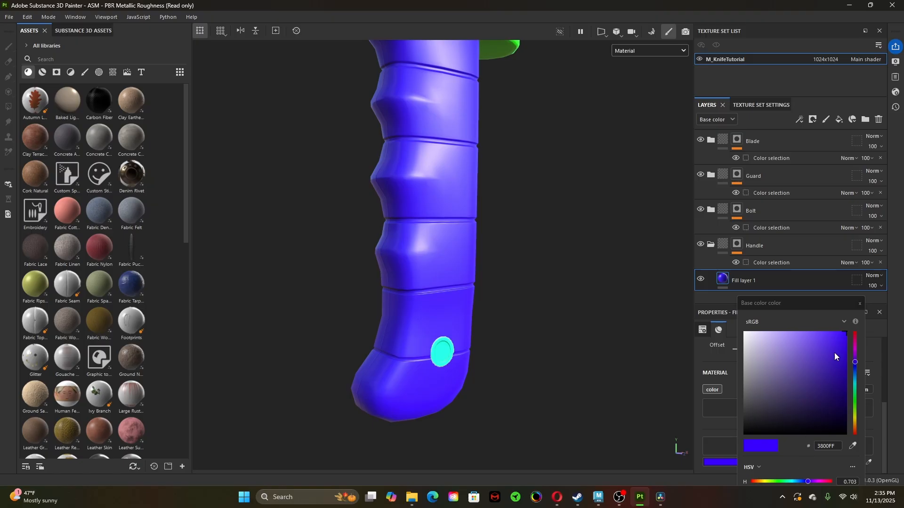
left_click(763, 397)
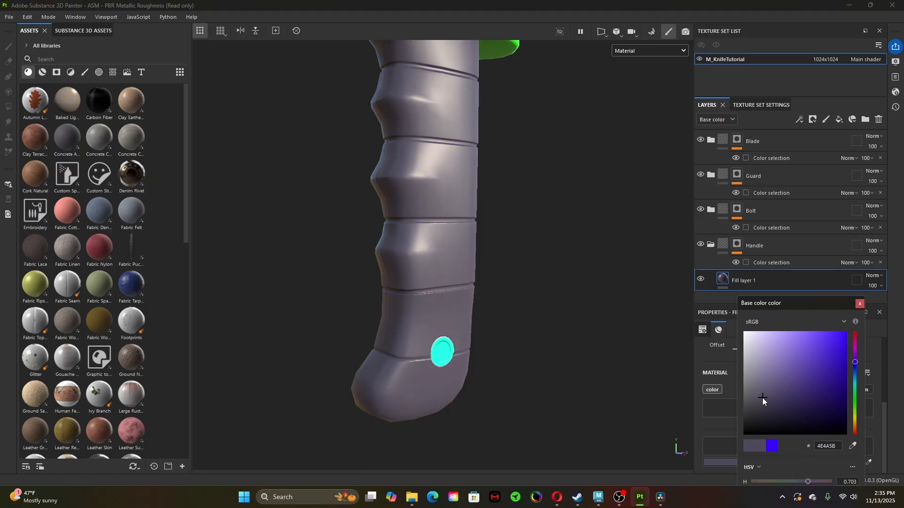
left_click(757, 403)
left_click_drag(749, 407, 745, 441)
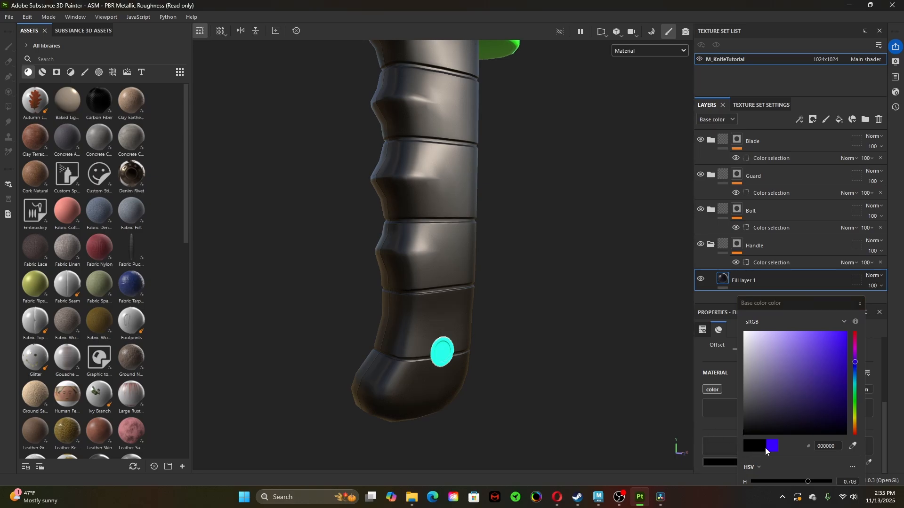
left_click(745, 423)
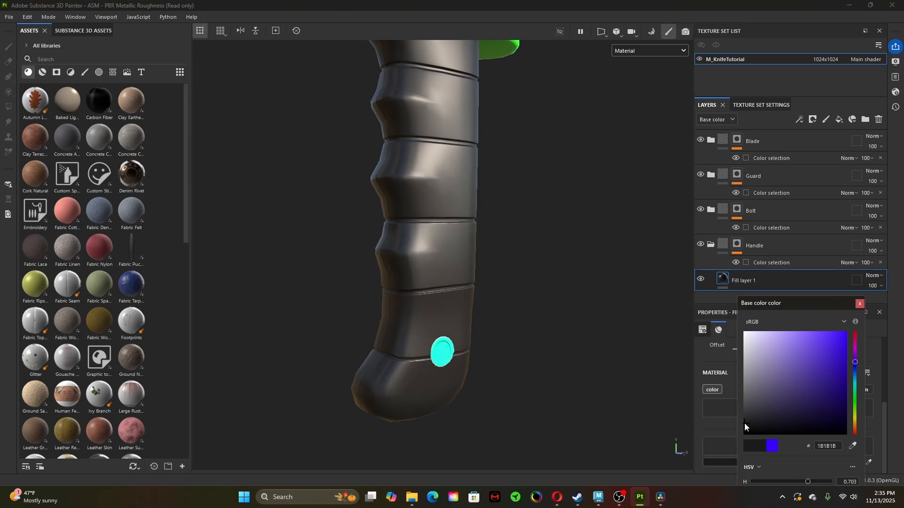
left_click(747, 427)
left_click(750, 429)
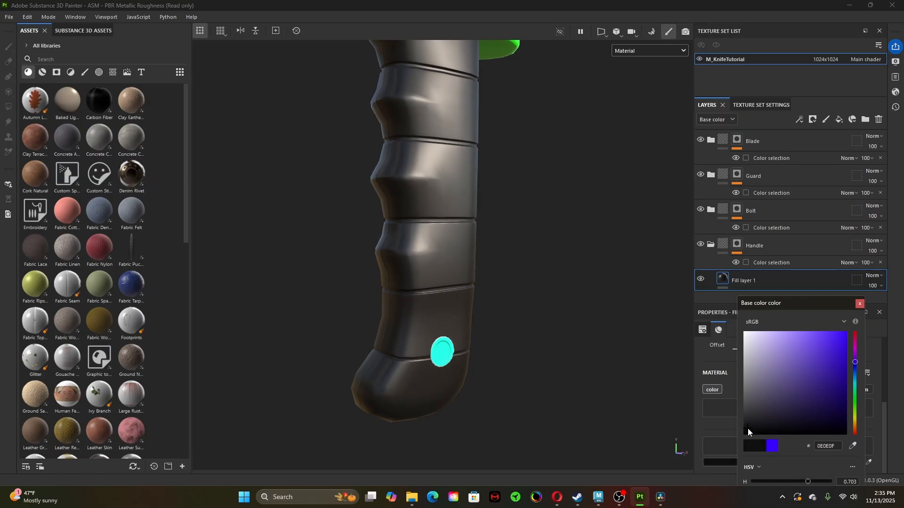
- Close the base color picker and rename the Handle folder's fill layer as RubberBase
left_click(860, 304)
double_click(750, 280)
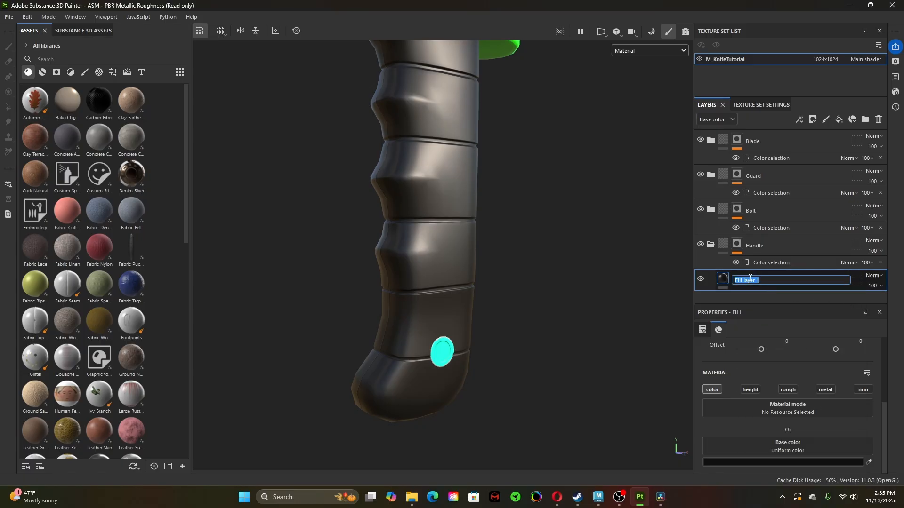
type("RubberBase")
key("Return")
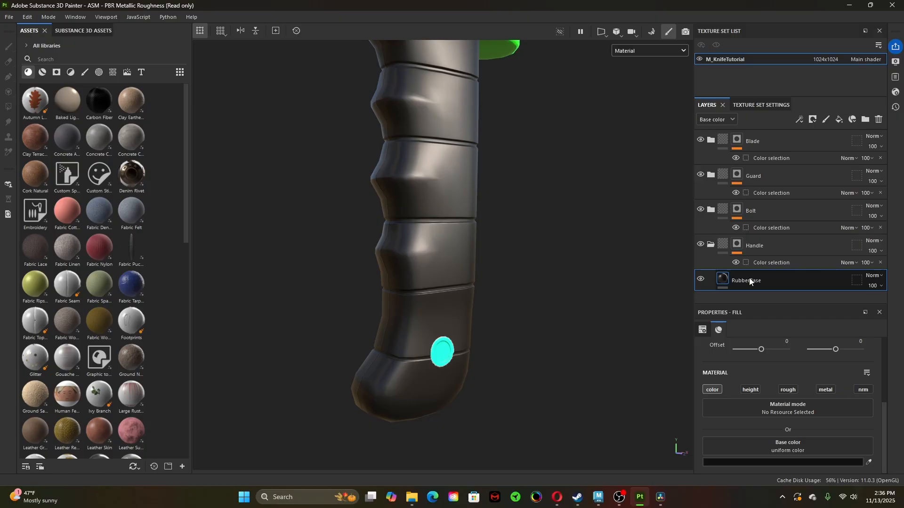
- Expand the Bolt folder and set its fill layer's base color to light grey D0D3D2
left_click_drag(439, 277, 486, 272, "alt")
middle_click_drag(487, 272, 534, 306, "alt")
left_click_drag(535, 307, 436, 324, "alt")
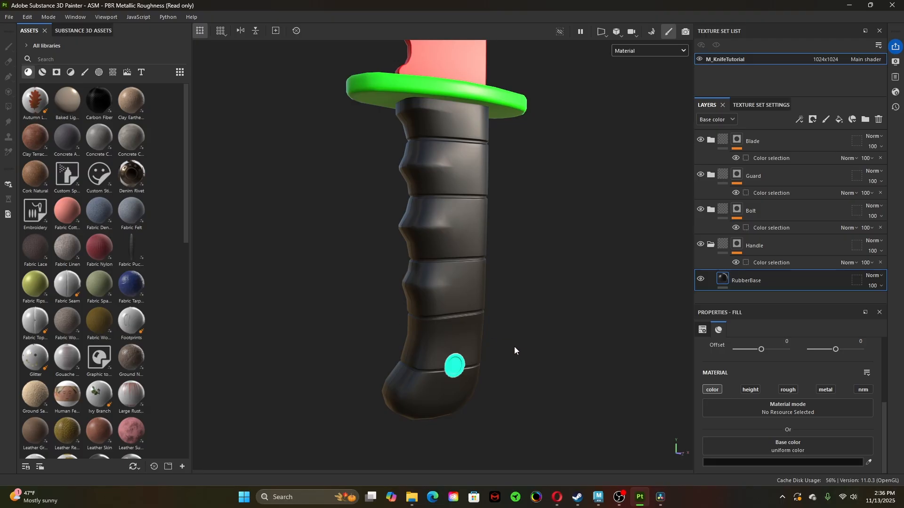
left_click_drag(514, 346, 570, 347, "alt")
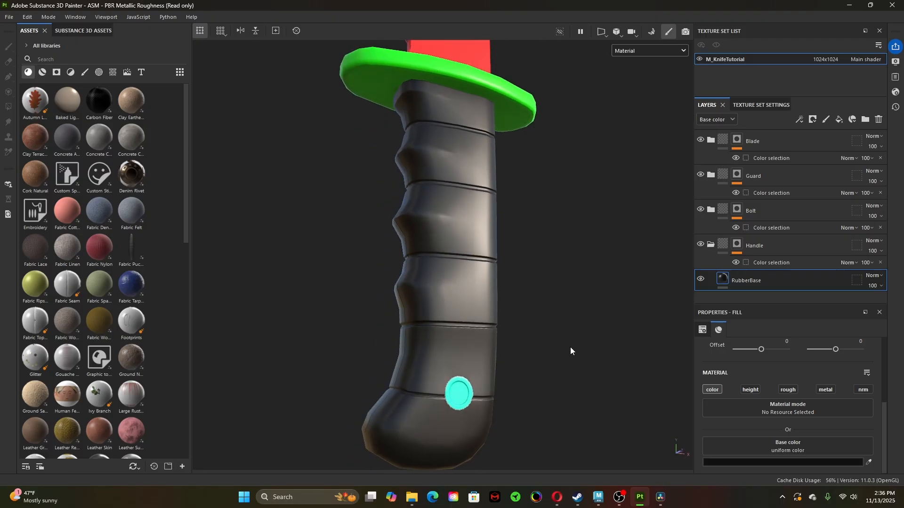
left_click(711, 210)
left_click(744, 245)
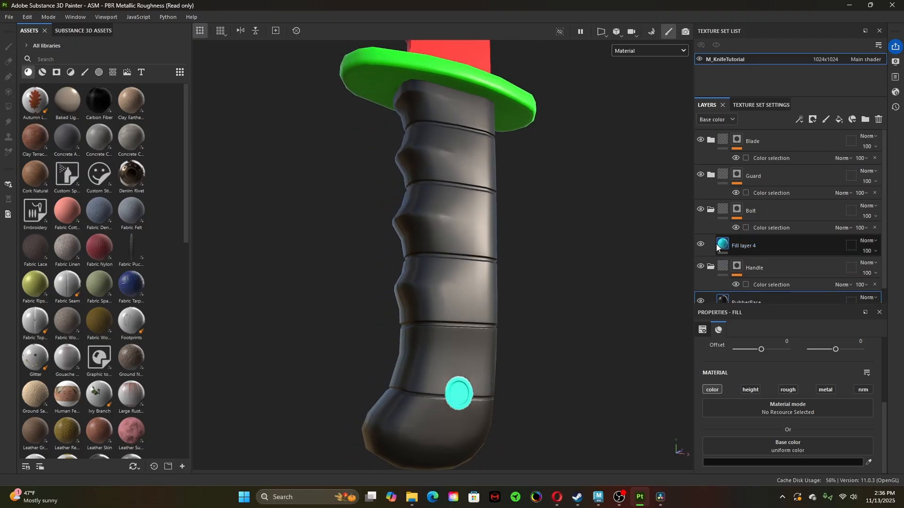
left_click(789, 463)
left_click_drag(756, 348, 745, 350)
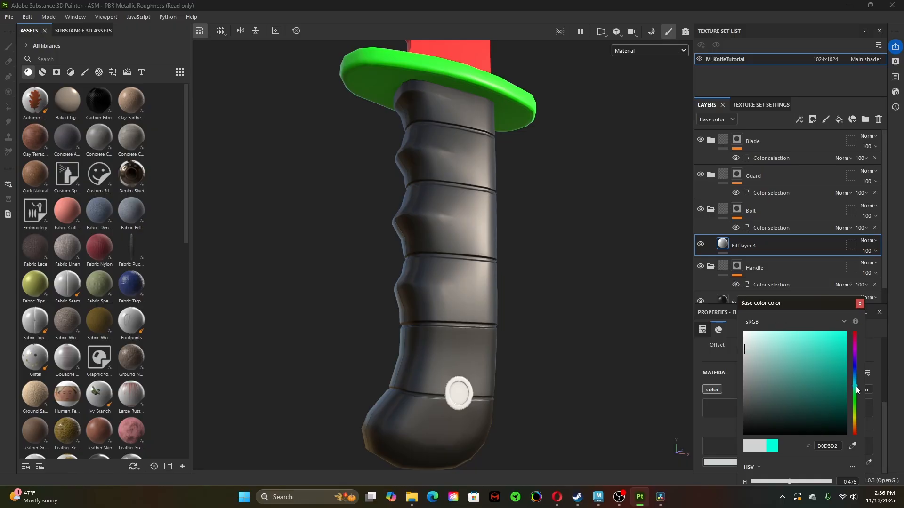
left_click(859, 303)
left_click_drag(501, 350, 375, 323, "alt")
right_click_drag(375, 323, 367, 324, "shift")
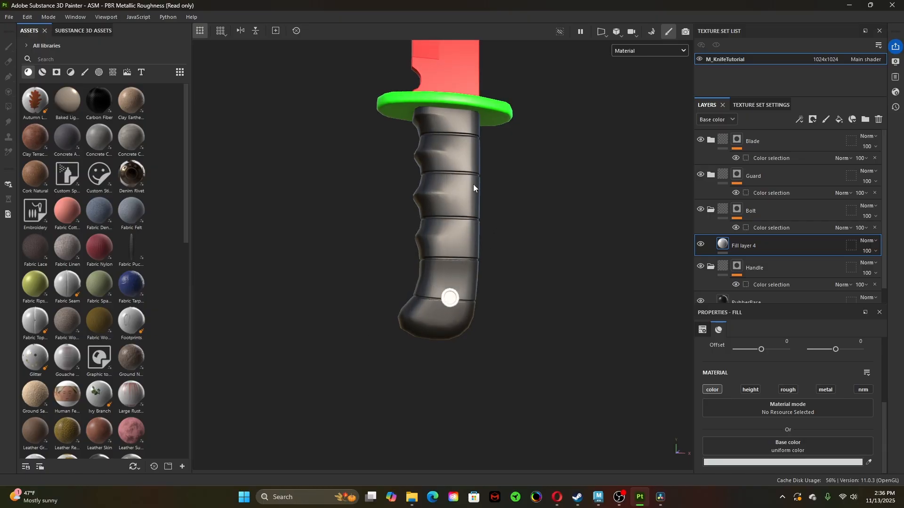
- Enable the roughness channel on the RubberBase fill layer
scroll(410, 327, "up", 3)
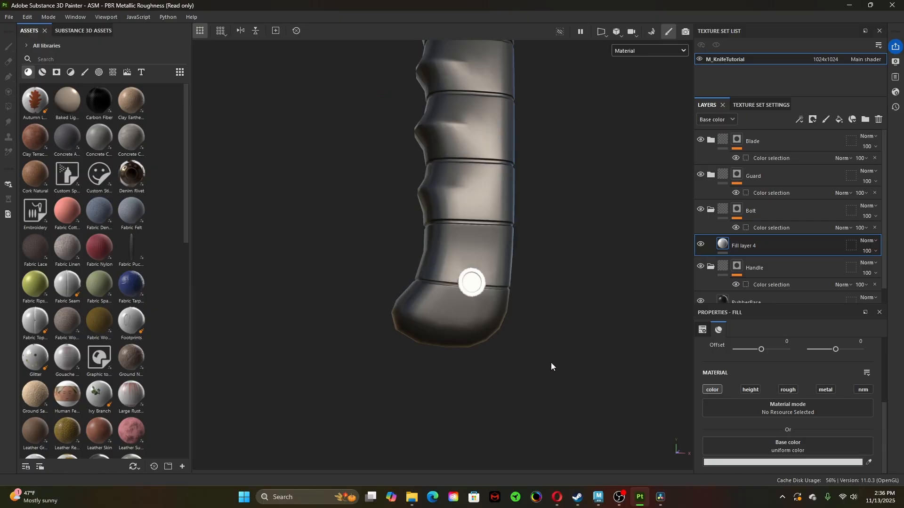
left_click_drag(468, 366, 480, 336, "alt")
right_click_drag(542, 351, 541, 351, "shift")
scroll(776, 289, "down", 1)
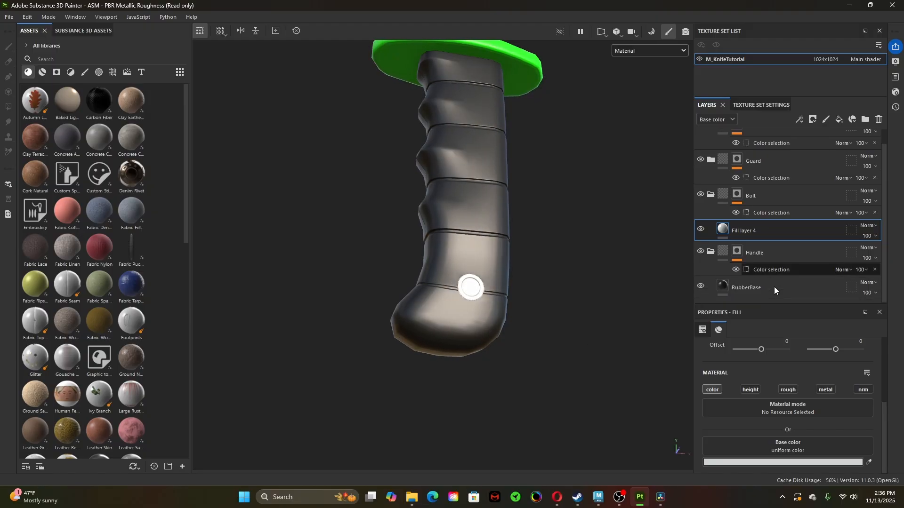
left_click(724, 287)
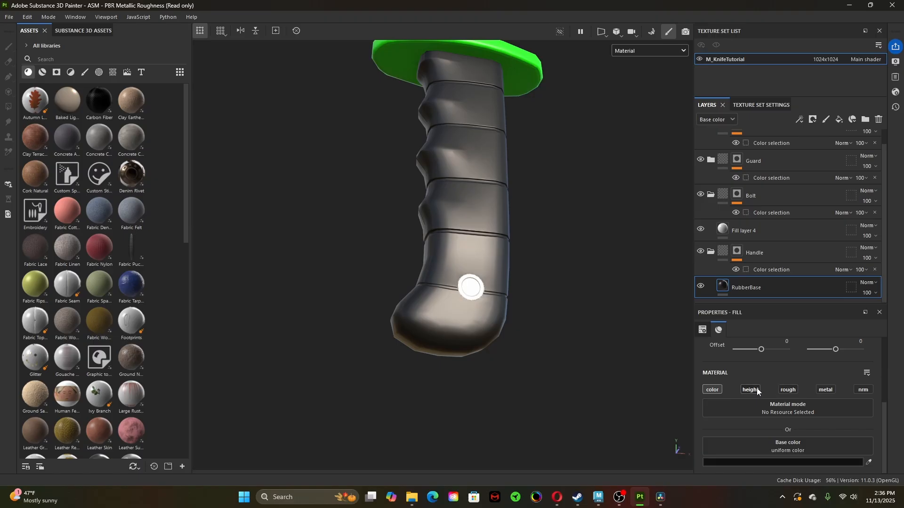
left_click(789, 389)
scroll(742, 394, "down", 1)
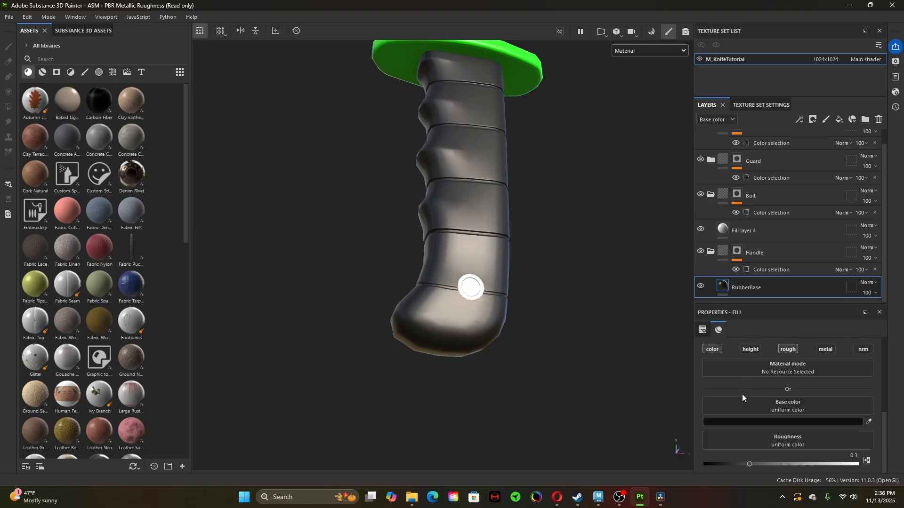
- Try the height channel on the RubberBase layer, then switch it off again
left_click(751, 349)
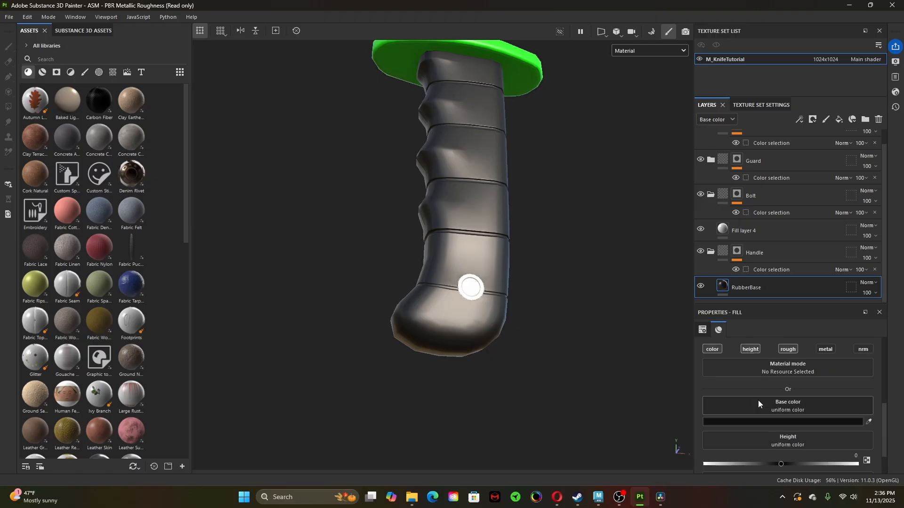
scroll(758, 400, "down", 1)
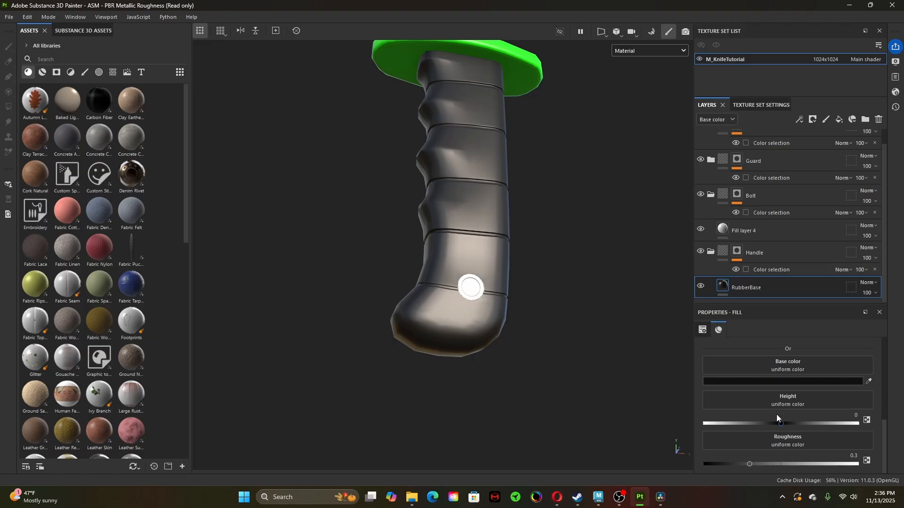
mouse_move(783, 424)
left_mouse_down()
mouse_move(793, 422)
mouse_move(769, 422)
mouse_move(801, 424)
mouse_move(764, 426)
mouse_move(795, 425)
mouse_move(765, 426)
mouse_move(781, 428)
left_mouse_up()
scroll(771, 426, "up", 3)
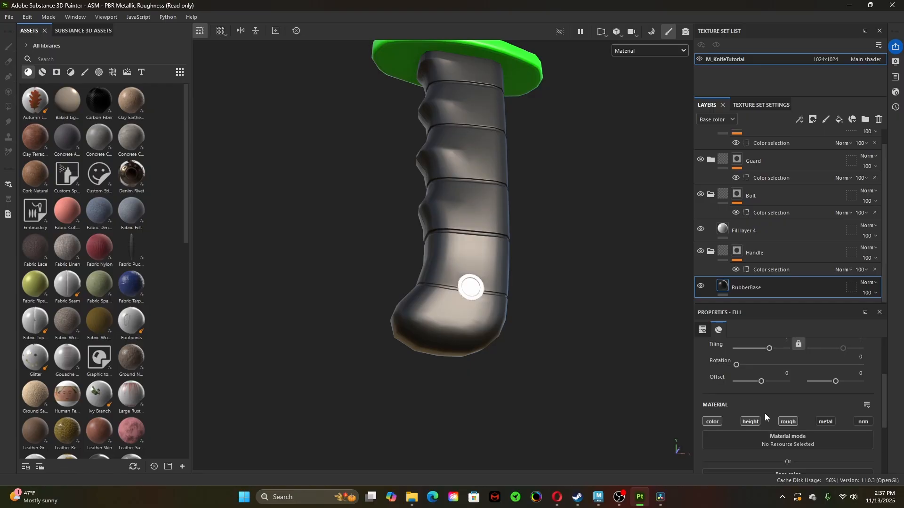
left_click(752, 422)
scroll(776, 400, "down", 2)
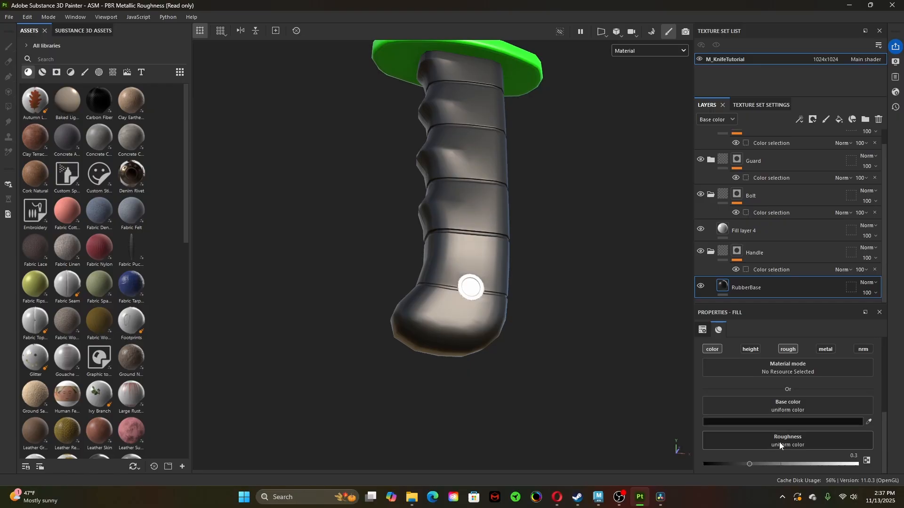
- Try RubberBase roughness values of 0 and 1 and inspect the handle's glossy and matte looks from several angles
scroll(471, 311, "up", 6)
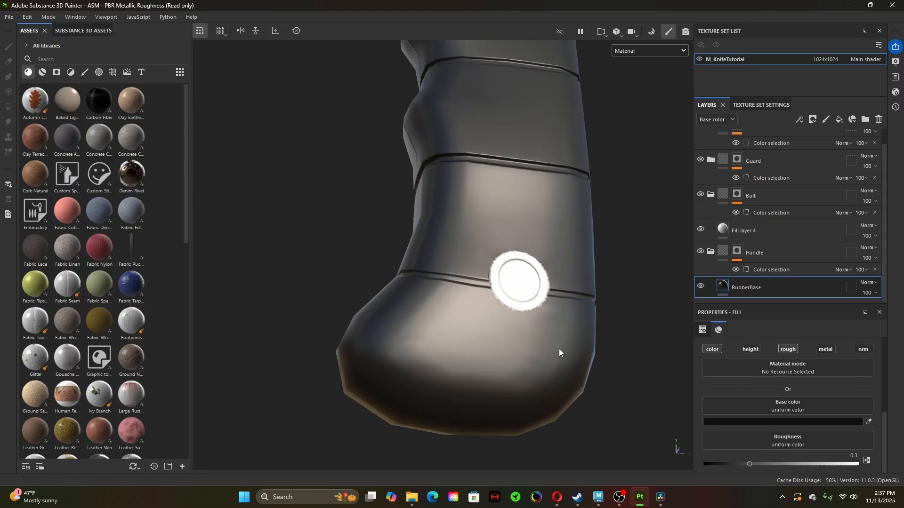
left_click_drag(584, 401, 575, 360, "alt")
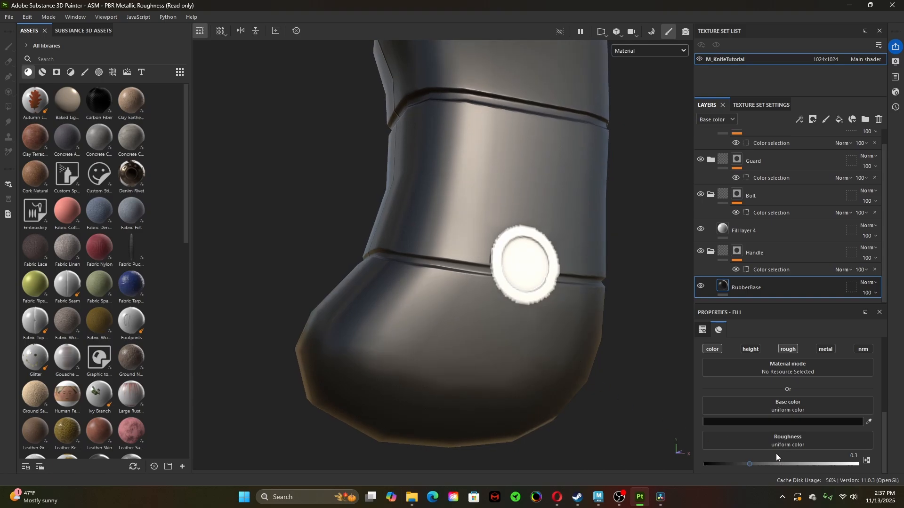
scroll(595, 293, "down", 5)
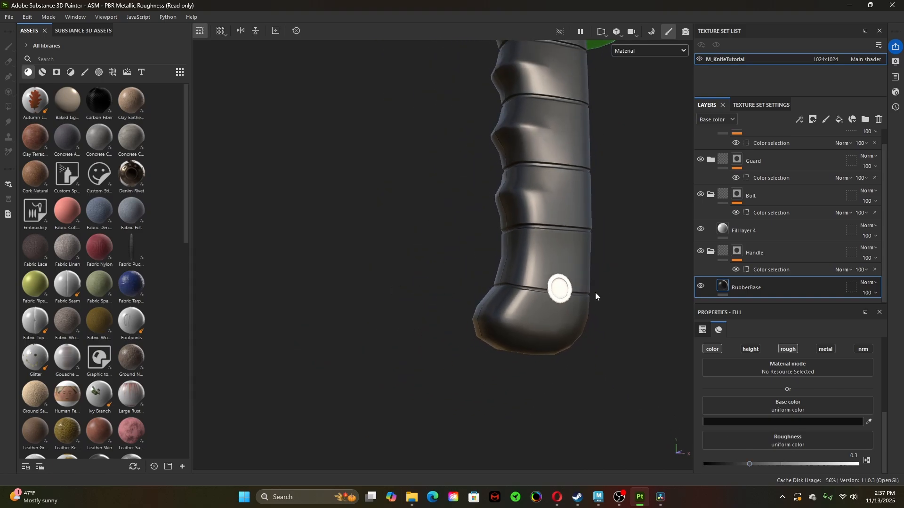
middle_click_drag(597, 287, 549, 310, "alt")
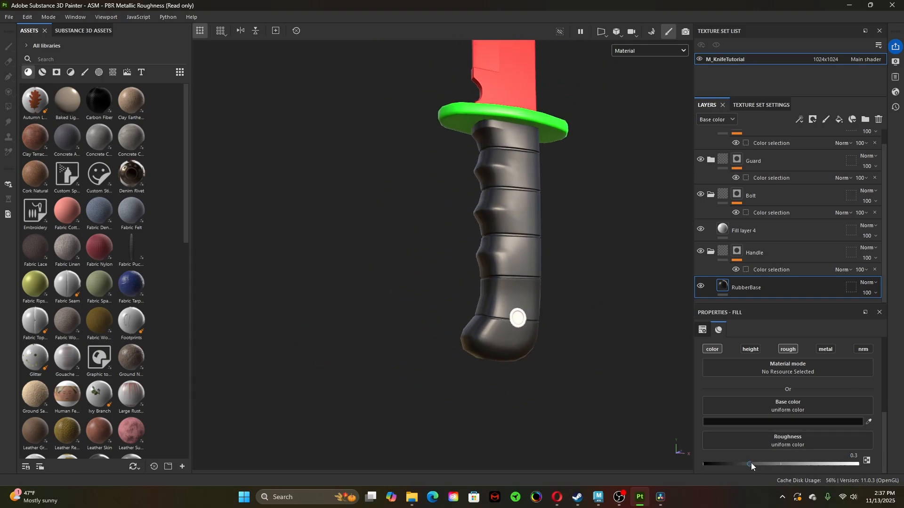
left_click_drag(750, 463, 705, 462)
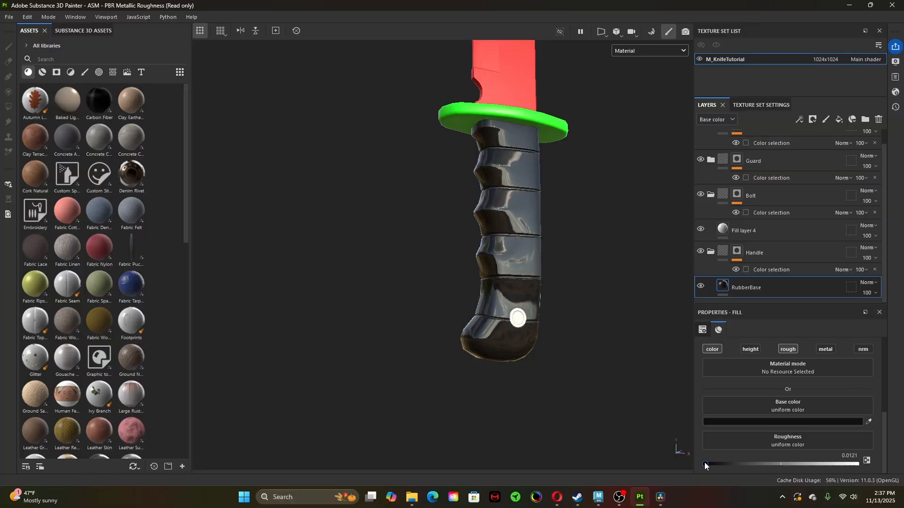
mouse_move(562, 368)
left_mouse_down("alt")
mouse_move(456, 318)
mouse_move(518, 307)
mouse_move(611, 343)
mouse_move(555, 365)
mouse_move(565, 369)
left_mouse_up("alt")
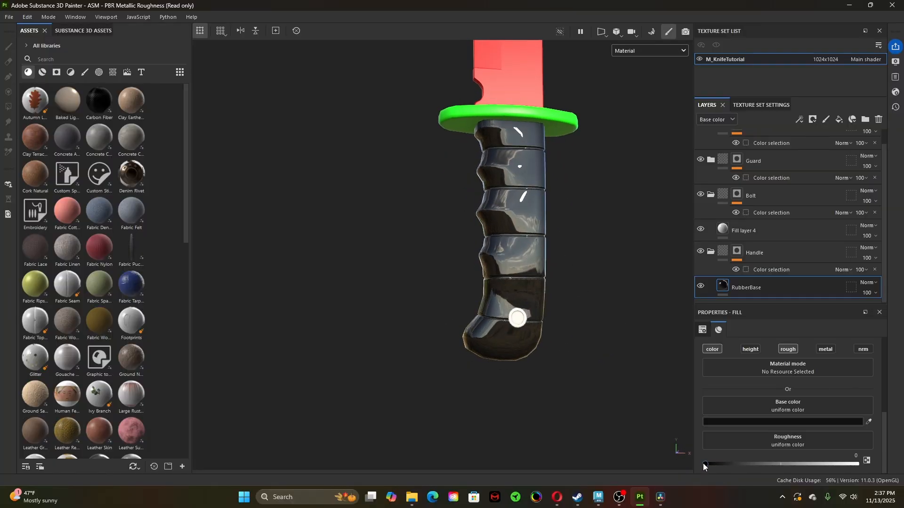
left_click_drag(703, 464, 862, 466)
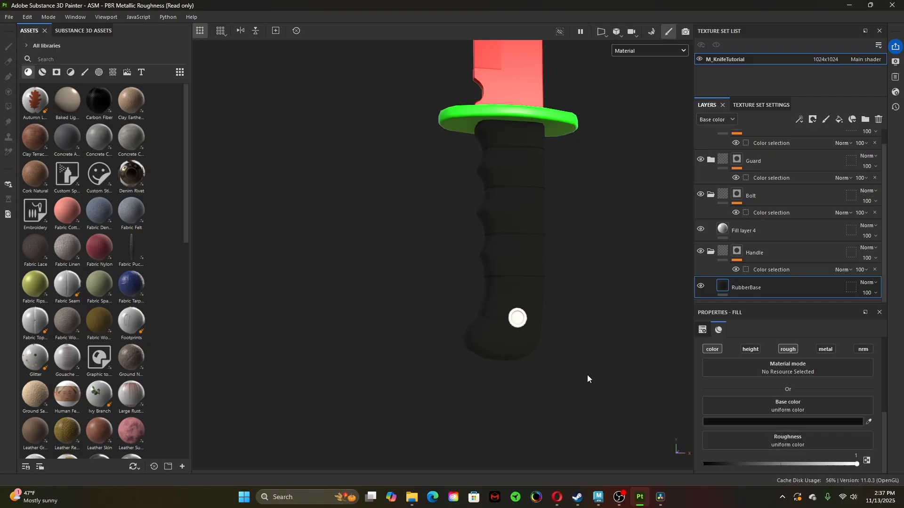
left_click_drag(588, 379, 461, 343, "alt")
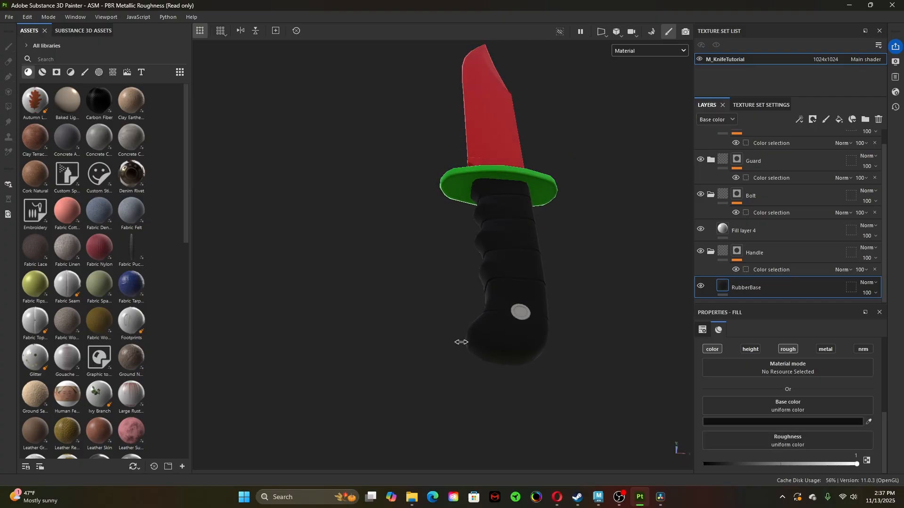
left_click_drag(534, 353, 527, 390, "alt")
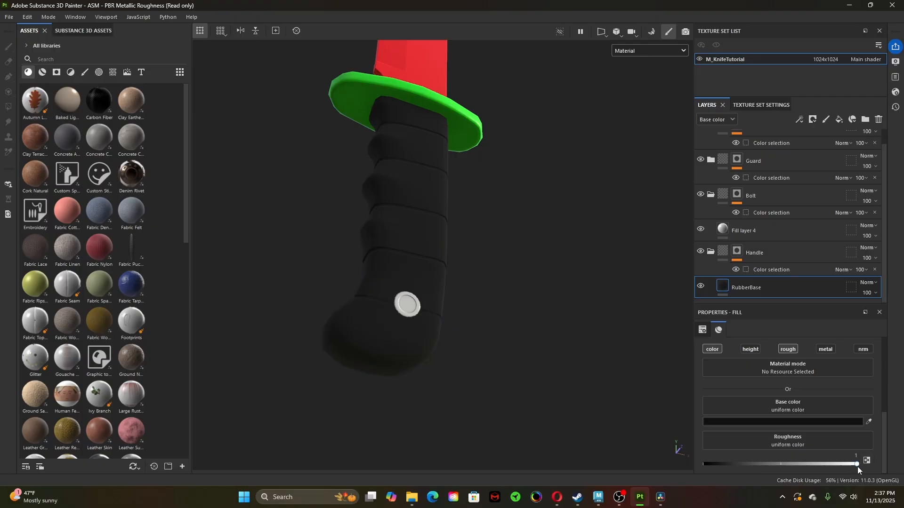
- Set the RubberBase layer's roughness to about 0.72 and check the matte handle
left_click_drag(858, 465, 688, 462)
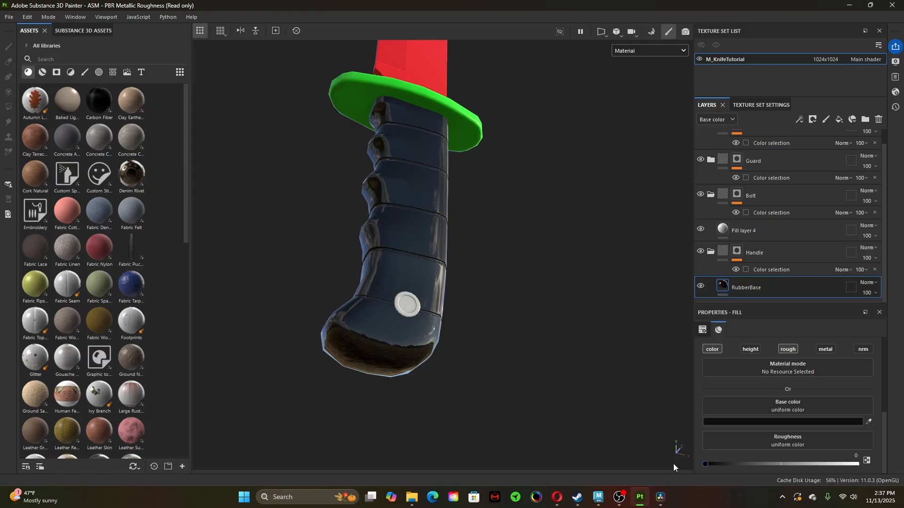
left_click_drag(699, 470, 812, 473)
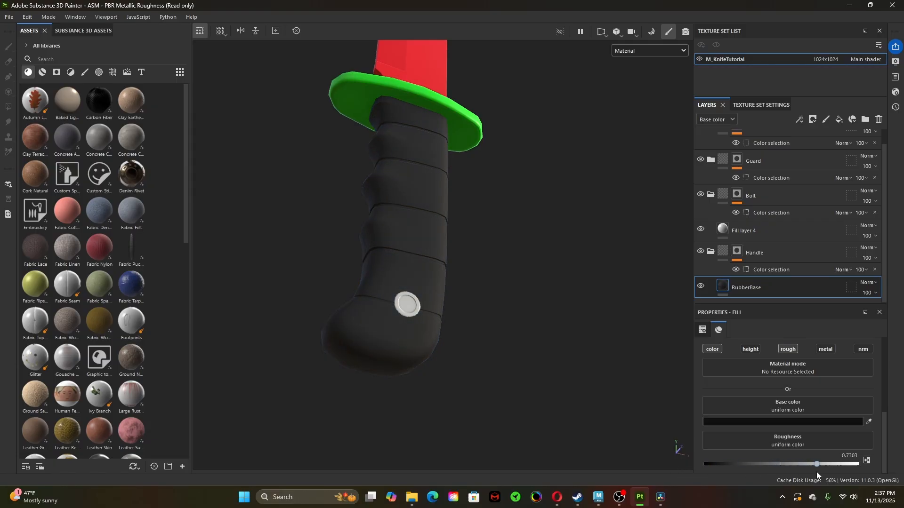
left_click_drag(425, 294, 541, 337, "alt")
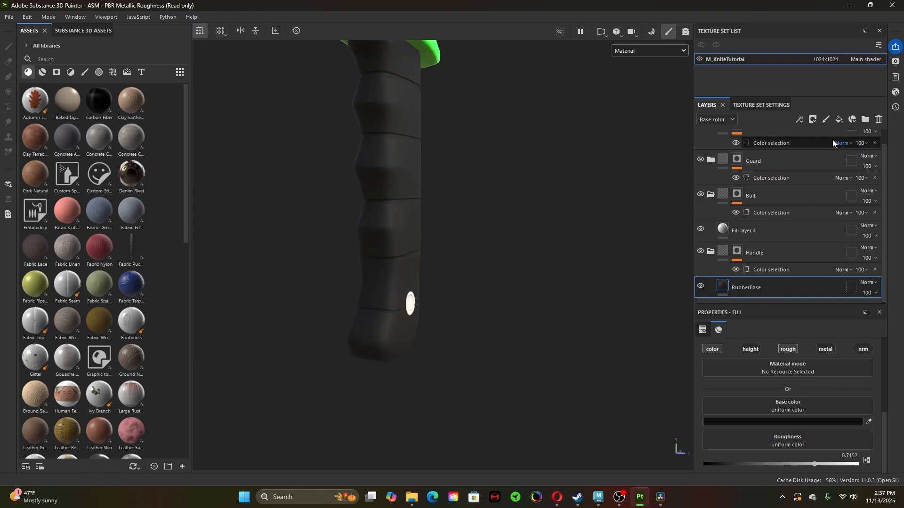
- Add a new fill layer above RubberBase in the Handle folder with only the roughness channel active
left_click(841, 121)
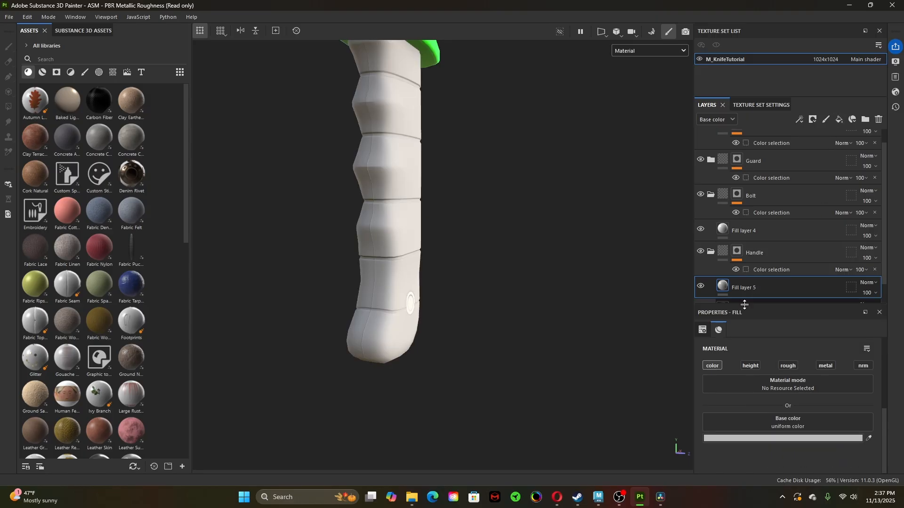
left_click(755, 366)
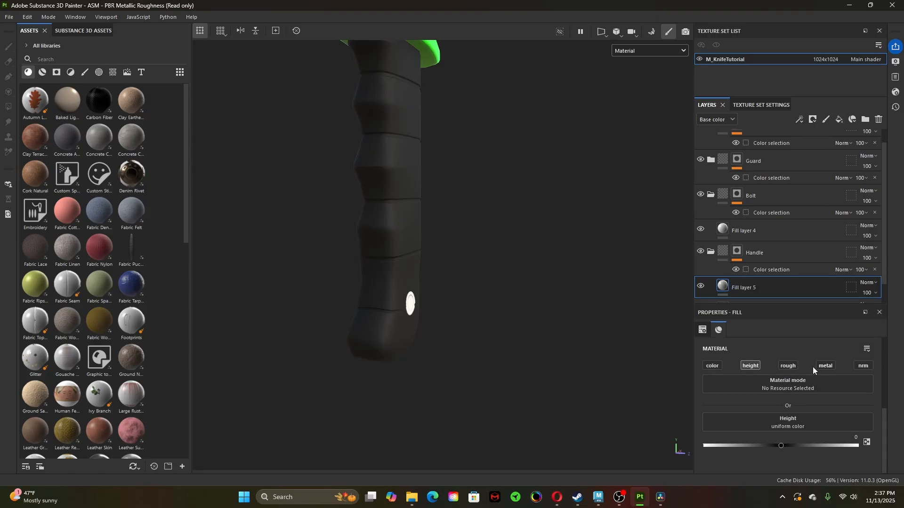
left_click(830, 365, "alt")
left_click(862, 365, "alt")
left_click(793, 366, "alt")
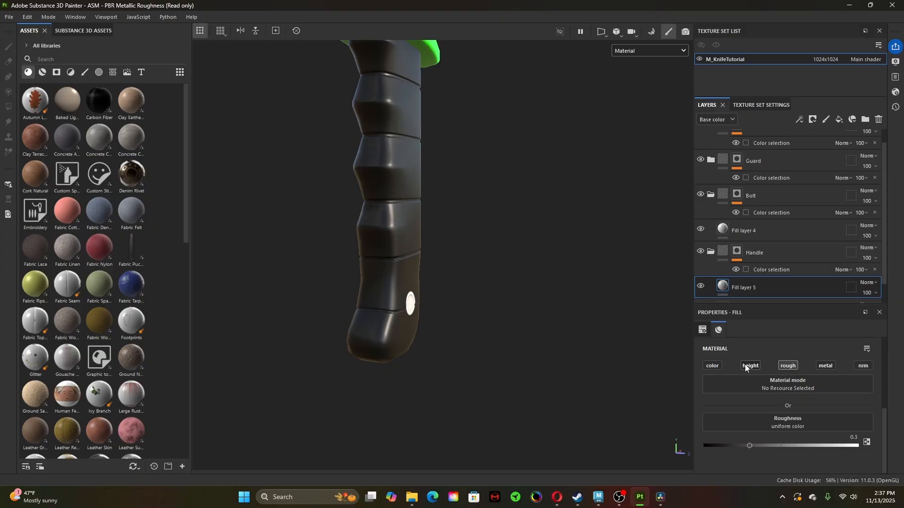
left_click(745, 366, "alt")
left_click(710, 366, "alt")
left_click(790, 366, "alt")
- Set the new fill layer's roughness to about 0.53
right_click_drag(522, 281, 714, 337, "alt")
mouse_move(538, 310)
left_mouse_down("alt")
mouse_move(492, 297)
mouse_move(530, 306)
left_mouse_up("alt")
left_click_drag(751, 448, 786, 451)
- Add a black mask to Fill layer 5 and put a fill effect on that mask
right_click(741, 287)
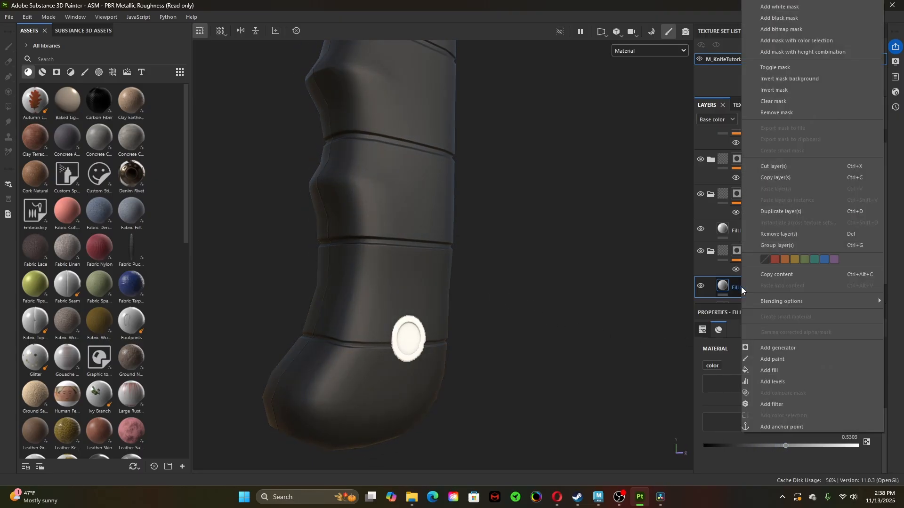
left_click(779, 29)
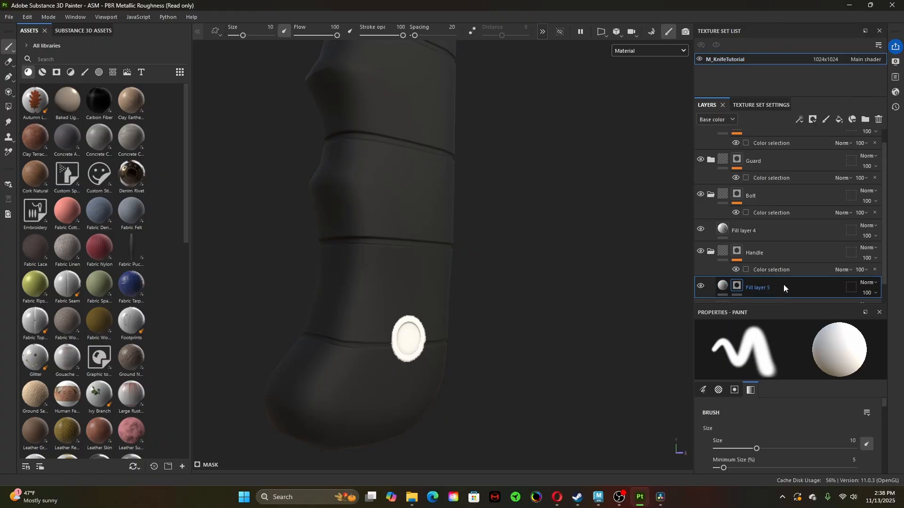
scroll(783, 284, "down", 1)
right_click(739, 259)
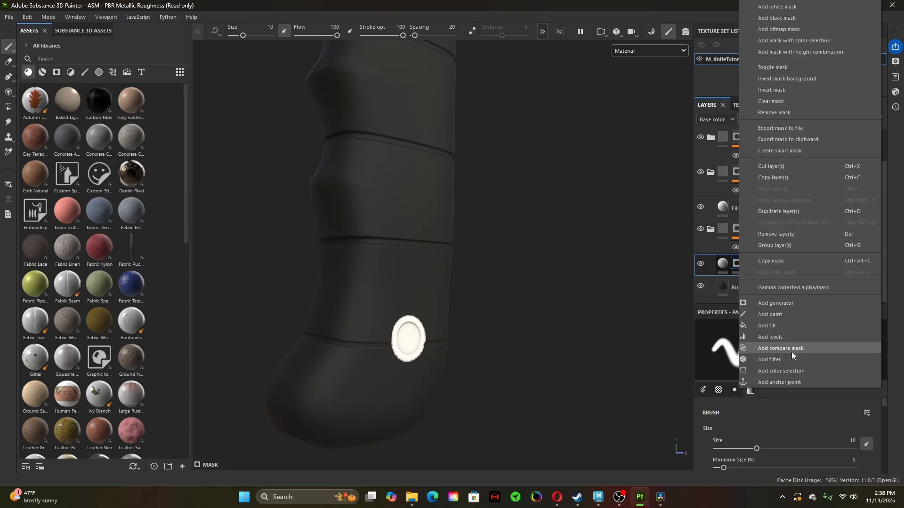
left_click(790, 326)
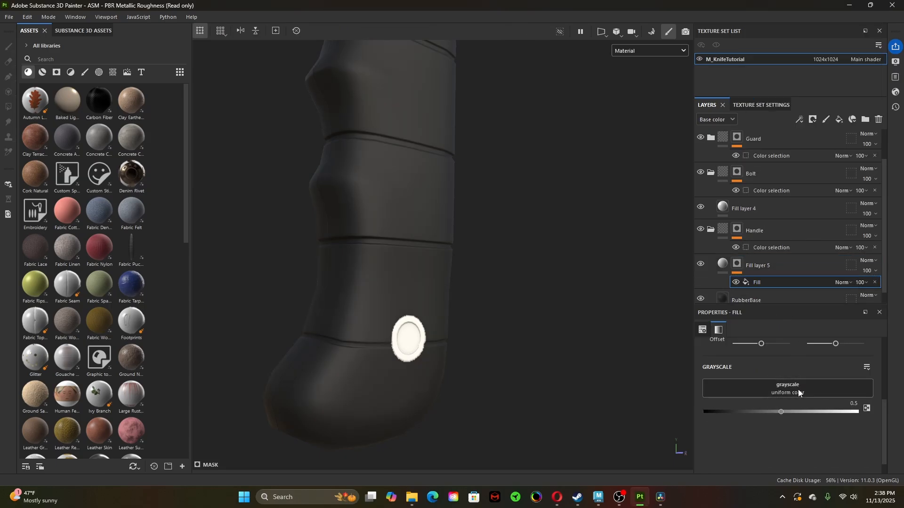
- Display Fill layer 5's mask in the viewport and set the mask fill's grayscale to about 0.55
left_click_drag(781, 411, 799, 418)
left_click(738, 266, "alt")
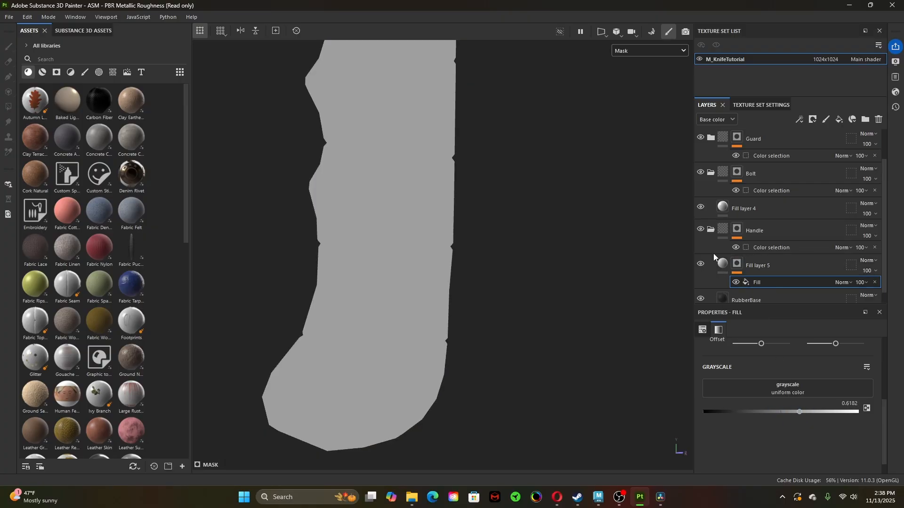
scroll(331, 260, "down", 3)
middle_click_drag(428, 240, 440, 294, "alt")
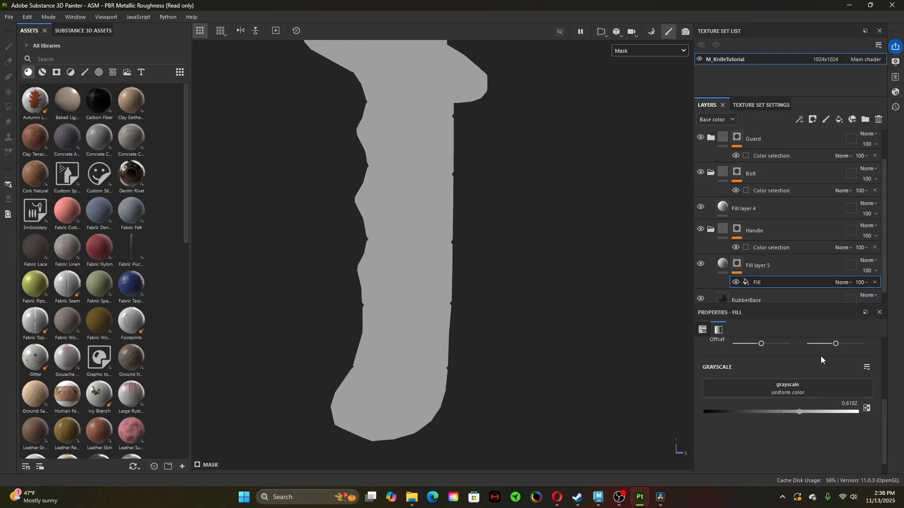
mouse_move(798, 412)
left_mouse_down()
mouse_move(768, 414)
mouse_move(768, 421)
mouse_move(806, 422)
mouse_move(776, 424)
mouse_move(800, 427)
mouse_move(778, 425)
mouse_move(790, 427)
left_mouse_up()
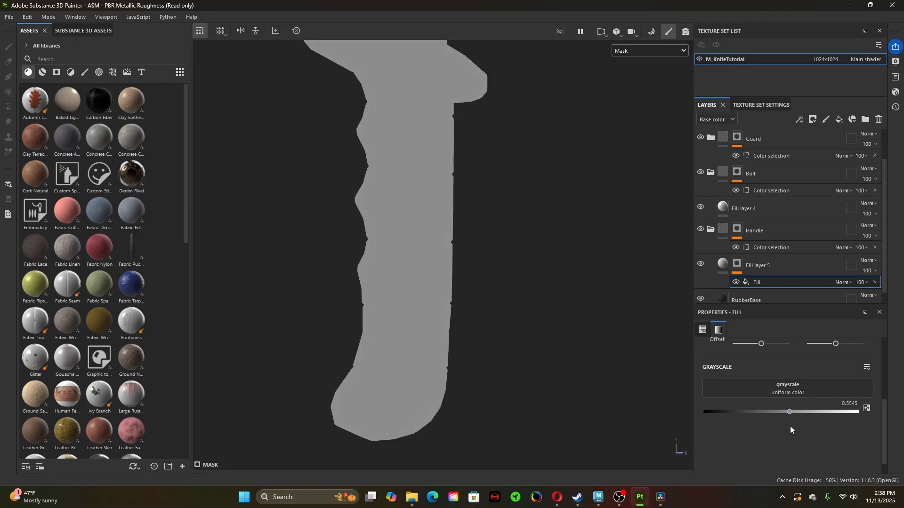
- Open the resource choices for the mask fill's grayscale on Fill layer 5 and search them for noise
left_click(795, 392)
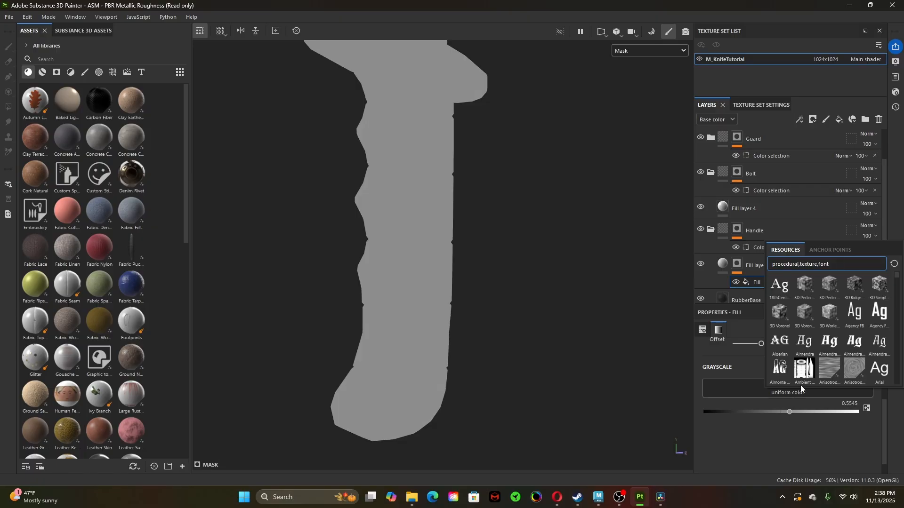
mouse_move(801, 372)
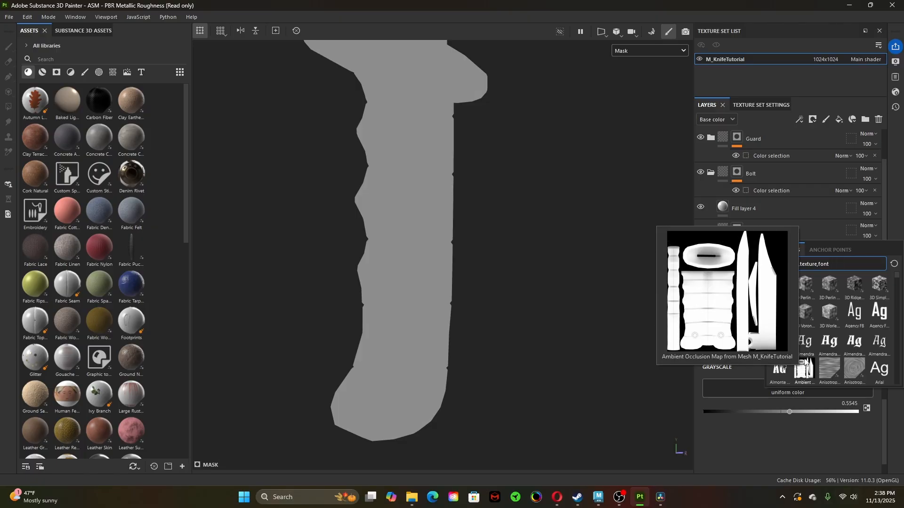
scroll(833, 336, "down", 3)
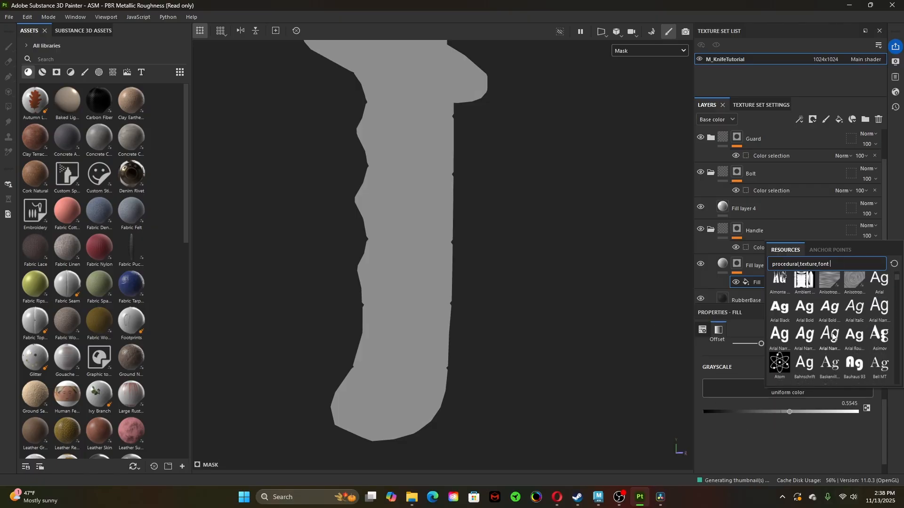
scroll(789, 360, "down", 3)
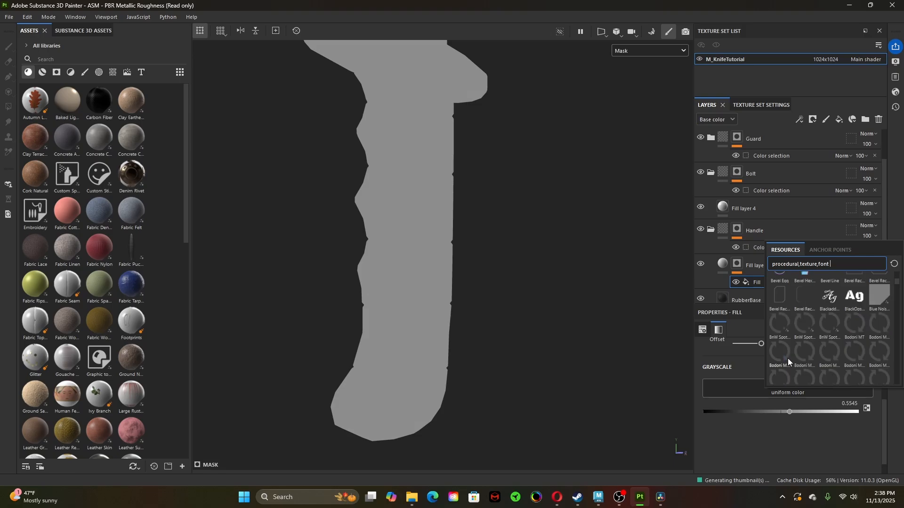
scroll(796, 358, "down", 3)
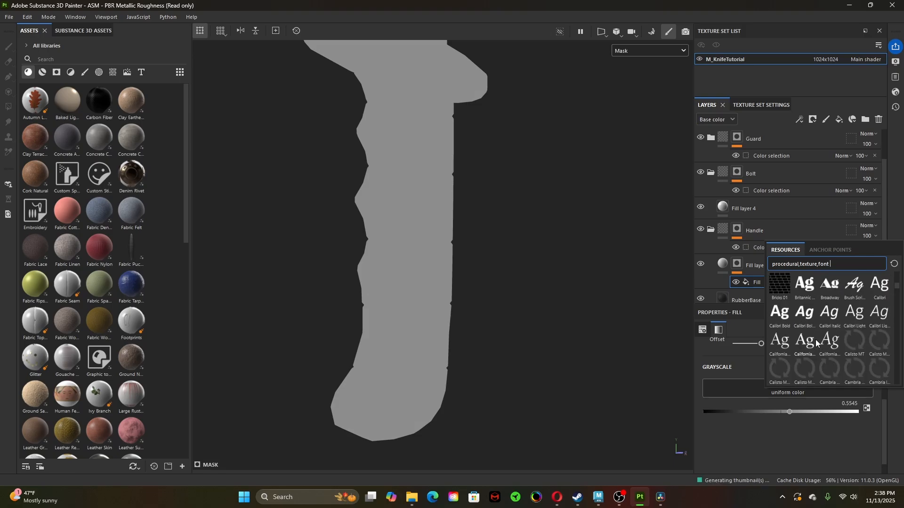
scroll(826, 345, "up", 10)
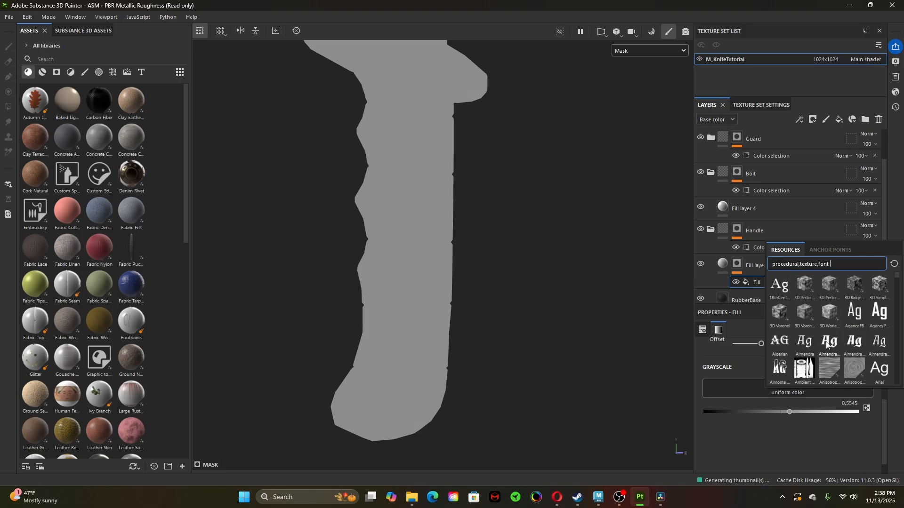
left_click(843, 264)
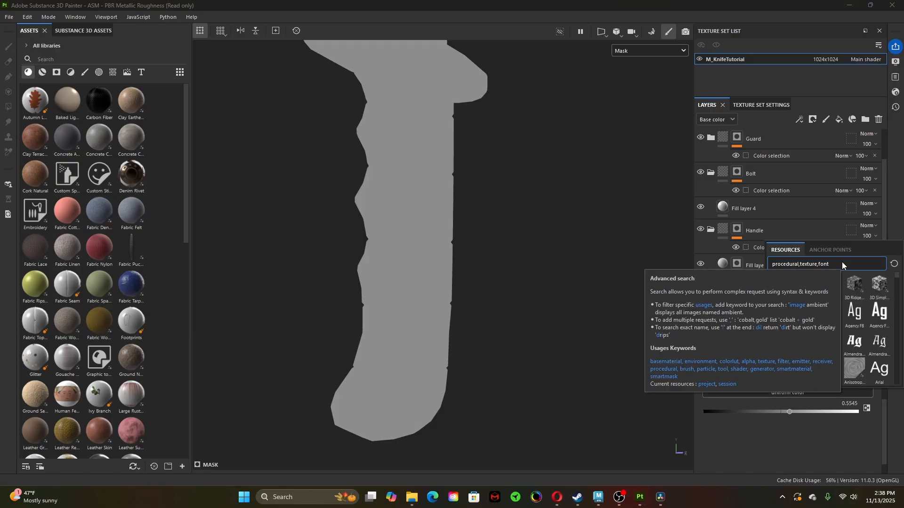
type("noise")
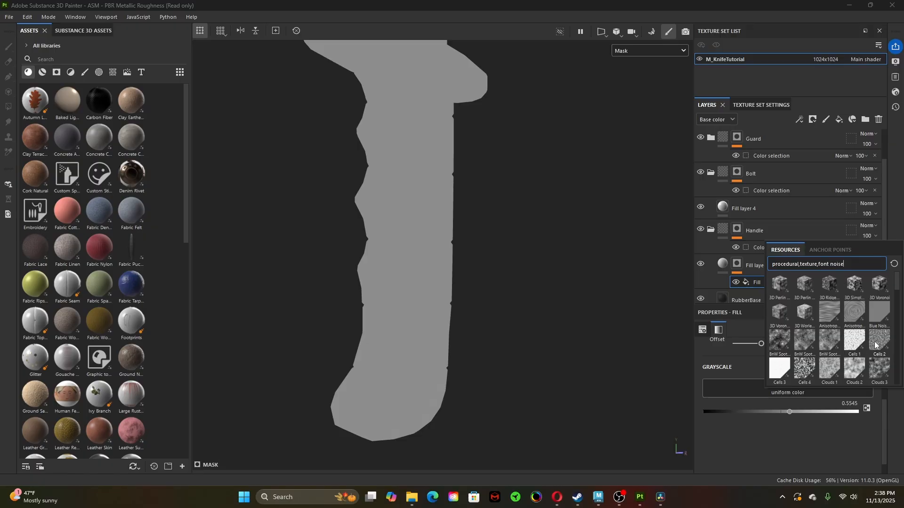
- Assign the Dirt 4 procedural texture as the grayscale of Fill layer 5's mask fill
mouse_move(858, 335)
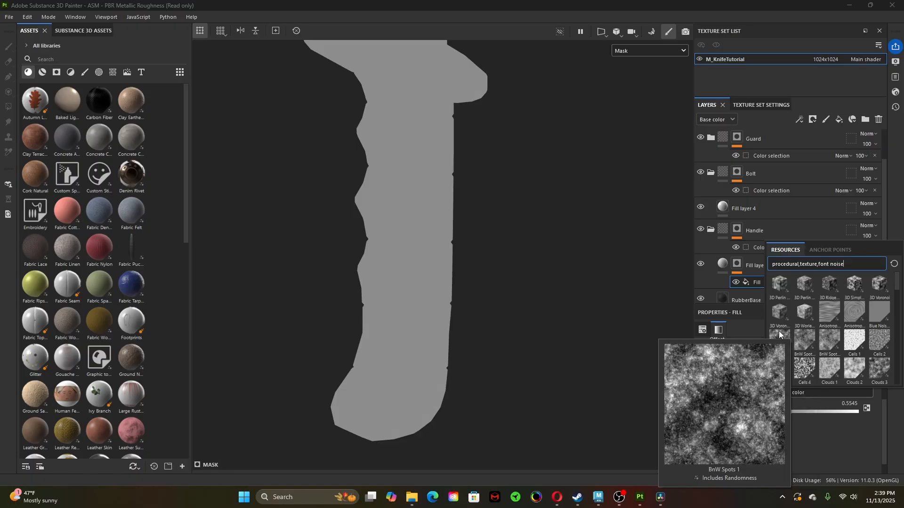
mouse_move(836, 309)
mouse_move(878, 309)
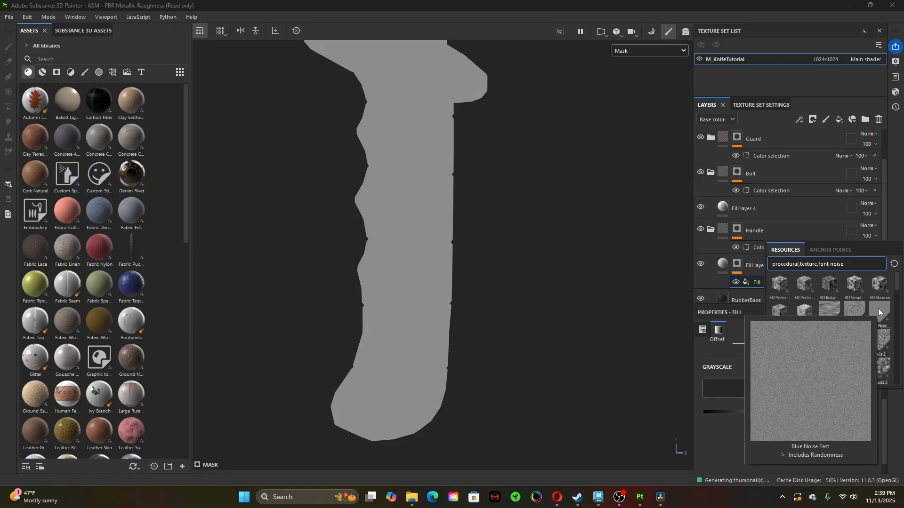
scroll(878, 309, "down", 3)
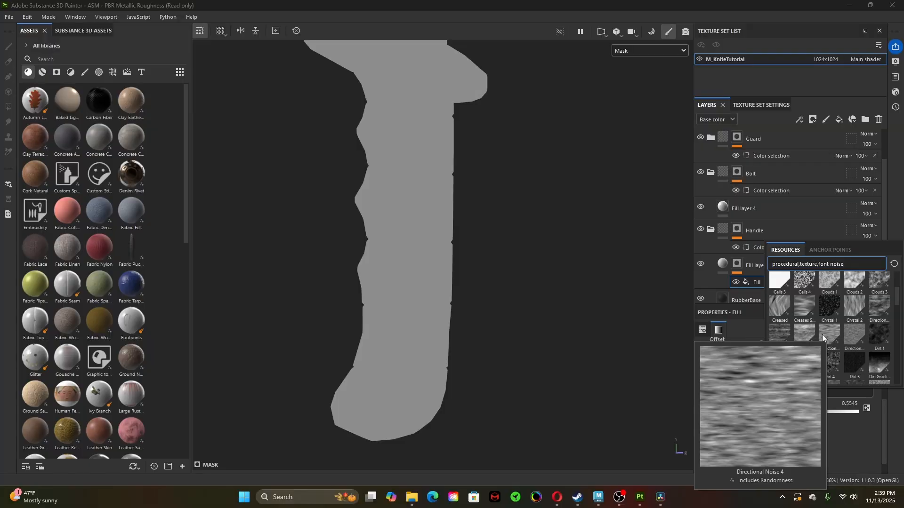
mouse_move(775, 334)
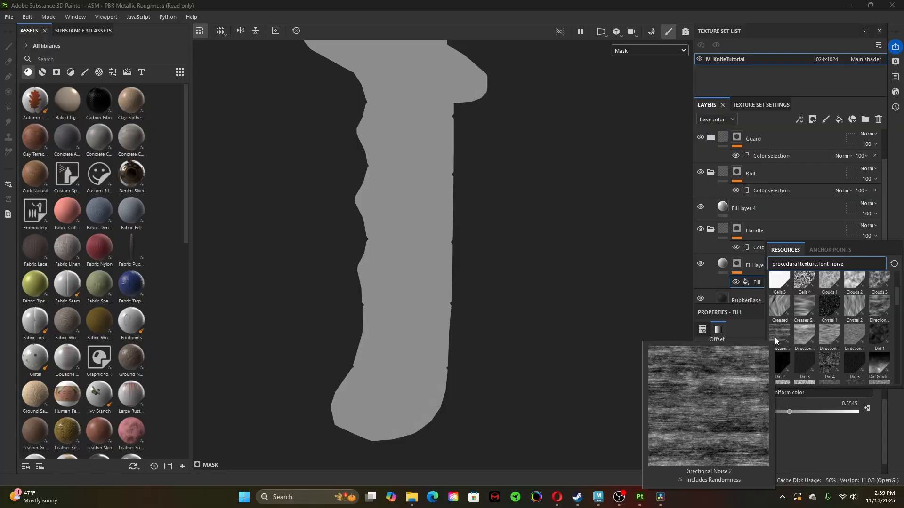
mouse_move(778, 357)
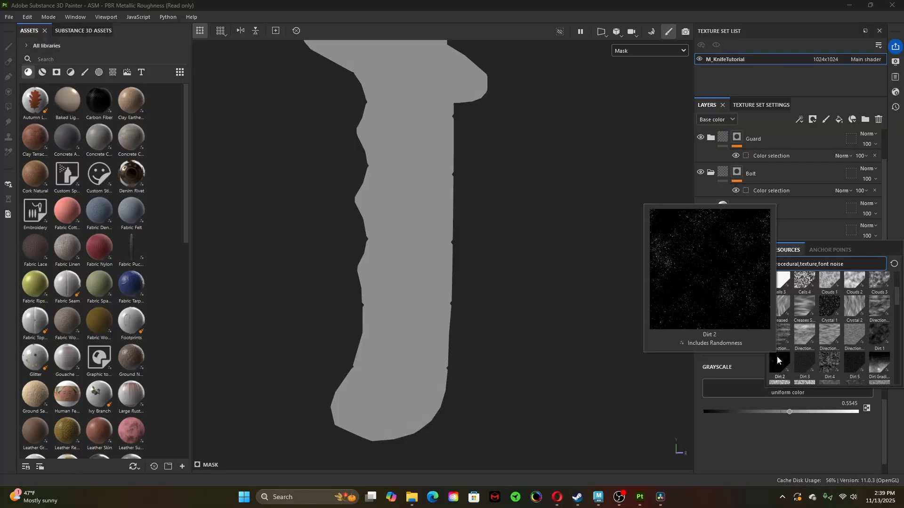
left_click(831, 362)
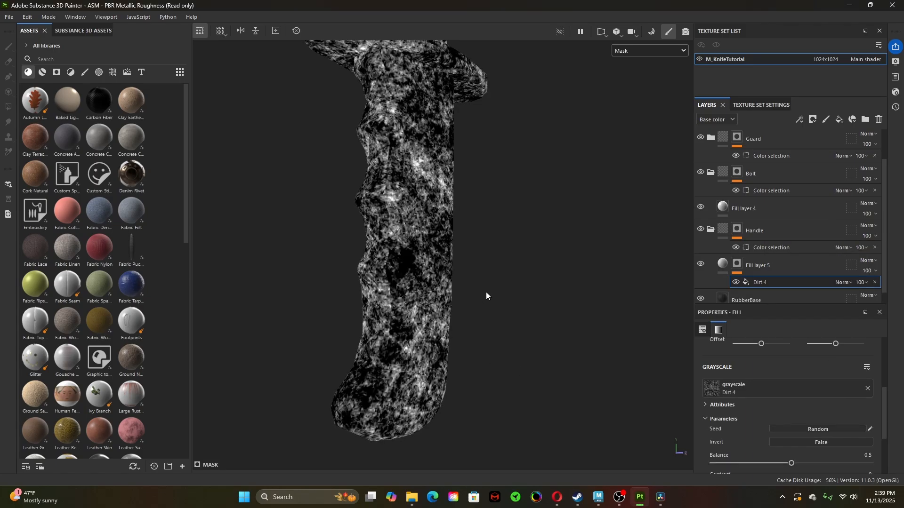
- Examine the Dirt 4 mask on the knife's flat UV layout in the 2D-only view and return to the 3D-only view
left_click_drag(487, 295, 343, 301, "alt")
left_click(604, 34)
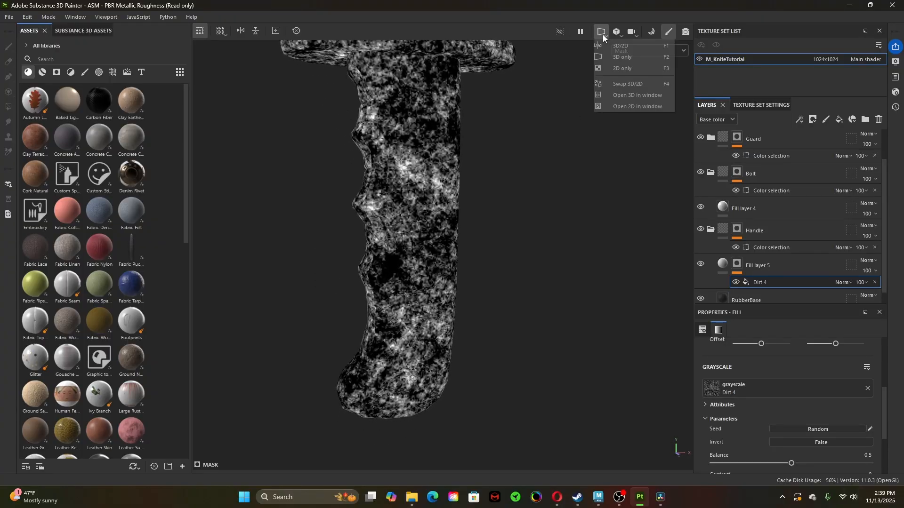
left_click(624, 69)
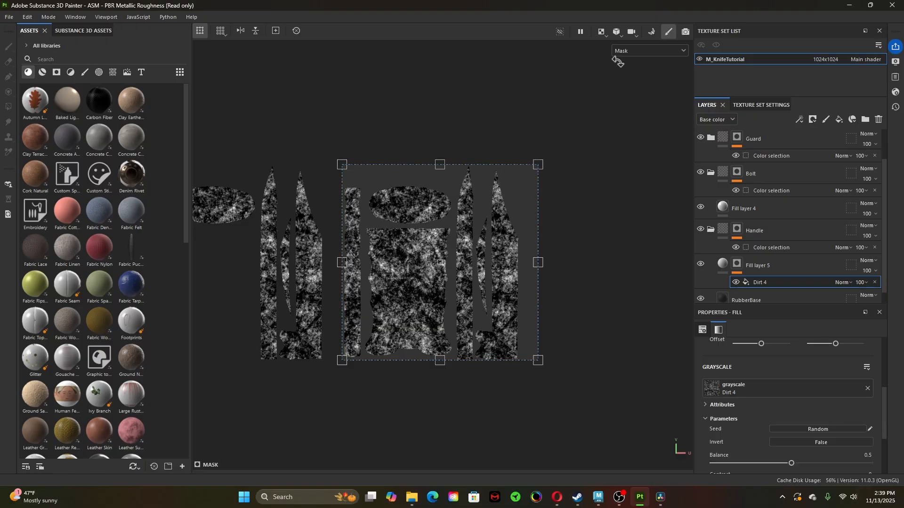
left_click(603, 32)
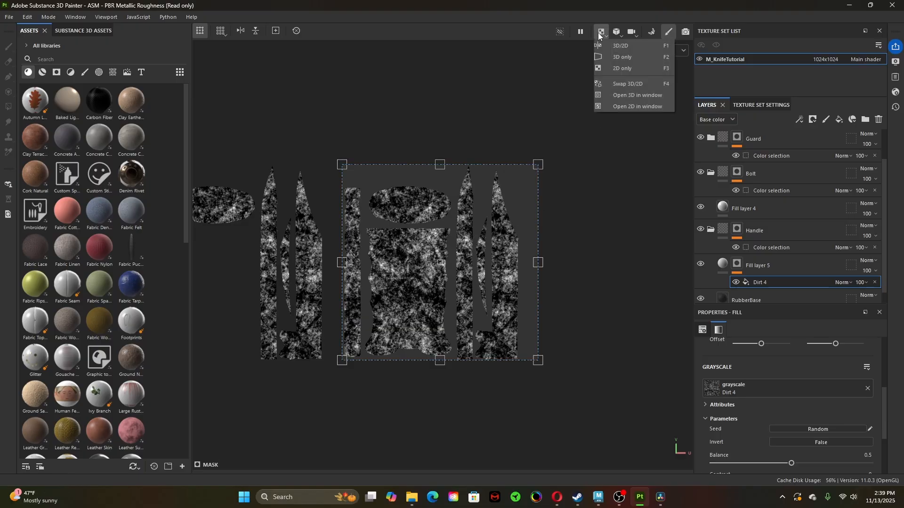
left_click(622, 56)
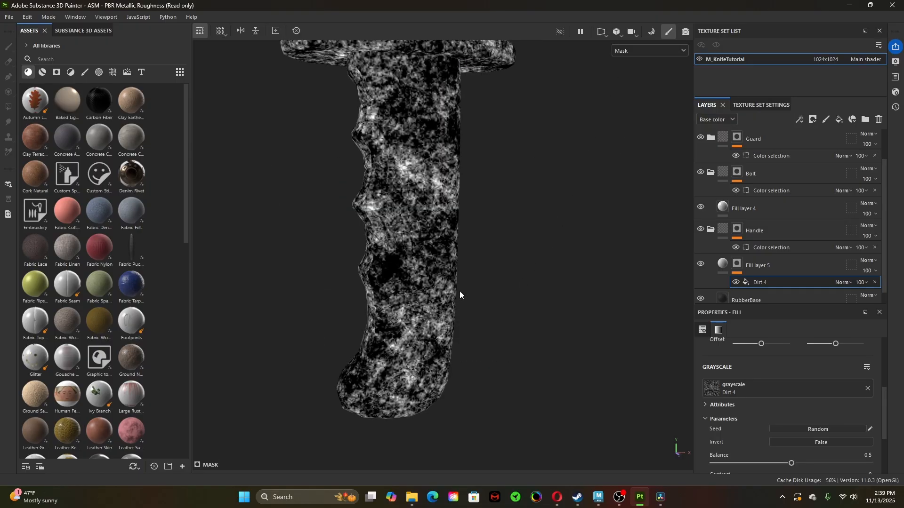
left_click_drag(403, 294, 499, 303, "alt")
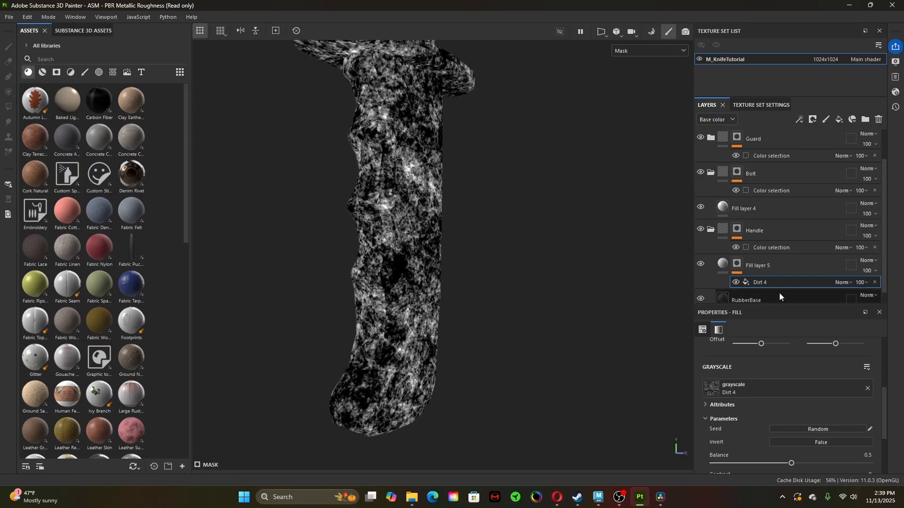
- Change the Dirt 4 mask fill's projection to Tri-planar projection
scroll(765, 445, "down", 3)
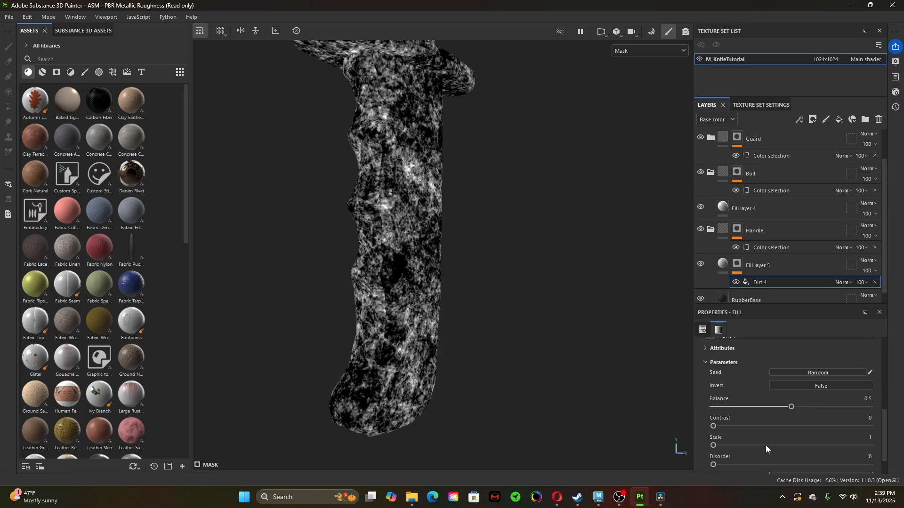
scroll(765, 446, "down", 6)
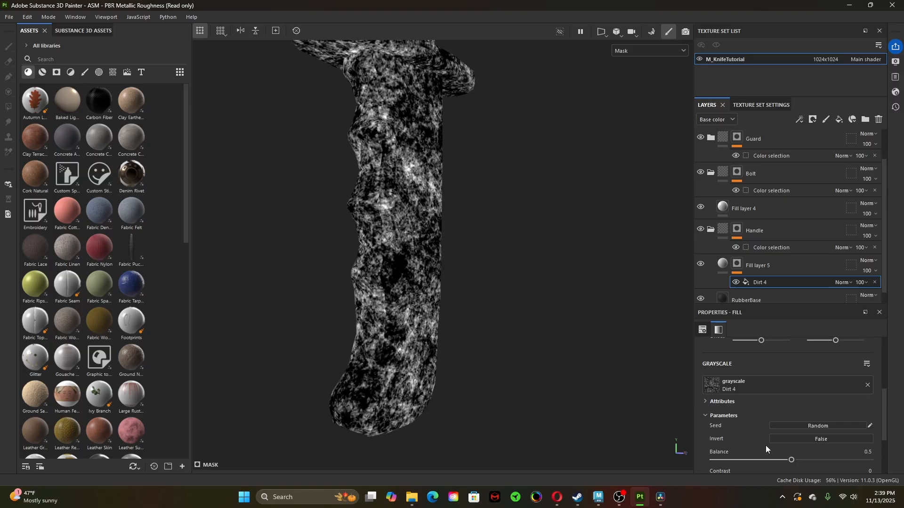
scroll(766, 445, "up", 2)
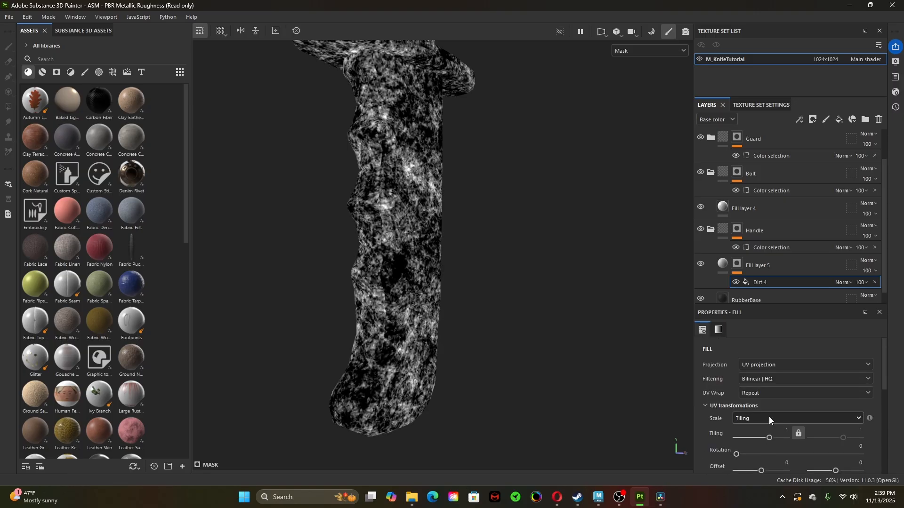
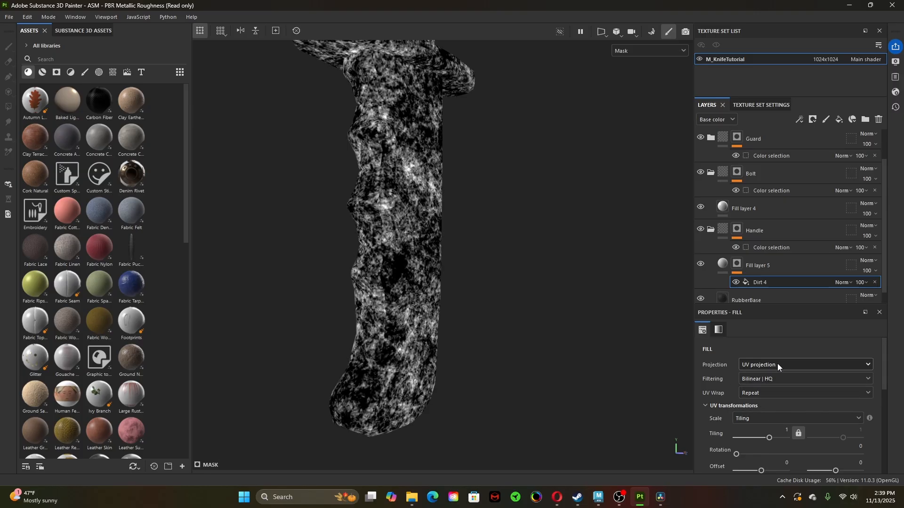
left_click(777, 363)
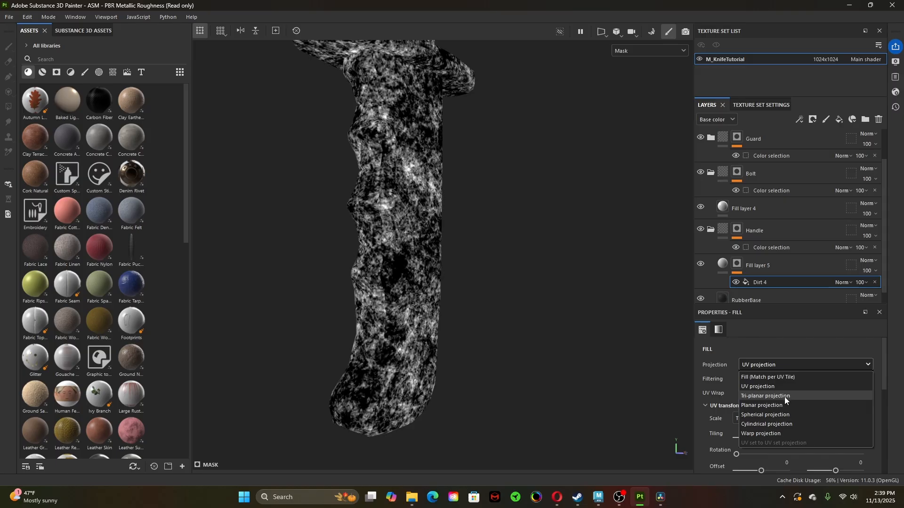
left_click(790, 398)
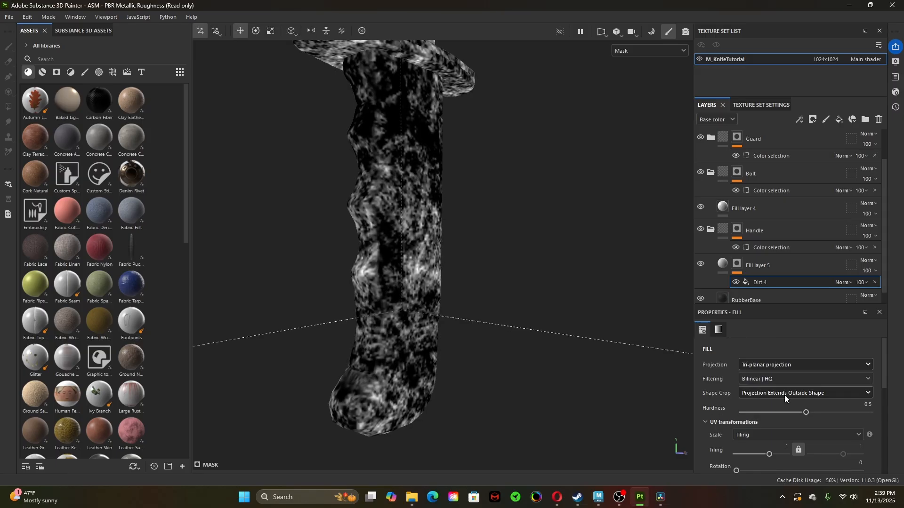
- Inspect the projected mask, return to the material display with Fill layer 5 selected, and examine the handle's surface under changed lighting
right_click_drag(470, 357, 373, 361, "alt")
left_click_drag(373, 361, 428, 365, "alt")
right_click_drag(542, 351, 419, 361, "alt")
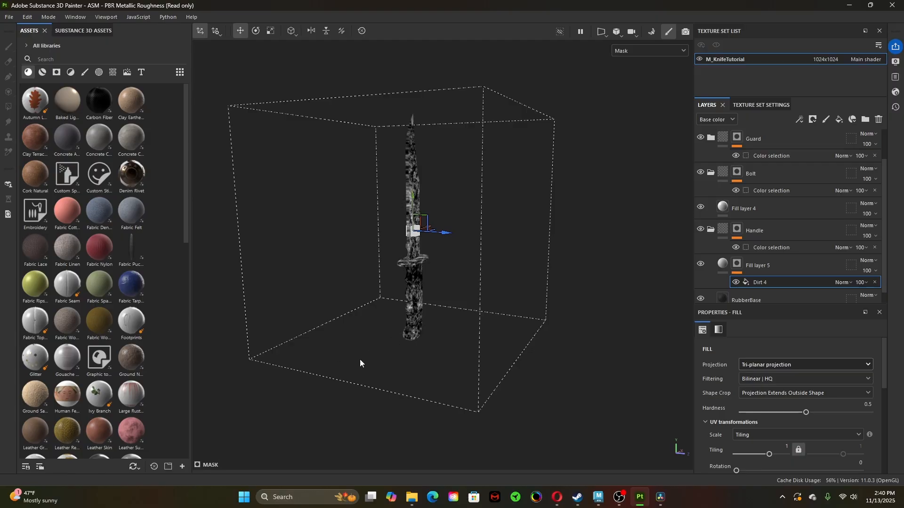
right_click_drag(360, 363, 688, 446, "alt")
left_click_drag(394, 356, 484, 379, "alt")
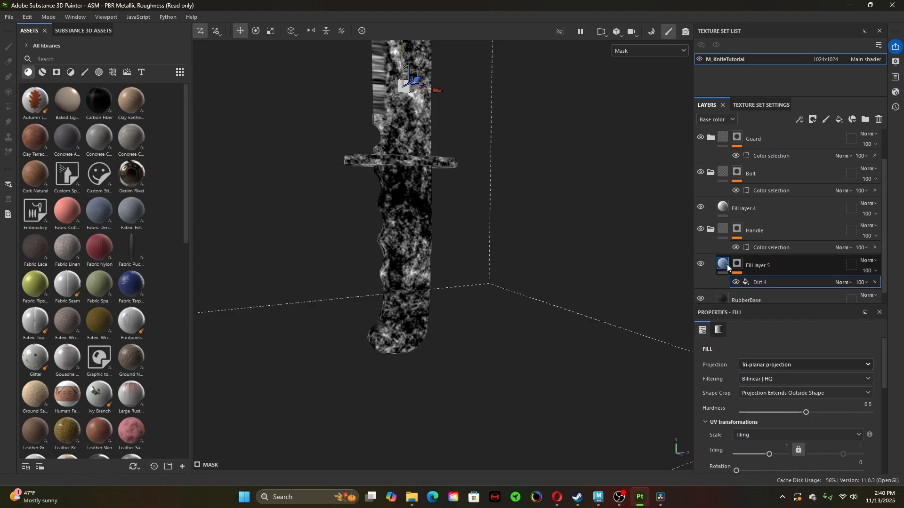
key("alt")
left_click(724, 266)
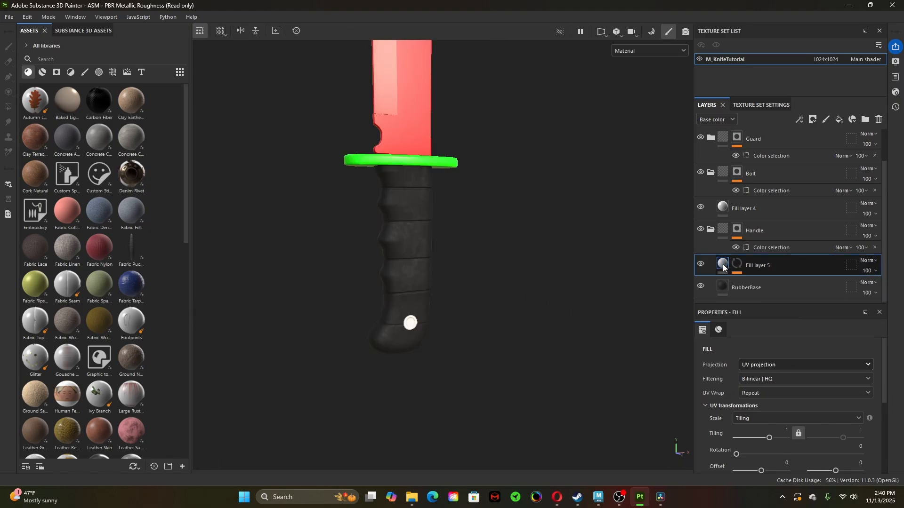
right_click_drag(363, 336, 523, 409, "alt")
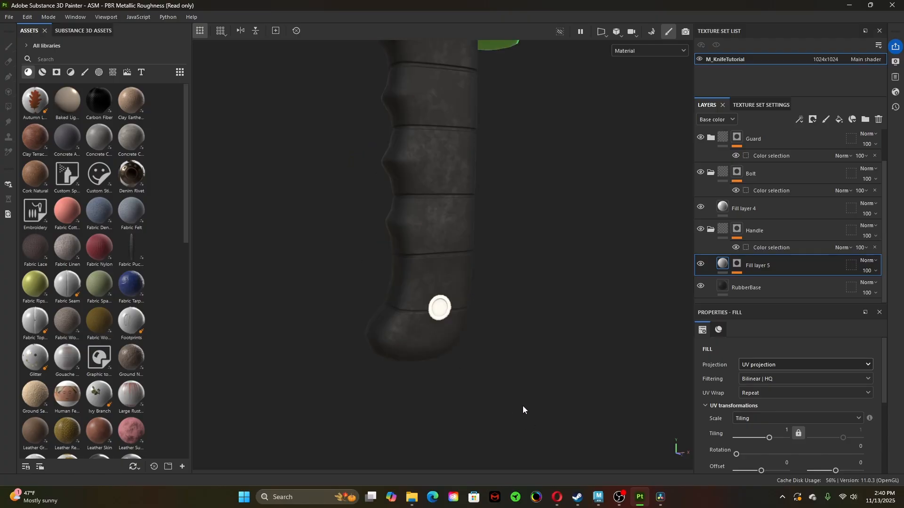
right_click_drag(433, 243, 472, 357, "alt")
mouse_move(473, 358)
left_mouse_down("alt")
mouse_move(540, 327)
mouse_move(452, 311)
left_mouse_up("alt")
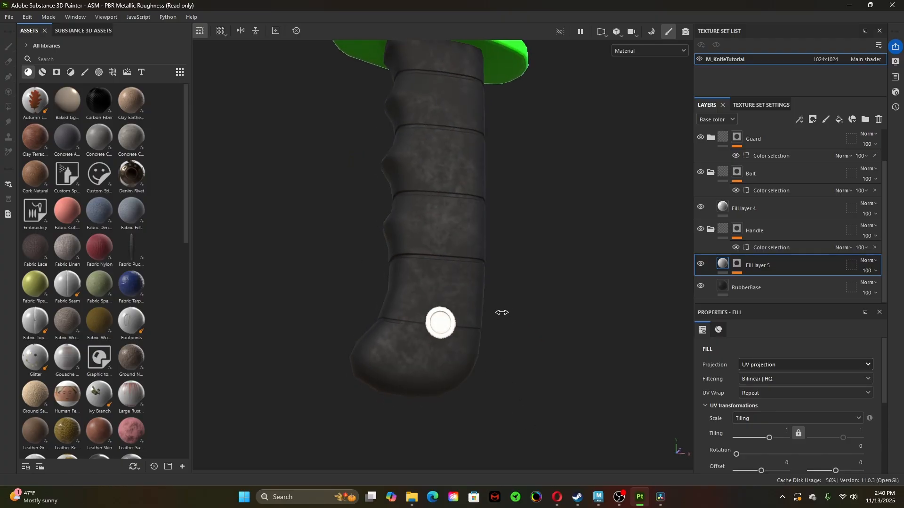
right_click_drag(502, 313, 511, 319, "shift")
- Try a roughness of 0 on Fill layer 5 to check the pattern, and settle on about 0.57
scroll(809, 375, "down", 2)
scroll(808, 374, "down", 3)
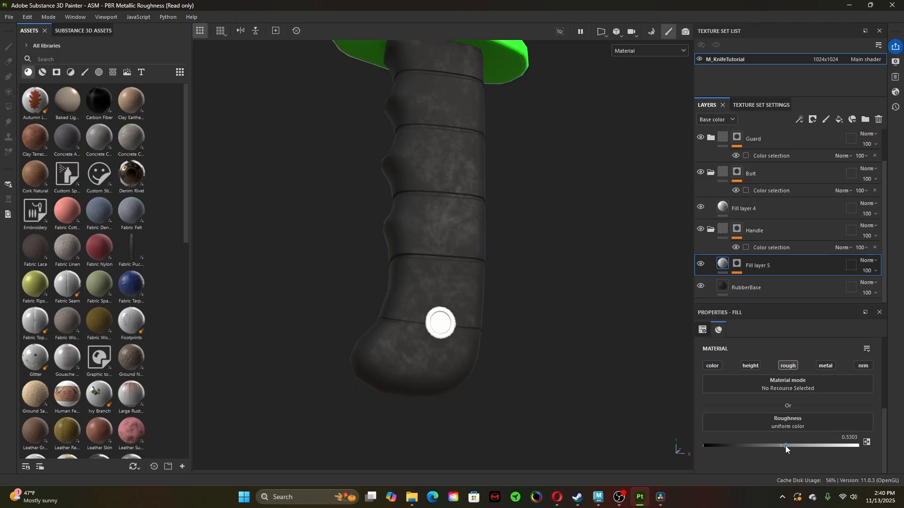
left_click_drag(785, 445, 595, 430)
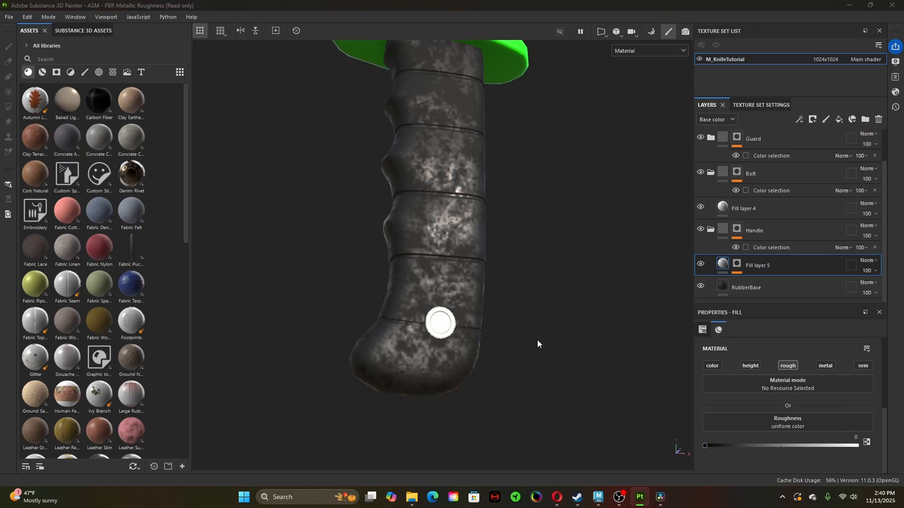
left_click_drag(537, 343, 504, 344, "alt")
right_click_drag(567, 326, 573, 351, "shift")
left_click_drag(717, 447, 767, 448)
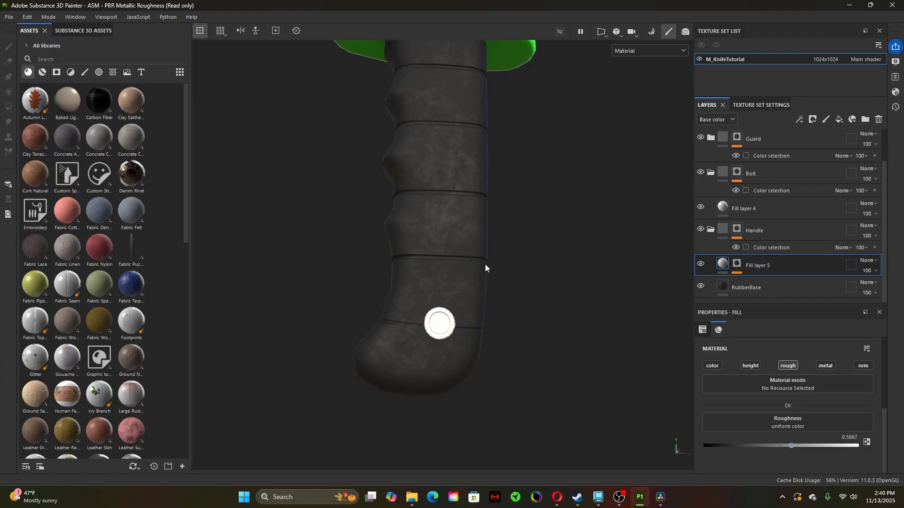
- Set the tiling of the Dirt 4 fill in Fill layer 5's mask to 2
left_click_drag(486, 264, 589, 270, "alt")
left_click(737, 263)
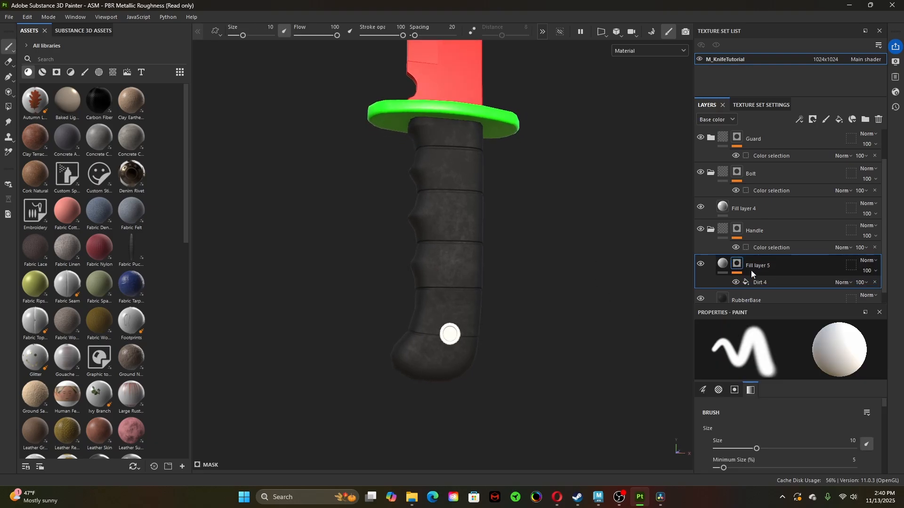
left_click(762, 283)
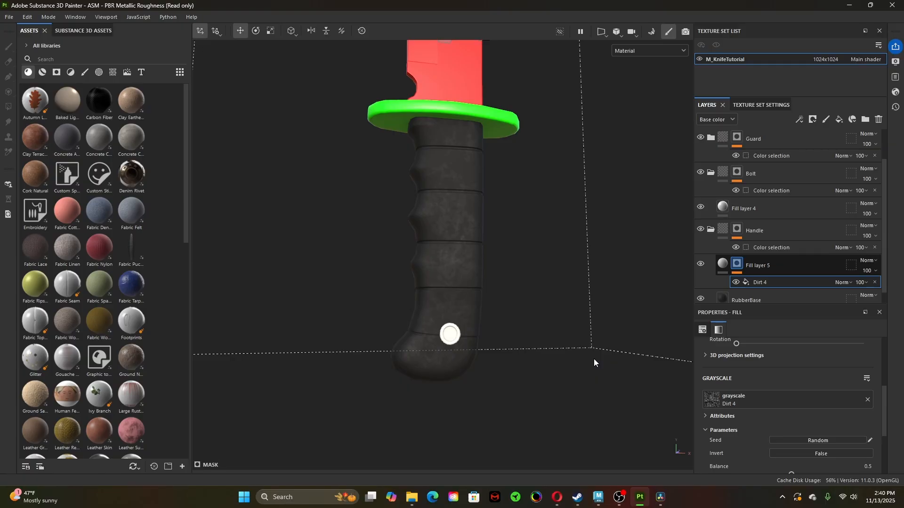
key("m")
scroll(750, 416, "up", 1)
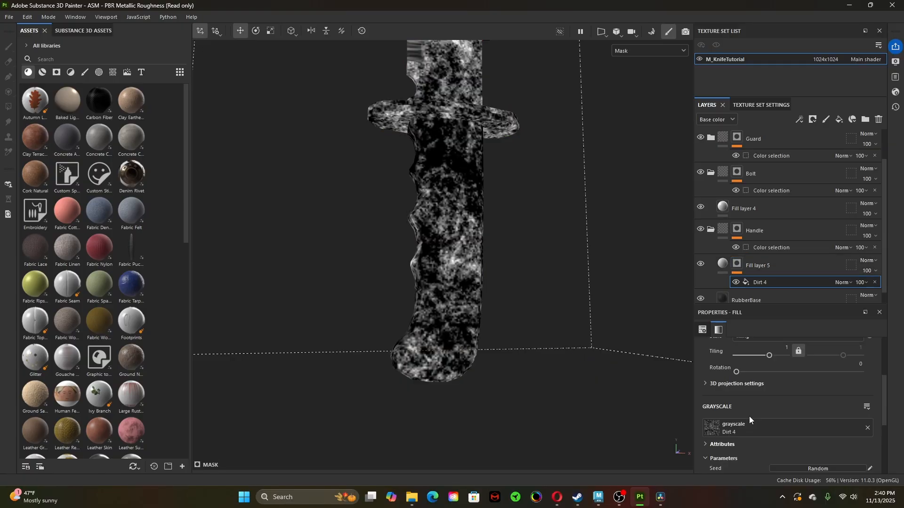
scroll(750, 415, "up", 1)
left_click(787, 375)
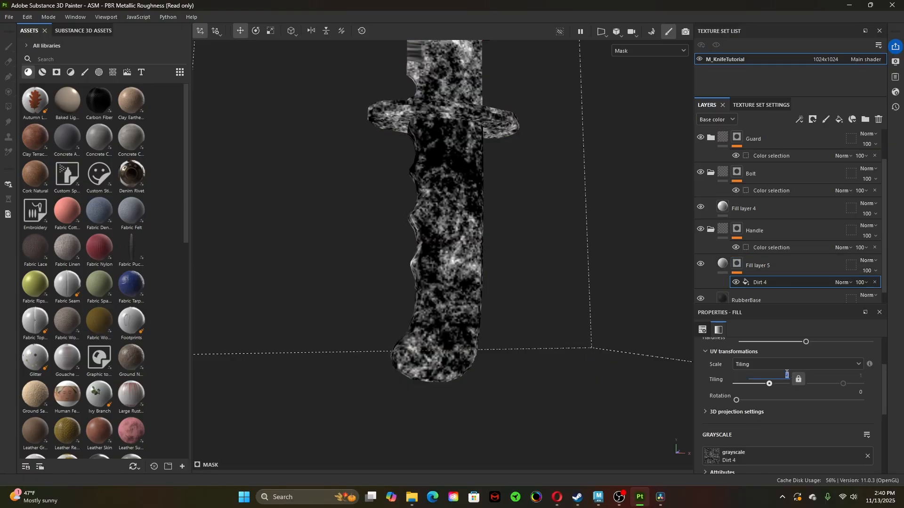
type("2")
key("Return")
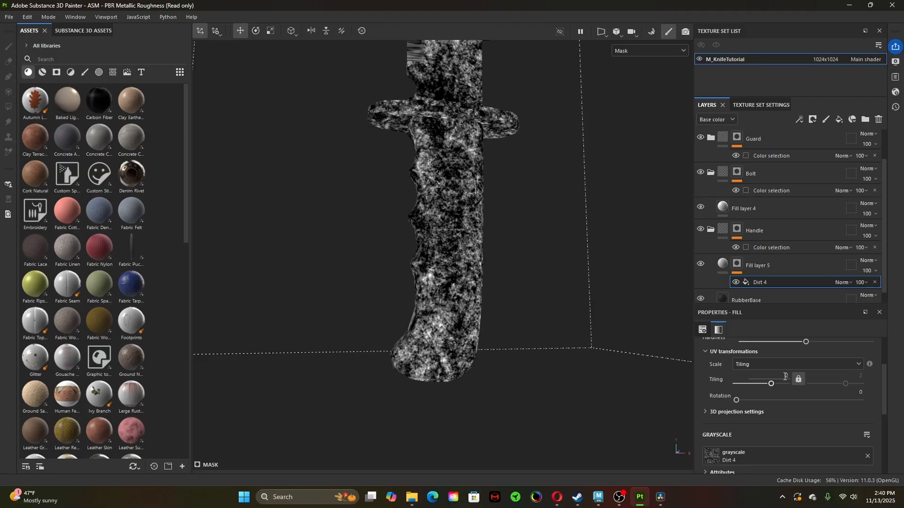
- Return to Fill layer 5's material display and examine the handle's surface both up close and from farther away
left_click(723, 265)
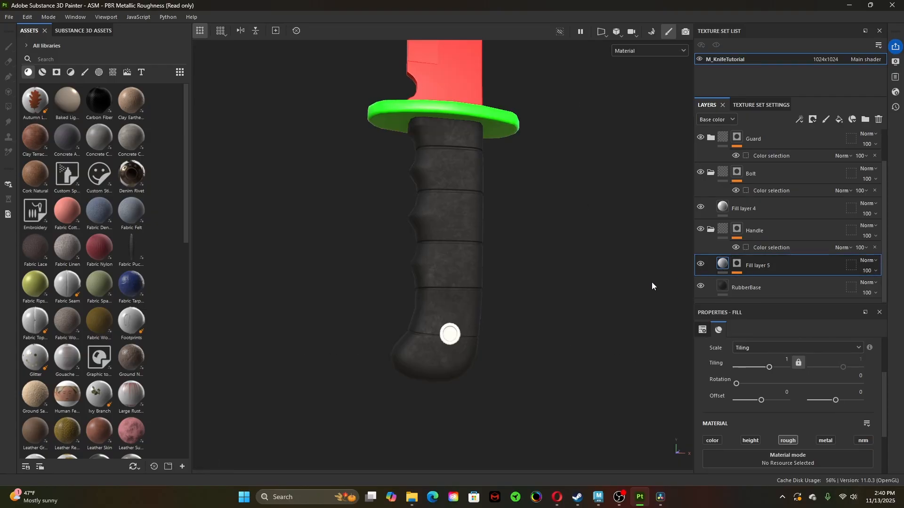
right_click_drag(488, 342, 540, 375, "alt")
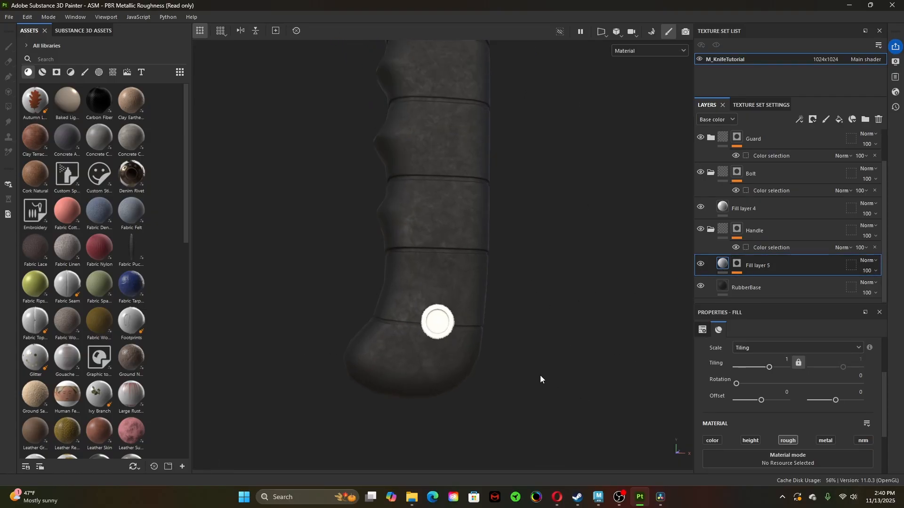
mouse_move(540, 376)
left_mouse_down("alt")
mouse_move(587, 389)
mouse_move(531, 382)
mouse_move(530, 372)
left_mouse_up("alt")
right_click_drag(485, 362, 424, 348, "alt")
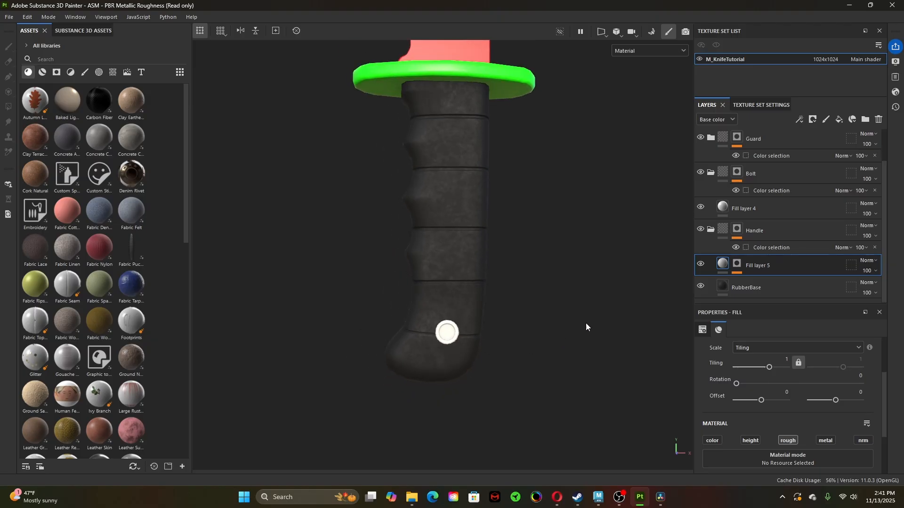
right_click_drag(492, 293, 560, 369, "alt")
mouse_move(561, 369)
left_mouse_down("alt")
mouse_move(609, 384)
mouse_move(547, 377)
mouse_move(553, 372)
left_mouse_up("alt")
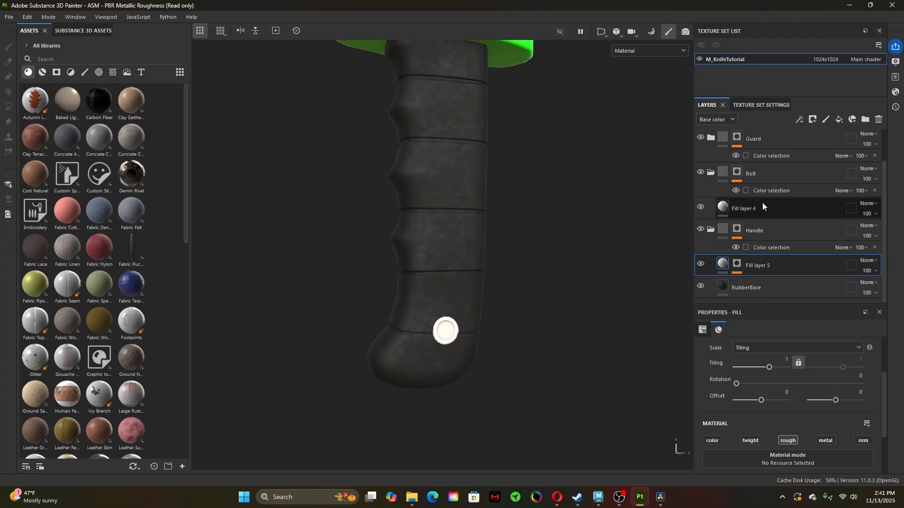
- Enable the metallic channel on the bolt's Fill layer 4 and set it to 1
left_click(753, 210)
scroll(775, 402, "down", 2)
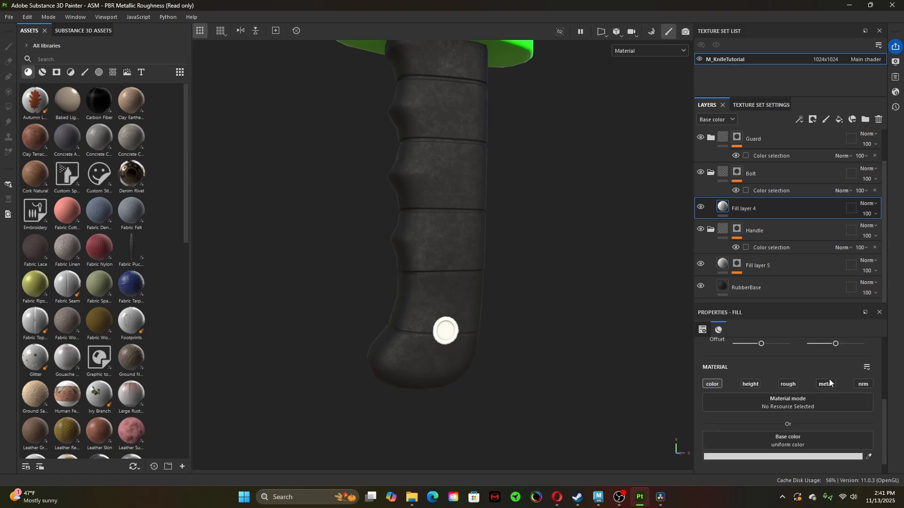
left_click(822, 383)
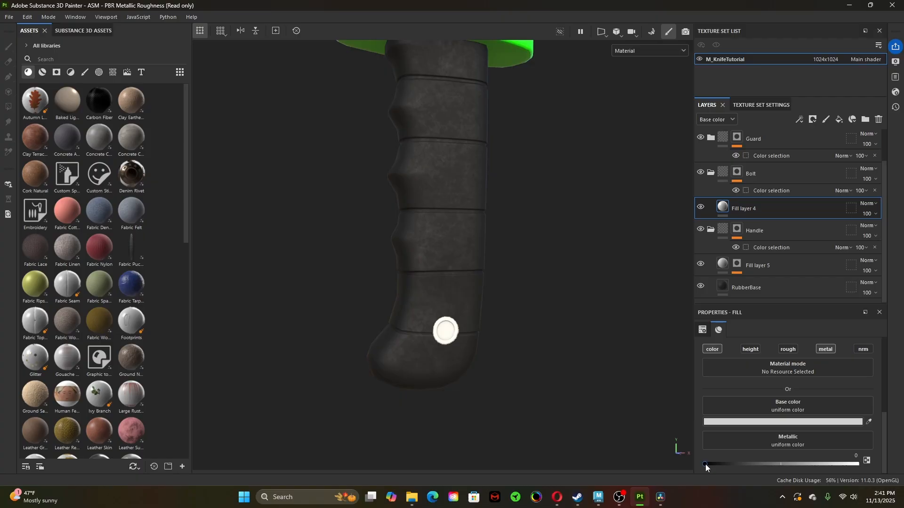
left_click_drag(706, 464, 892, 469)
right_click_drag(600, 394, 687, 418, "alt")
left_click_drag(522, 376, 546, 375, "alt")
- Try a height of about 0.07 on the bolt's Fill layer 4 and switch its height channel back off
left_click(758, 351)
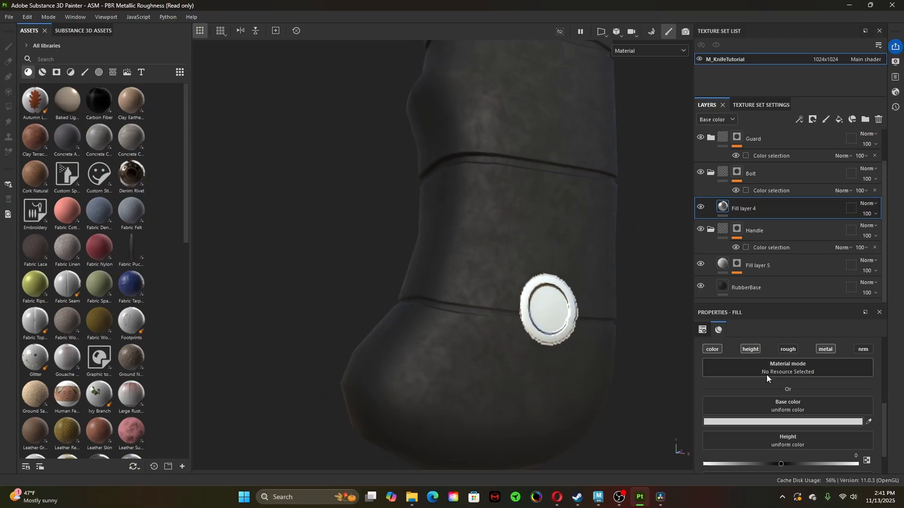
mouse_move(782, 465)
left_mouse_down()
mouse_move(825, 467)
mouse_move(786, 465)
left_mouse_up()
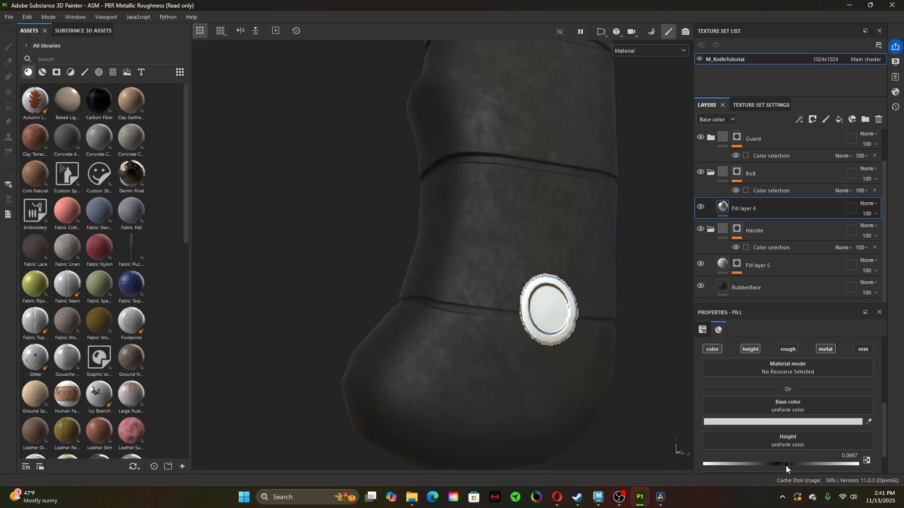
left_click(750, 349)
- Rename the bolt's Fill layer 4 as Base
double_click(764, 208)
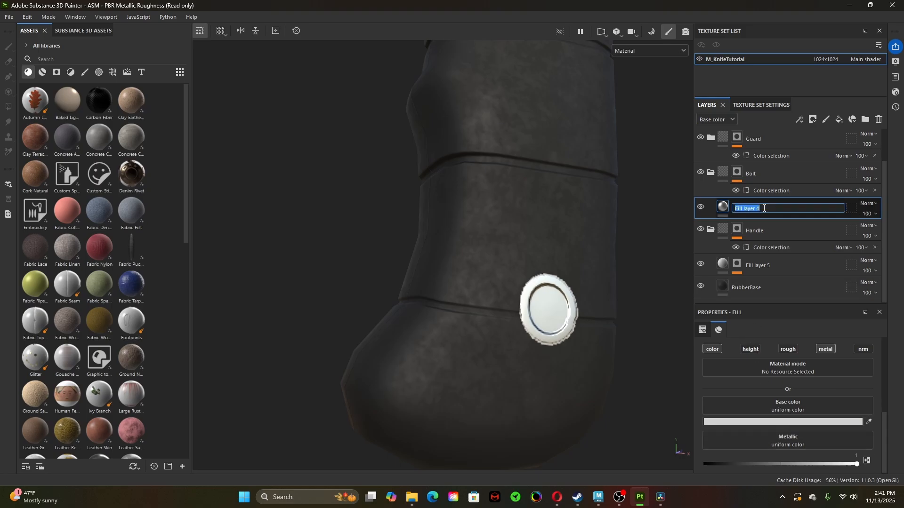
type("Base")
key("Return")
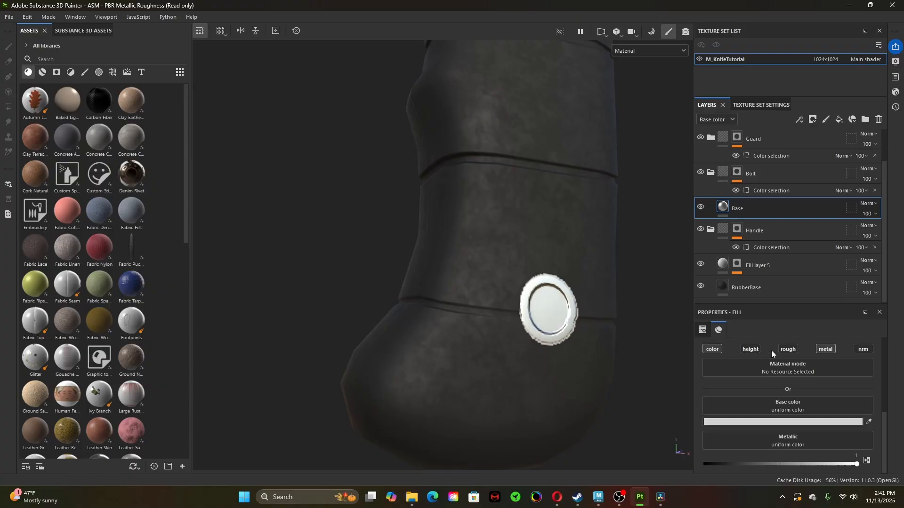
- Enable roughness on the bolt's Base layer, set it to about 0.2, and check the bolt under rotated lighting
left_click(787, 350)
left_click_drag(752, 462, 734, 462)
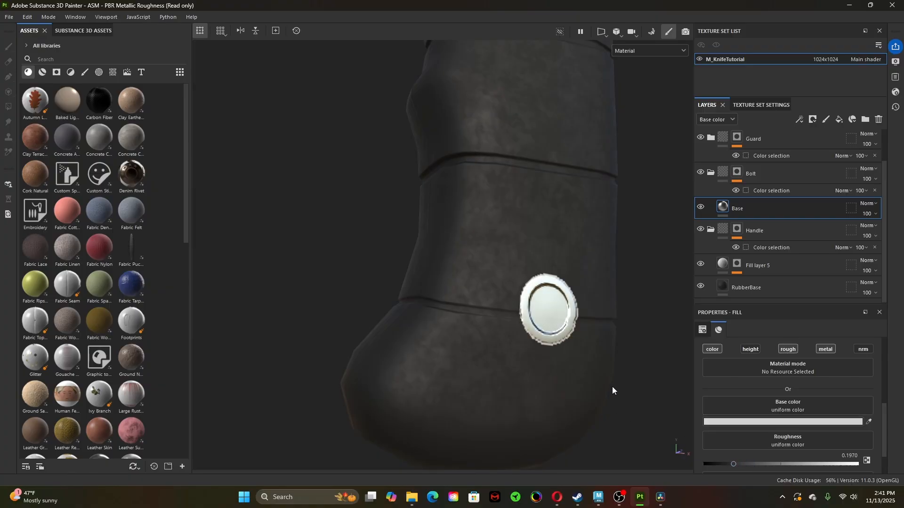
mouse_move(613, 388)
right_mouse_down("shift")
mouse_move(603, 398)
mouse_move(620, 401)
right_mouse_up("shift")
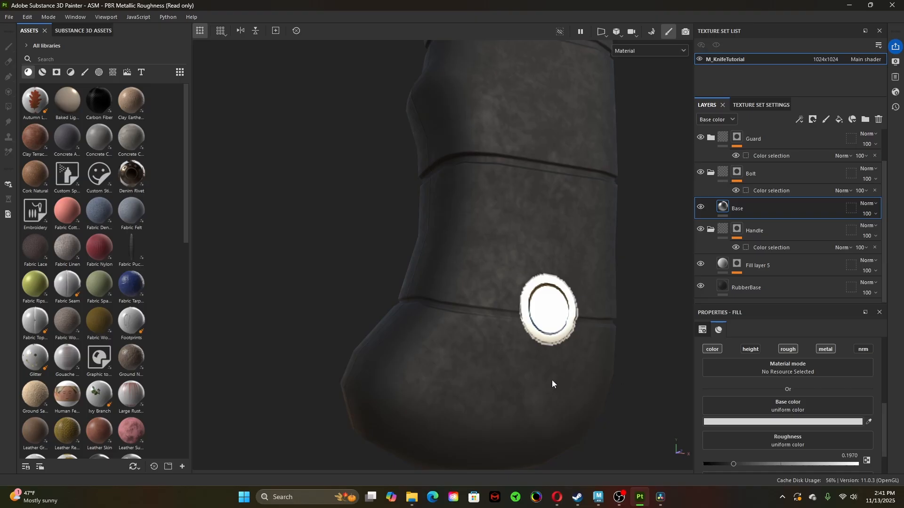
left_click_drag(552, 380, 506, 399, "alt")
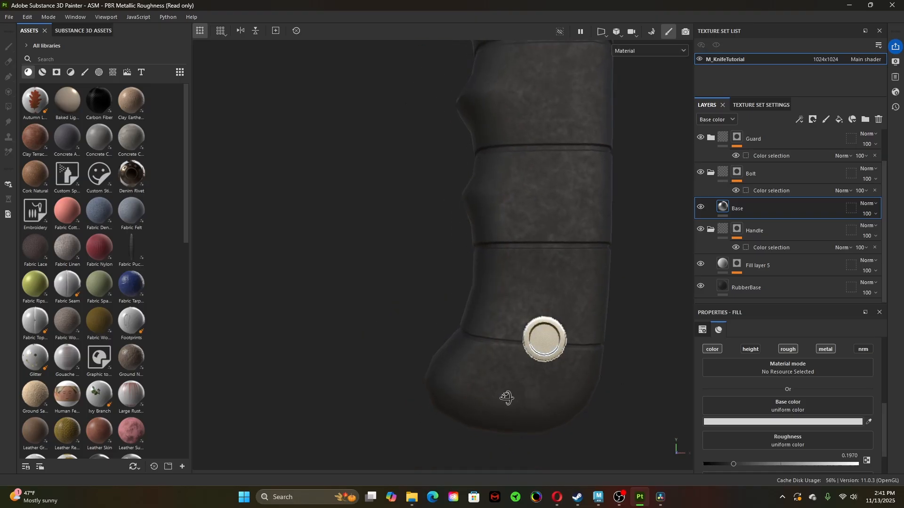
- Add a fill layer above Base in the Bolt folder, keeping only its base color channel enabled
left_click(840, 118)
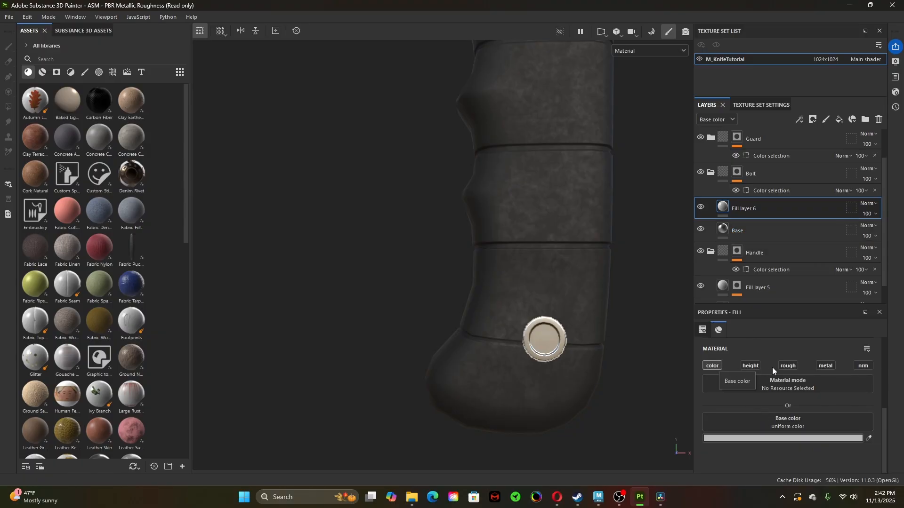
left_click(823, 366)
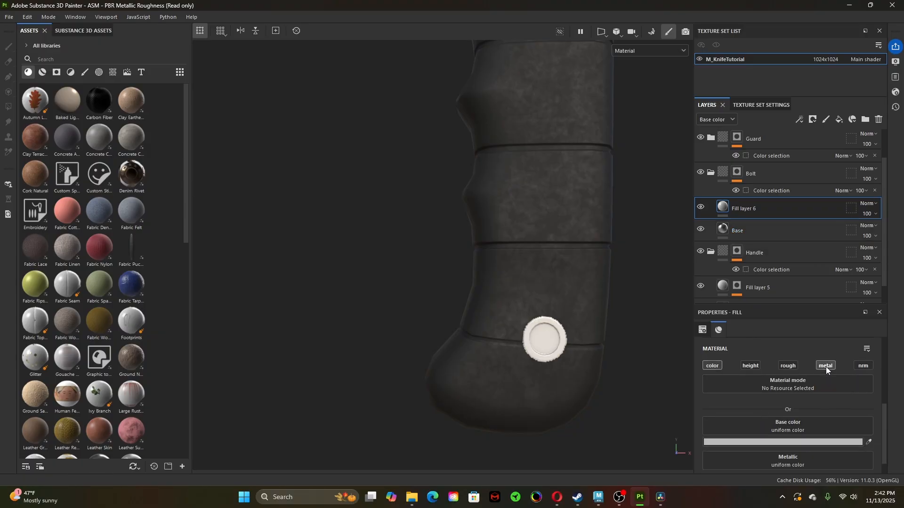
scroll(768, 447, "down", 1)
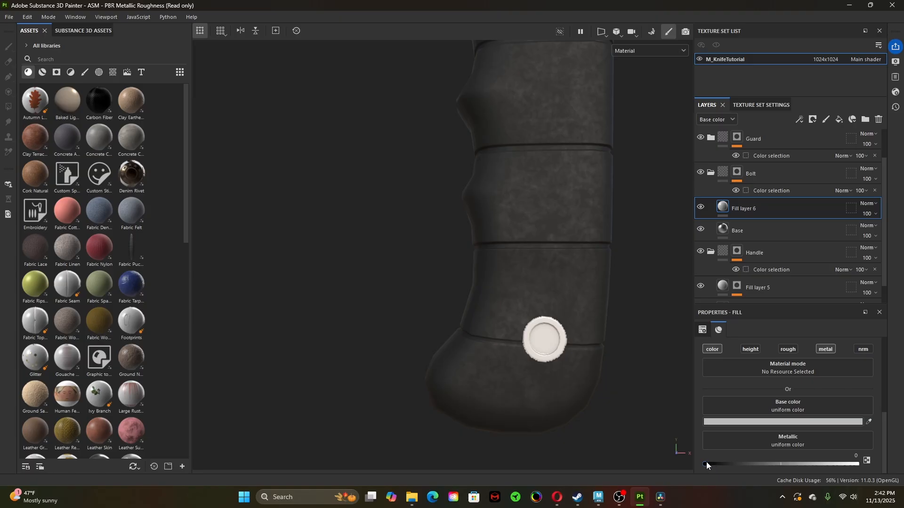
left_click(828, 349)
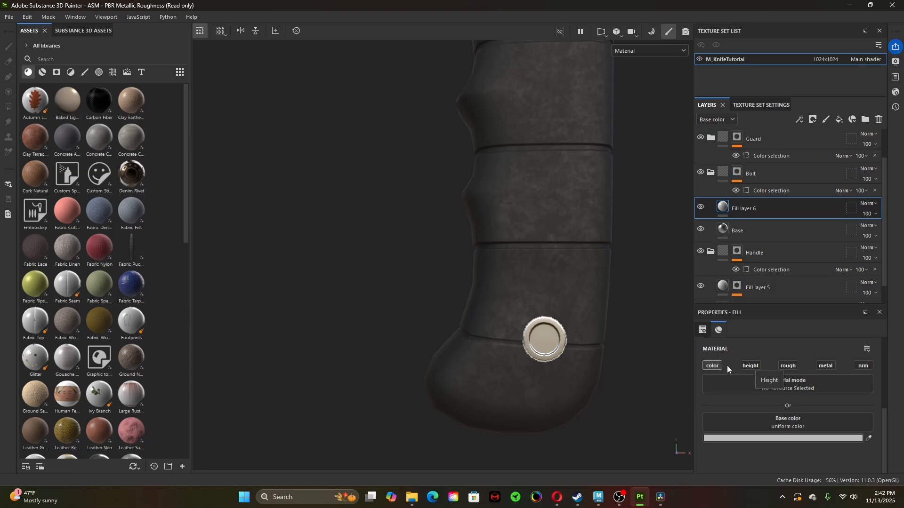
- Darken Fill layer 6's base color to the grey A3A3A3
left_click(779, 439)
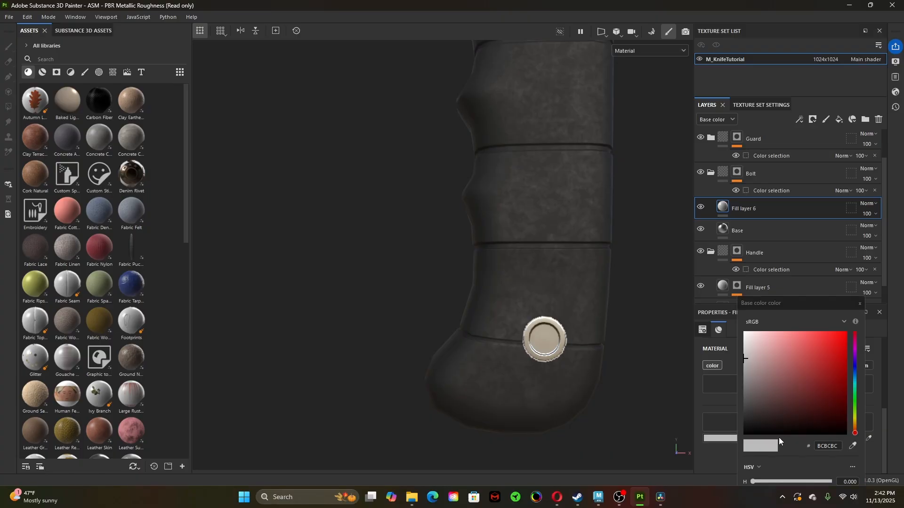
left_click_drag(803, 303, 780, 236)
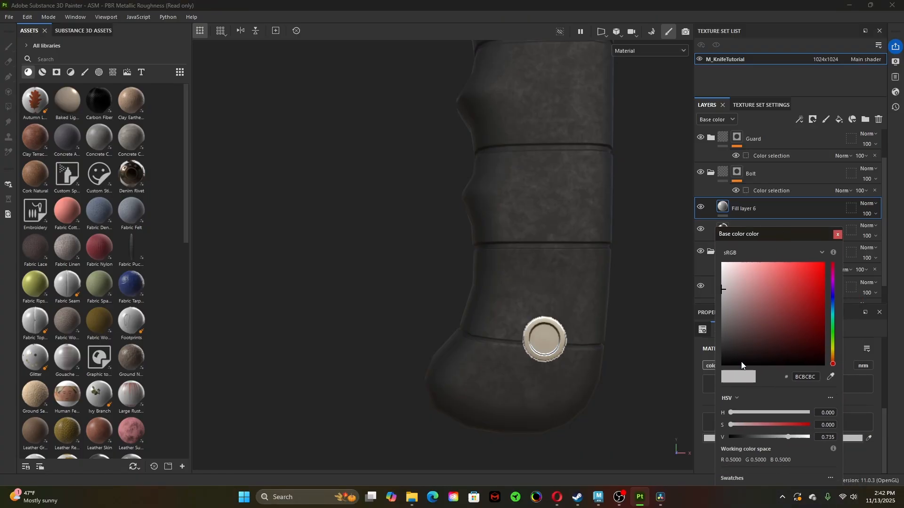
left_click_drag(787, 437, 780, 438)
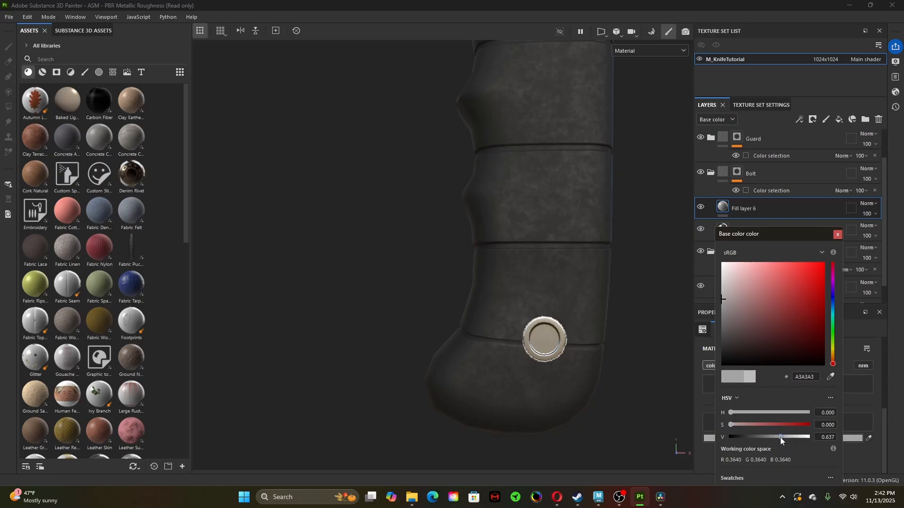
left_click(838, 235)
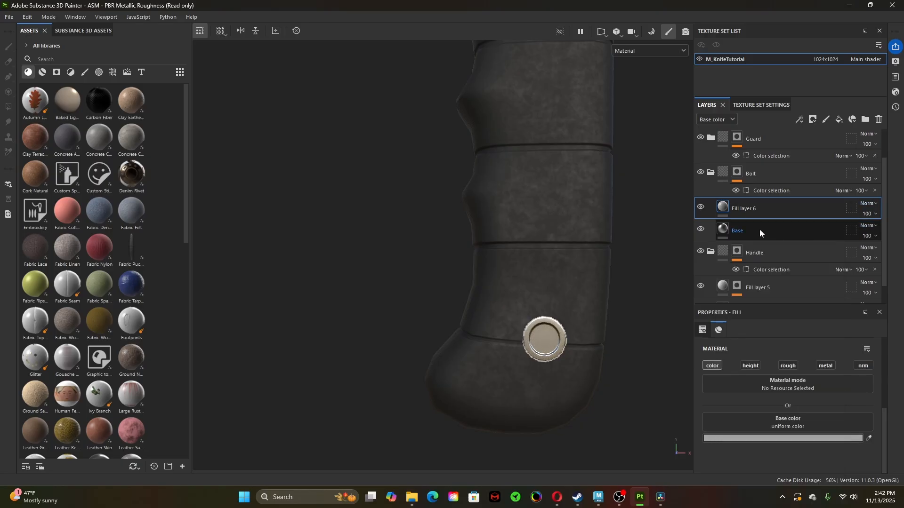
- Add a black mask to Fill layer 6
mouse_move(729, 207)
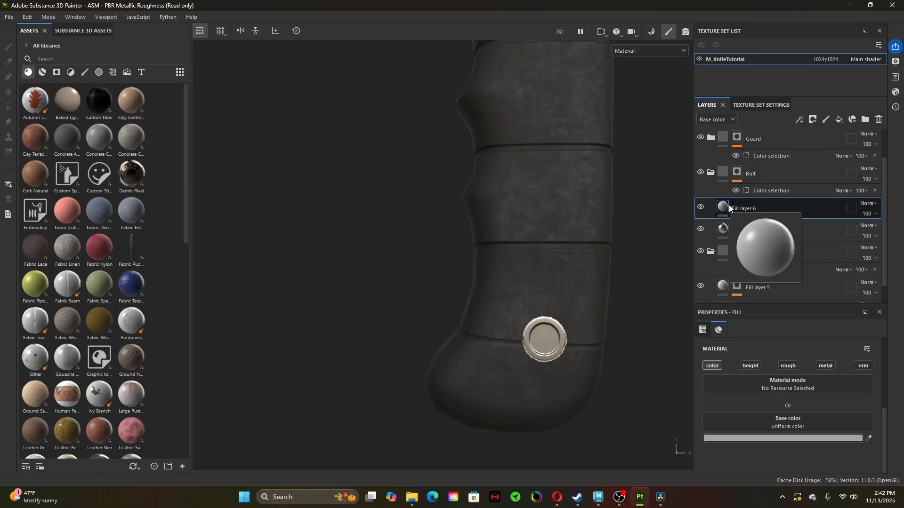
right_click(736, 206)
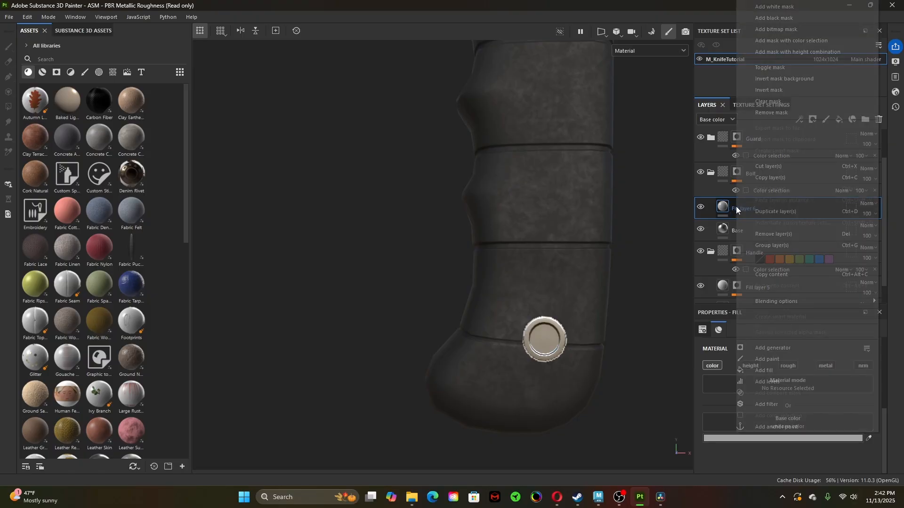
left_click(787, 19)
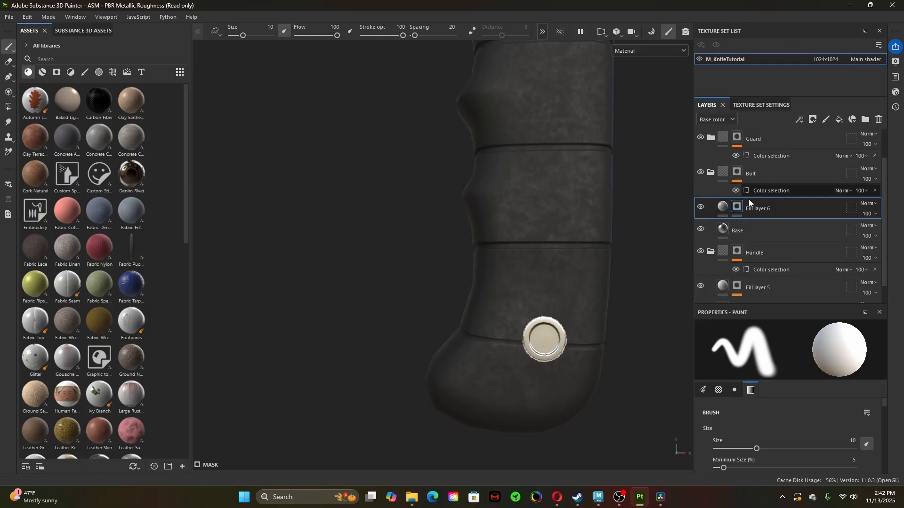
scroll(784, 421, "down", 2)
scroll(782, 421, "down", 6)
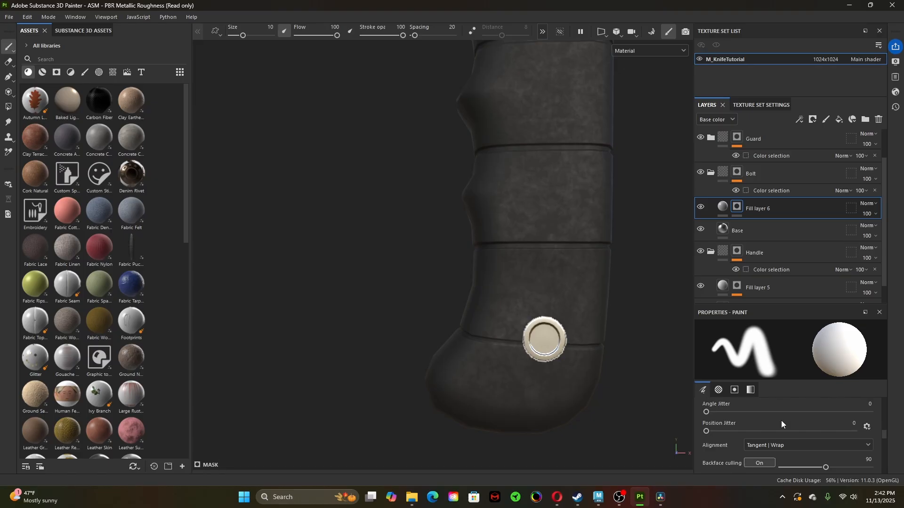
scroll(781, 422, "up", 8)
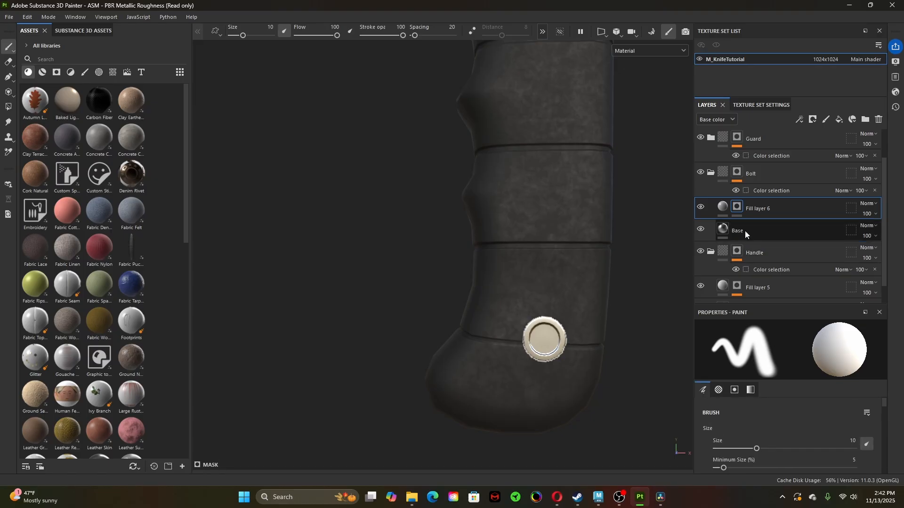
- Add a fill to Fill layer 6's mask using the M_KnifeTutorial curvature map, and inspect the mask around the bolt
right_click(741, 204)
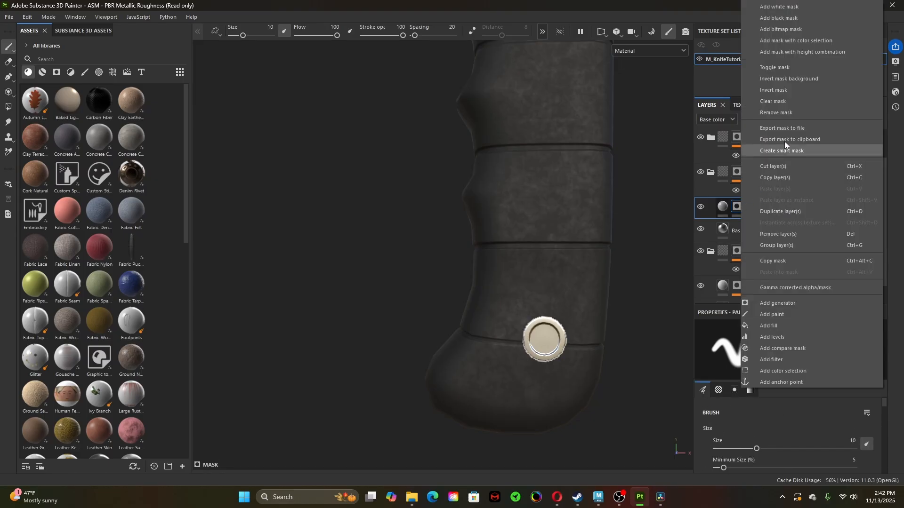
left_click(795, 327)
left_click(782, 391)
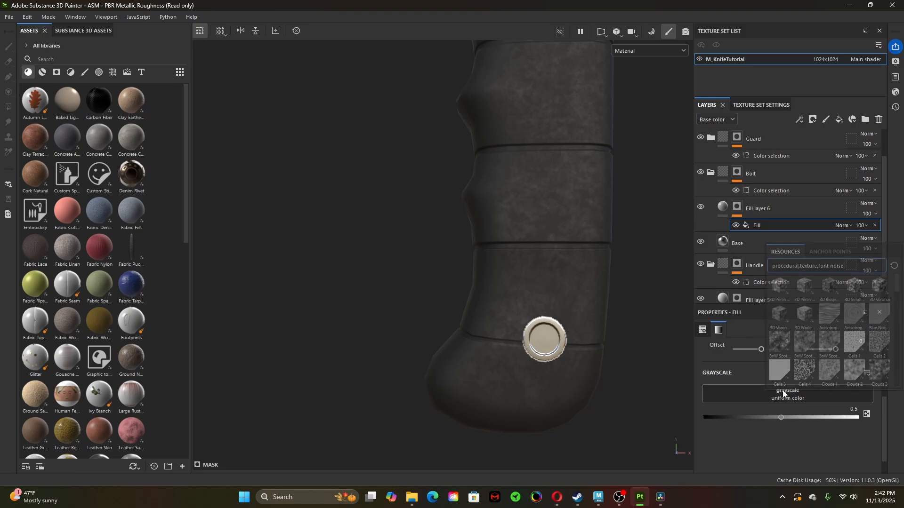
mouse_move(837, 281)
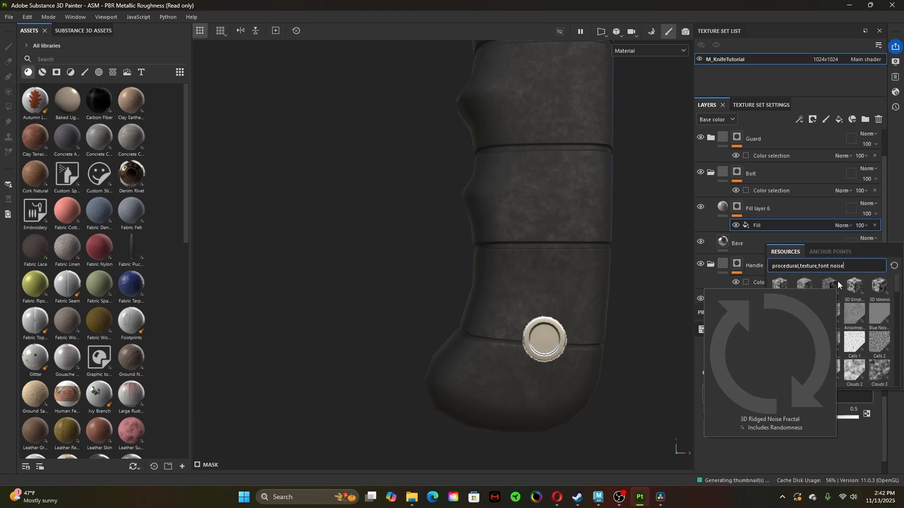
key("BackSpace")
key("BackSpace")
key("BackSpace")
key("BackSpace")
key("BackSpace")
type("curv")
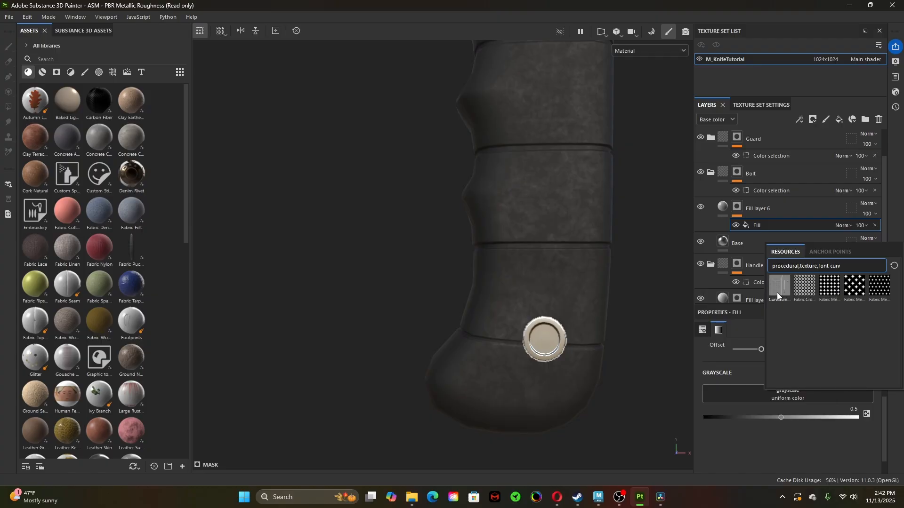
mouse_move(778, 294)
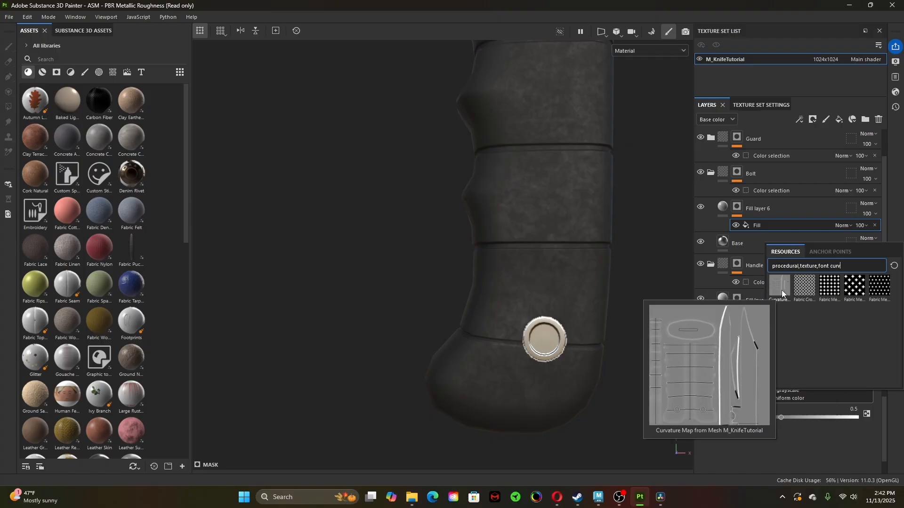
left_click(782, 291)
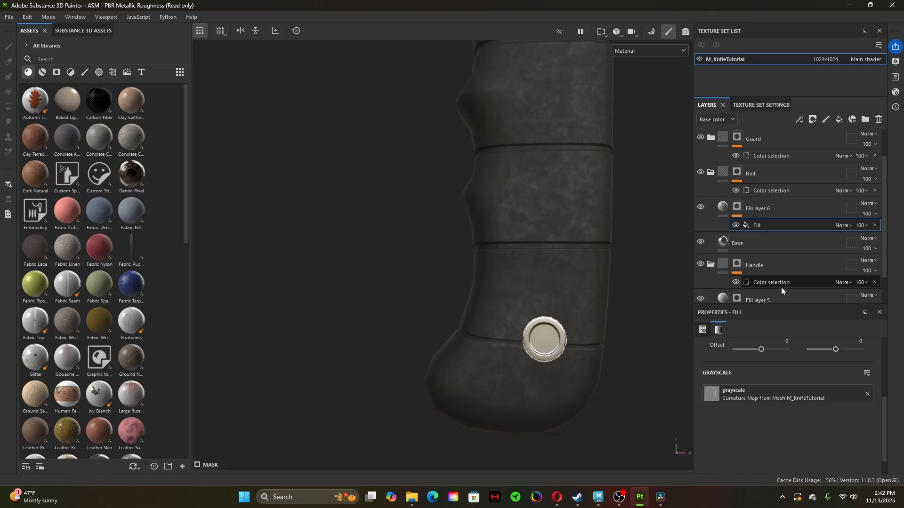
left_click(737, 207, "alt")
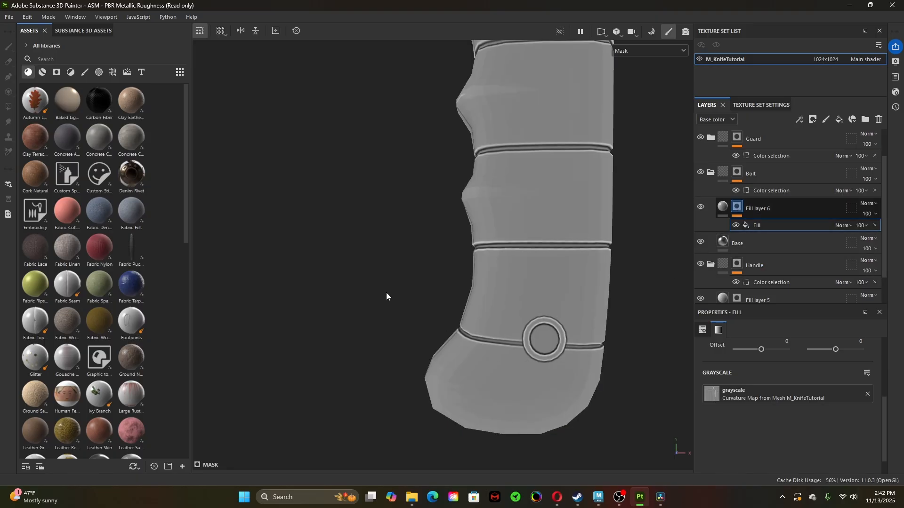
left_click_drag(565, 371, 474, 352, "alt")
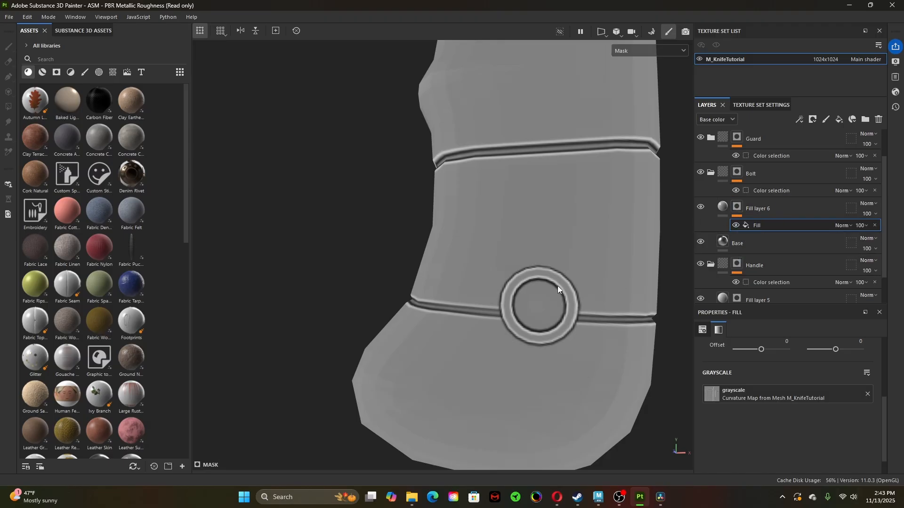
- Enable the roughness channel on Fill layer 6 and set it to about 0.27, checking the bolt under rotated lighting
left_click(723, 208)
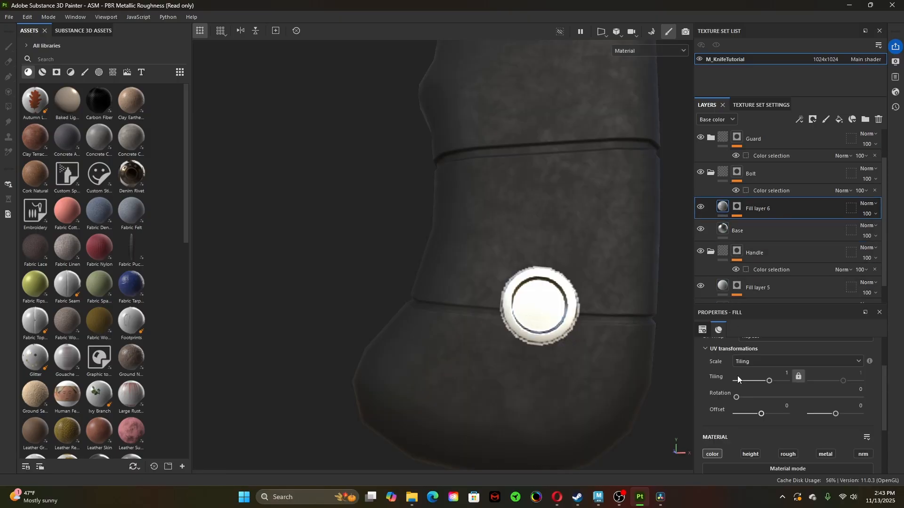
scroll(738, 376, "up", 1)
scroll(737, 376, "down", 2)
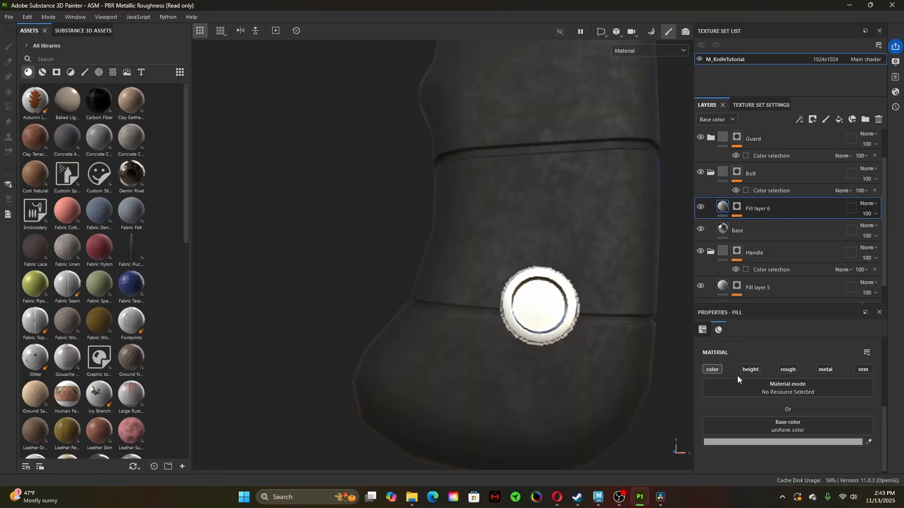
left_click(788, 369)
scroll(797, 452, "down", 1)
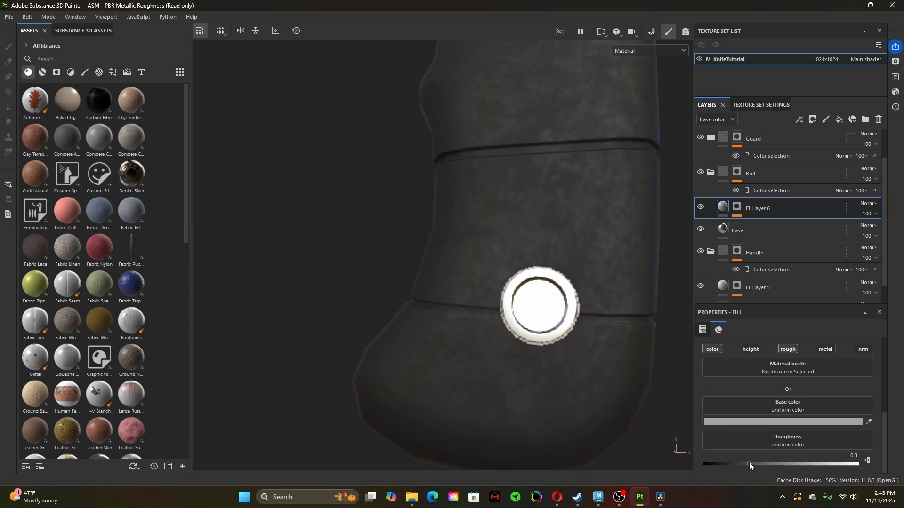
mouse_move(750, 462)
left_mouse_down()
mouse_move(850, 471)
mouse_move(714, 461)
mouse_move(852, 471)
mouse_move(738, 469)
mouse_move(776, 471)
left_mouse_up()
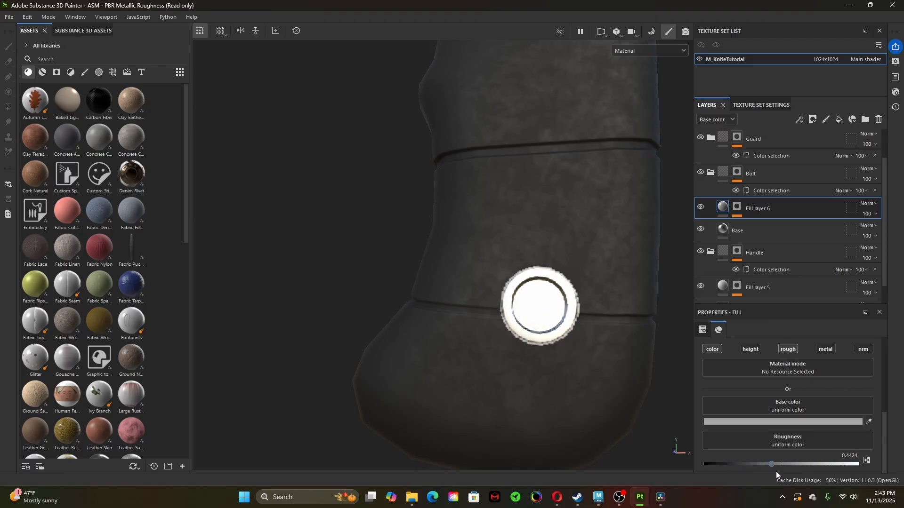
mouse_move(545, 388)
right_mouse_down("shift")
mouse_move(560, 390)
mouse_move(549, 391)
right_mouse_up("shift")
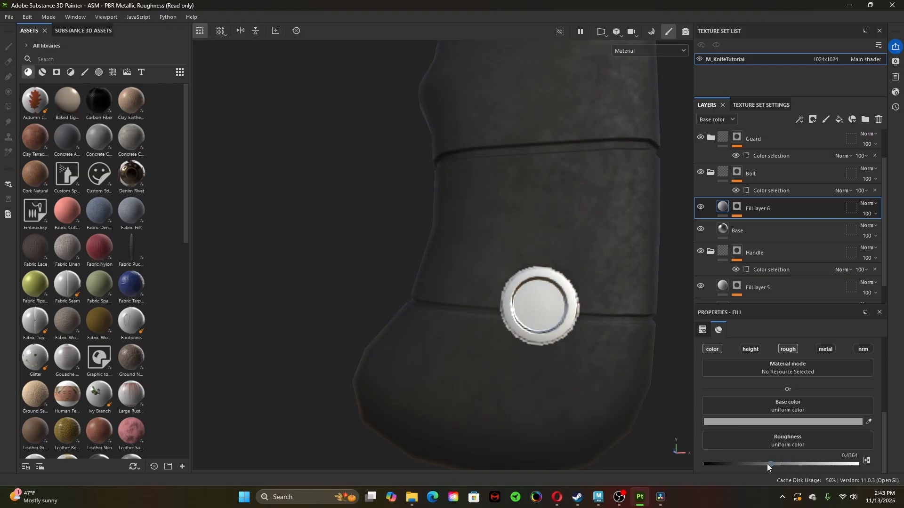
mouse_move(767, 464)
left_mouse_down()
mouse_move(756, 464)
mouse_move(779, 465)
mouse_move(744, 465)
left_mouse_up()
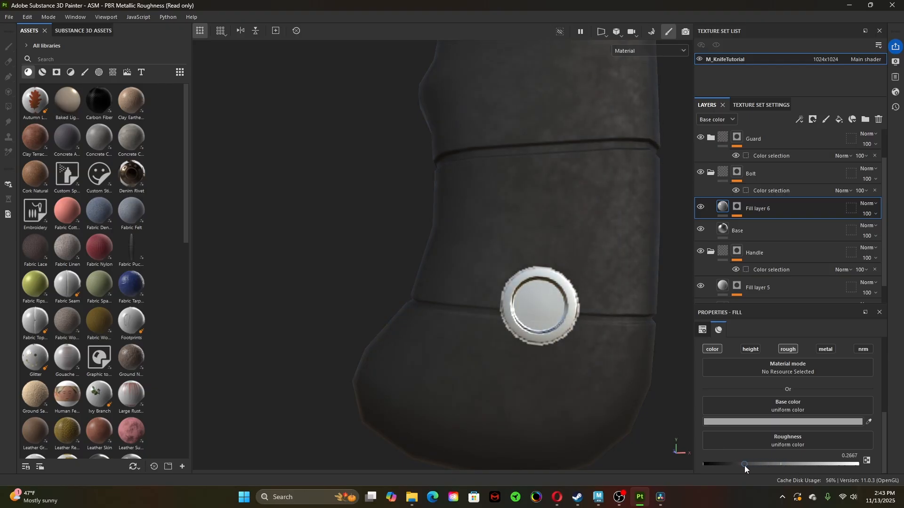
- Add a Levels effect to Fill layer 6's mask and toggle its inversion while viewing the mask, leaving it inverted
left_click(736, 207)
right_click(736, 207)
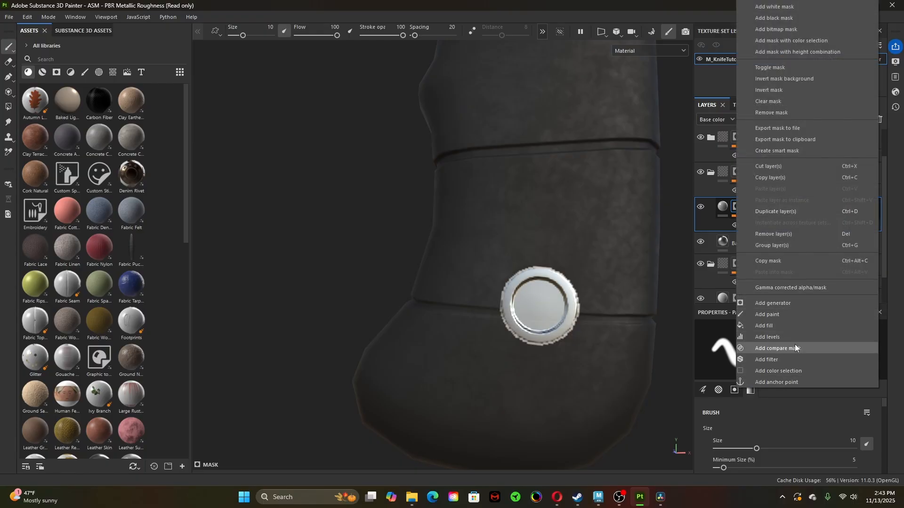
left_click(779, 337)
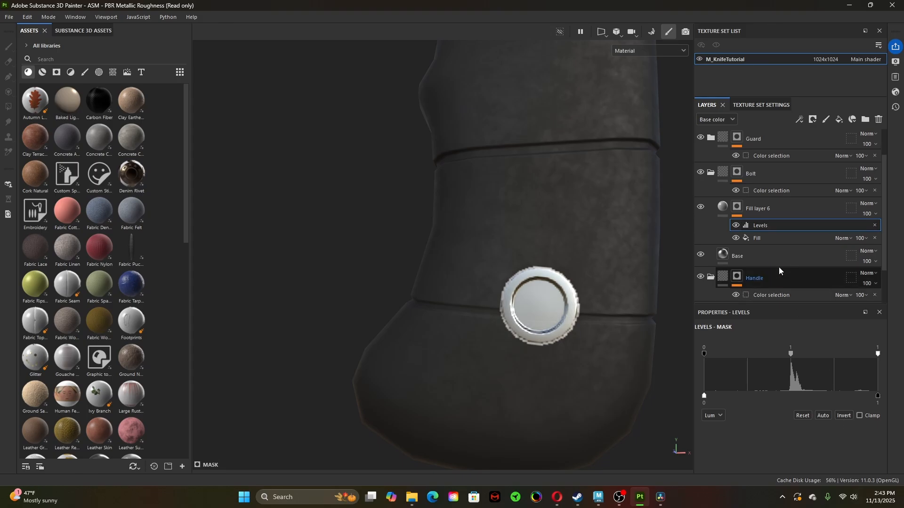
left_click(738, 210, "alt")
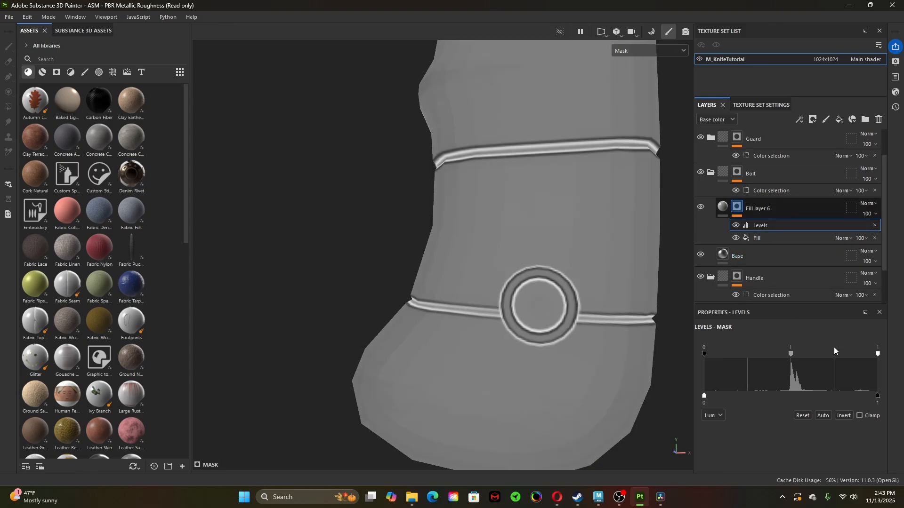
left_click(846, 416)
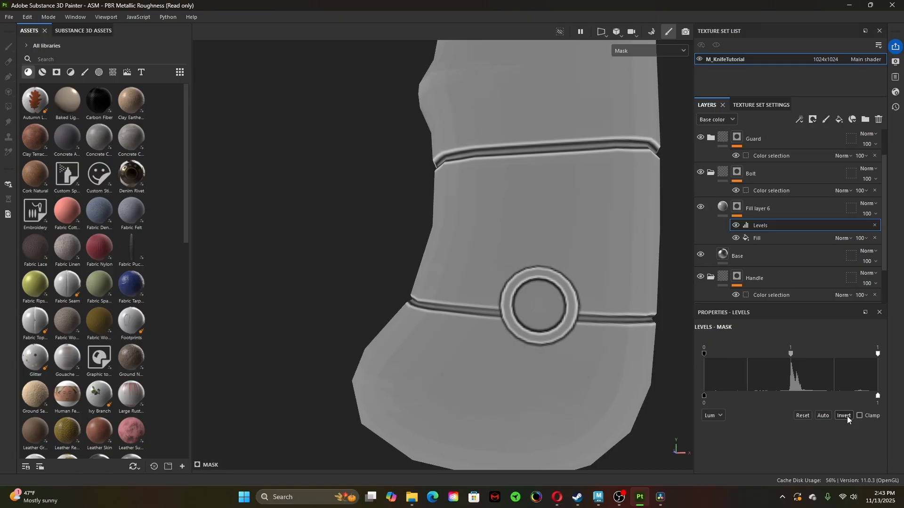
left_click(847, 416)
left_click(847, 416)
left_click(844, 416)
left_click(844, 416)
left_click(844, 416)
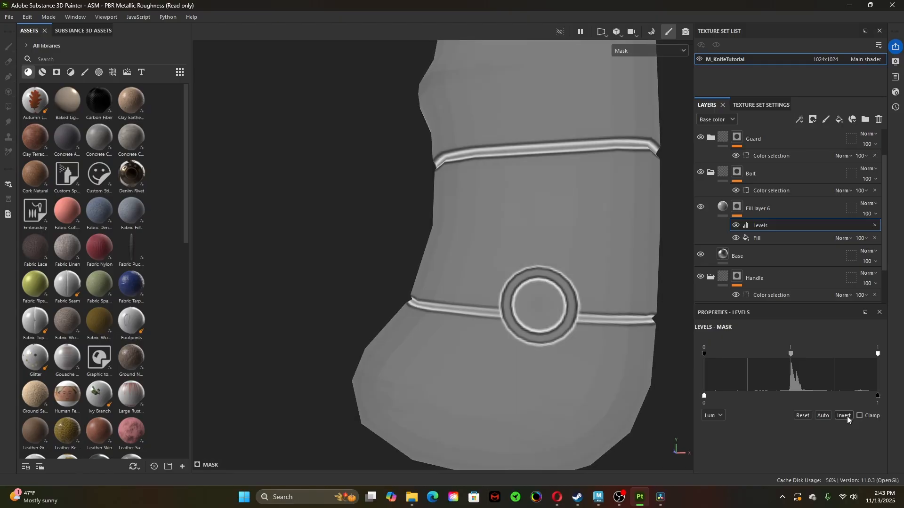
- Lower Fill layer 6's roughness to about 0.23 and check the bolt in material view
left_click(724, 206)
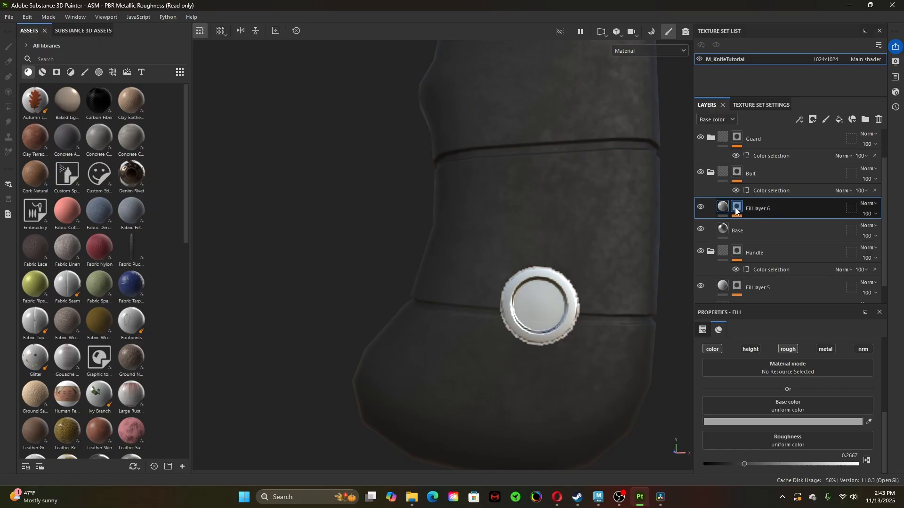
left_click_drag(745, 465, 731, 480)
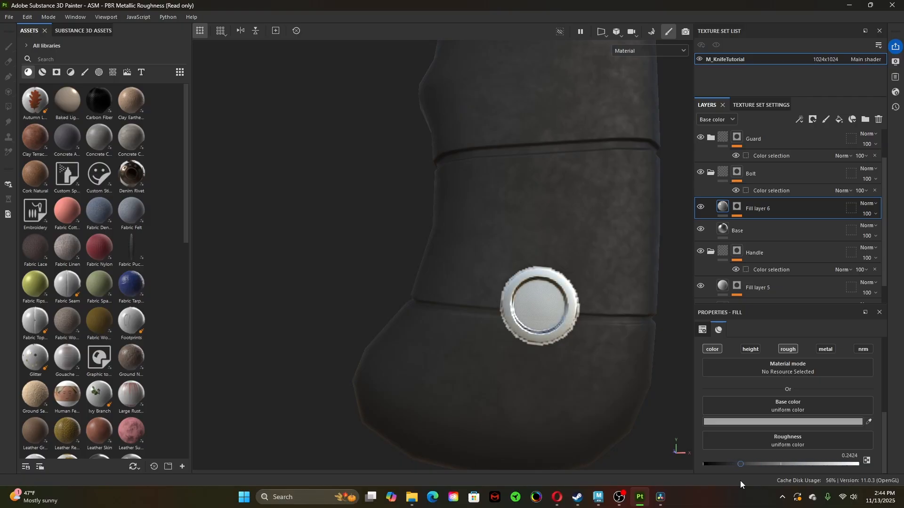
left_click(737, 208)
left_click(723, 207)
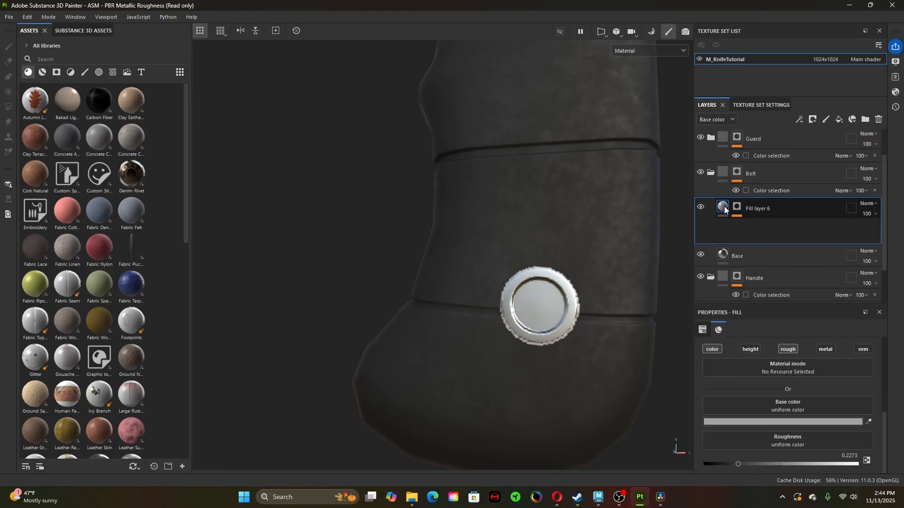
left_click_drag(385, 286, 641, 305, "alt")
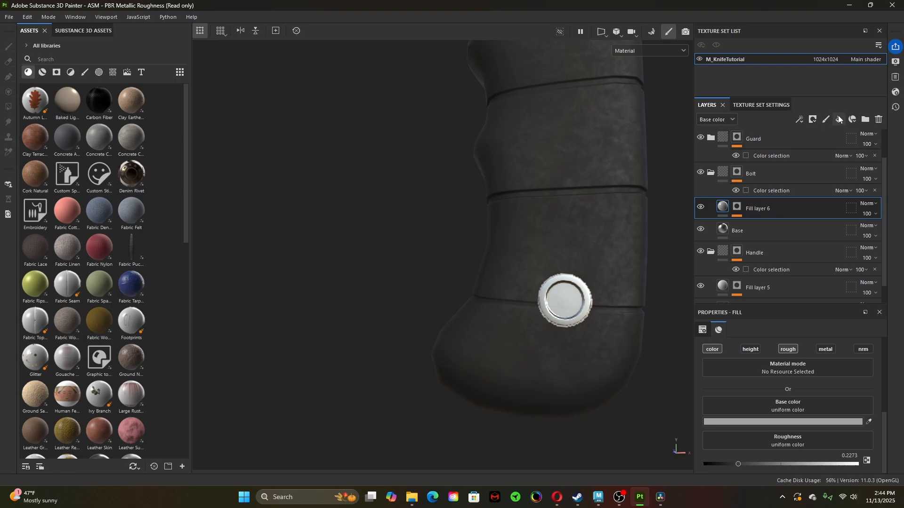
- Remove the Levels and curvature Fill effects from Fill layer 6's mask
left_click(739, 207)
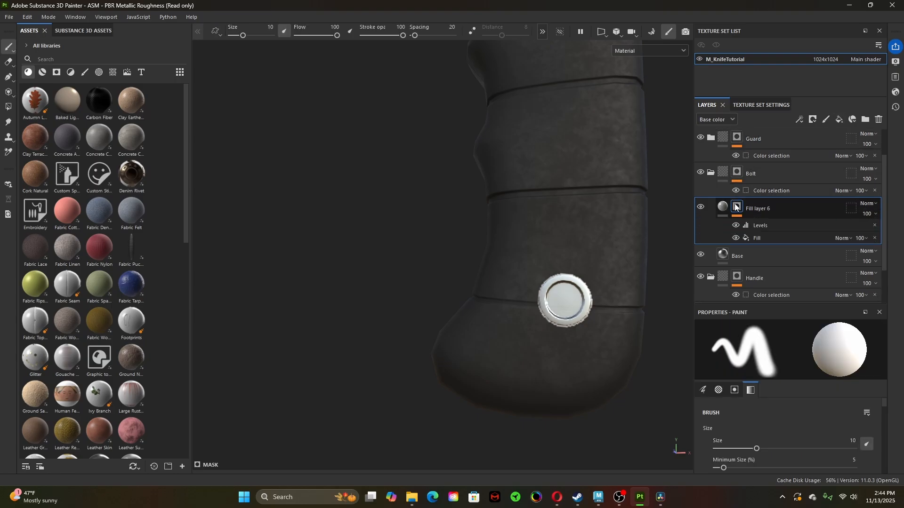
left_click(875, 226)
left_click(875, 225)
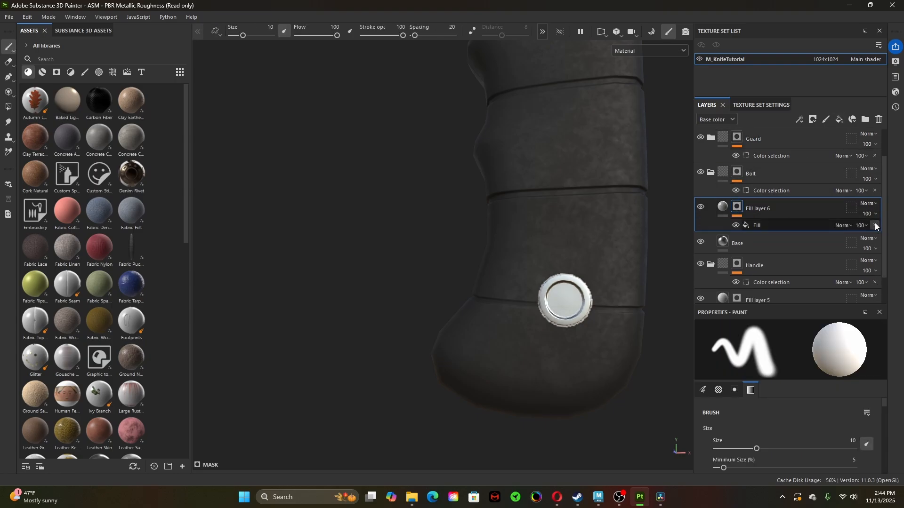
- Add a generator to Fill layer 6's mask and assign Metal Edge Wear to it
right_click(736, 206)
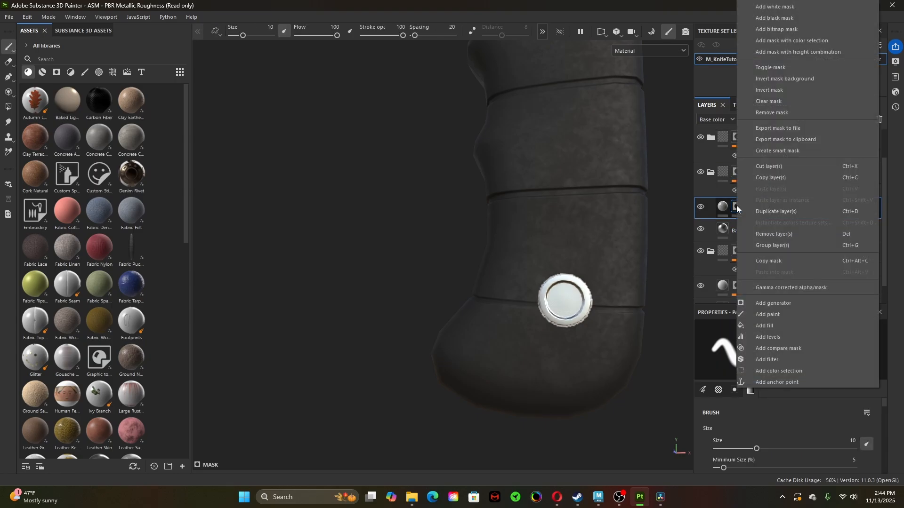
left_click(791, 304)
left_click(775, 358)
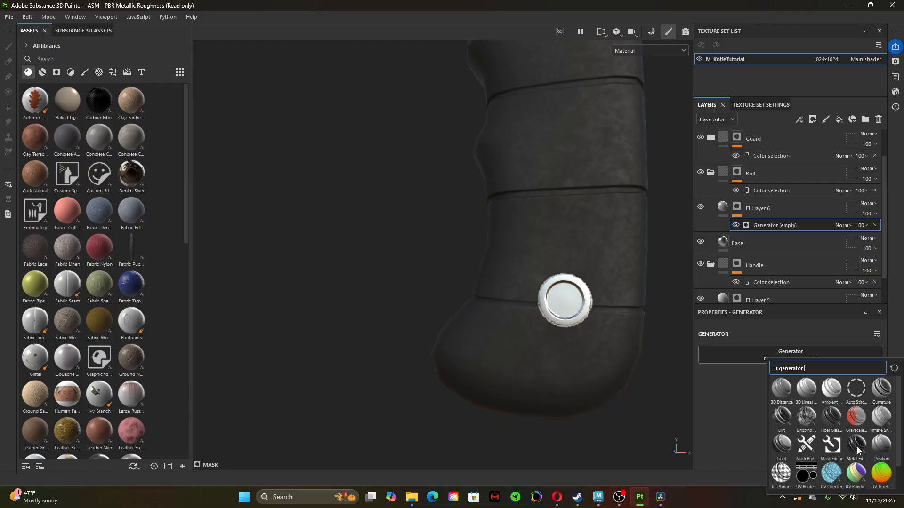
mouse_move(856, 447)
mouse_move(880, 415)
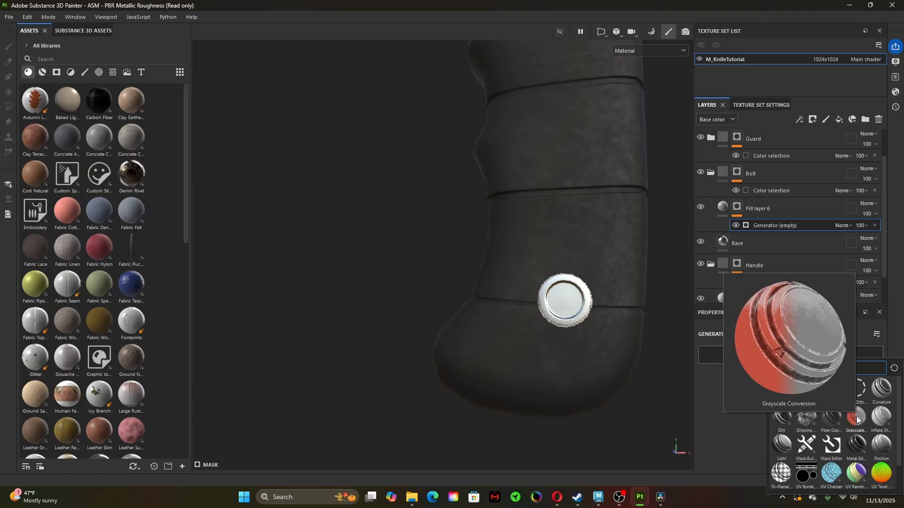
mouse_move(829, 422)
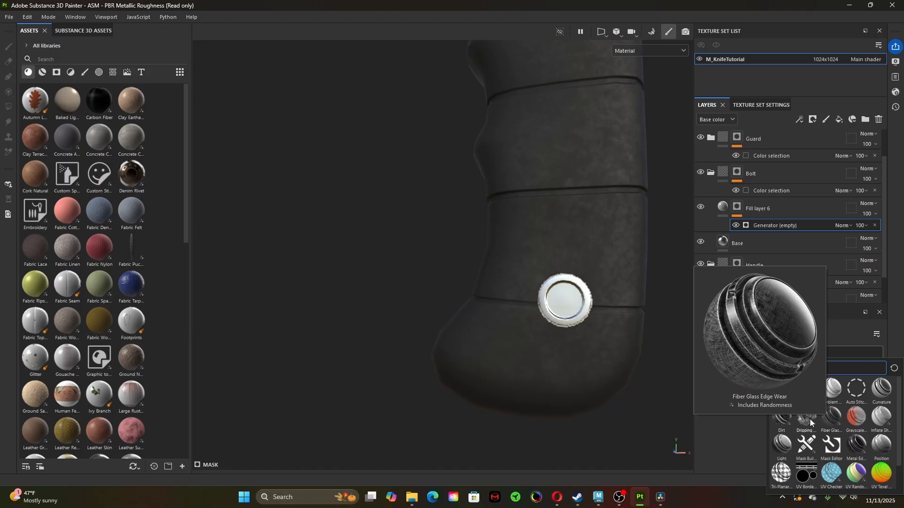
mouse_move(779, 429)
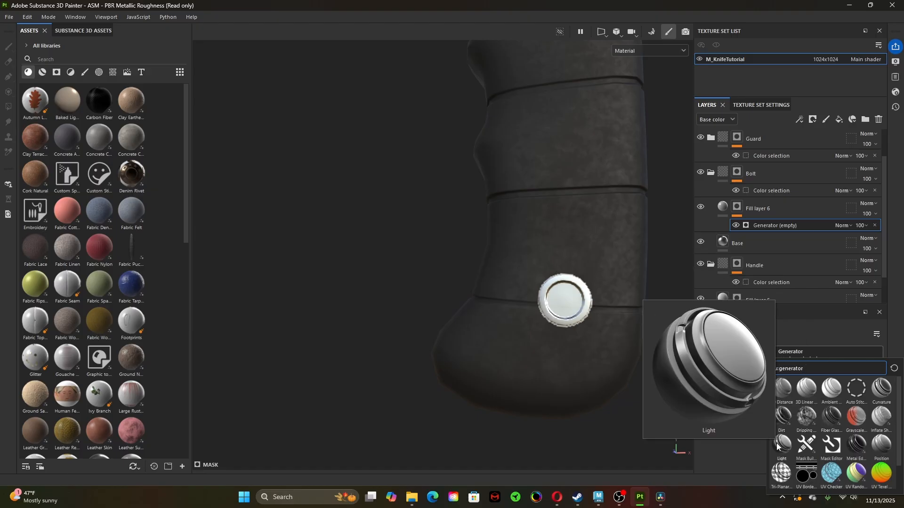
mouse_move(881, 382)
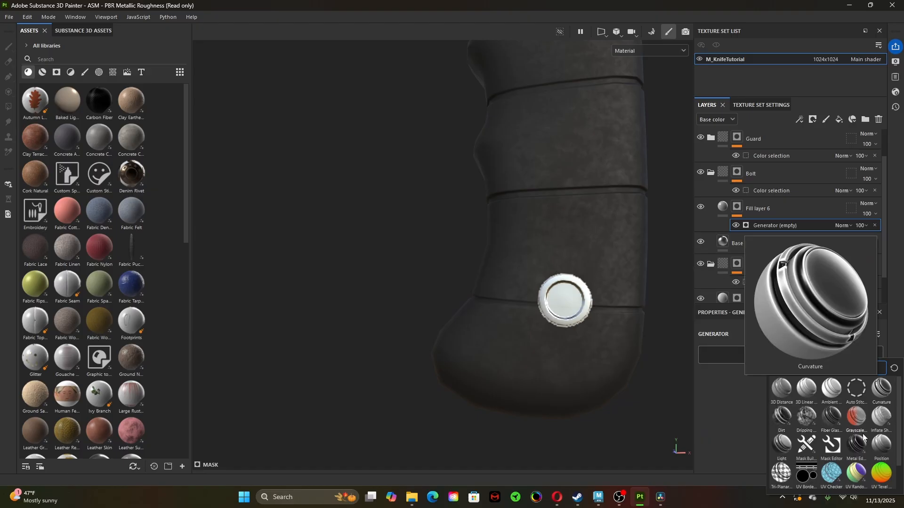
key("Escape")
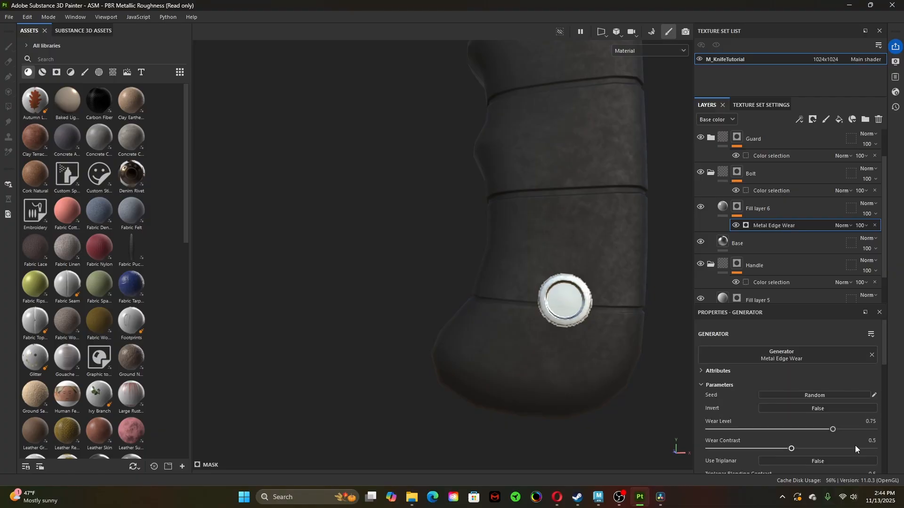
- Temporarily recolour Fill layer 6's base color to a light red so its wear pattern stands out on the bolt
right_click_drag(537, 358, 627, 375, "alt")
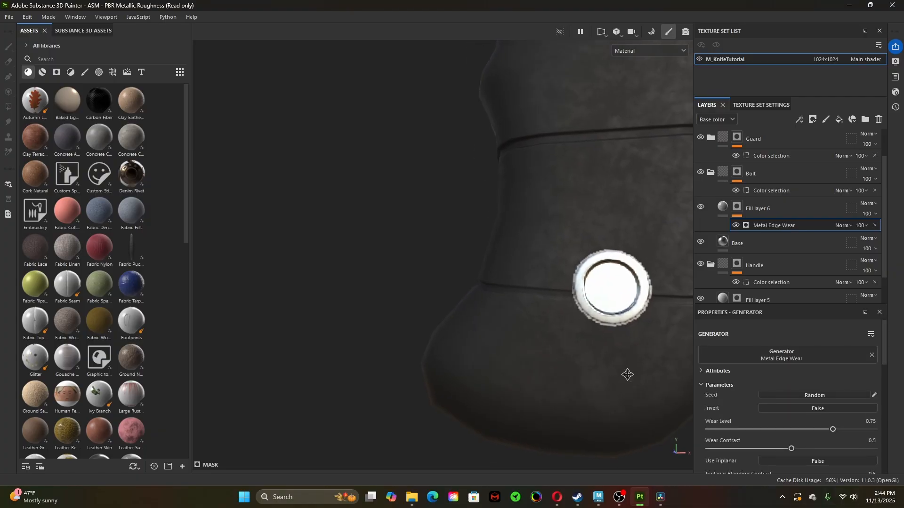
middle_click_drag(628, 375, 532, 358, "alt")
left_click_drag(533, 357, 551, 369, "alt")
key("Delete")
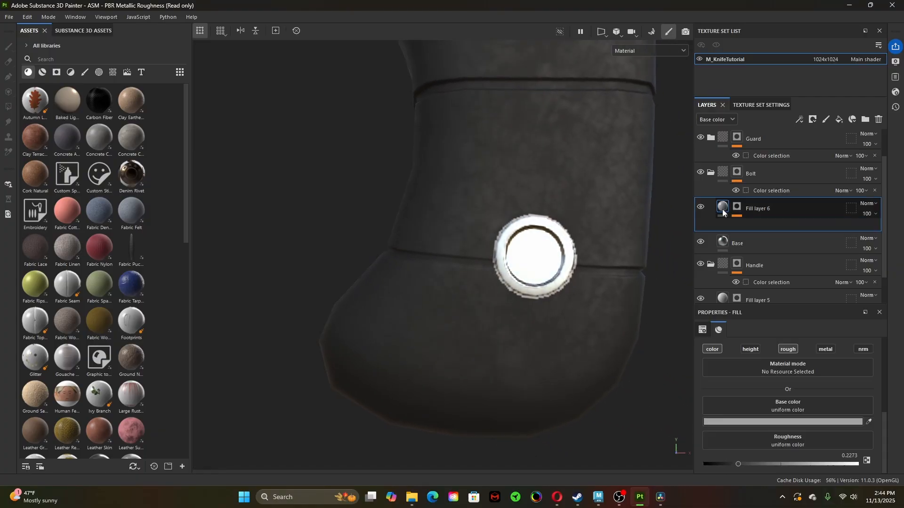
left_click(768, 422)
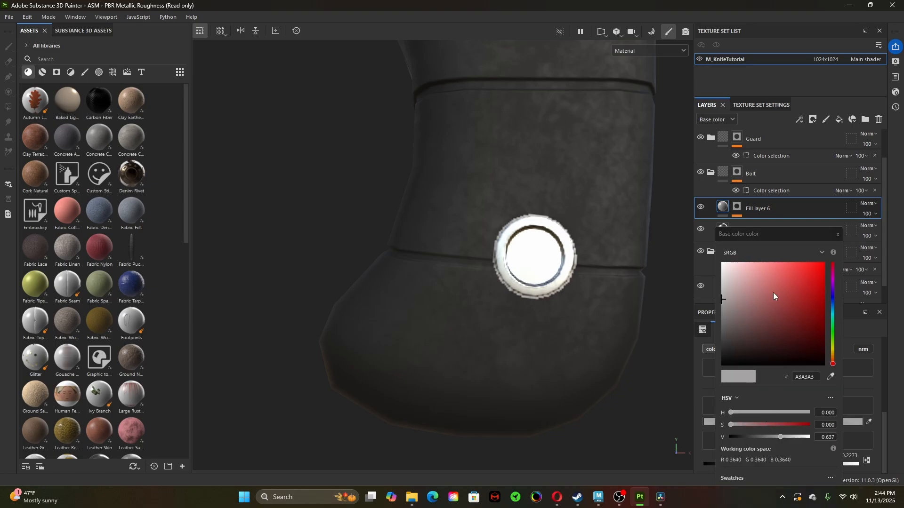
left_click_drag(775, 287, 780, 280)
left_click(837, 234)
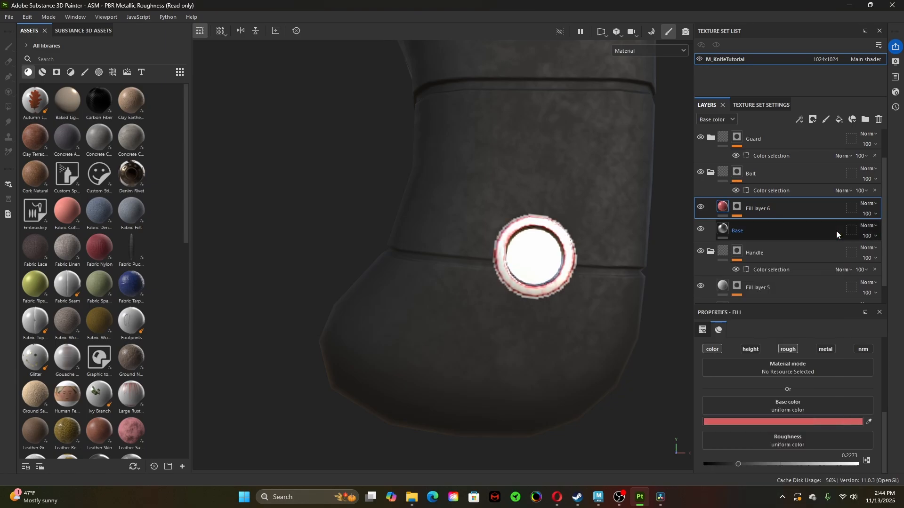
- Set the Metal Edge Wear generator on Fill layer 6's mask to wear level 0.86 and wear contrast about 0.35
left_click(737, 209)
left_click(765, 225)
left_click_drag(832, 430, 763, 447)
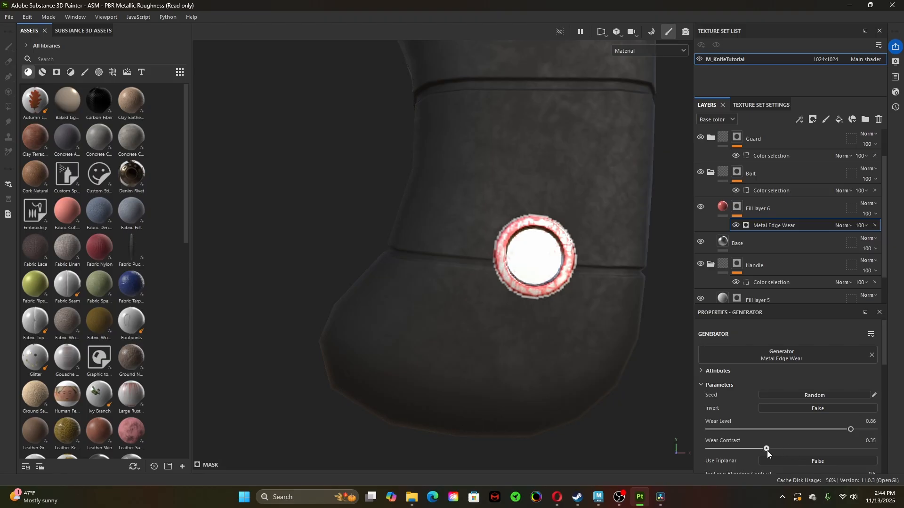
- Set Fill layer 6's base color to a neutral grey around 979696 and its roughness to about 0.49
left_click(721, 210)
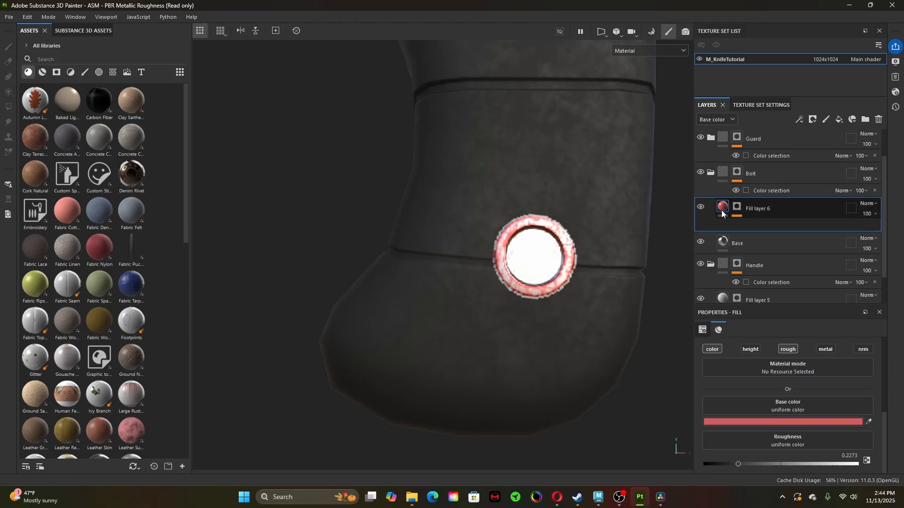
left_click(747, 422)
left_click_drag(726, 286, 724, 306)
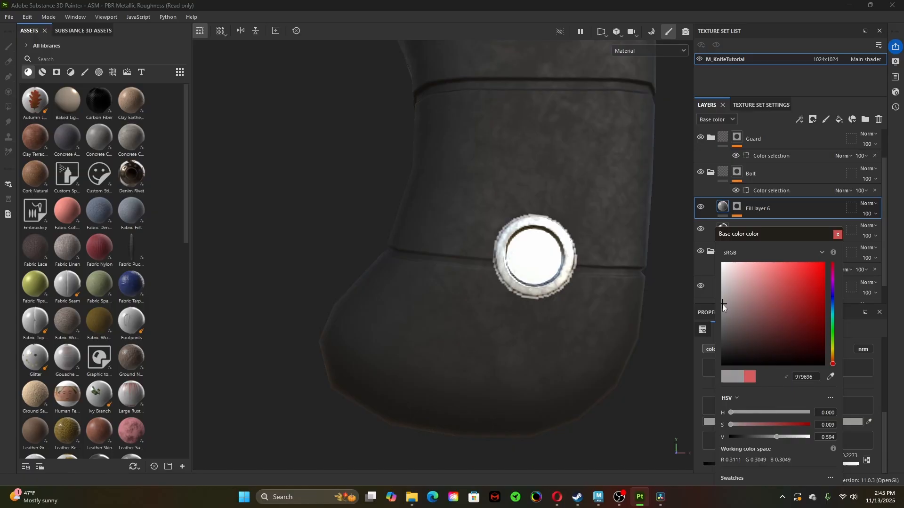
left_click(837, 235)
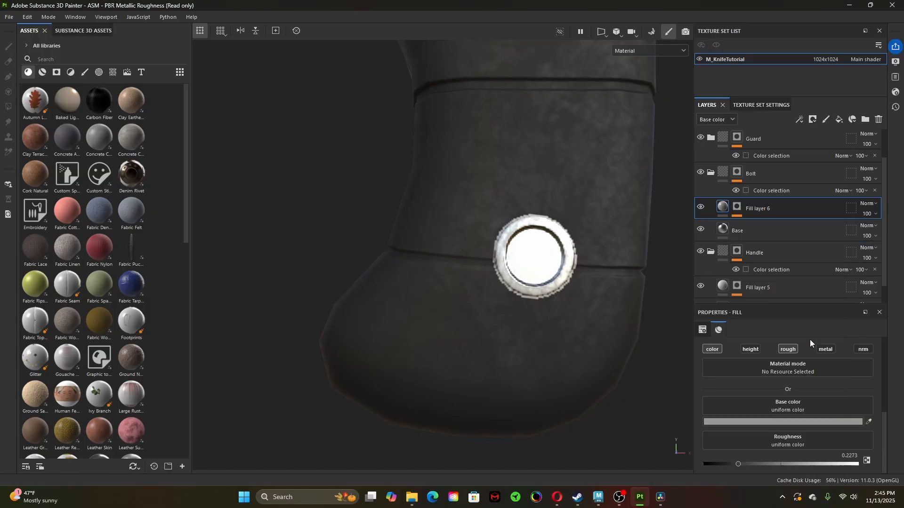
mouse_move(739, 464)
left_mouse_down()
mouse_move(798, 470)
mouse_move(779, 473)
left_mouse_up()
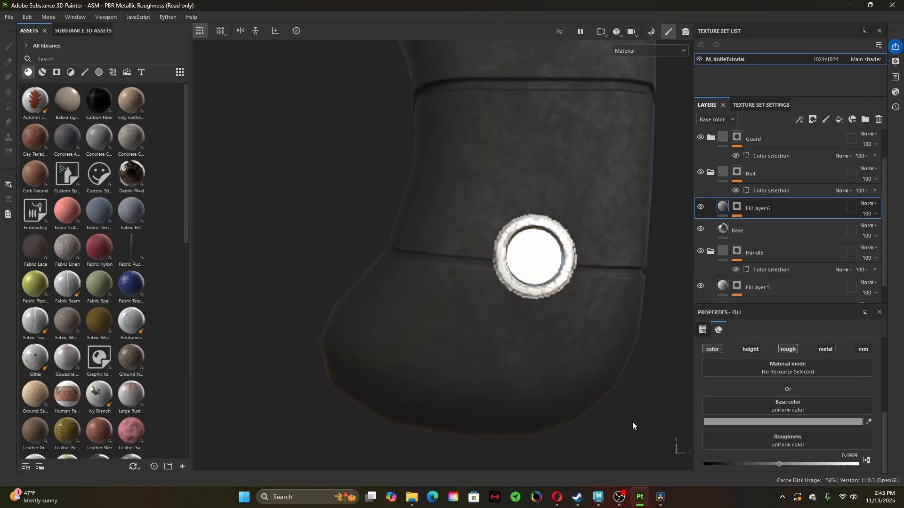
- Check the bolt against the whole handle and collapse the Bolt group
scroll(583, 325, "down", 5)
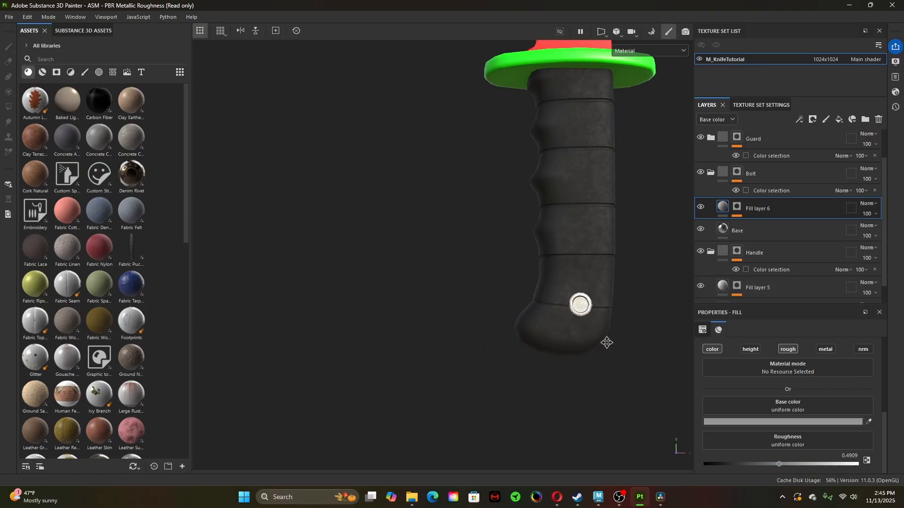
middle_click_drag(607, 342, 504, 307)
scroll(518, 339, "down", 2)
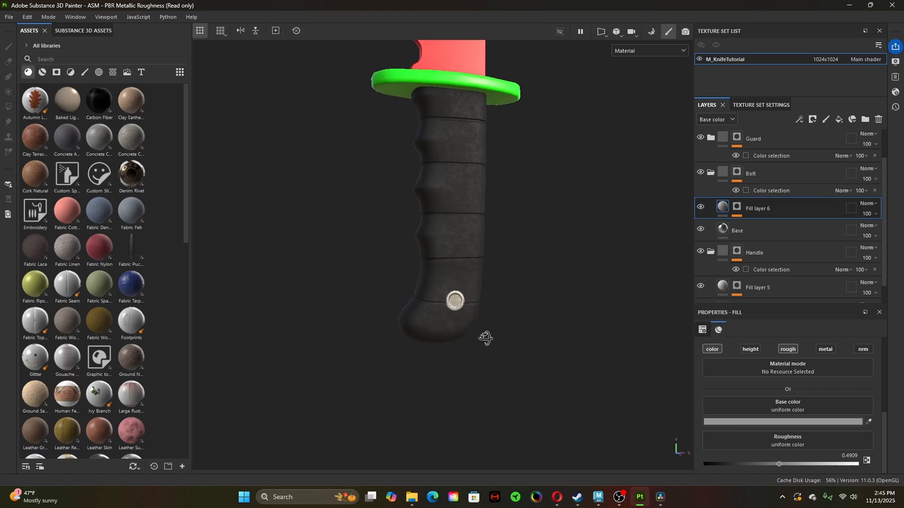
left_click_drag(485, 339, 469, 331, "alt")
left_click_drag(524, 351, 517, 359, "alt")
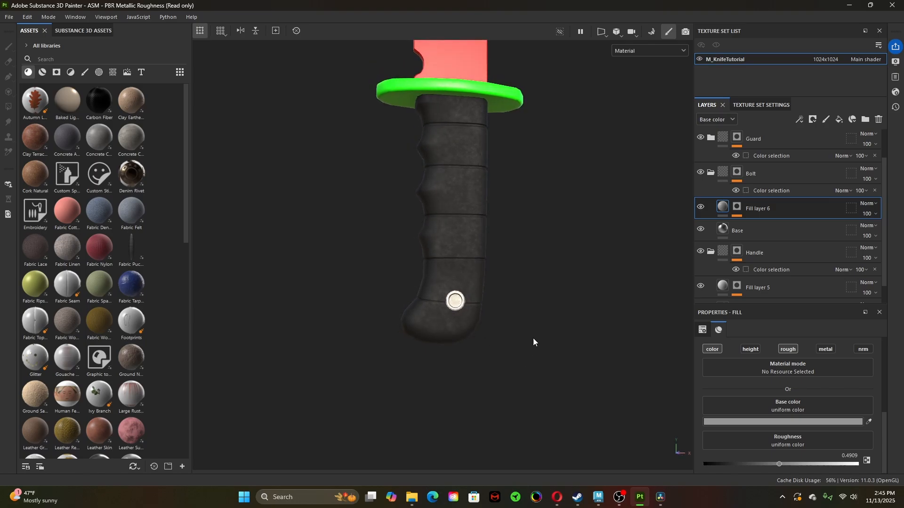
right_click_drag(429, 316, 394, 310, "alt")
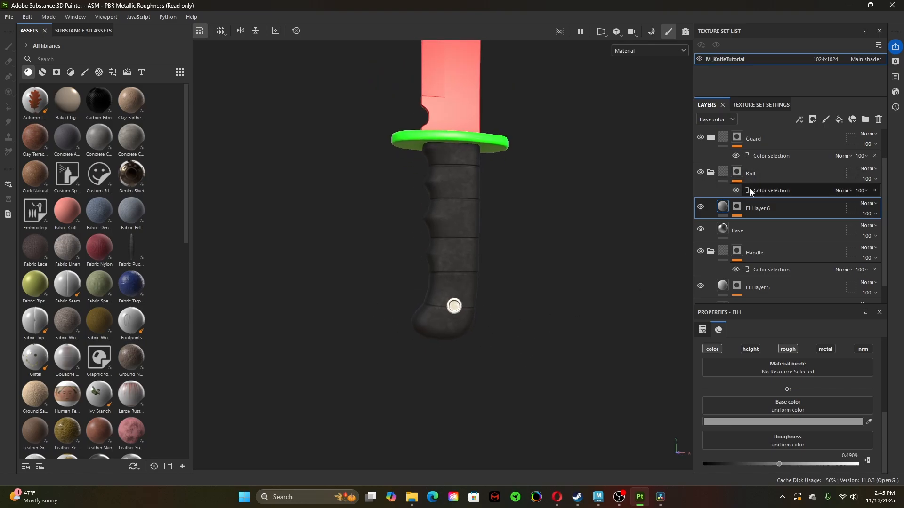
left_click(711, 173)
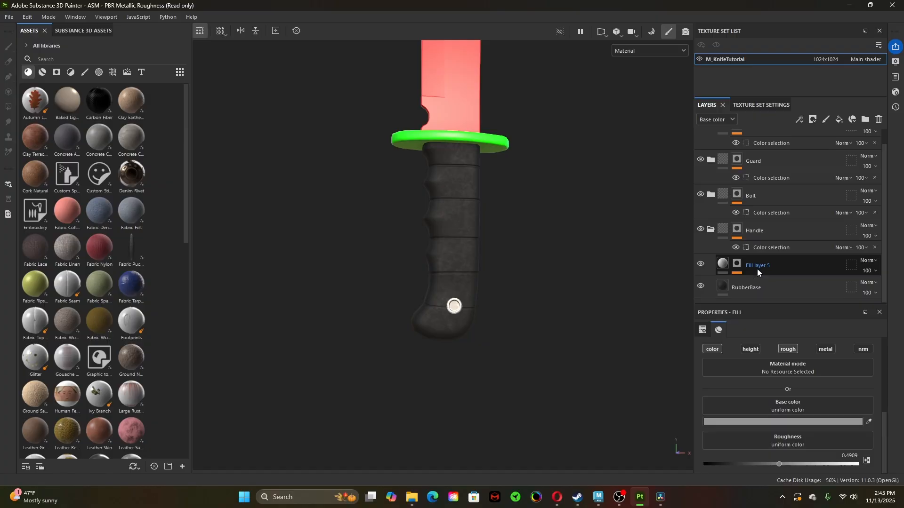
- Examine the handle and bolt surfaces from several angles and distances in material view
left_click_drag(498, 317, 544, 333, "alt")
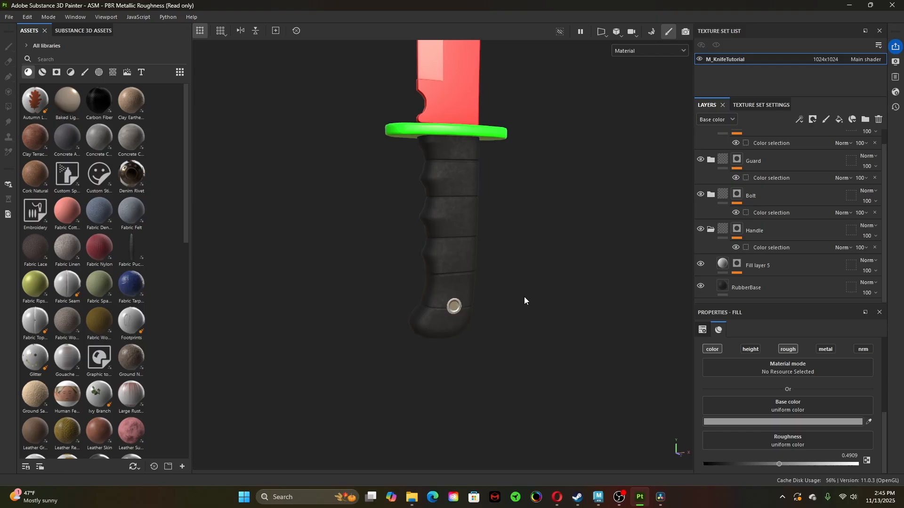
left_click_drag(530, 270, 398, 280, "alt")
right_click_drag(398, 280, 406, 282, "shift")
right_click_drag(640, 327, 525, 325, "alt")
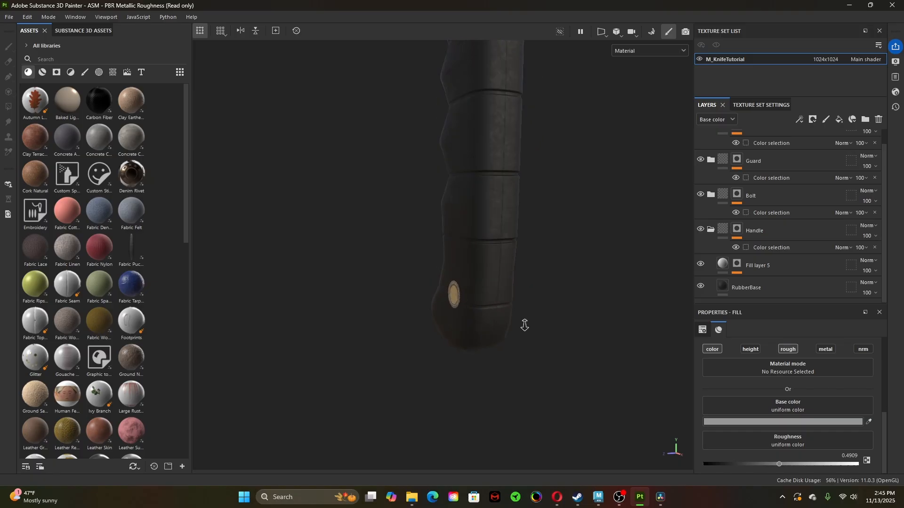
left_click_drag(524, 325, 565, 341, "alt")
right_click_drag(565, 341, 544, 360, "shift")
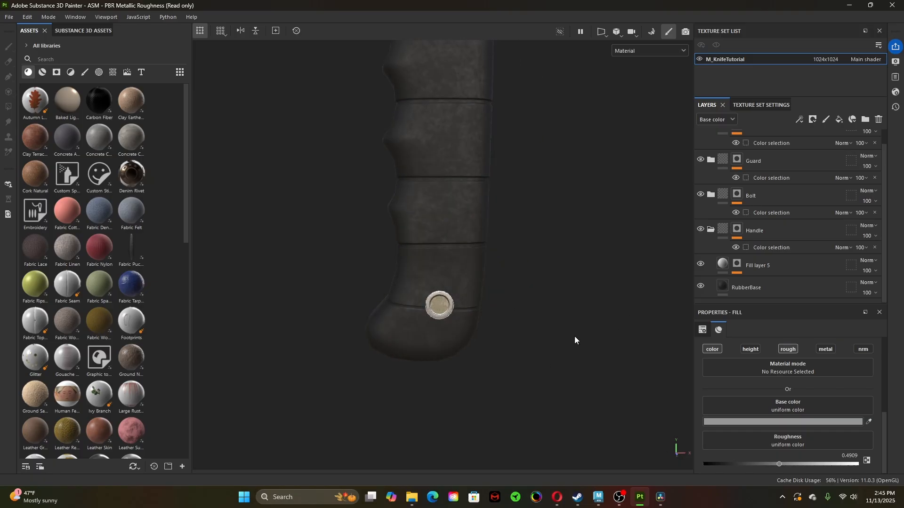
scroll(368, 326, "down", 2)
mouse_move(391, 339)
right_mouse_down("shift")
mouse_move(403, 344)
mouse_move(369, 345)
mouse_move(393, 353)
right_mouse_up("shift")
left_click_drag(408, 387, 557, 387, "alt")
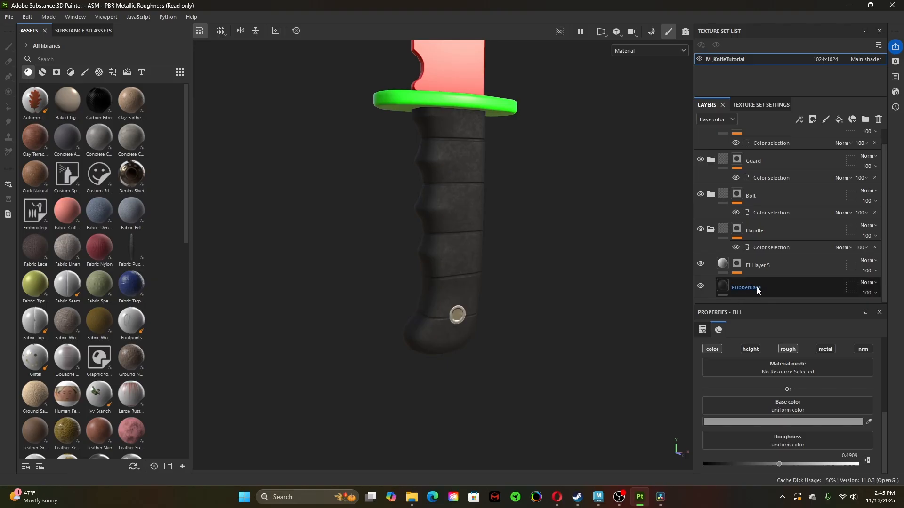
- Rename Fill layer 5 in the Handle group to RoughnessVariation1
left_click(764, 266)
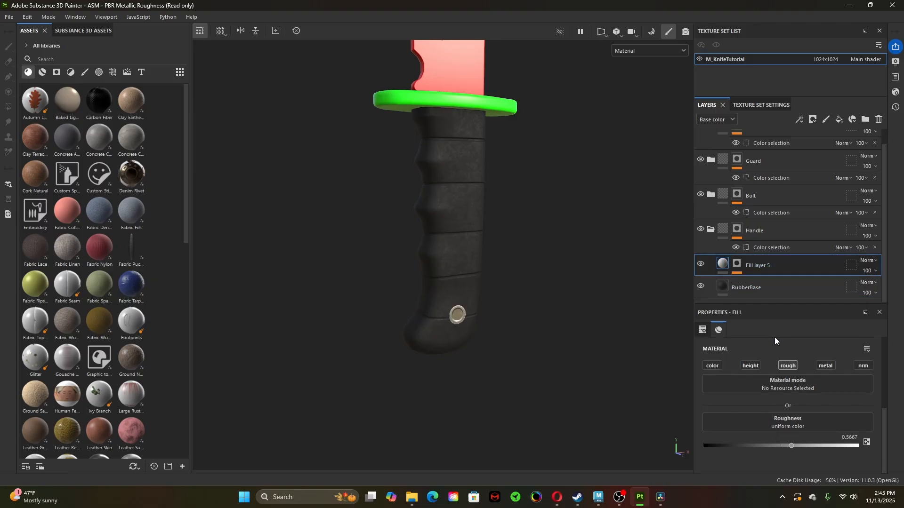
double_click(785, 267)
type("Roughne")
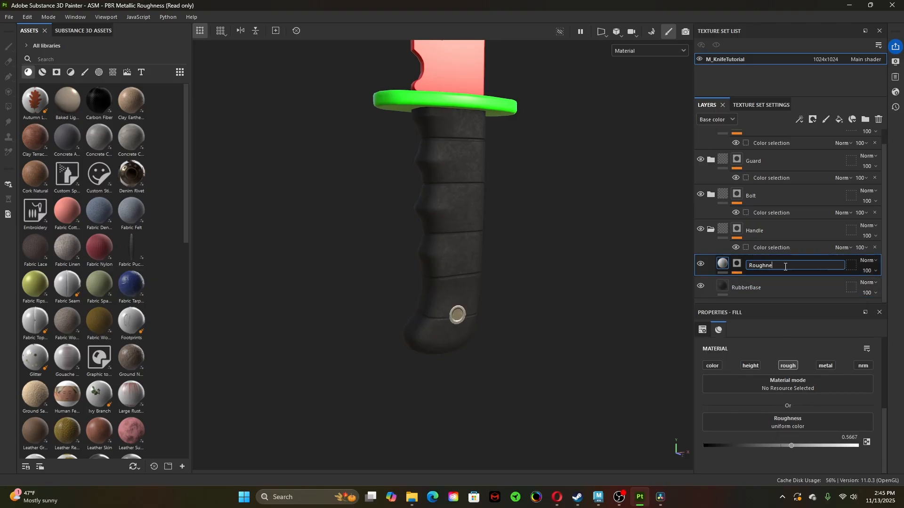
type("ssVariation1")
key("Return")
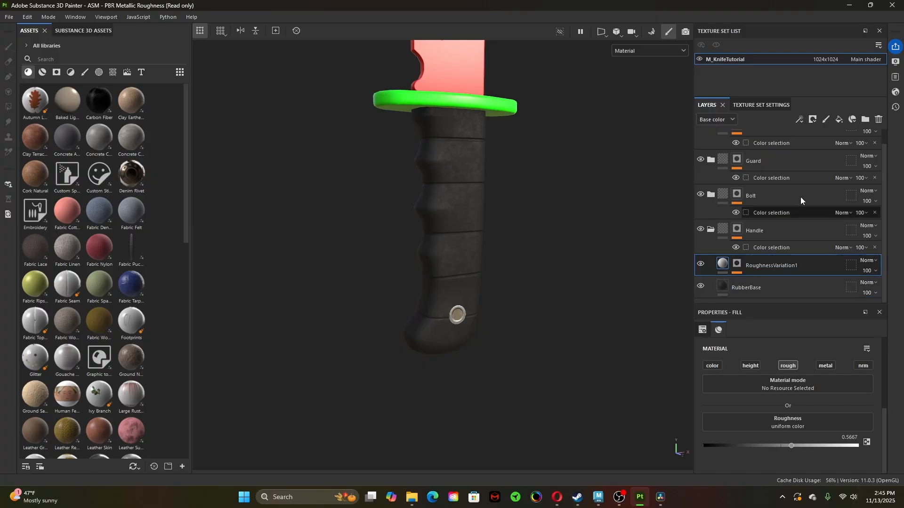
- Add a fill layer above RoughnessVariation1 in the Handle group with only the roughness channel enabled
left_click(840, 119)
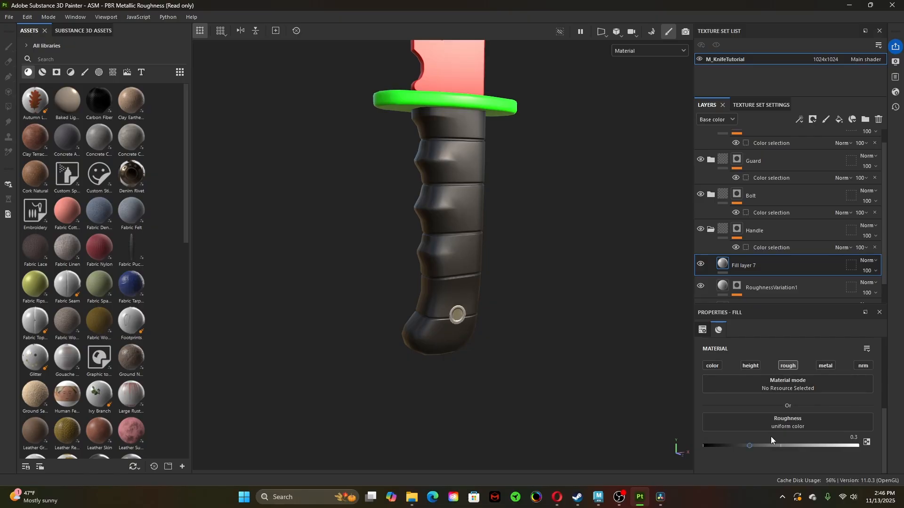
- Search the resources for noise, try Dirt 3 as Fill layer 7's roughness texture, and undo it
left_click(779, 423)
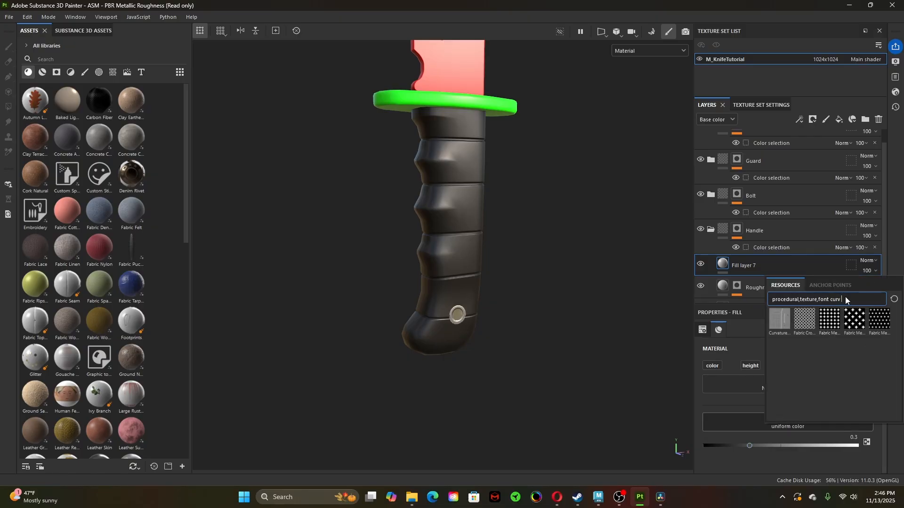
key("BackSpace")
key("BackSpace")
key("BackSpace")
key("BackSpace")
type("noise")
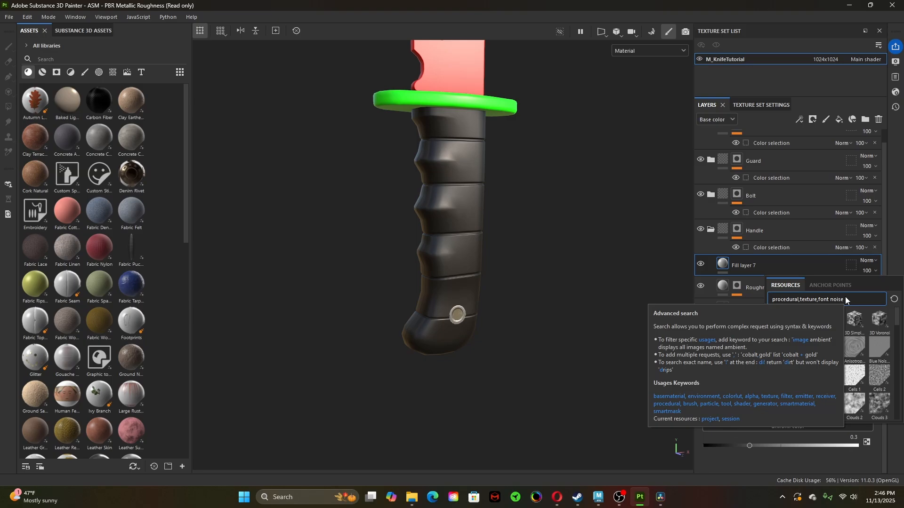
scroll(852, 386, "down", 3)
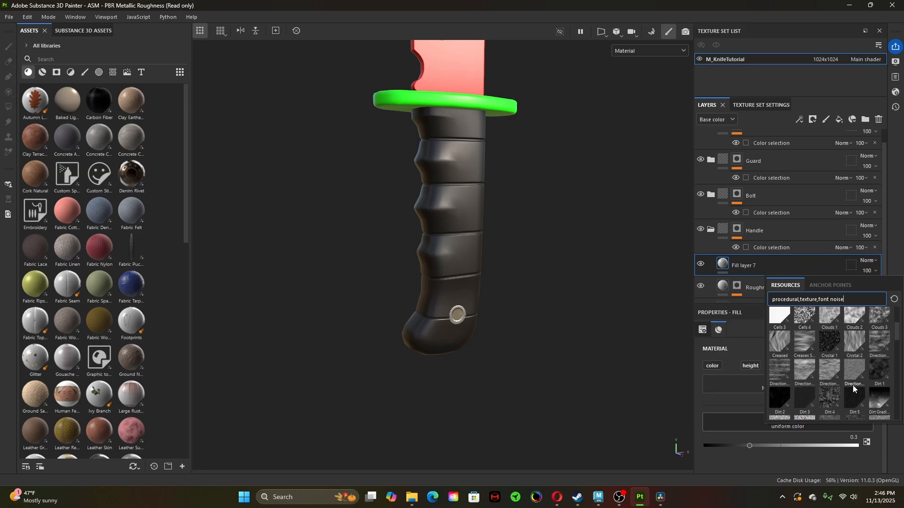
left_click(802, 395)
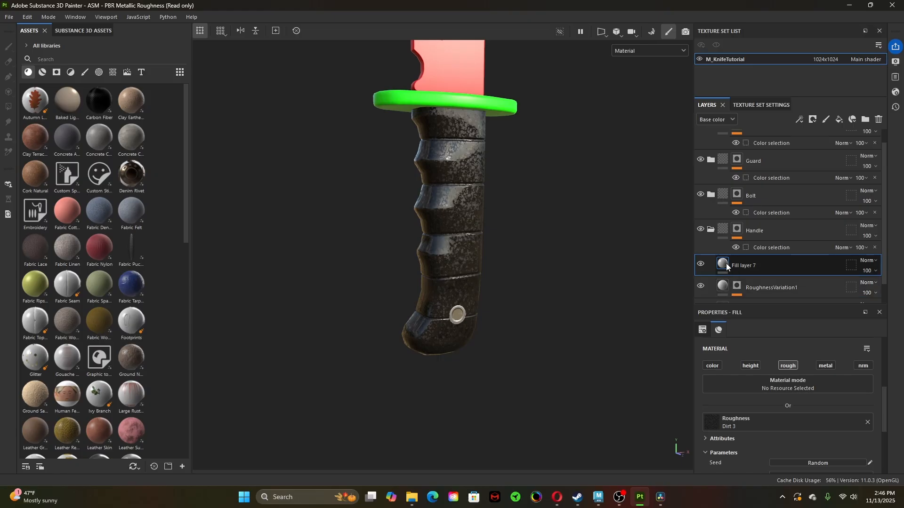
key("ctrl+z")
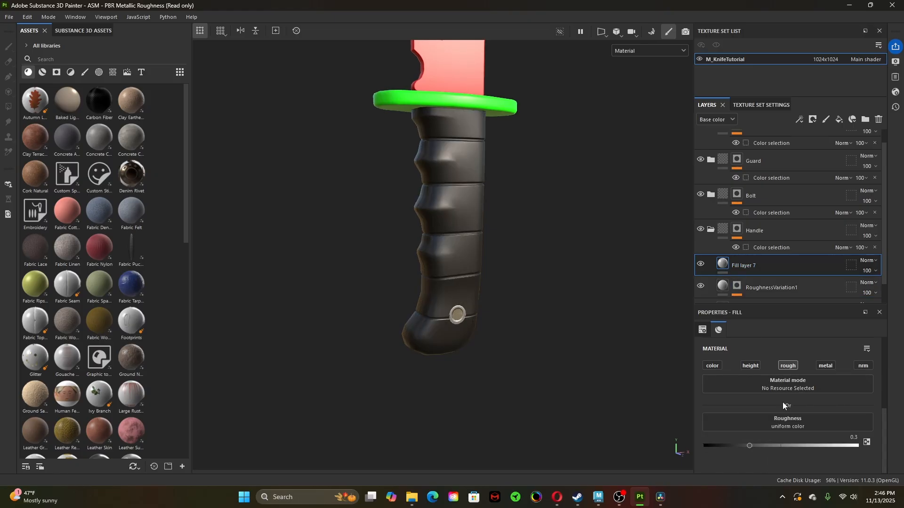
- Add a black mask to Fill layer 7 and put a Fill effect on that mask
right_click(732, 266)
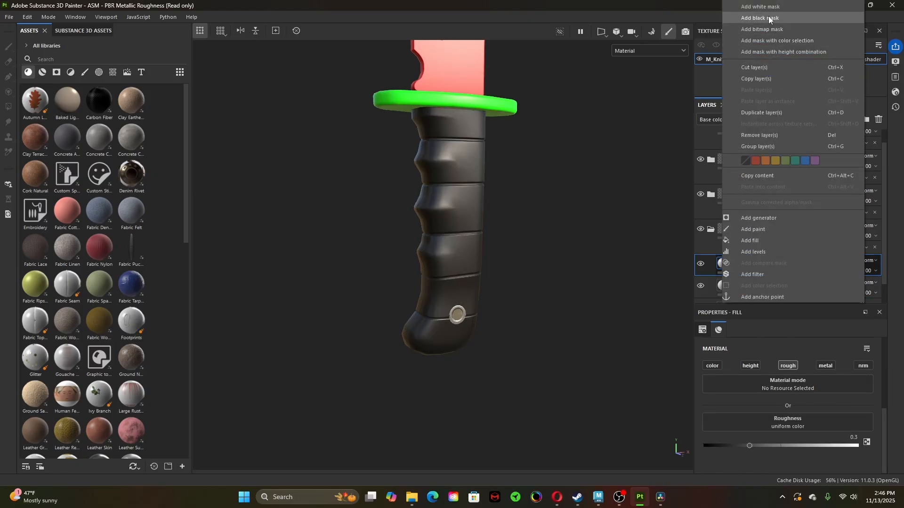
left_click(769, 18)
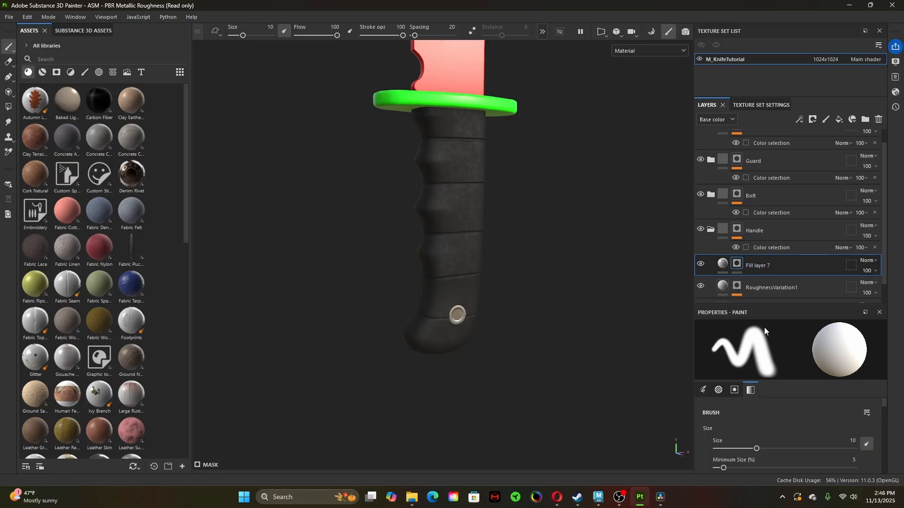
right_click(736, 262)
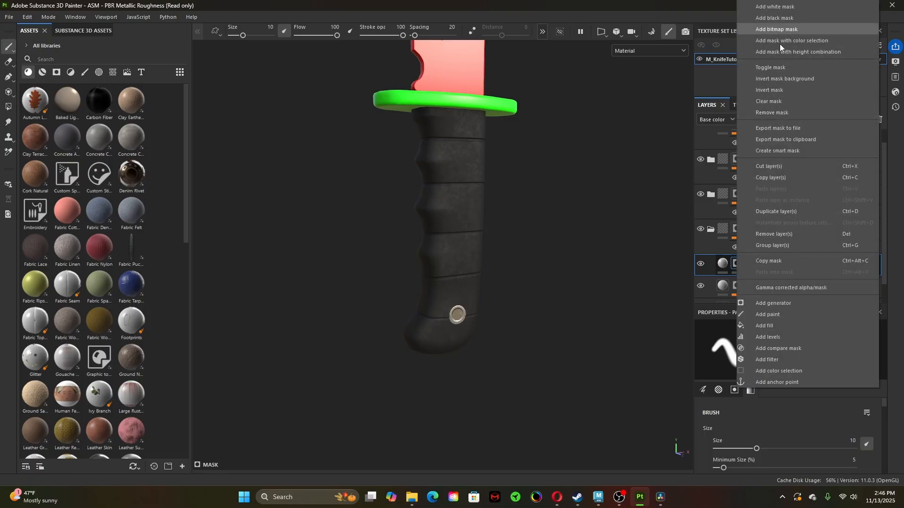
left_click(783, 327)
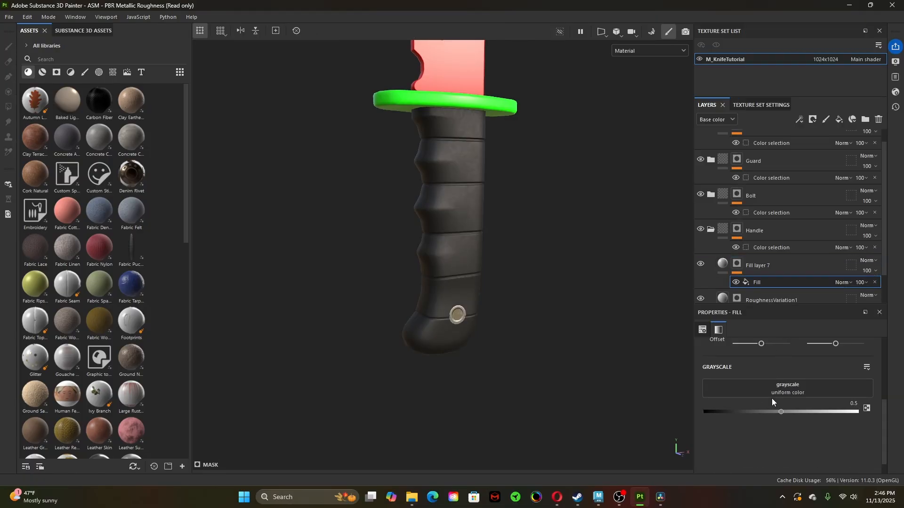
- Assign the Dirt 2 texture to the mask's Fill effect and view Fill layer 7's mask on the handle
left_click(787, 387)
scroll(812, 341, "down", 3)
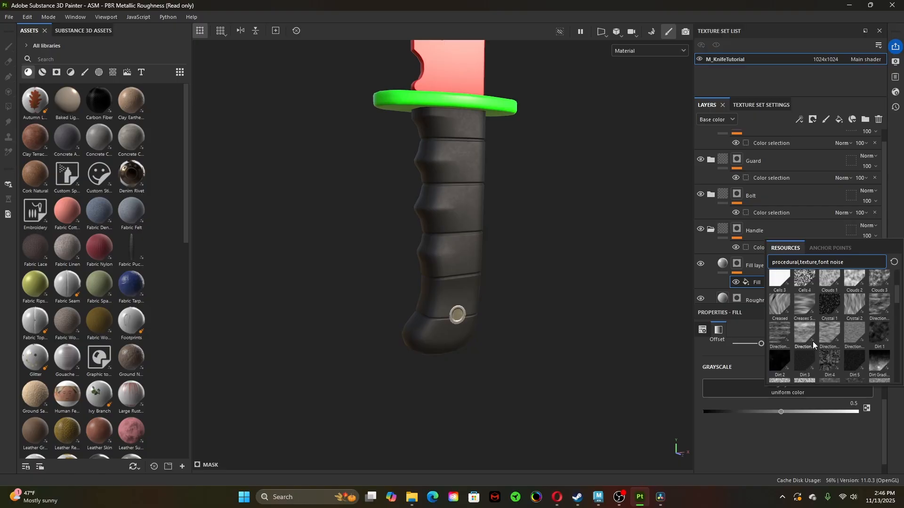
left_click(777, 363)
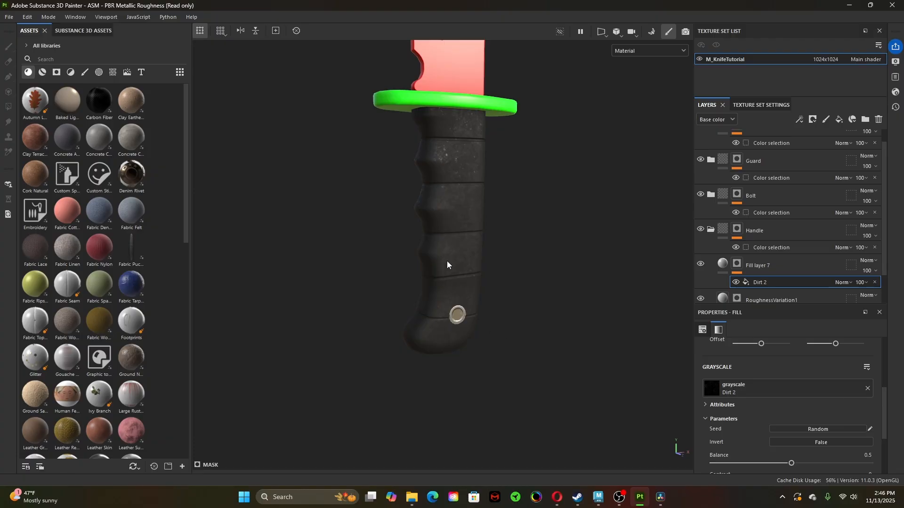
right_click_drag(602, 309, 542, 309, "alt")
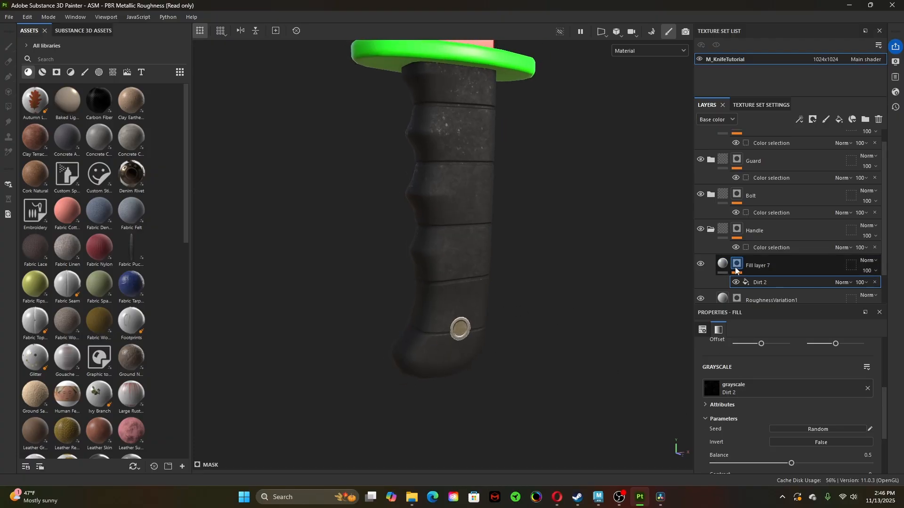
key("m")
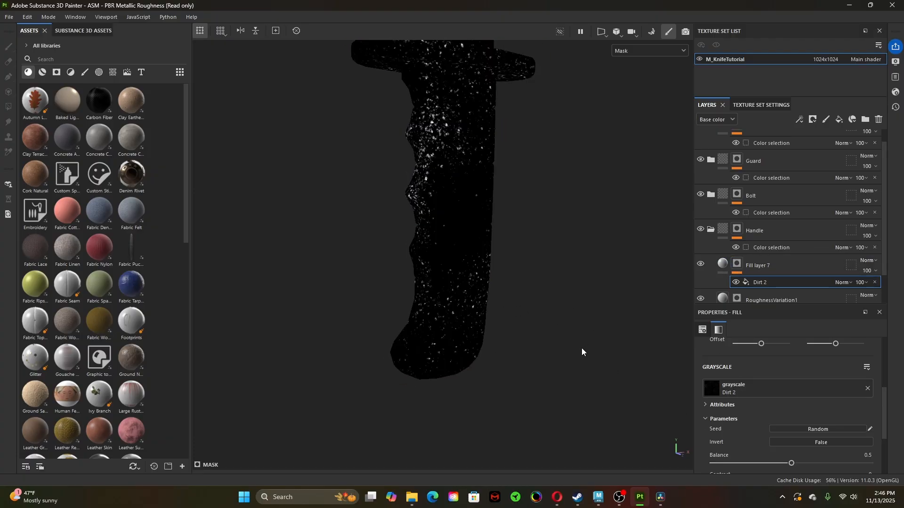
- Switch the Dirt 2 mask fill to tri-planar projection and set its tiling to 2.29
scroll(405, 352, "down", 2)
scroll(740, 420, "up", 3)
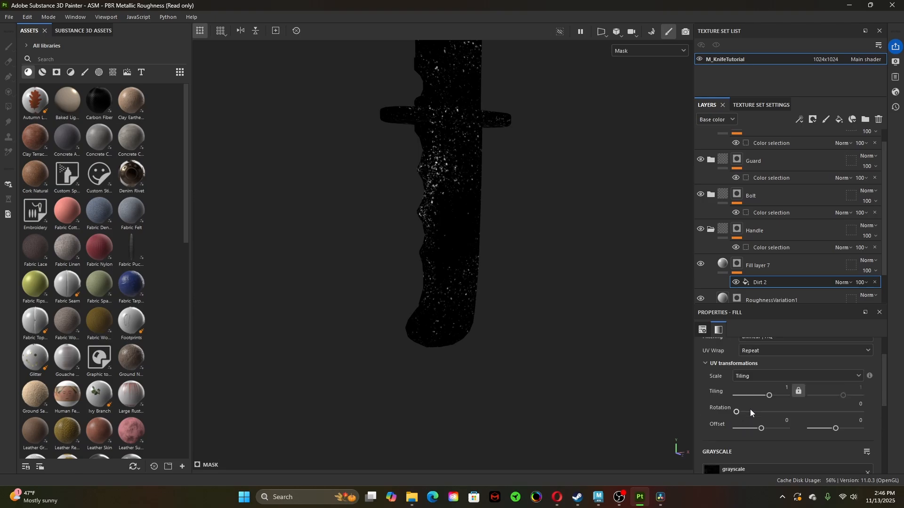
scroll(763, 372, "up", 1)
left_click(770, 350)
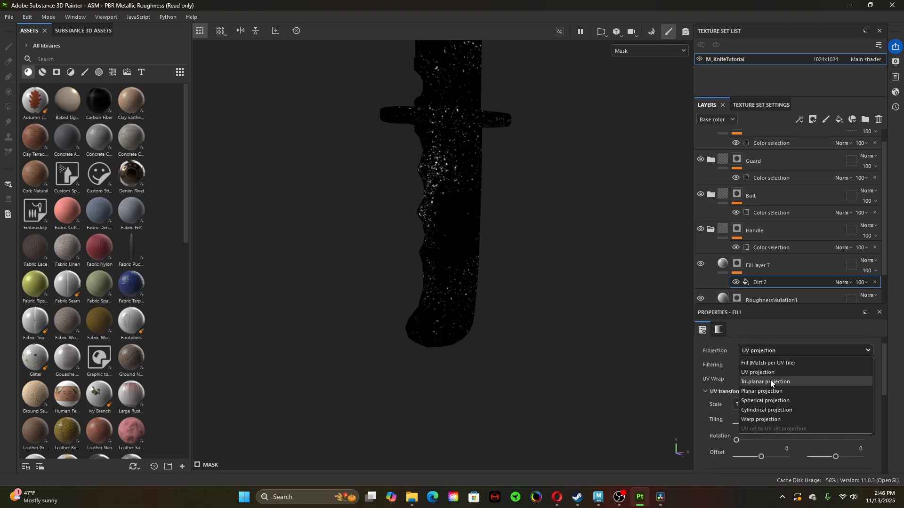
left_click(770, 382)
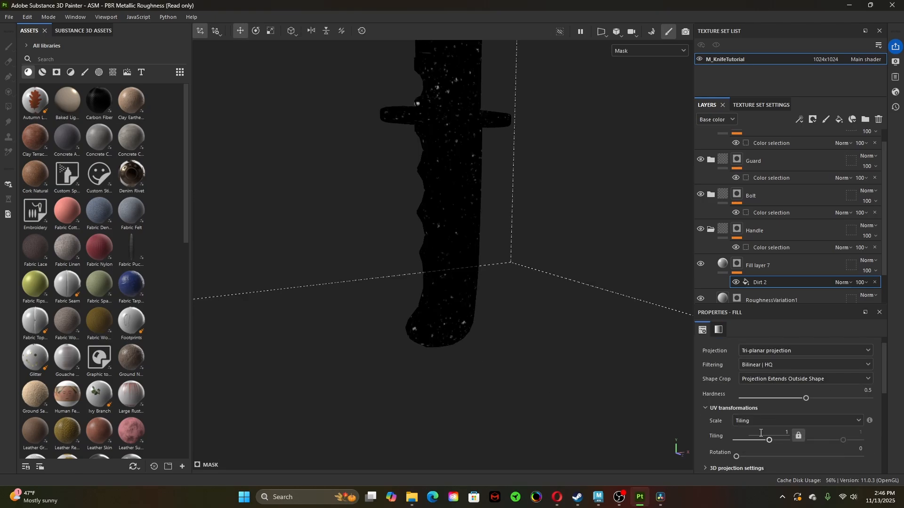
left_click_drag(770, 441, 773, 443)
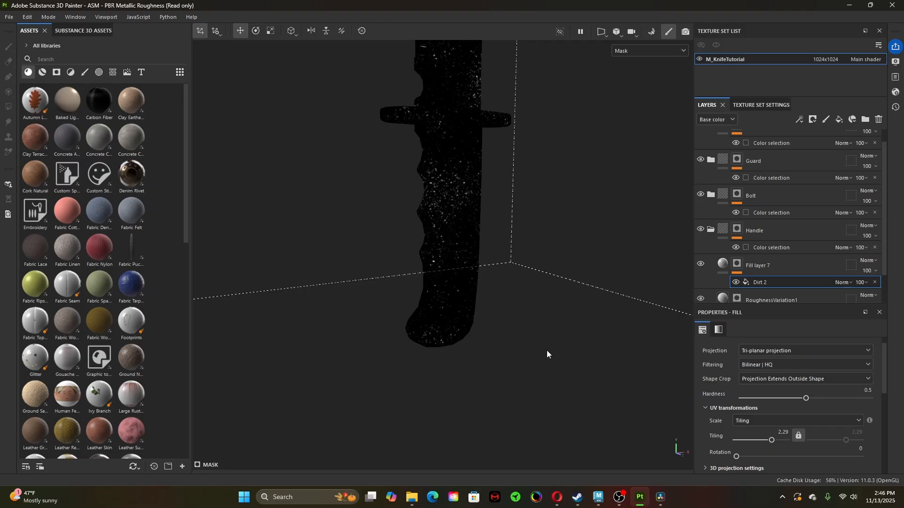
- Set the balance of the Dirt 2 mask fill to 0.66
scroll(546, 350, "down", 4)
left_click_drag(546, 351, 426, 388, "alt")
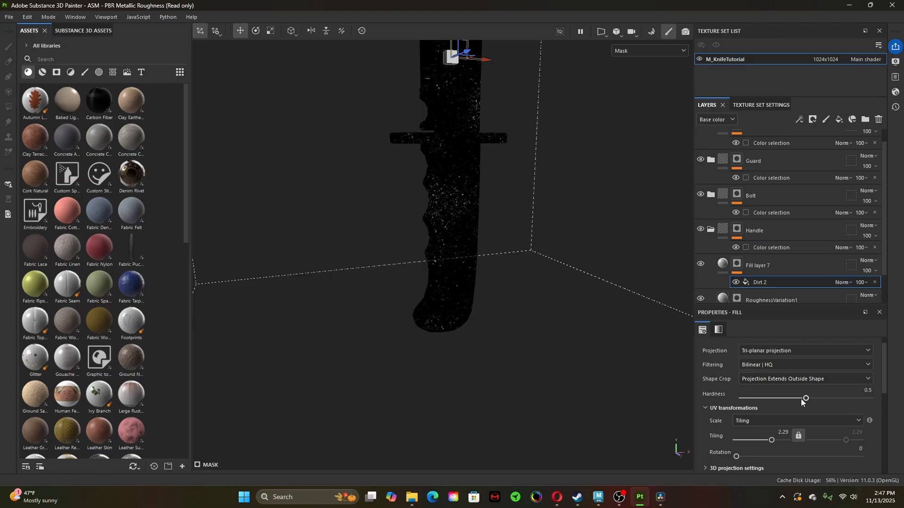
mouse_move(803, 399)
left_mouse_down()
mouse_move(822, 400)
mouse_move(799, 406)
left_mouse_up()
scroll(770, 448, "down", 3)
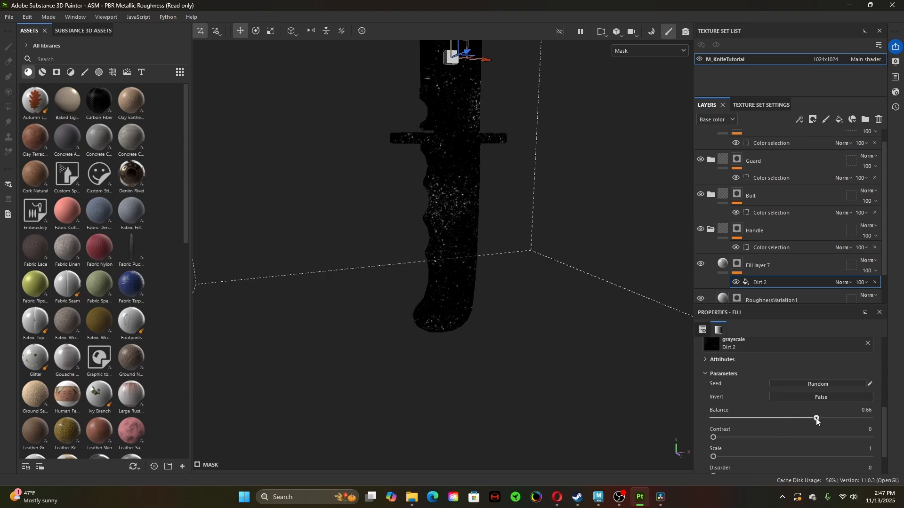
- Return to Fill layer 7's material, inspect the handle up close, and set the layer's roughness to about 0.42
left_click(722, 266)
right_click_drag(402, 223, 697, 393, "alt")
left_click_drag(501, 297, 563, 307, "alt")
mouse_move(563, 308)
right_mouse_down("shift")
mouse_move(554, 319)
mouse_move(571, 317)
right_mouse_up("shift")
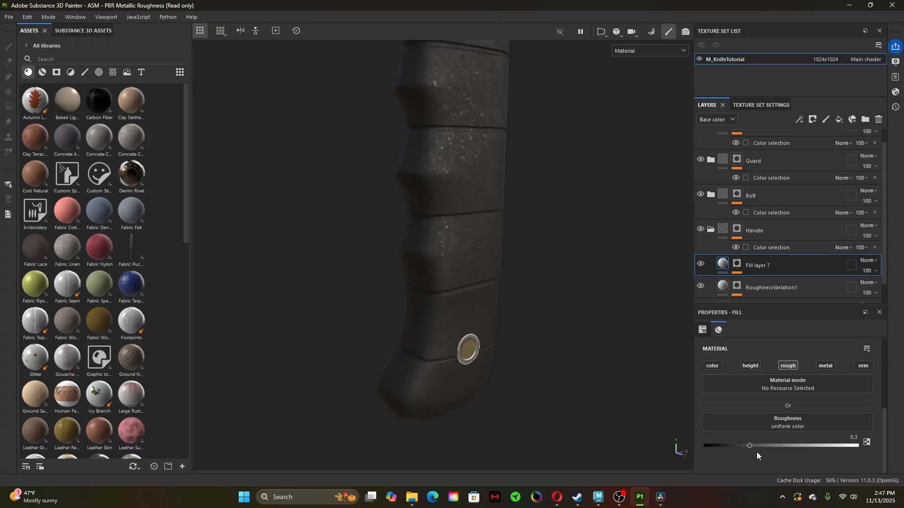
left_click_drag(750, 445, 767, 445)
- Rename Fill layer 7 as RoughnessVariation3
double_click(783, 267)
type("Rough")
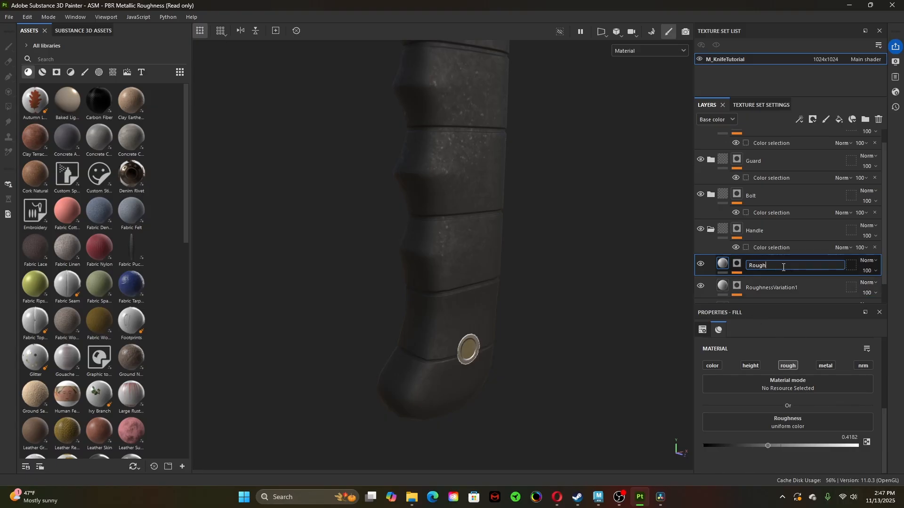
type("nessVariation3")
key("Return")
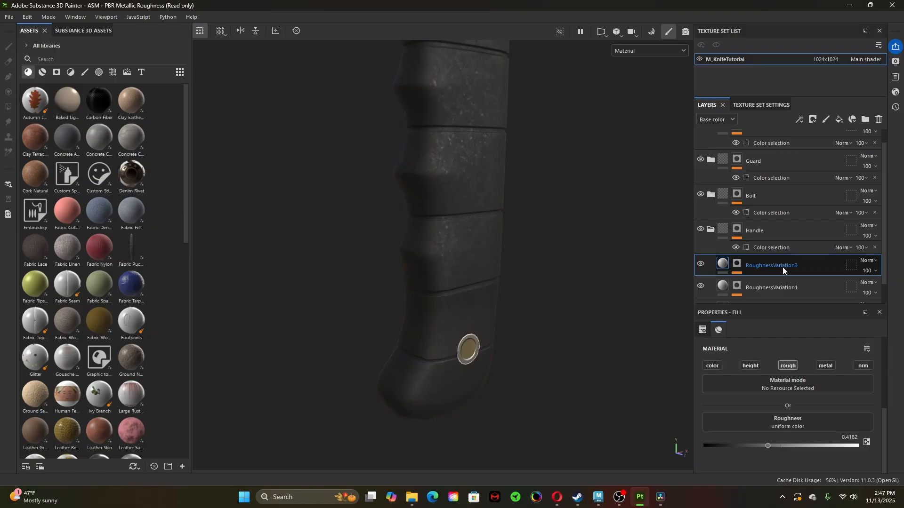
- Add a fill layer named RoughnessEdge above RoughnessVariation3, with only the roughness channel enabled
left_click(839, 119)
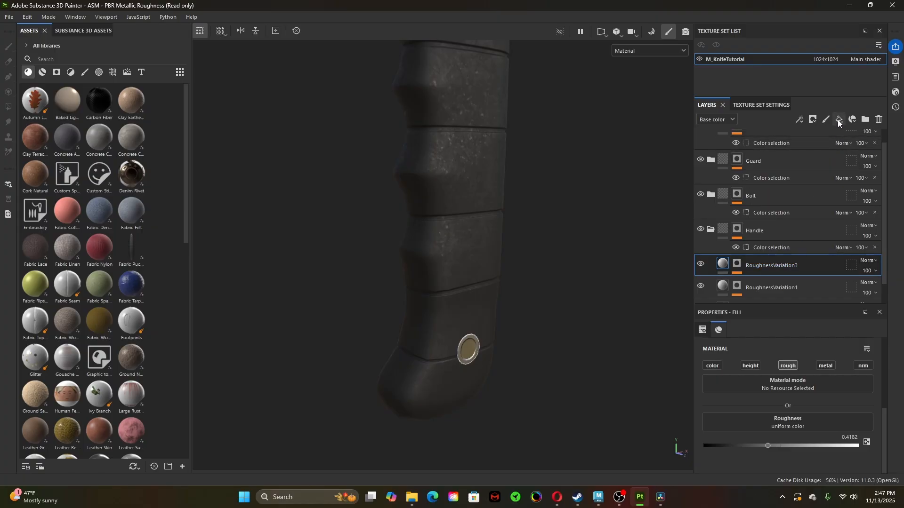
double_click(773, 263)
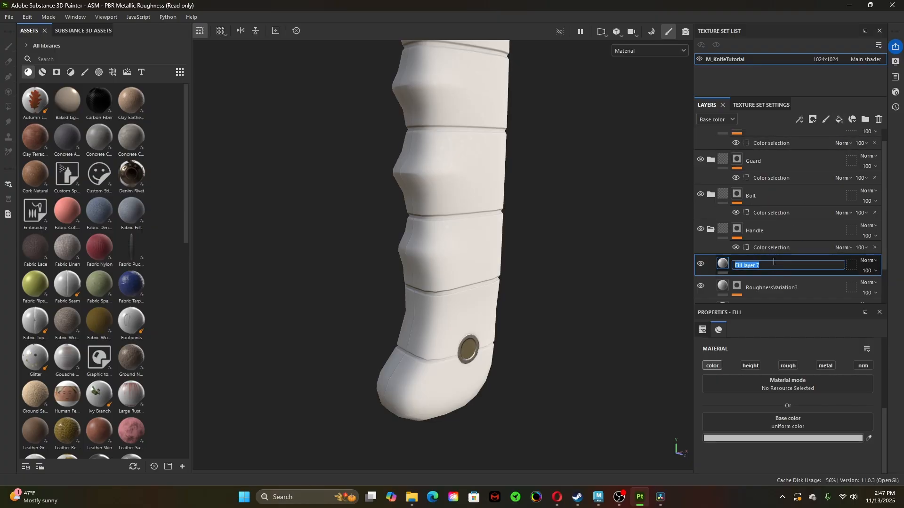
type("RoughnessEdge")
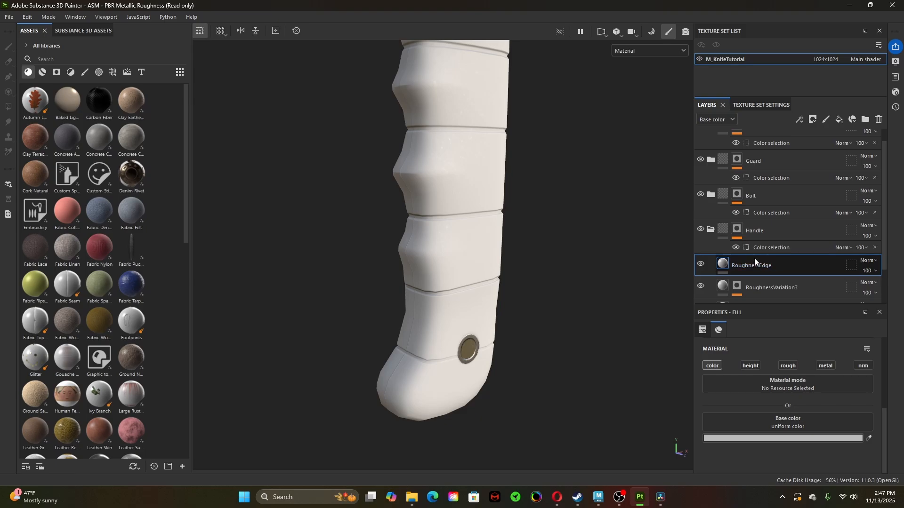
key("Return")
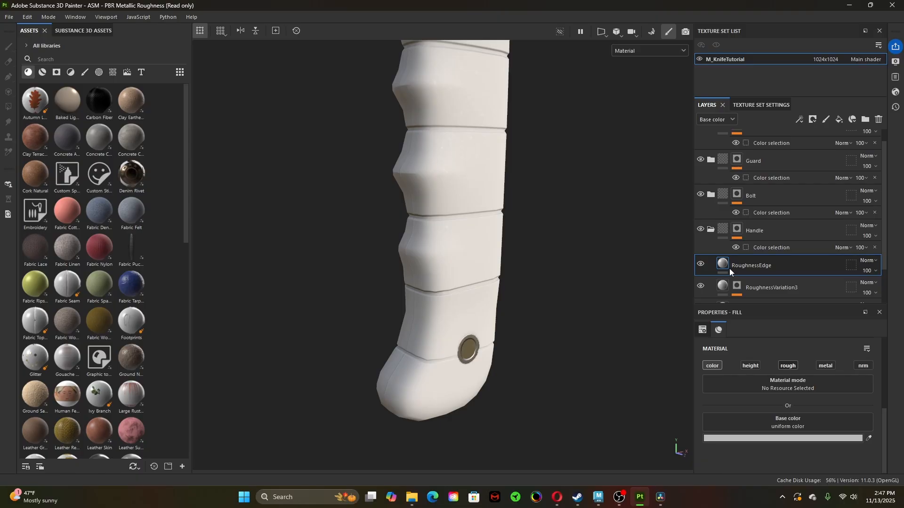
left_click(712, 366)
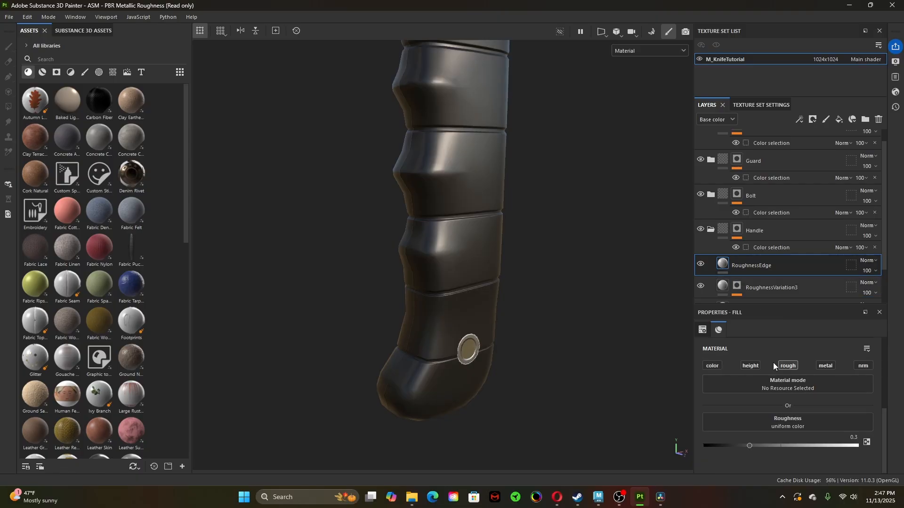
- Add a black mask to the RoughnessEdge layer
right_click(726, 265)
left_click(779, 15)
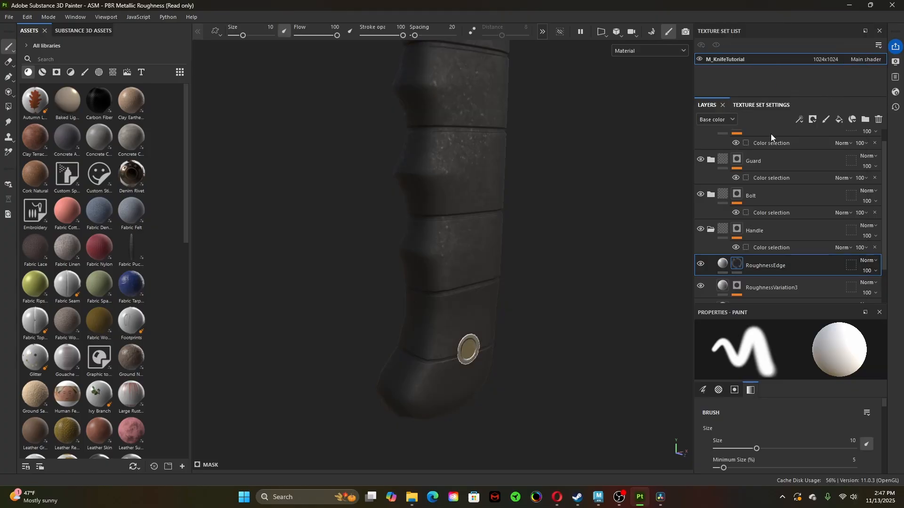
scroll(772, 426, "down", 3)
scroll(773, 428, "up", 3)
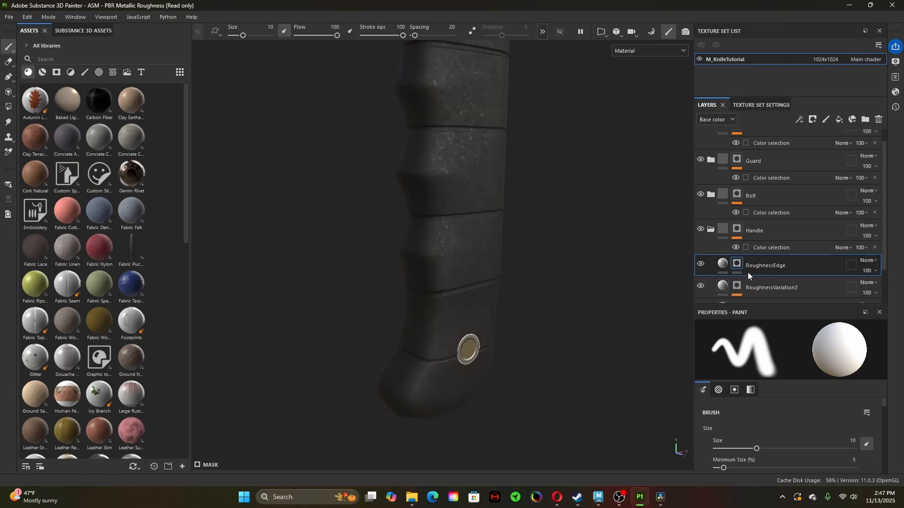
right_click(738, 267)
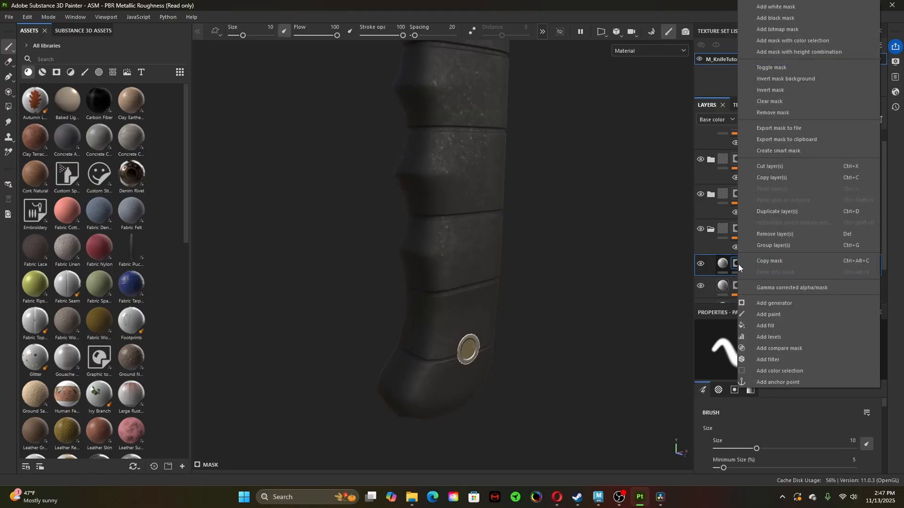
left_click(782, 326)
left_click(791, 390)
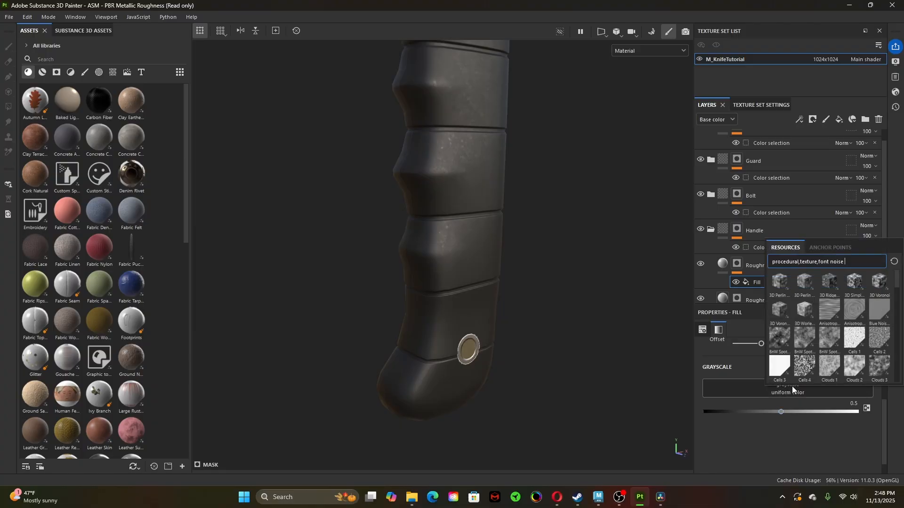
left_click(779, 446)
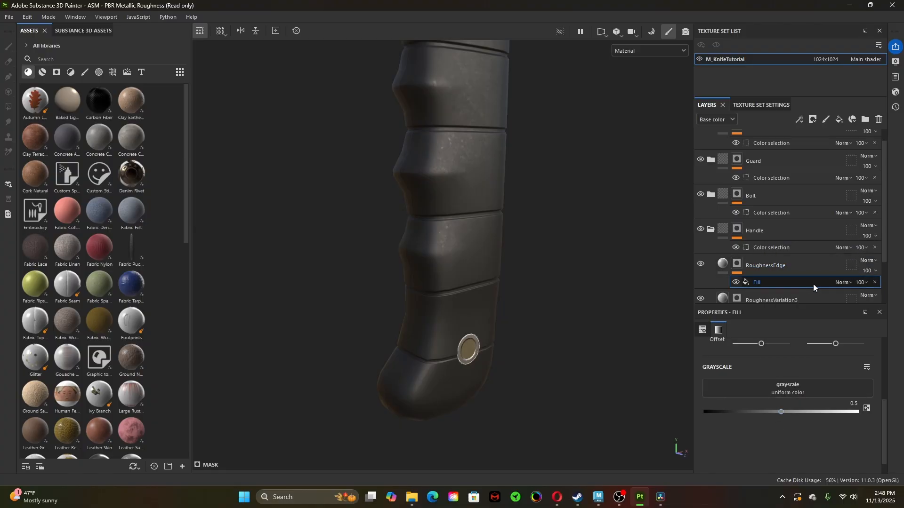
left_click(875, 285)
- Add a generator to the RoughnessEdge mask and assign Metal Edge Wear to it
right_click(738, 262)
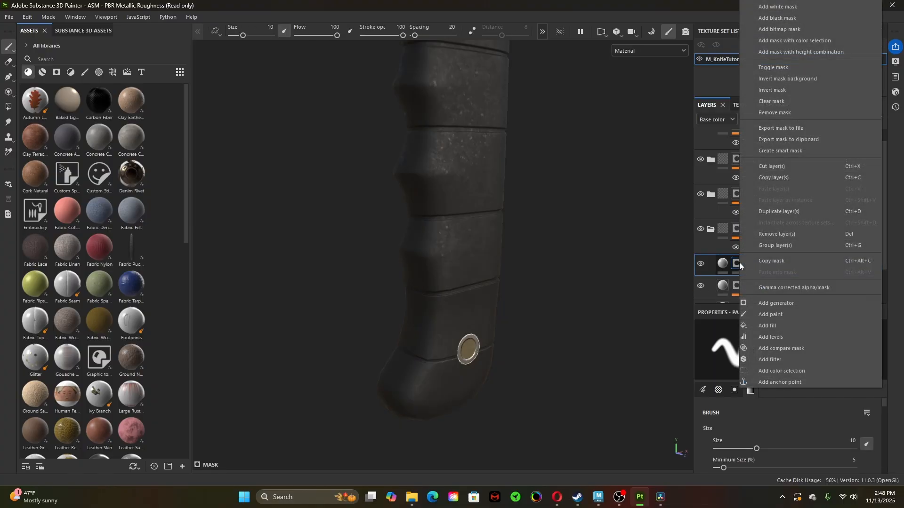
left_click(780, 304)
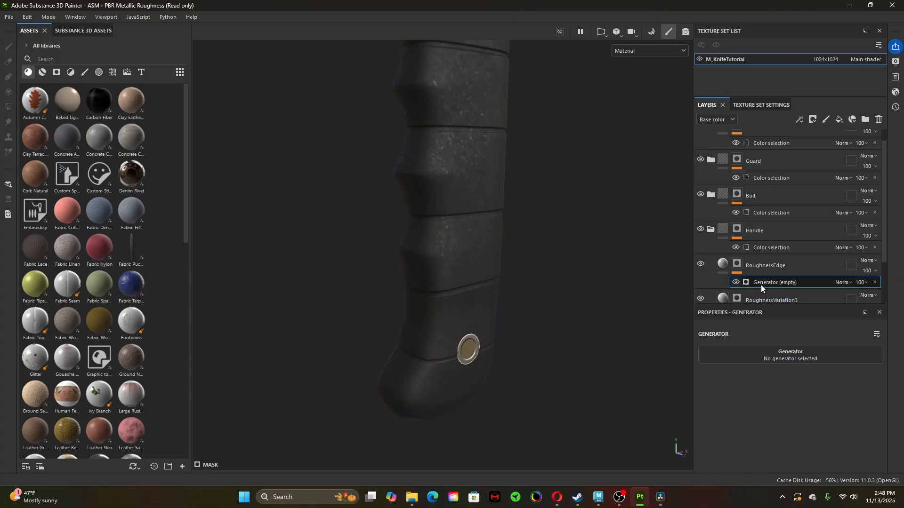
left_click(772, 354)
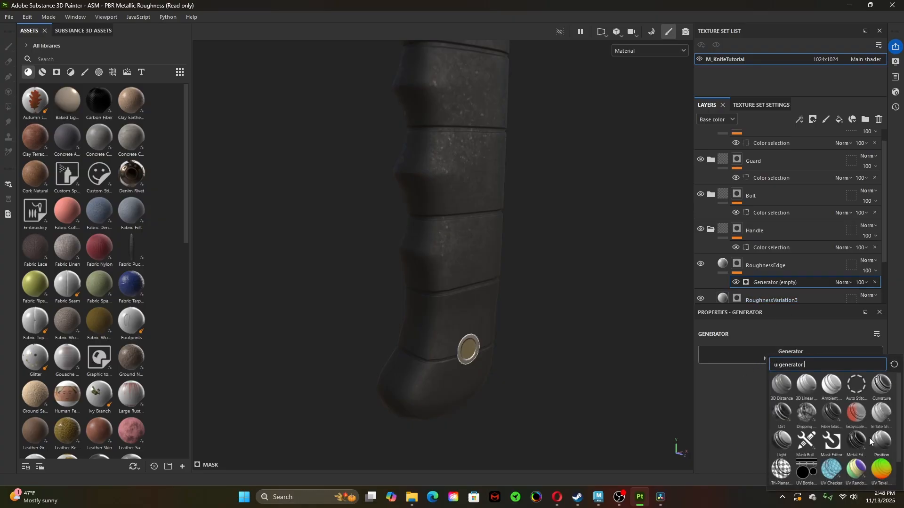
mouse_move(857, 444)
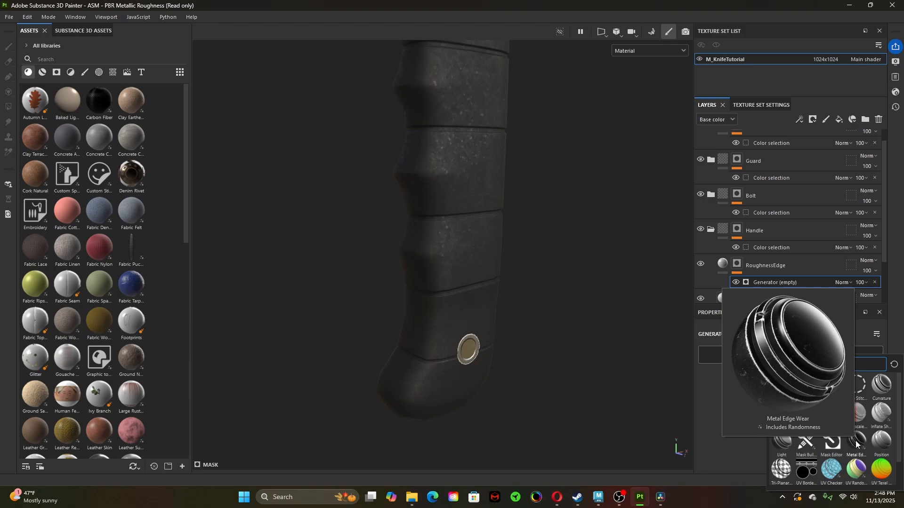
left_click(856, 445)
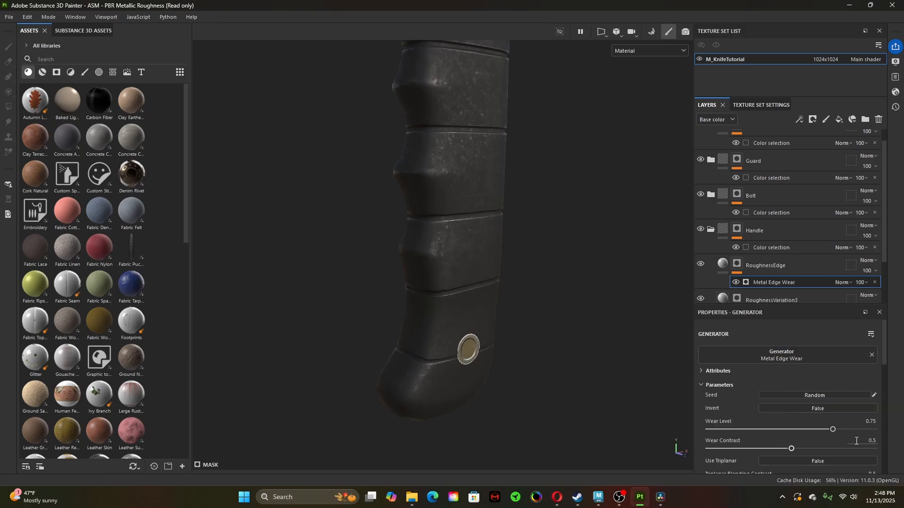
- Set the RoughnessEdge layer's roughness to about 0.92
left_click_drag(504, 290, 464, 303, "alt")
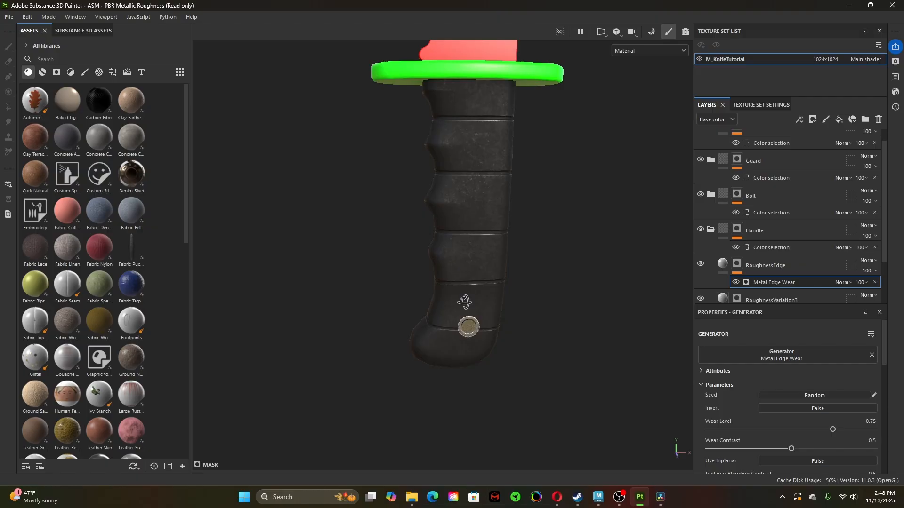
left_click(756, 276)
scroll(770, 414, "down", 1)
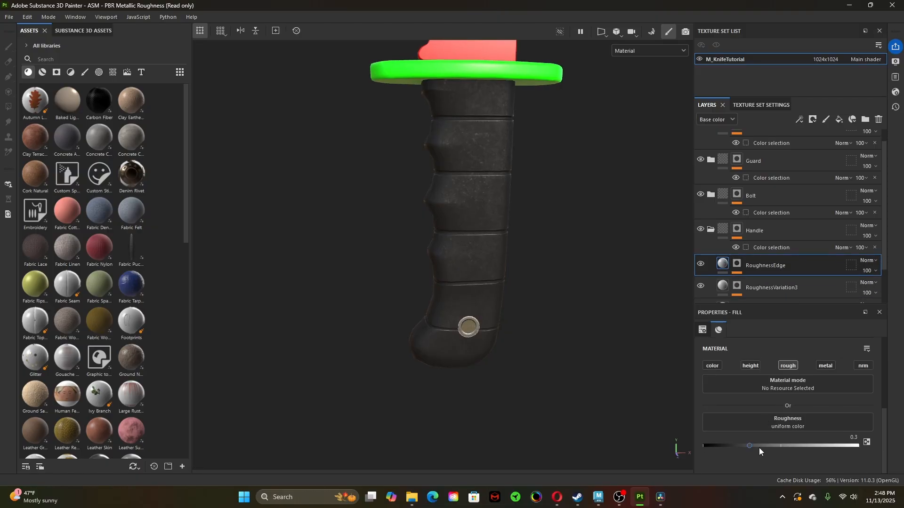
left_click_drag(751, 446, 847, 449)
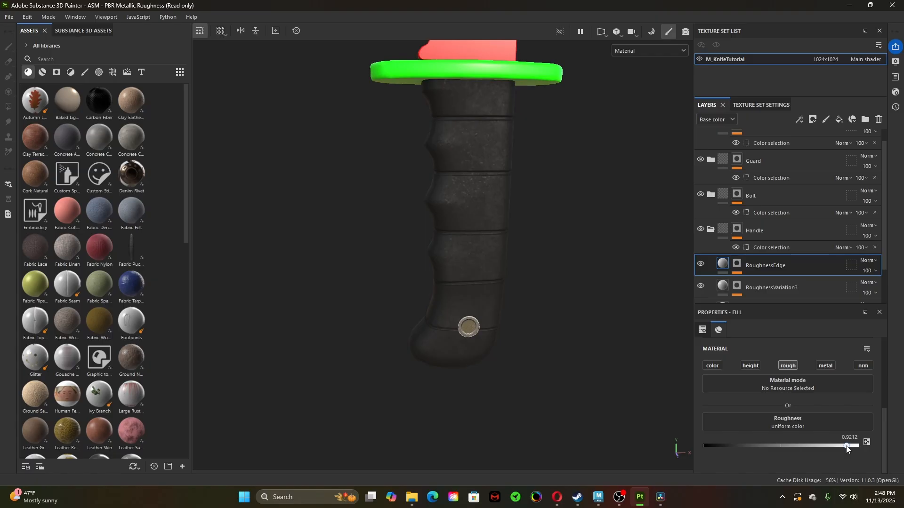
- Display the RoughnessEdge mask in the viewport and examine its edge wear along the handle
left_click(737, 264)
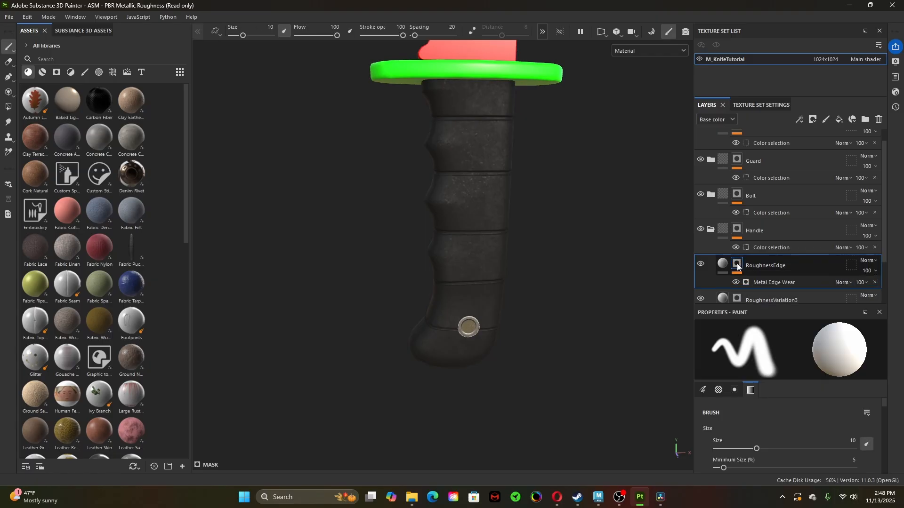
left_click(737, 266, "alt")
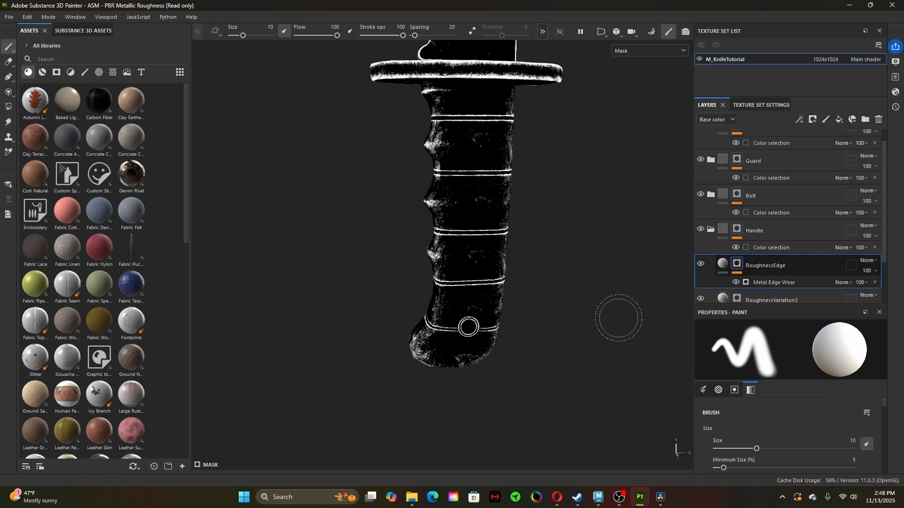
scroll(618, 317, "up", 5)
right_click_drag(753, 341, 561, 328, "alt")
left_click_drag(561, 328, 582, 307, "alt")
right_click_drag(582, 307, 433, 295, "alt")
middle_click_drag(527, 279, 529, 328, "alt")
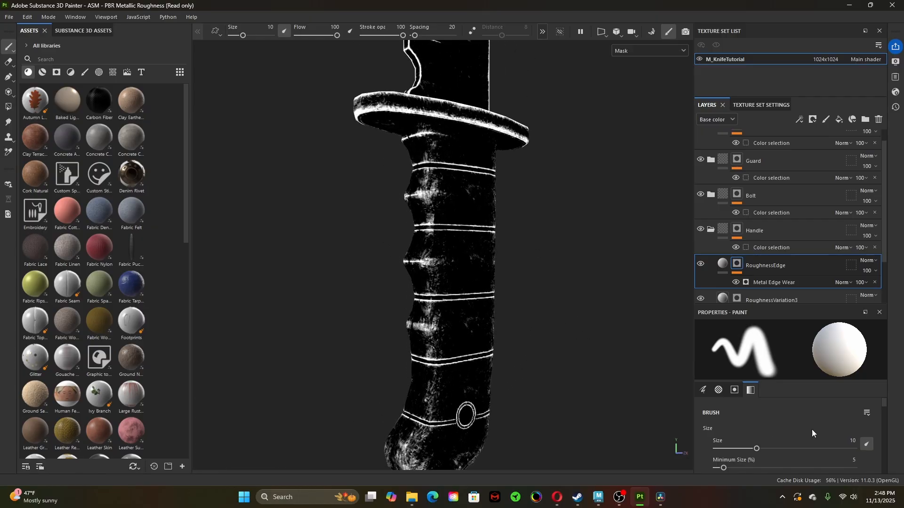
- Set the Metal Edge Wear generator's wear level to 0.83, wear contrast to 0.59, triplanar blending contrast to 0.46 and grunge amount to 0.41
scroll(795, 431, "down", 4)
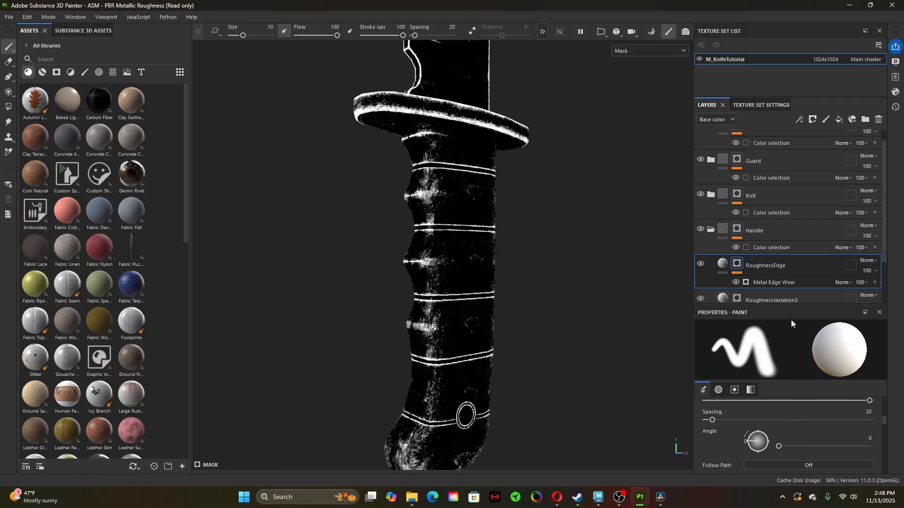
mouse_move(795, 306)
left_mouse_down()
mouse_move(796, 252)
mouse_move(800, 306)
mouse_move(806, 252)
left_mouse_up()
left_click(793, 281)
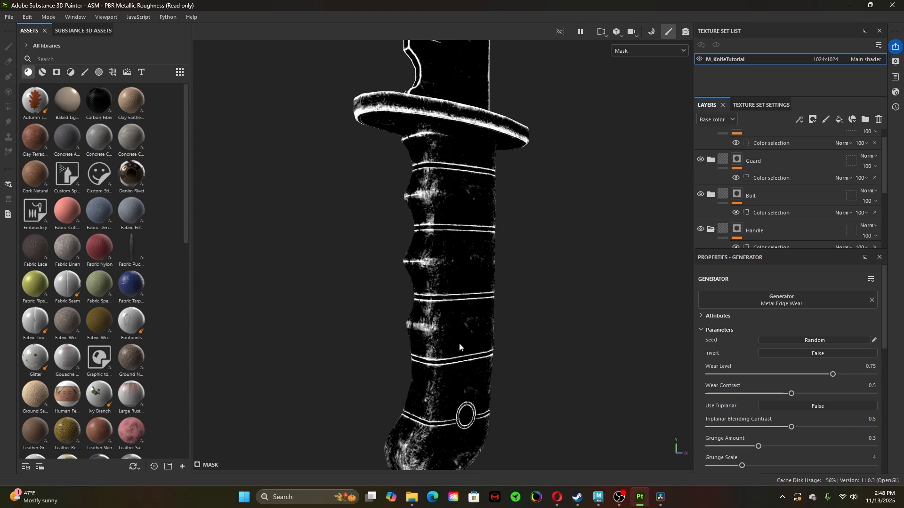
left_click_drag(403, 317, 363, 297, "alt")
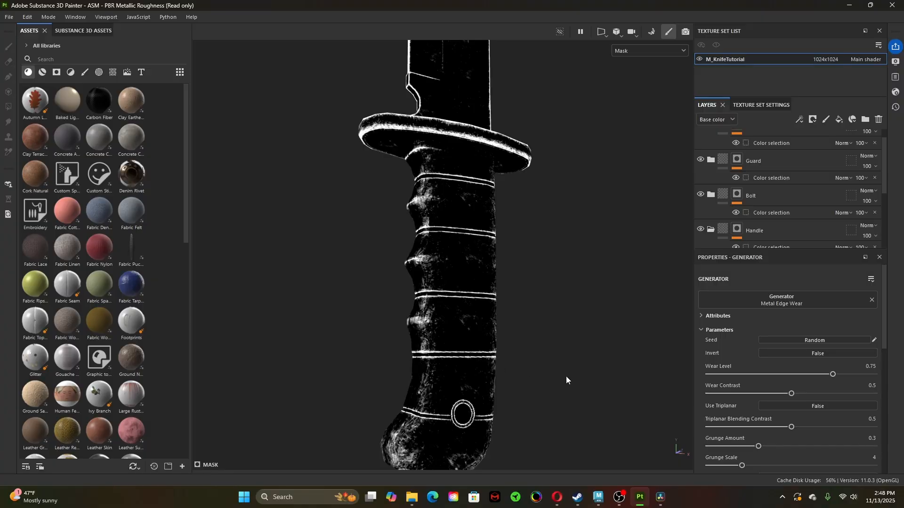
left_click_drag(833, 375, 846, 375)
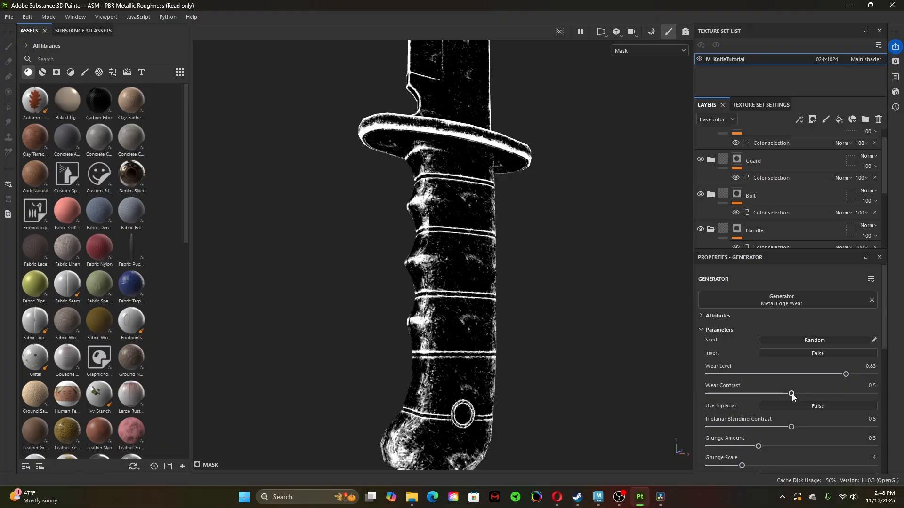
mouse_move(792, 397)
left_mouse_down()
mouse_move(763, 398)
mouse_move(804, 397)
left_mouse_up()
left_click_drag(793, 429, 741, 465)
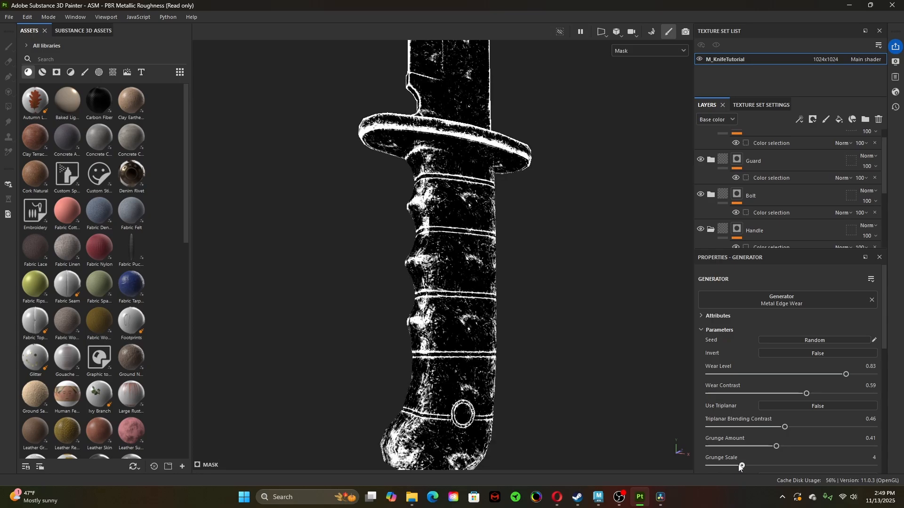
- Try out the generator's edges smoothness, review its remaining parameters and image inputs, and examine the mask up close along the handle
scroll(744, 442, "down", 3)
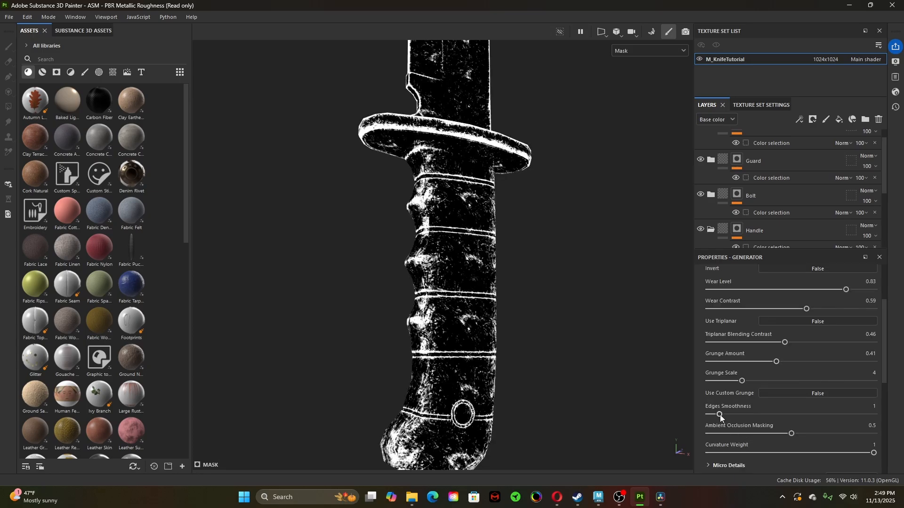
mouse_move(721, 418)
left_mouse_down()
mouse_move(848, 422)
mouse_move(728, 417)
left_mouse_up()
scroll(786, 434, "down", 2)
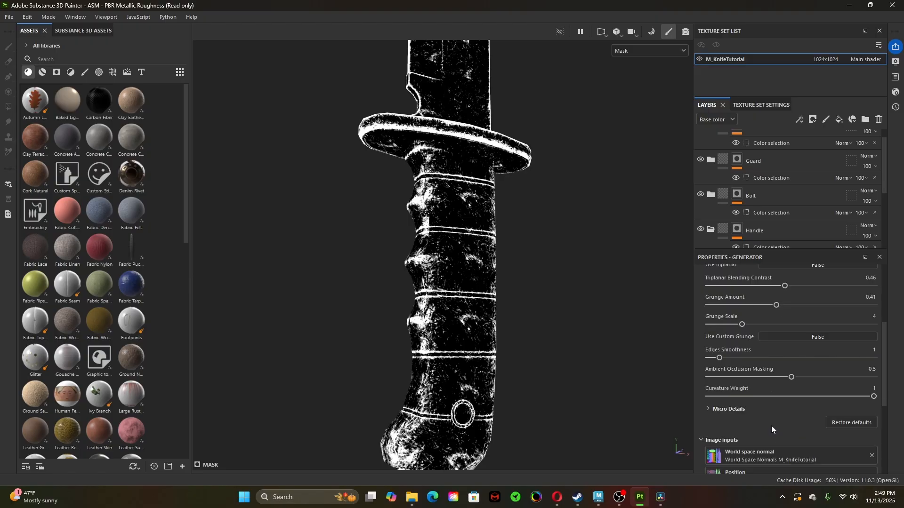
scroll(744, 412, "down", 6)
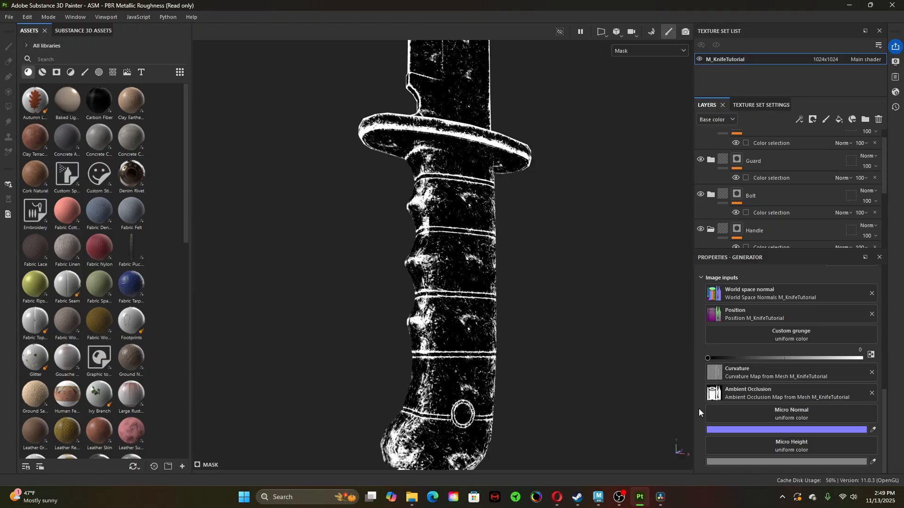
right_click_drag(371, 274, 589, 402, "alt")
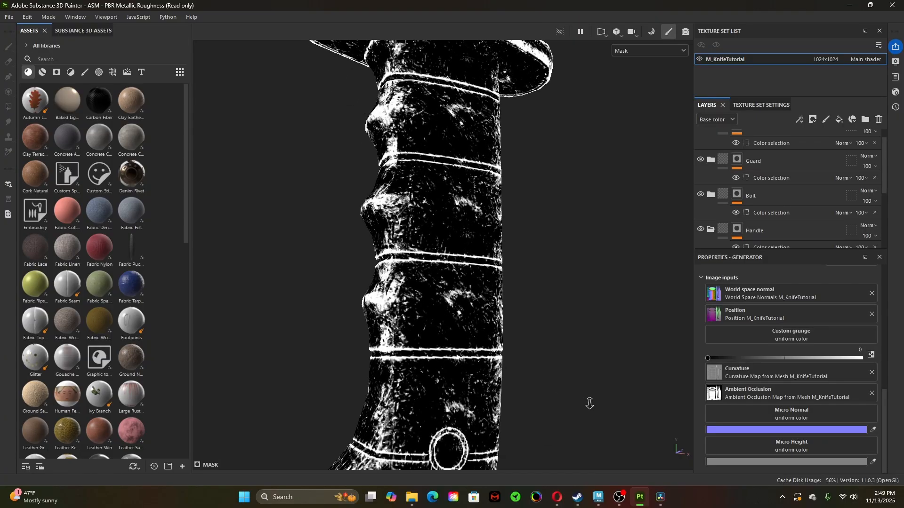
left_click_drag(541, 315, 552, 350, "alt")
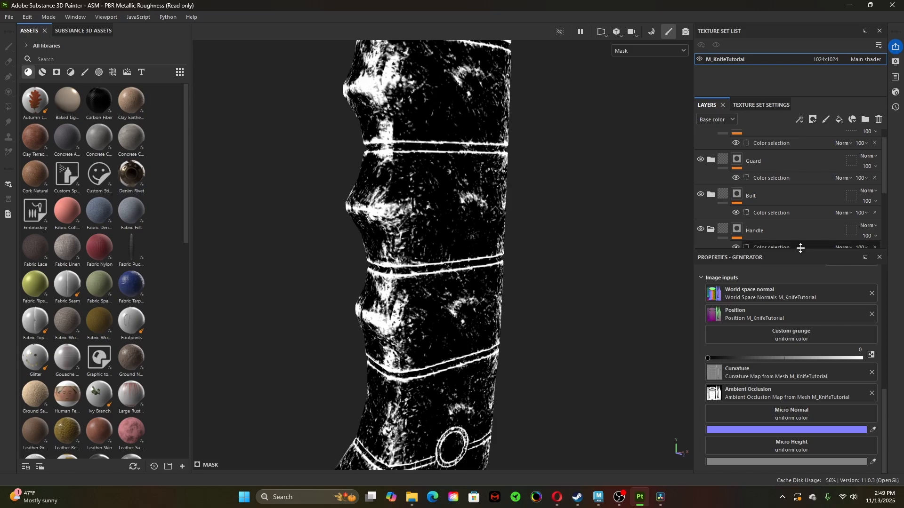
- Add a Blur filter to the RoughnessEdge mask and set its blur intensity to 0.84
left_click_drag(801, 253, 798, 370)
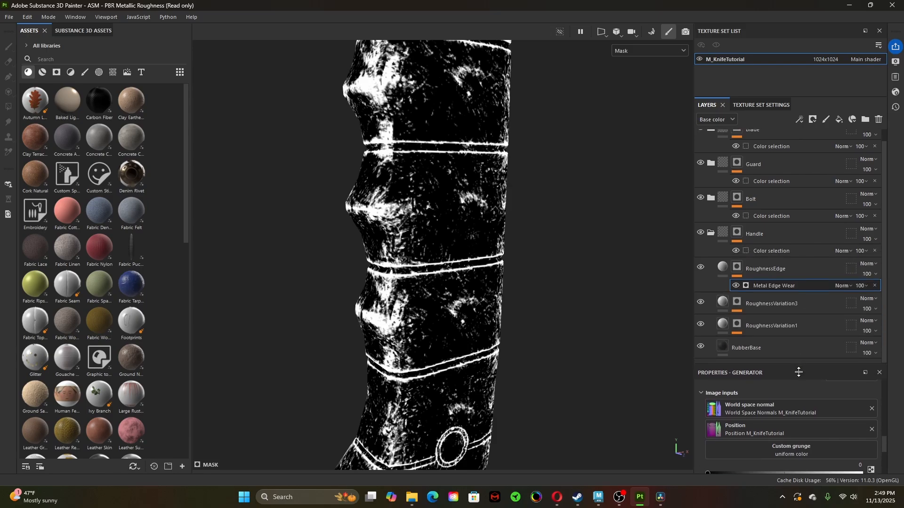
right_click(739, 267)
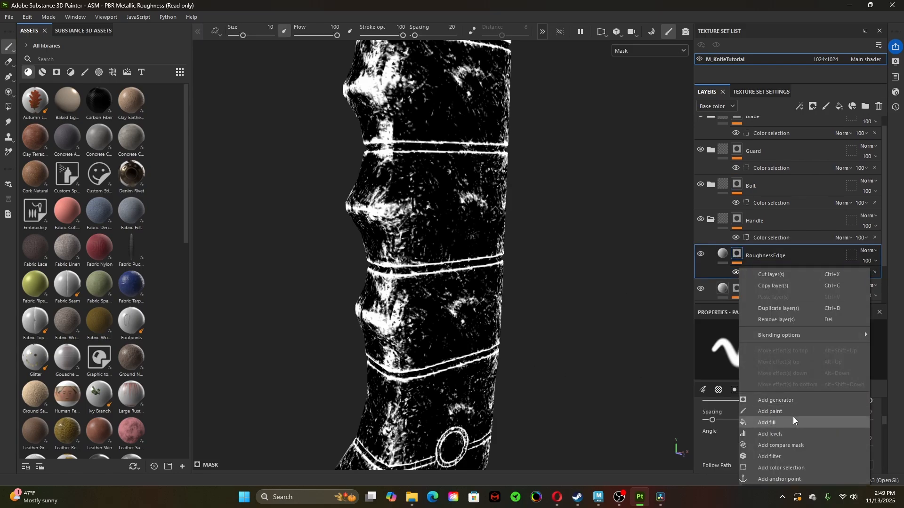
left_click(784, 456)
left_click(796, 353)
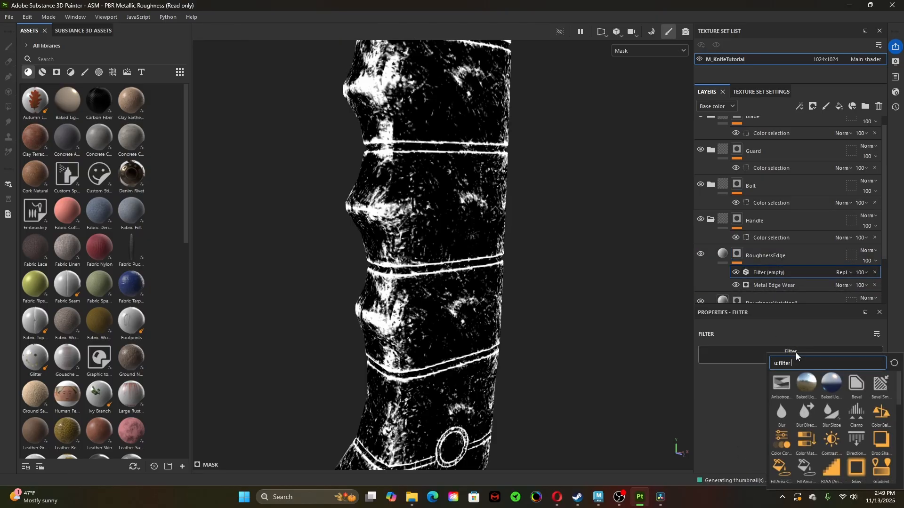
left_click(781, 415)
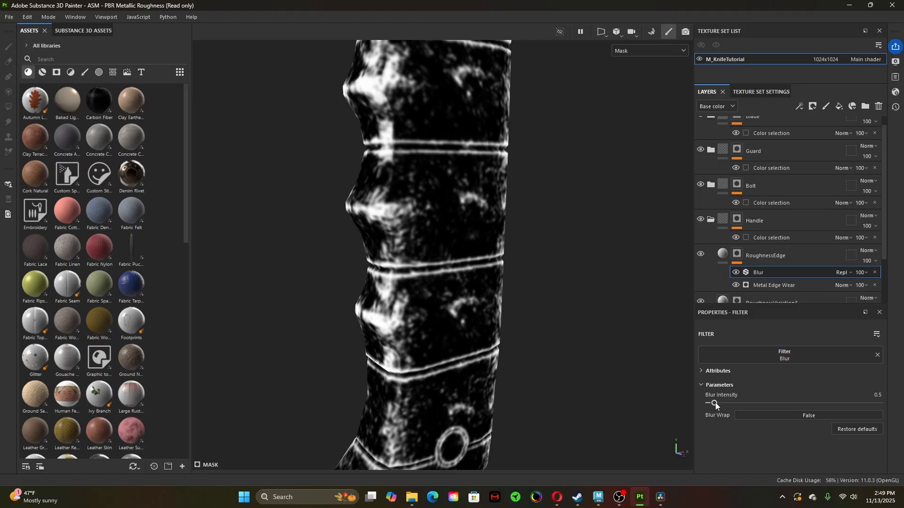
left_click_drag(716, 406, 718, 406)
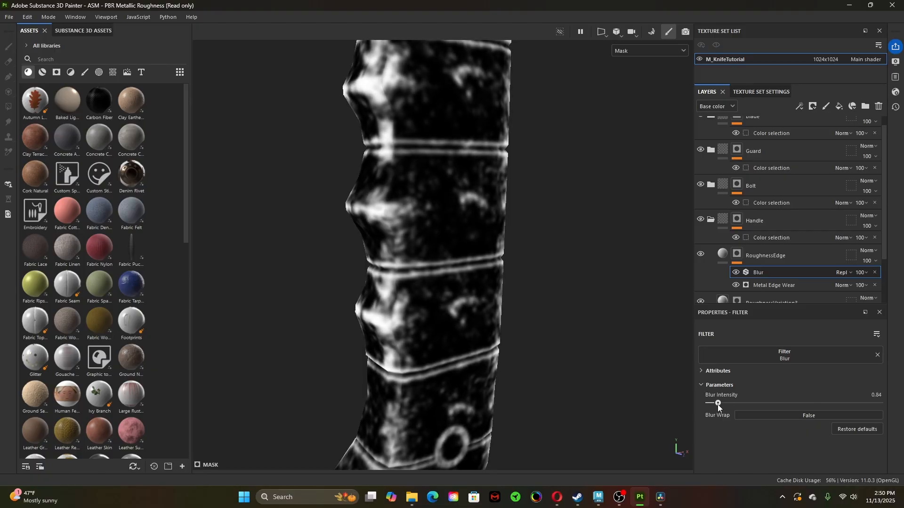
- Lower the Metal Edge Wear wear level to 0.66 and check the handle with the full material displayed
left_click(767, 287)
scroll(760, 418, "down", 5)
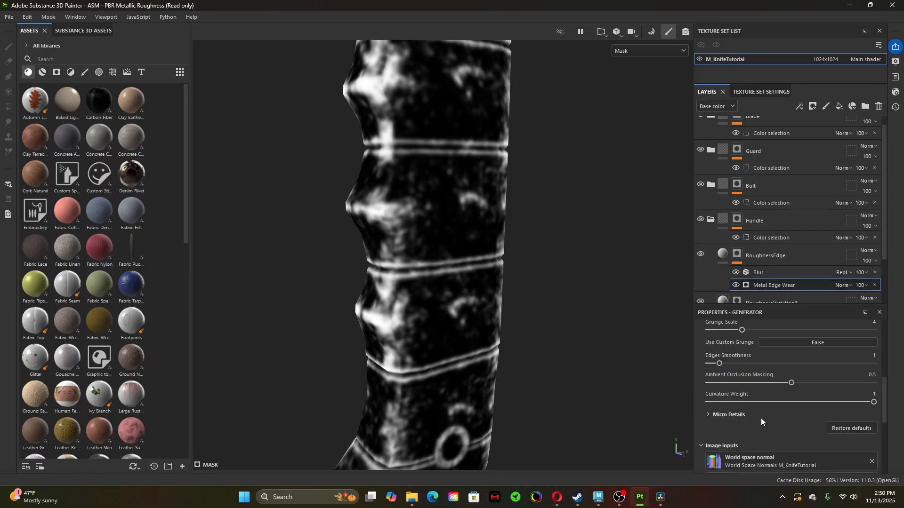
scroll(763, 414, "up", 2)
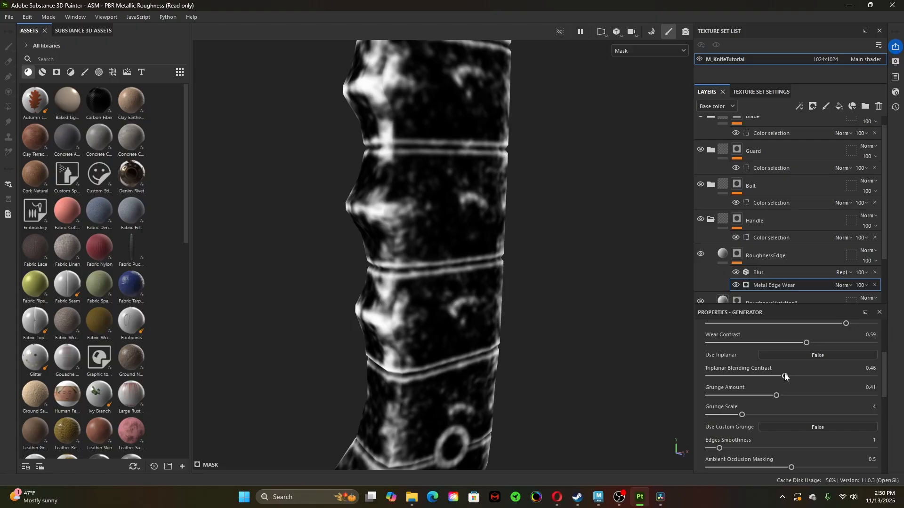
scroll(785, 377, "up", 1)
left_click_drag(846, 380, 819, 385)
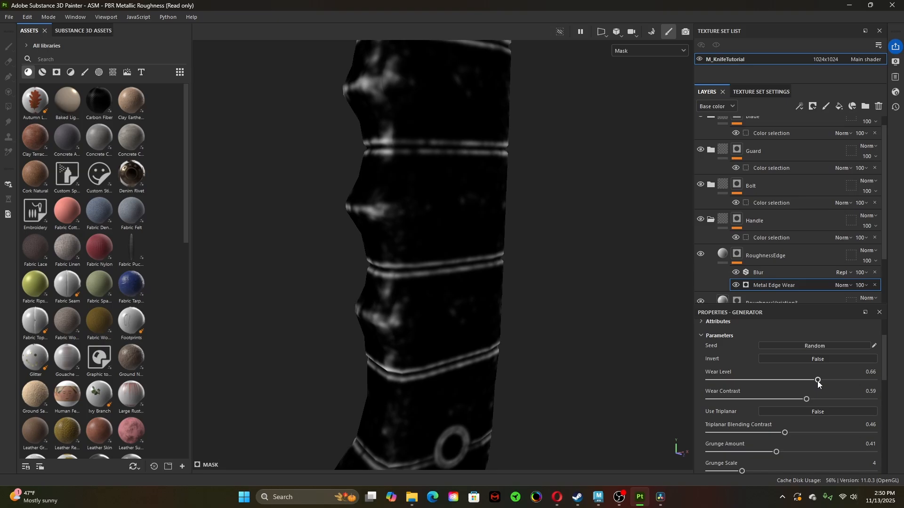
left_click(723, 255)
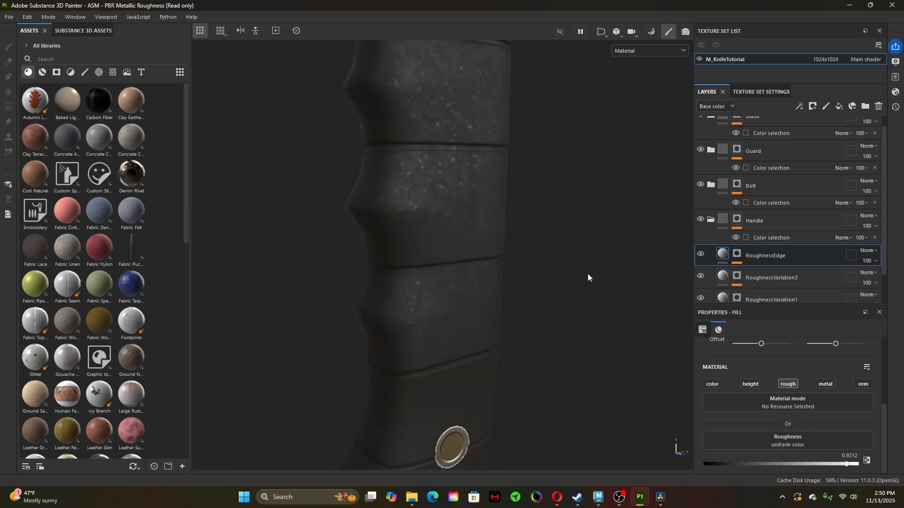
left_click_drag(569, 315, 540, 296, "alt")
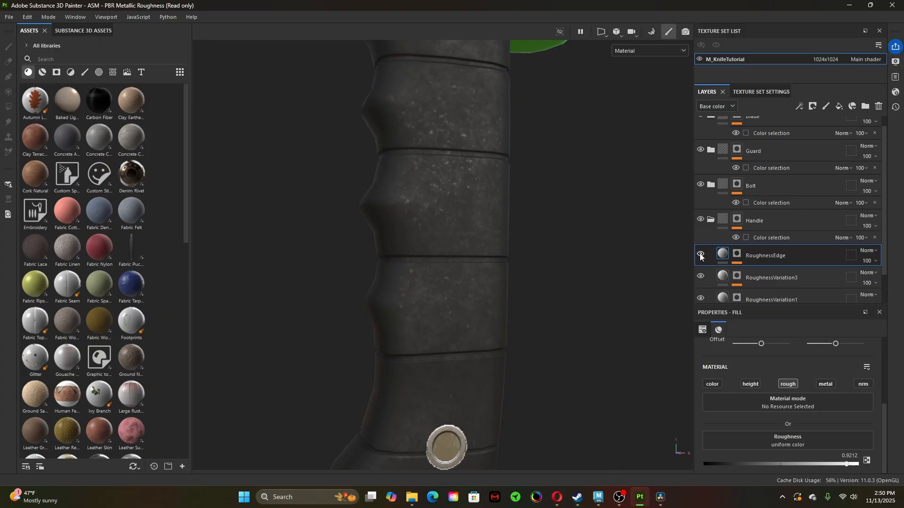
right_click_drag(545, 300, 587, 296, "alt")
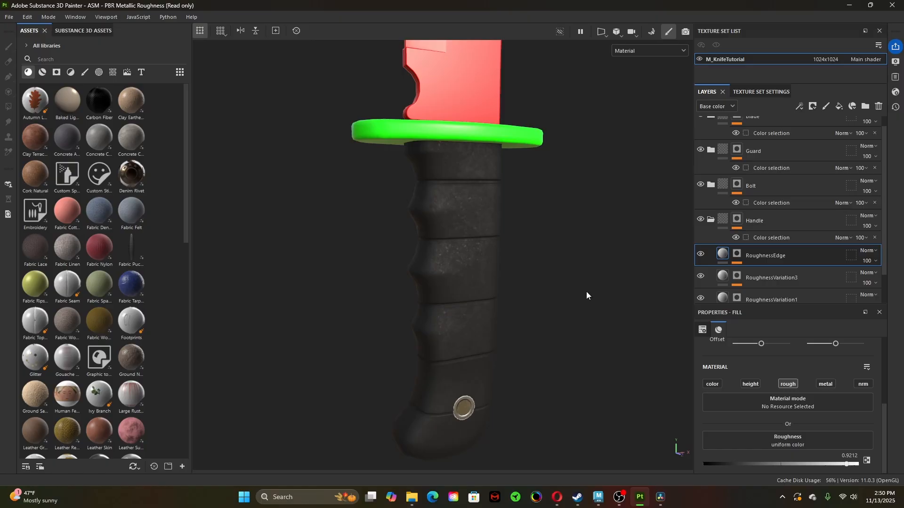
- With the mask displayed, set Metal Edge Wear's ambient occlusion masking to 0.4, edges smoothness to 0.23, grunge scale to 1 and grunge amount to 0.55
left_click(737, 255)
left_click(769, 285)
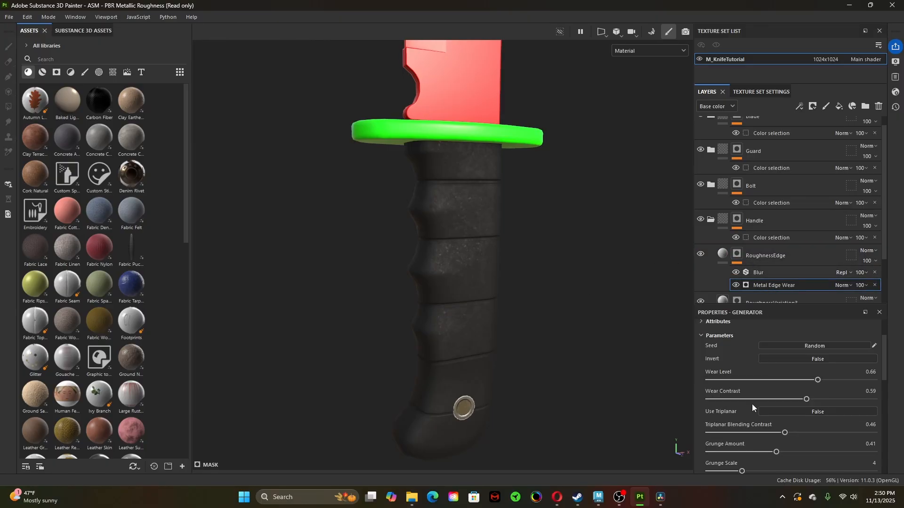
scroll(752, 405, "down", 5)
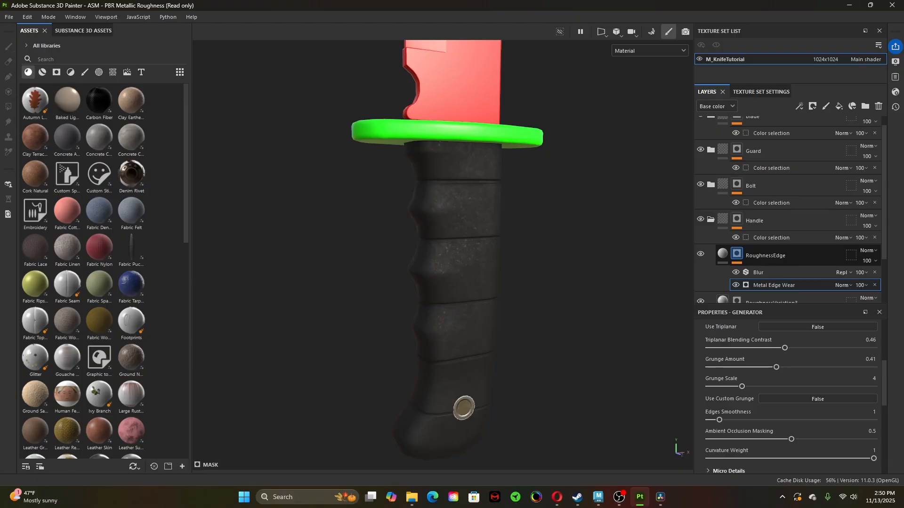
left_click(737, 255, "alt")
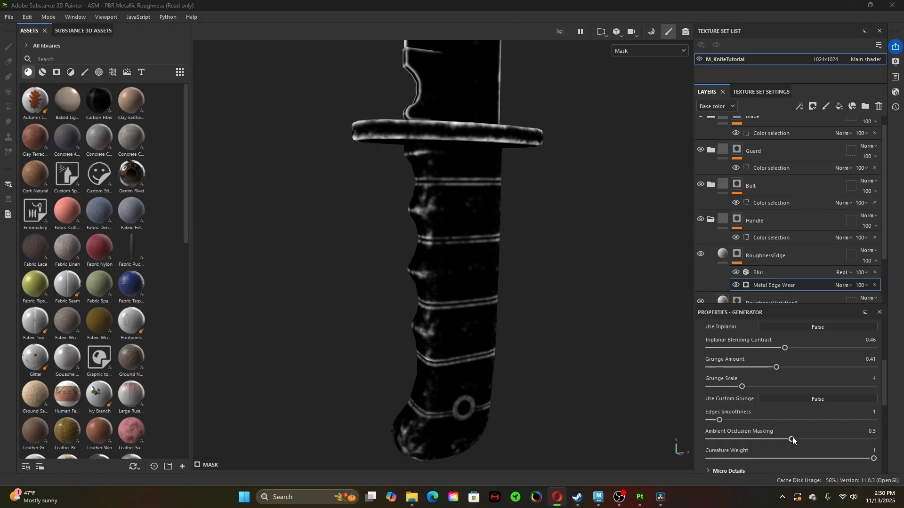
mouse_move(793, 440)
left_mouse_down()
mouse_move(818, 440)
mouse_move(750, 439)
mouse_move(874, 444)
mouse_move(770, 440)
left_mouse_up()
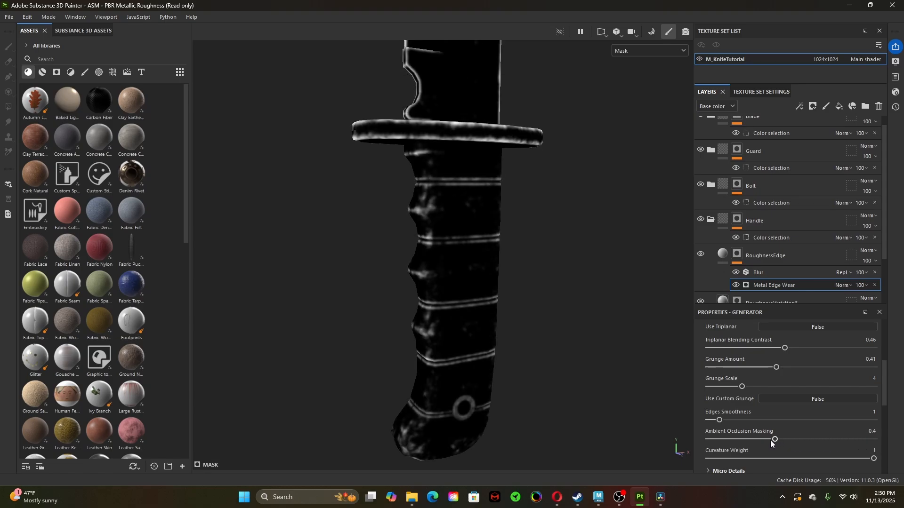
mouse_move(721, 421)
left_mouse_down()
mouse_move(829, 427)
mouse_move(712, 422)
left_mouse_up()
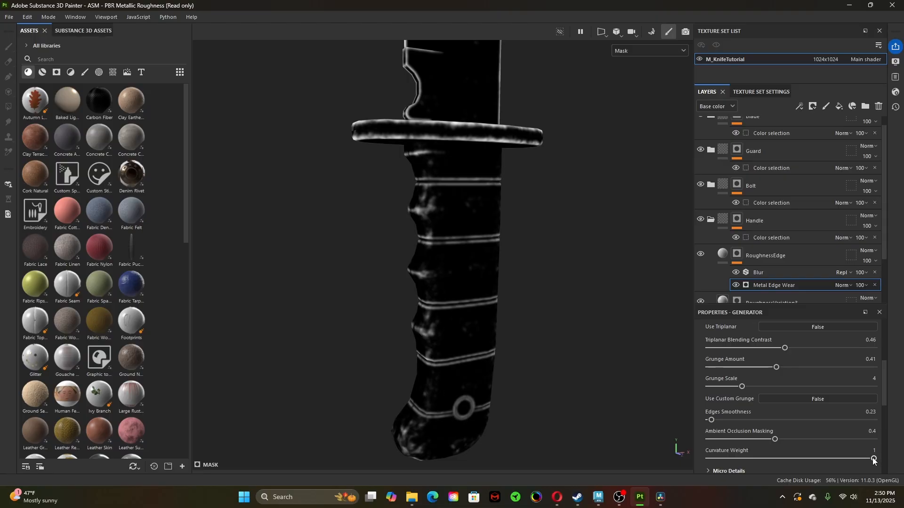
mouse_move(874, 459)
left_mouse_down()
mouse_move(793, 457)
mouse_move(879, 458)
left_mouse_up()
left_click_drag(747, 387, 714, 400)
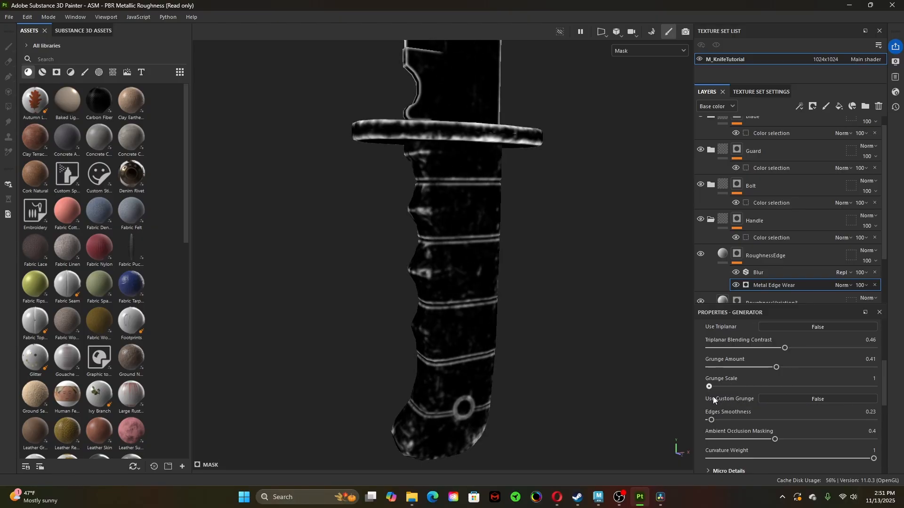
left_click_drag(777, 371, 798, 371)
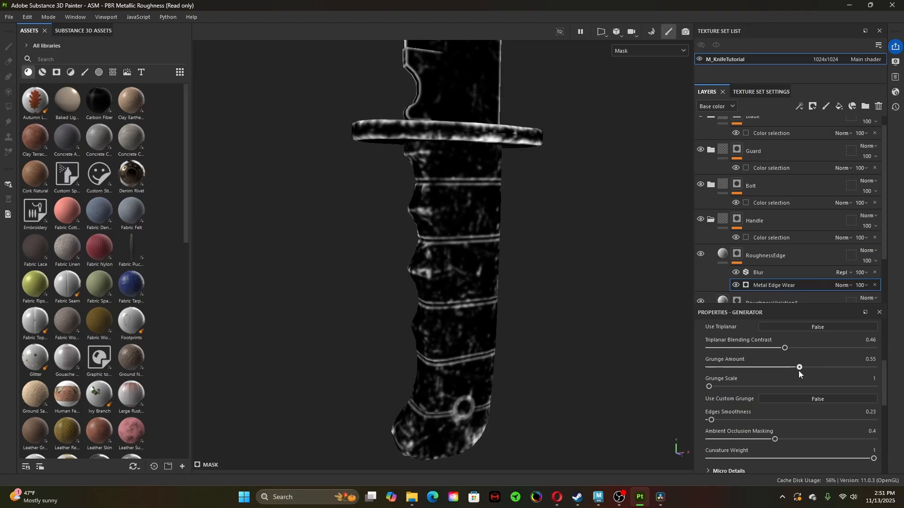
- Raise the RoughnessEdge mask's blur intensity to 1.37 and inspect the handle from several angles with the full material displayed
left_click(765, 274)
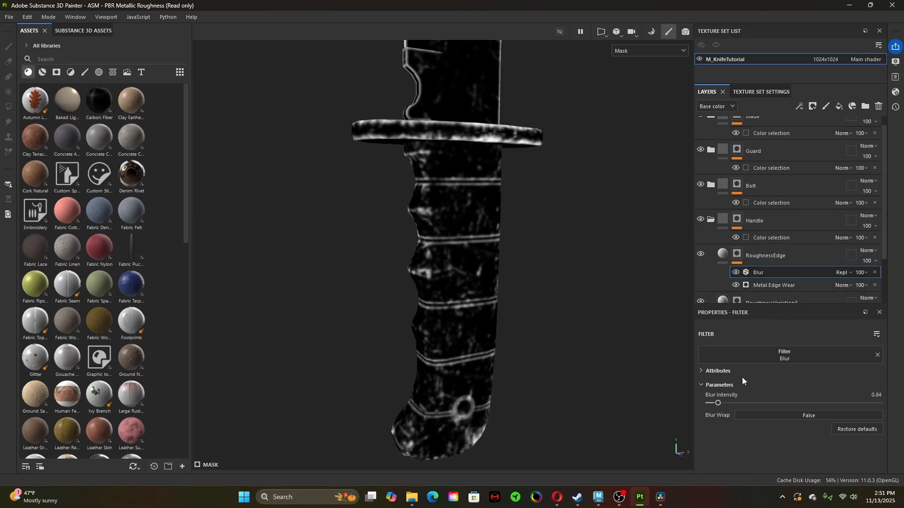
left_click_drag(721, 404, 724, 404)
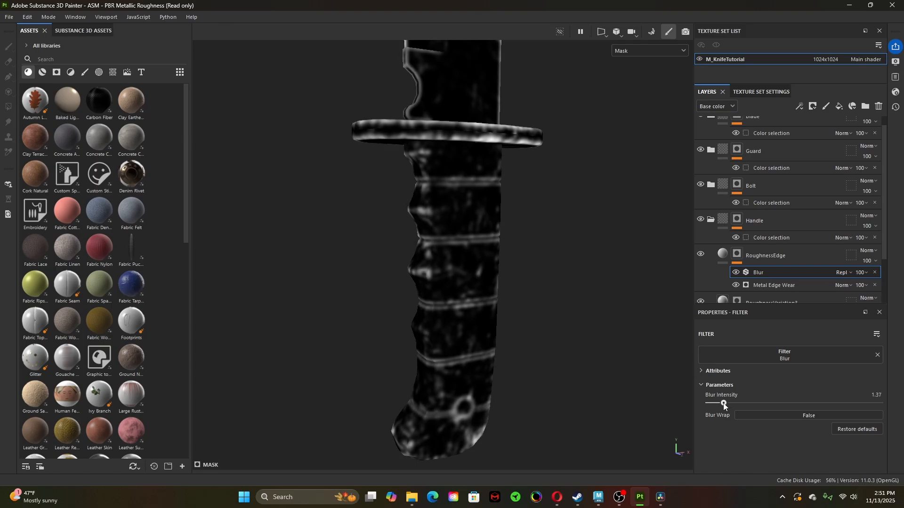
left_click(726, 256)
right_click_drag(564, 378, 600, 385, "alt")
left_click_drag(597, 401, 530, 339, "alt")
mouse_move(531, 339)
right_mouse_down("shift")
mouse_move(543, 341)
mouse_move(385, 315)
mouse_move(510, 344)
mouse_move(539, 339)
right_mouse_up("shift")
middle_click_drag(541, 275, 531, 338, "alt")
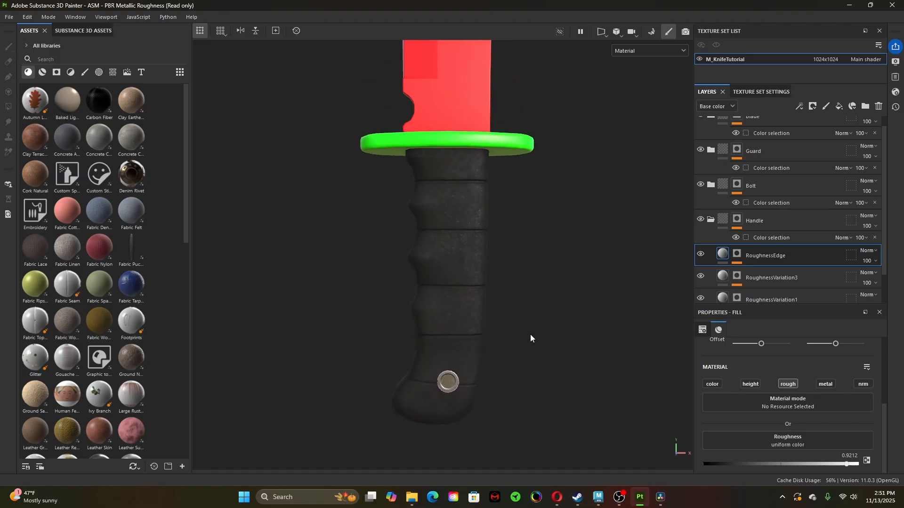
left_click_drag(429, 322, 406, 329, "alt")
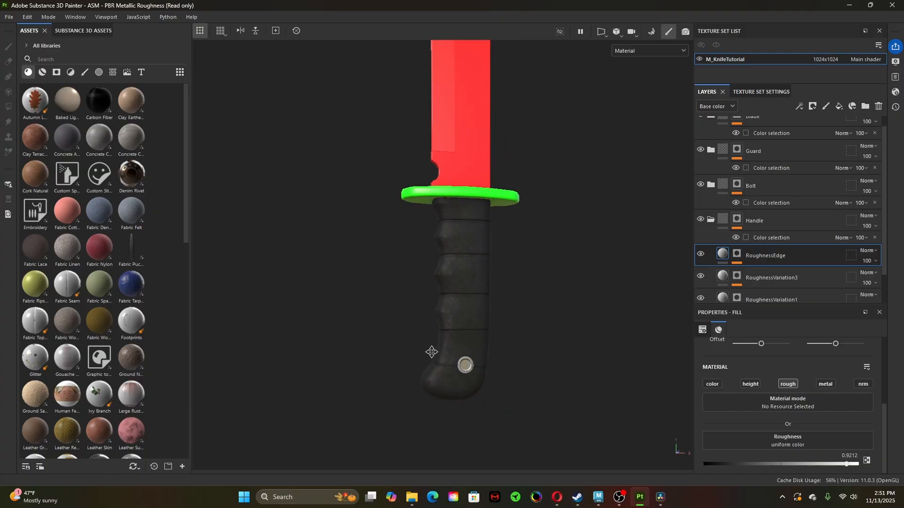
right_click_drag(416, 327, 537, 353, "alt")
mouse_move(537, 353)
left_mouse_down("alt")
mouse_move(394, 338)
mouse_move(616, 372)
mouse_move(510, 367)
mouse_move(584, 333)
mouse_move(426, 318)
mouse_move(437, 328)
mouse_move(591, 329)
mouse_move(464, 319)
mouse_move(535, 348)
mouse_move(419, 351)
mouse_move(448, 366)
mouse_move(339, 355)
mouse_move(567, 391)
mouse_move(451, 361)
mouse_move(531, 365)
mouse_move(486, 367)
left_mouse_up("alt")
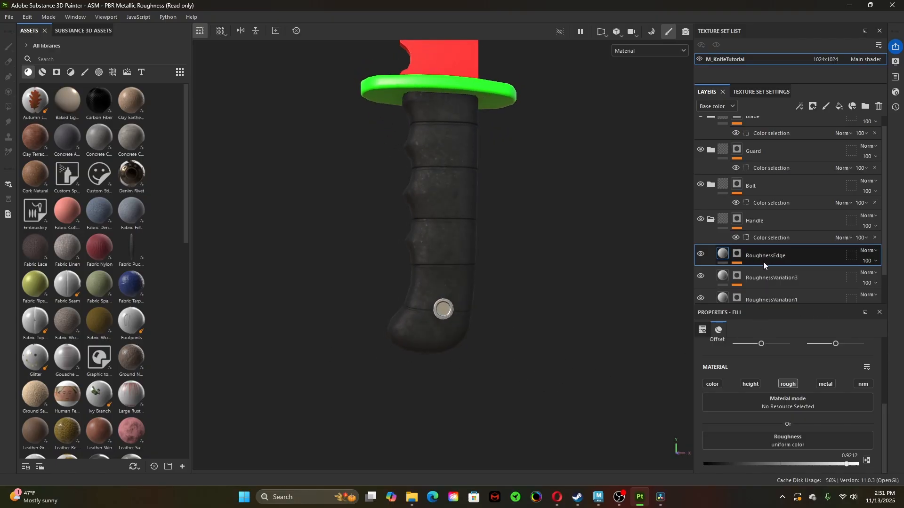
- Add a fill layer above RoughnessEdge in the Handle folder, name it Bumps, and give it a black mask
left_click(839, 106)
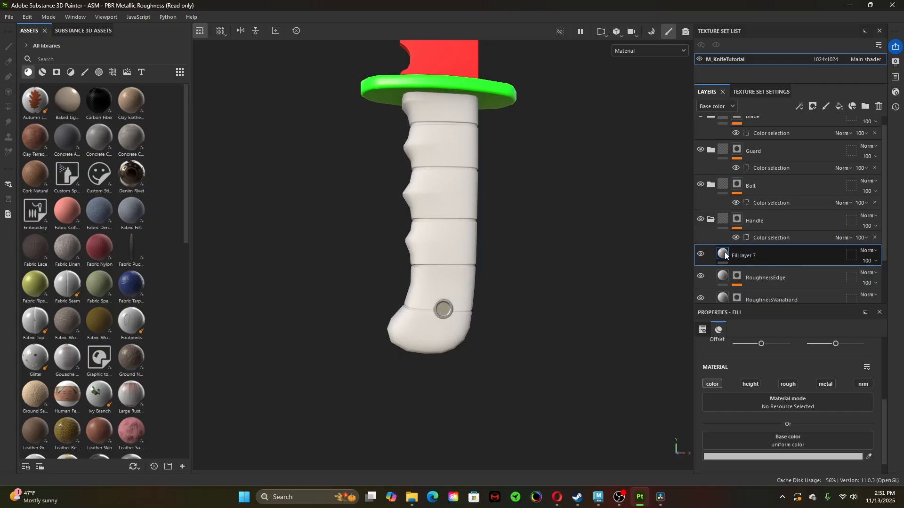
mouse_move(726, 256)
double_click(761, 253)
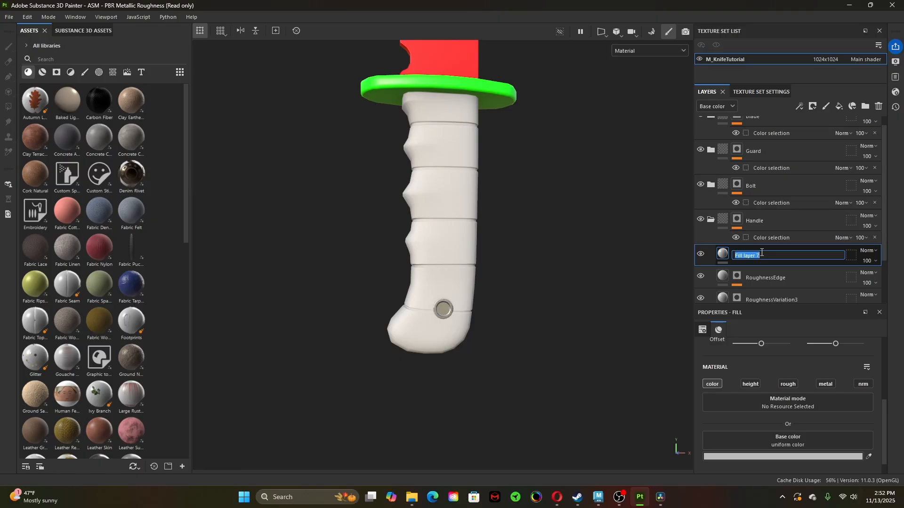
type("Bumps")
key("Return")
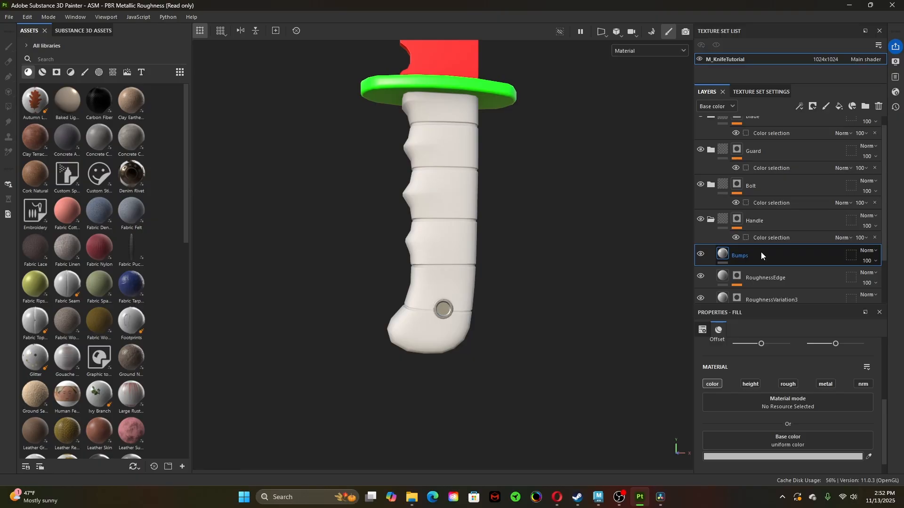
right_click(768, 256)
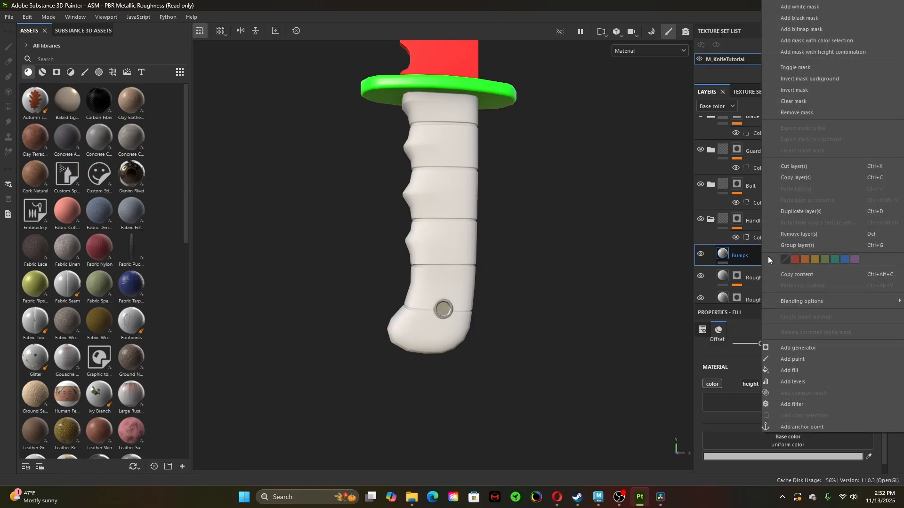
left_click(820, 18)
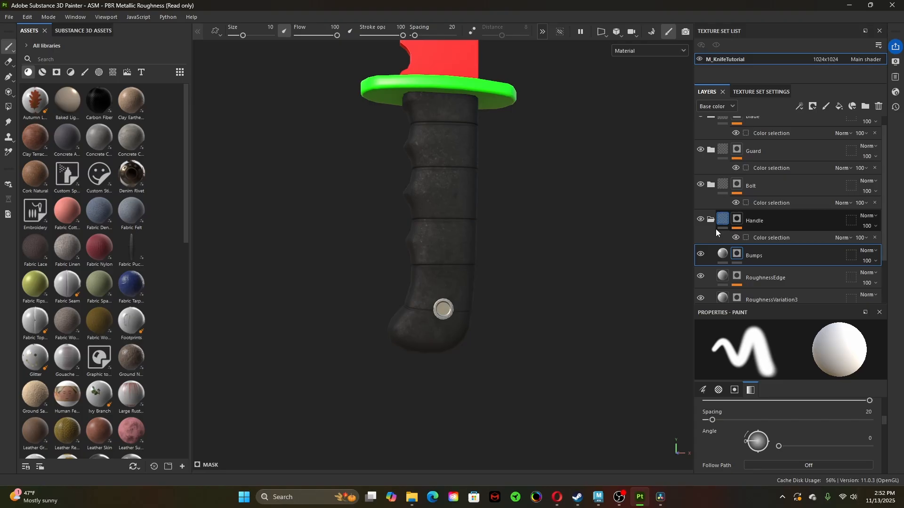
- Add a fill to the Bumps layer's mask and assign the Cells 1 noise texture as its grayscale
left_click(723, 255)
left_click(738, 254)
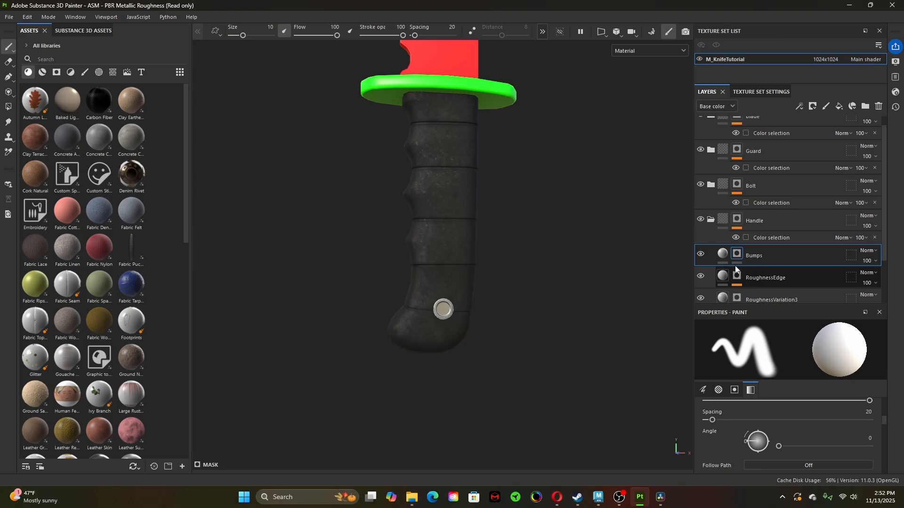
right_click(737, 258)
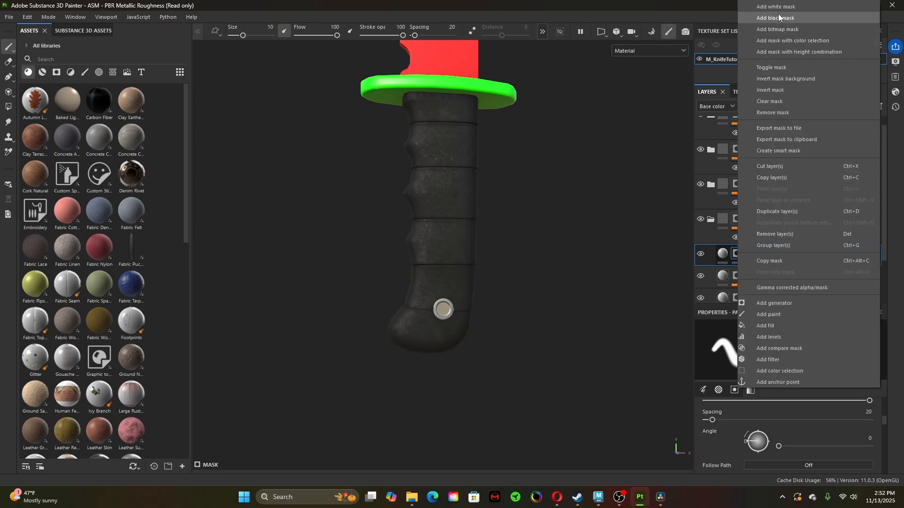
left_click(802, 326)
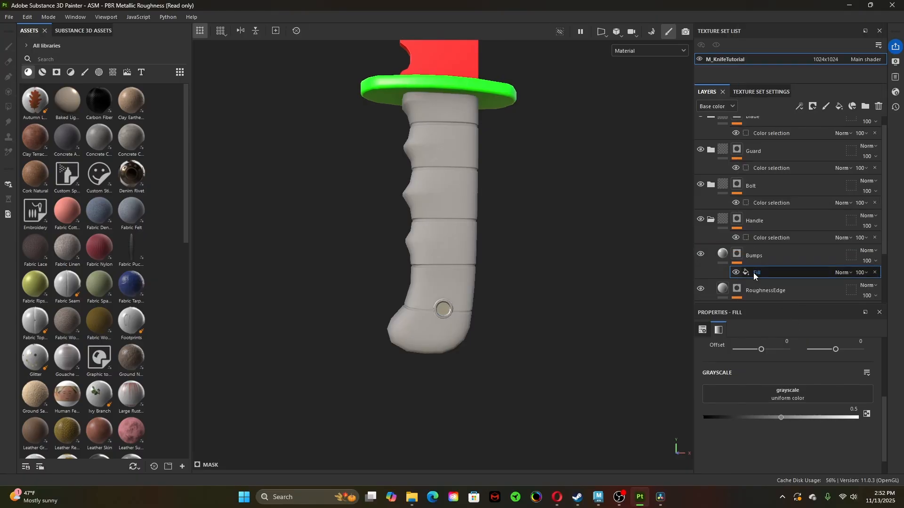
left_click(778, 397)
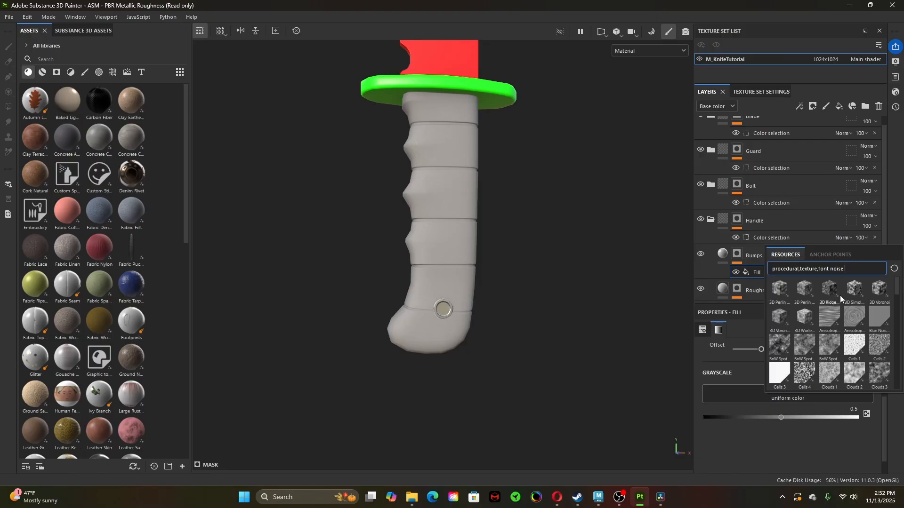
mouse_move(856, 346)
scroll(831, 344, "down", 3)
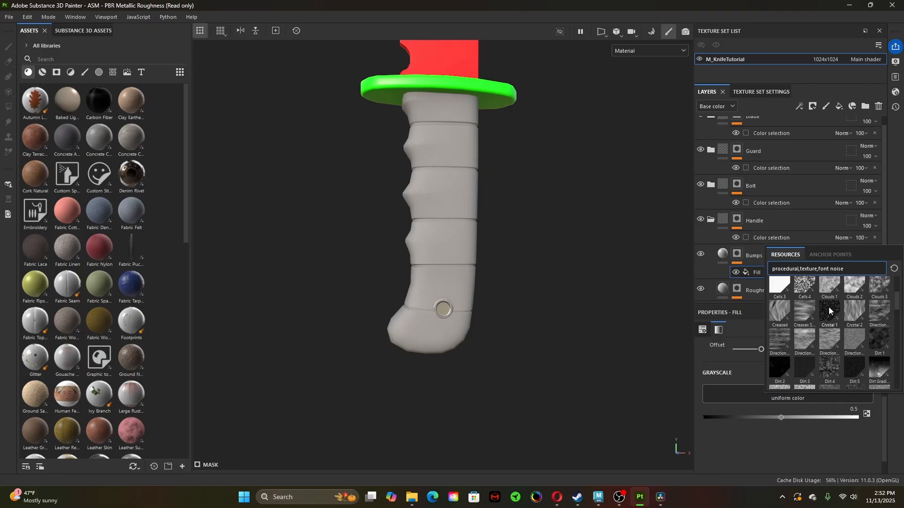
mouse_move(827, 311)
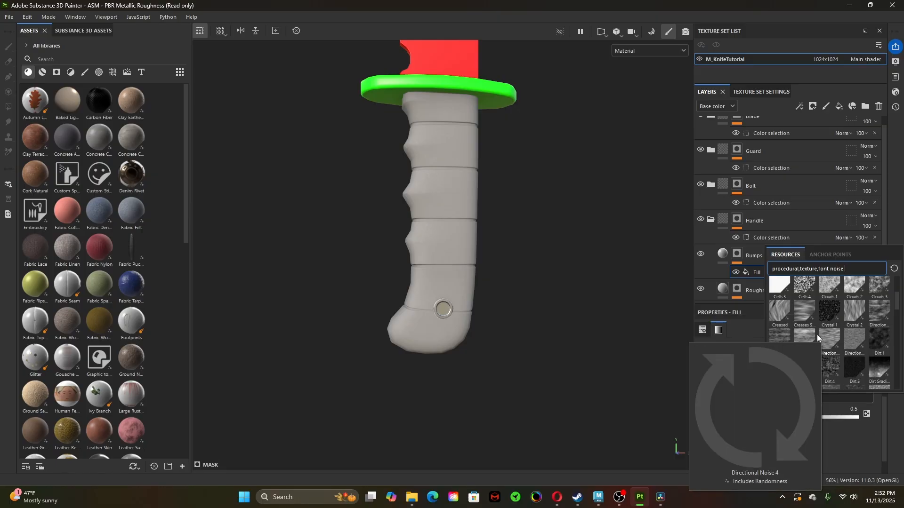
mouse_move(796, 334)
mouse_move(802, 365)
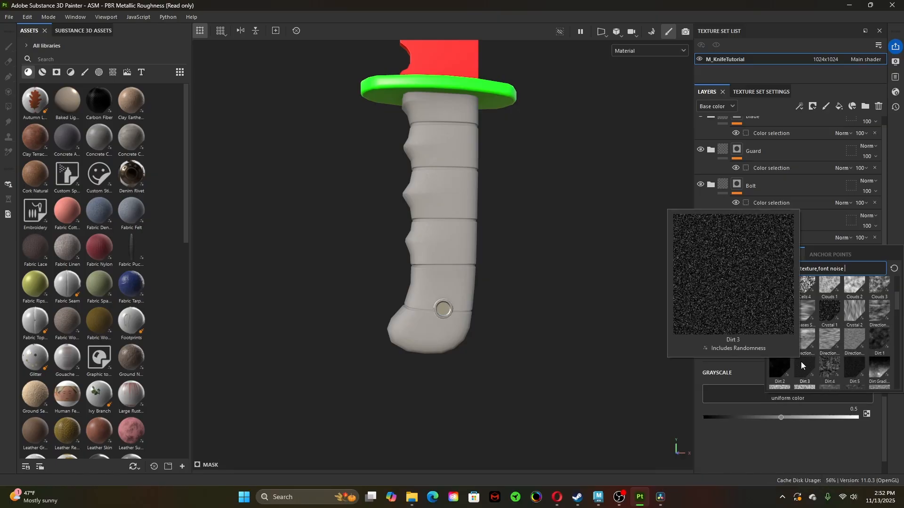
scroll(802, 365, "down", 3)
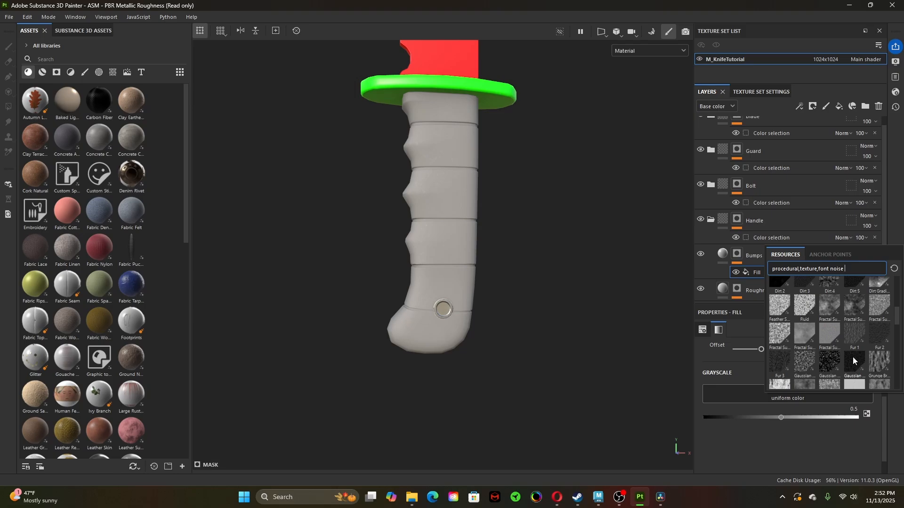
scroll(857, 361, "down", 3)
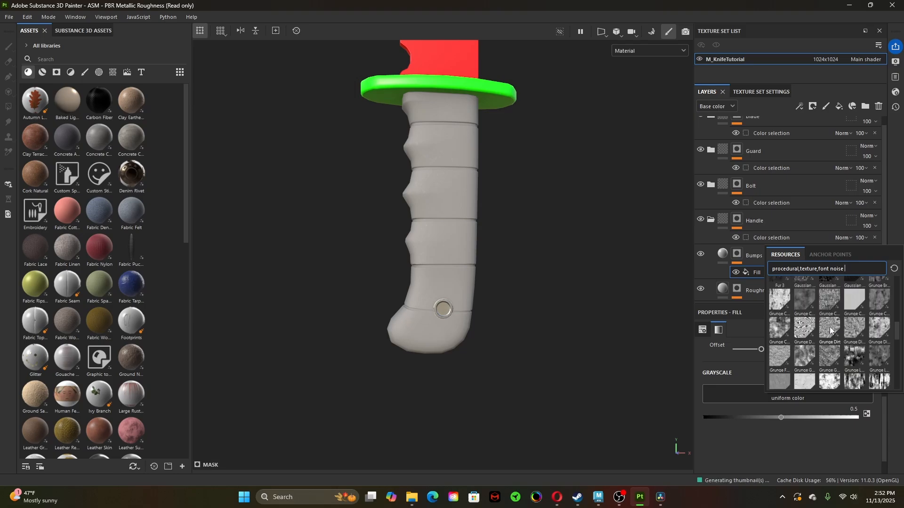
scroll(865, 346, "up", 10)
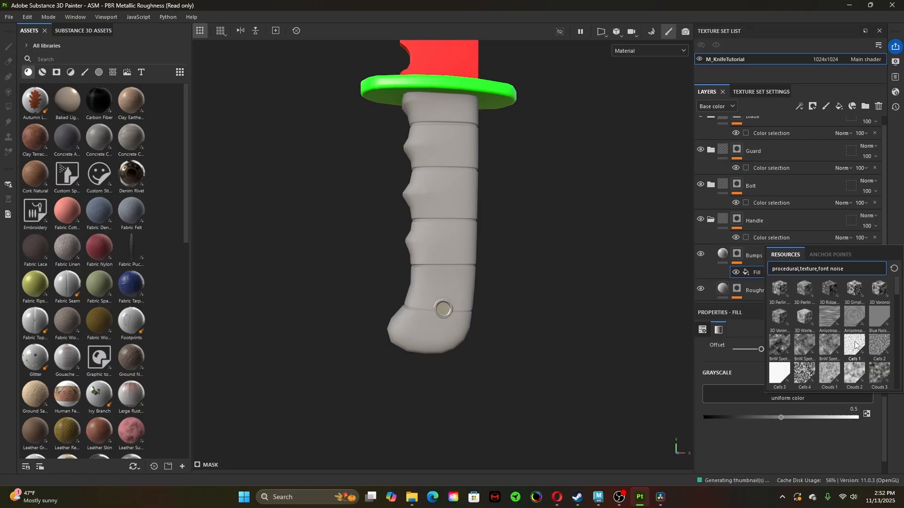
left_click(855, 345)
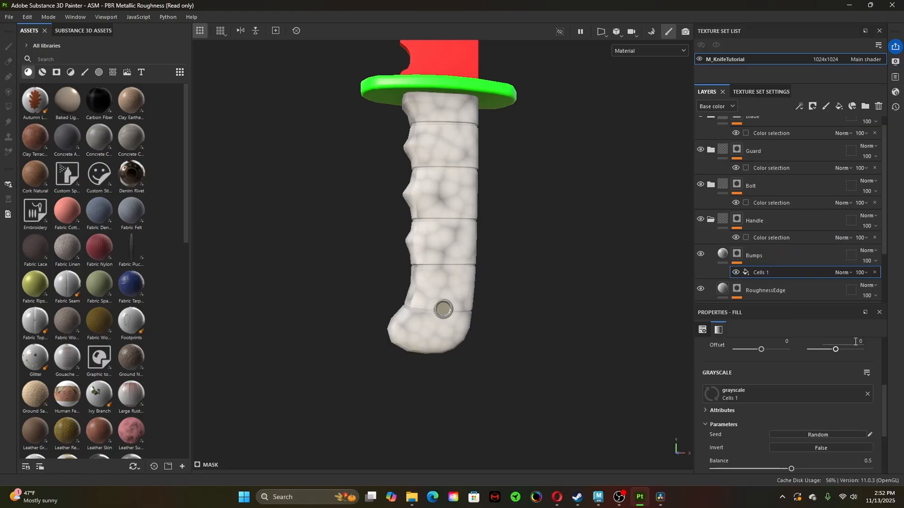
- Switch the Cells 1 fill to Tri-planar projection and set its tiling to 13.76
scroll(461, 255, "up", 2)
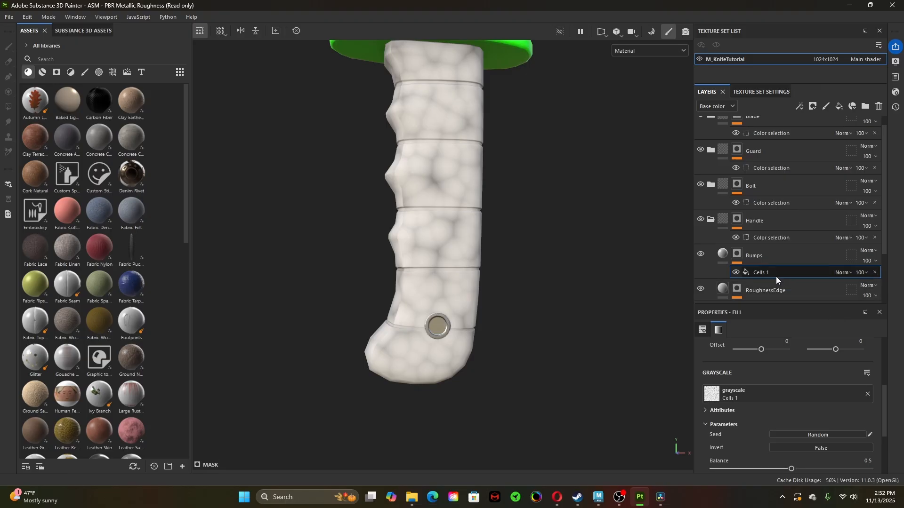
scroll(747, 431, "up", 2)
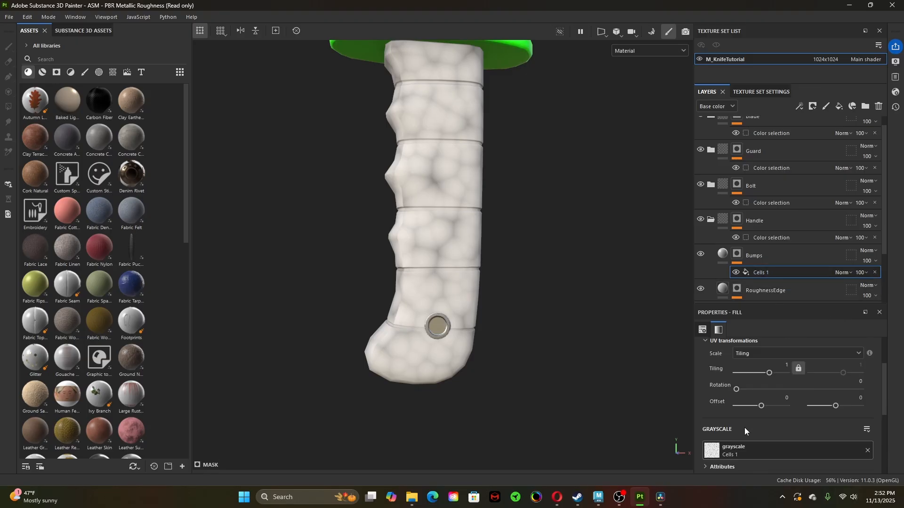
left_click_drag(766, 373, 776, 375)
scroll(774, 387, "up", 2)
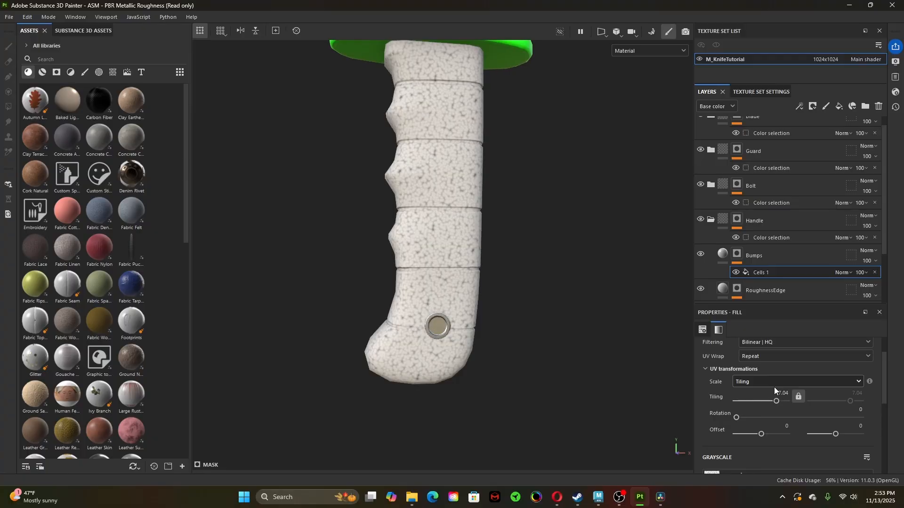
left_click(765, 358)
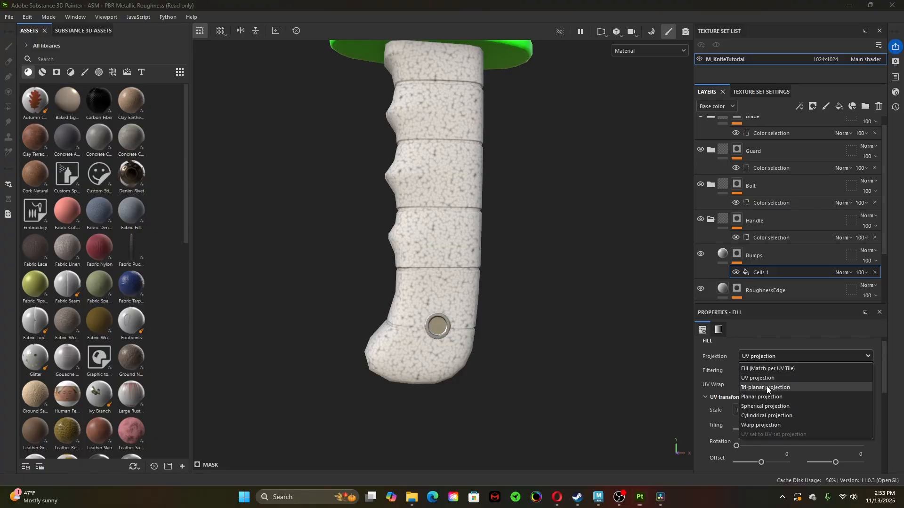
left_click(760, 387)
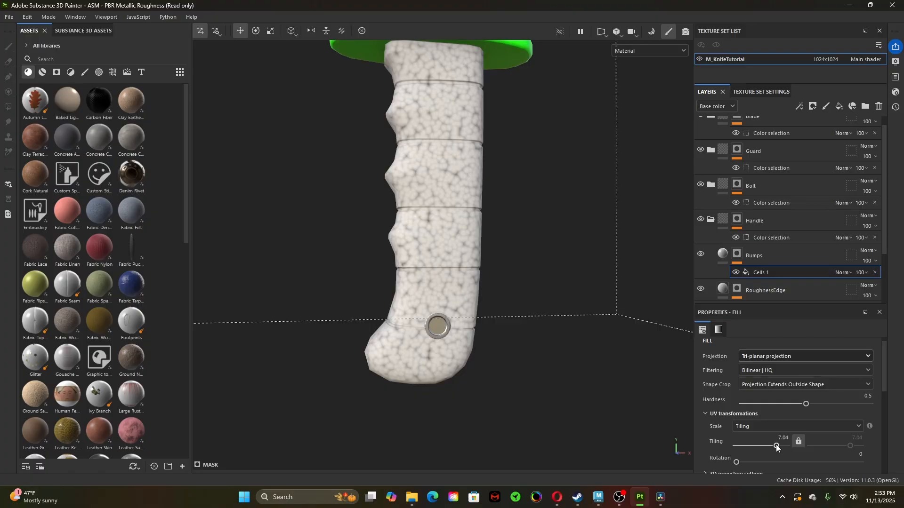
left_click_drag(777, 448, 781, 447)
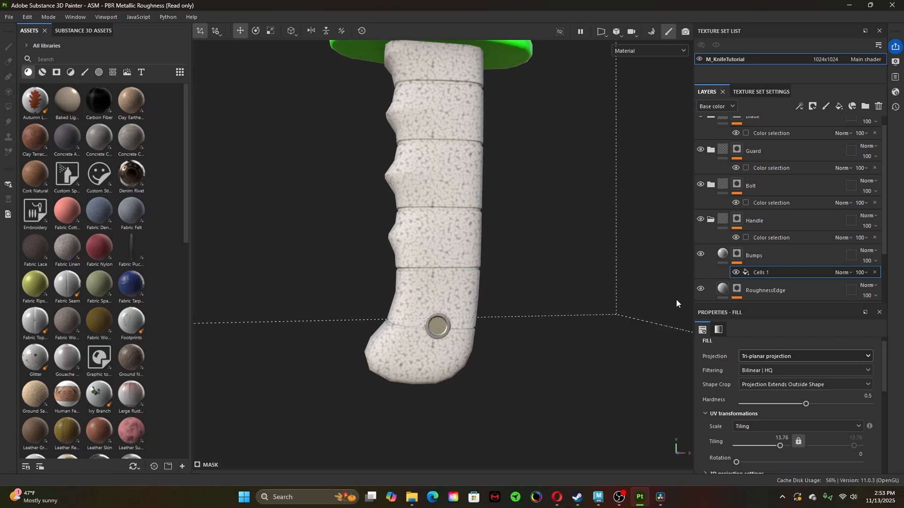
right_click_drag(676, 299, 649, 297, "alt")
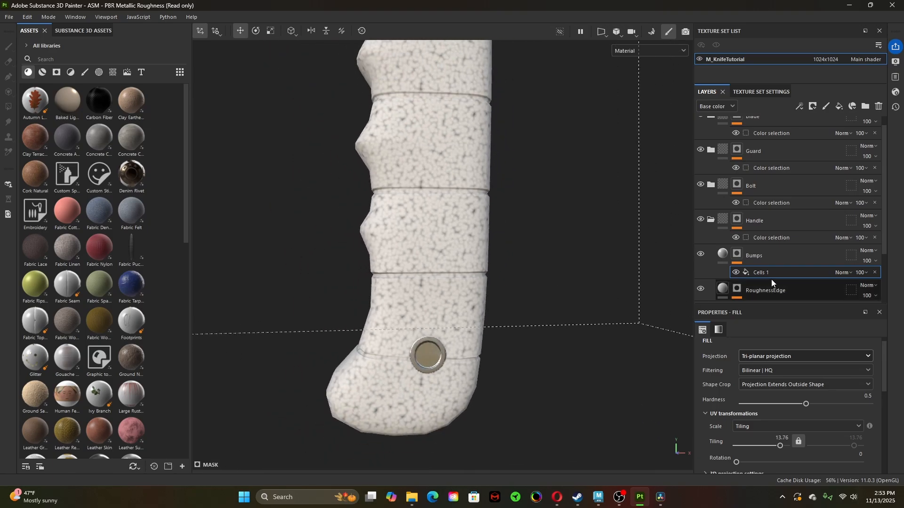
- Add a second fill above Cells 1 in the Bumps mask and assign the M_KnifeTutorial mesh's Ambient Occlusion Map as its grayscale
right_click(739, 254)
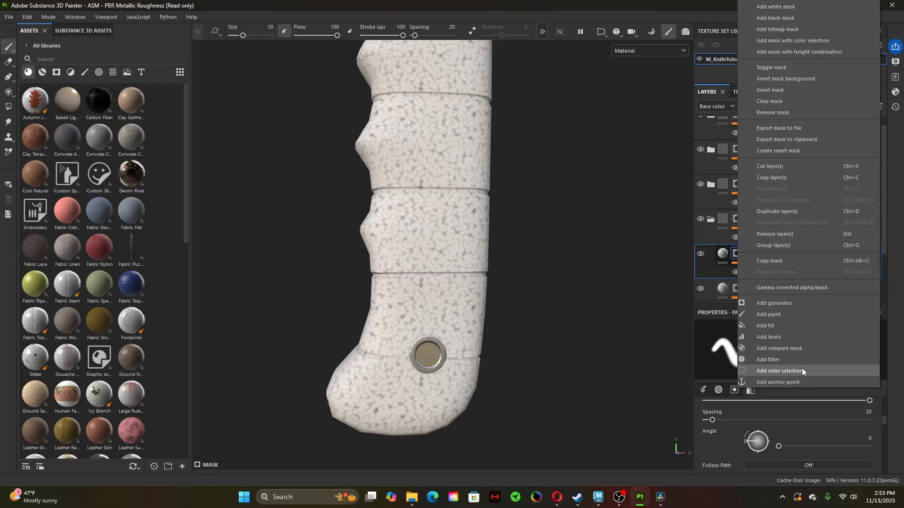
left_click(787, 327)
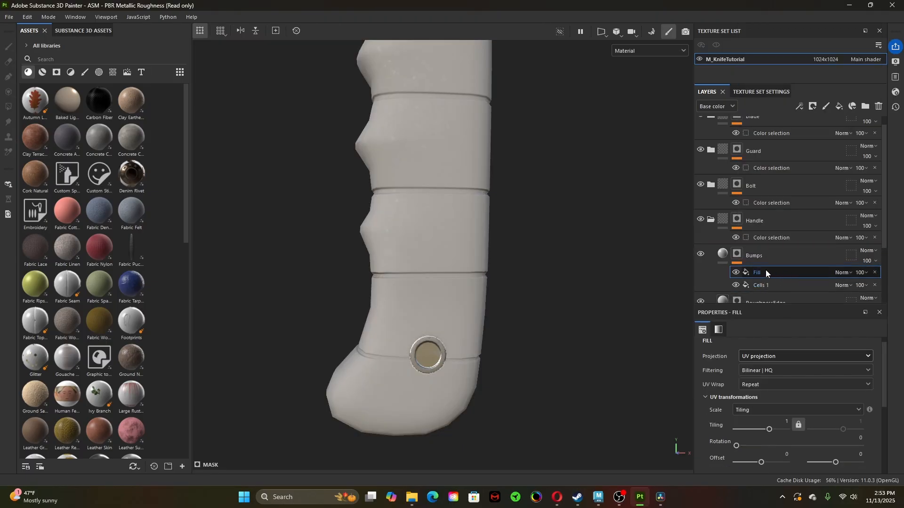
scroll(790, 383, "down", 2)
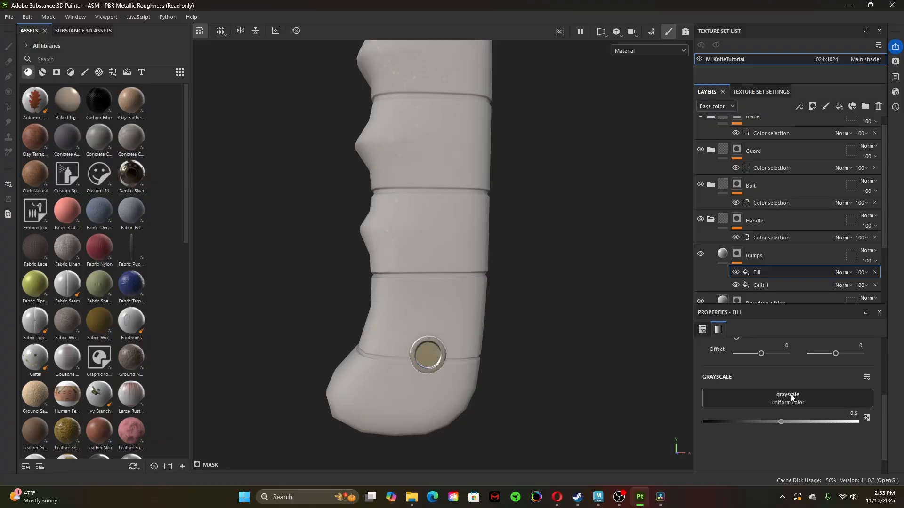
left_click(791, 396)
mouse_move(836, 295)
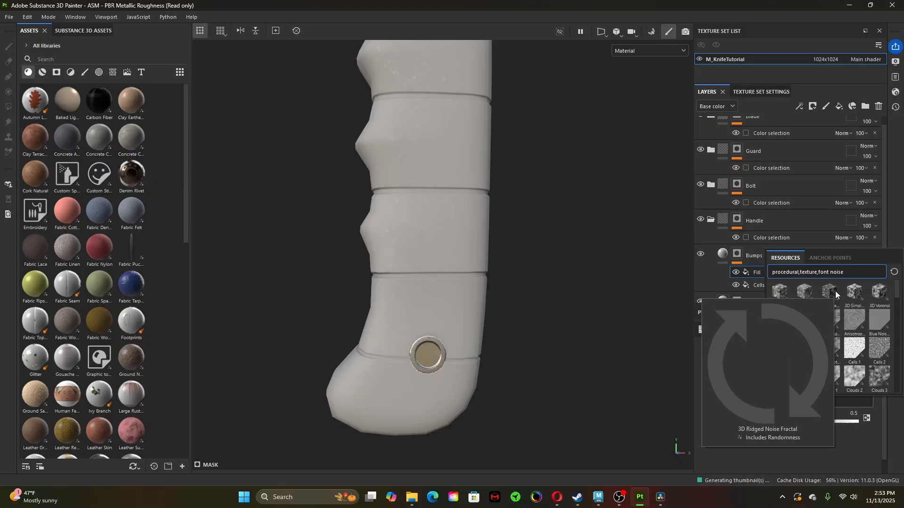
key("BackSpace")
key("BackSpace")
key("BackSpace")
key("BackSpace")
type("ao")
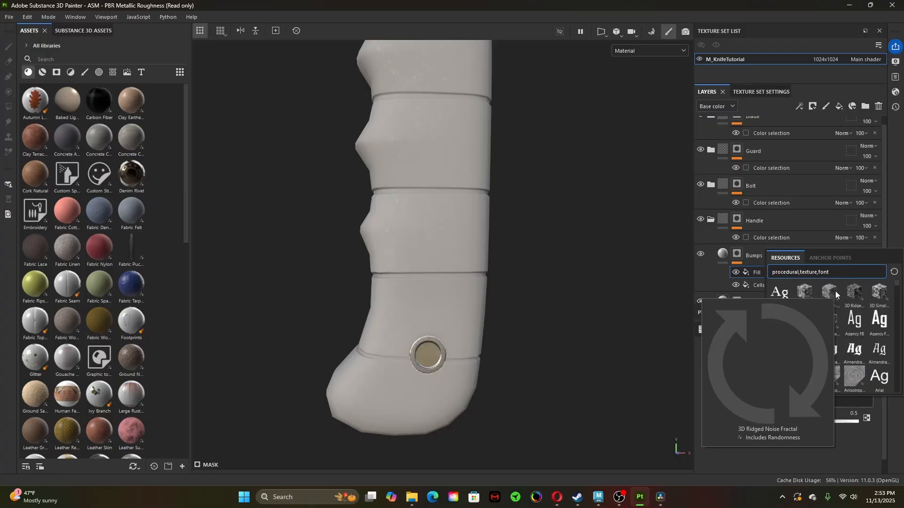
key("BackSpace")
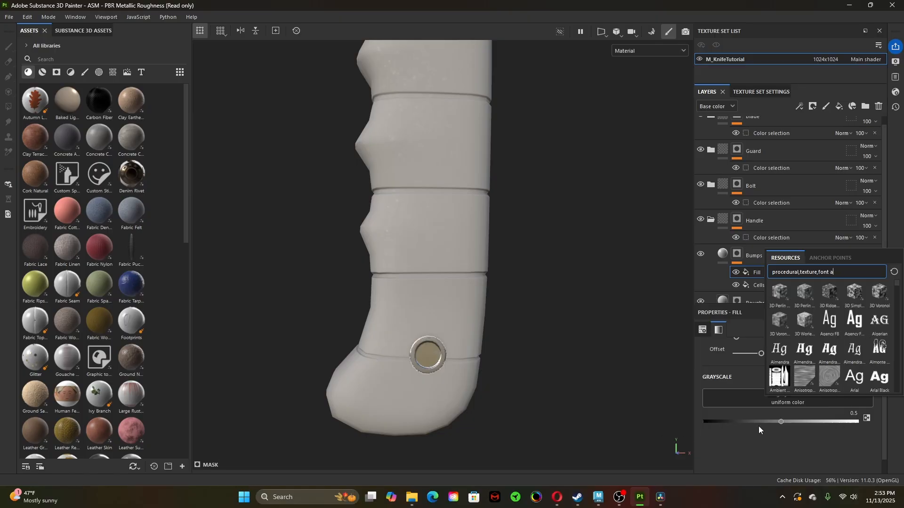
mouse_move(778, 376)
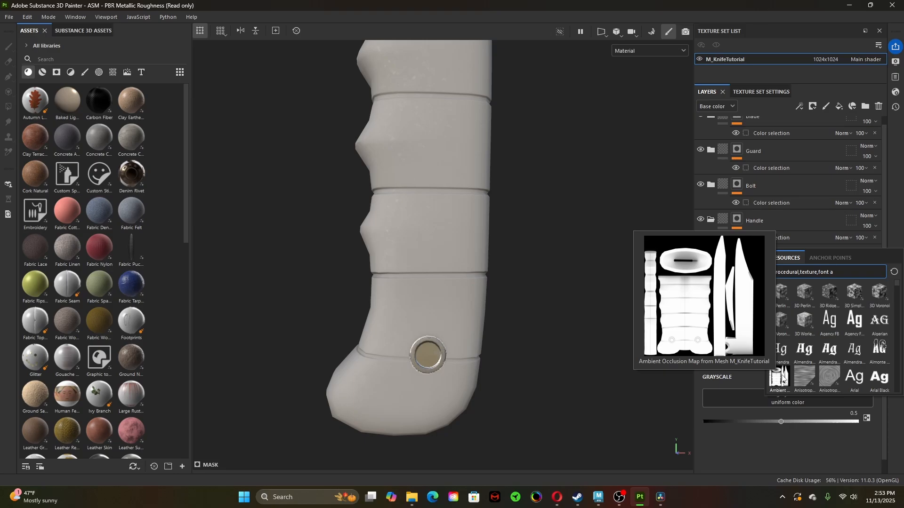
left_click(782, 377)
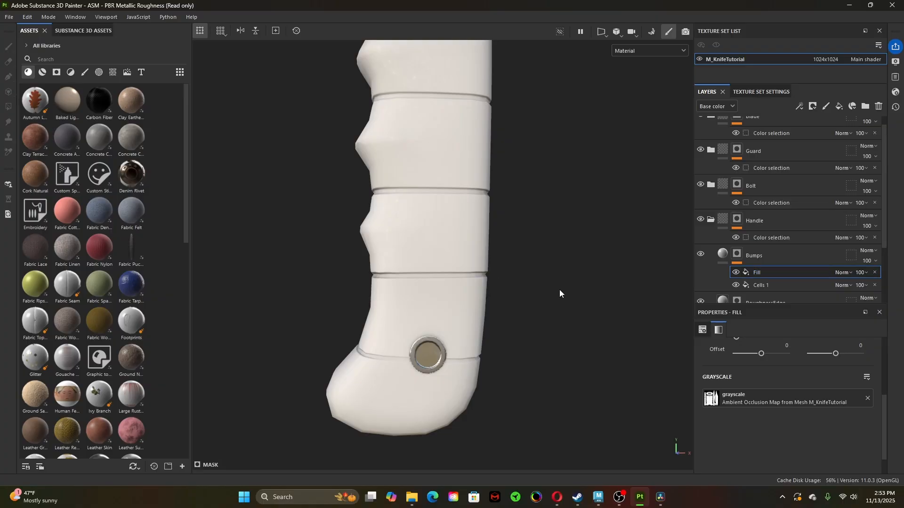
- Display the Bumps mask on its own and examine the ambient occlusion around the handle's grooves and bolt
scroll(560, 290, "down", 1)
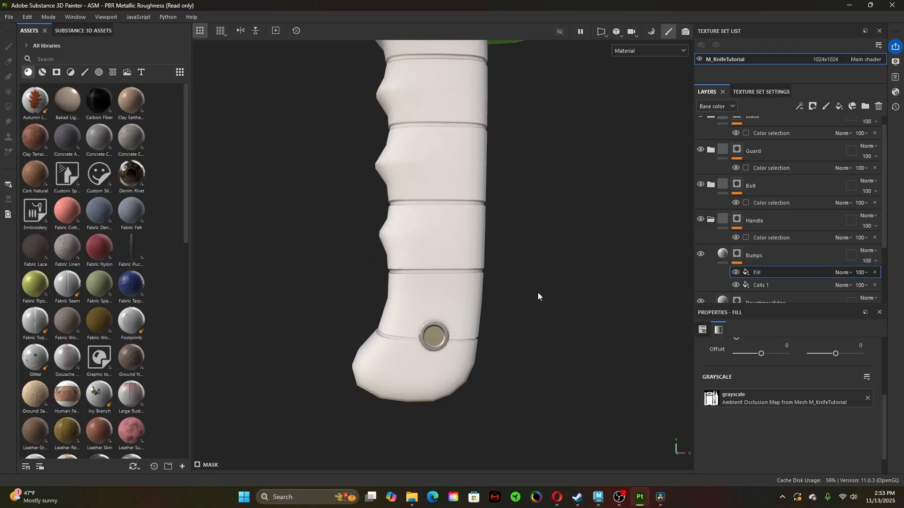
left_click(737, 258, "alt")
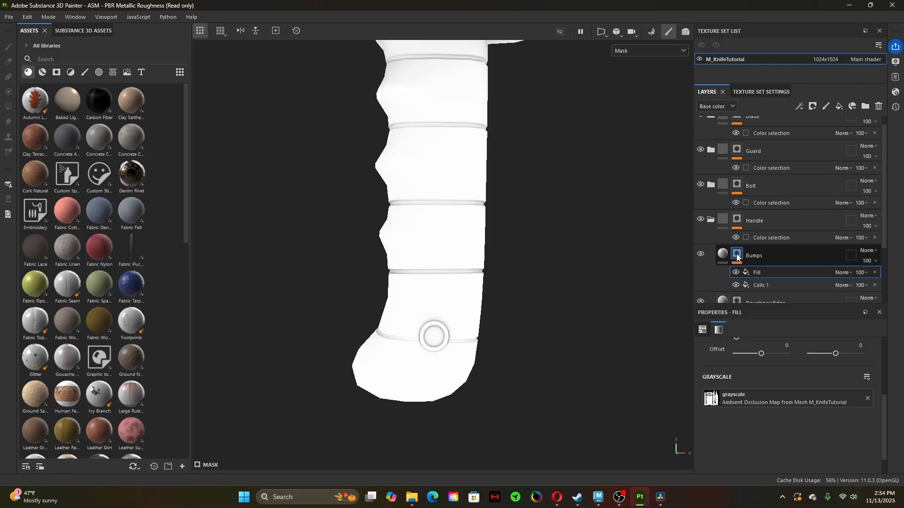
right_click_drag(335, 314, 624, 342, "alt")
left_click_drag(655, 361, 548, 360, "alt")
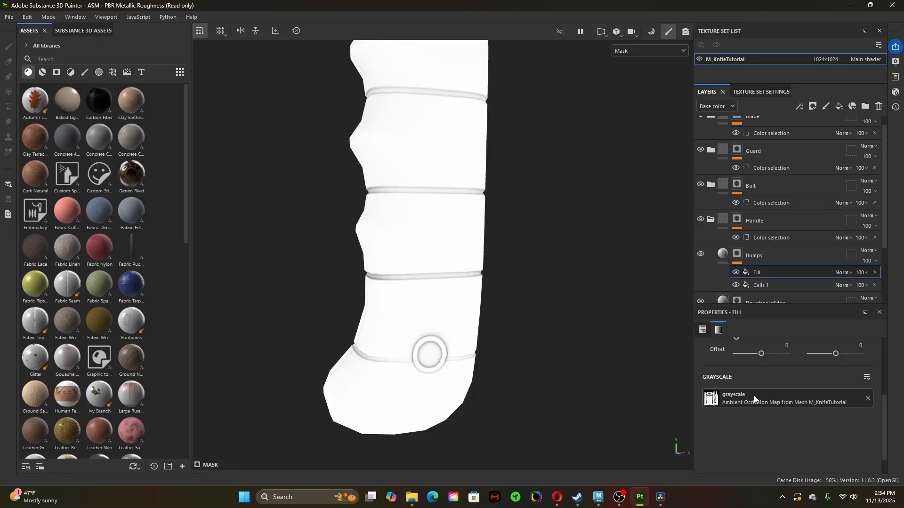
scroll(753, 395, "up", 5)
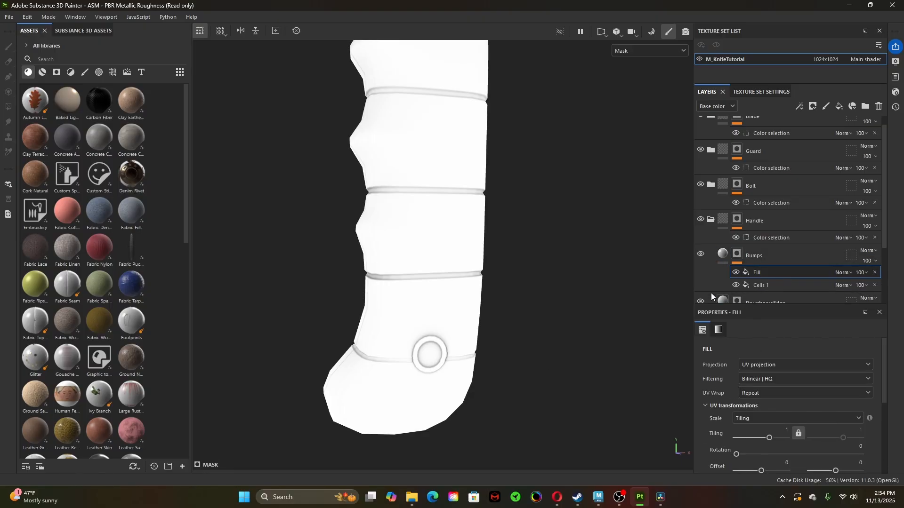
- Remove the ambient occlusion fill from the Bumps layer's mask
scroll(721, 381, "down", 4)
scroll(721, 381, "down", 1)
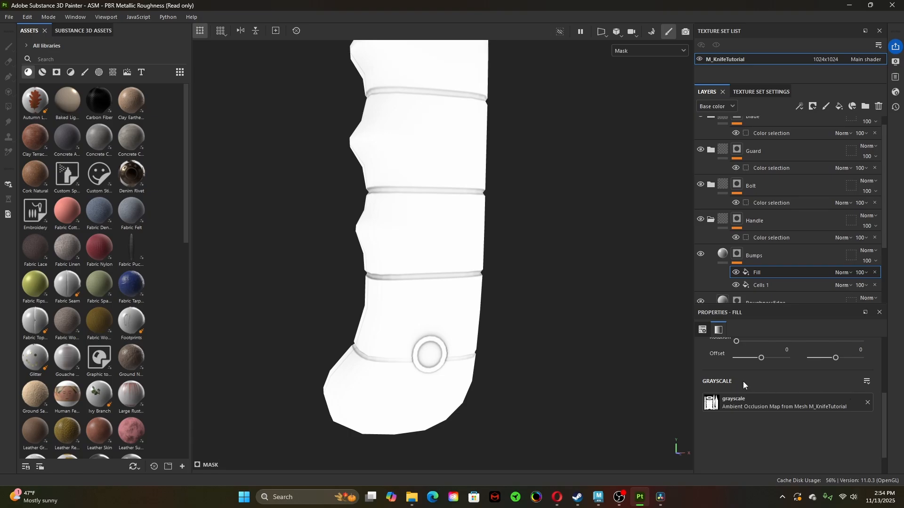
scroll(736, 396, "up", 2)
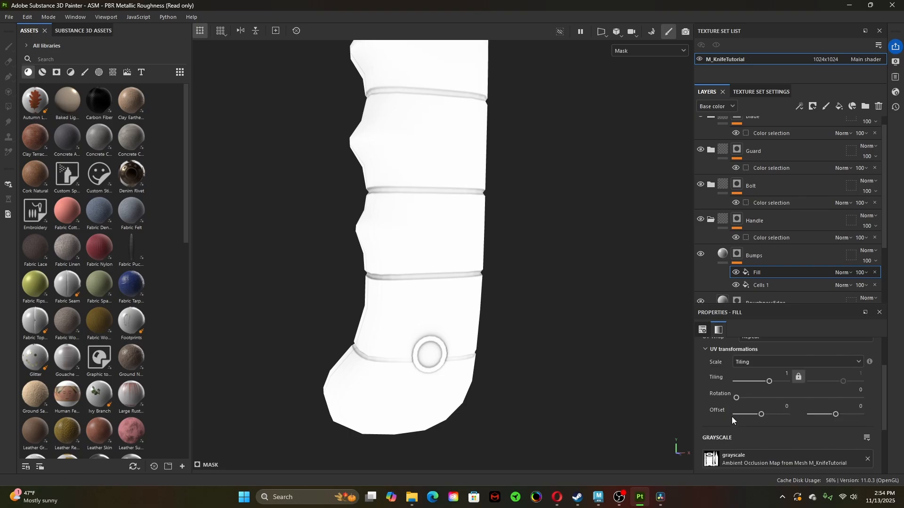
scroll(732, 417, "down", 1)
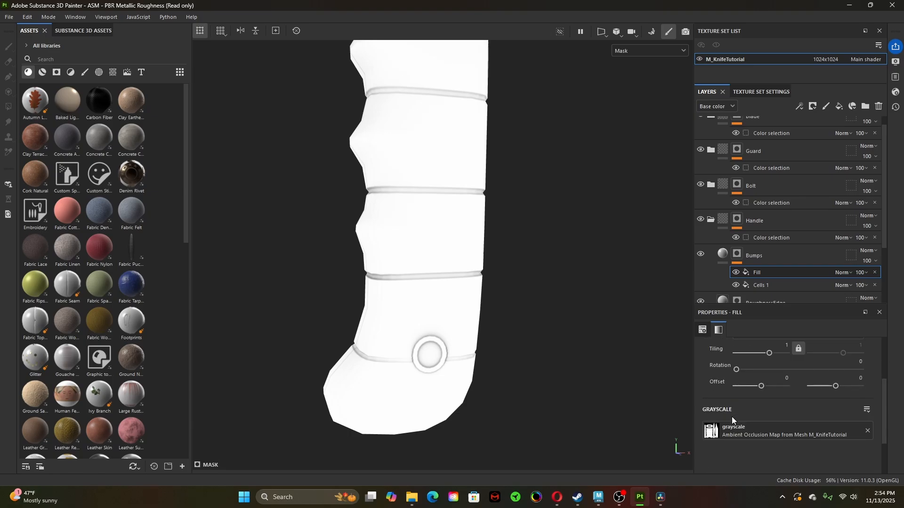
left_click(877, 272)
- Add a generator above Cells 1 in the Bumps mask and assign the Dirt generator to it
left_click(738, 251)
right_click(739, 253)
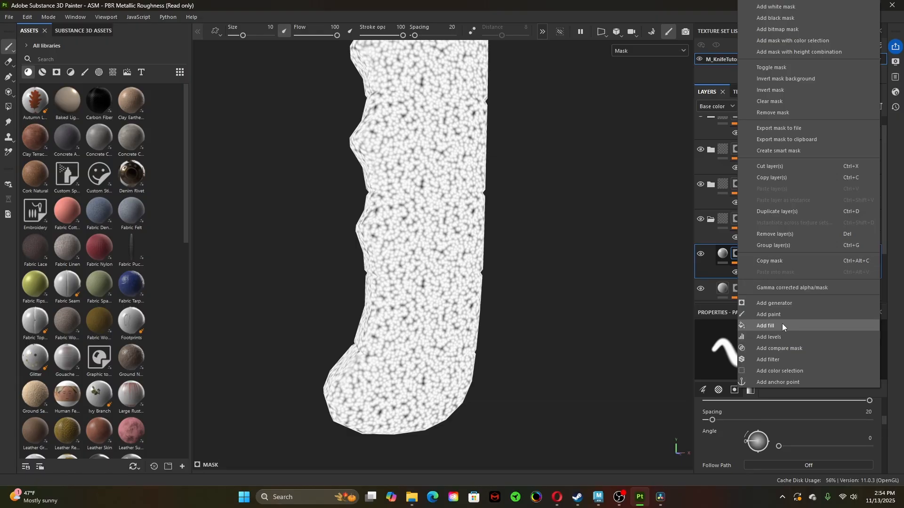
left_click(790, 304)
left_click(783, 351)
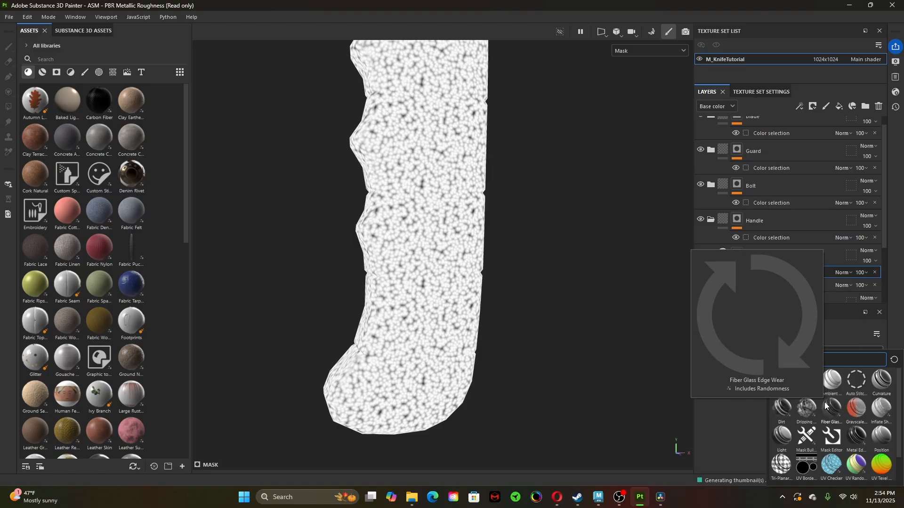
scroll(806, 438, "down", 1)
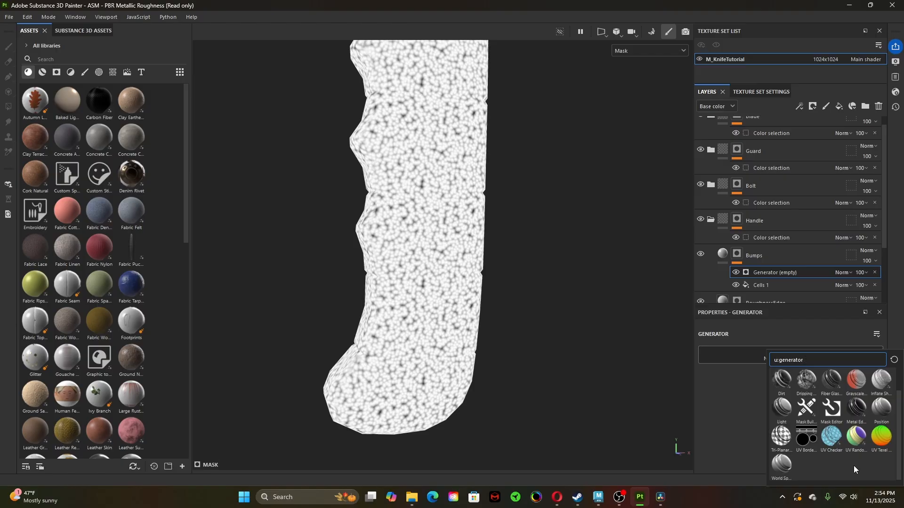
left_click(780, 379)
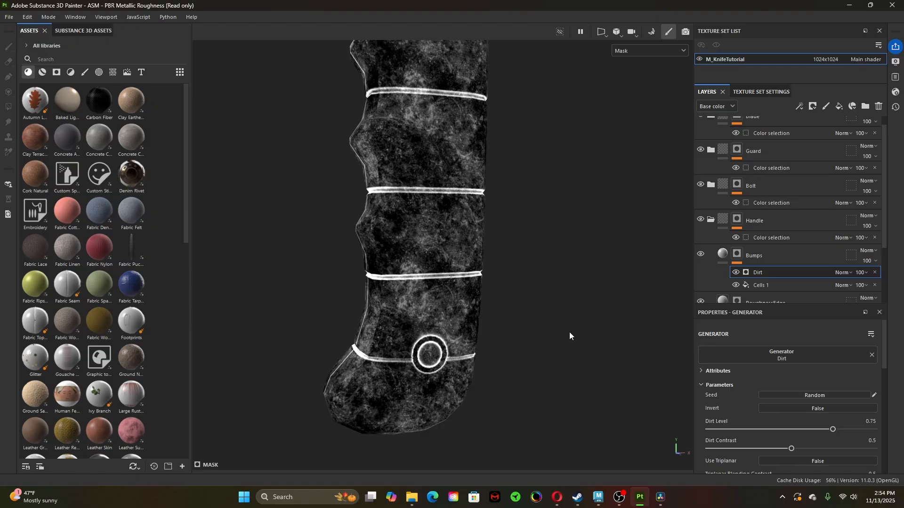
- Set the Dirt generator's Dirt Level to 0.74, Grunge Amount to 0 and Grunge Scale to 1
scroll(739, 410, "down", 3)
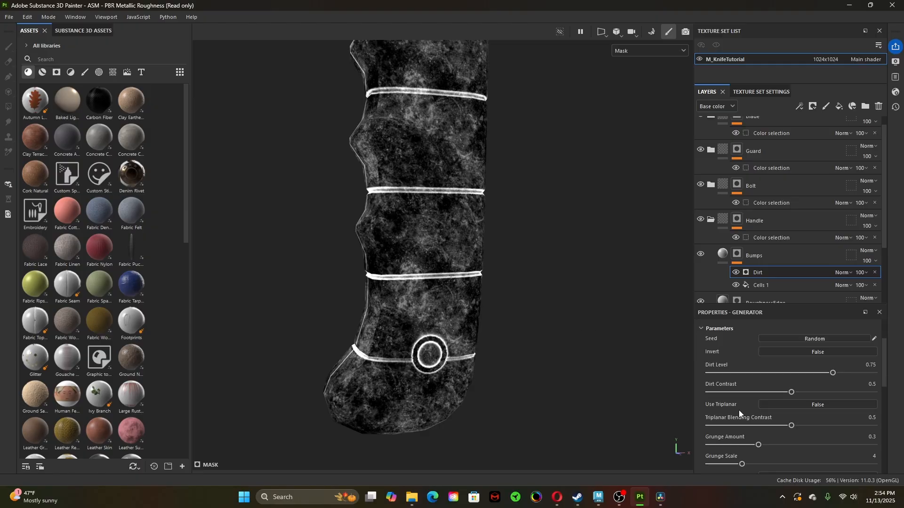
mouse_move(833, 371)
left_mouse_down()
mouse_move(795, 371)
mouse_move(833, 374)
left_mouse_up()
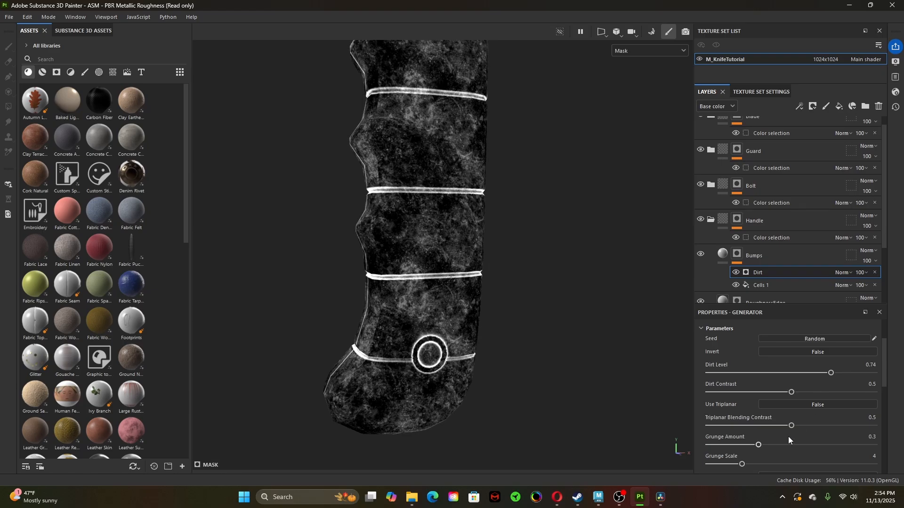
left_click_drag(758, 445, 696, 442)
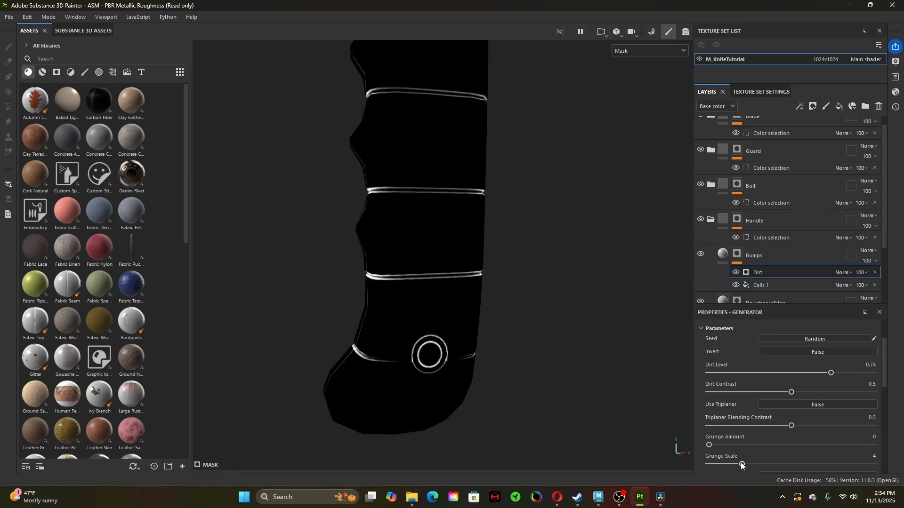
left_click_drag(495, 376, 440, 312, "alt")
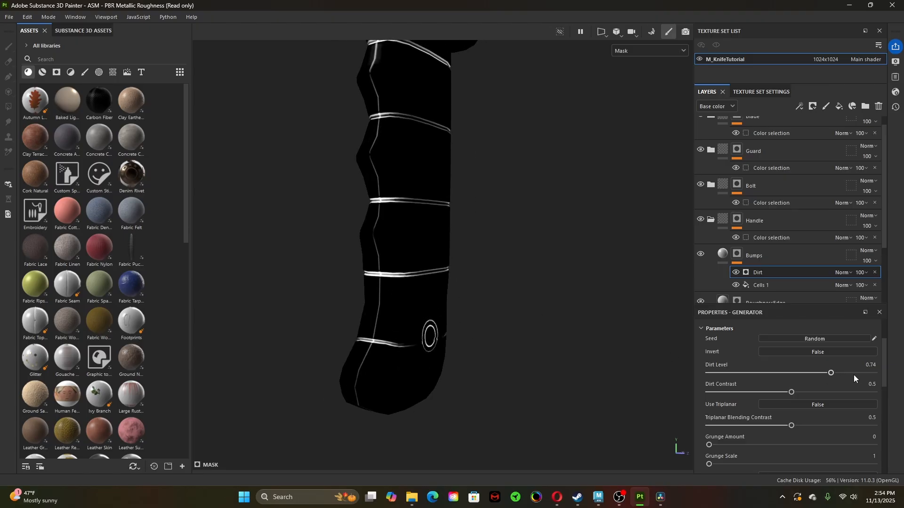
- Set the Dirt generator's Dirt Contrast to 0.97 and Dirt Level to 0.83
left_click_drag(831, 373, 890, 397)
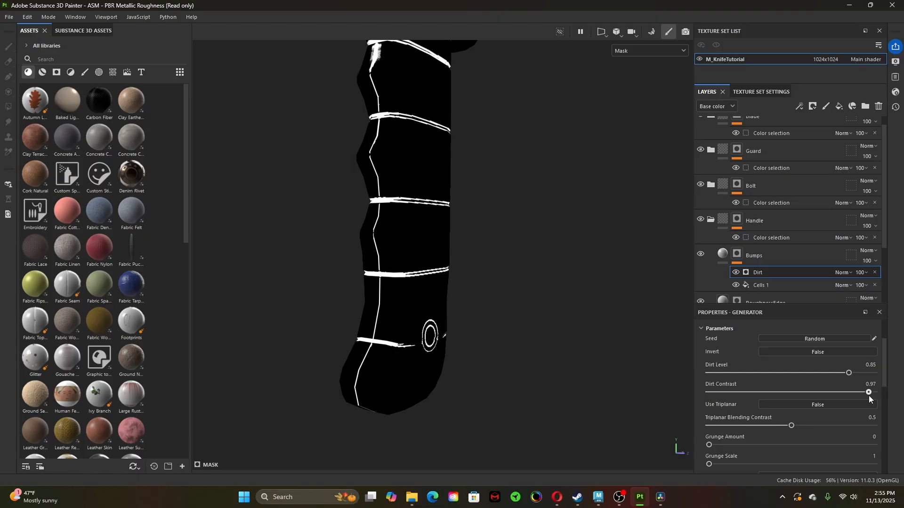
left_click(846, 373)
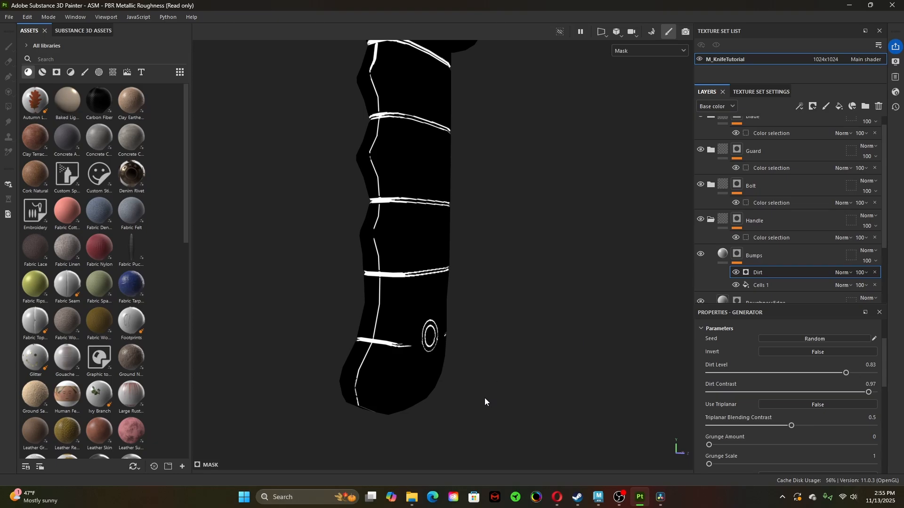
left_click_drag(518, 349, 503, 383, "alt")
- Try inverting the Bumps mask with a Levels effect, inspect the handle and guard, and remove the effect
left_click(738, 255)
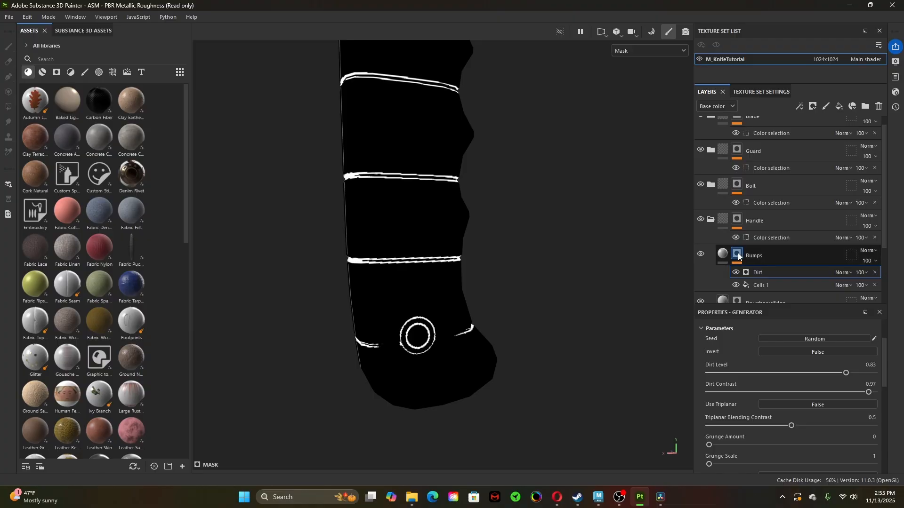
right_click(738, 253)
left_click(784, 337)
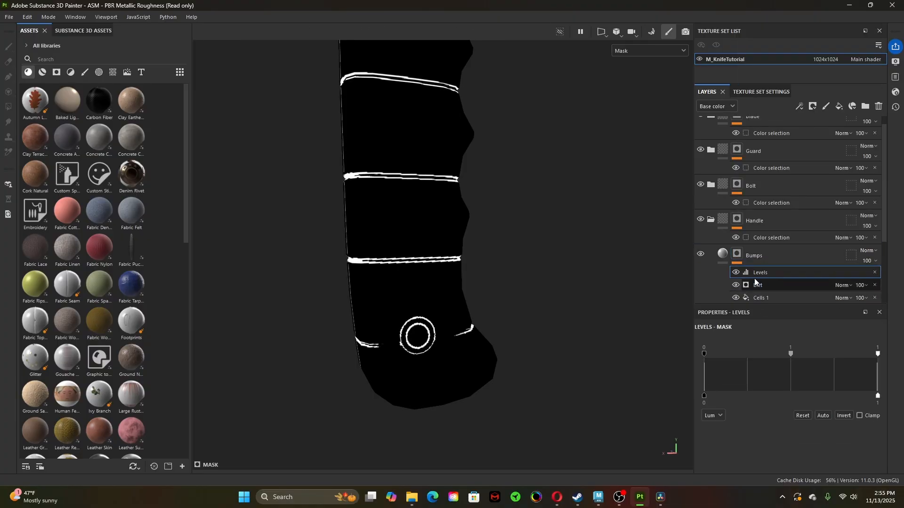
left_click(842, 417)
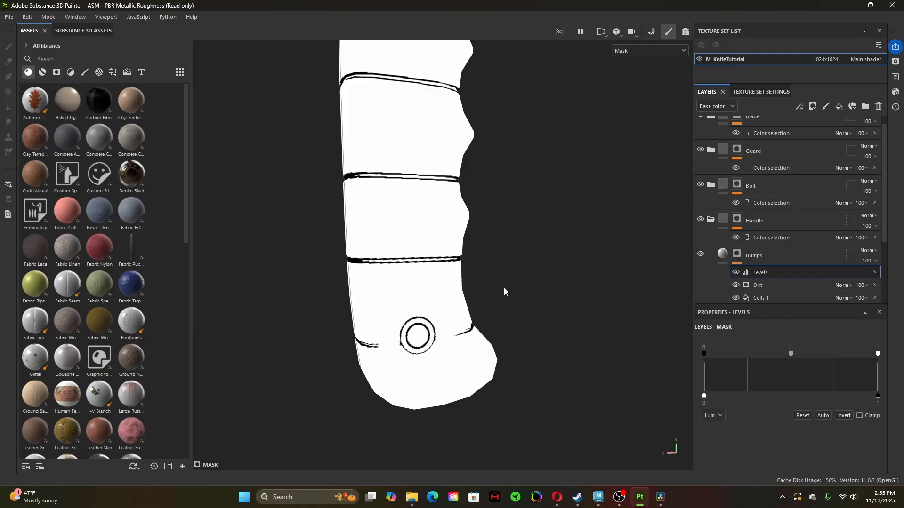
left_click_drag(463, 288, 433, 248, "alt")
middle_click_drag(435, 289, 460, 367, "alt")
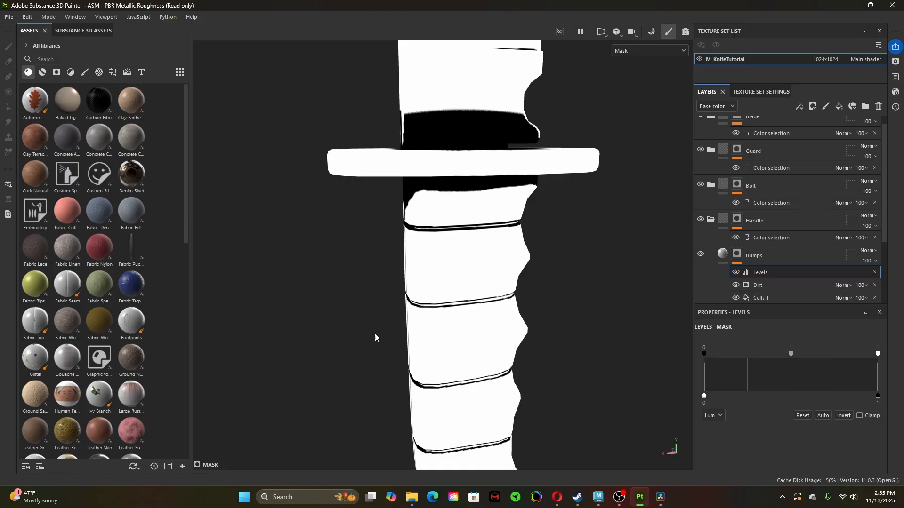
left_click_drag(375, 337, 527, 322, "alt")
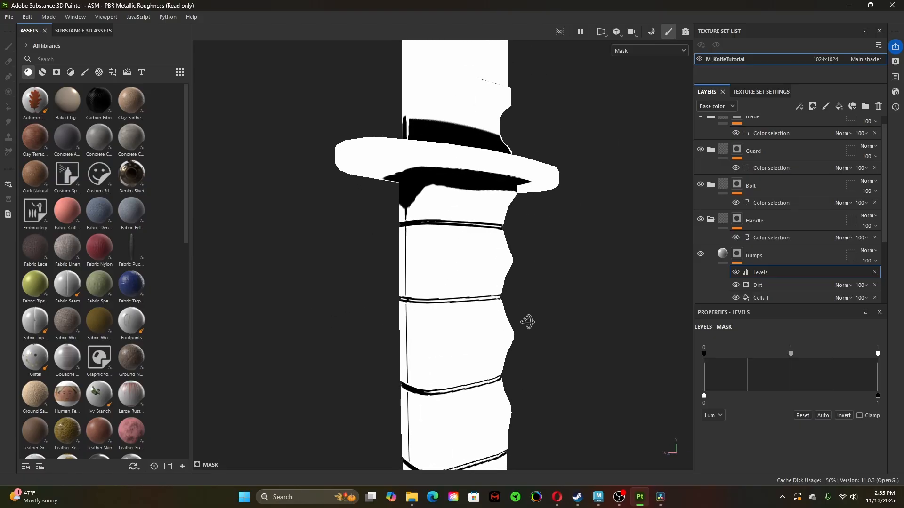
left_click(875, 273)
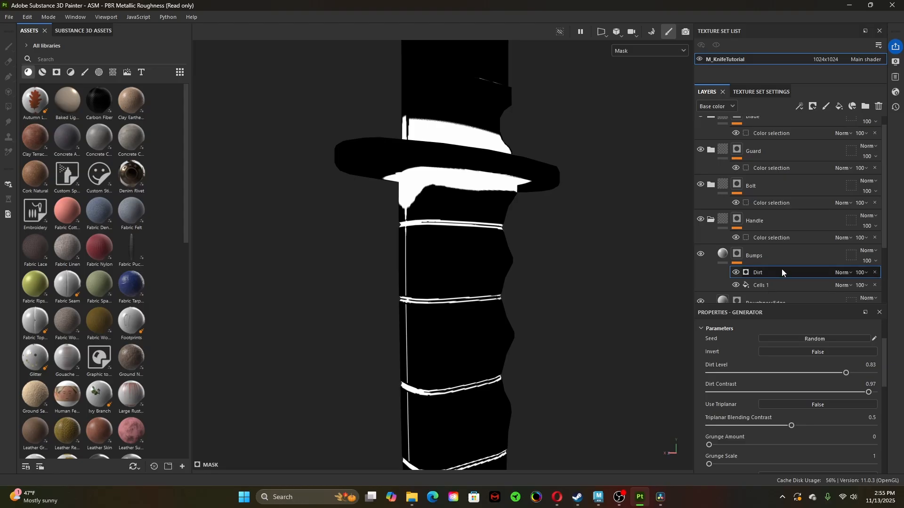
- Set the Dirt generator's Edges Masking to 0 and add a paint effect above it in the Bumps mask
scroll(769, 393, "down", 2)
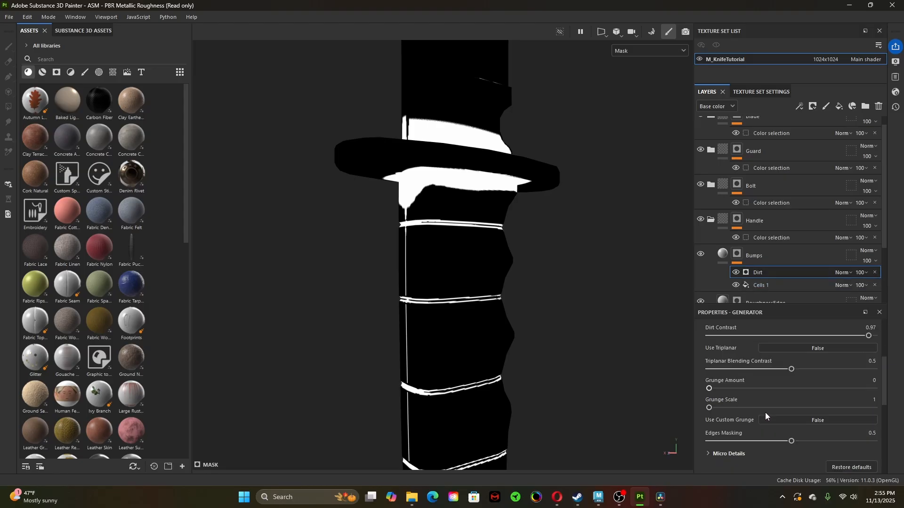
left_click_drag(792, 442, 693, 433)
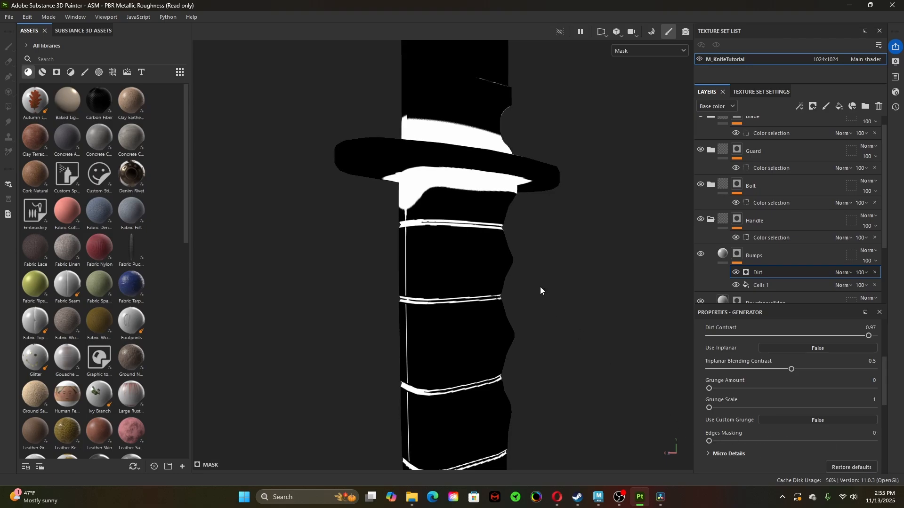
right_click(738, 254)
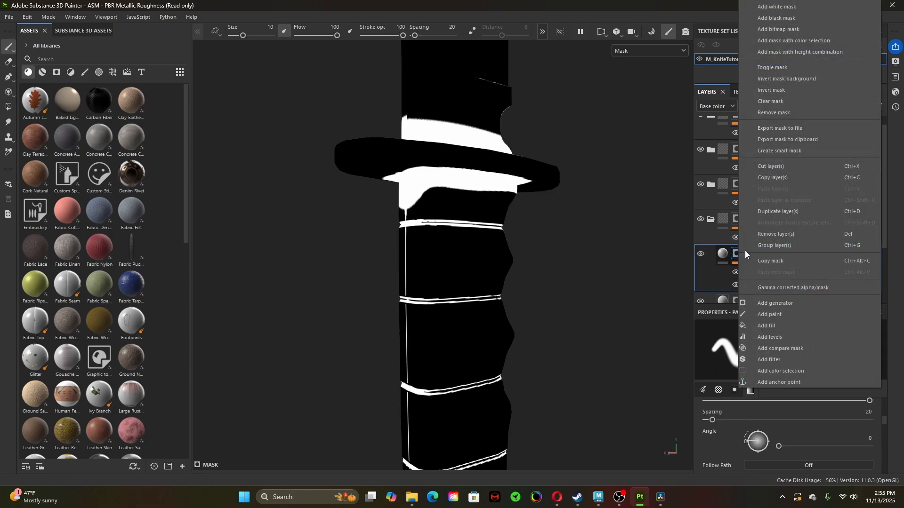
left_click(792, 313)
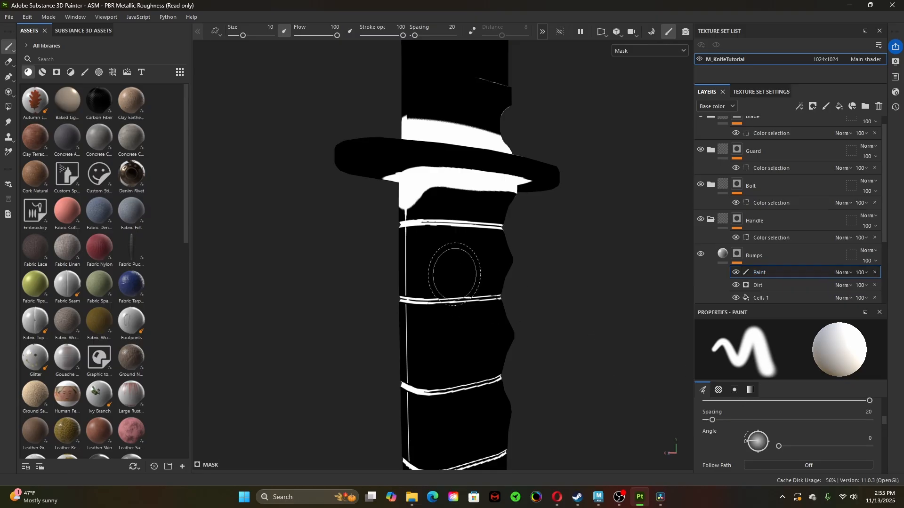
- Paint black over the white patches on the handle's back just beneath the guard, reducing the brush size to 4.94
key("x")
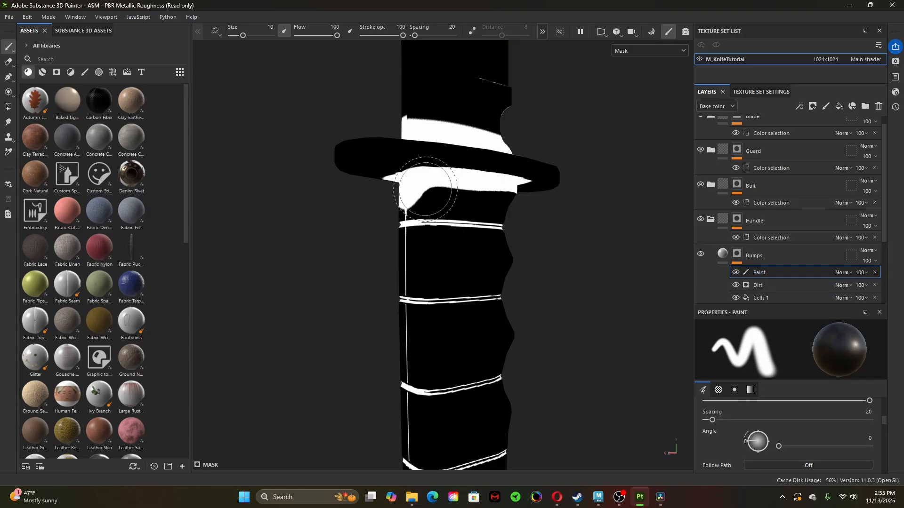
mouse_move(425, 188)
left_mouse_down()
mouse_move(423, 173)
mouse_move(414, 181)
mouse_move(569, 193)
mouse_move(498, 206)
mouse_move(419, 200)
left_mouse_up()
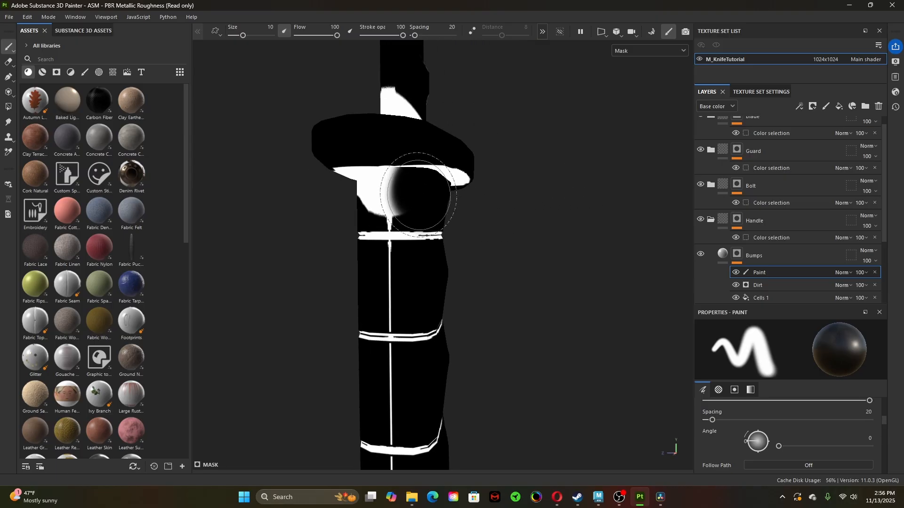
left_click_drag(424, 193, 427, 193)
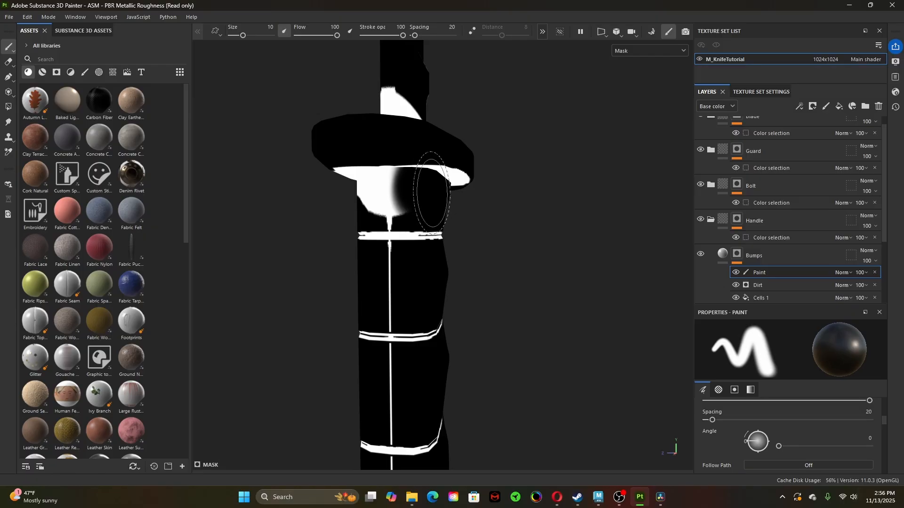
right_click_drag(432, 192, 409, 201, "ctrl")
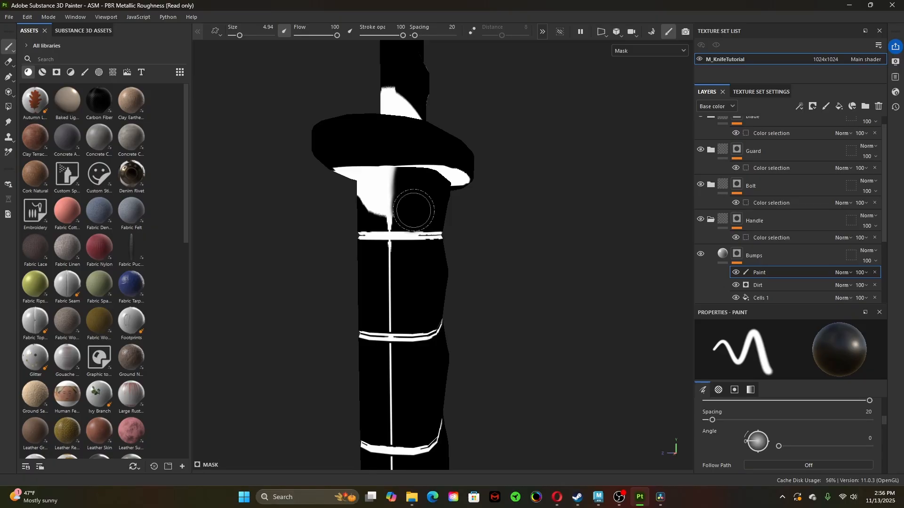
mouse_move(410, 212)
left_mouse_down("alt")
mouse_move(399, 228)
mouse_move(438, 226)
left_mouse_up("alt")
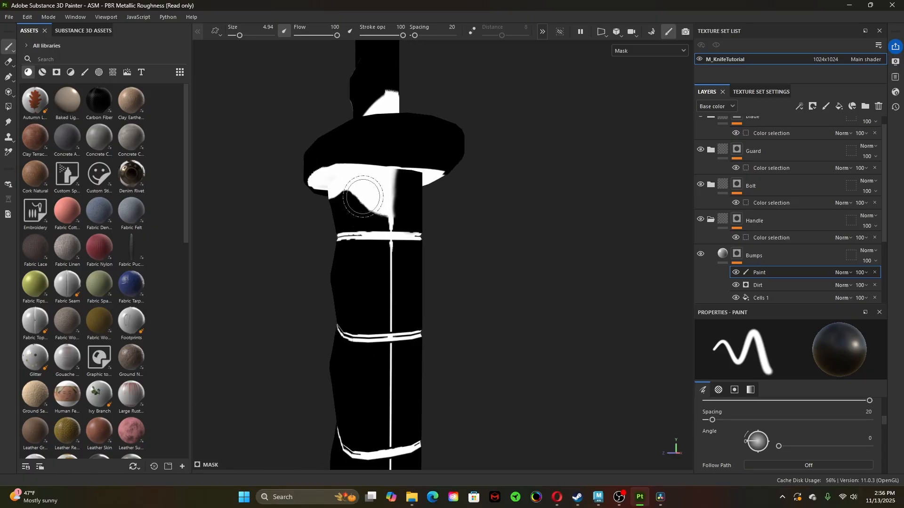
left_click_drag(363, 192, 367, 209)
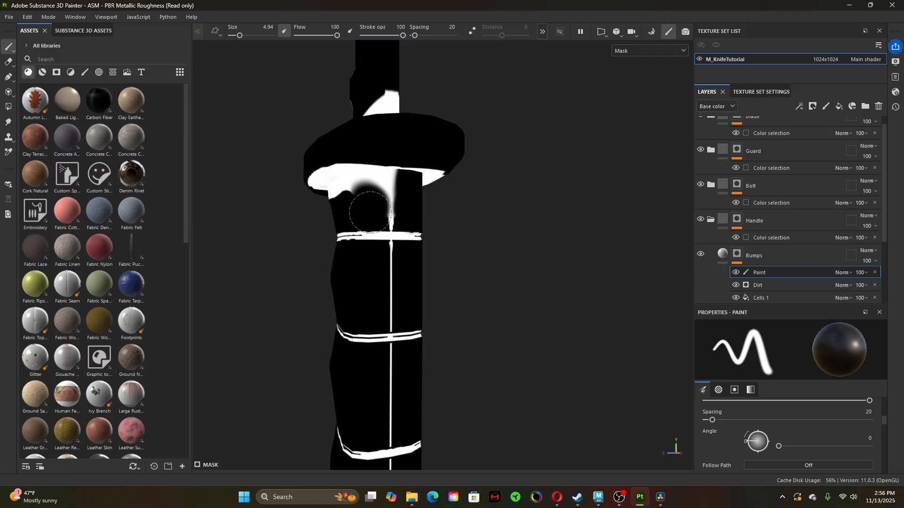
left_click_drag(370, 211, 368, 186)
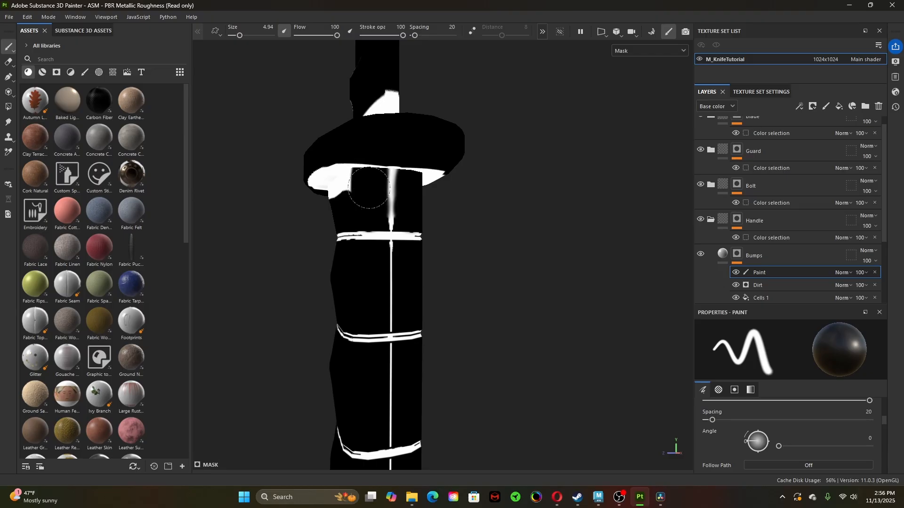
- Paint black over the remaining white band beneath the guard around the handle's sides and finger-groove edge
mouse_move(488, 211)
left_mouse_down("alt")
mouse_move(535, 256)
mouse_move(463, 211)
left_mouse_up("alt")
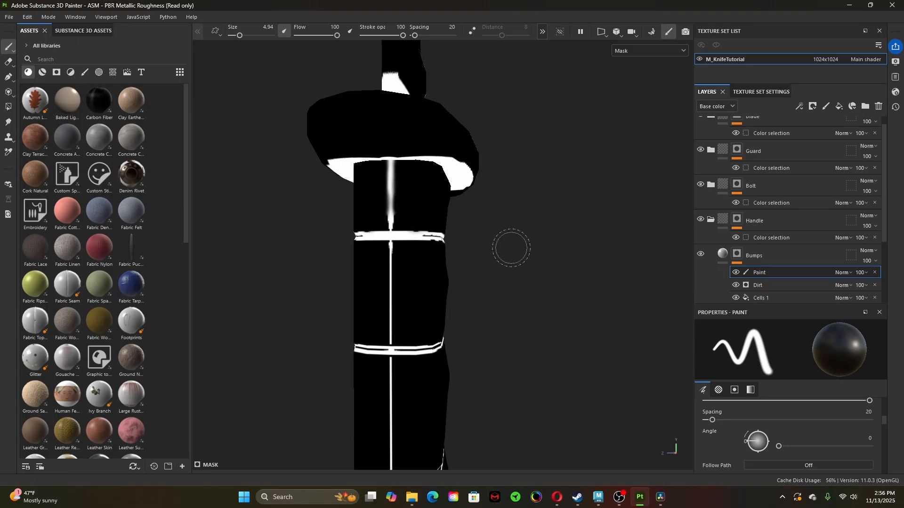
mouse_move(509, 248)
right_mouse_down("alt")
mouse_move(273, 237)
mouse_move(547, 284)
right_mouse_up("alt")
mouse_move(547, 284)
left_mouse_down("alt")
mouse_move(510, 291)
mouse_move(448, 254)
left_mouse_up("alt")
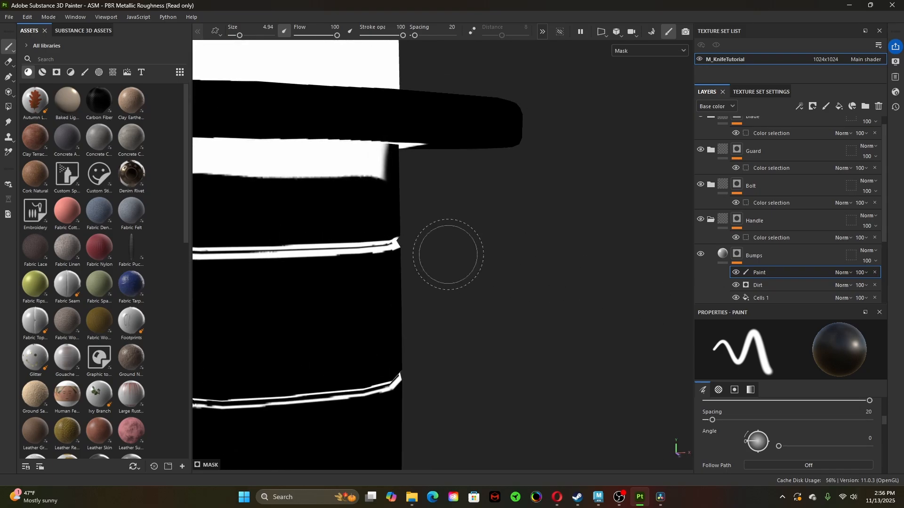
right_click_drag(448, 254, 323, 241, "alt")
mouse_move(323, 241)
left_mouse_down("alt")
mouse_move(482, 289)
mouse_move(581, 278)
left_mouse_up("alt")
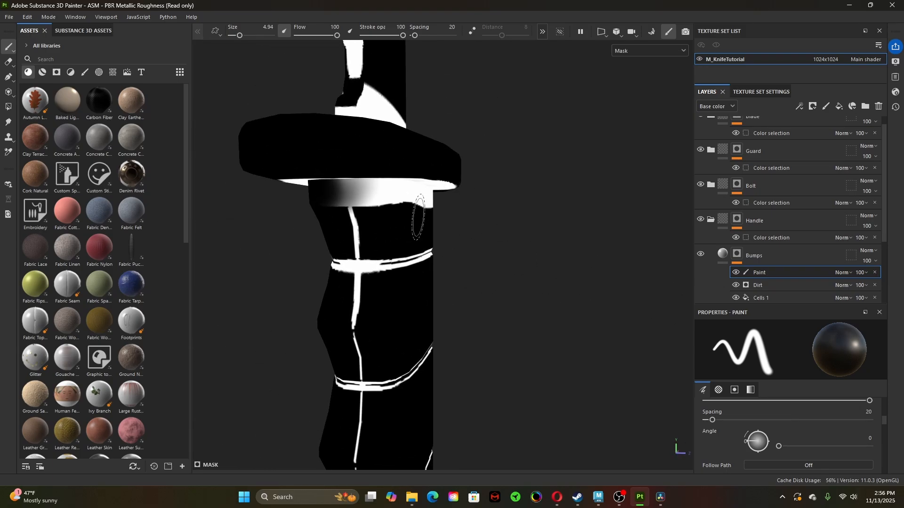
mouse_move(330, 192)
left_mouse_down()
mouse_move(328, 203)
mouse_move(374, 185)
mouse_move(398, 191)
left_mouse_up()
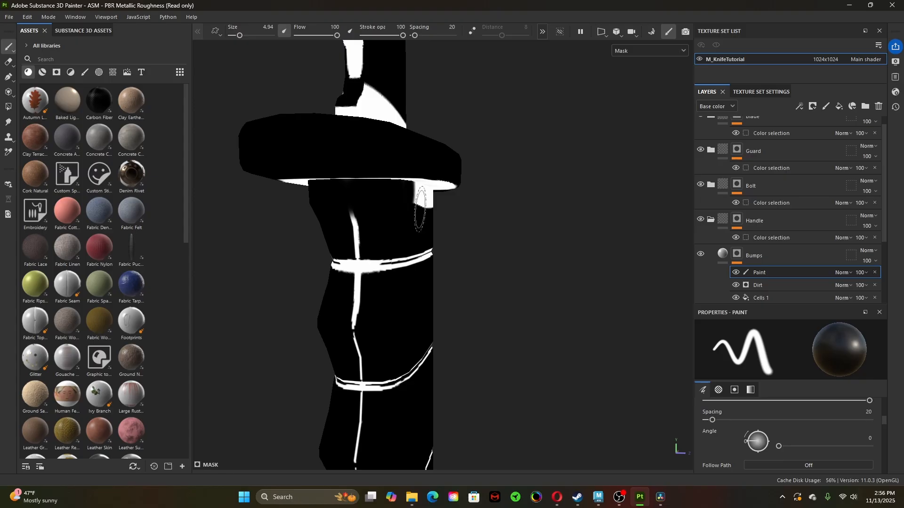
right_click_drag(475, 230, 451, 236, "alt")
left_click_drag(479, 250, 429, 250, "alt")
mouse_move(323, 222)
left_mouse_down()
mouse_move(381, 215)
mouse_move(374, 216)
mouse_move(388, 224)
mouse_move(315, 250)
left_mouse_up()
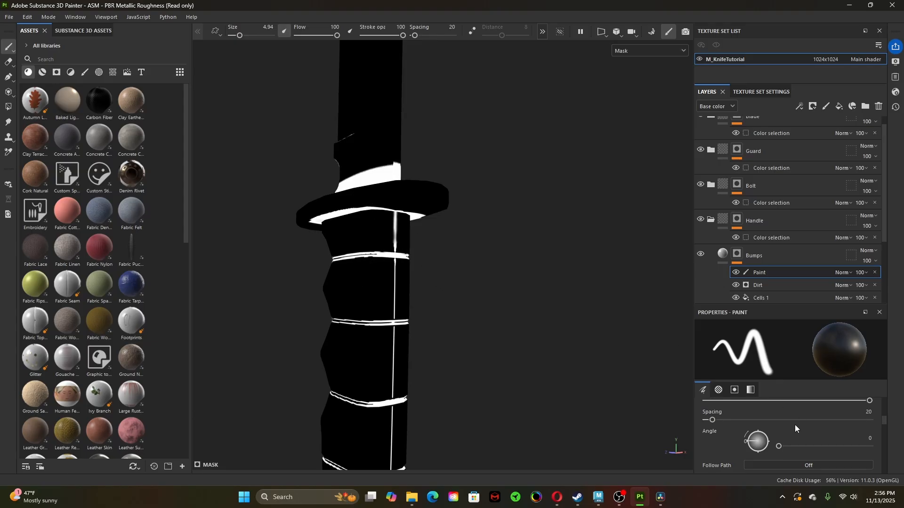
- Set the brush hardness to 0.87 and reduce the brush size to 0.6
scroll(795, 425, "up", 4)
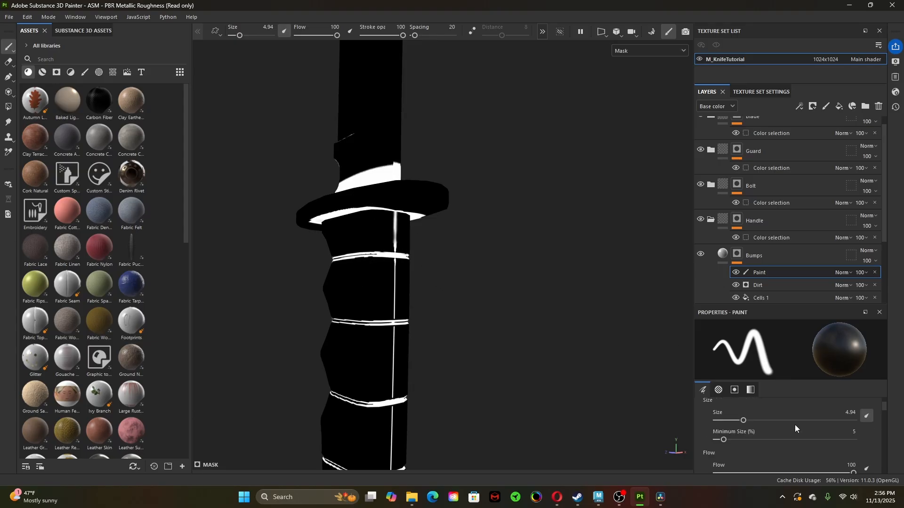
scroll(796, 429, "up", 1)
scroll(796, 429, "down", 4)
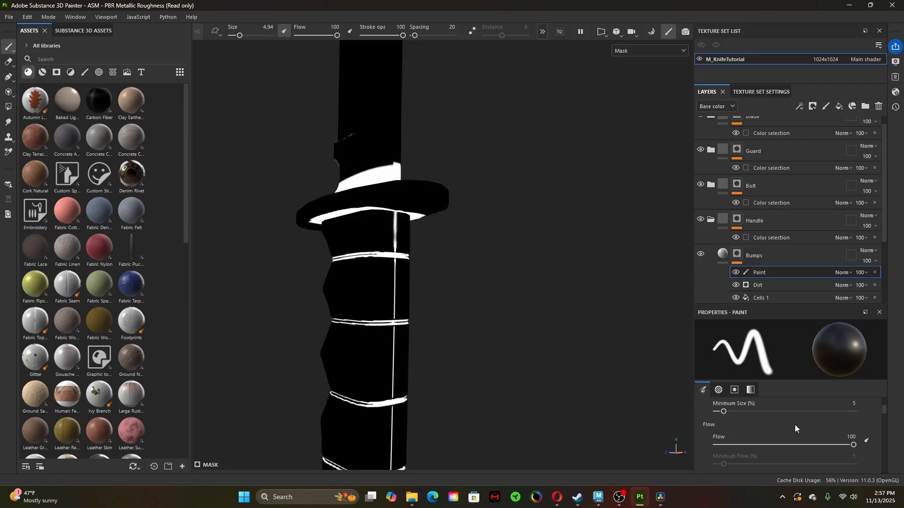
scroll(795, 426, "down", 5)
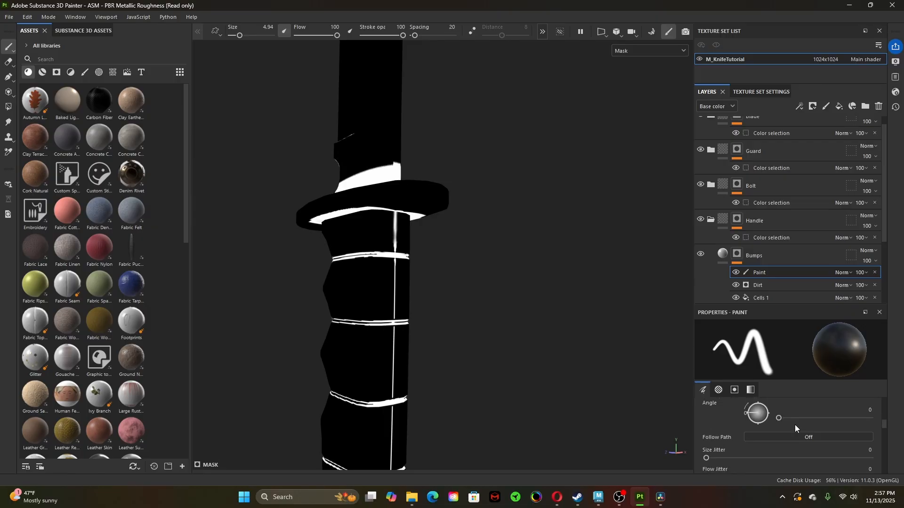
scroll(795, 425, "down", 6)
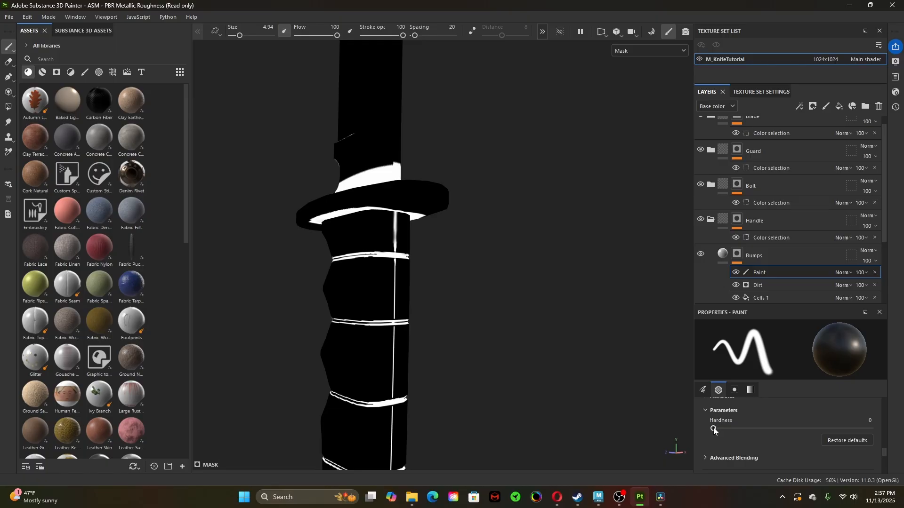
mouse_move(713, 427)
left_mouse_down()
mouse_move(860, 430)
mouse_move(849, 430)
left_mouse_up()
right_click_drag(394, 221, 394, 220, "ctrl")
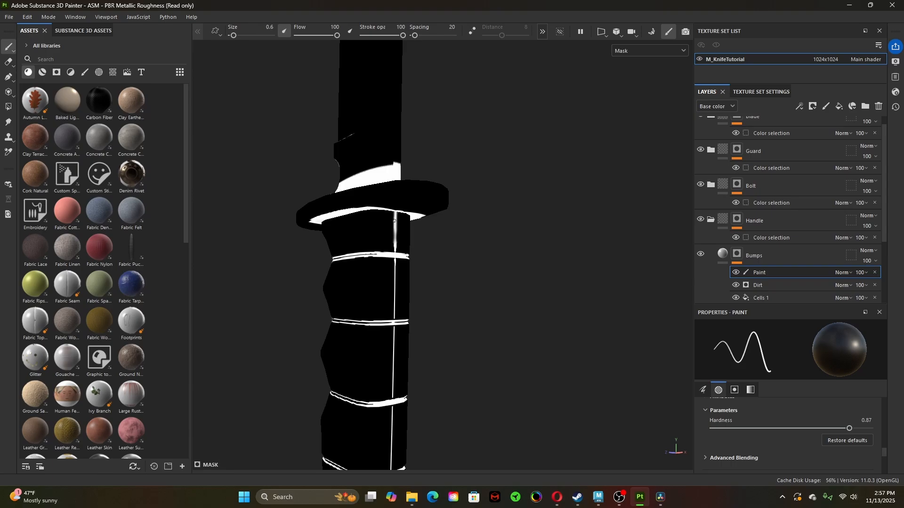
- Restore the faded white seam on the finger-groove edge just beneath the guard, and trim its sides with black
scroll(395, 220, "up", 5)
left_click_drag(447, 302, 423, 303, "alt")
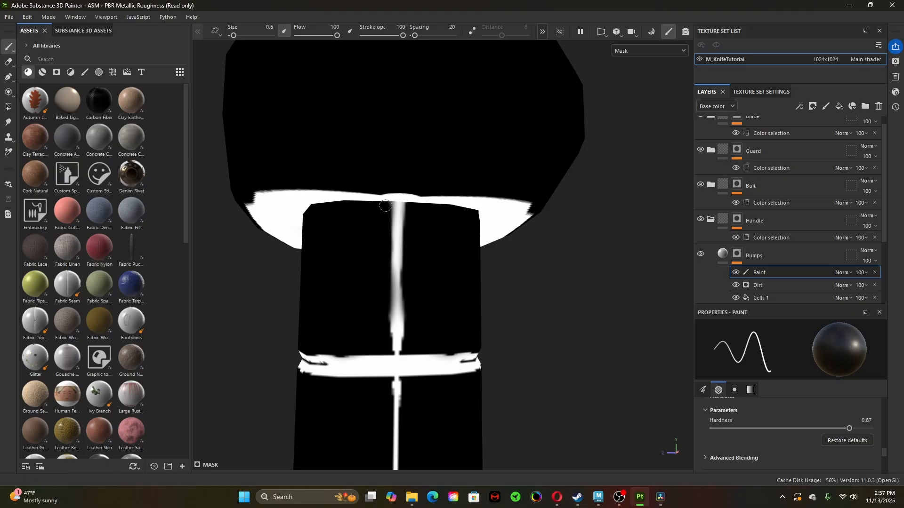
mouse_move(582, 288)
left_mouse_down("alt")
mouse_move(238, 289)
mouse_move(517, 309)
mouse_move(369, 297)
mouse_move(476, 296)
left_mouse_up("alt")
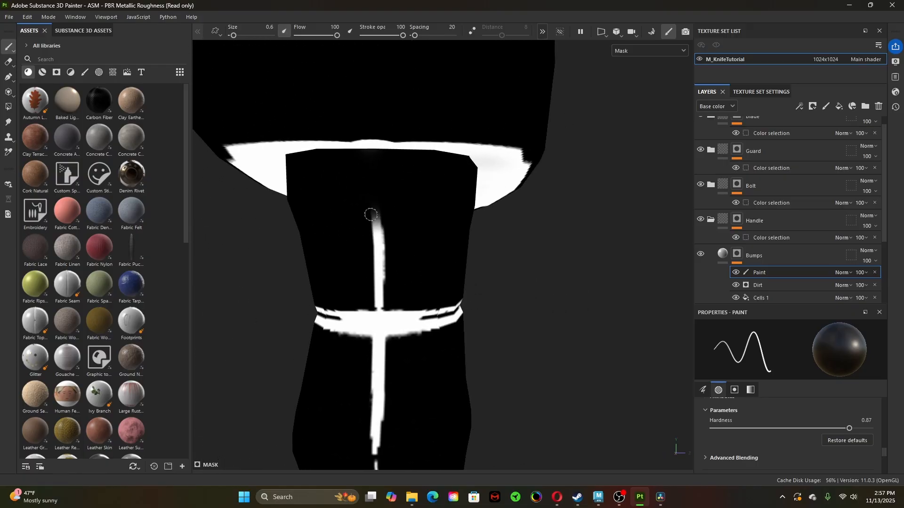
mouse_move(379, 229)
left_mouse_down()
mouse_move(375, 150)
mouse_move(373, 180)
left_mouse_up()
key("x")
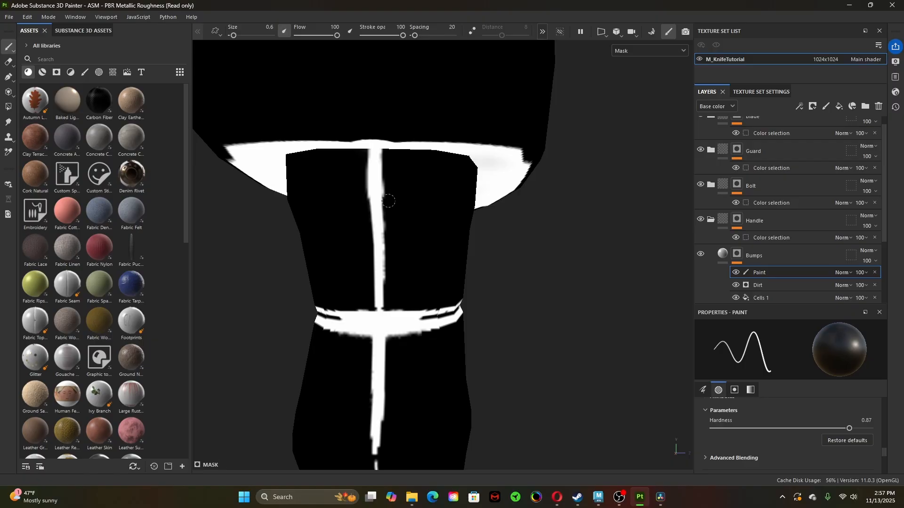
left_click_drag(365, 147, 364, 190)
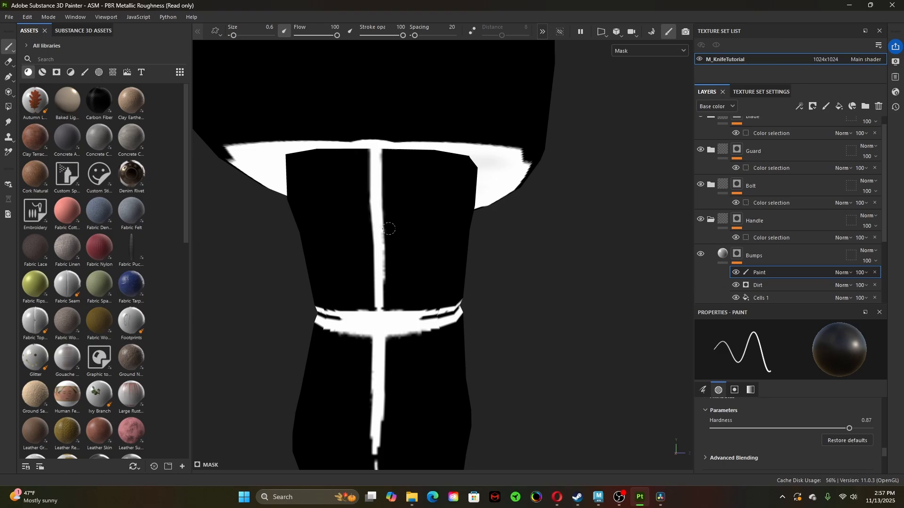
left_click_drag(389, 229, 385, 251)
scroll(517, 361, "down", 2)
mouse_move(512, 364)
left_mouse_down("alt")
mouse_move(452, 388)
mouse_move(404, 378)
left_mouse_up("alt")
- Paint the first horizontal groove below the guard solid white all around the handle
key("x")
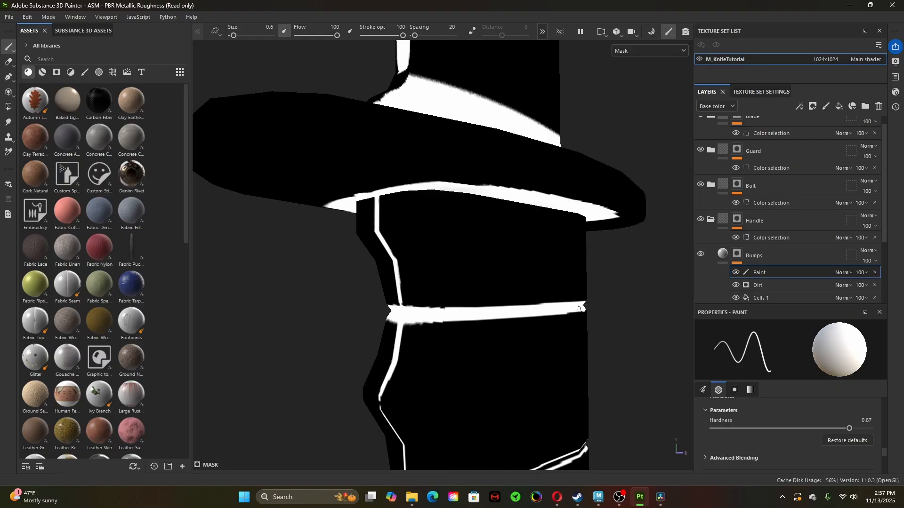
left_click_drag(617, 329, 467, 364, "alt")
left_click_drag(545, 373, 257, 278, "alt")
left_click_drag(360, 284, 363, 272)
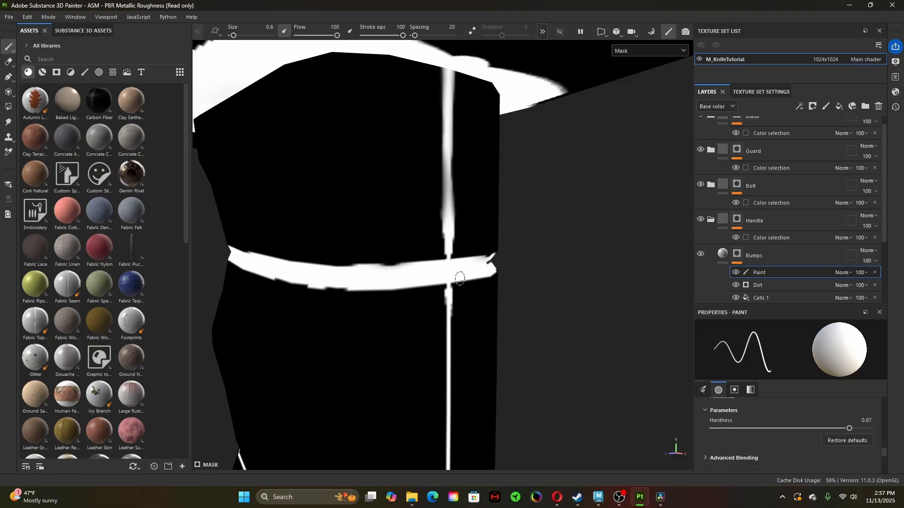
left_click_drag(460, 278, 310, 270, "alt")
mouse_move(349, 292)
left_mouse_down("alt")
mouse_move(294, 299)
mouse_move(552, 280)
mouse_move(468, 322)
mouse_move(433, 307)
mouse_move(452, 299)
mouse_move(419, 252)
left_mouse_up("alt")
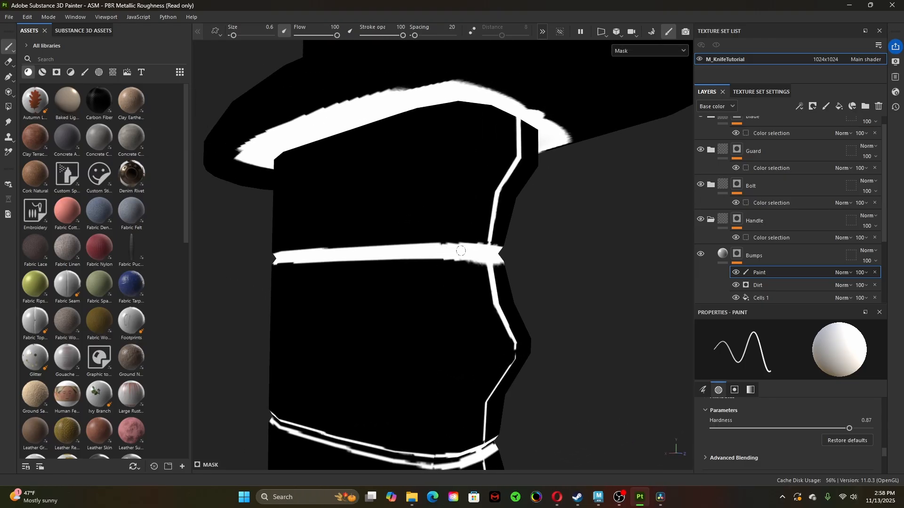
- Fill the double-lined horizontal grooves along the middle of the handle with solid white
left_click_drag(588, 362, 475, 384, "alt")
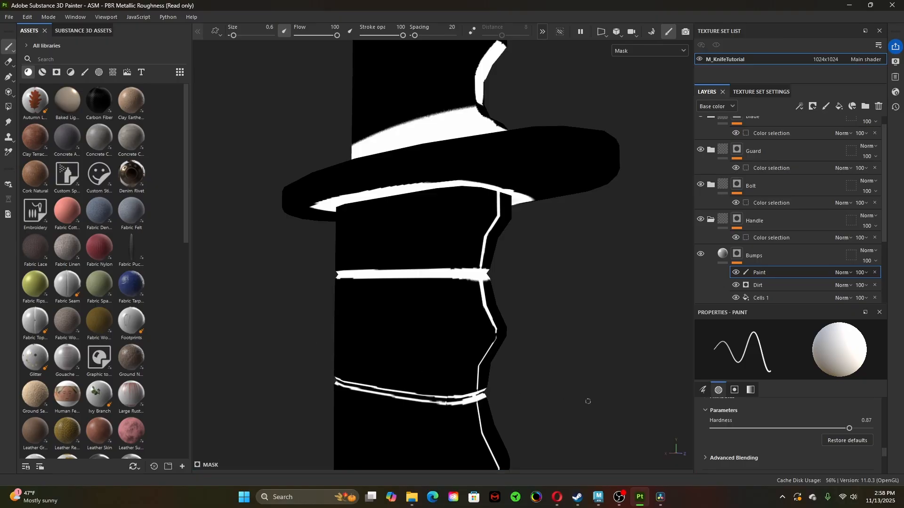
left_click_drag(496, 461, 555, 330, "alt")
mouse_move(382, 247)
left_mouse_down()
mouse_move(419, 241)
mouse_move(396, 239)
mouse_move(455, 240)
mouse_move(411, 262)
mouse_move(396, 258)
mouse_move(619, 252)
mouse_move(495, 338)
left_mouse_up()
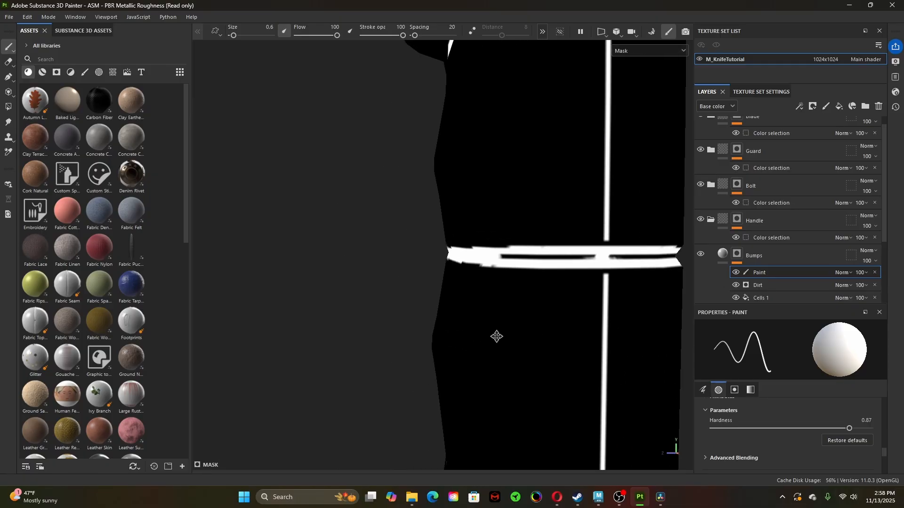
mouse_move(497, 257)
left_mouse_down()
mouse_move(670, 255)
mouse_move(654, 313)
mouse_move(408, 298)
left_mouse_up()
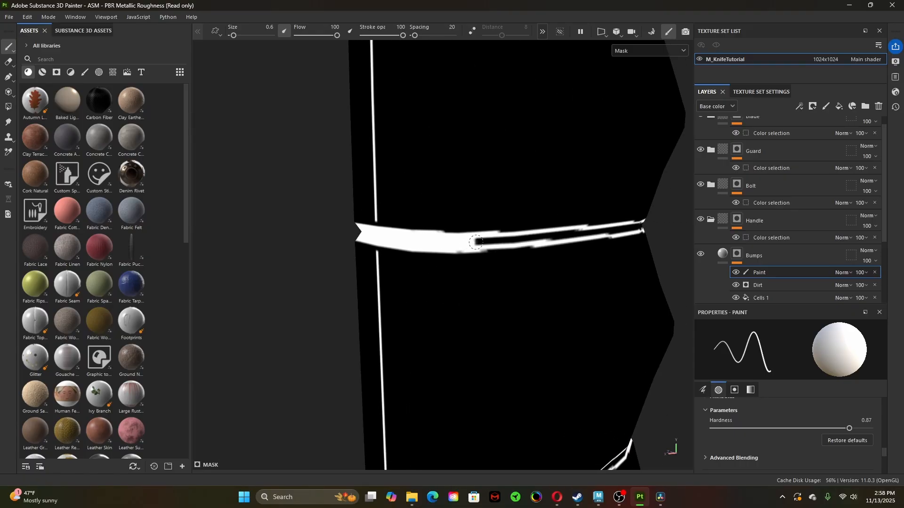
mouse_move(476, 243)
left_mouse_down()
mouse_move(622, 229)
mouse_move(468, 289)
mouse_move(359, 210)
mouse_move(549, 259)
mouse_move(579, 281)
mouse_move(485, 233)
mouse_move(495, 218)
mouse_move(517, 218)
left_mouse_up()
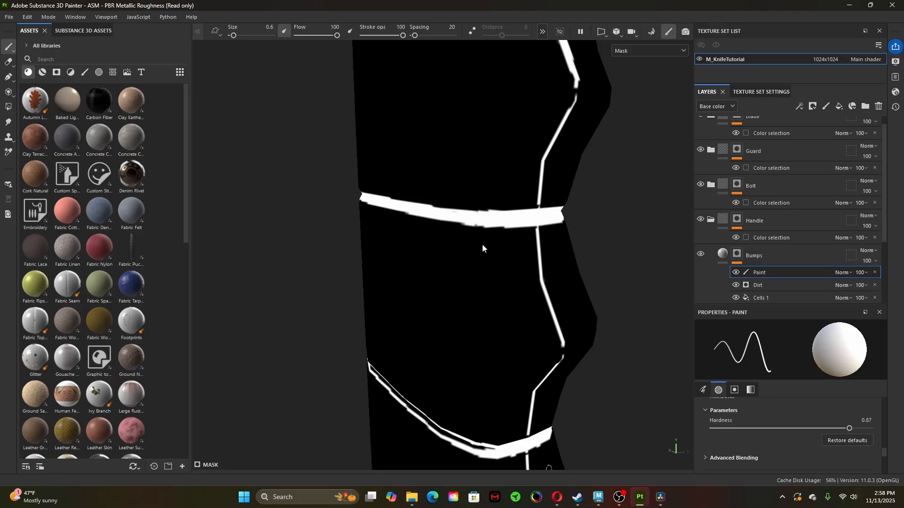
- Paint the horizontal groove just above the bolt solid white around the handle
mouse_move(483, 248)
left_mouse_down("alt")
mouse_move(513, 379)
mouse_move(530, 264)
mouse_move(452, 303)
mouse_move(468, 216)
mouse_move(438, 195)
mouse_move(354, 195)
left_mouse_up("alt")
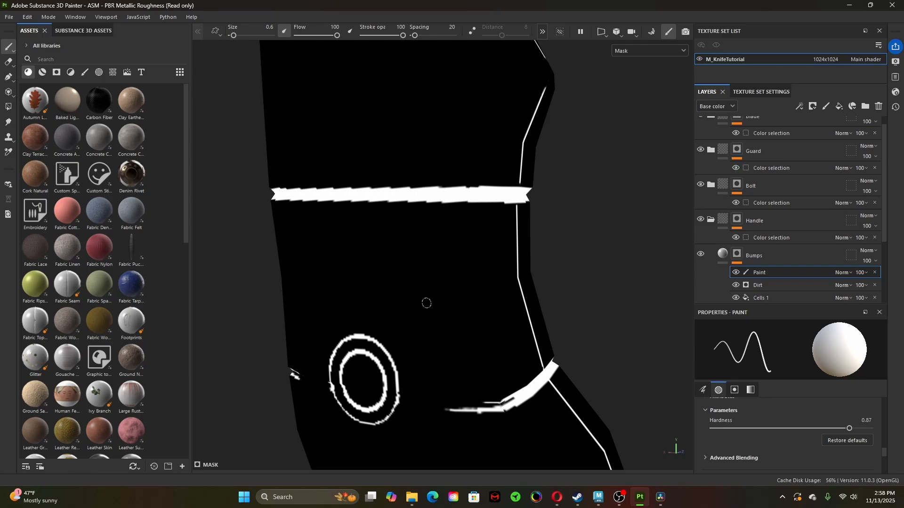
left_click_drag(427, 303, 480, 247, "alt")
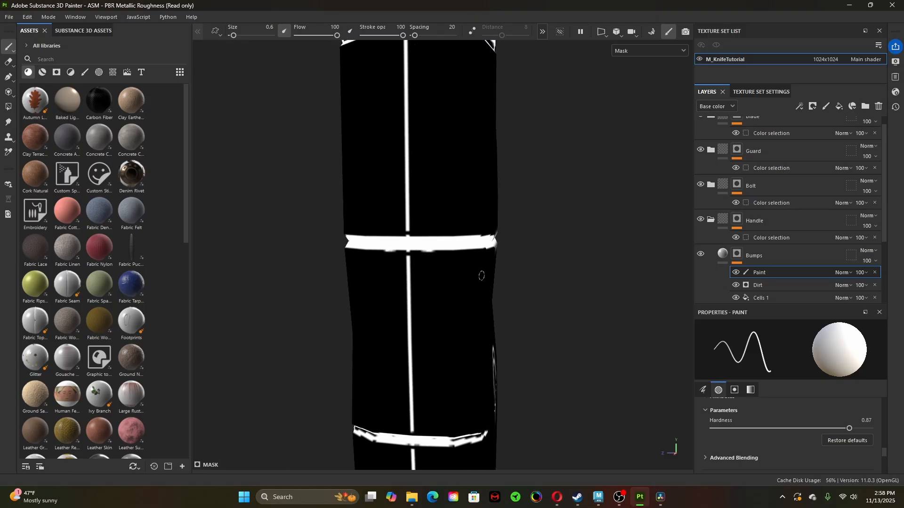
left_click_drag(419, 343, 601, 358, "alt")
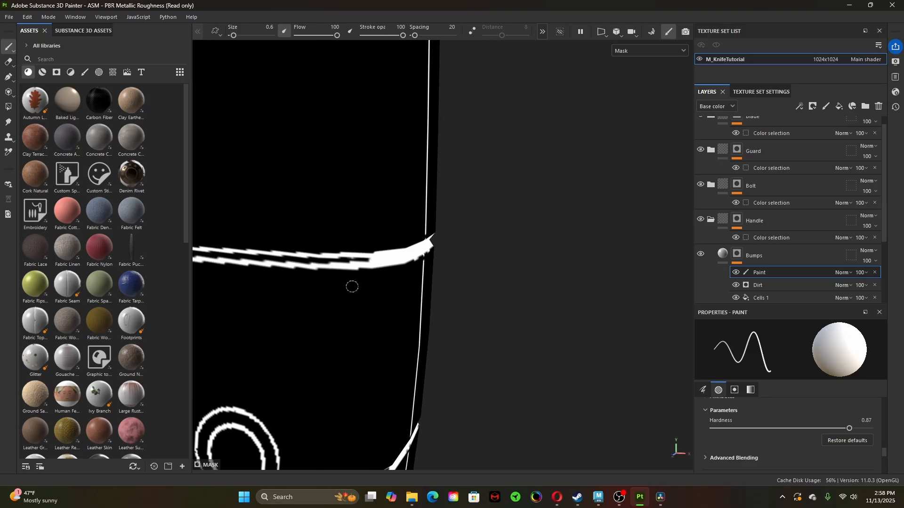
left_click_drag(353, 287, 493, 240, "alt")
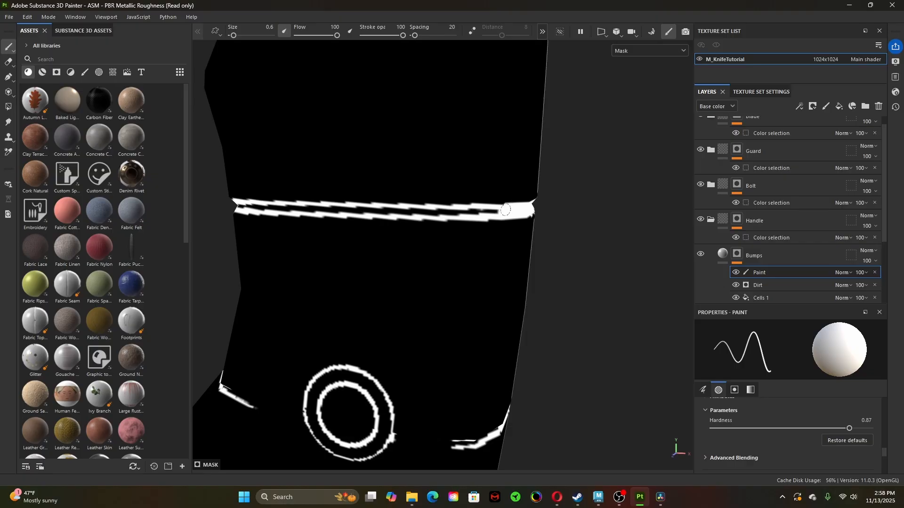
mouse_move(506, 210)
left_mouse_down()
mouse_move(260, 208)
mouse_move(235, 219)
left_mouse_up()
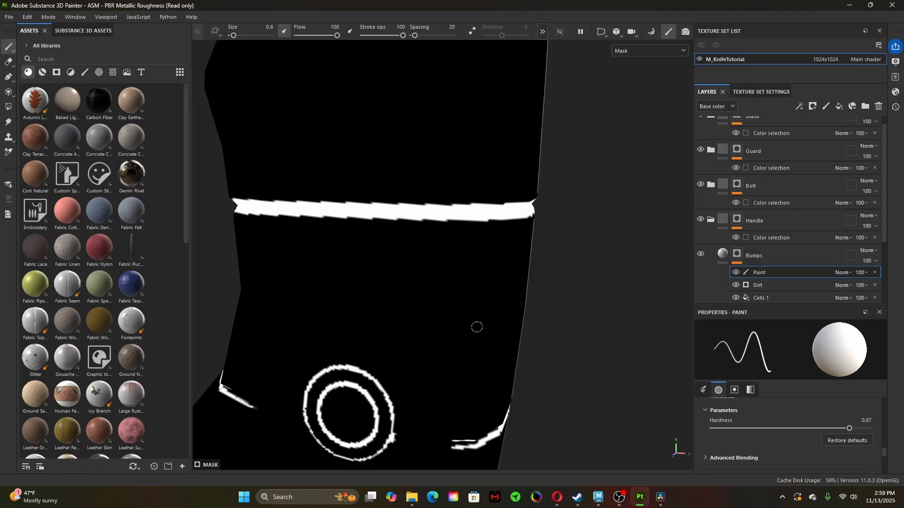
- Switch the viewport to the Material view and paint the groove white on both sides of the bolt on one handle face
left_click_drag(477, 327, 518, 258, "alt")
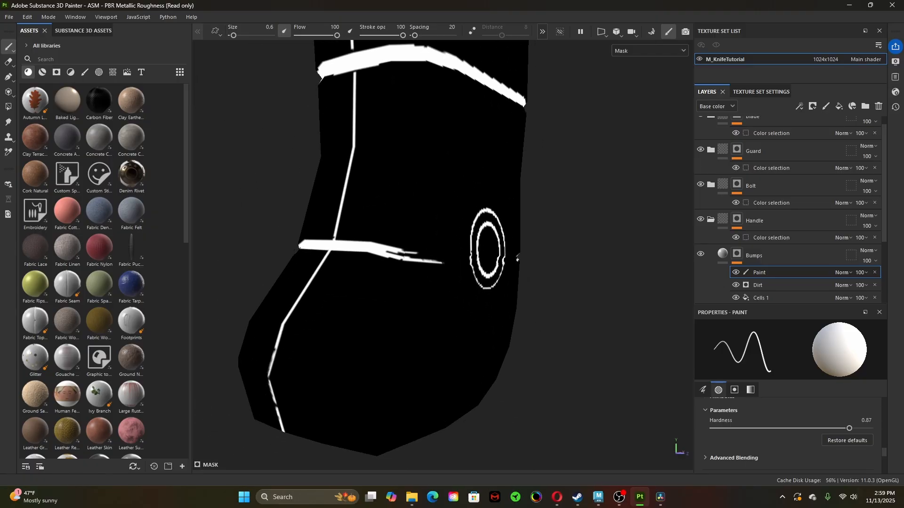
mouse_move(343, 245)
left_mouse_down("alt")
mouse_move(529, 278)
mouse_move(549, 293)
mouse_move(462, 296)
mouse_move(433, 288)
left_mouse_up("alt")
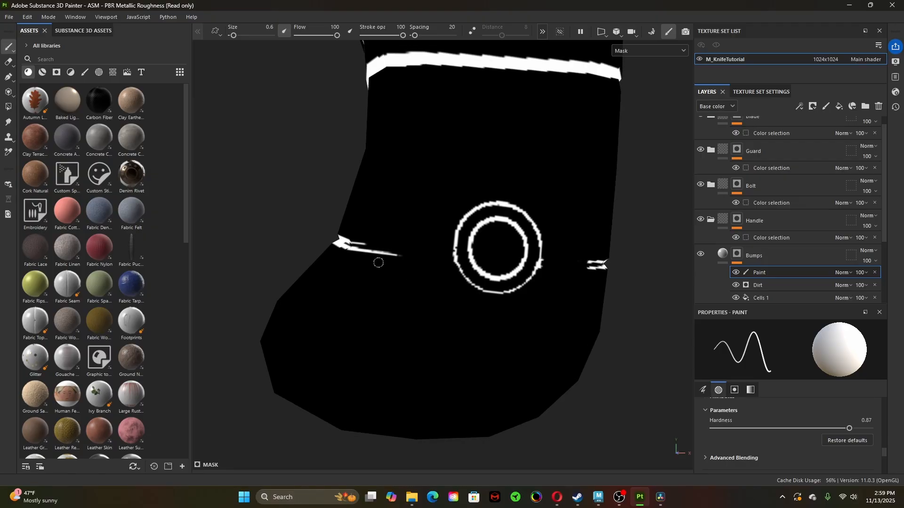
left_click_drag(356, 246, 392, 252)
left_click(657, 52)
left_click(631, 148)
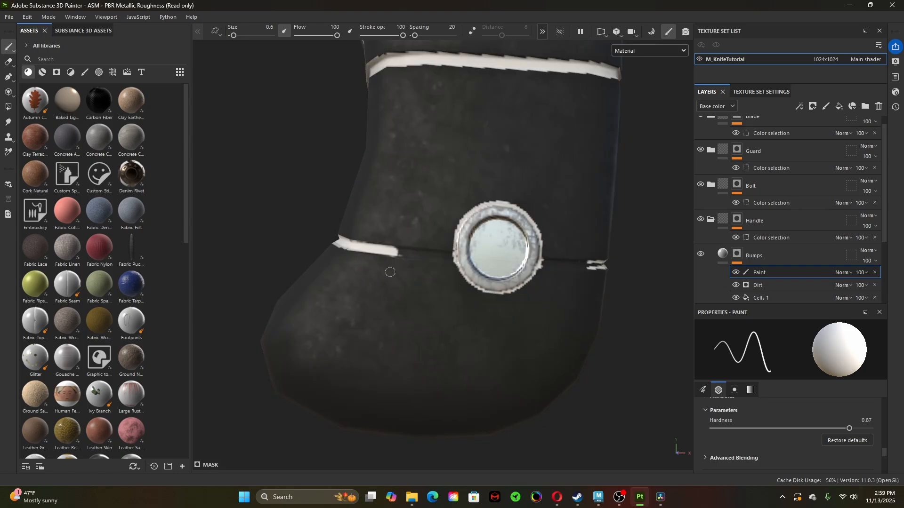
scroll(390, 272, "up", 3)
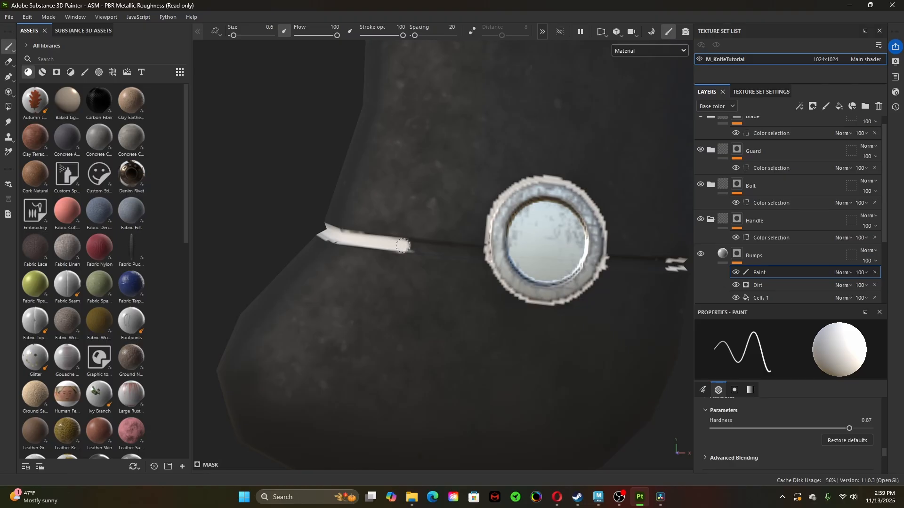
left_click_drag(402, 246, 481, 254)
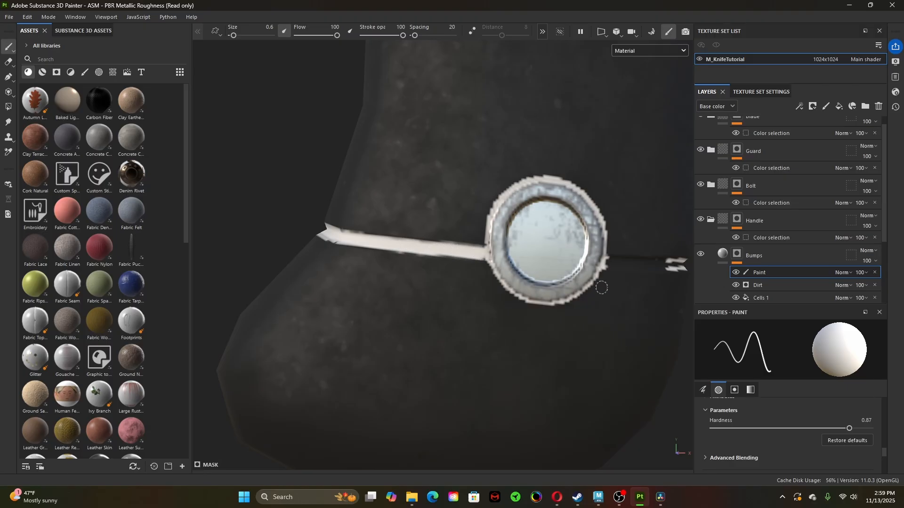
middle_click_drag(602, 288, 500, 288)
left_click_drag(558, 330, 488, 290, "alt")
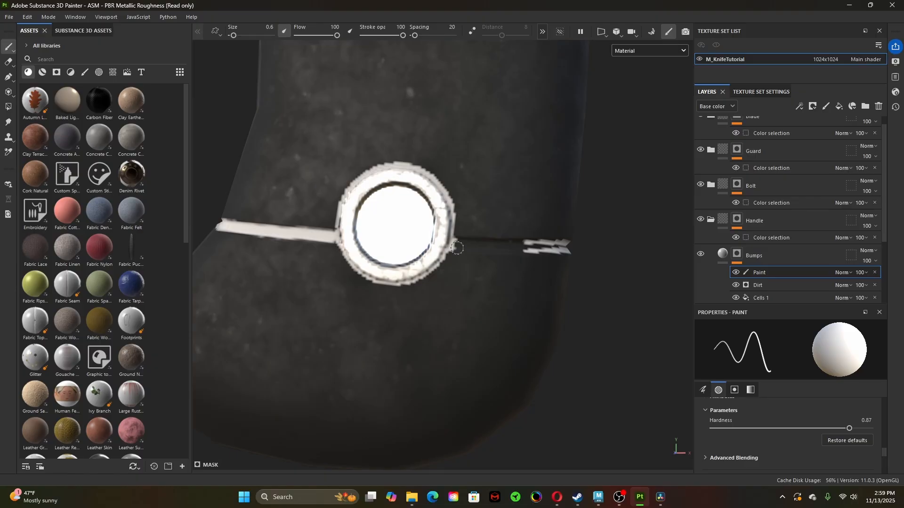
left_click_drag(455, 244, 559, 246)
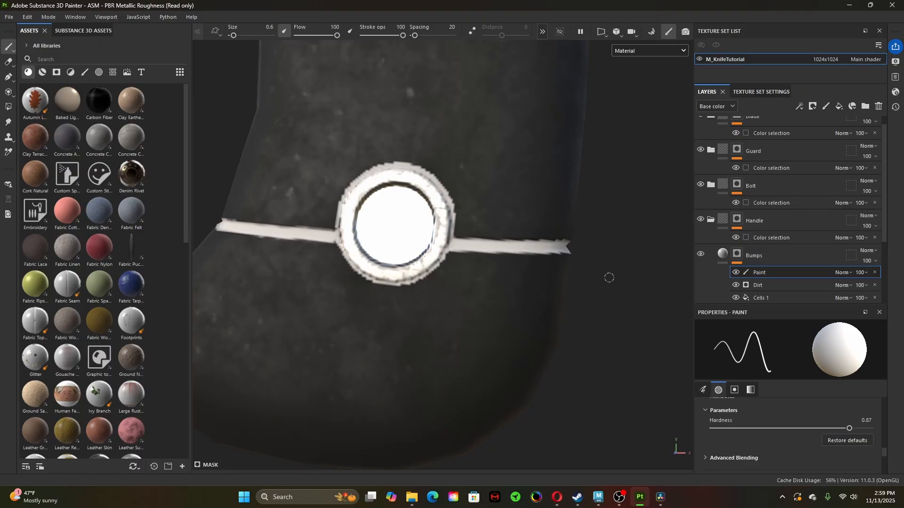
- Continue the white bolt-level groove around the handle's back edge and across the opposite face on both sides of the bolt
mouse_move(665, 366)
left_mouse_down("alt")
mouse_move(433, 349)
mouse_move(564, 323)
mouse_move(329, 288)
left_mouse_up("alt")
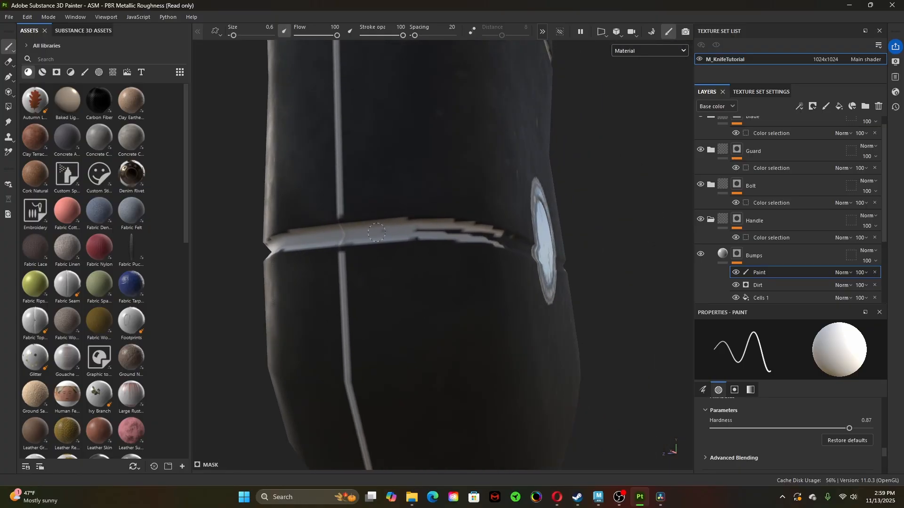
left_click_drag(418, 230, 500, 239)
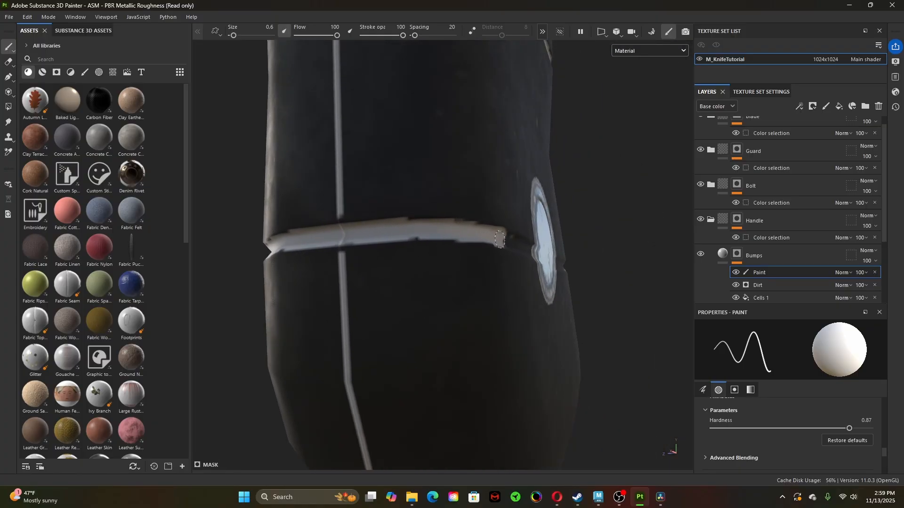
mouse_move(587, 302)
left_mouse_down("alt")
mouse_move(460, 383)
mouse_move(392, 383)
left_mouse_up("alt")
right_click_drag(393, 383, 451, 378, "shift")
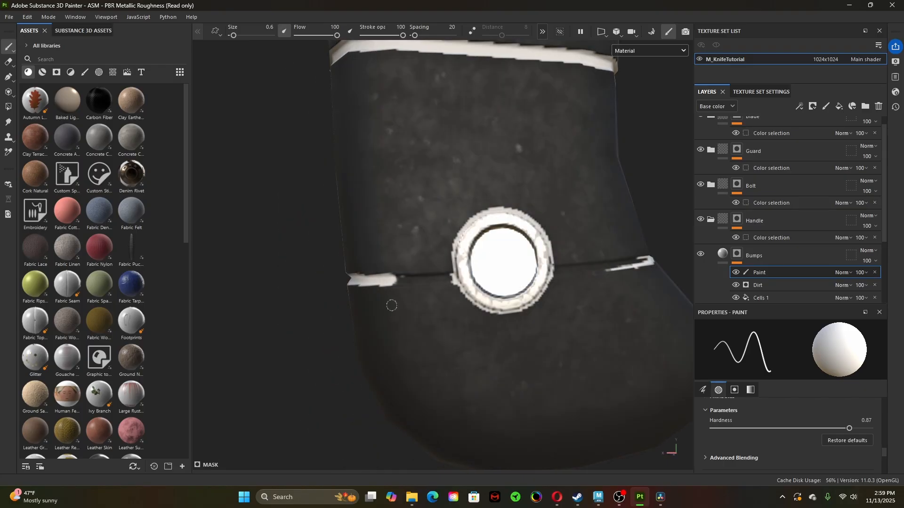
left_click_drag(389, 280, 452, 280)
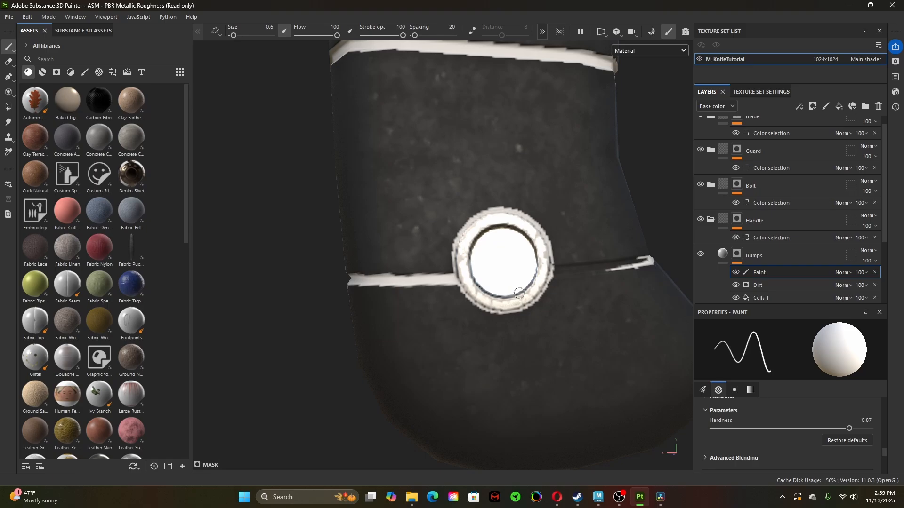
middle_click_drag(519, 294, 445, 317, "alt")
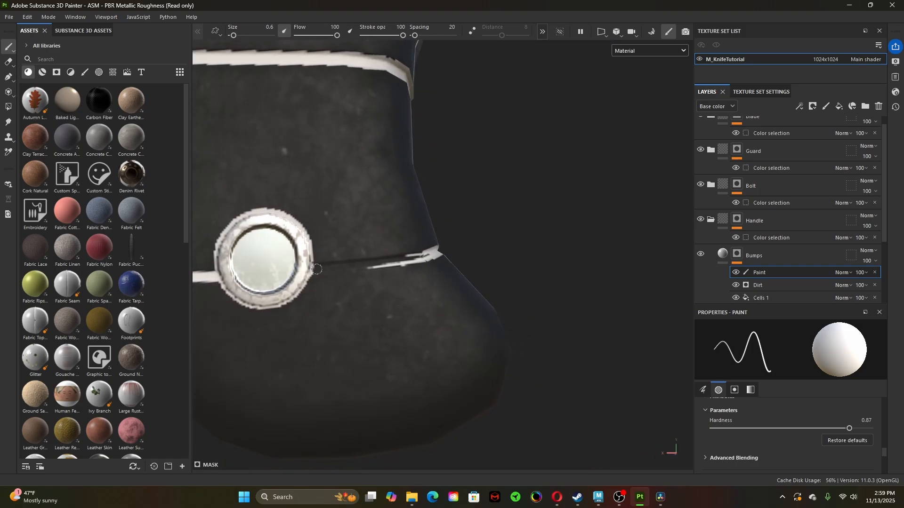
left_click_drag(314, 269, 430, 257)
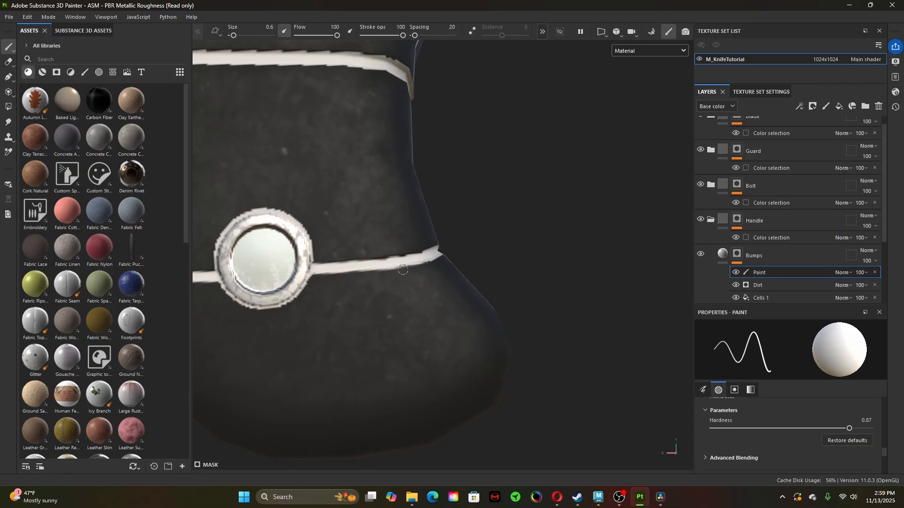
right_click_drag(464, 323, 444, 319, "alt")
middle_click_drag(444, 318, 456, 323, "alt")
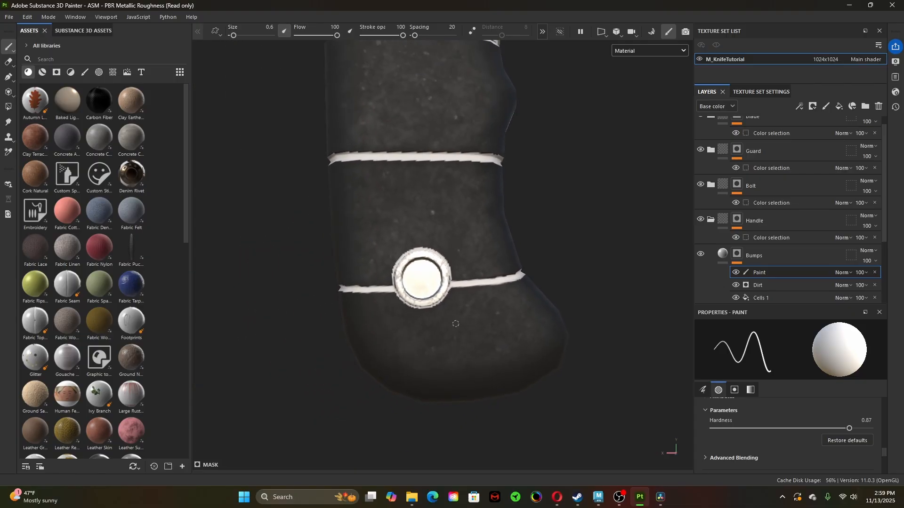
- Add a Levels effect to the Bumps layer's mask and invert it
left_click_drag(456, 323, 528, 330, "alt")
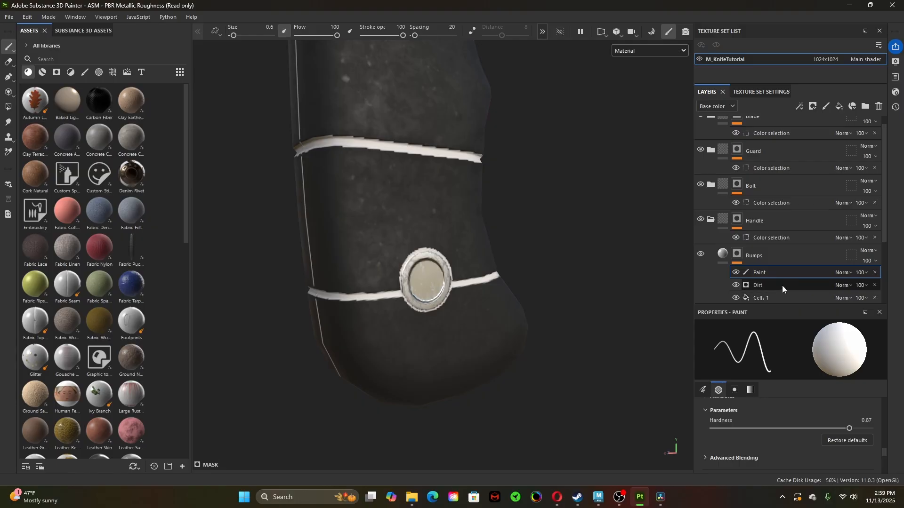
left_click(758, 258)
right_click(739, 253)
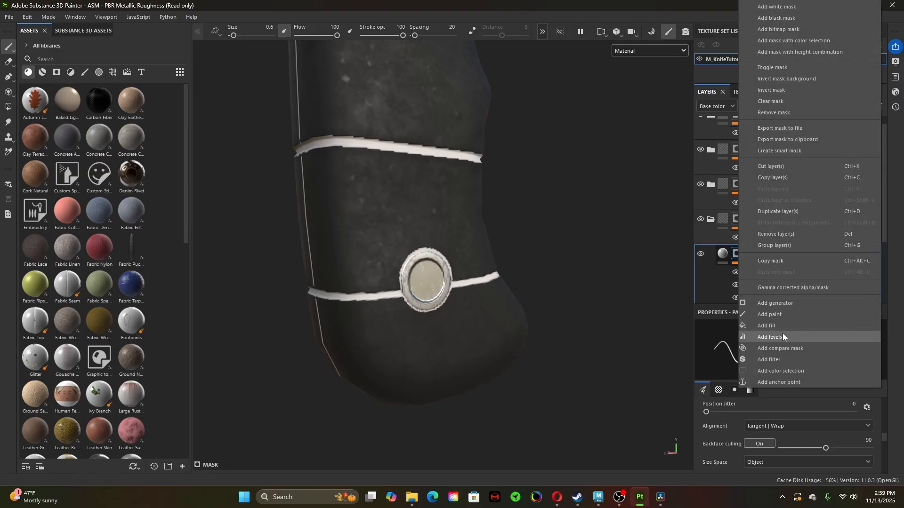
left_click(783, 337)
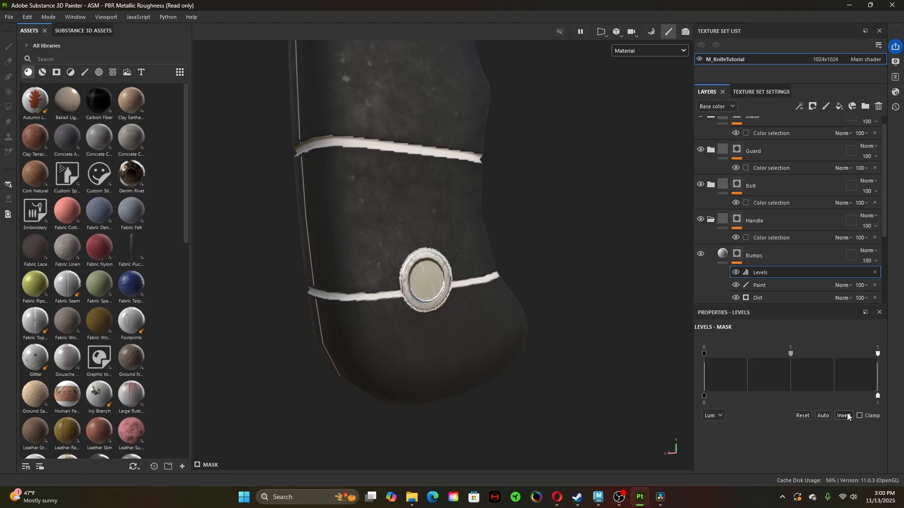
left_click(846, 416)
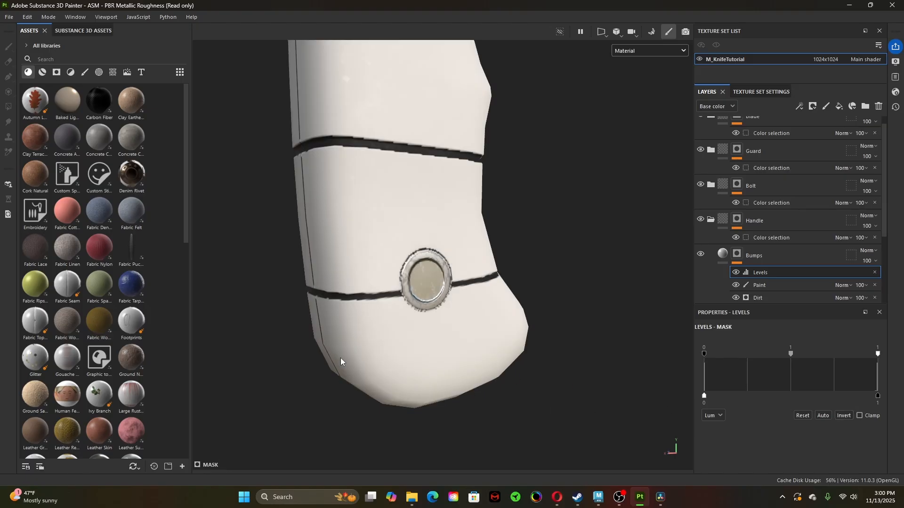
mouse_move(341, 362)
left_mouse_down("alt")
mouse_move(511, 366)
mouse_move(513, 355)
mouse_move(340, 360)
left_mouse_up("alt")
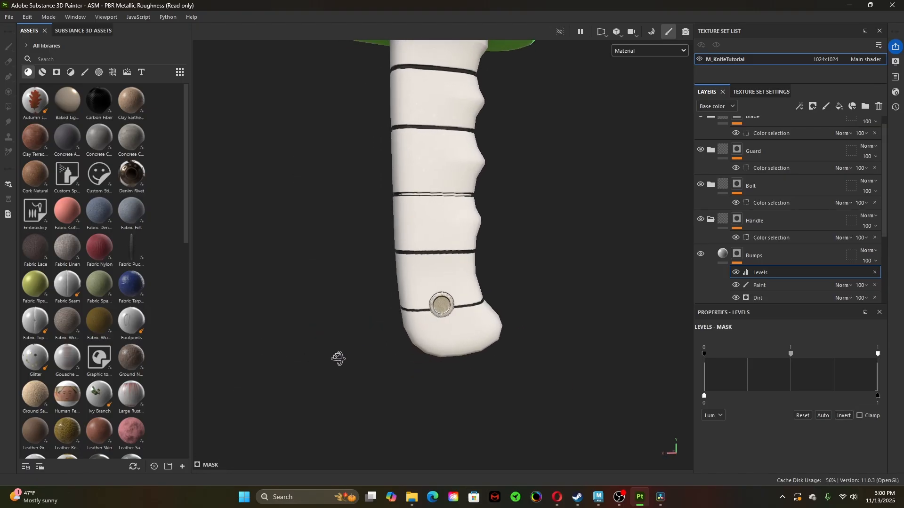
- On the mask's Paint effect, fill the double-lined middle groove solid across the handle face with the bolt
left_click(770, 285)
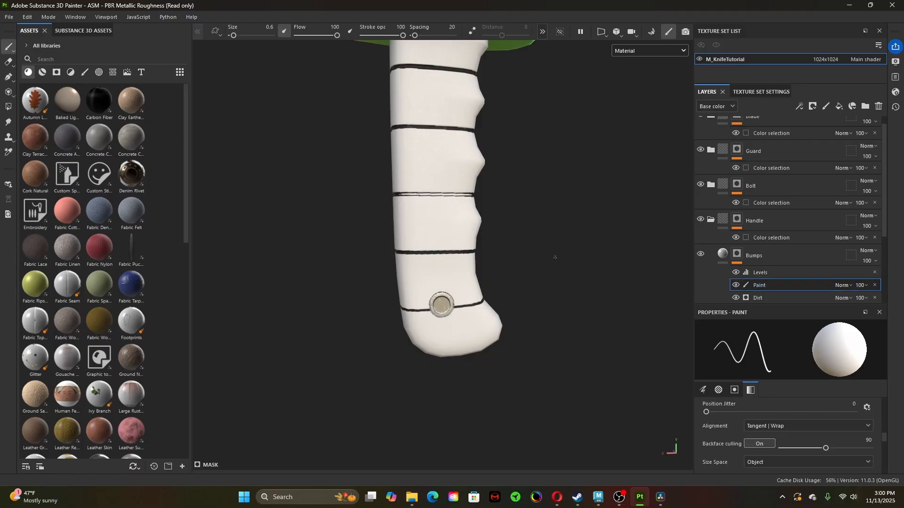
middle_click_drag(397, 194, 426, 333, "alt")
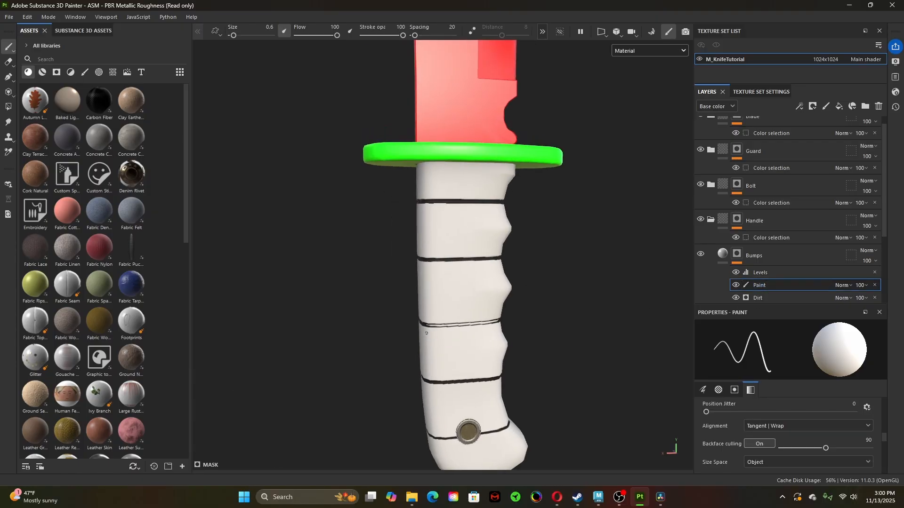
scroll(507, 375, "up", 5)
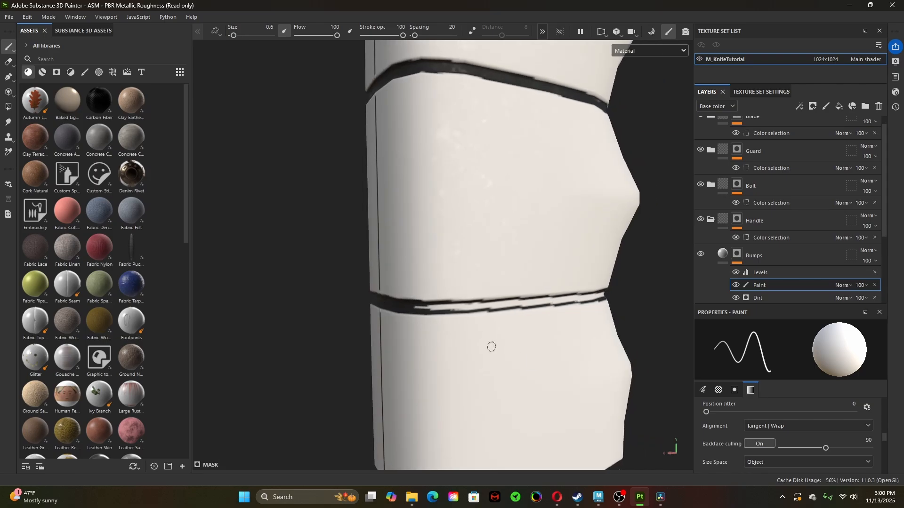
left_click_drag(419, 307, 507, 305)
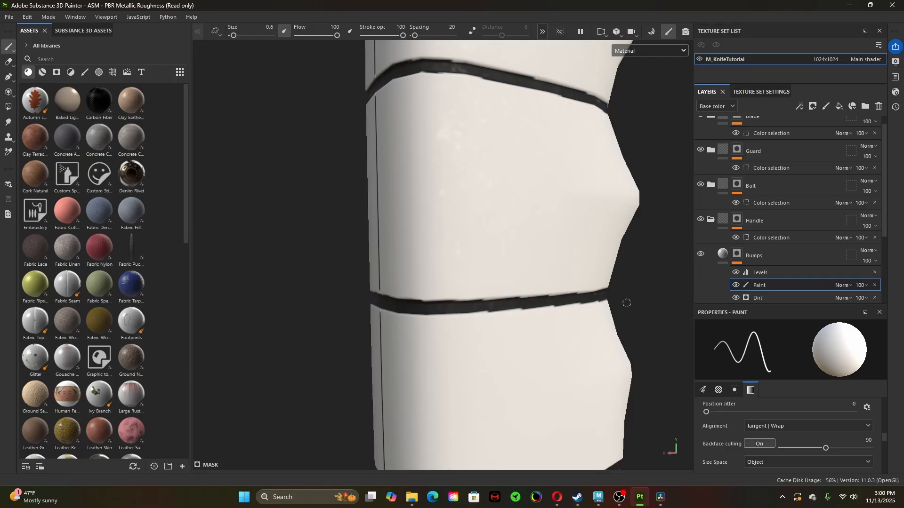
- Fill most of the same double-lined middle groove solid on the handle's opposite face, starting from the finger-grip side
right_click_drag(627, 303, 496, 353, "alt")
left_click_drag(496, 354, 442, 366, "alt")
middle_click_drag(556, 367, 475, 359, "alt")
right_click_drag(450, 346, 650, 369, "alt")
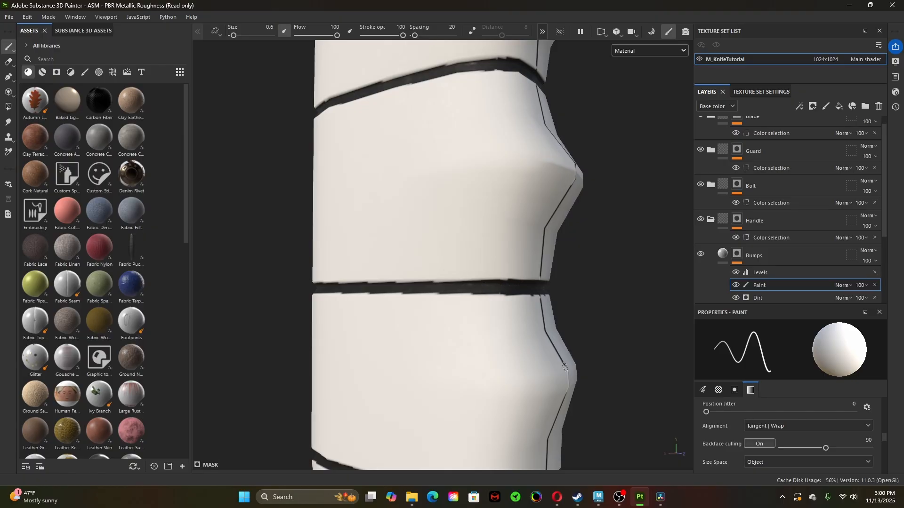
right_click_drag(547, 365, 614, 447, "alt")
middle_click_drag(616, 455, 579, 358, "alt")
left_click_drag(579, 359, 411, 272, "alt")
middle_click_drag(411, 272, 437, 320, "alt")
right_click_drag(437, 325, 647, 375, "alt")
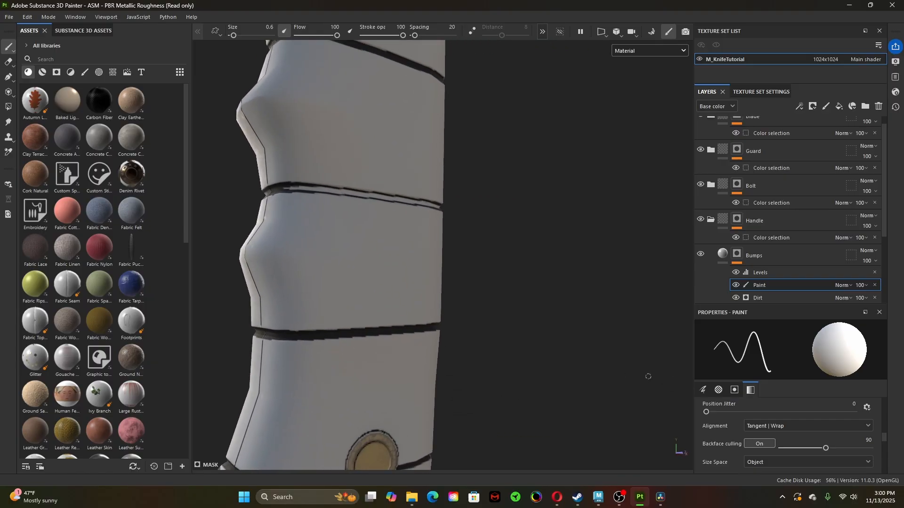
middle_click_drag(306, 243, 398, 347, "alt")
right_click_drag(398, 348, 400, 348, "shift")
right_click_drag(401, 351, 389, 349, "shift")
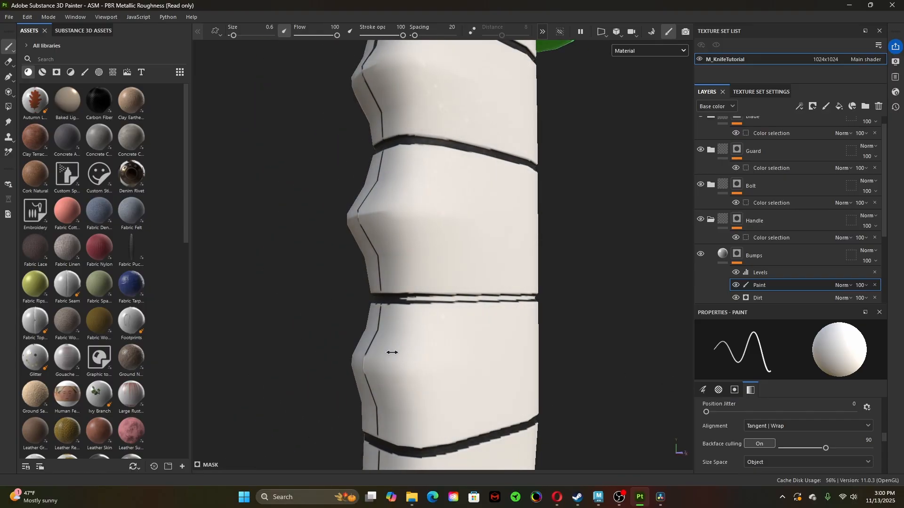
right_click_drag(484, 356, 501, 359, "alt")
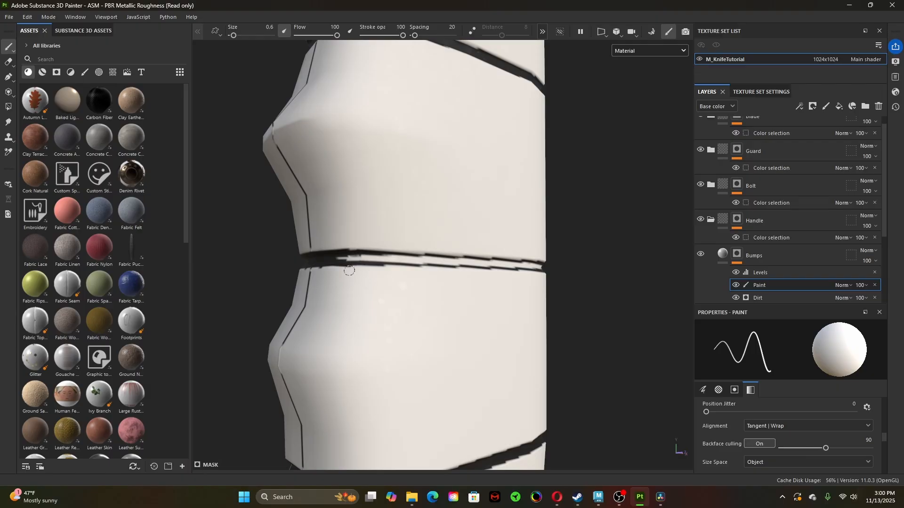
mouse_move(361, 260)
left_mouse_down()
mouse_move(391, 259)
mouse_move(354, 257)
mouse_move(507, 265)
left_mouse_up()
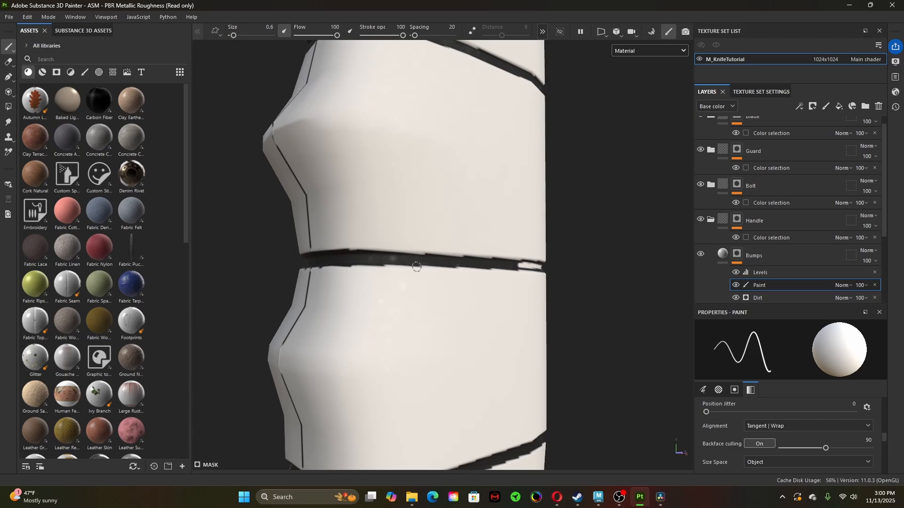
- Paint over the remaining light gap in the middle groove near the handle's back edge
mouse_move(416, 267)
left_mouse_down("alt")
mouse_move(532, 365)
mouse_move(452, 348)
mouse_move(450, 317)
left_mouse_up("alt")
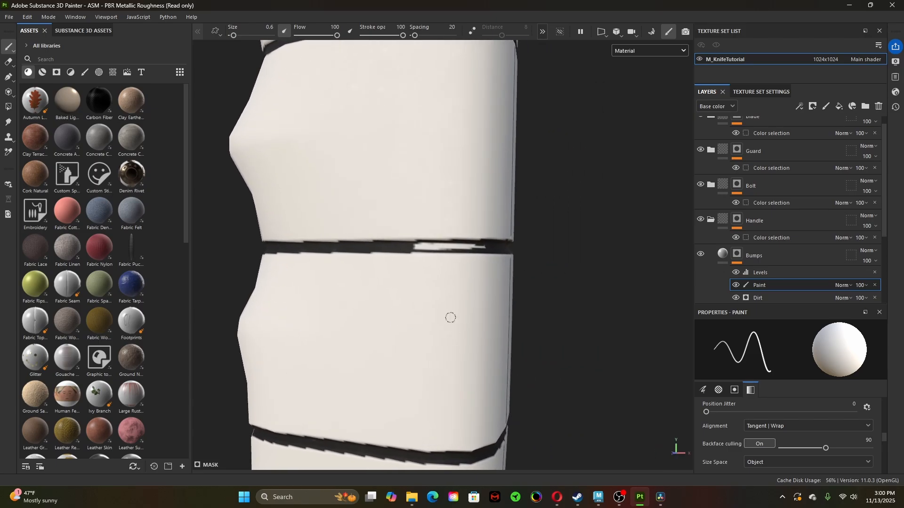
left_click_drag(406, 240, 465, 251)
left_click_drag(401, 248, 488, 246)
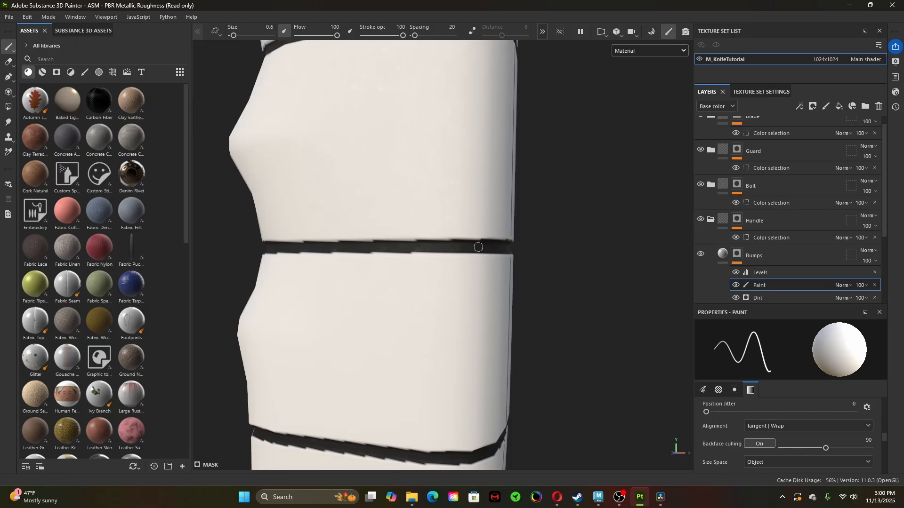
- Display the Bumps layer's mask on its own and inspect the grooves along the whole handle
right_click_drag(564, 315, 486, 370, "alt")
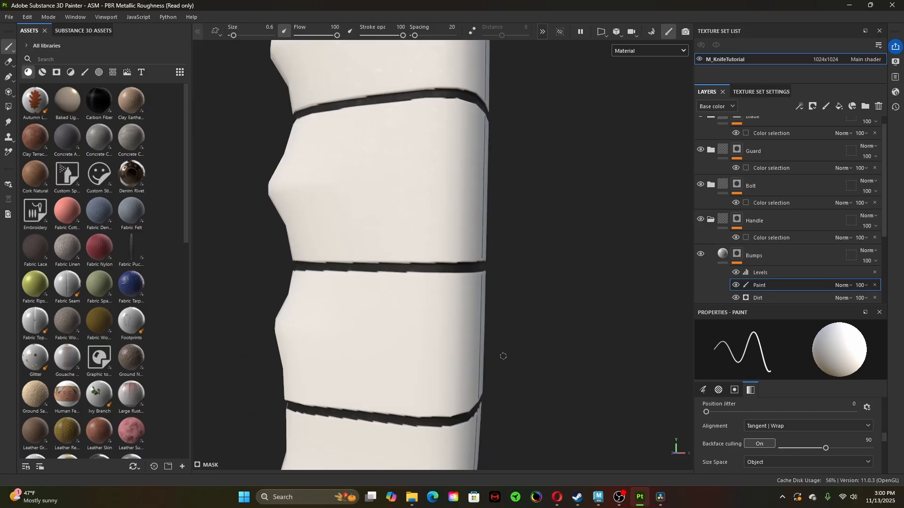
right_click_drag(537, 332, 321, 415, "alt")
right_click_drag(587, 398, 453, 385, "alt")
middle_click_drag(454, 385, 501, 332, "alt")
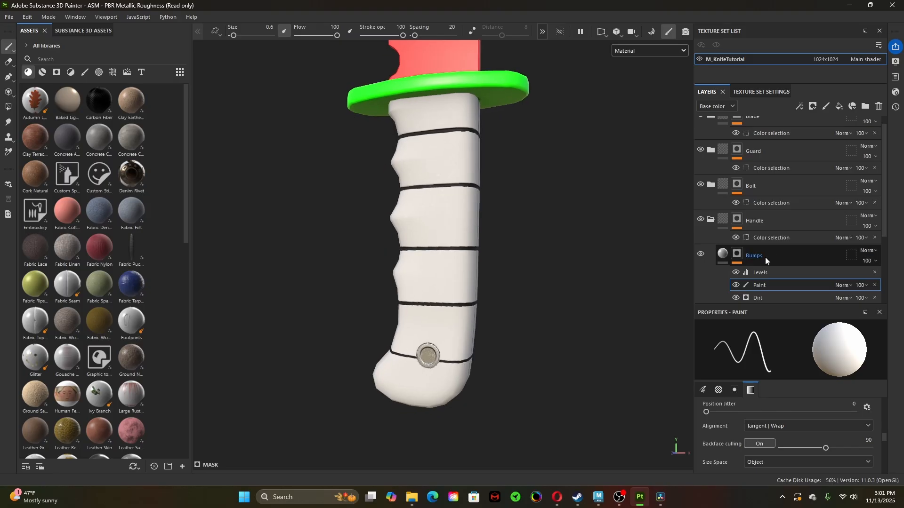
left_click(738, 254, "alt")
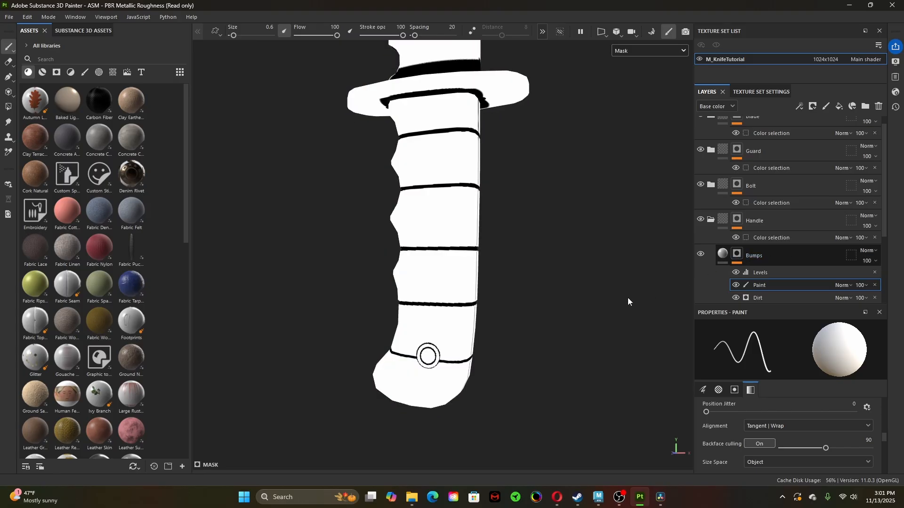
left_click_drag(593, 306, 593, 430, "alt")
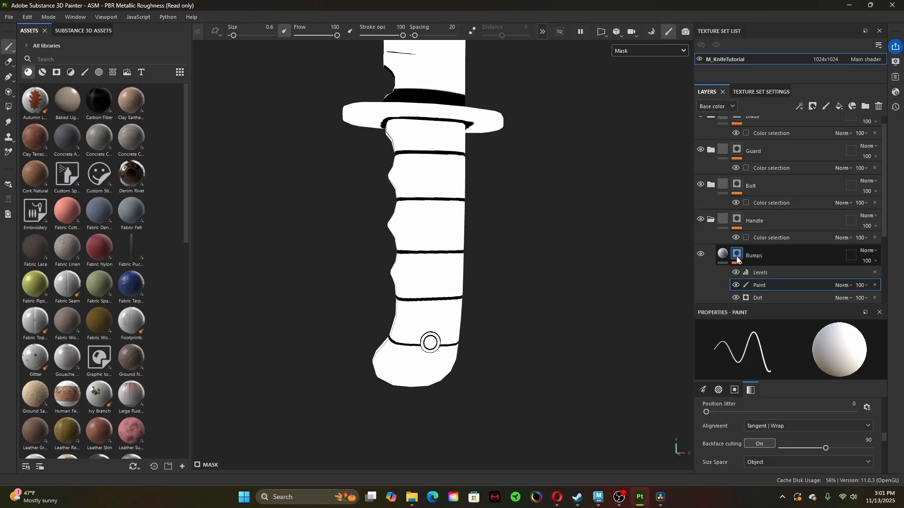
- Move the Cells 1 fill above Levels in the Bumps mask stack and set its blend mode to Multiply
scroll(780, 285, "down", 1)
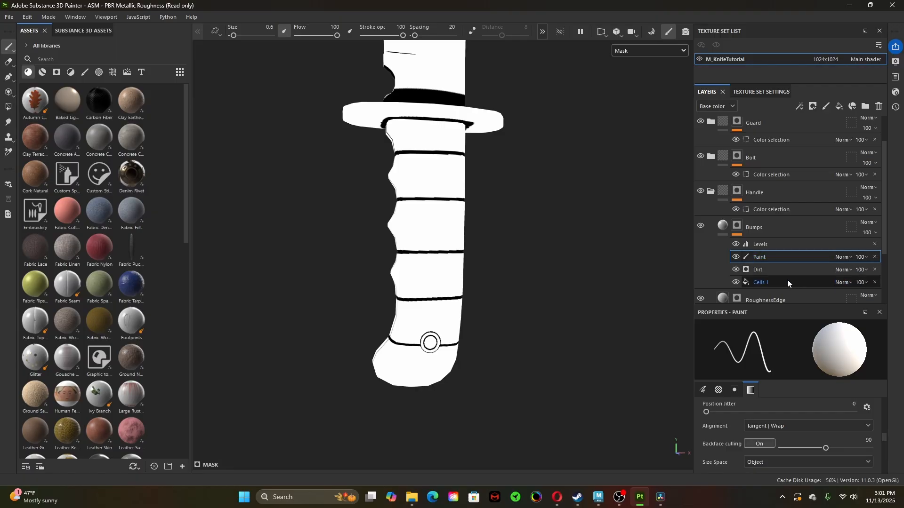
left_click(799, 282)
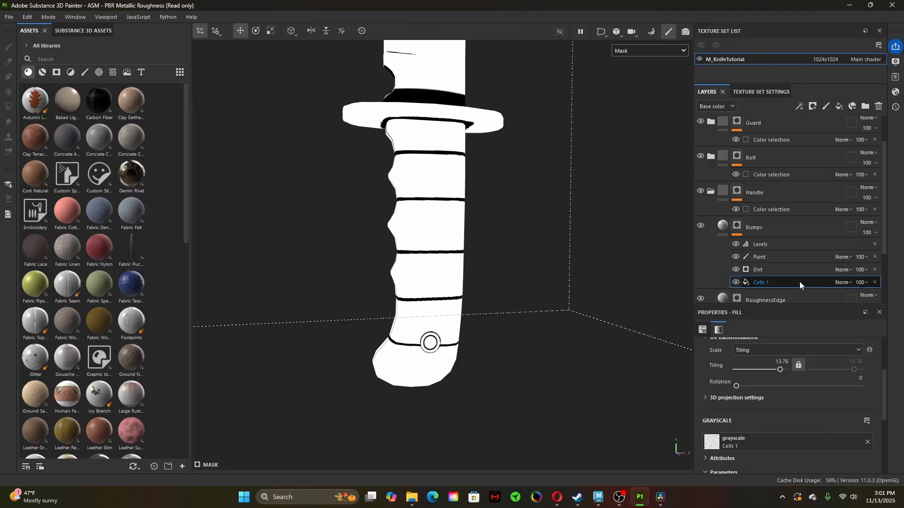
left_click_drag(775, 282, 772, 238)
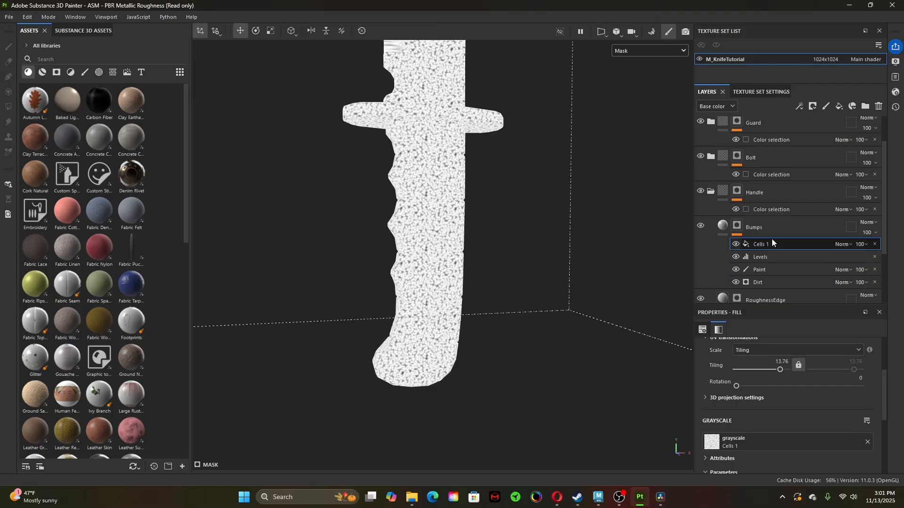
left_click(845, 244)
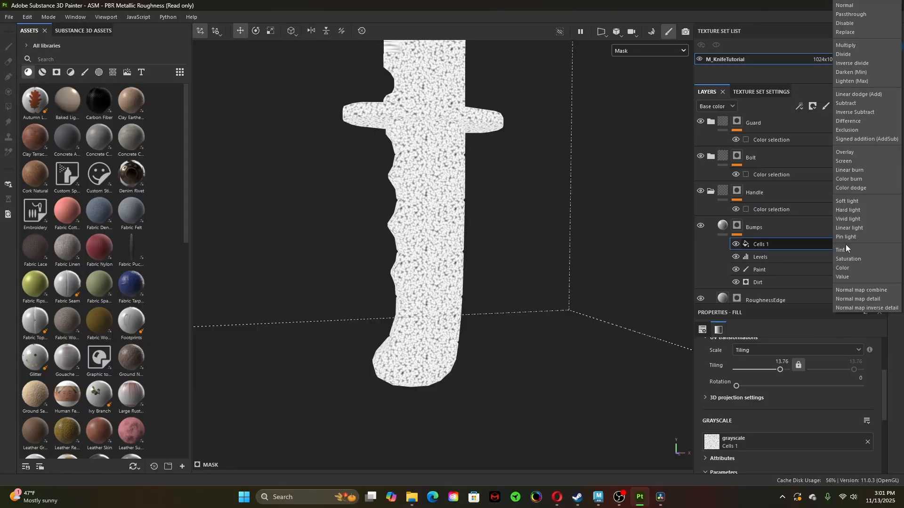
left_click(855, 46)
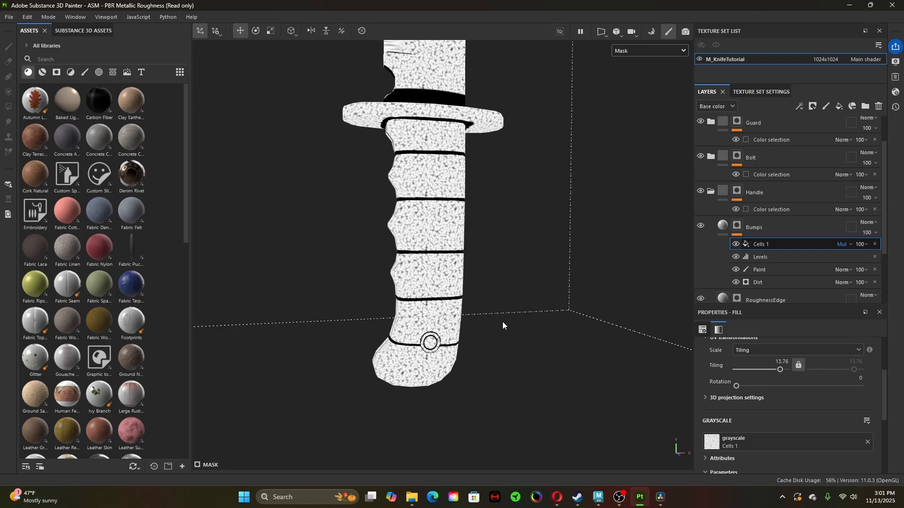
- Hide Cells 1 and add an empty filter to the Bumps mask, placed between Cells 1 and Levels
left_click(737, 244)
left_click(776, 257)
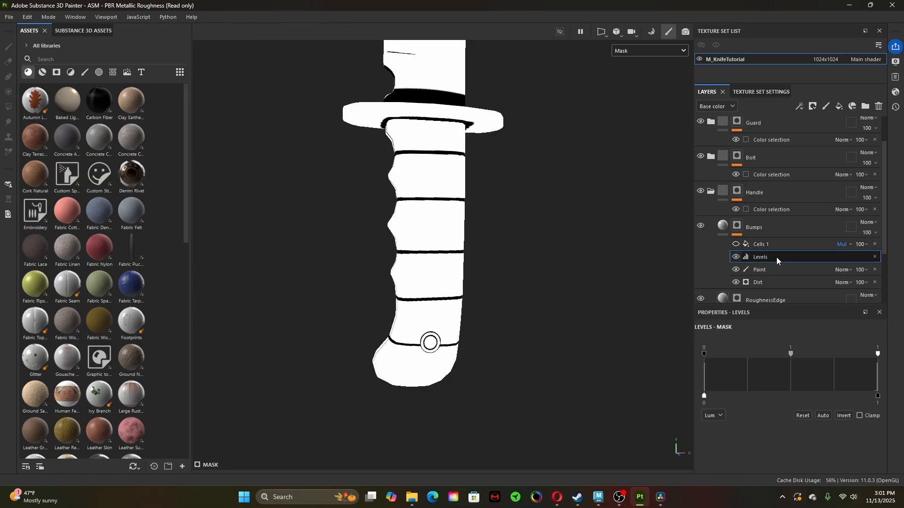
left_click(737, 229)
right_click(736, 230)
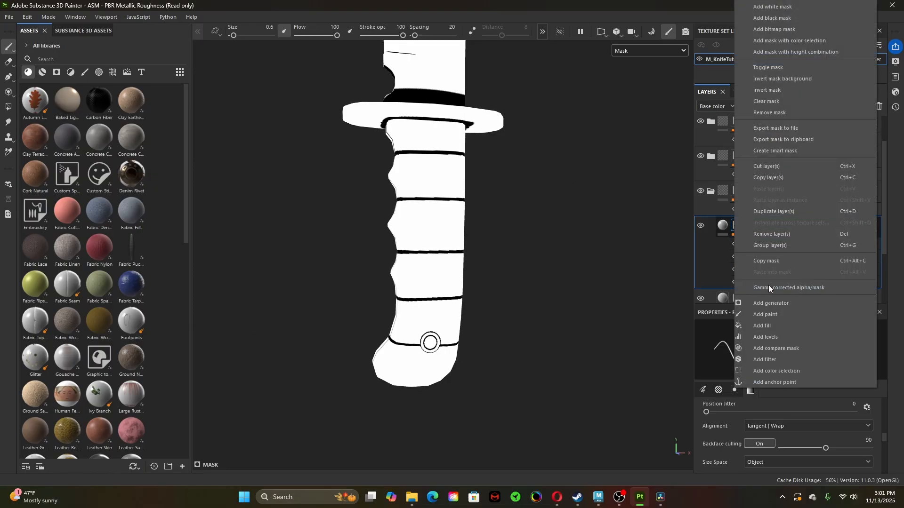
left_click(782, 360)
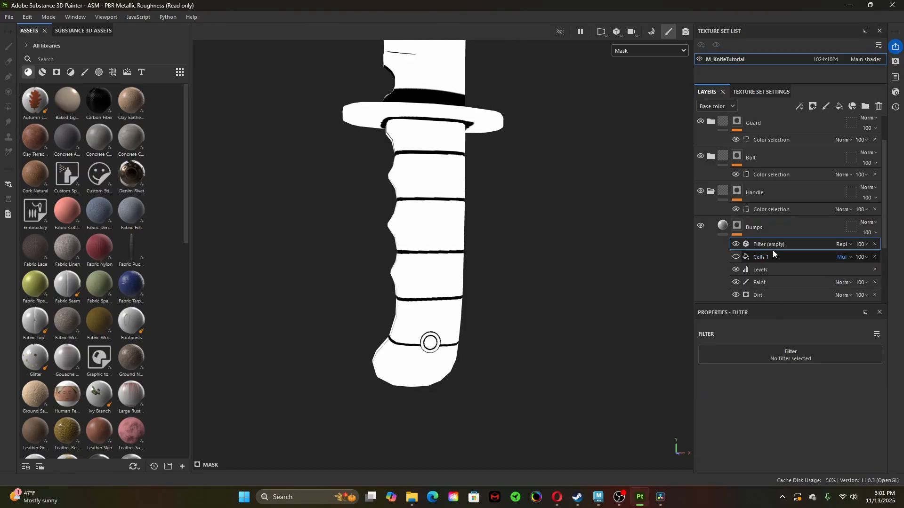
left_click_drag(773, 250, 753, 260)
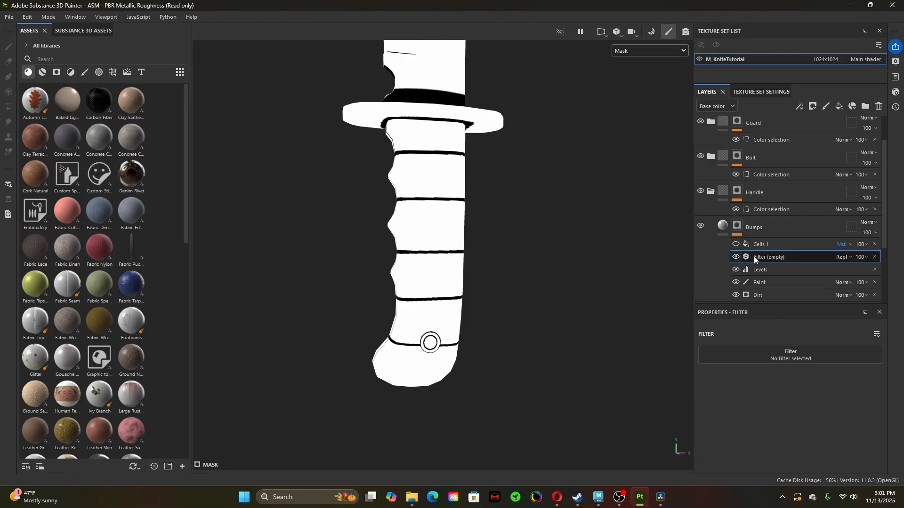
- Make the filter a Blur with an intensity of 0.97, and show Cells 1 again
left_click(779, 358)
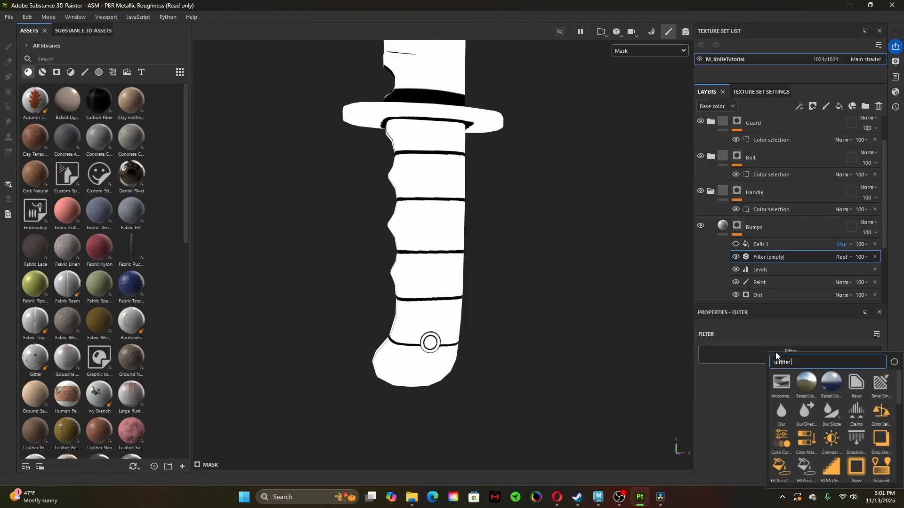
left_click(786, 409)
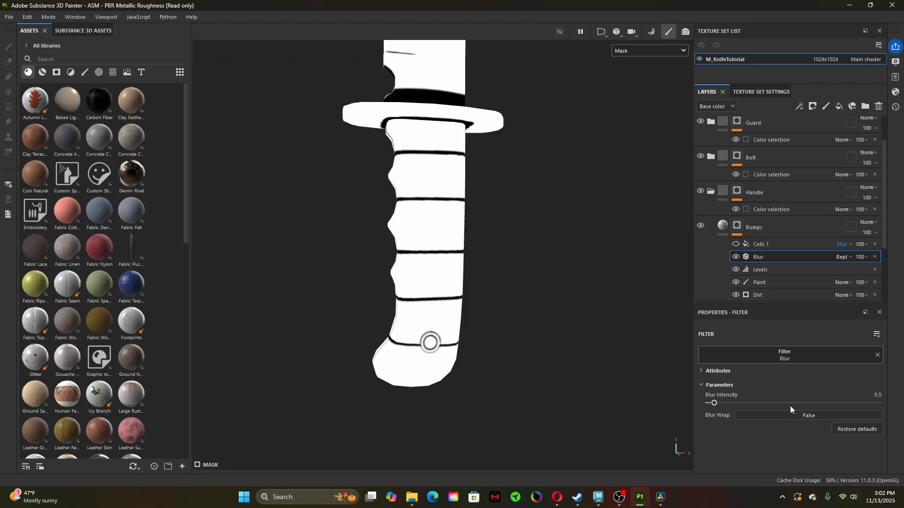
left_click_drag(714, 403, 719, 403)
left_click(735, 244)
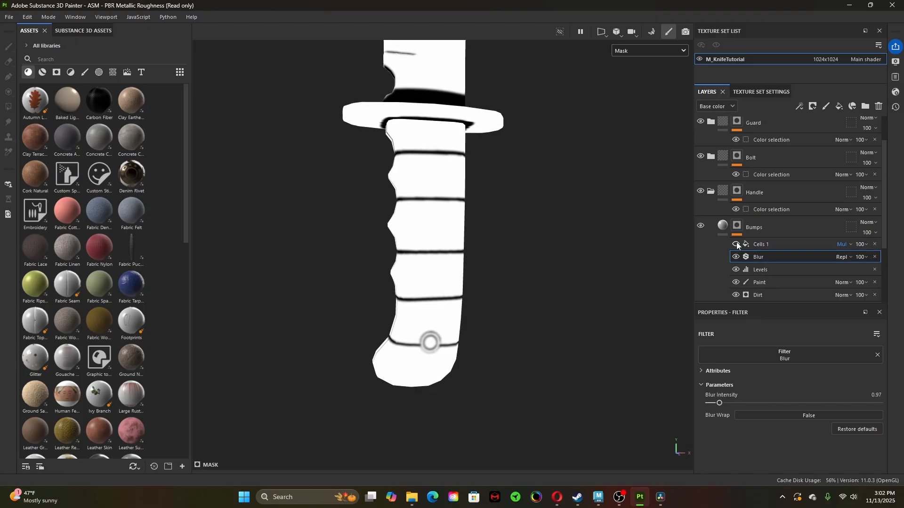
- Set the tiling of the Cells 1 fill to 20.92
left_click(775, 245)
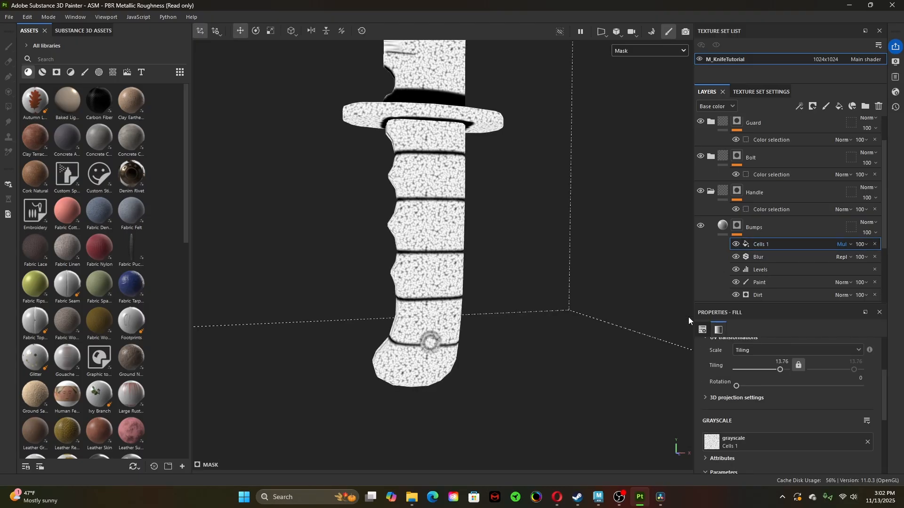
left_click_drag(426, 256, 598, 330, "alt")
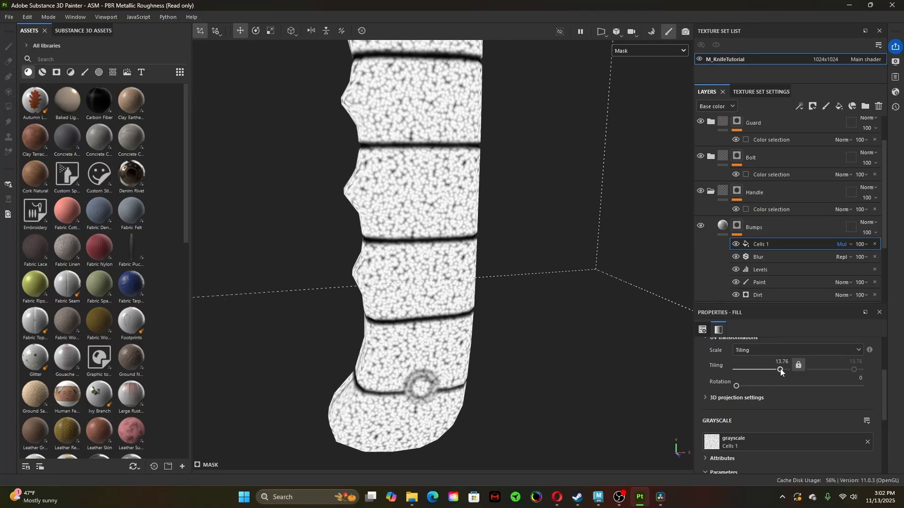
left_click_drag(781, 369, 783, 369)
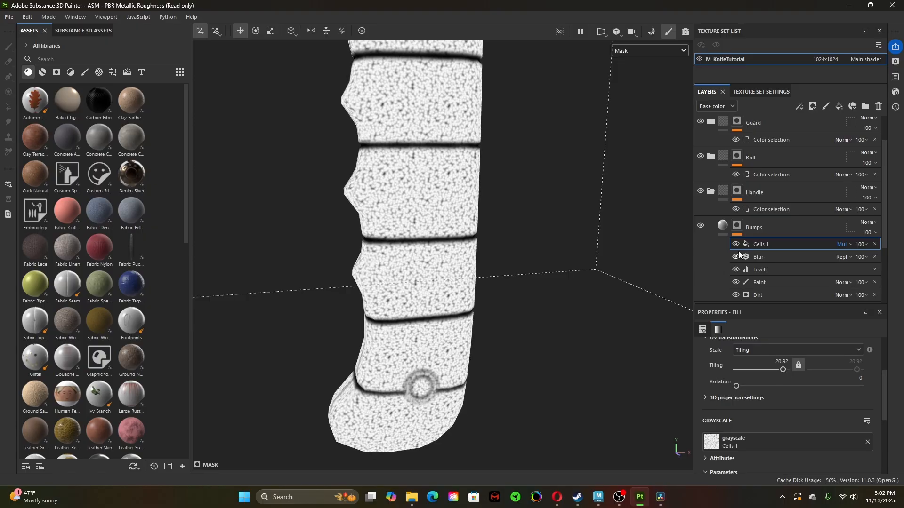
- Restrict the Bumps fill layer to the height channel only and set its height to 0.3152
left_click(723, 228)
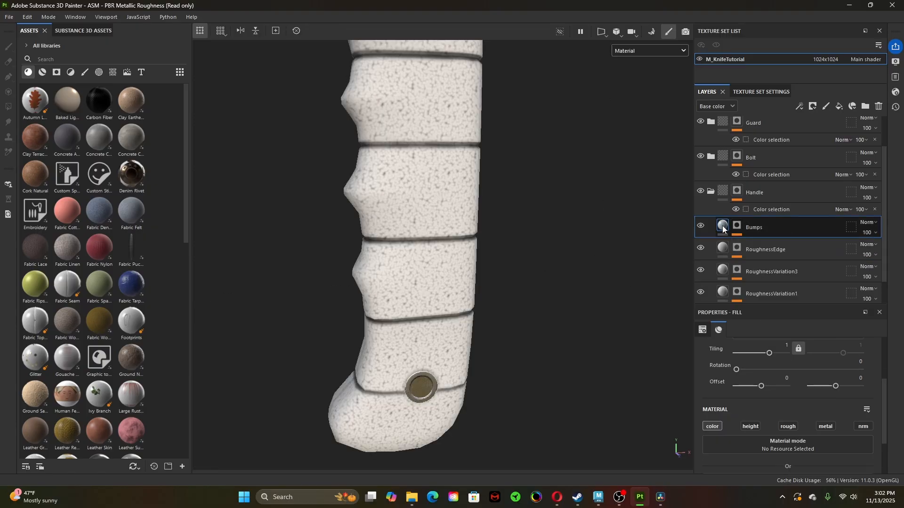
left_click(753, 427)
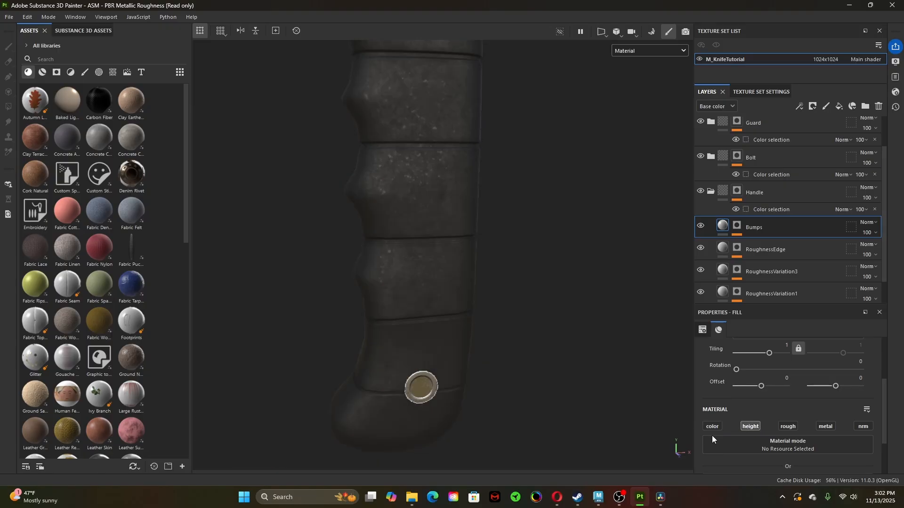
scroll(792, 421, "down", 2)
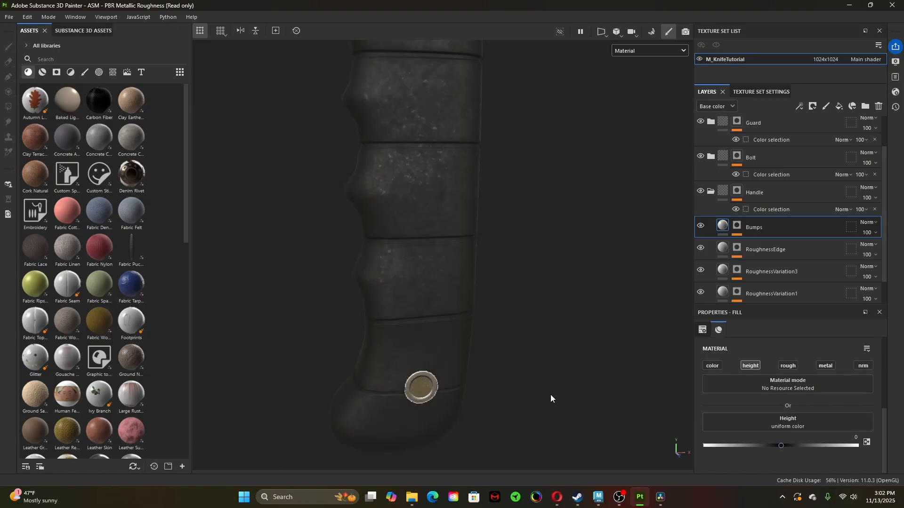
scroll(399, 219, "up", 6)
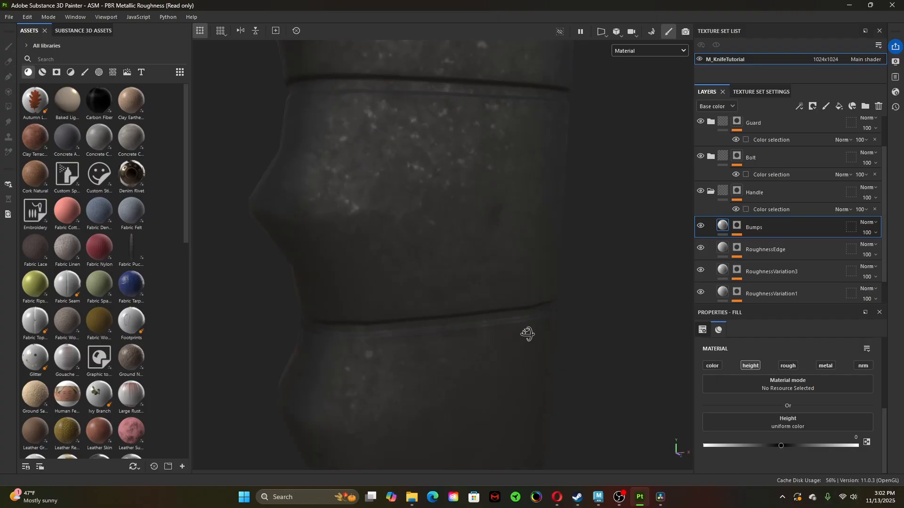
left_click_drag(782, 446, 788, 446)
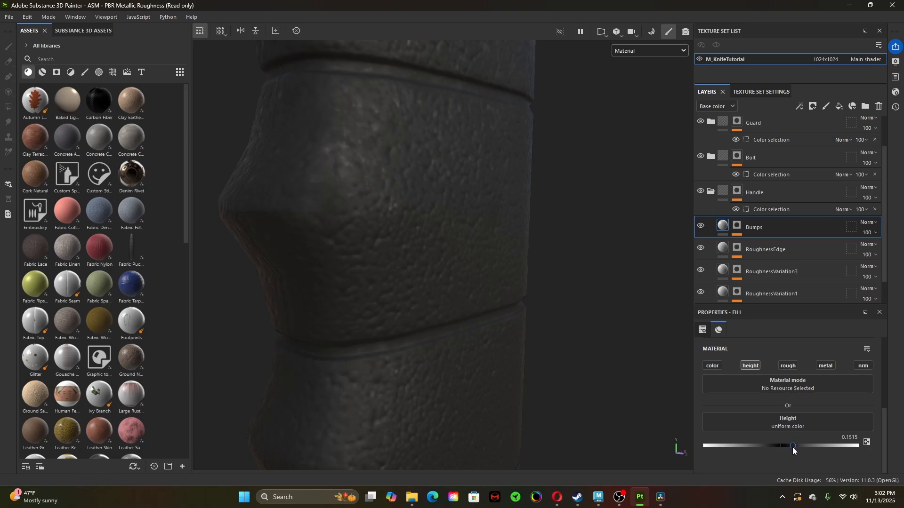
left_click_drag(794, 448, 807, 454)
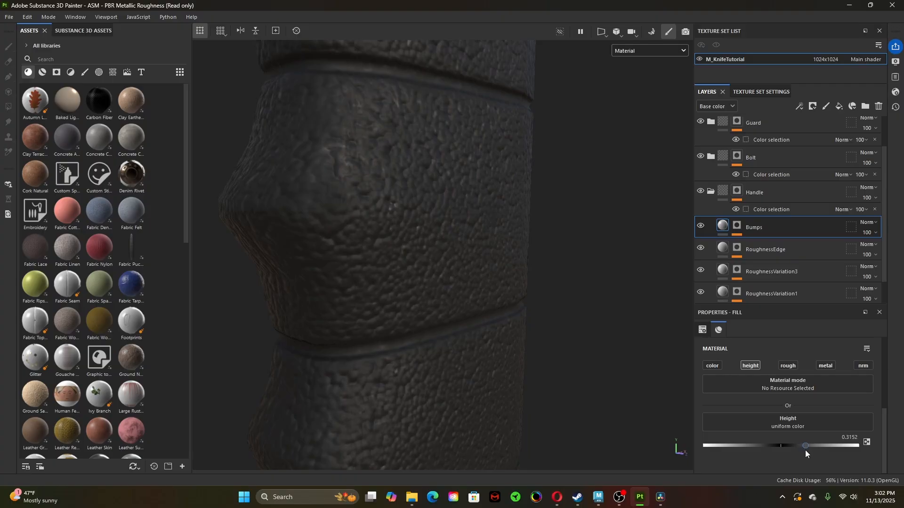
- Replace the Cells 1 texture in the Bumps mask's fill with Blue Noise Fast
scroll(421, 282, "down", 10)
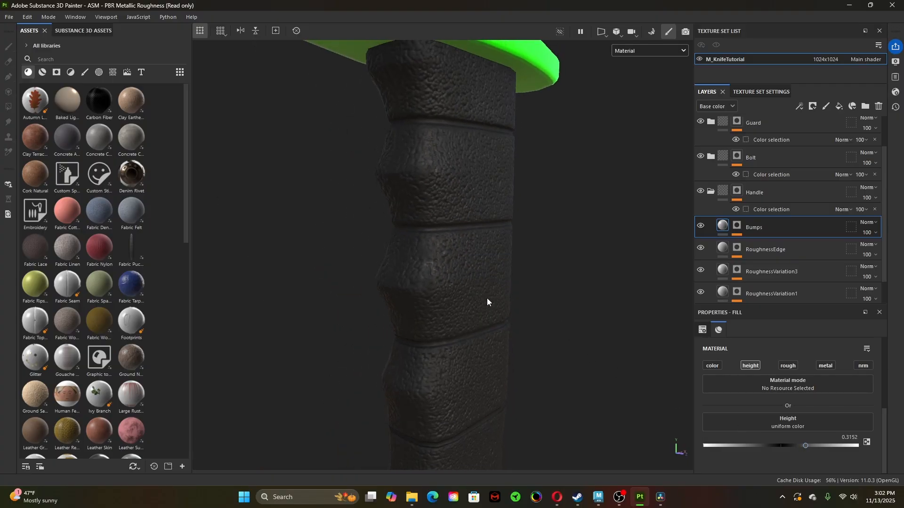
left_click_drag(421, 358, 442, 347, "alt")
middle_click_drag(454, 342, 441, 272, "alt")
right_click_drag(516, 325, 612, 362, "alt")
left_click_drag(452, 309, 490, 329, "alt")
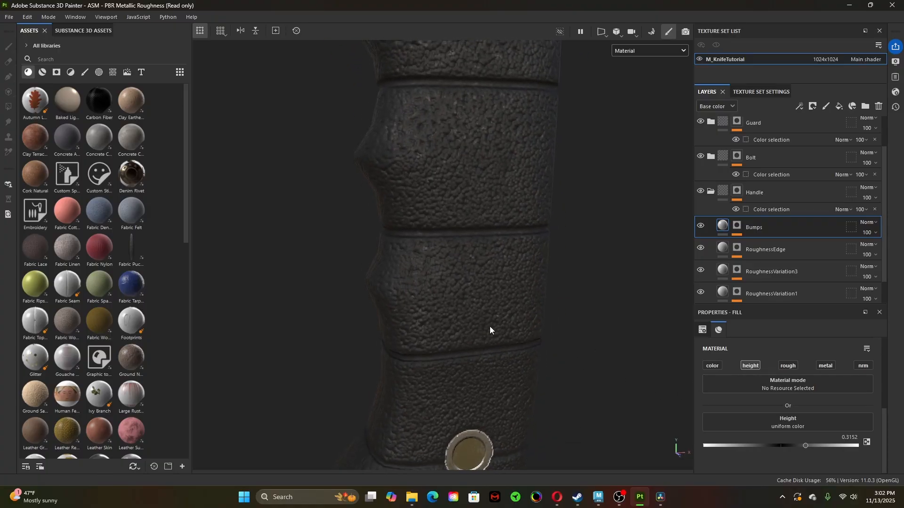
left_click(734, 226)
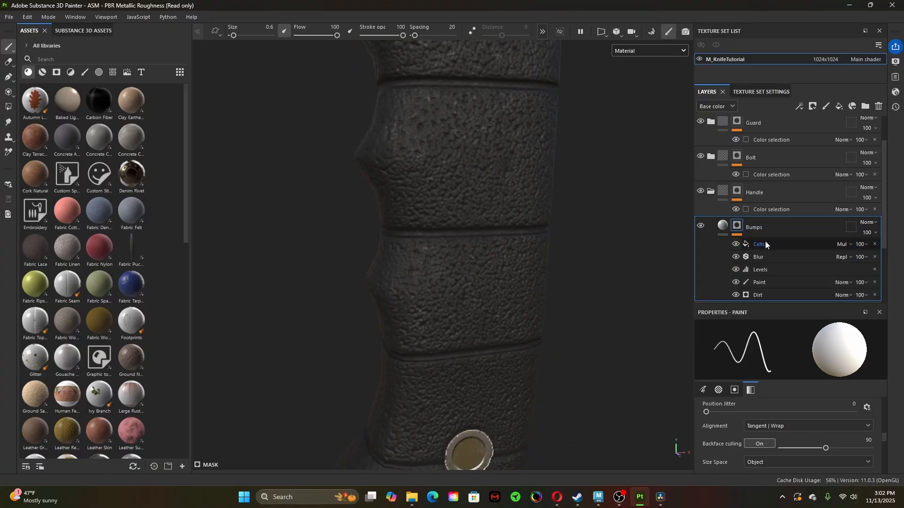
left_click(766, 244)
left_click(761, 402)
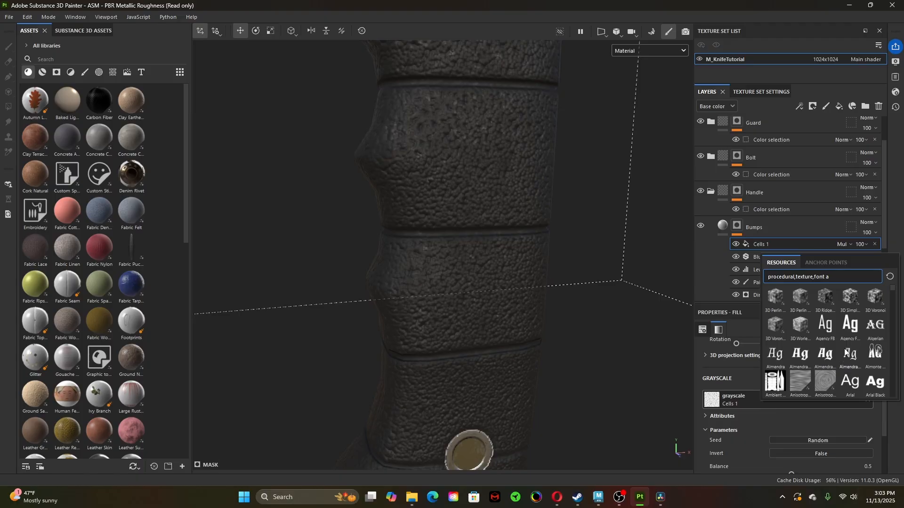
scroll(812, 372, "down", 1)
scroll(813, 371, "down", 2)
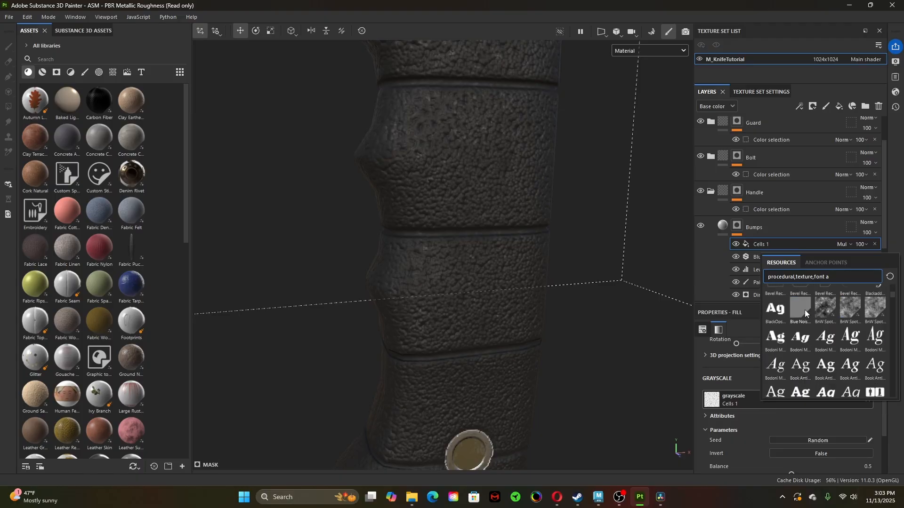
mouse_move(804, 309)
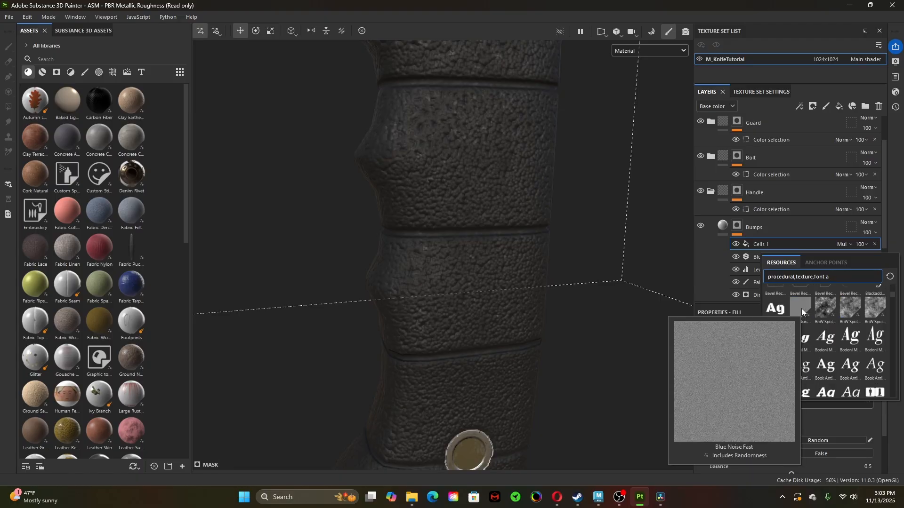
left_click(801, 309)
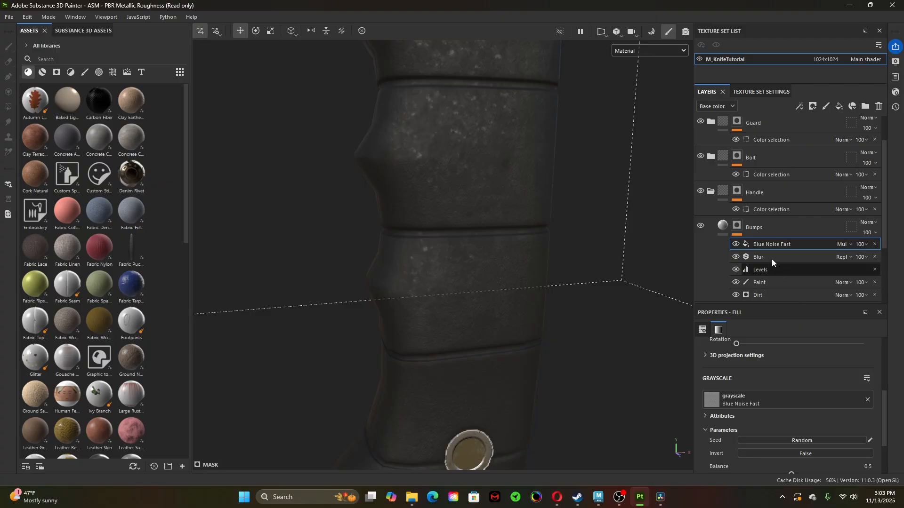
- Set the tiling of the Blue Noise Fast fill to 2.97 and check the bumps across the whole handle
scroll(767, 398, "up", 2)
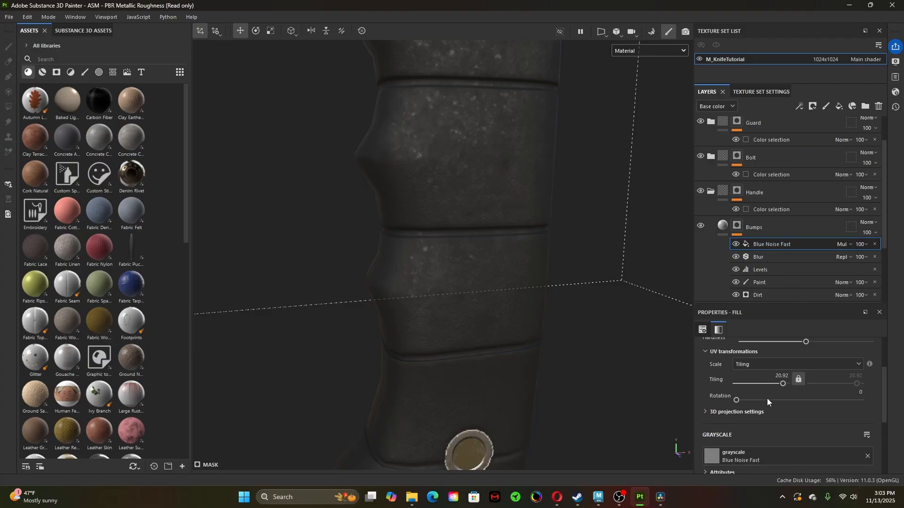
left_click_drag(779, 384, 774, 388)
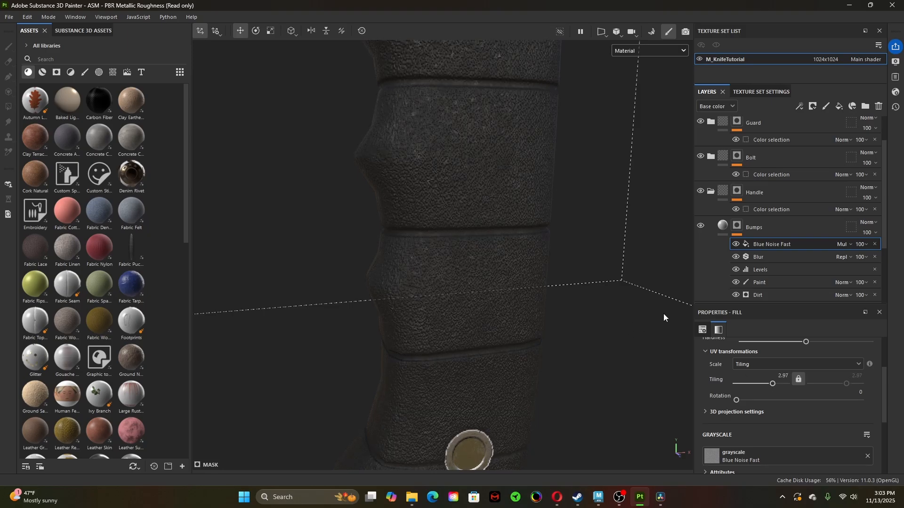
scroll(537, 314, "down", 2)
scroll(617, 329, "down", 4)
left_click_drag(489, 331, 546, 319, "alt")
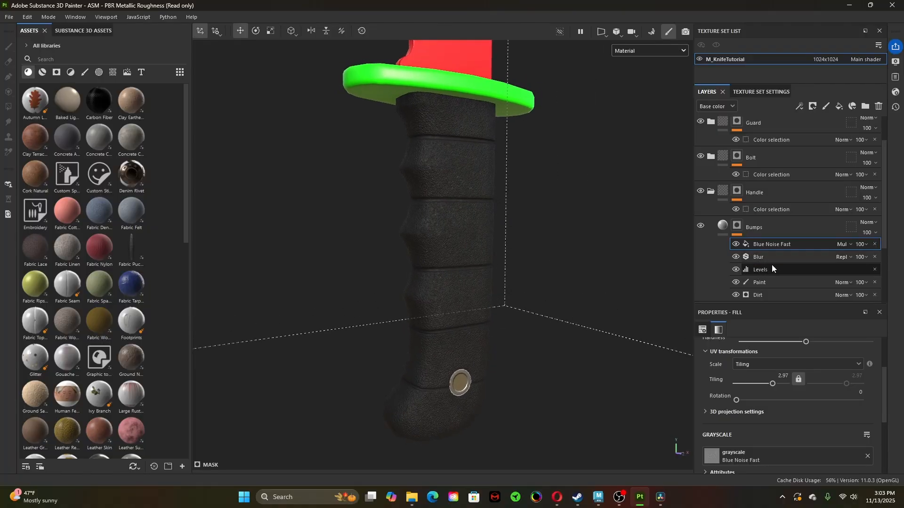
- Open the options for adding another effect to the Bumps layer's mask
left_click(768, 255)
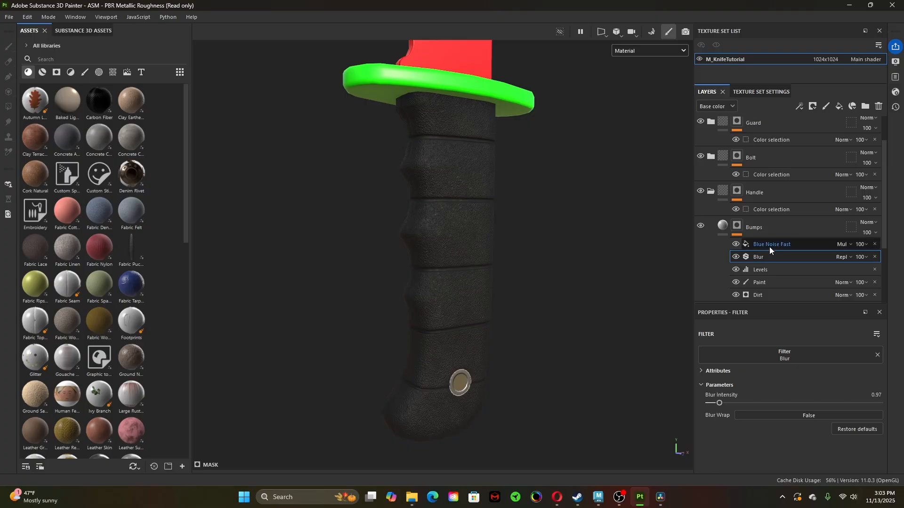
left_click(770, 246)
right_click(738, 231)
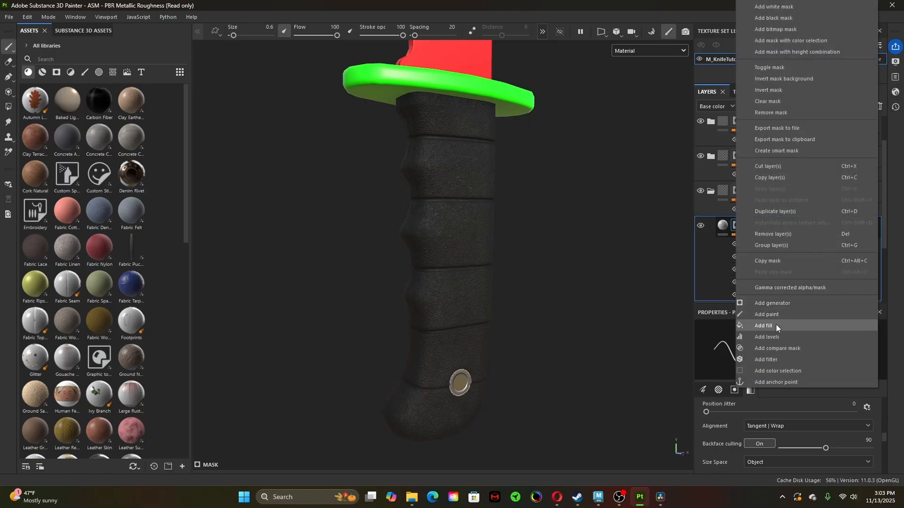
- Add a paint effect to the Bumps layer's mask, above the Blue Noise Fast fill
left_click(776, 324)
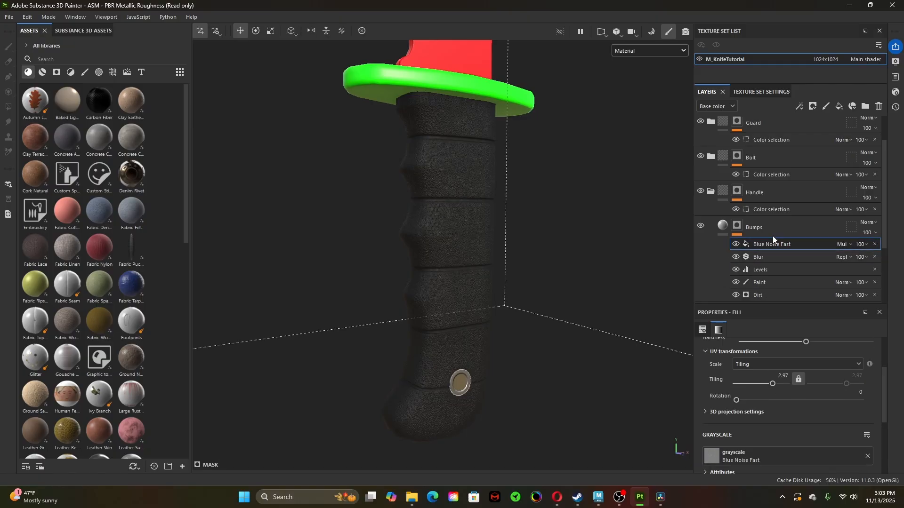
right_click(743, 227)
left_click(780, 315)
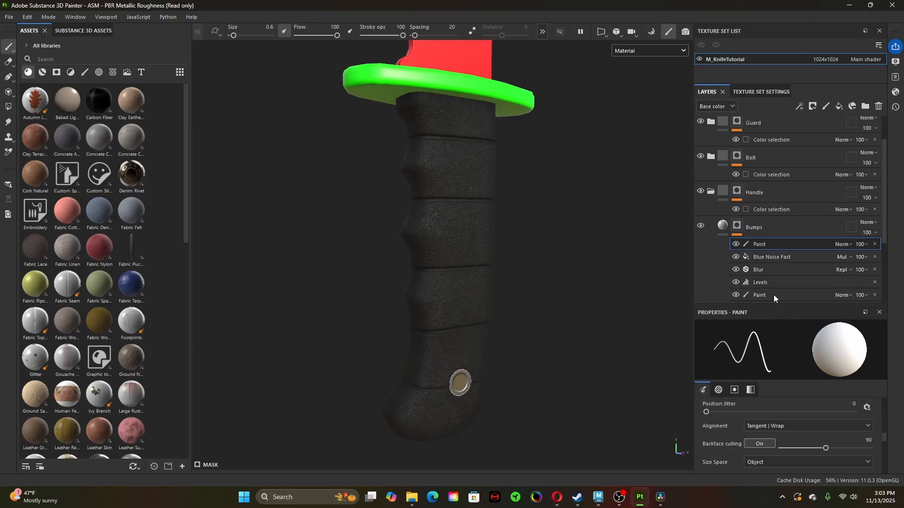
scroll(782, 405, "down", 1)
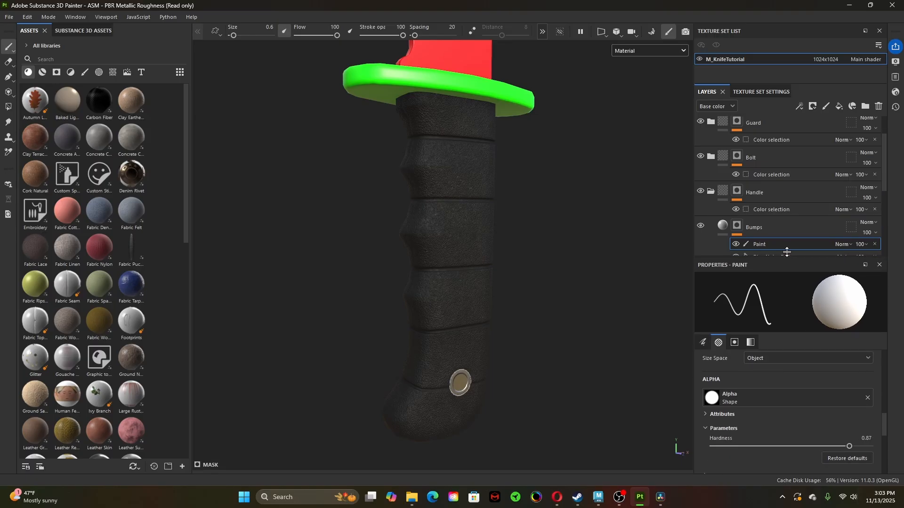
left_click(737, 378)
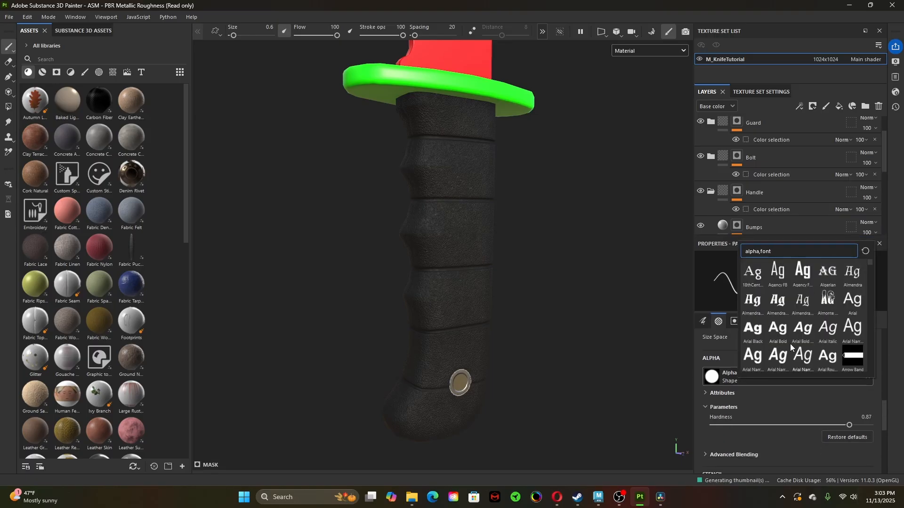
left_click(787, 402)
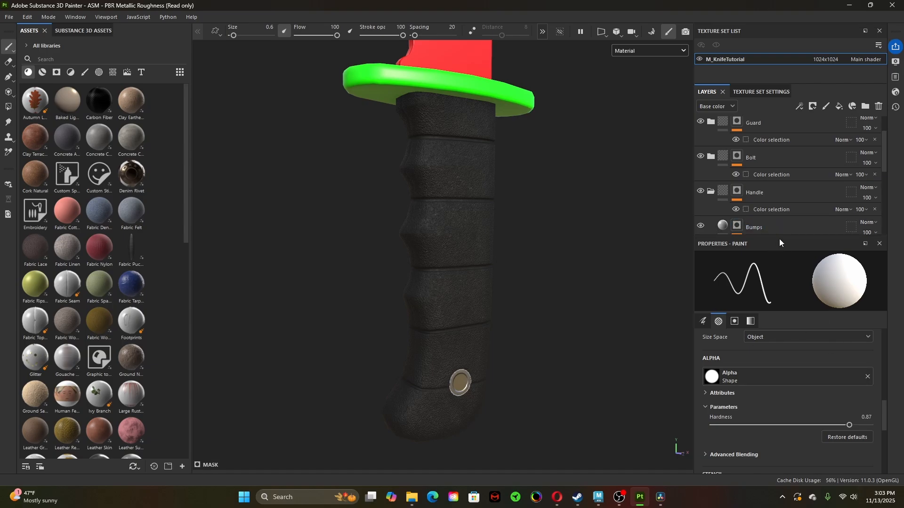
scroll(779, 211, "down", 2)
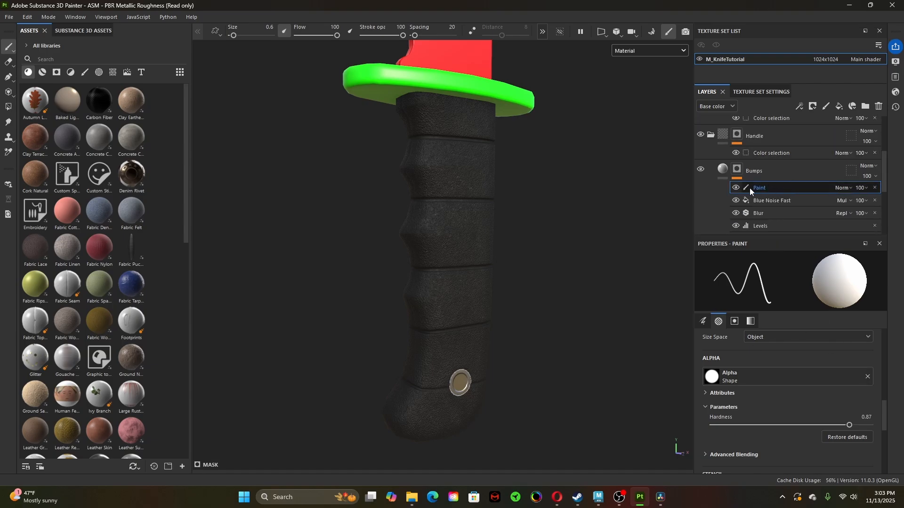
- Choose the standard Paint tool and load the "Artistic Bru..." brush preset from the brush library
left_click(8, 199)
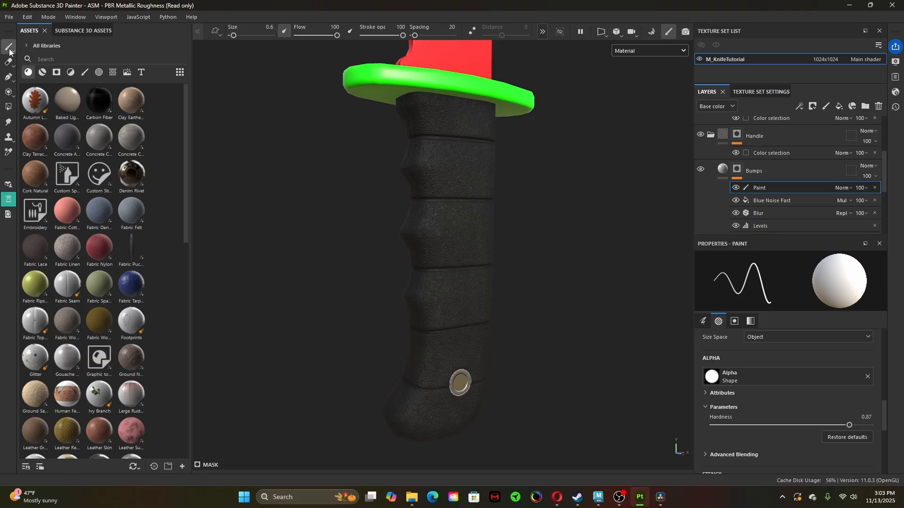
mouse_move(9, 50)
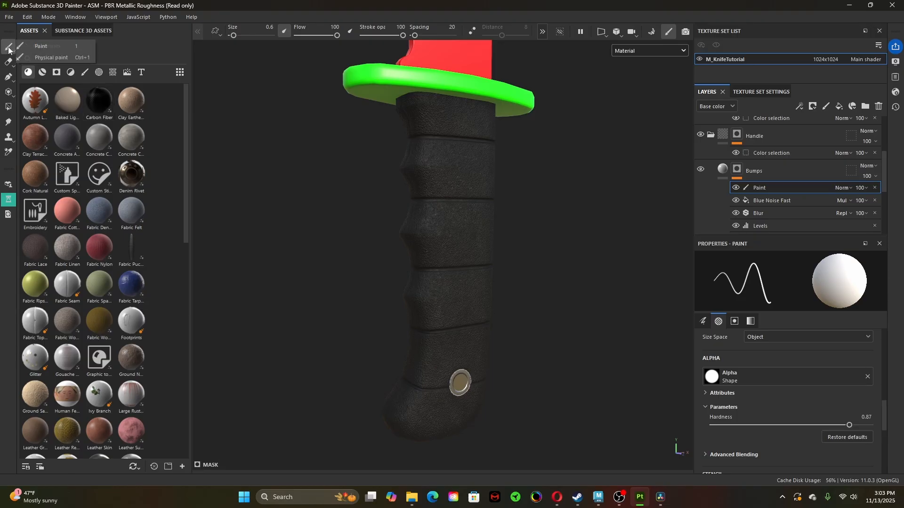
left_click(44, 46)
left_click(85, 71)
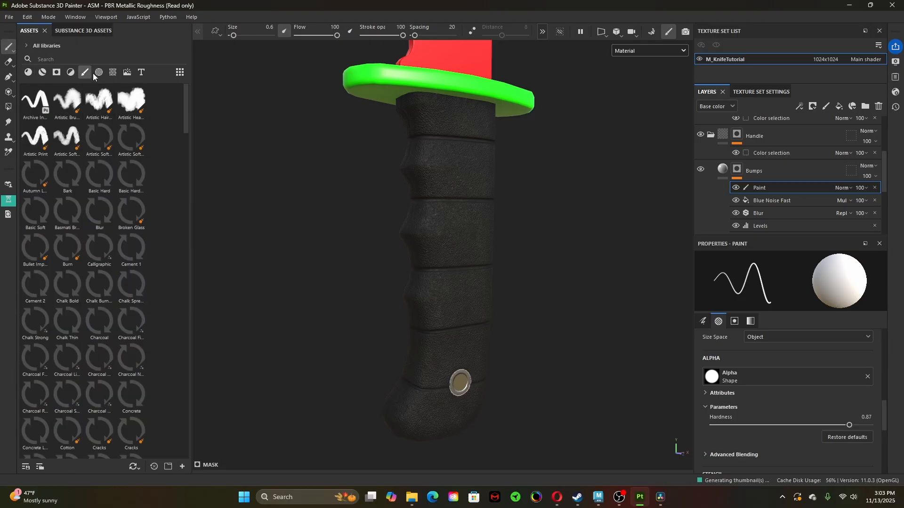
left_click(64, 108)
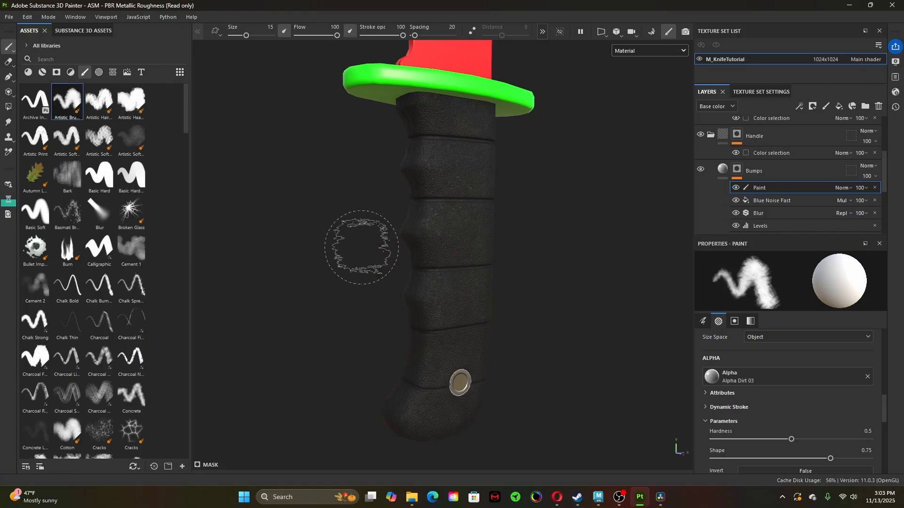
- Reduce the brush size to 8.86 and set the brush alpha's hardness to 0.48 and shape to 0.78
mouse_move(452, 287)
right_mouse_down("alt")
mouse_move(525, 284)
mouse_move(494, 284)
right_mouse_up("alt")
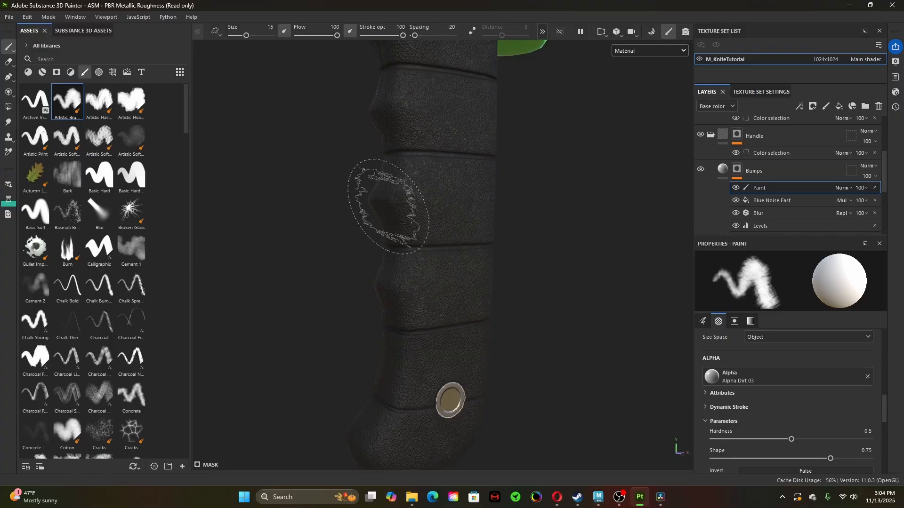
mouse_move(400, 215)
right_mouse_down("ctrl")
mouse_move(387, 210)
mouse_move(396, 214)
right_mouse_up("ctrl")
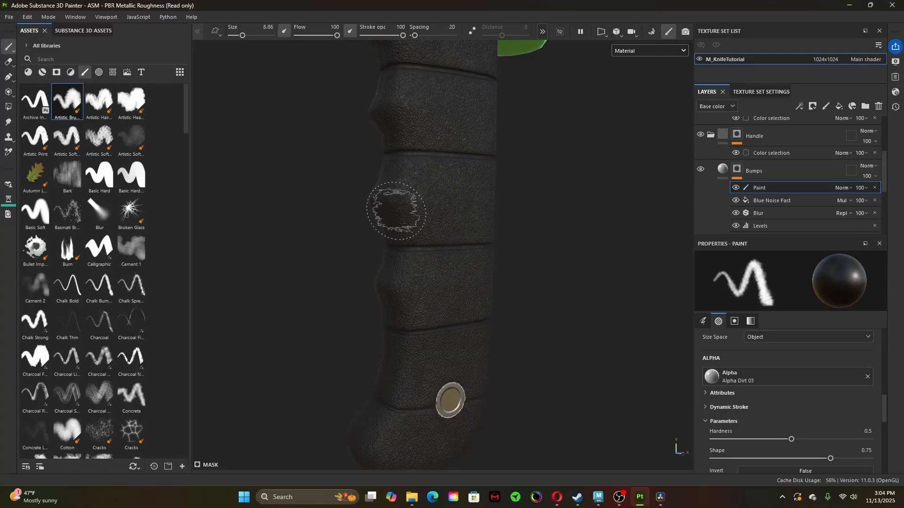
scroll(777, 406, "down", 1)
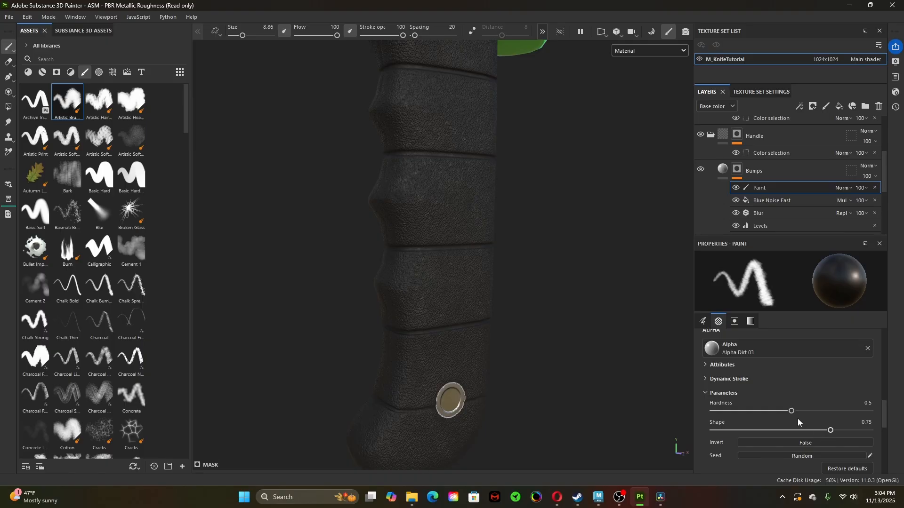
left_click_drag(792, 412, 786, 412)
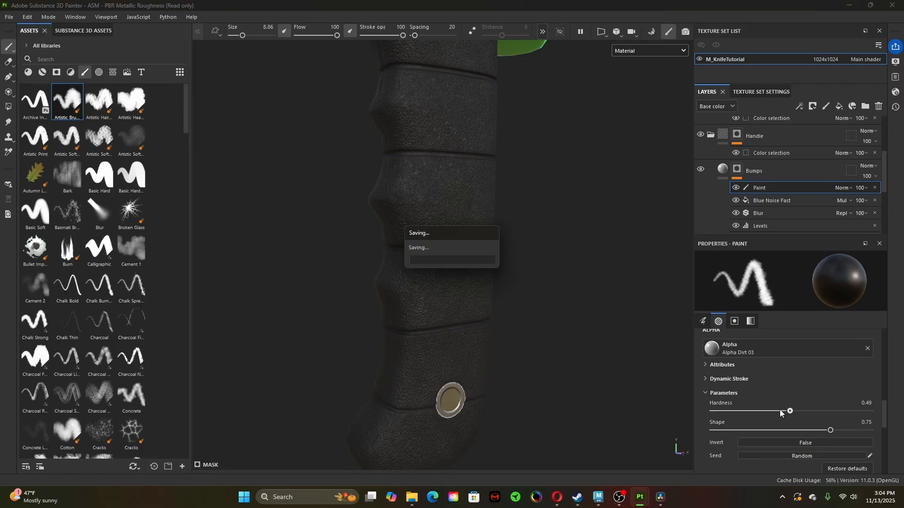
left_click(780, 411)
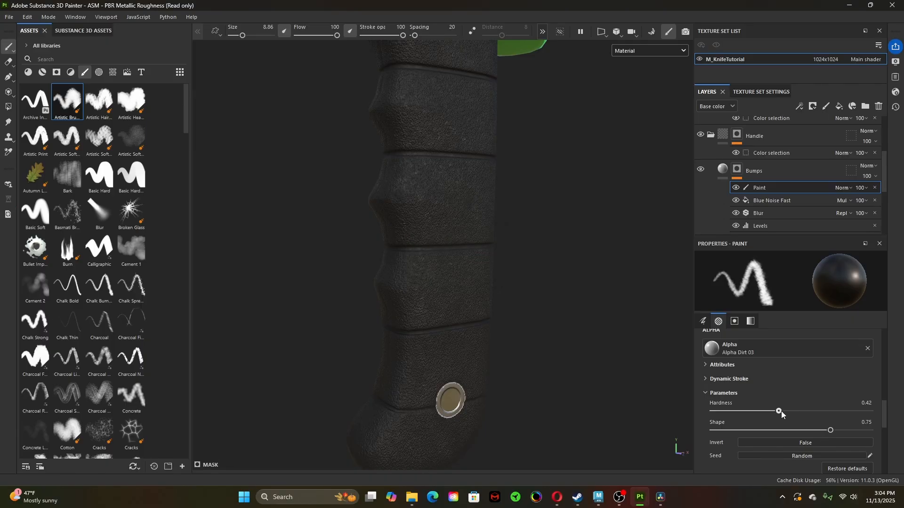
left_click_drag(780, 412, 789, 412)
mouse_move(831, 432)
left_mouse_down()
mouse_move(814, 432)
mouse_move(844, 433)
left_mouse_up()
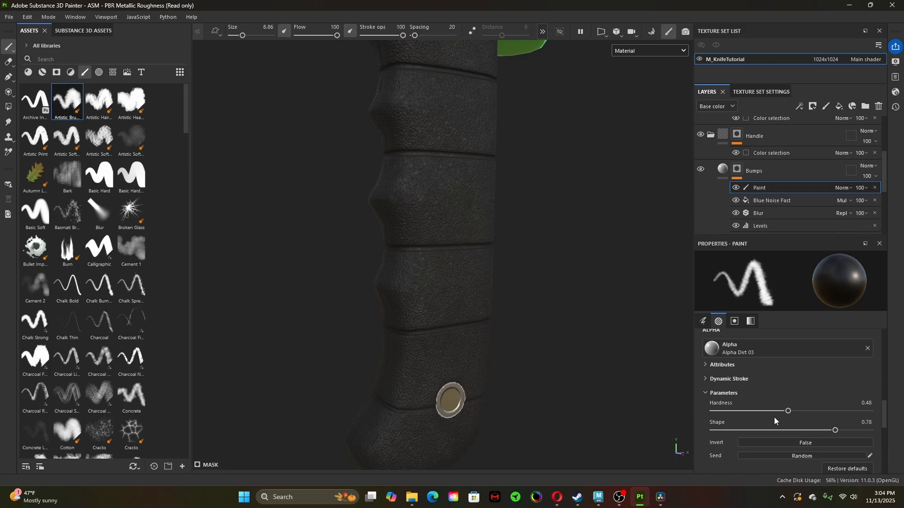
- Set the brush's stroke opacity to 34
scroll(774, 417, "down", 5)
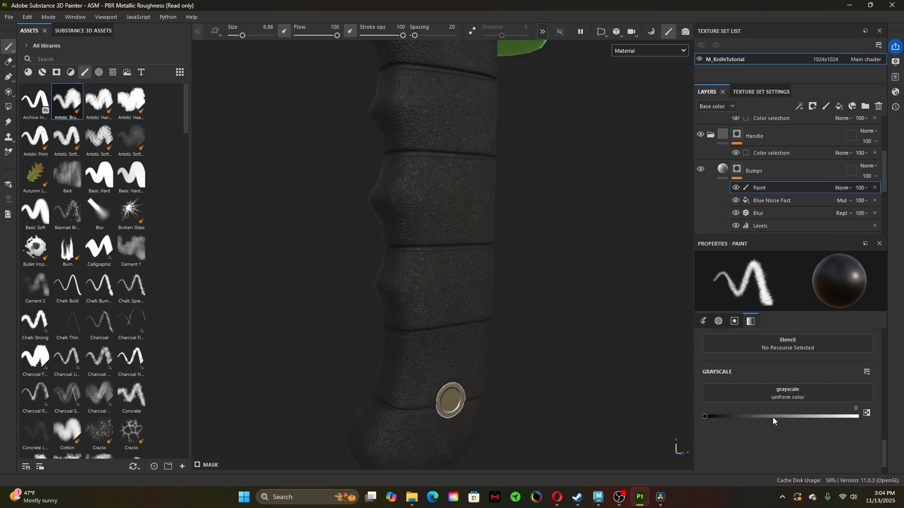
scroll(773, 417, "up", 3)
scroll(772, 416, "up", 5)
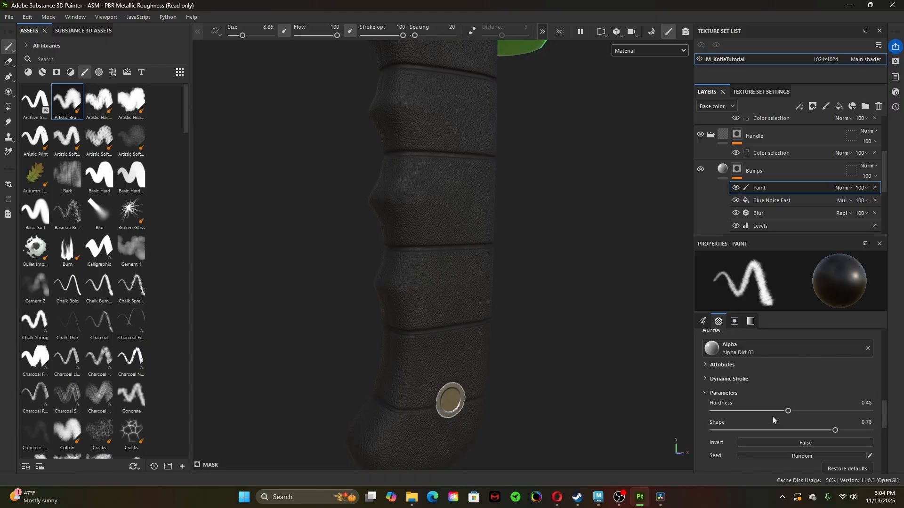
scroll(738, 407, "up", 5)
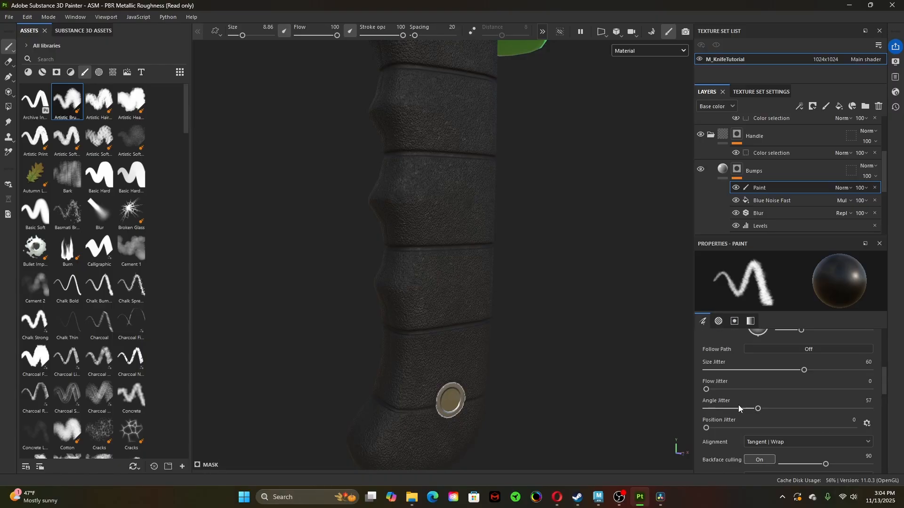
scroll(739, 409, "up", 1)
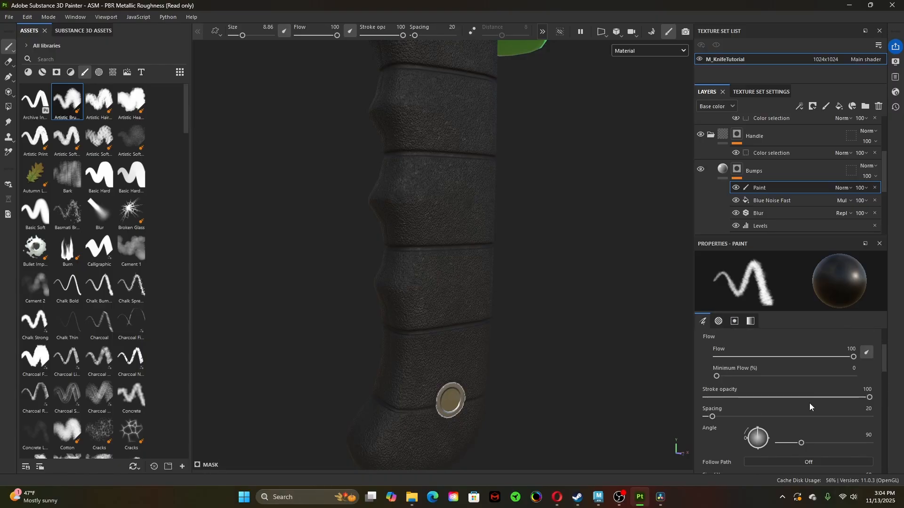
left_click_drag(866, 398, 771, 401)
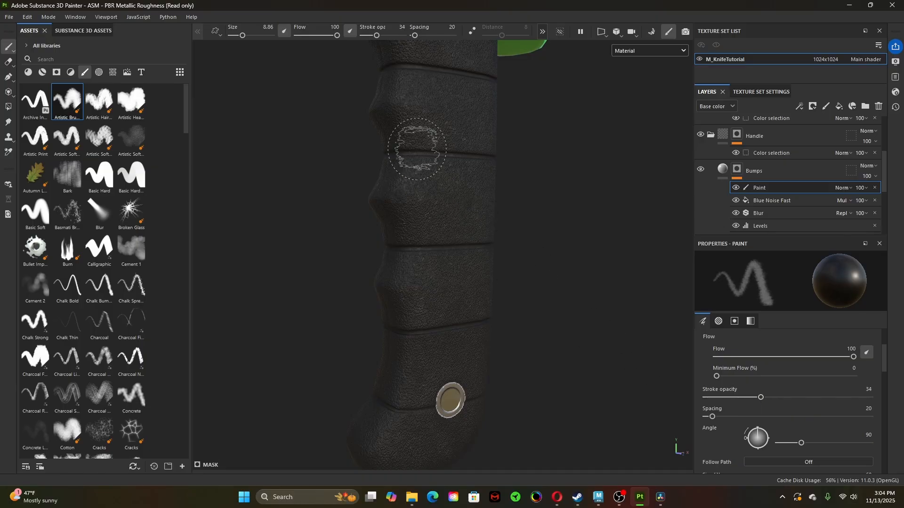
- Reduce the brush size to 7.17 and show only the Bumps layer's mask on the model
mouse_move(413, 158)
middle_mouse_down()
mouse_move(521, 318)
mouse_move(534, 319)
middle_mouse_up()
mouse_move(534, 319)
right_mouse_down("shift")
mouse_move(525, 339)
mouse_move(532, 341)
right_mouse_up("shift")
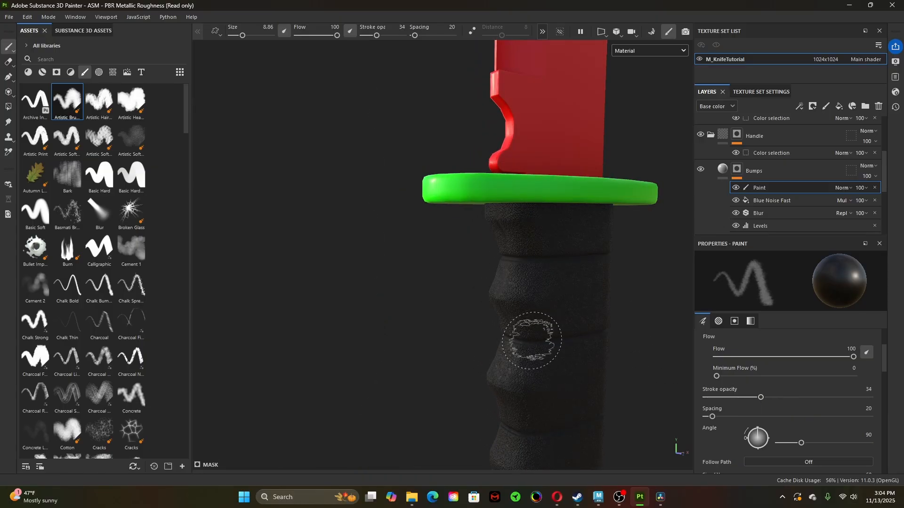
middle_click_drag(532, 341, 436, 308)
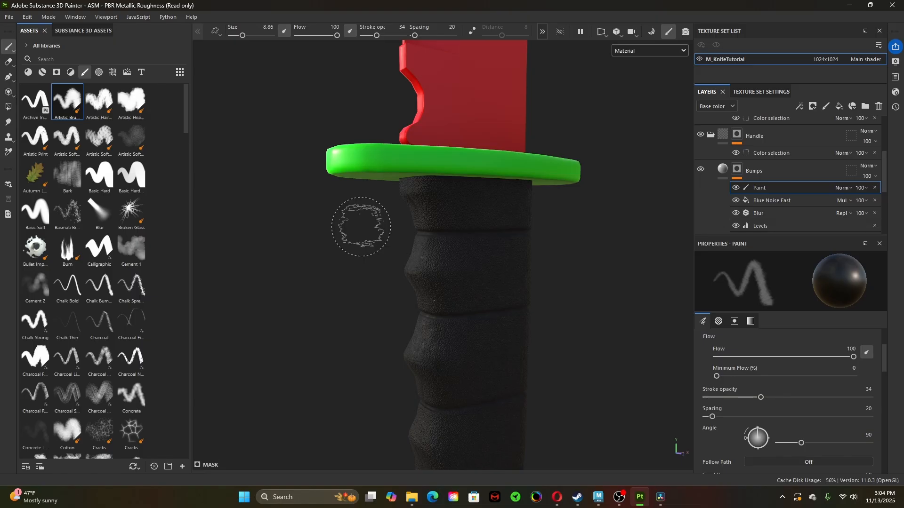
mouse_move(361, 227)
left_mouse_down("alt")
mouse_move(515, 262)
mouse_move(478, 256)
left_mouse_up("alt")
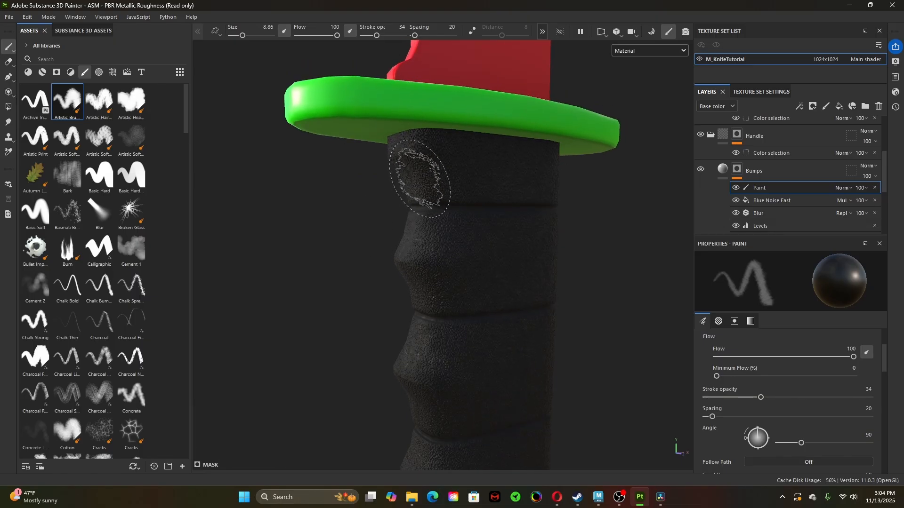
right_click_drag(420, 178, 414, 178, "ctrl")
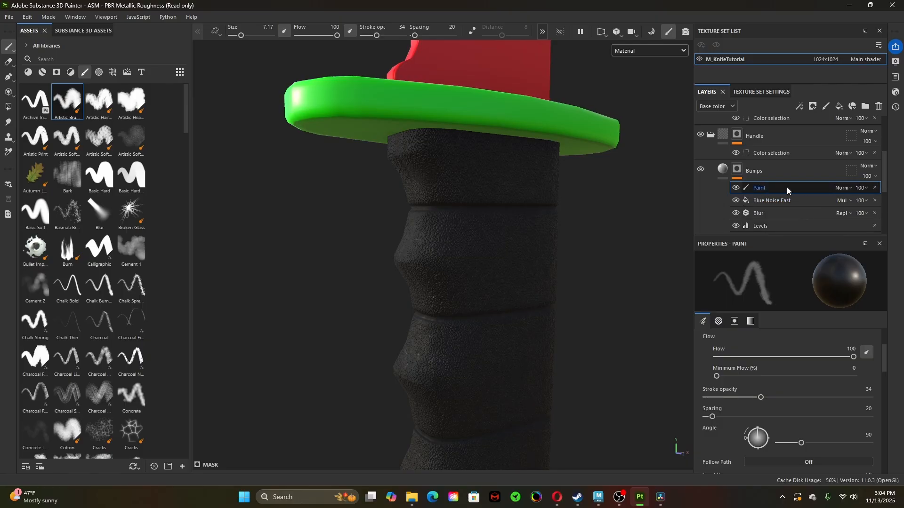
left_click(738, 173, "alt")
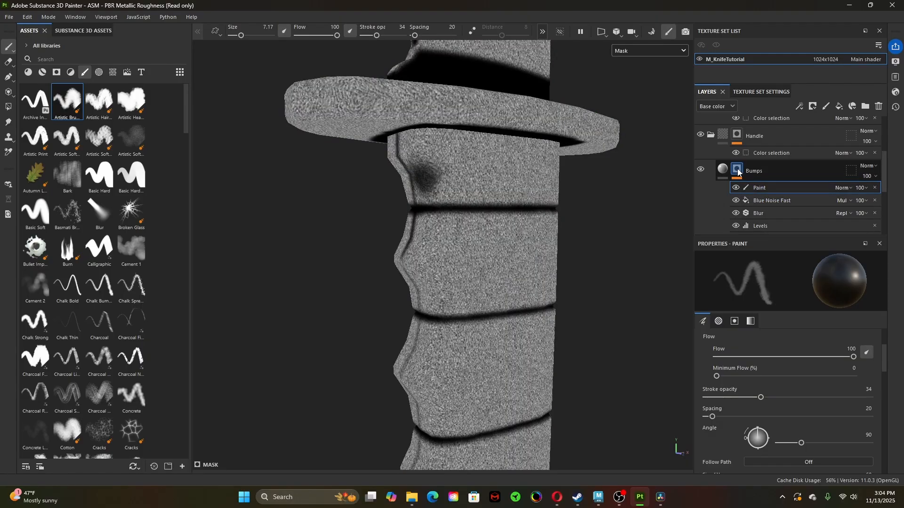
- On the mask's paint effect, darken the uppermost finger groove and the strip of handle directly below the guard on this side
left_click(768, 190)
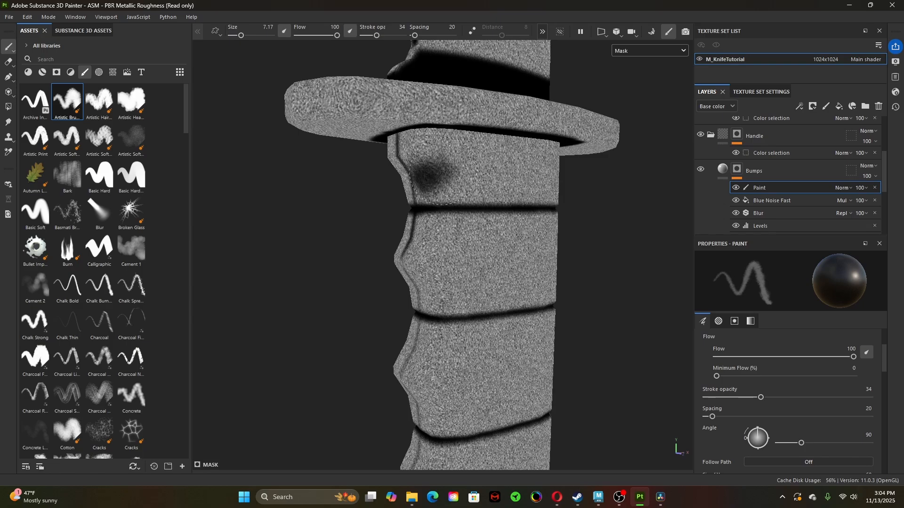
mouse_move(443, 171)
left_mouse_down()
mouse_move(424, 186)
mouse_move(478, 175)
mouse_move(438, 186)
mouse_move(414, 155)
mouse_move(421, 137)
mouse_move(518, 134)
left_mouse_up()
left_click_drag(456, 126, 594, 143)
mouse_move(525, 136)
left_mouse_down()
mouse_move(412, 139)
mouse_move(447, 137)
left_mouse_up()
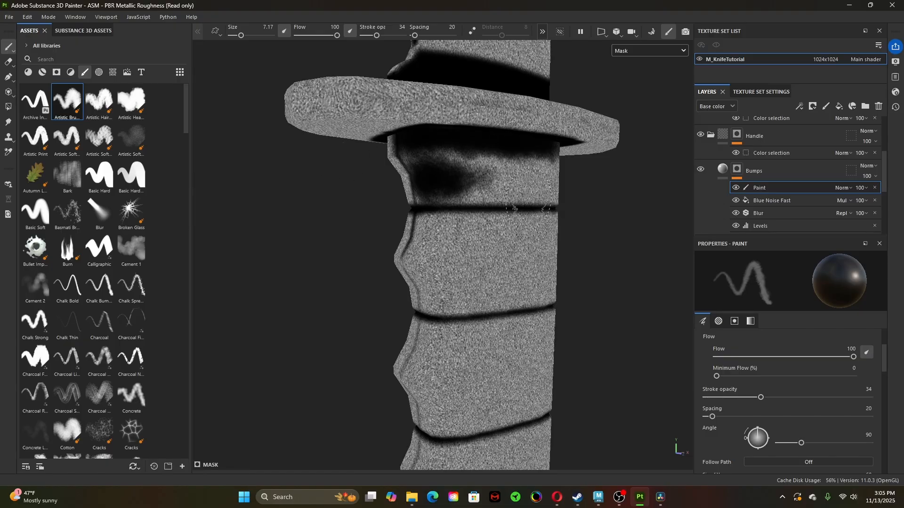
- Paint the bumps mask black along the handle directly below the guard, across the finger-groove edge and the opposite side
left_click_drag(514, 209, 394, 221, "alt")
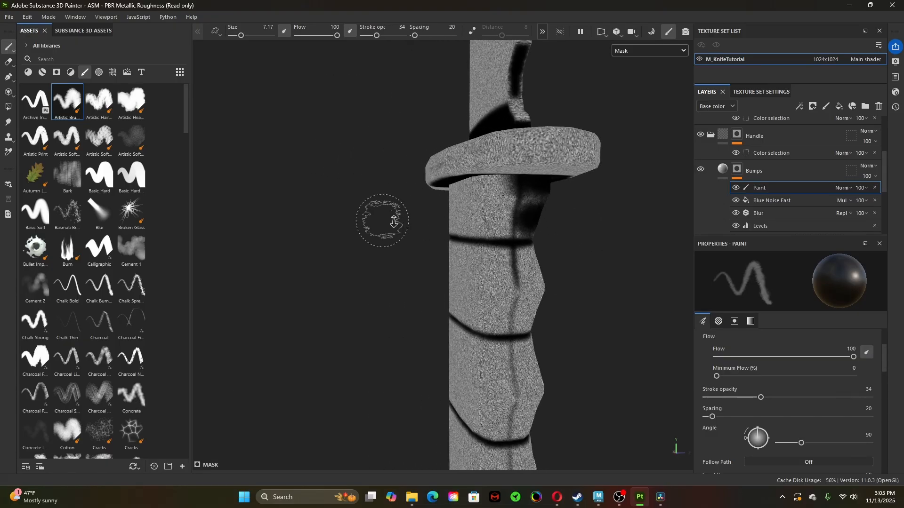
right_click_drag(394, 221, 431, 221, "alt")
left_click_drag(437, 221, 480, 218, "alt")
mouse_move(526, 183)
left_mouse_down()
mouse_move(532, 171)
mouse_move(493, 170)
left_mouse_up()
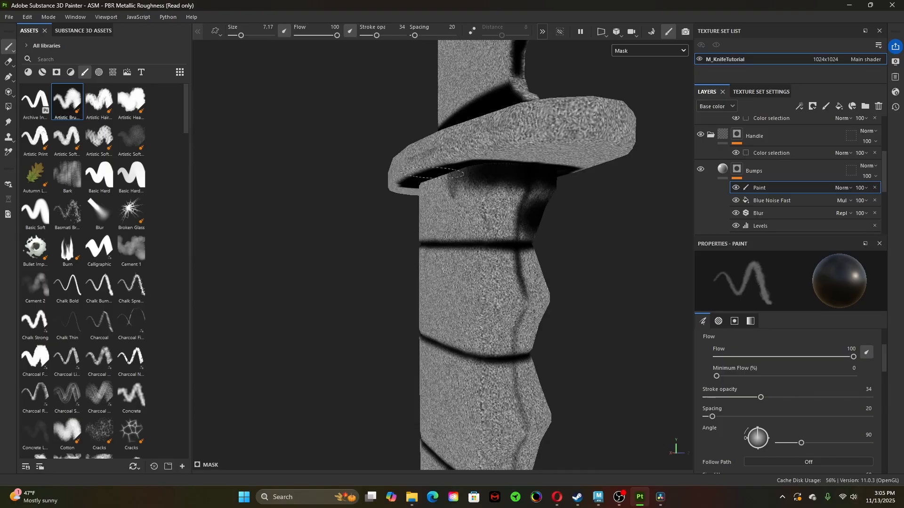
left_click_drag(374, 202, 489, 213, "alt")
mouse_move(517, 179)
left_mouse_down()
mouse_move(330, 170)
mouse_move(490, 178)
left_mouse_up()
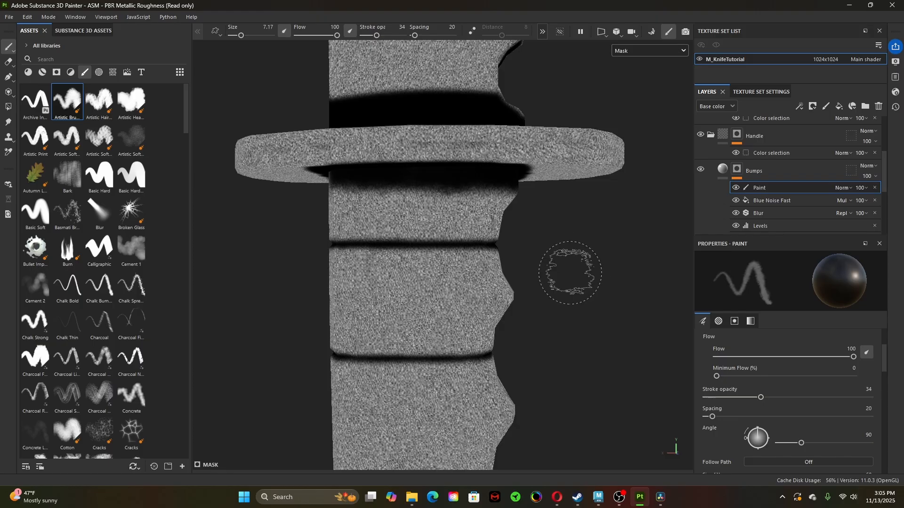
- Paint the bumps mask black below the guard along the handle's back edge and blend the stroke around its corner
left_click_drag(313, 251, 522, 234, "alt")
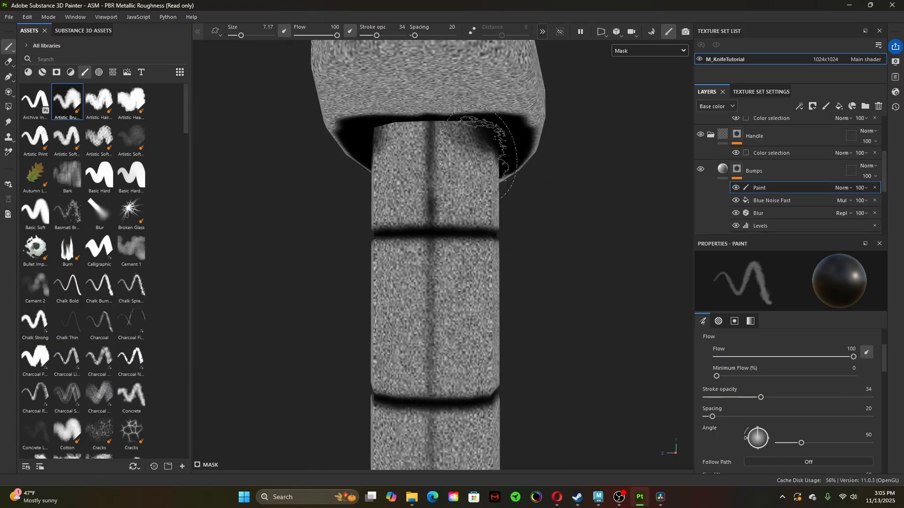
mouse_move(506, 144)
left_mouse_down()
mouse_move(491, 133)
mouse_move(381, 122)
mouse_move(441, 122)
mouse_move(371, 123)
mouse_move(500, 125)
mouse_move(377, 125)
mouse_move(425, 126)
mouse_move(349, 167)
left_mouse_up()
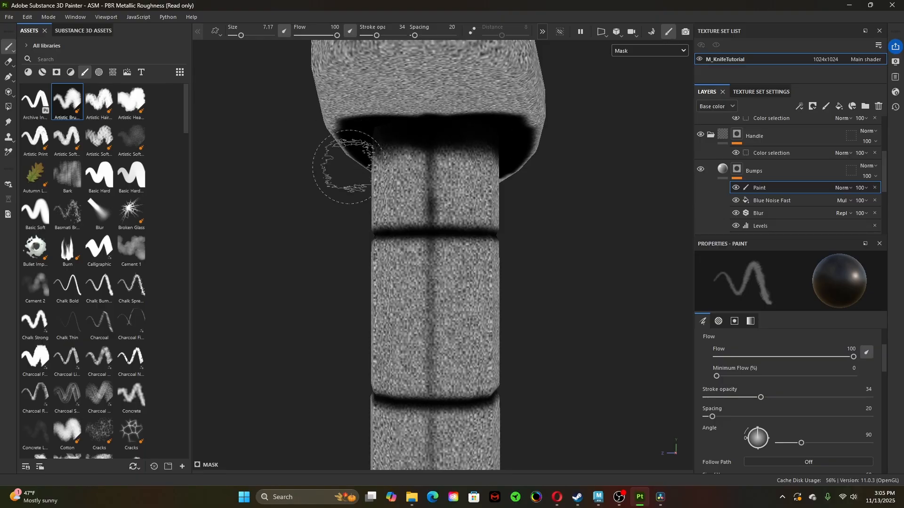
left_click_drag(253, 202, 396, 226, "alt")
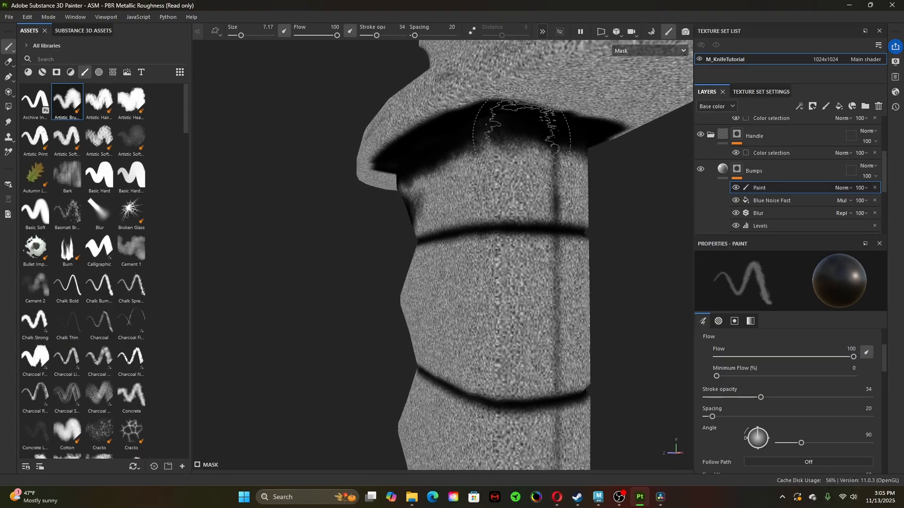
mouse_move(506, 129)
left_mouse_down()
mouse_move(466, 120)
mouse_move(499, 132)
left_mouse_up()
mouse_move(606, 273)
left_mouse_down("alt")
mouse_move(601, 290)
mouse_move(628, 297)
left_mouse_up("alt")
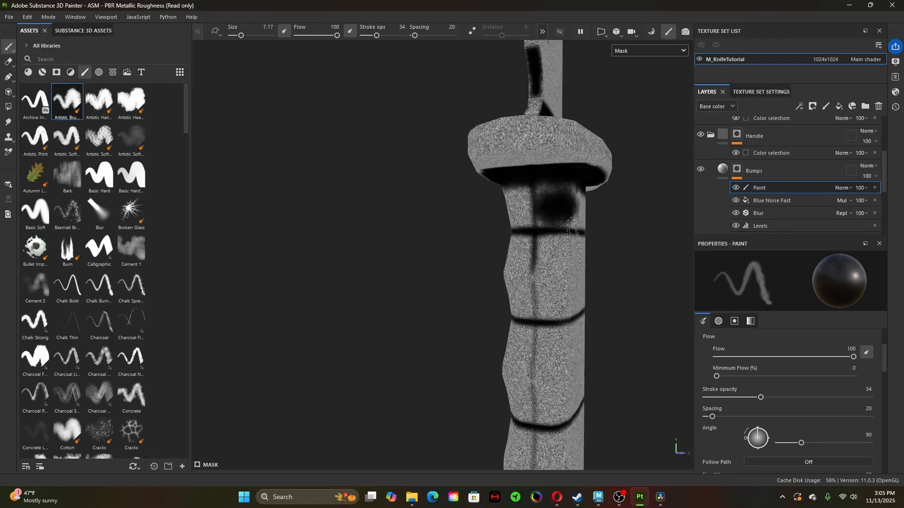
- Paint the bumps mask black across the front of the uppermost finger groove and onto the second segment's side, enlarging the brush to 11.01
mouse_move(540, 215)
left_mouse_down()
mouse_move(549, 207)
mouse_move(517, 210)
mouse_move(533, 197)
left_mouse_up()
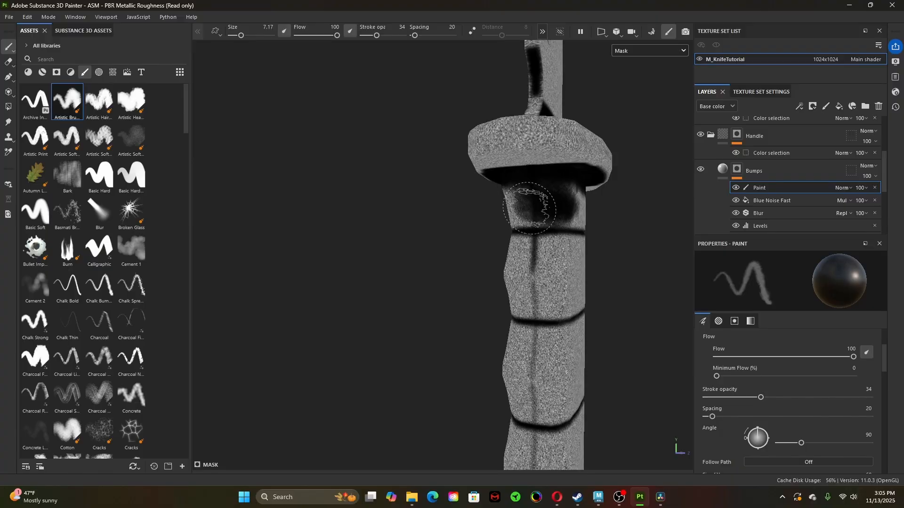
mouse_move(529, 208)
left_mouse_down("alt")
mouse_move(699, 222)
mouse_move(637, 213)
left_mouse_up("alt")
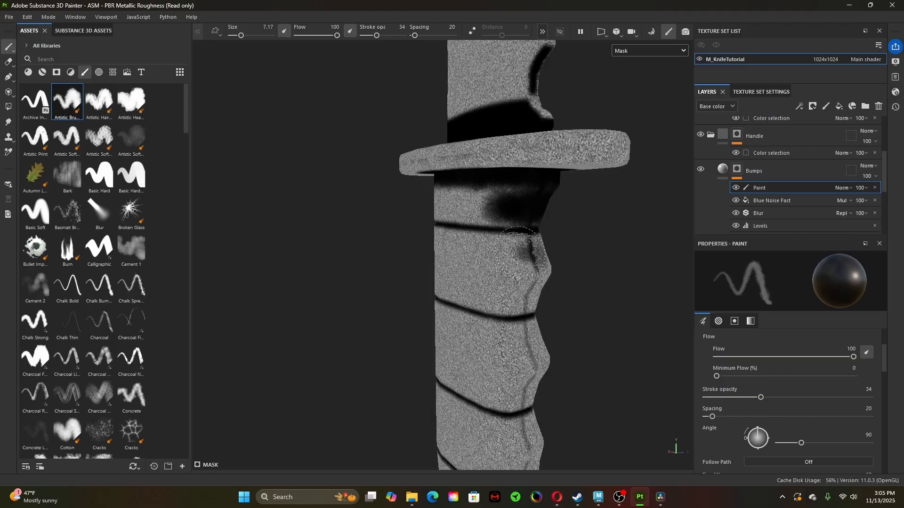
left_click_drag(529, 251, 521, 259)
right_click_drag(521, 258, 536, 258, "ctrl")
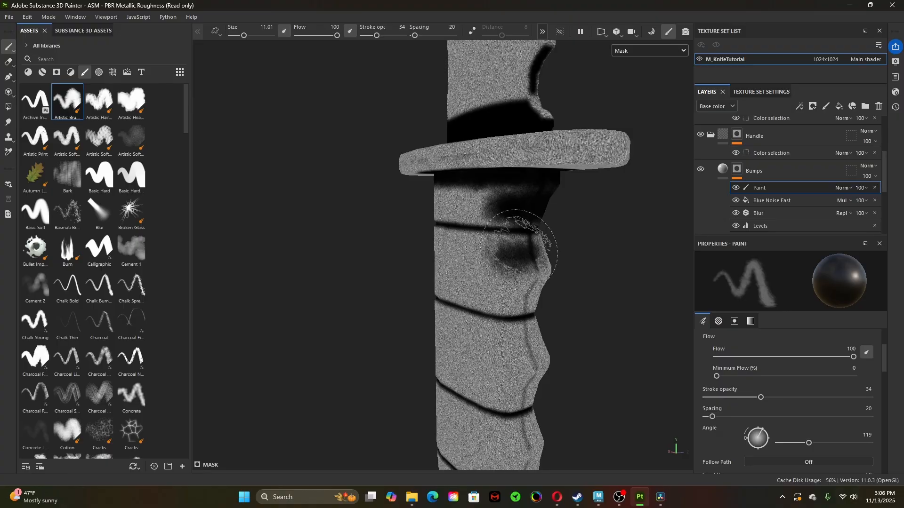
- Reduce the brush size to 7.93 and the flow to 80, and darken the front of the second finger-groove segment
mouse_move(598, 286)
left_mouse_down("alt")
mouse_move(460, 297)
mouse_move(554, 260)
left_mouse_up("alt")
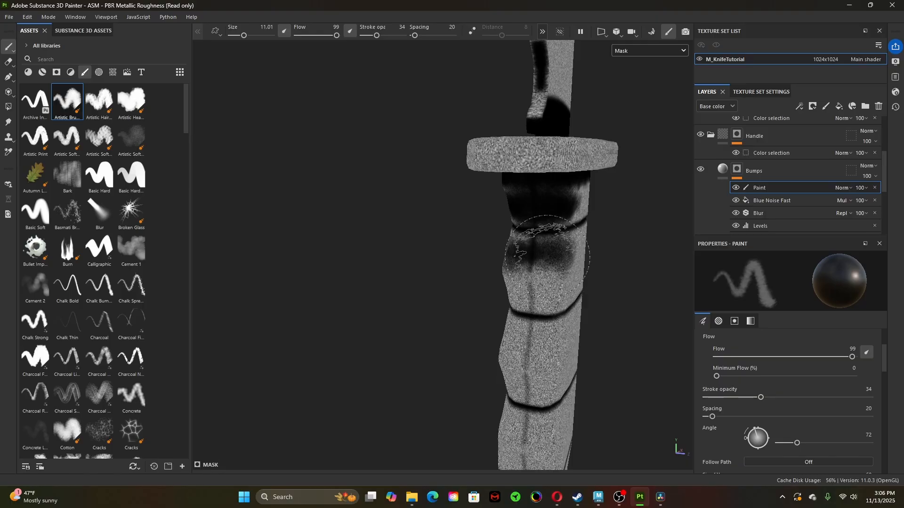
right_click_drag(548, 257, 539, 257, "ctrl")
mouse_move(549, 248)
left_mouse_down()
mouse_move(519, 240)
mouse_move(527, 245)
left_mouse_up()
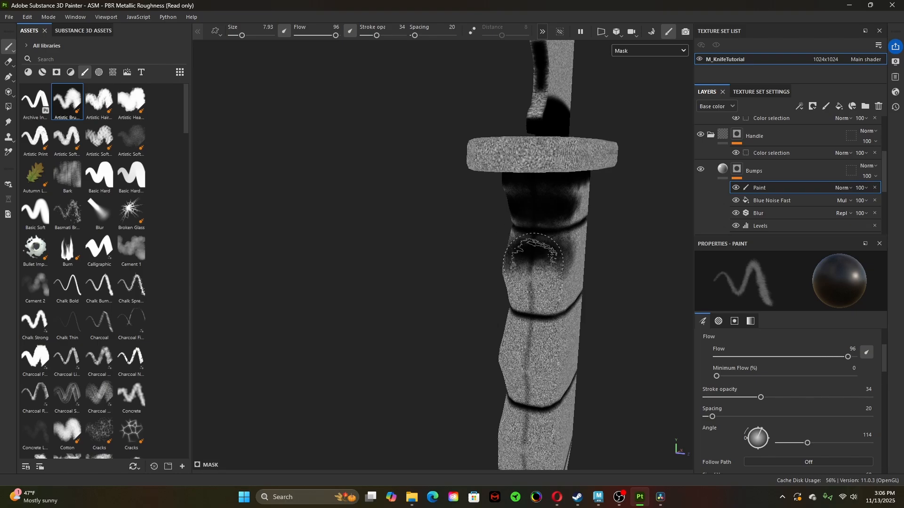
left_click_drag(534, 263, 529, 262, "ctrl")
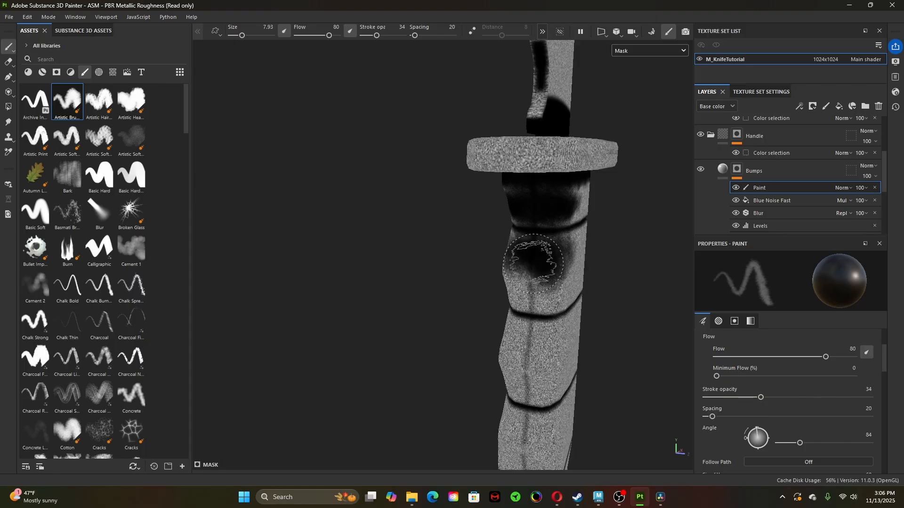
- Paint the bumps mask black over the lower half of the second finger-groove segment and around onto its side
left_click_drag(534, 264, 494, 372, "alt")
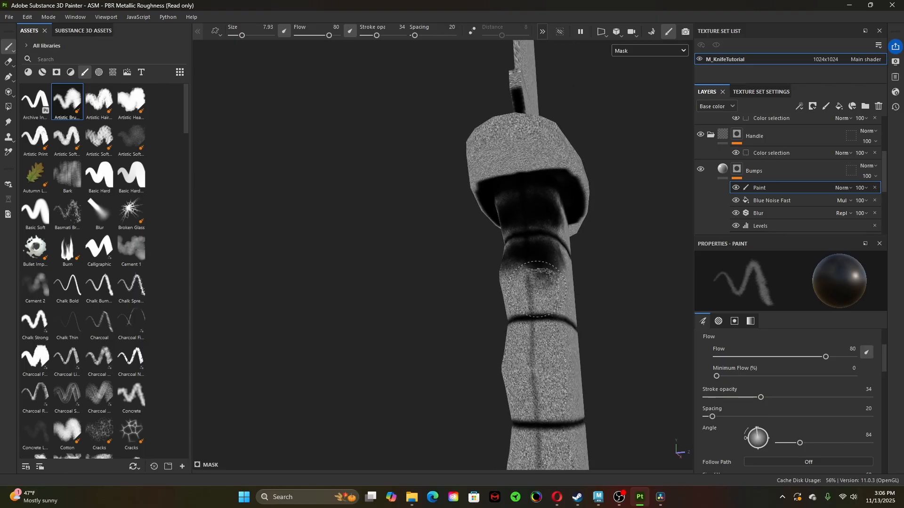
mouse_move(541, 302)
left_mouse_down()
mouse_move(542, 295)
mouse_move(530, 301)
mouse_move(516, 289)
mouse_move(522, 295)
mouse_move(508, 311)
mouse_move(459, 312)
mouse_move(575, 335)
mouse_move(569, 327)
left_mouse_up()
mouse_move(524, 270)
left_mouse_down()
mouse_move(506, 296)
mouse_move(500, 270)
mouse_move(513, 254)
mouse_move(502, 260)
left_mouse_up()
mouse_move(561, 332)
left_mouse_down("alt")
mouse_move(496, 284)
mouse_move(408, 247)
mouse_move(420, 236)
mouse_move(430, 254)
mouse_move(433, 247)
left_mouse_up("alt")
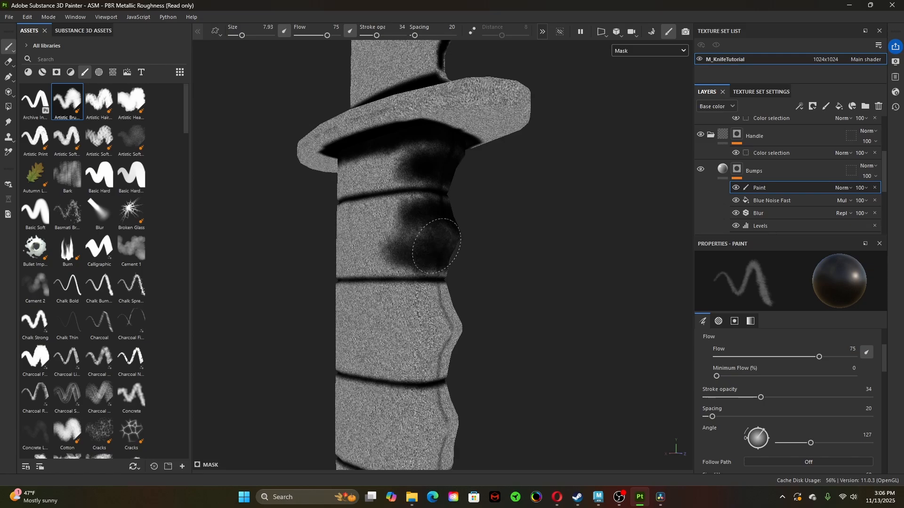
- Enlarge the brush to 11.14 and dab black onto the lower side of the third finger-groove segment in the bumps mask
middle_click_drag(532, 302, 516, 186, "alt")
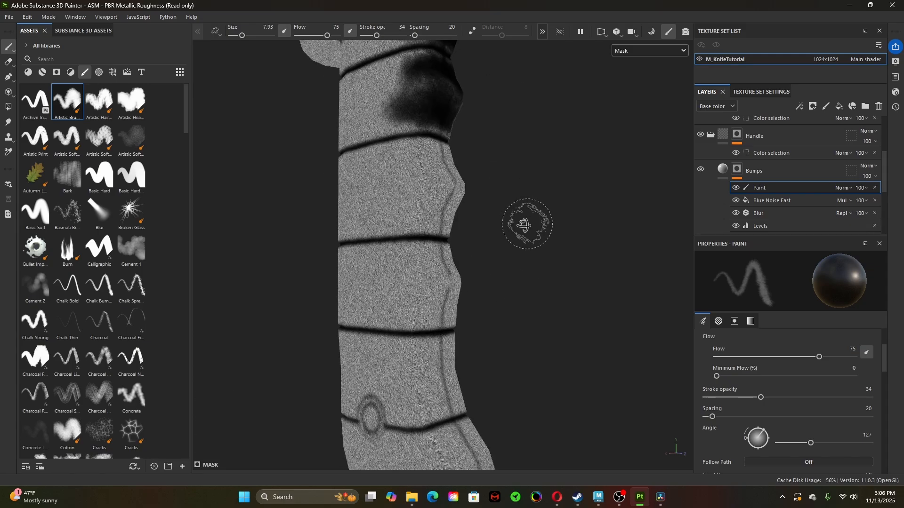
left_click_drag(529, 223, 506, 241, "alt")
right_click_drag(433, 214, 426, 212, "ctrl")
left_click(426, 212)
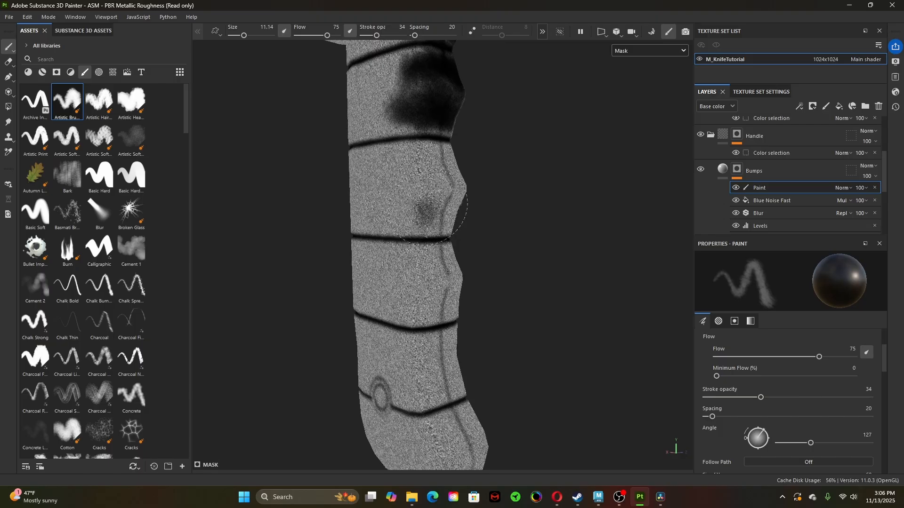
left_click(426, 211)
left_click(426, 213)
left_click(426, 213)
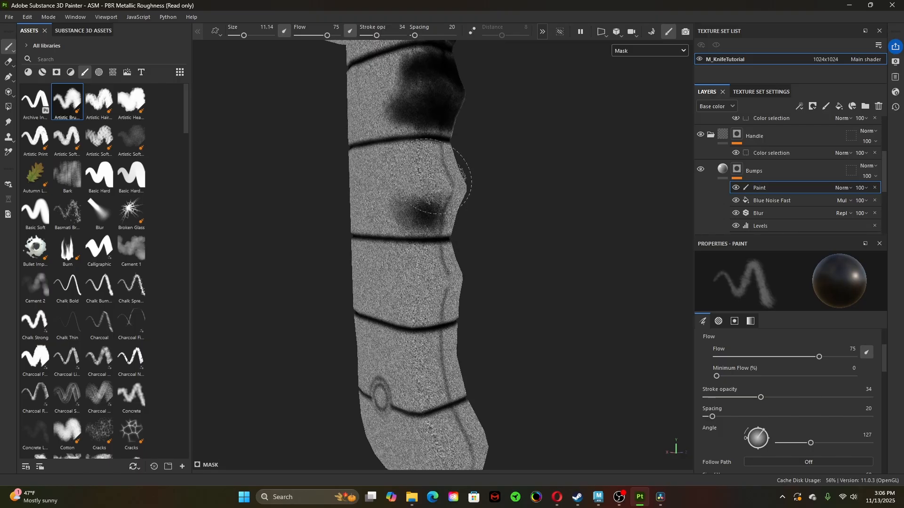
- Darken the upper part of the third finger-groove segment and its opposite side, lowering the flow to 67
left_click_drag(429, 166, 427, 165, "ctrl")
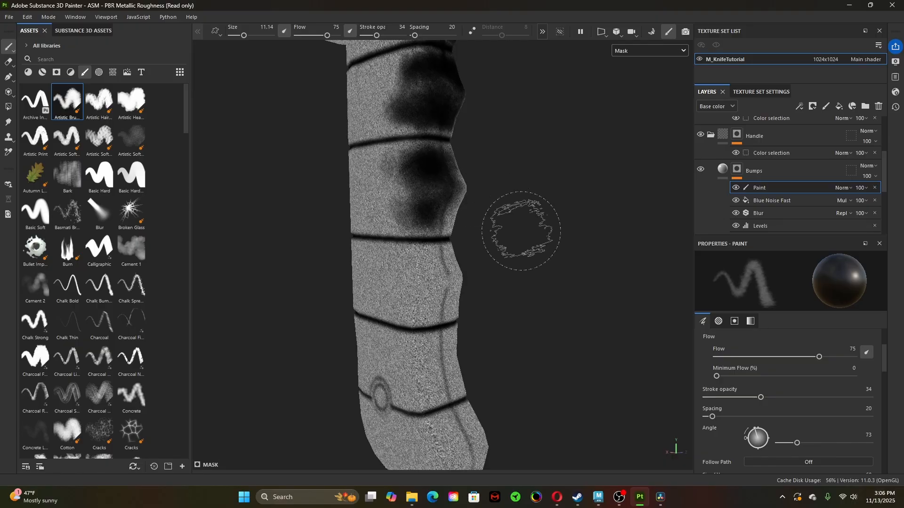
left_click_drag(522, 231, 346, 246, "alt")
left_click_drag(480, 176, 474, 185, "ctrl")
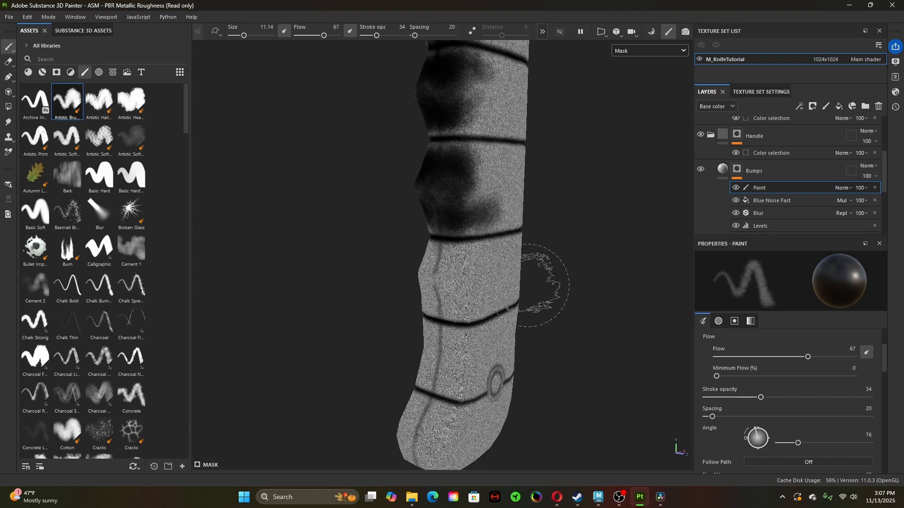
- With the flow at 65, paint the bumps mask black over the fourth finger-groove segment, covering the front and both sides
middle_click_drag(545, 286, 470, 245)
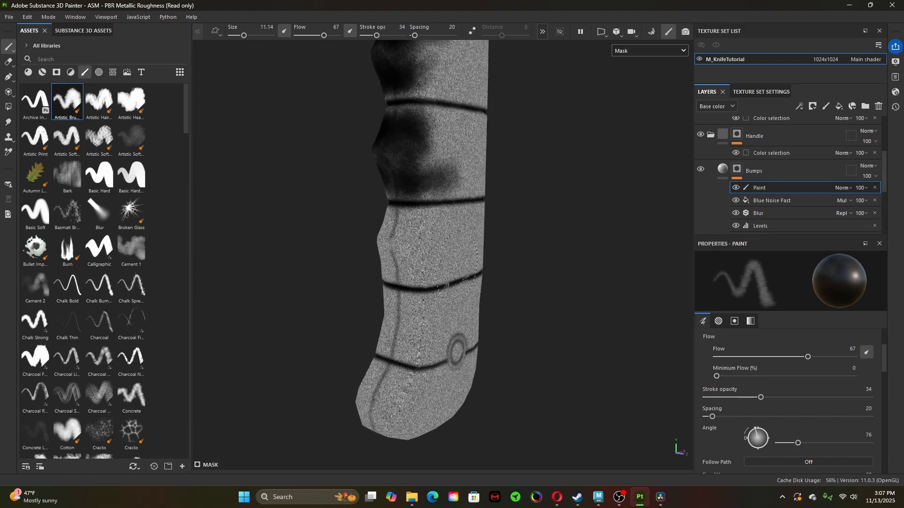
mouse_move(457, 267)
left_mouse_down("alt")
mouse_move(580, 277)
mouse_move(573, 253)
mouse_move(471, 239)
left_mouse_up("alt")
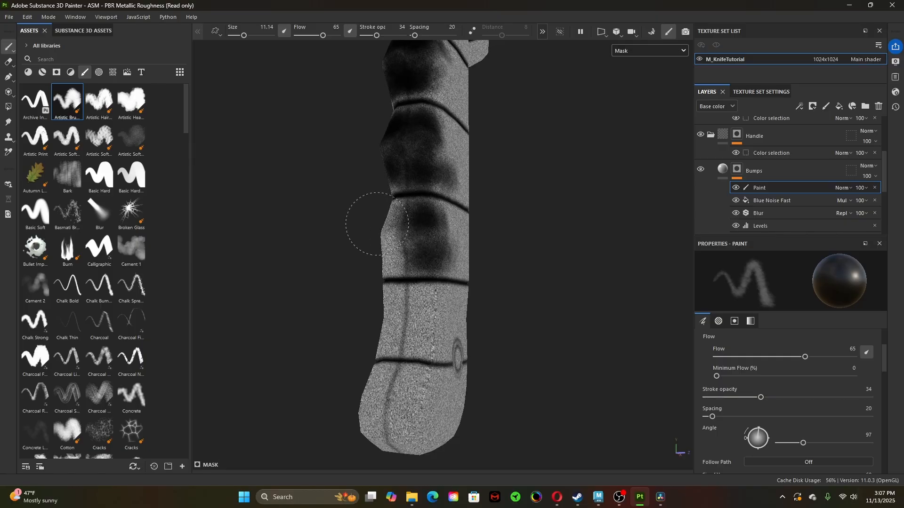
left_click_drag(356, 234, 455, 219, "alt")
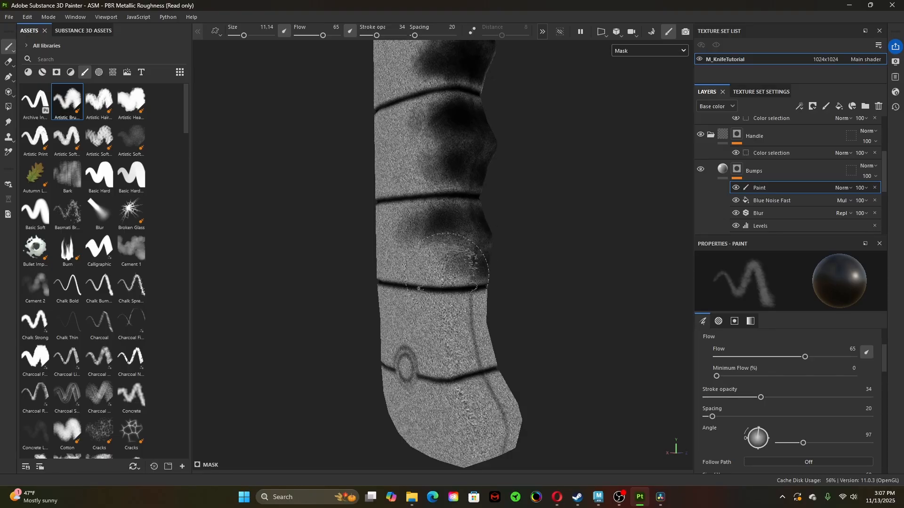
left_click_drag(447, 275, 447, 265, "ctrl")
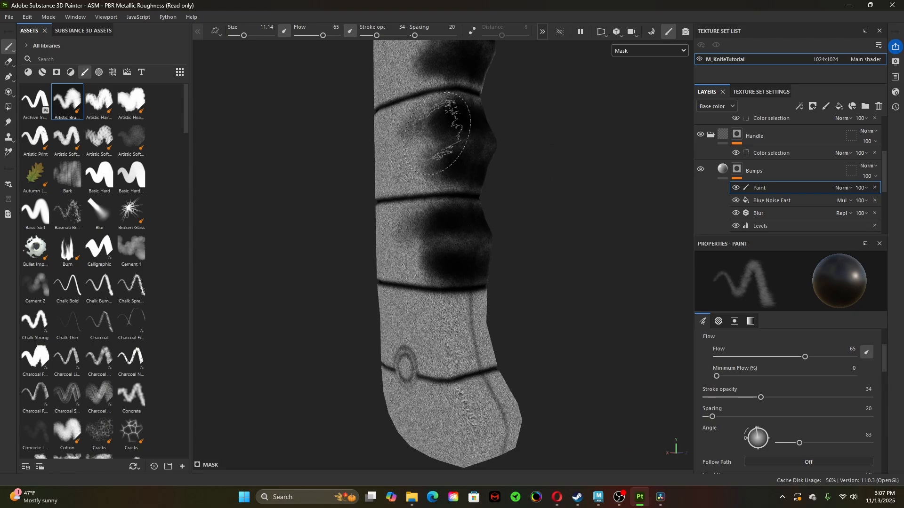
- Enlarge the brush to 26.99 with flow 67 and angle 7, and softly darken the upper segments along the handle's back edge
mouse_move(545, 159)
left_mouse_down("alt")
mouse_move(567, 264)
mouse_move(612, 299)
mouse_move(539, 232)
mouse_move(536, 266)
mouse_move(501, 322)
left_mouse_up("alt")
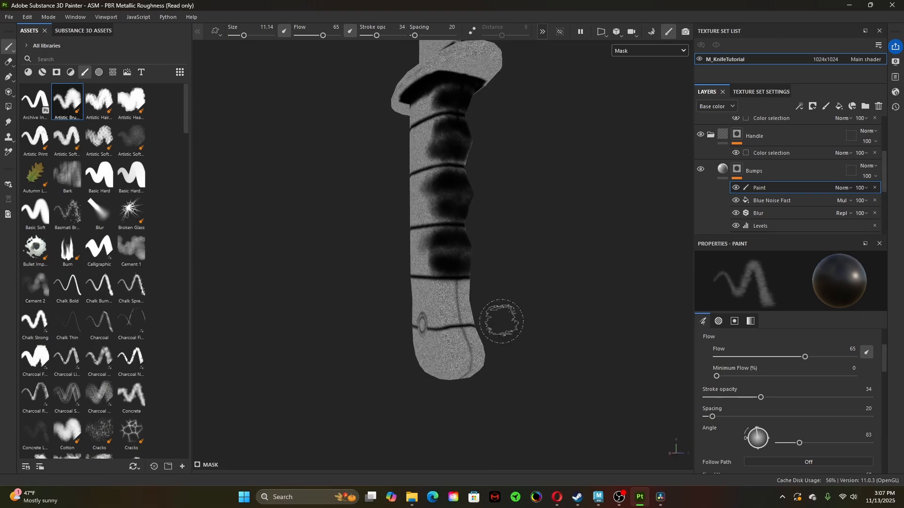
mouse_move(501, 322)
middle_mouse_down("alt")
mouse_move(488, 232)
mouse_move(476, 282)
middle_mouse_up("alt")
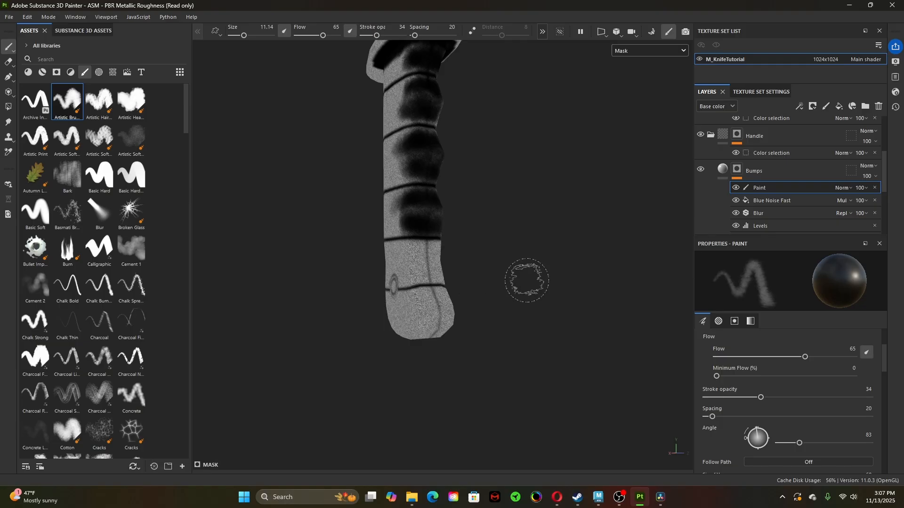
right_click_drag(362, 288, 363, 286, "alt")
left_click_drag(363, 286, 635, 290, "alt")
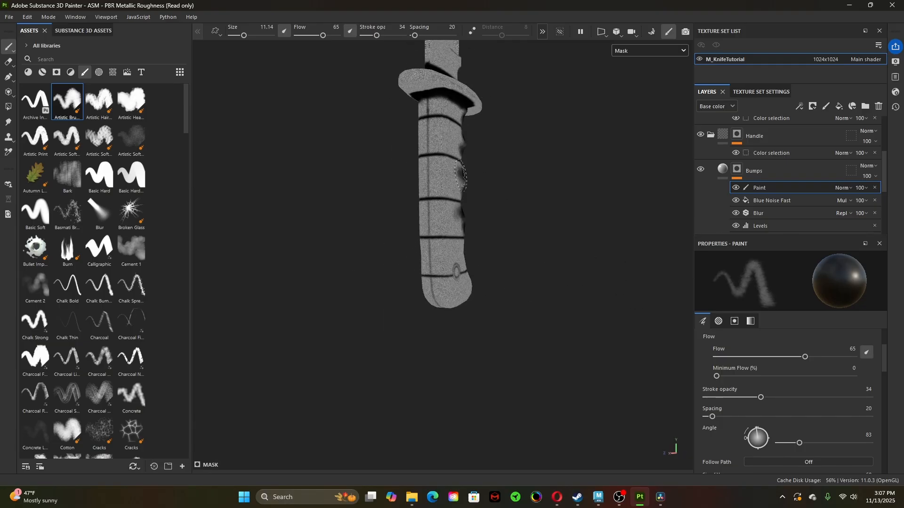
left_click_drag(437, 149, 451, 150, "ctrl")
right_click_drag(440, 159, 461, 159, "ctrl")
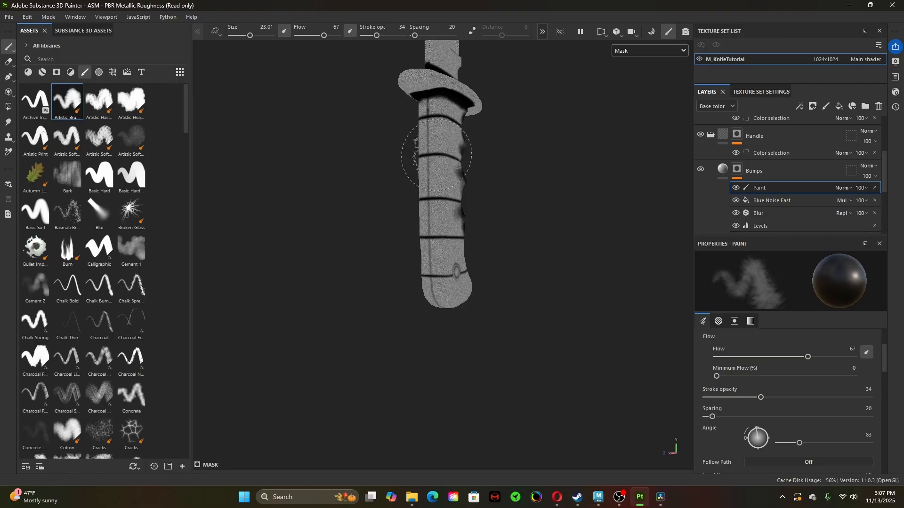
left_click_drag(433, 160, 432, 188, "ctrl")
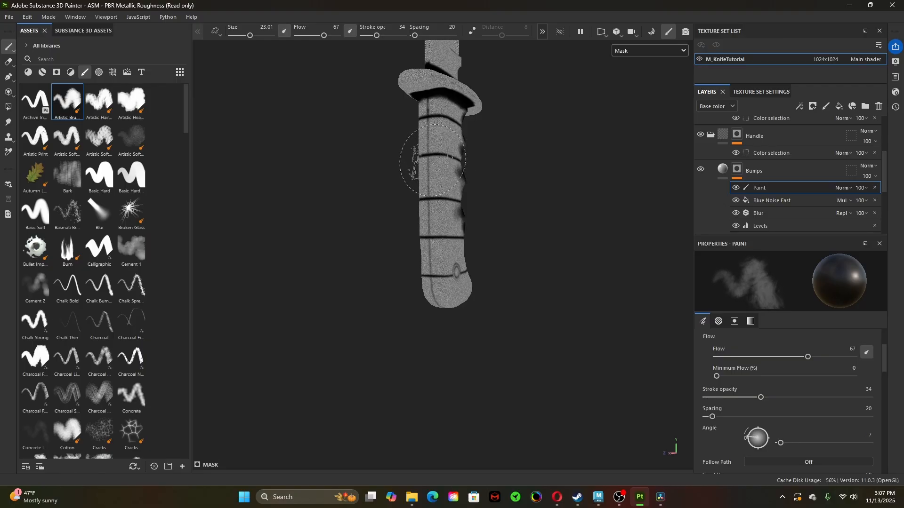
mouse_move(432, 160)
right_mouse_down("ctrl")
mouse_move(419, 160)
mouse_move(439, 159)
right_mouse_up("ctrl")
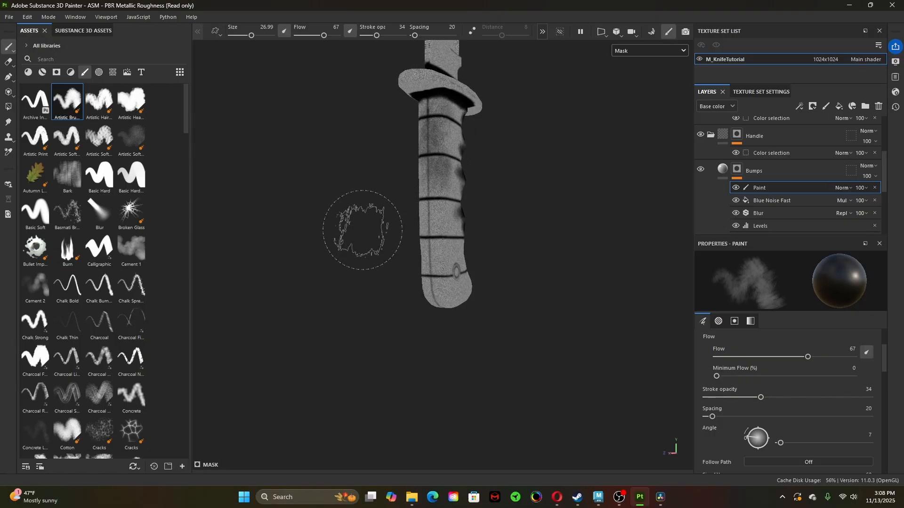
- Softly darken the remaining handle segments along the back edge from both sides down towards the pommel
left_click_drag(362, 230, 494, 245, "alt")
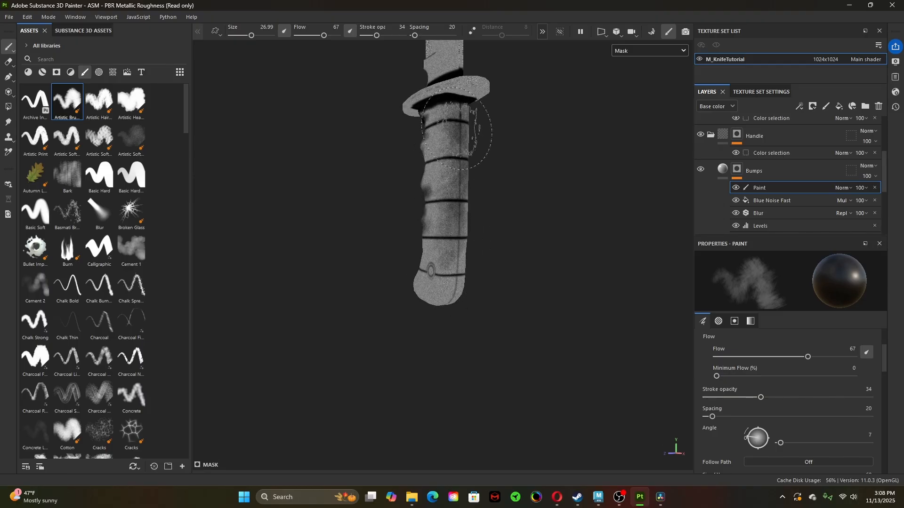
mouse_move(532, 221)
left_mouse_down("alt")
mouse_move(408, 252)
mouse_move(415, 257)
left_mouse_up("alt")
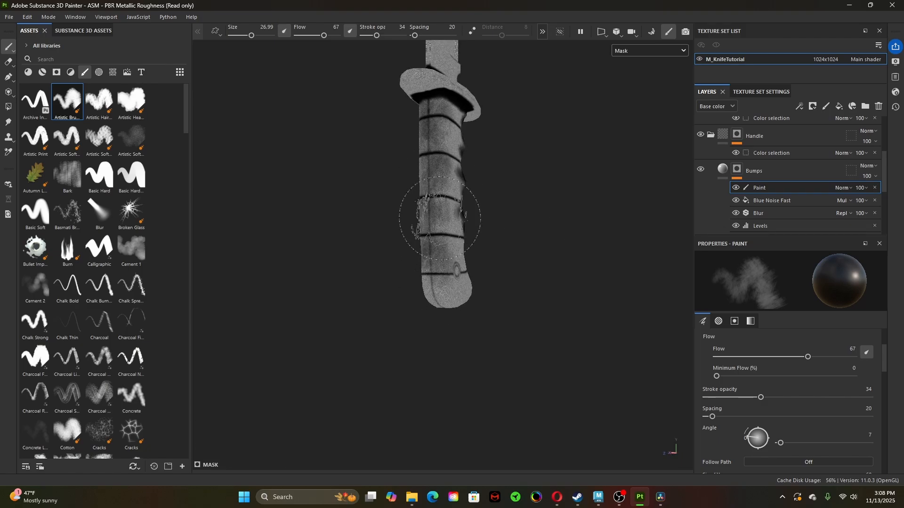
left_click_drag(535, 314, 312, 289, "alt")
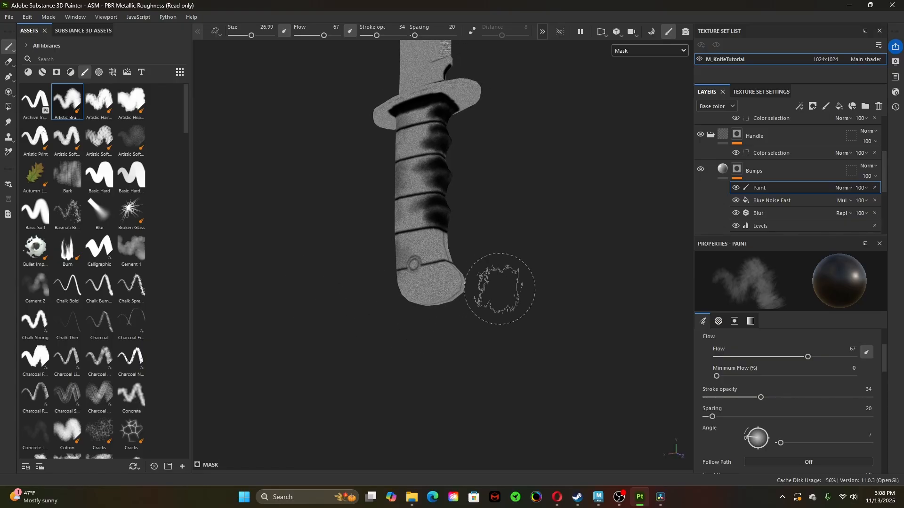
- Reduce the brush size to 14.41 and the flow to 33, then 25, and darken the fifth segment above the pommel on its finger side
right_click_drag(500, 290, 579, 317, "alt")
left_click_drag(579, 317, 490, 329, "alt")
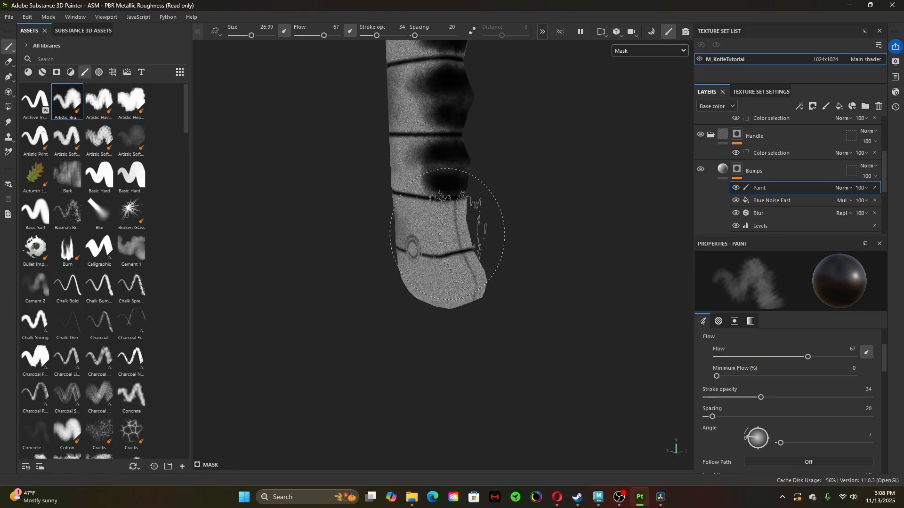
mouse_move(447, 234)
left_mouse_down("ctrl")
mouse_move(424, 234)
mouse_move(450, 211)
left_mouse_up("ctrl")
right_click_drag(450, 234, 417, 234, "ctrl")
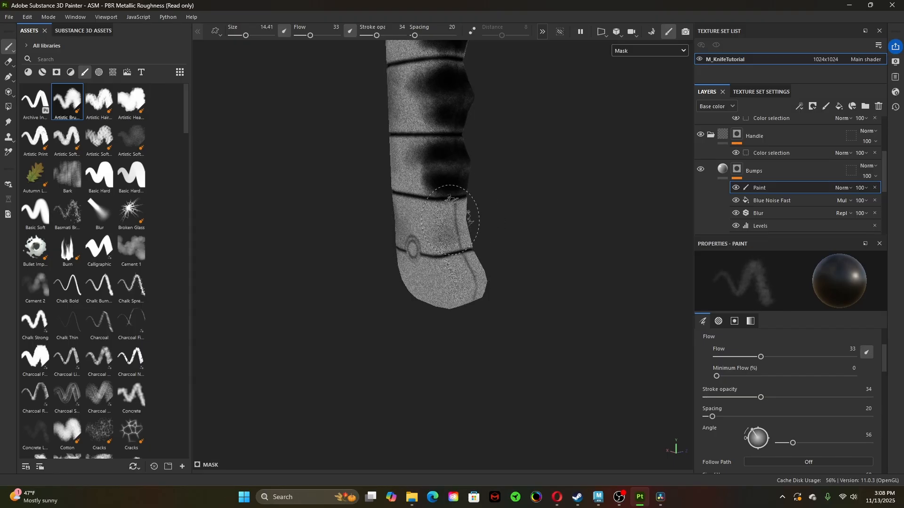
left_click_drag(527, 241, 395, 253, "alt")
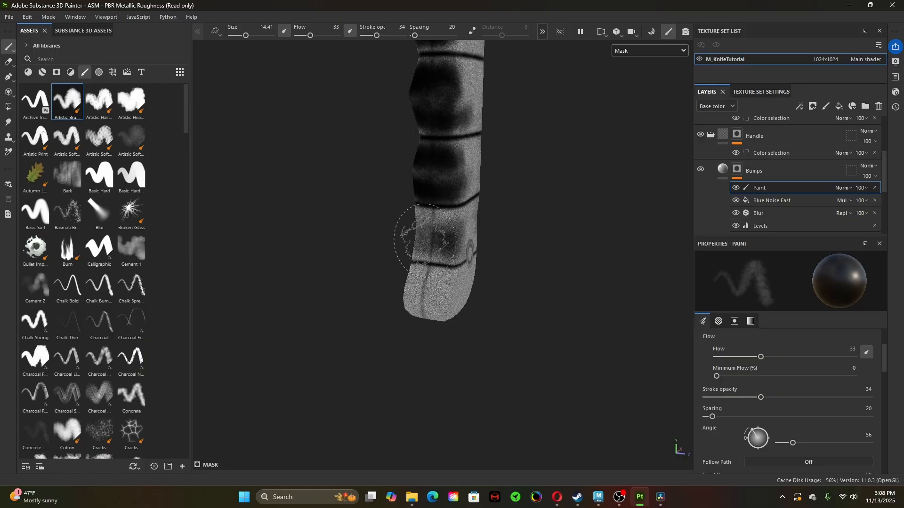
mouse_move(402, 253)
left_mouse_down("alt")
mouse_move(489, 268)
mouse_move(473, 257)
left_mouse_up("alt")
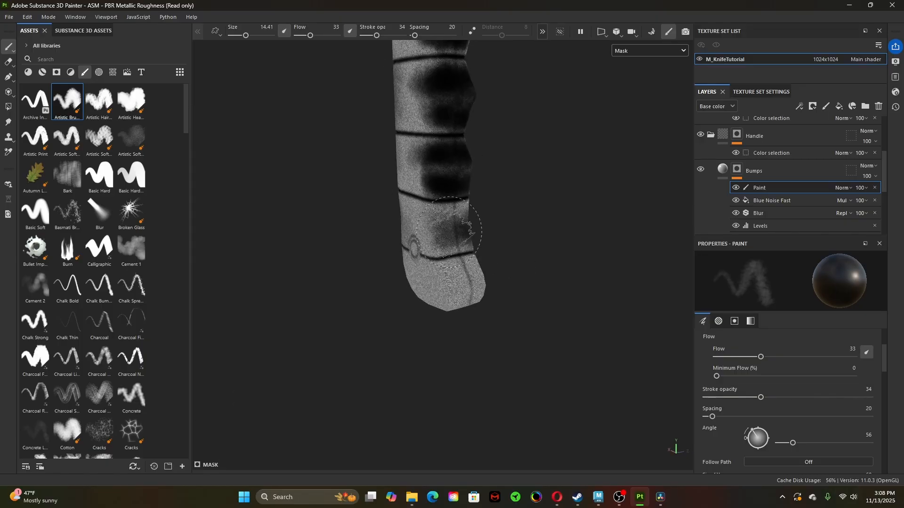
left_click_drag(451, 224, 441, 215, "ctrl")
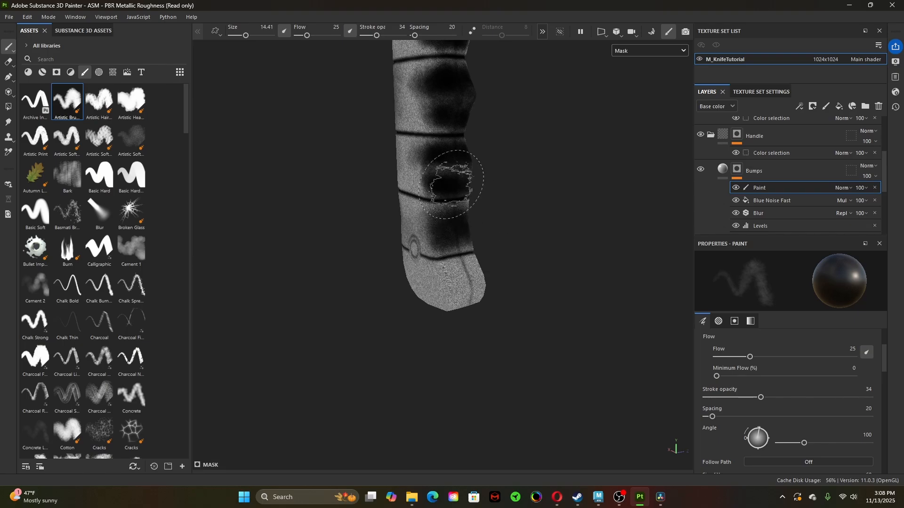
- Set the brush size to about 17 and darken the bumps mask along the full length of the handle's back edge
scroll(530, 270, "down", 5)
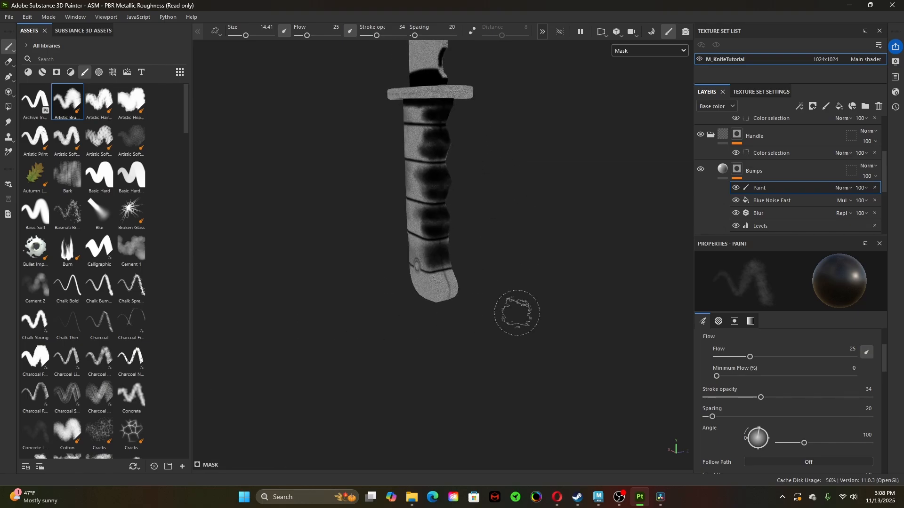
left_click_drag(464, 321, 431, 220, "alt")
right_click_drag(409, 205, 416, 205, "ctrl")
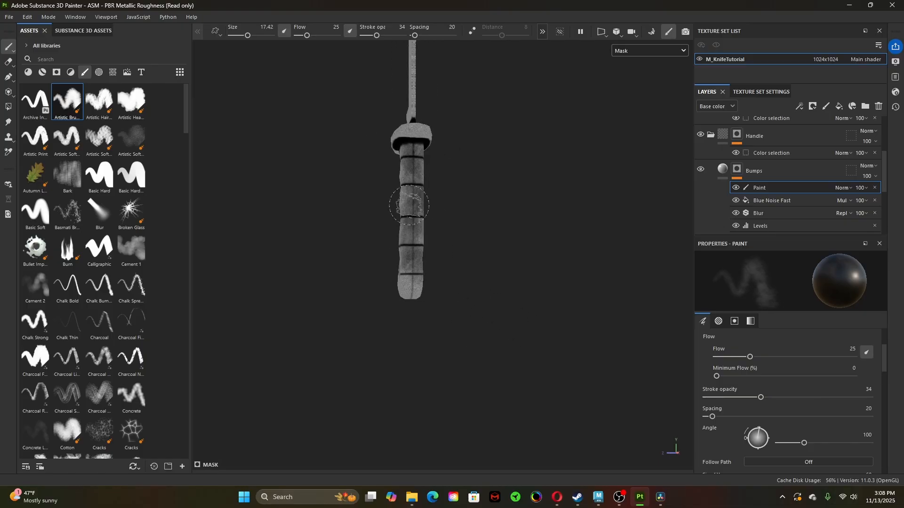
left_click_drag(410, 205, 409, 191, "ctrl")
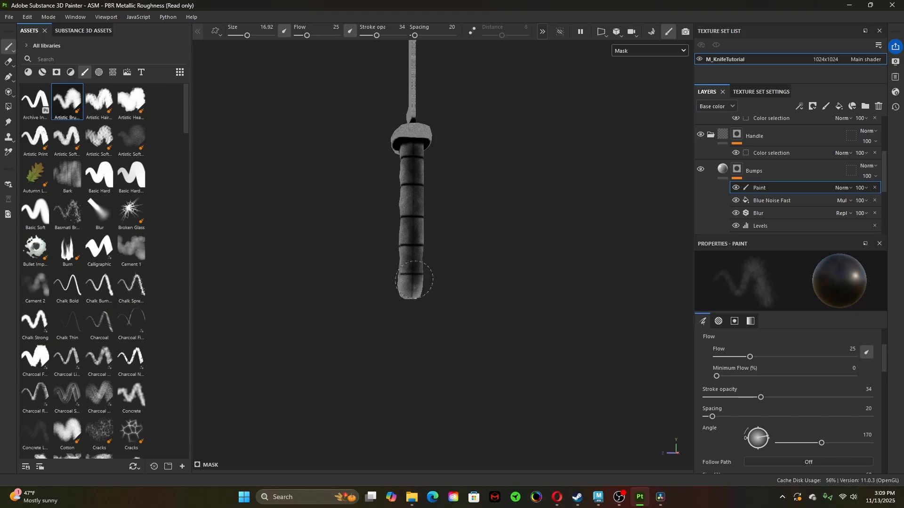
- Reduce the brush size to 10.86 for the back edge directly below the guard
key("bracketleft")
key("bracketleft")
key("bracketleft")
key("bracketleft")
key("bracketleft")
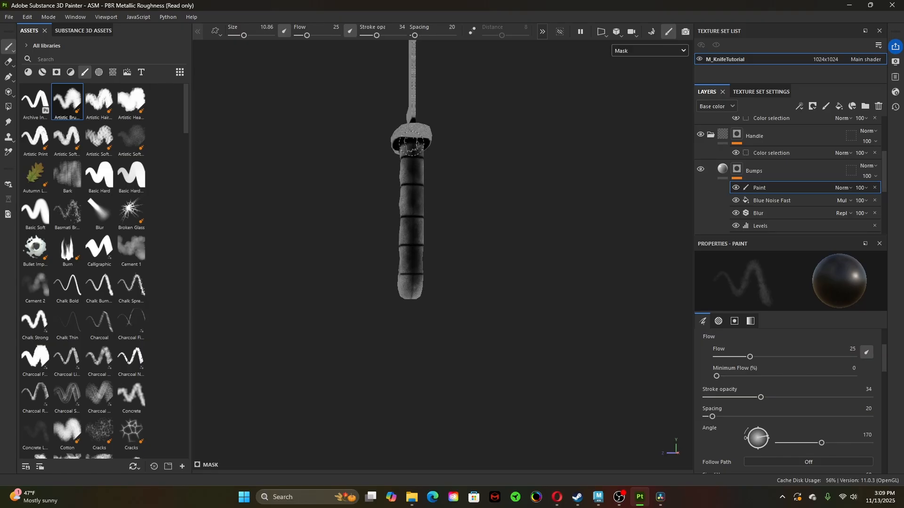
- Set the brush size to 29.76, the flow to 48 and the brush angle to 279 for the pommel's back edge
scroll(517, 301, "down", 5)
mouse_move(420, 335)
left_mouse_down("alt")
mouse_move(510, 333)
mouse_move(621, 303)
mouse_move(563, 263)
mouse_move(519, 295)
mouse_move(439, 317)
left_mouse_up("alt")
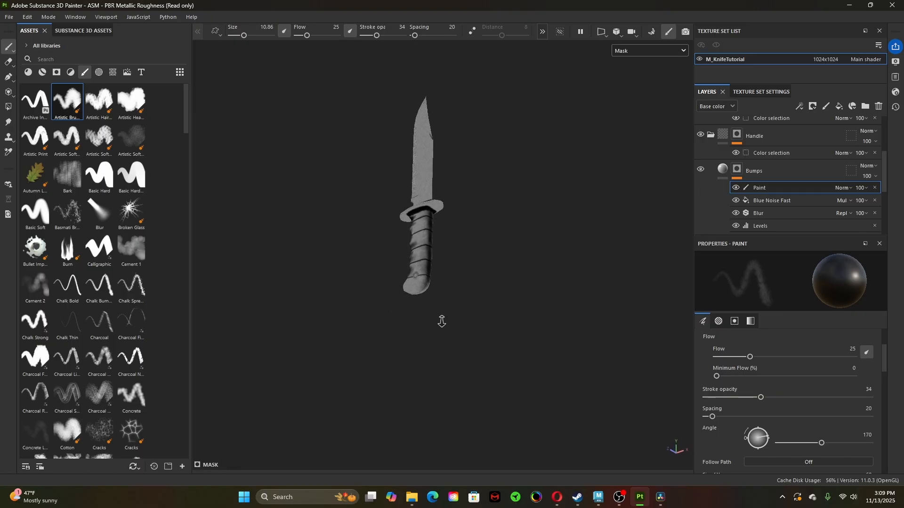
scroll(567, 335, "up", 5)
right_click_drag(430, 273, 445, 274, "ctrl")
left_click_drag(429, 274, 456, 274, "ctrl")
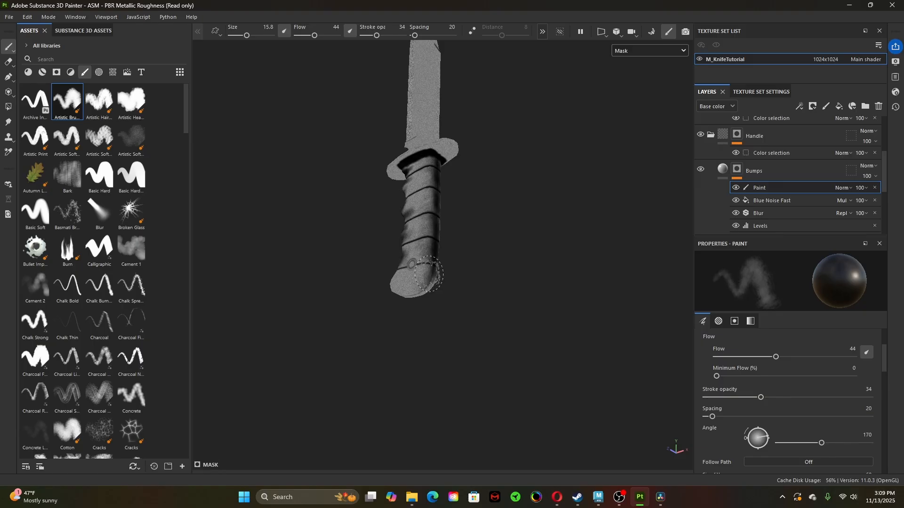
right_click_drag(429, 274, 426, 274, "ctrl")
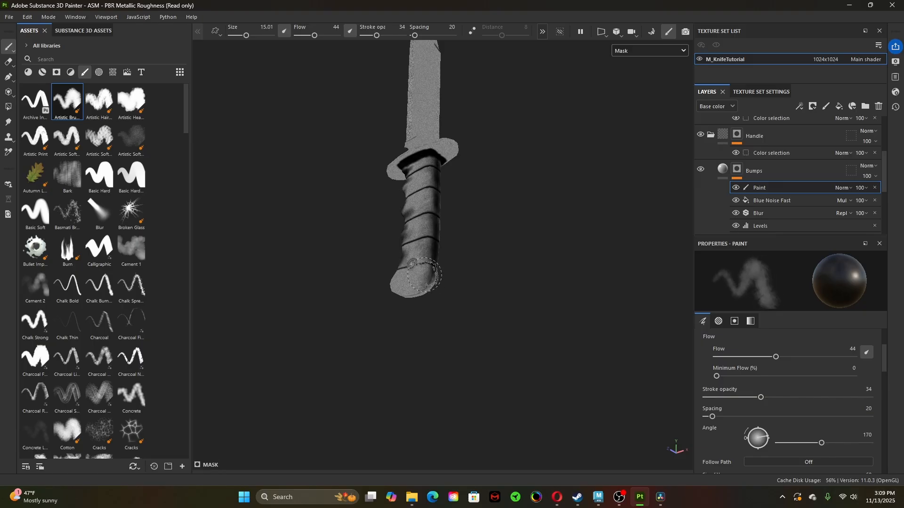
mouse_move(424, 275)
left_mouse_down("ctrl")
mouse_move(435, 275)
mouse_move(423, 285)
left_mouse_up("ctrl")
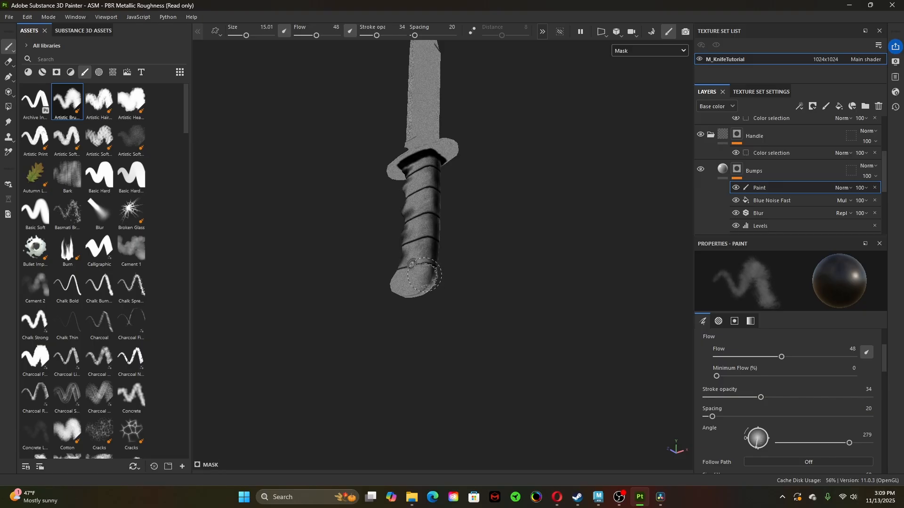
right_click_drag(424, 263, 428, 263, "ctrl")
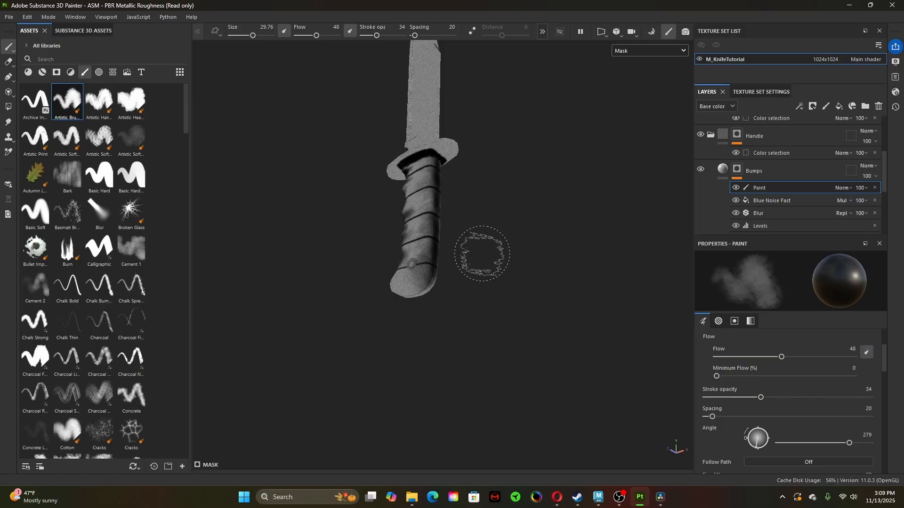
- Examine the painted mask around the handle, and select the Bumps fill to inspect the bump texture in the material view
left_click_drag(483, 254, 246, 339, "alt")
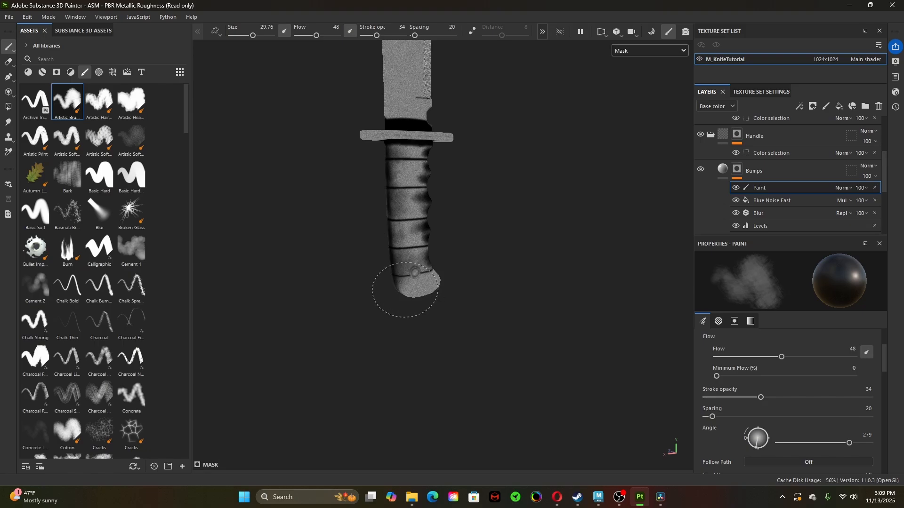
left_click_drag(473, 386, 372, 346, "alt")
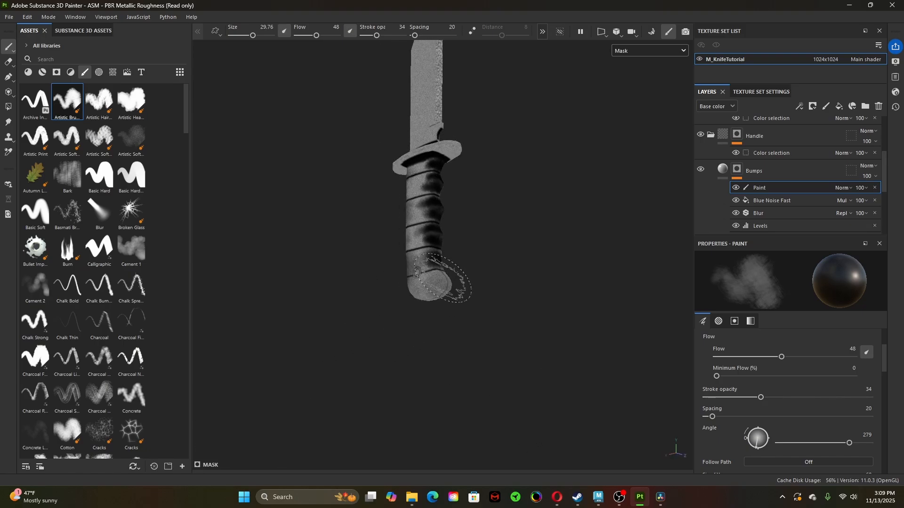
left_click_drag(523, 289, 521, 389, "alt")
left_click(724, 170)
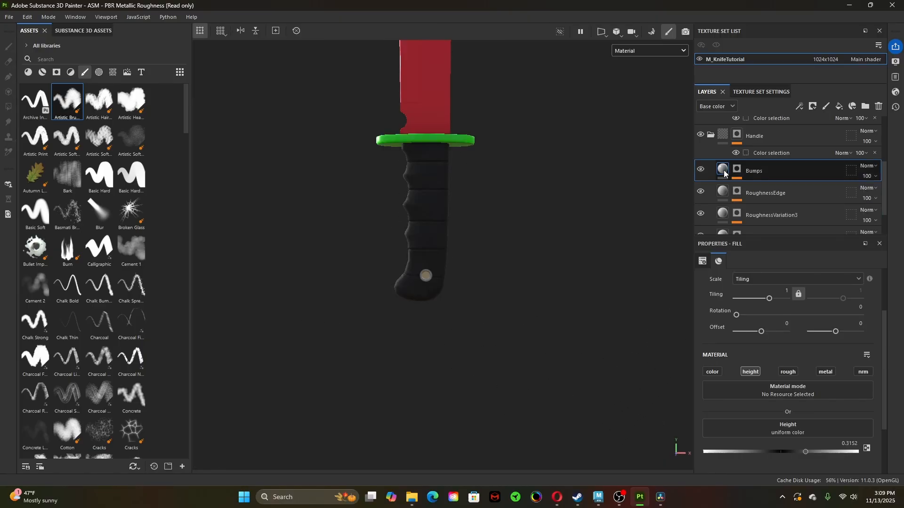
middle_click_drag(471, 212, 466, 282, "alt")
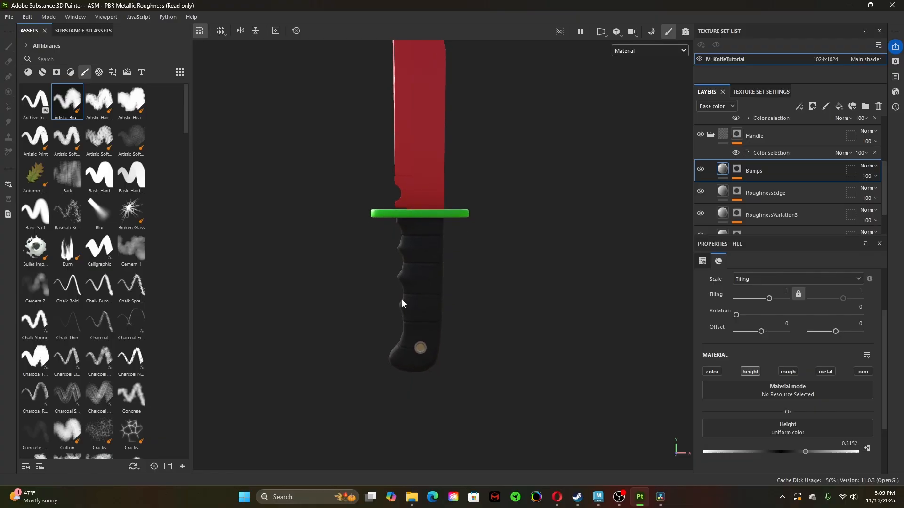
right_click_drag(402, 300, 381, 314, "shift")
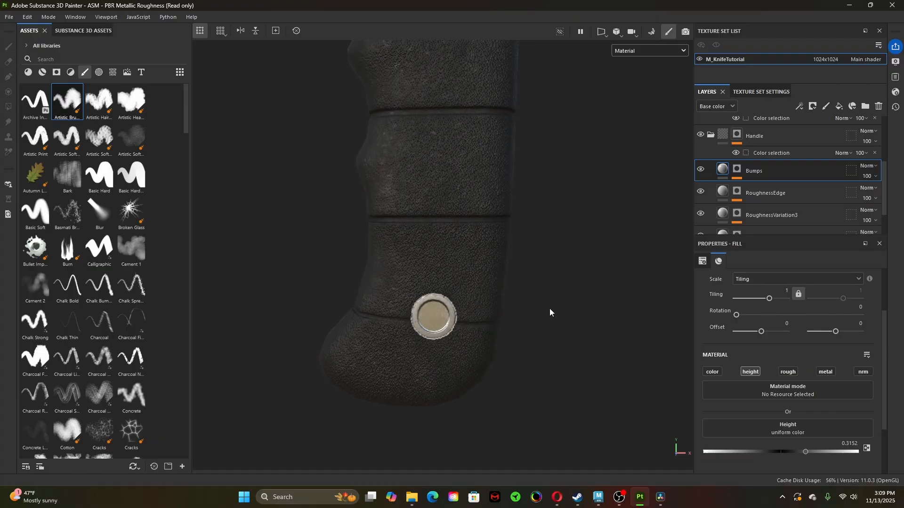
left_click_drag(549, 308, 597, 302, "alt")
right_click_drag(597, 303, 484, 297, "alt")
middle_click_drag(542, 250, 529, 334, "alt")
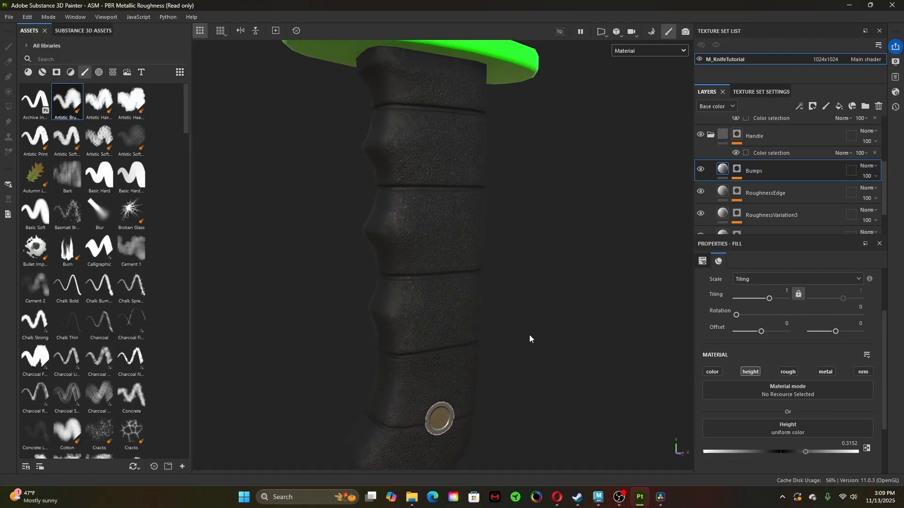
right_click_drag(529, 334, 564, 327, "shift")
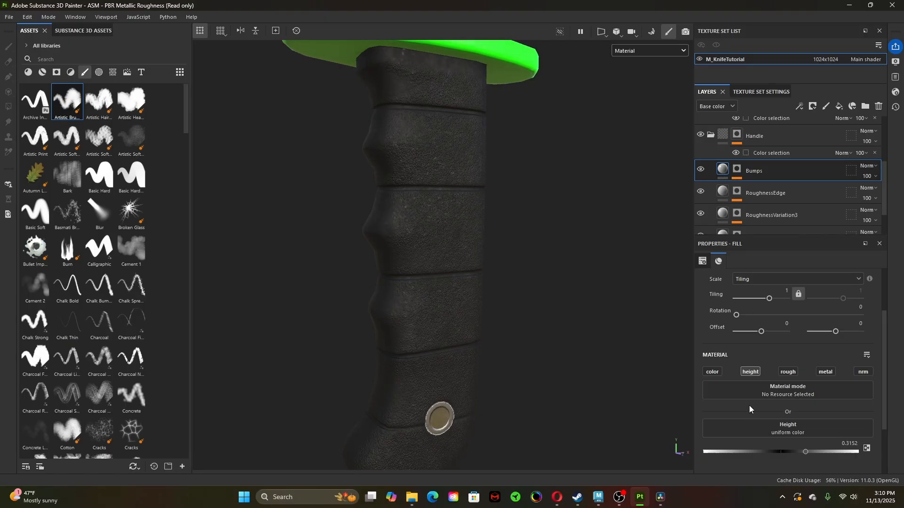
- Enable the roughness channel on the Bumps fill layer and set its roughness to 0.4030
left_click(786, 372)
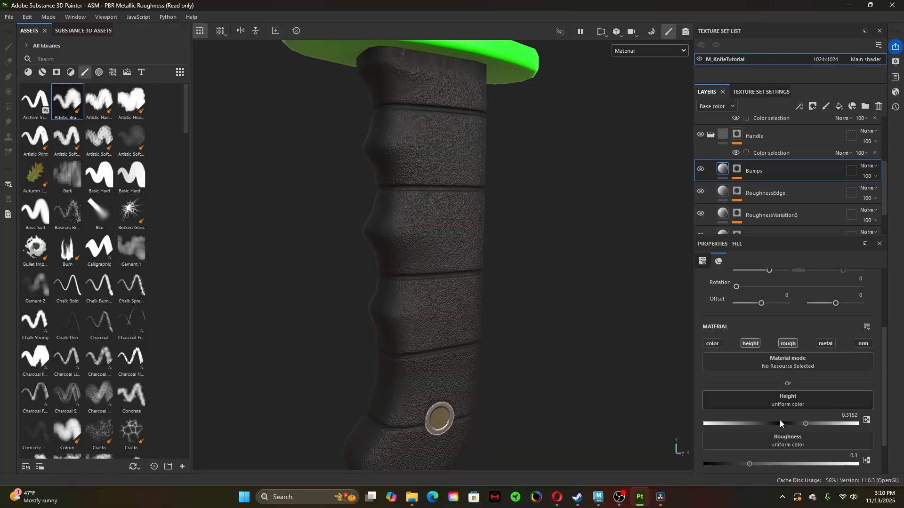
scroll(779, 420, "down", 2)
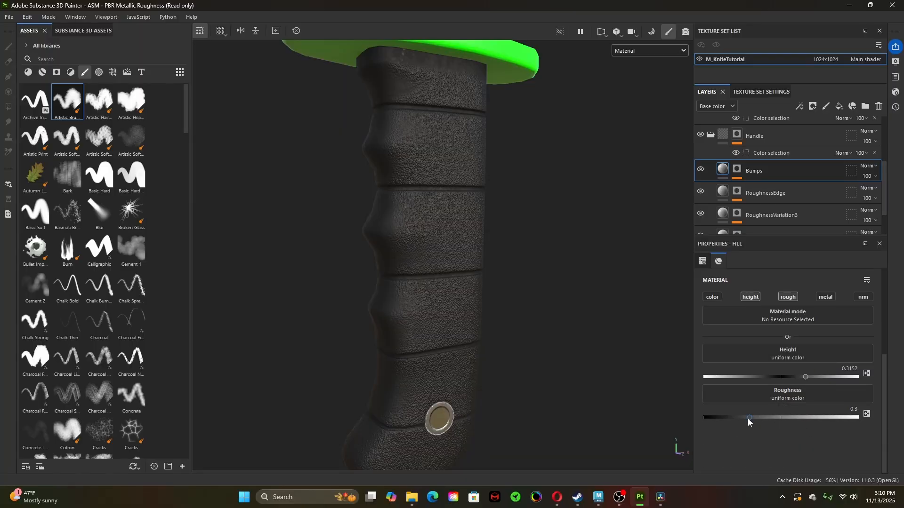
left_click_drag(747, 419, 753, 419)
left_click_drag(756, 426, 763, 428)
left_click_drag(503, 308, 571, 339, "alt")
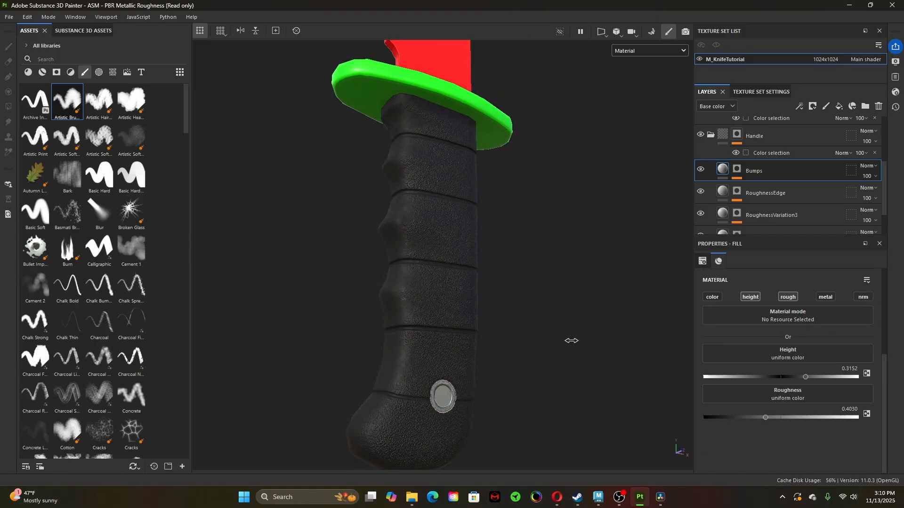
right_click_drag(575, 349, 583, 368, "shift")
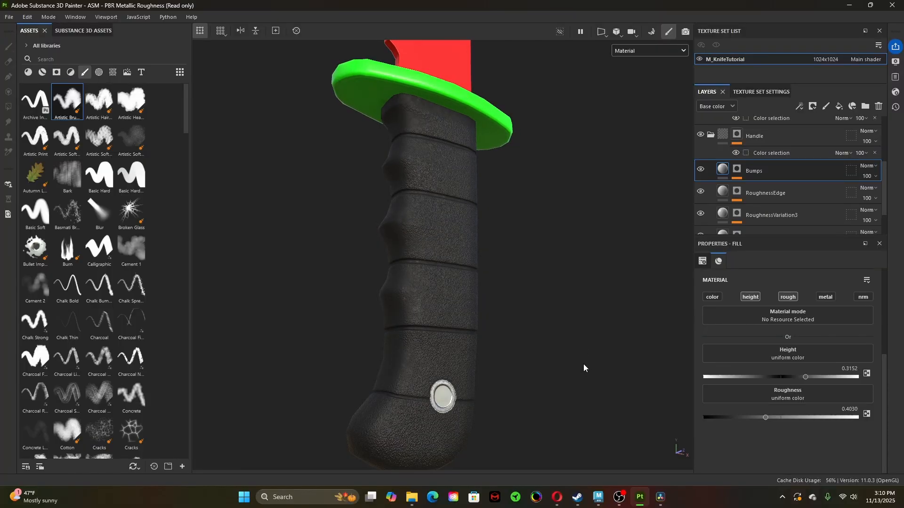
- Examine the handle's bumps and roughness from all sides and under different lighting directions
left_click_drag(556, 297, 466, 356, "alt")
mouse_move(476, 349)
right_mouse_down("shift")
mouse_move(488, 349)
mouse_move(474, 353)
mouse_move(484, 357)
right_mouse_up("shift")
right_click_drag(481, 359, 516, 377, "shift")
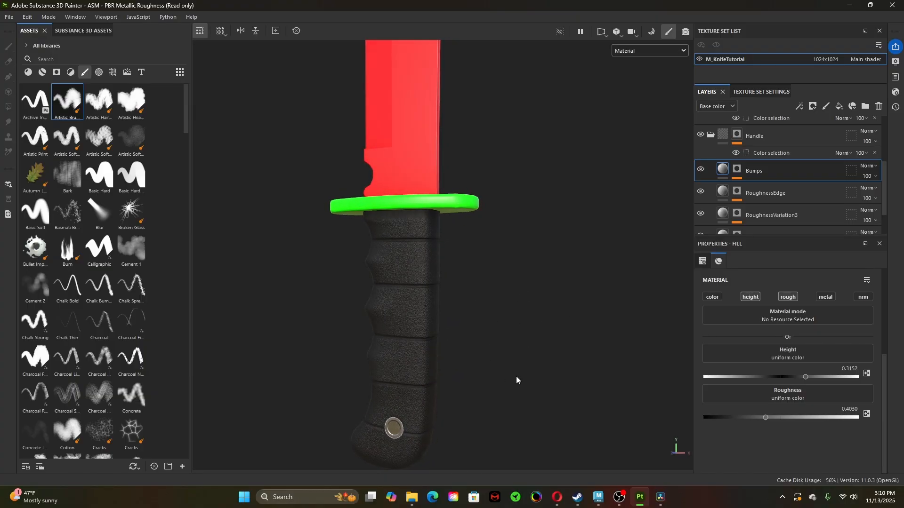
middle_click_drag(582, 311, 569, 283)
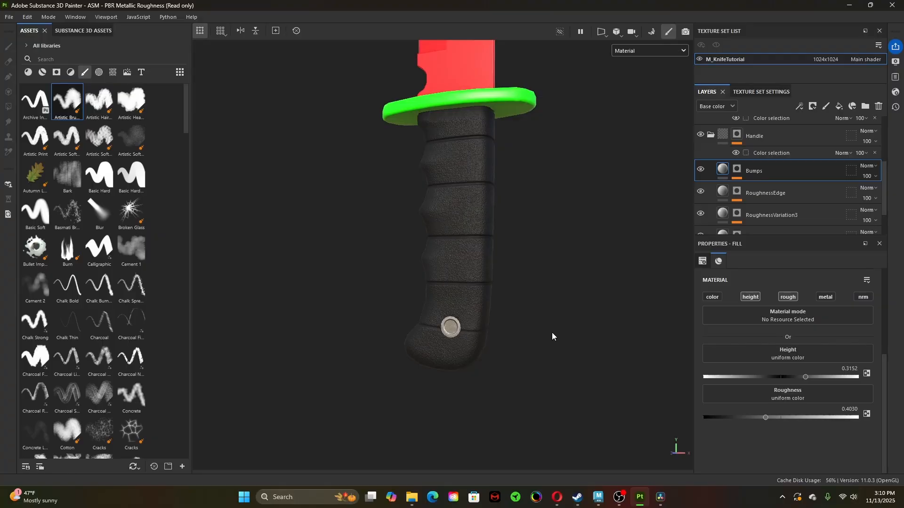
left_click_drag(519, 356, 610, 362, "alt")
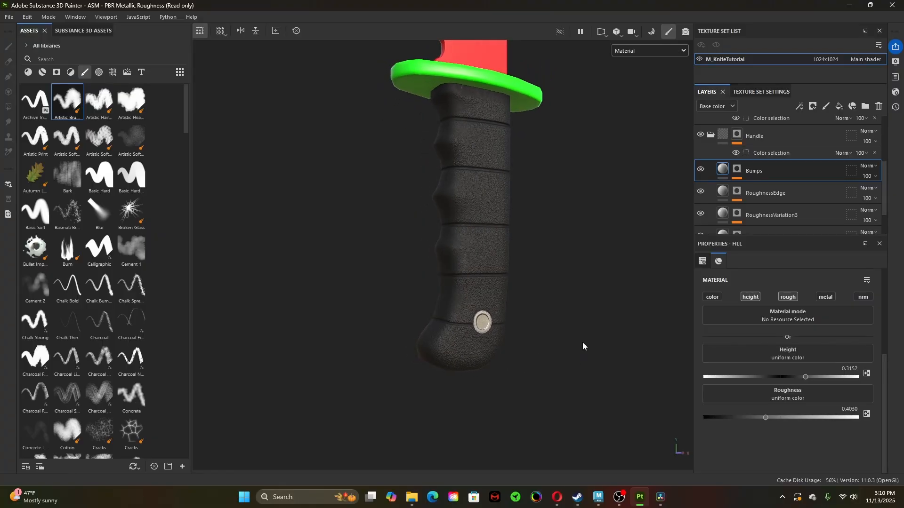
middle_click_drag(582, 342, 532, 388, "alt")
left_click_drag(532, 388, 803, 366, "alt")
right_click_drag(571, 369, 533, 427, "shift")
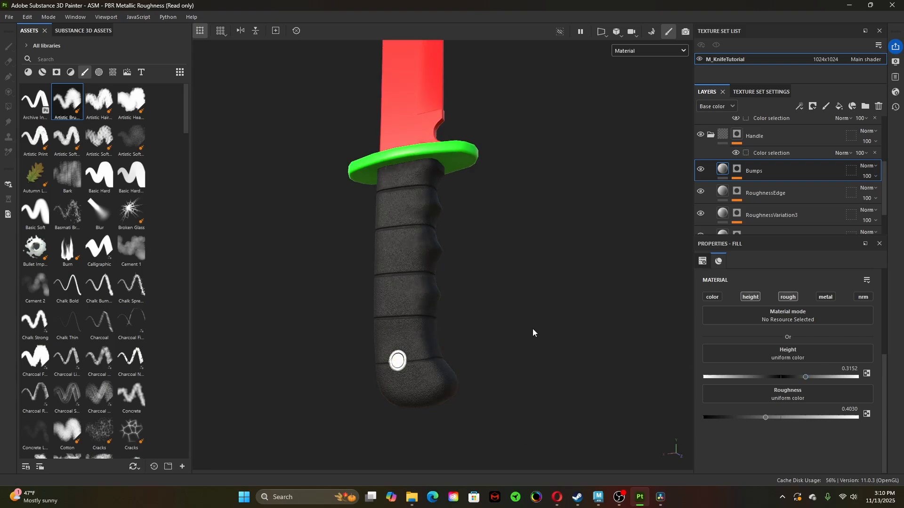
left_click_drag(611, 337, 513, 337, "alt")
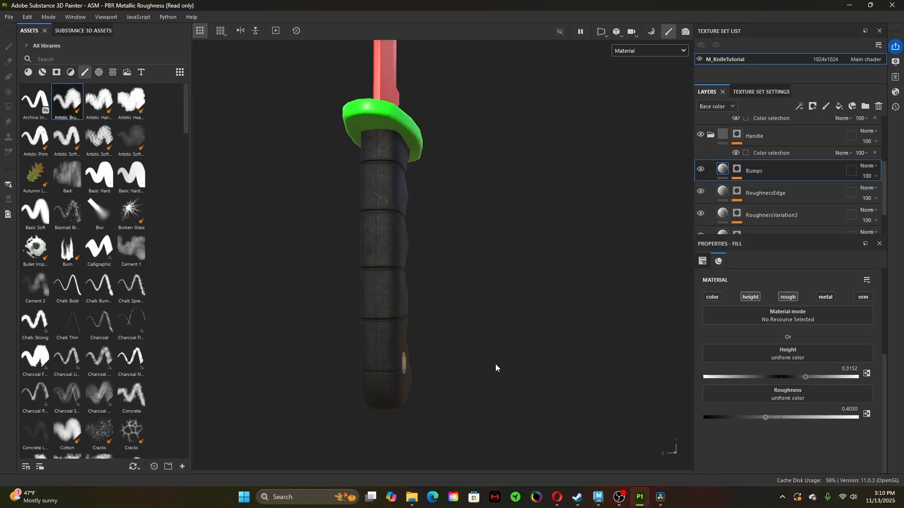
middle_click_drag(478, 343, 541, 309, "alt")
right_click_drag(541, 310, 603, 353, "alt")
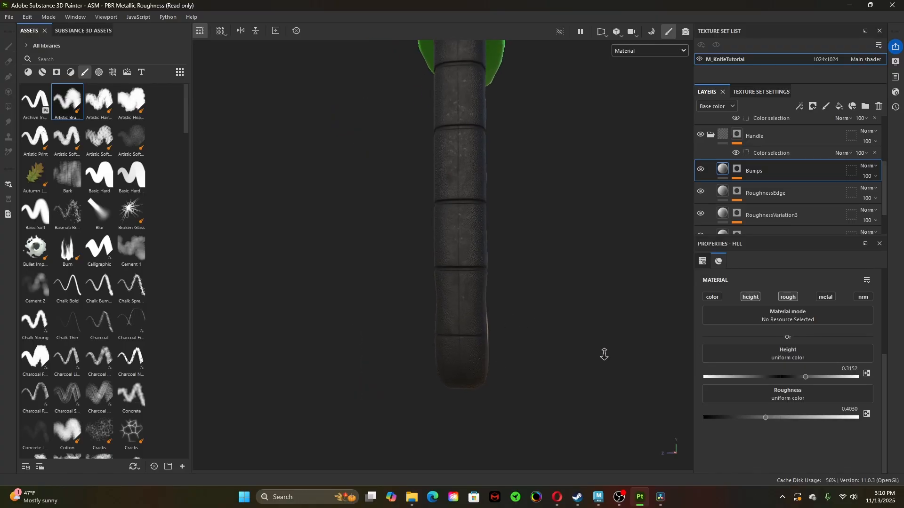
left_click_drag(565, 350, 611, 346, "alt")
right_click_drag(563, 343, 543, 348, "shift")
key("f")
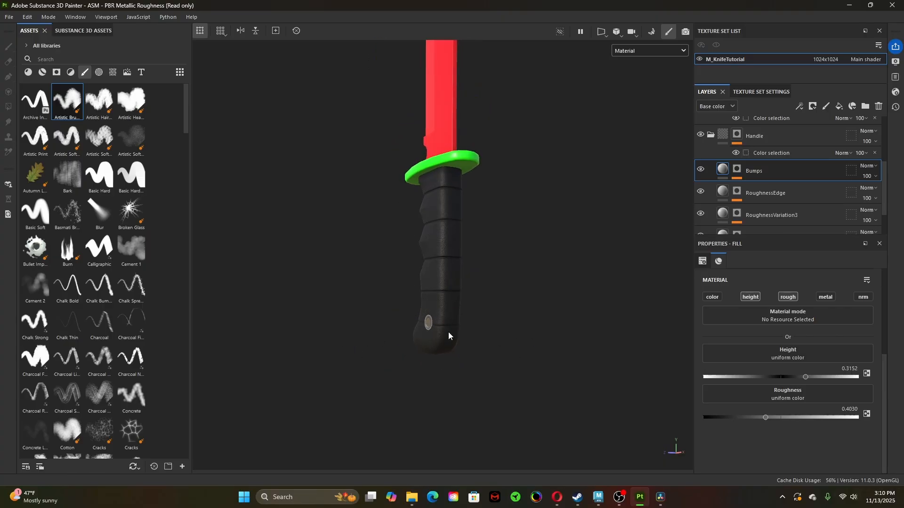
left_click_drag(490, 345, 550, 335, "alt")
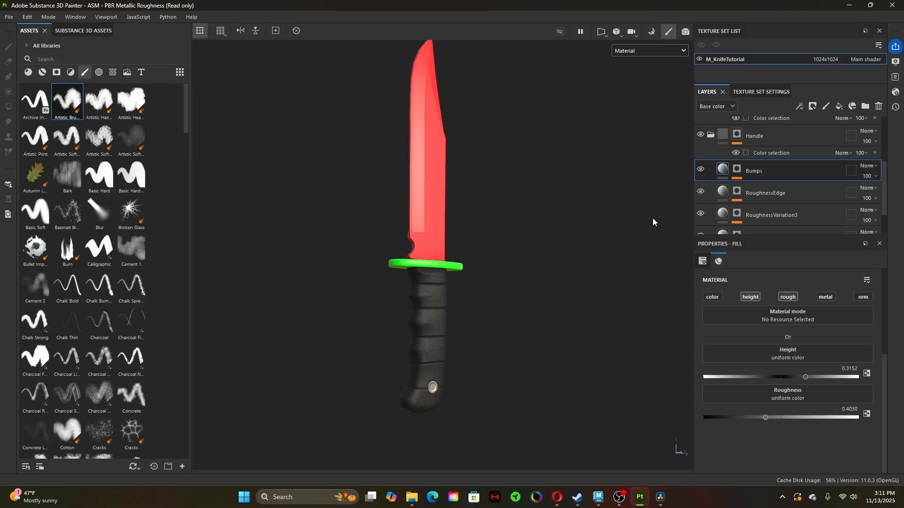
left_click(712, 136)
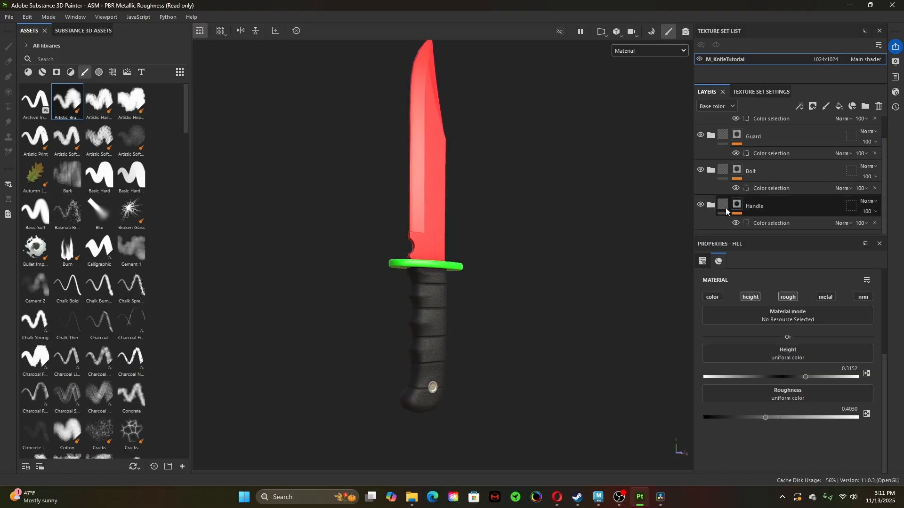
left_click_drag(508, 382, 443, 309, "alt")
right_click_drag(443, 309, 619, 349, "alt")
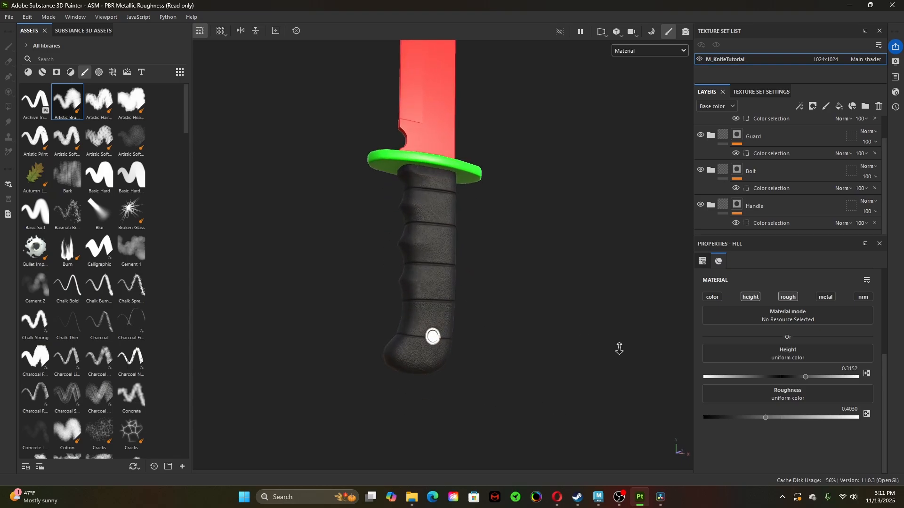
left_click(720, 208)
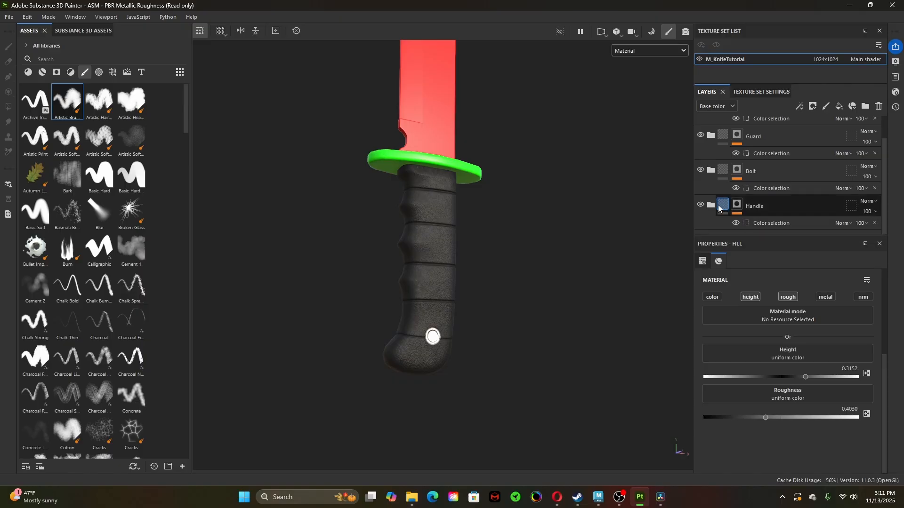
left_click(706, 205)
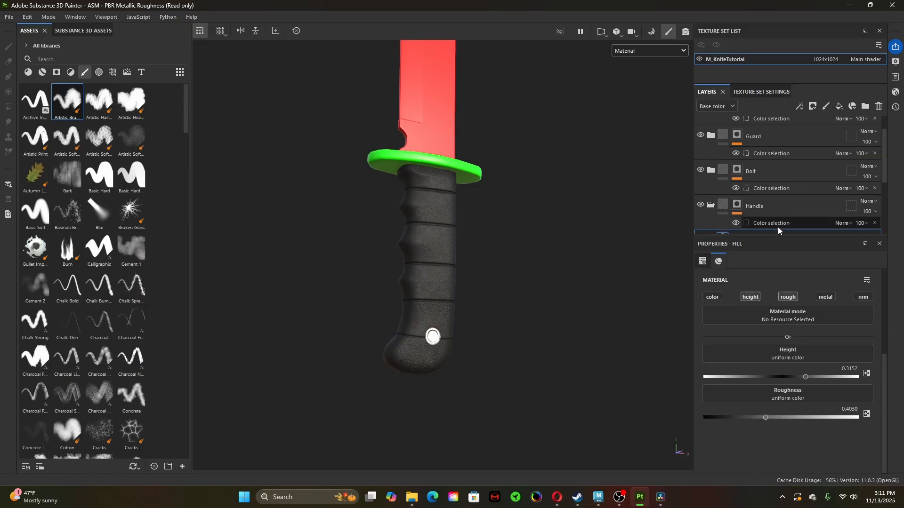
- Add a folder inside the Handle folder and move Bumps, RoughnessEdge, RoughnessVariation3 and RoughnessVariation1 into it
scroll(778, 227, "down", 3)
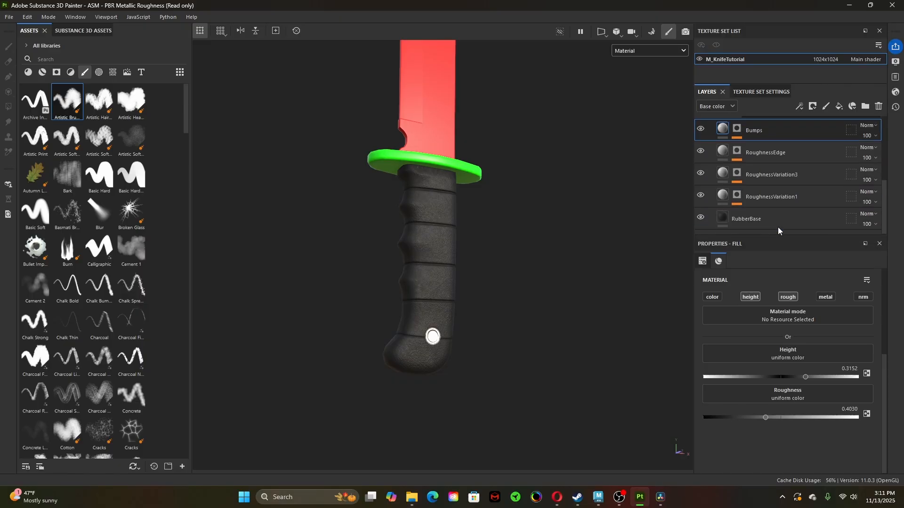
left_click(865, 107)
left_click(759, 183)
scroll(765, 208, "down", 2)
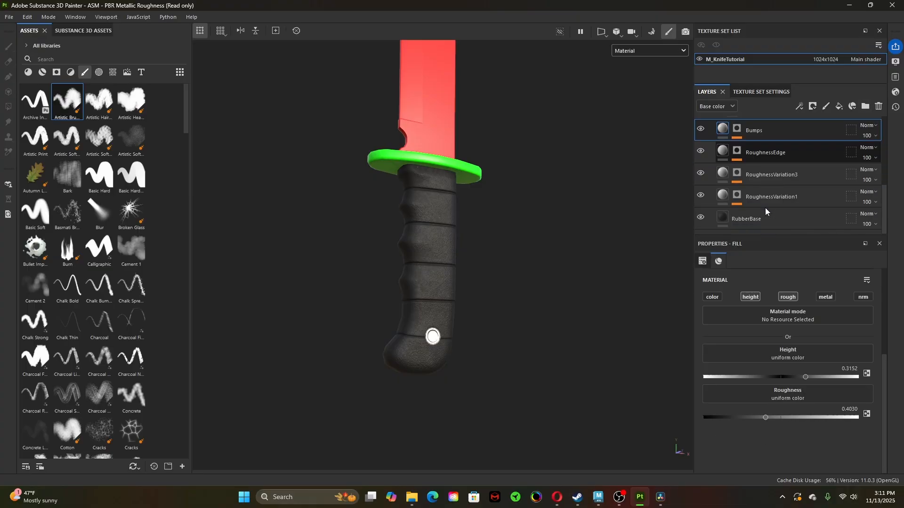
left_click(765, 194, "shift")
scroll(765, 197, "up", 1)
scroll(765, 198, "up", 1)
left_click_drag(765, 198, 766, 165)
left_click(721, 164)
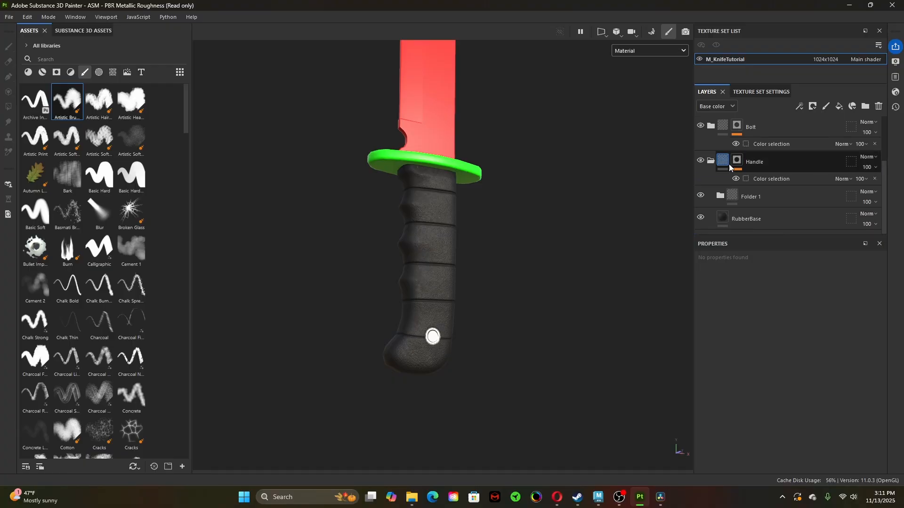
- Rename the new folder above RubberBase as RoughnessAndBumps
left_click(762, 201)
double_click(764, 202)
type("R")
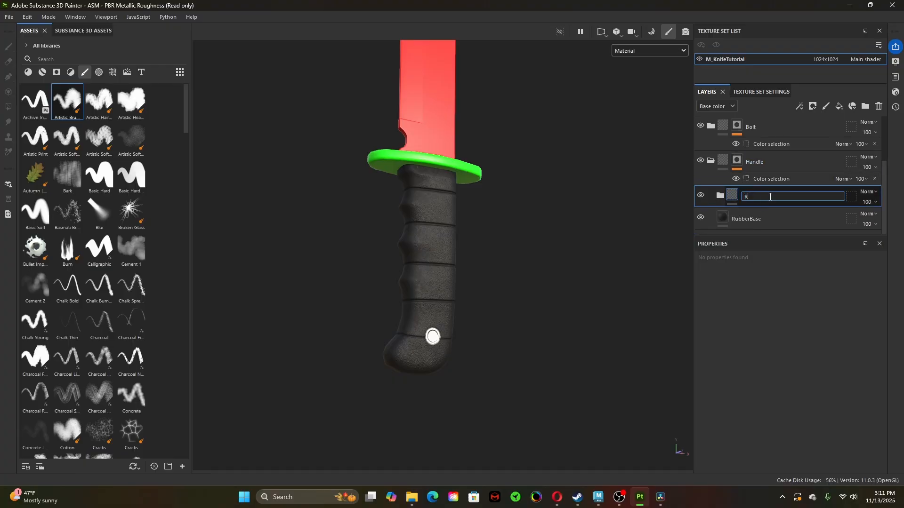
type("oughnes")
type("AndBUm")
key("BackSpace")
key("BackSpace")
type("umps")
key("Return")
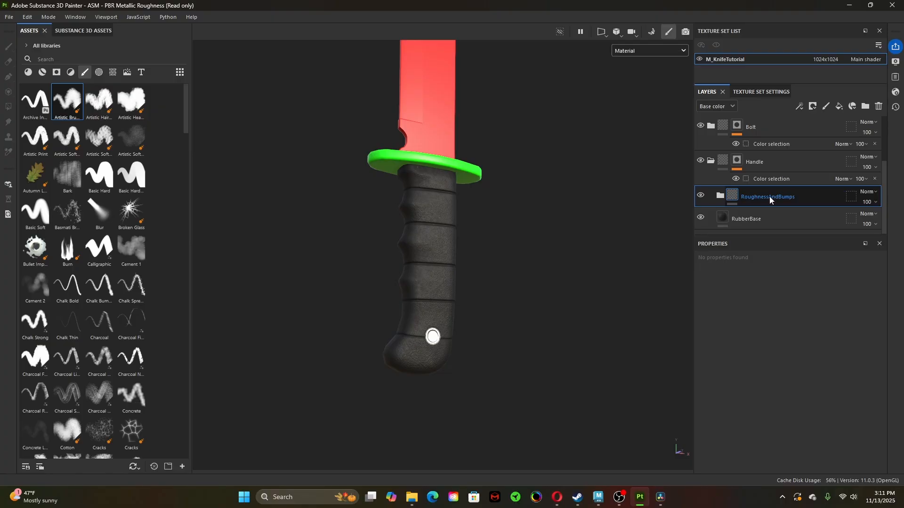
- Add a fill layer directly above RubberBase in the Handle folder with only the color channel active
left_click(752, 219)
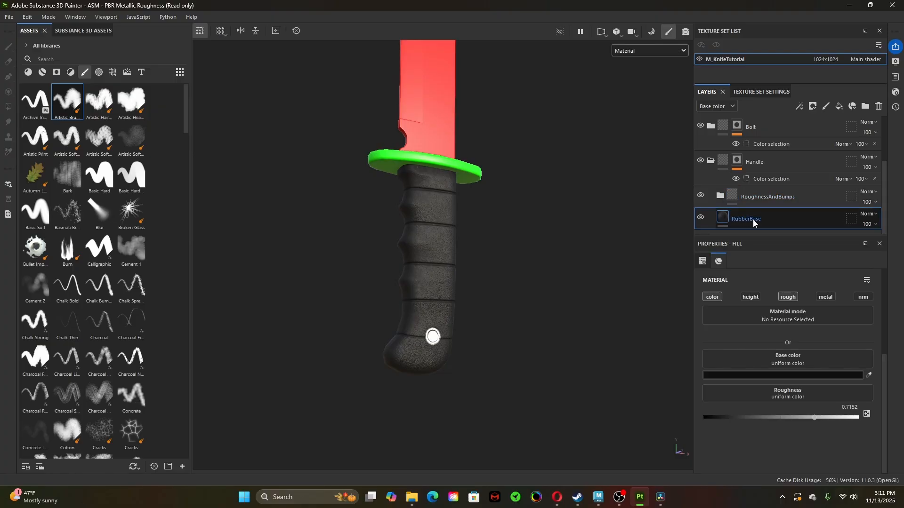
left_click(839, 108)
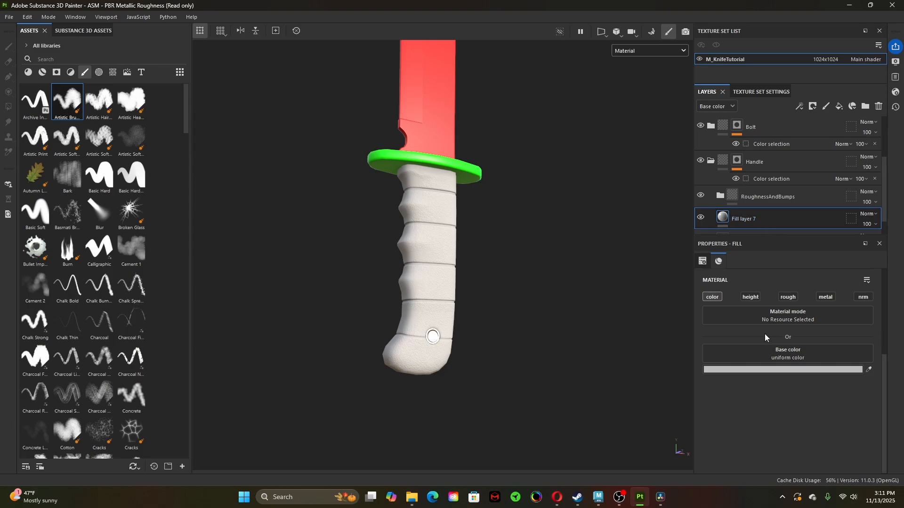
- Set the new fill layer's base color to dark brown 2B1F11 and enable its roughness channel at about 0.90
left_click(775, 370)
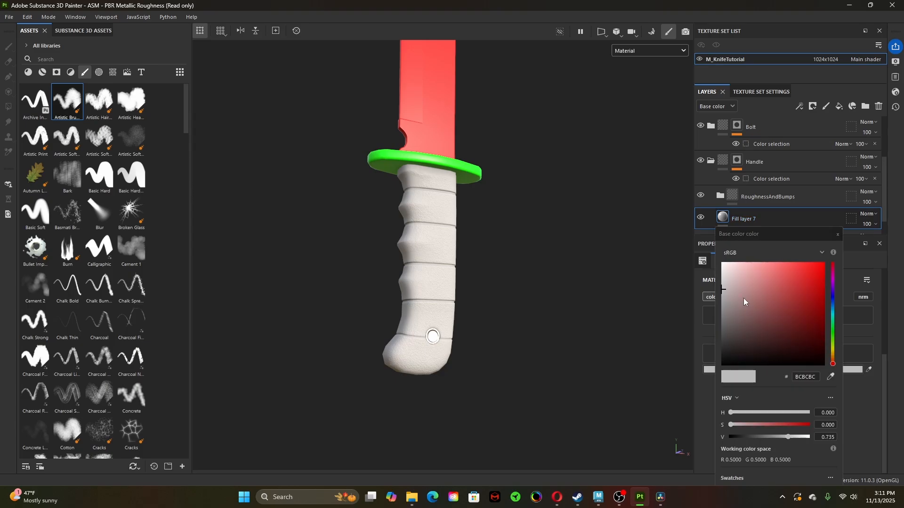
left_click_drag(834, 365, 835, 361)
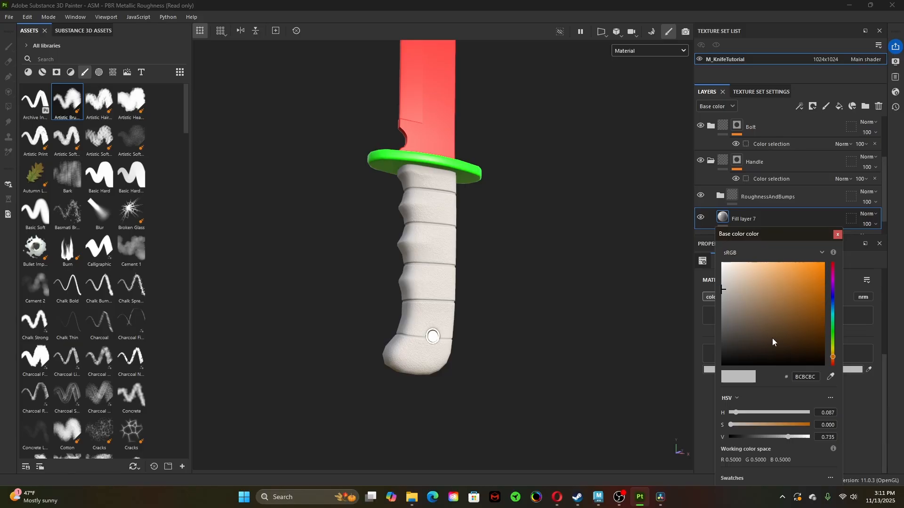
left_click_drag(772, 338, 783, 349)
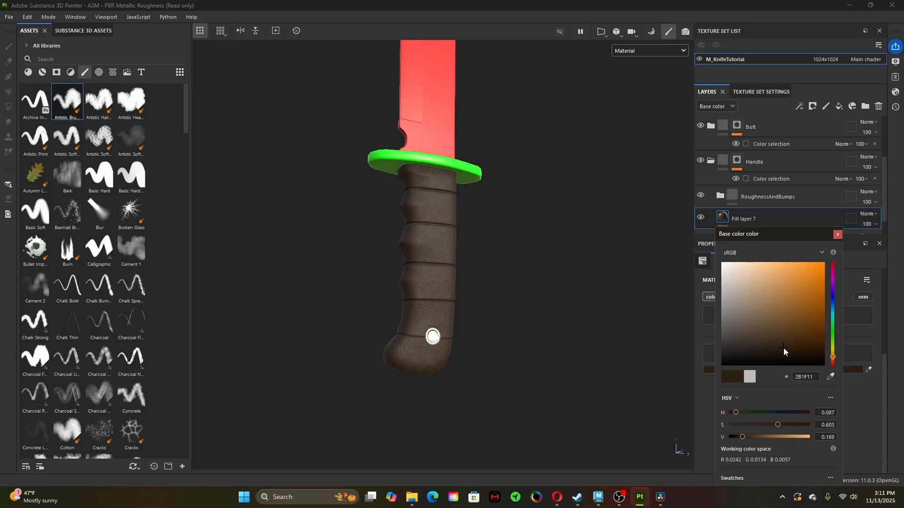
left_click(838, 235)
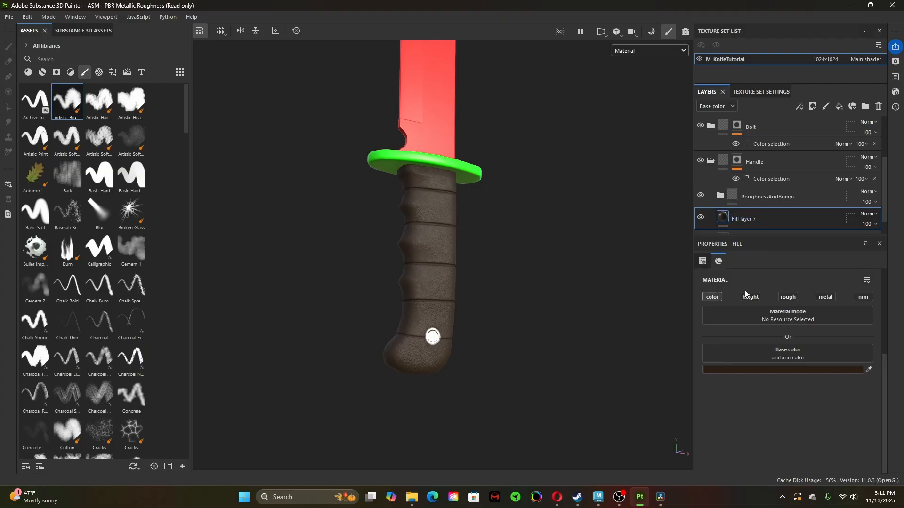
left_click(784, 297)
left_click_drag(781, 412, 844, 425)
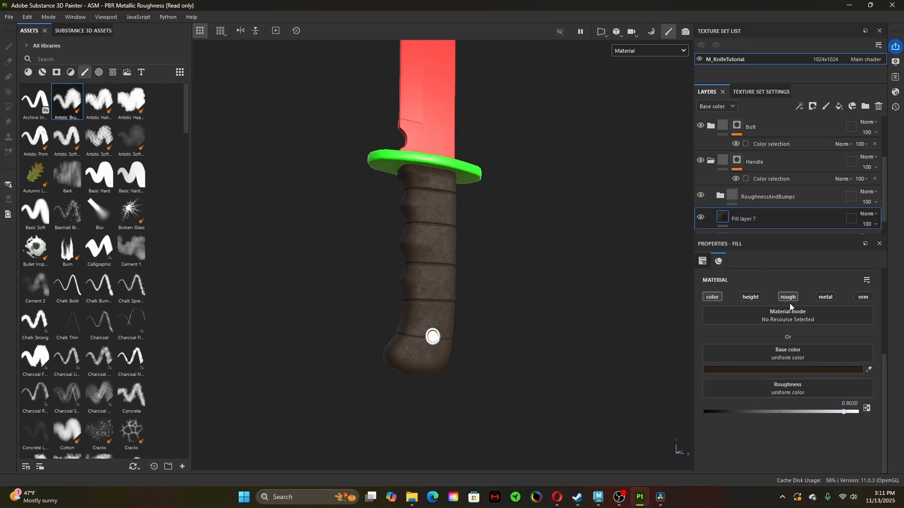
- Add a black mask to the brown fill layer above RubberBase and give that mask a Dirt generator
right_click(724, 220)
left_click(789, 19)
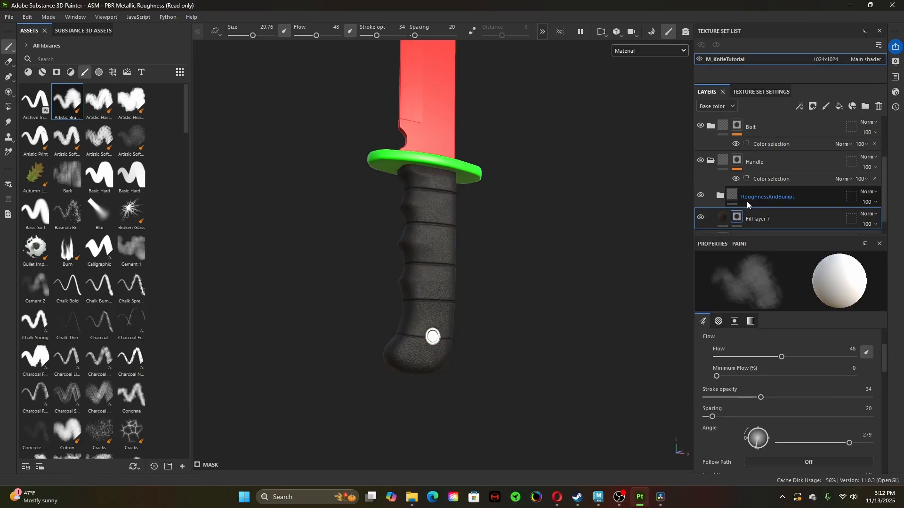
right_click(737, 218)
left_click(786, 305)
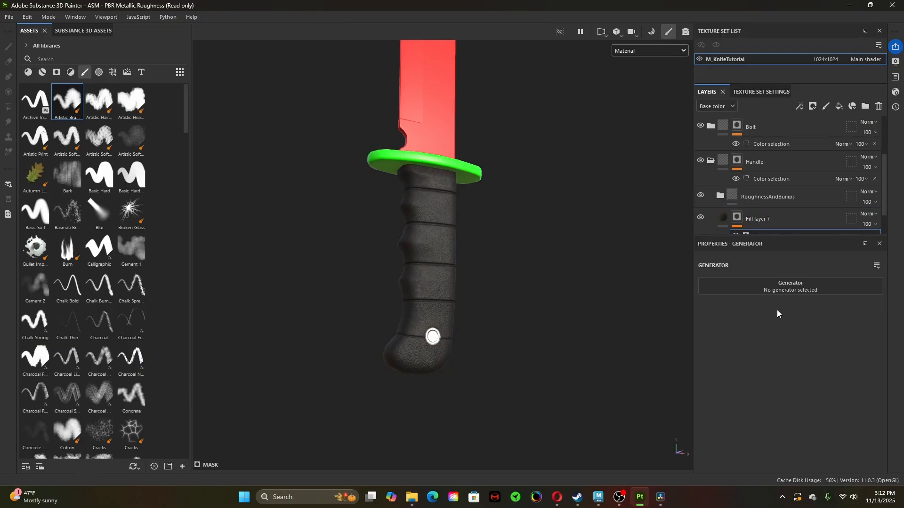
left_click(774, 285)
left_click(783, 338)
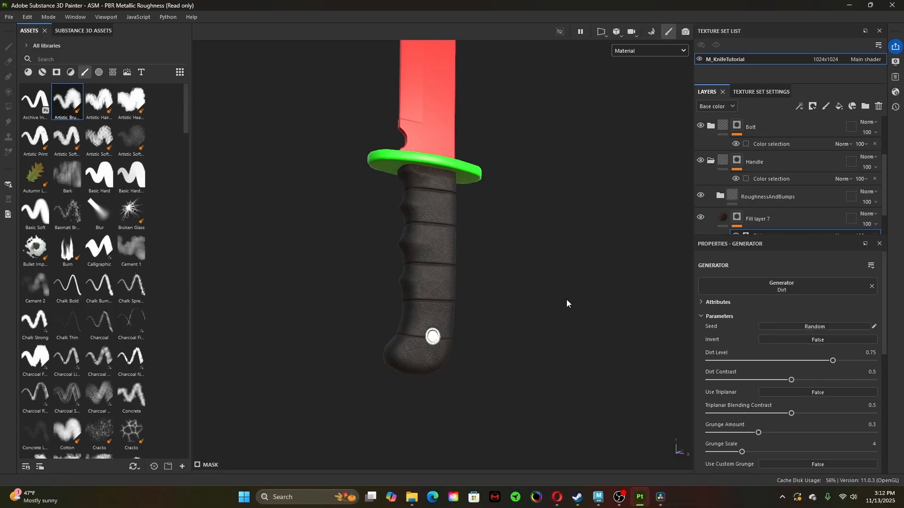
- Adjust the dirt fill layer's base color to a dark olive brown, 312B18, judging it on the handle
right_click_drag(567, 301, 643, 315, "alt")
left_click_drag(594, 294, 560, 323, "alt")
middle_click_drag(542, 235, 562, 365, "alt")
left_click(726, 219)
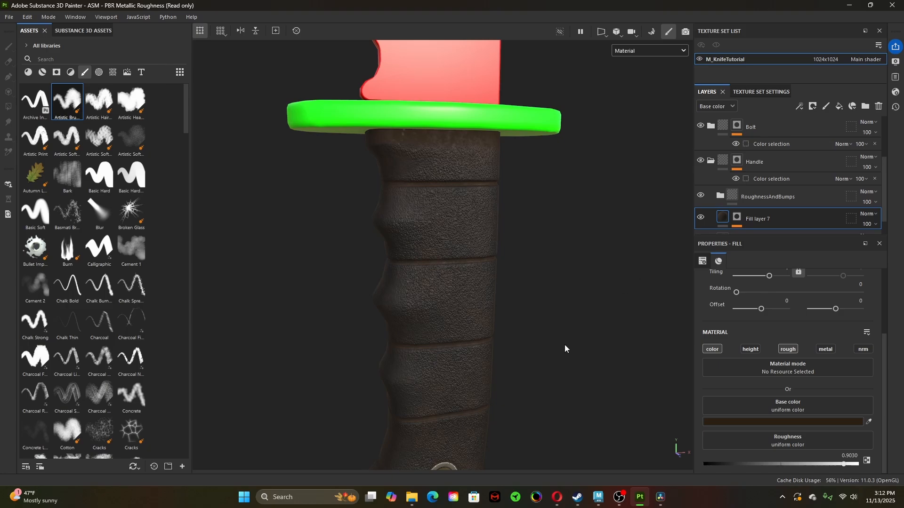
scroll(589, 347, "down", 3)
middle_click_drag(547, 327, 568, 247, "alt")
right_click_drag(567, 340, 542, 346, "shift")
left_click(768, 422)
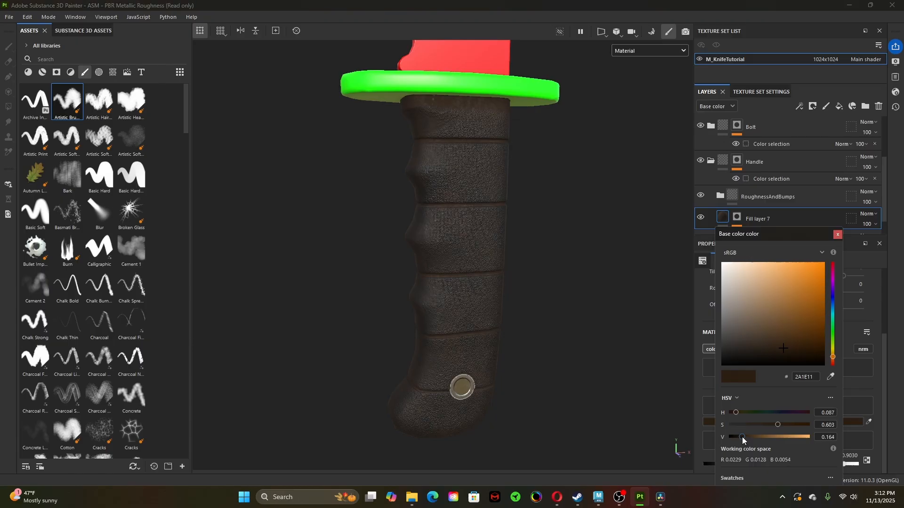
left_click_drag(743, 441, 751, 441)
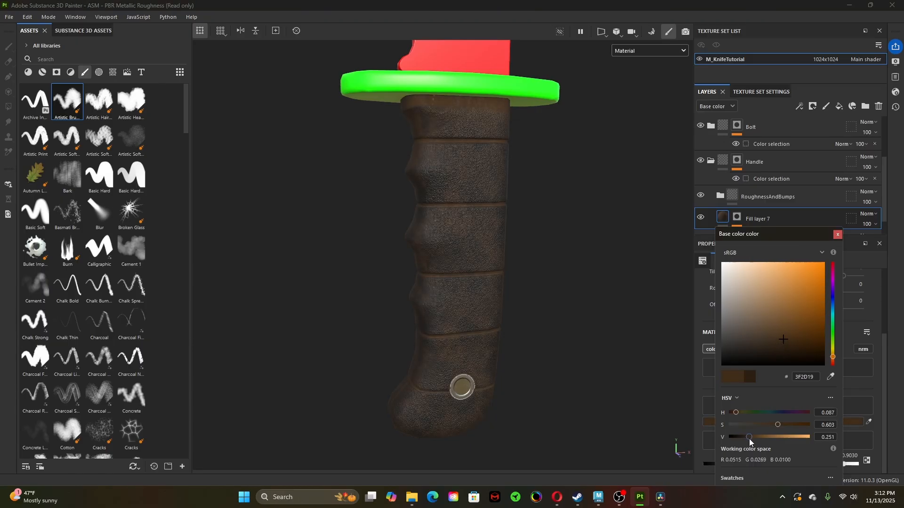
mouse_move(751, 442)
left_mouse_down()
mouse_move(768, 442)
mouse_move(754, 444)
mouse_move(770, 424)
mouse_move(789, 425)
mouse_move(738, 415)
mouse_move(753, 437)
mouse_move(745, 436)
left_mouse_up()
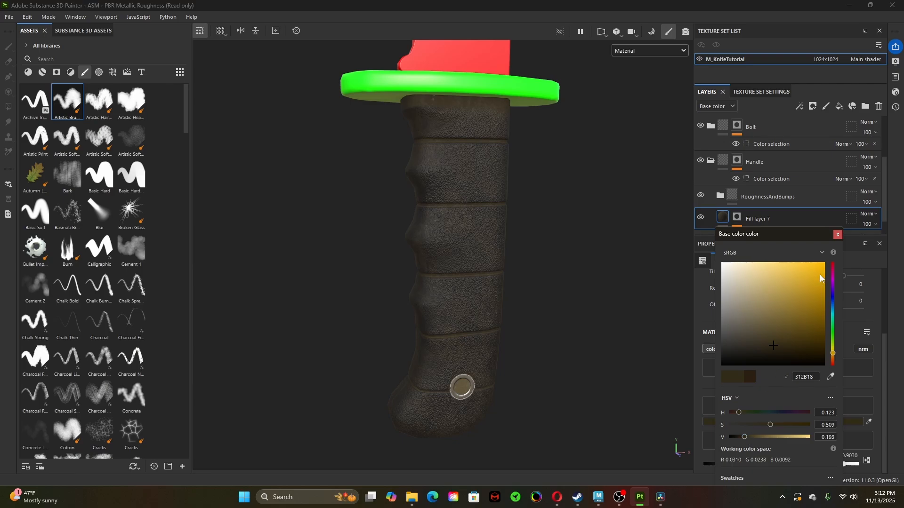
left_click(837, 234)
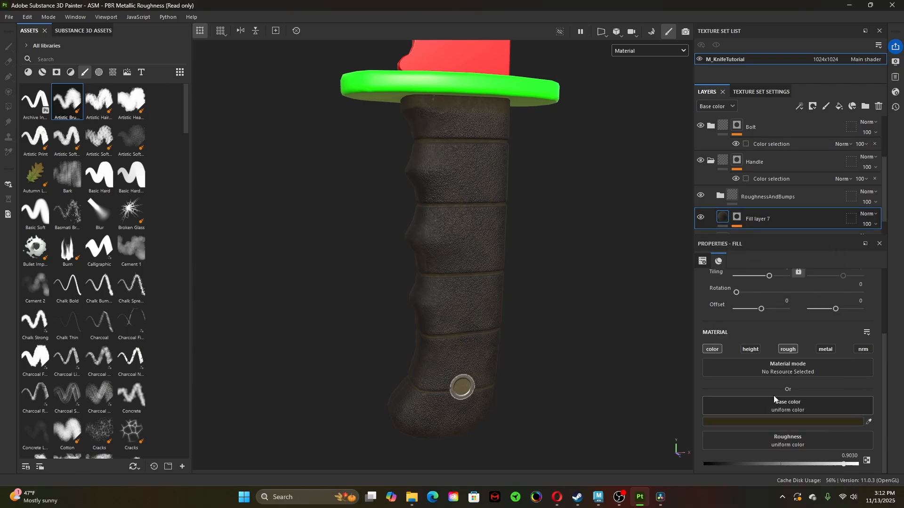
- Enable the height channel on the dirt fill layer and raise its height slightly above zero
left_click(750, 348)
scroll(779, 433, "down", 1)
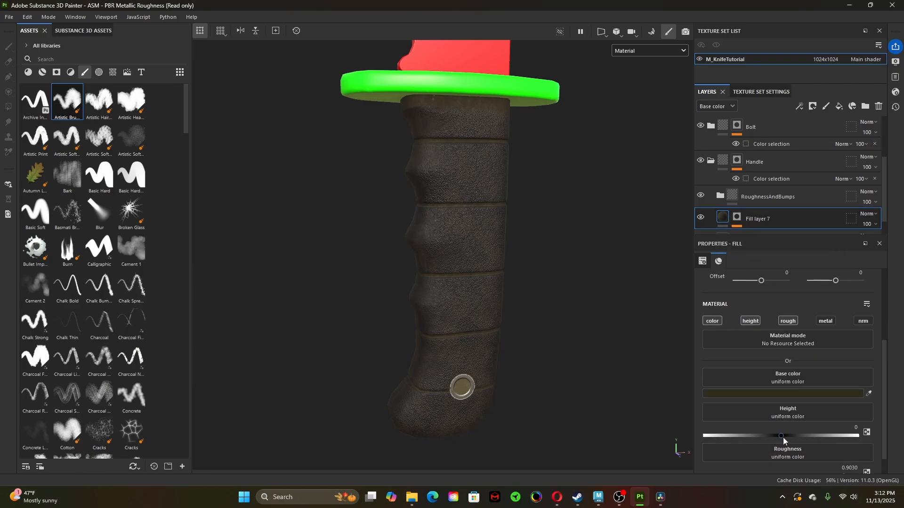
left_click_drag(784, 437, 788, 437)
- While viewing the dirt layer's mask, set the Dirt generator's Dirt Level to 0.67 and Dirt Contrast to 0.52
left_click_drag(491, 141, 449, 335, "alt")
scroll(582, 357, "down", 3)
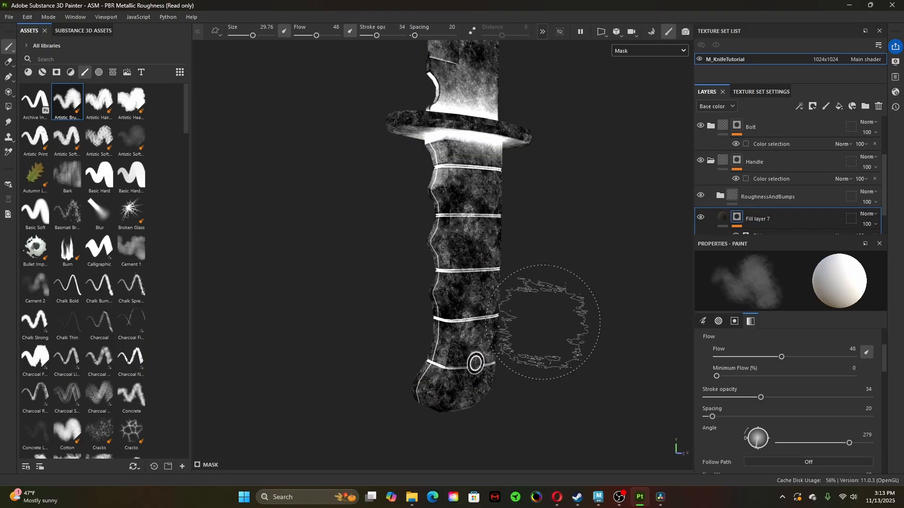
mouse_move(543, 323)
left_mouse_down("alt")
mouse_move(409, 319)
mouse_move(518, 297)
mouse_move(549, 327)
left_mouse_up("alt")
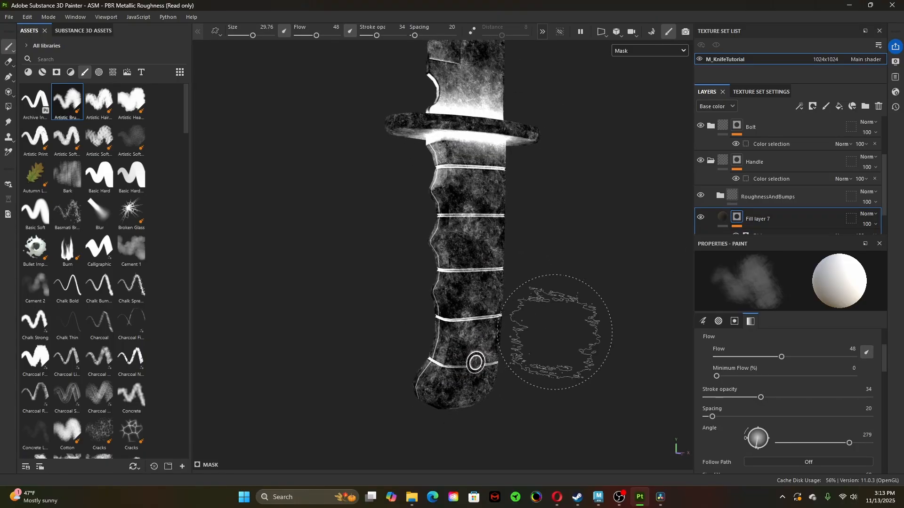
scroll(777, 402, "down", 2)
scroll(778, 402, "up", 1)
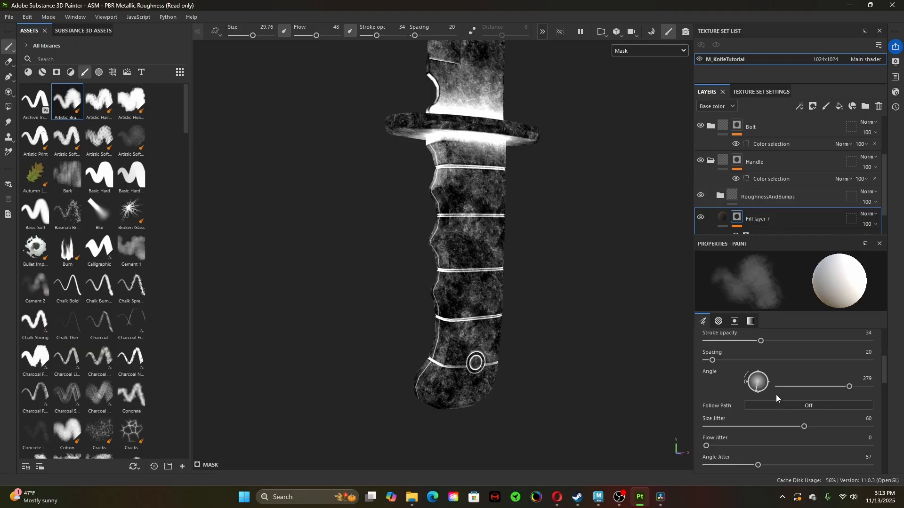
scroll(776, 421, "up", 3)
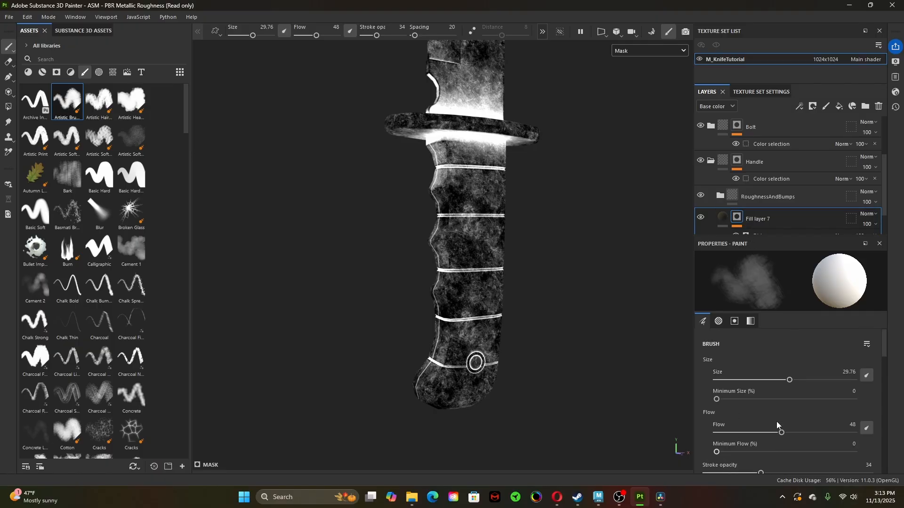
scroll(772, 230, "down", 1)
left_click(767, 201)
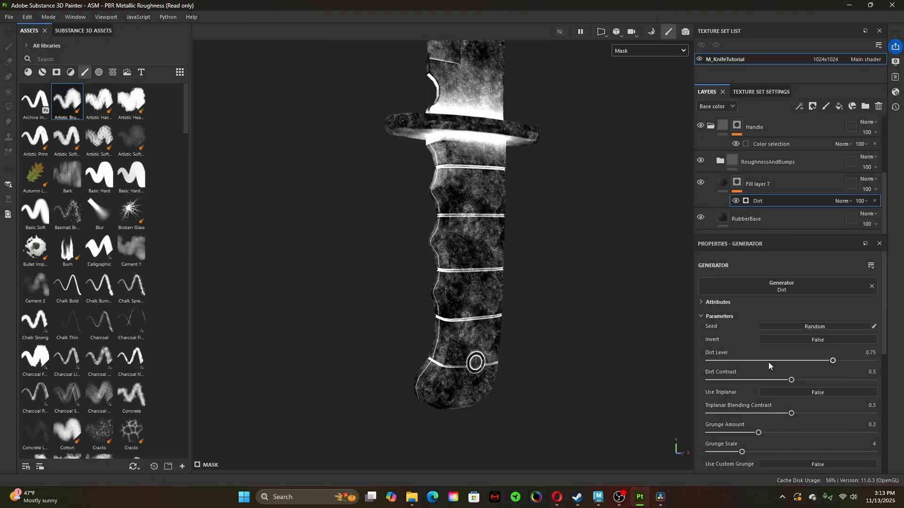
left_click_drag(832, 363, 791, 384)
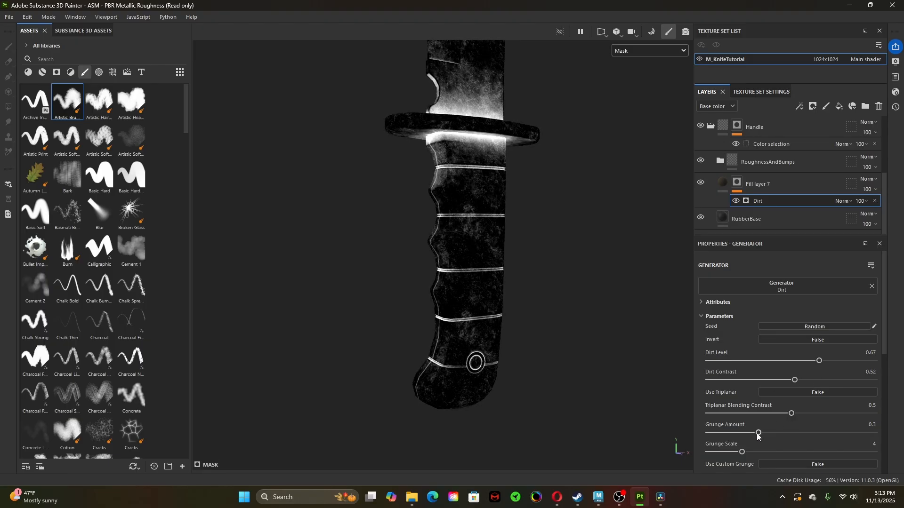
- Set the Dirt generator's Grunge Amount to 0.33, Grunge Scale to 3 and Triplanar Blending Contrast to 0.56
left_click_drag(759, 433, 729, 455)
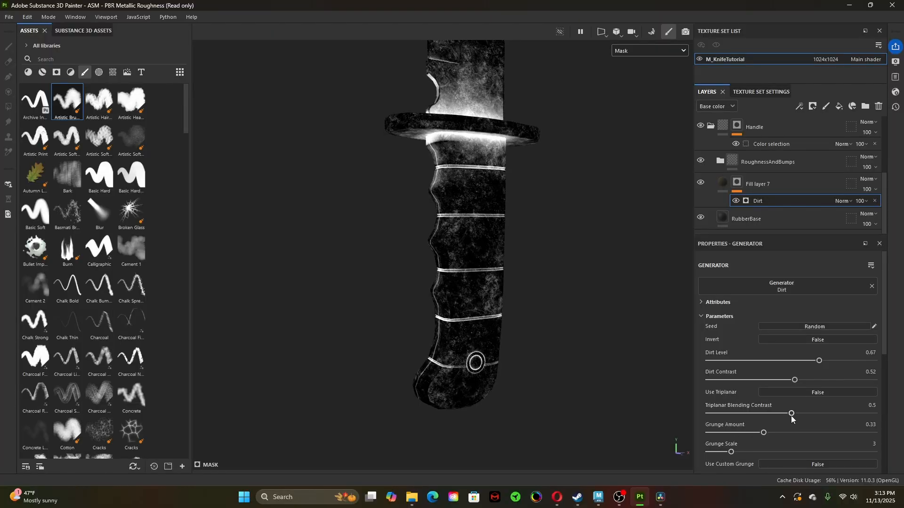
mouse_move(793, 417)
left_mouse_down()
mouse_move(830, 416)
mouse_move(755, 416)
mouse_move(802, 417)
left_mouse_up()
left_click(736, 183)
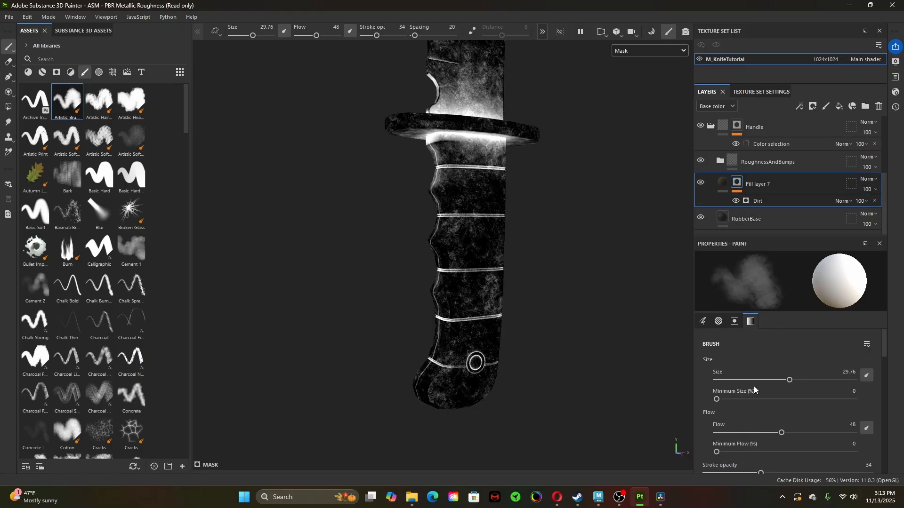
left_click(758, 200)
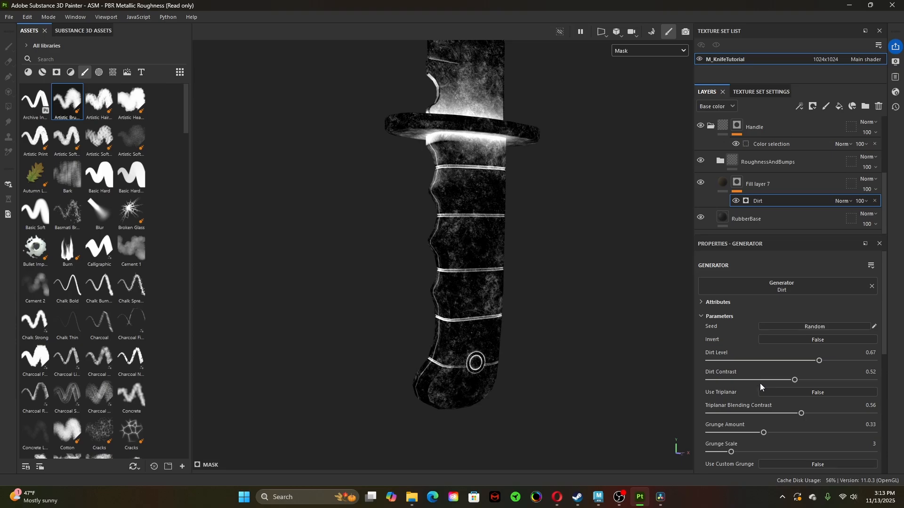
scroll(761, 385, "down", 3)
scroll(760, 384, "up", 2)
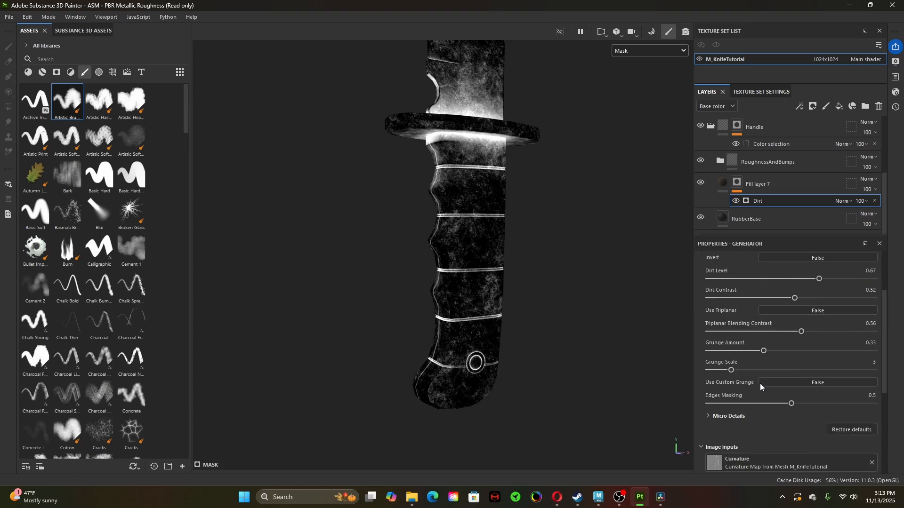
scroll(725, 402, "down", 2)
scroll(725, 403, "up", 5)
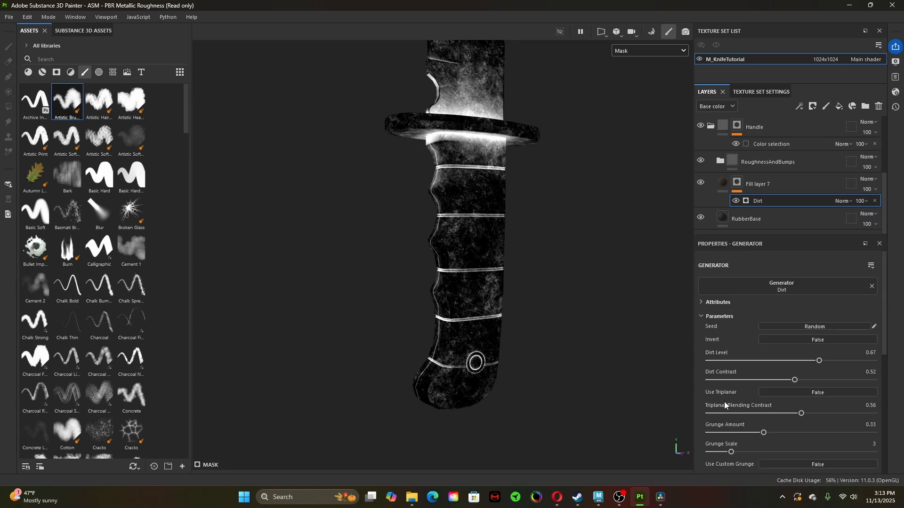
- Switch the dirt fill layer to Tri-planar projection and check its mask on the handle
left_click(723, 183)
scroll(736, 337, "up", 3)
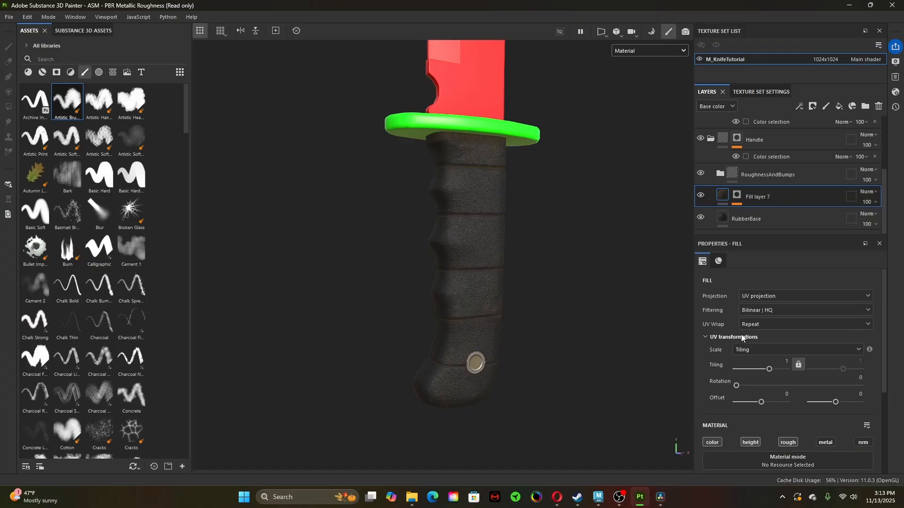
left_click(772, 294)
left_click(770, 325)
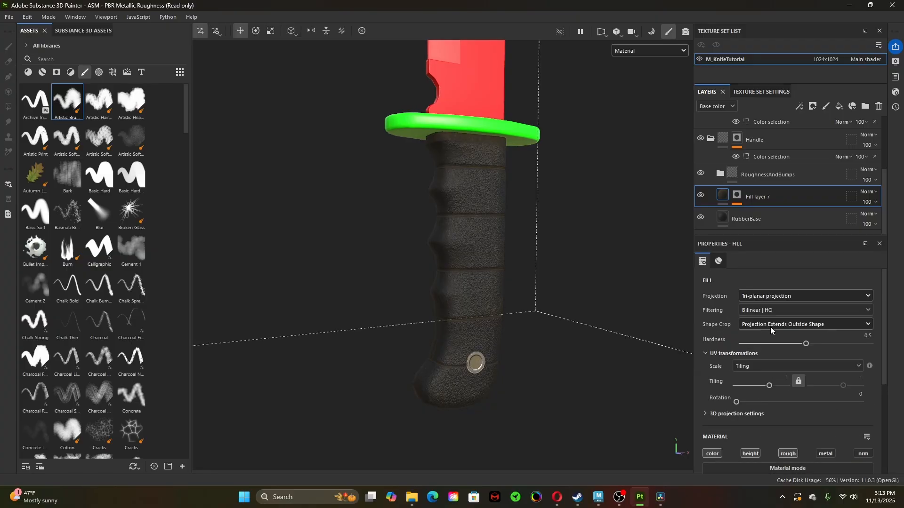
left_click(742, 195)
left_click(767, 213)
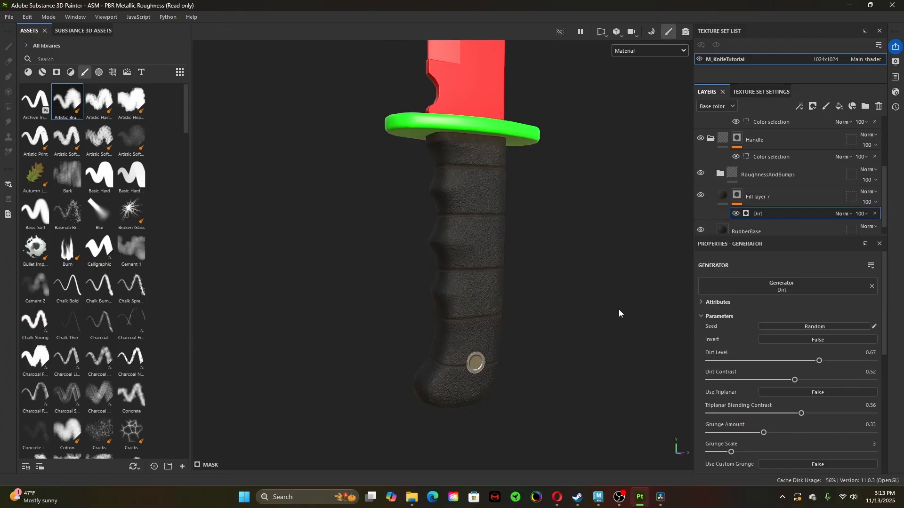
left_click(738, 197, "alt")
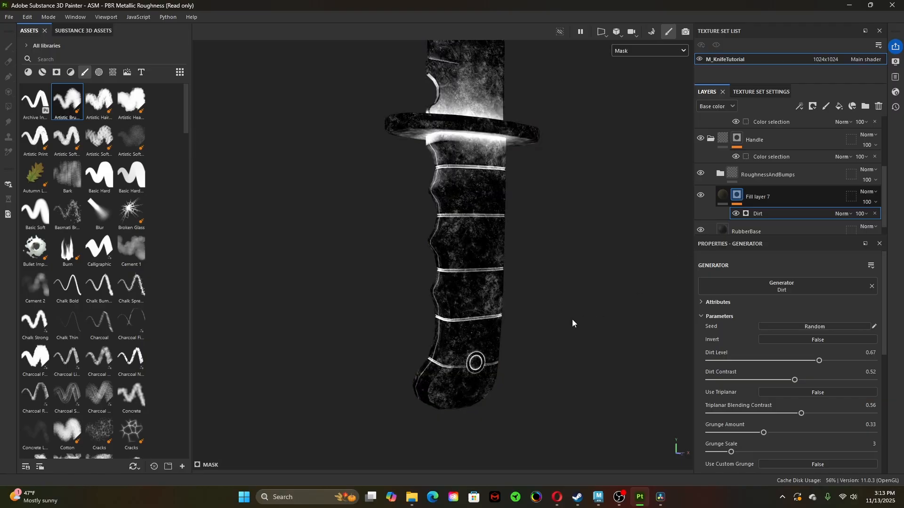
left_click_drag(746, 289, 571, 303, "alt")
- Return to the material view and rename the dirt fill layer above RubberBase as Dirt1
left_click(722, 198)
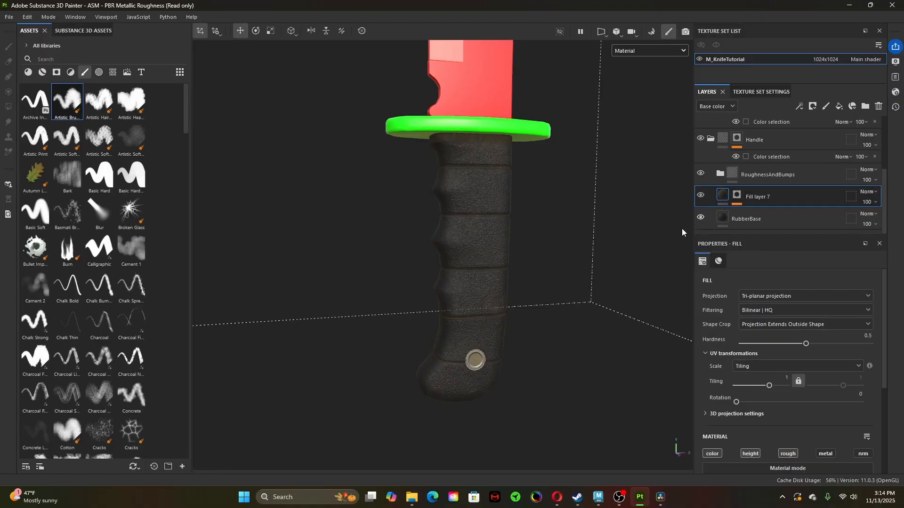
scroll(621, 322, "up", 3)
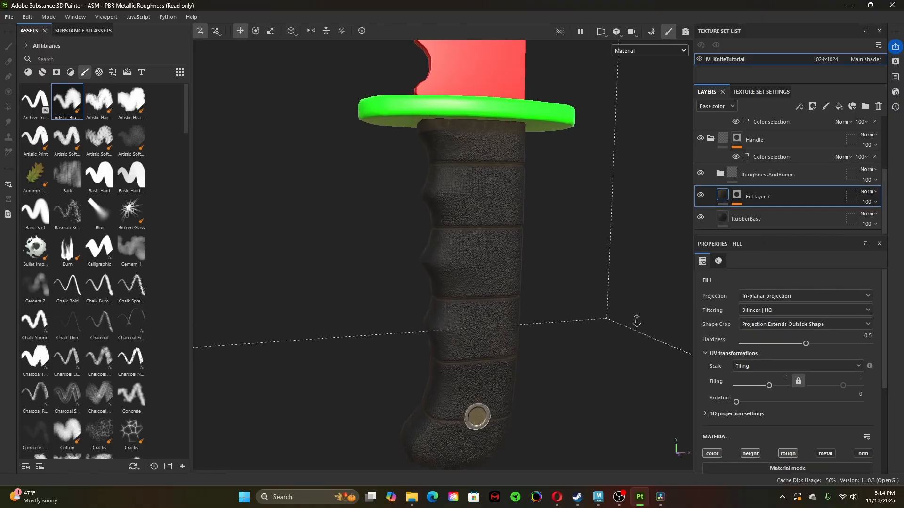
double_click(767, 197)
type("Dirt1")
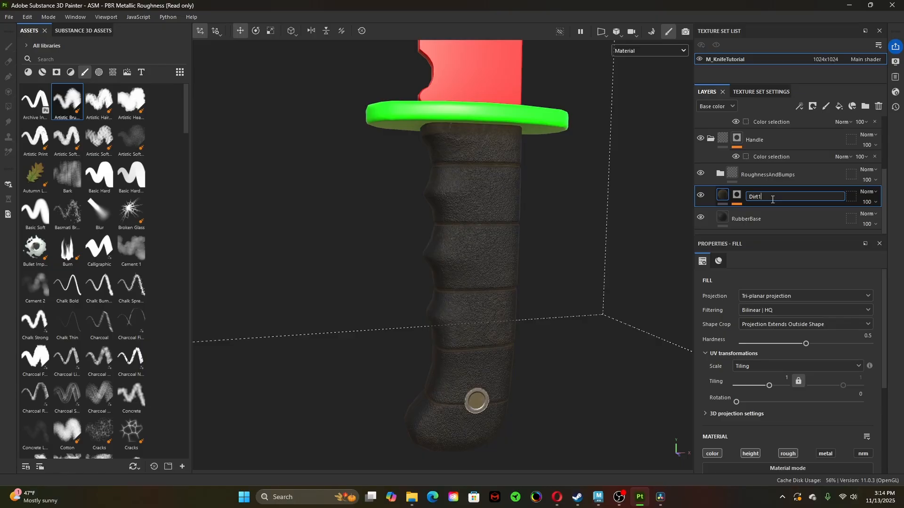
key("Return")
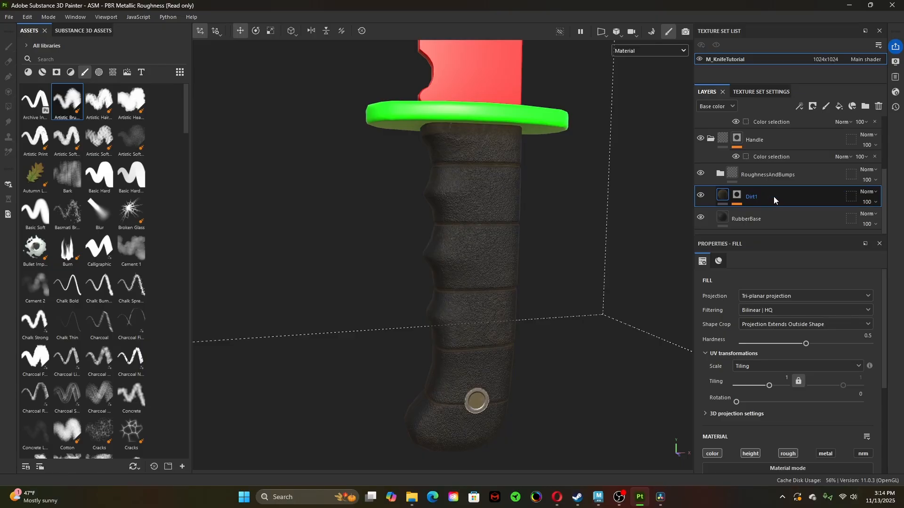
- Duplicate the Dirt1 layer and rename the copy as Dirt2
key("ctrl+d")
double_click(777, 197)
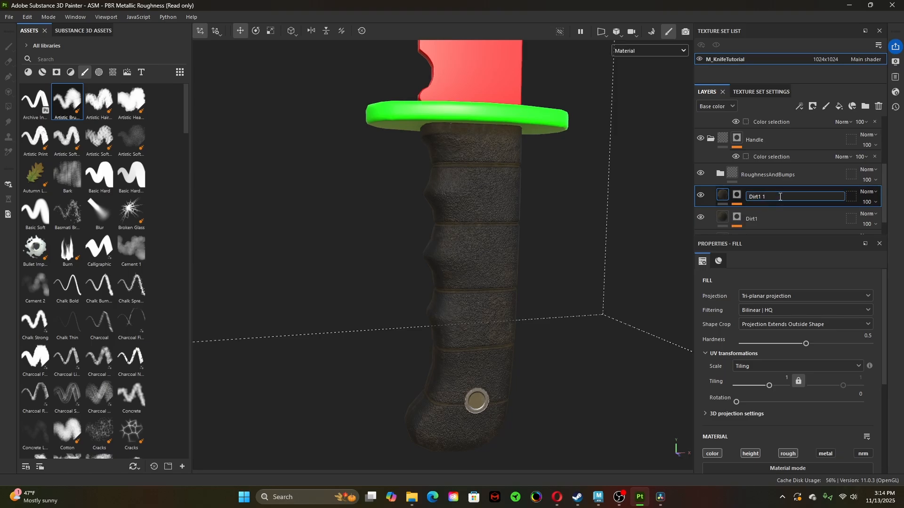
key("BackSpace")
key("BackSpace")
key("BackSpace")
type("2")
key("Return")
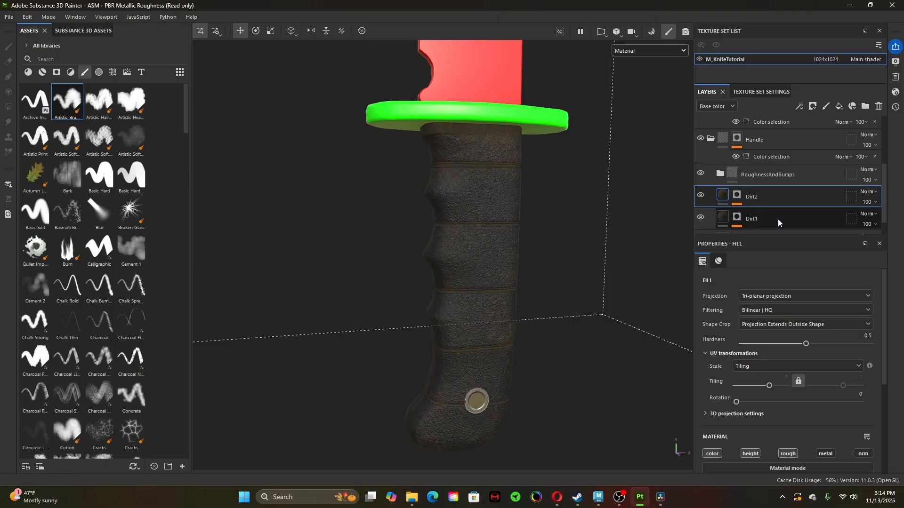
- Lighten the Dirt2 layer's base color to 433A21, with an HSV value of 0.263
scroll(755, 393, "down", 5)
left_click(794, 387)
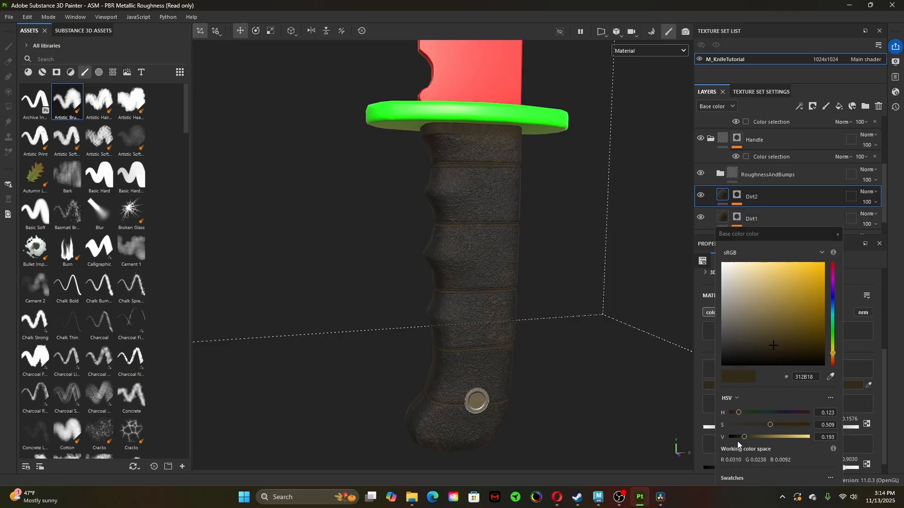
left_click_drag(747, 437, 750, 437)
left_click(838, 234)
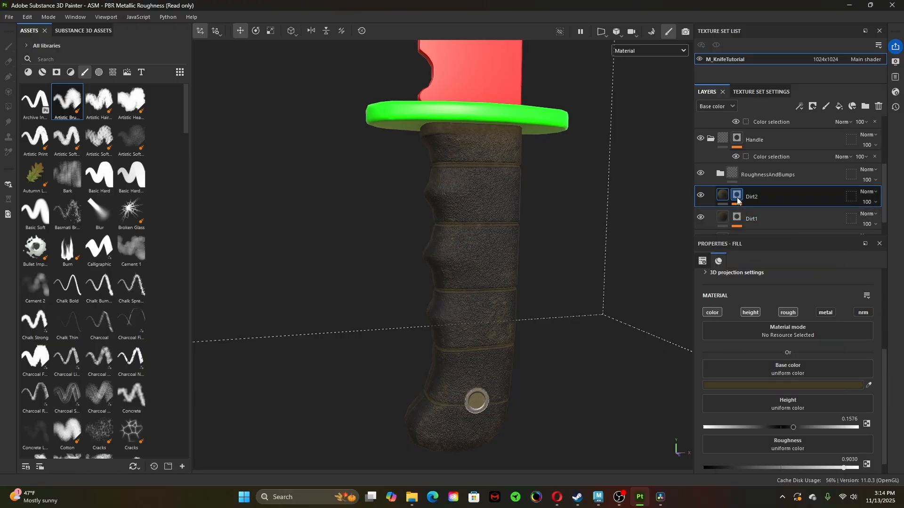
- Lower the Dirt Level of Dirt2's mask generator to 0.57, checking it in the mask view, and return to the material view
left_click(738, 197, "alt")
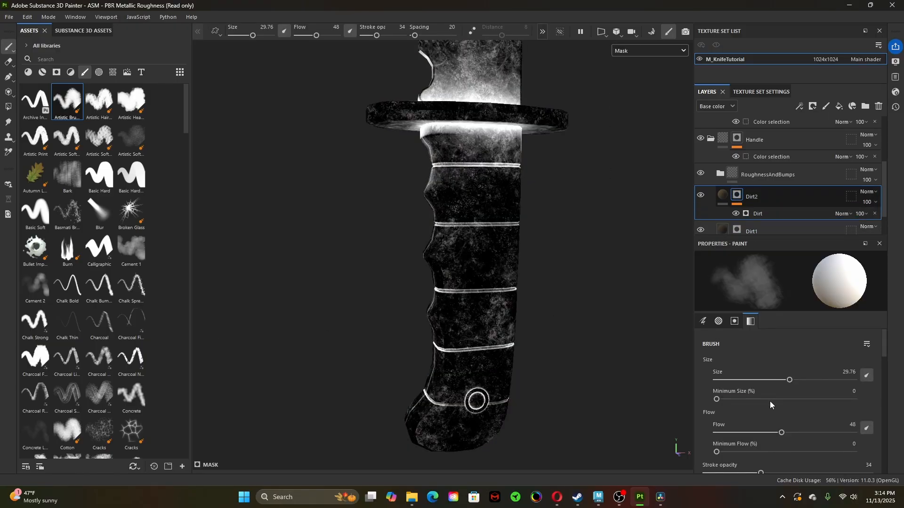
scroll(771, 424, "down", 5)
left_click(762, 215)
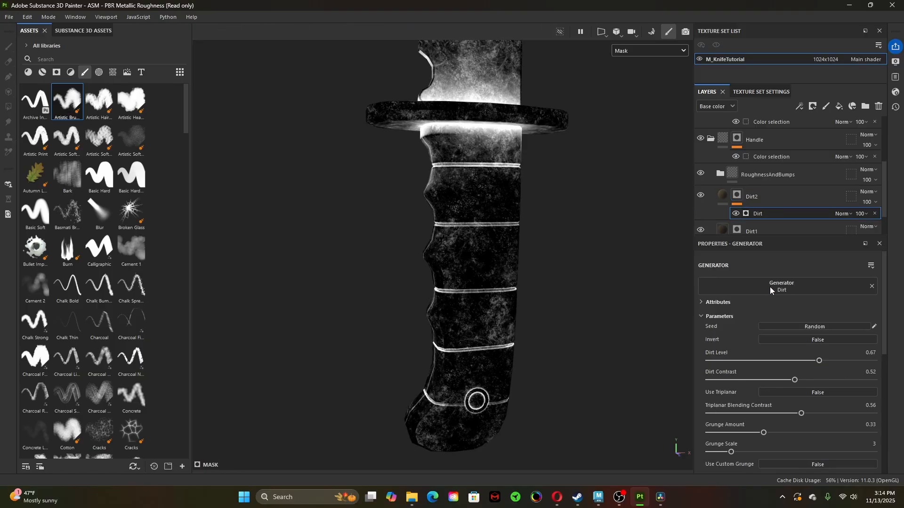
left_click_drag(820, 364, 805, 364)
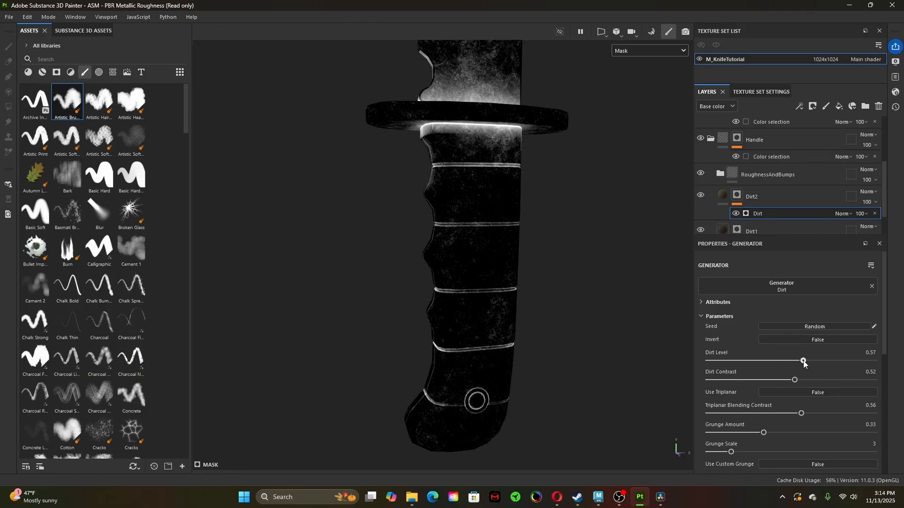
left_click(723, 197)
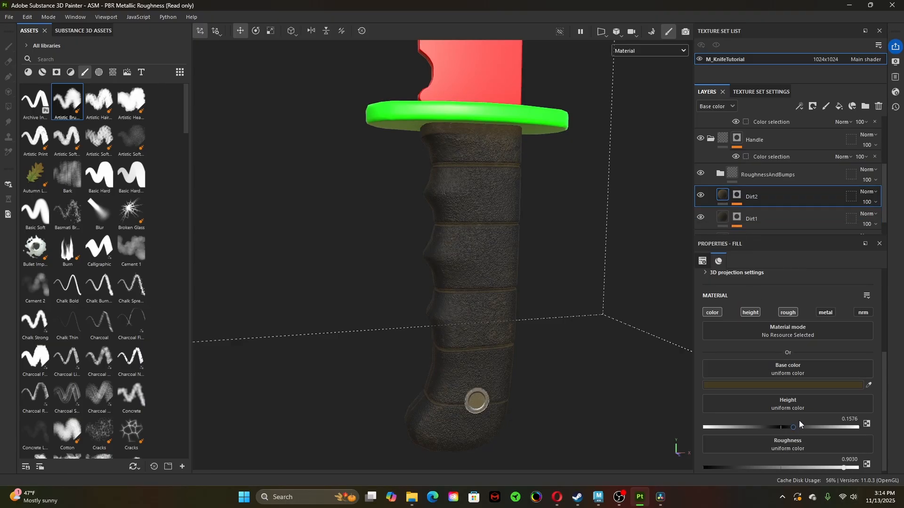
- Darken Dirt2's base color to 272213, with an HSV value of 0.152, and set its roughness to 0.6879
left_click(793, 387)
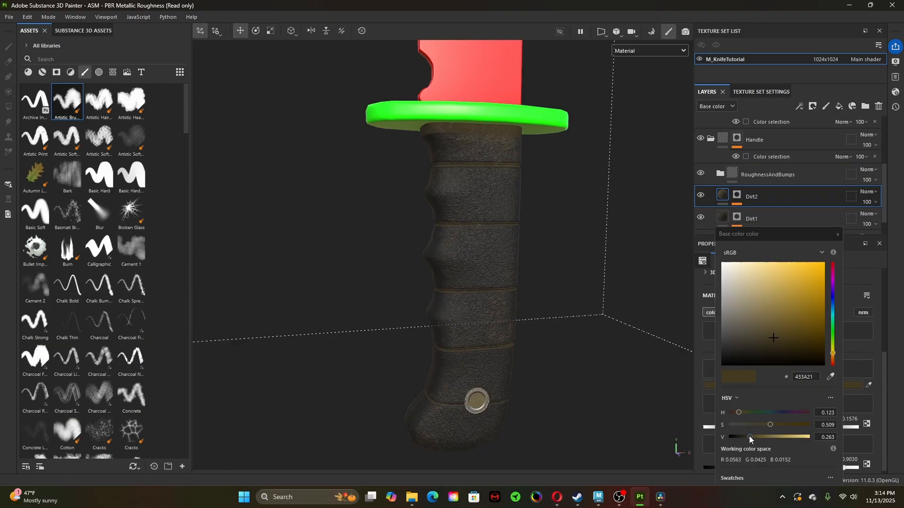
left_click_drag(750, 435, 741, 435)
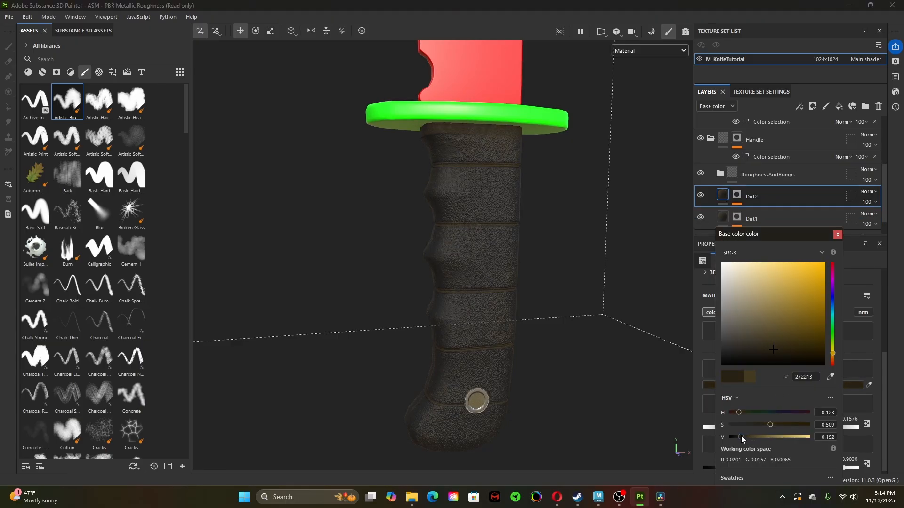
left_click(838, 235)
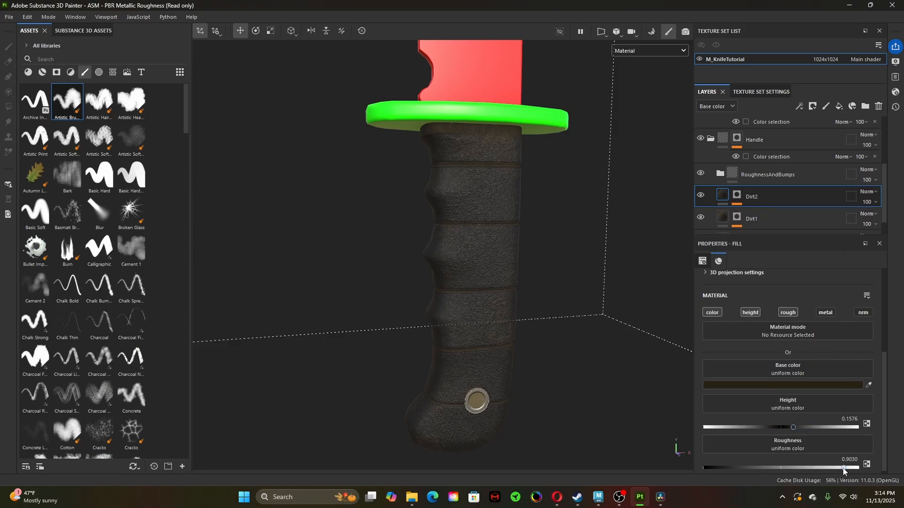
left_click_drag(844, 469, 810, 468)
- Examine the handle's dirt close up and from a distance, from several angles and under rotated lighting
right_click_drag(605, 272, 656, 286, "alt")
left_click_drag(549, 276, 581, 275, "alt")
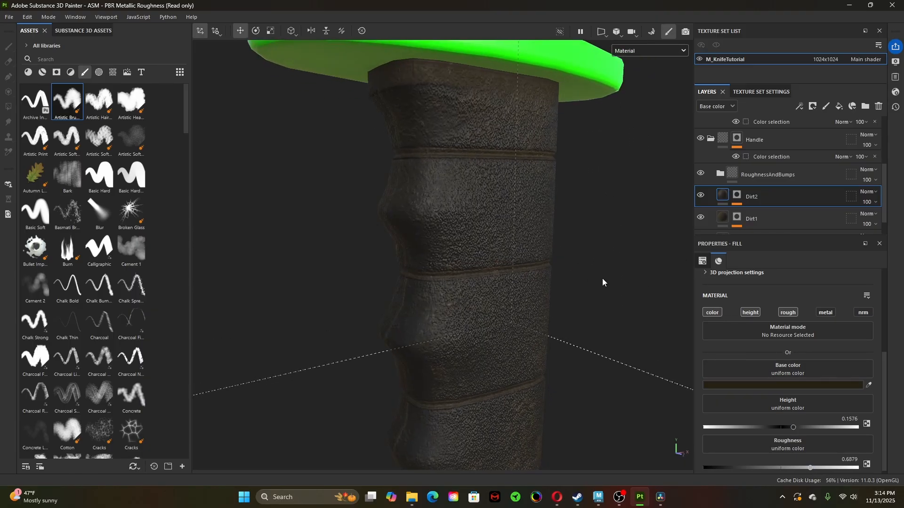
right_click_drag(603, 282, 612, 292, "shift")
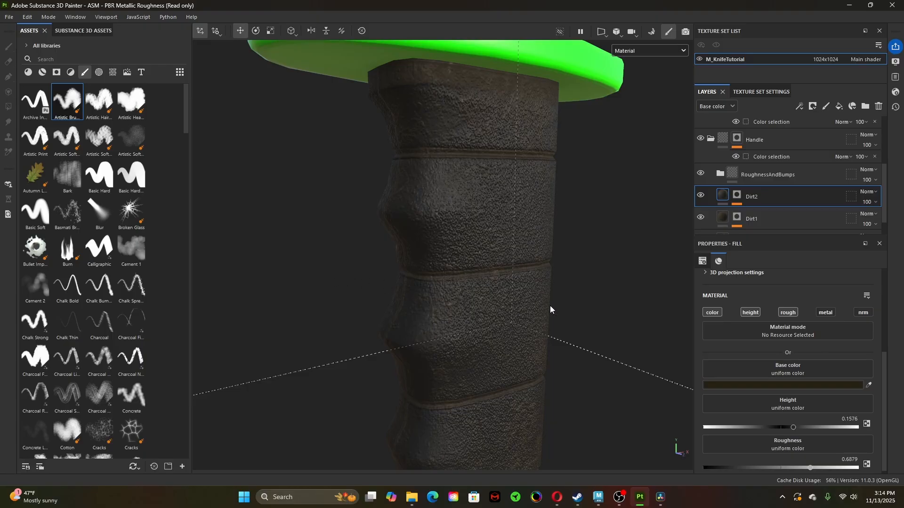
key("f")
left_click_drag(379, 299, 509, 301, "alt")
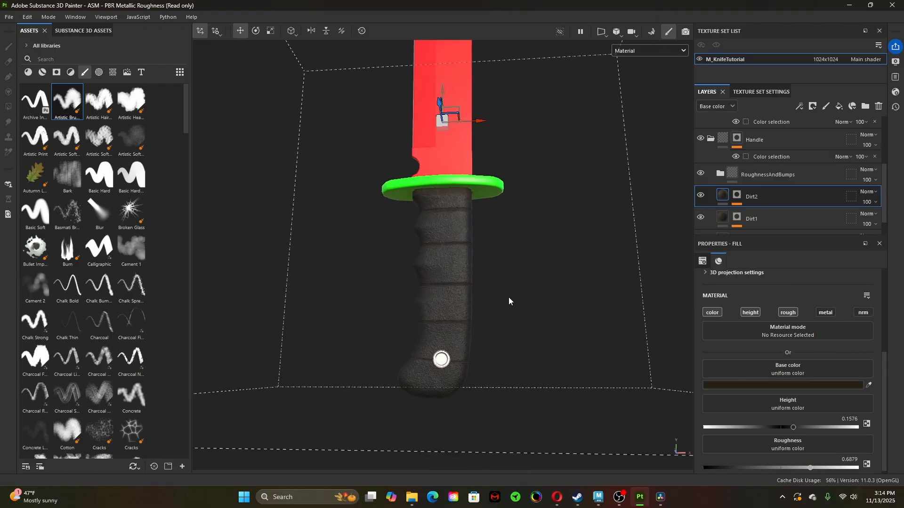
right_click_drag(508, 301, 542, 331, "shift")
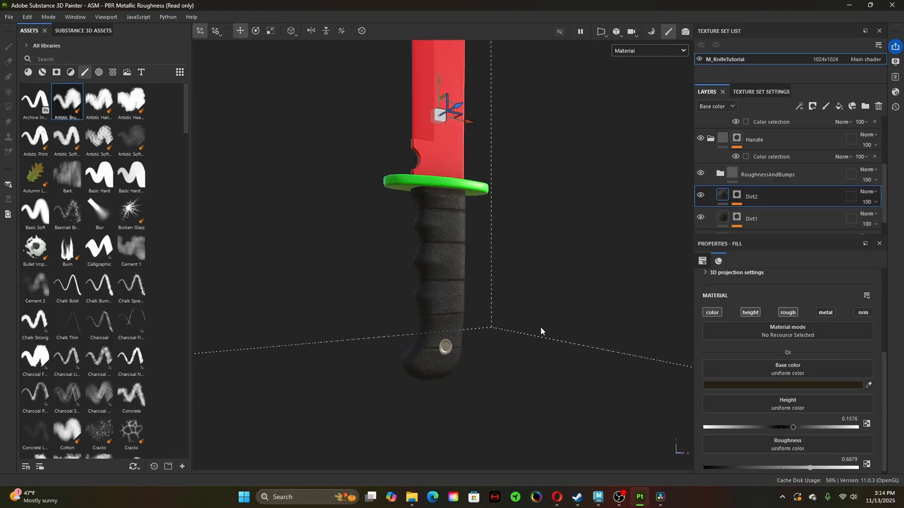
right_click_drag(425, 317, 550, 345, "alt")
left_click_drag(551, 344, 471, 342, "alt")
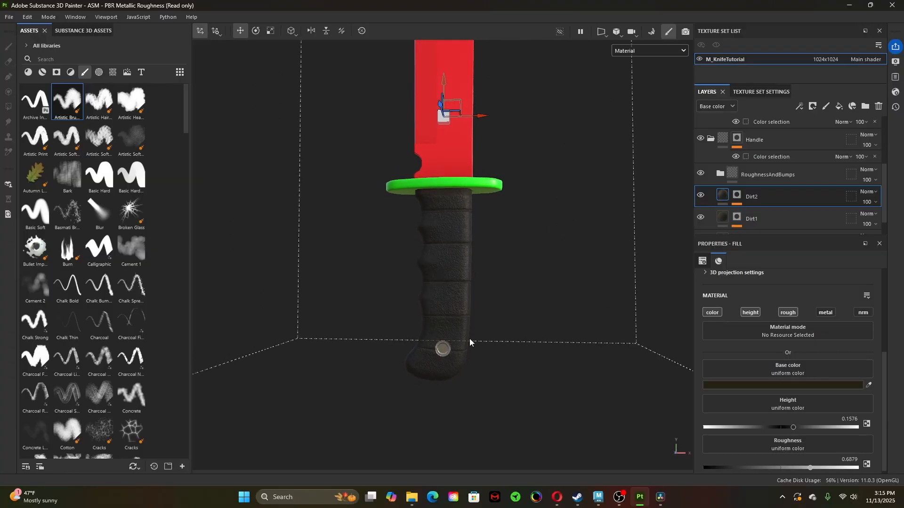
right_click_drag(471, 342, 701, 281, "shift")
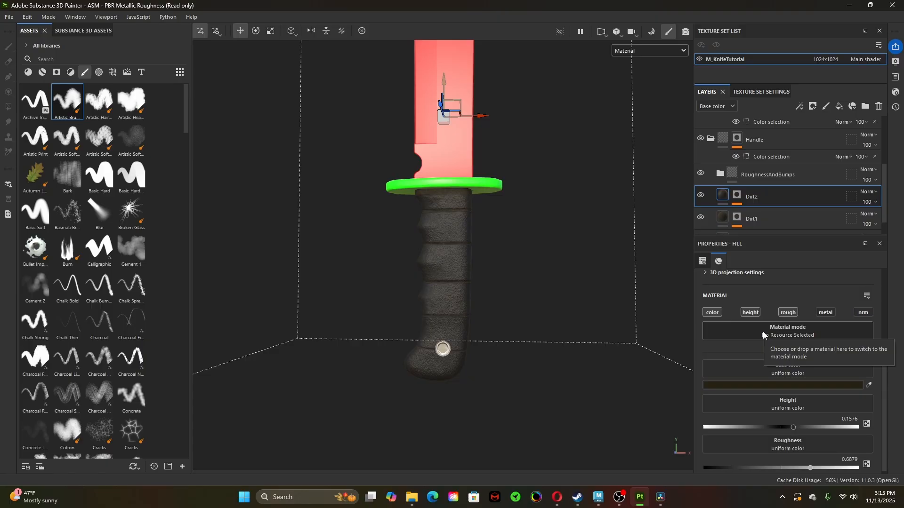
- Compare Dirt1's base color with Dirt2's and raise Dirt2's base color saturation to 0.801
left_click(763, 219)
left_click(795, 385)
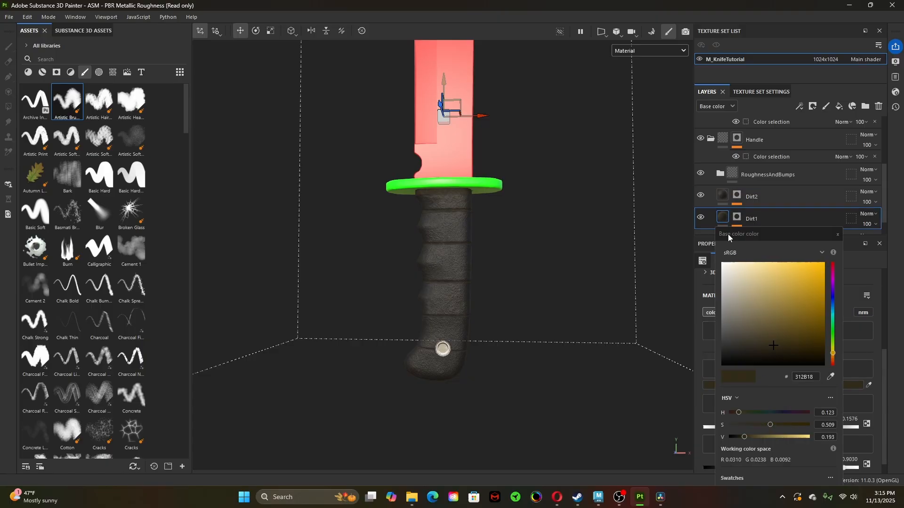
left_click(749, 198)
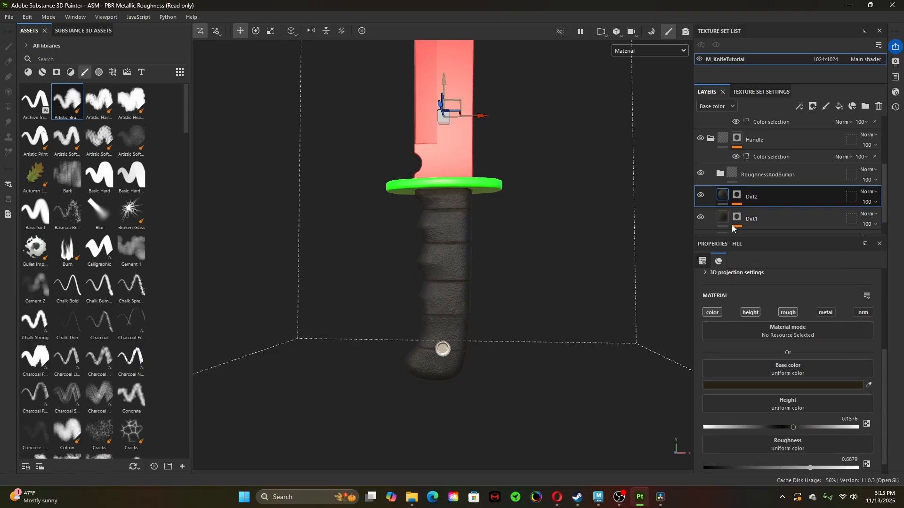
left_click(782, 384)
left_click_drag(771, 423, 793, 429)
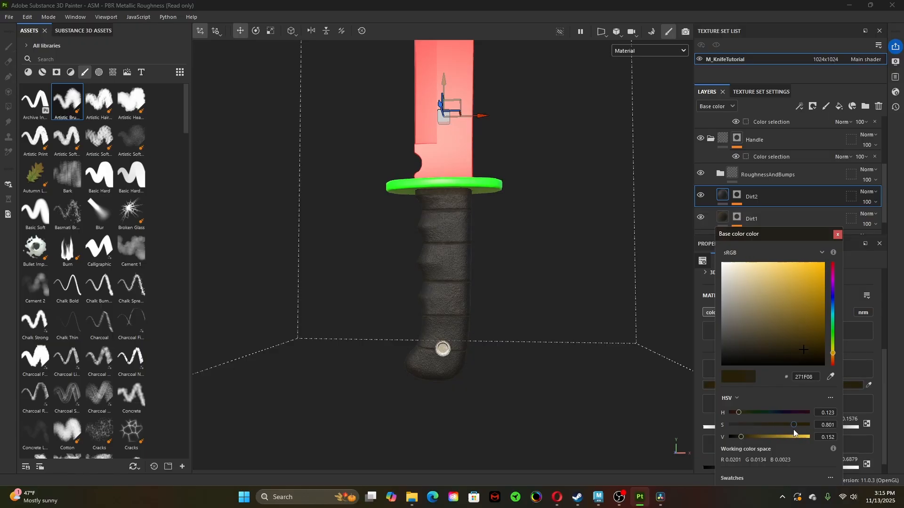
left_click(837, 234)
right_click_drag(570, 264, 616, 269, "alt")
left_click_drag(575, 287, 609, 296, "alt")
mouse_move(592, 293)
right_mouse_down("shift")
mouse_move(589, 302)
mouse_move(603, 310)
mouse_move(594, 316)
right_mouse_up("shift")
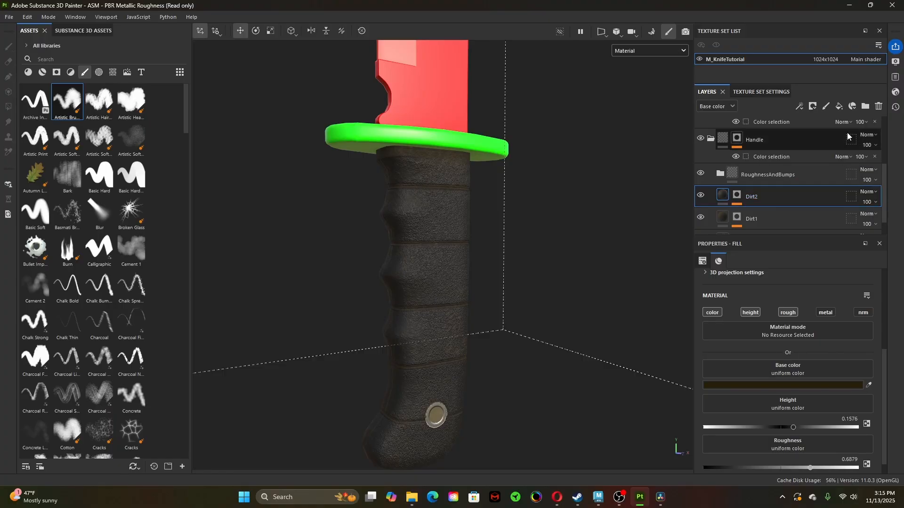
left_click(840, 106)
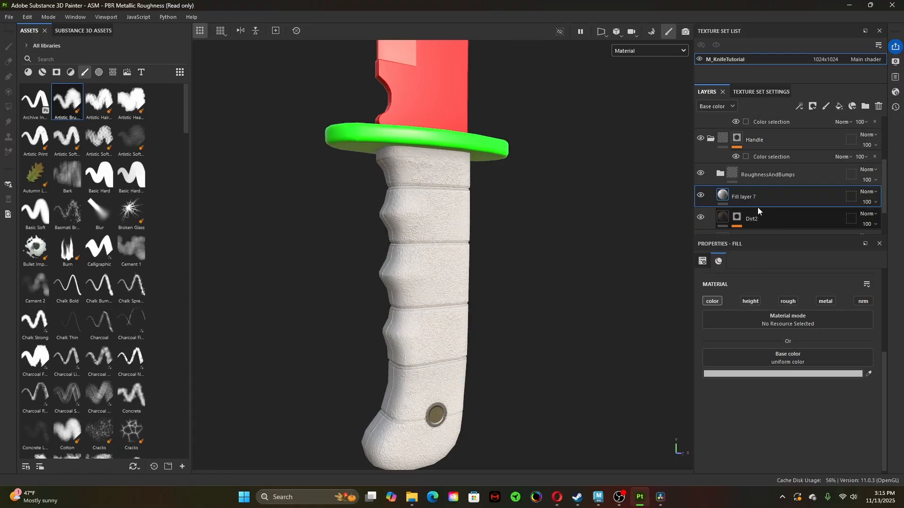
left_click(879, 107)
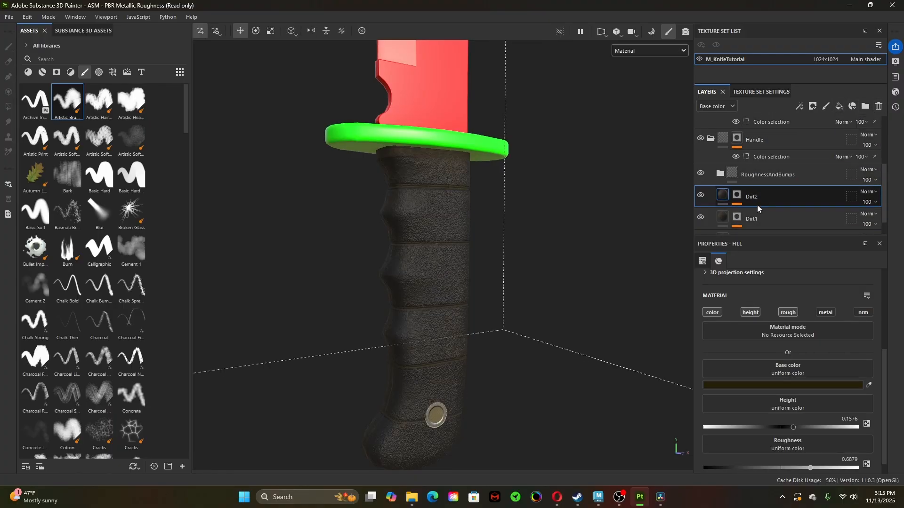
double_click(759, 204)
- Compare the Dirt1 and Dirt2 masks and set Dirt2's Dirt generator to Grunge Amount 0.4, Dirt Contrast 0.8 and Dirt Level 0.63
right_click_drag(365, 316, 335, 312, "alt")
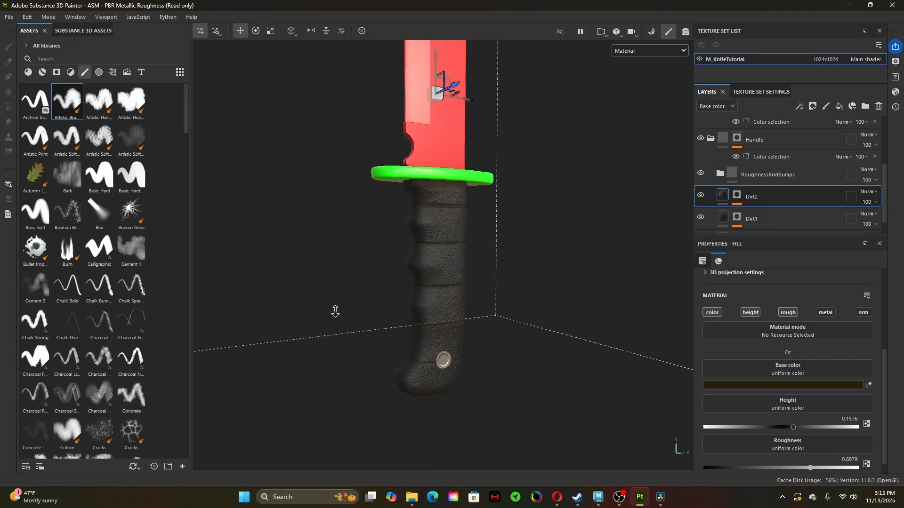
left_click_drag(336, 311, 540, 356, "alt")
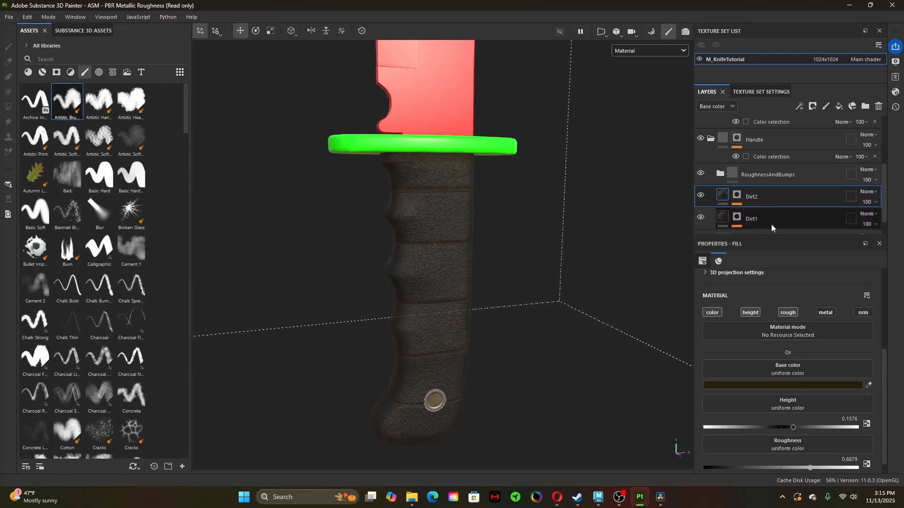
left_click(737, 220)
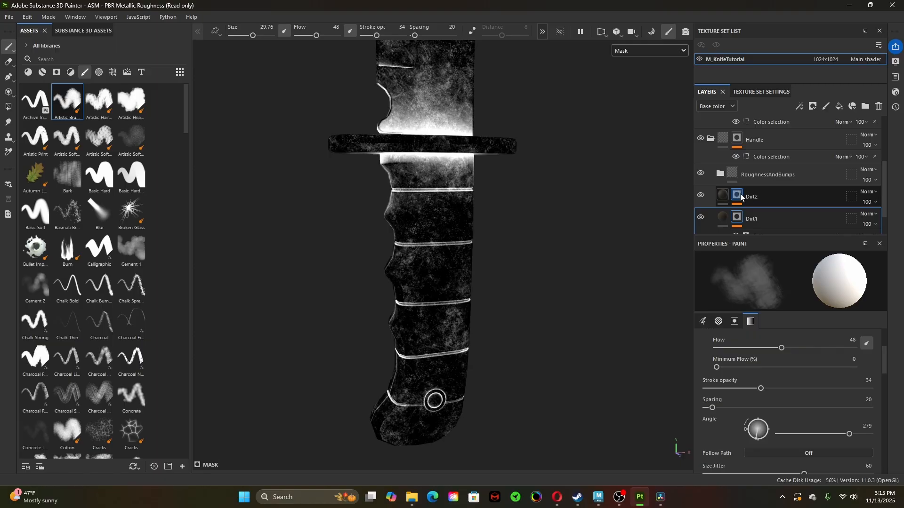
left_click(740, 195)
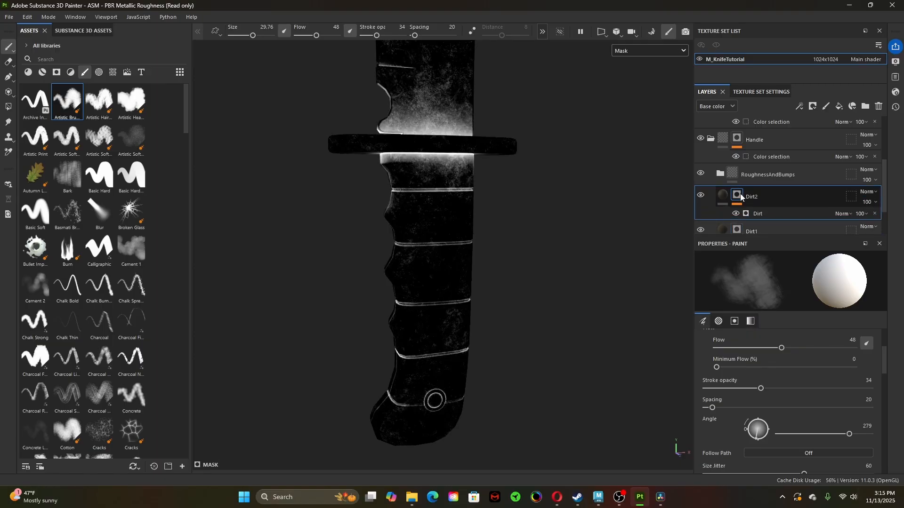
scroll(742, 401, "down", 3)
scroll(742, 400, "down", 5)
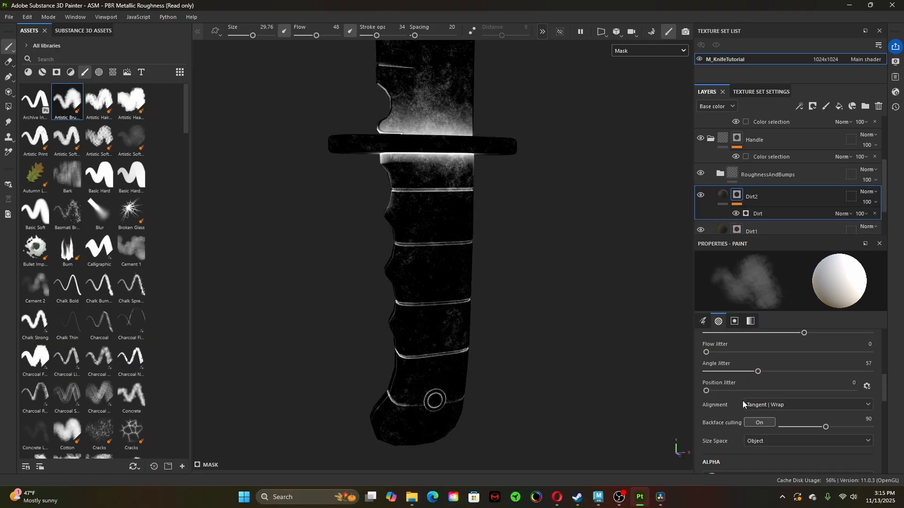
left_click(764, 213)
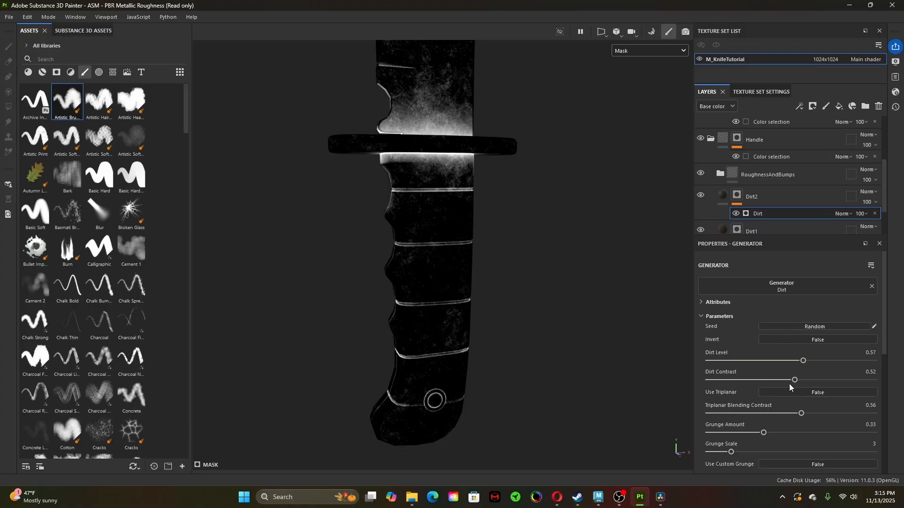
left_click_drag(763, 433, 775, 434)
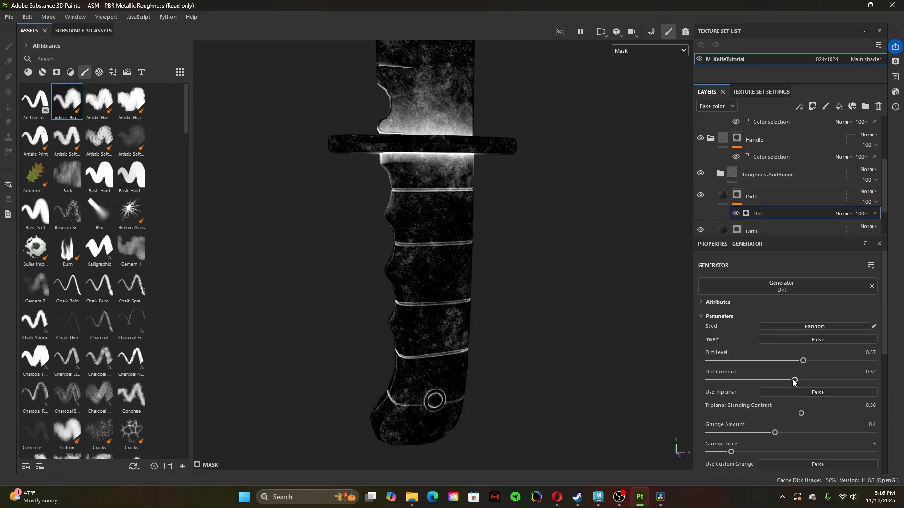
left_click_drag(796, 382, 840, 387)
left_click_drag(803, 361, 815, 365)
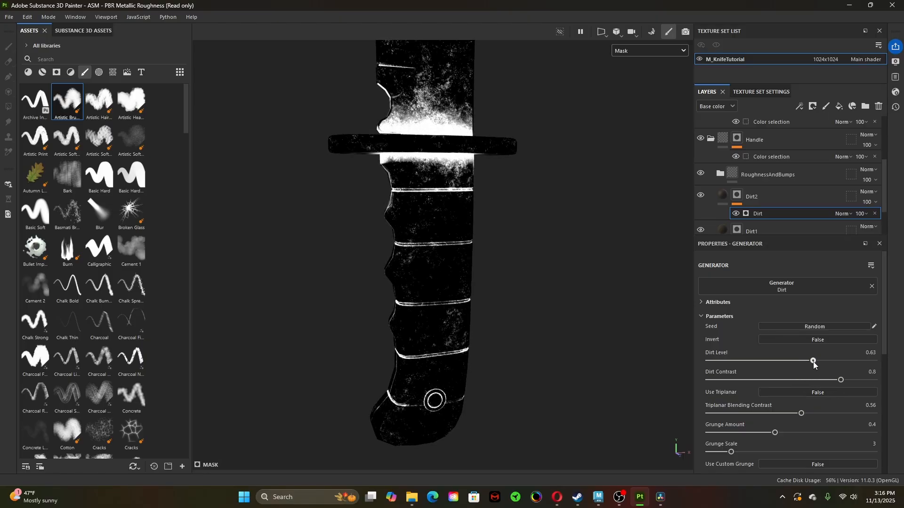
- Return to the material view and examine the adjusted Dirt2 layer on the handle from near and far
left_click(723, 196)
right_click_drag(475, 273, 666, 265, "alt")
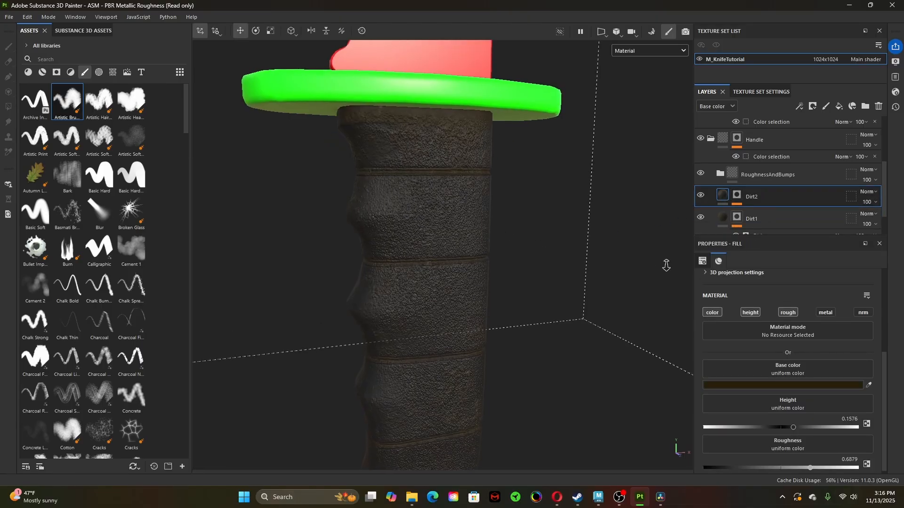
mouse_move(665, 264)
left_mouse_down("alt")
mouse_move(617, 281)
mouse_move(609, 262)
mouse_move(652, 263)
left_mouse_up("alt")
right_click_drag(652, 264, 424, 301, "alt")
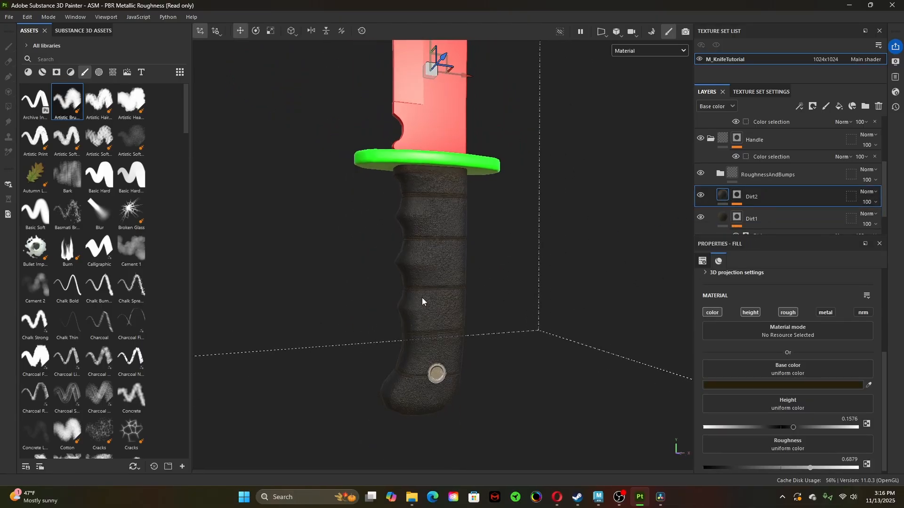
left_click_drag(424, 301, 486, 317, "alt")
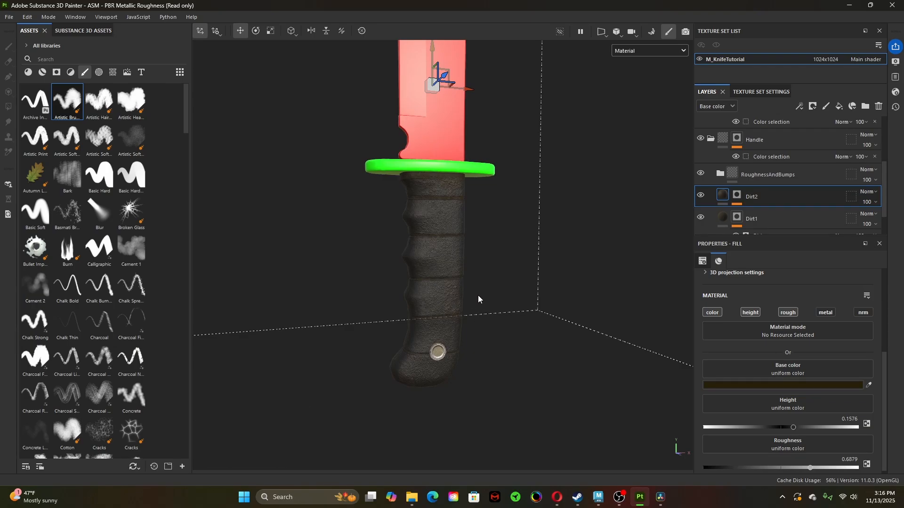
left_click_drag(505, 302, 485, 307, "alt")
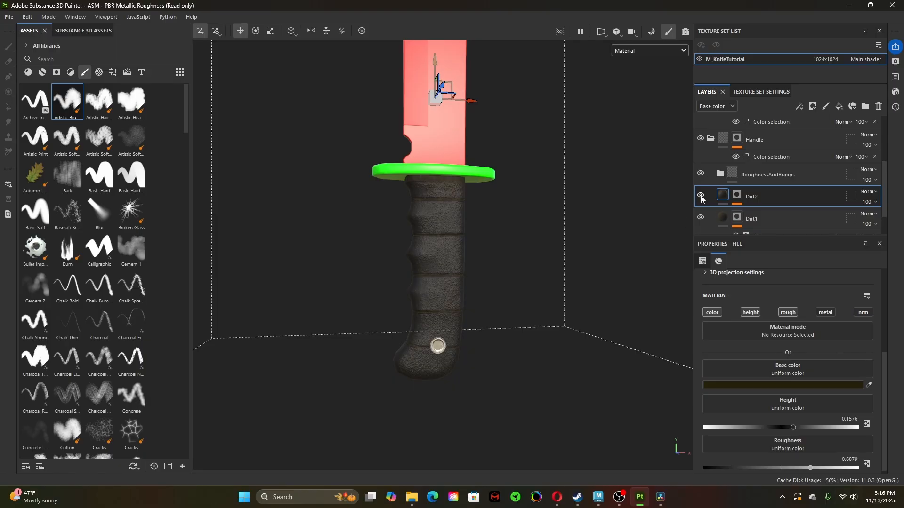
- Add a folder named Dirt above the Dirt2 layer, below RoughnessAndBumps
left_click(776, 219)
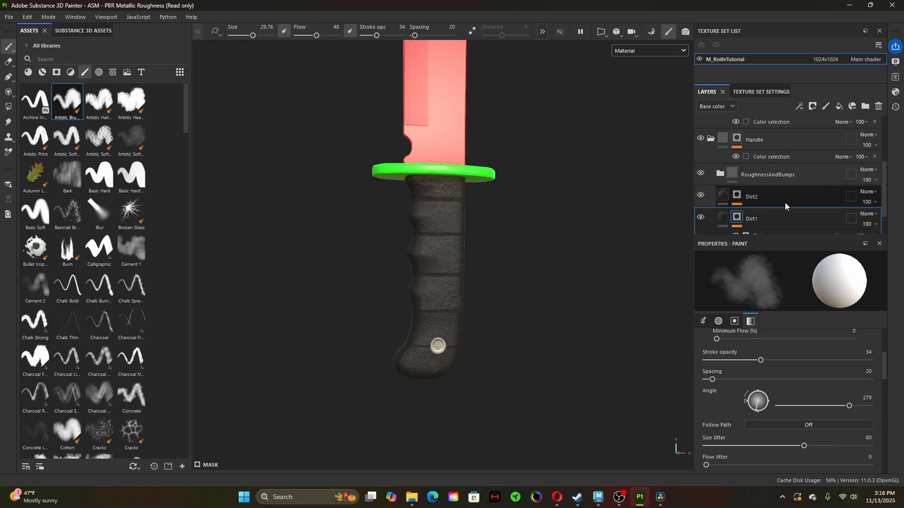
left_click(770, 198, "ctrl")
left_click(866, 107)
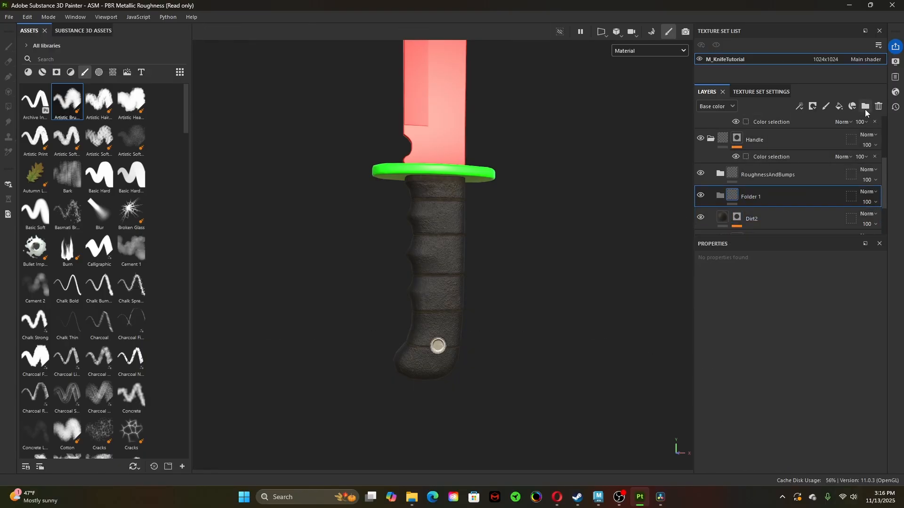
double_click(775, 194)
type("Dirt")
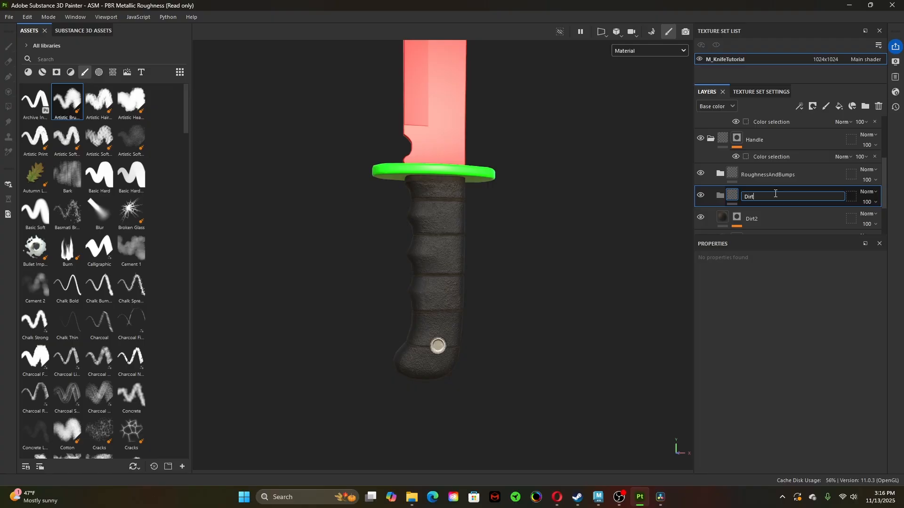
key("Return")
- Move the Dirt1 and Dirt2 layers into the Dirt folder and collapse the folder
scroll(776, 196, "down", 1)
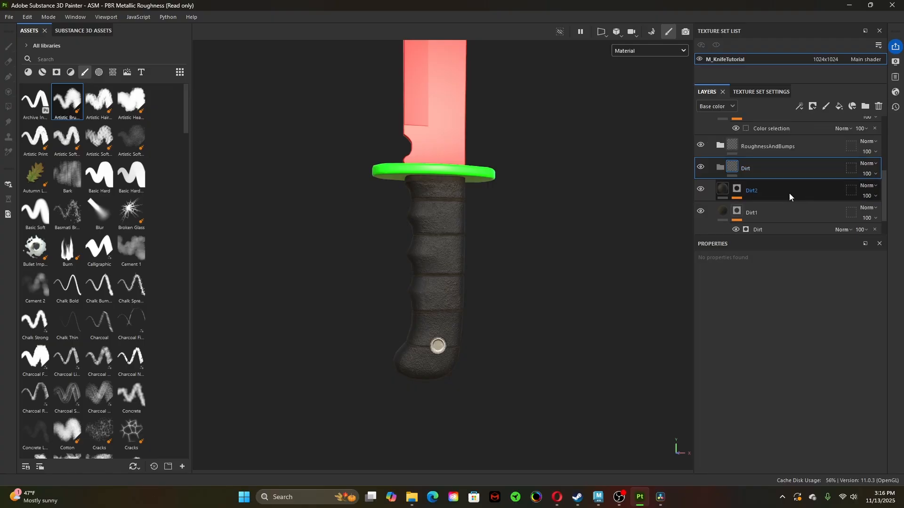
left_click(770, 210)
left_click(762, 191, "ctrl")
left_click_drag(763, 191, 763, 168)
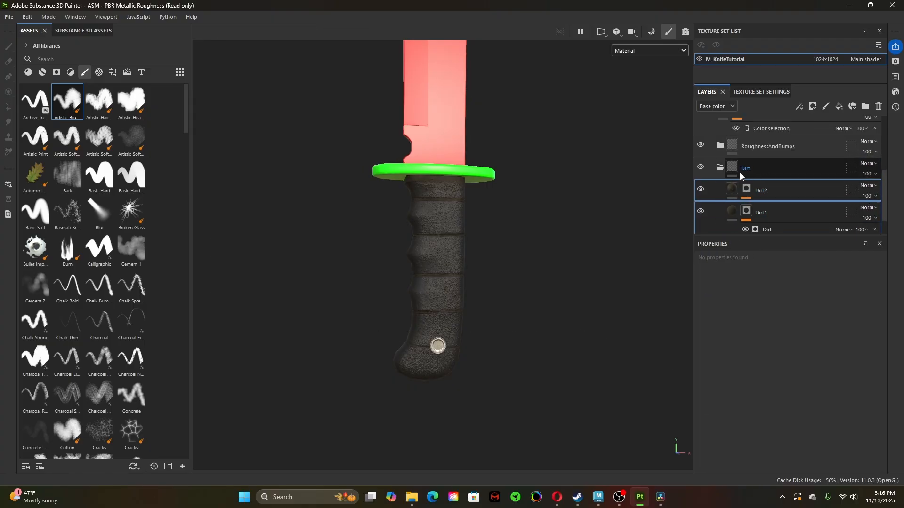
left_click(721, 168)
- Hide the Dirt folder and expand the RoughnessAndBumps folder to reach its layers
left_click(700, 196)
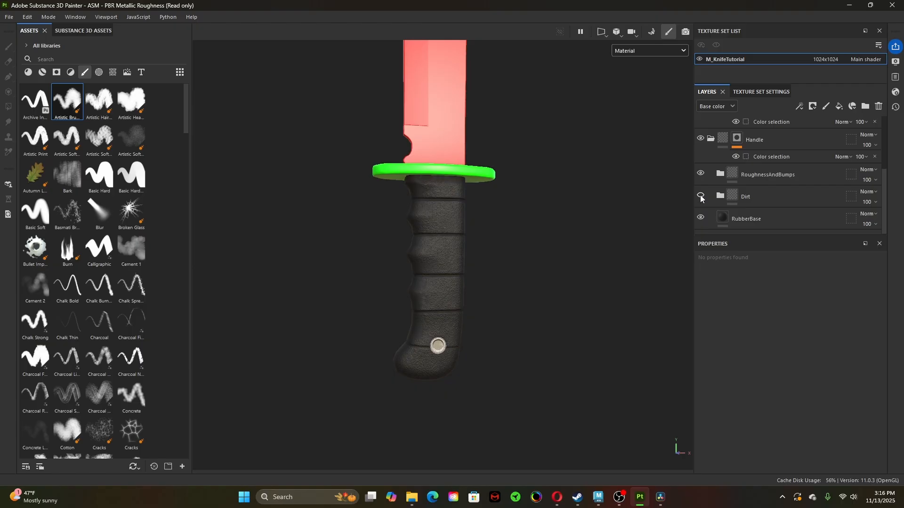
left_click(761, 216)
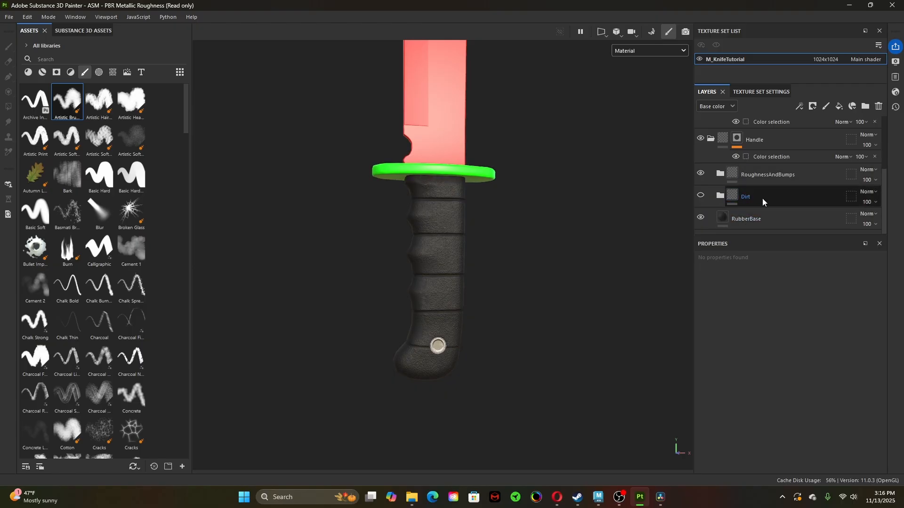
left_click(721, 174)
scroll(777, 202, "down", 3)
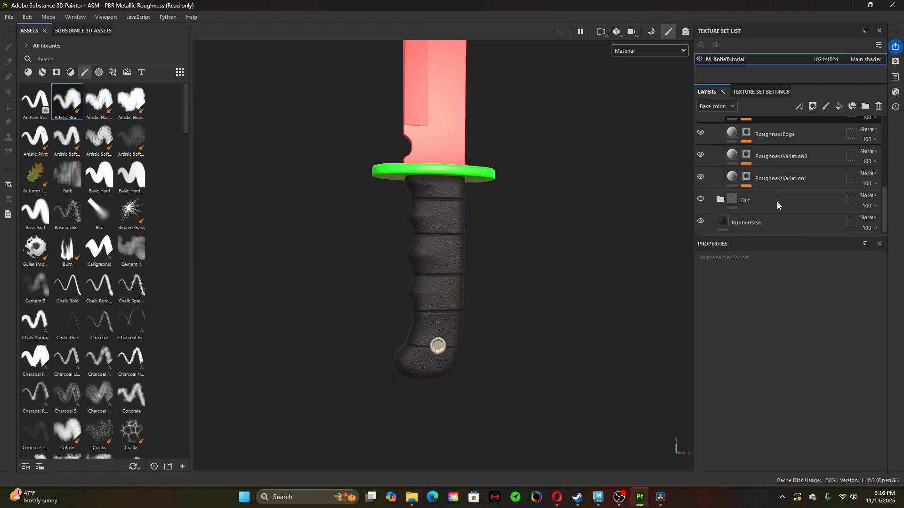
scroll(777, 202, "up", 1)
- Enable the color channel on RoughnessVariation1 and set its base color to dark gray 242424
left_click(776, 203)
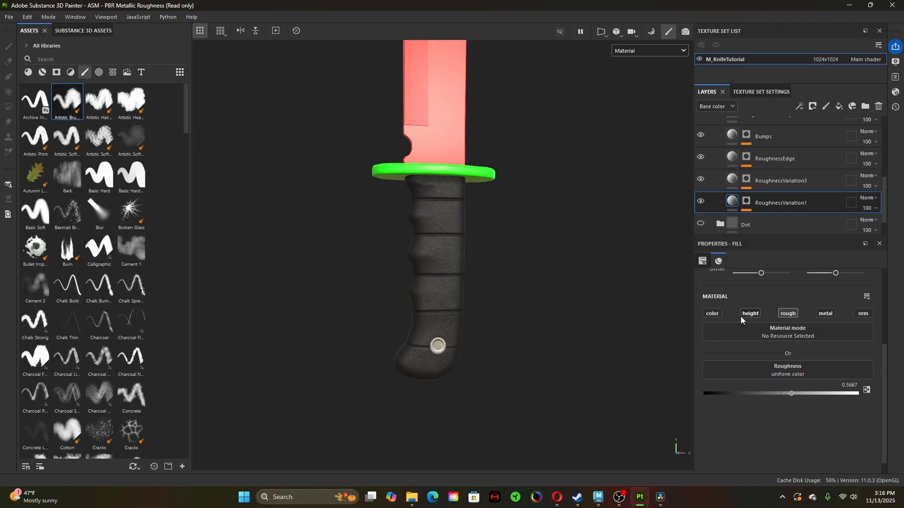
left_click(715, 315)
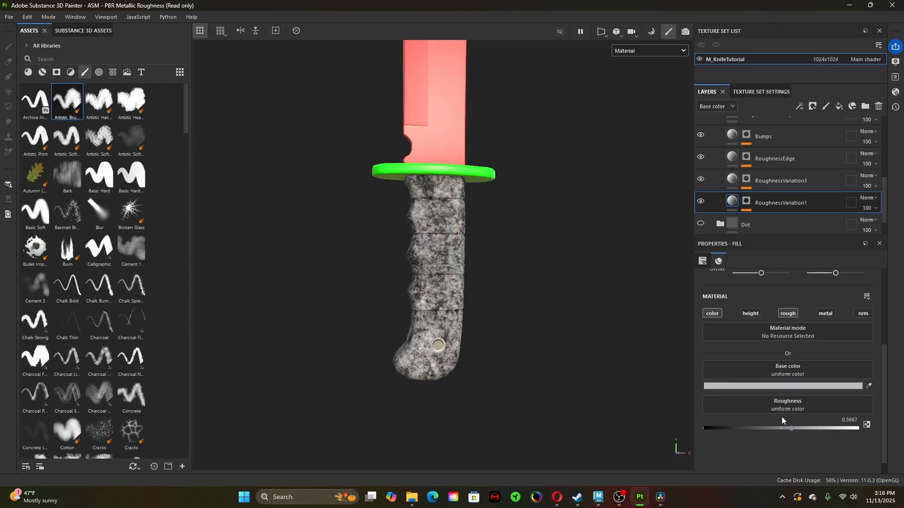
left_click(765, 386)
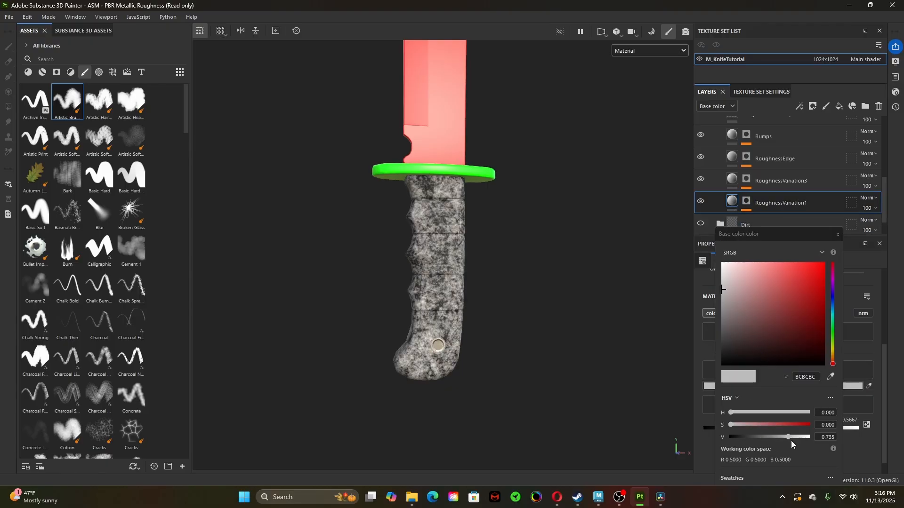
left_click_drag(787, 438, 741, 438)
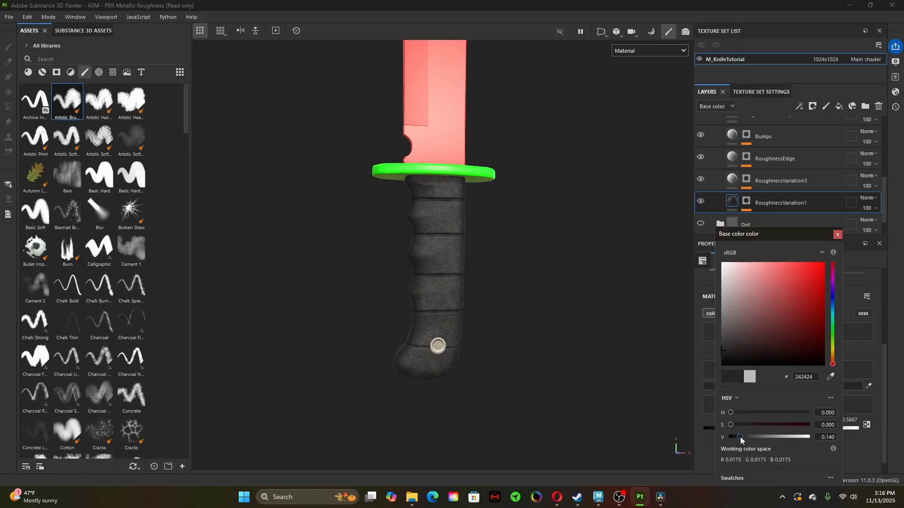
left_click(838, 234)
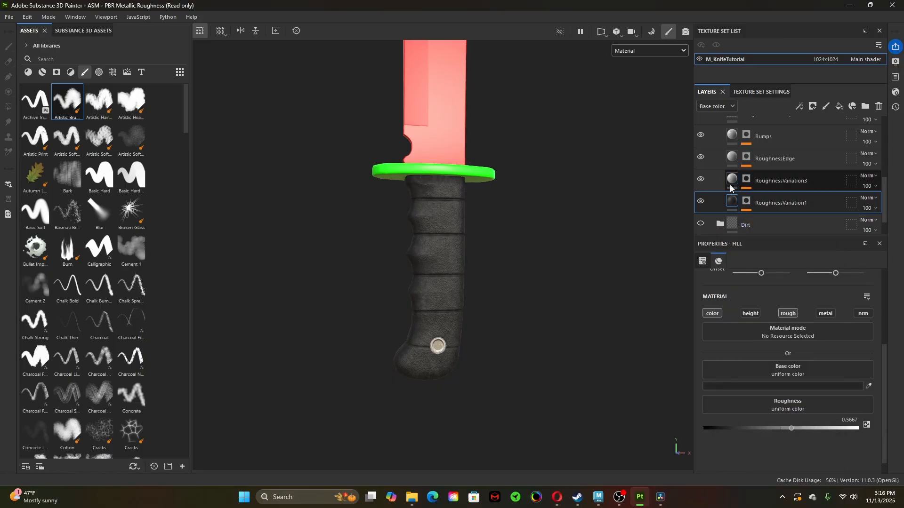
- Enable the color channel on the Bumps layer and give it a near-black, slightly reddish base color with saturation about 0.146
left_click(731, 138)
left_click(716, 313)
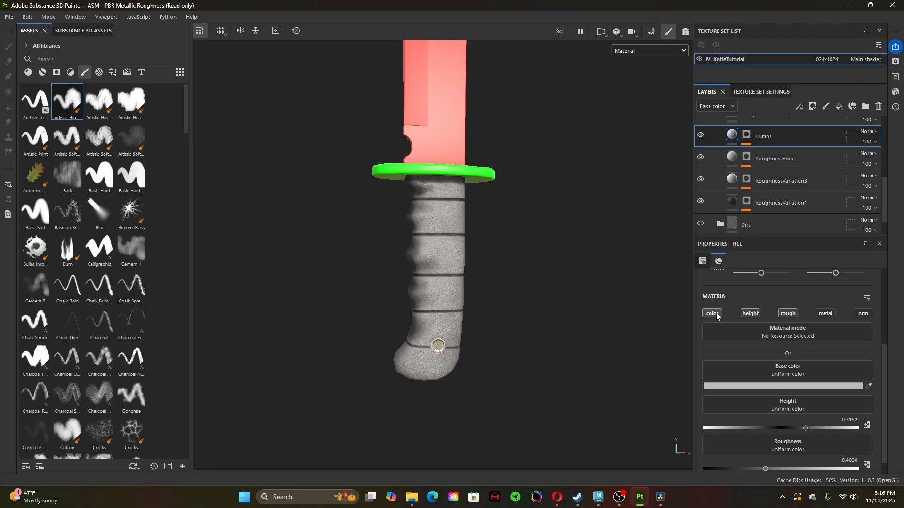
left_click(761, 387)
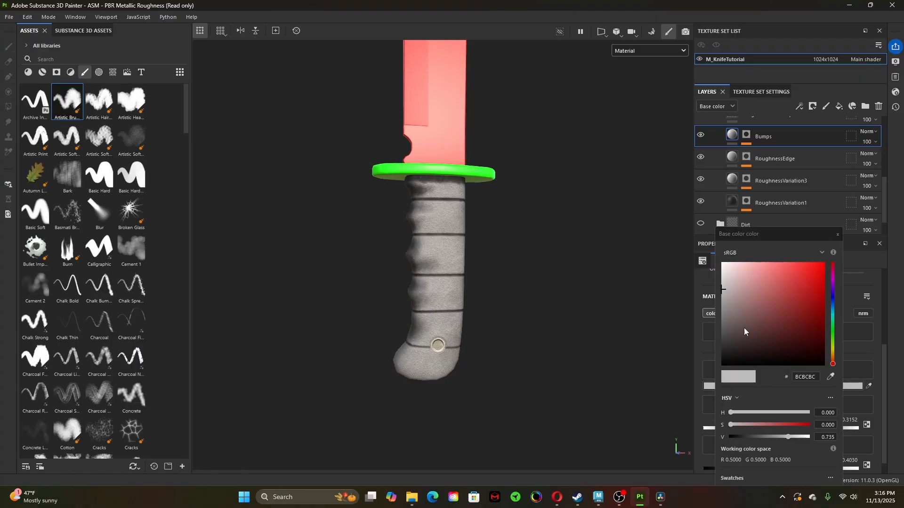
left_click_drag(786, 437, 742, 426)
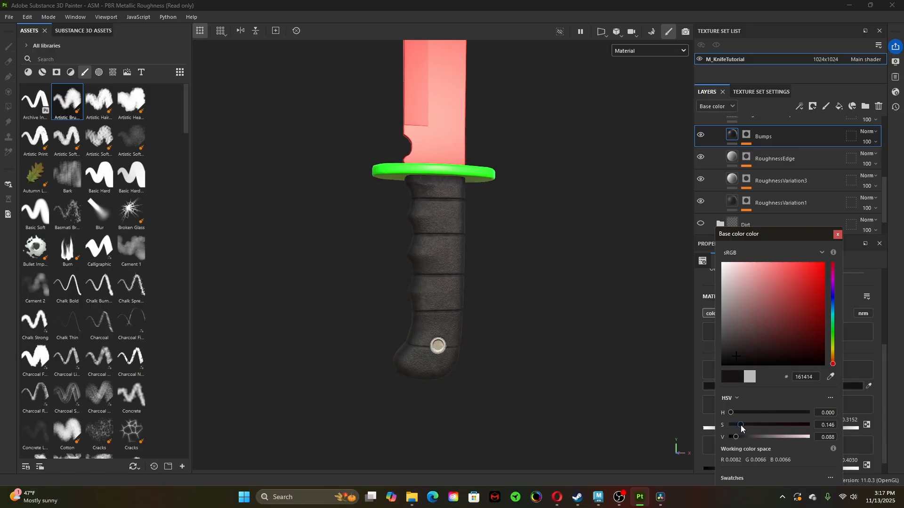
left_click_drag(738, 440, 737, 440)
left_click(838, 235)
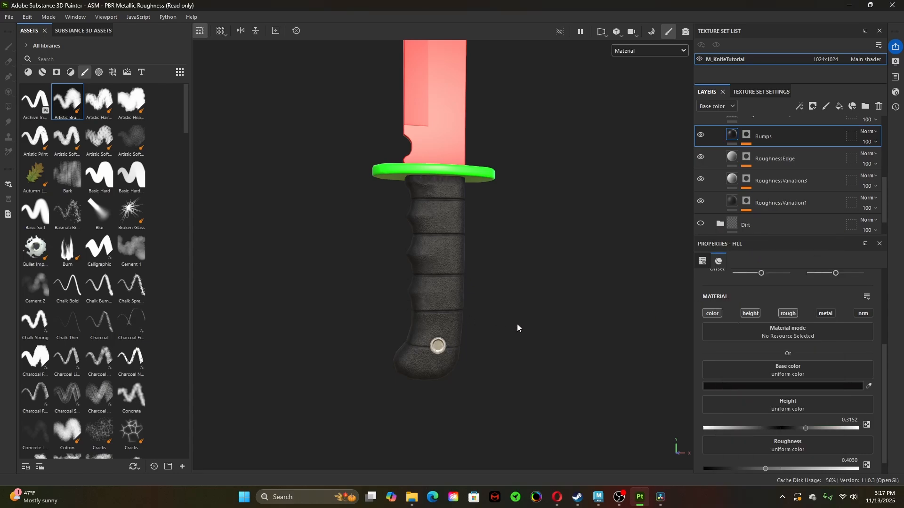
- Enable the color channel on RoughnessVariation3 and set its base color to saturation 0.240 and value 0.170
right_click_drag(517, 328, 544, 366, "alt")
left_click_drag(545, 367, 587, 363, "alt")
middle_click_drag(578, 348, 575, 333, "alt")
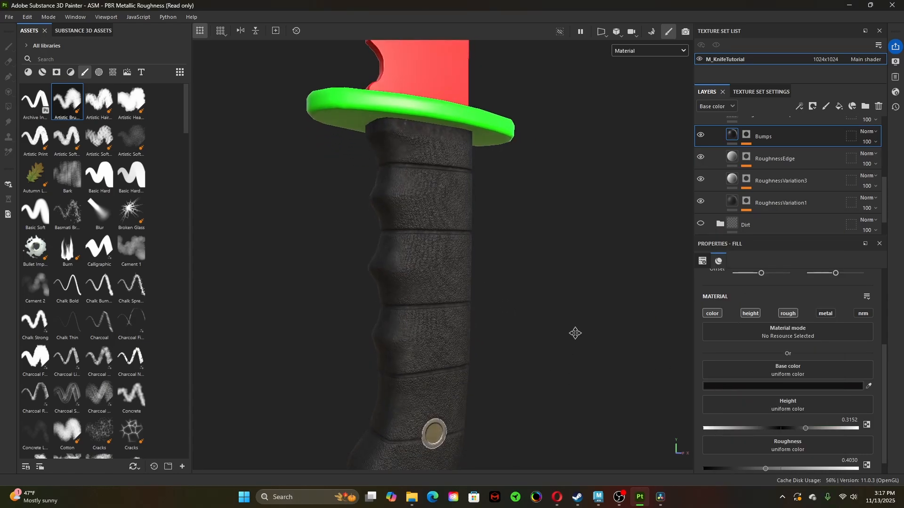
key("f")
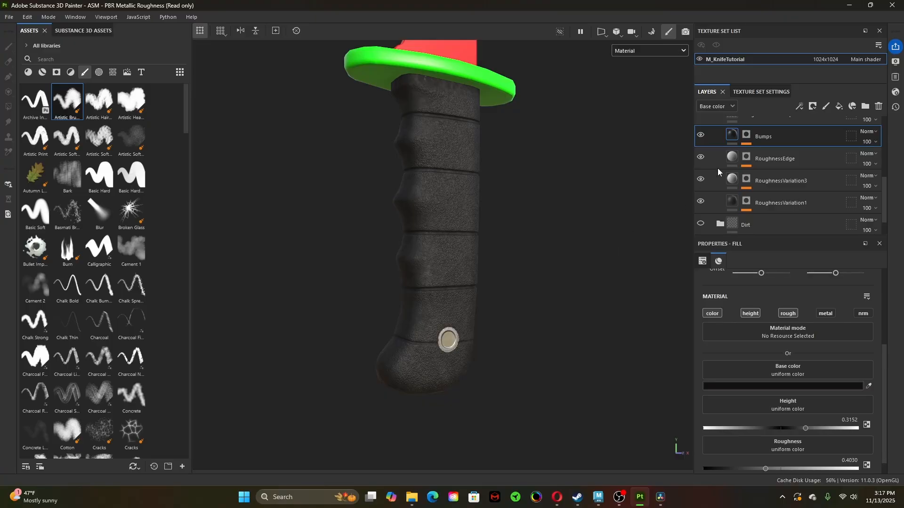
left_click(720, 180)
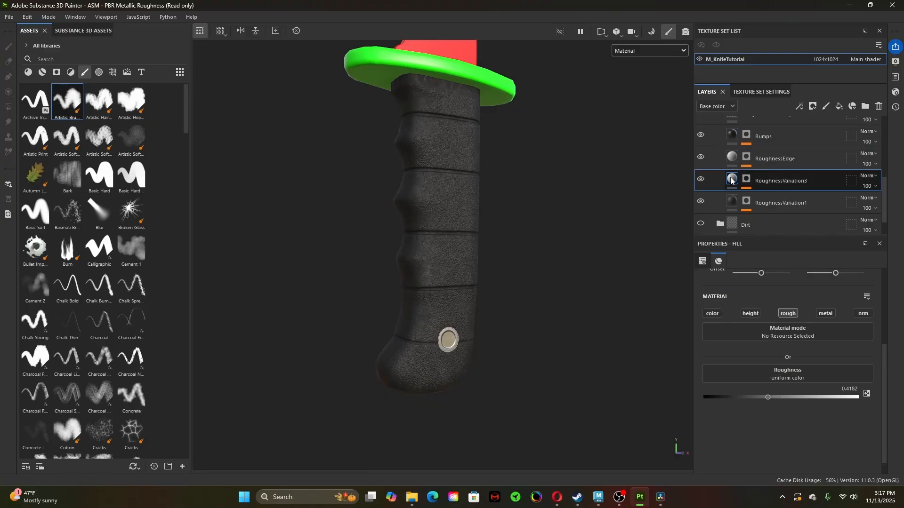
left_click(712, 313)
left_click(757, 386)
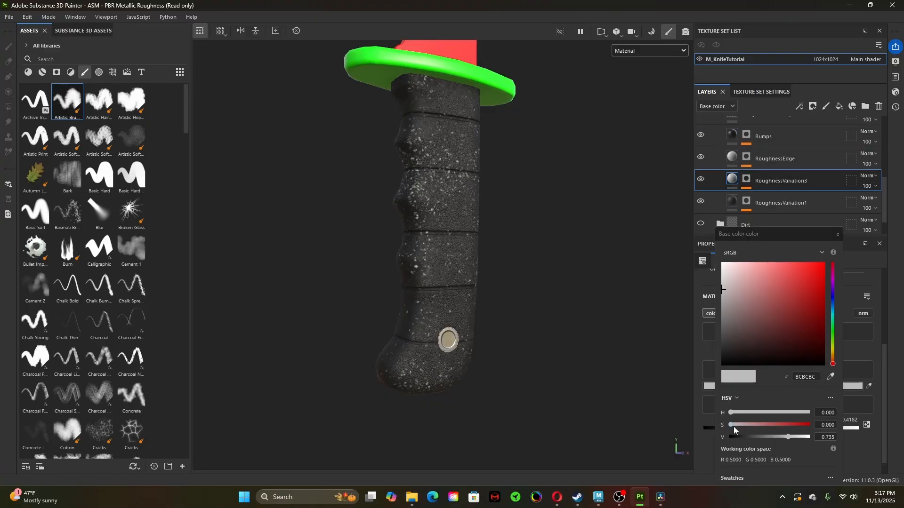
mouse_move(732, 425)
left_mouse_down()
mouse_move(766, 437)
mouse_move(743, 436)
left_mouse_up()
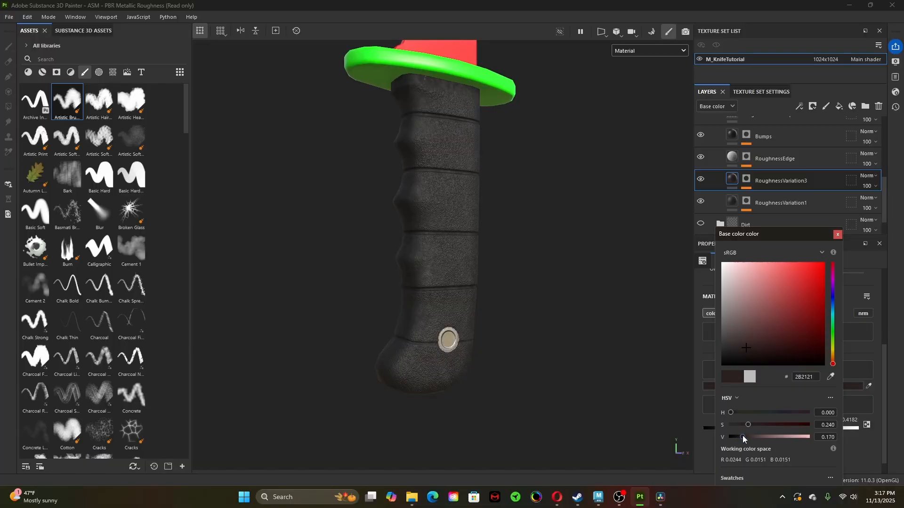
- Shift RoughnessVariation3's base color hue to 0.132 and check the handle from near and far under rotated lighting
right_click_drag(623, 304, 632, 306, "alt")
left_click_drag(612, 308, 574, 313, "alt")
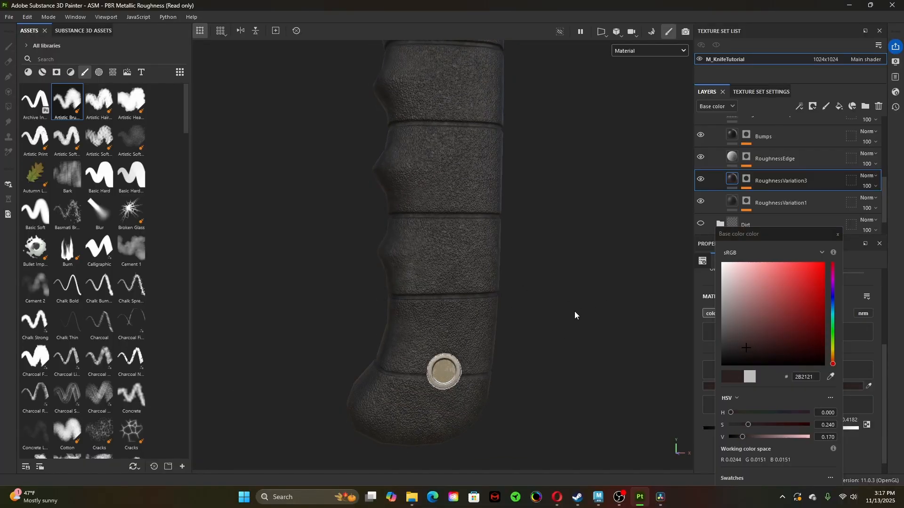
mouse_move(584, 307)
right_mouse_down("shift")
mouse_move(574, 307)
mouse_move(583, 310)
right_mouse_up("shift")
left_click_drag(833, 364, 834, 355)
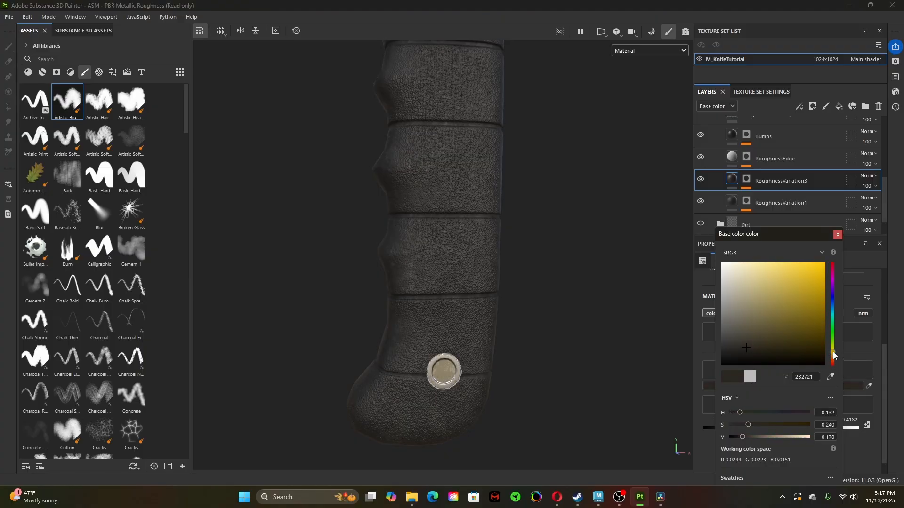
scroll(583, 318, "down", 2)
mouse_move(583, 318)
left_mouse_down("alt")
mouse_move(607, 321)
mouse_move(575, 333)
left_mouse_up("alt")
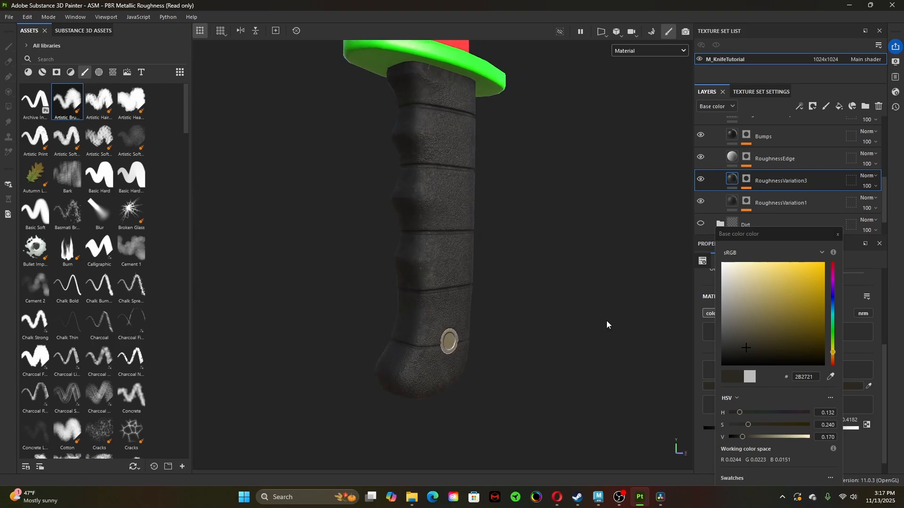
right_click_drag(576, 332, 592, 318, "shift")
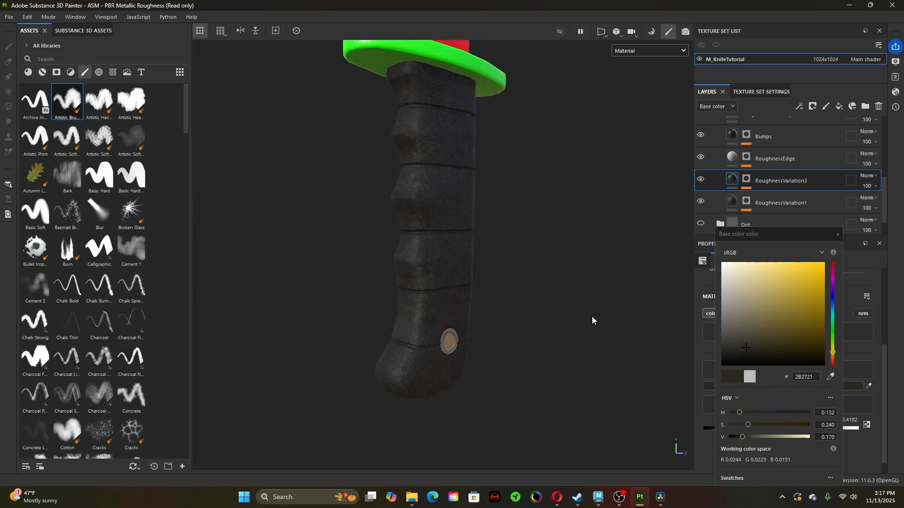
scroll(334, 310, "down", 2)
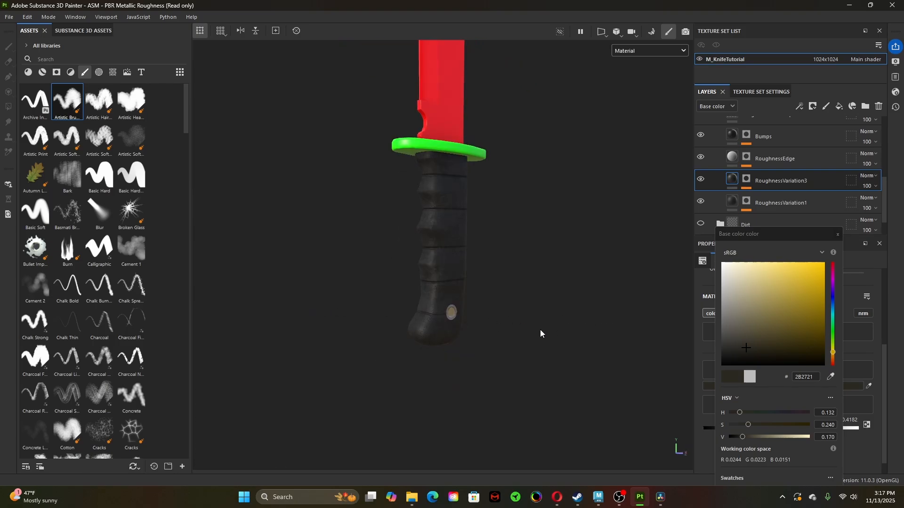
left_click_drag(540, 333, 461, 326, "alt")
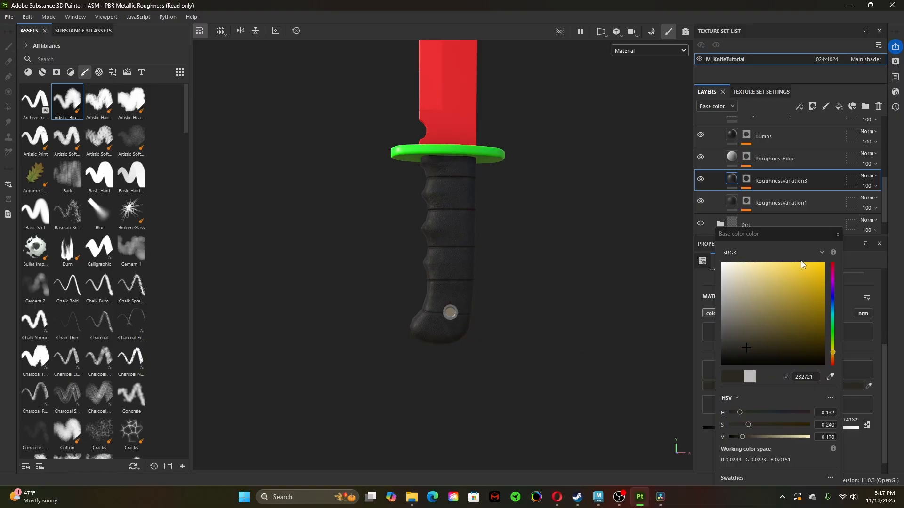
left_click(837, 235)
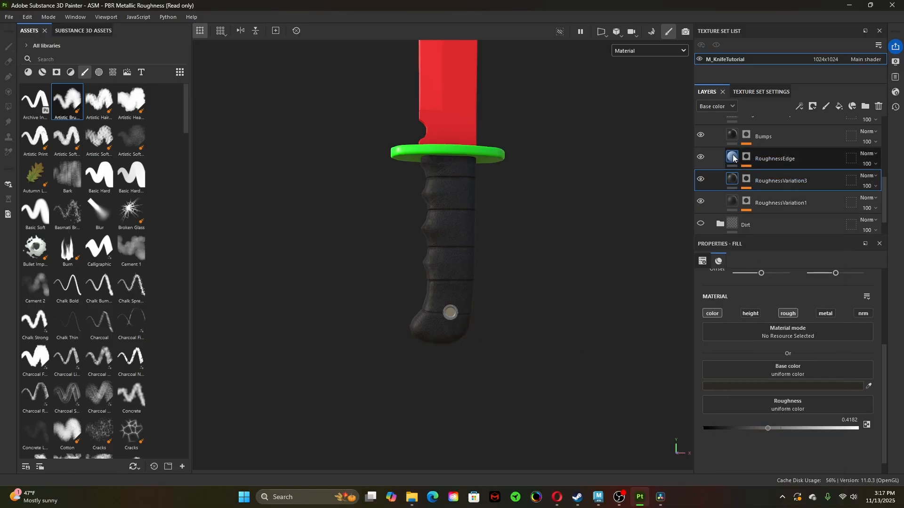
- Enable the color channel on RoughnessEdge, set its base color to near-black 060505 and check the handle closer up
left_click(734, 159)
left_click(715, 313)
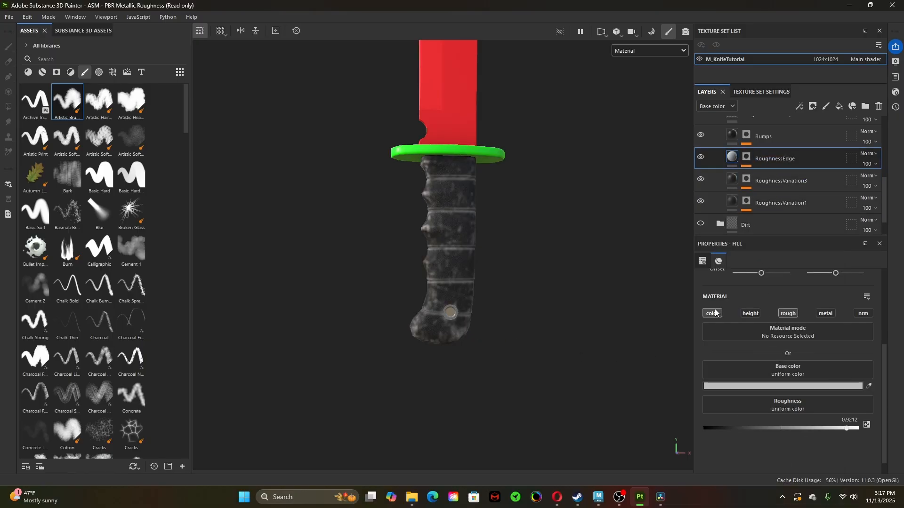
left_click(773, 386)
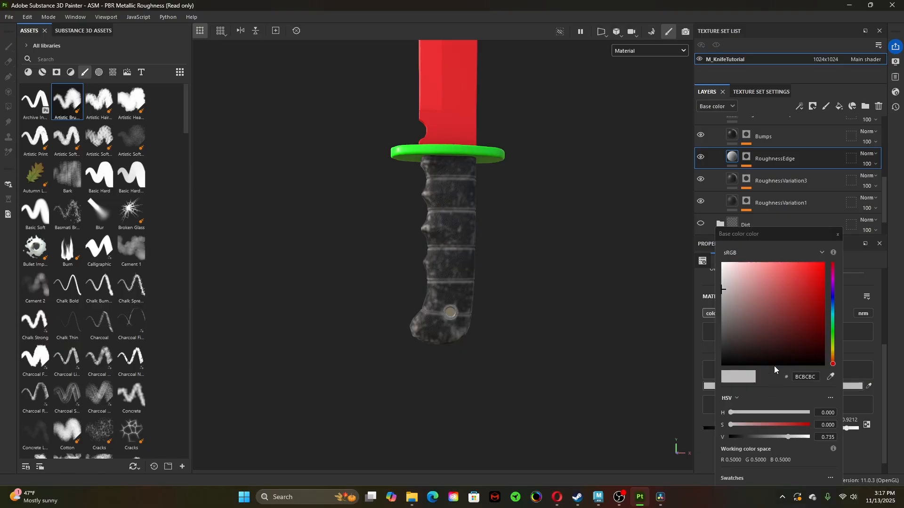
left_click_drag(729, 305, 722, 361)
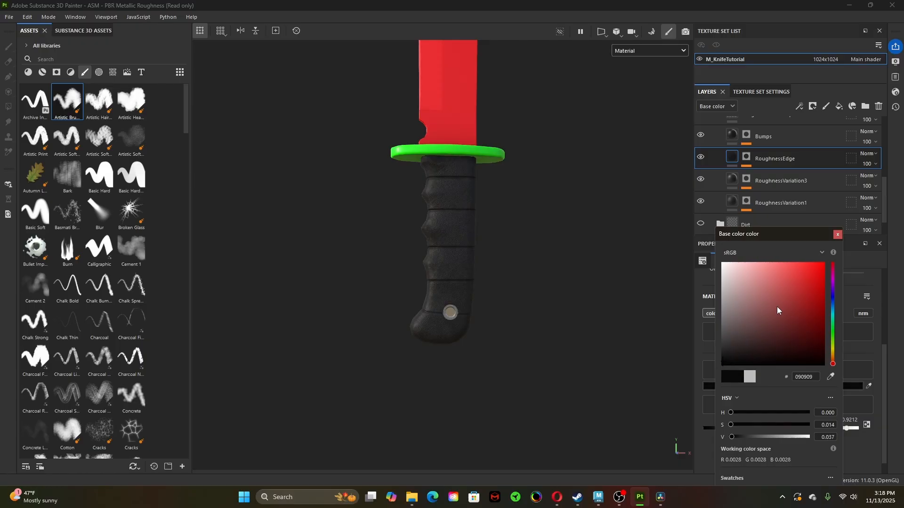
left_click_drag(732, 359, 735, 362)
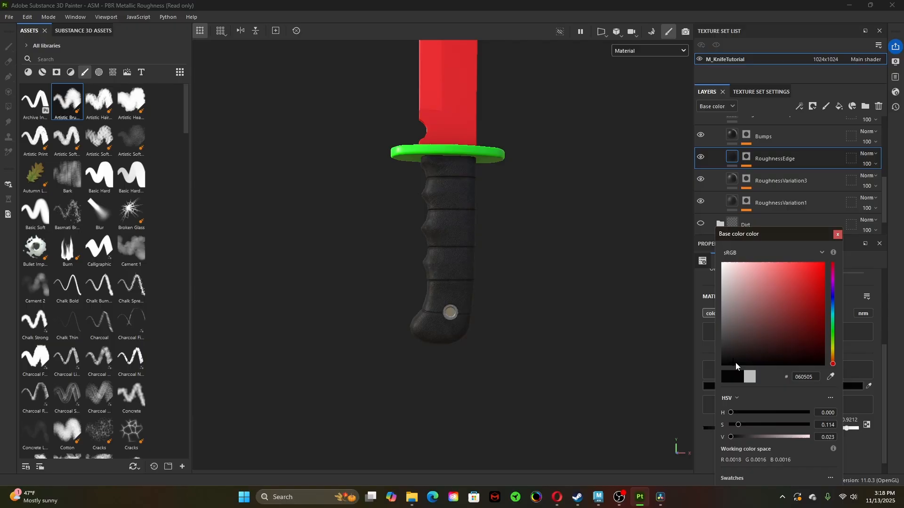
left_click(838, 234)
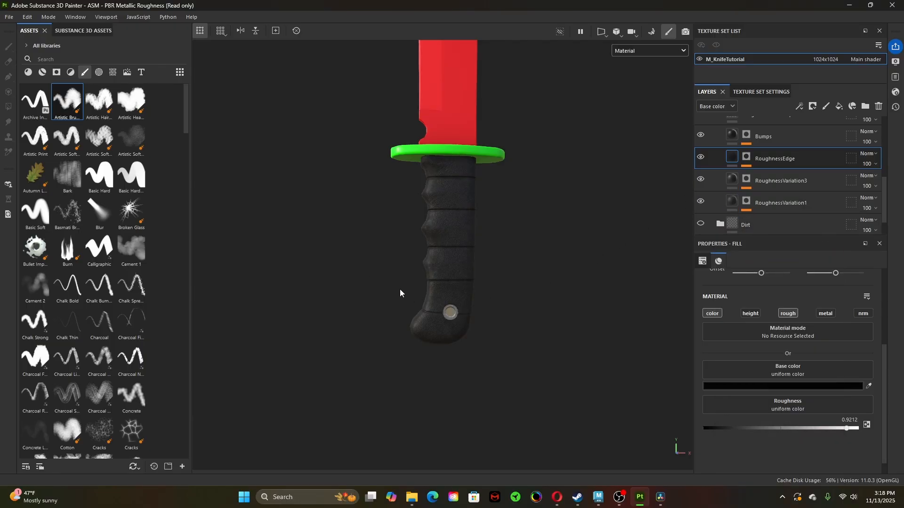
right_click_drag(401, 292, 569, 346, "alt")
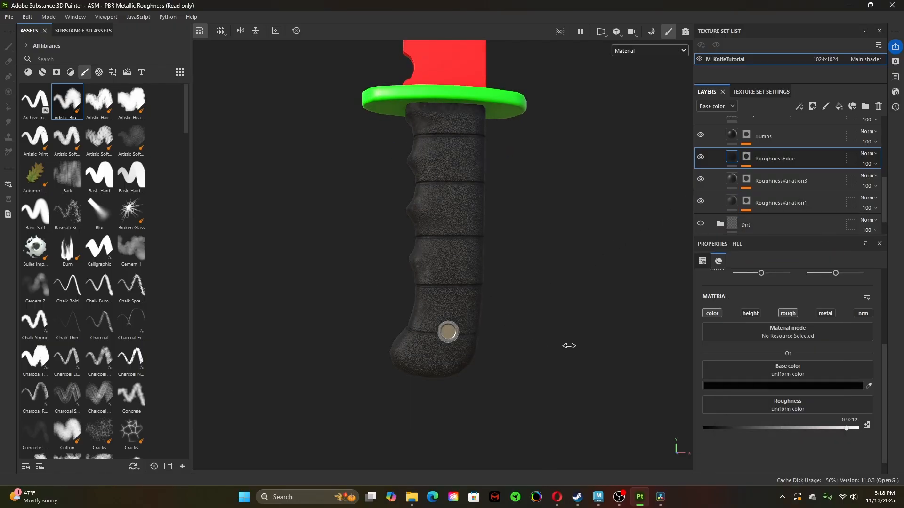
- Collapse the RoughnessAndBumps and Handle folders and expand the Bolt folder in the layer stack
left_click_drag(488, 360, 453, 360, "alt")
scroll(766, 223, "up", 3)
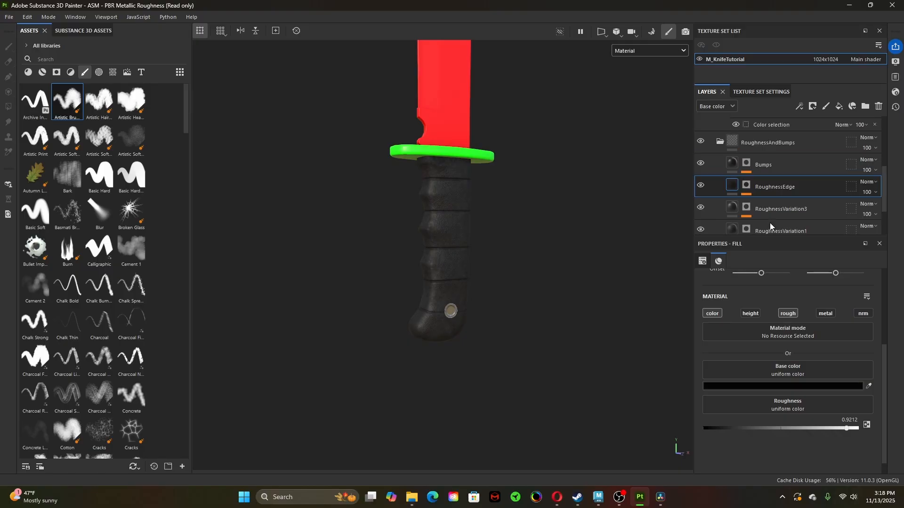
left_click(718, 172)
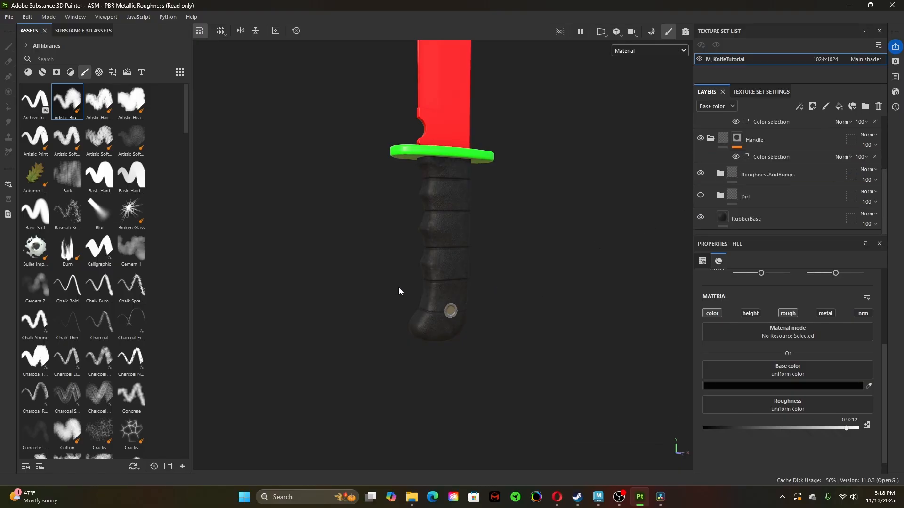
left_click_drag(399, 291, 513, 293, "alt")
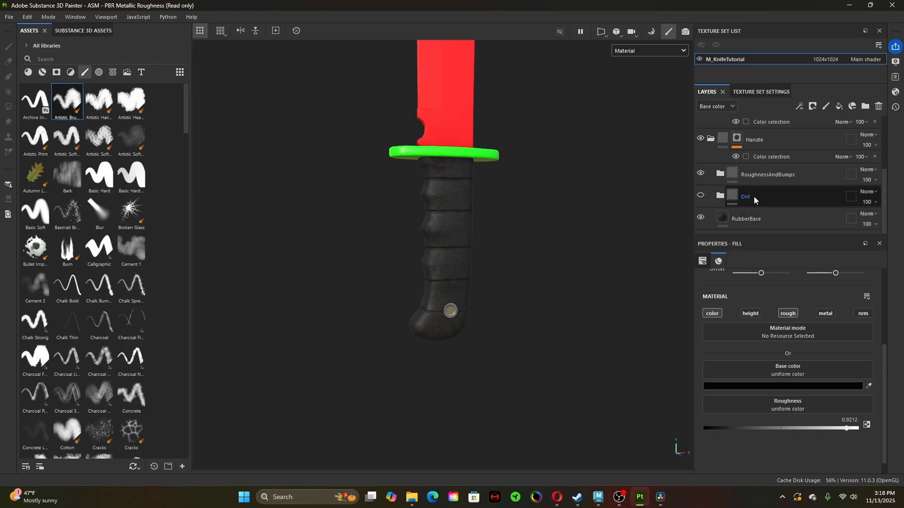
scroll(749, 184, "up", 1)
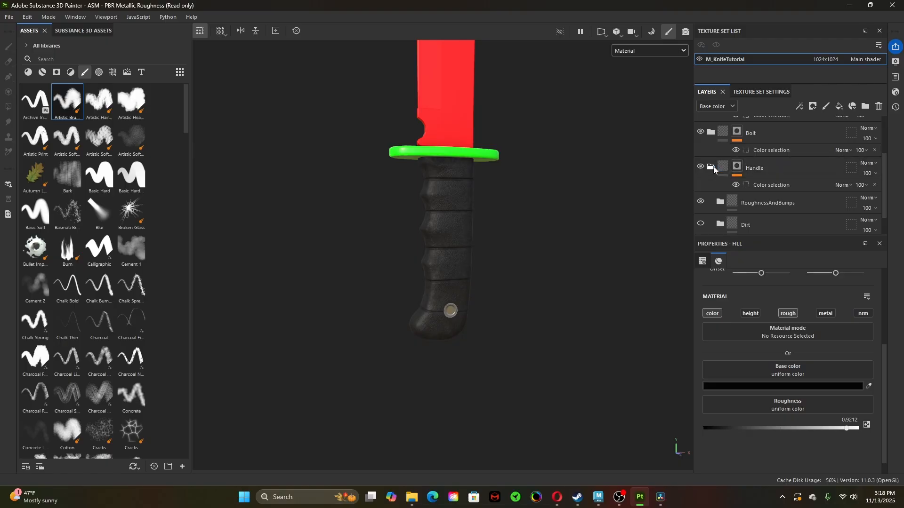
scroll(715, 182, "up", 1)
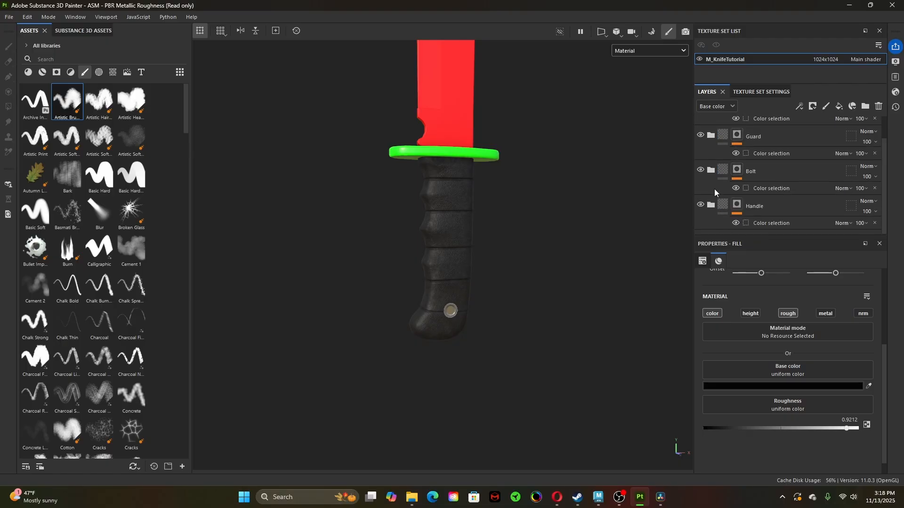
left_click(711, 170)
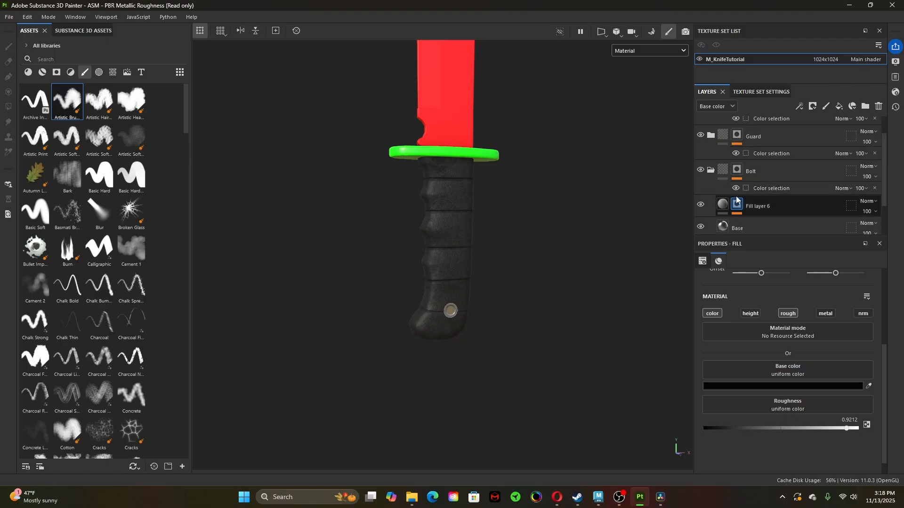
scroll(755, 217, "down", 1)
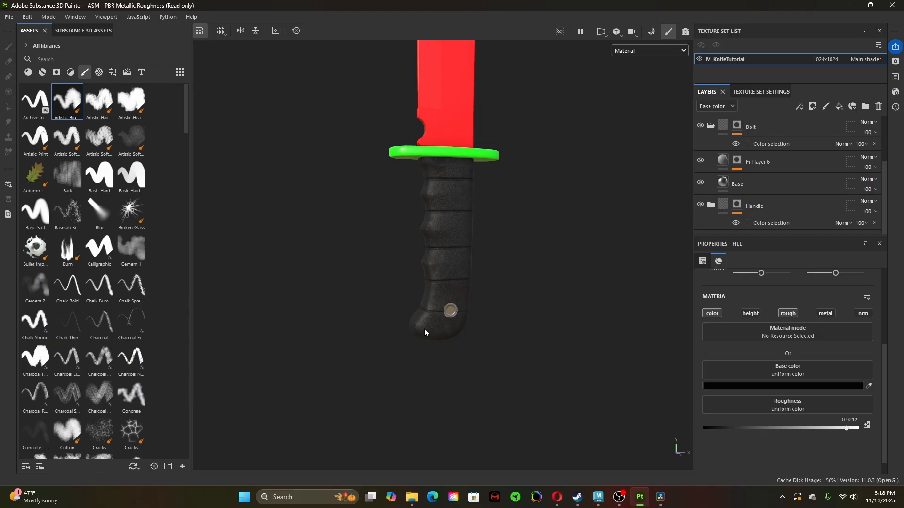
- Check the bolt on the handle up close, and add a fill layer above Fill layer 6 with only the color channel enabled
scroll(395, 319, "up", 4)
left_click_drag(485, 382, 508, 315, "alt")
middle_click_drag(424, 410, 418, 333, "alt")
left_click_drag(445, 339, 455, 399, "alt")
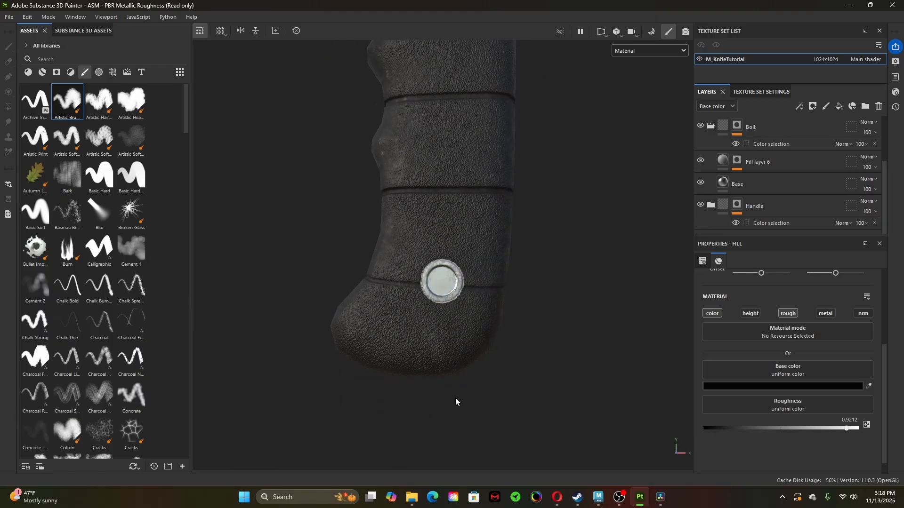
scroll(456, 398, "down", 2)
scroll(526, 359, "down", 2)
middle_click_drag(518, 372, 508, 346, "alt")
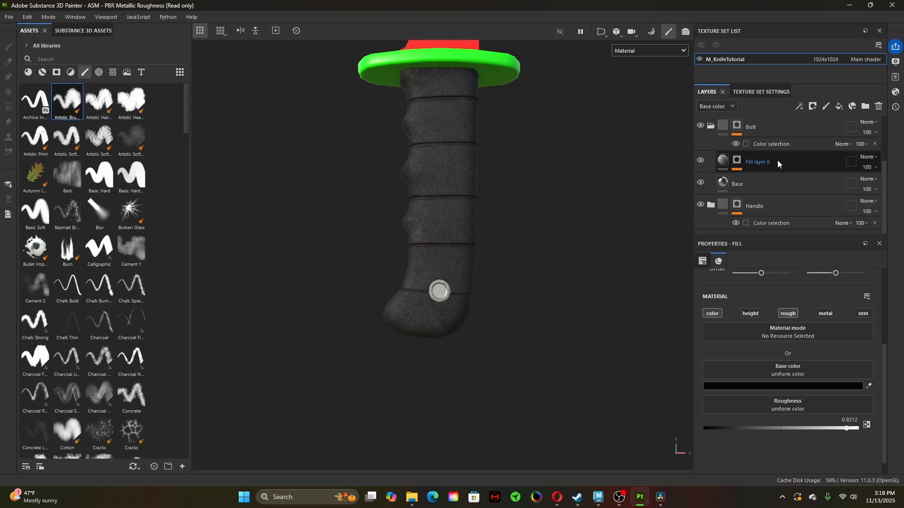
left_click(840, 106)
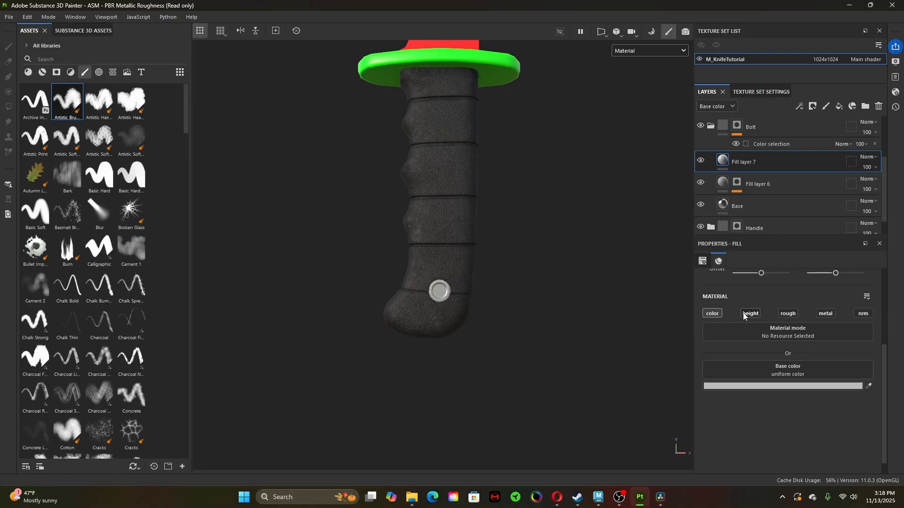
- Set Fill layer 7's base color to the slightly reddish gray 908888 and give the layer a black mask
left_click(799, 387)
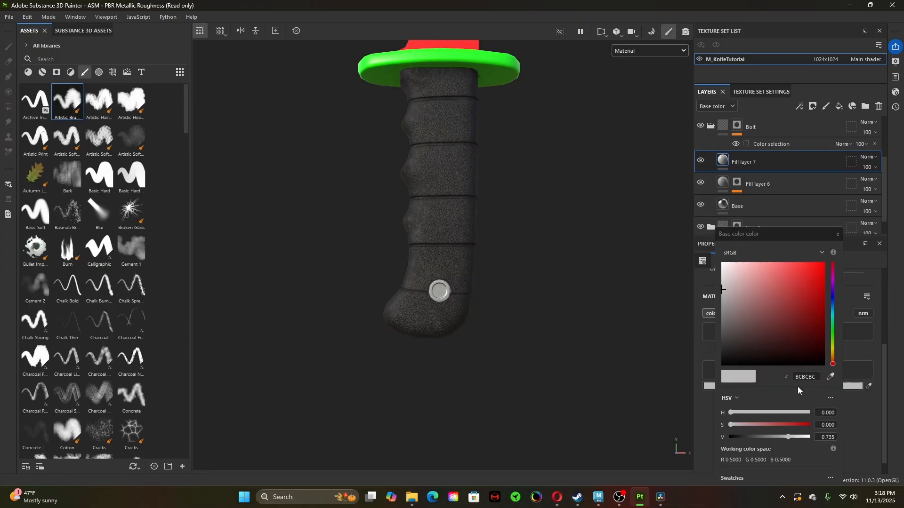
left_click(737, 342)
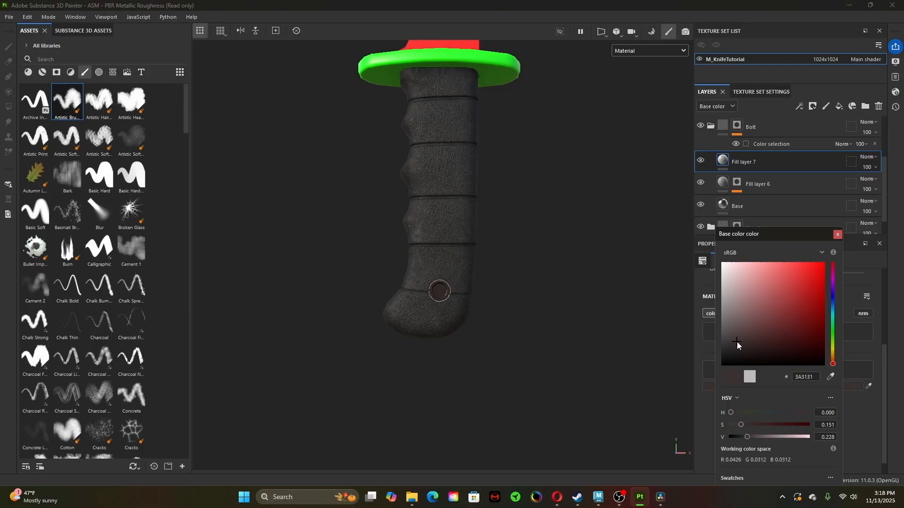
left_click_drag(732, 337, 727, 308)
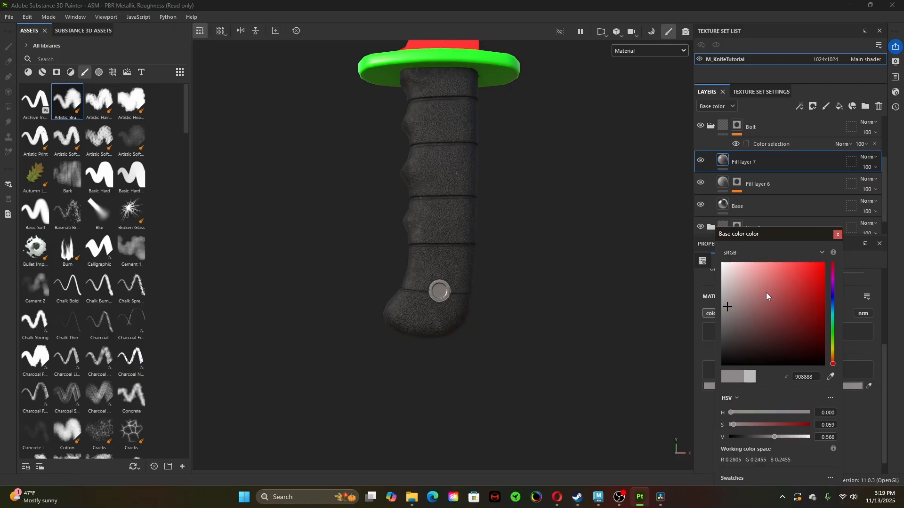
left_click(836, 234)
right_click(725, 159)
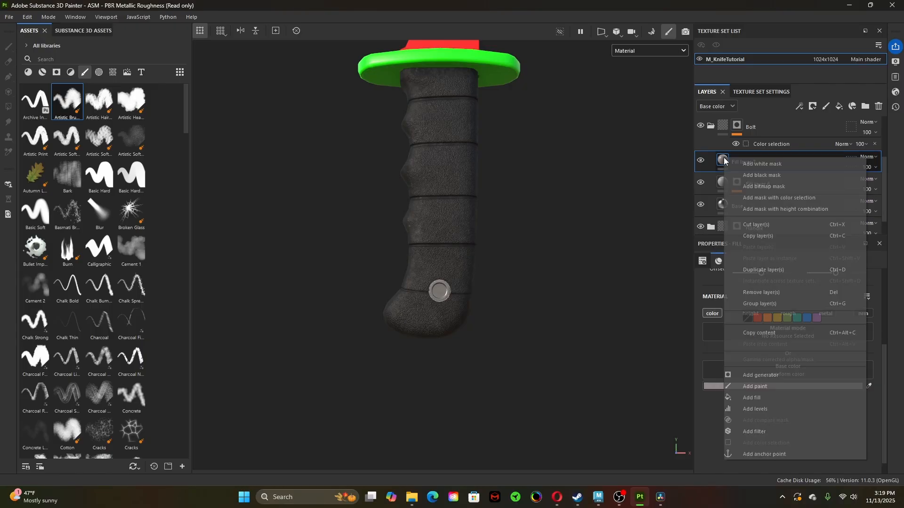
left_click(749, 175)
right_click(738, 159)
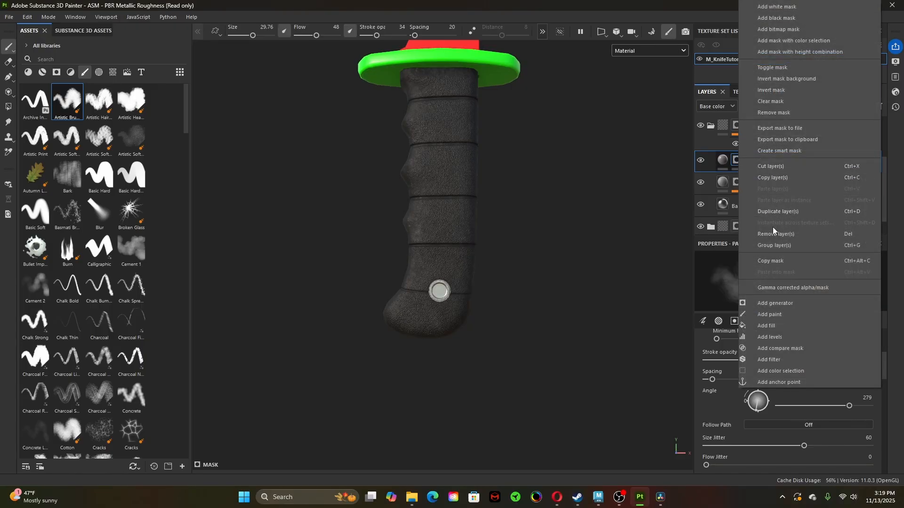
left_click(789, 326)
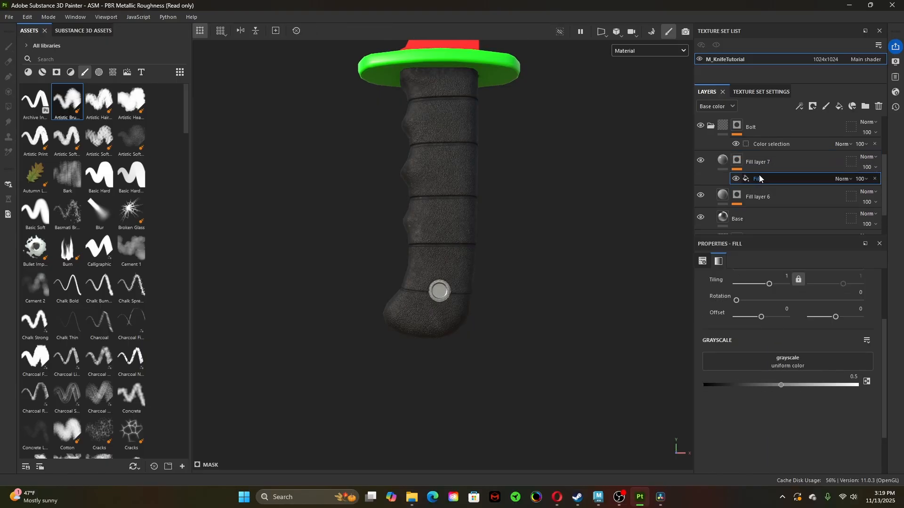
left_click(799, 367)
left_click(725, 424)
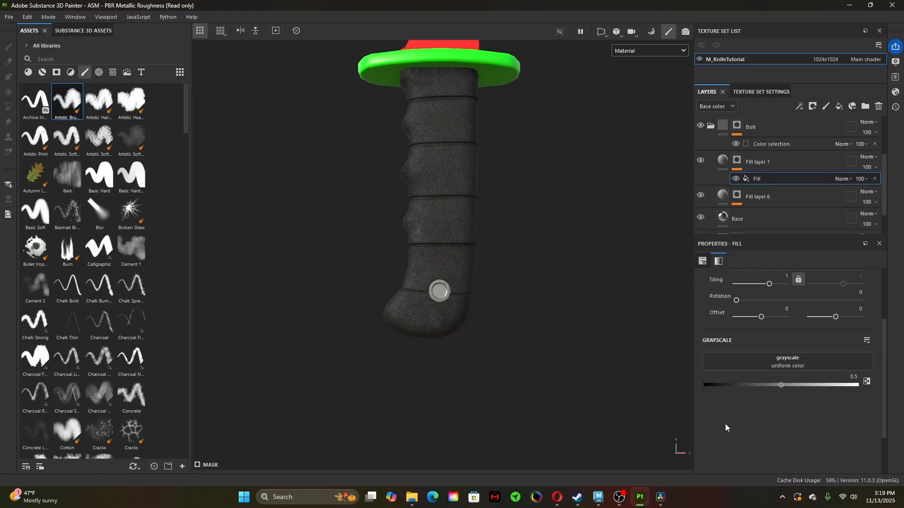
key("ctrl+z")
- Add a Dirt generator to the mask of Fill layer 7
right_click(738, 160)
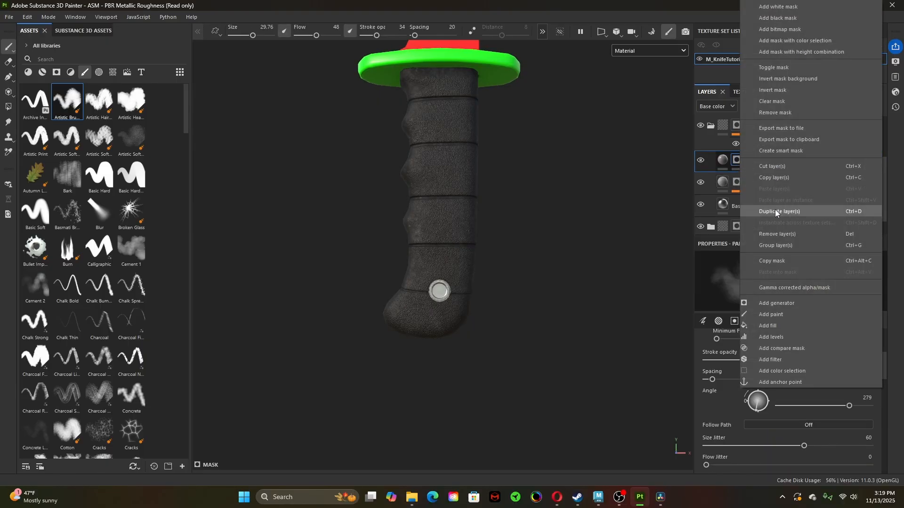
left_click(792, 304)
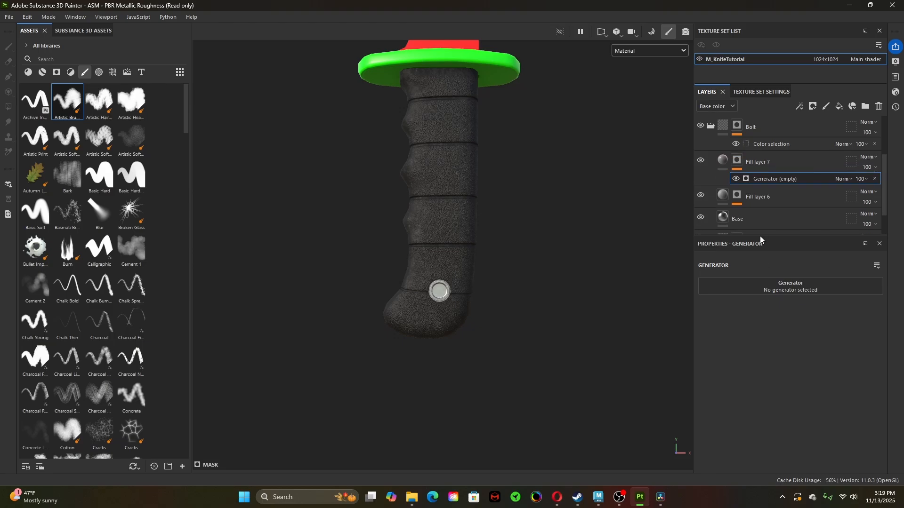
left_click(774, 285)
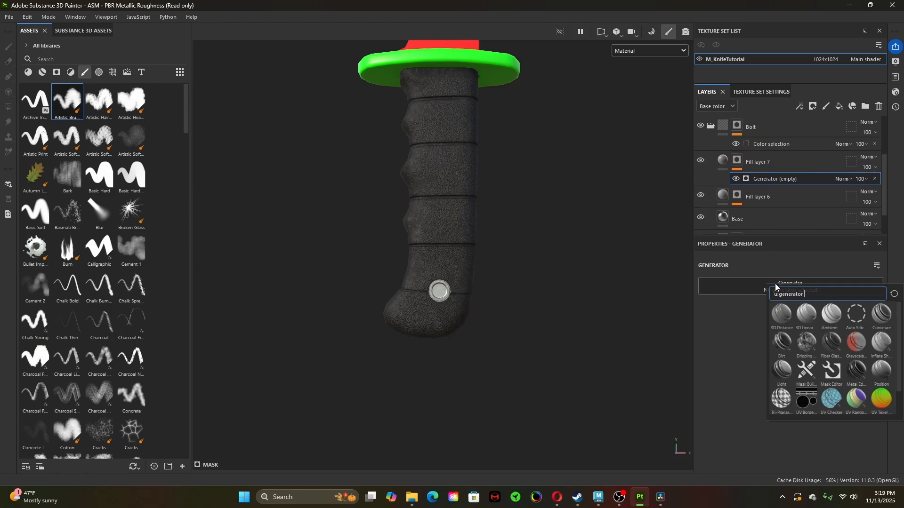
left_click(783, 346)
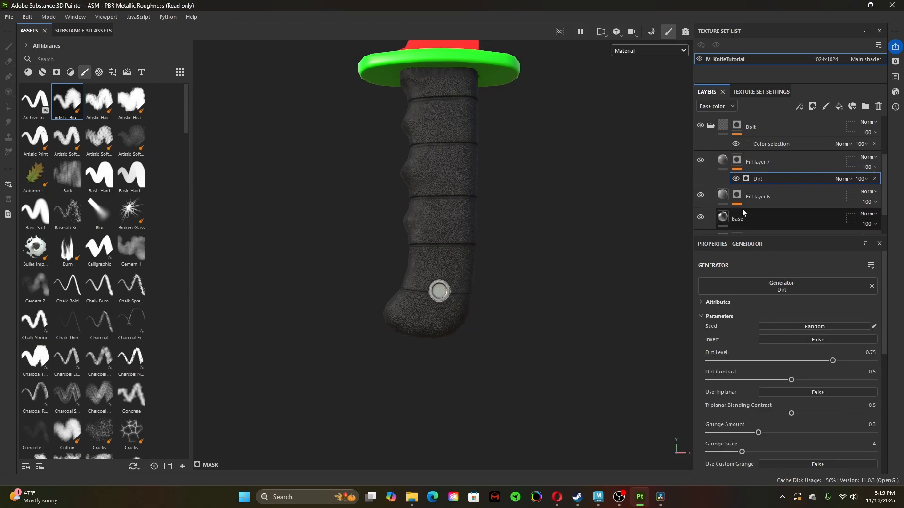
- Examine the bolt's dirt effect up close under rotated lighting, and the whole knife from farther away
right_click_drag(425, 320, 603, 367, "alt")
right_click_drag(489, 365, 529, 367, "alt")
mouse_move(528, 367)
left_mouse_down("alt")
mouse_move(565, 368)
mouse_move(527, 375)
left_mouse_up("alt")
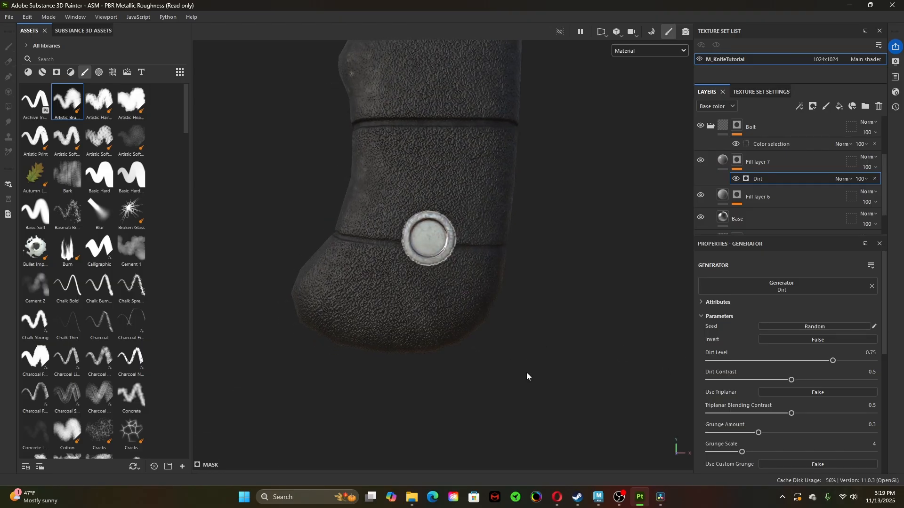
mouse_move(549, 372)
right_mouse_down("shift")
mouse_move(535, 371)
mouse_move(565, 372)
mouse_move(541, 374)
mouse_move(560, 377)
right_mouse_up("shift")
scroll(317, 323, "down", 10)
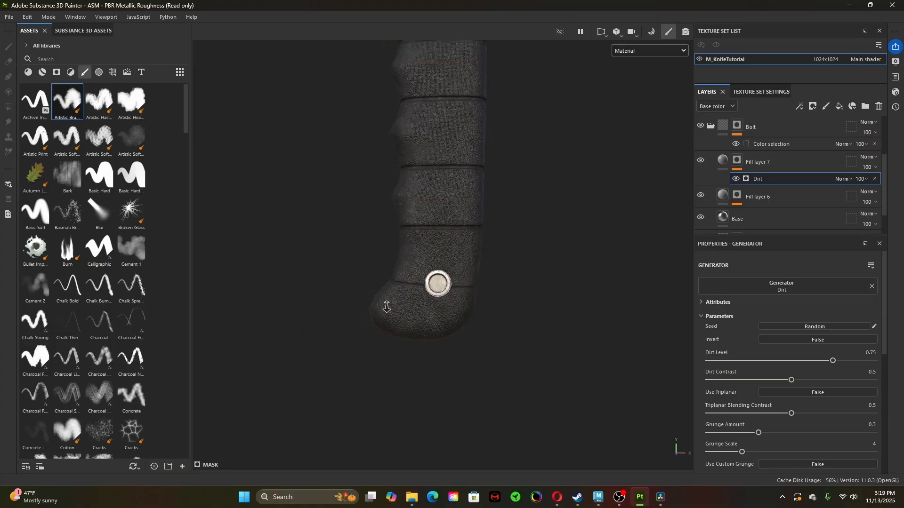
mouse_move(570, 347)
left_mouse_down("alt")
mouse_move(595, 343)
mouse_move(571, 329)
mouse_move(560, 341)
left_mouse_up("alt")
middle_click_drag(551, 367, 540, 300, "alt")
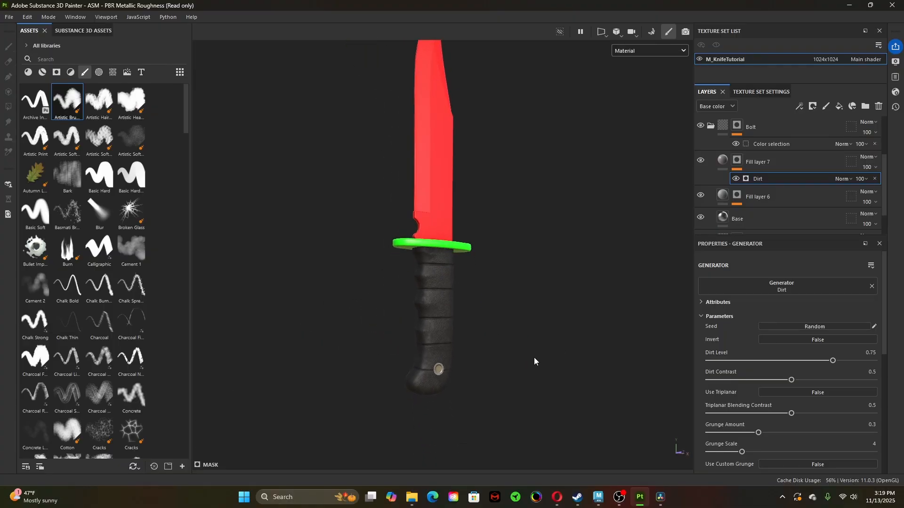
left_click_drag(474, 295, 496, 361, "alt")
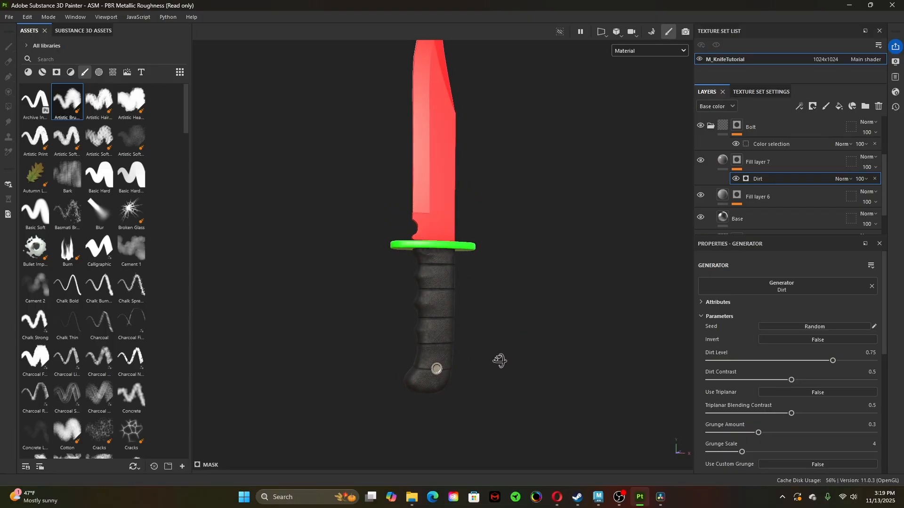
- Collapse the Bolt folder and expand the Guard folder, viewing the knife's guard at an angle
left_click(711, 130)
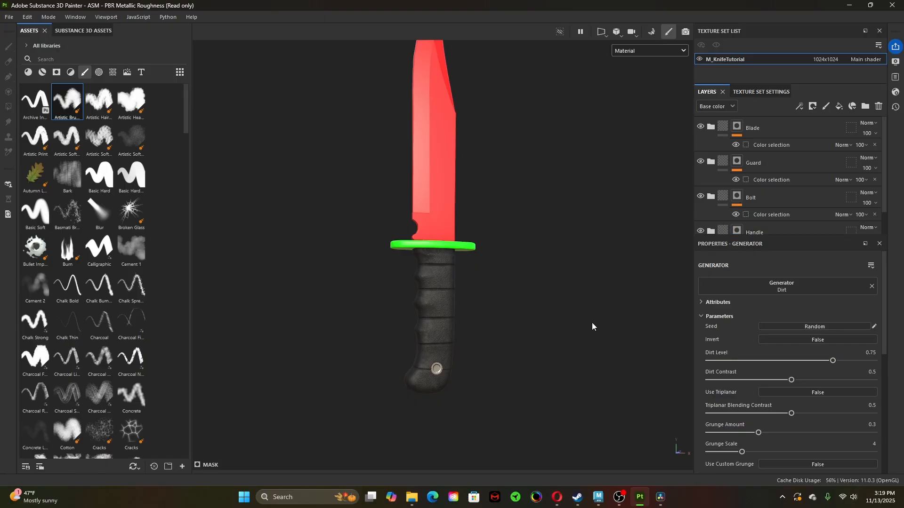
left_click_drag(592, 323, 514, 320, "alt")
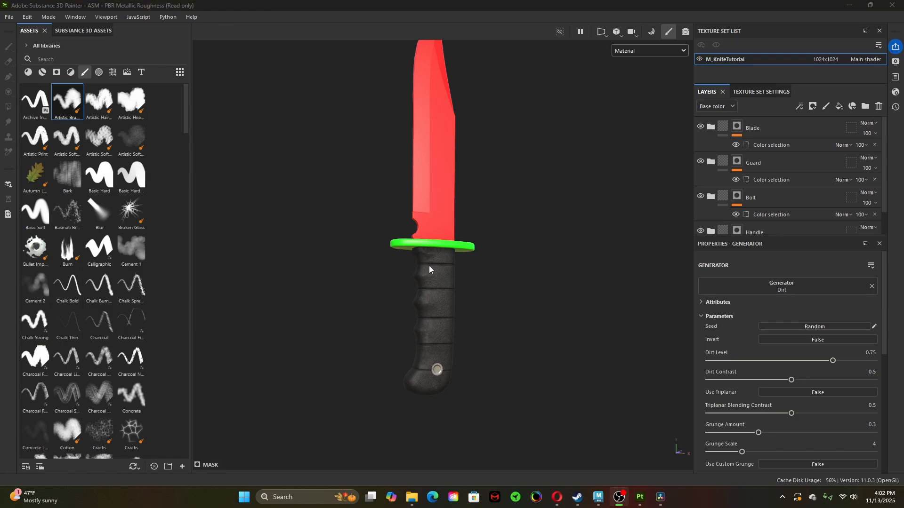
left_click_drag(459, 265, 547, 315, "alt")
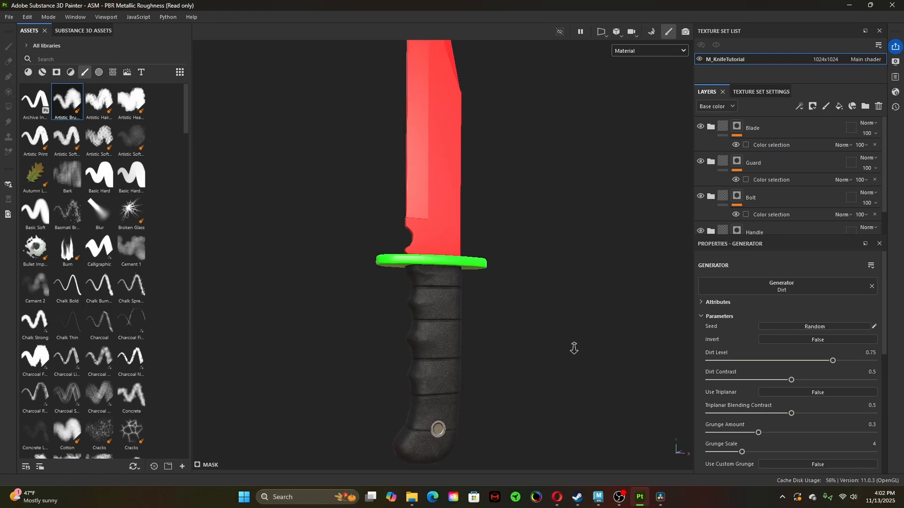
left_click_drag(574, 347, 679, 181, "alt")
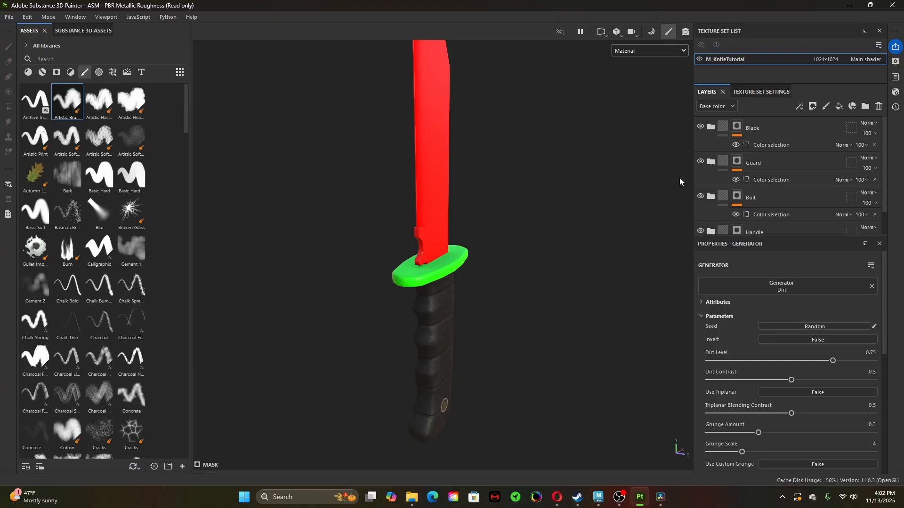
left_click(710, 162)
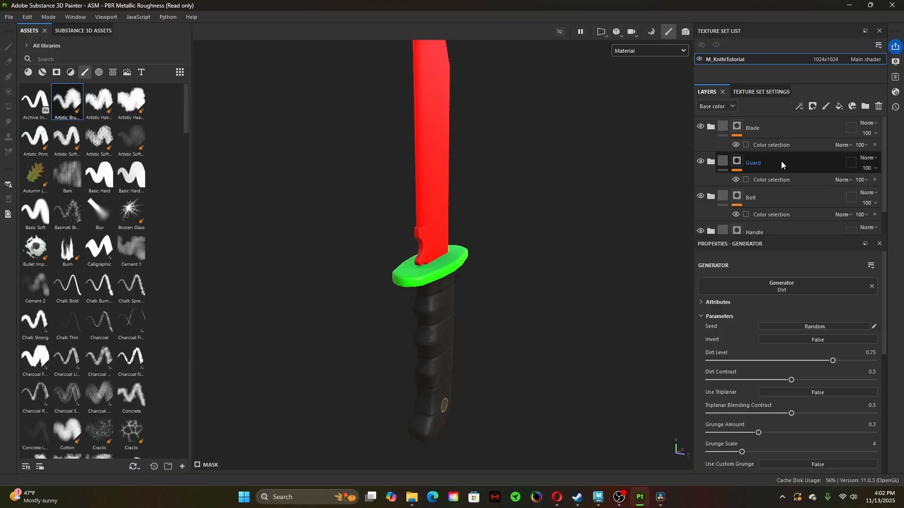
left_click(711, 163)
- Set the base color of Fill layer 2 in the Guard folder to near-black 0D0D0D and check the guard under different lighting and angles
left_click(761, 198)
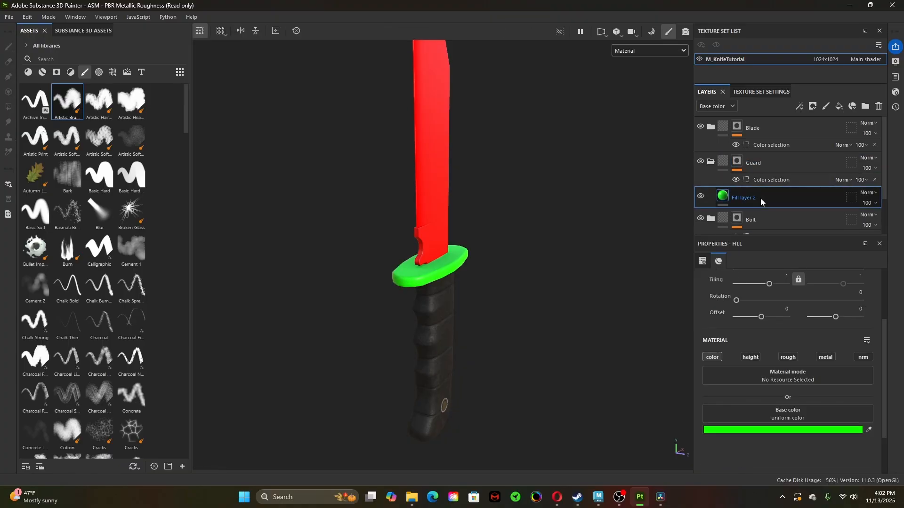
left_click(795, 430)
left_click(727, 356)
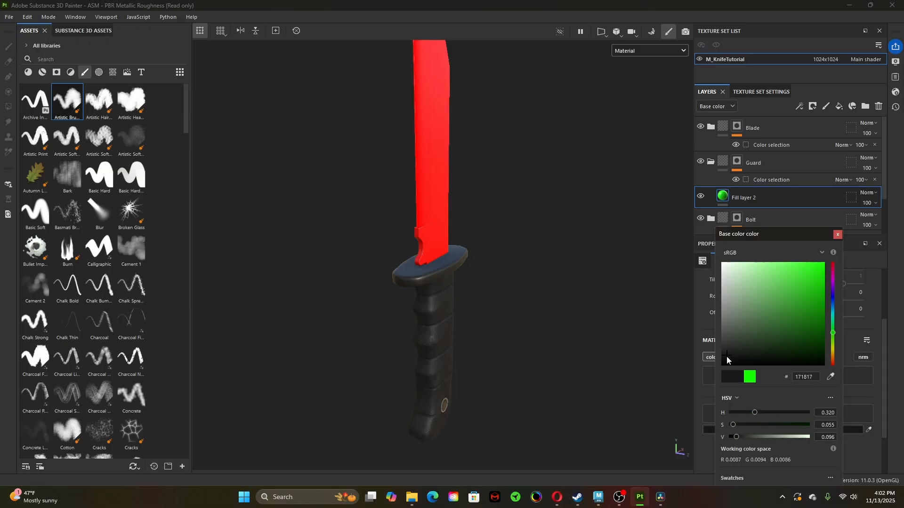
left_click_drag(726, 359, 720, 361)
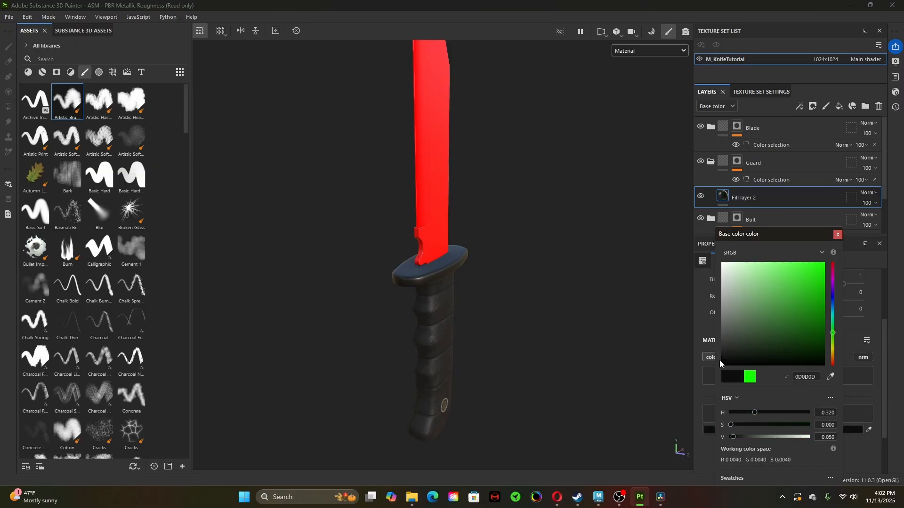
left_click(838, 234)
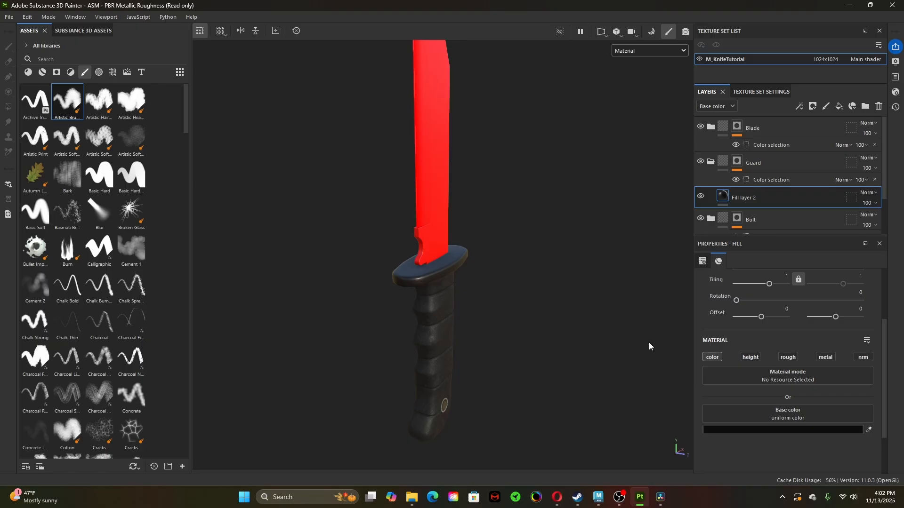
right_click_drag(649, 343, 684, 373, "alt")
left_click_drag(685, 372, 518, 404, "alt")
middle_click_drag(518, 404, 542, 276, "alt")
left_click_drag(541, 275, 563, 400, "alt")
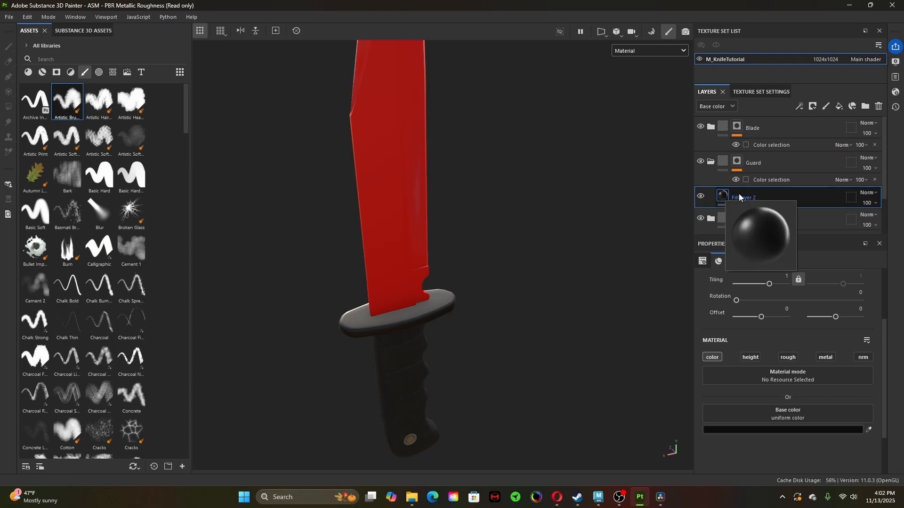
- Enable the roughness channel on Fill layer 2 in the Guard folder, set it to 0.397, and check the guard's finish from several angles
left_click(789, 357)
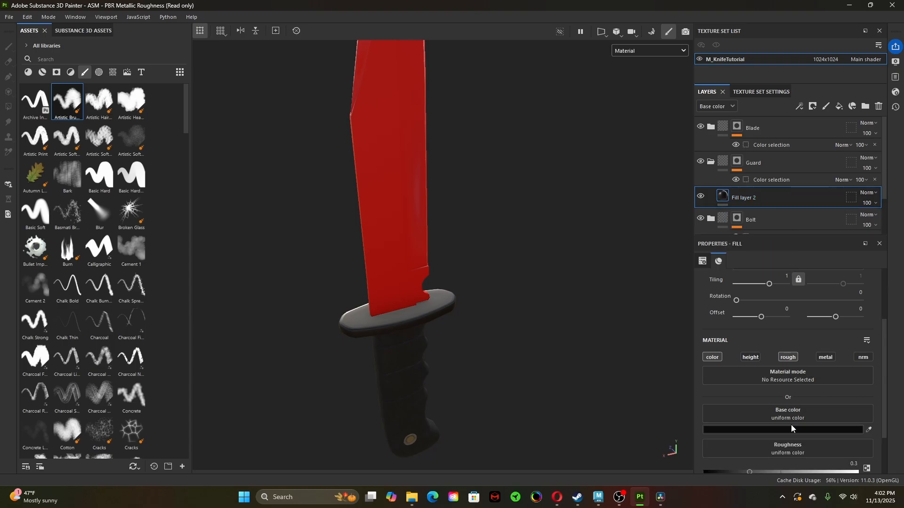
left_click_drag(750, 470, 762, 473)
left_click_drag(583, 354, 720, 329, "alt")
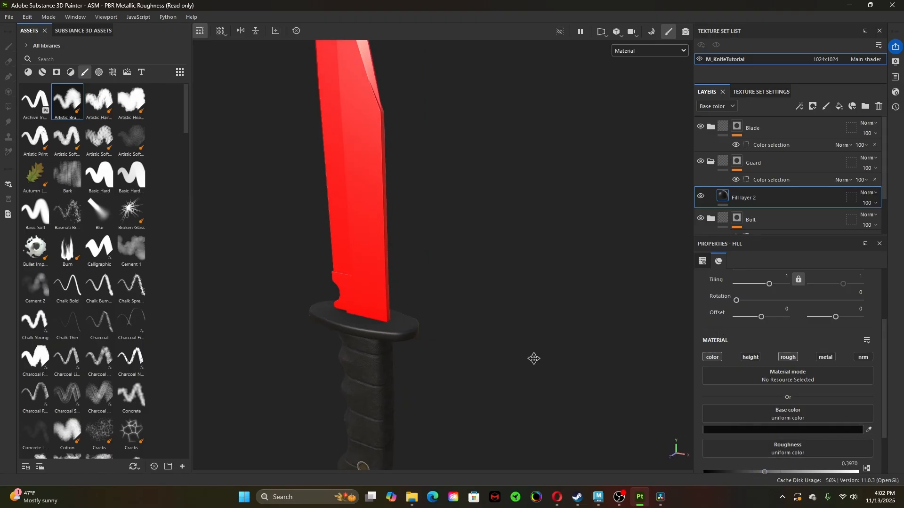
middle_click_drag(383, 387, 483, 303, "alt")
scroll(482, 303, "up", 4)
left_click_drag(485, 303, 517, 328, "alt")
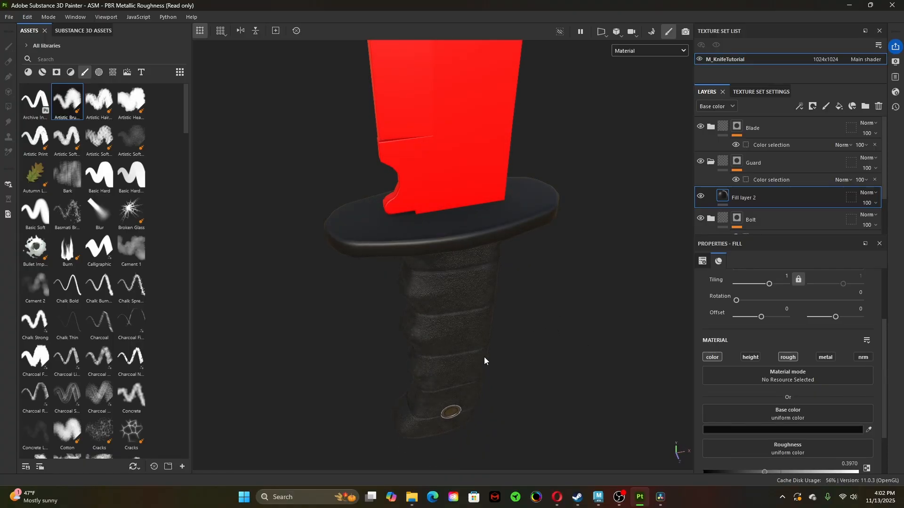
left_click_drag(498, 295, 480, 291, "alt")
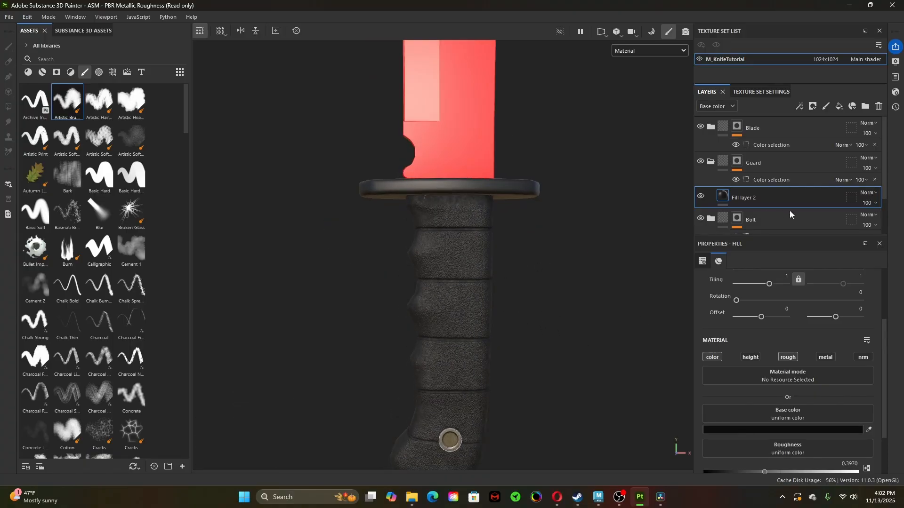
- Rename the guard's Fill layer 2 to Base
double_click(757, 194)
type("B")
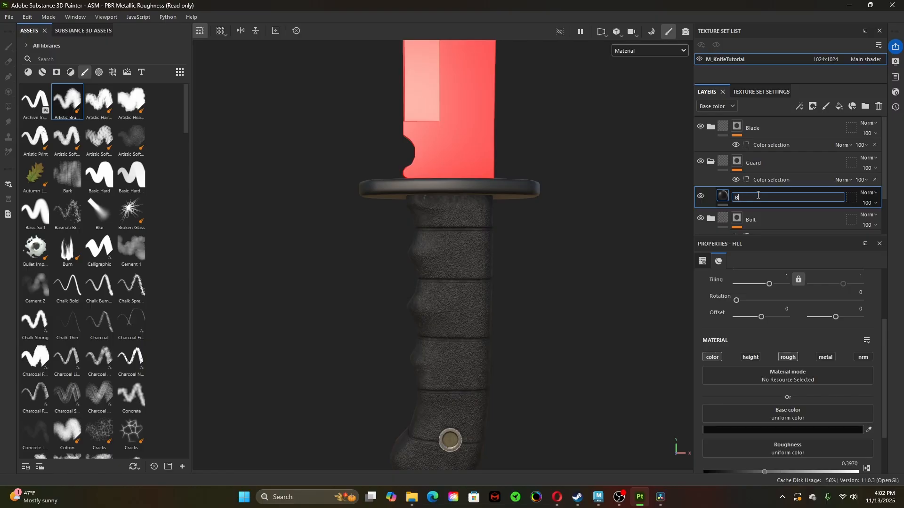
type("ase")
key("Return")
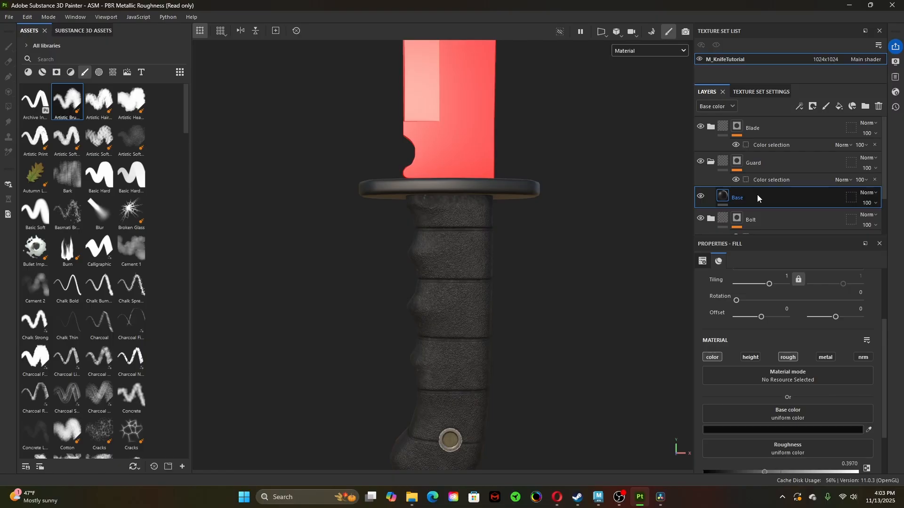
- Add a fill layer above Base in the Guard folder with only the roughness channel enabled, and give it a mask
left_click(838, 107)
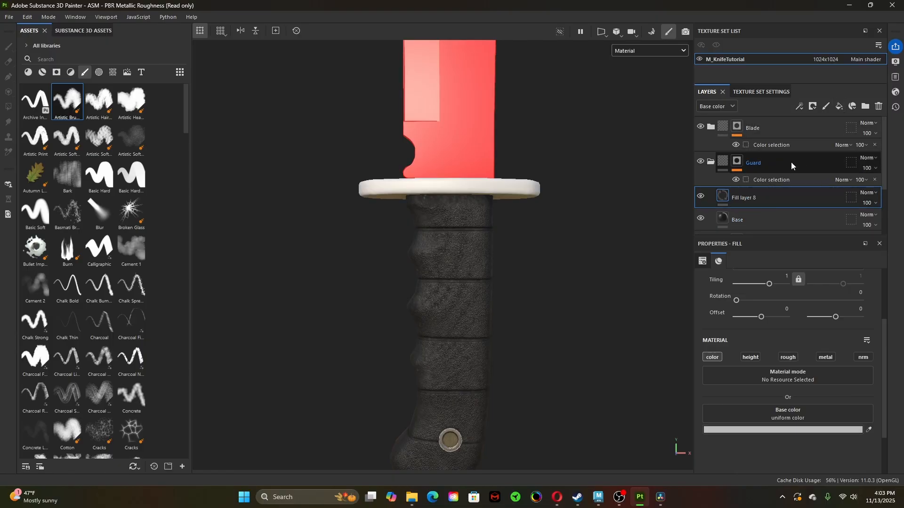
left_click(713, 358)
left_click(789, 357)
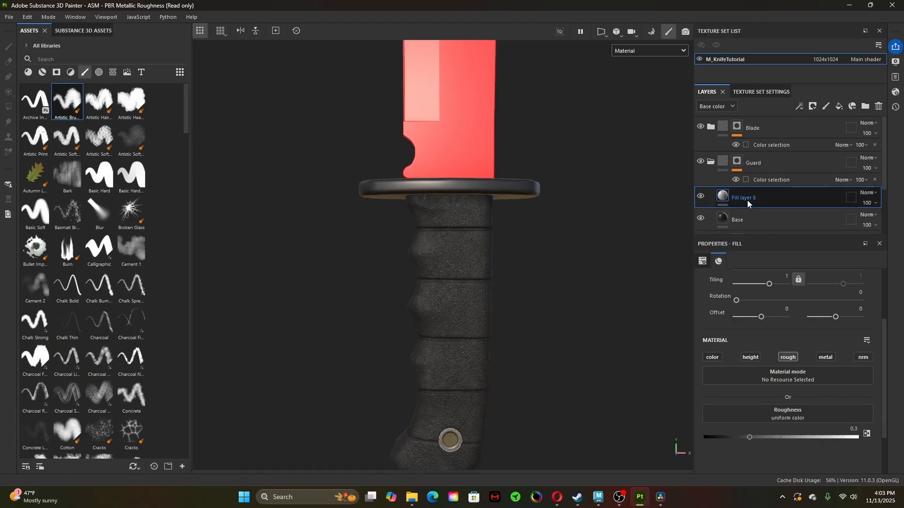
right_click(723, 198)
left_click(770, 208)
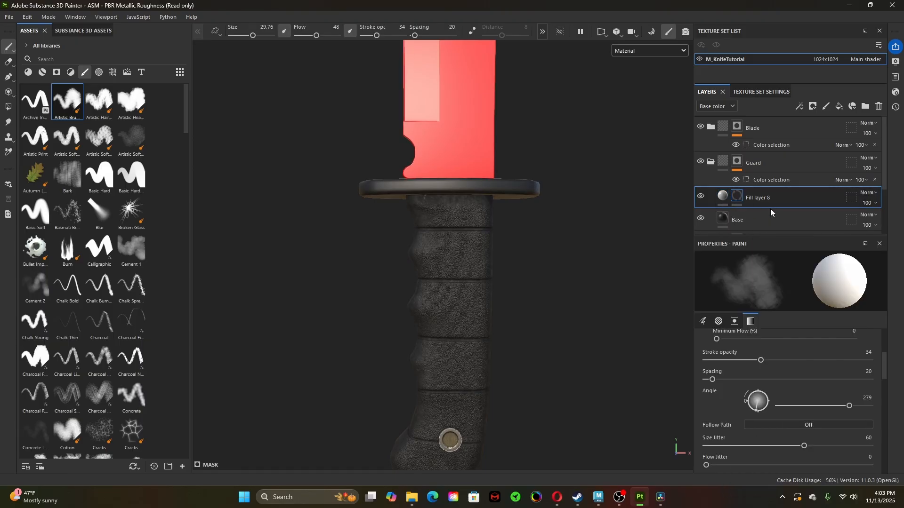
right_click(738, 197)
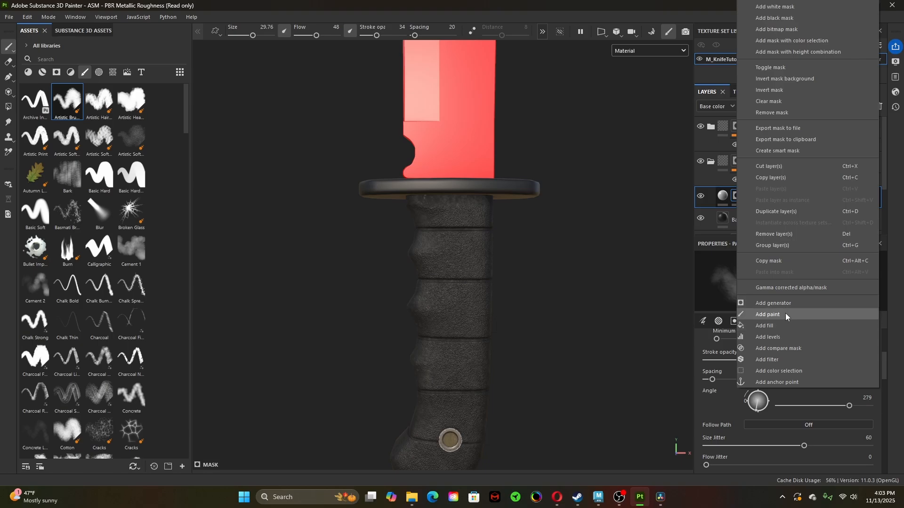
left_click(786, 327)
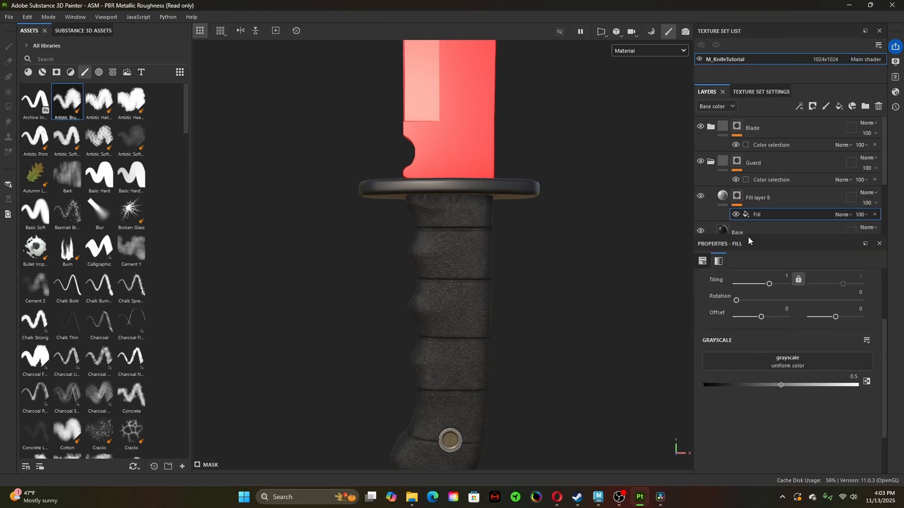
scroll(751, 216, "down", 2)
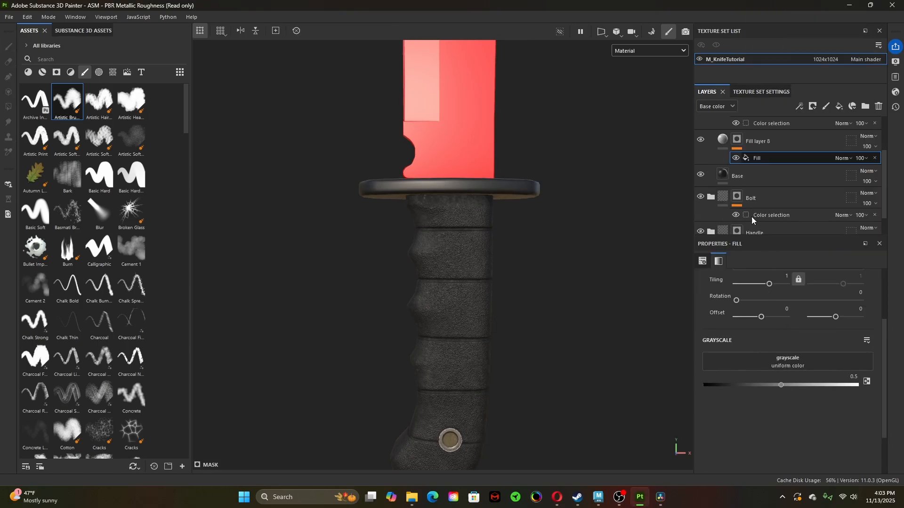
left_click(777, 362)
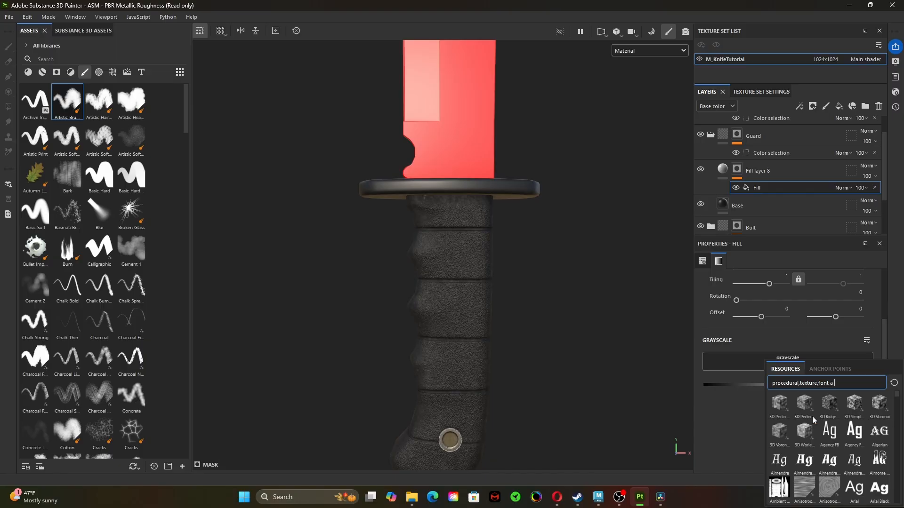
scroll(813, 418, "down", 5)
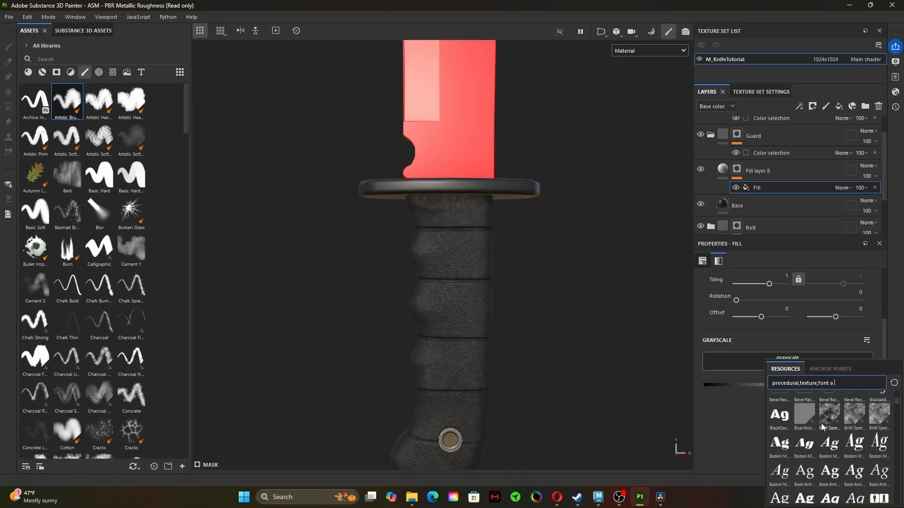
scroll(803, 415, "down", 5)
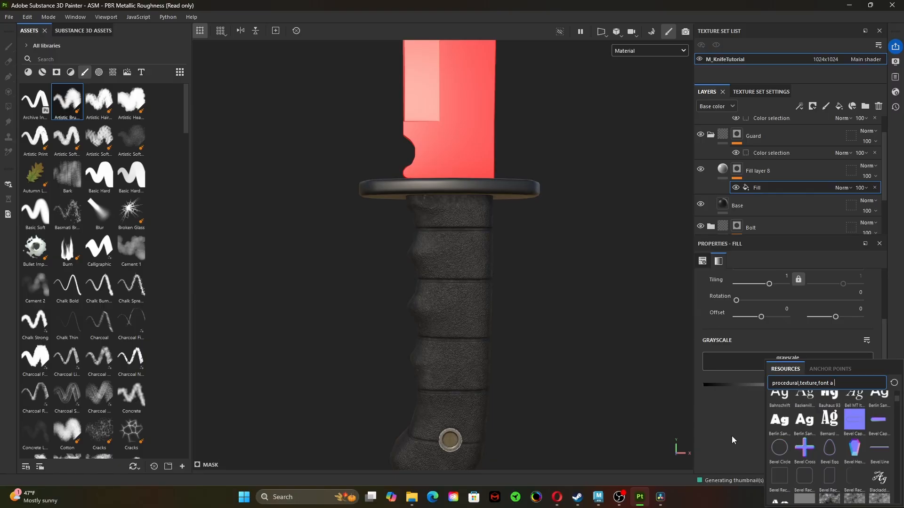
left_click(732, 438)
left_click(877, 188)
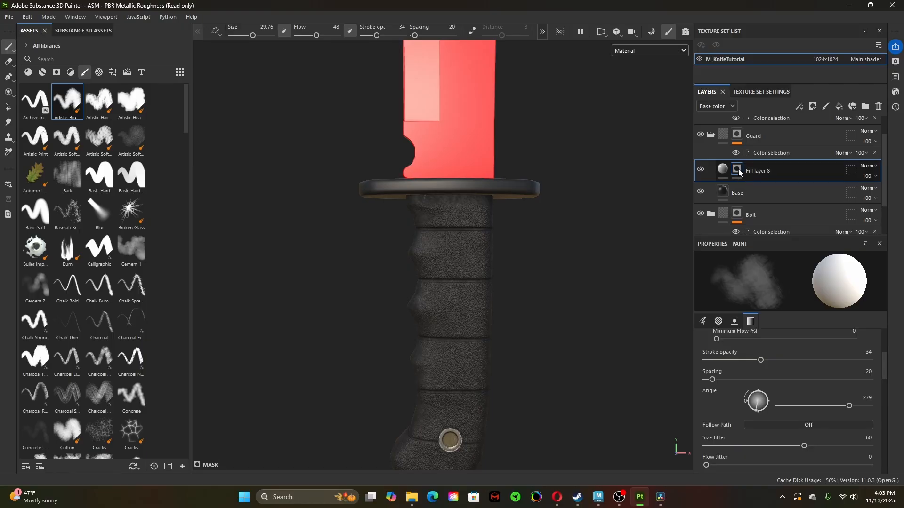
- Add a Metal Edge Wear generator to the mask of Fill layer 8
right_click(738, 169)
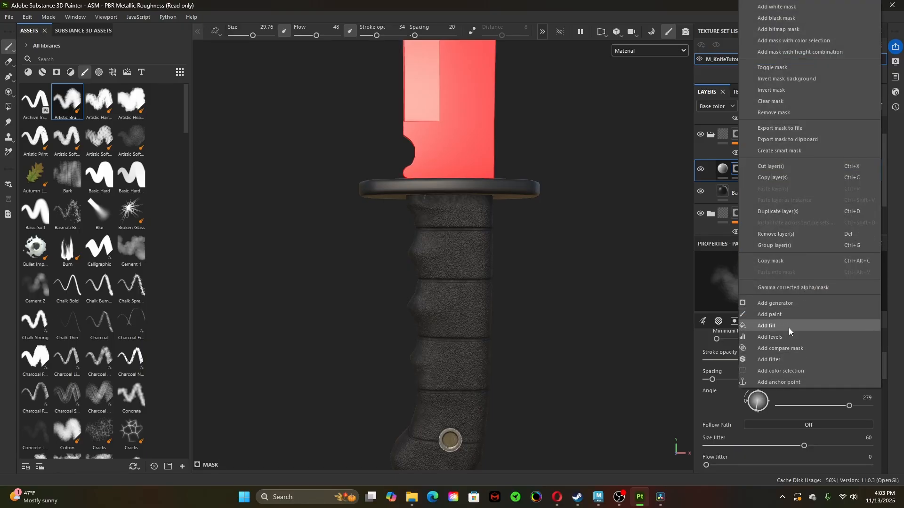
left_click(786, 305)
left_click(783, 278)
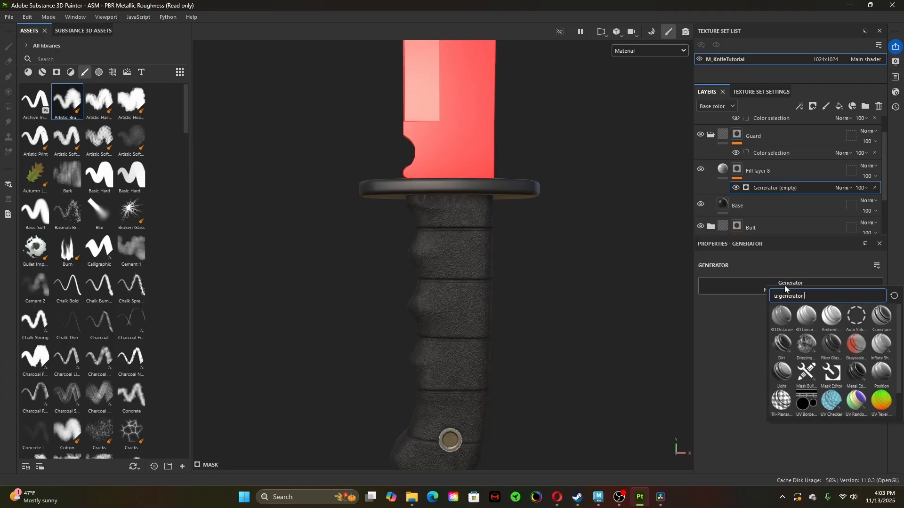
mouse_move(785, 346)
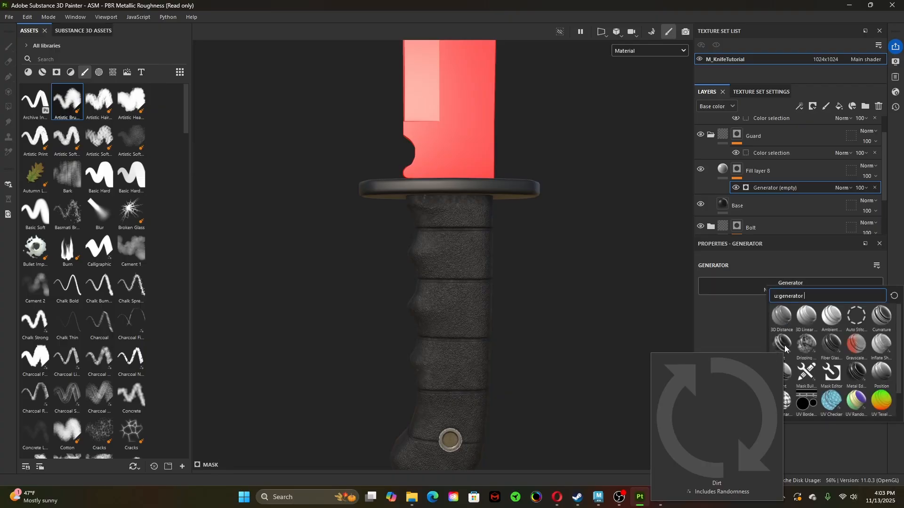
left_click(857, 372)
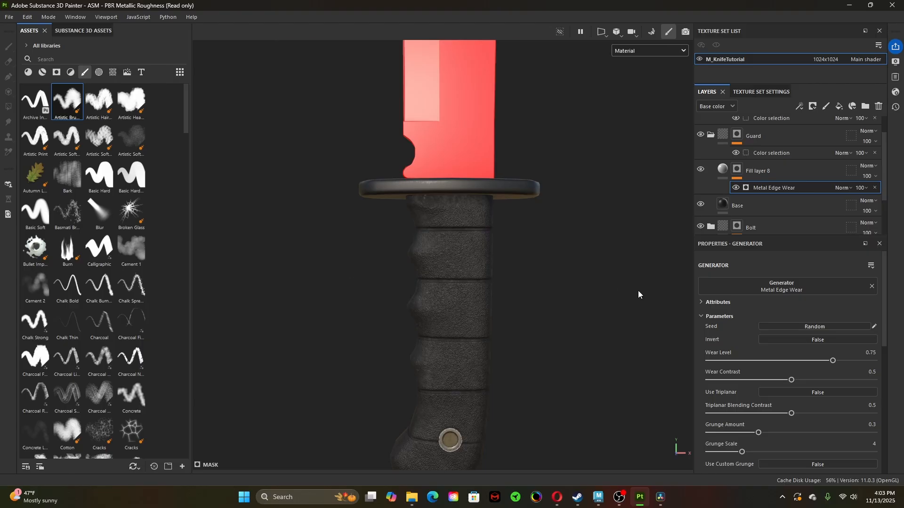
- Display the mask of Fill layer 8 on the model and set the Metal Edge Wear generator's Wear Contrast to 0.19
right_click_drag(638, 295, 560, 209, "alt")
middle_click_drag(559, 209, 547, 345, "alt")
left_click_drag(547, 345, 475, 348, "alt")
right_click_drag(475, 349, 405, 354, "alt")
left_click_drag(569, 374, 476, 351, "alt")
right_click_drag(476, 350, 404, 349, "alt")
left_click_drag(404, 349, 594, 338, "alt")
left_click(738, 172, "alt")
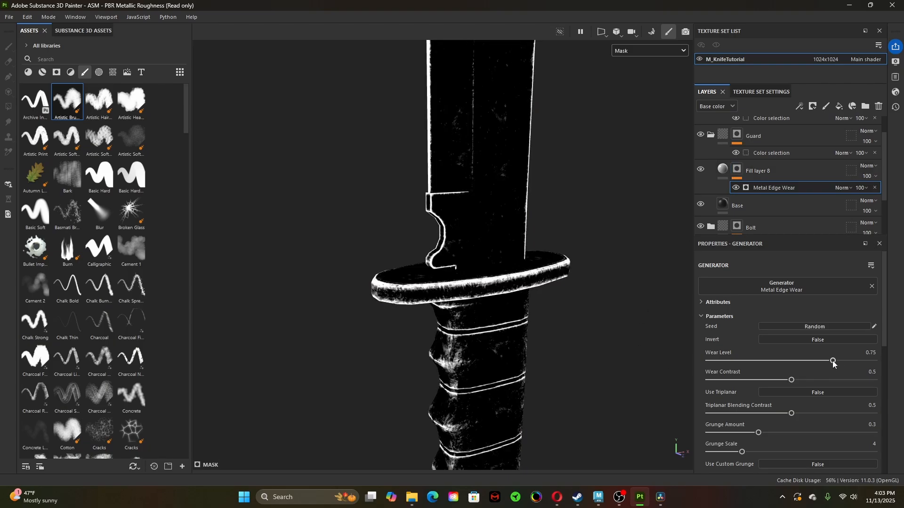
left_click_drag(833, 361, 832, 361)
left_click_drag(793, 383, 740, 382)
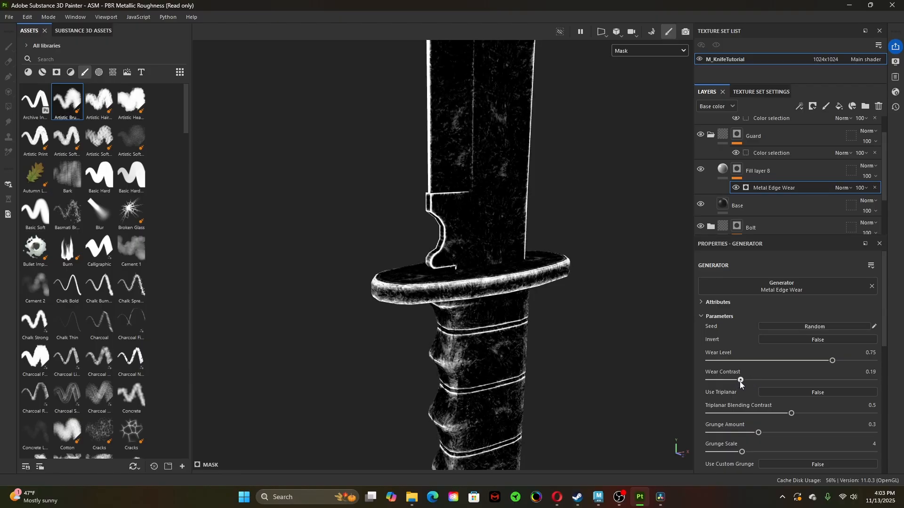
left_click_drag(579, 405, 559, 326, "alt")
- Return to the material view of Fill layer 8, set its roughness to 0.4485, and save the project
left_click(722, 170)
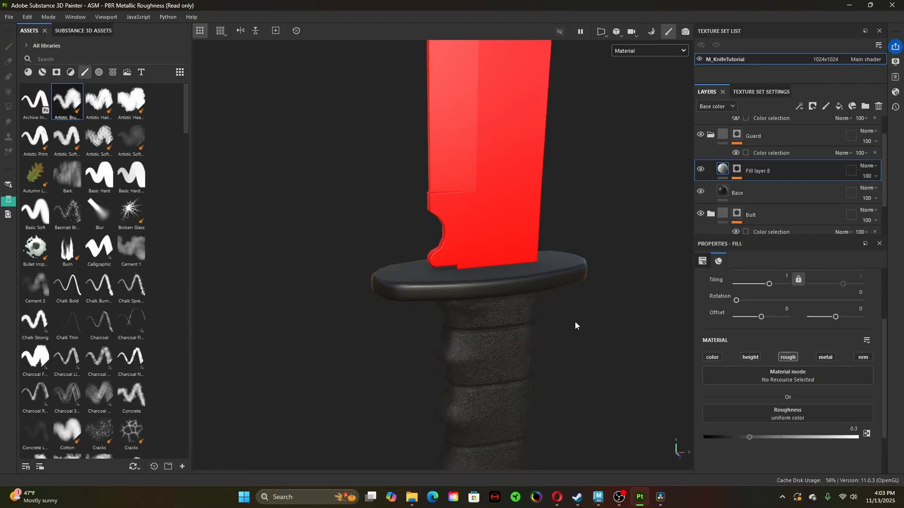
left_click_drag(572, 378, 607, 370, "alt")
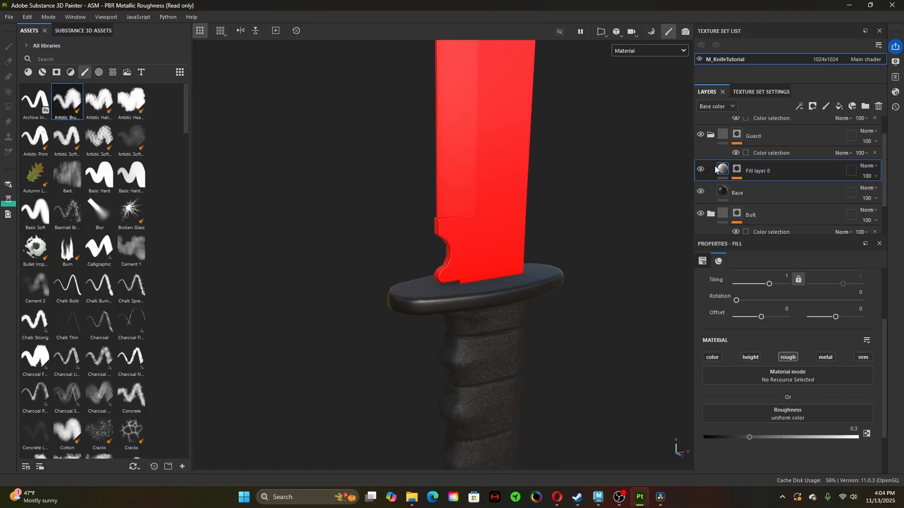
left_click(749, 436)
mouse_move(755, 436)
left_mouse_down()
mouse_move(742, 436)
mouse_move(762, 436)
left_mouse_up()
key("ctrl+s")
- Enable the height channel on Fill layer 8 and set its Metal Edge Wear generator's Wear Contrast to 0.88
left_click(752, 358)
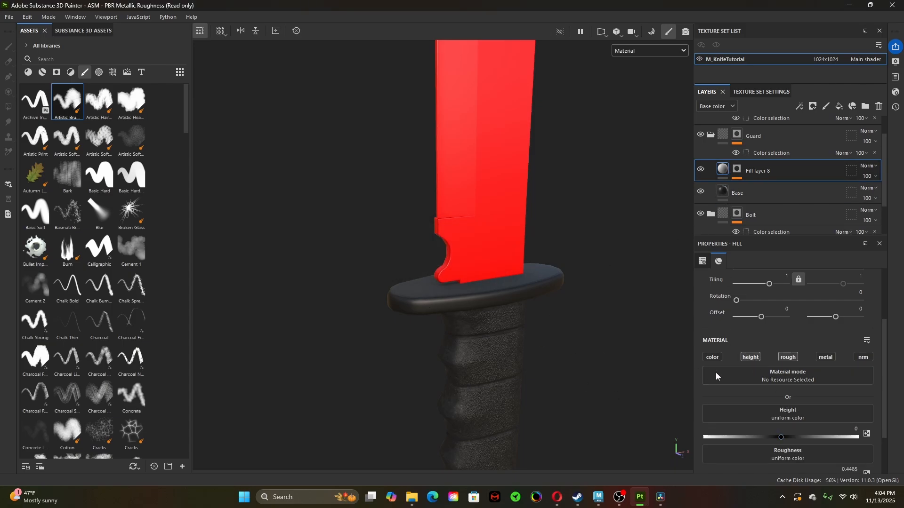
scroll(375, 319, "up", 5)
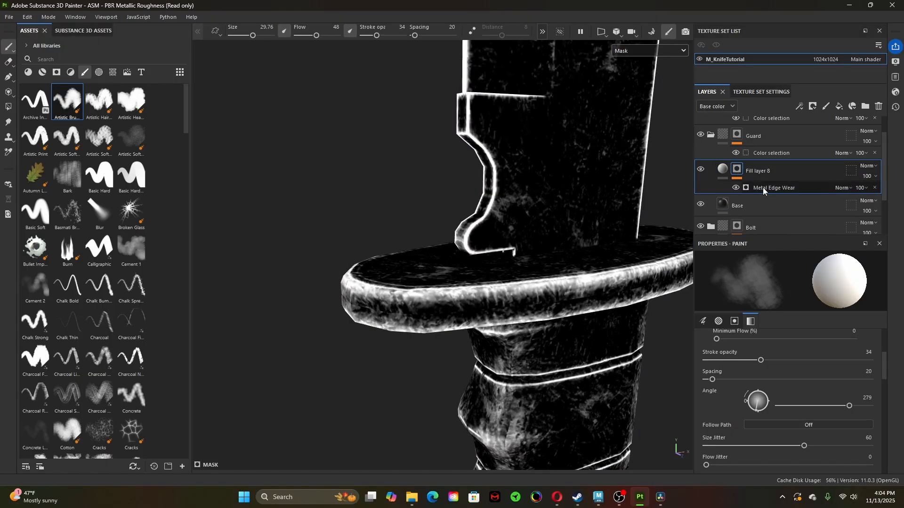
left_click(762, 187)
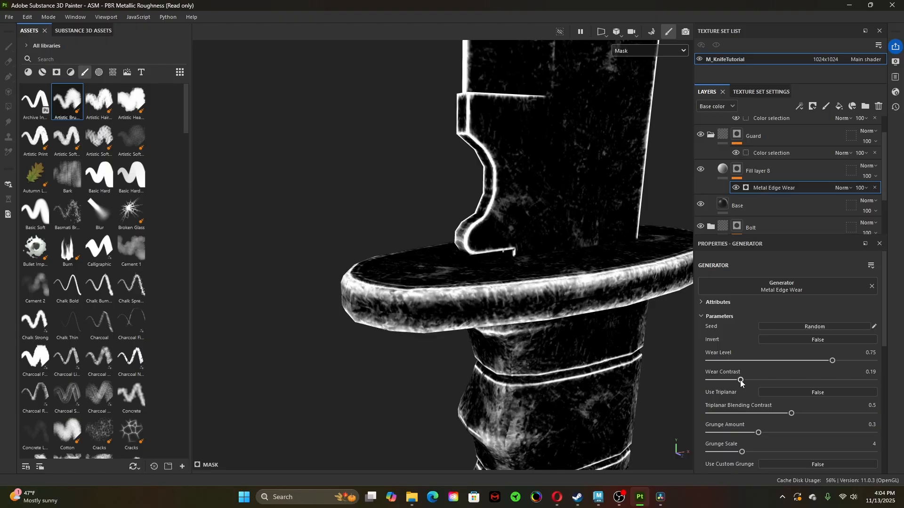
left_click_drag(751, 381, 854, 392)
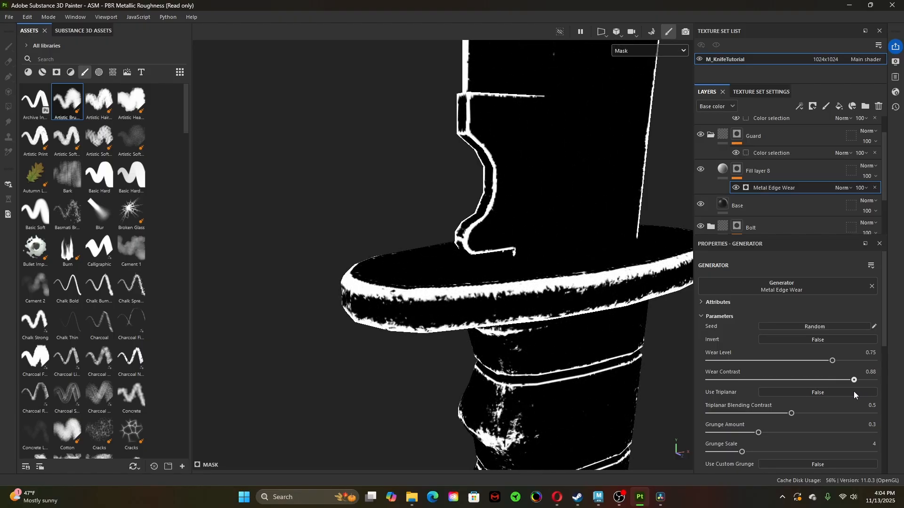
- Set the height of Fill layer 8 to -0.0545 and check the guard's worn edges from another angle and under rotated lighting
left_click(724, 171)
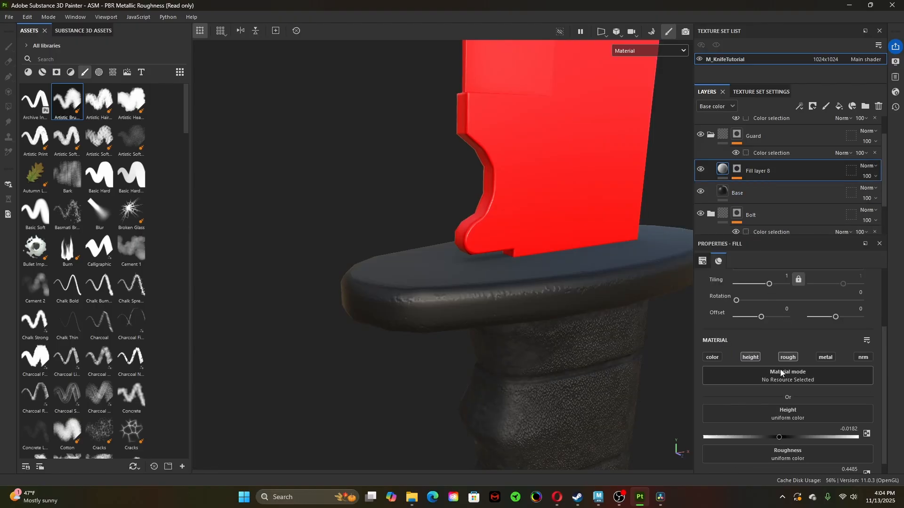
left_click_drag(779, 440, 778, 441)
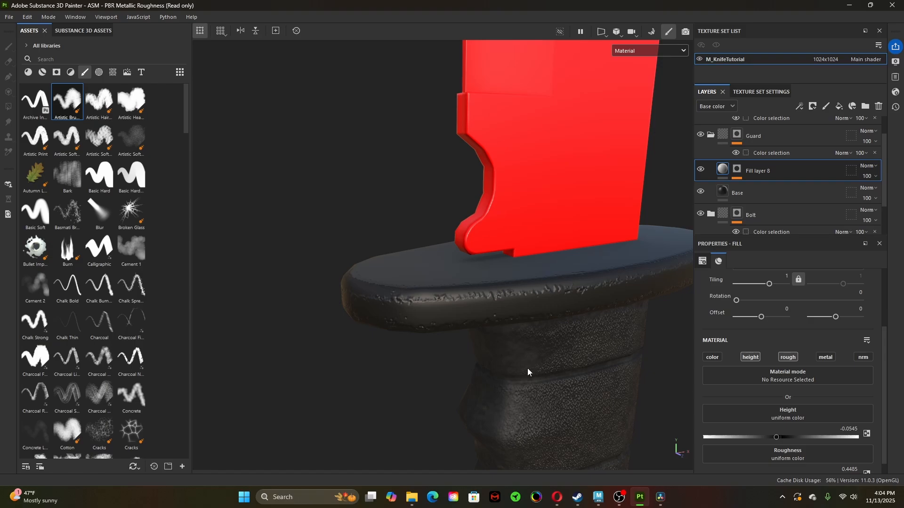
left_click_drag(527, 369, 618, 358, "alt")
right_click_drag(587, 355, 541, 363, "shift")
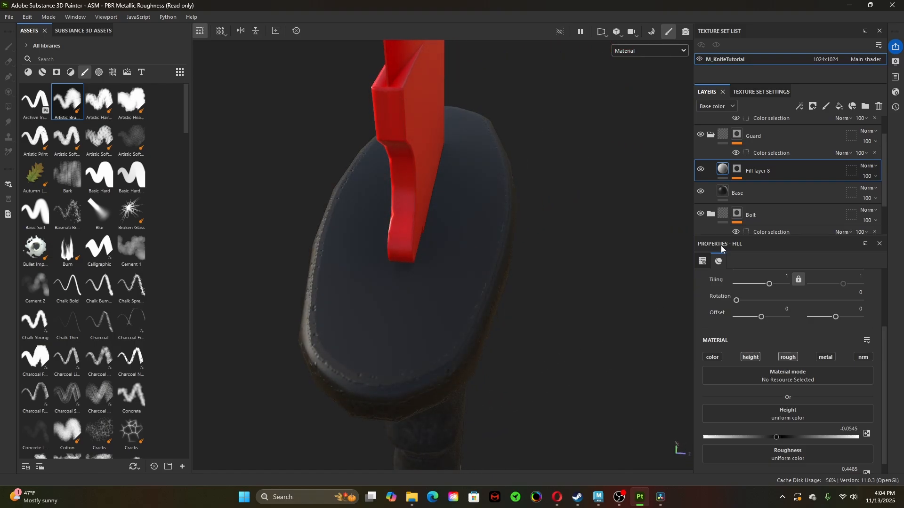
- Strongly raise the Metal Edge Wear generator's Grunge Amount while viewing its mask, and return to the fill properties of Fill layer 8
left_click(737, 170)
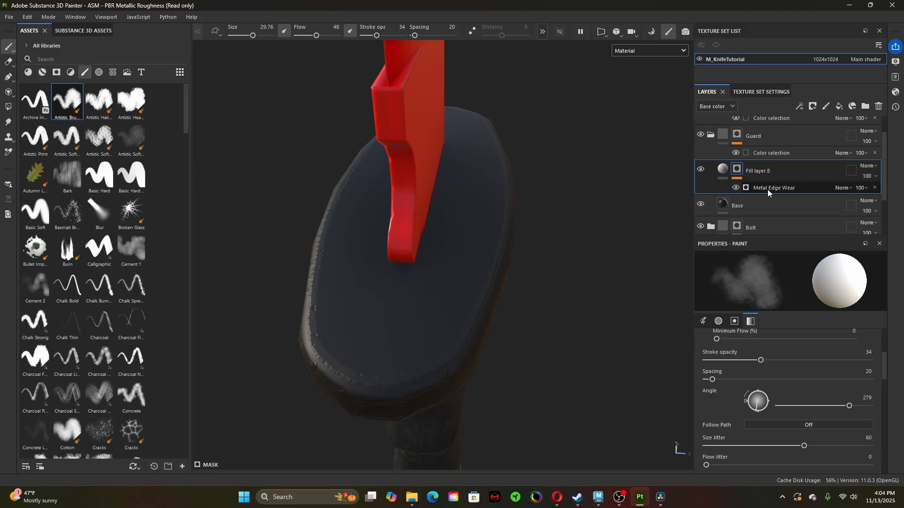
left_click(768, 189)
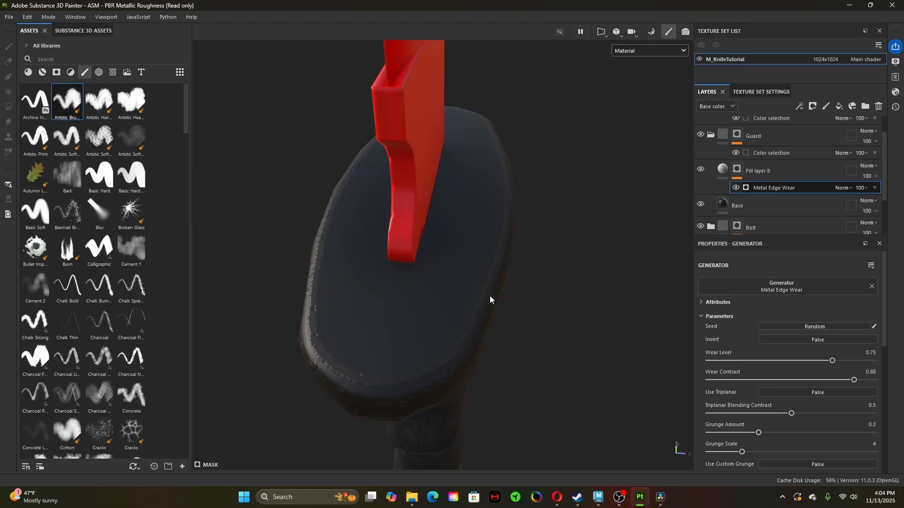
key("c")
left_click_drag(556, 310, 760, 346, "alt")
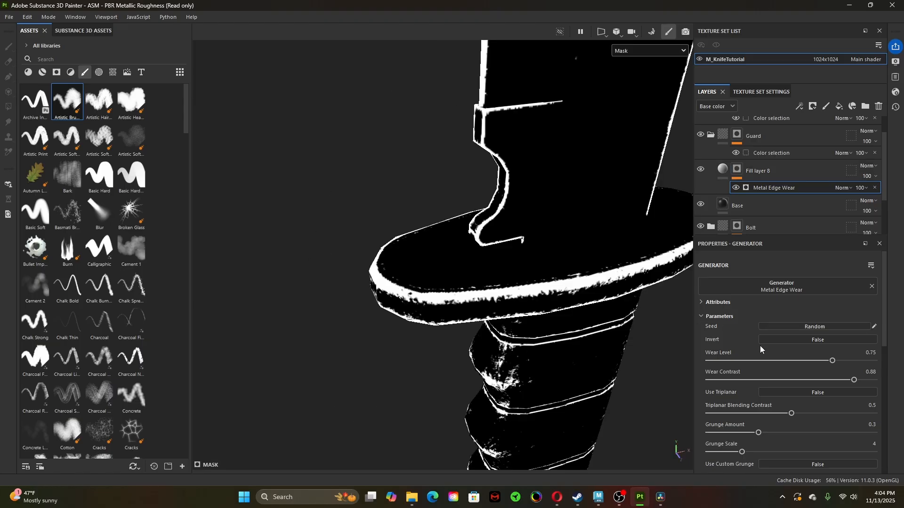
left_click_drag(759, 435, 846, 457)
left_click(723, 170)
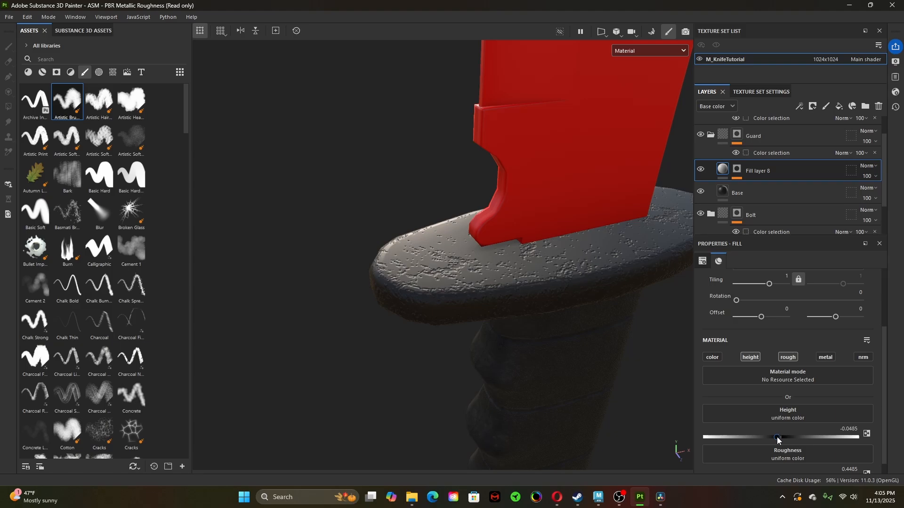
- Set the height of Fill layer 8 to -0.0061 and check the guard's wear from other angles
left_click_drag(780, 441, 782, 441)
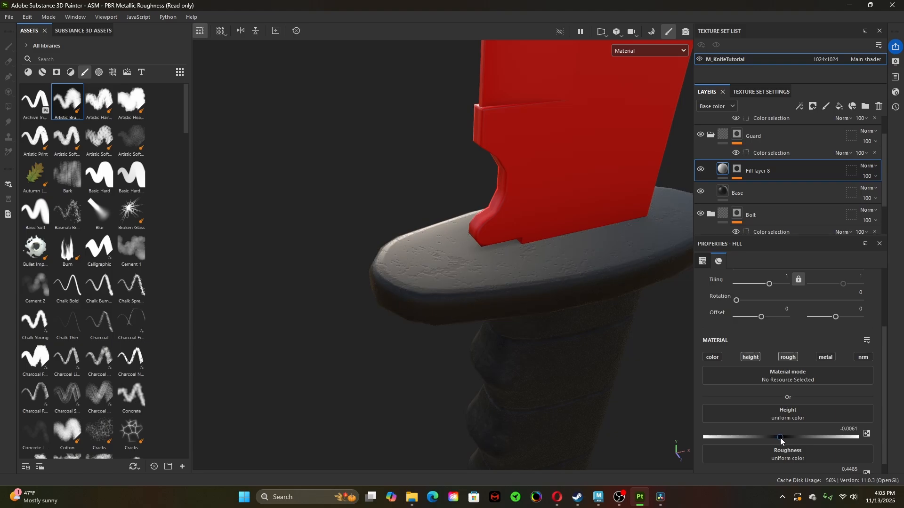
left_click_drag(415, 338, 357, 339, "alt")
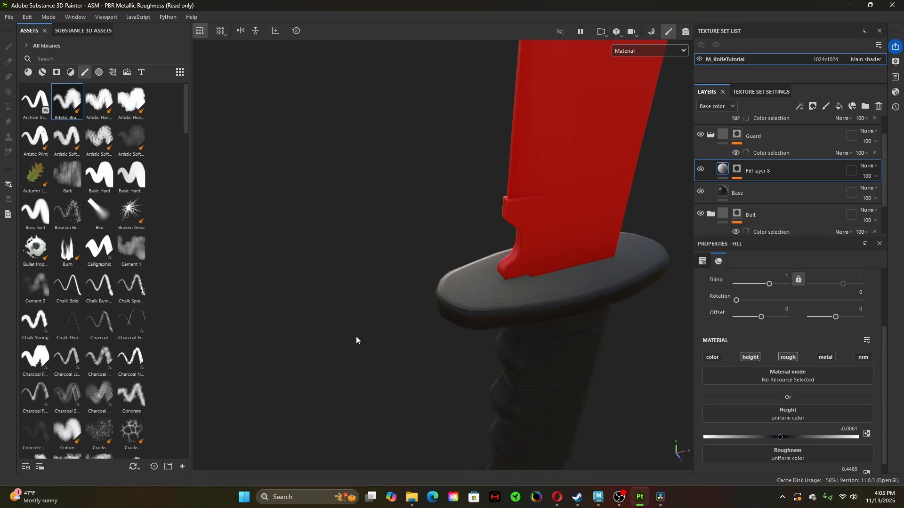
left_click_drag(483, 375, 742, 312, "alt")
- Set the roughness of the guard's Base layer to 0.2939 and check the guard and handle together
left_click(744, 194)
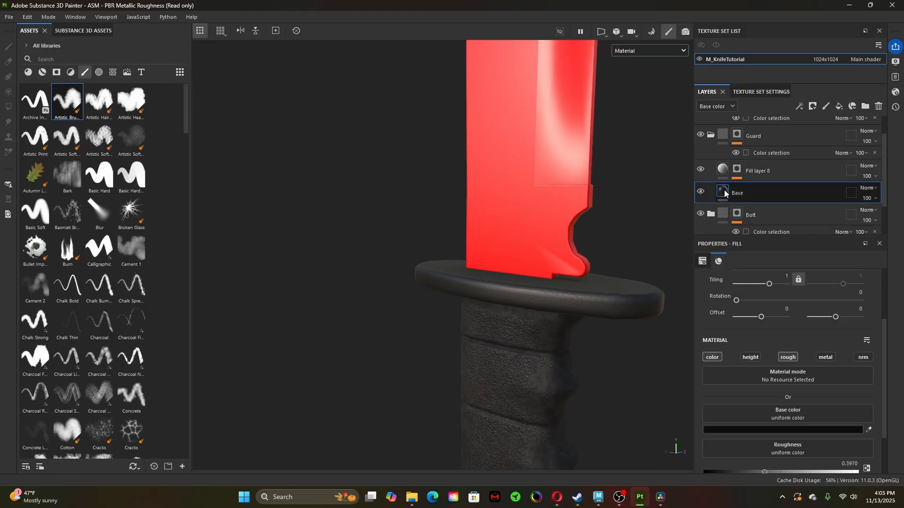
scroll(775, 447, "down", 1)
left_click_drag(763, 445, 749, 444)
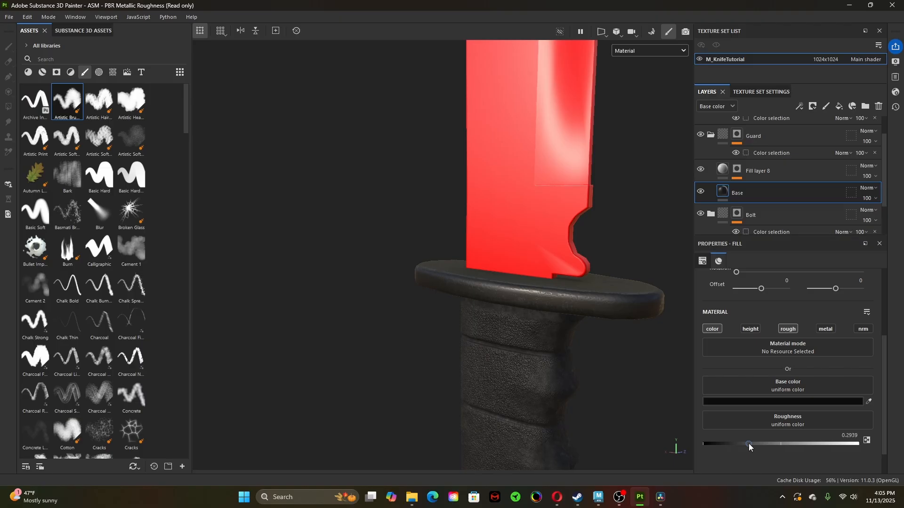
scroll(462, 317, "down", 1)
middle_click_drag(462, 317, 392, 251, "alt")
scroll(393, 300, "down", 5)
left_click_drag(409, 305, 627, 351, "alt")
- Add a paint effect above the Metal Edge Wear generator in the mask of Fill layer 8
left_click(737, 173)
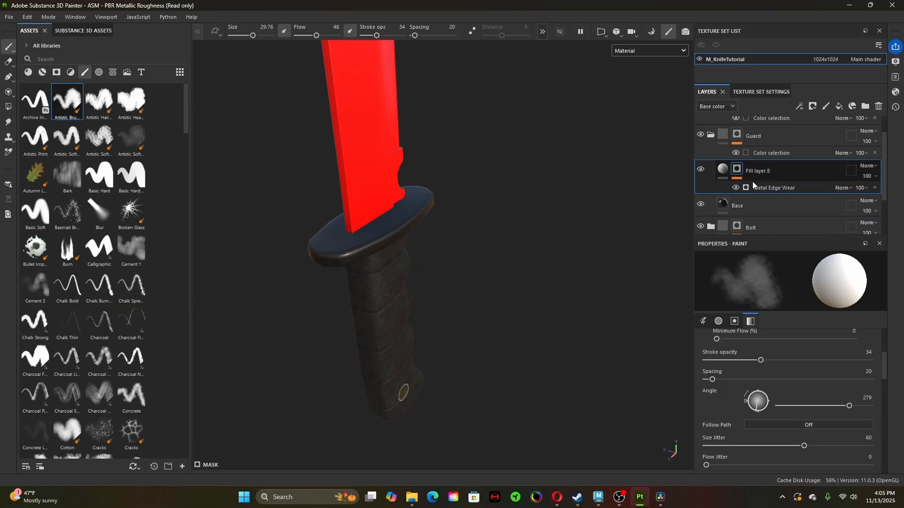
left_click(766, 188)
right_click(737, 171)
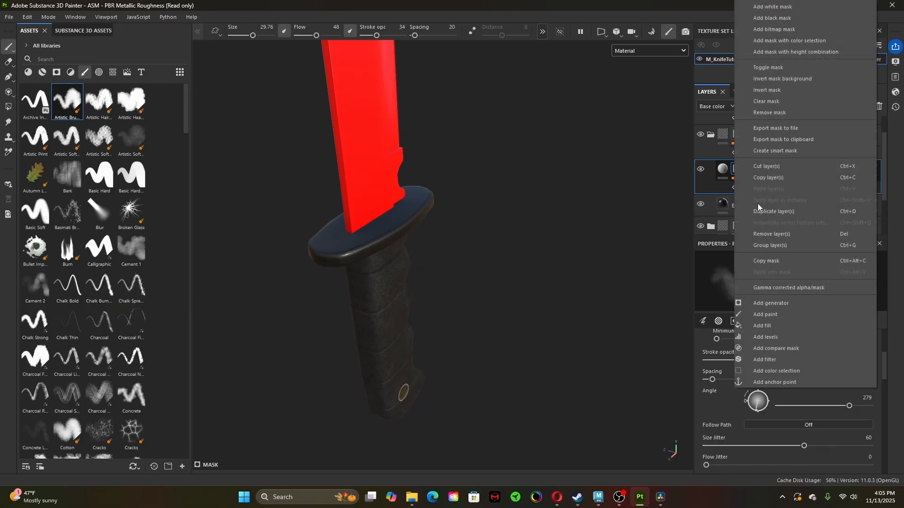
left_click(782, 314)
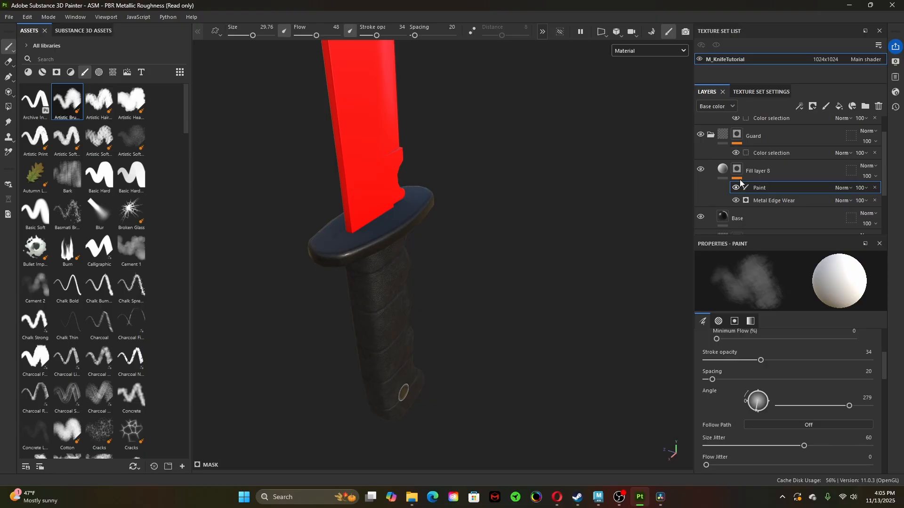
key("m")
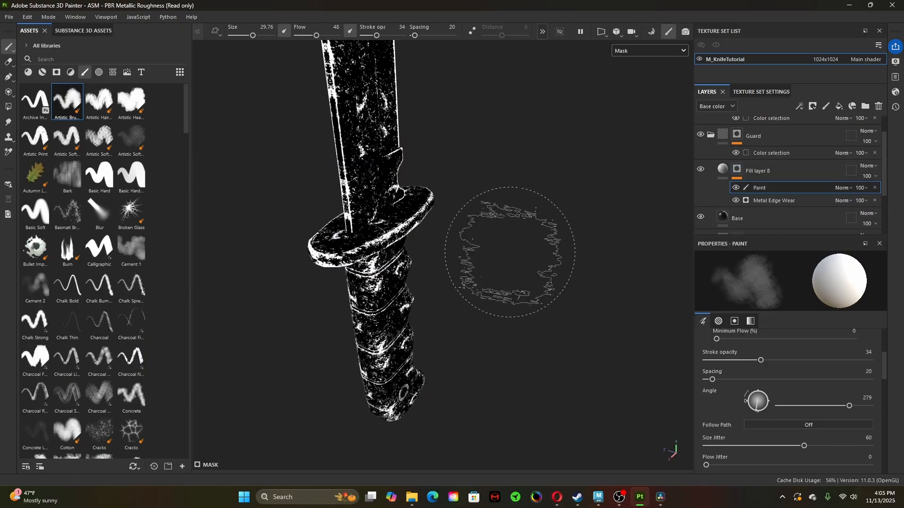
- Show the mask, reduce the brush size to about 9.6, and paint a black dab on the guard's upper face beside the blade
middle_click_drag(562, 305, 571, 305, "alt")
left_click_drag(570, 305, 537, 311, "alt")
right_click_drag(537, 311, 642, 339, "alt")
mouse_move(492, 295)
right_mouse_down("ctrl")
mouse_move(466, 295)
mouse_move(480, 293)
right_mouse_up("ctrl")
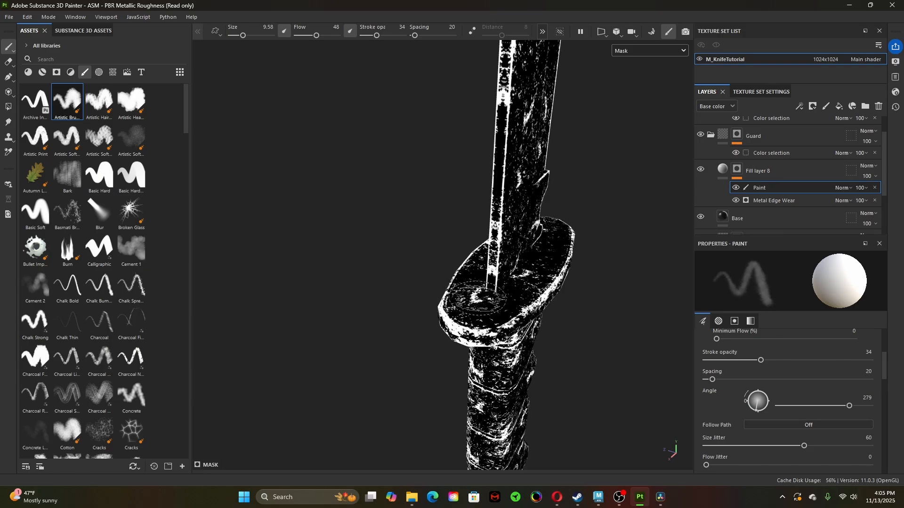
key("x")
left_click_drag(478, 296, 476, 293)
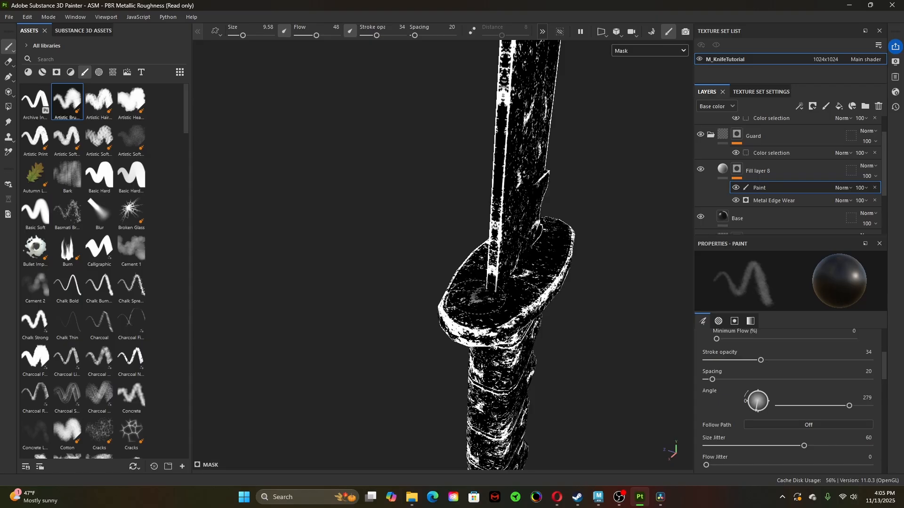
- Set the mask brush to size 9.34, flow 67, angle 273 and stroke opacity 73
right_click_drag(476, 292, 474, 293, "ctrl")
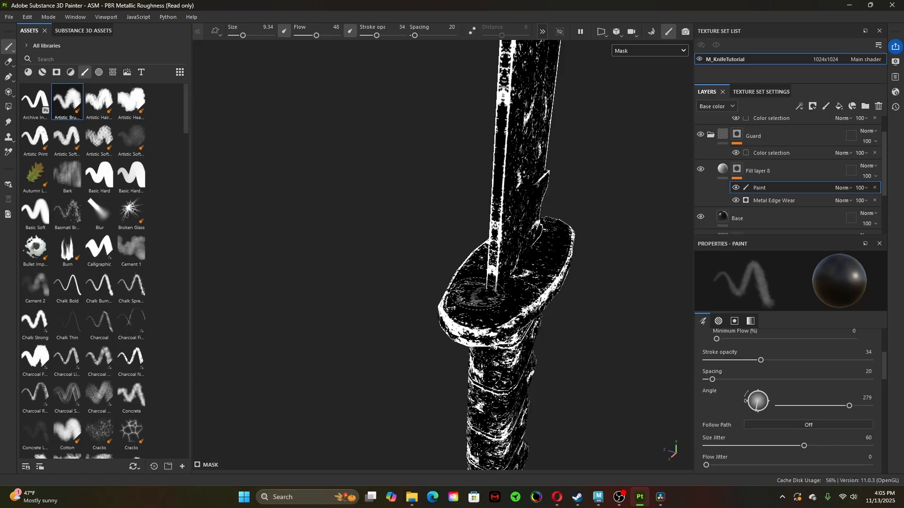
left_click_drag(476, 293, 461, 294, "ctrl")
scroll(768, 399, "down", 1)
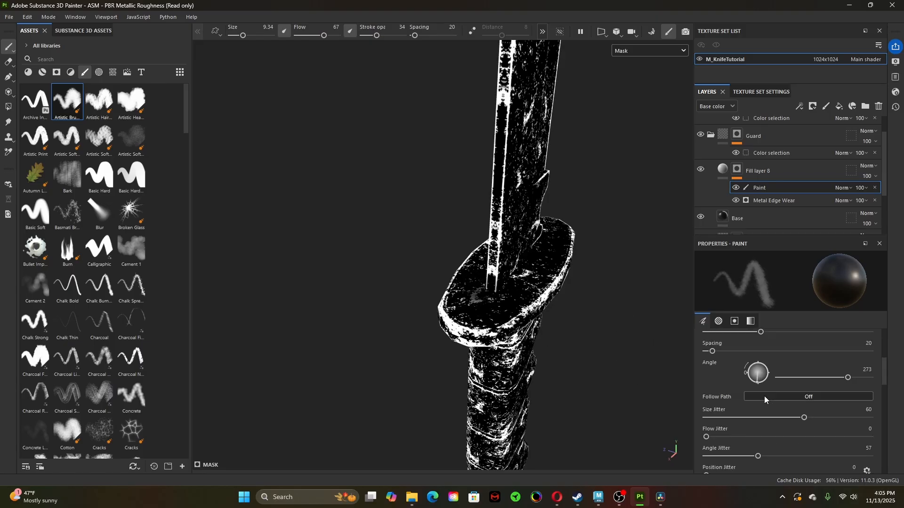
scroll(728, 377, "up", 2)
left_click_drag(758, 389, 823, 395)
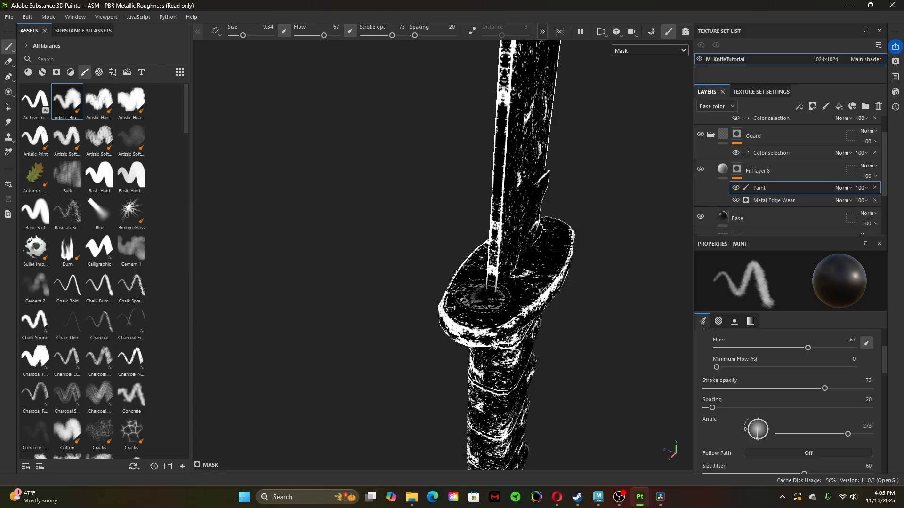
- Paint black over the wear spots on the guard's upper face all around the blade's base
mouse_move(484, 294)
left_mouse_down()
mouse_move(468, 299)
mouse_move(525, 276)
mouse_move(520, 281)
left_mouse_up()
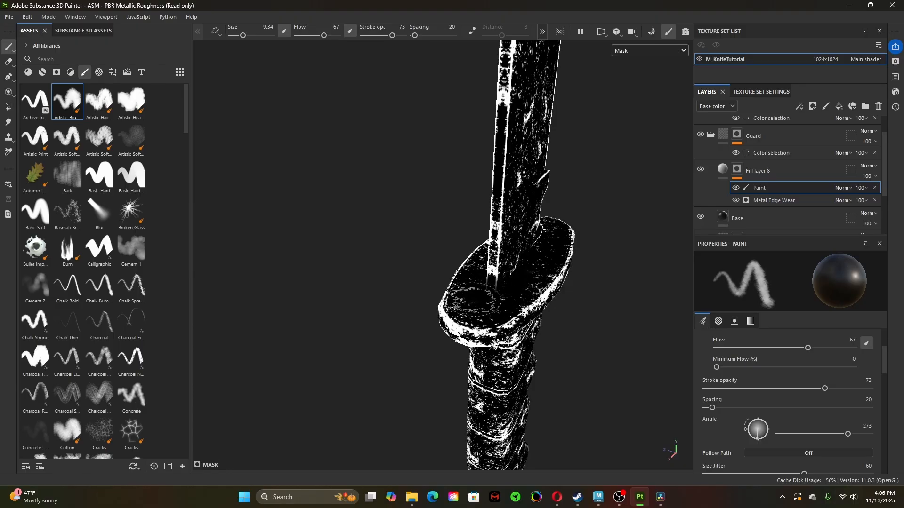
left_click_drag(294, 305, 626, 341, "alt")
mouse_move(314, 356)
left_mouse_down()
mouse_move(336, 358)
mouse_move(316, 366)
mouse_move(353, 343)
mouse_move(371, 353)
mouse_move(483, 327)
mouse_move(442, 329)
mouse_move(490, 321)
mouse_move(503, 304)
mouse_move(494, 304)
mouse_move(570, 368)
mouse_move(549, 363)
mouse_move(575, 312)
mouse_move(675, 290)
mouse_move(692, 289)
mouse_move(739, 330)
mouse_move(656, 411)
mouse_move(508, 372)
left_mouse_up()
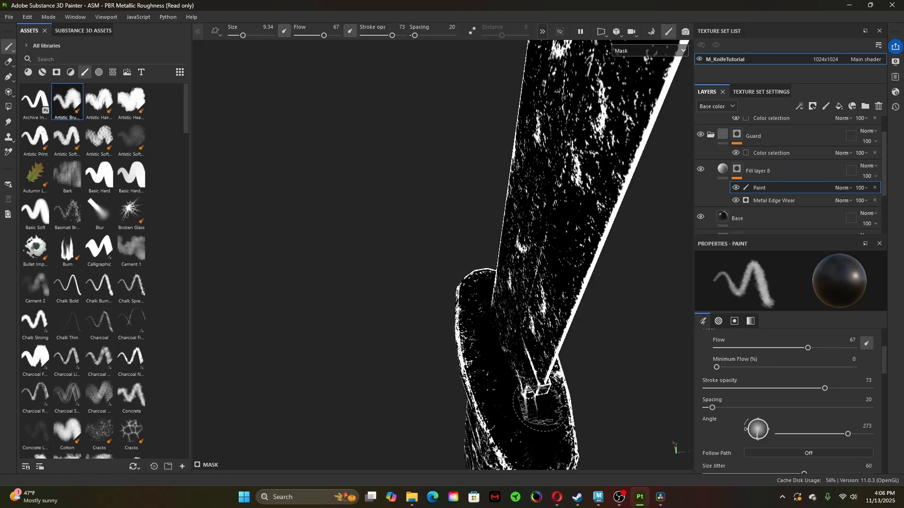
left_click_drag(431, 361, 612, 394, "alt")
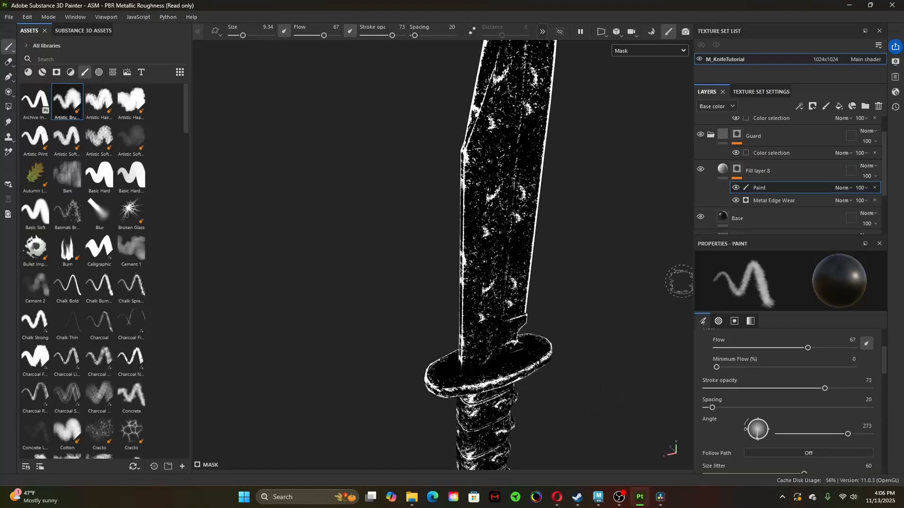
- Return to the material view of Fill layer 8, set its roughness to 0.5455, and check the guard under rotated lighting
left_click(722, 170)
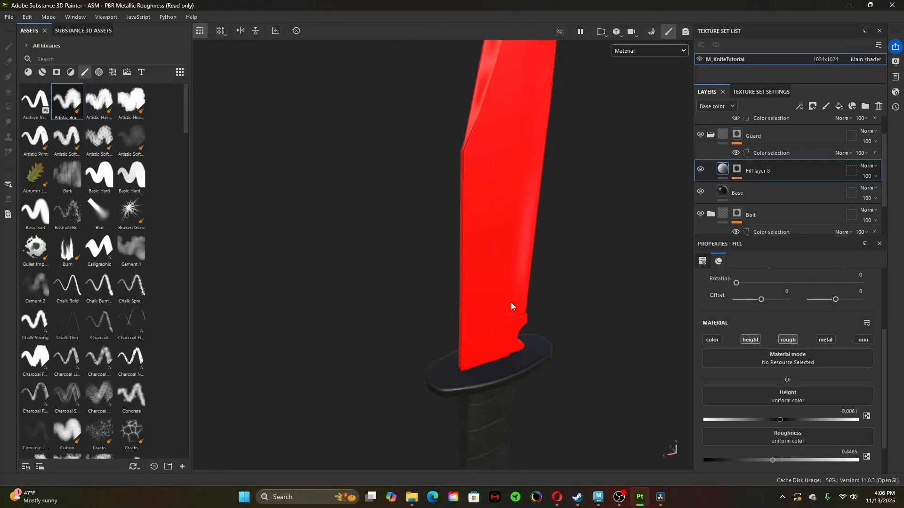
left_click_drag(512, 306, 359, 262, "alt")
scroll(372, 277, "up", 5)
left_click_drag(383, 292, 503, 298, "alt")
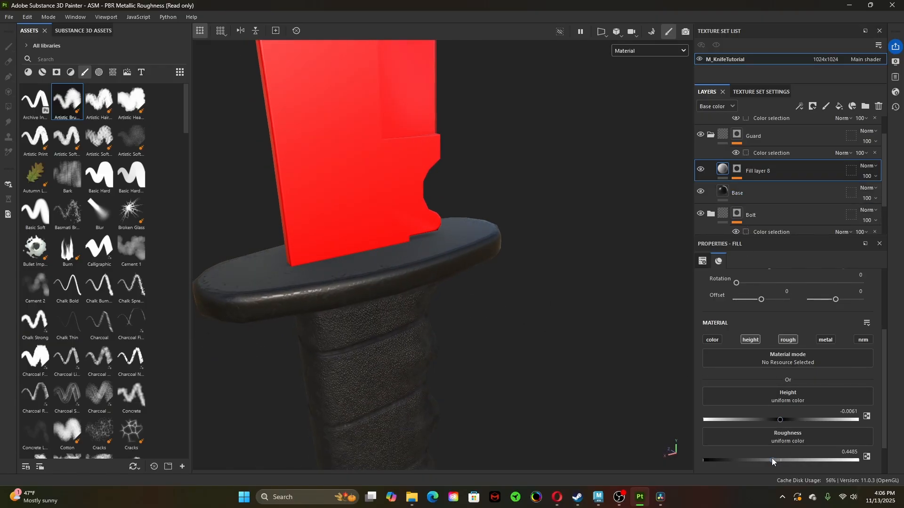
mouse_move(772, 458)
left_mouse_down()
mouse_move(827, 466)
mouse_move(766, 465)
mouse_move(801, 468)
mouse_move(790, 474)
left_mouse_up()
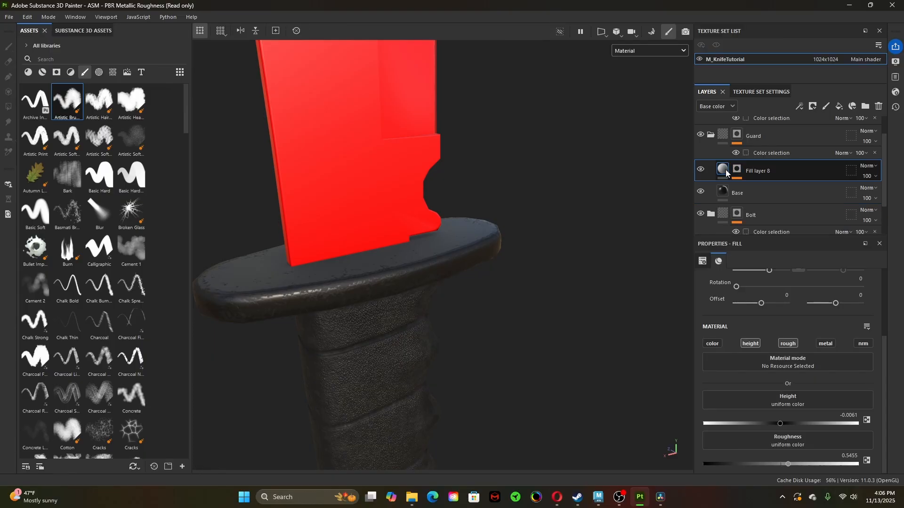
left_click_drag(384, 333, 341, 345, "alt")
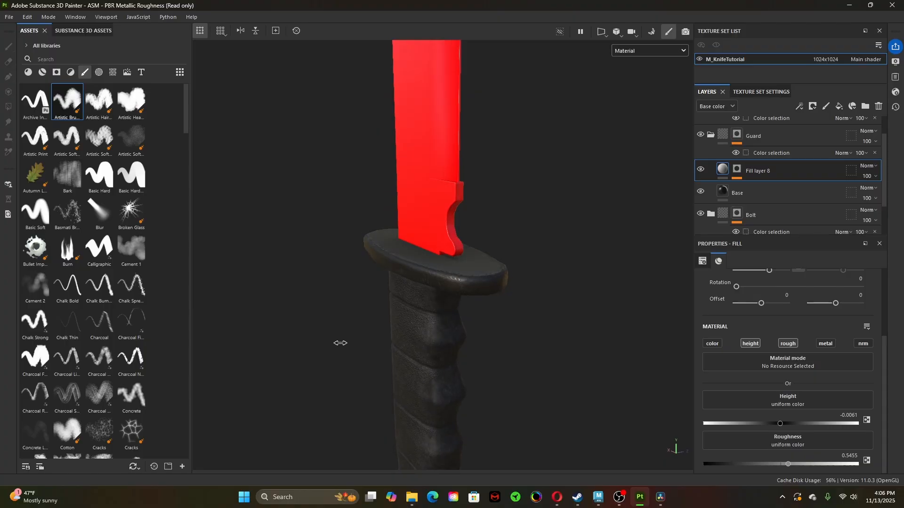
mouse_move(343, 347)
right_mouse_down("shift")
mouse_move(325, 350)
mouse_move(339, 356)
right_mouse_up("shift")
left_click_drag(341, 350, 632, 398, "alt")
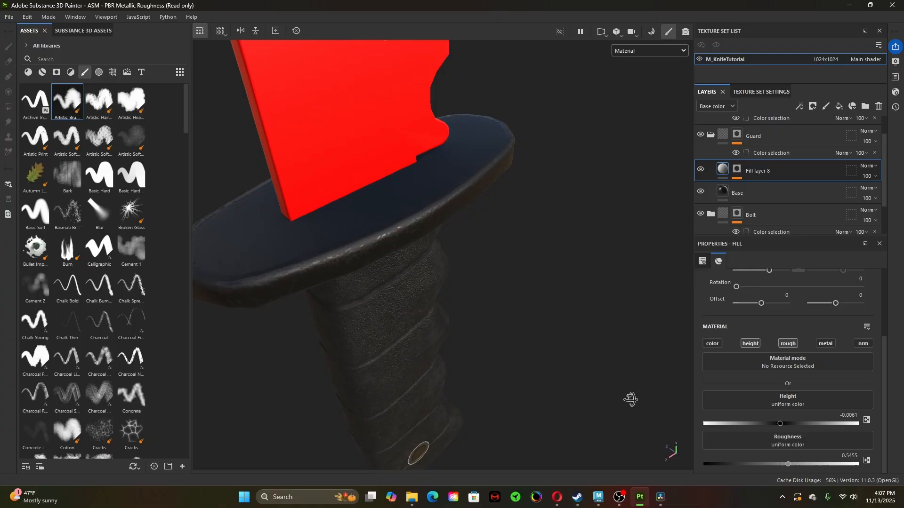
- Add a new fill layer directly above the guard's Base layer with only the color and roughness channels active
left_click(746, 198)
left_click(840, 107)
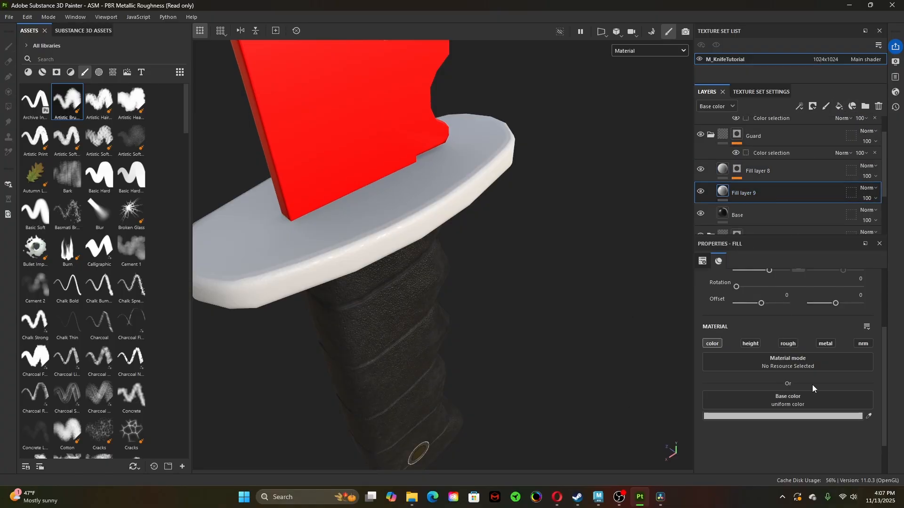
left_click(789, 343)
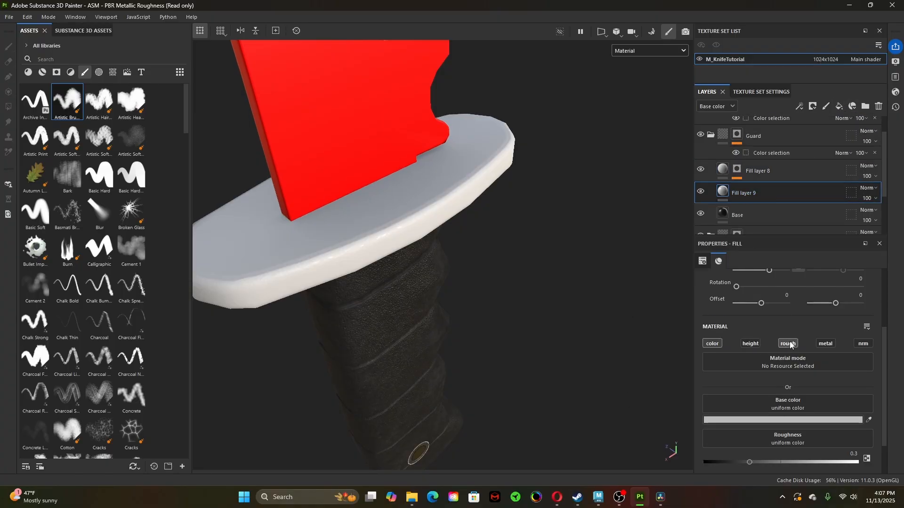
left_click(713, 343)
left_click(713, 344)
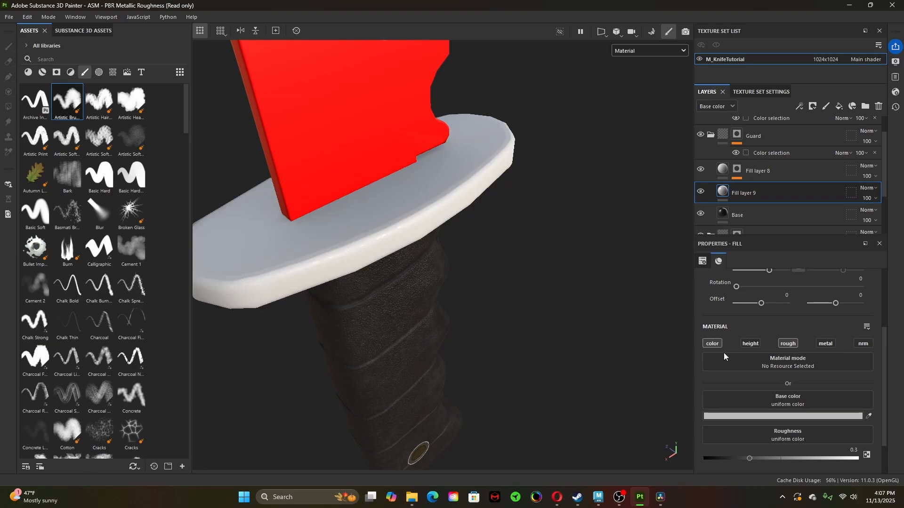
- Give Fill layer 9 a near-black base color and fine-tune its roughness
left_click(756, 416)
left_click(727, 351)
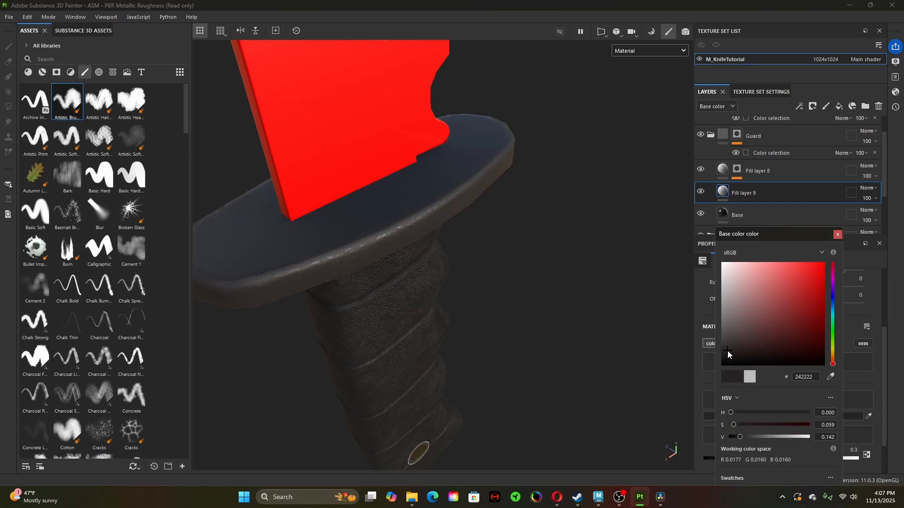
left_click_drag(728, 353, 727, 364)
left_click(837, 235)
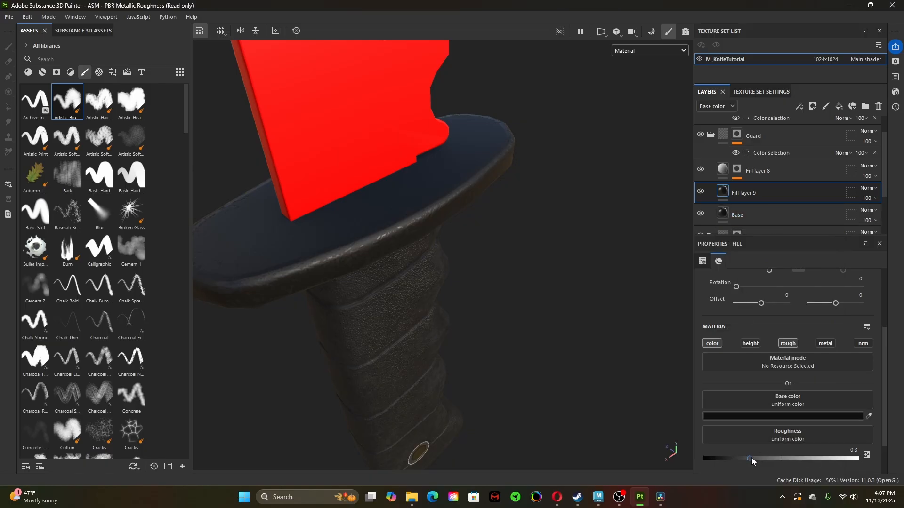
left_click_drag(752, 457, 754, 465)
- Add a black mask to Fill layer 9 and fill it with the BnW Spots 1 noise texture
right_click(742, 193)
left_click(786, 19)
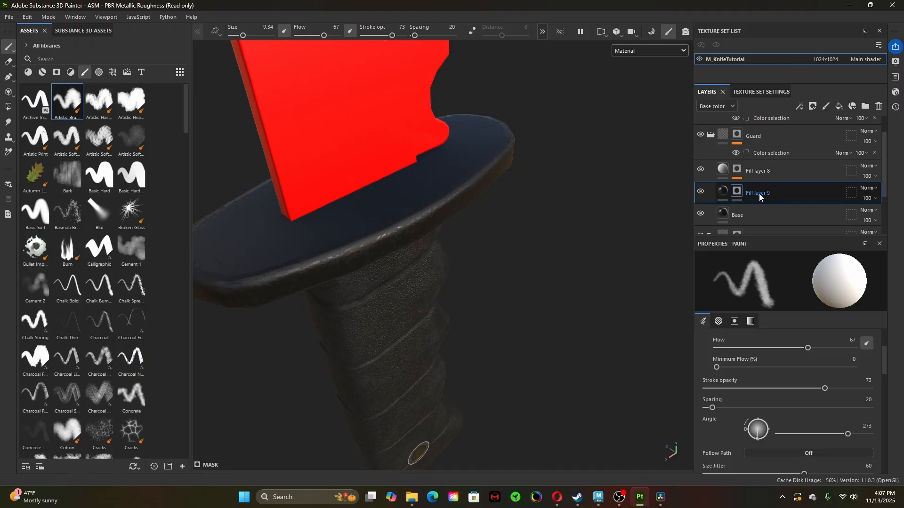
right_click(739, 187)
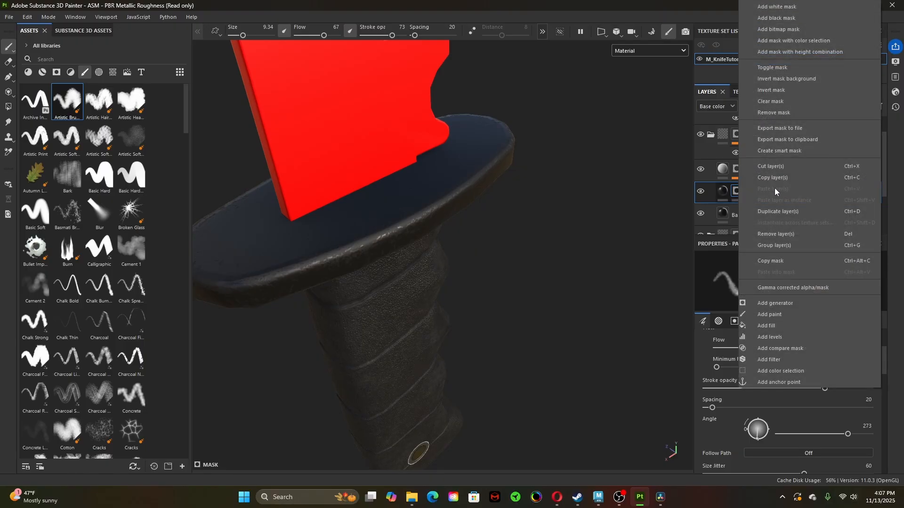
left_click(786, 325)
left_click(785, 357)
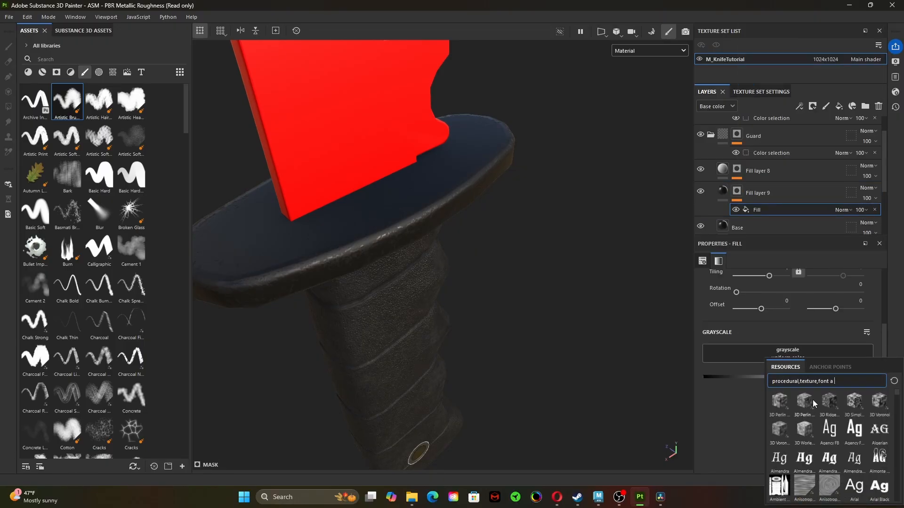
type("noise")
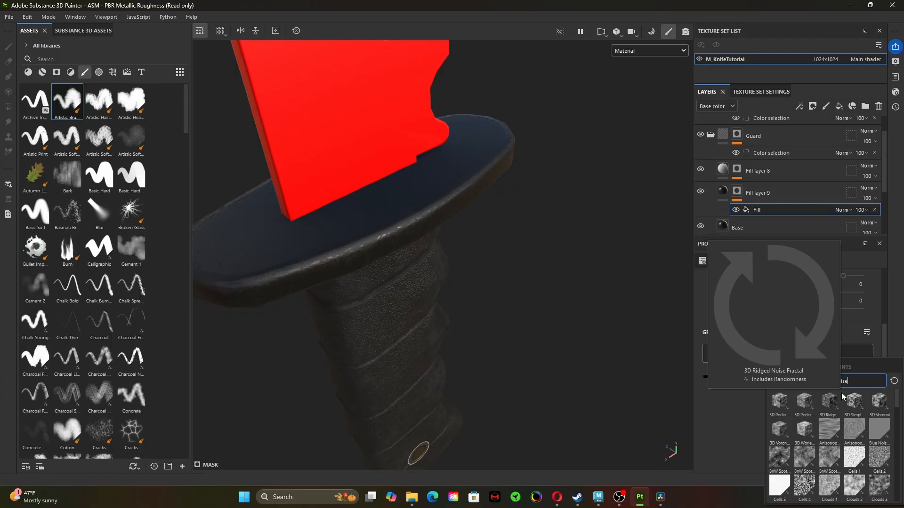
left_click(780, 457)
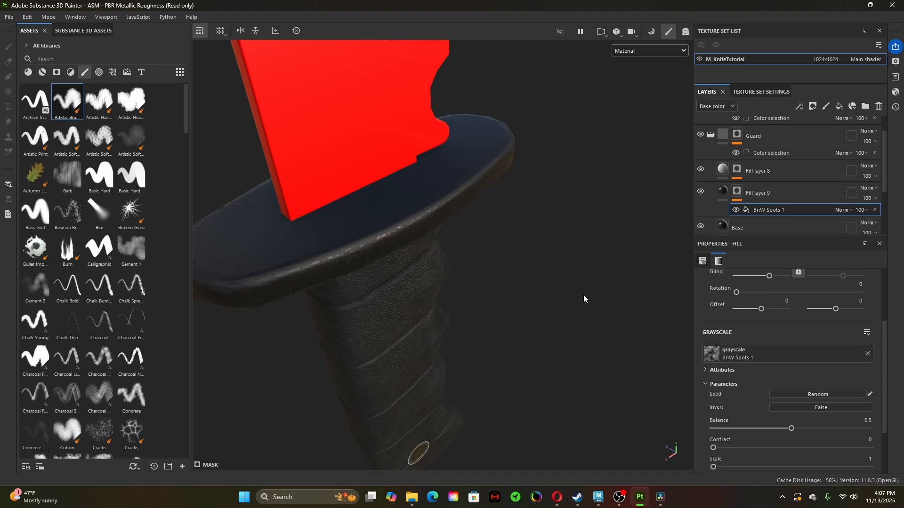
- Examine the guard's surface under rotated lighting, show the mask of Fill layer 9, and set the BnW Spots 1 balance to 0.31
left_click_drag(584, 299, 563, 318, "alt")
mouse_move(563, 319)
right_mouse_down("shift")
mouse_move(535, 359)
mouse_move(490, 372)
right_mouse_up("shift")
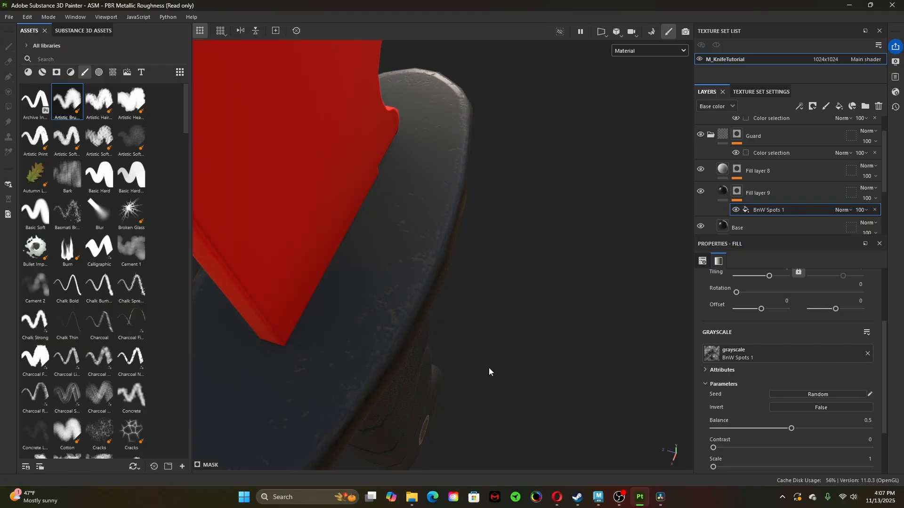
left_click(738, 197, "alt")
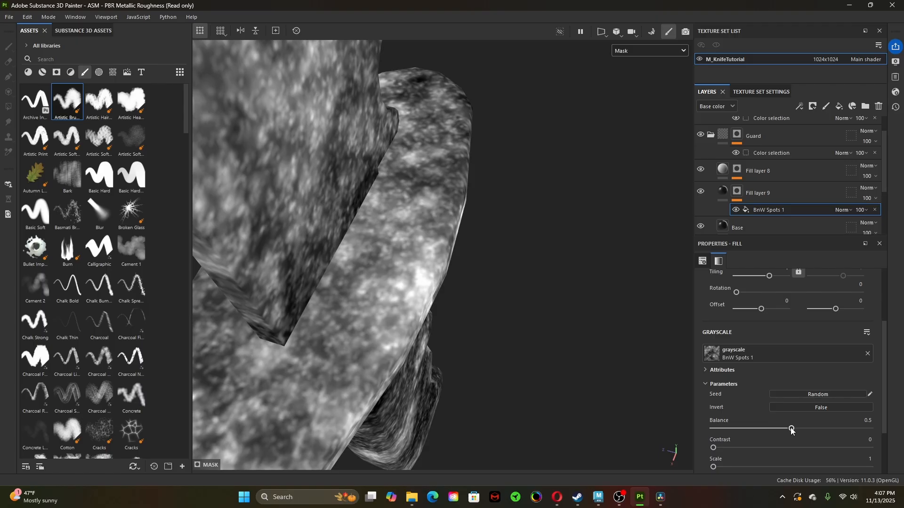
left_click_drag(793, 431, 762, 430)
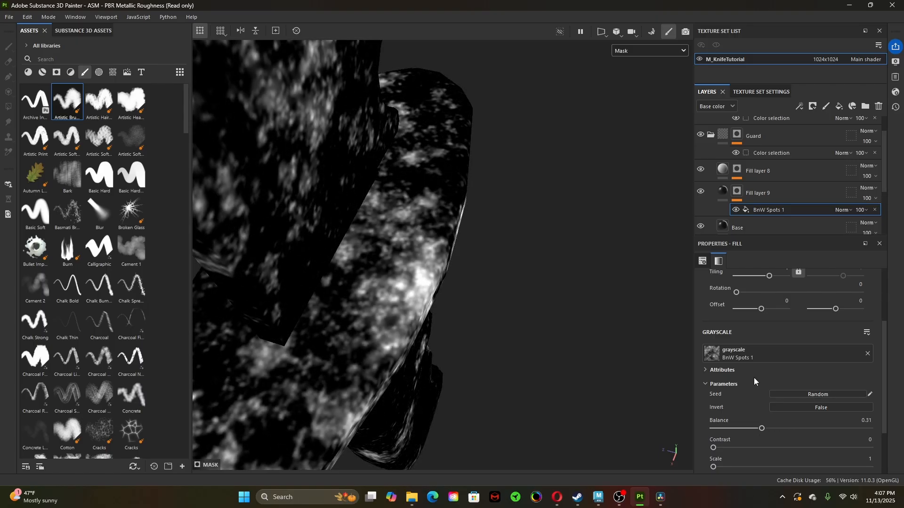
- Switch the BnW Spots 1 fill in Fill layer 9's mask to tri-planar projection with a tiling of 14.81
left_click(745, 210)
scroll(769, 306, "up", 3)
left_click(767, 287)
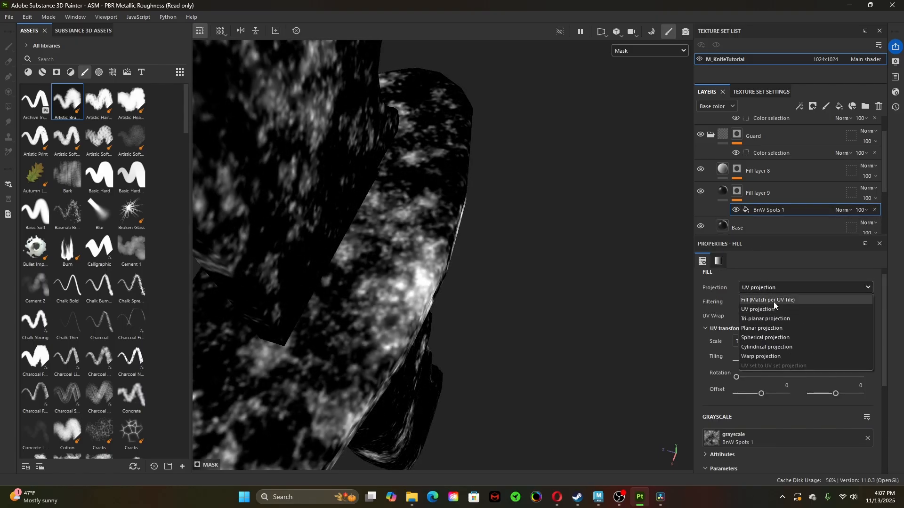
left_click(775, 317)
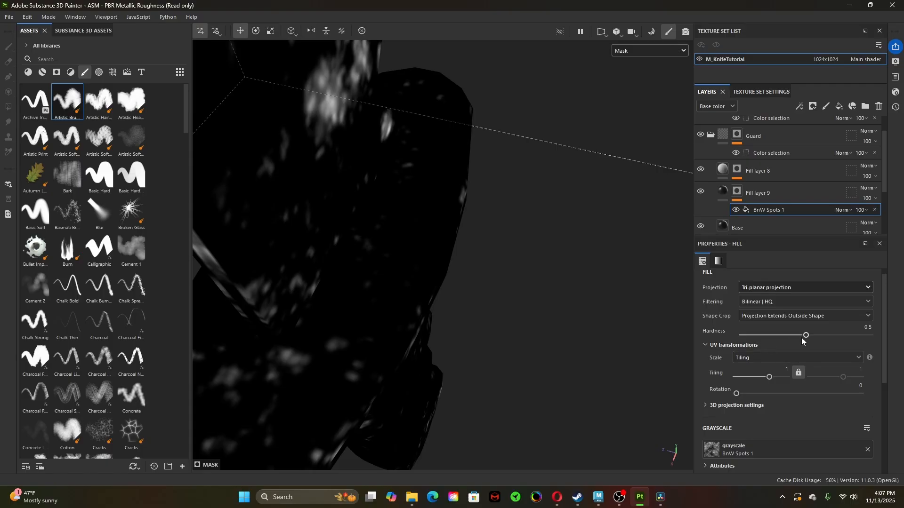
mouse_move(769, 380)
left_mouse_down()
mouse_move(788, 382)
mouse_move(780, 383)
left_mouse_up()
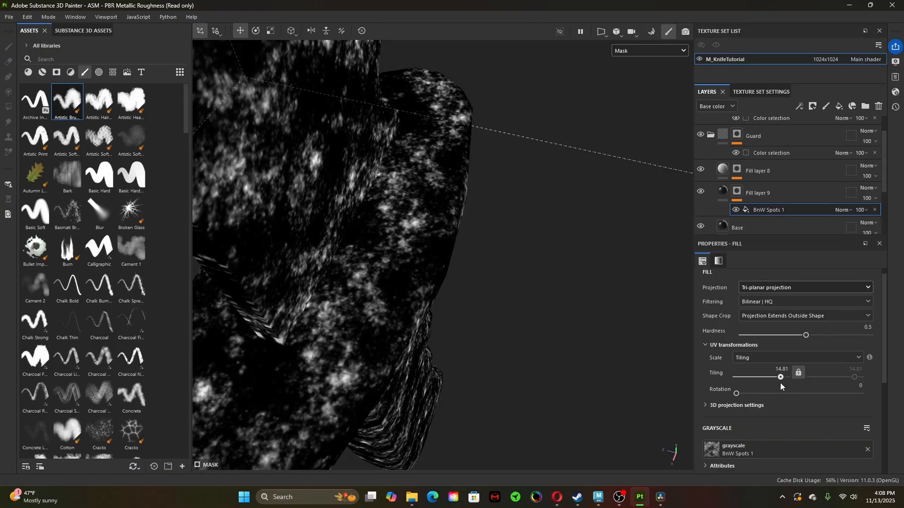
- Set the balance of BnW Spots 1 to 0.36 and its contrast to 0.16
scroll(750, 406, "down", 5)
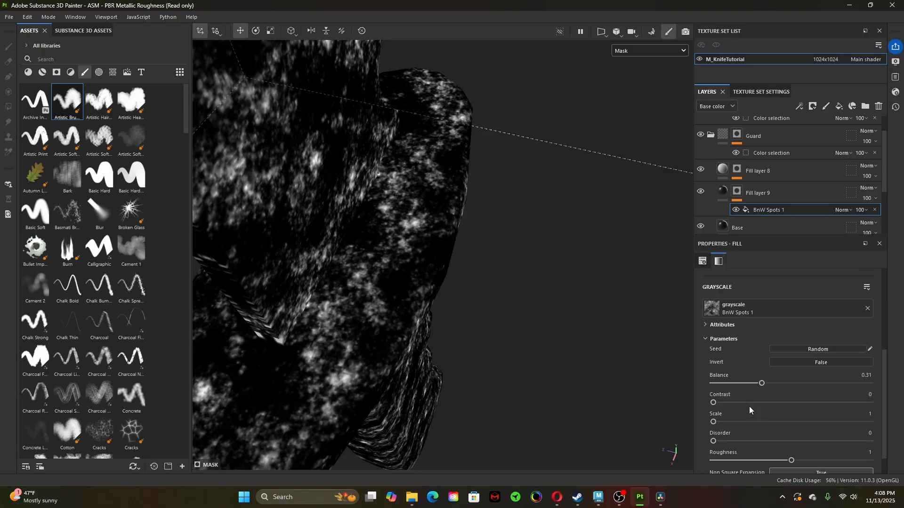
left_click_drag(765, 385, 770, 387)
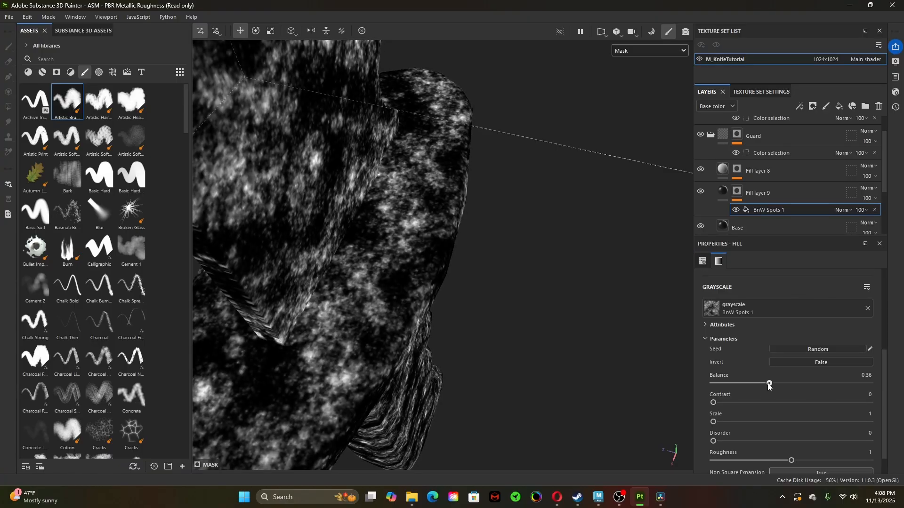
left_click_drag(715, 403, 721, 404)
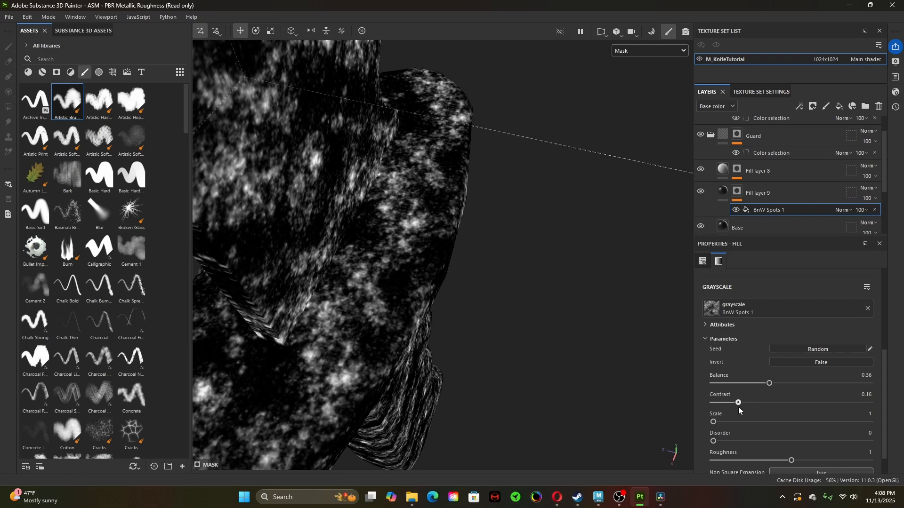
- Return to the material view of the guard and set Fill layer 9's roughness to 0.4485
left_click(724, 193)
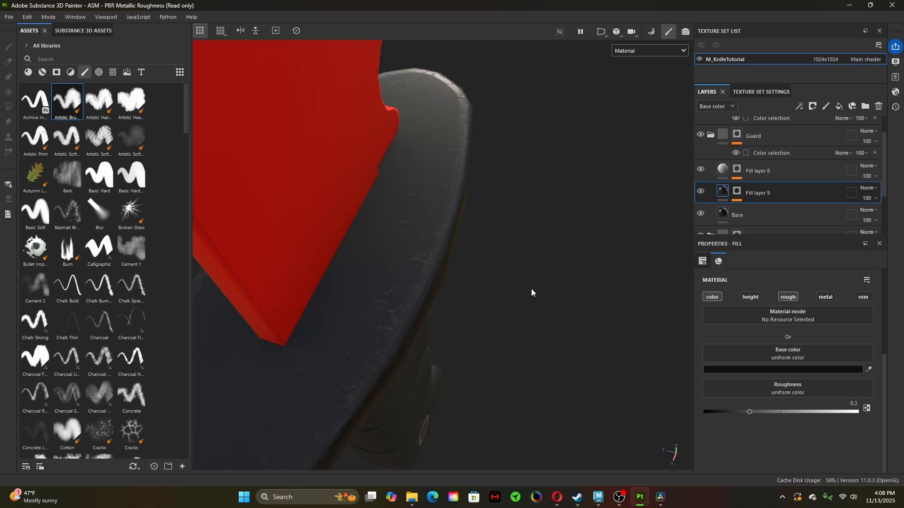
left_click_drag(571, 301, 582, 289, "alt")
right_click_drag(582, 289, 585, 293, "shift")
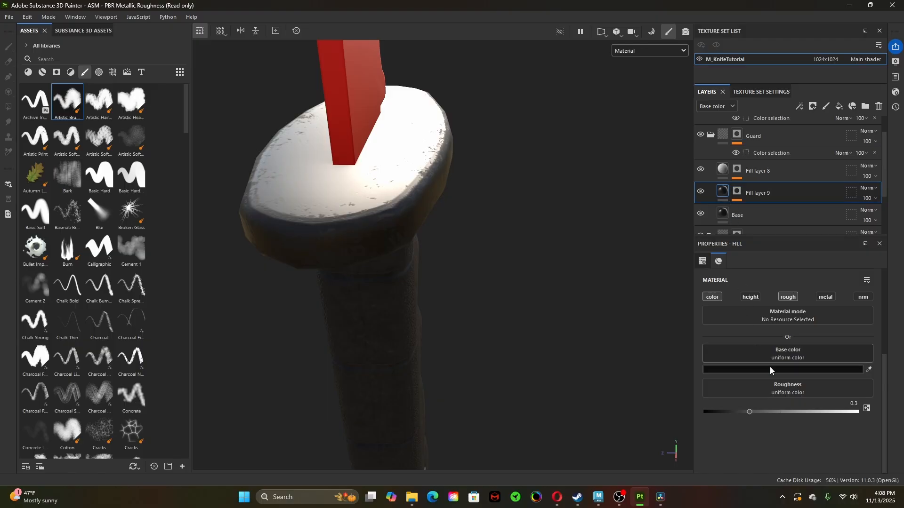
left_click_drag(749, 411, 771, 415)
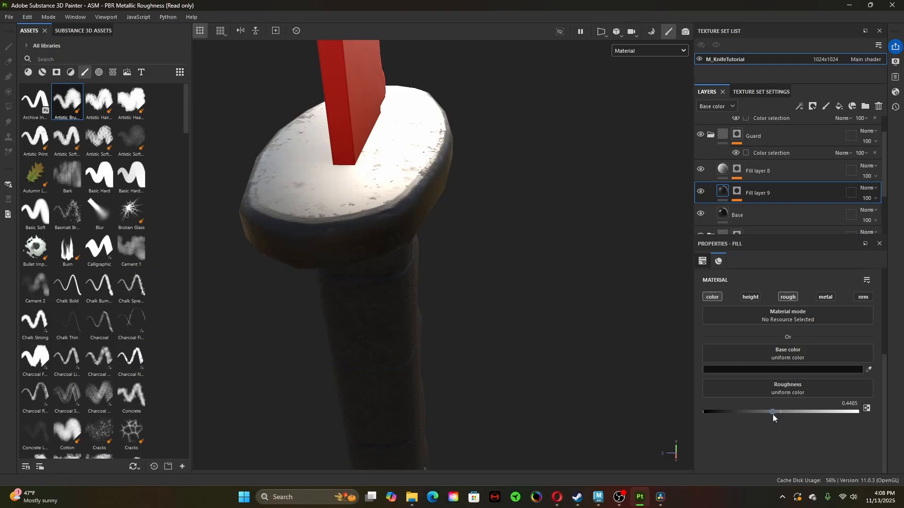
- Set the roughness of Fill layer 8 to 0.6212
left_click(777, 171)
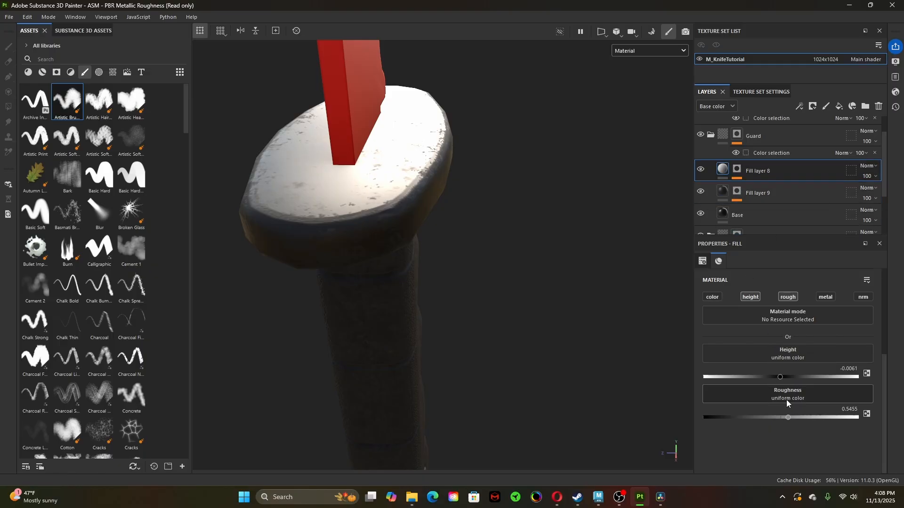
mouse_move(791, 418)
left_mouse_down()
mouse_move(825, 426)
mouse_move(800, 419)
left_mouse_up()
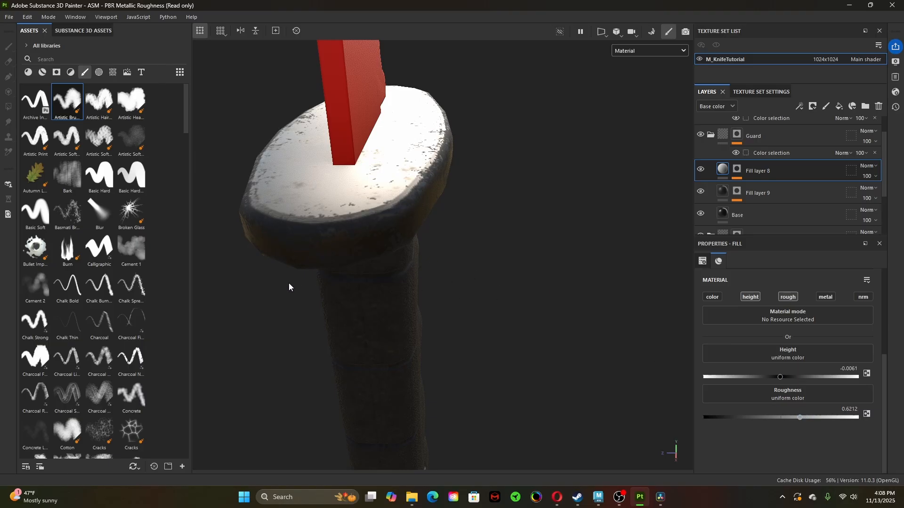
scroll(421, 312, "down", 4)
left_click_drag(423, 312, 496, 325, "alt")
left_click_drag(407, 332, 365, 337, "alt")
right_click_drag(365, 337, 590, 397, "alt")
left_click_drag(485, 331, 520, 347, "alt")
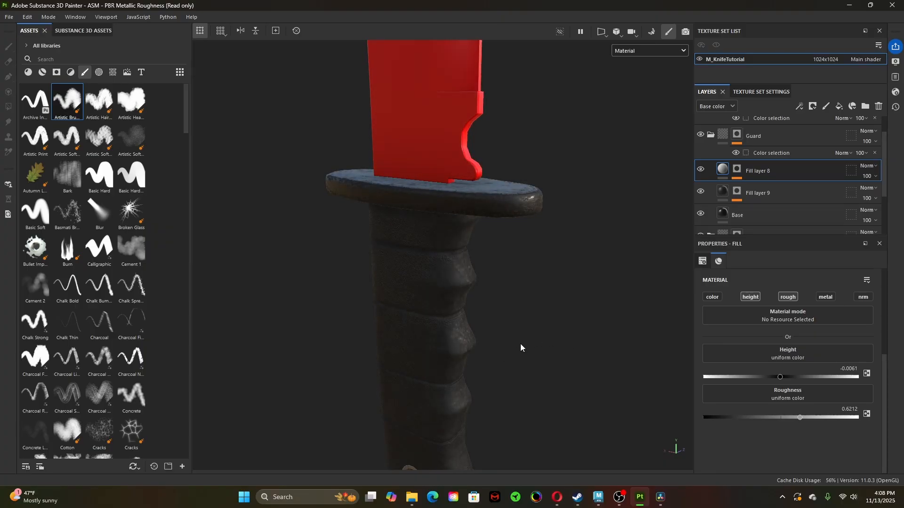
- Inspect the masks of Fill layer 9 and Fill layer 8, and set Fill layer 8's Metal Edge Wear level to 0.56
left_click(738, 194)
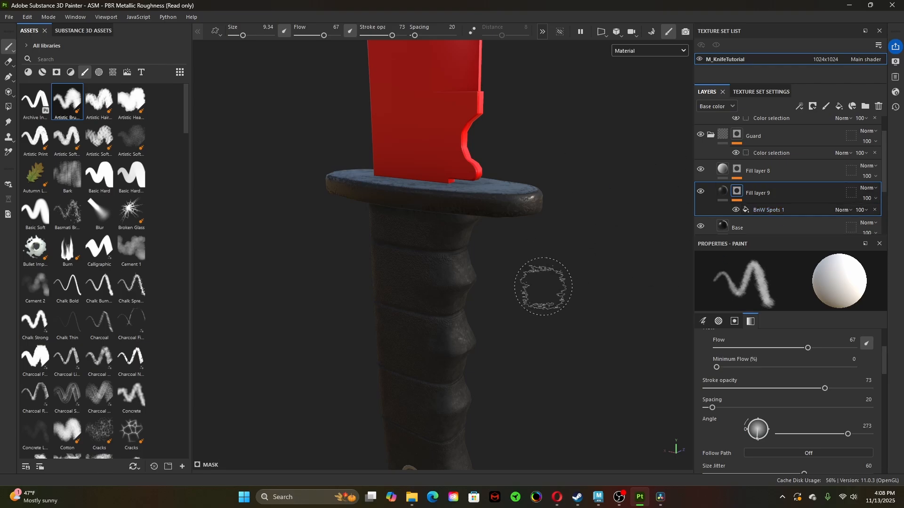
mouse_move(543, 286)
left_mouse_down("alt")
mouse_move(605, 292)
mouse_move(545, 283)
left_mouse_up("alt")
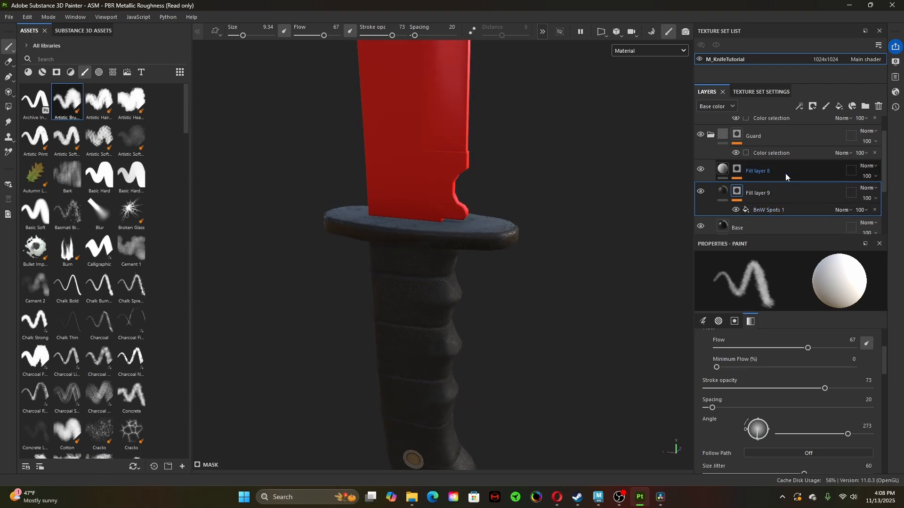
left_click(739, 193, "alt")
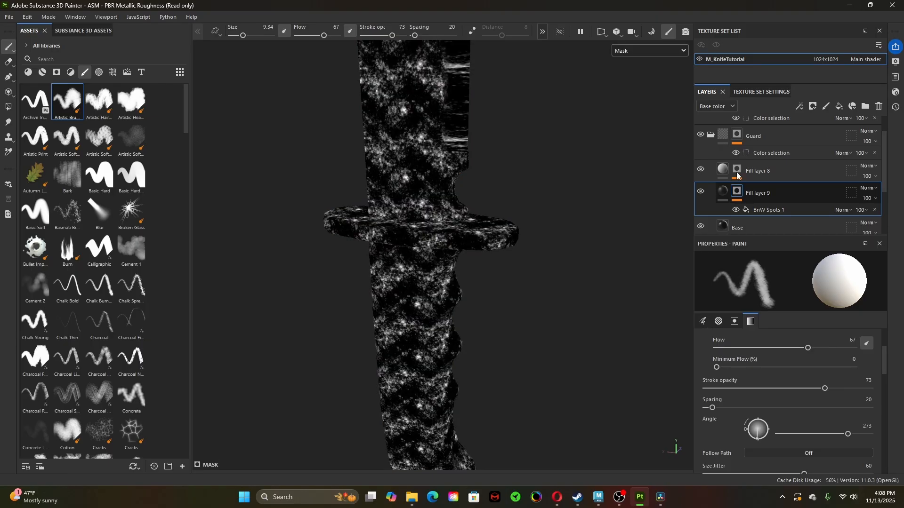
left_click(738, 171)
left_click(738, 171, "alt")
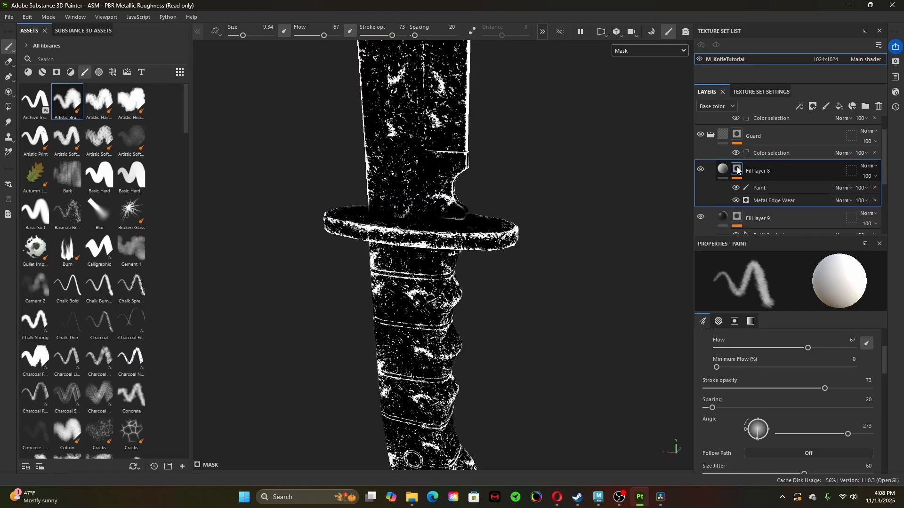
left_click(767, 200)
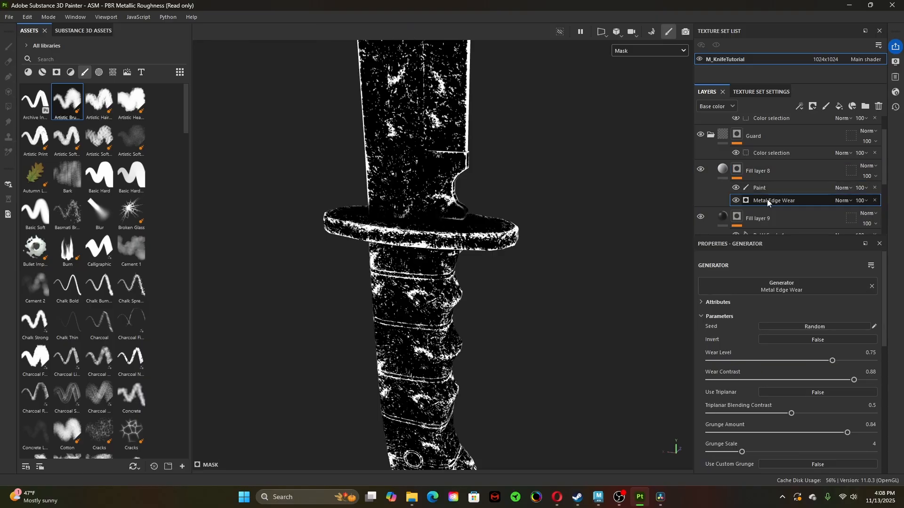
left_click_drag(833, 363, 803, 366)
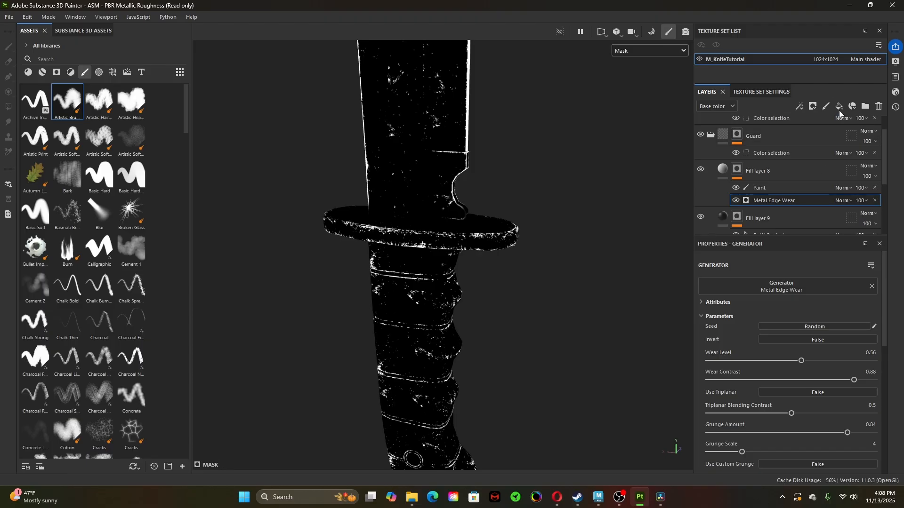
left_click(739, 170)
right_click(738, 165)
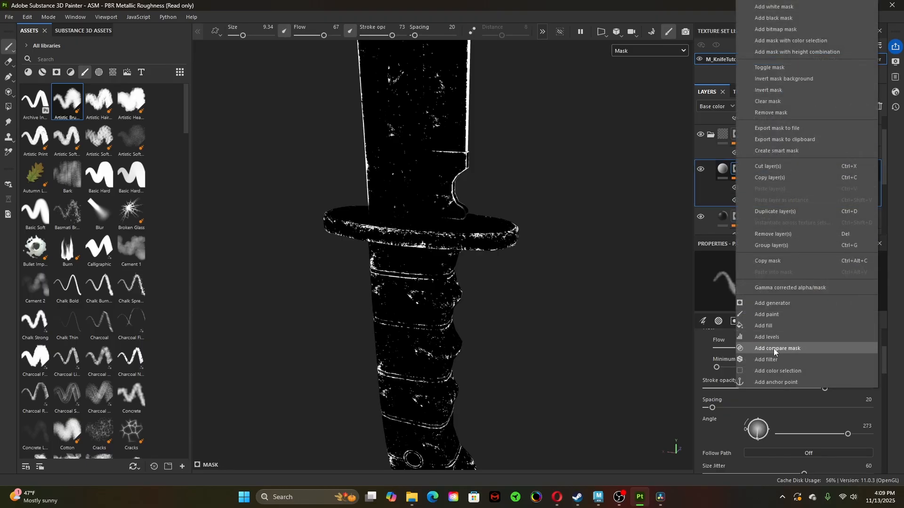
left_click(781, 329)
left_click_drag(761, 188, 762, 204)
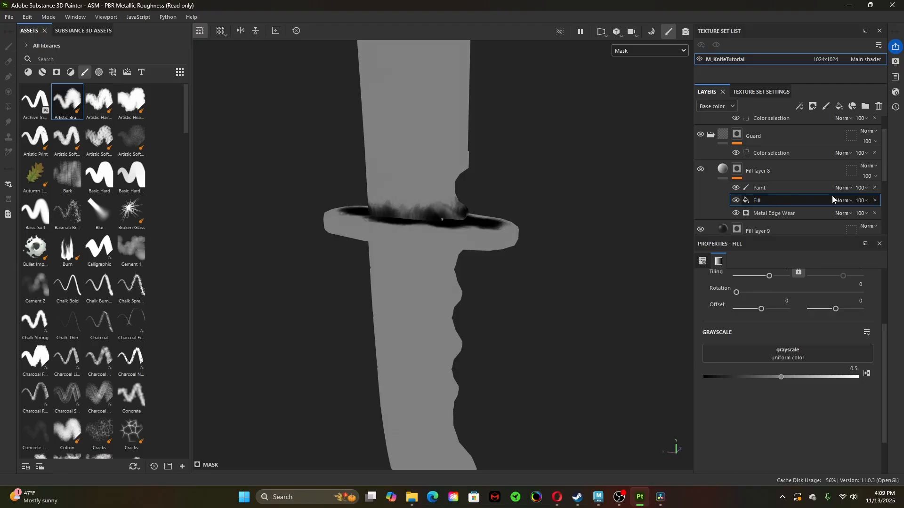
left_click(875, 201)
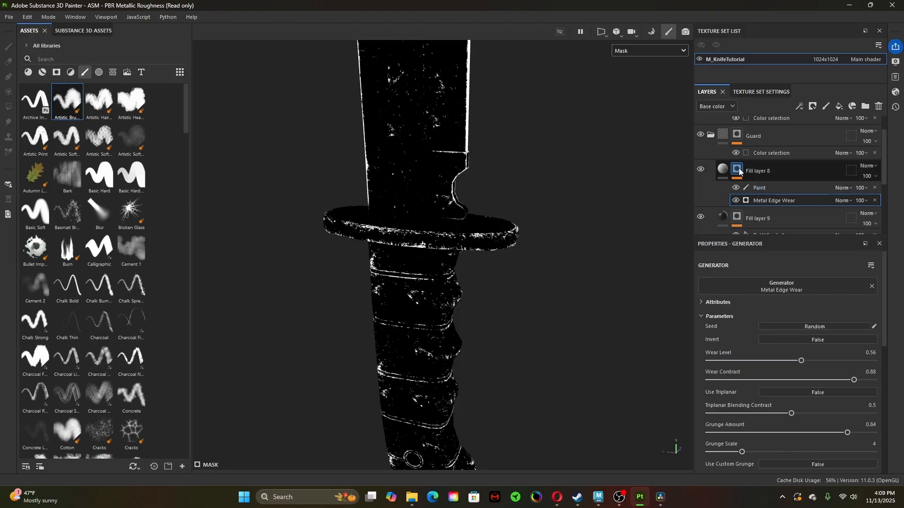
- Add a Blur filter on top of Fill layer 8's mask effects and fine-tune its intensity to a low value
right_click(738, 171)
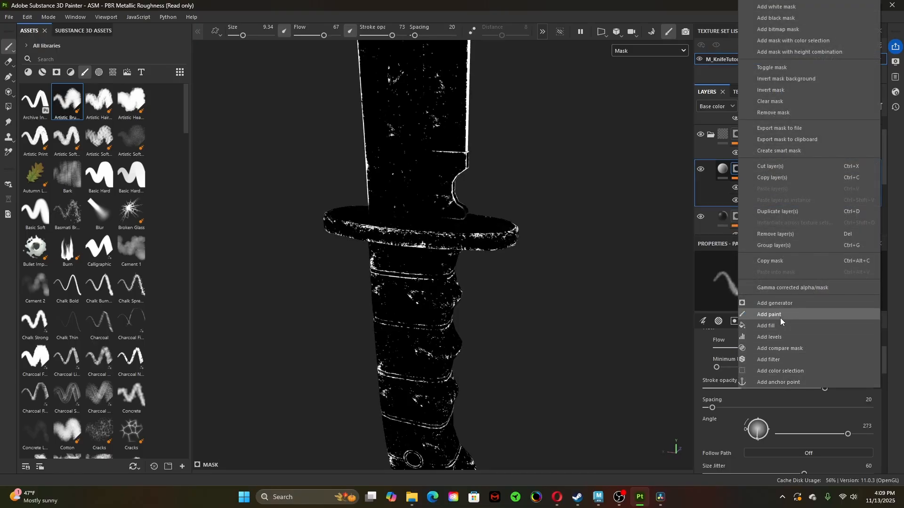
left_click(787, 358)
left_click(786, 288)
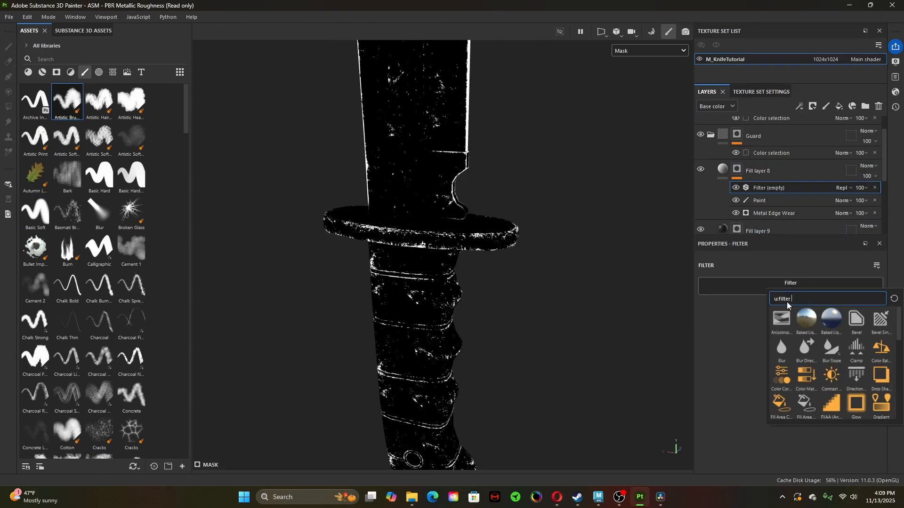
left_click(783, 348)
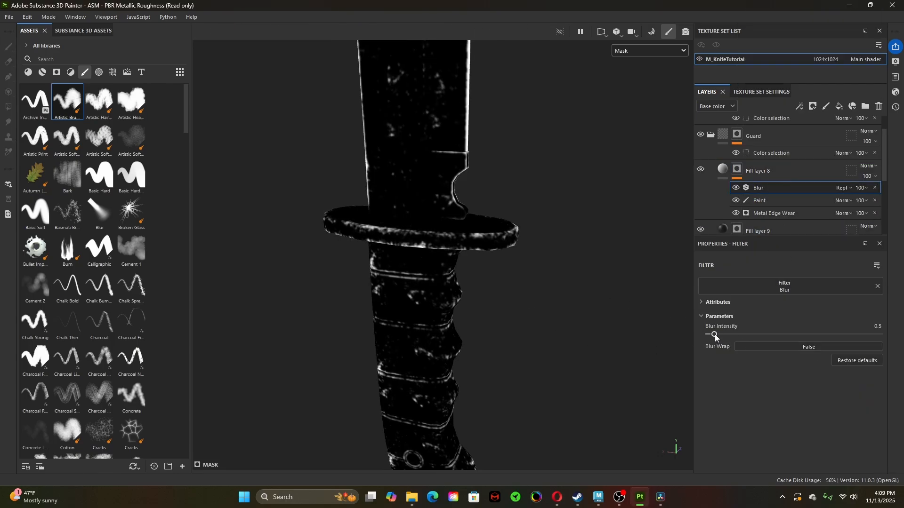
left_click_drag(715, 336, 713, 335)
- Examine the guard's softened edge wear in the material view from several angles and under rotated lighting
left_click(723, 172)
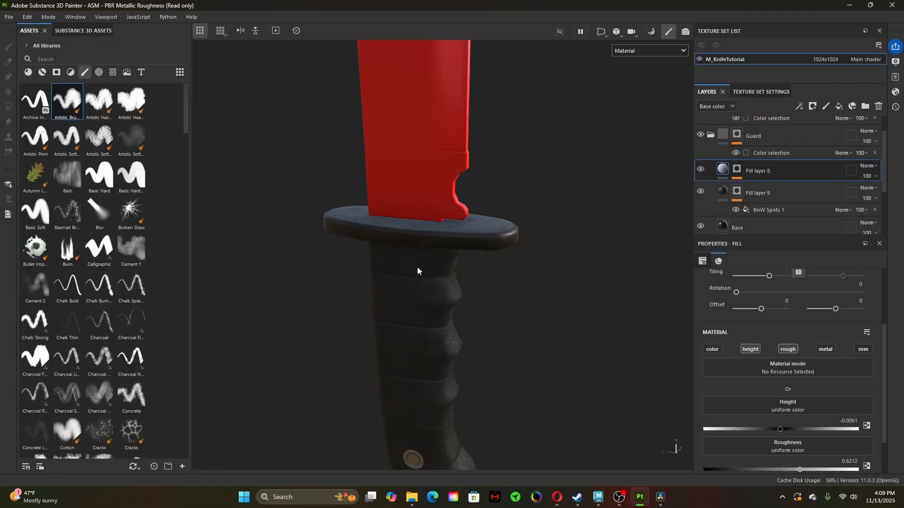
right_click_drag(639, 310, 652, 301, "alt")
middle_click_drag(584, 215, 585, 355, "alt")
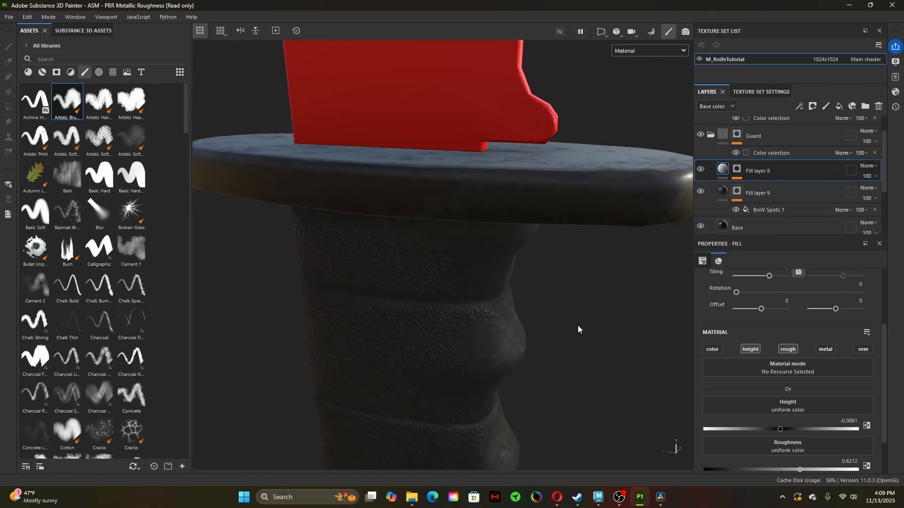
left_click_drag(577, 326, 480, 357, "alt")
right_click_drag(481, 358, 463, 372, "alt")
right_click_drag(529, 389, 297, 357, "alt")
left_click_drag(443, 419, 482, 401, "alt")
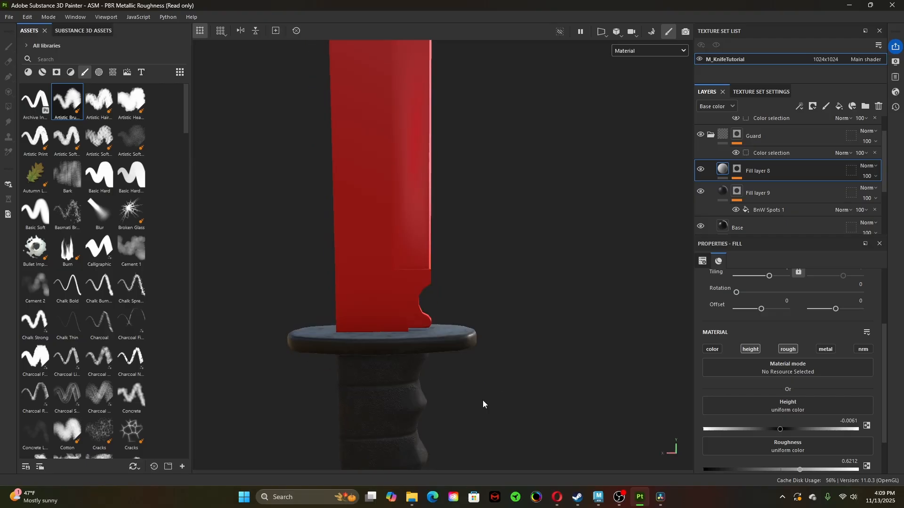
middle_click_drag(483, 401, 554, 360, "alt")
right_click_drag(548, 384, 513, 408, "shift")
left_click_drag(527, 420, 492, 385, "alt")
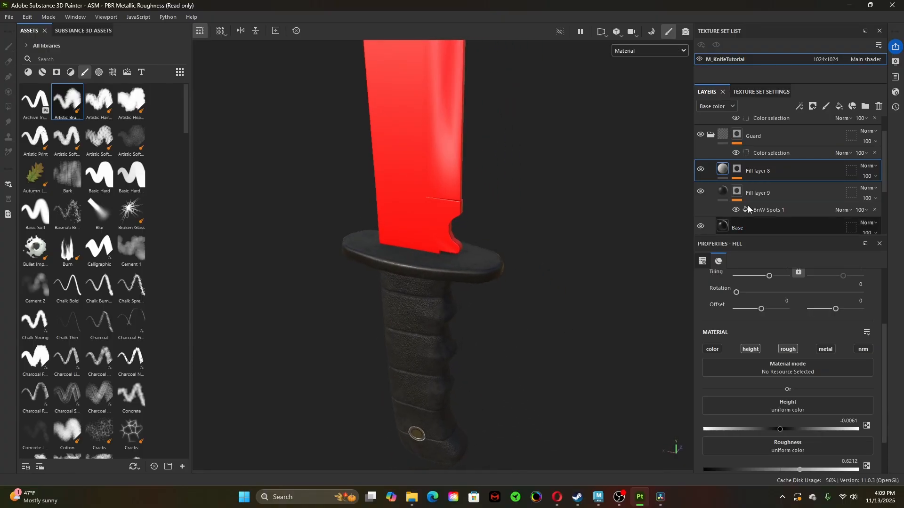
- Add a fill layer named Cuts above Fill layer 8 with only the height and roughness channels active
left_click(840, 106)
double_click(739, 172)
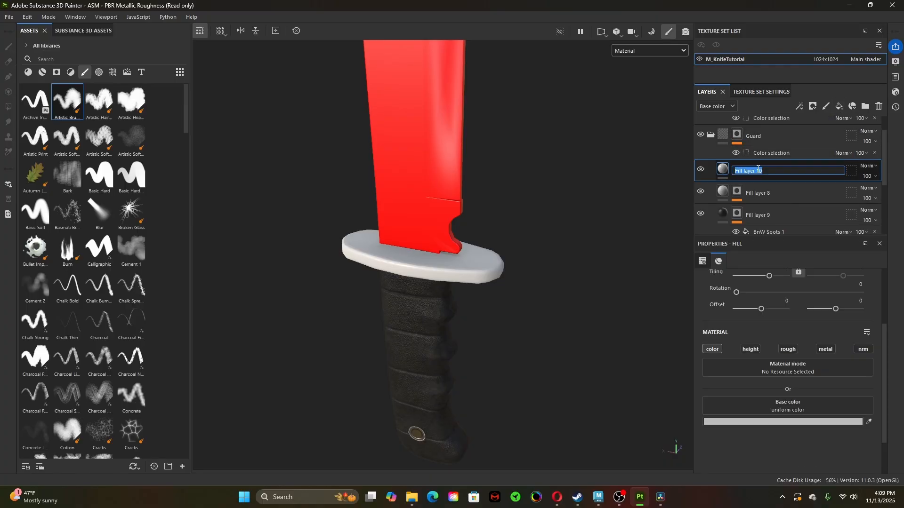
type("Cuts")
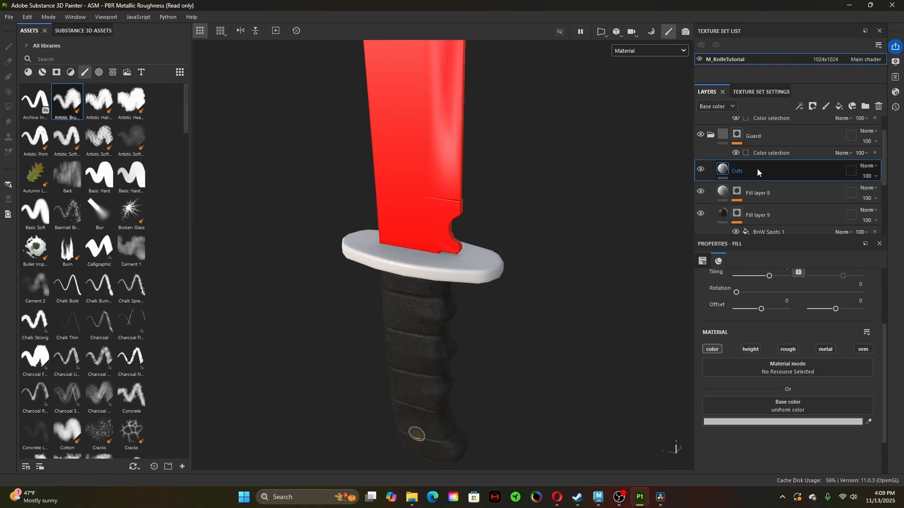
key("Return")
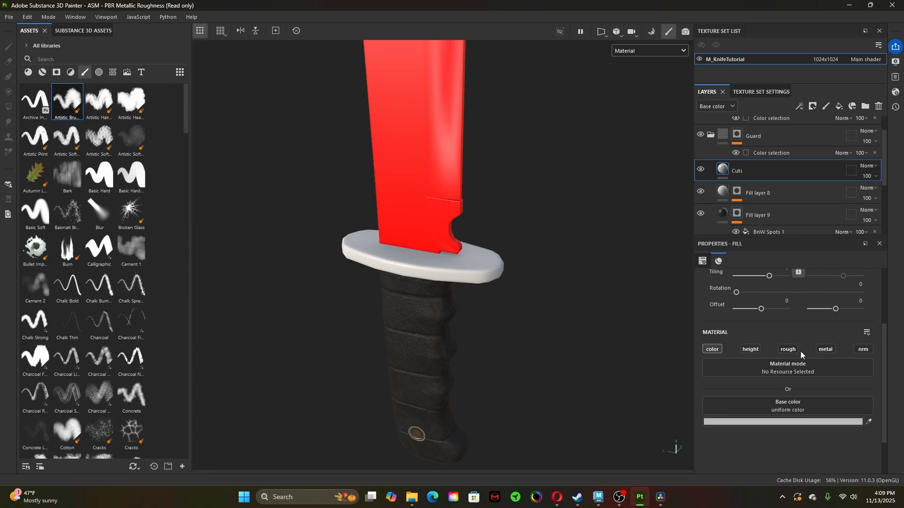
left_click(788, 350)
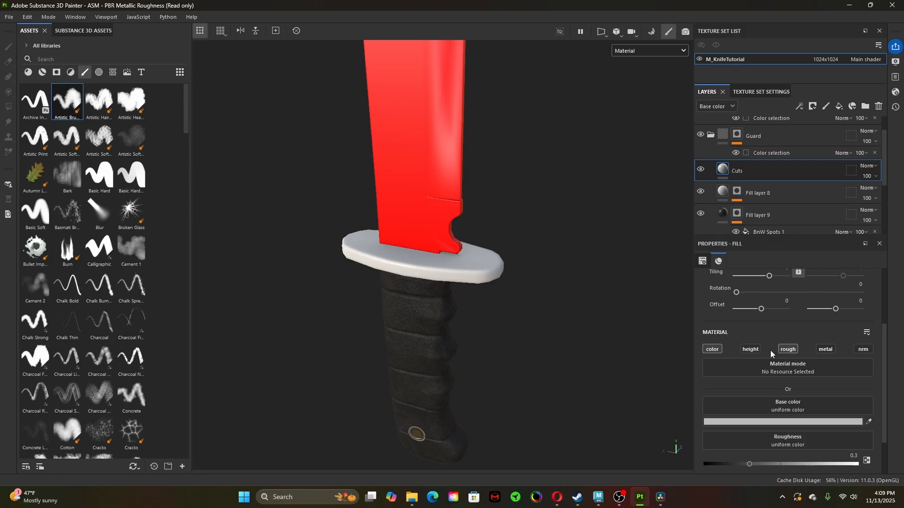
left_click(753, 351)
- Add a black mask to the Cuts layer and set its roughness to 0.8727
right_click(722, 171)
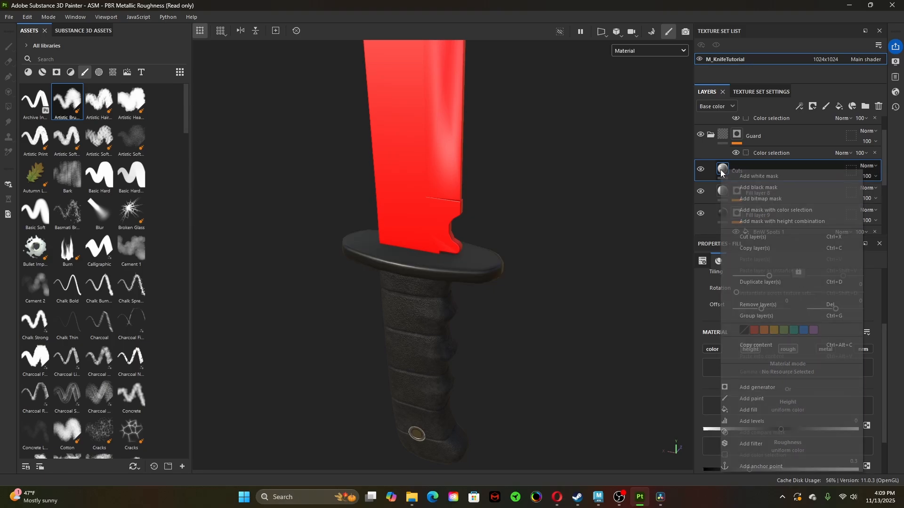
left_click(773, 188)
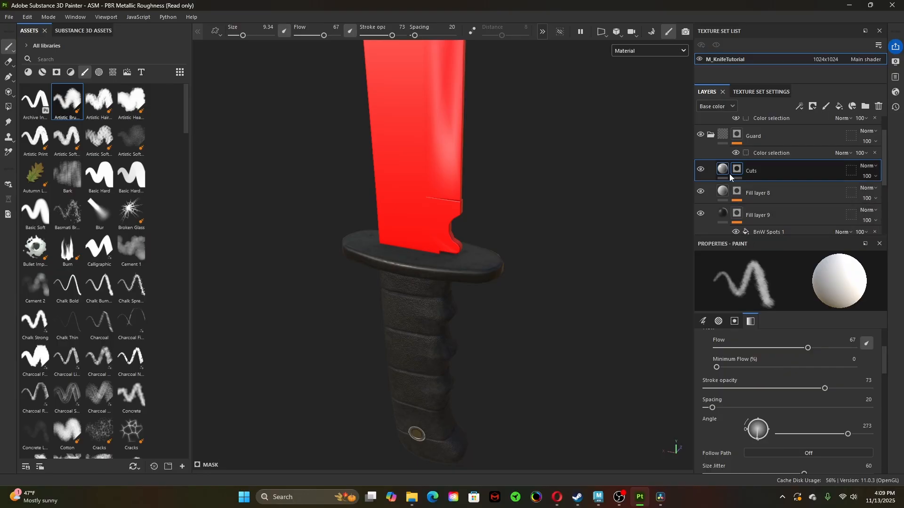
left_click_drag(753, 469, 832, 470)
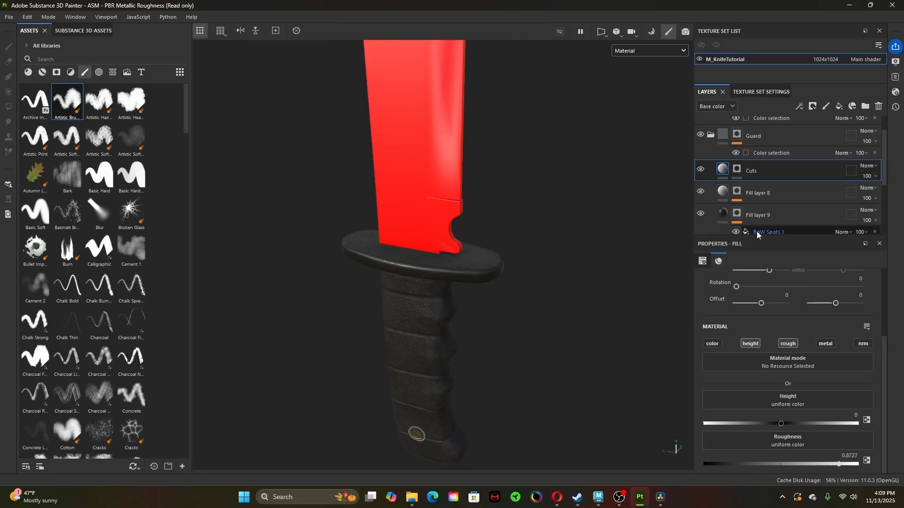
- Display the roughness channel alone and examine the guard and handle from several angles, then check Fill layer 8's roughness setting
left_click(643, 49)
left_click(644, 112)
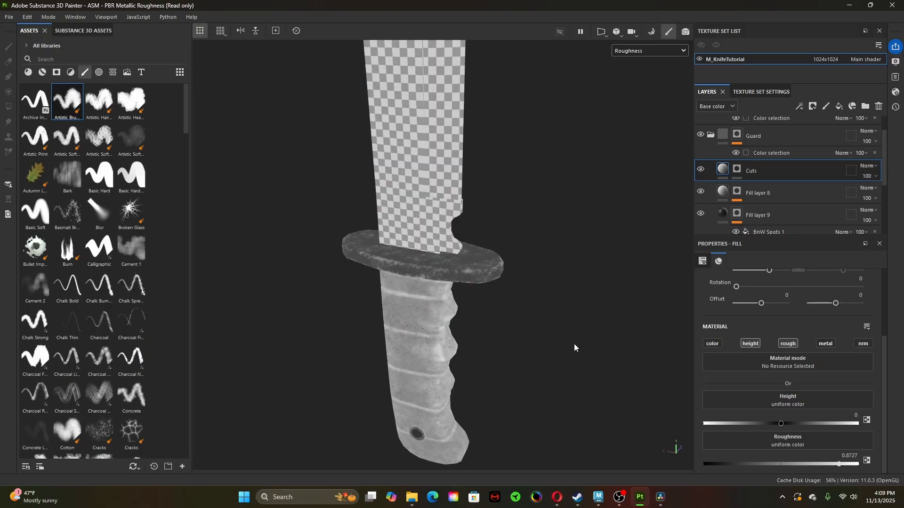
left_click_drag(574, 345, 488, 389, "alt")
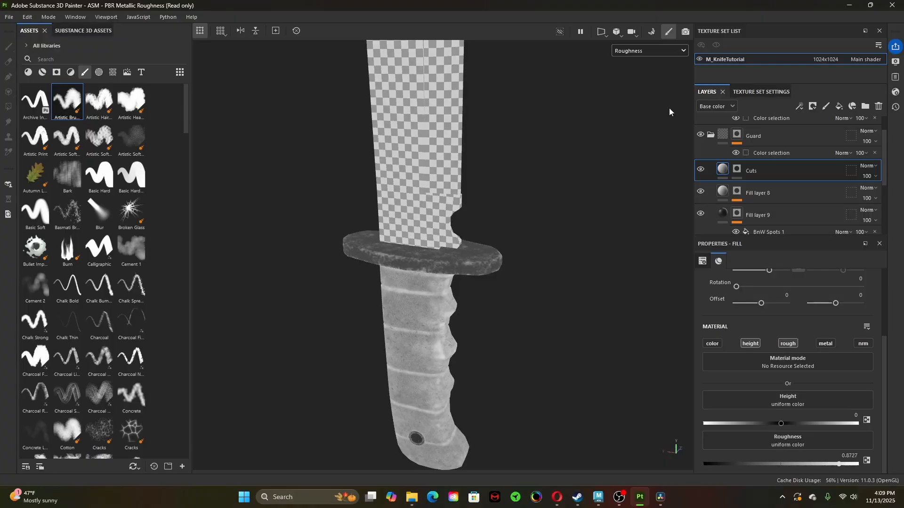
right_click_drag(598, 326, 646, 335, "alt")
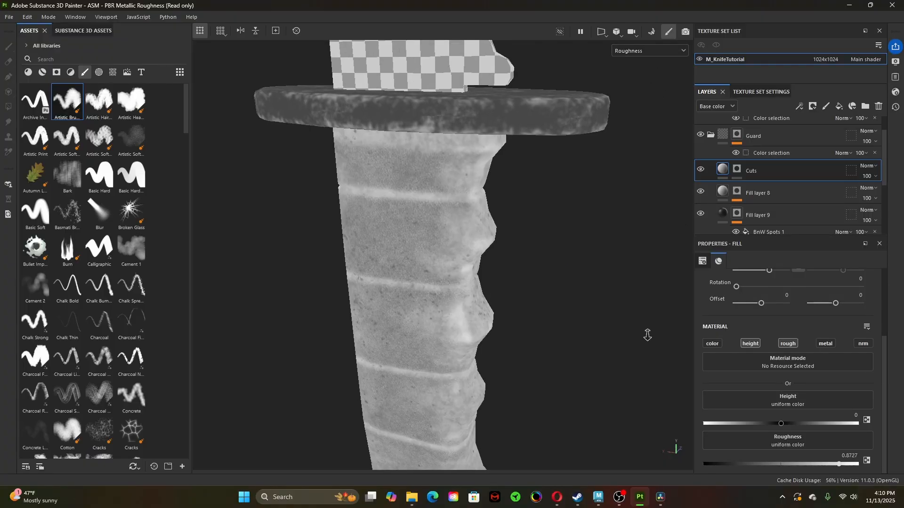
left_click_drag(646, 335, 567, 352, "alt")
middle_click_drag(567, 352, 532, 306, "alt")
left_click_drag(533, 305, 741, 320, "alt")
middle_click_drag(582, 226, 567, 440, "alt")
left_click_drag(570, 262, 581, 346, "alt")
middle_click_drag(581, 346, 571, 330, "alt")
middle_click_drag(563, 255, 557, 278, "alt")
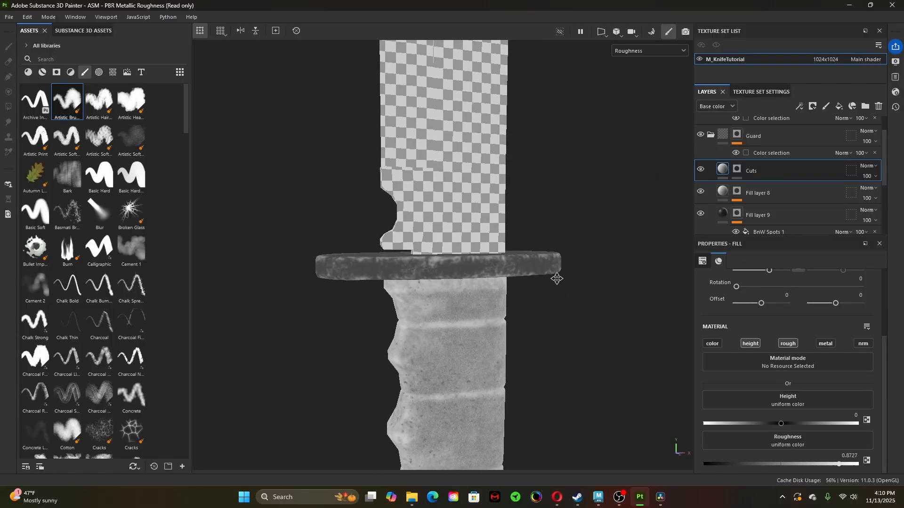
left_click_drag(557, 278, 608, 345, "alt")
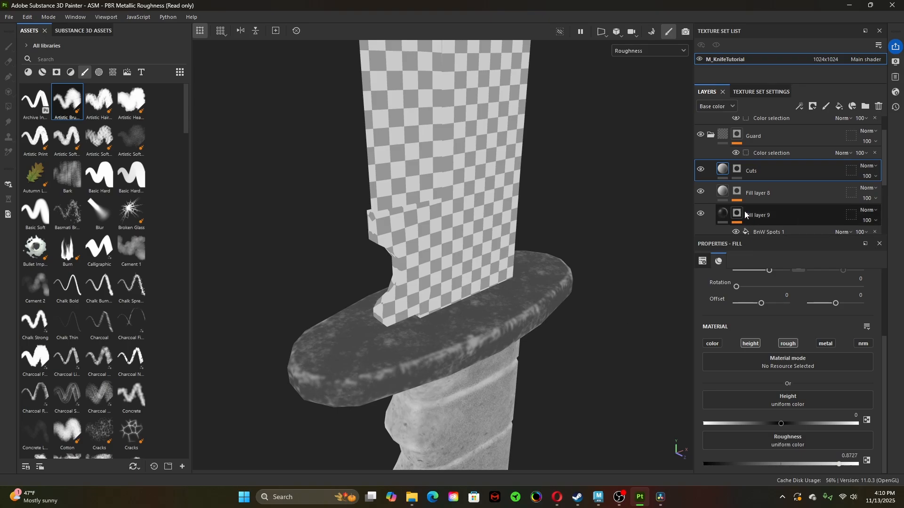
left_click(765, 193)
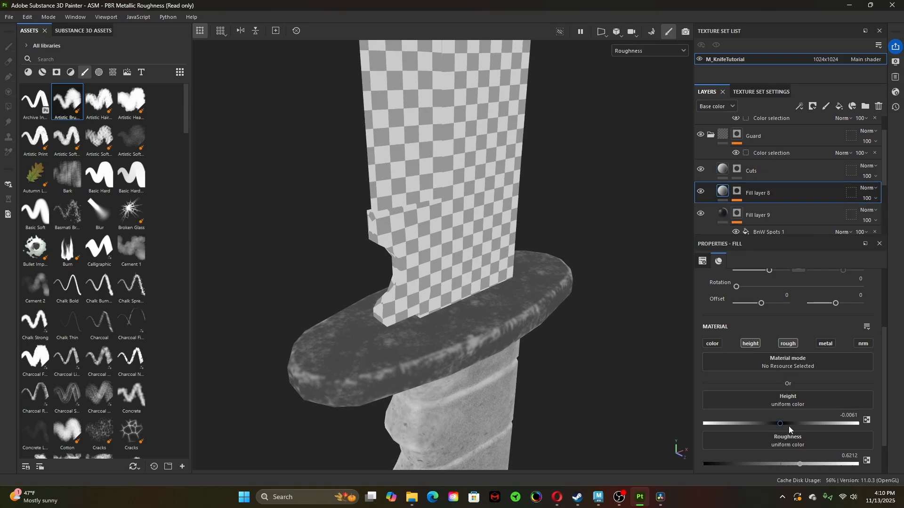
left_click_drag(792, 465, 804, 466)
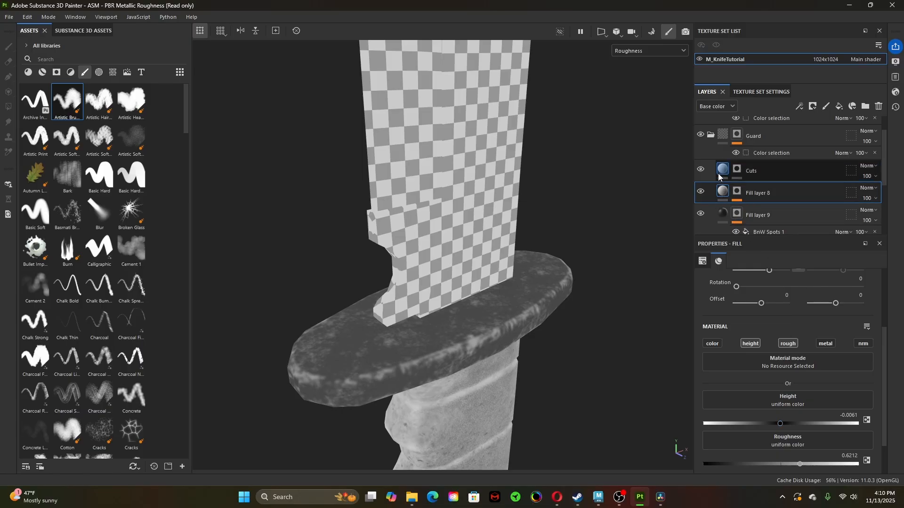
- Add a fill effect to the Cuts layer's mask and assign the Grunge Scratches Rough texture to it
left_click(735, 172)
left_click(736, 171)
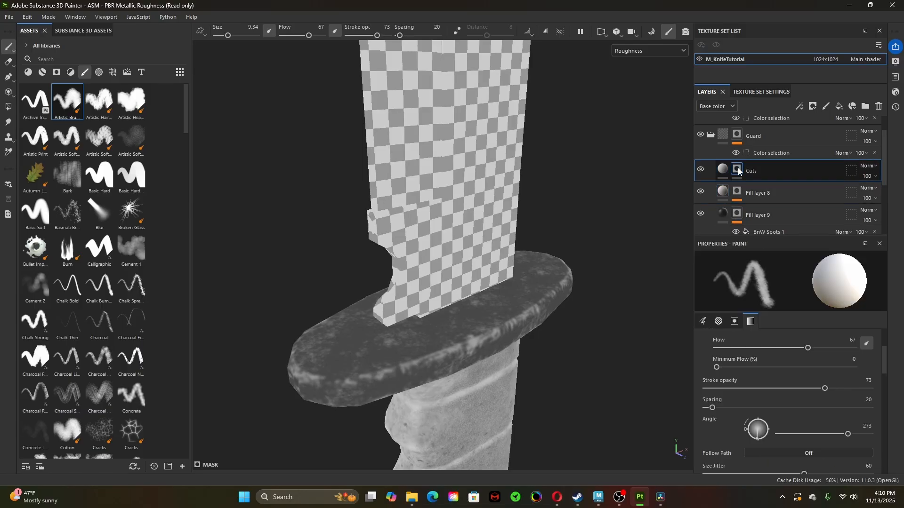
right_click(737, 170)
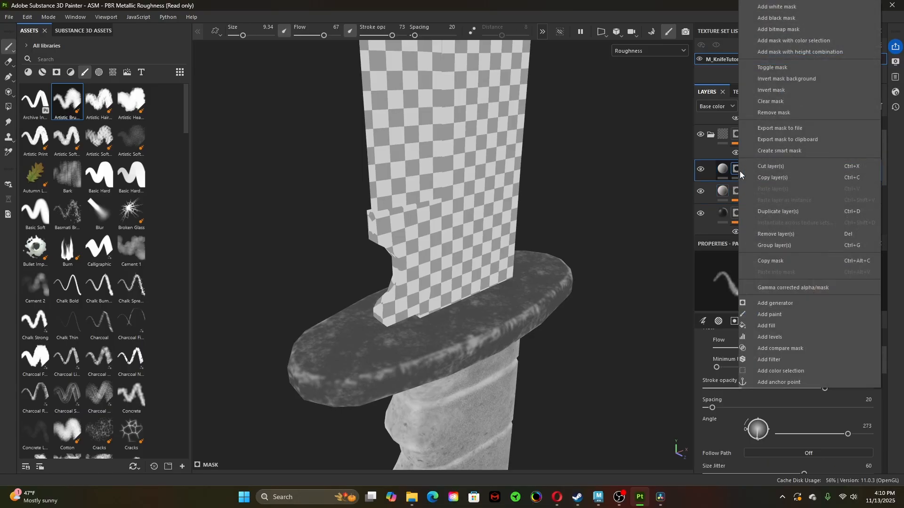
left_click(778, 326)
left_click(799, 352)
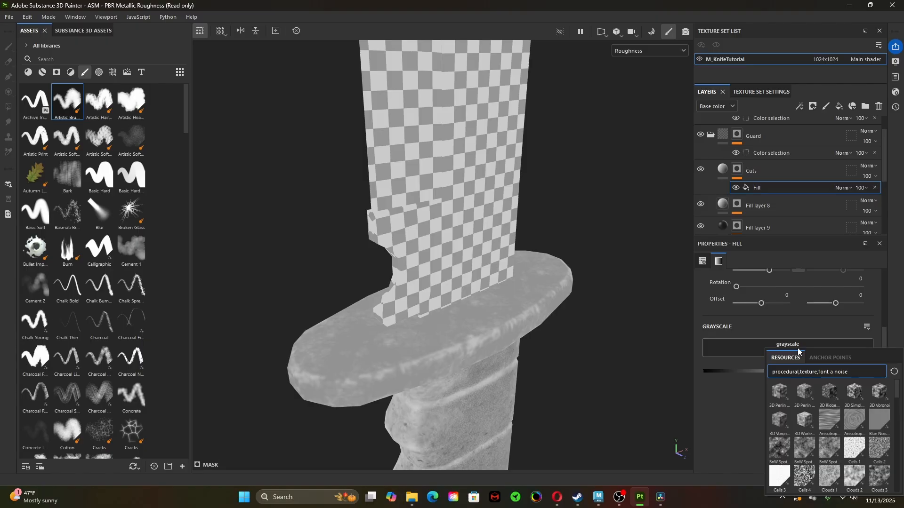
type("a noise cut")
key("BackSpace")
type("r")
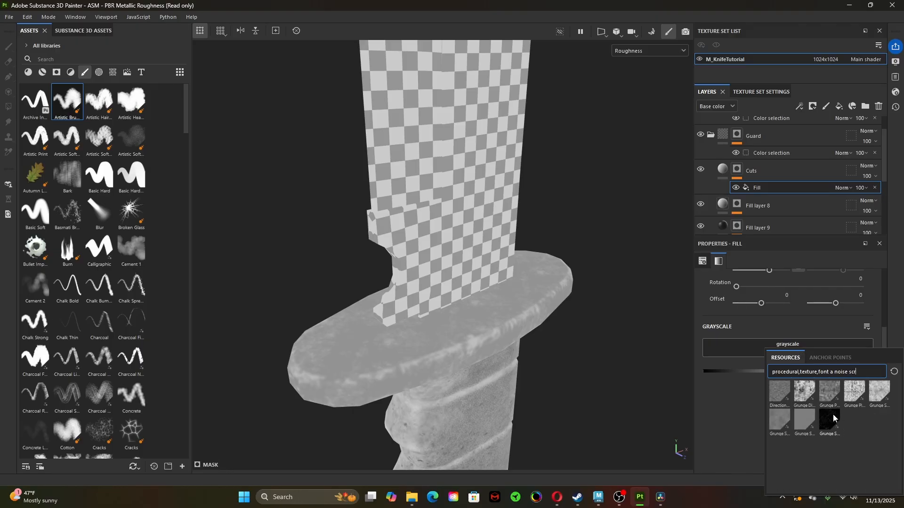
mouse_move(833, 414)
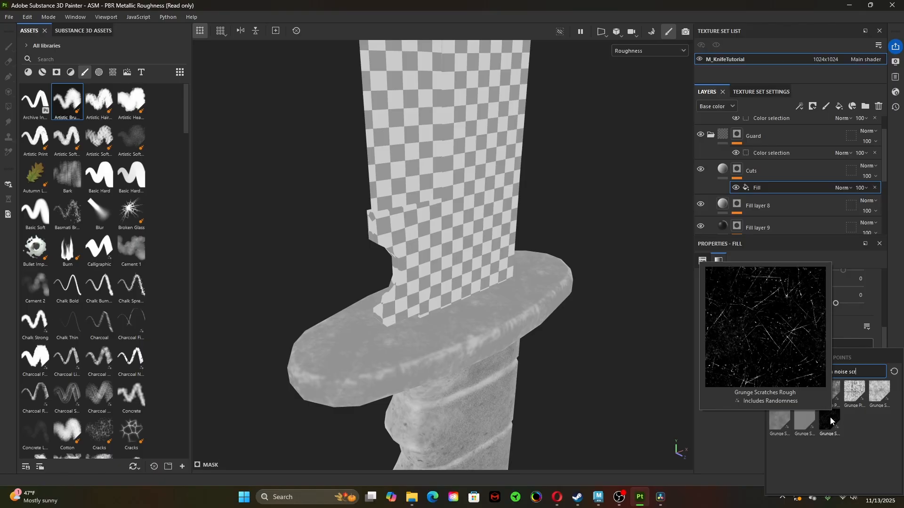
left_click(831, 421)
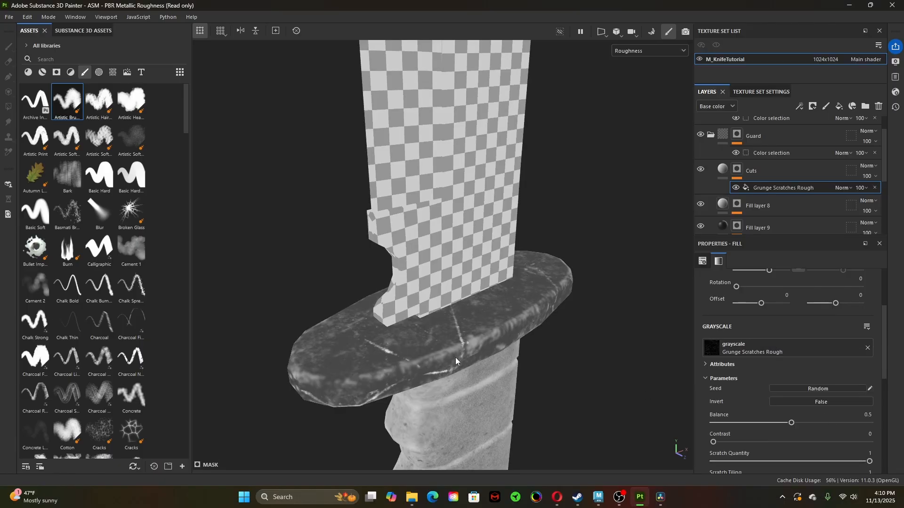
- Randomize the Grunge Scratches Rough seed repeatedly until the scratches fall well across the guard
middle_click_drag(508, 383, 519, 310)
left_click_drag(415, 311, 305, 325, "alt")
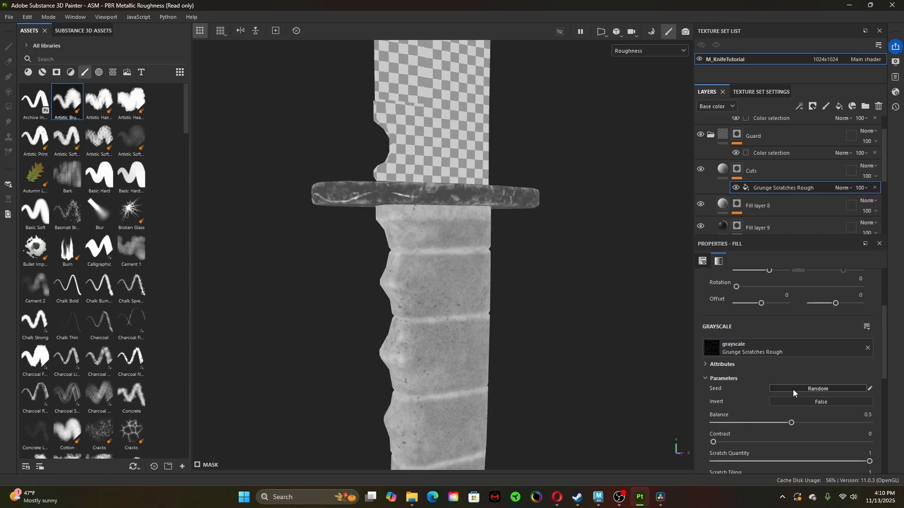
left_click(796, 389)
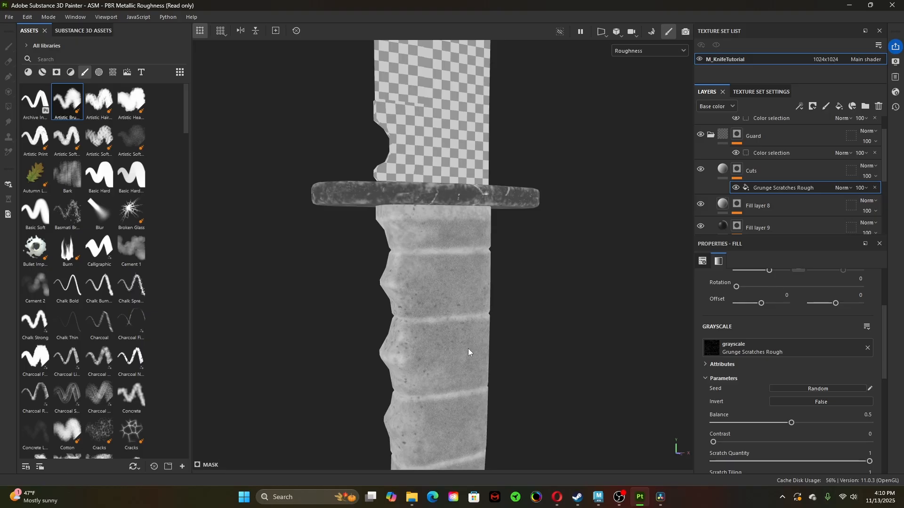
left_click_drag(469, 352, 644, 411, "alt")
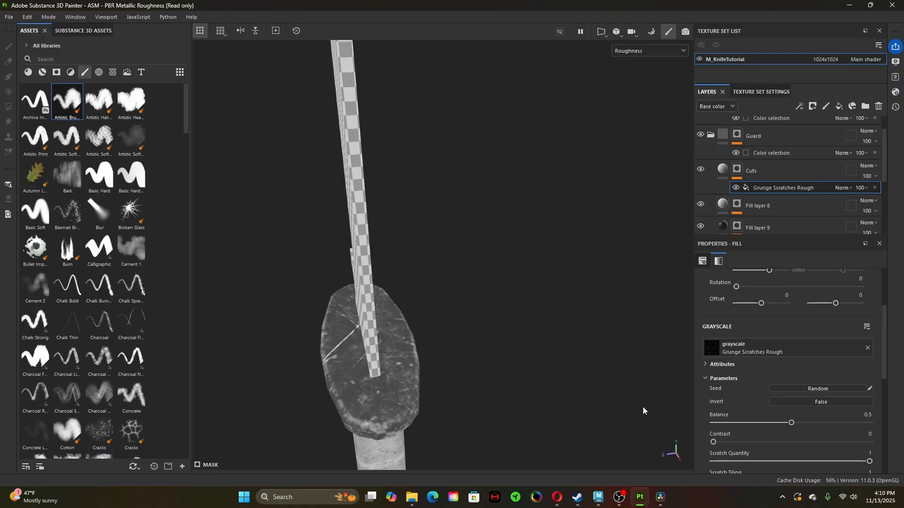
left_click(818, 388)
left_click(818, 389)
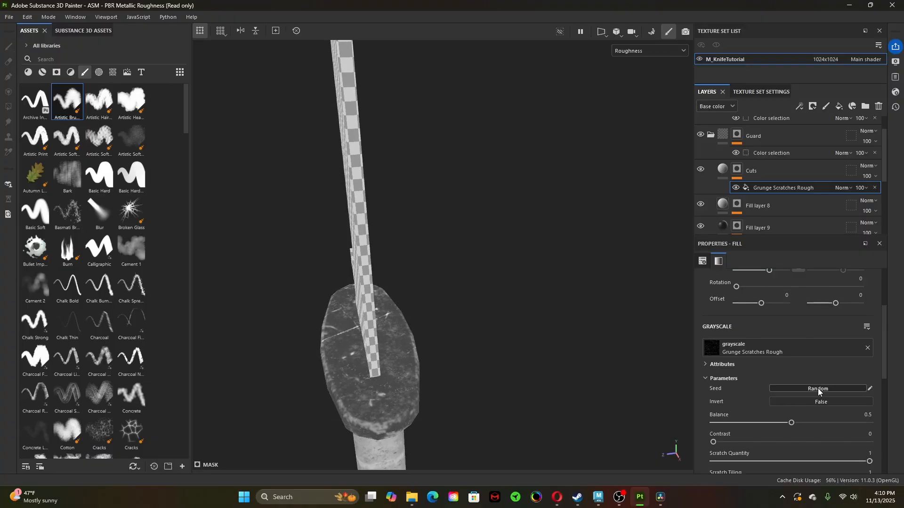
left_click(818, 388)
left_click(818, 389)
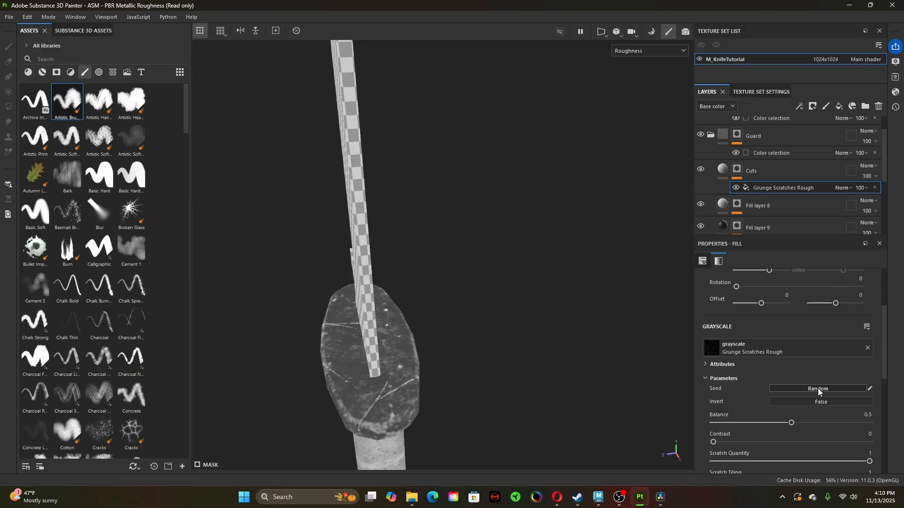
left_click(817, 389)
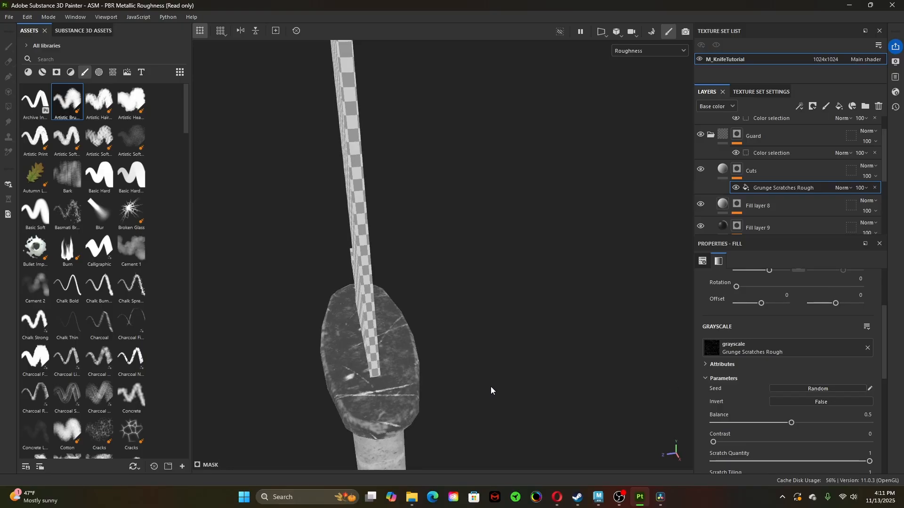
left_click_drag(491, 387, 527, 380, "alt")
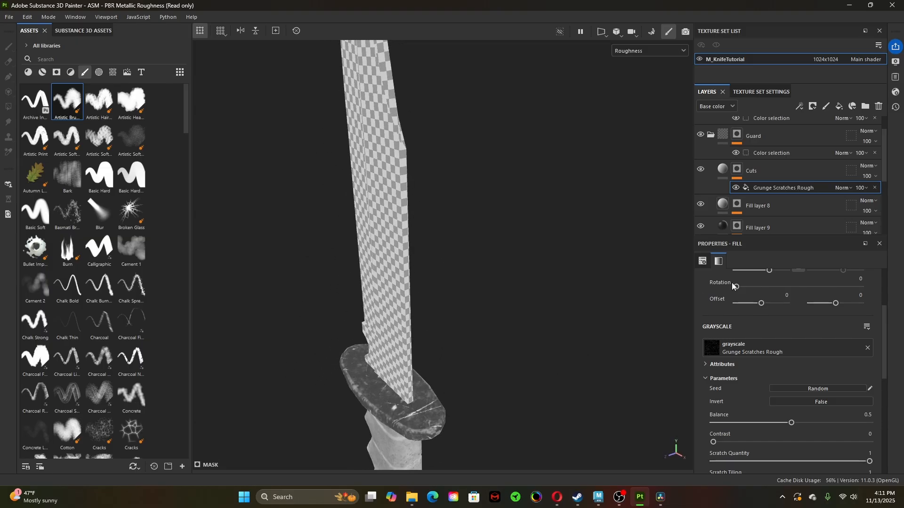
- Return to the full material display and set the Cuts layer's height to -0.0364 so the scratches sink into the guard
left_click(725, 170)
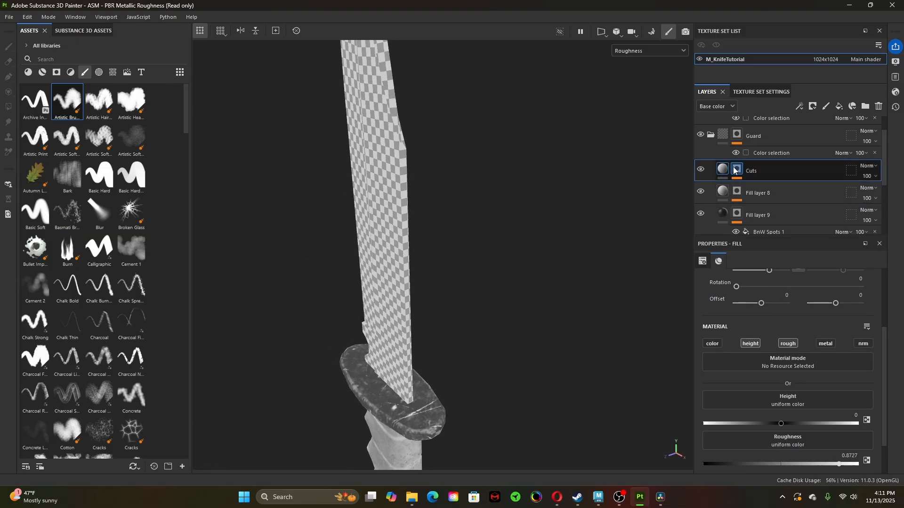
left_click(638, 56)
left_click(643, 73)
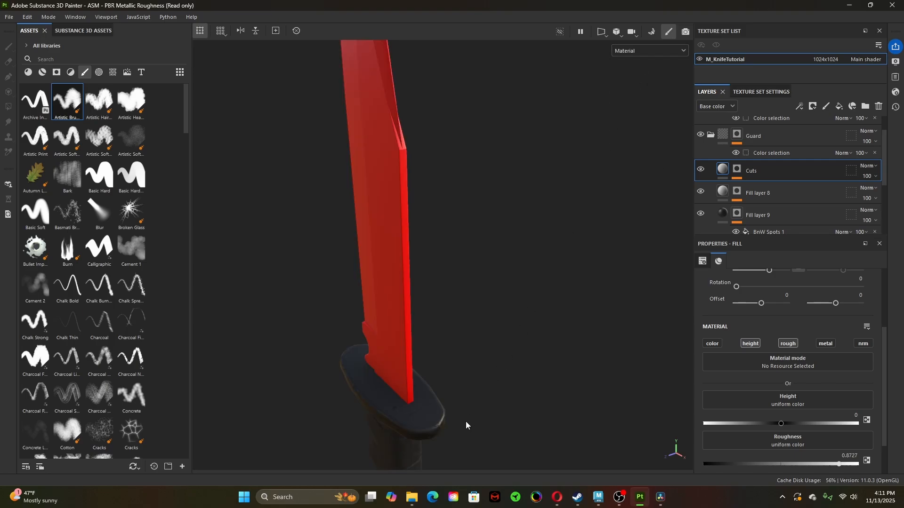
middle_click_drag(499, 312, 511, 327, "alt")
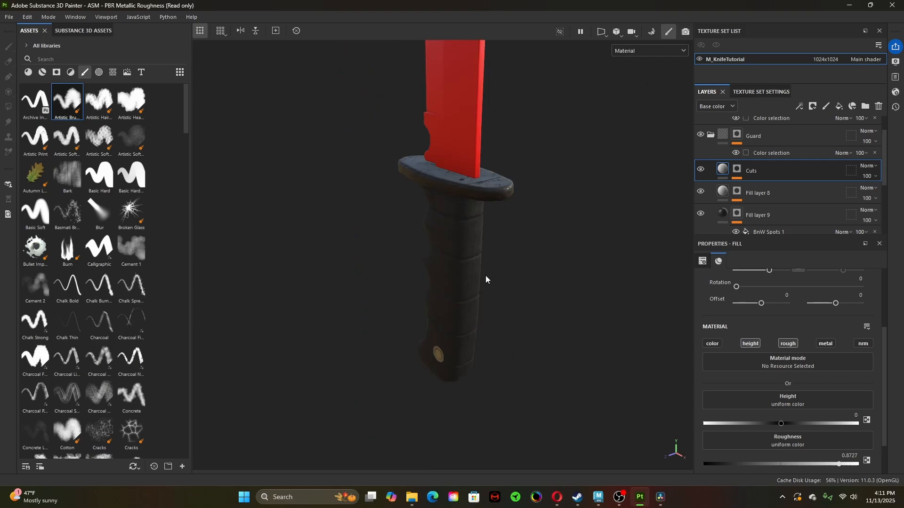
left_click_drag(487, 279, 612, 324, "alt")
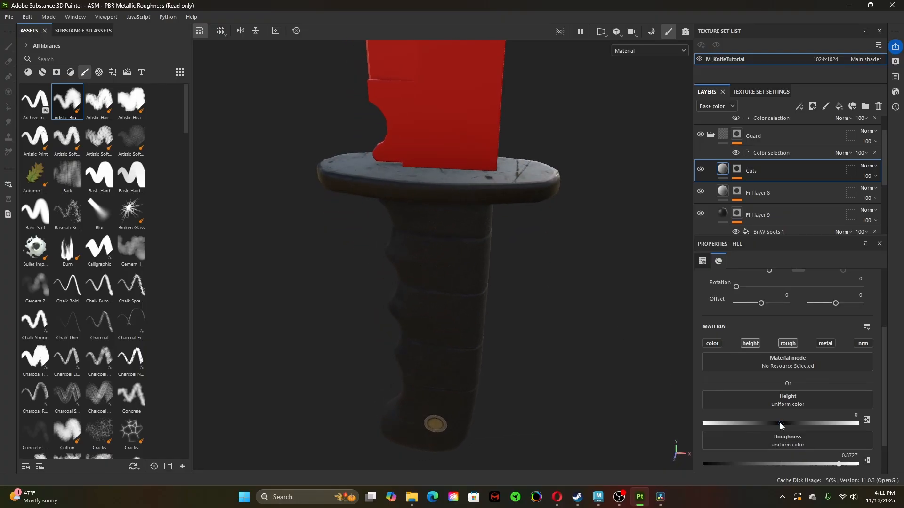
left_click_drag(780, 423, 778, 423)
mouse_move(535, 339)
left_mouse_down("alt")
mouse_move(532, 407)
mouse_move(587, 401)
mouse_move(606, 375)
left_mouse_up("alt")
- Tune the Grunge Scratches Rough mask fill to a balance of 0.37 and a contrast of 0
left_click(736, 170)
left_click(766, 189)
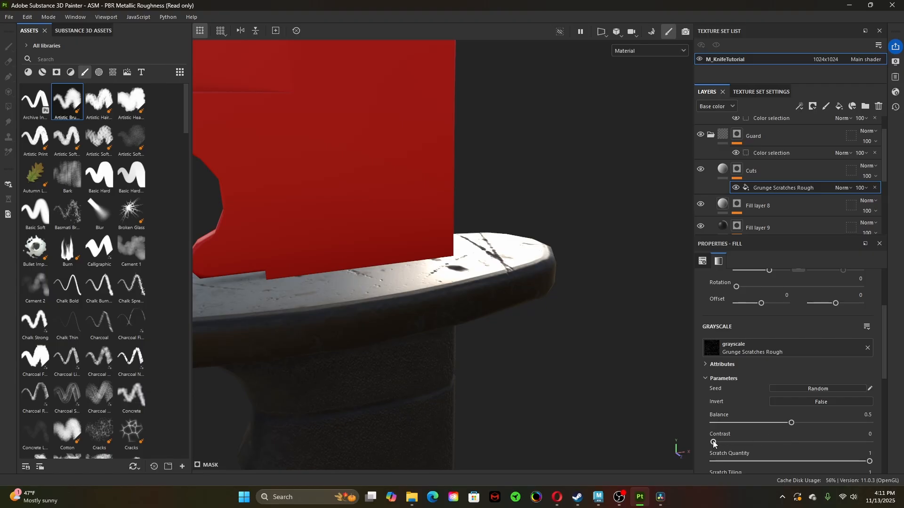
mouse_move(752, 442)
left_mouse_down()
mouse_move(715, 443)
mouse_move(748, 443)
left_mouse_up()
left_click_drag(791, 424, 757, 424)
right_click_drag(507, 362, 468, 355, "alt")
left_click_drag(468, 355, 508, 394, "alt")
left_click_drag(748, 443, 688, 445)
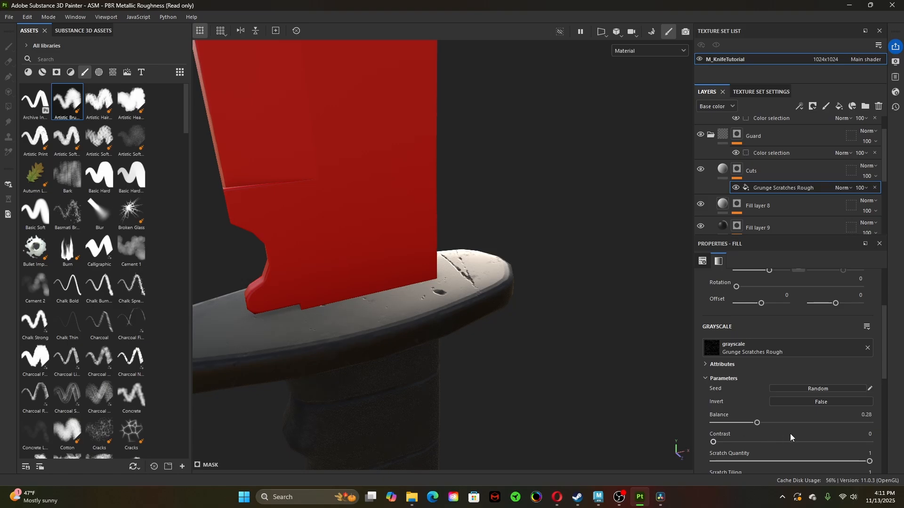
mouse_move(757, 423)
left_mouse_down()
mouse_move(783, 428)
mouse_move(732, 429)
mouse_move(770, 430)
left_mouse_up()
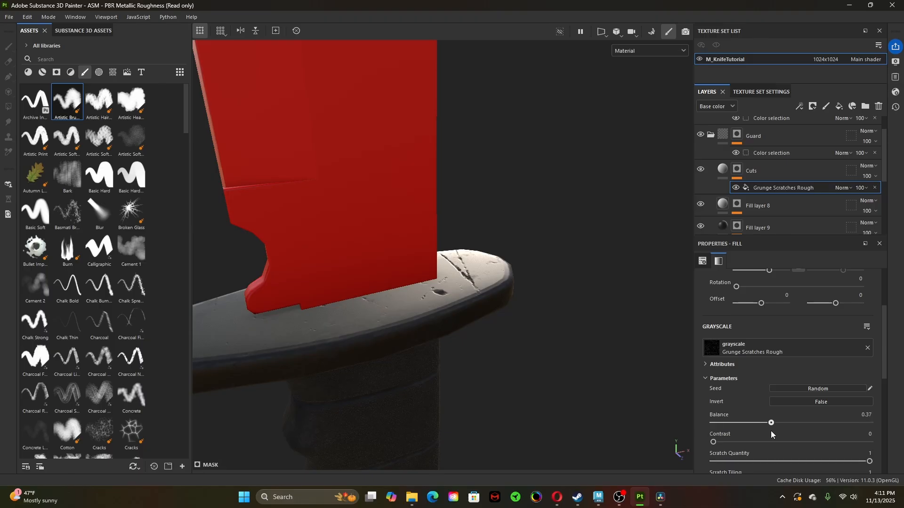
- Set the mask texture's scratch quantity to 0.21 and its horizontal offset to 0.09
scroll(865, 446, "down", 1)
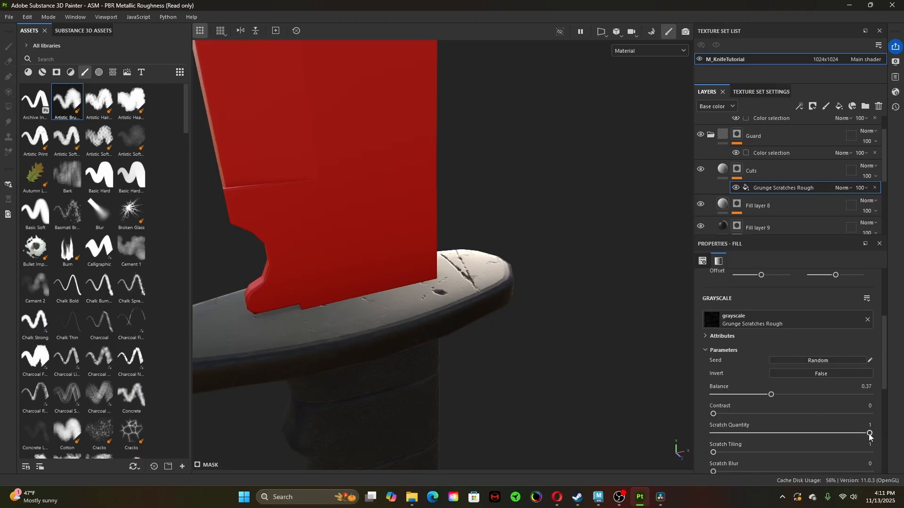
left_click_drag(870, 434, 746, 453)
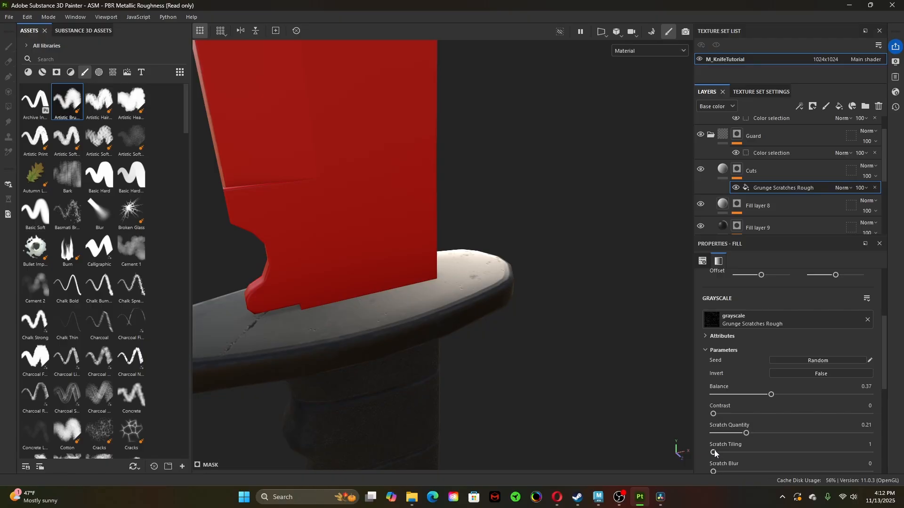
scroll(762, 325, "up", 2)
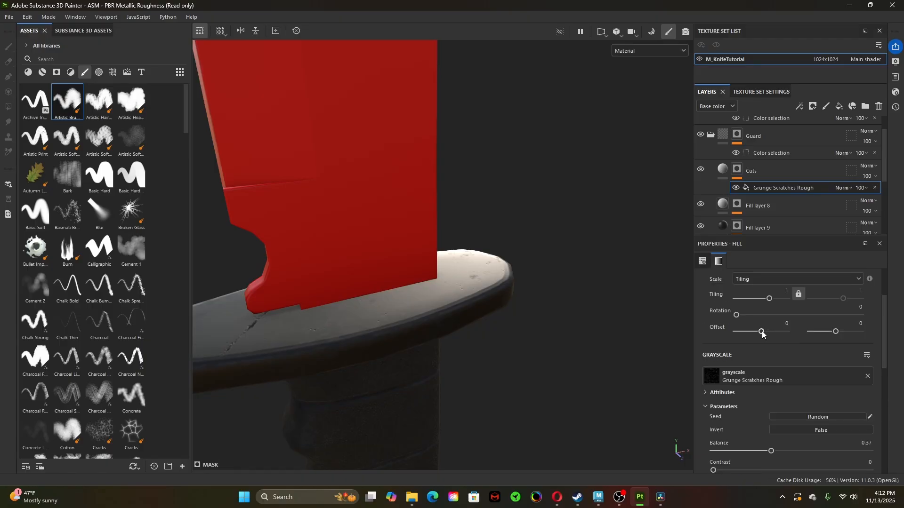
left_click_drag(762, 335, 763, 335)
- Select the Cuts layer's fill and examine the guard's cuts from several angles and under rotated lighting
left_click_drag(404, 370, 344, 400, "alt")
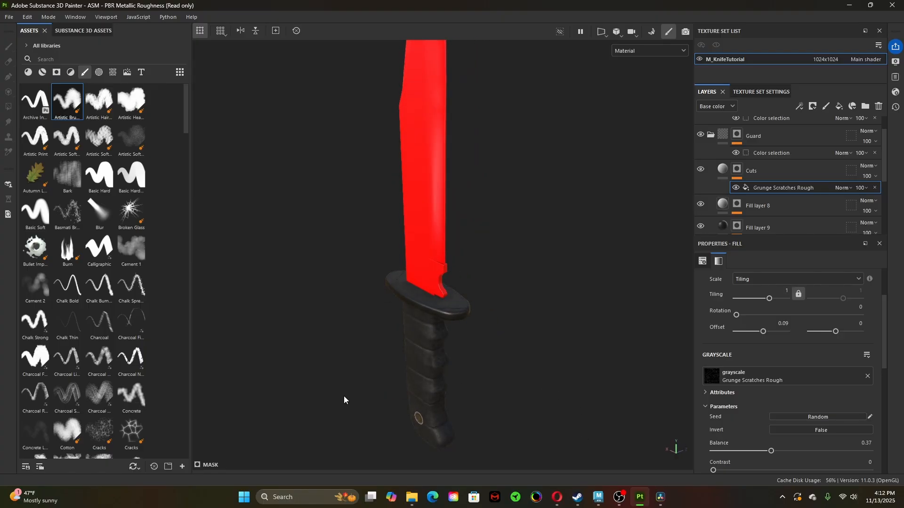
right_click_drag(536, 412, 597, 413, "alt")
left_click_drag(596, 413, 532, 377, "alt")
left_click(721, 171)
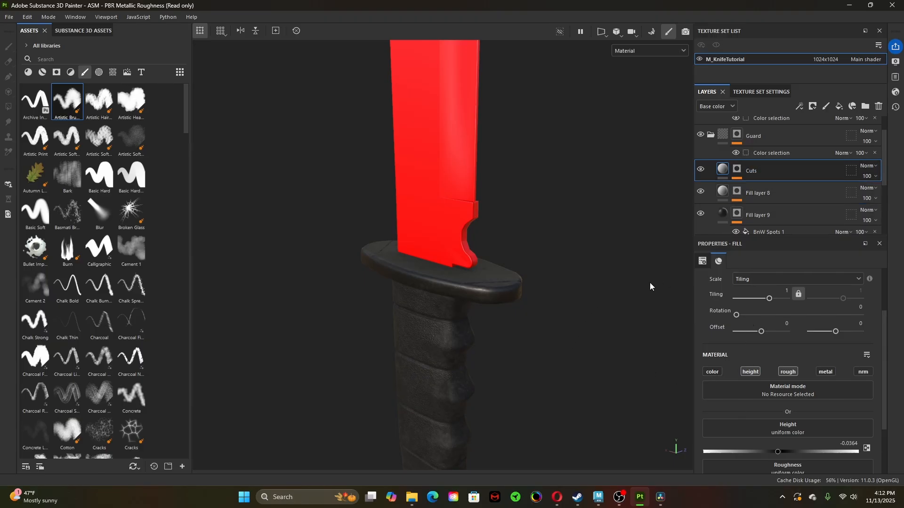
left_click_drag(527, 332, 409, 334, "alt")
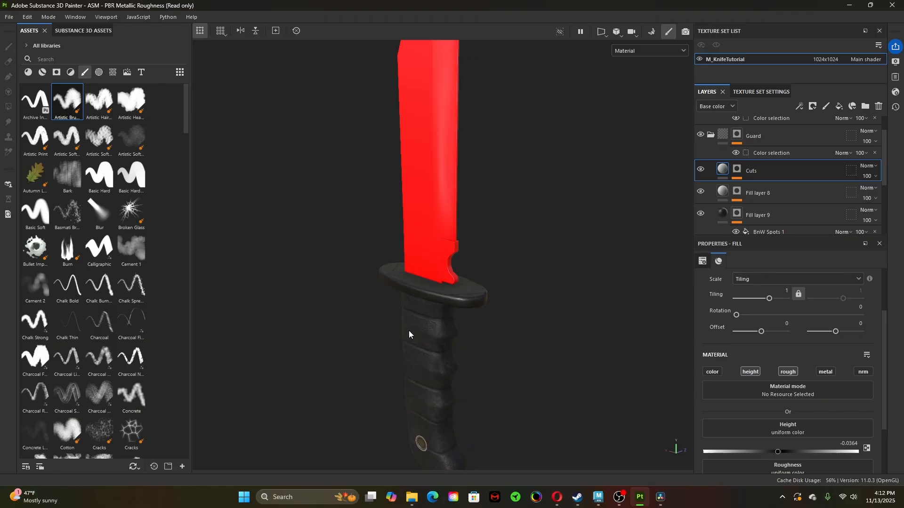
left_click_drag(422, 390, 470, 356, "alt")
mouse_move(469, 355)
right_mouse_down("shift")
mouse_move(503, 365)
mouse_move(471, 379)
right_mouse_up("shift")
middle_click_drag(498, 309, 546, 231, "alt")
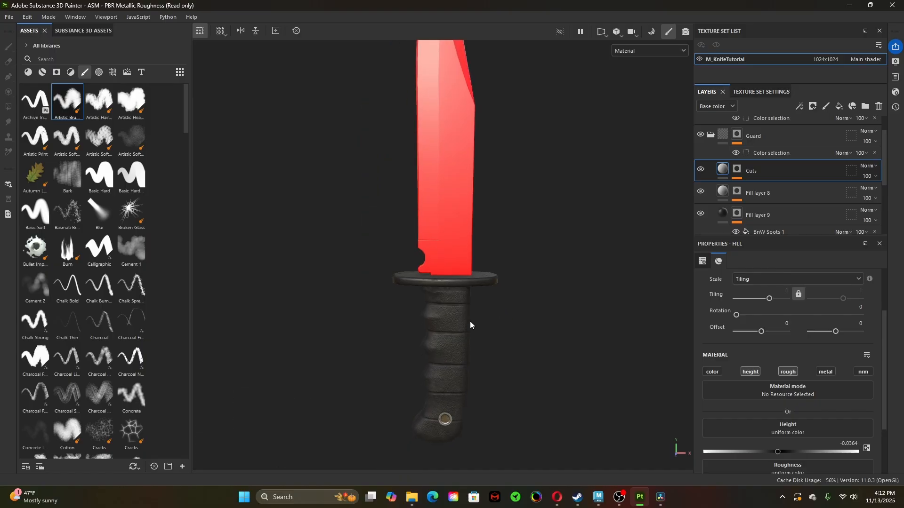
- Examine the knife's blade, guard and handle from both sides under different lighting directions
left_click_drag(470, 321, 862, 301, "alt")
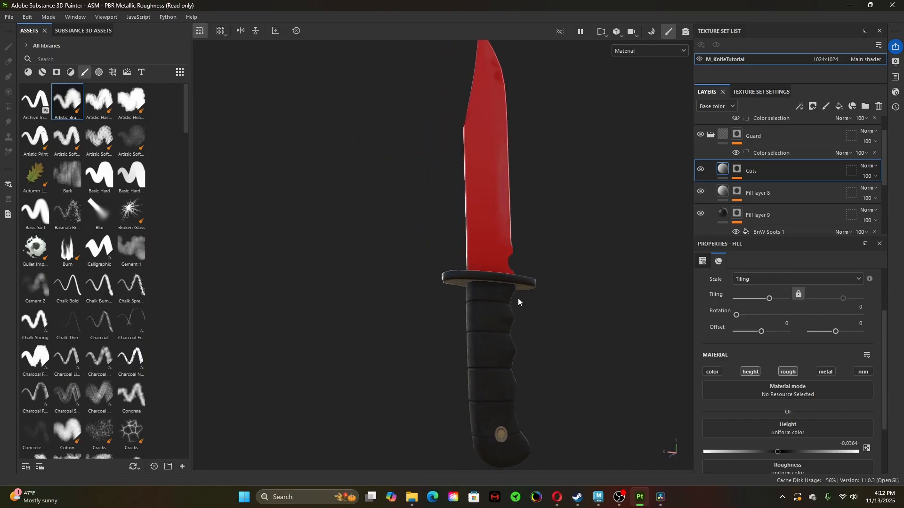
right_click_drag(518, 298, 566, 331, "shift")
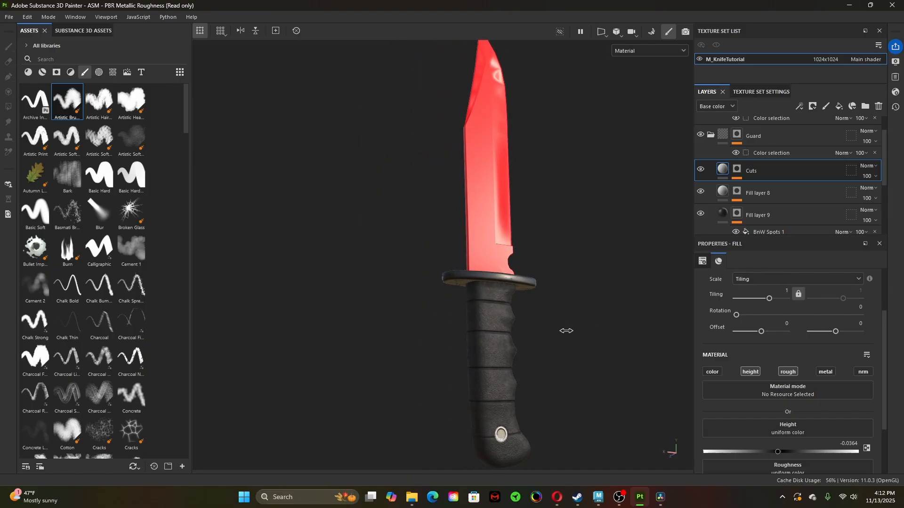
left_click_drag(508, 346, 621, 351, "alt")
right_click_drag(603, 354, 548, 386, "shift")
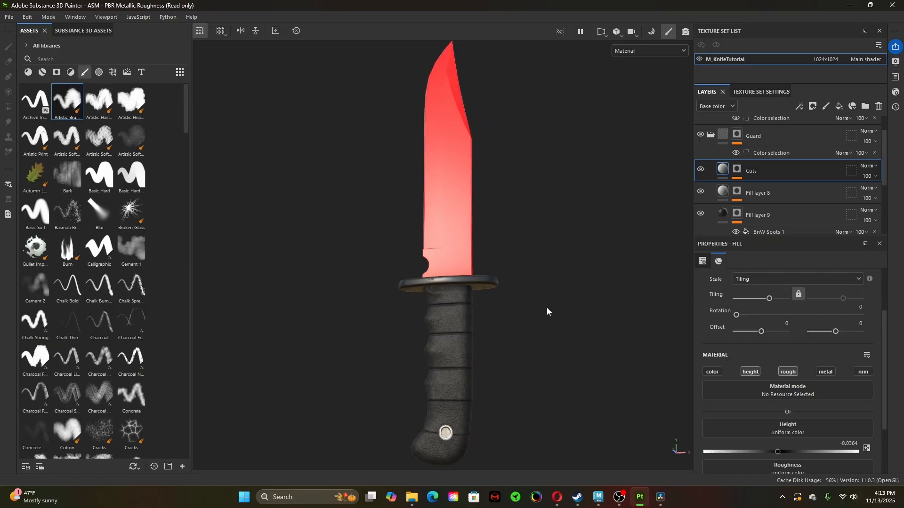
left_click_drag(547, 308, 547, 318, "alt")
middle_click_drag(529, 264, 520, 367, "alt")
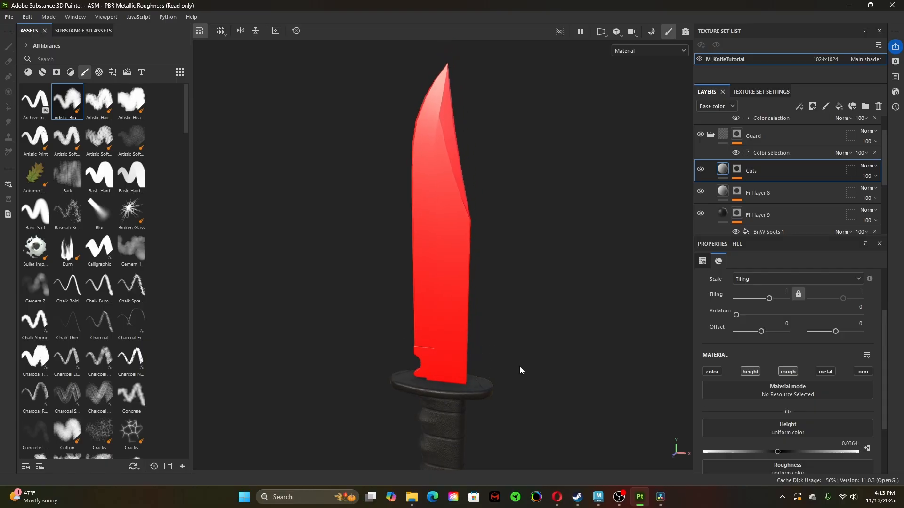
mouse_move(520, 371)
left_mouse_down("alt")
mouse_move(541, 296)
mouse_move(513, 330)
mouse_move(466, 349)
mouse_move(470, 304)
mouse_move(523, 303)
mouse_move(545, 325)
mouse_move(541, 349)
mouse_move(497, 353)
mouse_move(471, 333)
mouse_move(488, 295)
mouse_move(541, 301)
mouse_move(561, 342)
left_mouse_up("alt")
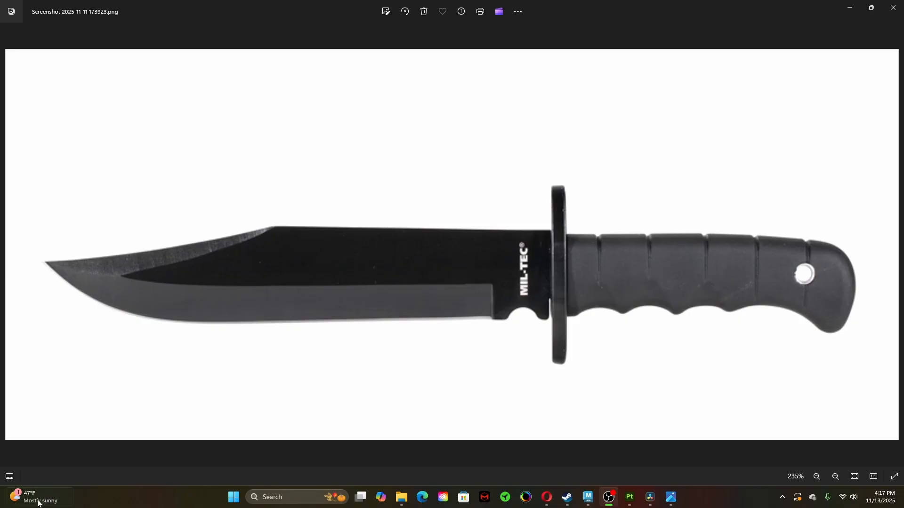
- Switch to Substance 3D Painter, maximize its window, and move the knife reference photo out of the way
mouse_move(634, 498)
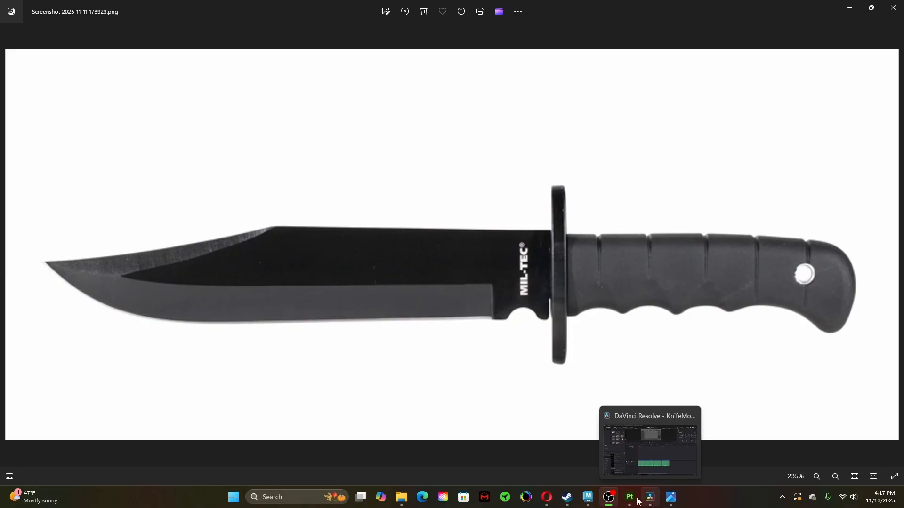
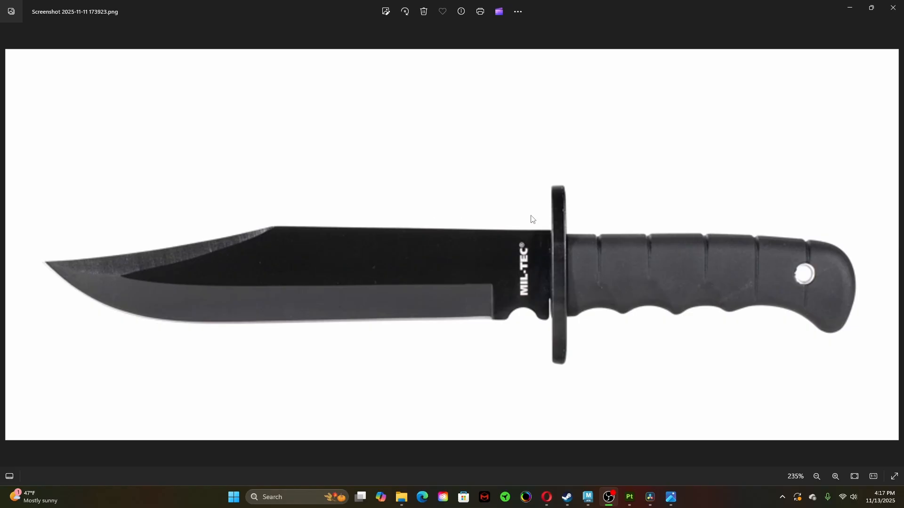
left_click(631, 499)
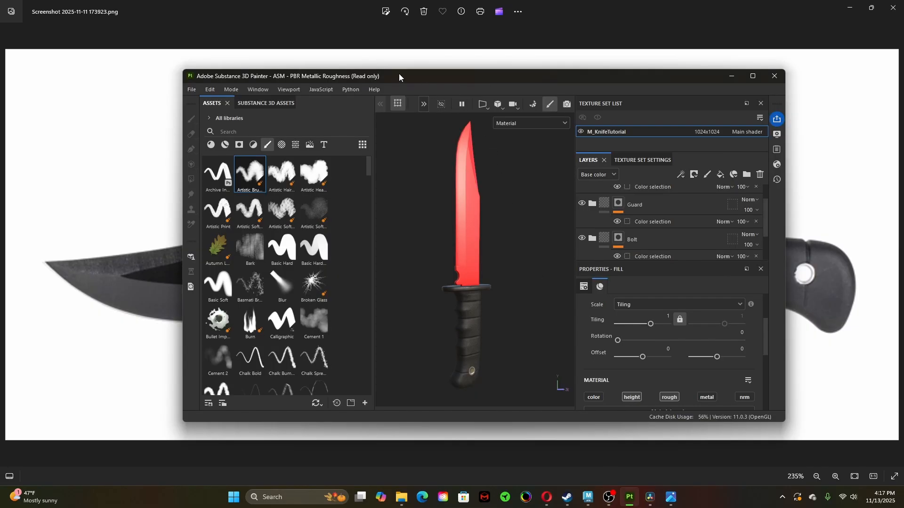
left_click_drag(413, 75, 385, 77)
left_click(724, 77)
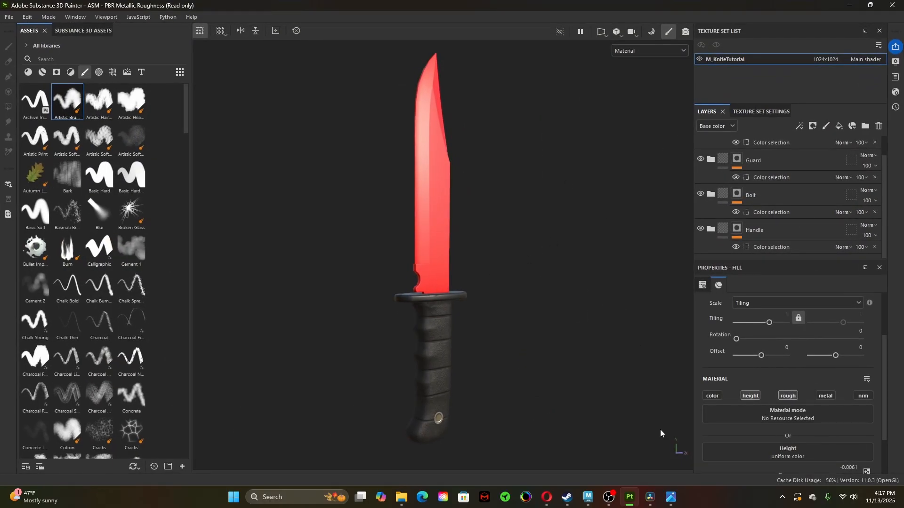
left_click(671, 497)
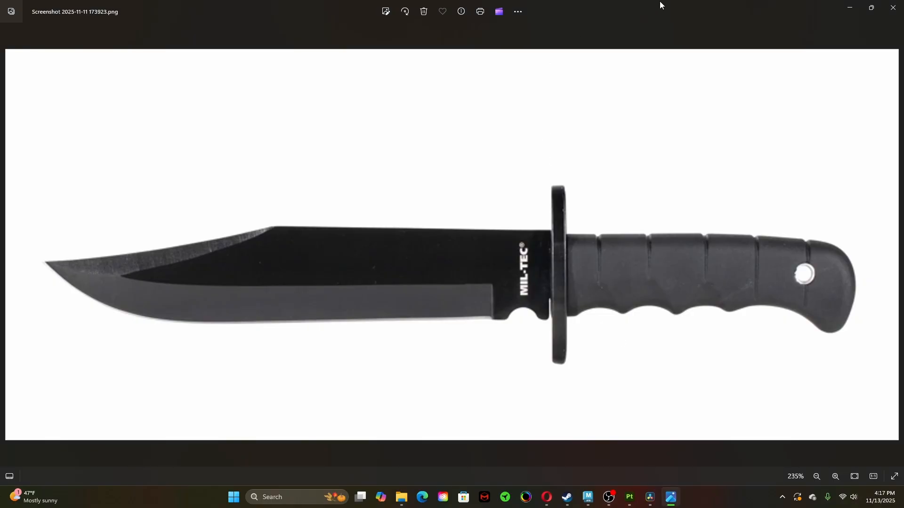
mouse_move(660, 4)
left_mouse_down()
mouse_move(707, 67)
mouse_move(903, 71)
left_mouse_up()
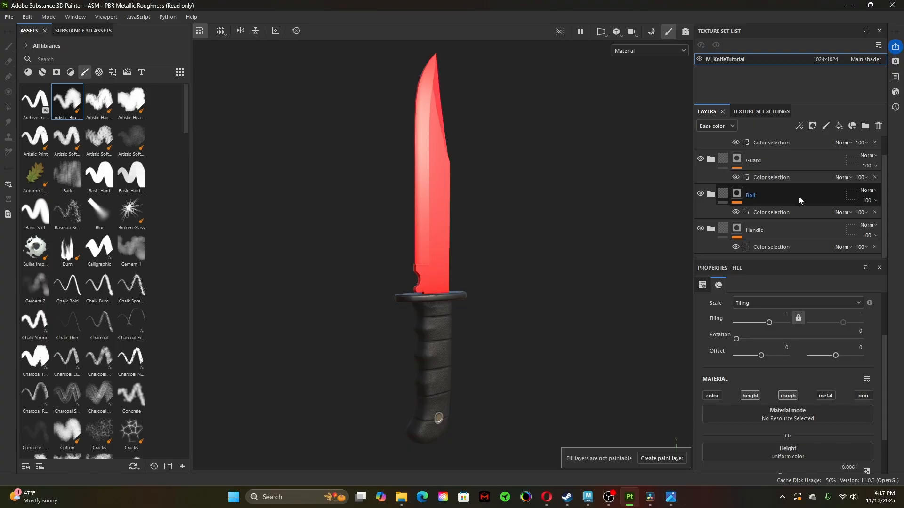
- Expand the Blade folder and change Fill layer 3's base color to near-black 171717
scroll(753, 202, "up", 2)
left_click(712, 148)
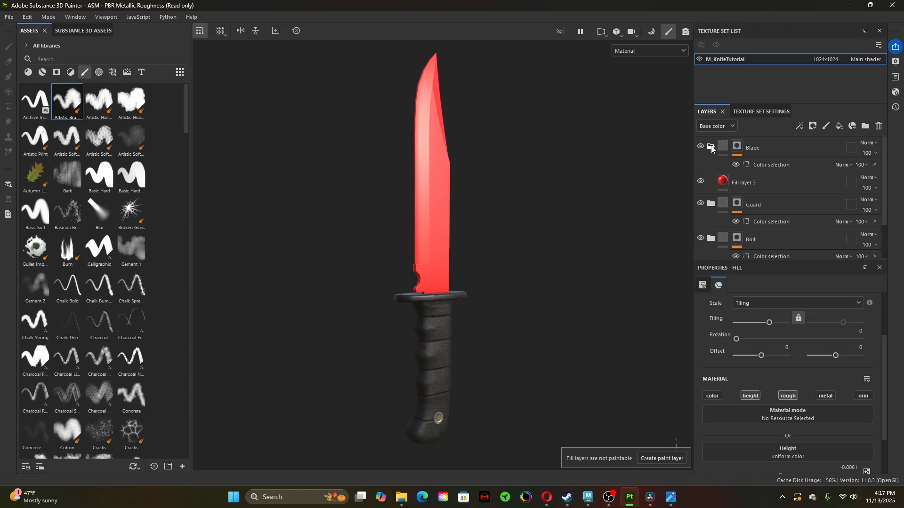
left_click(755, 182)
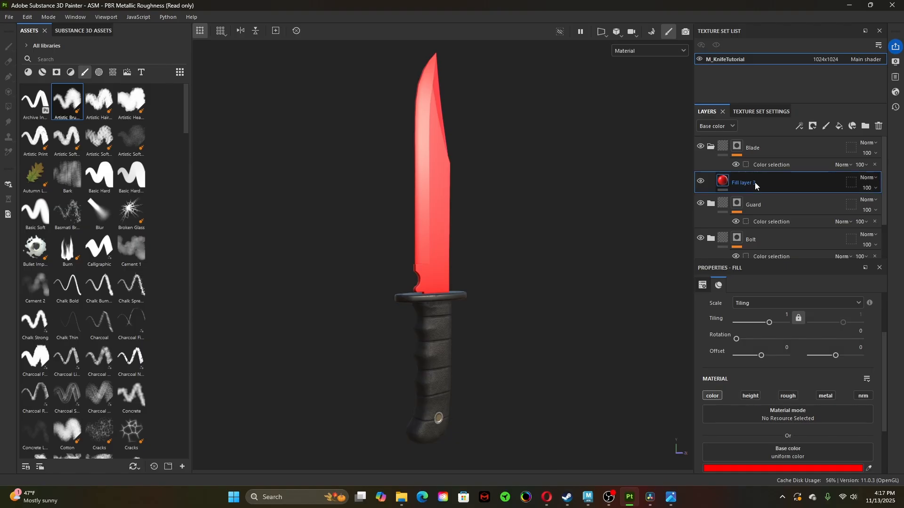
left_click(784, 469)
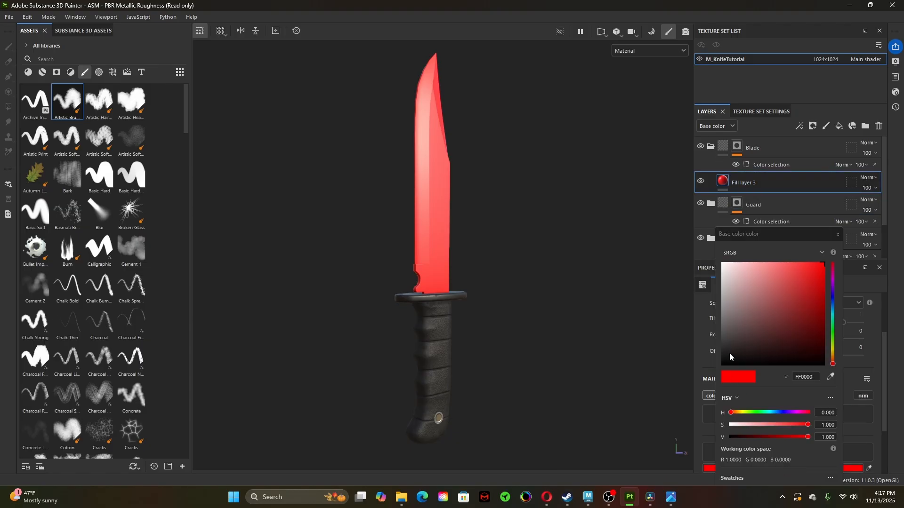
left_click_drag(730, 353, 723, 357)
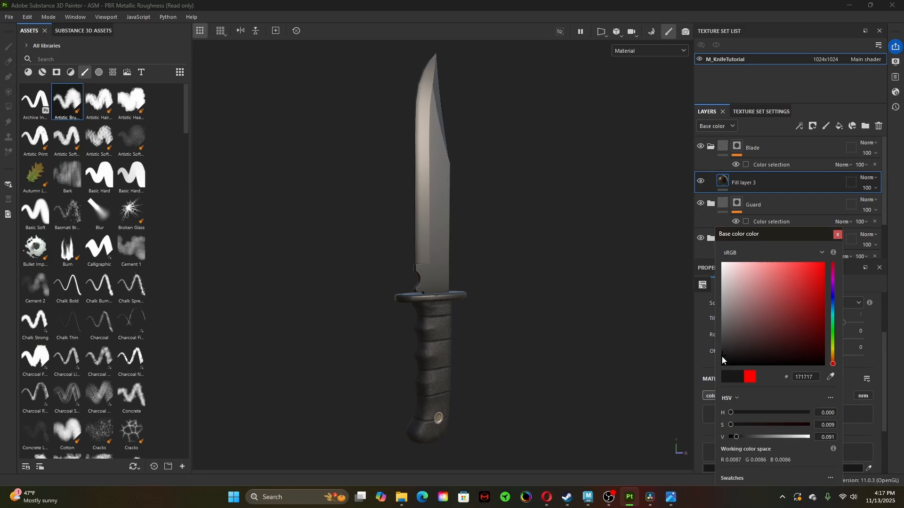
left_click(838, 235)
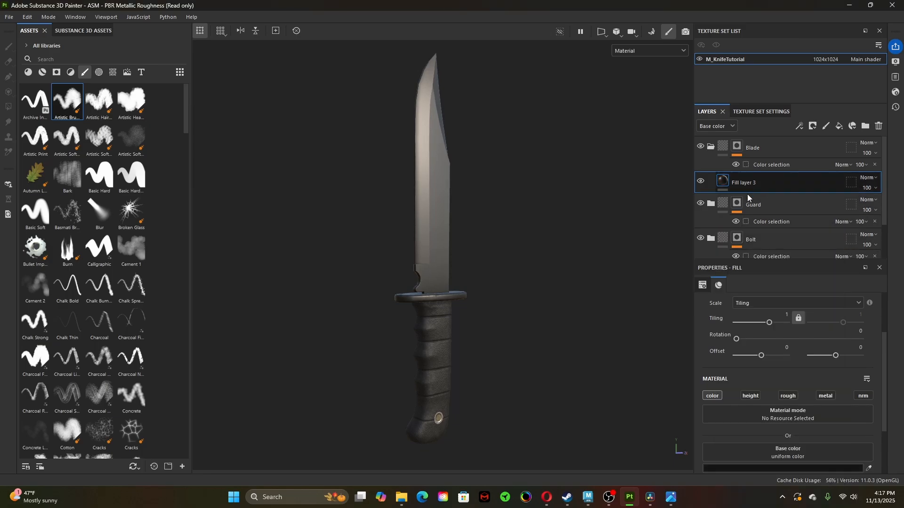
- Enable the metallic channel on the blade's fill layer and set Metallic to 1
left_click(831, 399)
scroll(797, 442, "down", 3)
left_click_drag(705, 437, 857, 437)
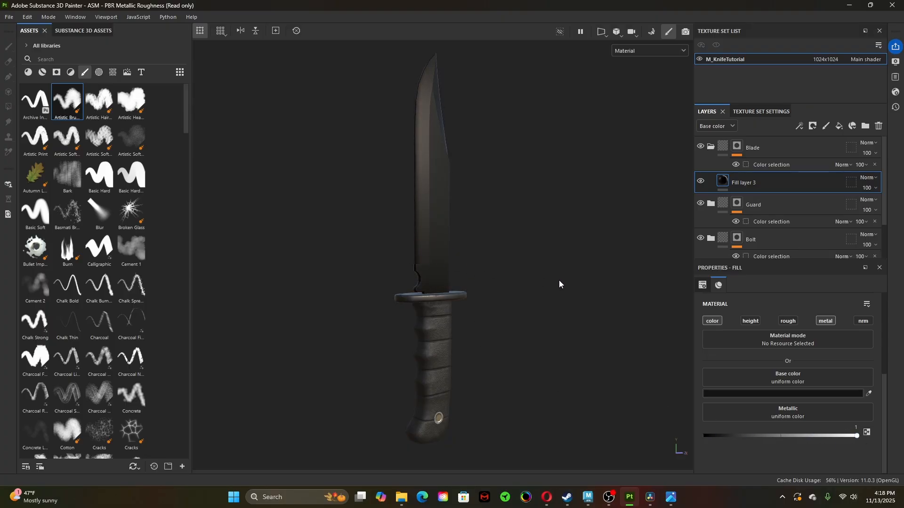
scroll(560, 281, "up", 3)
left_click_drag(578, 280, 474, 156, "alt")
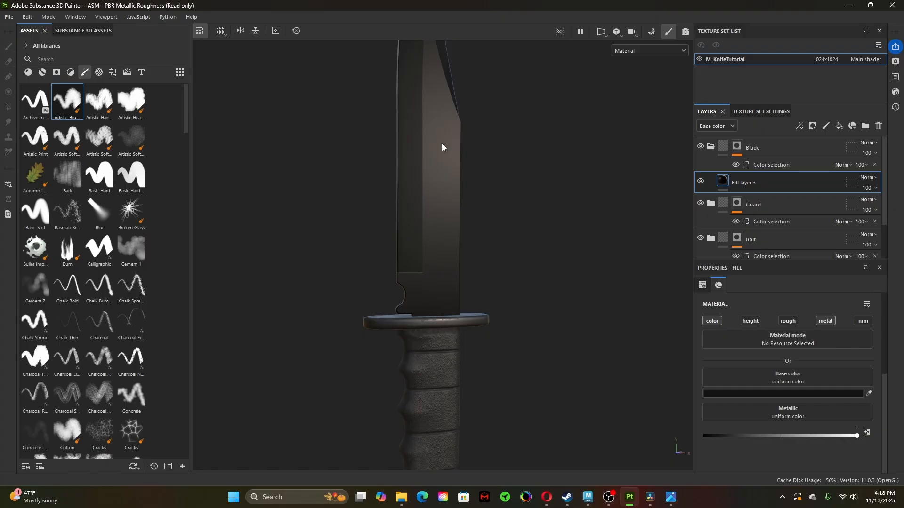
left_click_drag(442, 234, 429, 193, "alt")
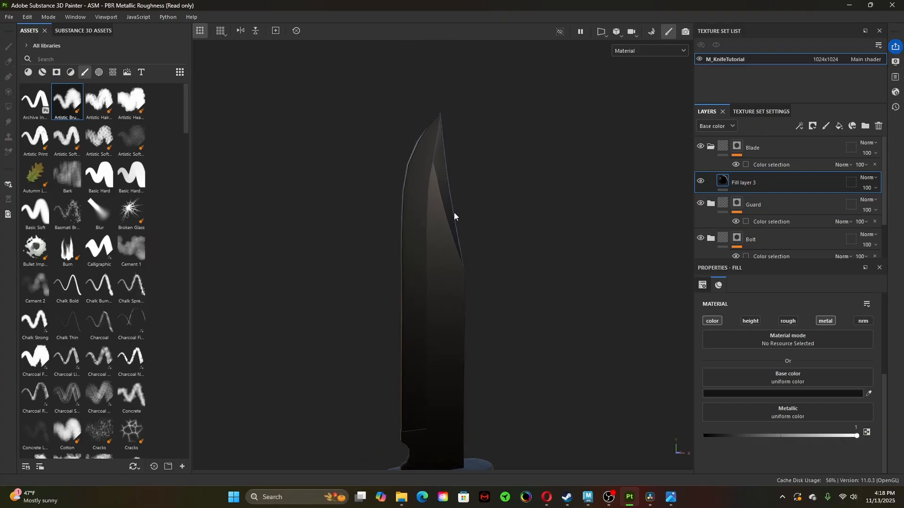
left_click_drag(521, 332, 535, 295, "alt")
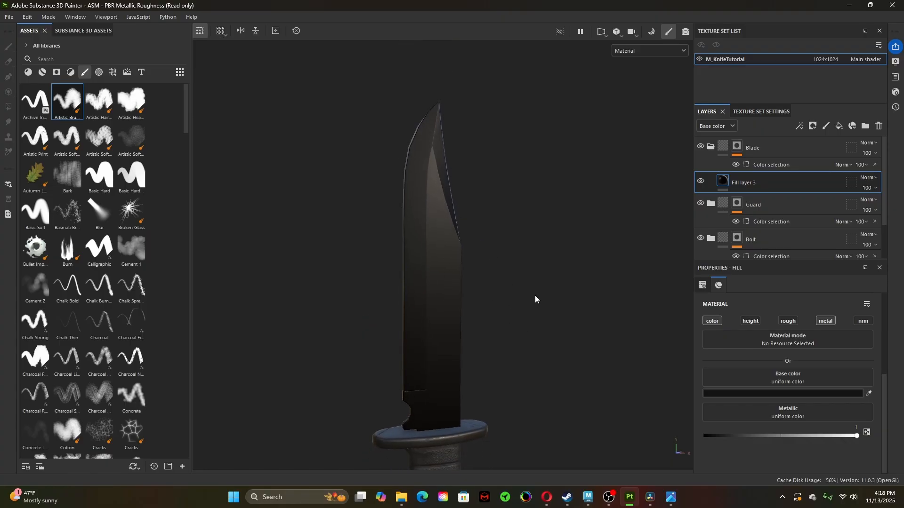
- Rename the blade's fill layer to BladeUnsharpened
double_click(764, 186)
type("Blad")
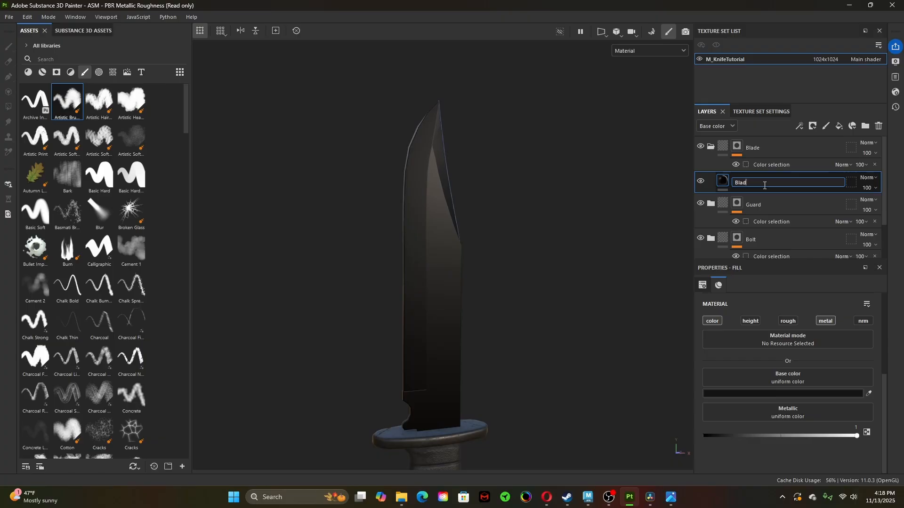
type("eUnsharpened")
key("Return")
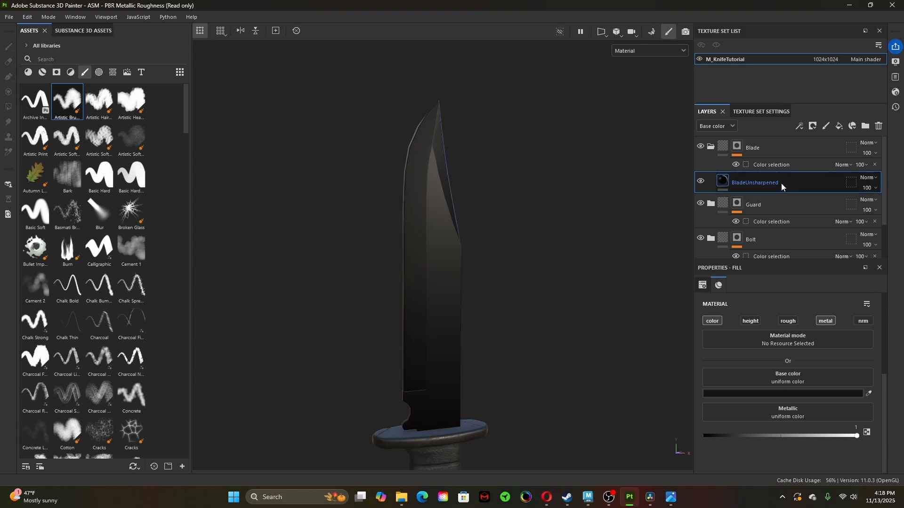
- Duplicate the BladeUnsharpened layer and rename the copy to BladeSharpened
right_click(781, 183)
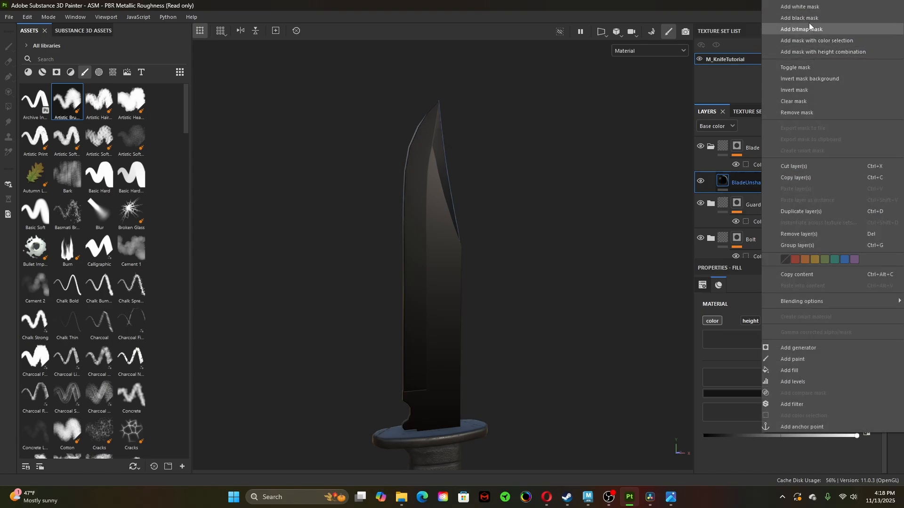
left_click(815, 213)
left_click(794, 179)
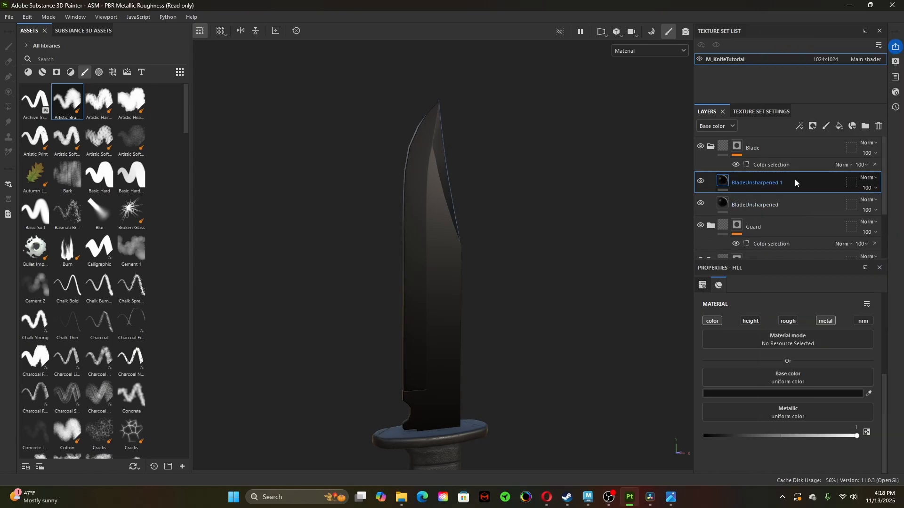
double_click(796, 180)
left_click(797, 184)
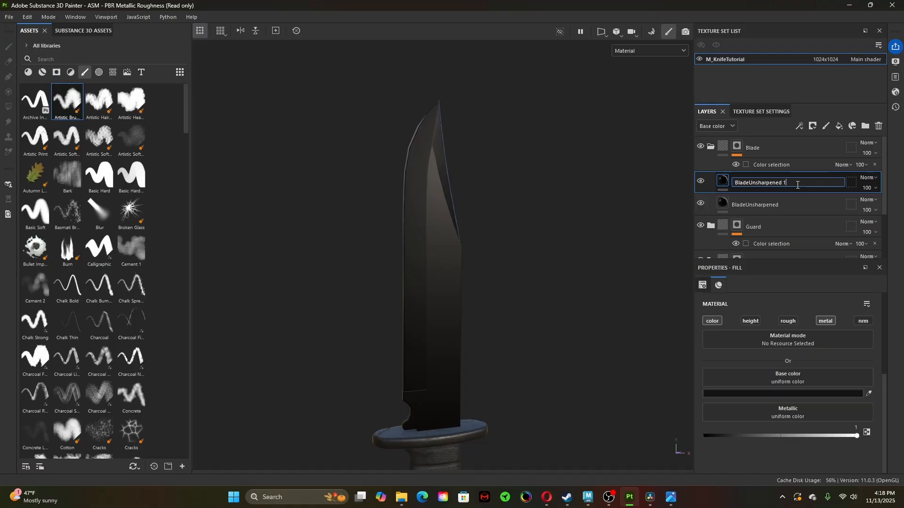
key("BackSpace")
key("BackSpace")
key("BackSpace")
key("BackSpace")
key("BackSpace")
key("BackSpace")
key("BackSpace")
key("BackSpace")
key("BackSpace")
key("BackSpace")
type("Sharpened")
key("Return")
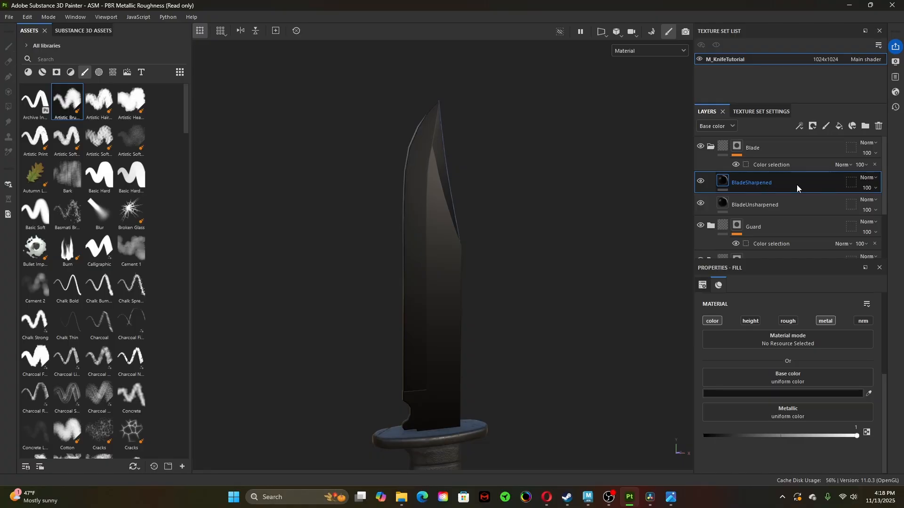
- Add a black mask to the BladeUnsharpened layer and hide the BladeSharpened layer
left_click(781, 205)
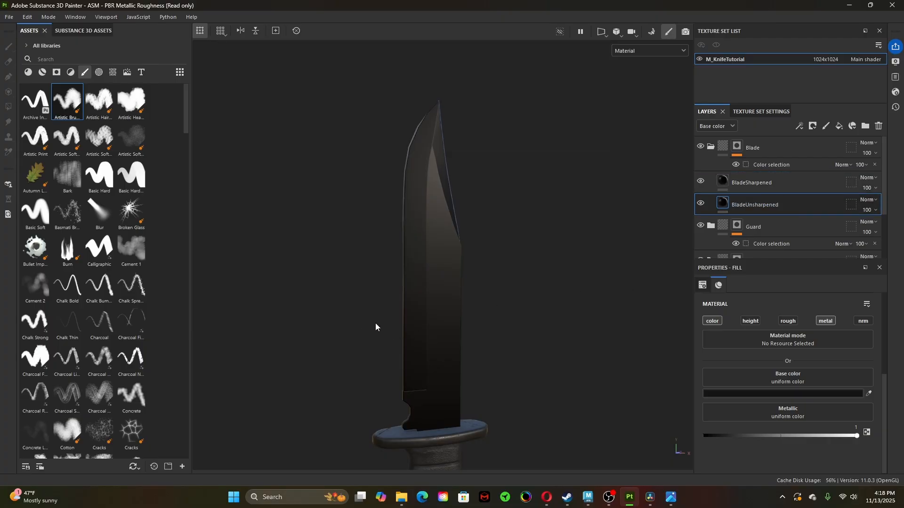
right_click_drag(486, 344, 504, 345, "alt")
left_click_drag(504, 345, 475, 383, "alt")
middle_click_drag(476, 383, 468, 239, "alt")
middle_click_drag(499, 353, 505, 268, "alt")
right_click_drag(505, 267, 431, 313, "alt")
middle_click_drag(493, 322, 502, 398, "alt")
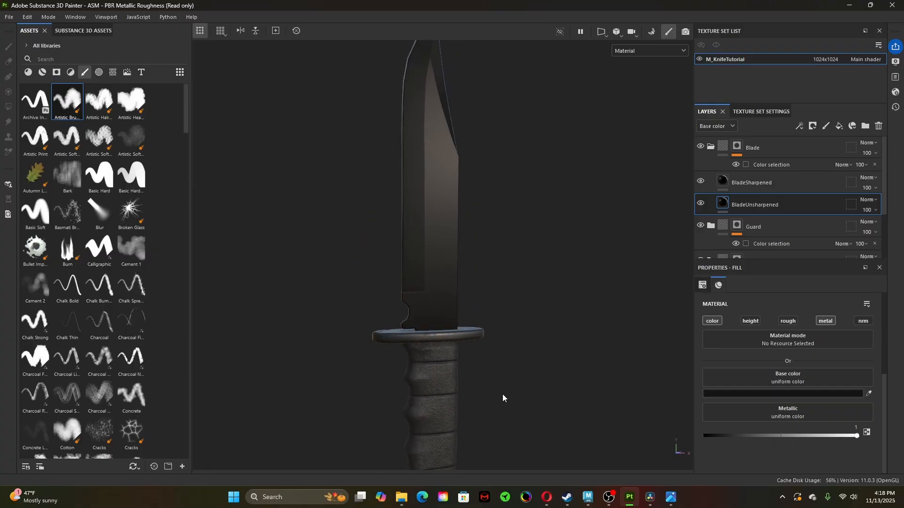
right_click(741, 203)
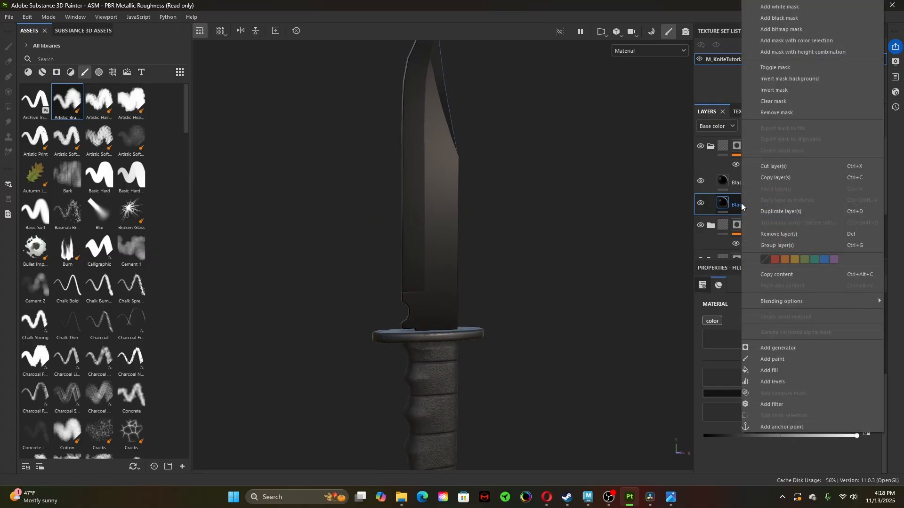
left_click(781, 18)
left_click(702, 182)
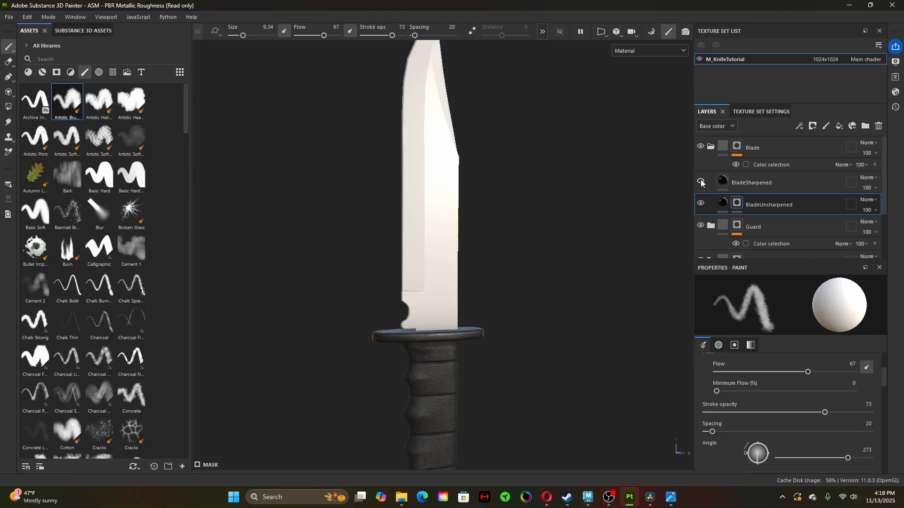
- Add a paint effect to the BladeUnsharpened layer's mask and select it for painting
right_click(739, 203)
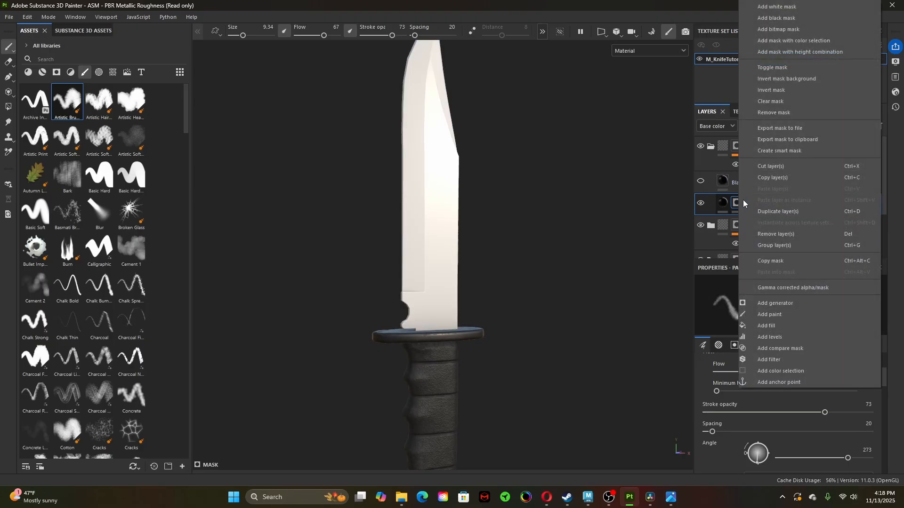
left_click(767, 314)
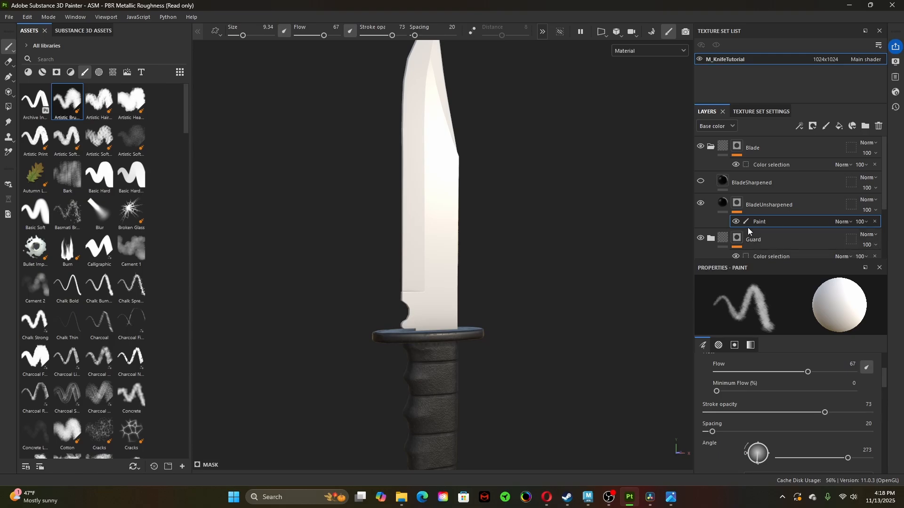
right_click(737, 203)
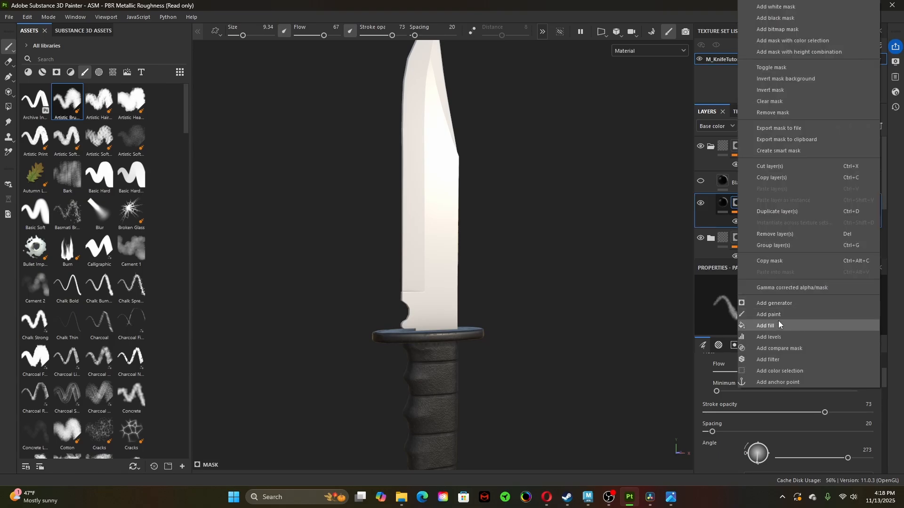
left_click(765, 314)
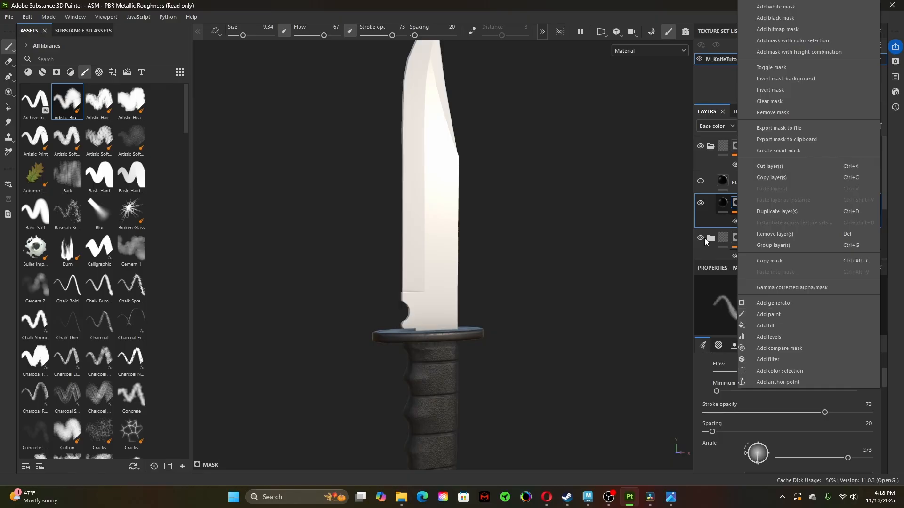
left_click(769, 224)
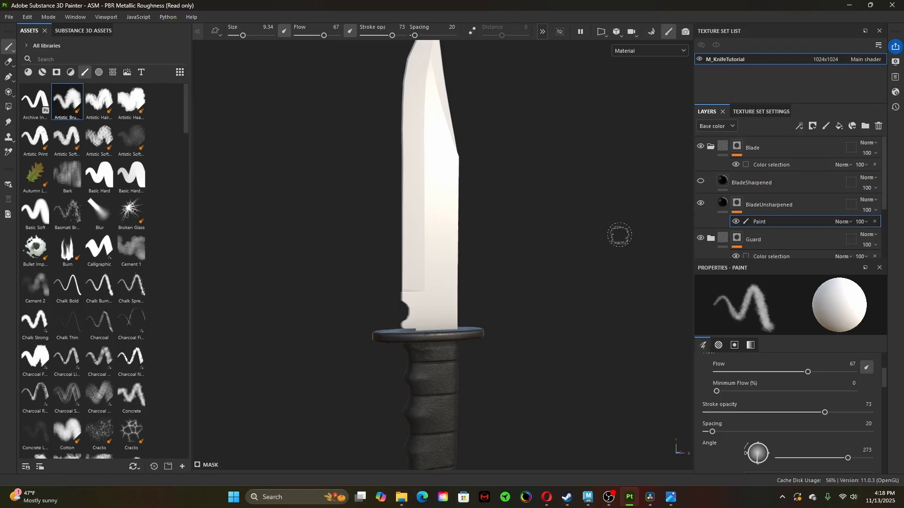
- Display the BladeUnsharpened mask and fill the blade's flat unsharpened face white using Polygon Fill in UV chunk mode
left_click(10, 108)
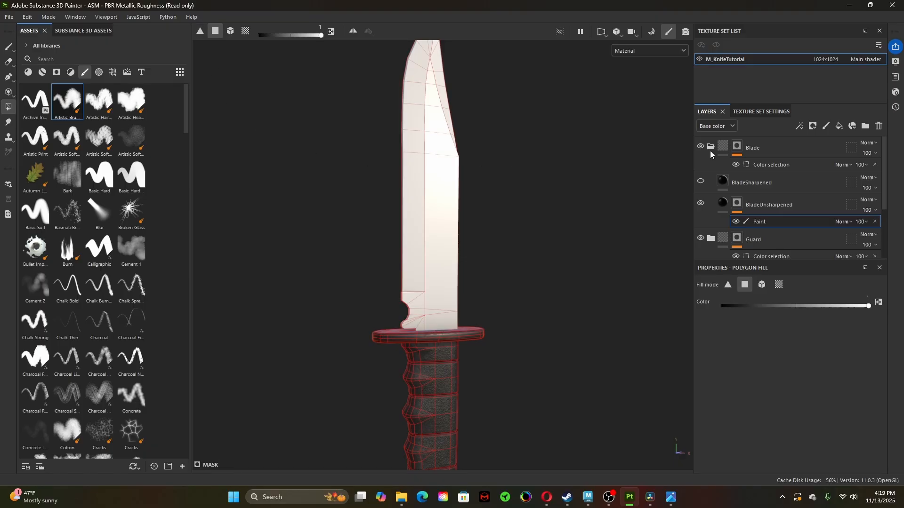
left_click(737, 207, "alt")
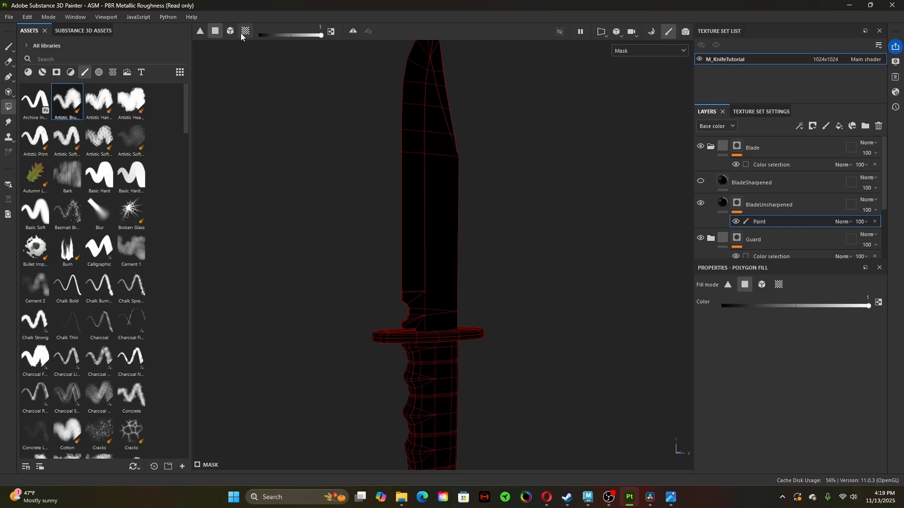
left_click(242, 33)
left_click(442, 236)
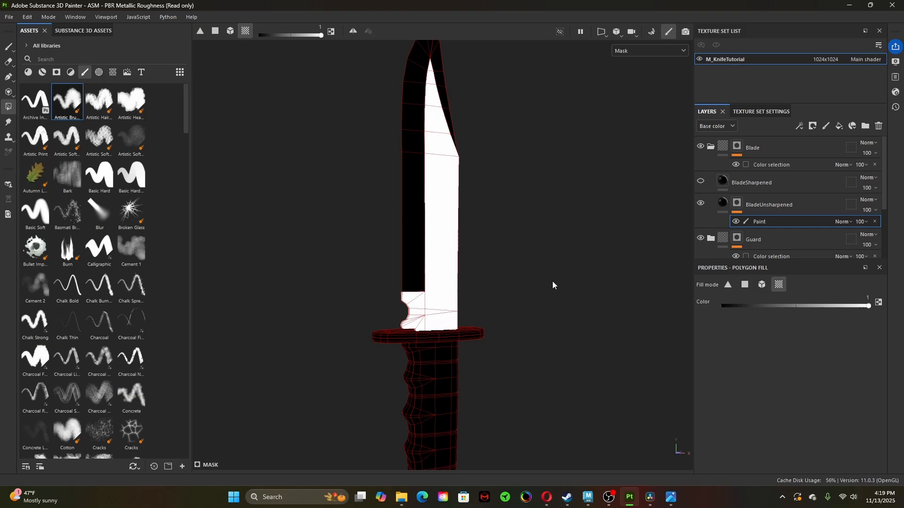
scroll(373, 256, "down", 3)
left_click_drag(353, 254, 371, 262, "alt")
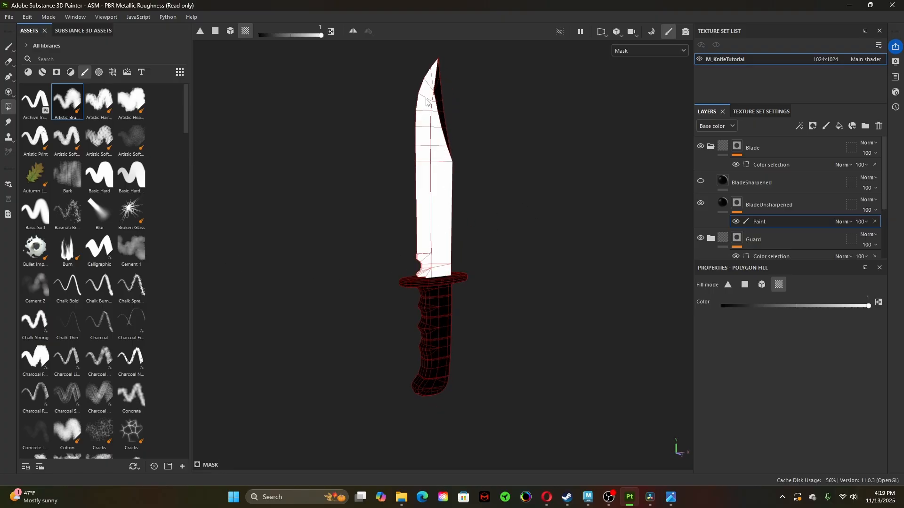
- Switch to the 2D-only view and fill the two main blade UV islands black in the mask
left_click(606, 32)
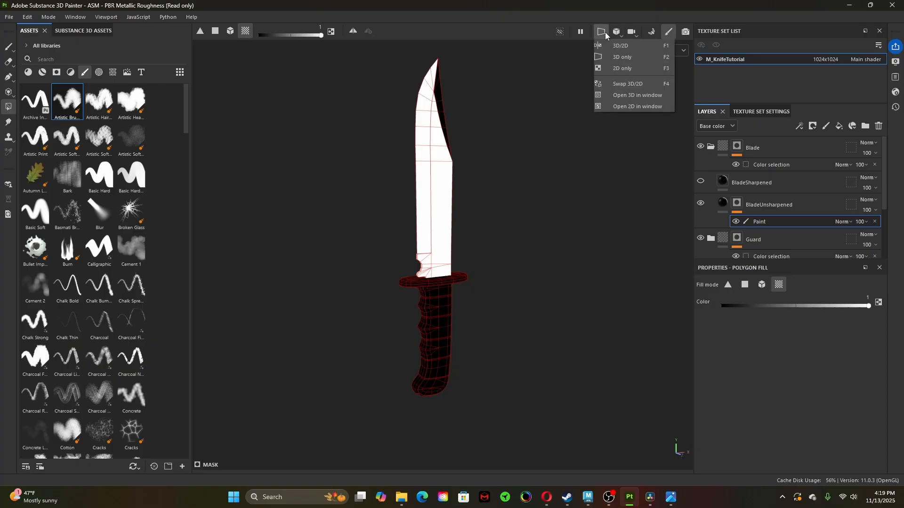
left_click(628, 69)
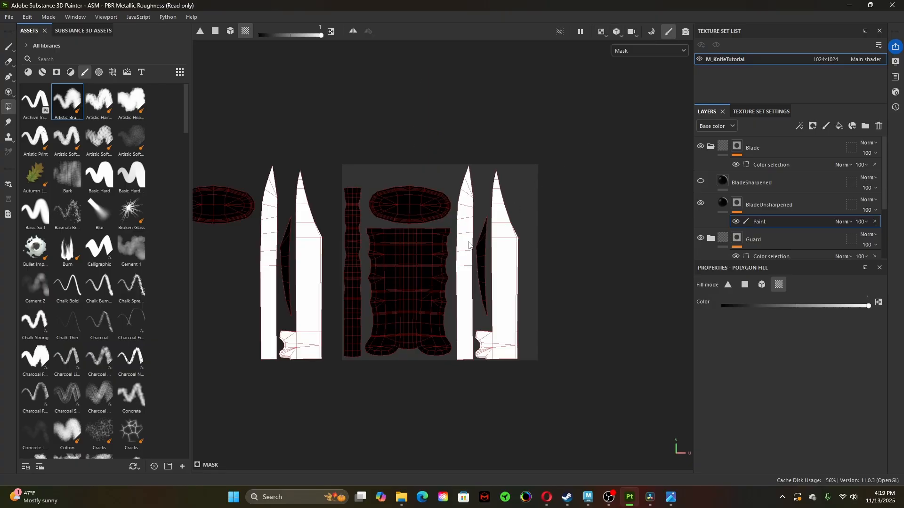
key("x")
left_click(469, 234)
left_click(491, 242)
- Fill the small curved blade island, the handle island and the oval guard island white, and return all three to black
key("x")
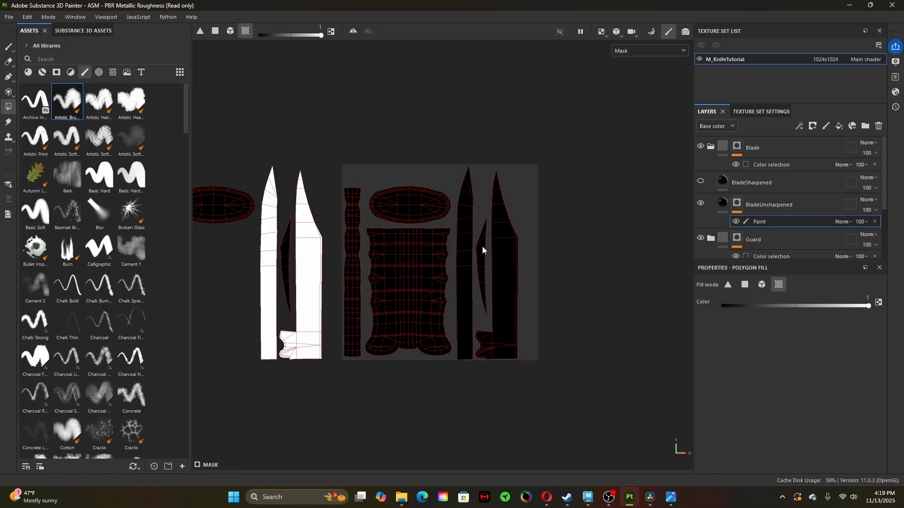
left_click(483, 250)
left_click(434, 249)
left_click(420, 207)
key("x")
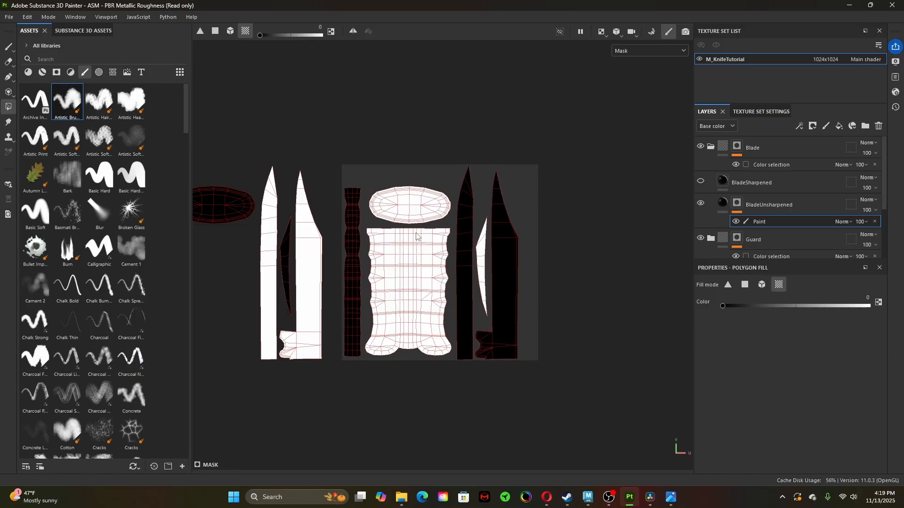
left_click(424, 203)
left_click(423, 260)
left_click(482, 243)
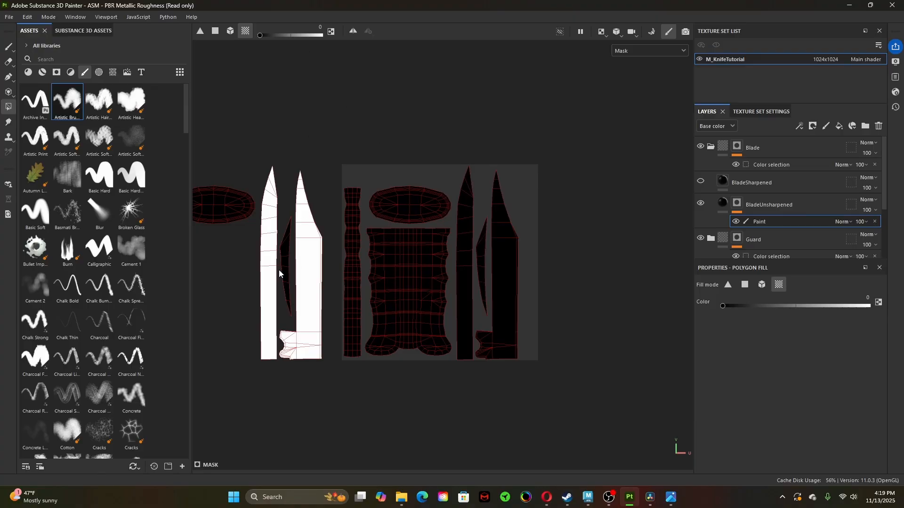
- Fill the whole blade, guard and handle white using mesh fill mode, moving from the 2D view to the 3D view
left_click(230, 33)
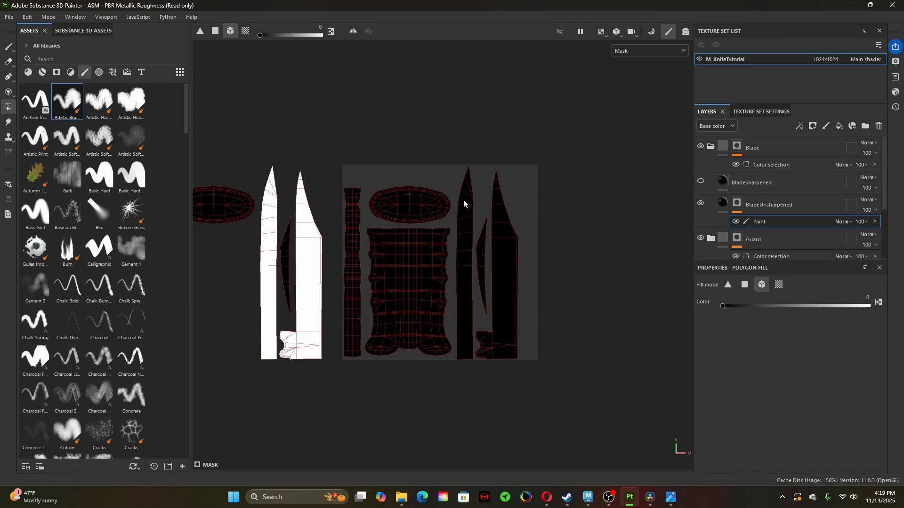
key("x")
left_click(503, 238)
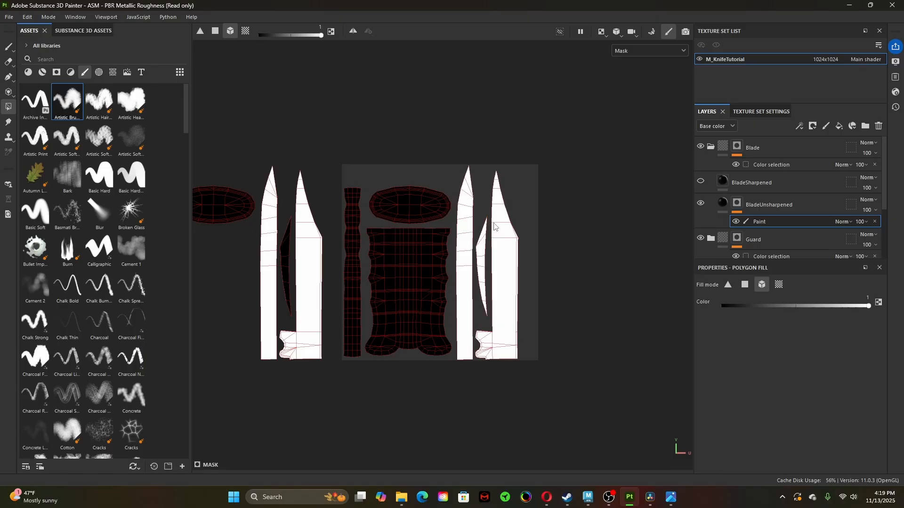
left_click(601, 33)
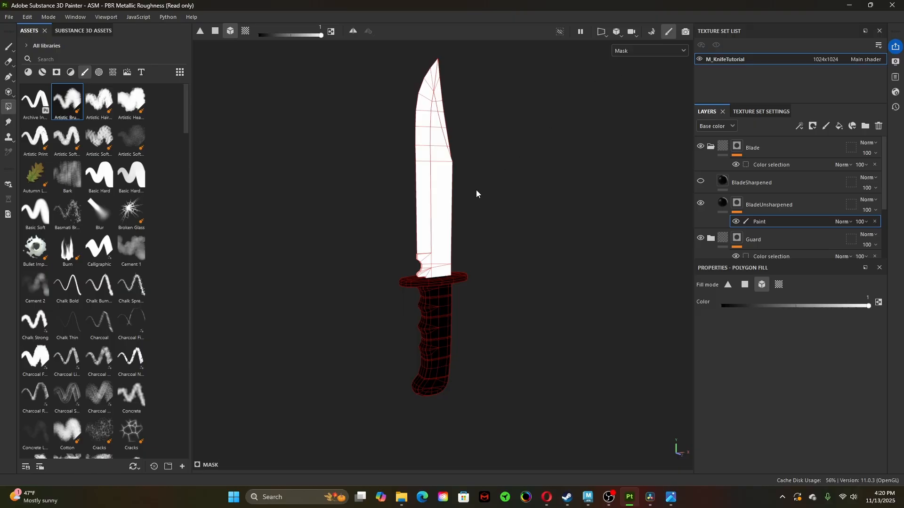
left_click(447, 279)
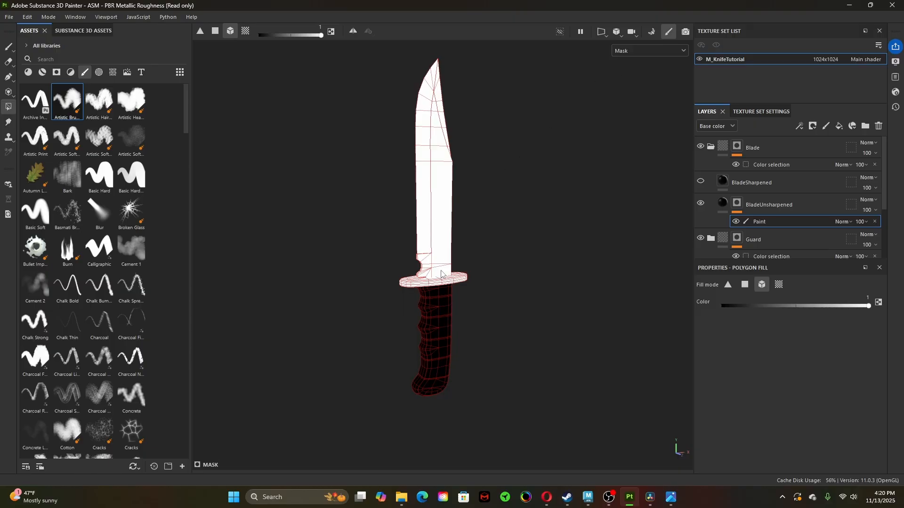
left_click(437, 330)
- Fill the handle, guard and blade meshes black in the mask
key("x")
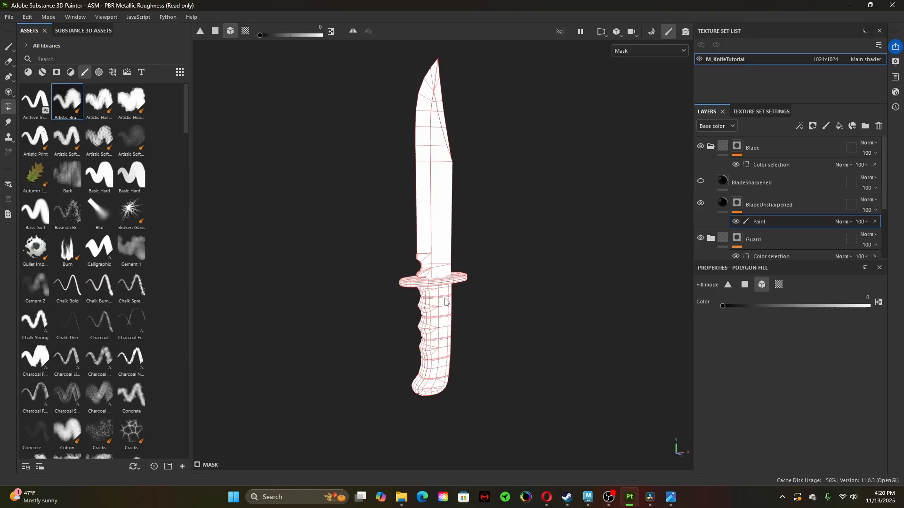
left_click(445, 301)
left_click(419, 281)
left_click(435, 197)
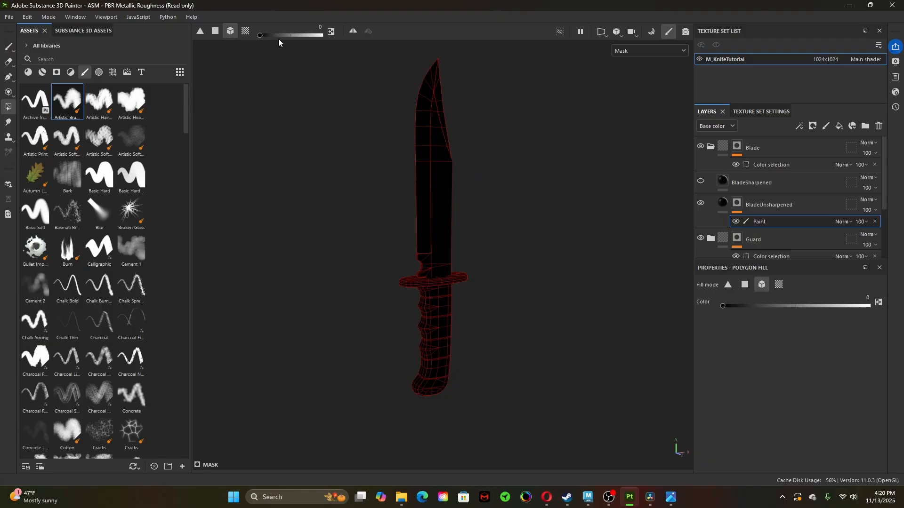
- In the 2D-only view, fill individual faces of the narrow blade island white using quad fill mode, and return them to black
left_click(603, 32)
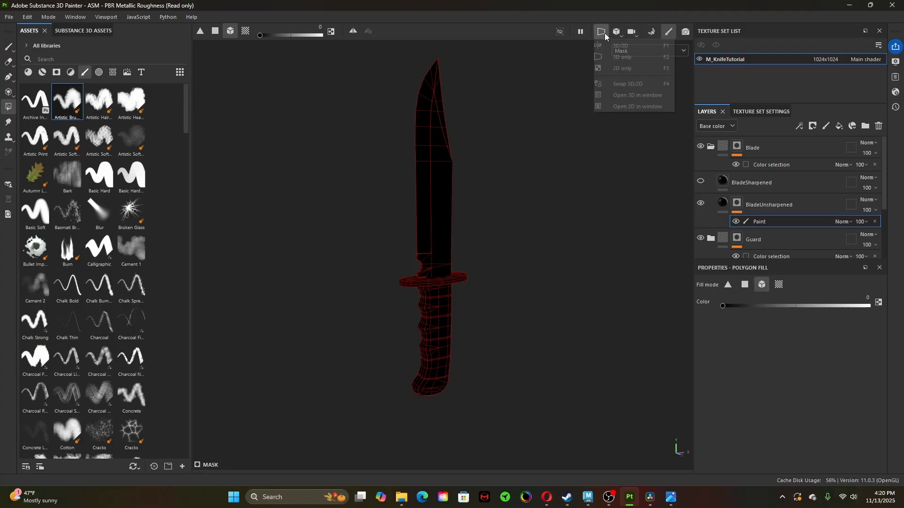
left_click(628, 66)
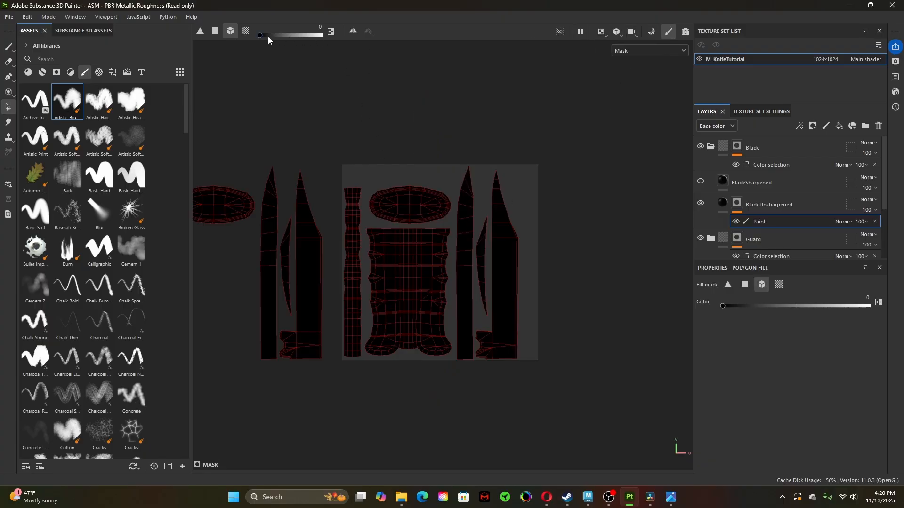
left_click(216, 32)
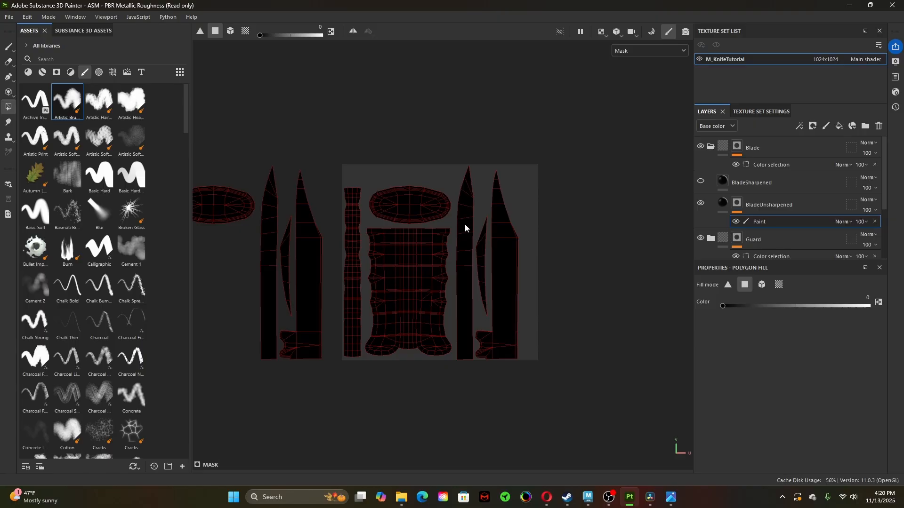
key("x")
mouse_move(464, 221)
left_mouse_down()
mouse_move(464, 202)
mouse_move(464, 227)
left_mouse_up()
left_click(465, 254)
key("x")
left_click(465, 226)
left_click(465, 213)
left_click(465, 200)
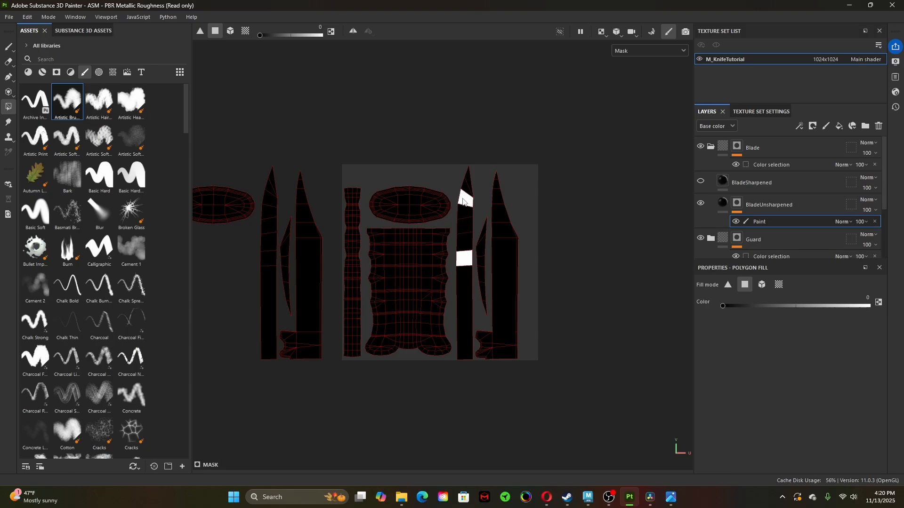
left_click(465, 258)
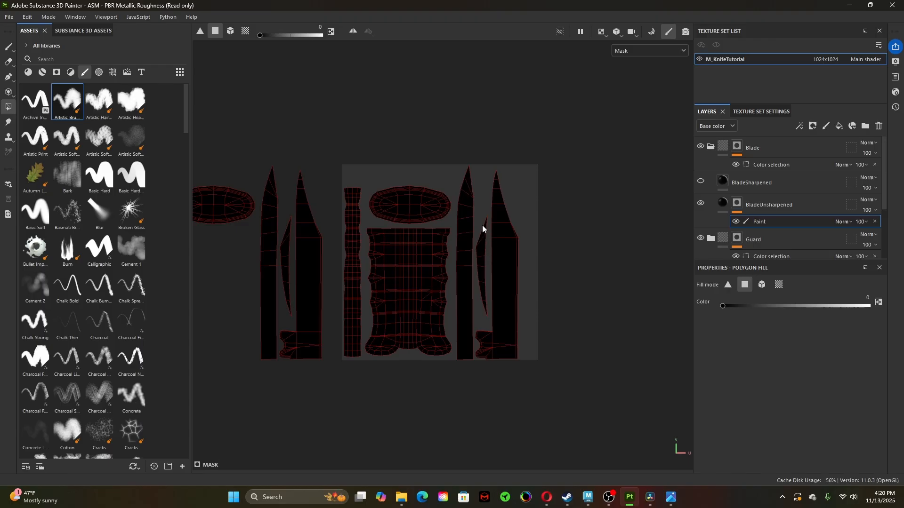
- Fill single triangles near the tip of the narrow blade island white using triangle fill mode, and return them to black
left_click(202, 31)
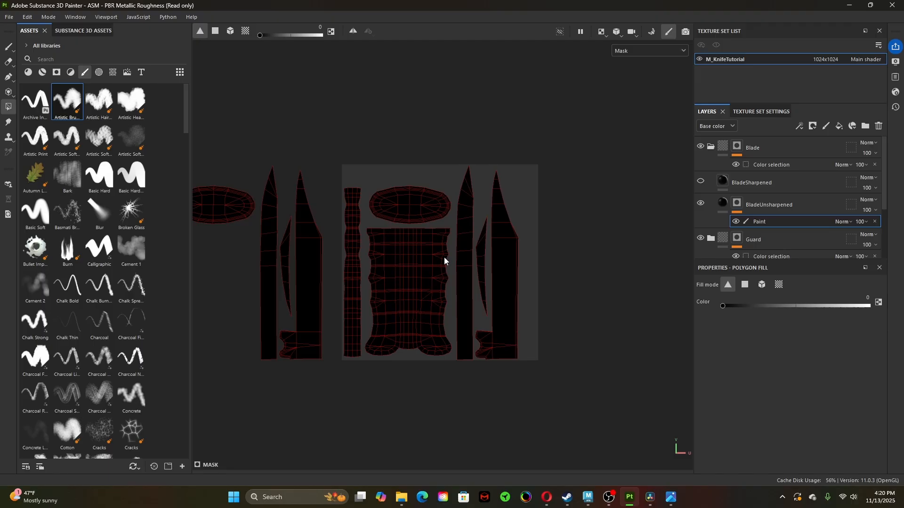
key("x")
left_click(467, 181)
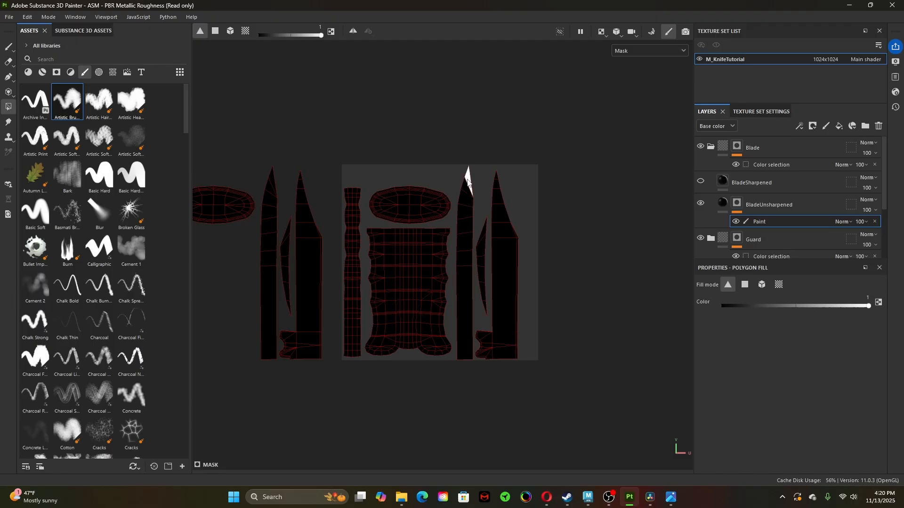
left_click(464, 207)
left_click(464, 210)
key("x")
left_click(464, 208)
left_click(463, 198)
left_click(466, 187)
left_click(468, 181)
- Return to the 3D-only view and set the polygon fill mode to UV chunk
left_click(606, 35)
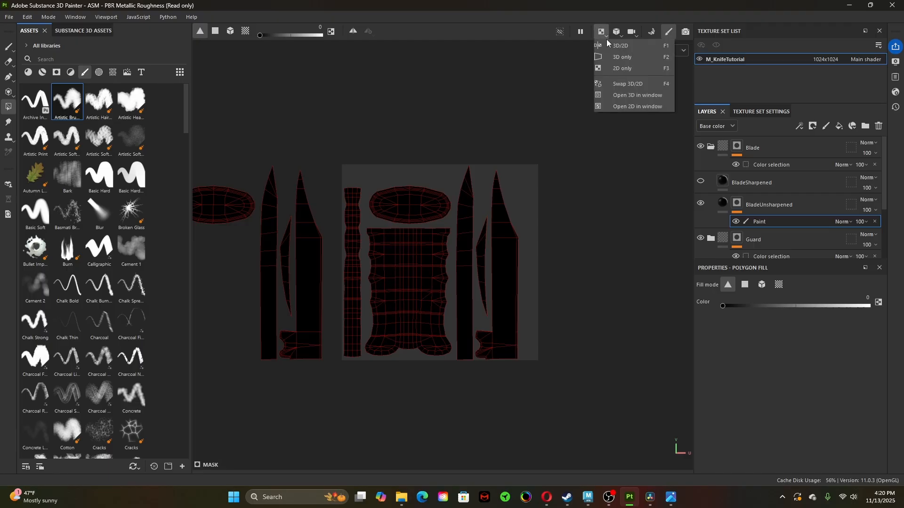
left_click(624, 57)
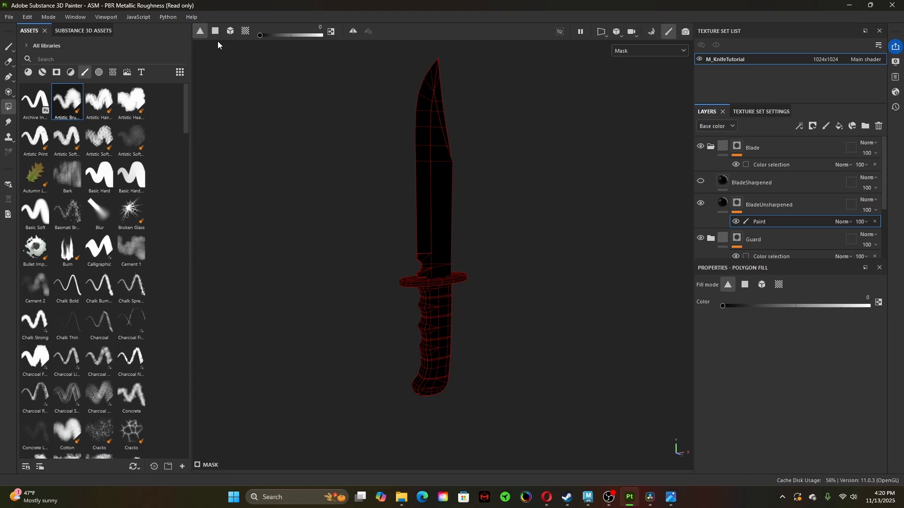
left_click(245, 32)
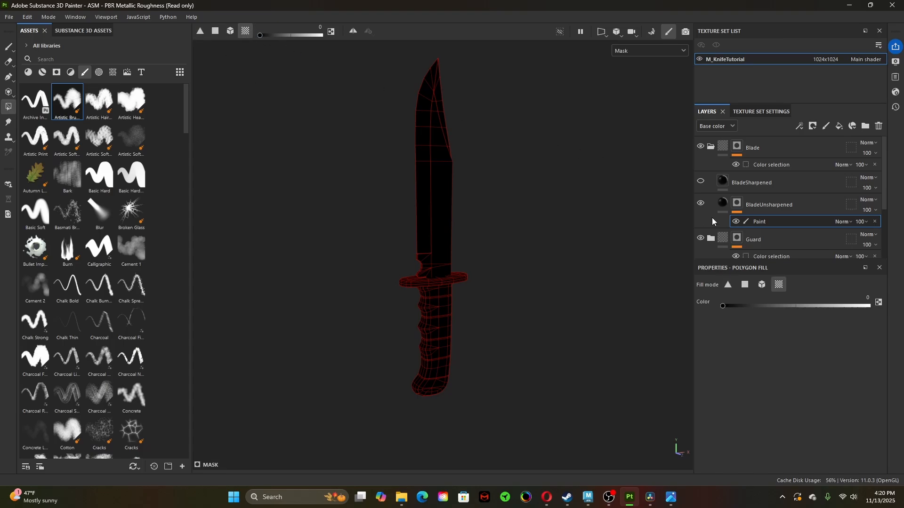
- Check the knife reference photo, move it aside, and fill the blade's flat unsharpened UV island white in the mask
key("alt+Tab")
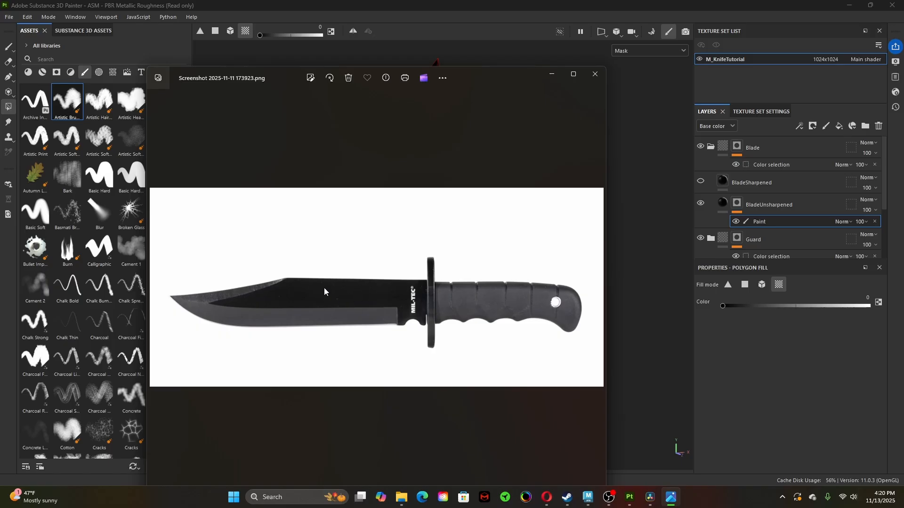
left_click_drag(456, 78, 903, 128)
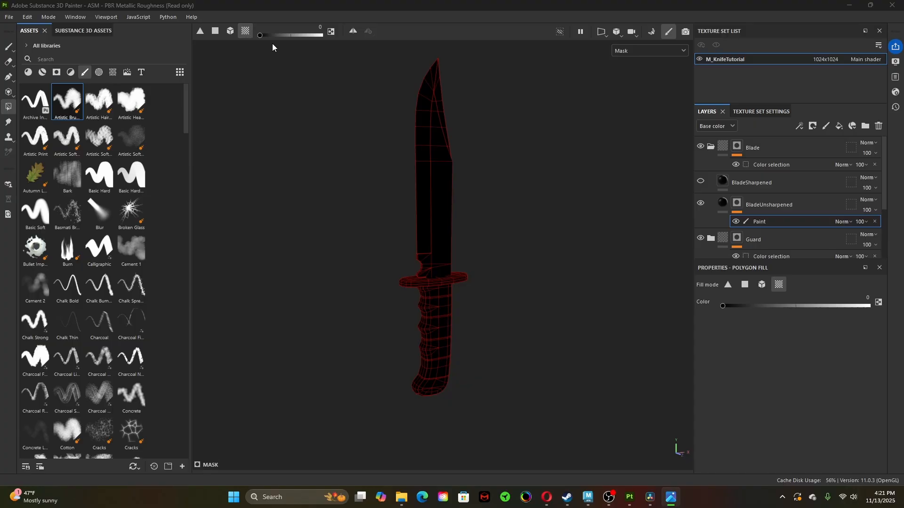
left_click(291, 73)
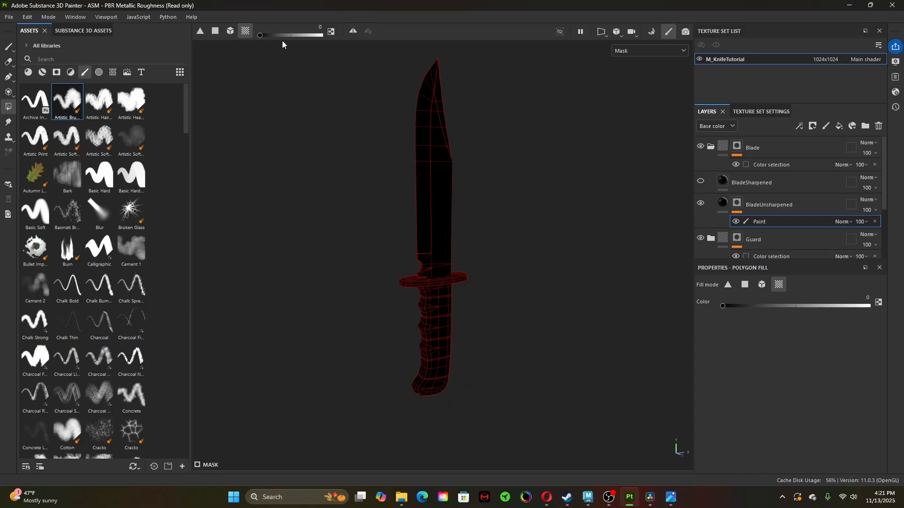
key("x")
left_click(442, 185)
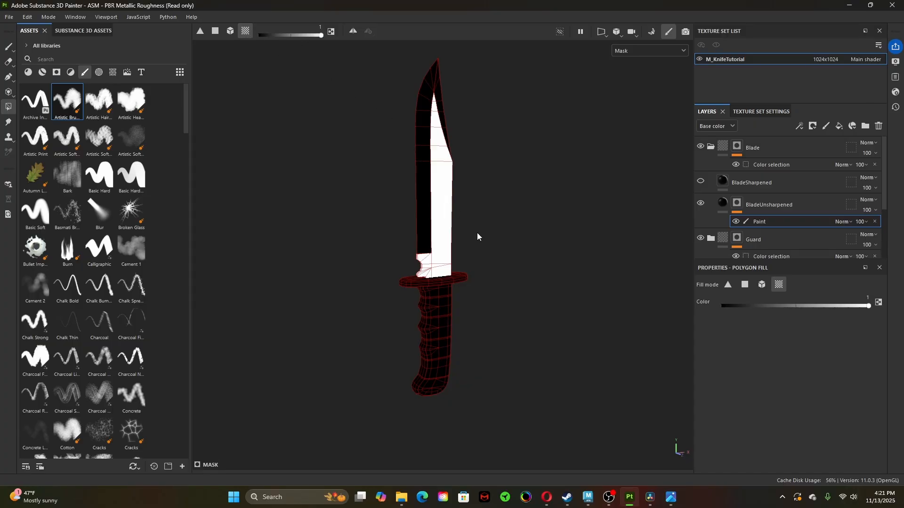
scroll(557, 279, "up", 3)
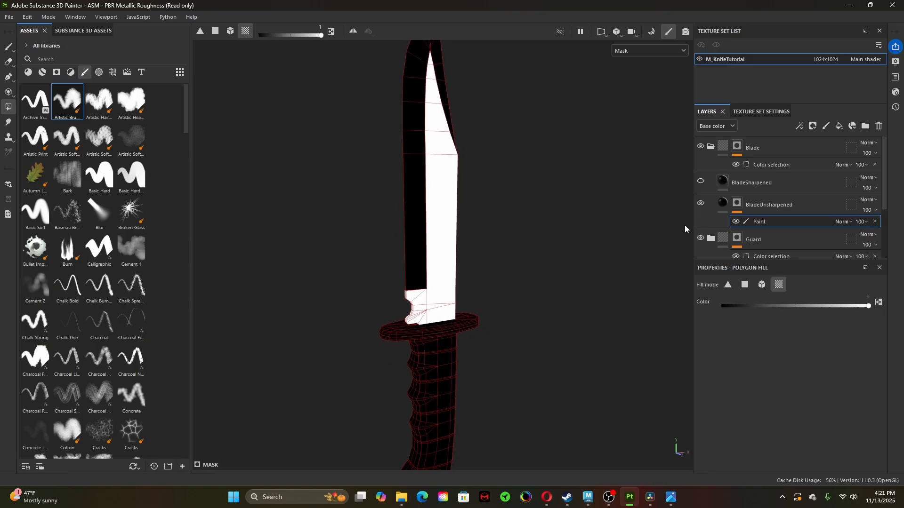
- Show the BladeUnsharpened layer's material and examine the dark unsharpened area of the blade from several angles
left_click(723, 203)
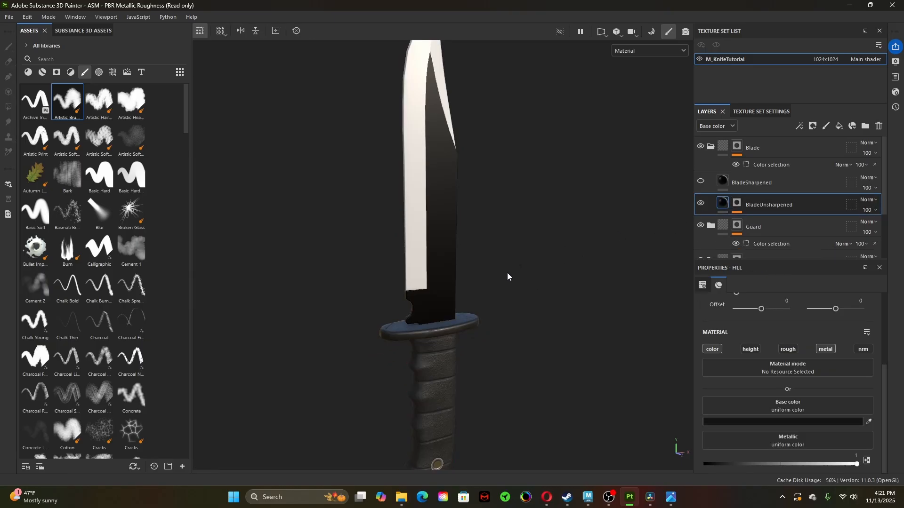
left_click_drag(507, 273, 520, 258, "alt")
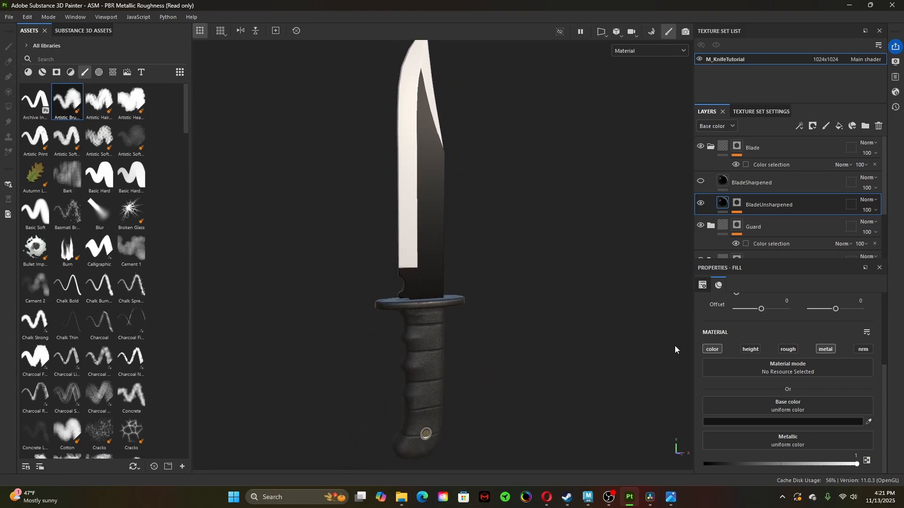
scroll(463, 301, "up", 5)
right_click_drag(572, 320, 528, 323, "alt")
middle_click_drag(527, 323, 494, 295, "alt")
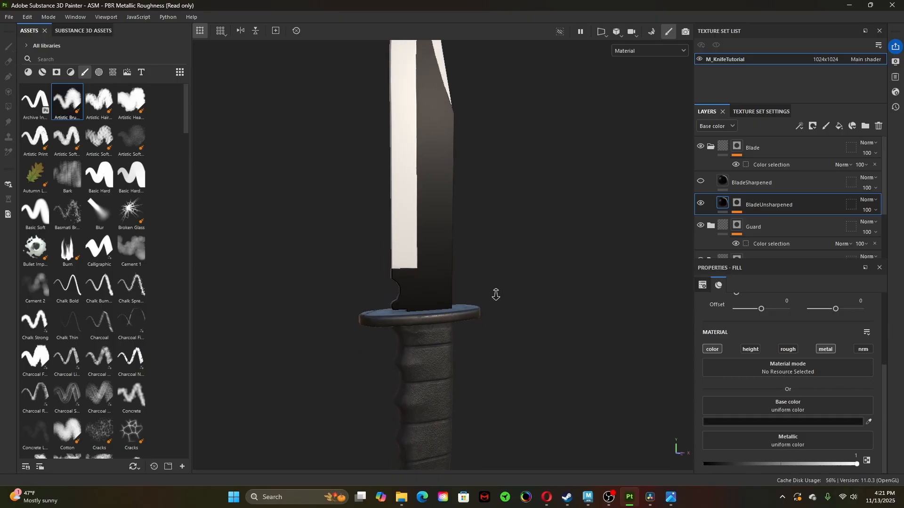
right_click_drag(494, 295, 488, 279, "alt")
middle_click_drag(487, 279, 510, 314, "alt")
mouse_move(510, 315)
left_mouse_down("alt")
mouse_move(497, 264)
mouse_move(495, 322)
left_mouse_up("alt")
middle_click_drag(494, 323, 495, 271, "alt")
right_click_drag(495, 271, 557, 319, "alt")
middle_click_drag(514, 274, 516, 312, "alt")
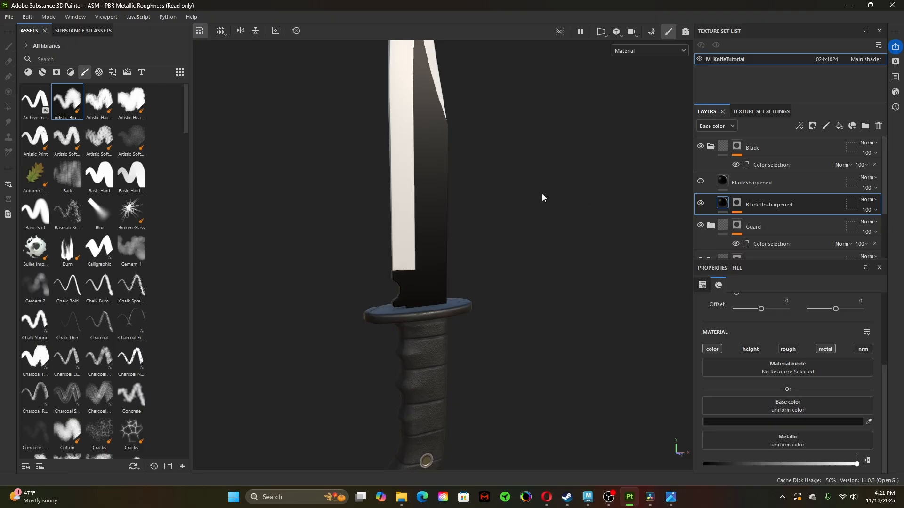
- Enable the roughness channel on the BladeUnsharpened layer's material and set its roughness to about 0.19
left_click(738, 204)
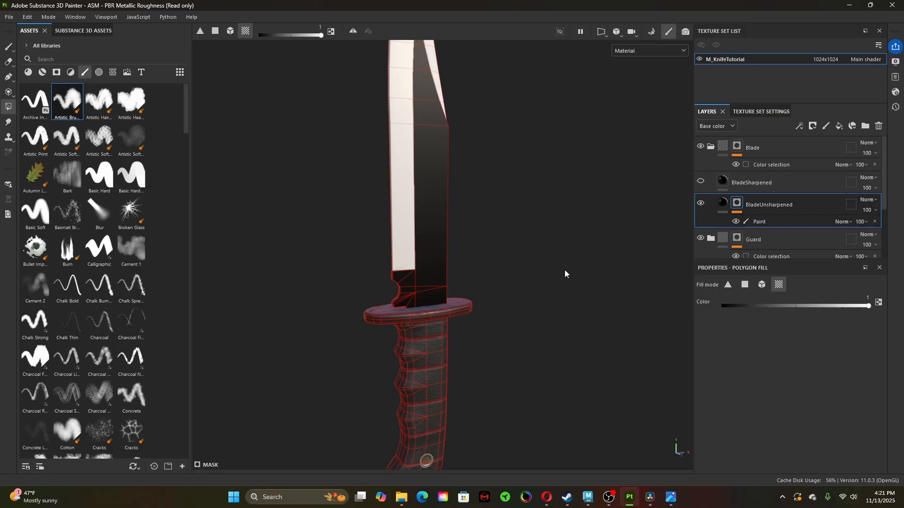
scroll(479, 267, "up", 2)
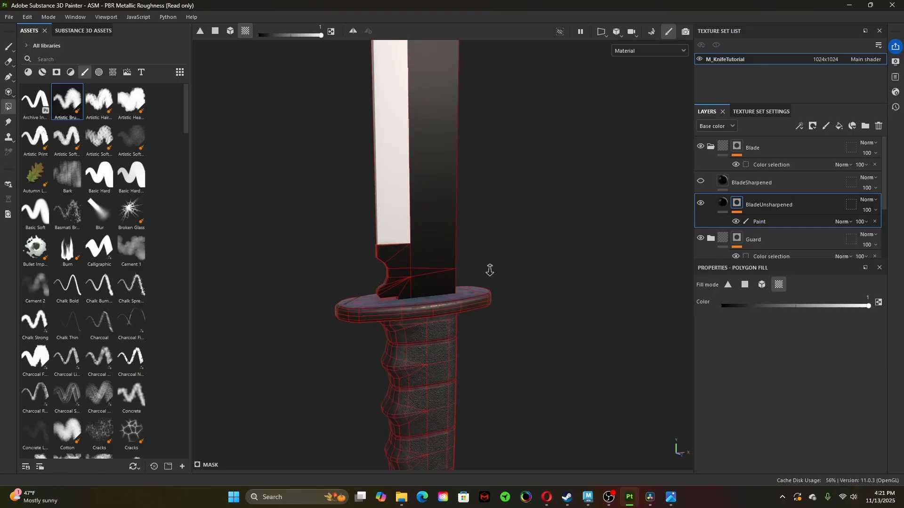
left_click(723, 203)
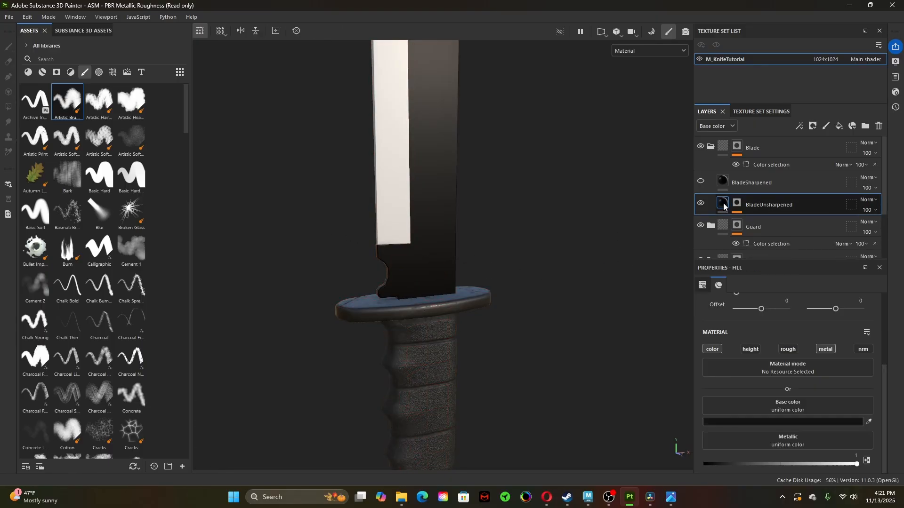
left_click(787, 350)
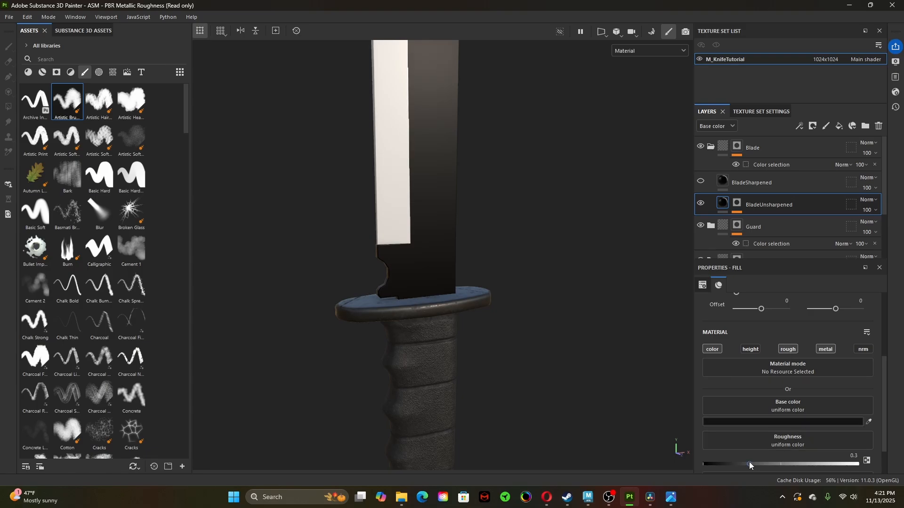
mouse_move(749, 462)
left_mouse_down()
mouse_move(720, 463)
mouse_move(733, 466)
left_mouse_up()
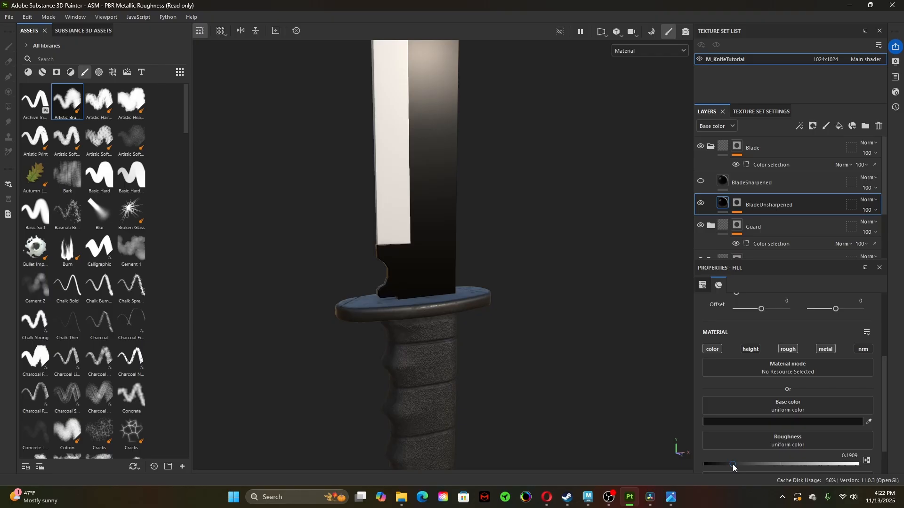
- Check the blade's shine from several angles and set the BladeUnsharpened layer's roughness to about 0.17
scroll(538, 203, "down", 5)
middle_click_drag(461, 196, 462, 227, "alt")
middle_click_drag(481, 277, 483, 159, "alt")
mouse_move(549, 252)
left_mouse_down("alt")
mouse_move(510, 259)
mouse_move(502, 231)
mouse_move(486, 231)
mouse_move(498, 246)
mouse_move(524, 242)
mouse_move(492, 228)
mouse_move(458, 238)
mouse_move(296, 242)
mouse_move(442, 262)
mouse_move(321, 250)
mouse_move(475, 295)
mouse_move(676, 323)
mouse_move(717, 317)
mouse_move(513, 323)
mouse_move(490, 332)
left_mouse_up("alt")
mouse_move(491, 332)
right_mouse_down("shift")
mouse_move(479, 333)
mouse_move(487, 336)
mouse_move(491, 314)
right_mouse_up("shift")
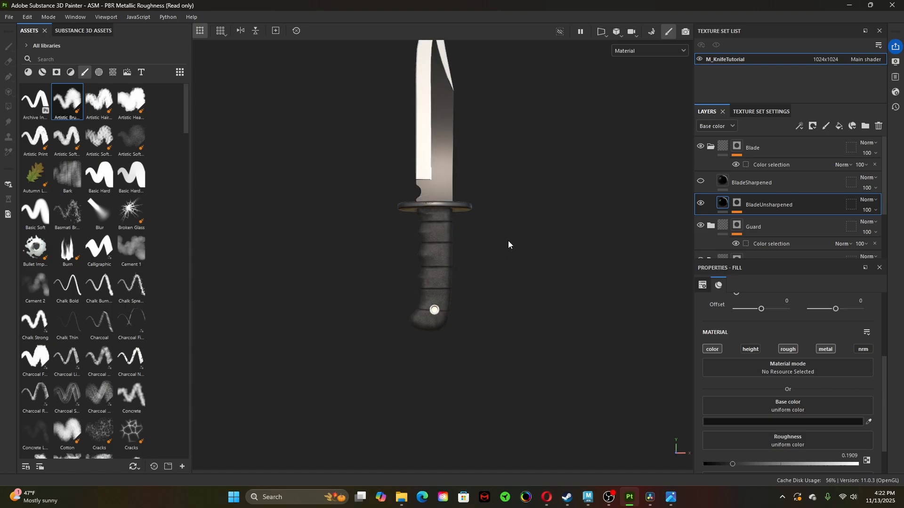
mouse_move(514, 257)
left_mouse_down("alt")
mouse_move(513, 188)
mouse_move(515, 272)
left_mouse_up("alt")
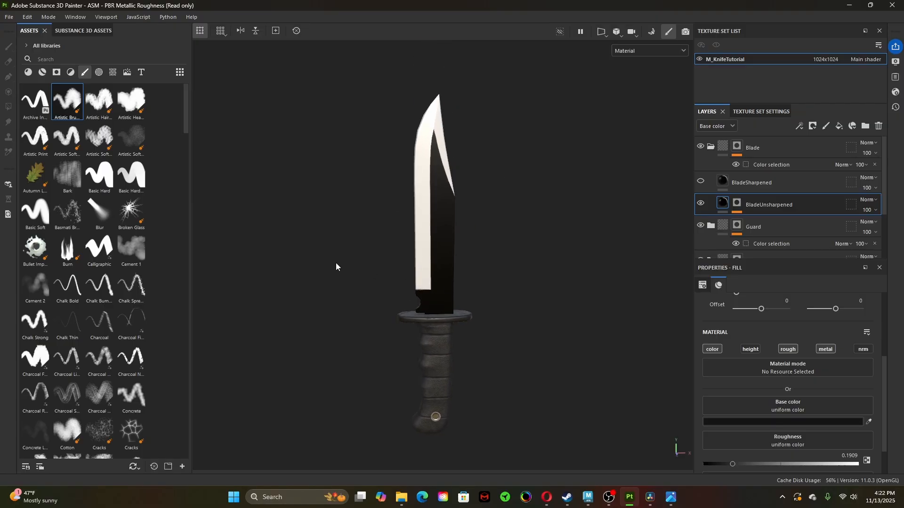
scroll(580, 311, "up", 5)
left_click_drag(450, 261, 323, 252, "alt")
middle_click_drag(563, 318, 547, 282)
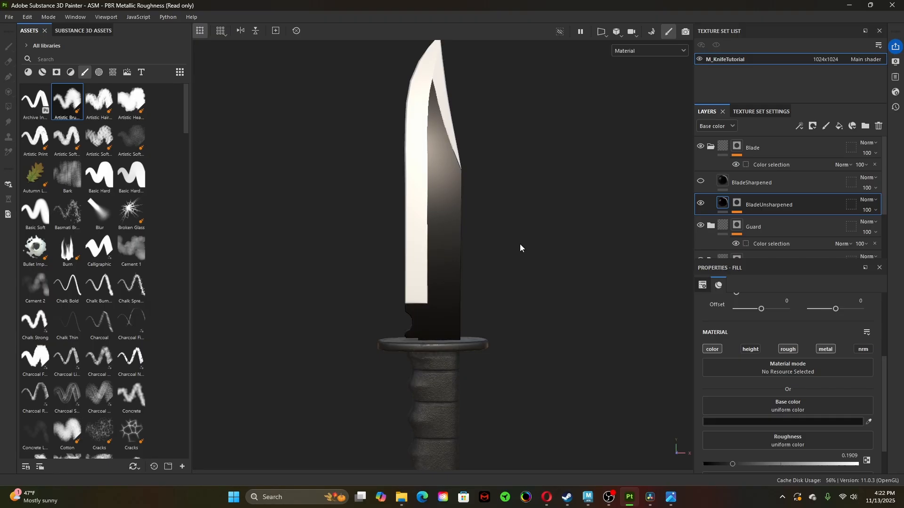
middle_click_drag(519, 246, 518, 281, "alt")
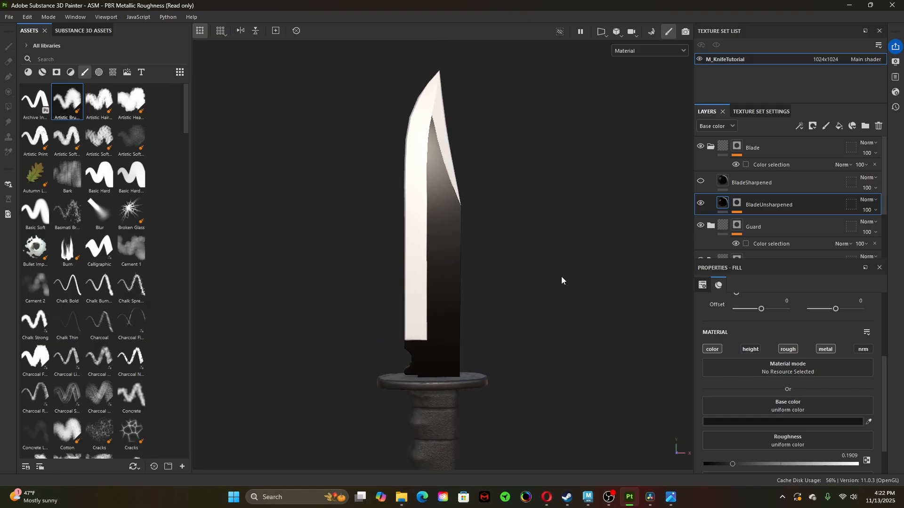
left_click(723, 204)
left_click_drag(732, 465, 729, 464)
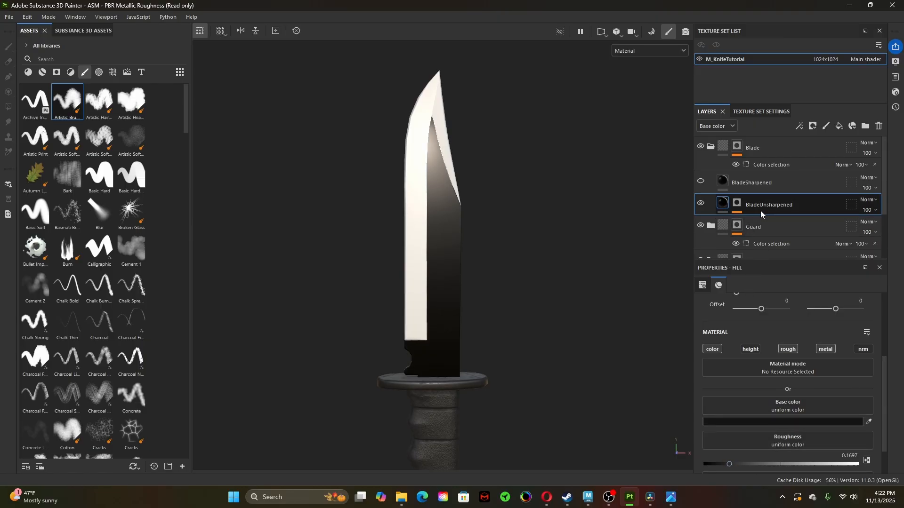
- Discard the mistakenly added fill layer and duplicate the BladeUnsharpened layer
left_click(838, 128)
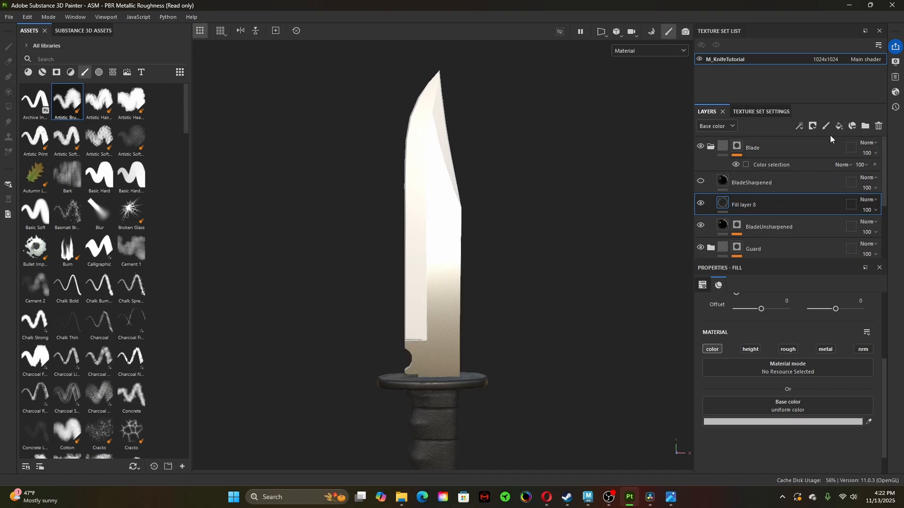
left_click(878, 126)
right_click(758, 204)
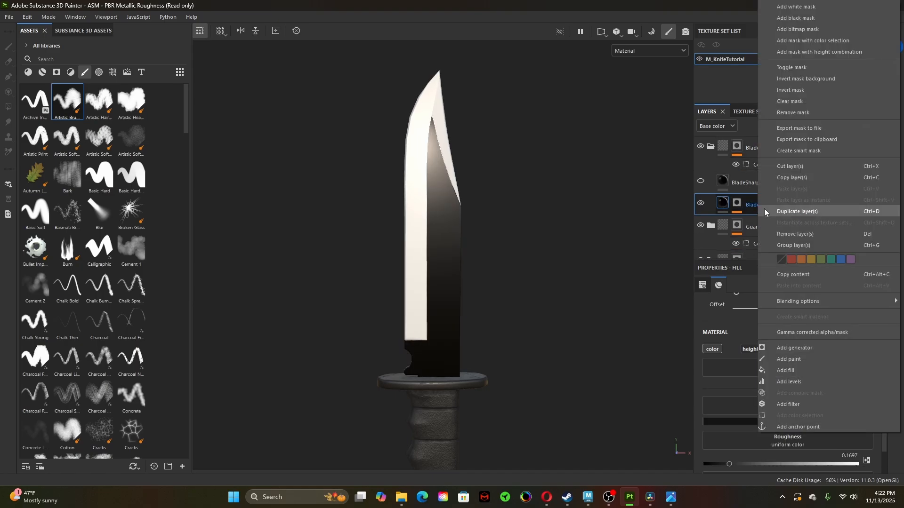
left_click(792, 211)
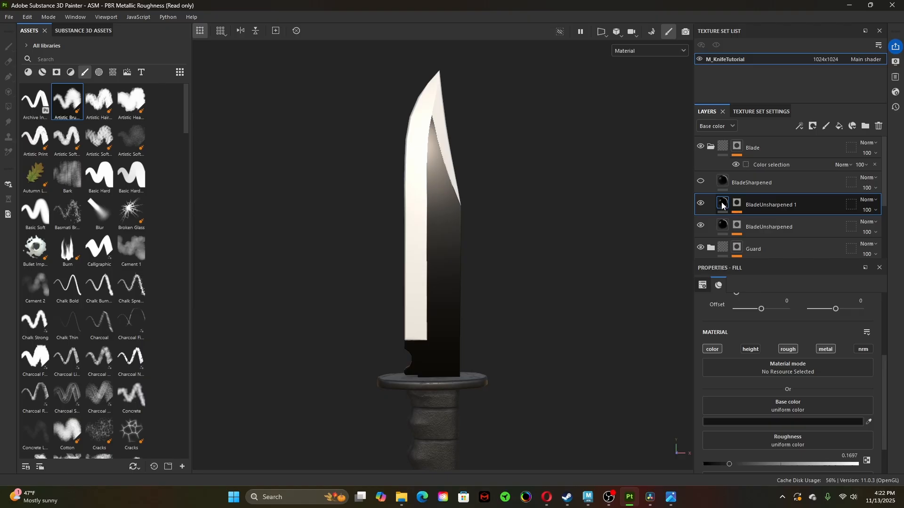
- Add a fill effect to the mask of the duplicated BladeUnsharpened layer and set its blending mode to Multiply
left_click(738, 204)
key("4")
right_click(737, 205)
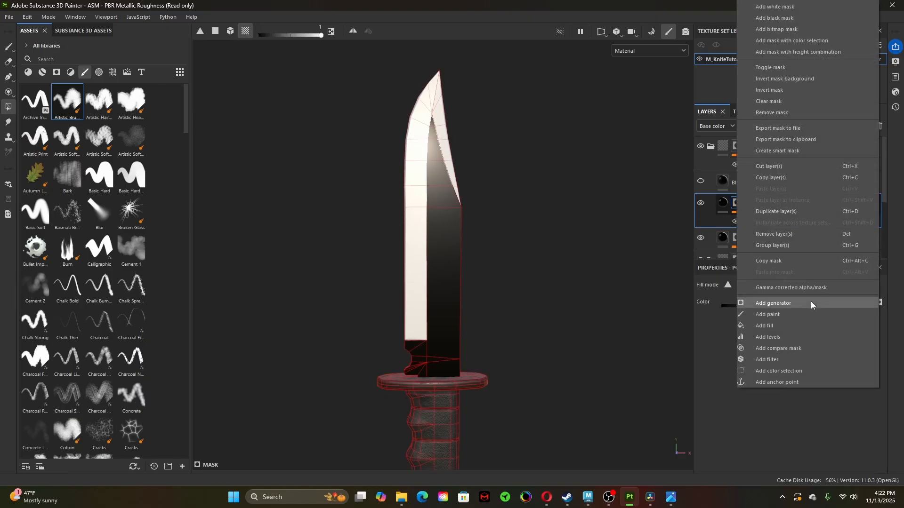
left_click(786, 327)
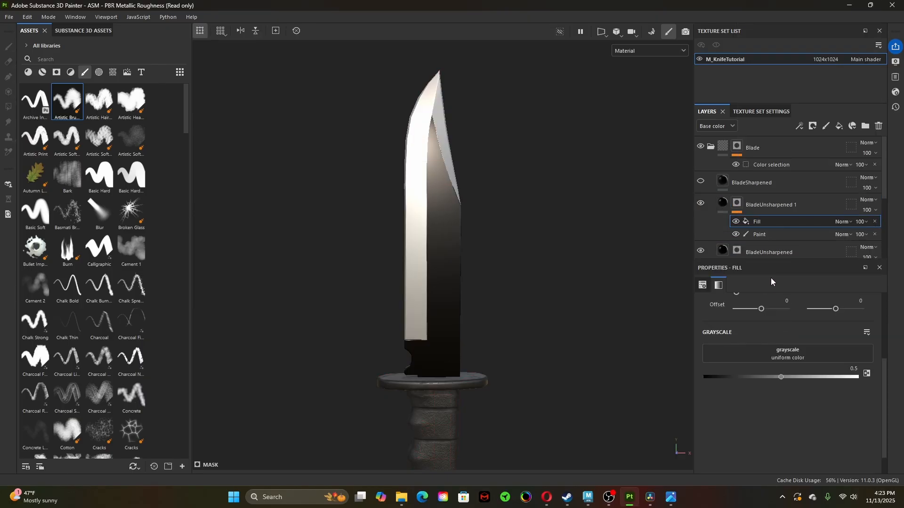
left_click(840, 222)
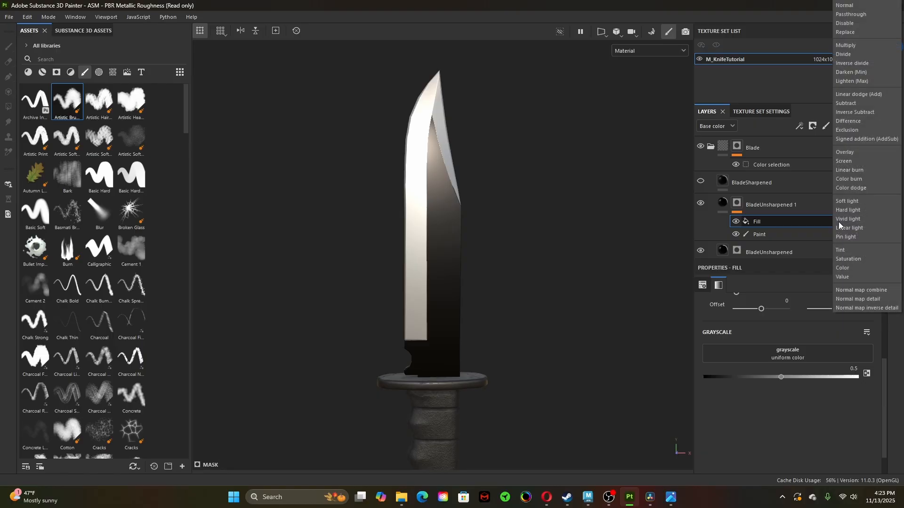
left_click(857, 46)
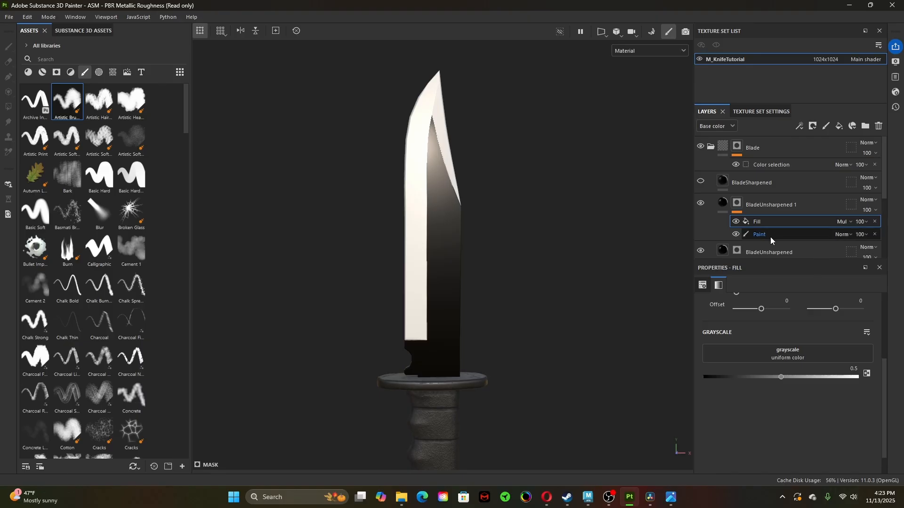
- Browse the noise textures and assign Dirt 3 as the grayscale source of the mask's fill effect
left_click(773, 353)
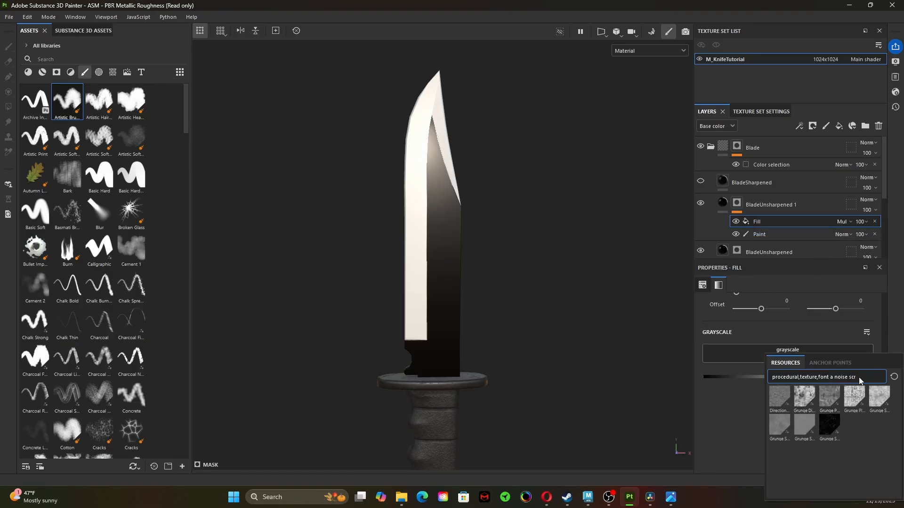
key("BackSpace")
key("BackSpace")
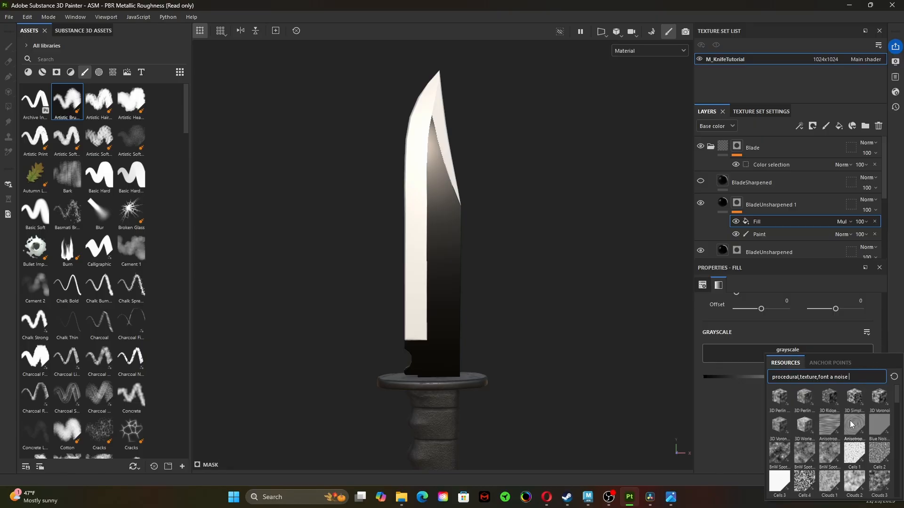
mouse_move(805, 458)
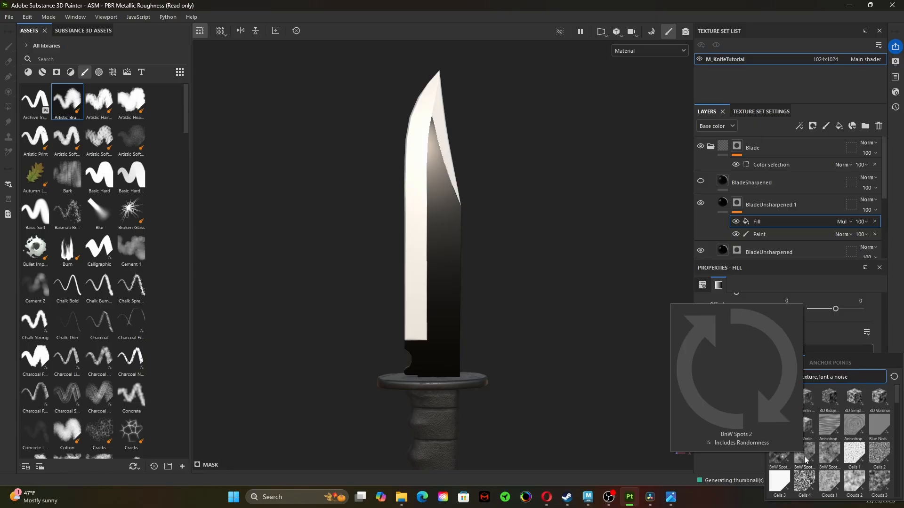
scroll(805, 461, "down", 3)
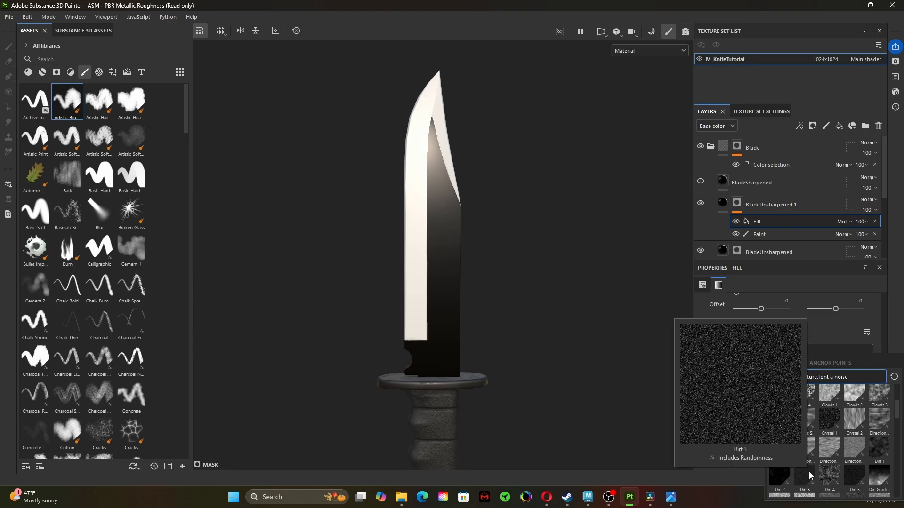
left_click(809, 472)
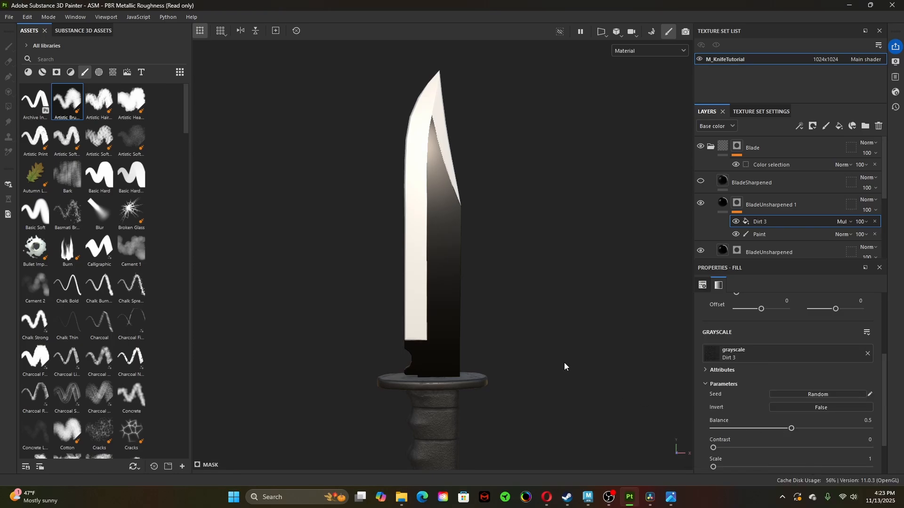
scroll(436, 323, "up", 2)
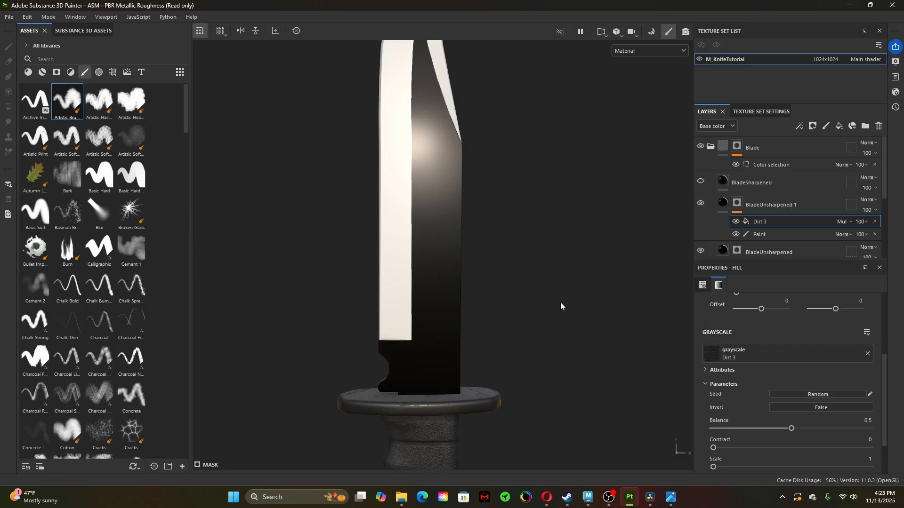
- Set the roughness of the duplicated BladeUnsharpened layer's material to about 0.22 and check the speckles on the blade
left_click(731, 207)
scroll(756, 396, "down", 2)
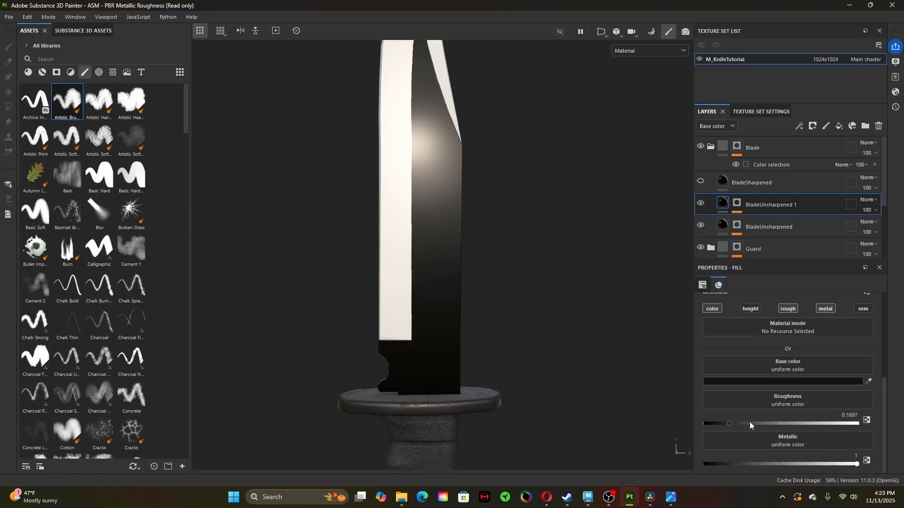
left_click_drag(734, 421, 736, 422)
left_click_drag(515, 321, 531, 334, "alt")
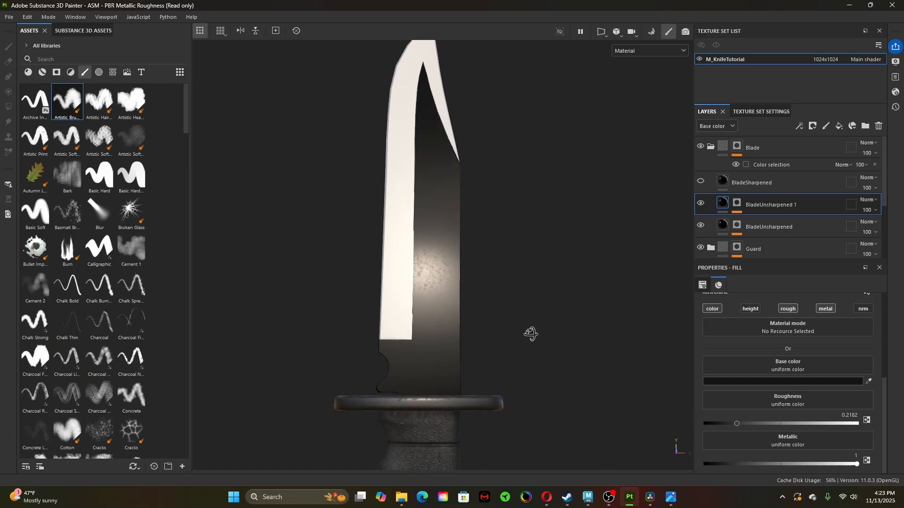
- Darken the BladeUnsharpened 1 layer's base color to about 0A0A0A and set its roughness to about 0.15
left_click(750, 380)
left_click_drag(736, 437, 733, 437)
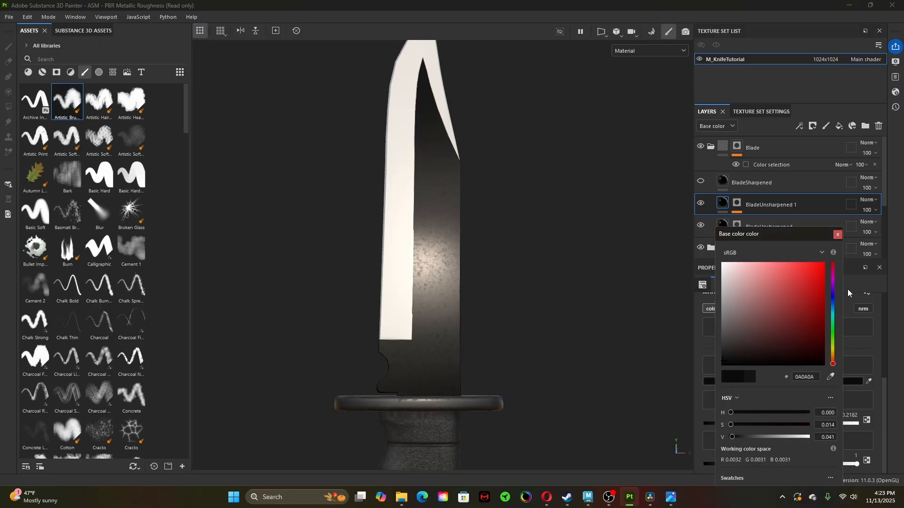
left_click(837, 234)
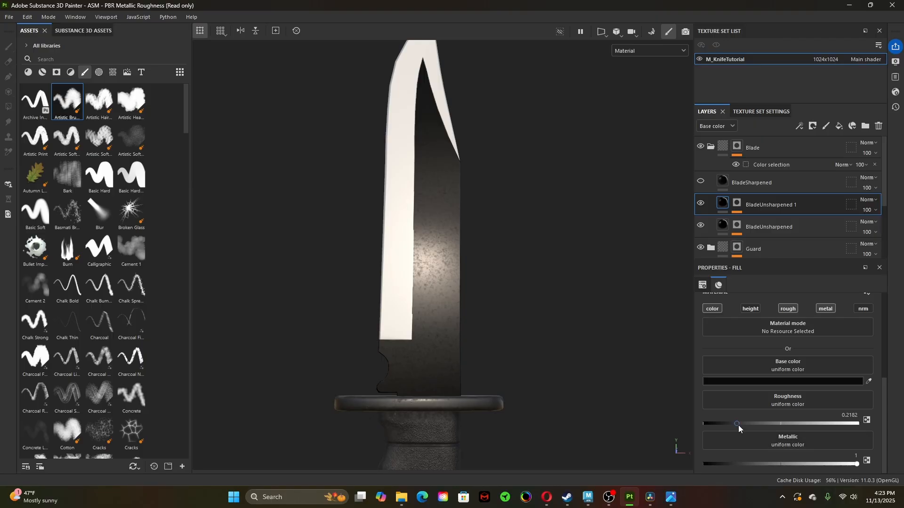
left_click_drag(736, 424, 727, 421)
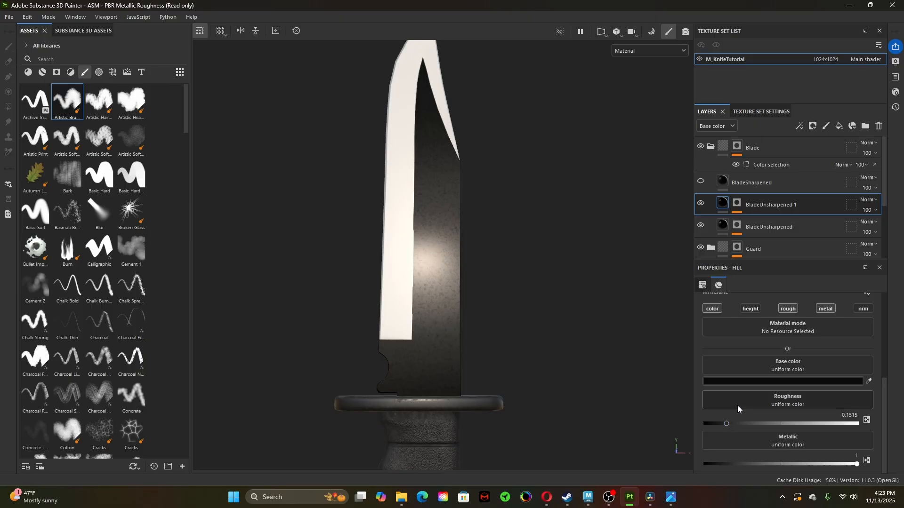
- Lighten the BladeUnsharpened 1 layer's base color slightly and set its roughness to about 0.18
left_click(766, 383)
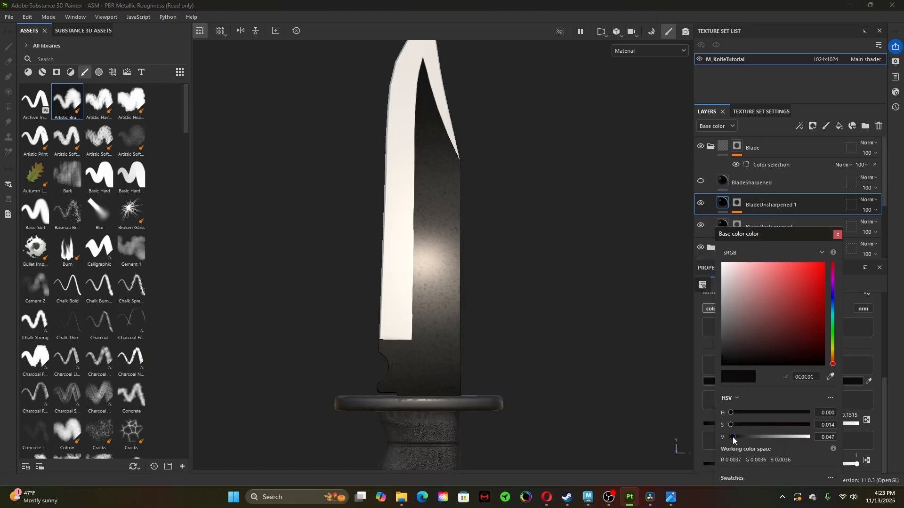
left_click_drag(733, 437, 735, 438)
left_click(837, 235)
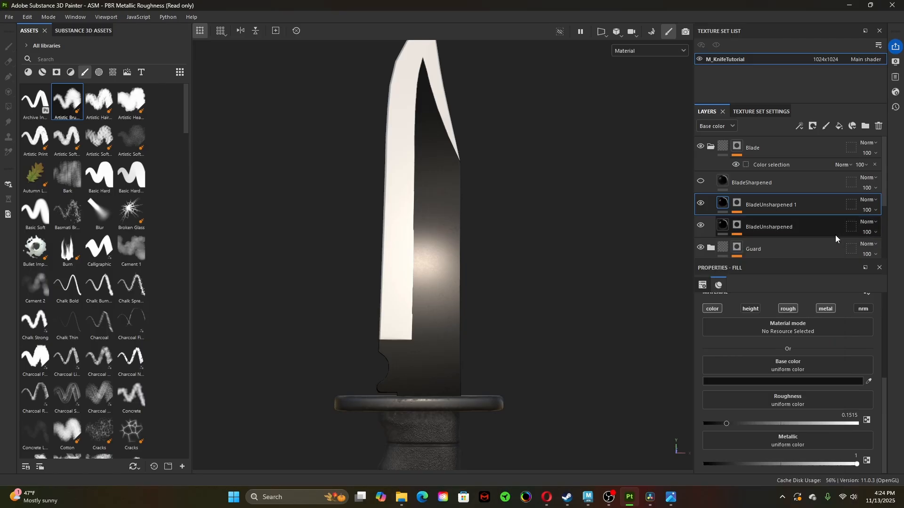
left_click_drag(725, 424, 732, 427)
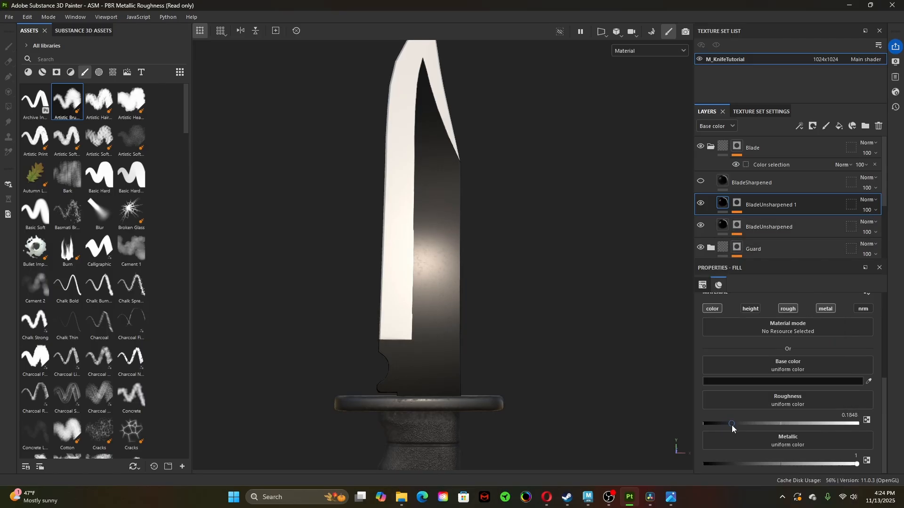
right_click_drag(506, 280, 507, 289, "shift")
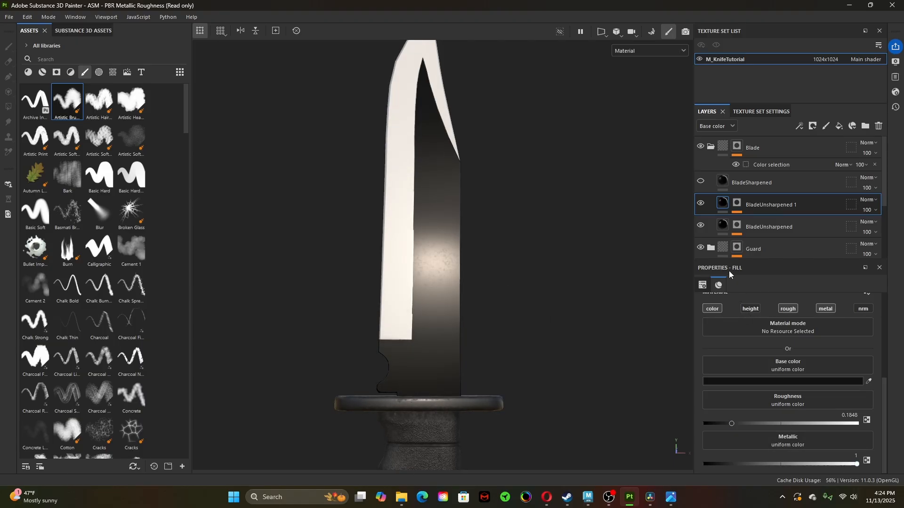
- Compare the blade with the BladeUnsharpened 1 layer's metallic channel turned off and back on
left_click(825, 309)
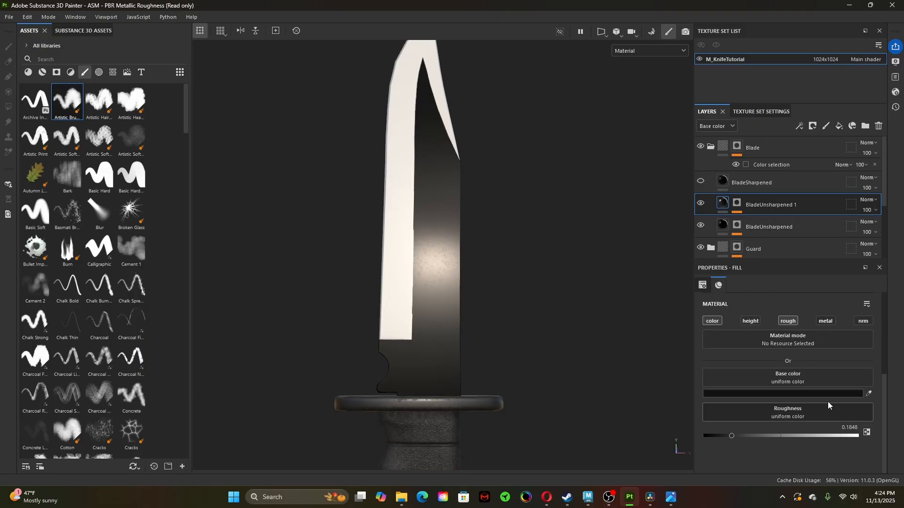
left_click(826, 322)
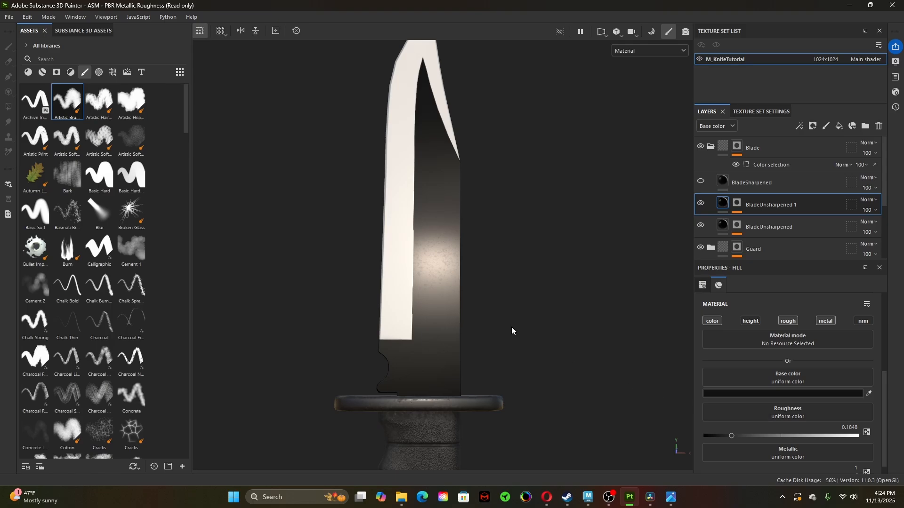
mouse_move(523, 326)
left_mouse_down("alt")
mouse_move(518, 297)
mouse_move(518, 389)
mouse_move(518, 311)
mouse_move(523, 381)
mouse_move(520, 329)
left_mouse_up("alt")
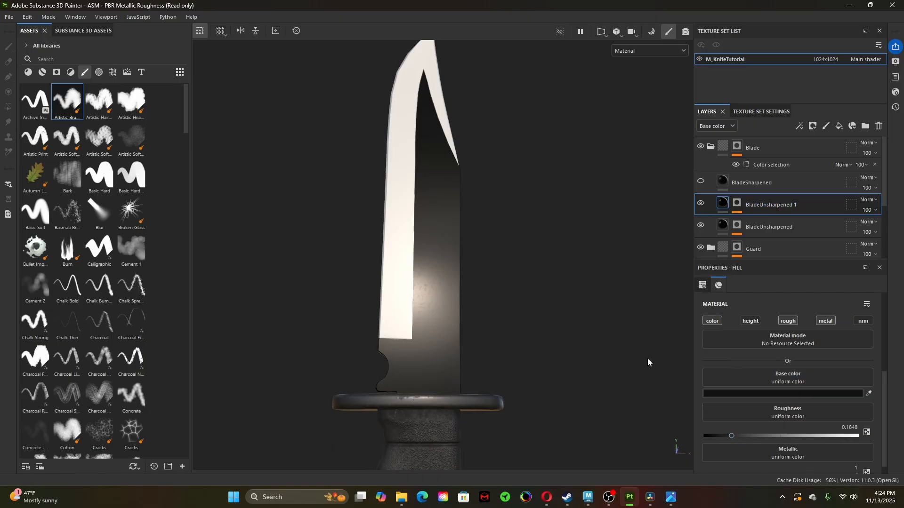
- Duplicate the BladeUnsharpened 1 layer and replace the Dirt 3 grayscale in the copy's mask with Dirt 2
left_click_drag(516, 288, 520, 306, "alt")
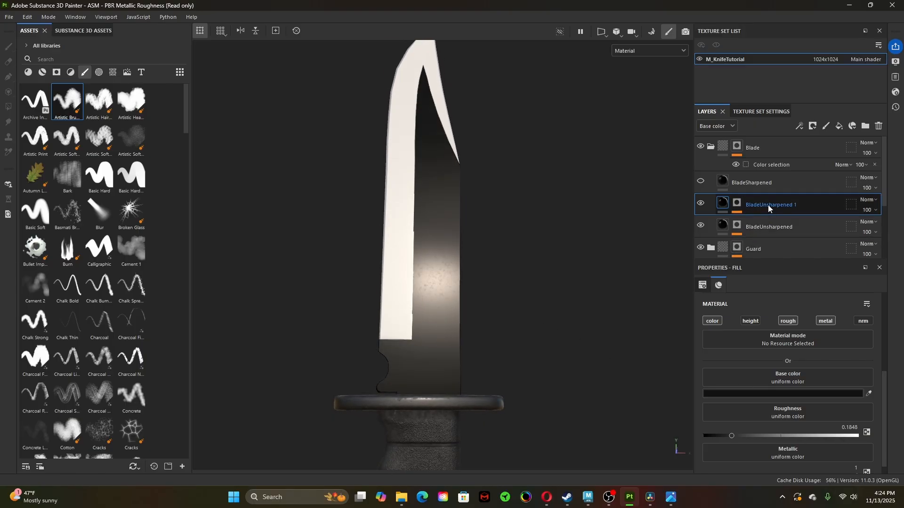
key("ctrl+d")
left_click(771, 220)
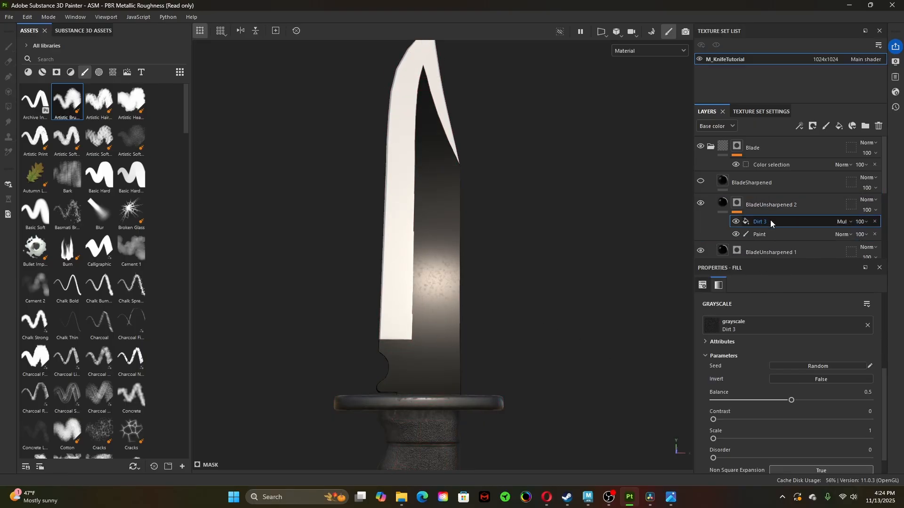
left_click(750, 251)
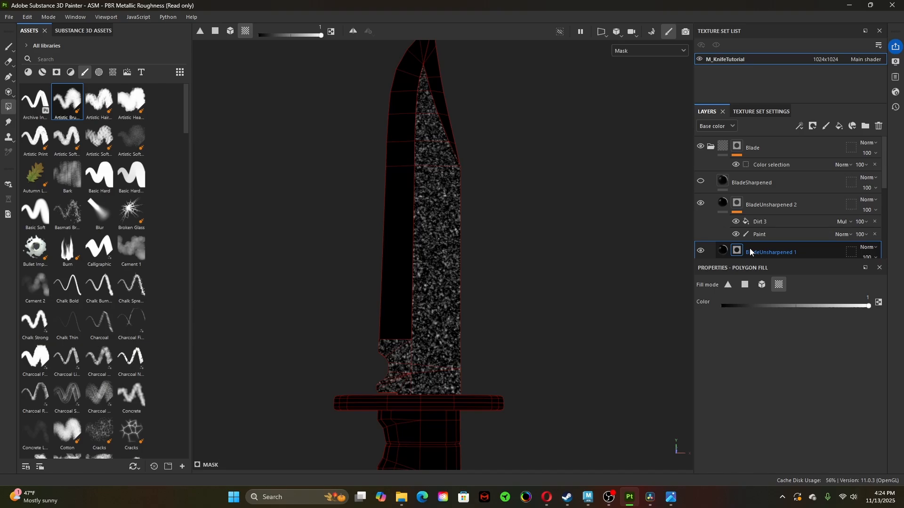
left_click(738, 204)
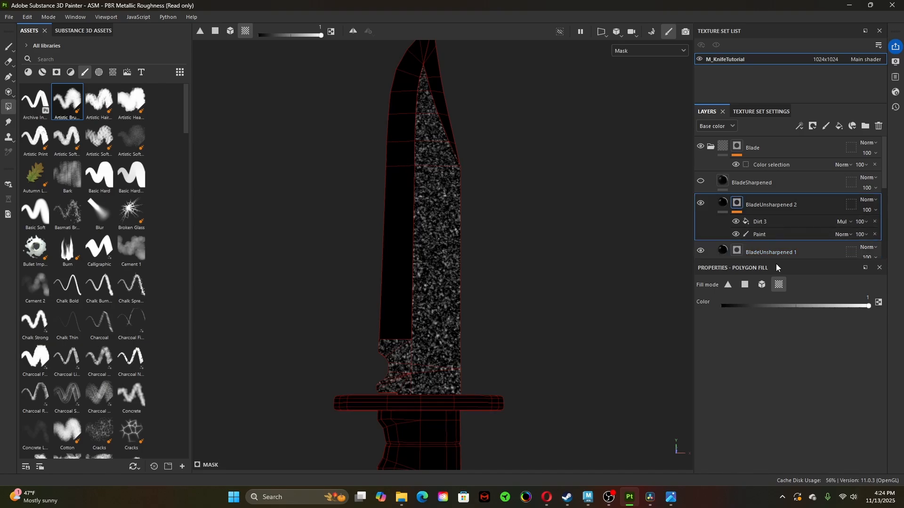
left_click(763, 221)
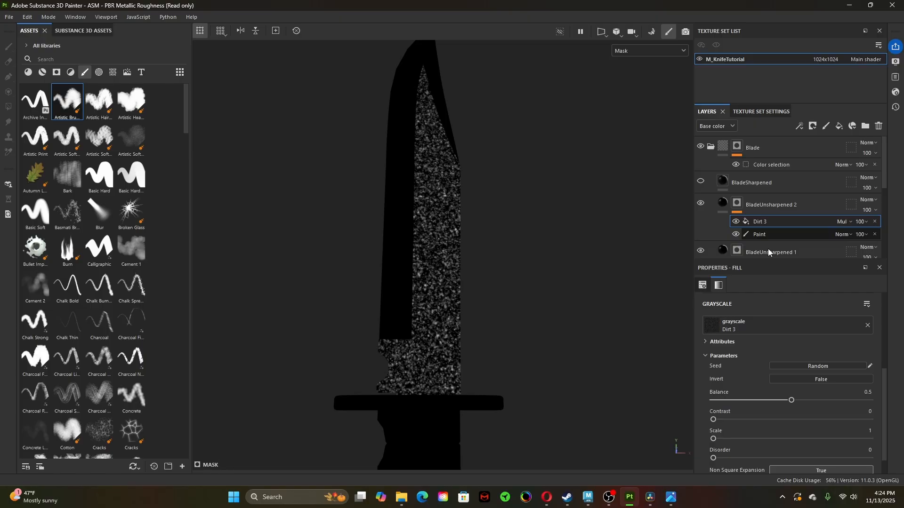
left_click(760, 326)
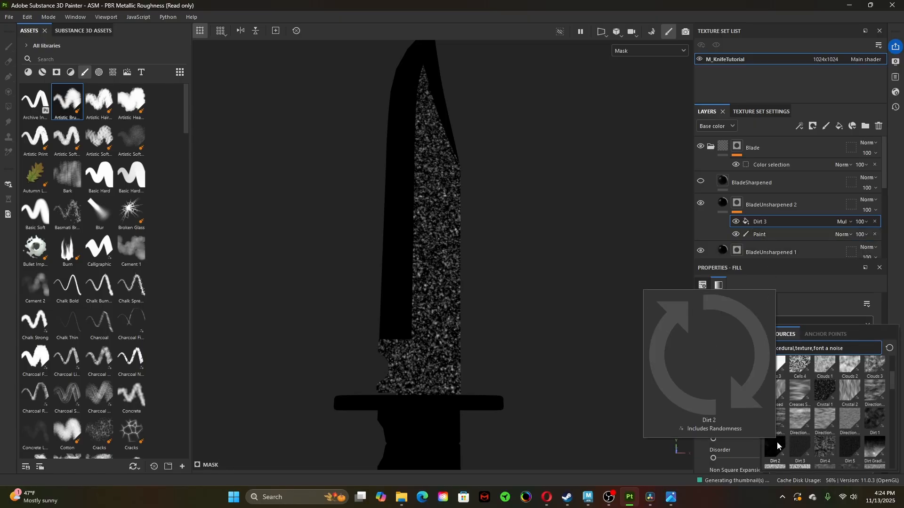
left_click(777, 445)
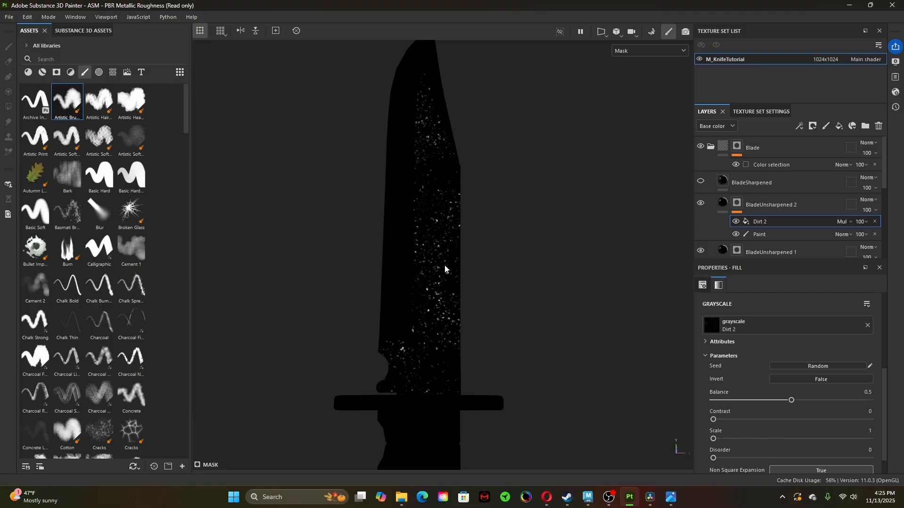
- Slightly lower the roughness of the BladeUnsharpened 2 layer's material and check the speckles on the blade
left_click(723, 208)
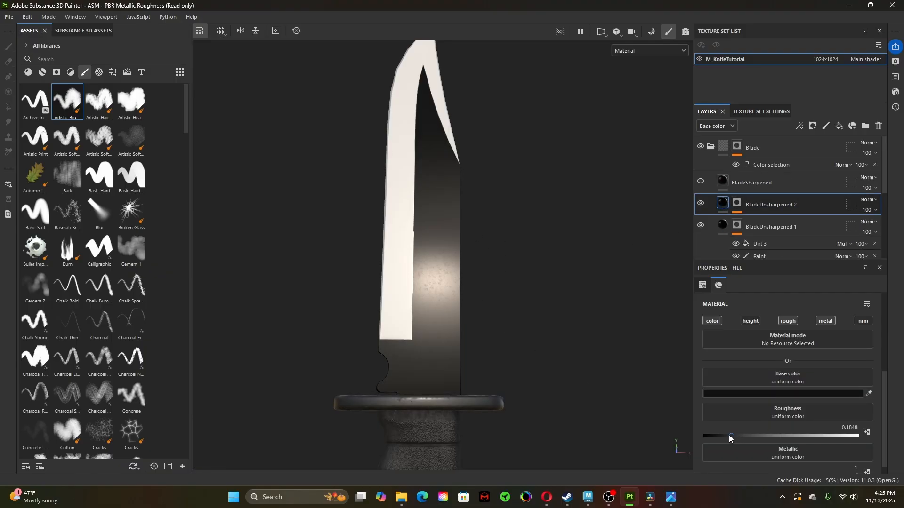
left_click_drag(731, 438, 722, 437)
mouse_move(522, 361)
left_mouse_down("alt")
mouse_move(525, 369)
mouse_move(513, 326)
mouse_move(520, 313)
mouse_move(529, 320)
mouse_move(523, 379)
left_mouse_up("alt")
- Add a Warp filter to the BladeUnsharpened 2 layer's mask and set its intensity to about 0.2
left_click(736, 206)
right_click(737, 203)
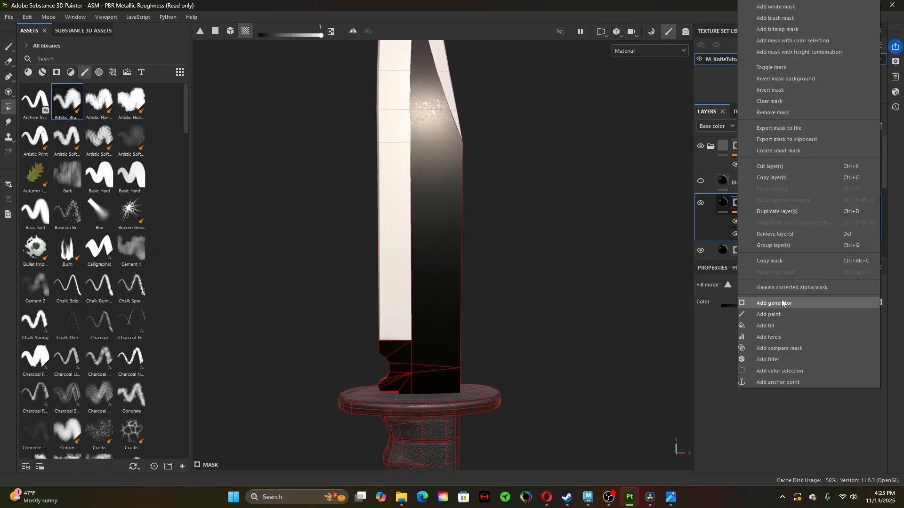
left_click(787, 360)
left_click(775, 312)
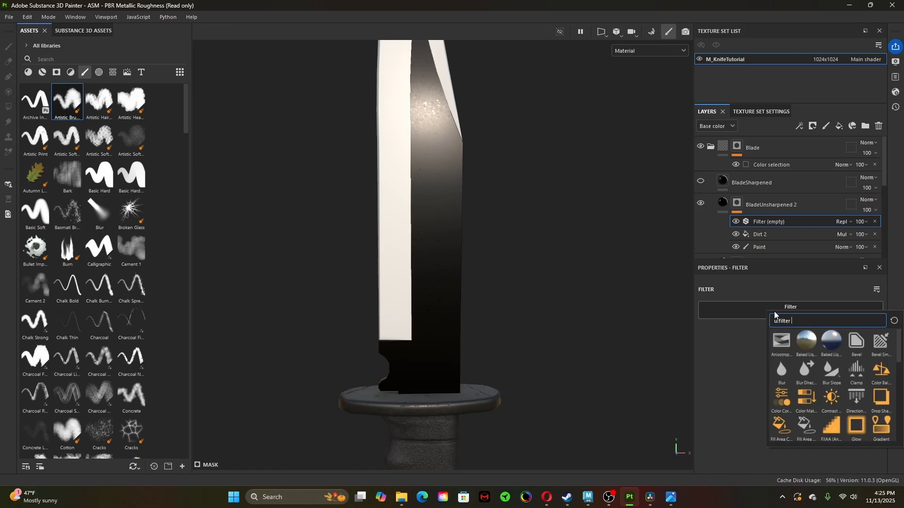
scroll(807, 398, "down", 10)
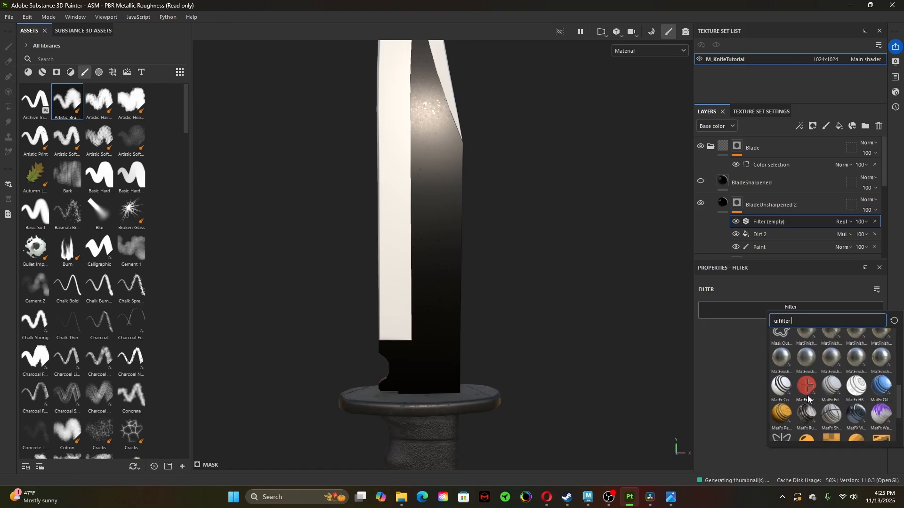
scroll(808, 398, "down", 3)
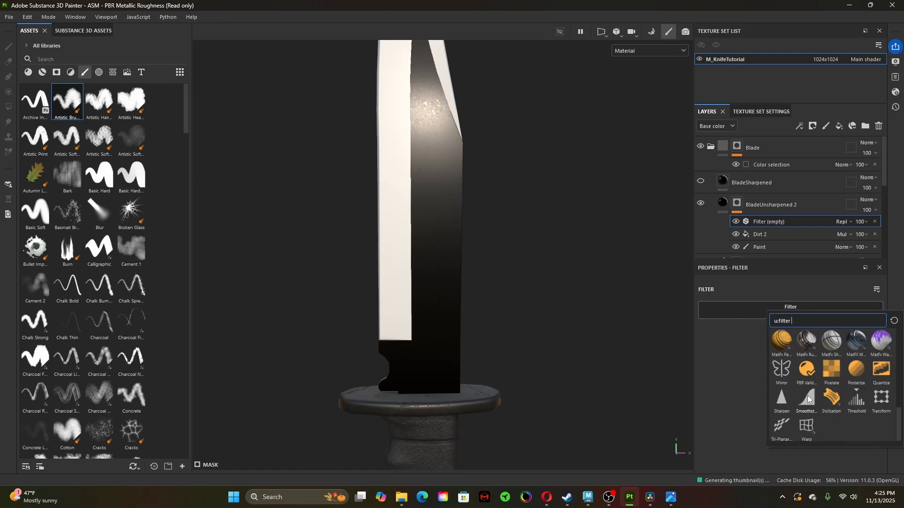
left_click(808, 427)
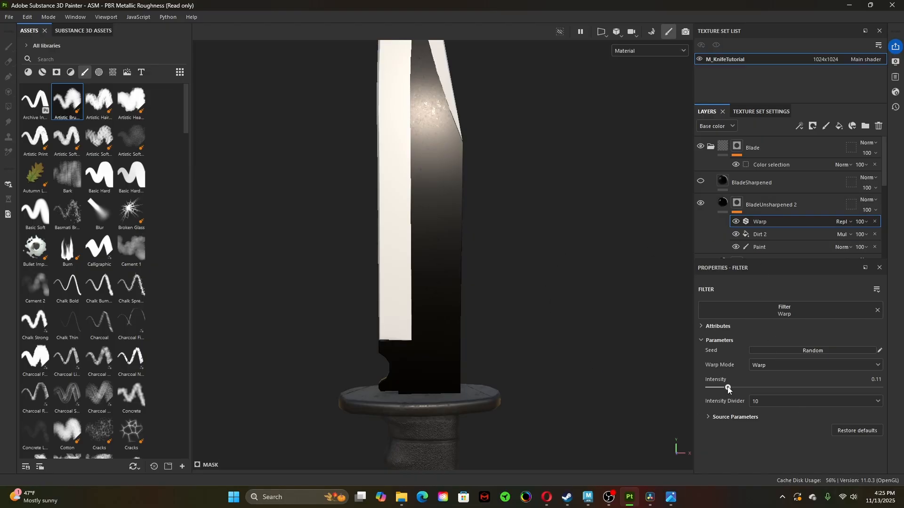
mouse_move(727, 386)
left_mouse_down()
mouse_move(761, 392)
mouse_move(743, 393)
left_mouse_up()
left_click_drag(558, 310, 544, 355, "alt")
key("f")
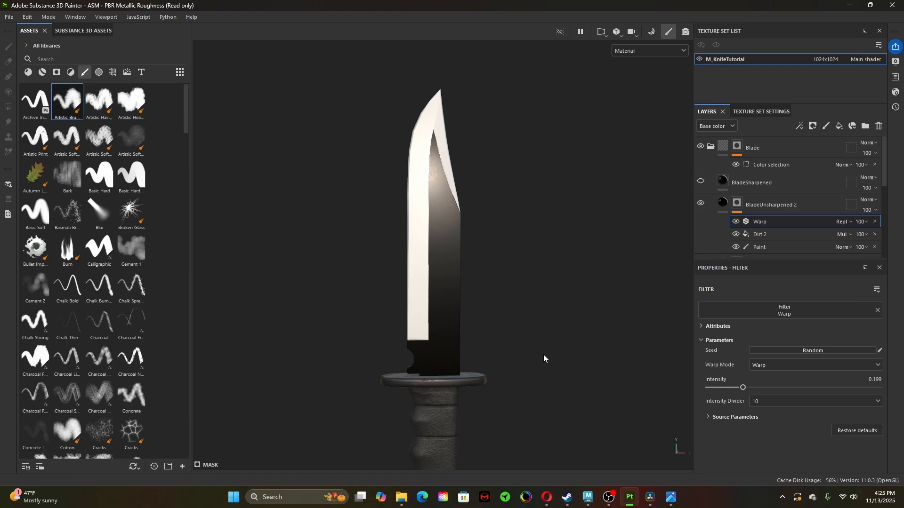
- Show the BladeSharpened layer and add a black mask that limits it to the sharpened edge of the blade
left_click(701, 182)
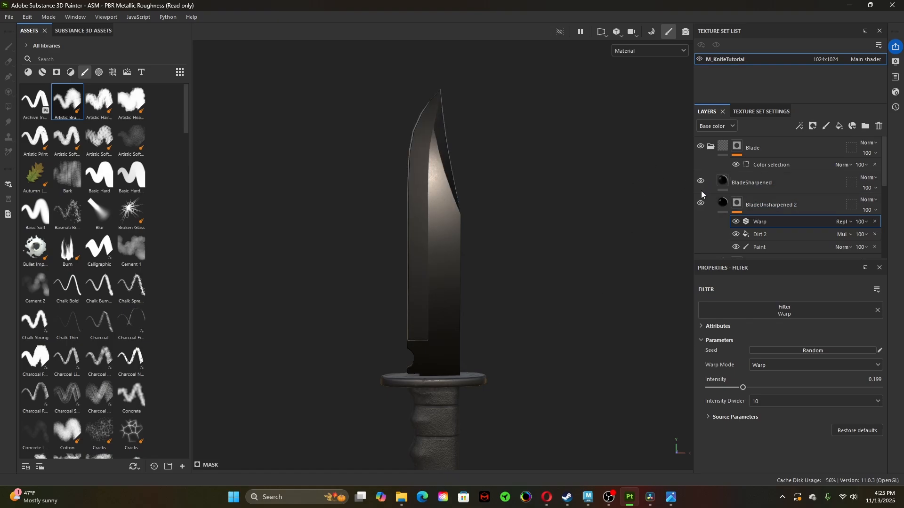
left_click(723, 182)
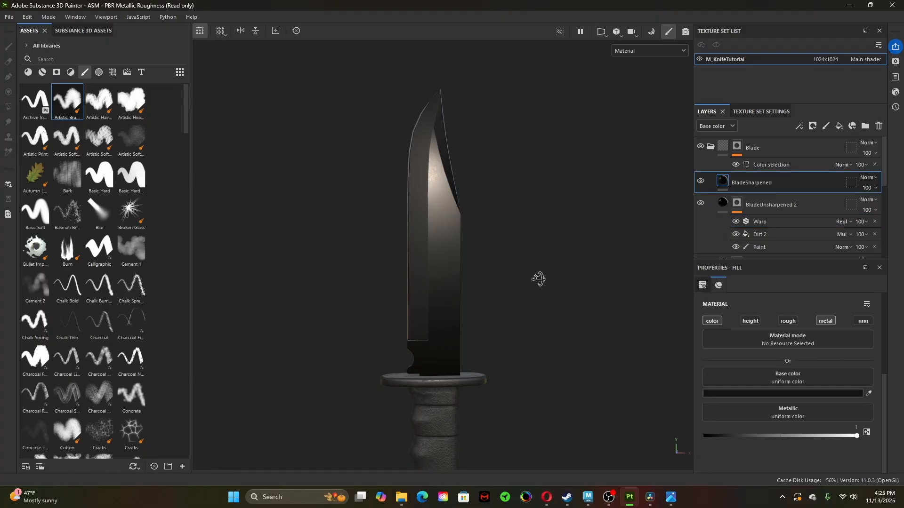
right_click_drag(538, 280, 565, 328, "shift")
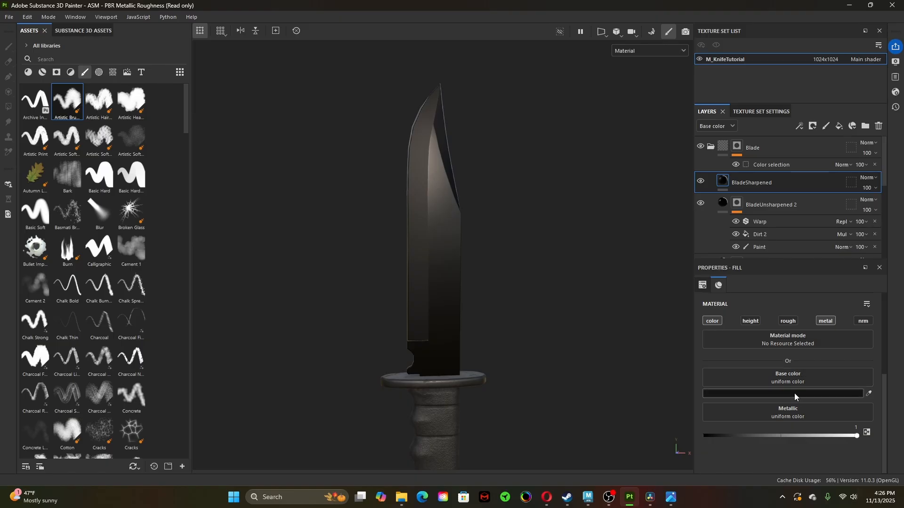
right_click(741, 183)
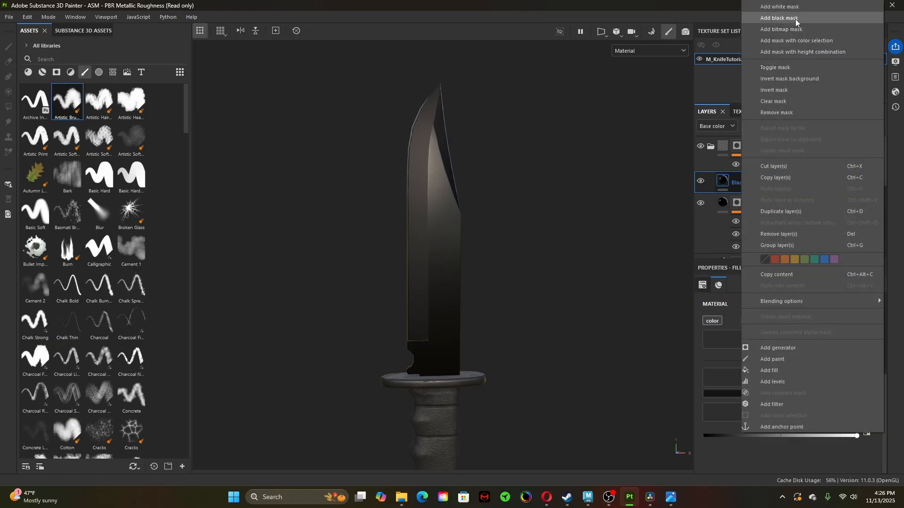
left_click(780, 18)
key("4")
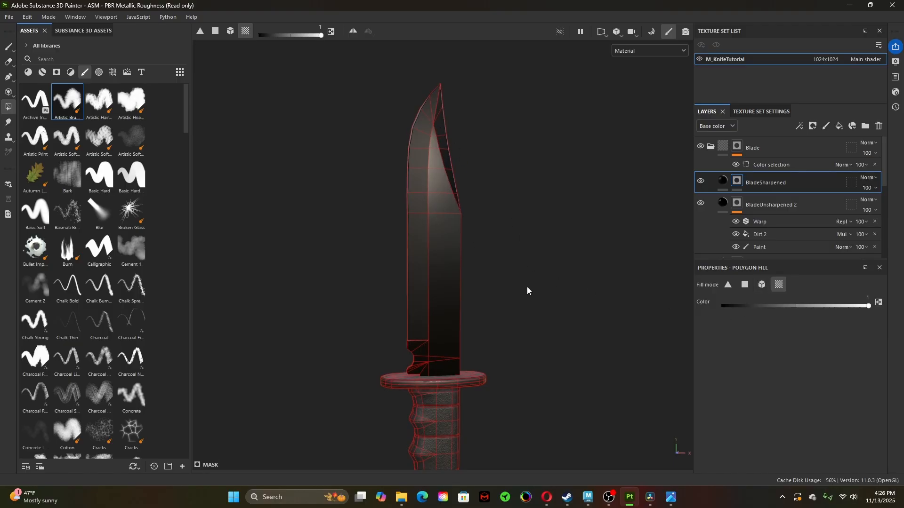
left_click_drag(465, 311, 565, 314, "alt")
- Lighten the BladeSharpened layer's base color to about 343333 and check the edge under different angles
left_click(724, 180)
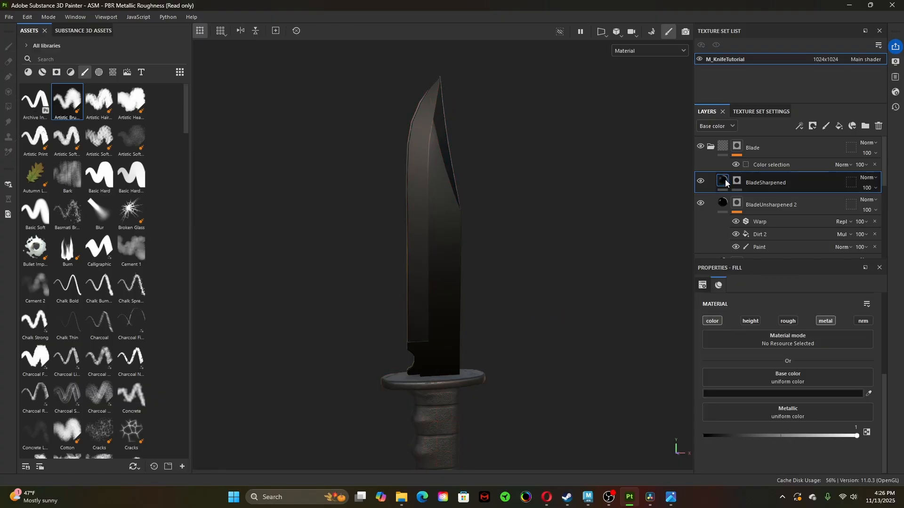
left_click(773, 394)
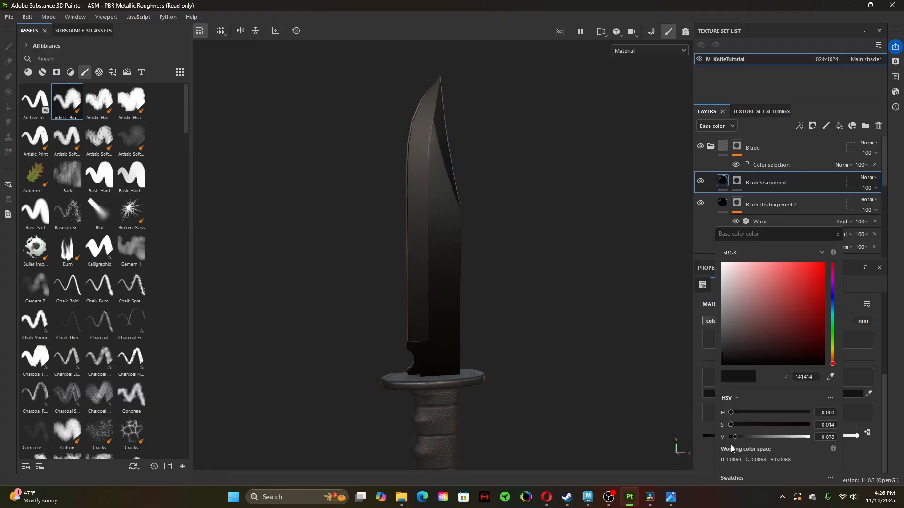
left_click_drag(732, 438, 747, 441)
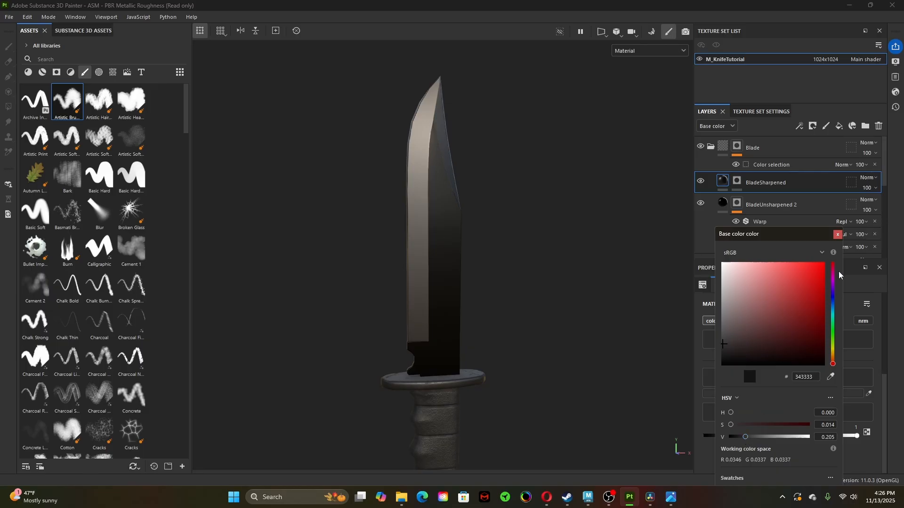
left_click(838, 234)
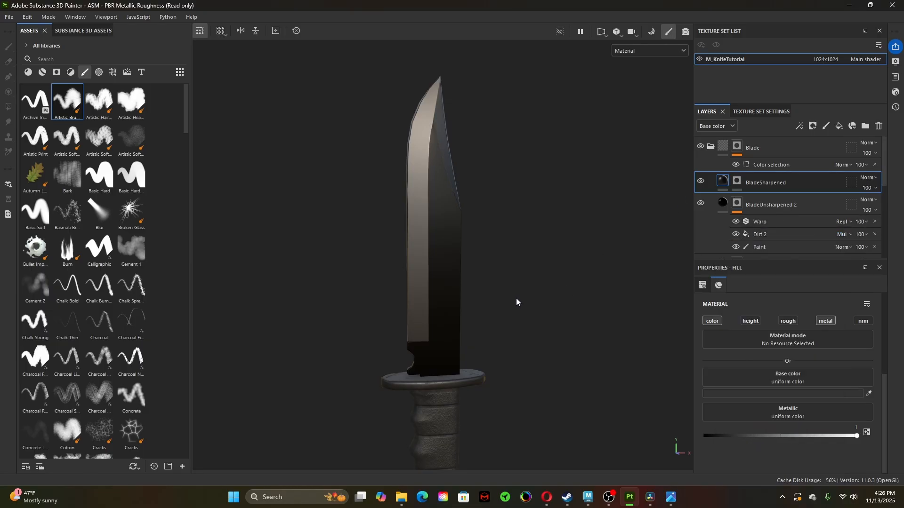
left_click_drag(484, 297, 442, 276, "alt")
left_click_drag(493, 263, 502, 337, "alt")
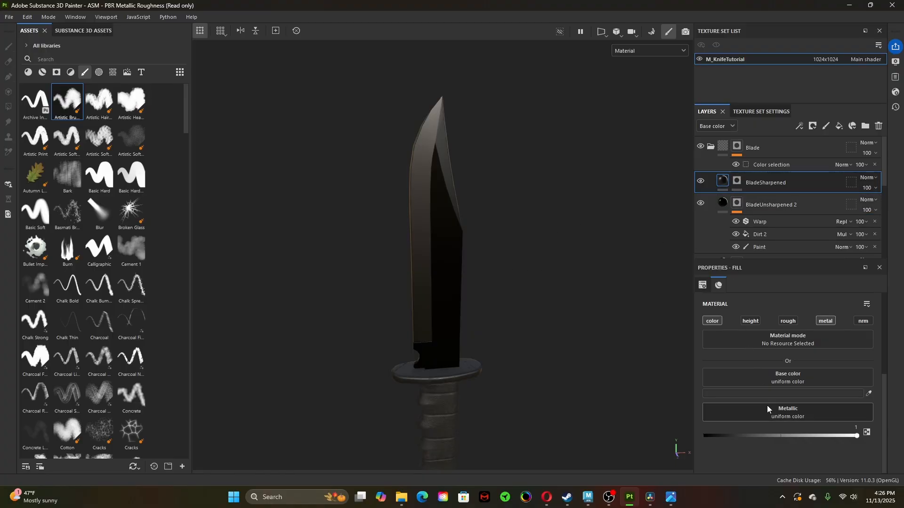
- Enable the roughness channel on the BladeSharpened layer and set its roughness to about 0.25
left_click(735, 183)
key("4")
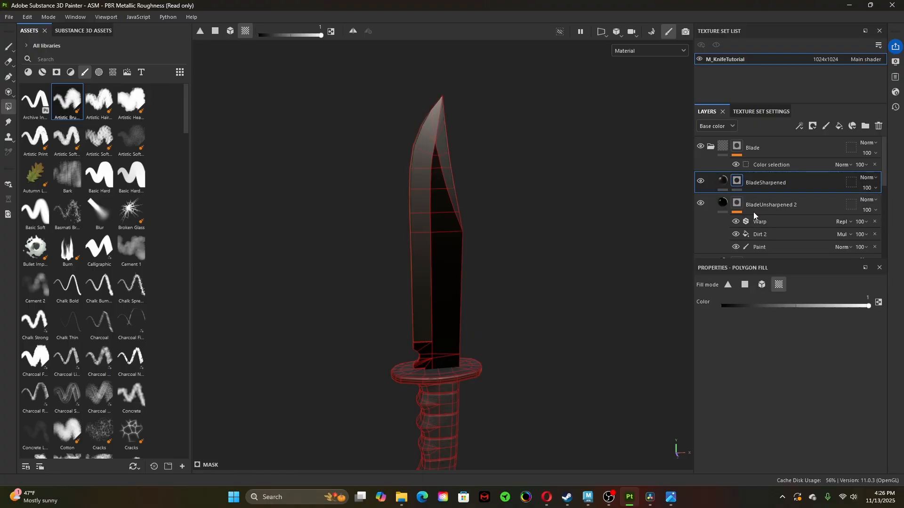
left_click(723, 182)
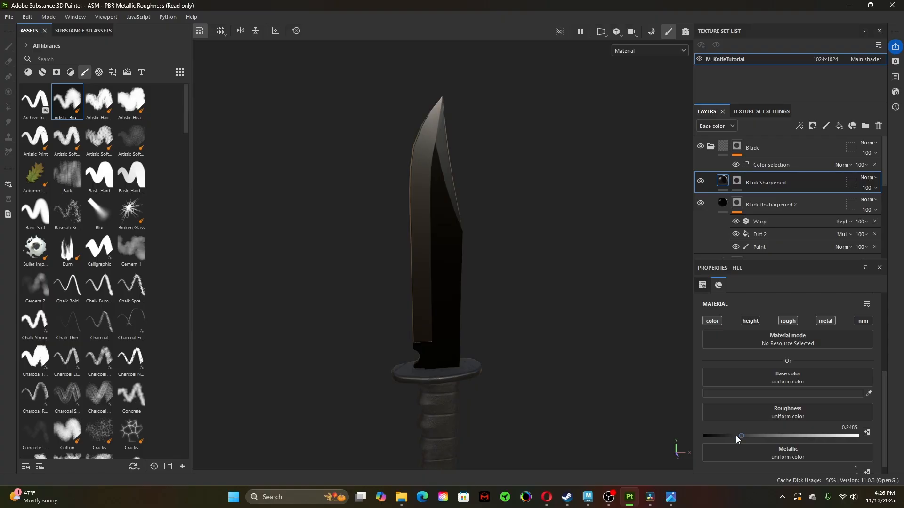
left_click_drag(535, 320, 542, 337, "alt")
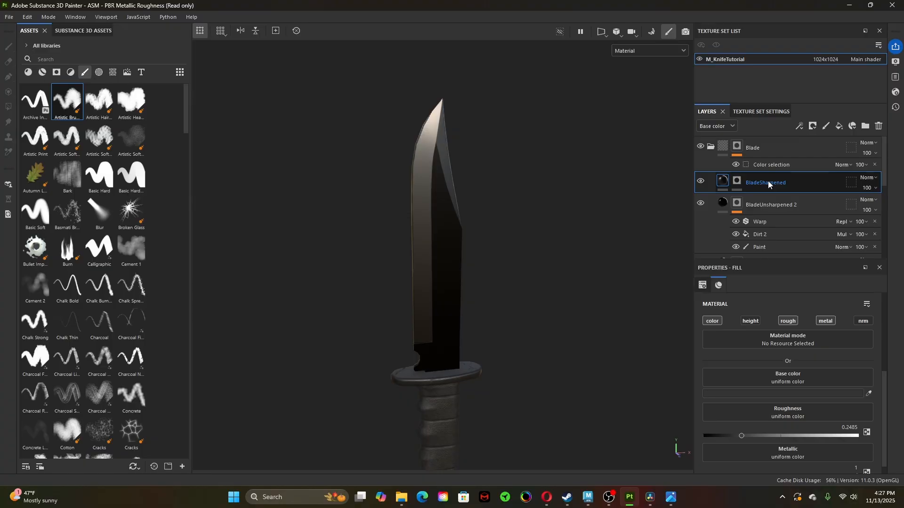
- Try a new fill layer above BladeSharpened, undo it, and duplicate the BladeSharpened layer instead
left_click(839, 126)
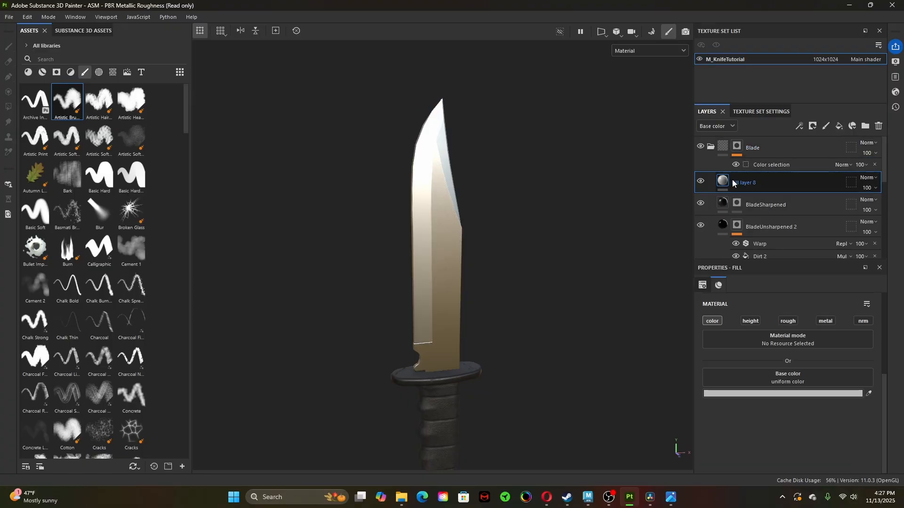
key("ctrl+z")
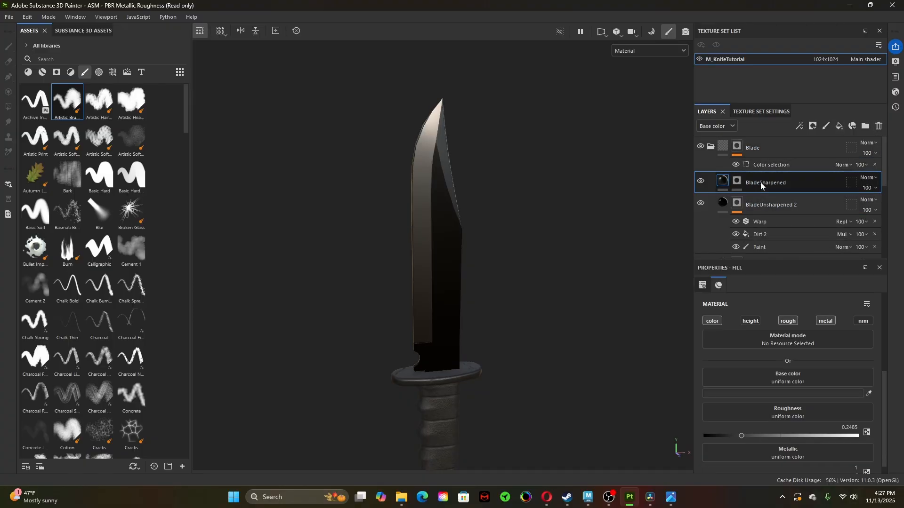
right_click(758, 179)
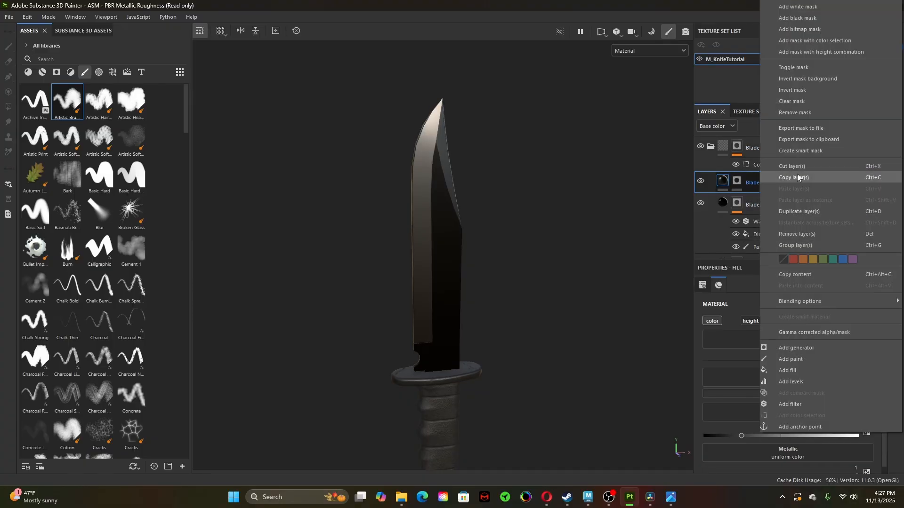
left_click(817, 213)
left_click(737, 182)
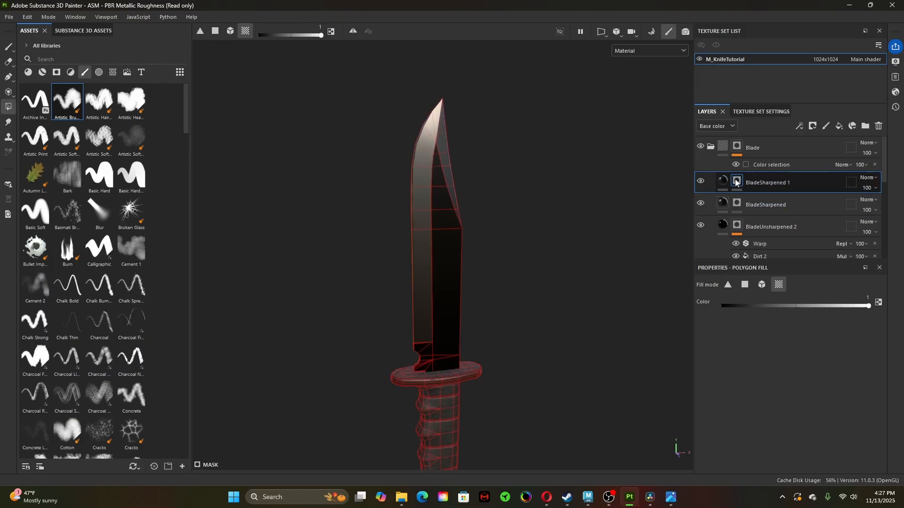
left_click(738, 204)
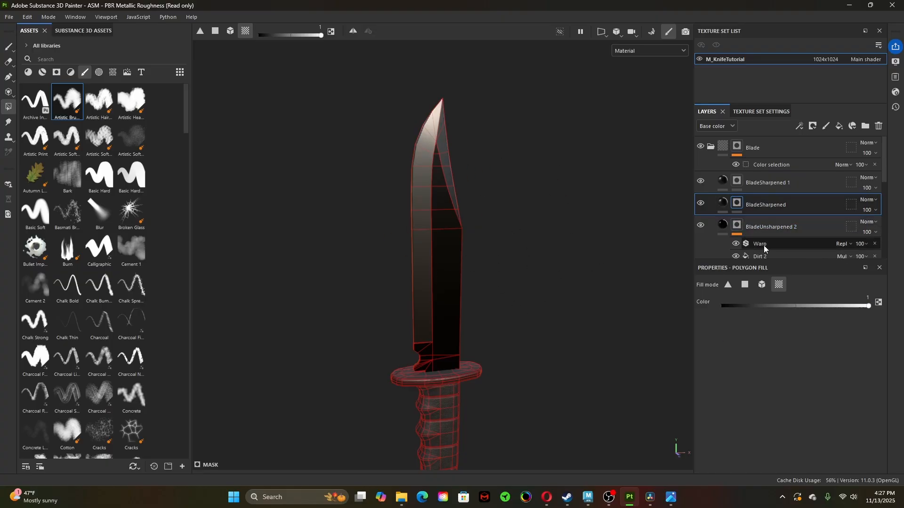
- Delete both BladeSharpened layers and add a new fill layer above BladeUnsharpened 2 in the Blade folder
left_click(880, 126)
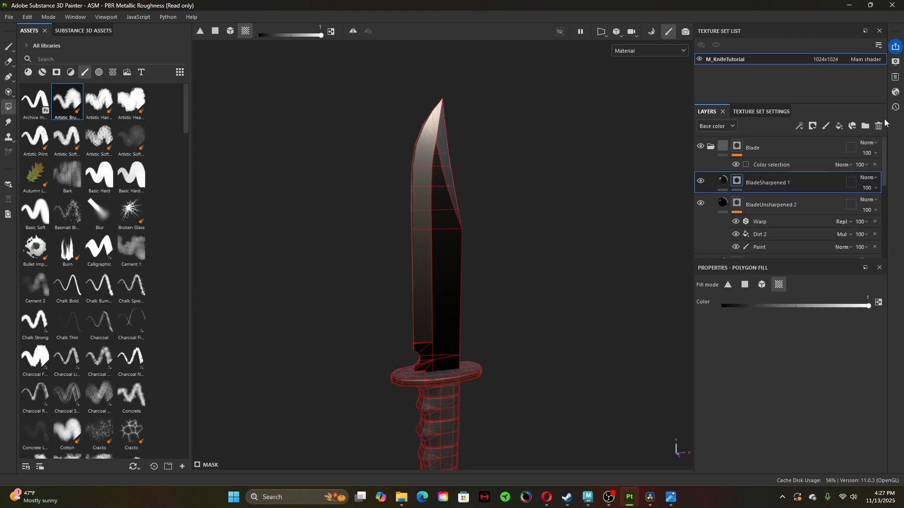
left_click(881, 126)
scroll(766, 239, "down", 1)
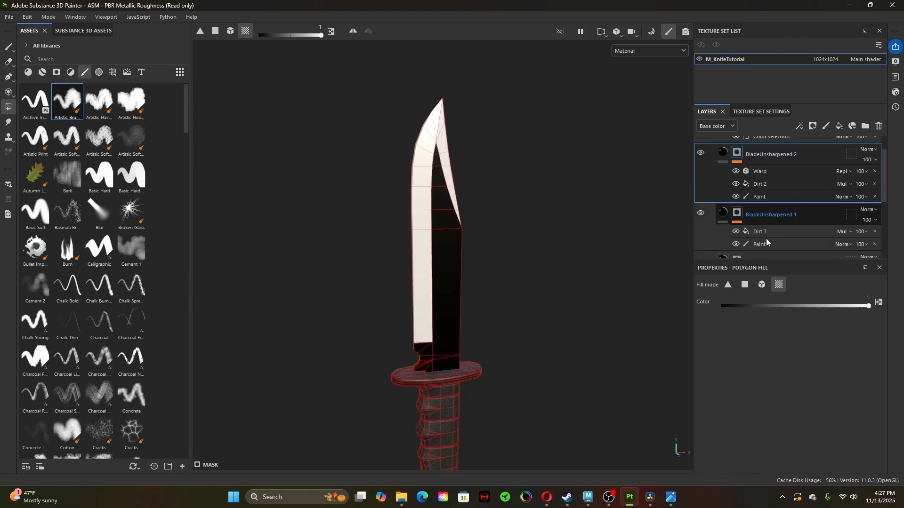
scroll(766, 238, "up", 1)
left_click(839, 126)
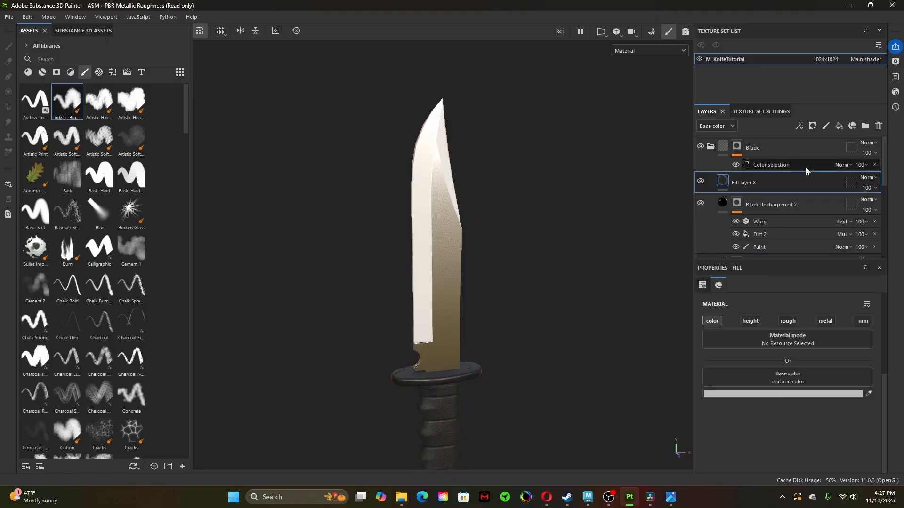
- Add a black mask to the new fill layer above BladeUnsharpened 2 and add a paint effect to that mask
right_click(724, 182)
left_click(781, 196)
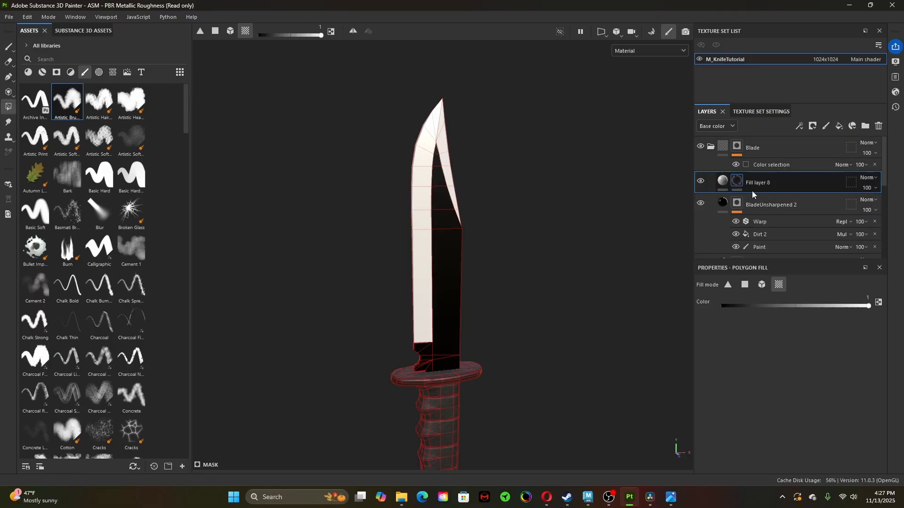
right_click(738, 182)
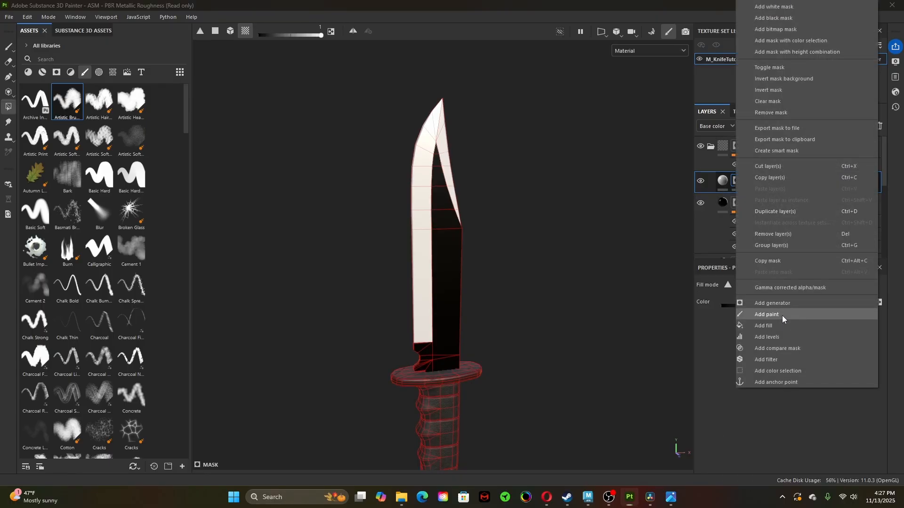
left_click(782, 314)
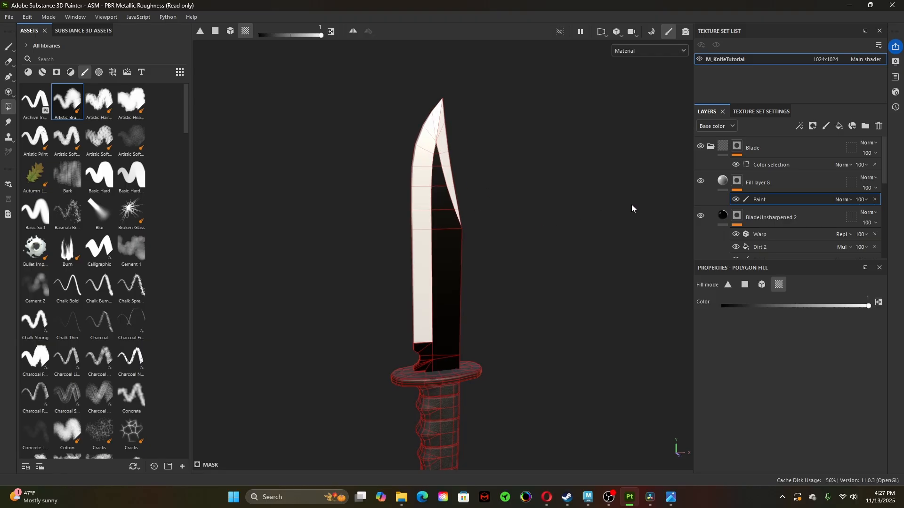
- Darken the new fill layer's base color to 181818
left_click(723, 182)
left_click(769, 395)
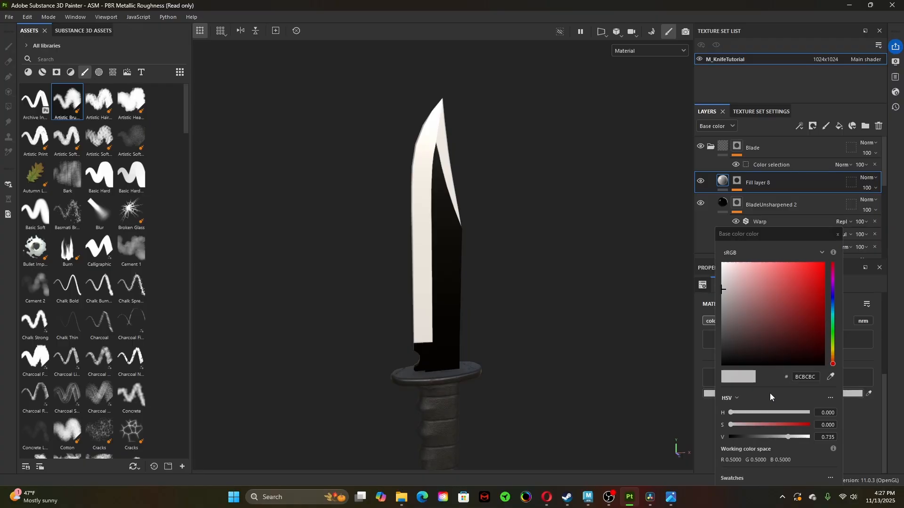
left_click_drag(785, 436, 741, 442)
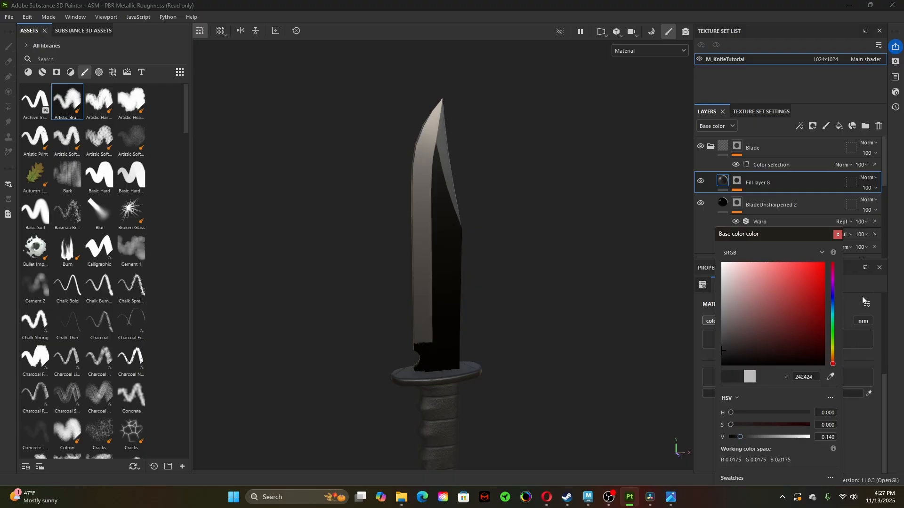
left_click(837, 235)
left_click(737, 182)
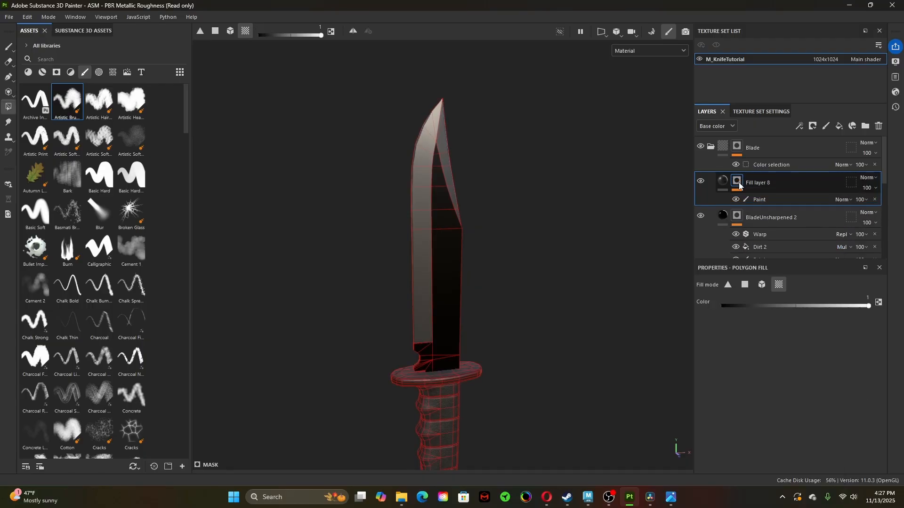
left_click(759, 201)
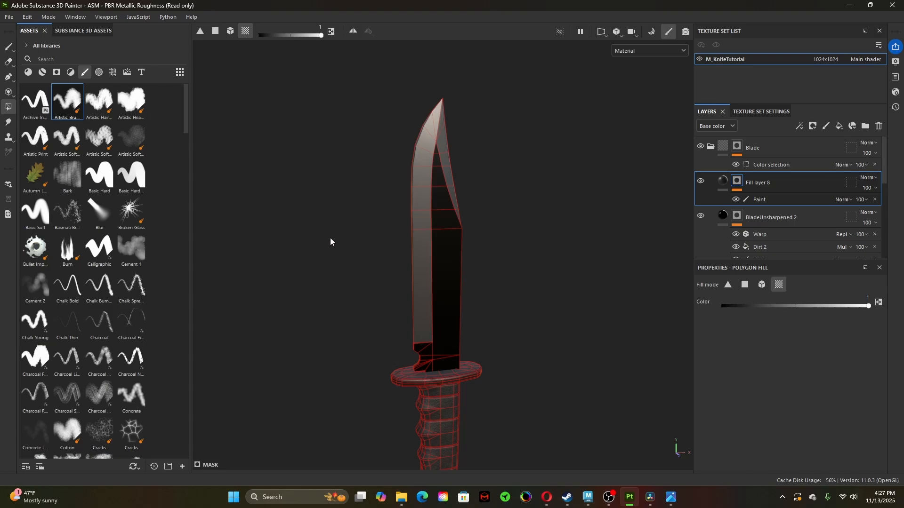
right_click_drag(459, 268, 391, 267, "alt")
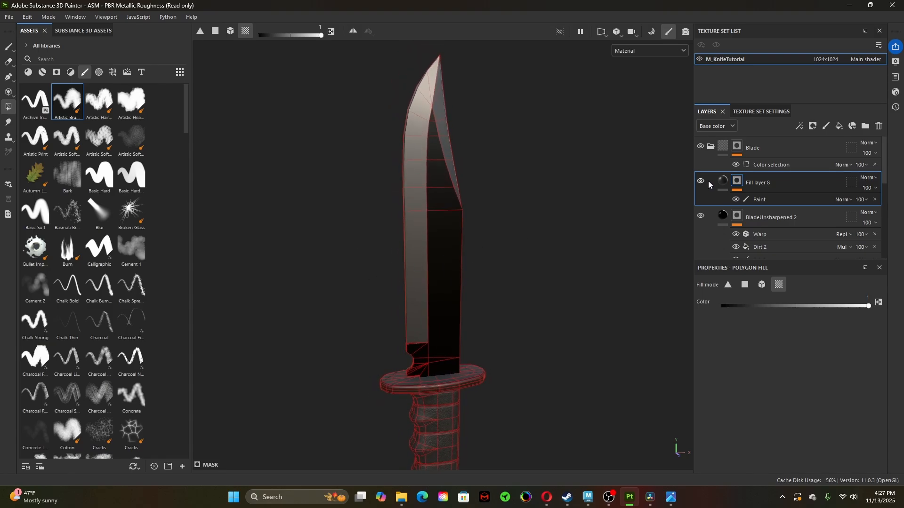
left_click(723, 184)
left_click(773, 393)
left_click_drag(748, 438, 738, 439)
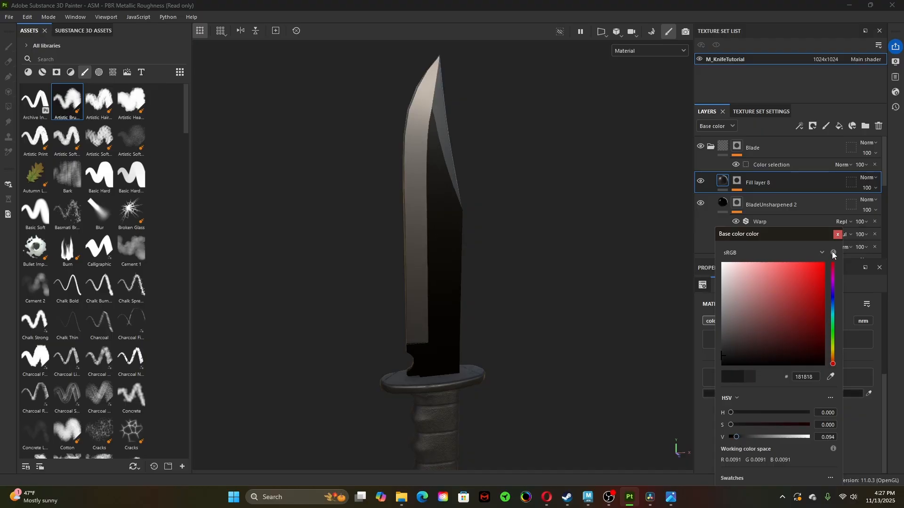
left_click(838, 234)
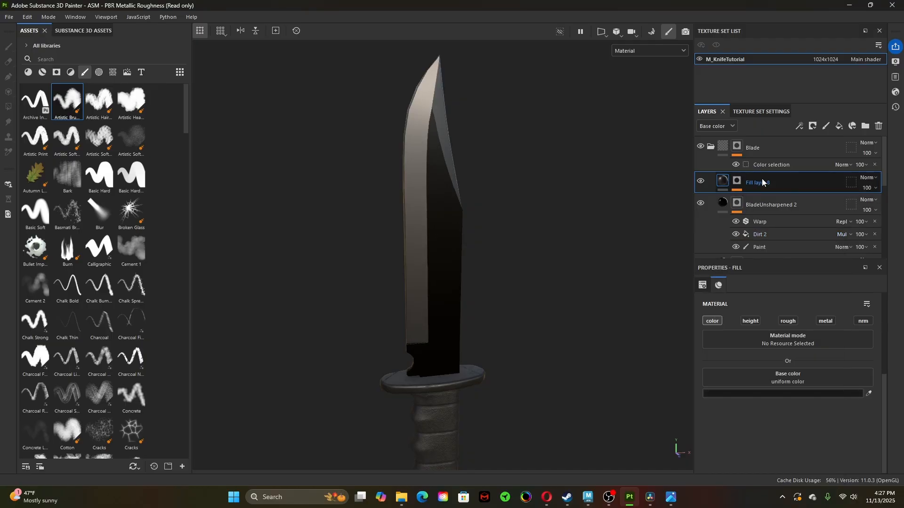
- Duplicate the new fill layer and rename the lower copy Sharpened
key("ctrl+d")
left_click(768, 203)
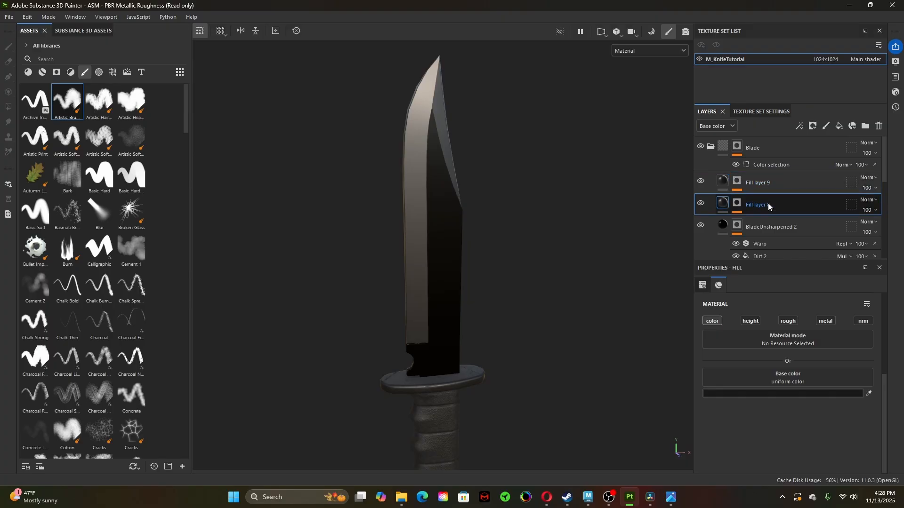
double_click(767, 203)
type("Shar")
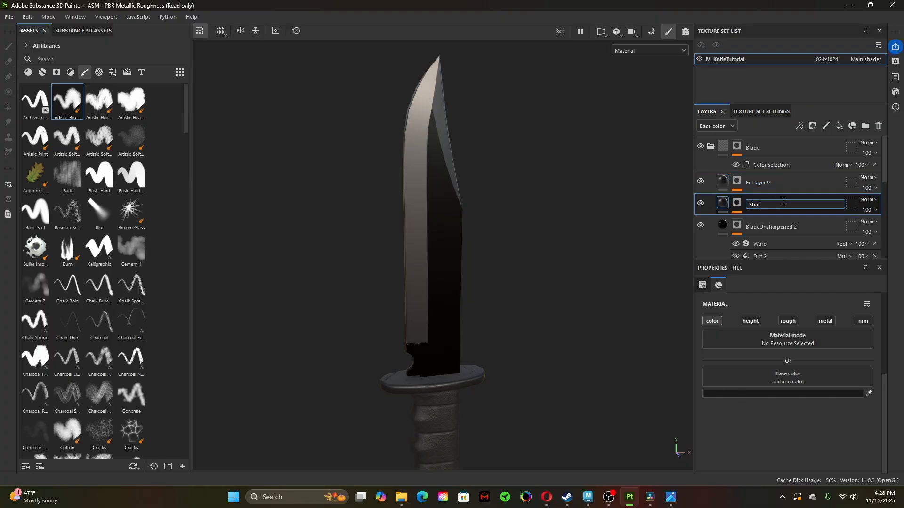
type("pened")
key("Return")
- Rename the upper copy, Fill layer 9, as SharpenedAnisitropy
left_click(772, 183)
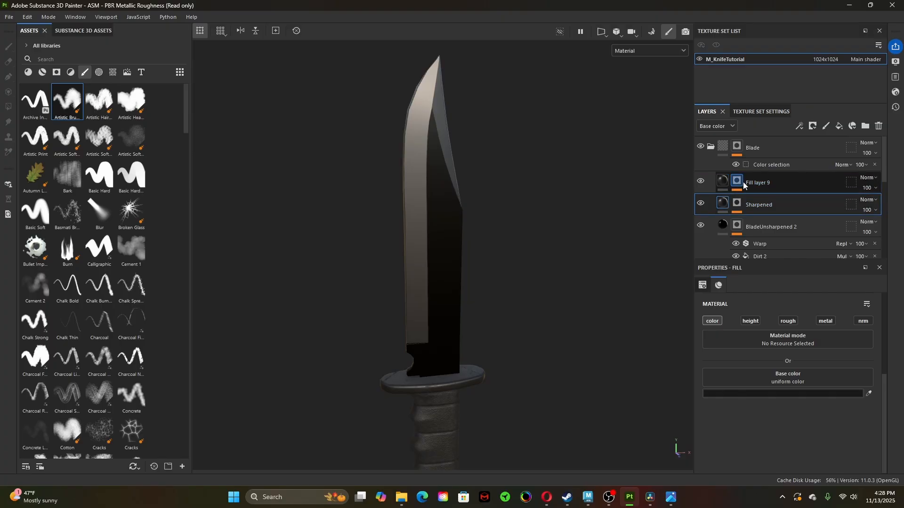
double_click(772, 183)
type("Sharpene")
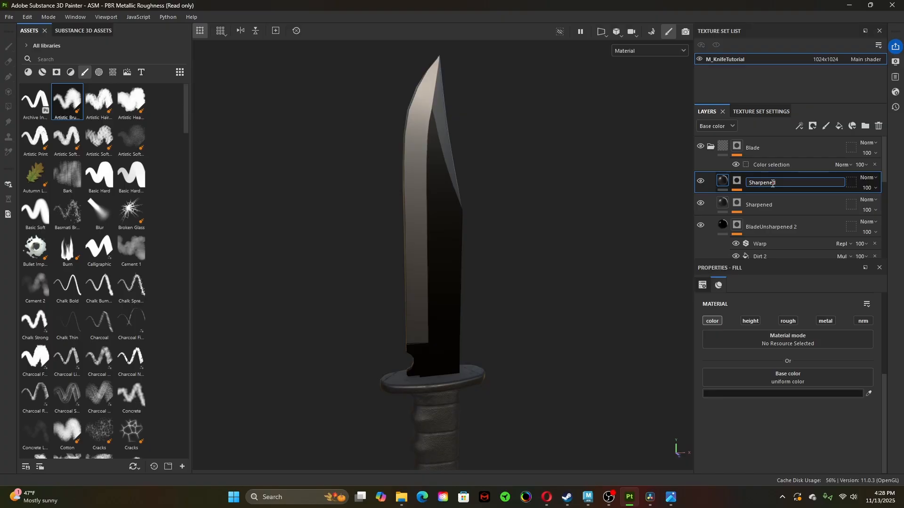
type("dAnisitropy")
key("Return")
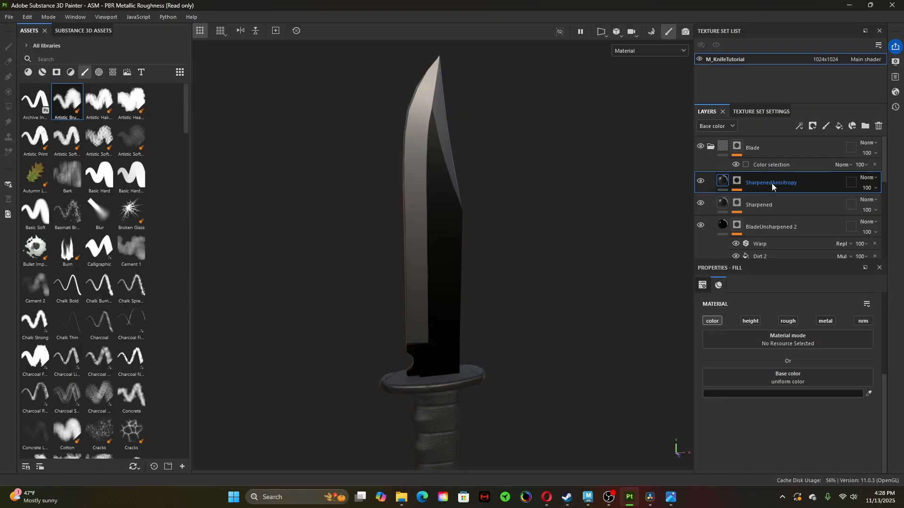
- Add a fill effect to the SharpenedAnisitropy mask and assign the Anisotropic Noise texture as its grayscale
left_click(737, 182)
key("4")
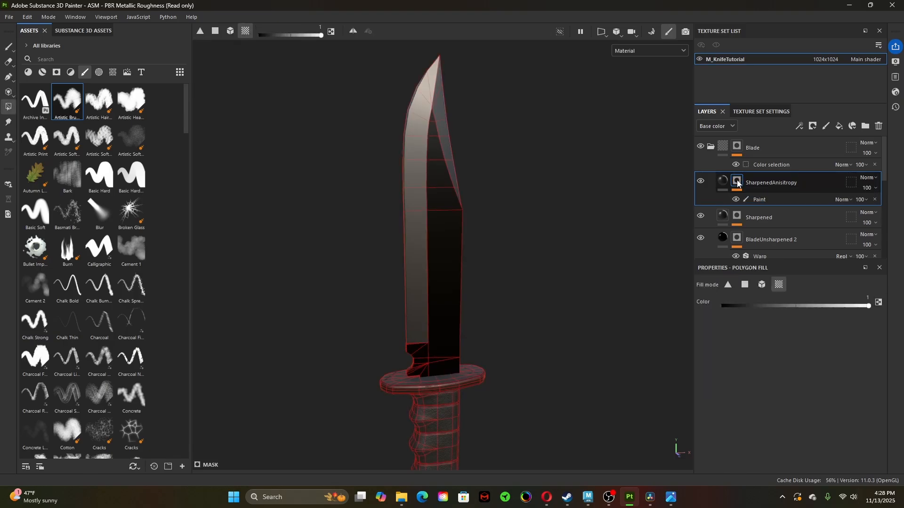
right_click(738, 183)
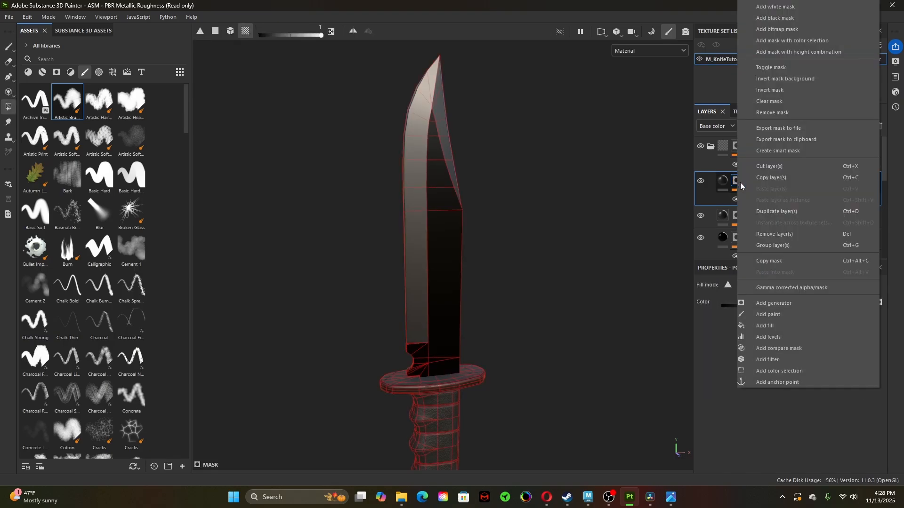
left_click(785, 328)
left_click(786, 324)
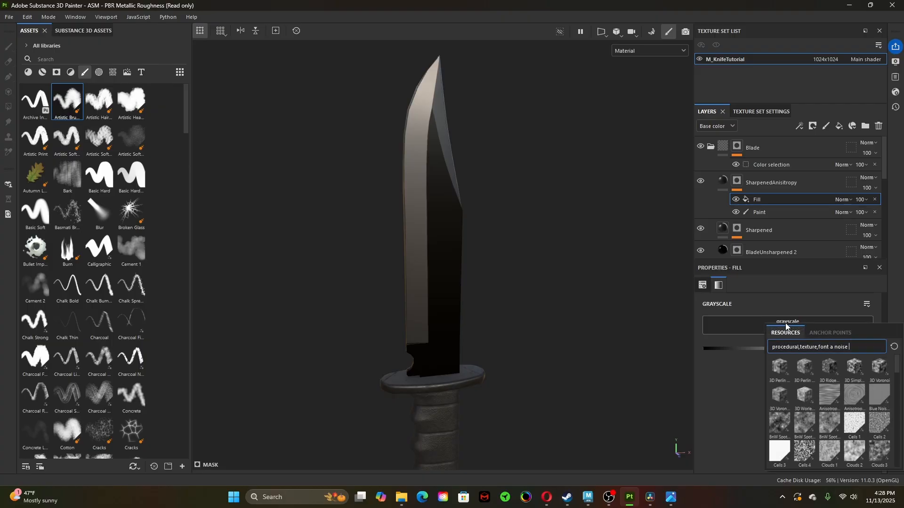
mouse_move(829, 392)
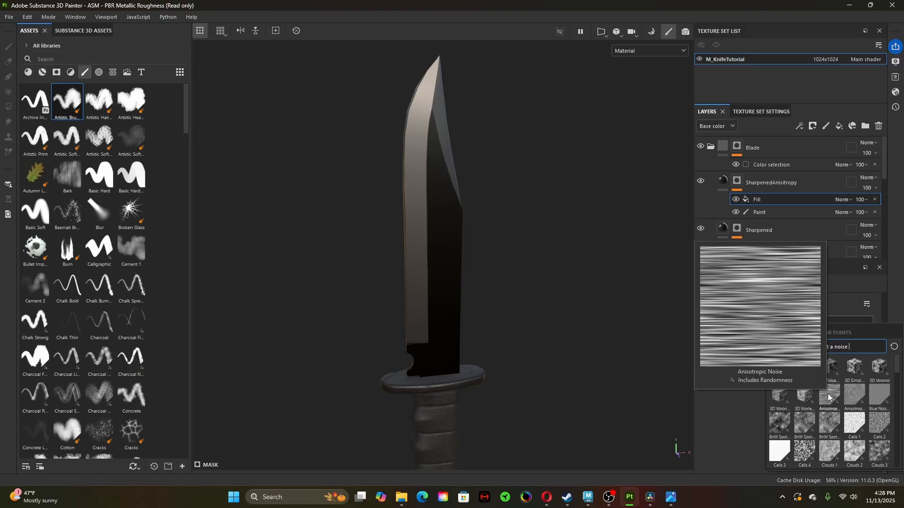
left_click(828, 393)
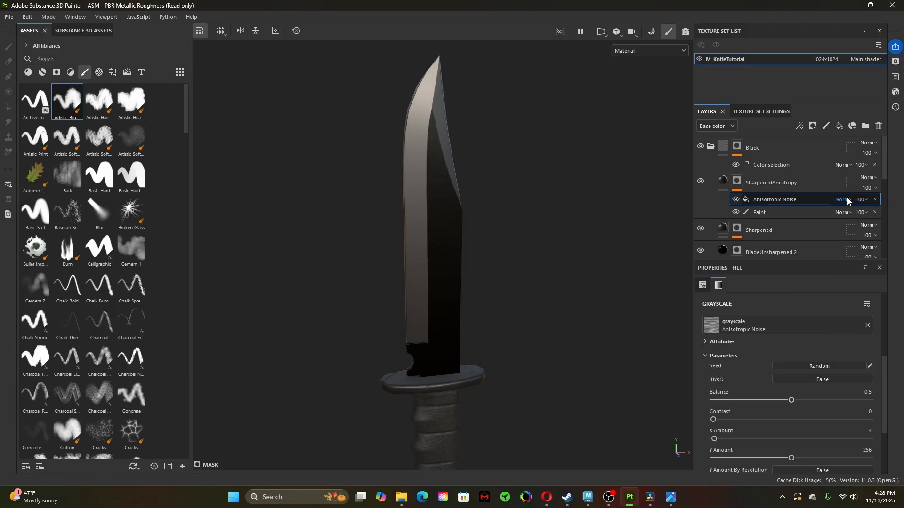
- Set the Anisotropic Noise effect's blending mode to Multiply and inspect the SharpenedAnisitropy mask in the 2D-only view
left_click(602, 32)
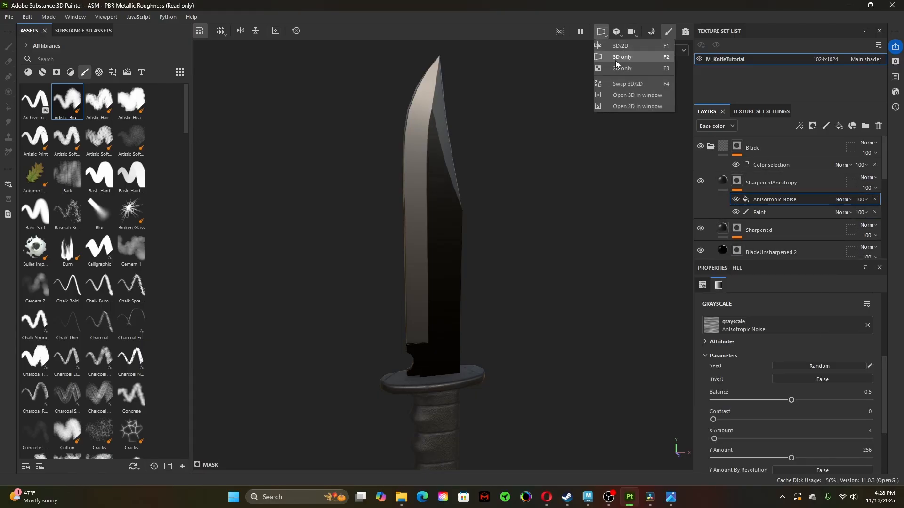
left_click(626, 68)
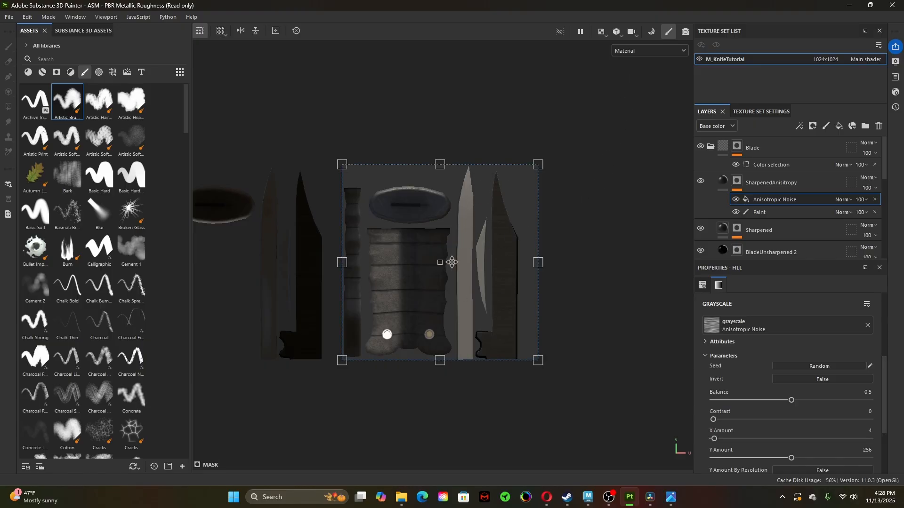
left_click(839, 200)
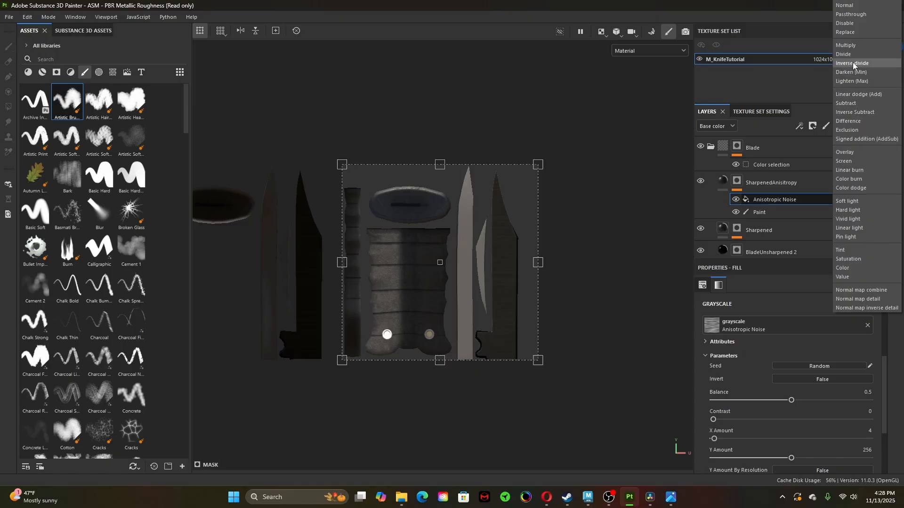
left_click(854, 45)
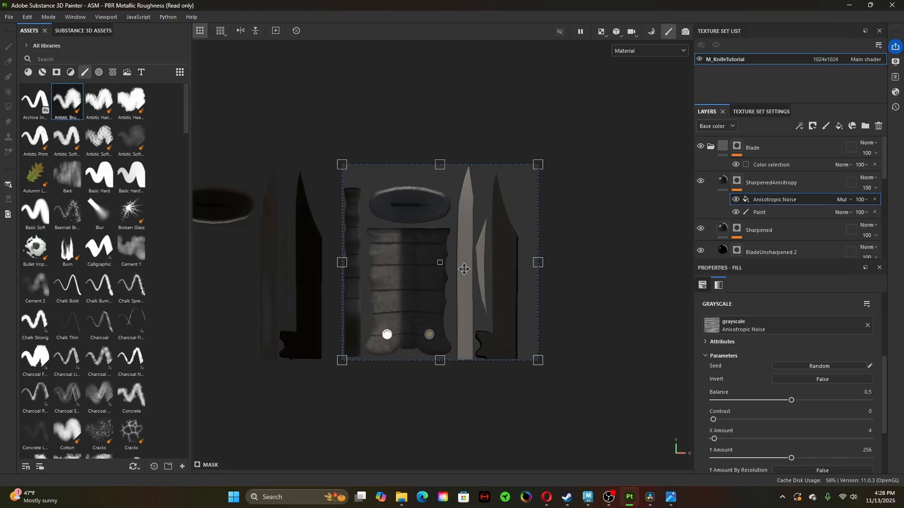
scroll(463, 273, "up", 5)
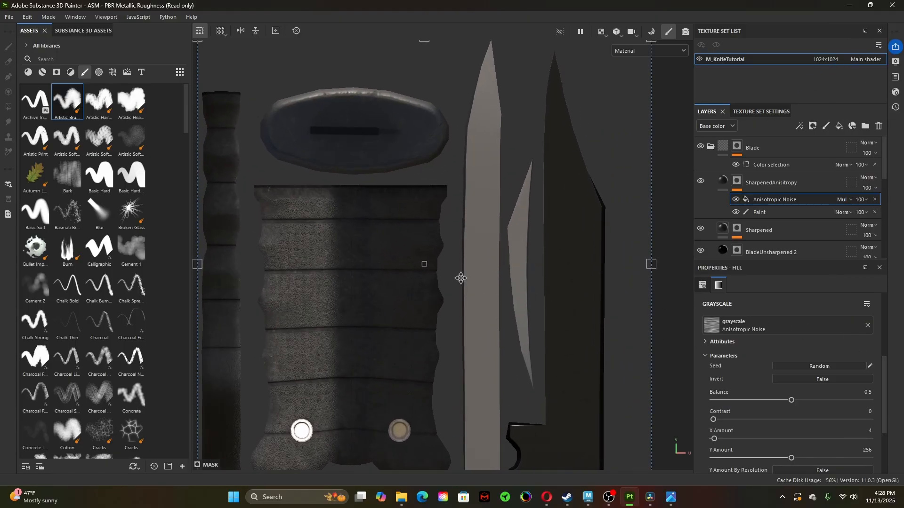
right_click_drag(461, 278, 578, 336, "alt")
middle_click_drag(578, 335, 637, 355, "alt")
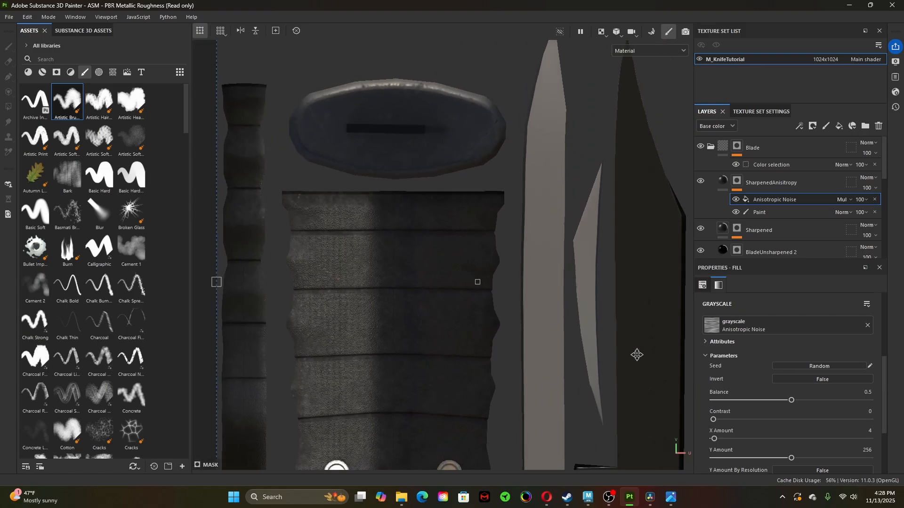
right_click_drag(633, 355, 595, 347, "alt")
middle_click_drag(595, 347, 511, 330, "alt")
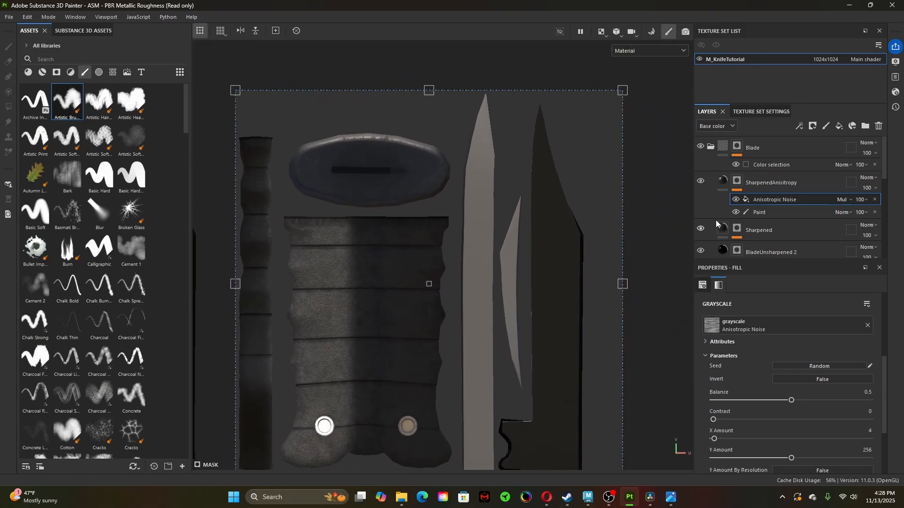
left_click(737, 182, "alt")
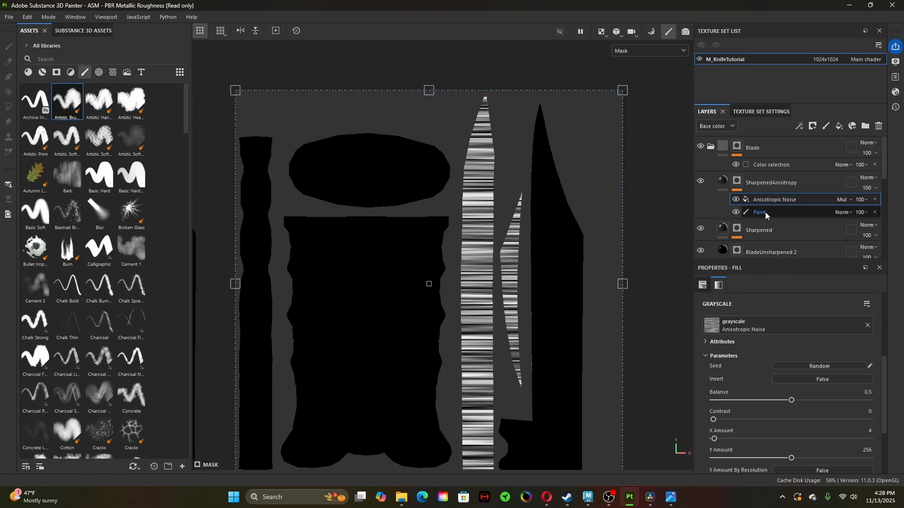
- Set the SharpenedAnisitropy layer's base color to near black, 010101
left_click(722, 181)
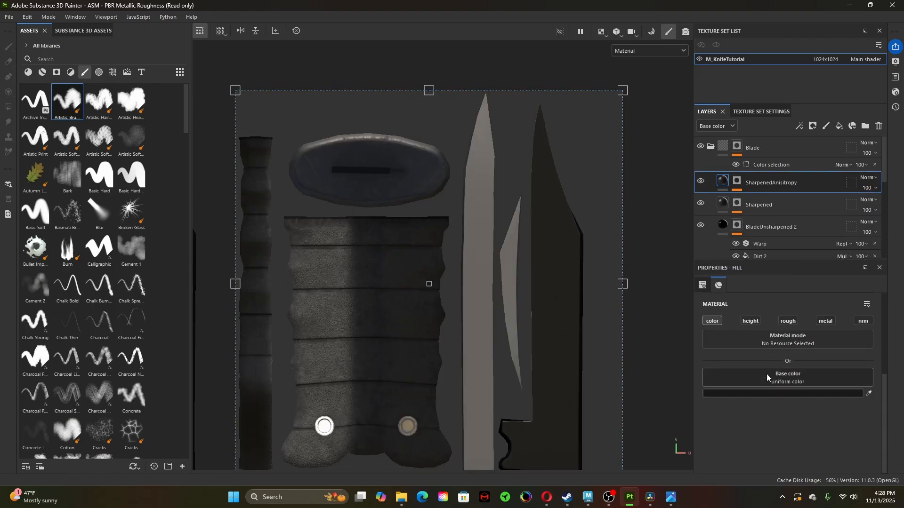
left_click(761, 394)
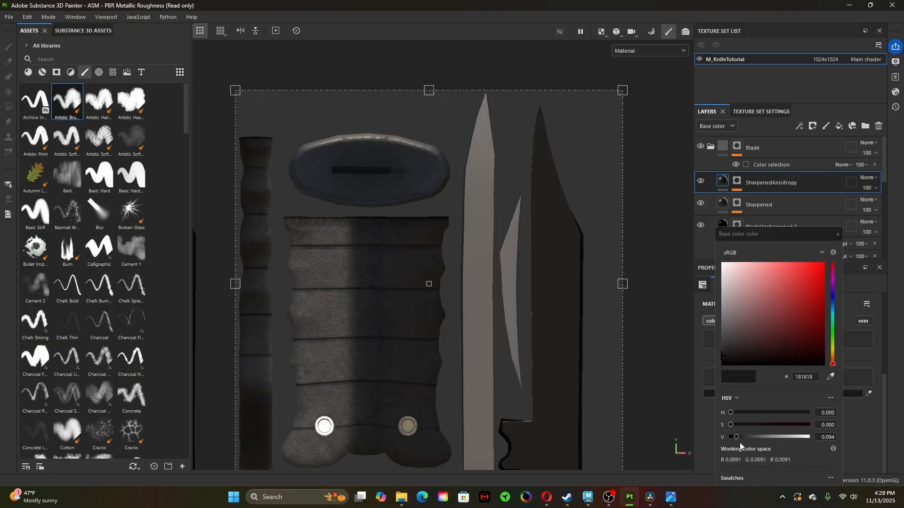
left_click_drag(736, 437, 730, 439)
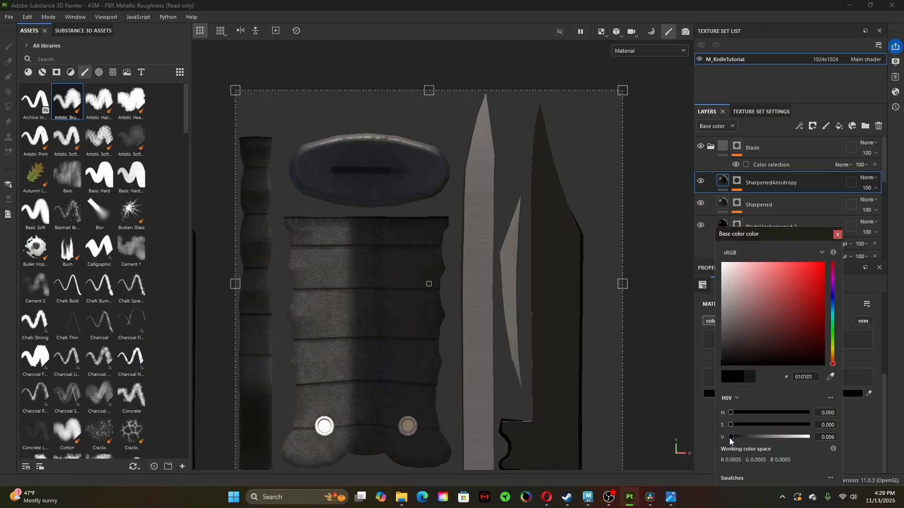
left_click(837, 234)
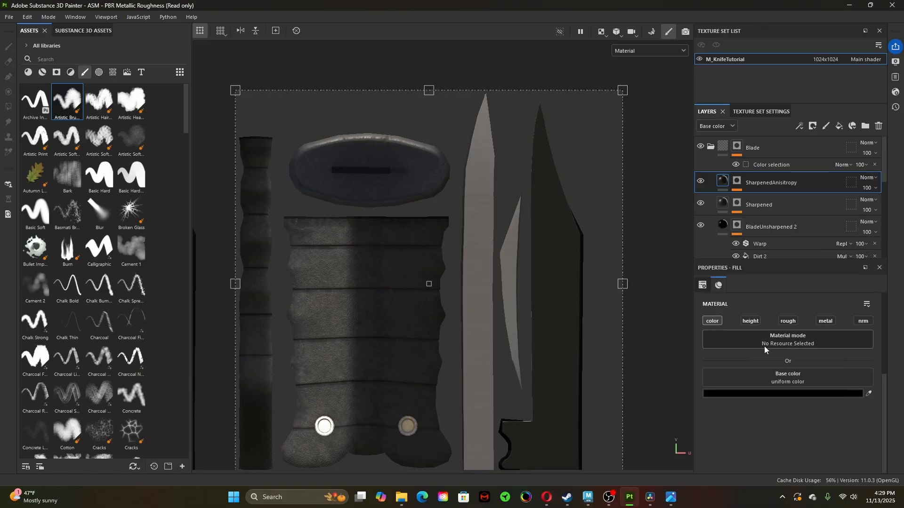
- Enable the SharpenedAnisitropy layer's roughness channel, set it to about 0.39, and check the blade in the 3D-only view
left_click(788, 322)
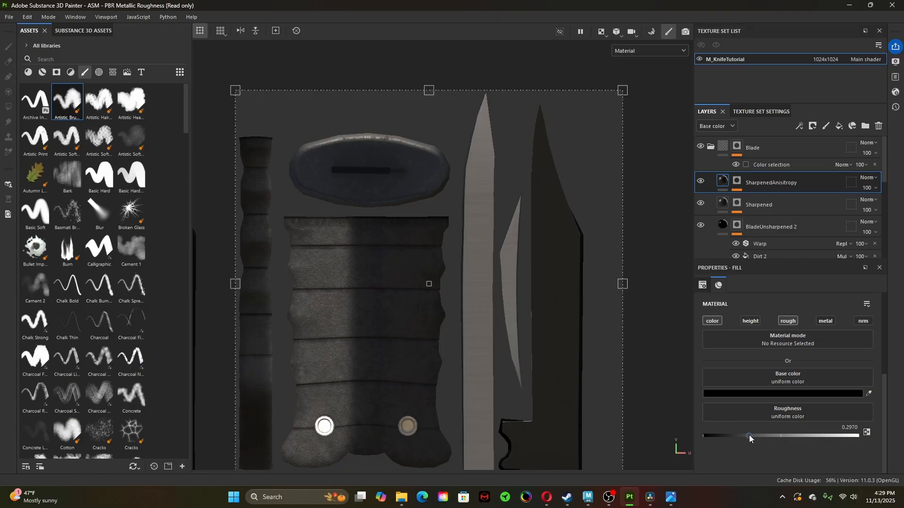
left_click_drag(750, 435, 764, 439)
left_click(602, 32)
left_click(618, 57)
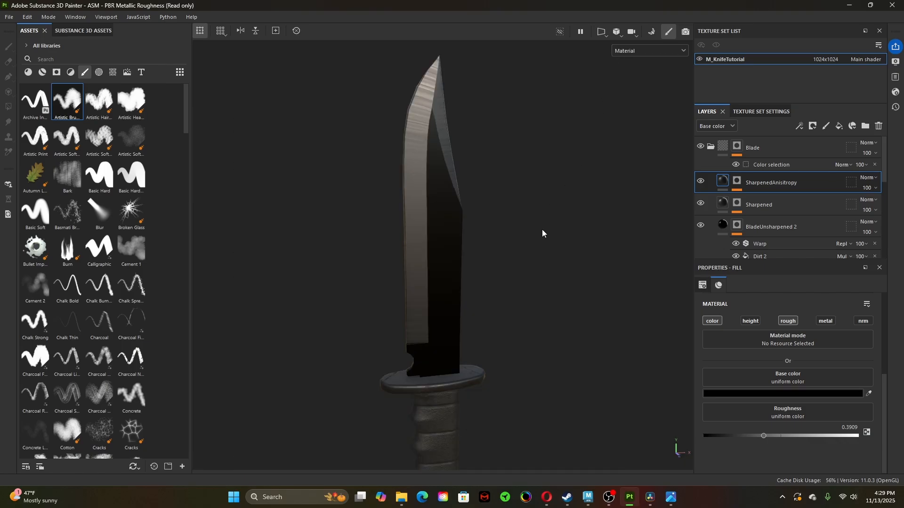
mouse_move(528, 336)
left_mouse_down("alt")
mouse_move(516, 290)
mouse_move(506, 330)
left_mouse_up("alt")
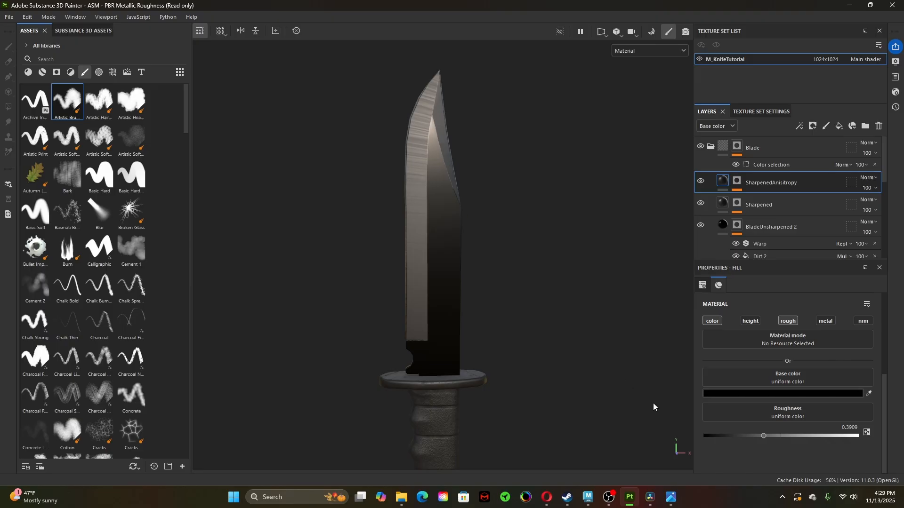
- Lower the SharpenedAnisitropy layer's roughness to about 0.32 and set its mask's Anisotropic Noise Y Amount to 512
left_click_drag(763, 437, 753, 437)
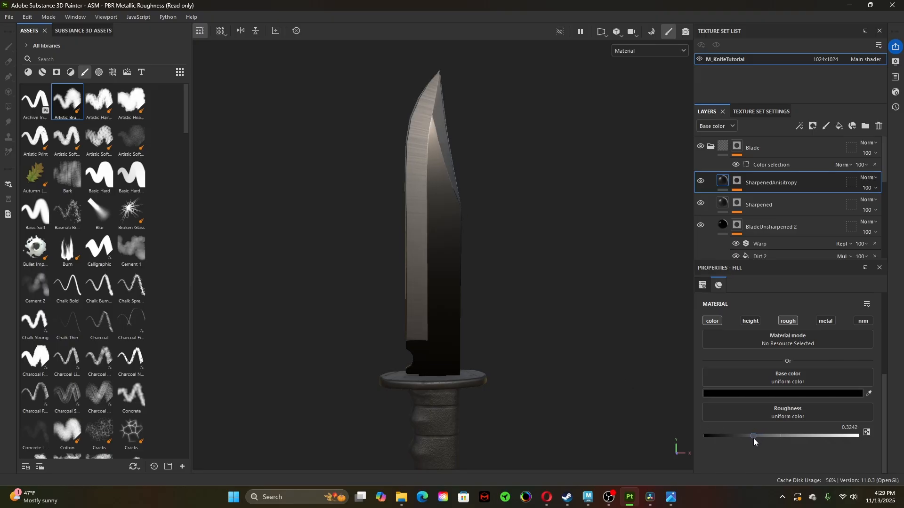
left_click(737, 187)
left_click(767, 199)
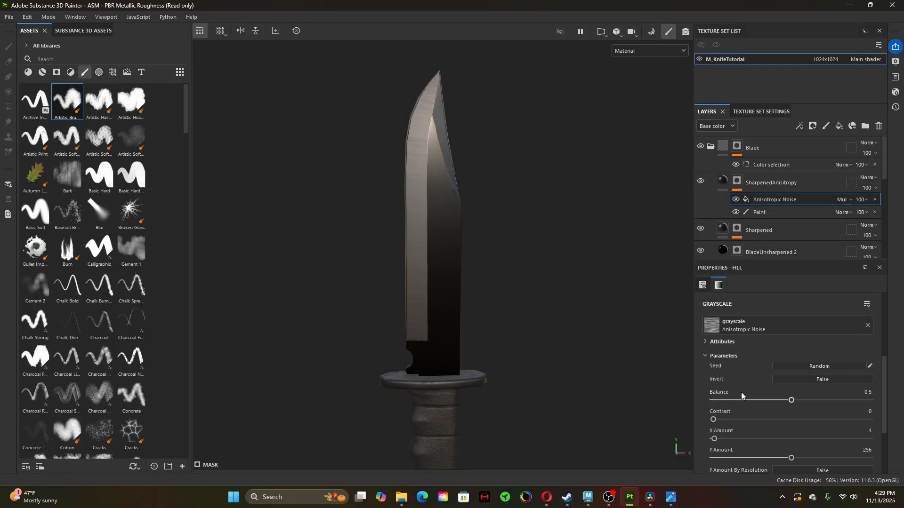
scroll(741, 392, "down", 1)
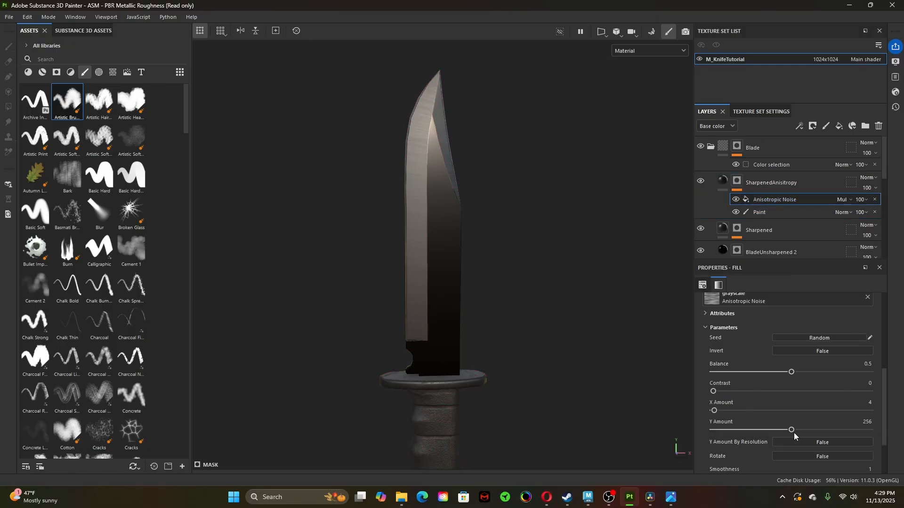
left_click_drag(791, 430, 806, 434)
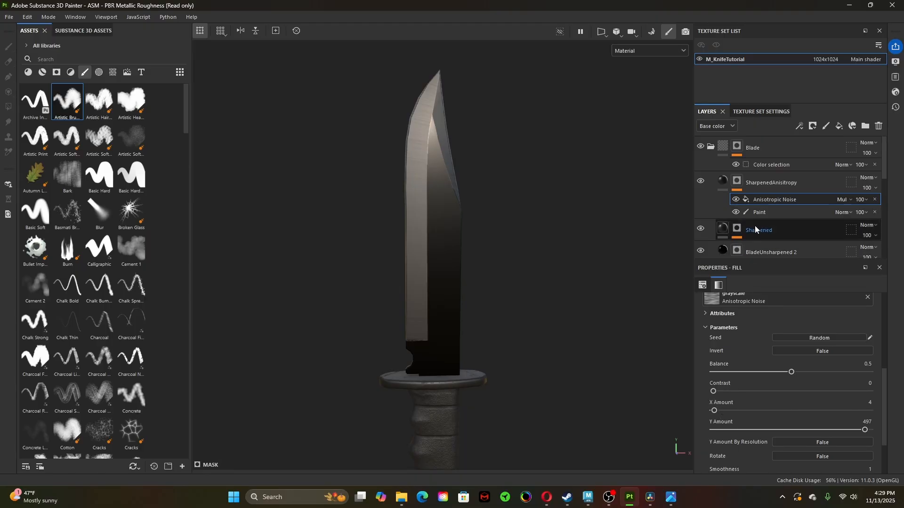
- Compare the blade with the knife reference photo in the image viewer, and inspect it closer under rotated lighting
left_click(723, 182)
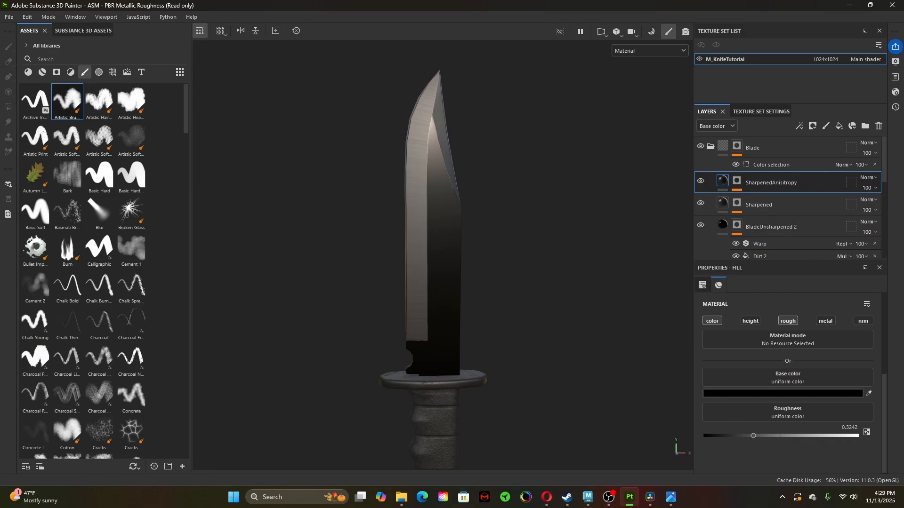
left_click(671, 497)
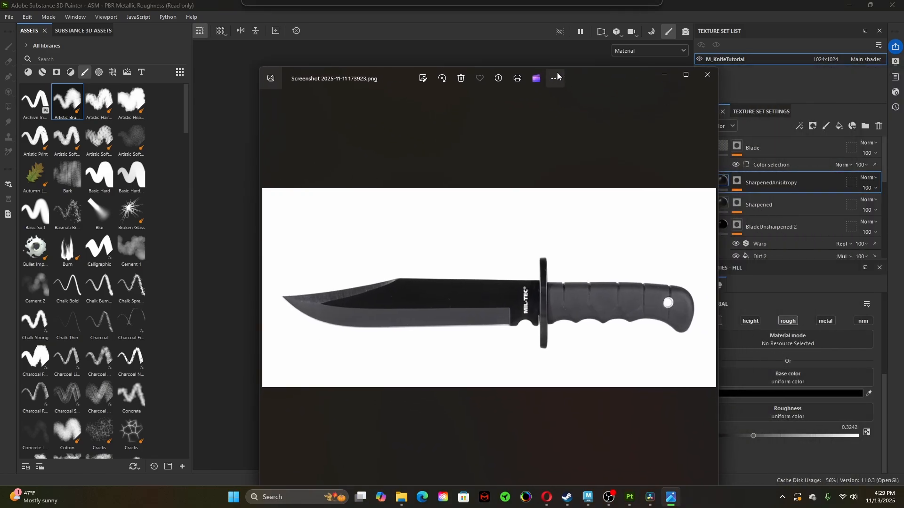
left_click(692, 75)
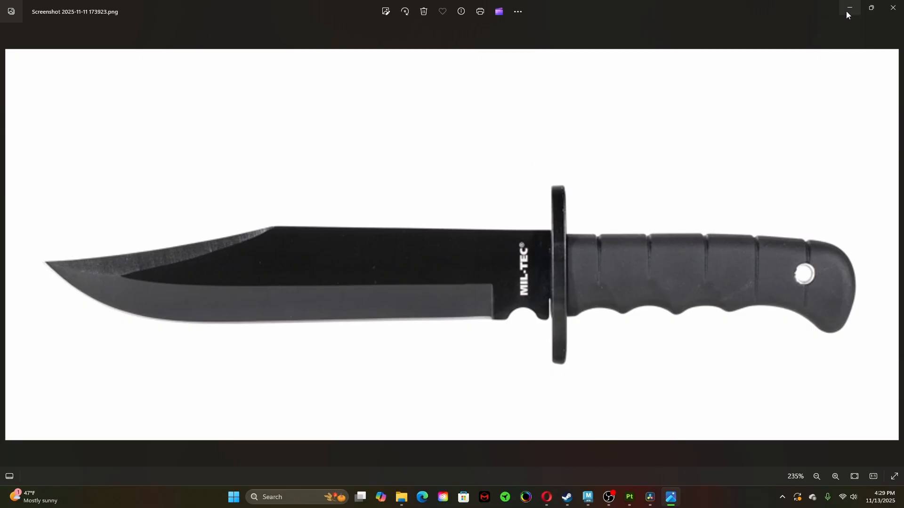
left_click(866, 9)
left_click(835, 102)
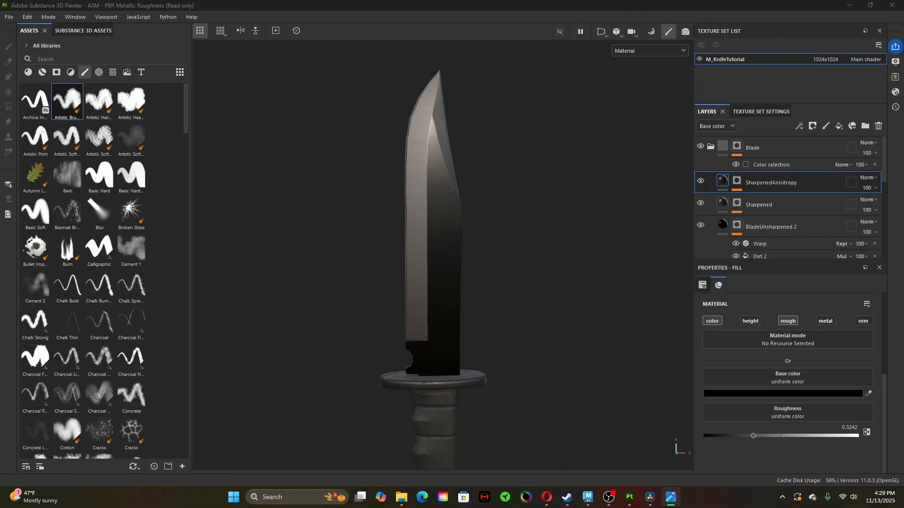
right_click_drag(331, 217, 408, 232, "alt")
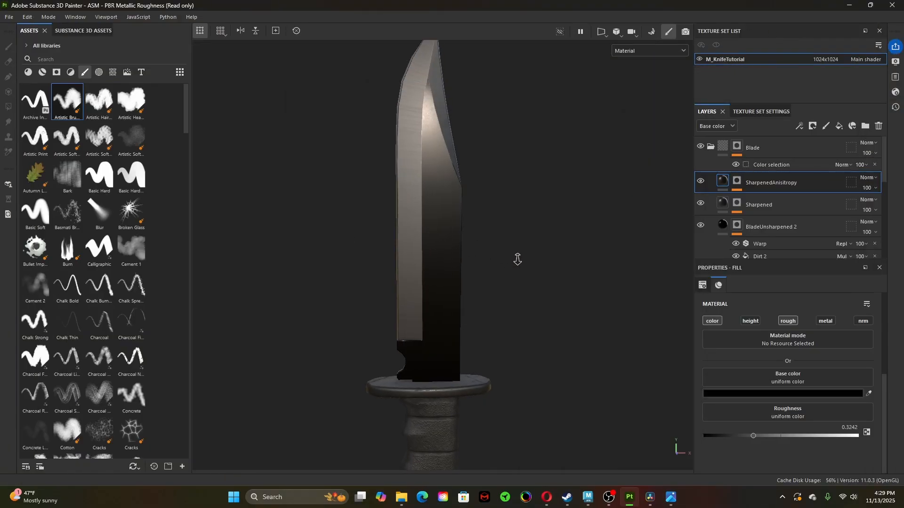
left_click_drag(448, 269, 447, 272, "alt")
right_click_drag(493, 261, 532, 258, "shift")
- Enable the SharpenedAnisitropy layer's height channel, try heights of about 0.012 and -0.006, and undo the height change
left_click(737, 183)
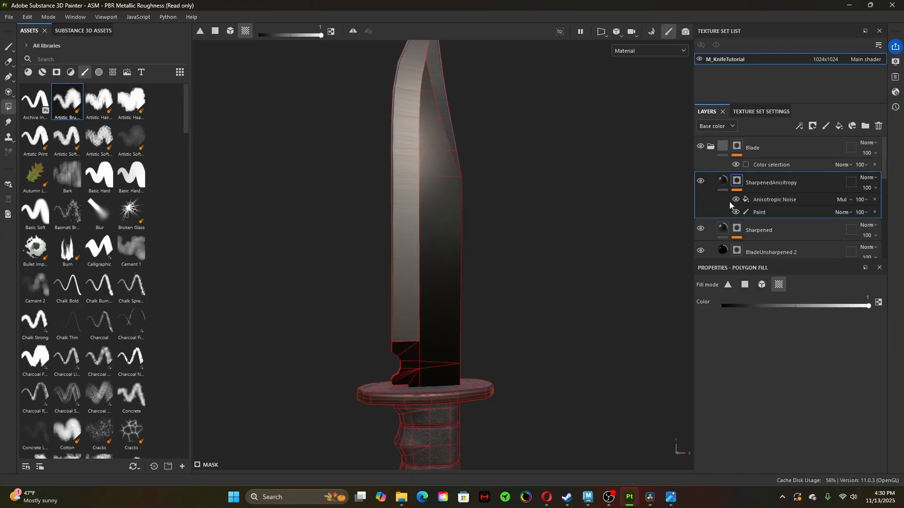
left_click(762, 199)
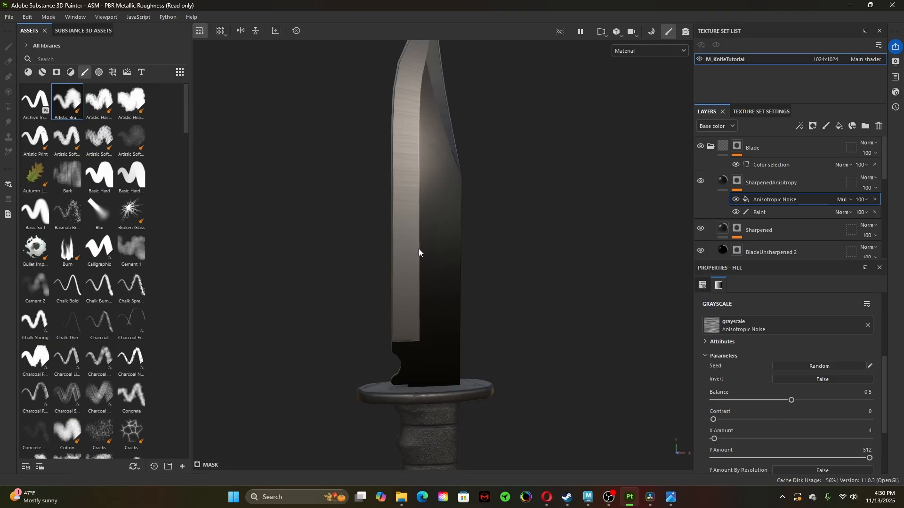
scroll(603, 287, "up", 5)
middle_click_drag(535, 344, 497, 260)
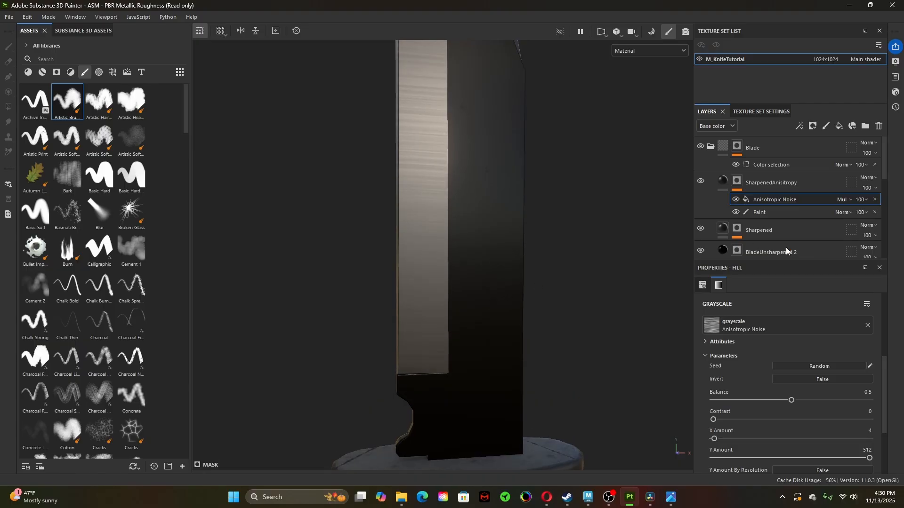
left_click(730, 187)
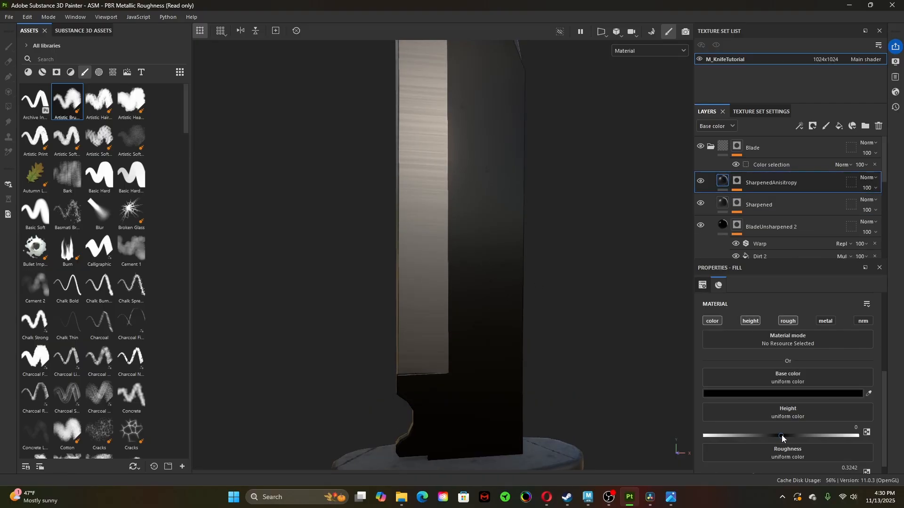
left_click(781, 435)
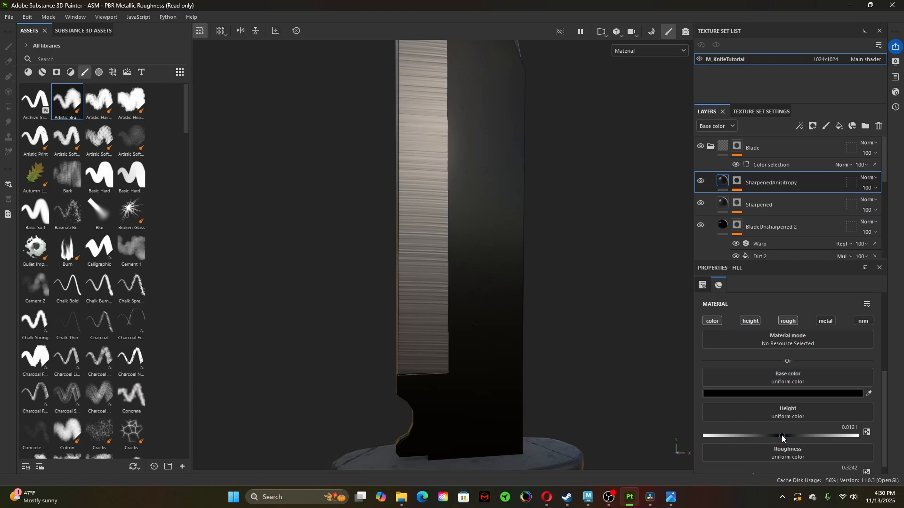
left_click_drag(782, 435, 781, 436)
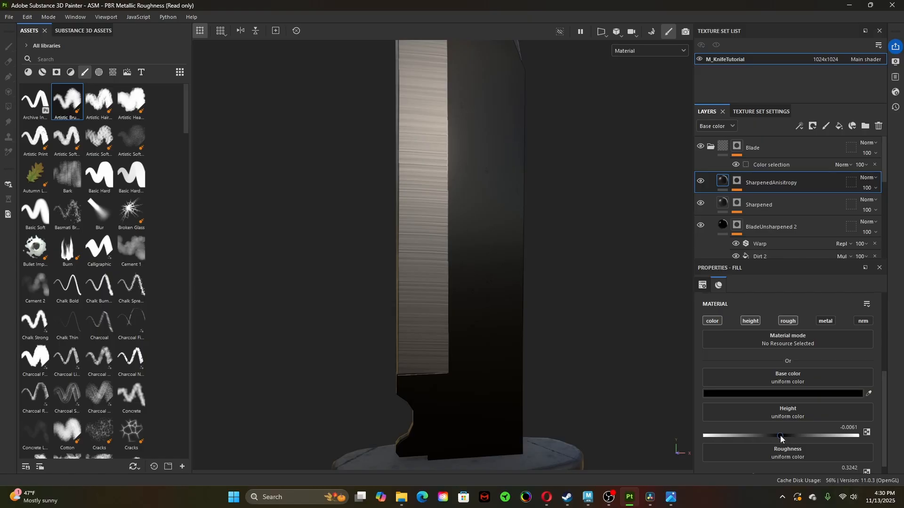
key("ctrl+z")
- Unlink the Anisotropic Noise effect's UV tiling and set only its second tiling value to about 28.48
left_click_drag(676, 227, 541, 247, "alt")
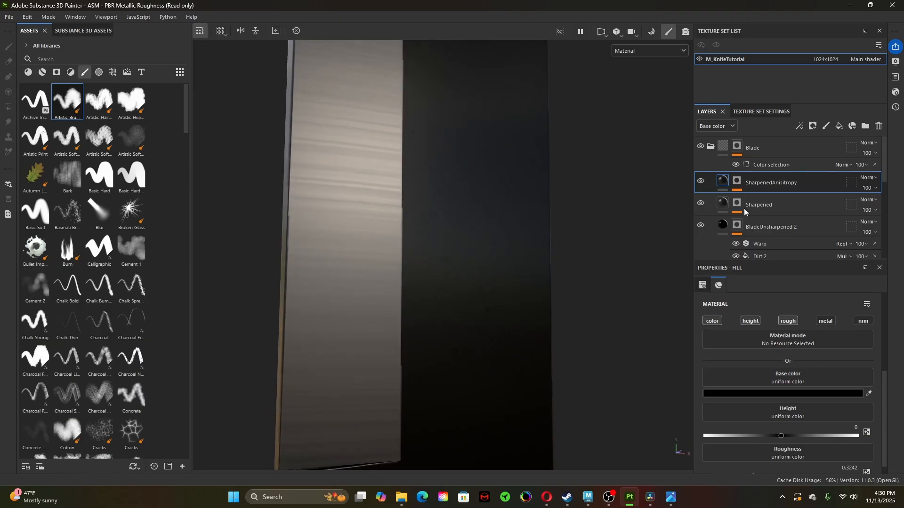
left_click(738, 183)
left_click(769, 200)
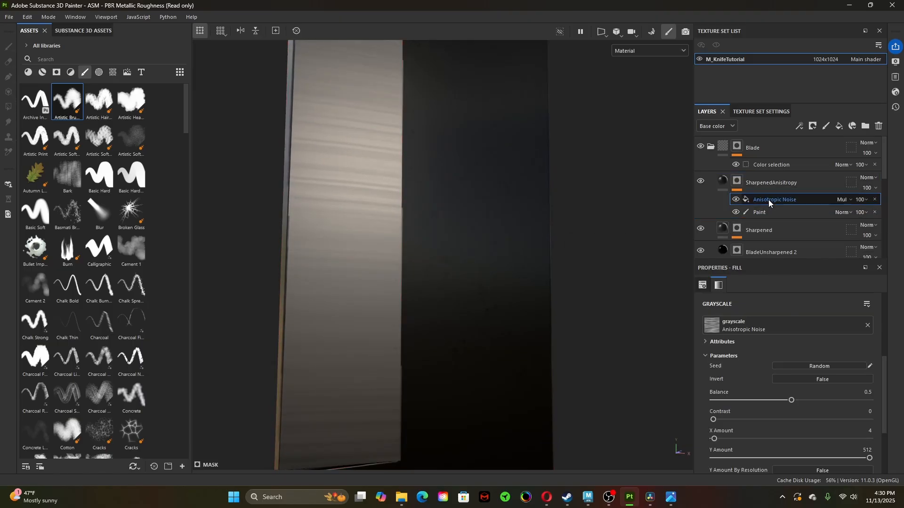
scroll(740, 374, "down", 2)
scroll(739, 373, "down", 3)
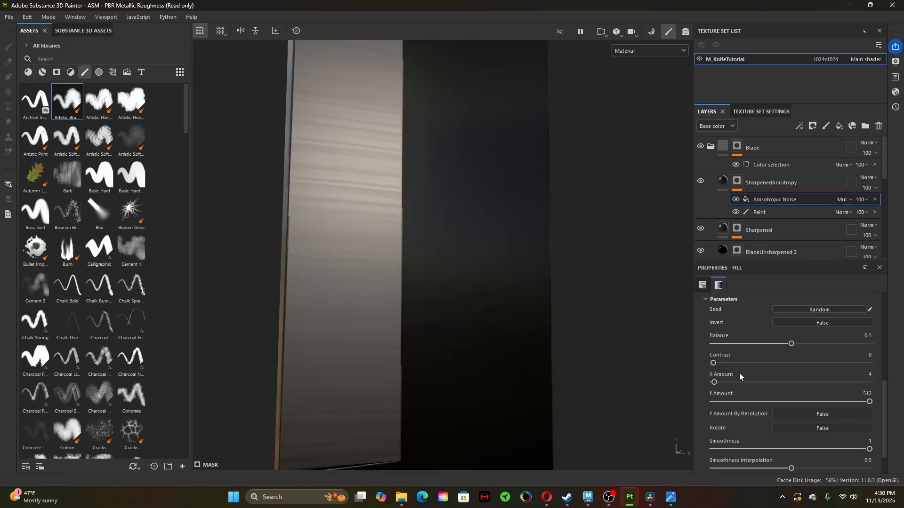
scroll(739, 373, "up", 5)
scroll(738, 373, "up", 4)
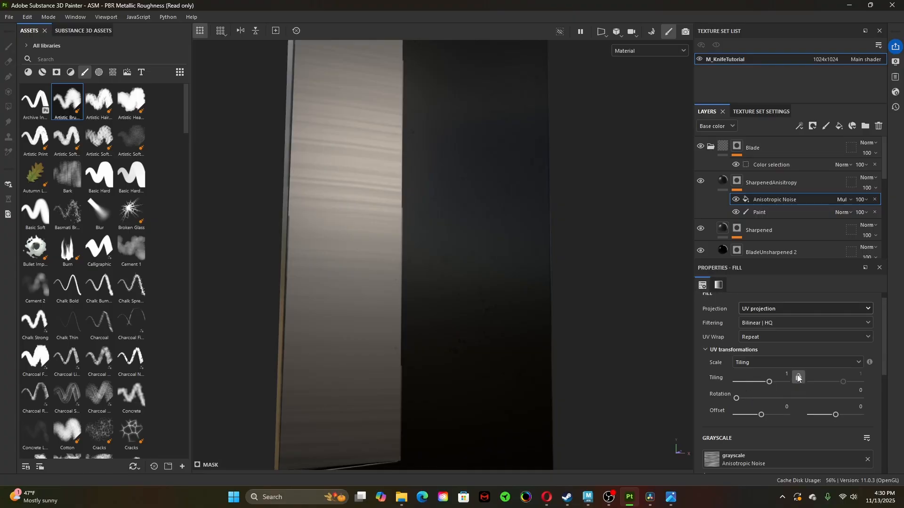
left_click(798, 378)
left_click_drag(769, 383, 787, 391)
key("ctrl+z")
left_click_drag(843, 386, 859, 386)
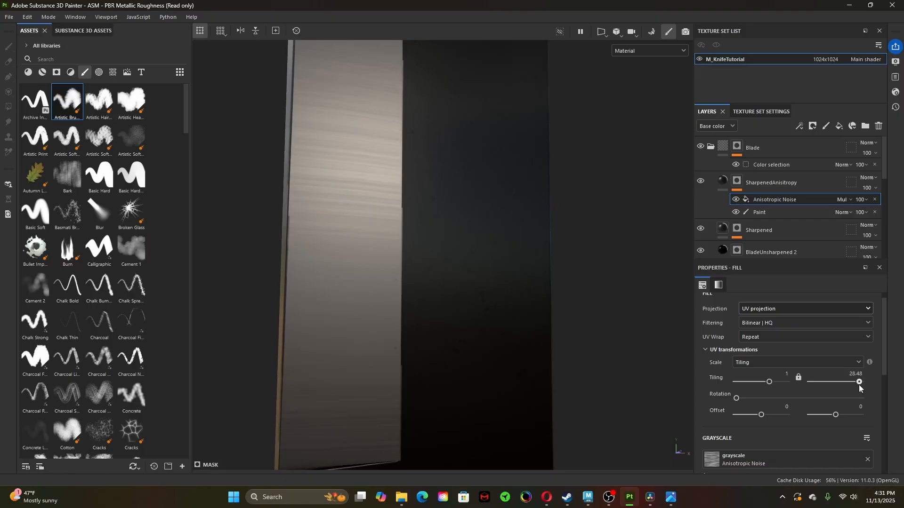
- Set the SharpenedAnisitropy layer's height to -0.0061 and check the streaks on the whole blade
left_click(722, 182)
scroll(784, 400, "down", 5)
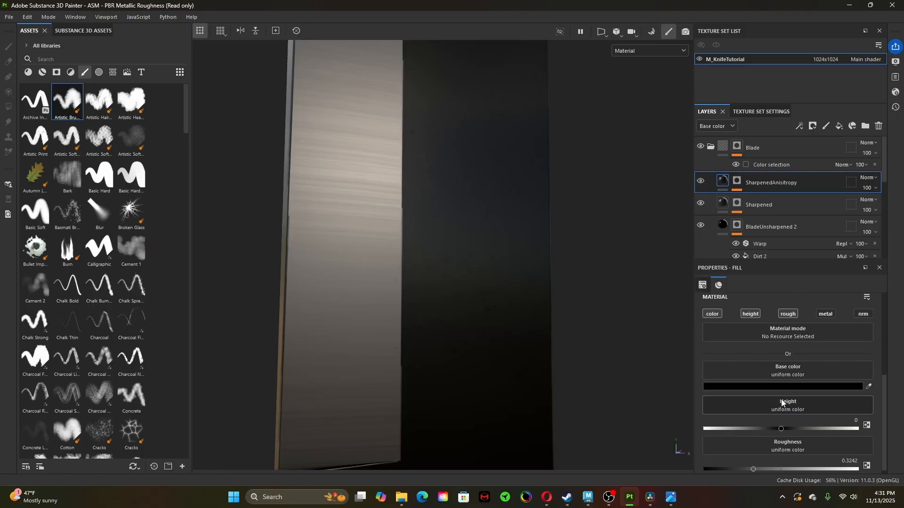
left_click(783, 424)
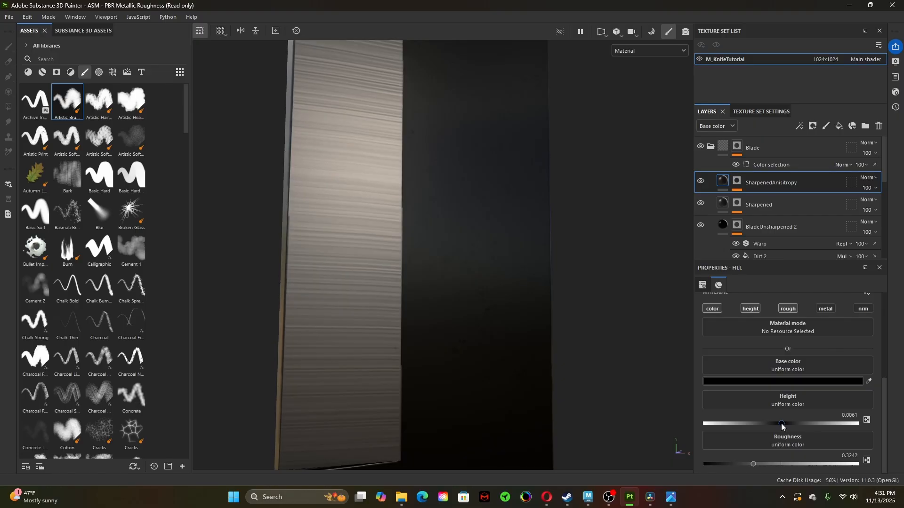
left_click_drag(782, 424, 780, 424)
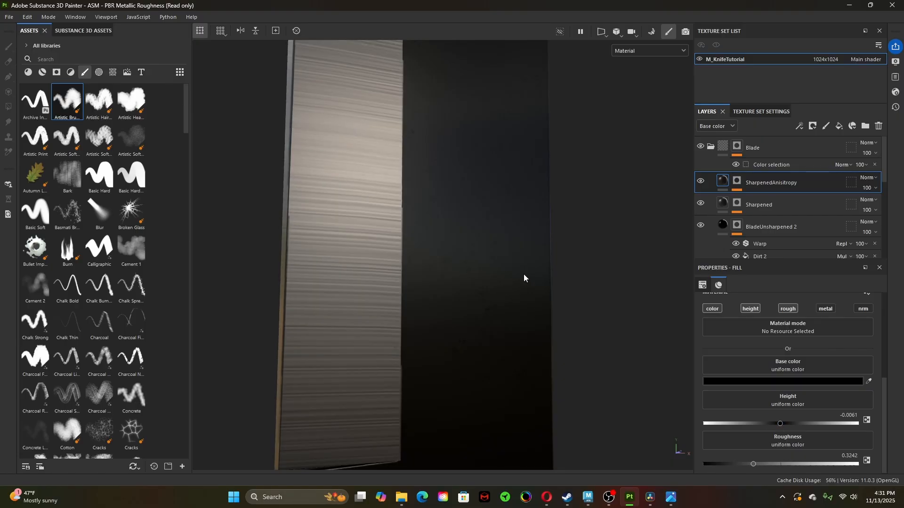
right_click_drag(452, 280, 245, 283, "alt")
right_click_drag(579, 268, 358, 270, "alt")
right_click_drag(541, 268, 367, 264, "alt")
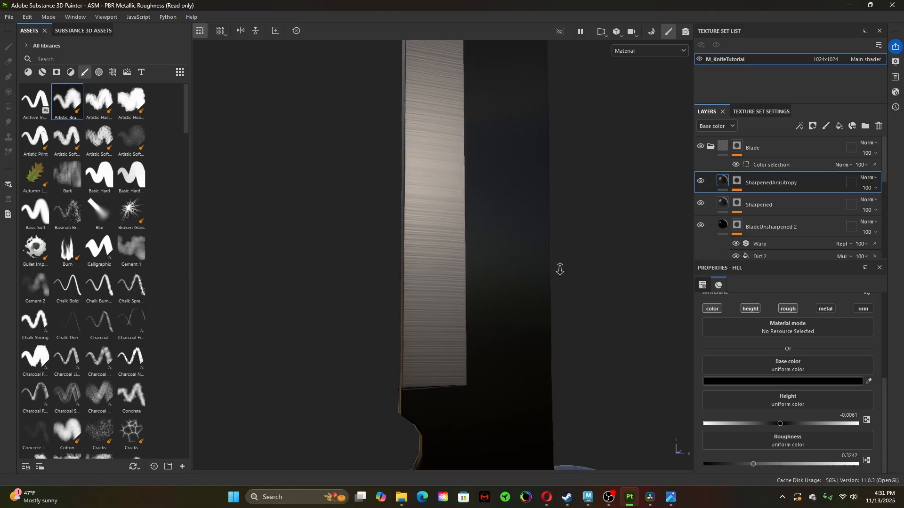
left_click_drag(559, 248, 537, 245, "alt")
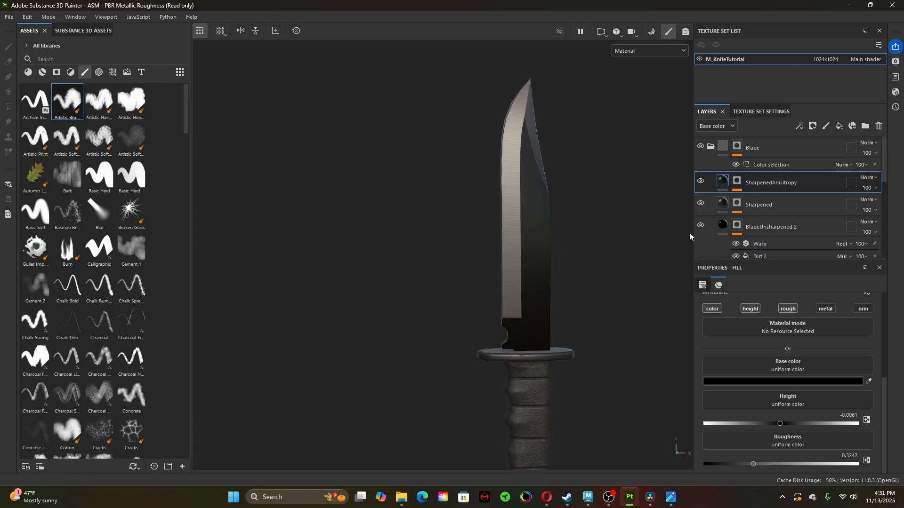
- Enable the Sharpened layer's metallic channel at 1 and lighten its base color to 303030
left_click(800, 205)
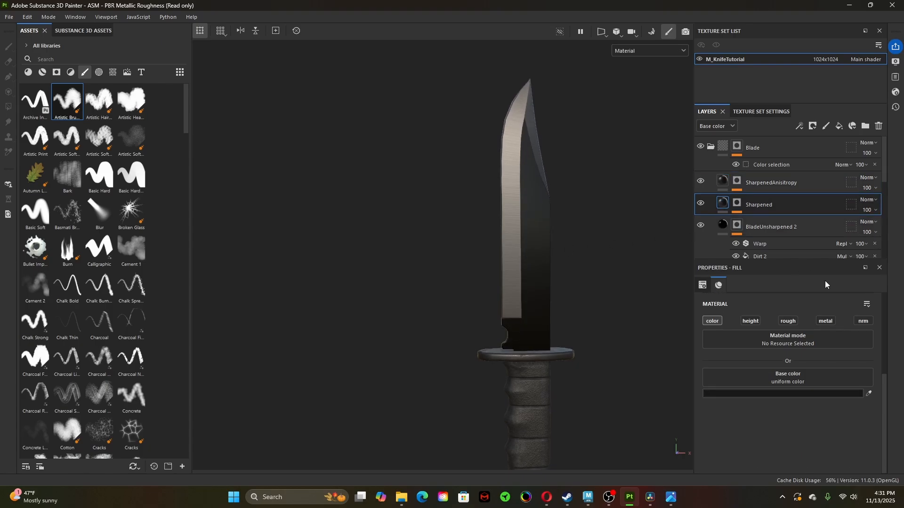
left_click(828, 322)
left_click_drag(704, 436, 858, 451)
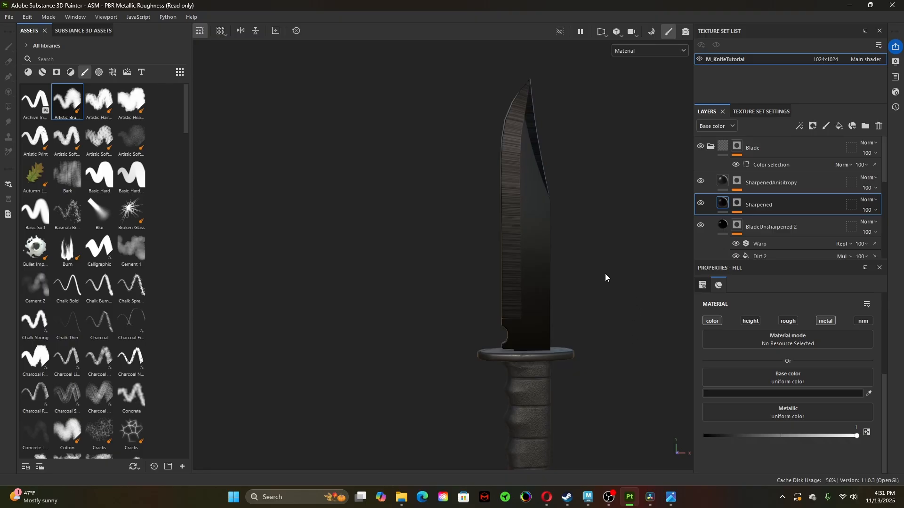
left_click_drag(532, 283, 488, 284, "alt")
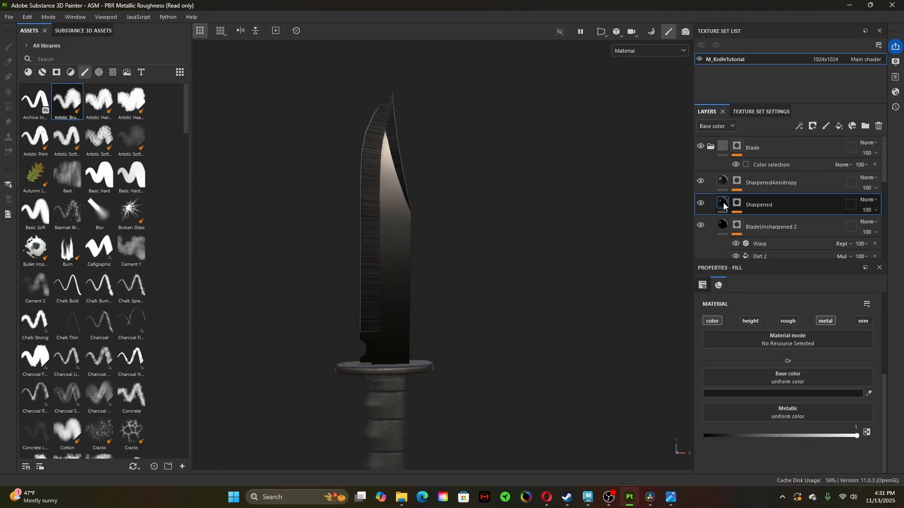
left_click(759, 394)
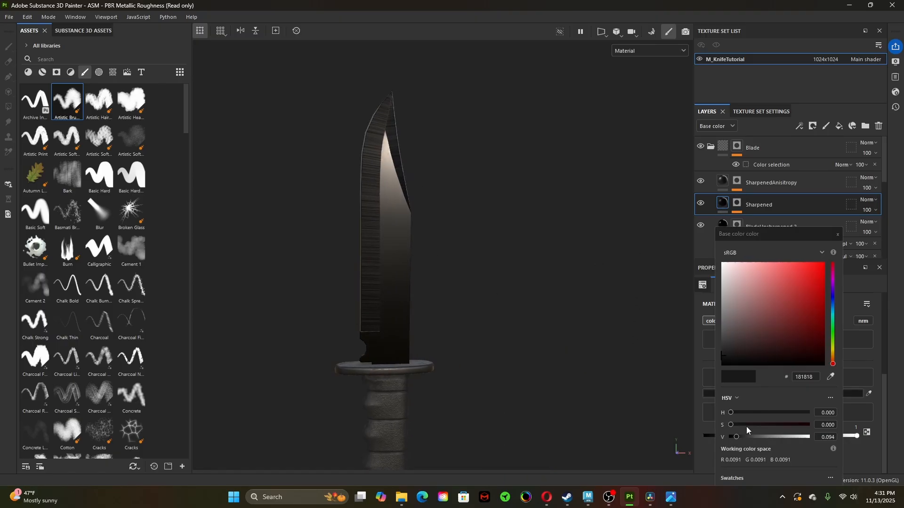
left_click_drag(737, 438, 746, 442)
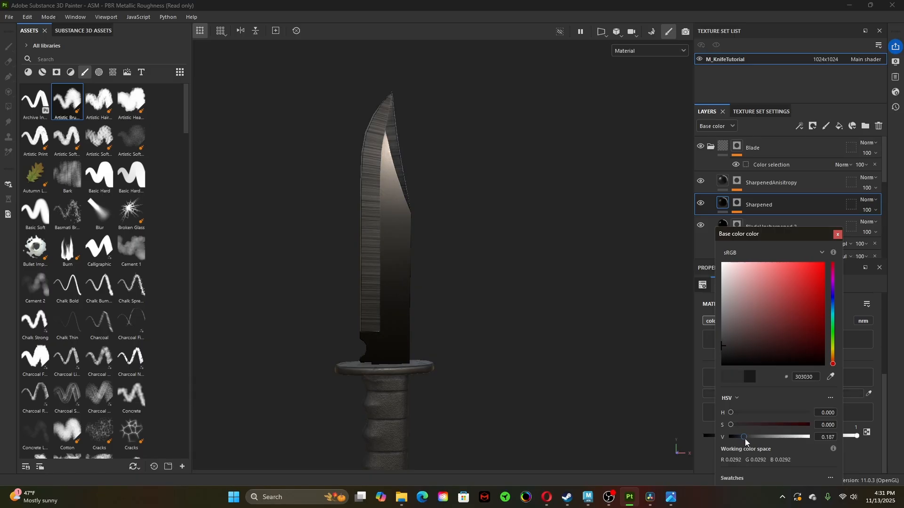
- Disable the roughness and height channels of the SharpenedAnisitropy layer so it affects only base color
left_click(775, 184)
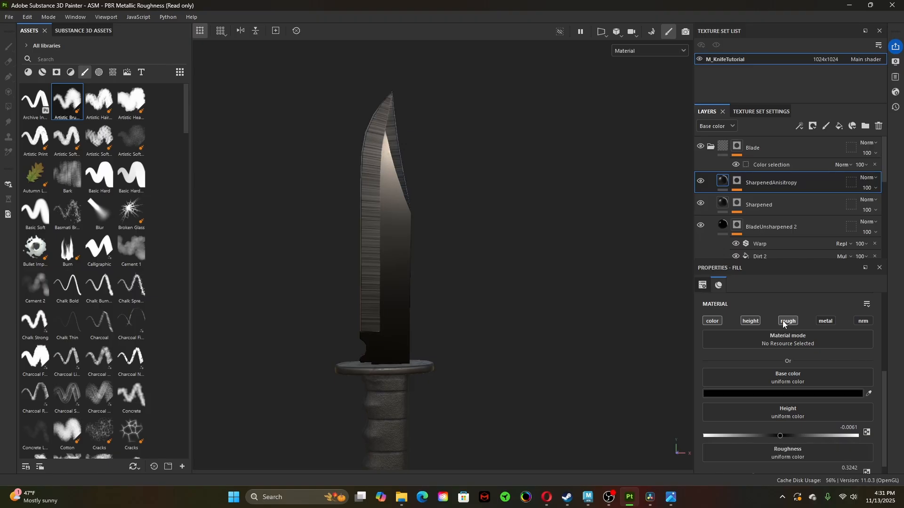
scroll(794, 383, "down", 1)
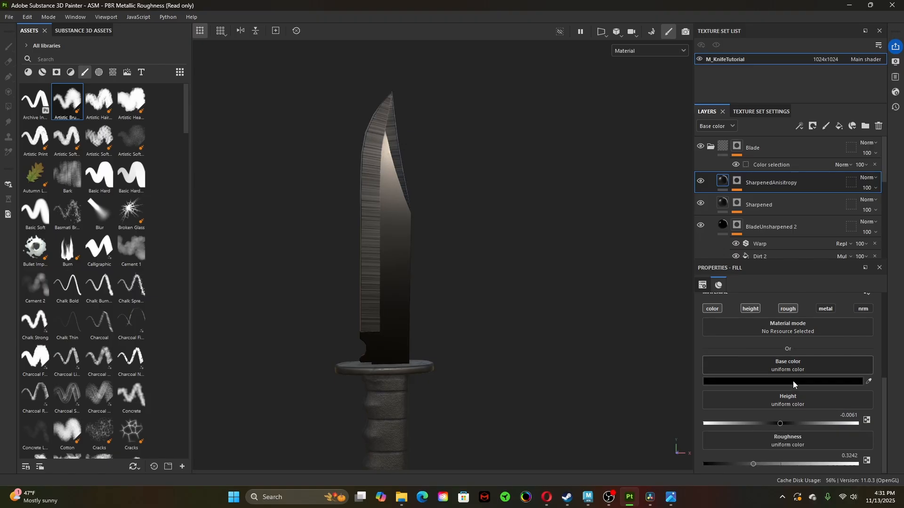
scroll(763, 330, "up", 1)
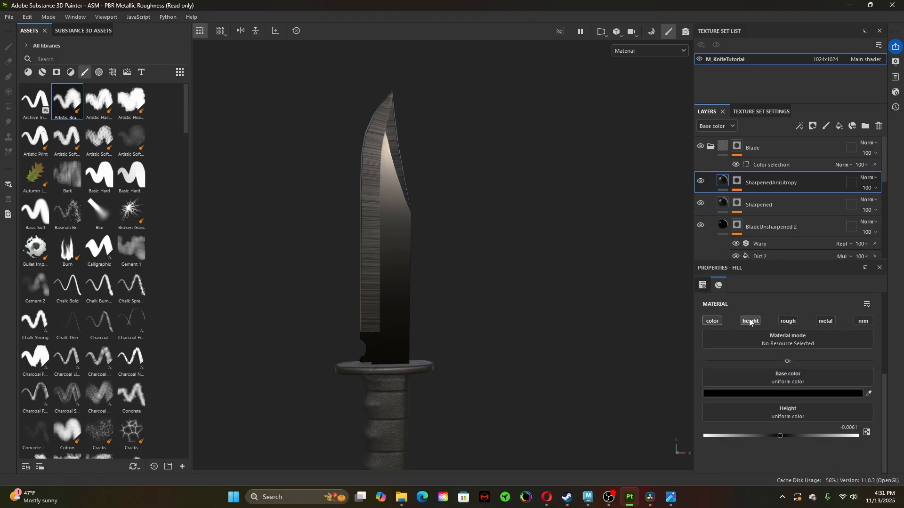
left_click(751, 322)
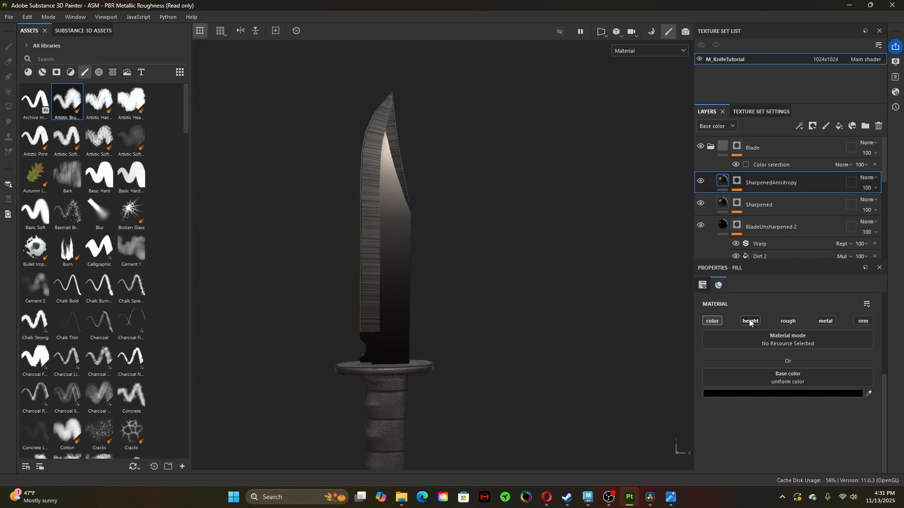
- Lighten the SharpenedAnisitropy layer's base color to 272727 and check the result on the blade
left_click(773, 395)
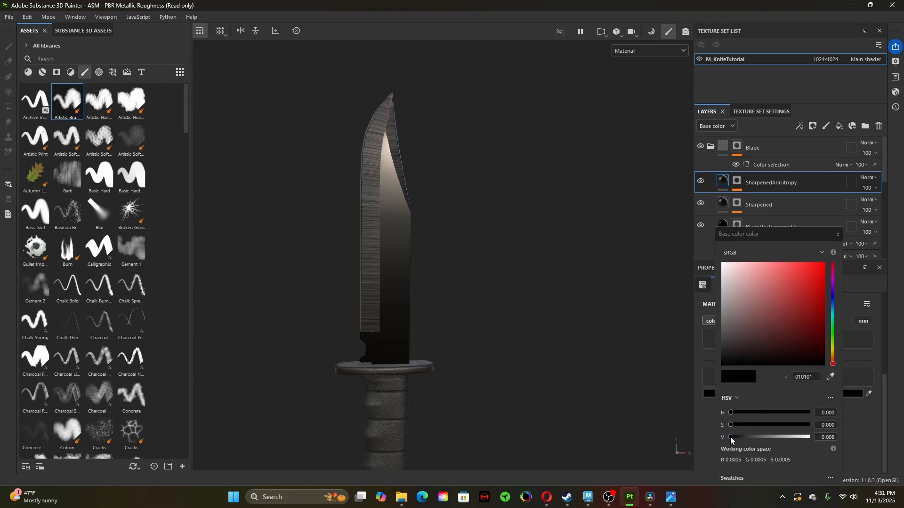
left_click_drag(732, 437, 742, 438)
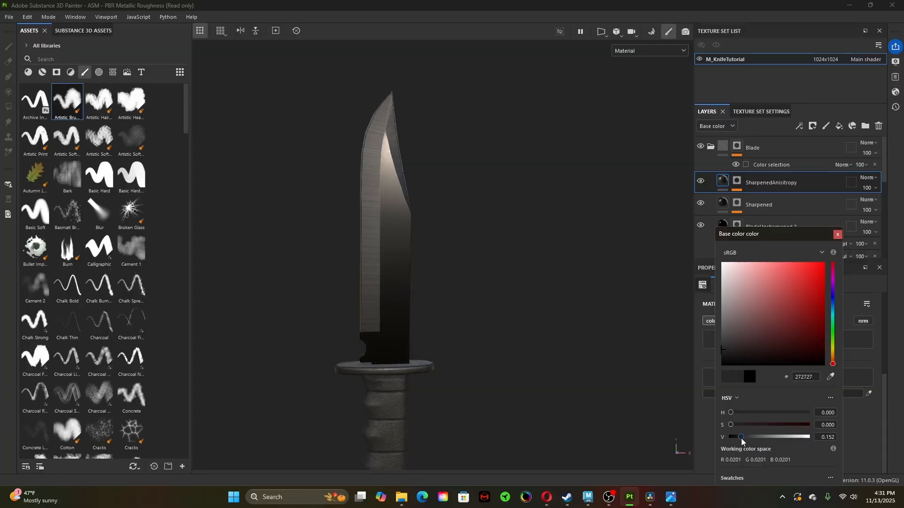
left_click(838, 234)
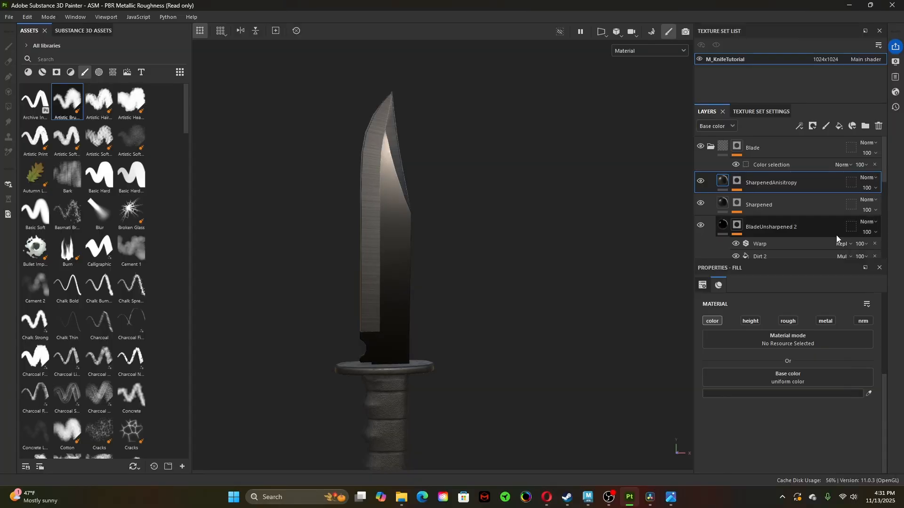
right_click_drag(505, 295, 516, 285, "alt")
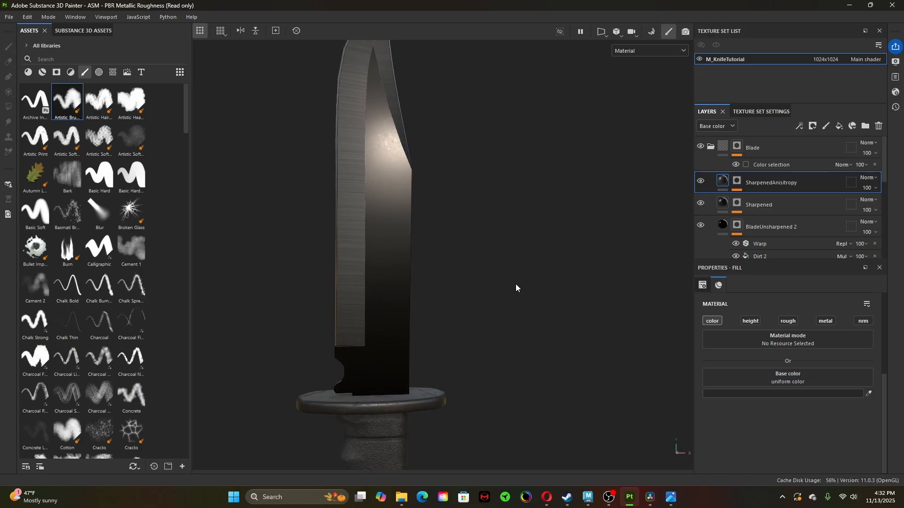
middle_click_drag(490, 272, 524, 329, "alt")
right_click_drag(518, 340, 506, 361, "shift")
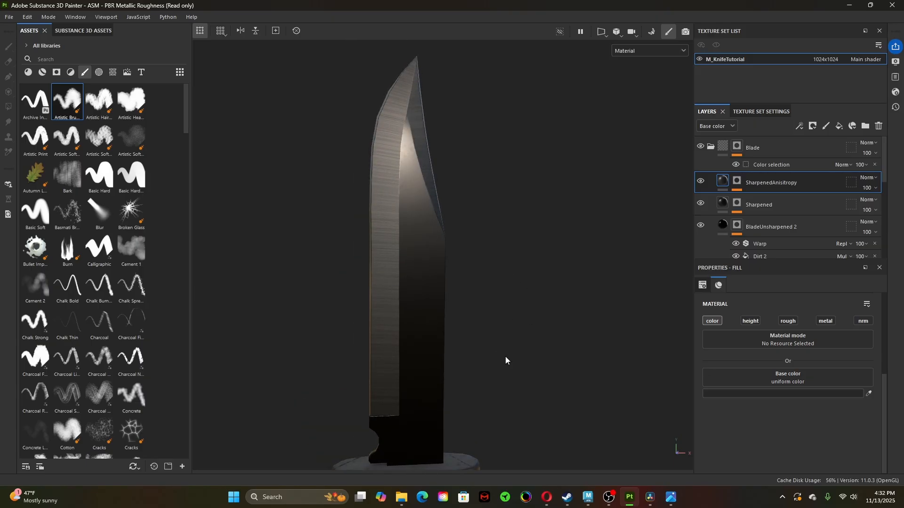
mouse_move(345, 354)
left_mouse_down("alt")
mouse_move(499, 396)
mouse_move(547, 298)
mouse_move(565, 315)
mouse_move(567, 363)
mouse_move(534, 383)
mouse_move(518, 375)
mouse_move(520, 340)
mouse_move(561, 309)
mouse_move(584, 335)
mouse_move(586, 395)
mouse_move(515, 394)
mouse_move(499, 433)
mouse_move(570, 307)
mouse_move(607, 343)
mouse_move(607, 371)
mouse_move(385, 337)
mouse_move(390, 328)
mouse_move(468, 323)
mouse_move(524, 343)
mouse_move(470, 380)
mouse_move(401, 363)
mouse_move(492, 371)
left_mouse_up("alt")
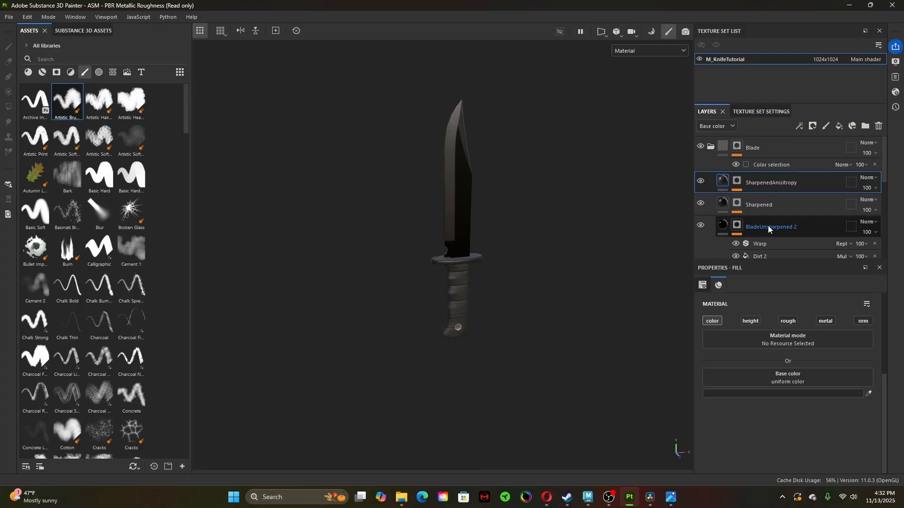
- Add a fill layer directly above BladeUnsharpened 2 with only the height and roughness channels enabled
scroll(767, 225, "down", 3)
scroll(767, 225, "up", 2)
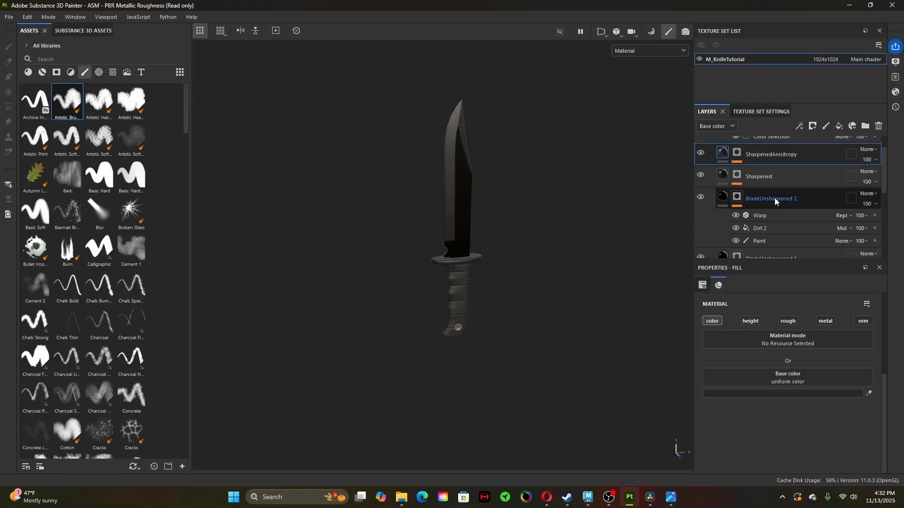
left_click(838, 127)
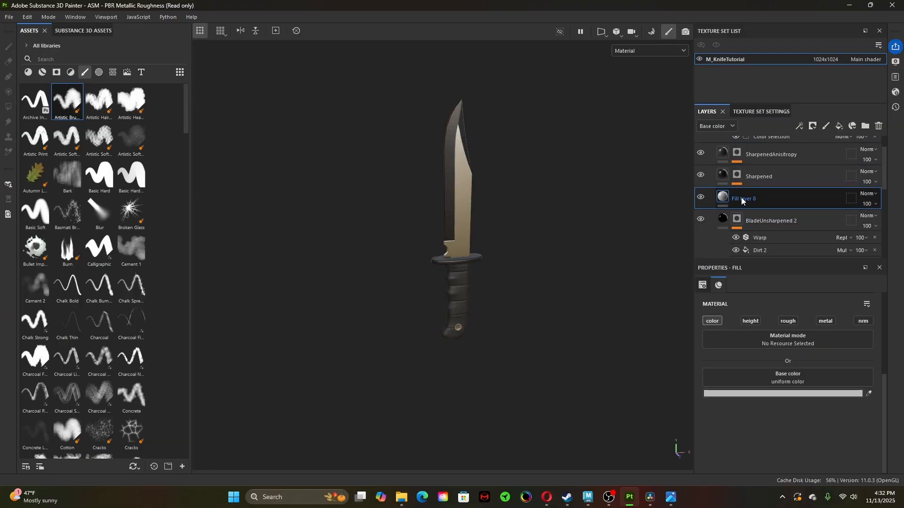
left_click(713, 324)
left_click(760, 320)
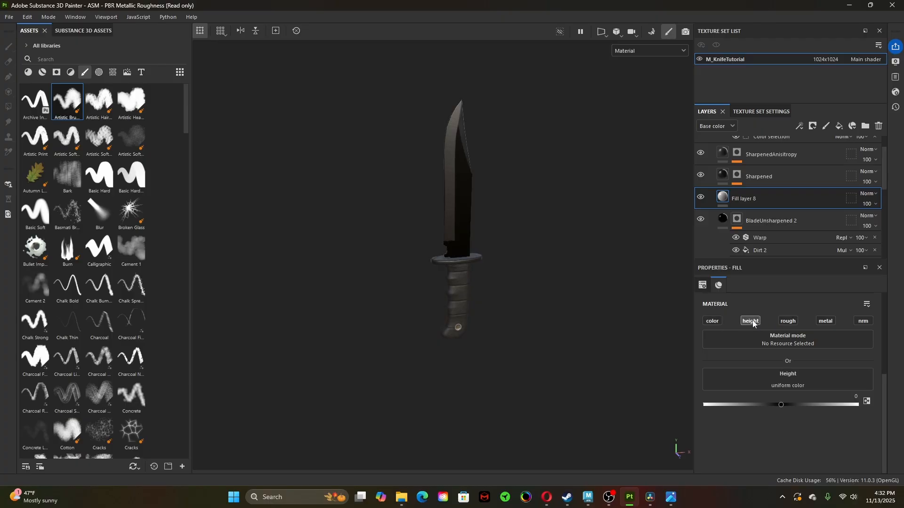
left_click(787, 321)
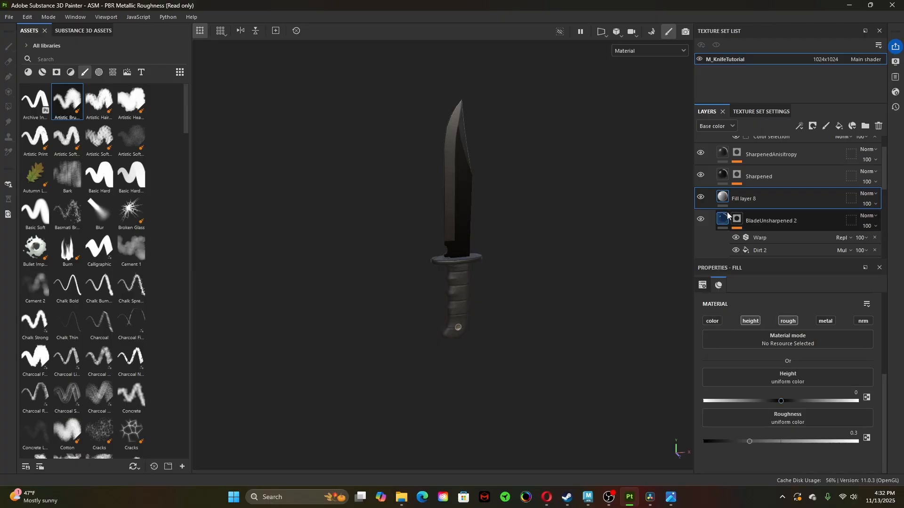
- Add a black mask to the new fill layer and a fill effect on that mask
right_click(751, 199)
left_click(792, 19)
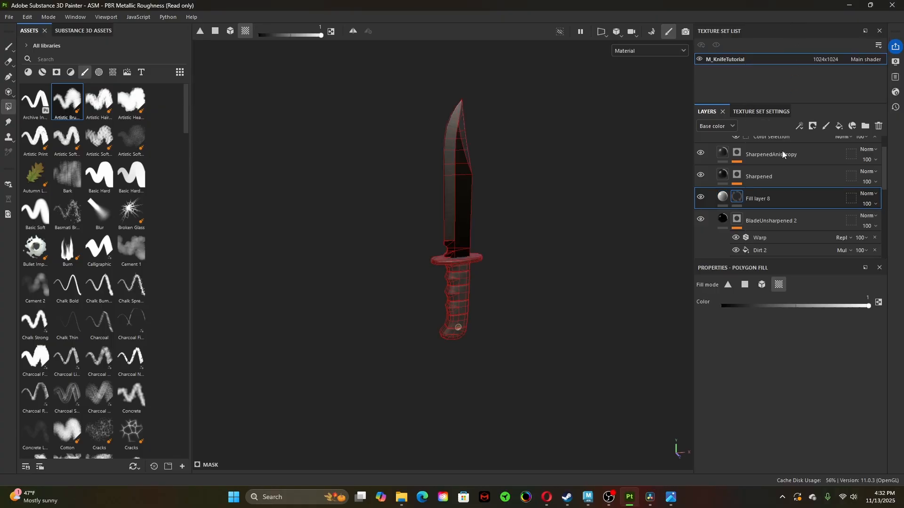
right_click(737, 197)
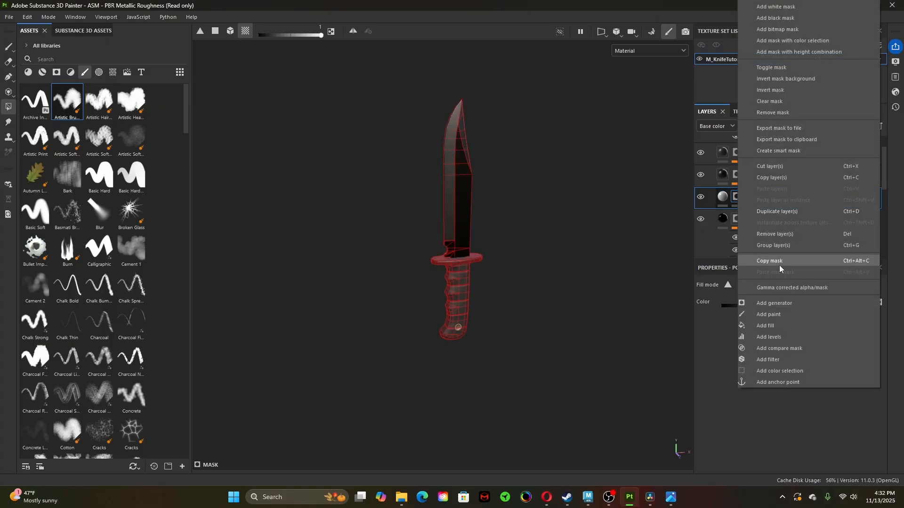
left_click(789, 325)
- Search the resources for "scrat", assign Grunge Scratches Rough to the mask's fill effect, and check the scratches on the blade
left_click(785, 329)
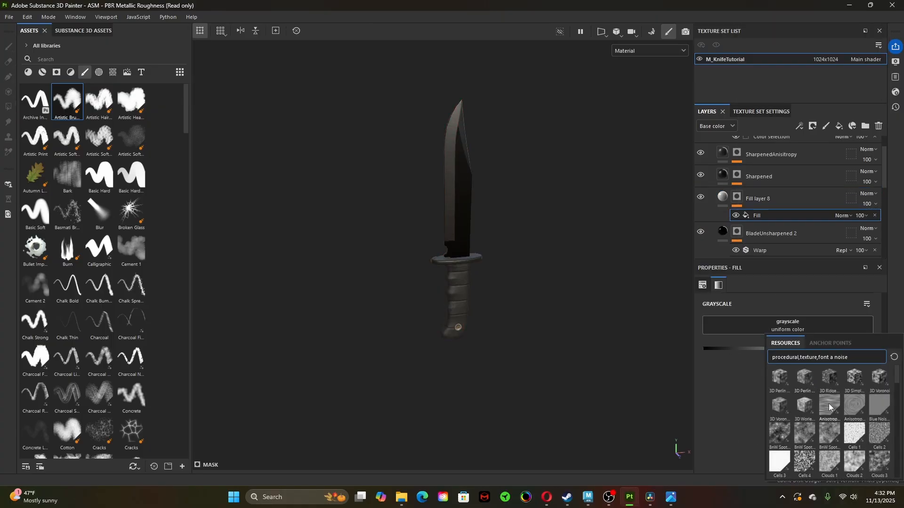
mouse_move(829, 403)
key("BackSpace")
key("BackSpace")
key("BackSpace")
key("BackSpace")
key("BackSpace")
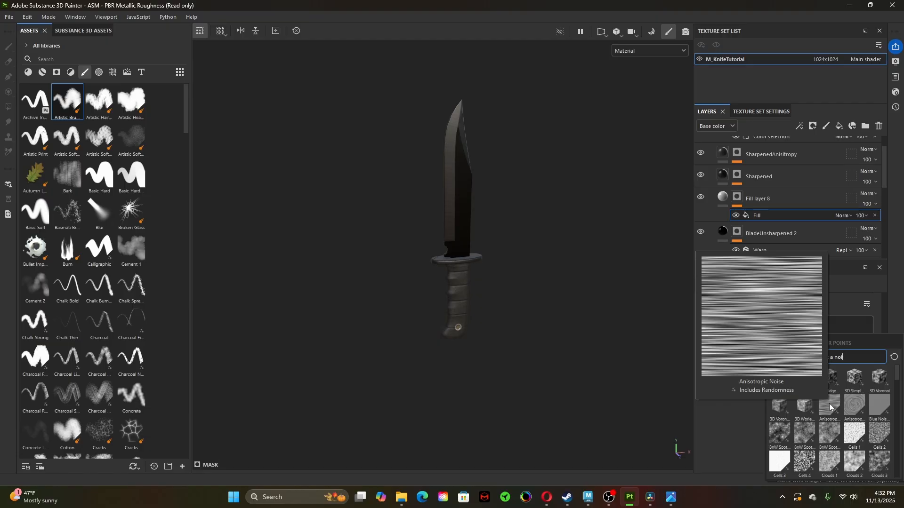
type("scrat")
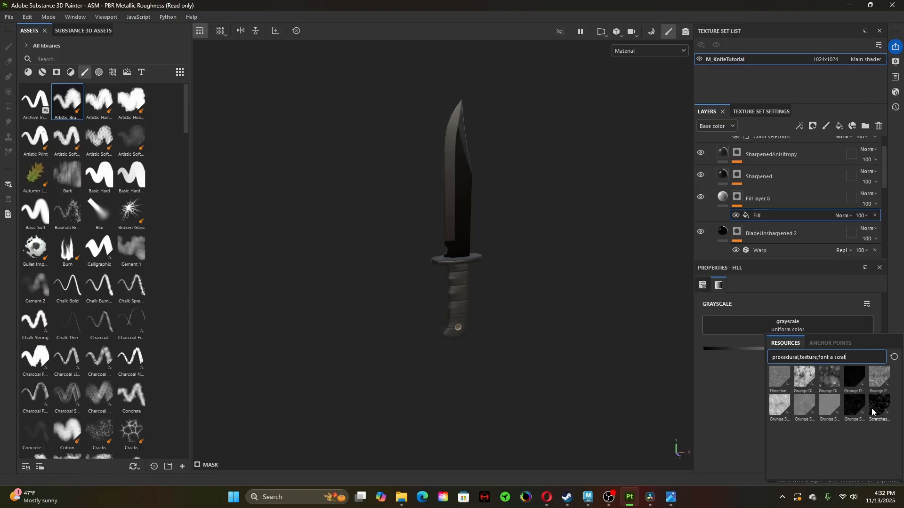
mouse_move(880, 411)
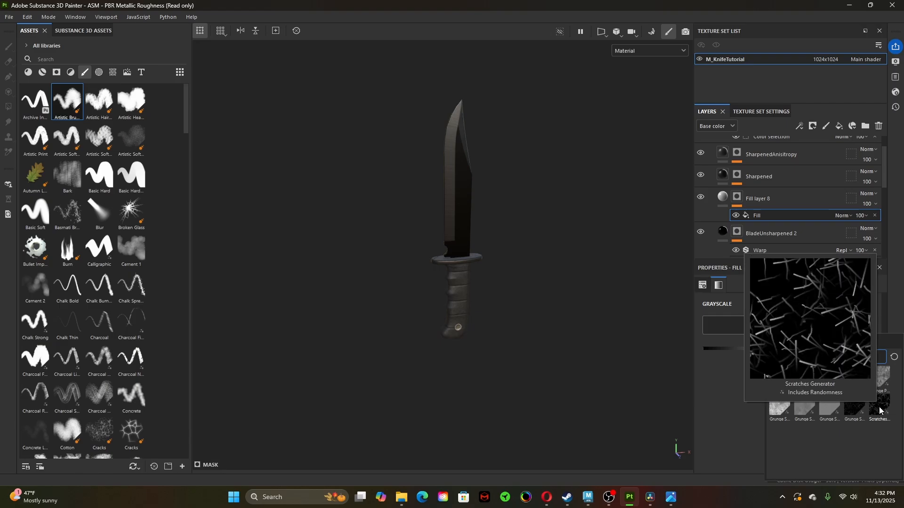
left_click(854, 409)
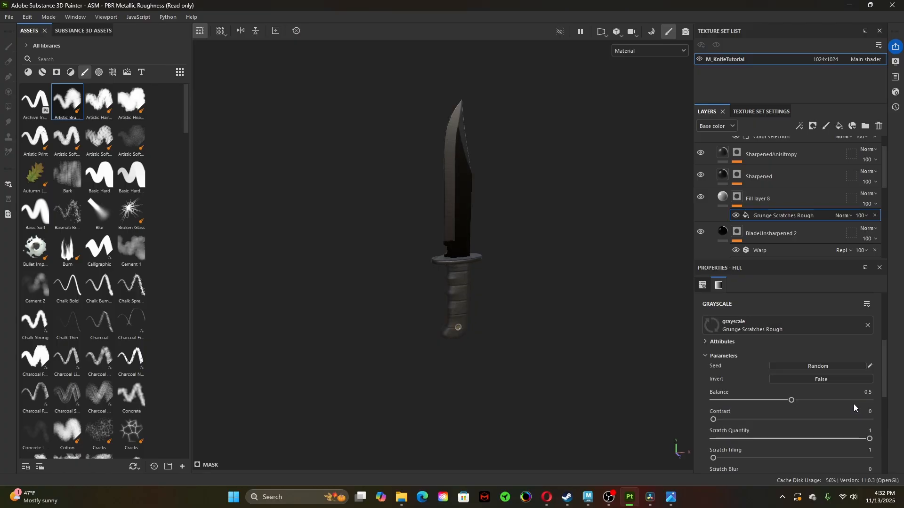
scroll(638, 283, "up", 5)
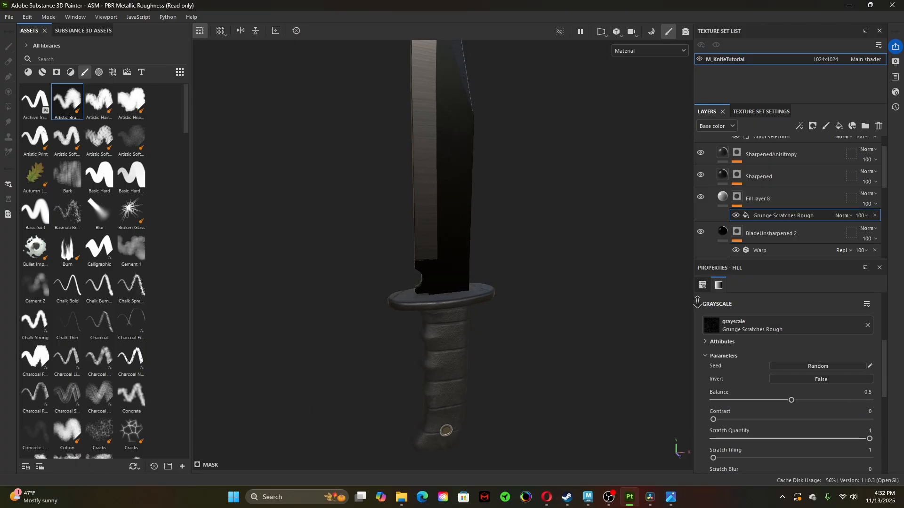
left_click_drag(637, 282, 529, 266, "alt")
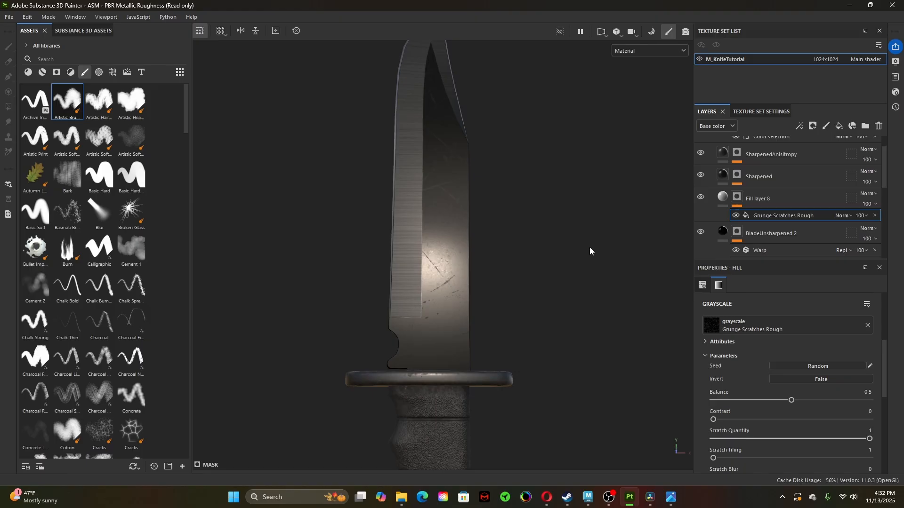
- Set the scratch fill layer's height to -0.0021 and check the scratches under moving light
left_click(722, 197)
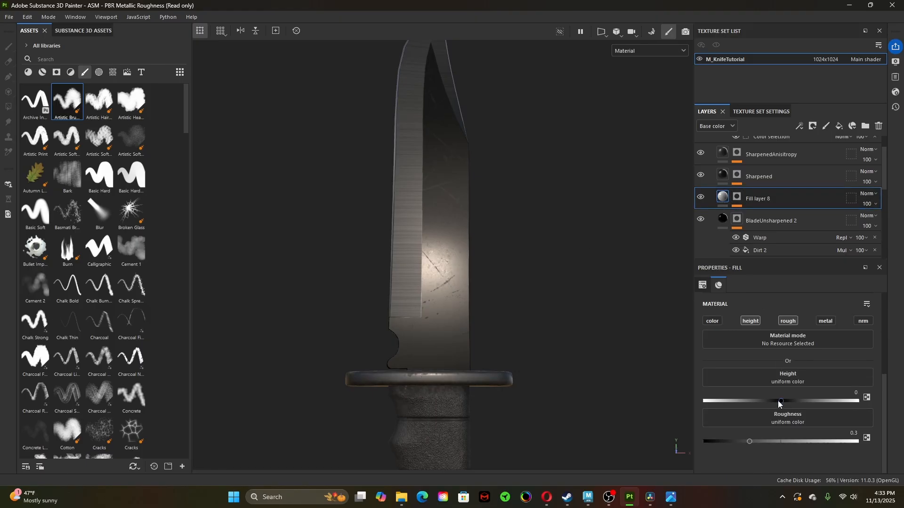
left_click_drag(780, 404, 781, 404)
left_click(853, 392)
key("BackSpace")
type("0.0021")
key("Return")
left_click_drag(456, 315, 521, 315, "alt")
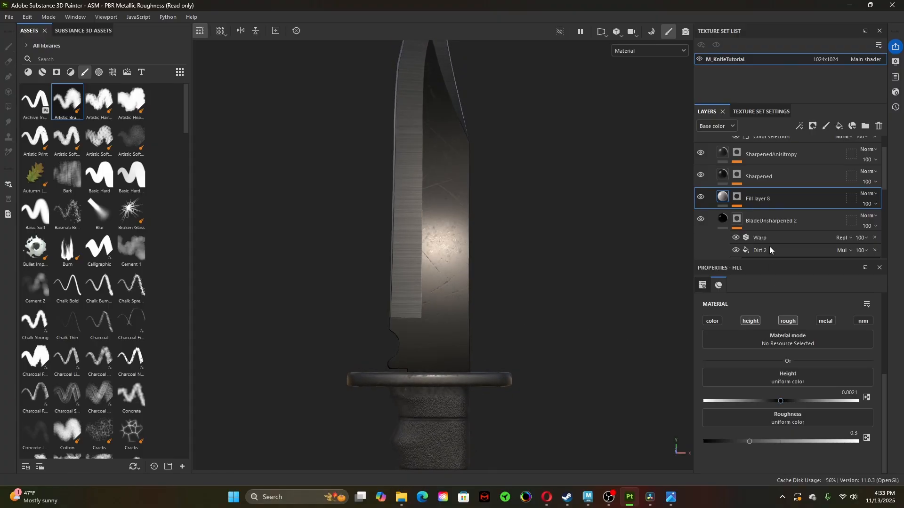
- Display only the scratch mask and set Grunge Scratches Rough's contrast to 0.2 and balance to 0.38
left_click(737, 197)
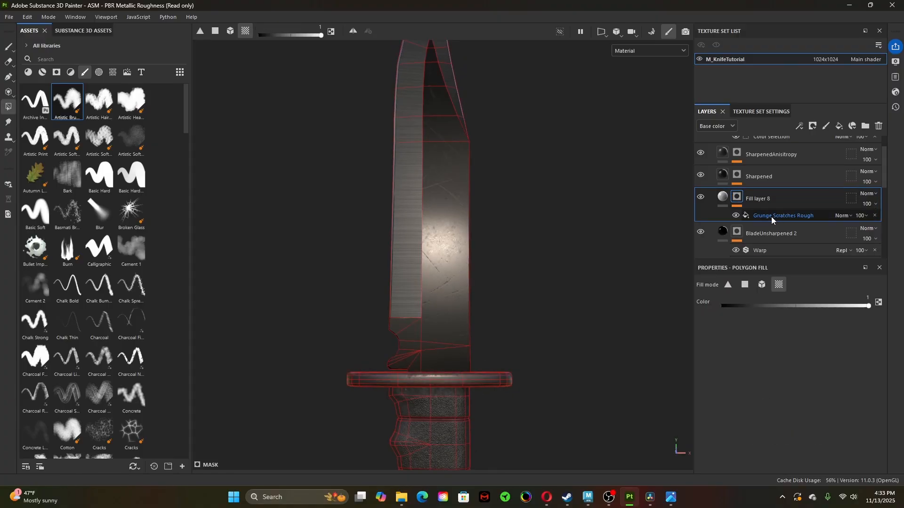
left_click(766, 216)
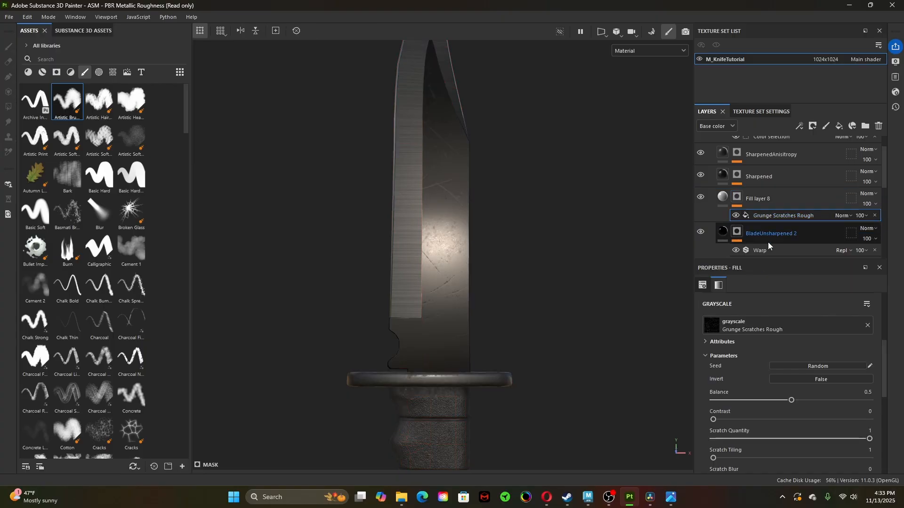
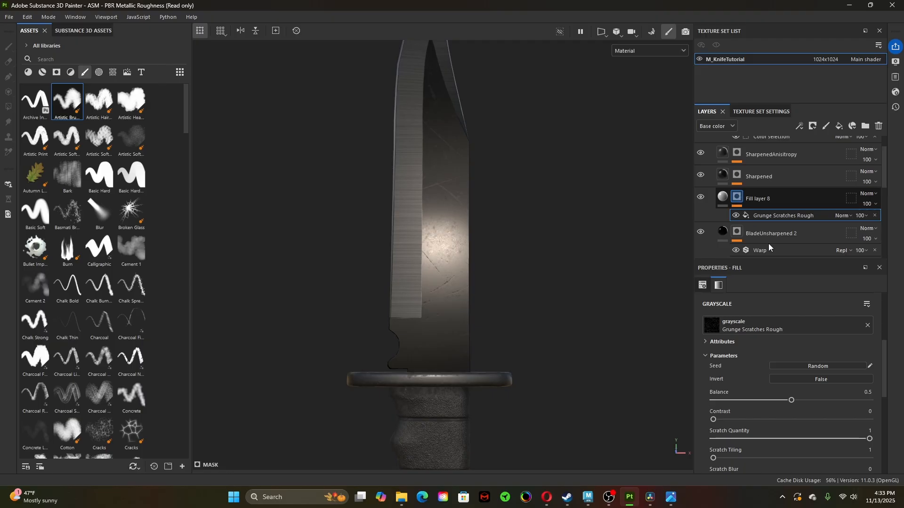
key("m")
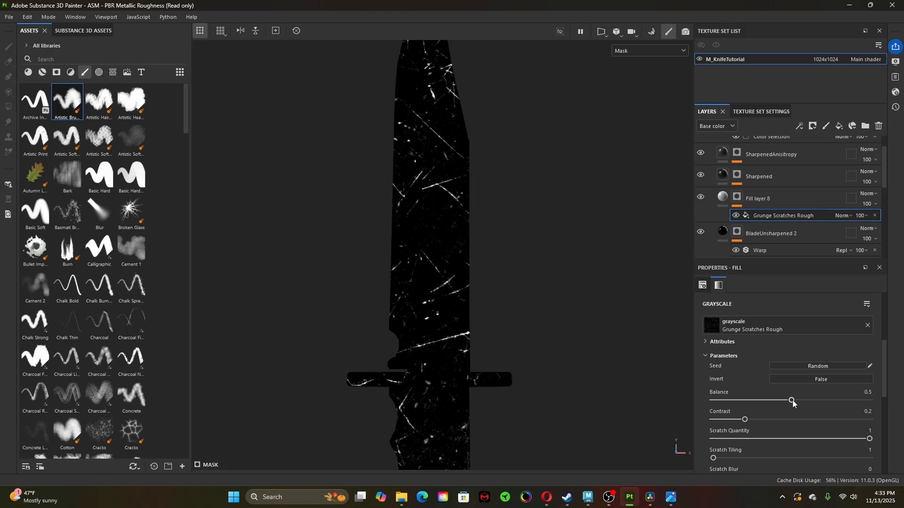
left_click_drag(792, 401, 773, 410)
mouse_move(870, 441)
left_mouse_down()
mouse_move(806, 442)
mouse_move(877, 447)
left_mouse_up()
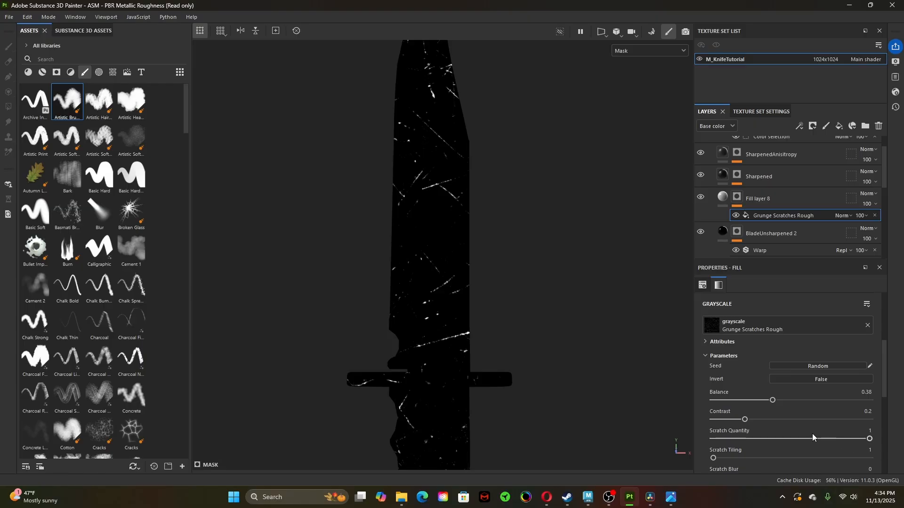
- Set the scratch width to 0.32 and the scratch length to 0.56 in the Grunge Scratches Rough parameters
scroll(812, 434, "down", 2)
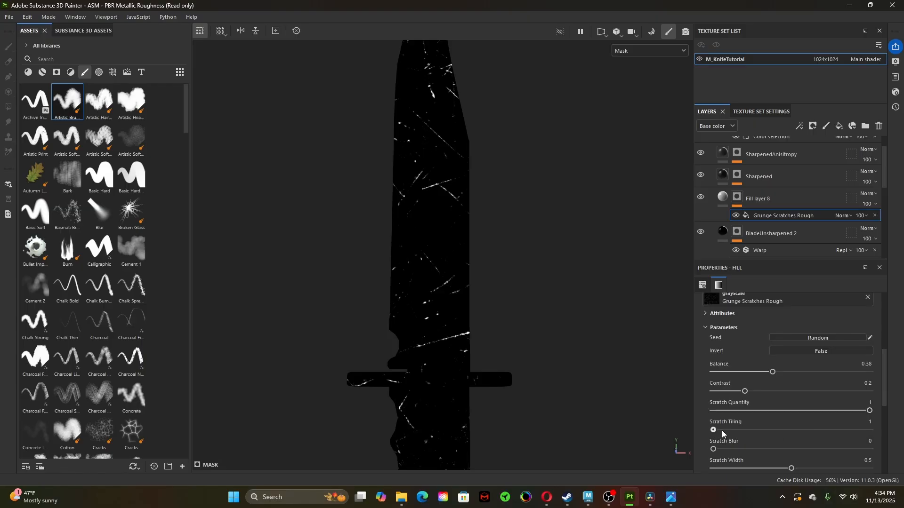
mouse_move(727, 431)
left_mouse_down()
mouse_move(717, 433)
mouse_move(749, 437)
mouse_move(720, 438)
left_mouse_up()
scroll(745, 441, "down", 1)
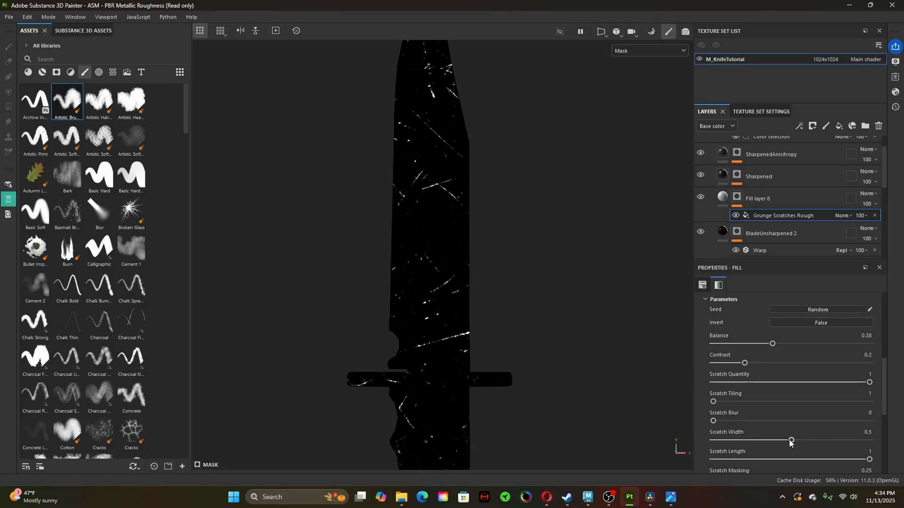
left_click_drag(791, 442, 764, 442)
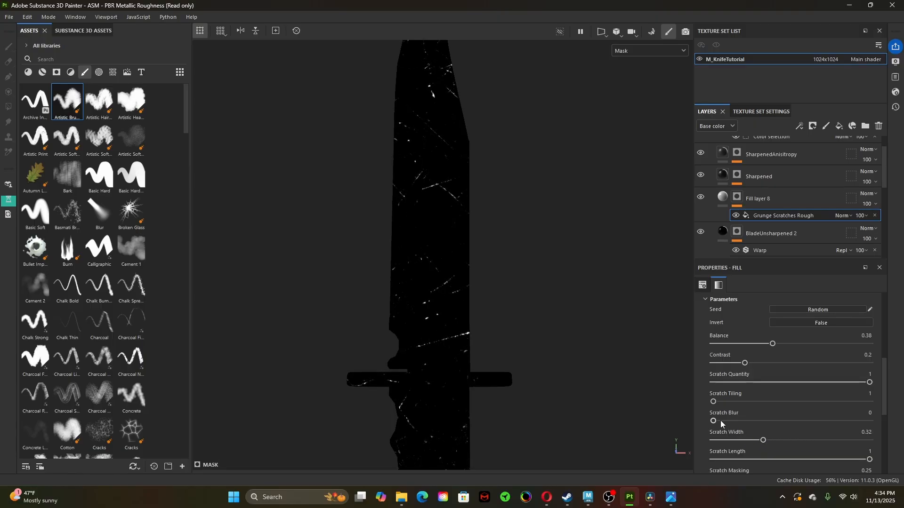
mouse_move(714, 421)
left_mouse_down()
mouse_move(747, 429)
mouse_move(722, 429)
left_mouse_up()
scroll(763, 442, "down", 2)
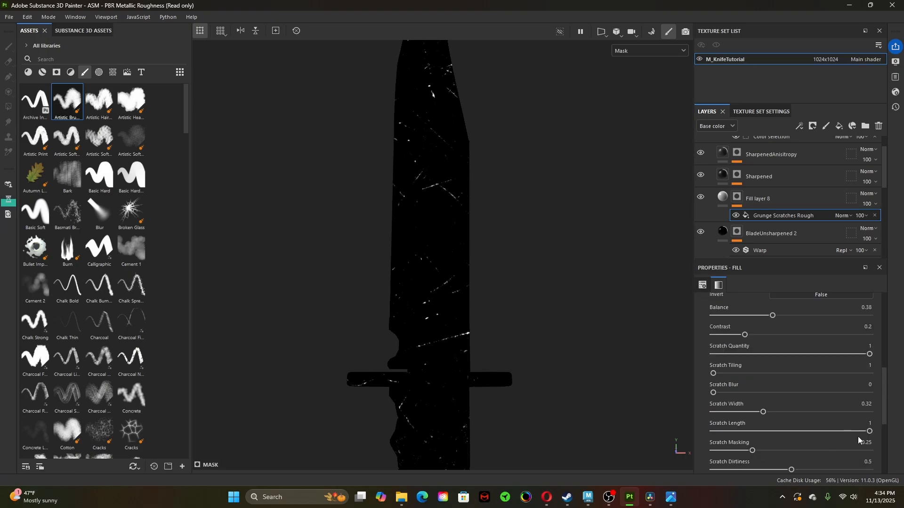
left_click_drag(855, 435, 753, 428)
left_click_drag(808, 433, 847, 438)
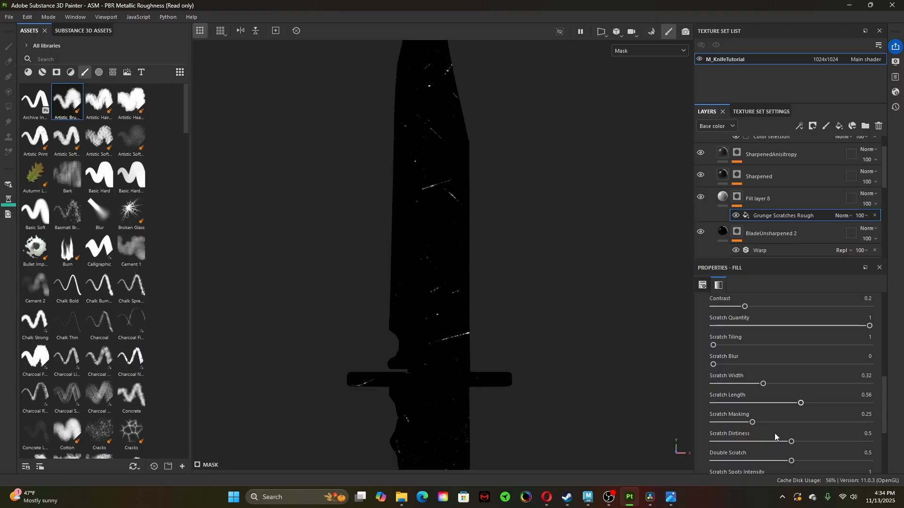
- Save the project, and return the scratch fill layer to material view to check the scratches under moving light
scroll(774, 433, "up", 6)
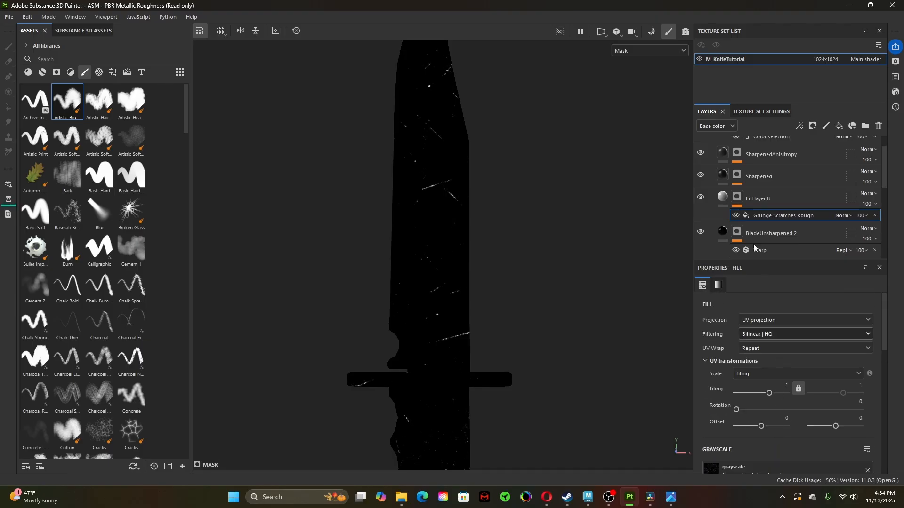
key("ctrl+s")
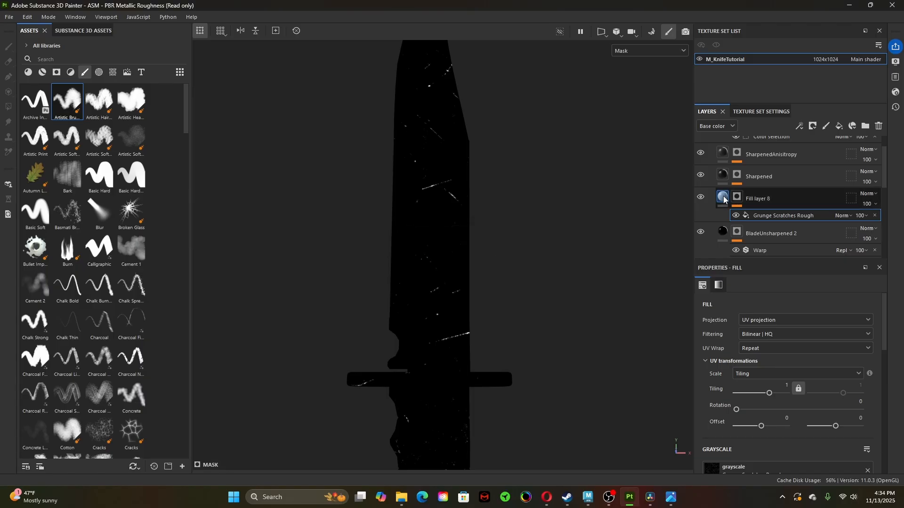
left_click(723, 198)
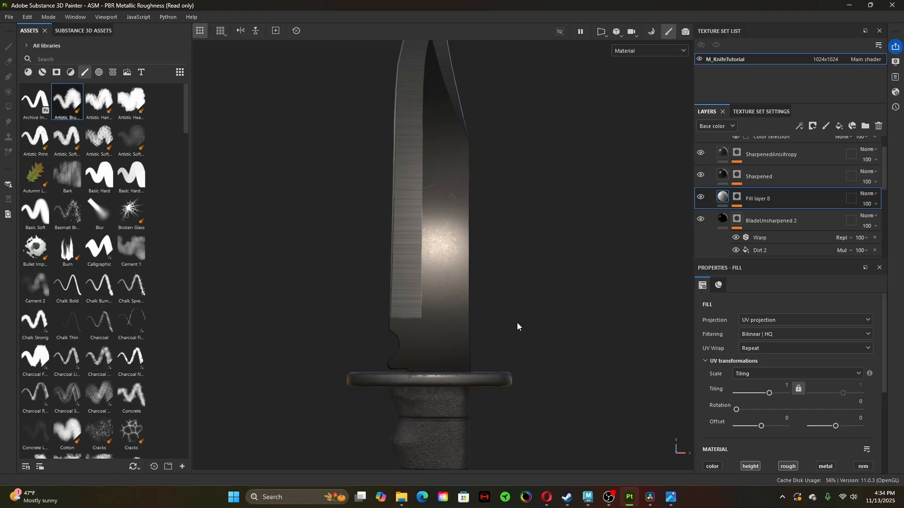
right_click_drag(517, 323, 514, 289, "shift")
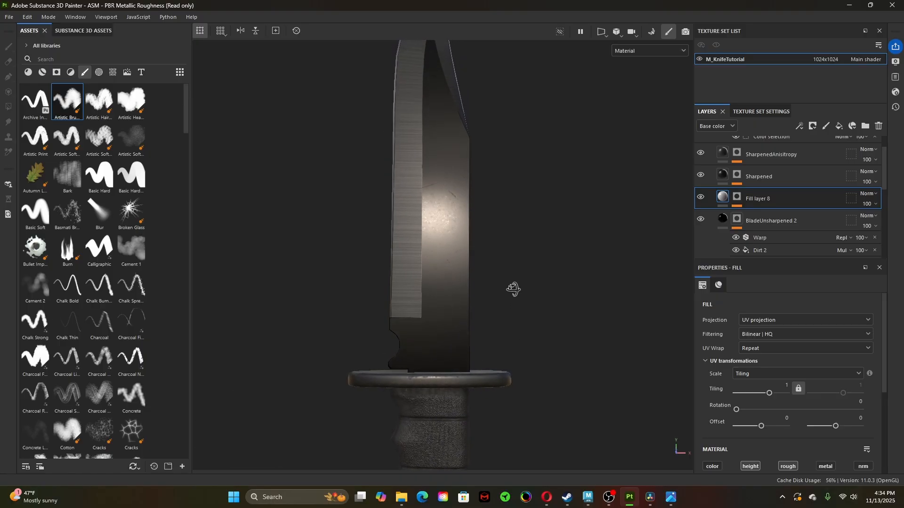
left_click_drag(513, 289, 525, 317, "alt")
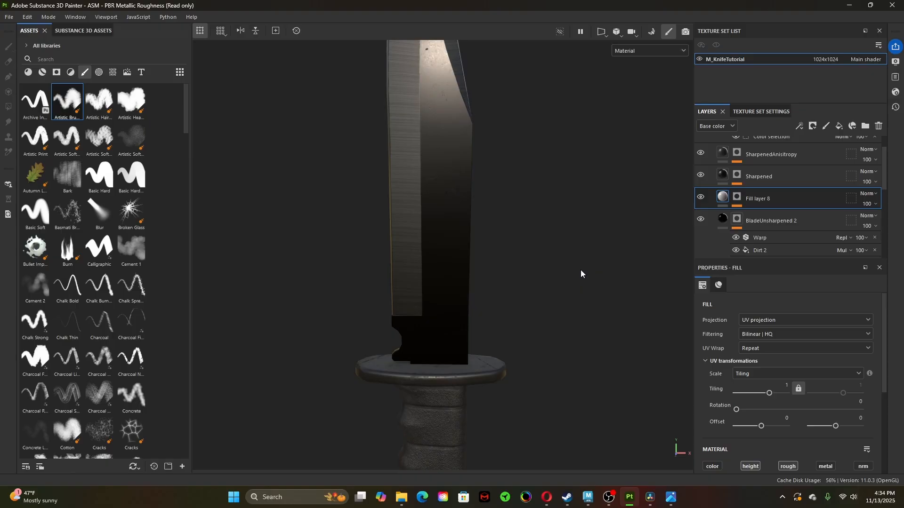
- Add a paint effect beneath Grunge Scratches Rough in Fill layer 8's mask and set the grunge's blend mode to Multiply
left_click(734, 201)
right_click(733, 201)
left_click(778, 304)
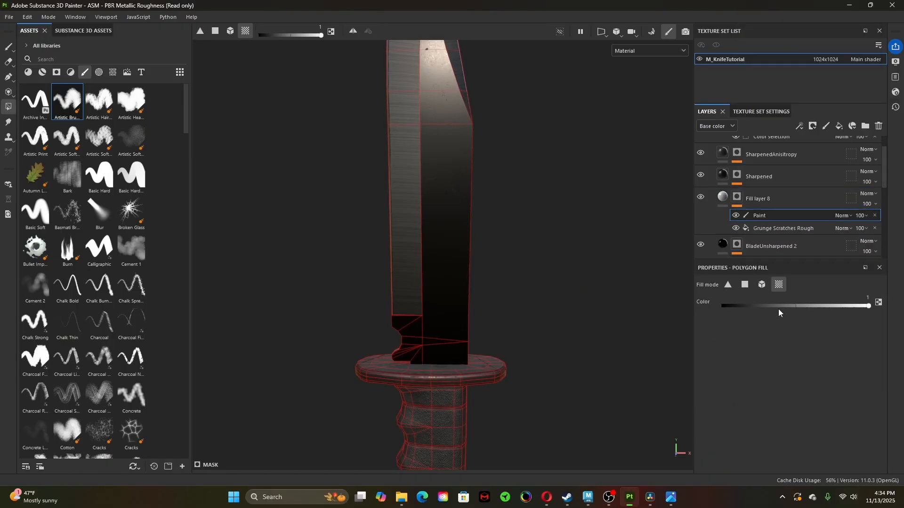
left_click_drag(761, 214, 763, 230)
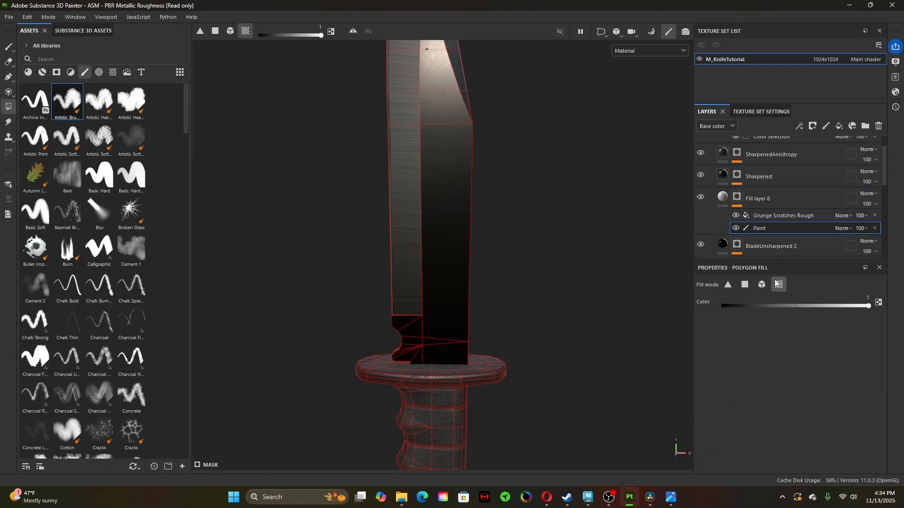
left_click(845, 218)
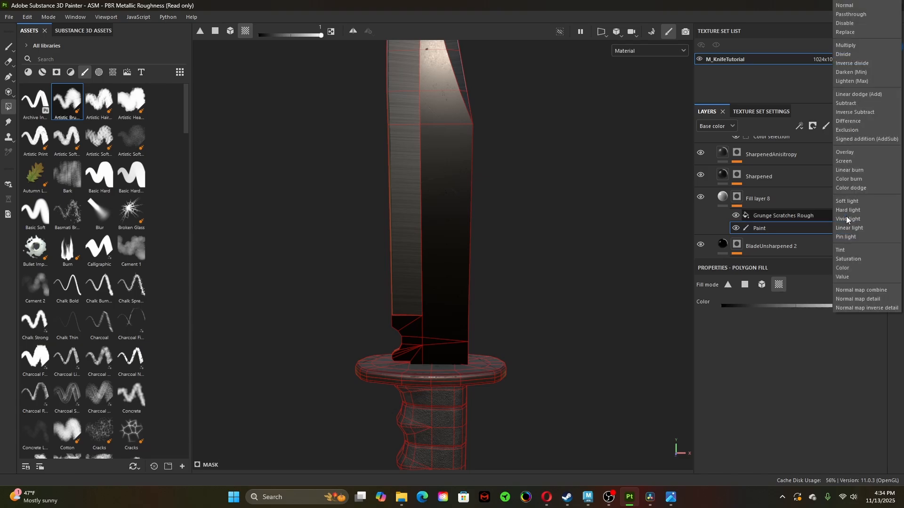
left_click(859, 45)
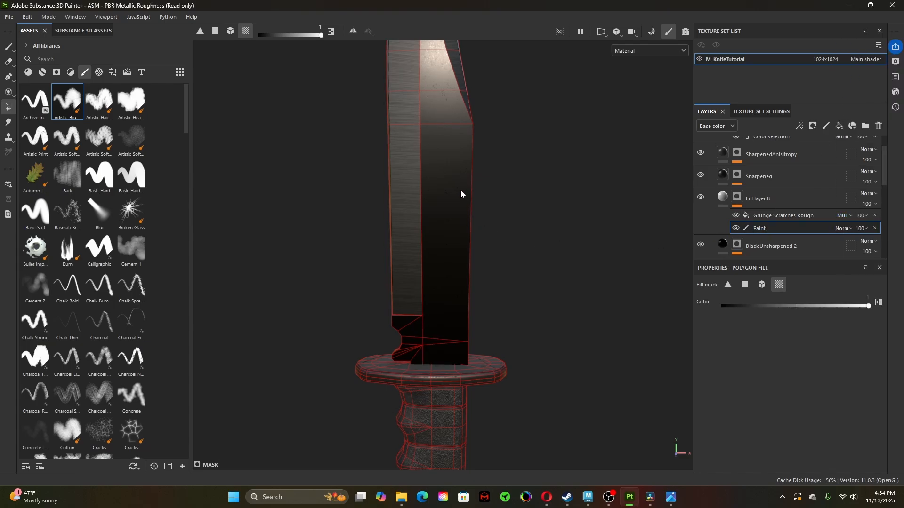
- Lighten the Sharpened layer's base color to a value of 0.228 (3A3A3A)
mouse_move(553, 320)
left_mouse_down("alt")
mouse_move(571, 295)
mouse_move(541, 291)
mouse_move(521, 327)
mouse_move(510, 284)
mouse_move(496, 295)
mouse_move(466, 276)
mouse_move(517, 277)
mouse_move(557, 334)
mouse_move(414, 289)
mouse_move(541, 318)
mouse_move(531, 292)
mouse_move(528, 317)
mouse_move(528, 281)
mouse_move(537, 333)
mouse_move(527, 317)
mouse_move(532, 281)
mouse_move(545, 349)
mouse_move(574, 328)
mouse_move(585, 286)
mouse_move(559, 307)
mouse_move(551, 353)
mouse_move(563, 418)
mouse_move(742, 369)
mouse_move(769, 320)
mouse_move(623, 306)
mouse_move(543, 310)
mouse_move(531, 333)
mouse_move(540, 339)
mouse_move(571, 272)
mouse_move(546, 306)
mouse_move(535, 349)
mouse_move(508, 310)
mouse_move(546, 324)
mouse_move(543, 305)
mouse_move(533, 295)
mouse_move(529, 333)
mouse_move(529, 292)
mouse_move(533, 338)
left_mouse_up("alt")
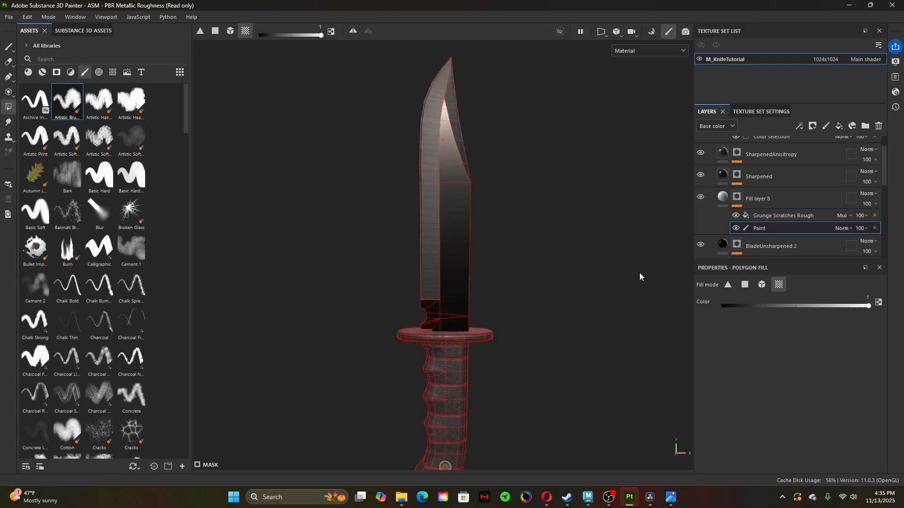
scroll(725, 210, "up", 1)
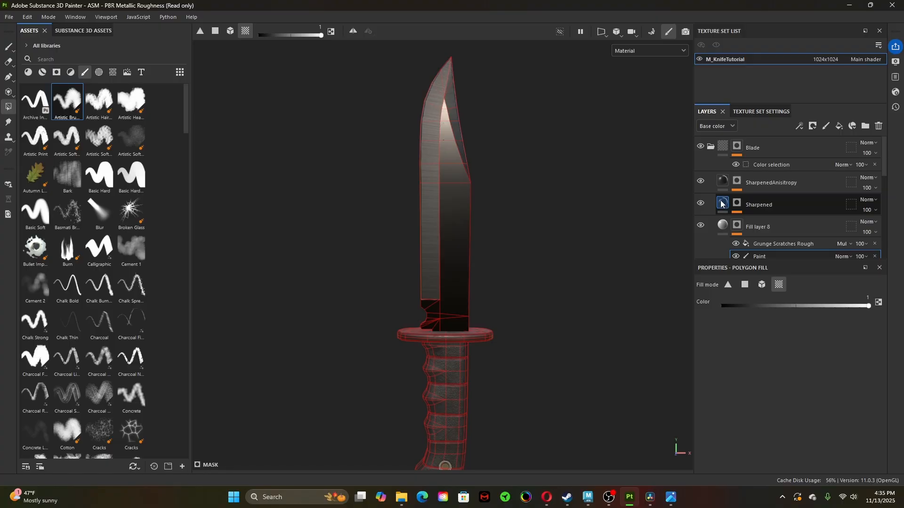
left_click(722, 204)
scroll(716, 358, "down", 5)
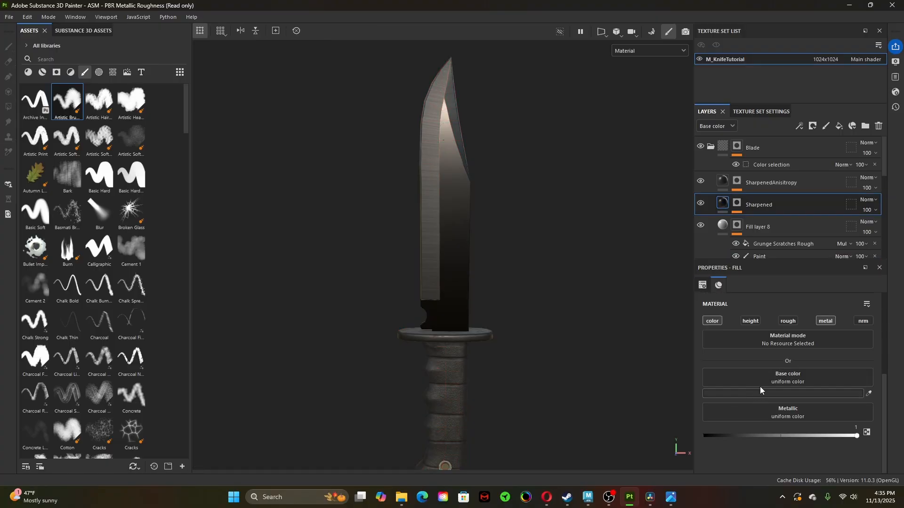
left_click(744, 394)
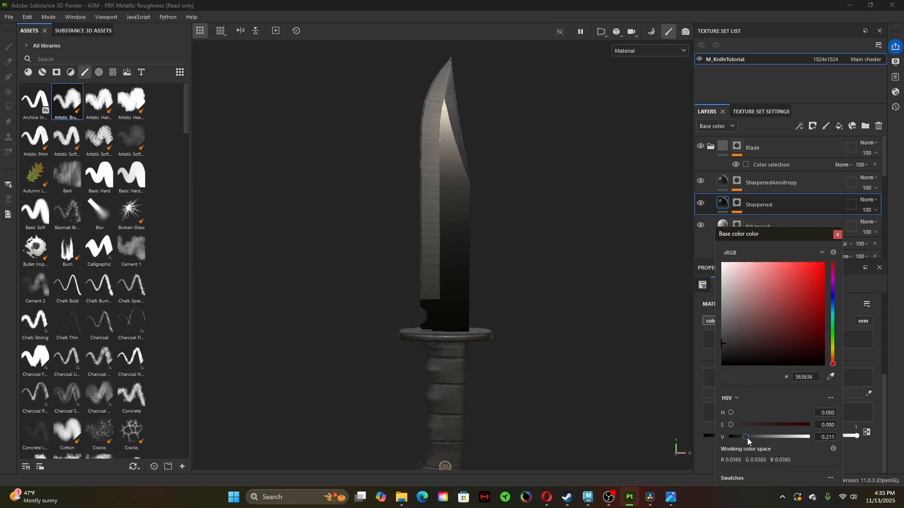
left_click(748, 438)
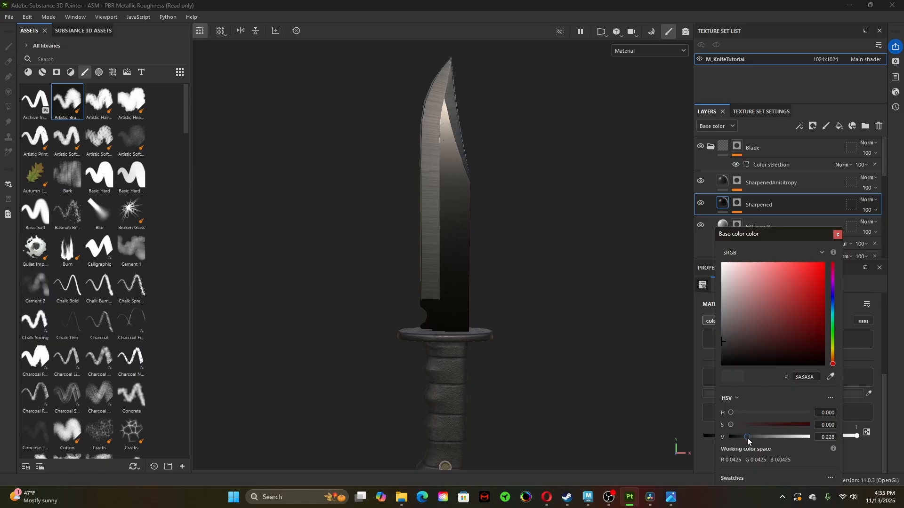
left_click(837, 234)
- Set the streaked sharpened-edge anisotropy layer's base color to a value of 0.193 (313131)
left_click(725, 187)
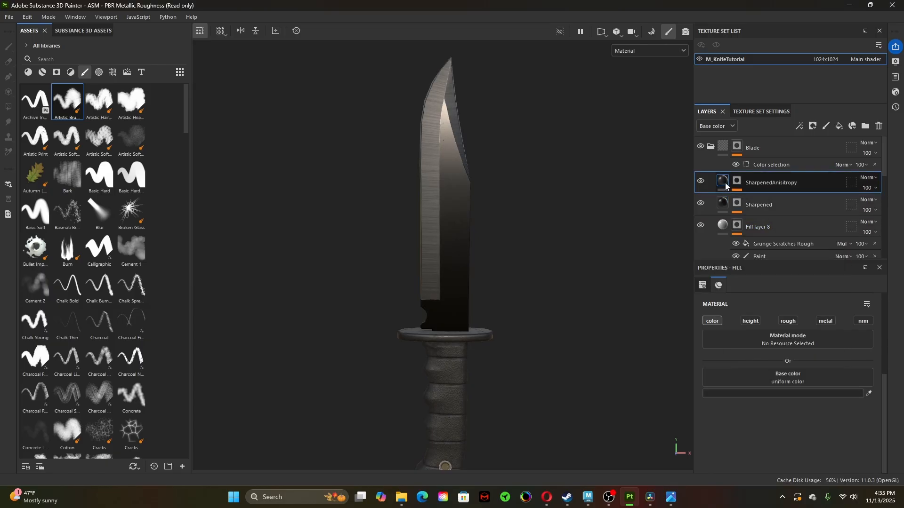
left_click(744, 394)
left_click_drag(743, 440, 746, 441)
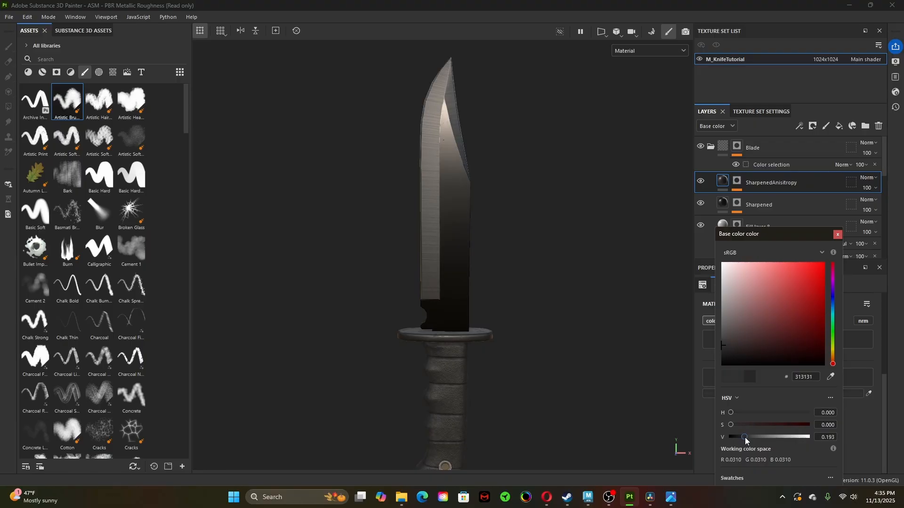
left_click(838, 235)
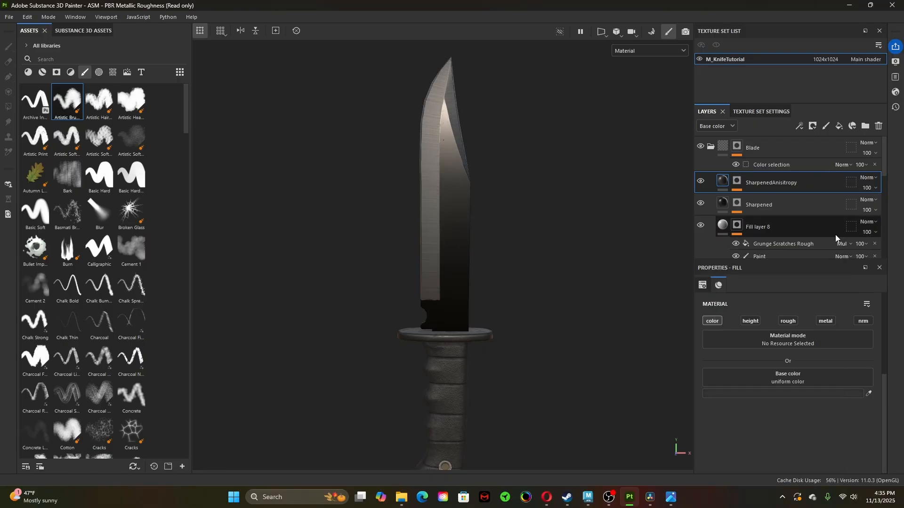
- Switch to the knife reference photo to check the lettering near the guard, and move its window out of the way
left_click_drag(571, 302, 582, 332, "alt")
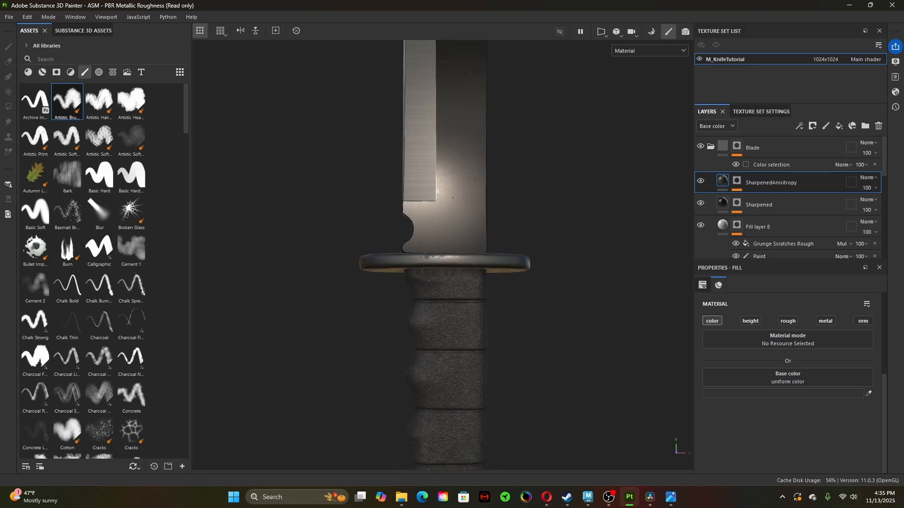
left_click(671, 497)
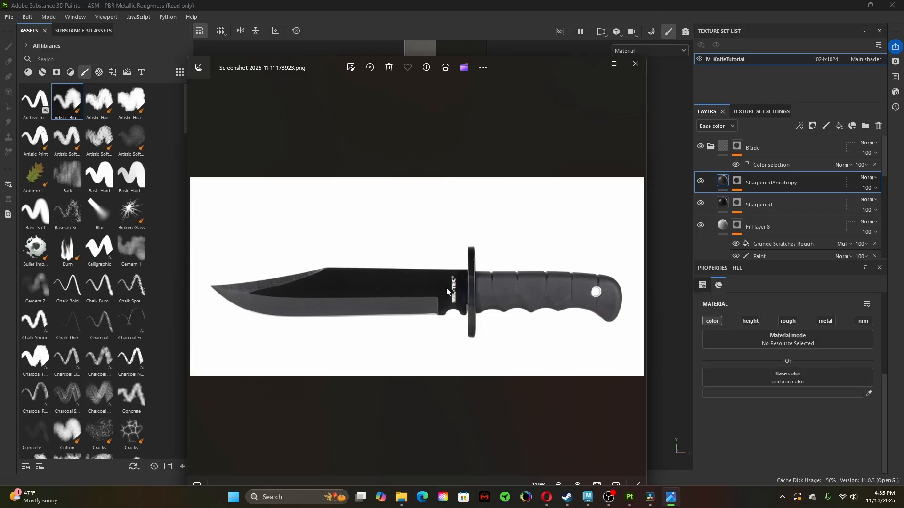
left_click_drag(496, 71, 903, 92)
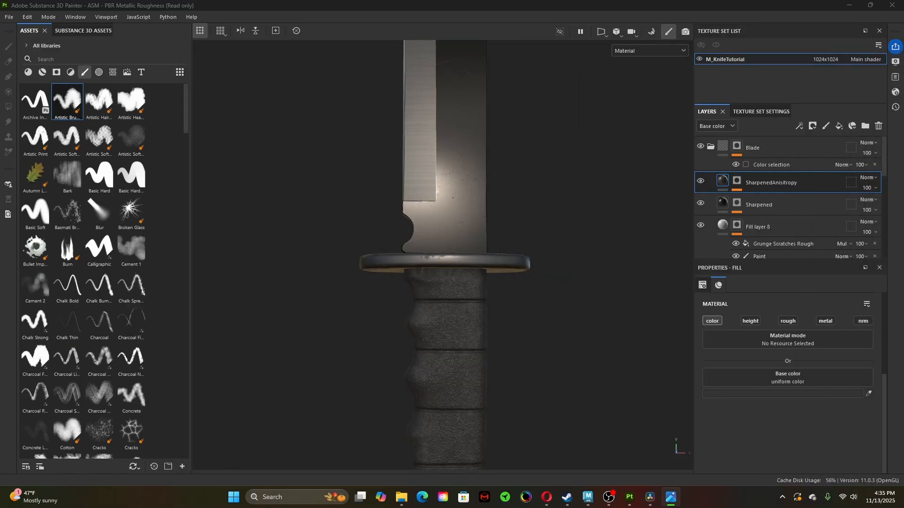
- Collapse the Blade folder and place the Agency FB Bold font as a mask on the blade just above the guard
left_click(709, 149)
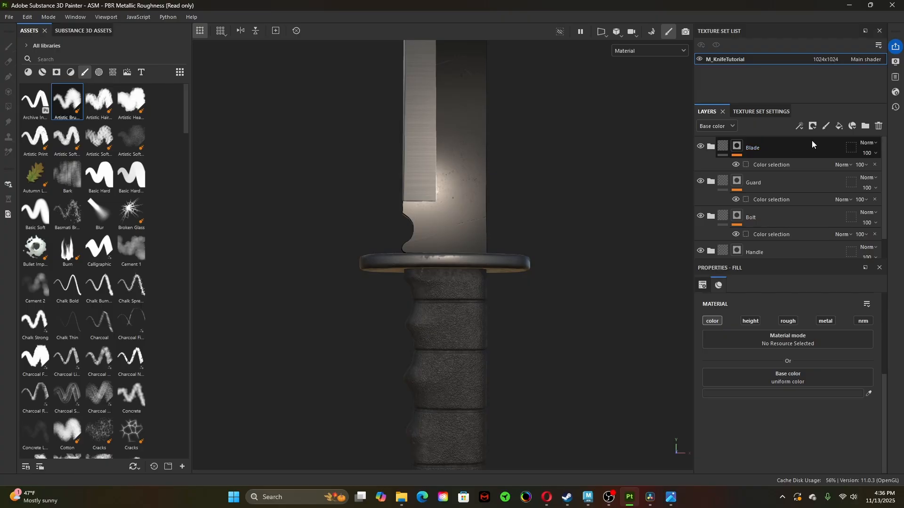
left_click(142, 74)
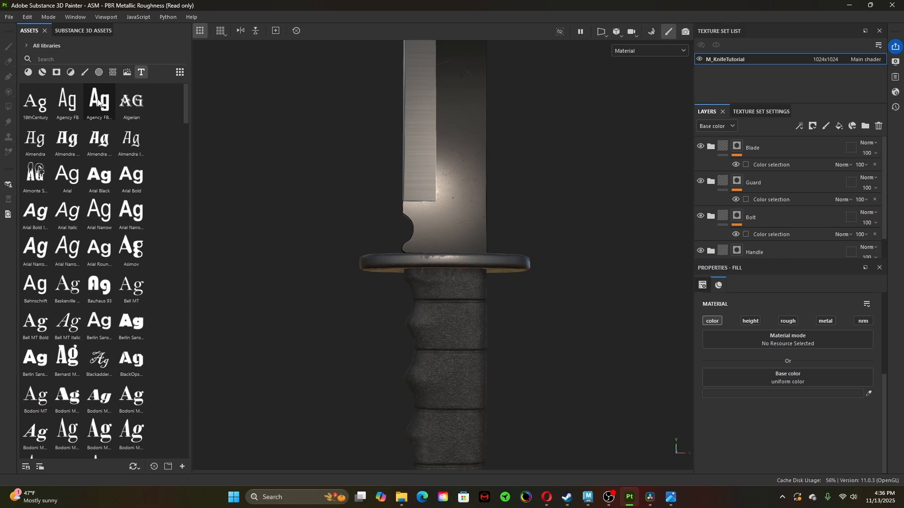
left_click_drag(96, 103, 444, 229)
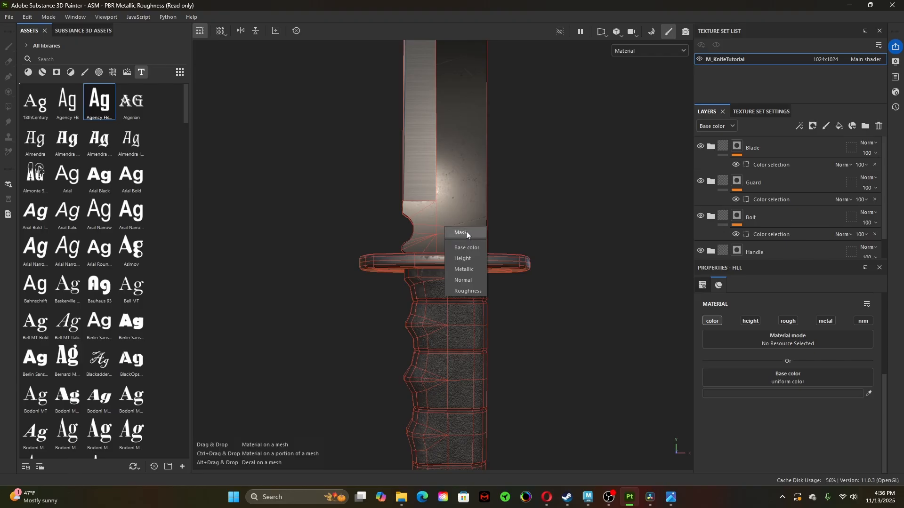
left_click(466, 233)
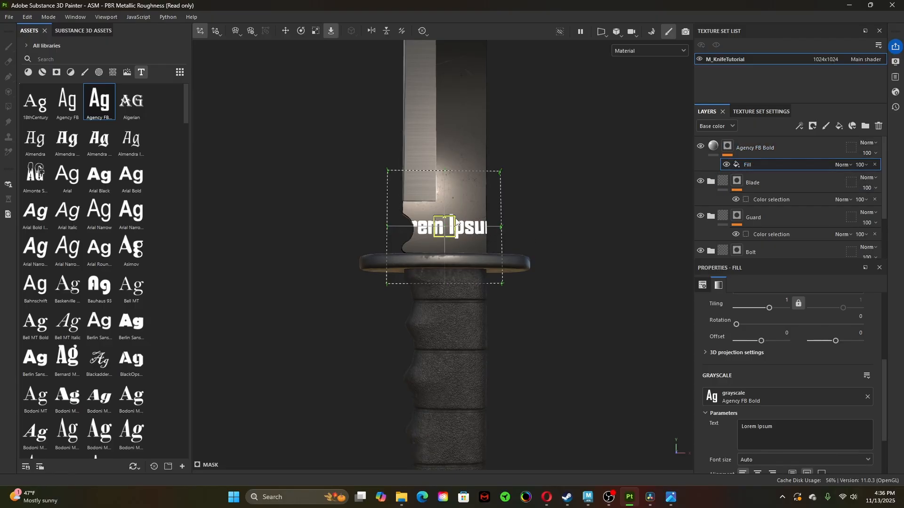
- Examine the text decal on the blade, its projection and text parameters, and the available transform tools
left_click_drag(494, 270, 547, 324, "alt")
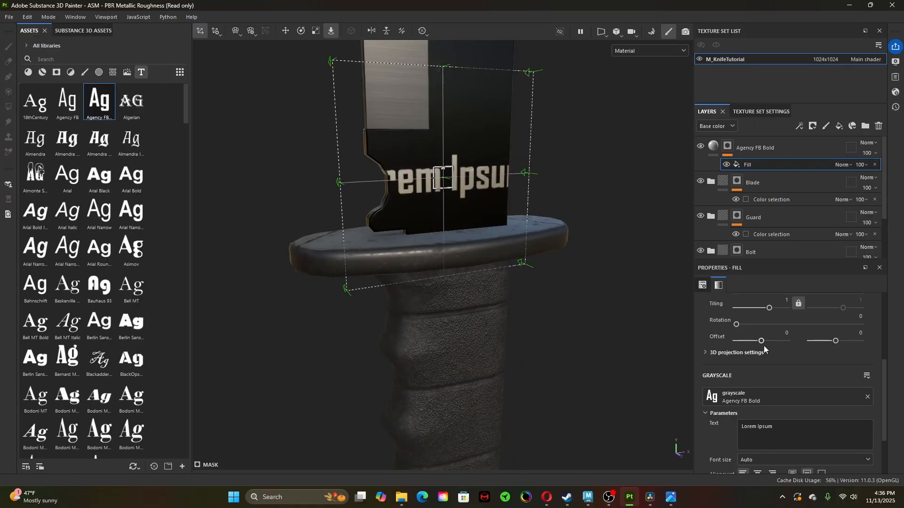
scroll(765, 377, "down", 3)
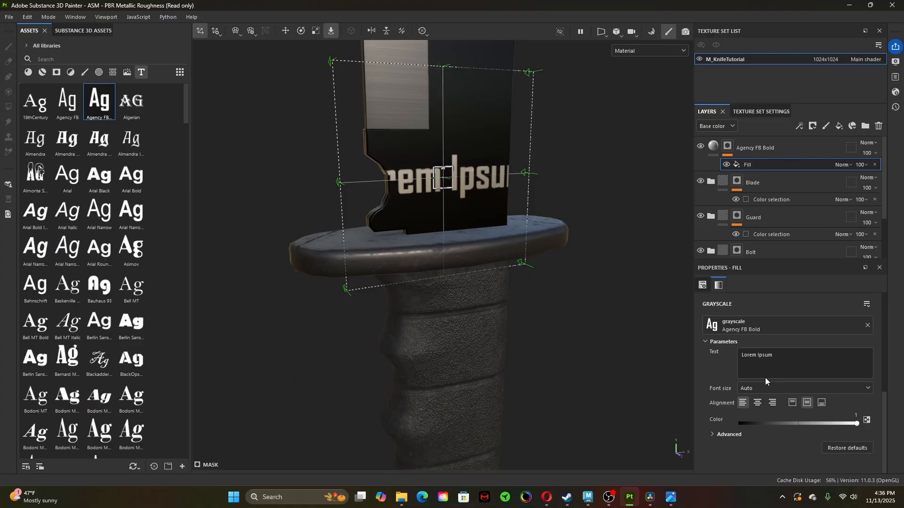
scroll(764, 378, "up", 5)
scroll(764, 378, "up", 3)
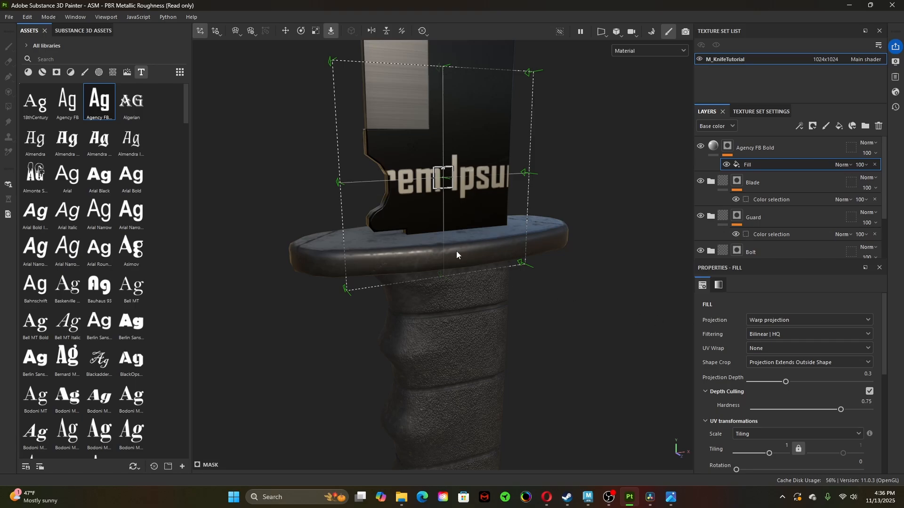
right_click_drag(296, 256, 317, 262, "alt")
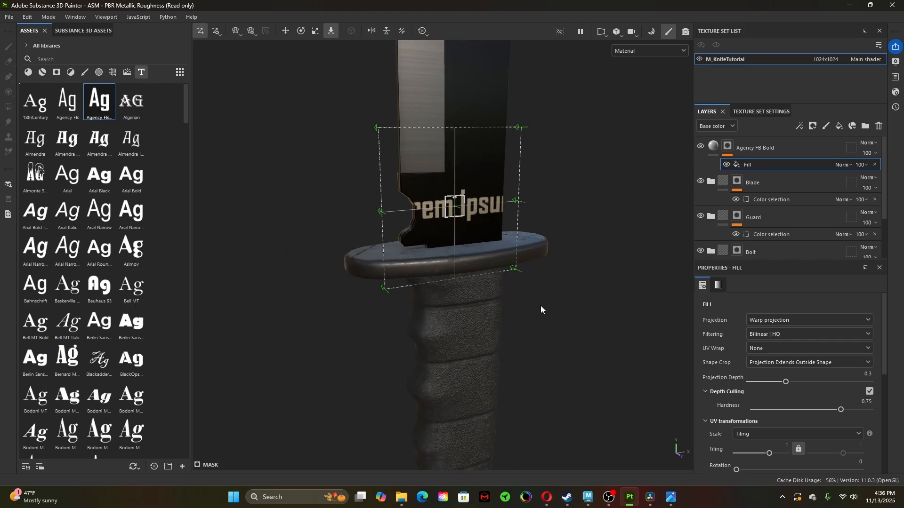
left_click_drag(541, 306, 500, 297, "alt")
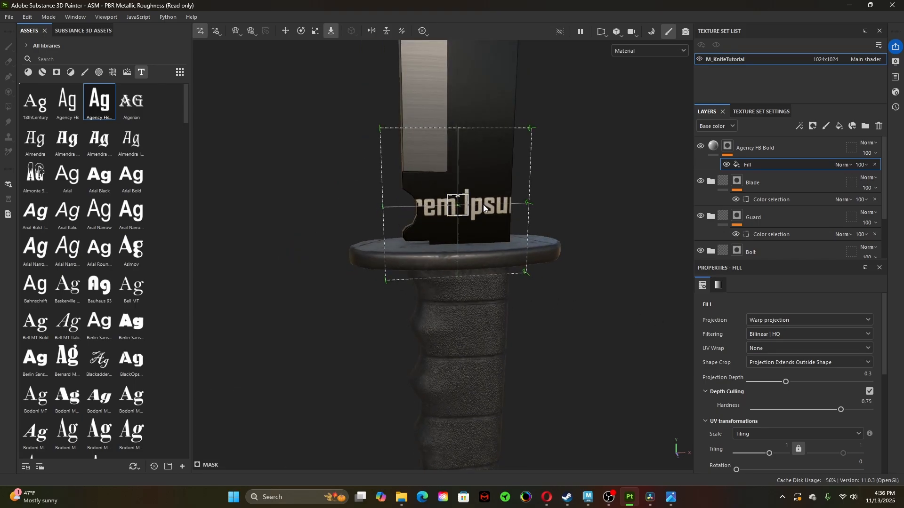
key("w")
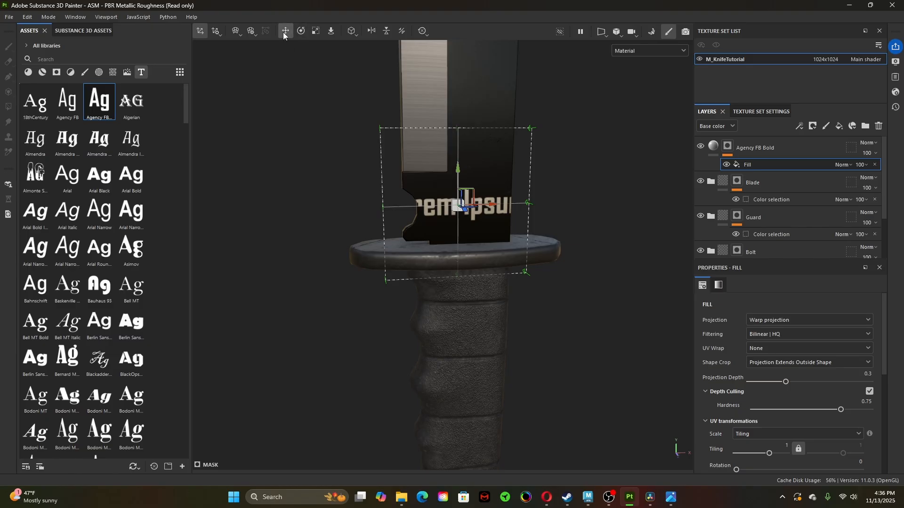
left_click(301, 31)
left_click(315, 32)
- Reposition the text decal slightly lower on the blade above the guard, and check its projection from an angle
left_click(331, 33)
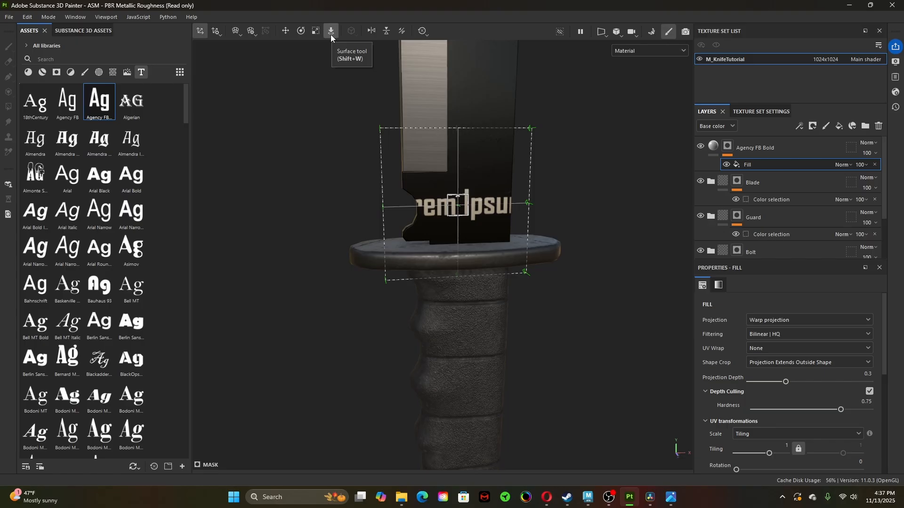
mouse_move(467, 217)
left_mouse_down()
mouse_move(502, 237)
mouse_move(503, 252)
mouse_move(447, 276)
mouse_move(474, 266)
mouse_move(464, 302)
mouse_move(429, 333)
mouse_move(468, 301)
mouse_move(476, 226)
left_mouse_up()
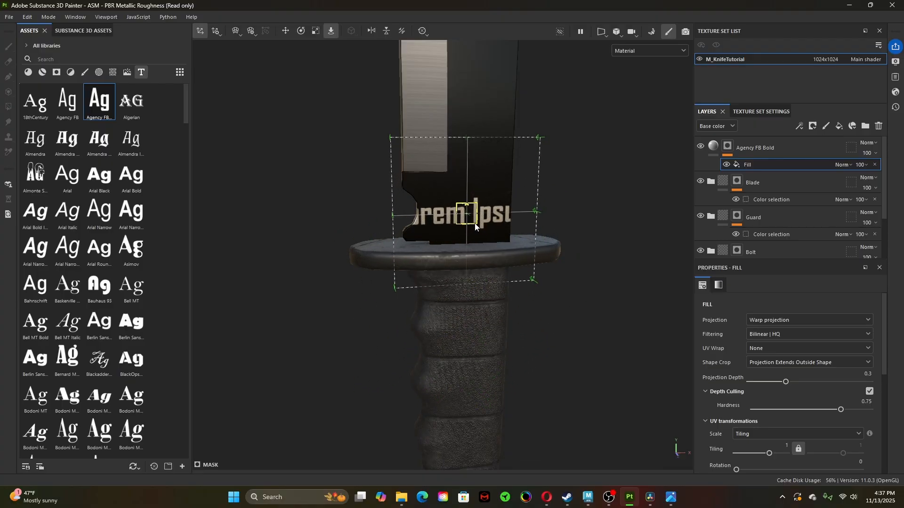
left_click(285, 31)
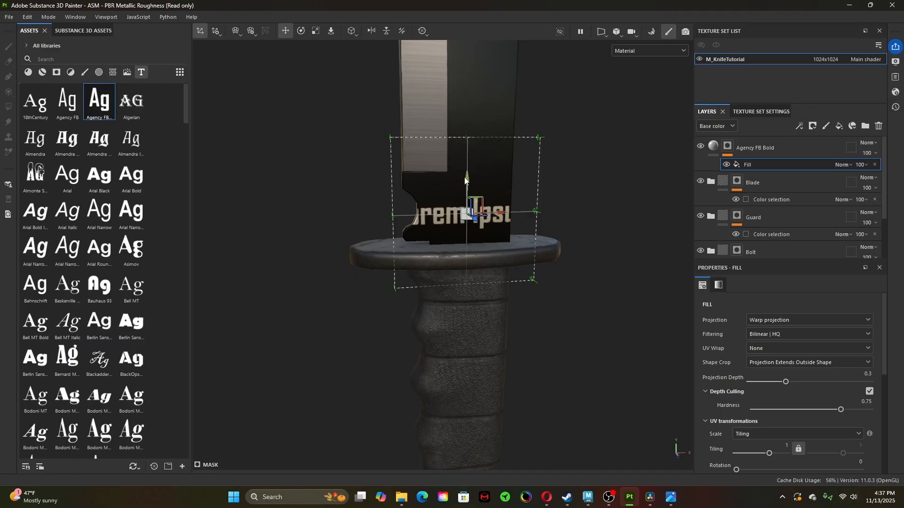
left_click_drag(487, 207, 470, 226)
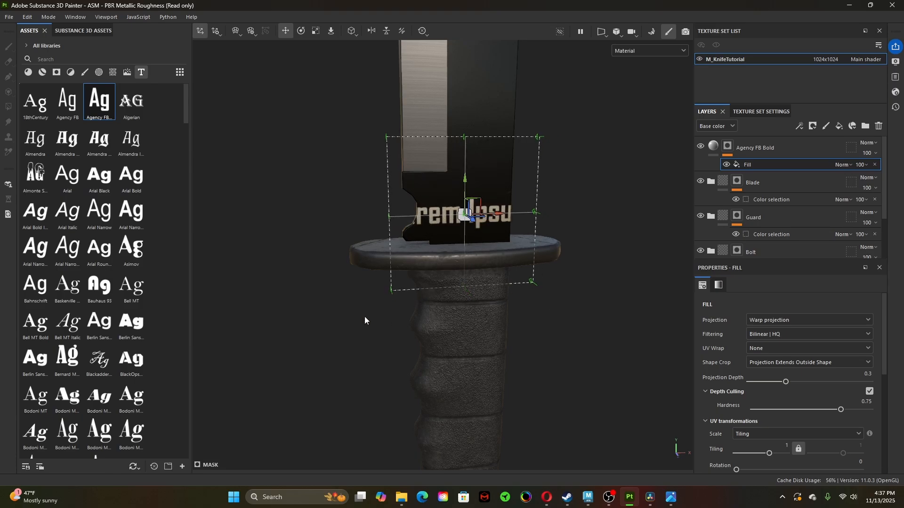
right_click_drag(366, 317, 438, 323, "alt")
left_click_drag(499, 325, 584, 349, "alt")
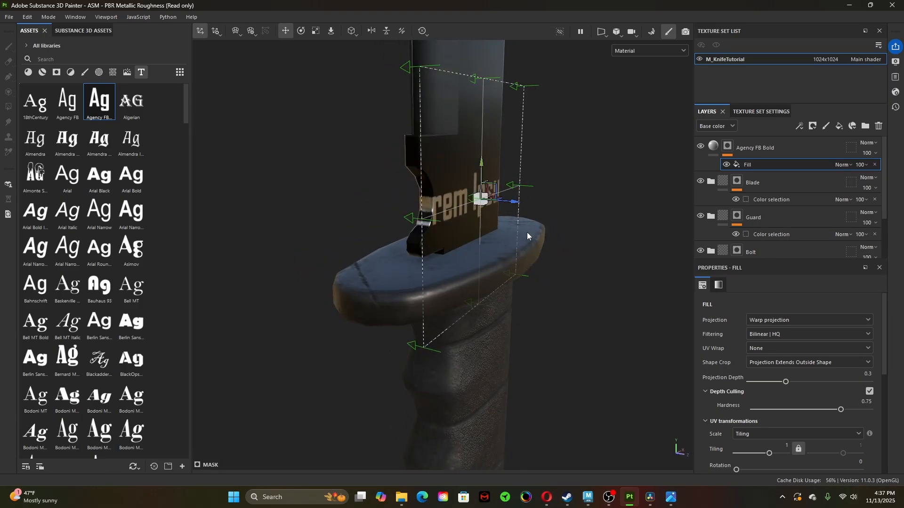
- Move the text decal's projection onto the blade's face and reduce its projection depth to 0.03
left_click_drag(490, 202, 517, 210)
right_click_drag(536, 249, 573, 253, "alt")
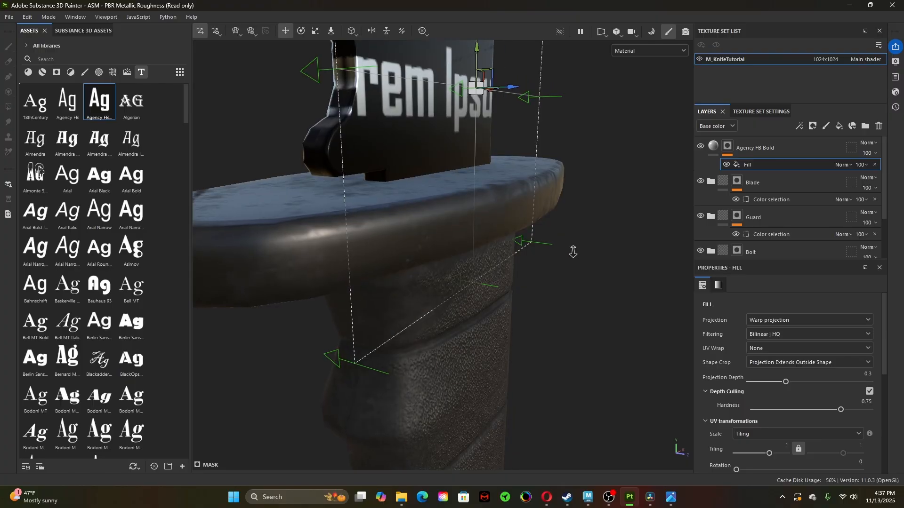
left_click_drag(573, 252, 494, 231, "alt")
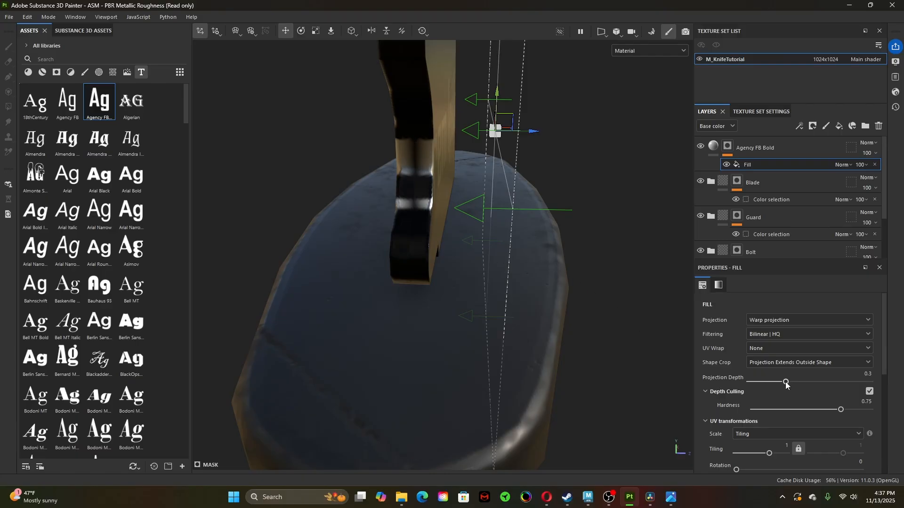
left_click_drag(785, 381, 781, 382)
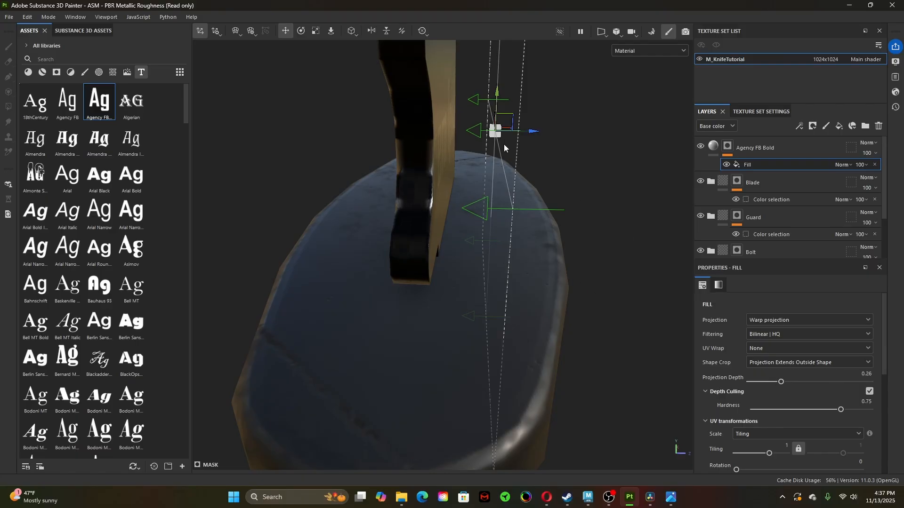
left_click_drag(534, 133, 478, 140)
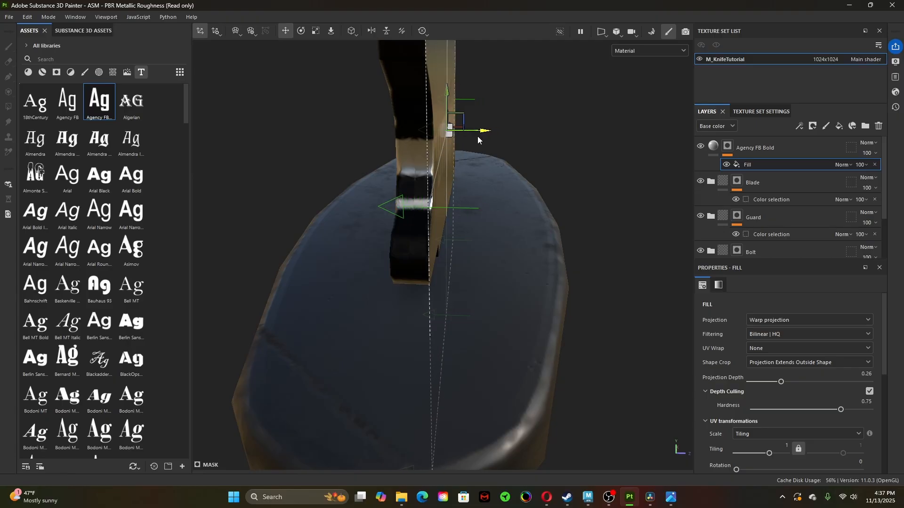
left_click_drag(781, 384, 754, 380)
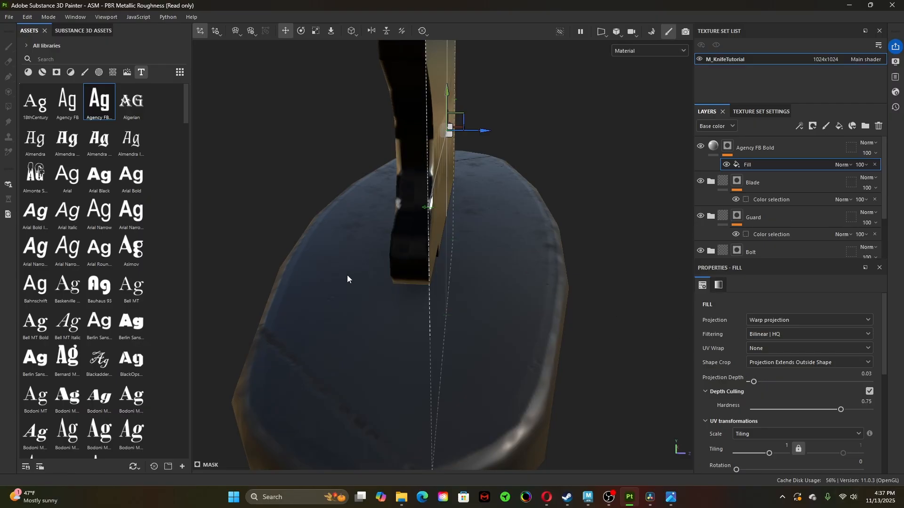
- Scale the text decal down uniformly so that the whole "Lorem Ipsum" fits across the blade above the guard
scroll(347, 278, "down", 5)
left_click_drag(589, 325, 433, 290, "alt")
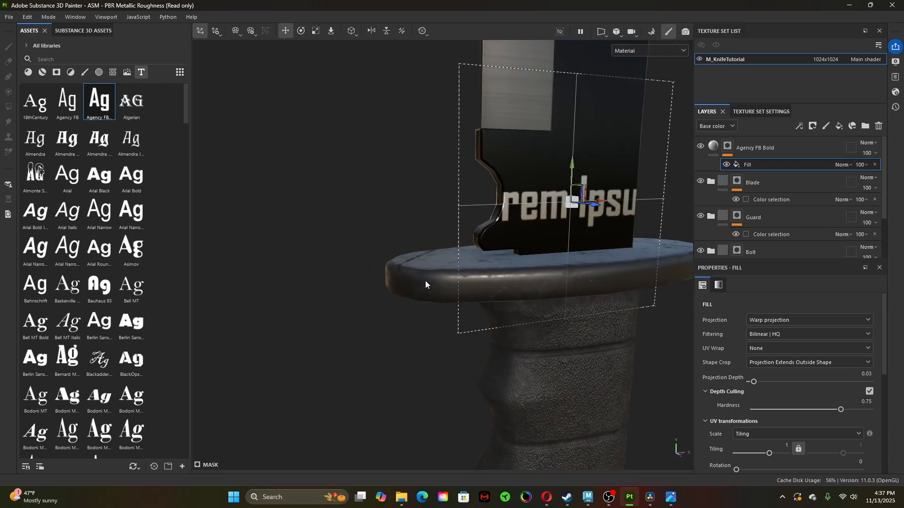
middle_click_drag(567, 263, 417, 298, "alt")
middle_click_drag(516, 304, 548, 297, "alt")
right_click_drag(446, 327, 546, 362, "alt")
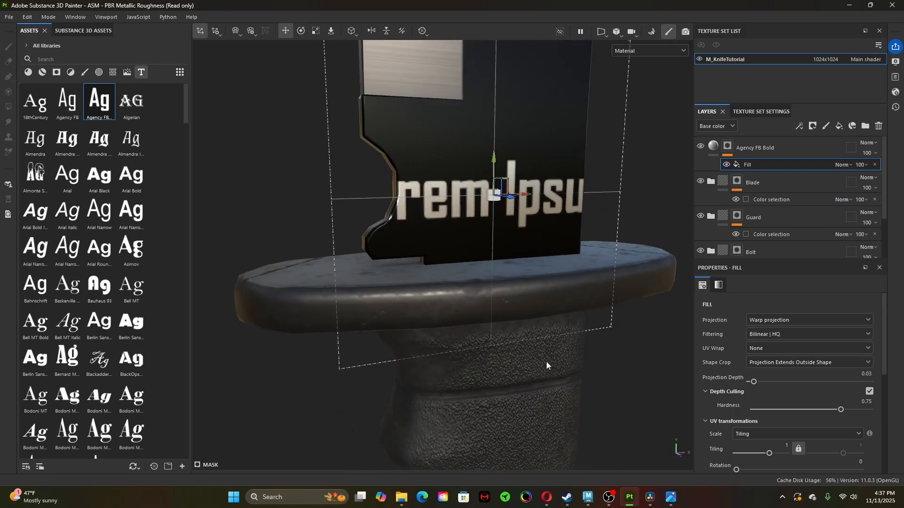
left_click_drag(546, 362, 577, 375, "alt")
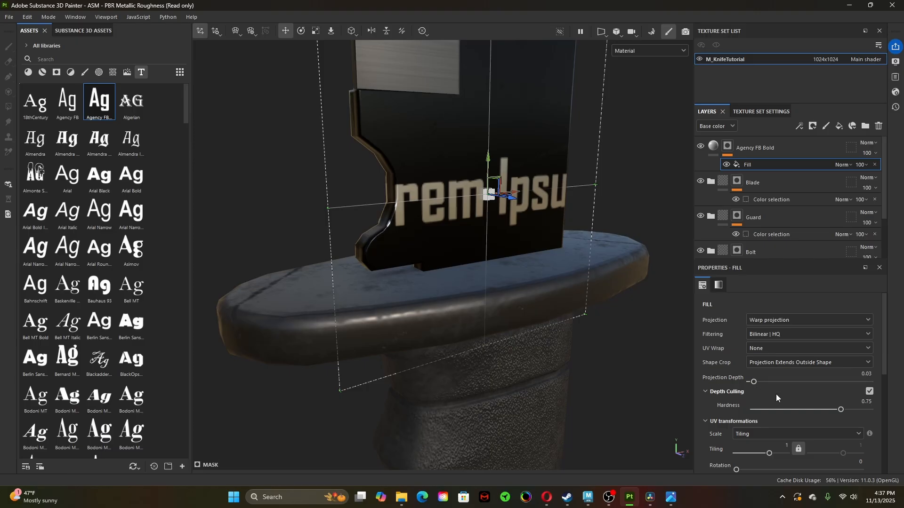
left_click_drag(561, 350, 494, 346, "alt")
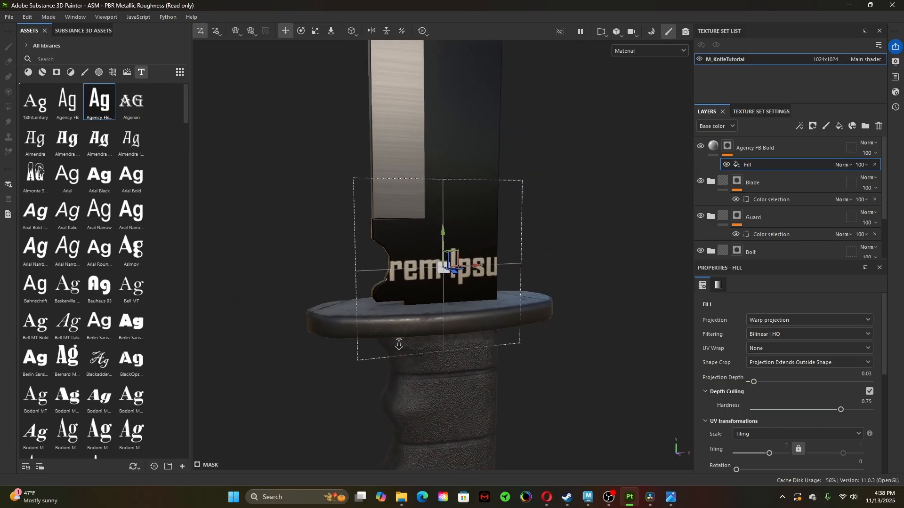
scroll(397, 343, "up", 3)
middle_click_drag(512, 326, 499, 342, "alt")
key("r")
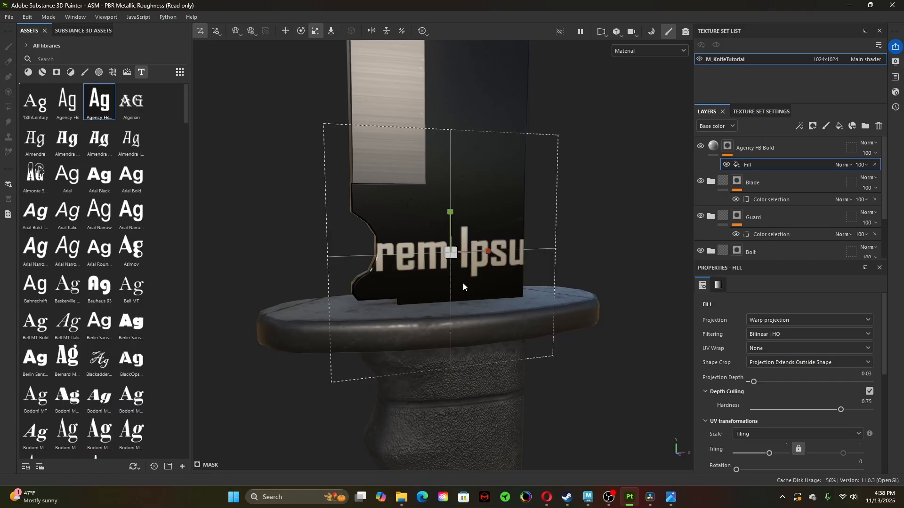
left_click_drag(452, 255, 355, 290)
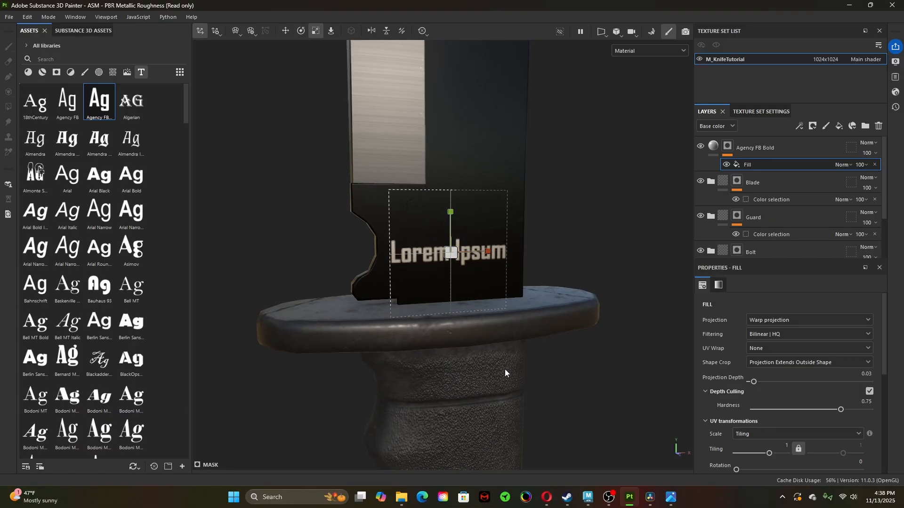
- Check the decal's projection on the reverse side of the blade and its size from the front
left_click_drag(696, 381, 767, 372, "alt")
middle_click_drag(400, 353, 619, 309, "alt")
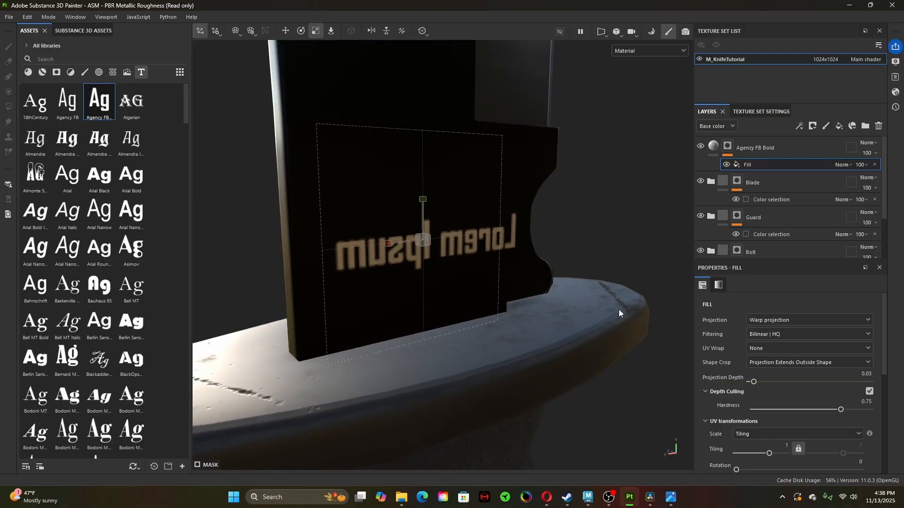
left_click_drag(618, 310, 508, 326, "alt")
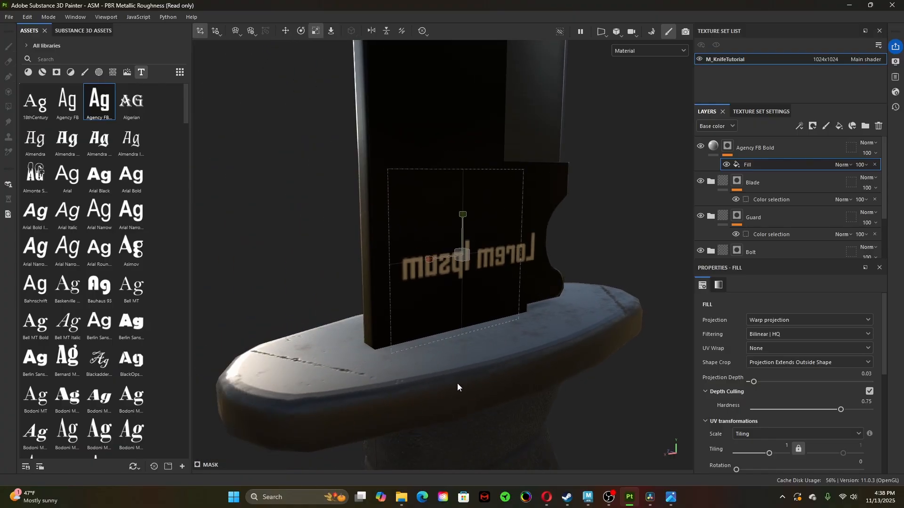
right_click_drag(457, 383, 337, 377, "alt")
left_click_drag(562, 391, 434, 369, "alt")
middle_click_drag(585, 364, 528, 344, "alt")
left_click_drag(591, 352, 492, 364, "alt")
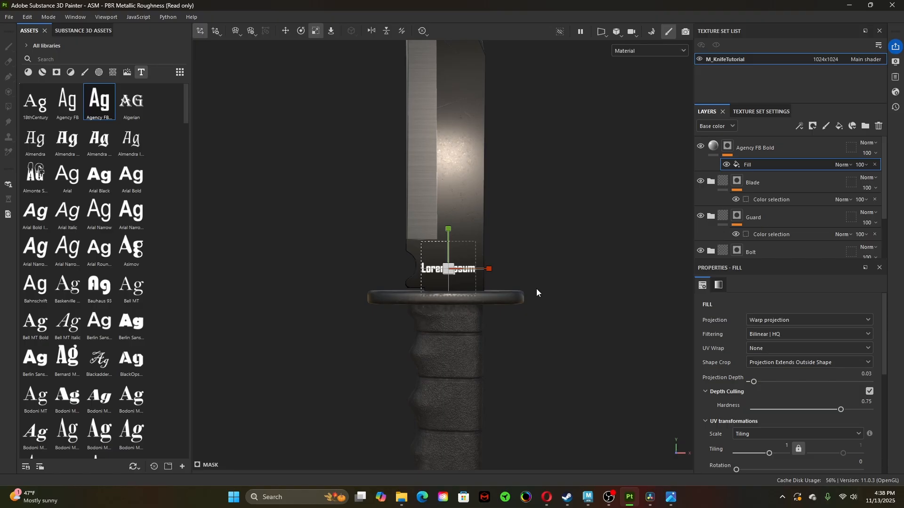
- Nudge the text decal slightly toward the blade's spine and the guard
right_click_drag(615, 329, 656, 331, "alt")
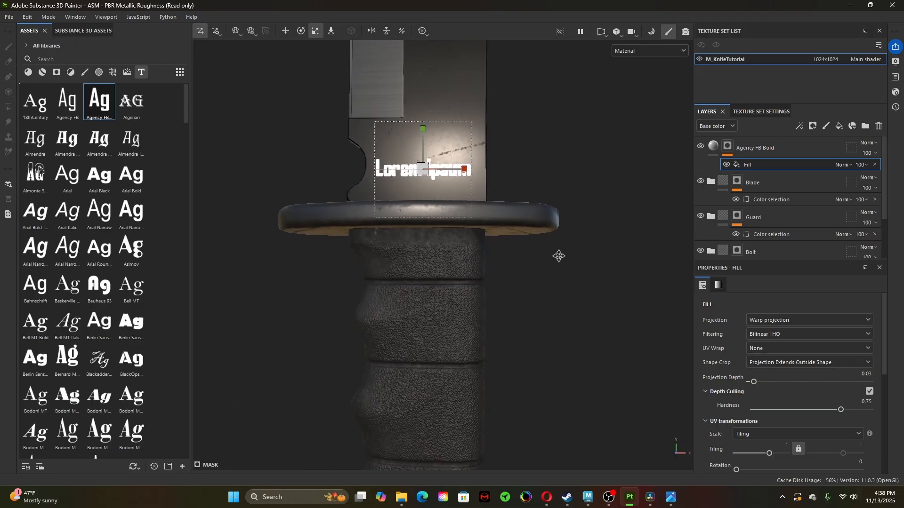
middle_click_drag(559, 255, 577, 361, "alt")
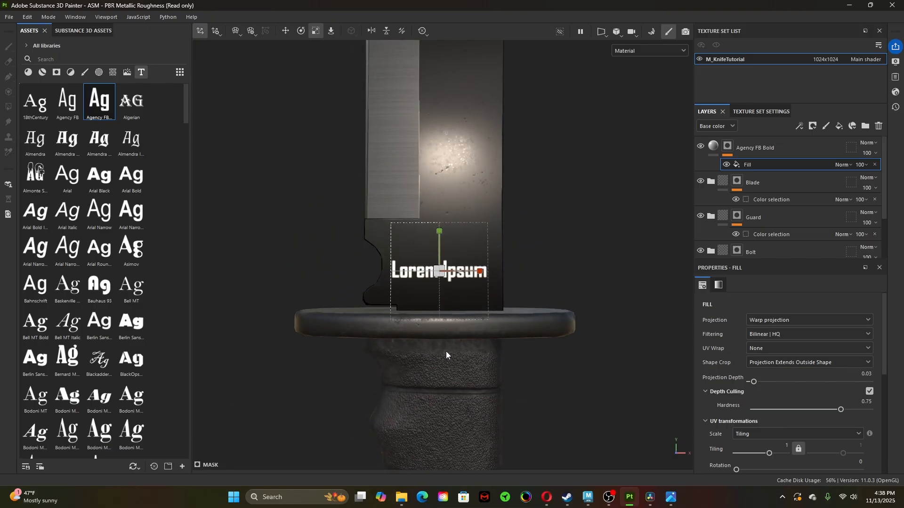
left_click_drag(447, 356, 440, 293, "alt")
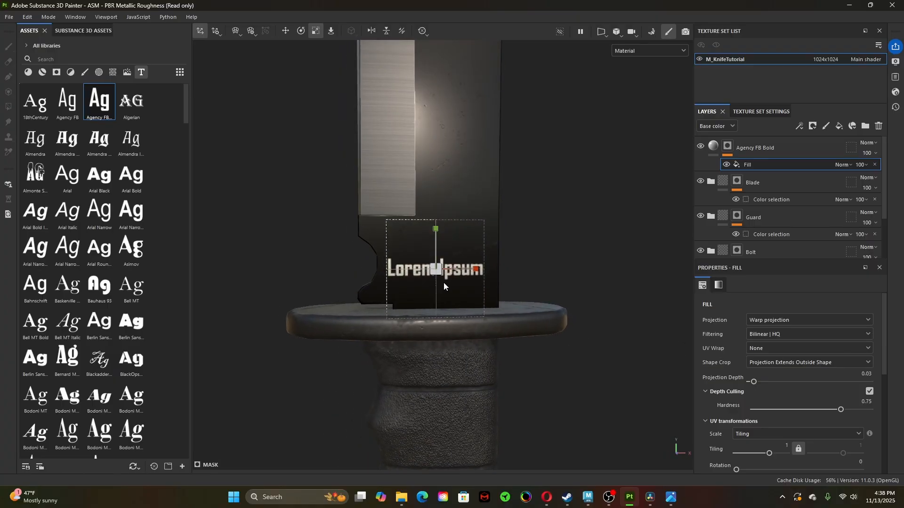
key("w")
left_click_drag(451, 252, 455, 257)
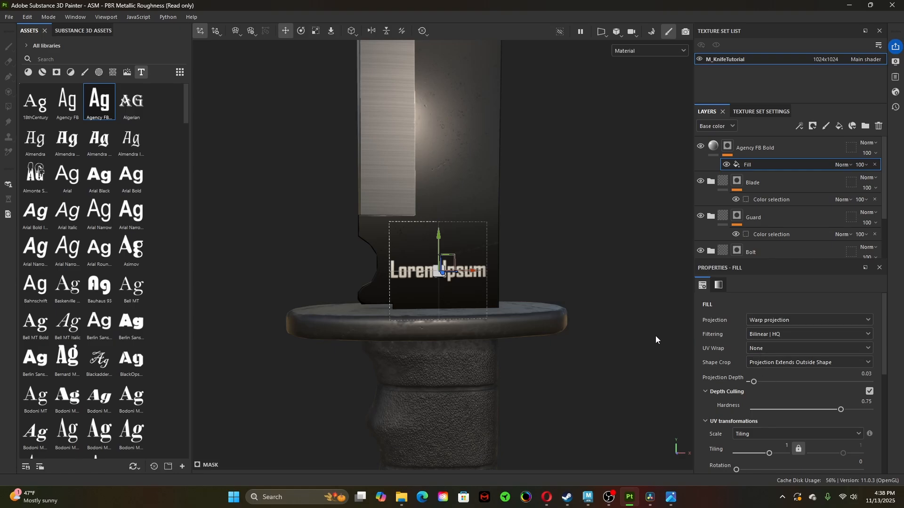
- Replace the decal's text with "Bitchin-Blades" and align it to the horizontal center
scroll(783, 376, "down", 4)
scroll(782, 376, "up", 1)
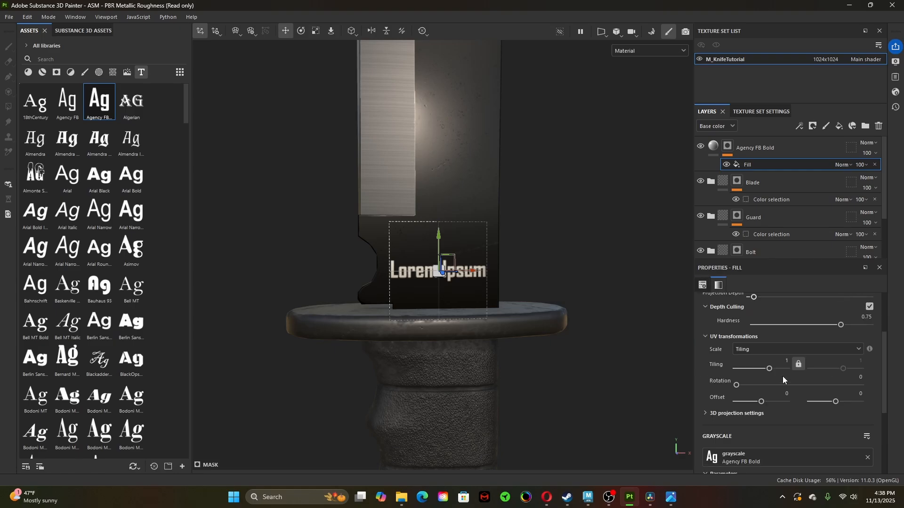
scroll(782, 377, "up", 3)
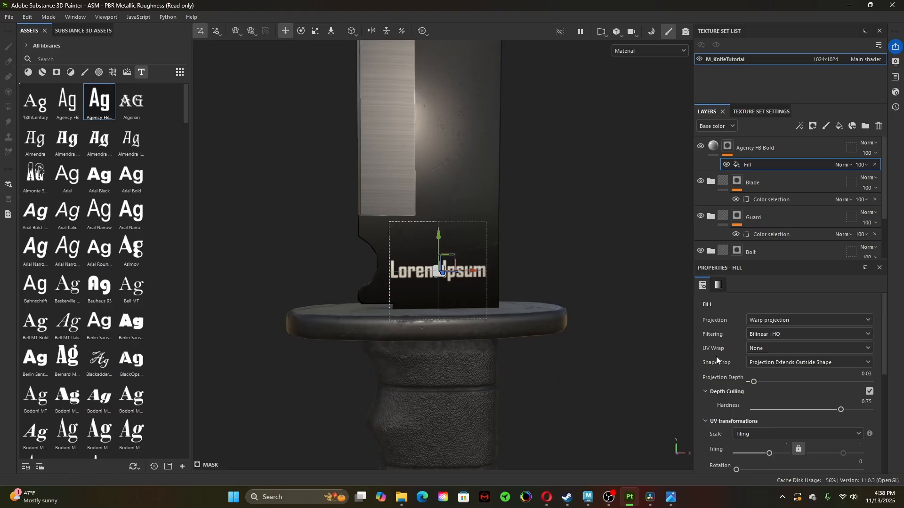
scroll(718, 360, "down", 6)
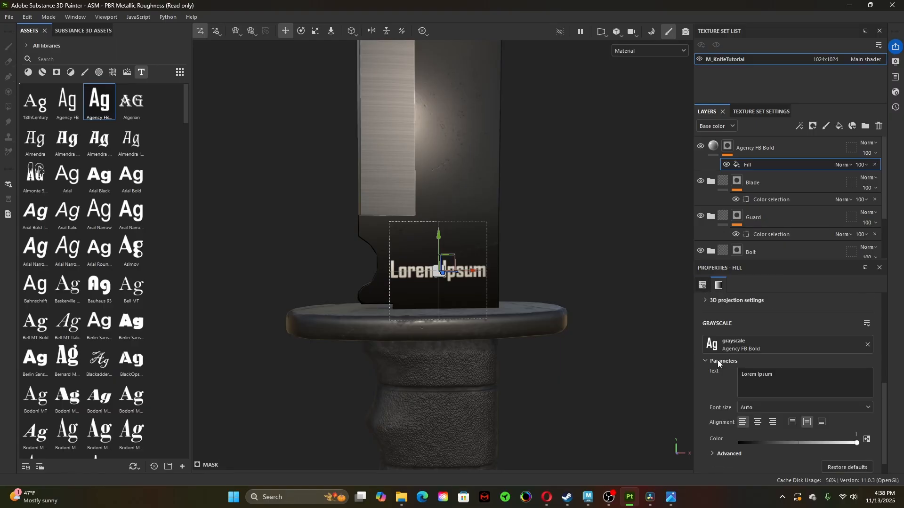
scroll(718, 361, "down", 1)
left_click(784, 355)
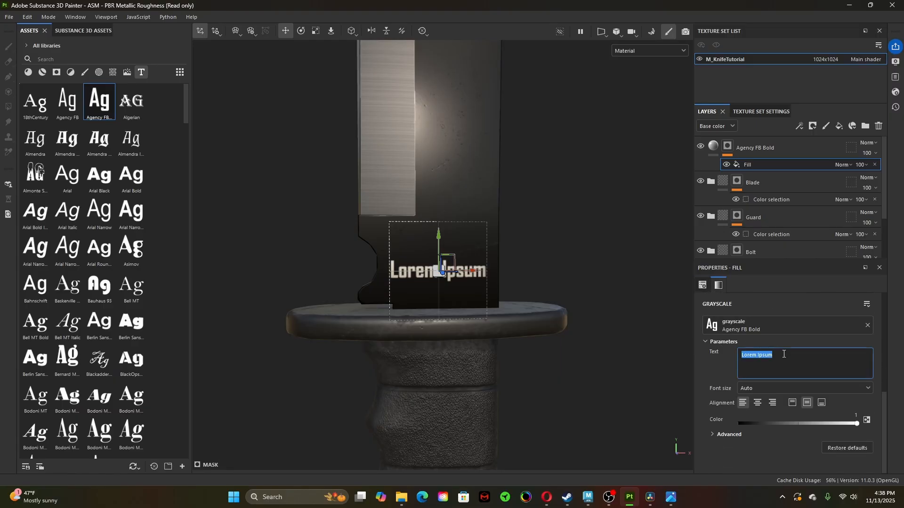
type("Bitc")
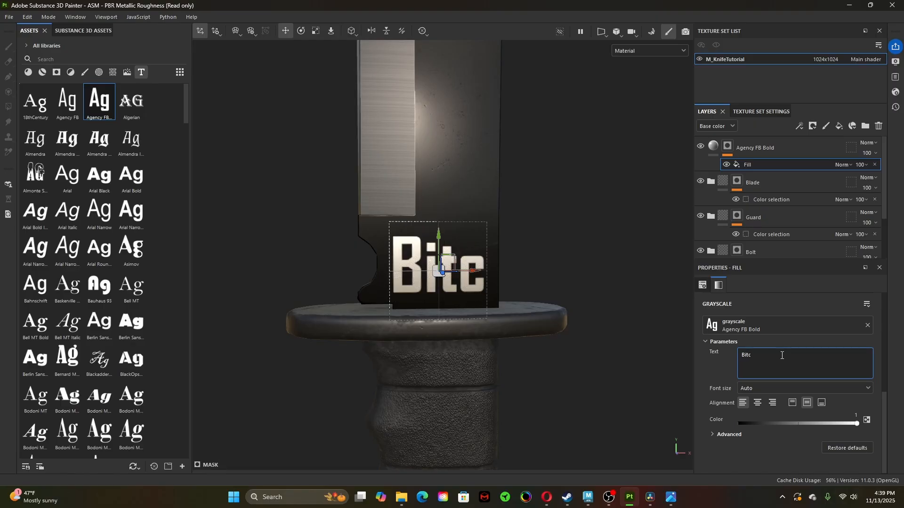
type("hin")
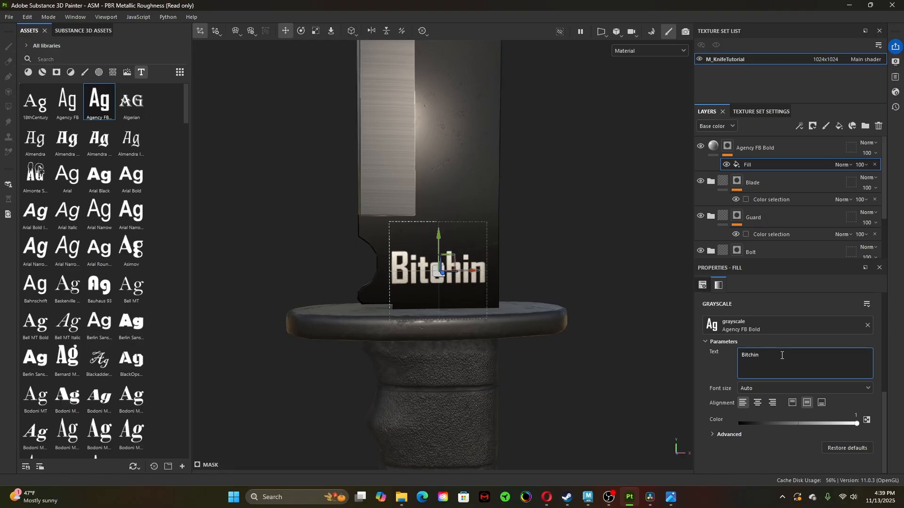
type("-")
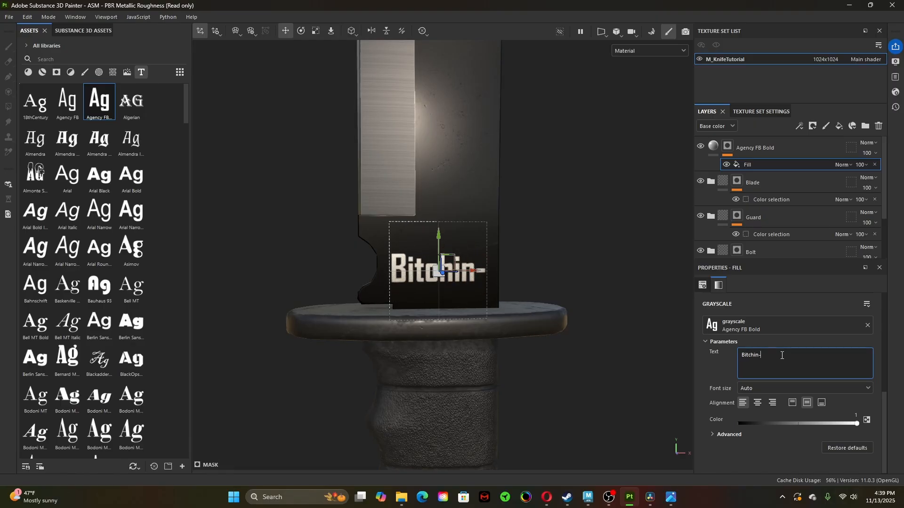
type("Blades")
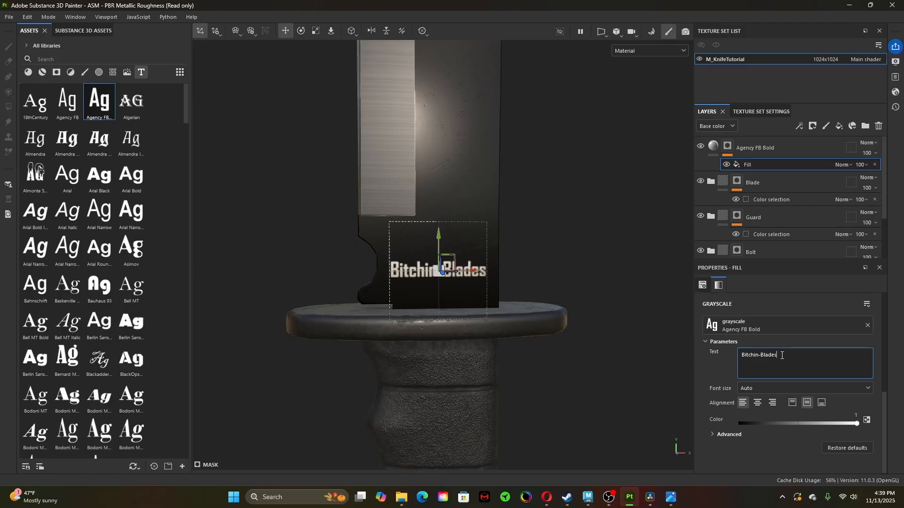
left_click(757, 403)
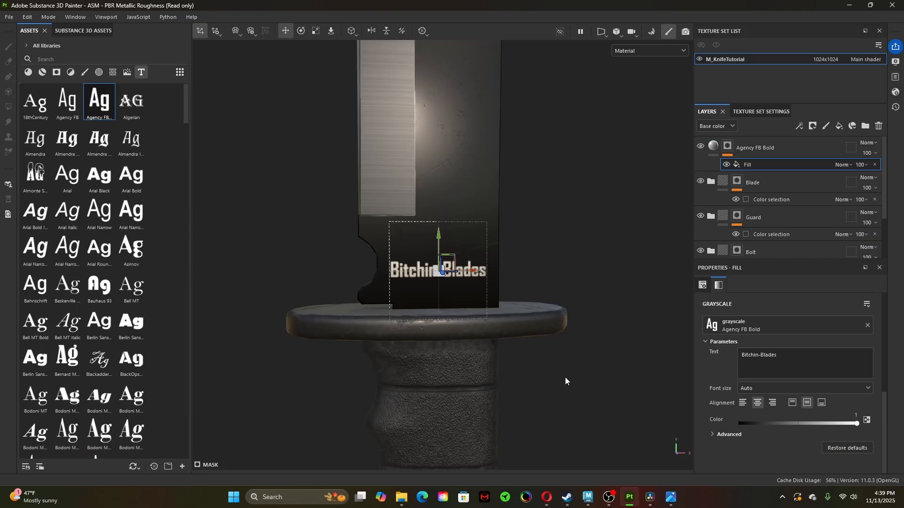
- Hide the decal's transform handles and inspect the lettering on the blade up close
left_click_drag(546, 360, 493, 360, "alt")
key("q")
left_click_drag(582, 327, 545, 317, "alt")
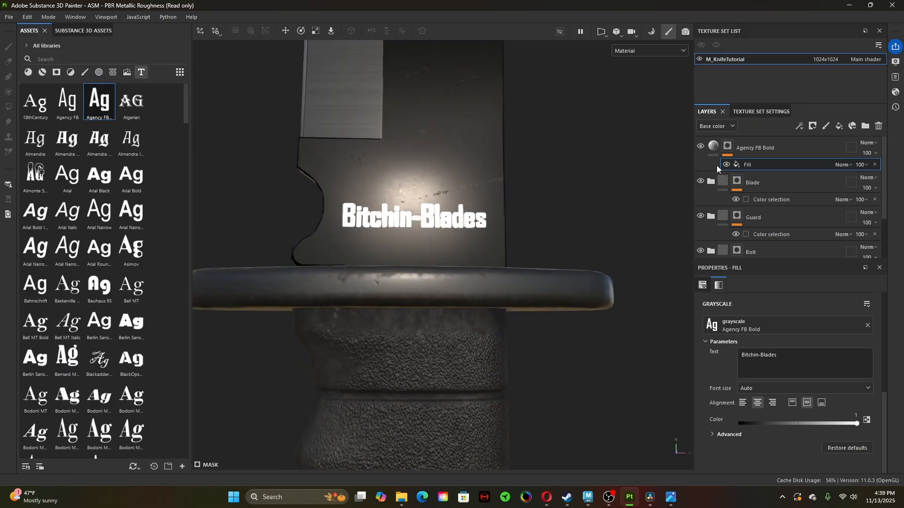
left_click(728, 146)
right_click(727, 146)
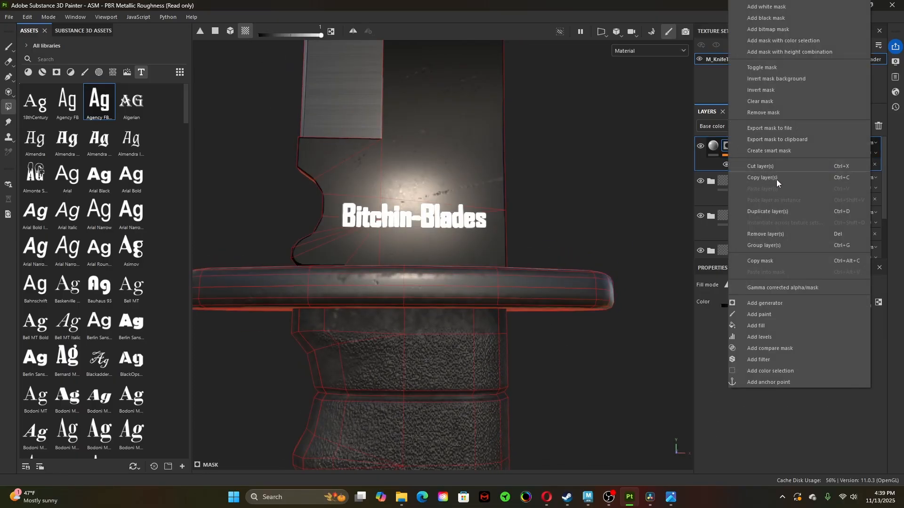
left_click(768, 325)
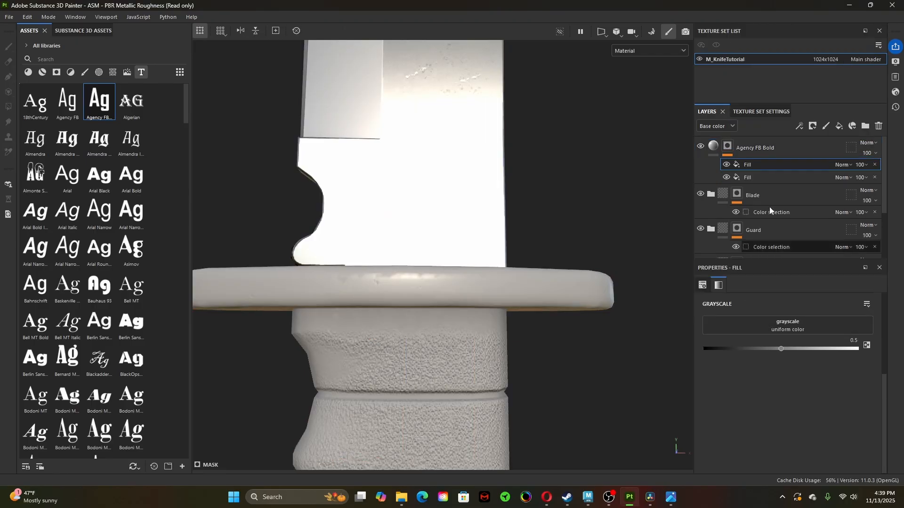
left_click(876, 167)
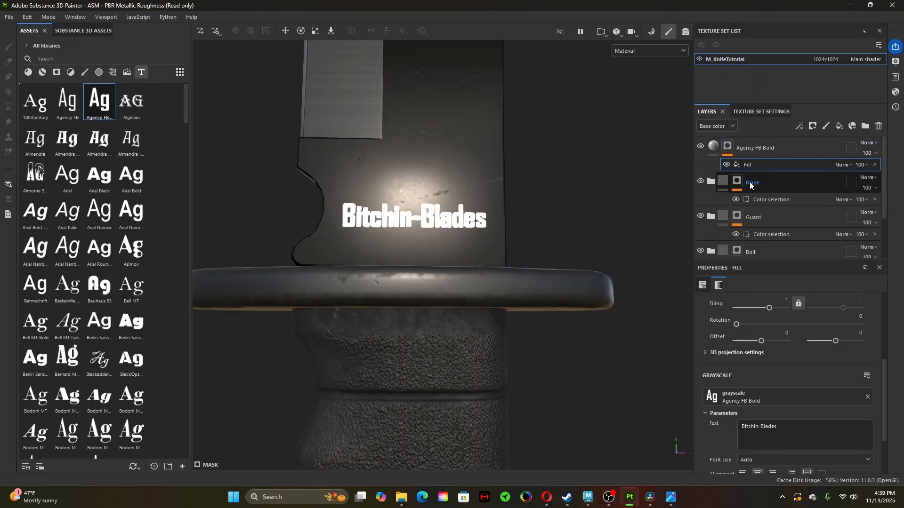
- Try to copy the Grunge Scratches Rough effect from Fill layer 8 in the Blade folder onto the Agency FB Bold layer's mask
left_click(711, 182)
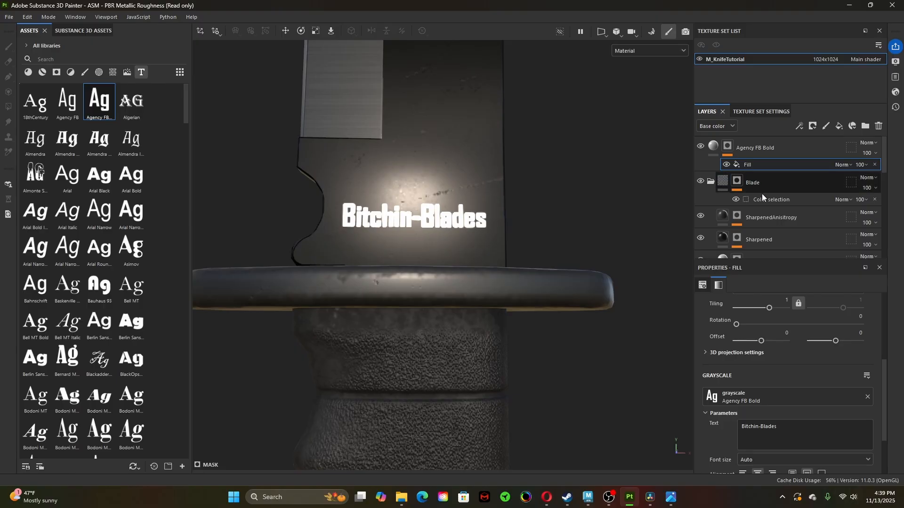
scroll(749, 222, "down", 1)
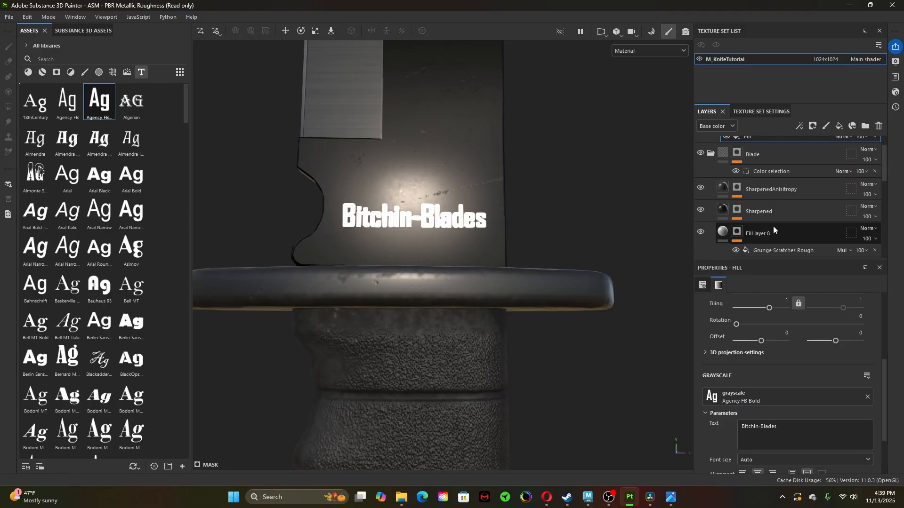
scroll(771, 231, "down", 1)
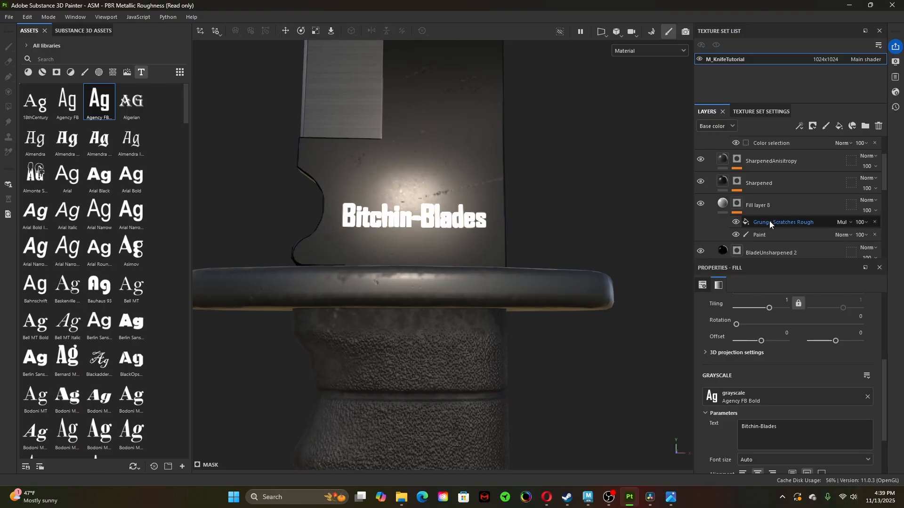
right_click(769, 221)
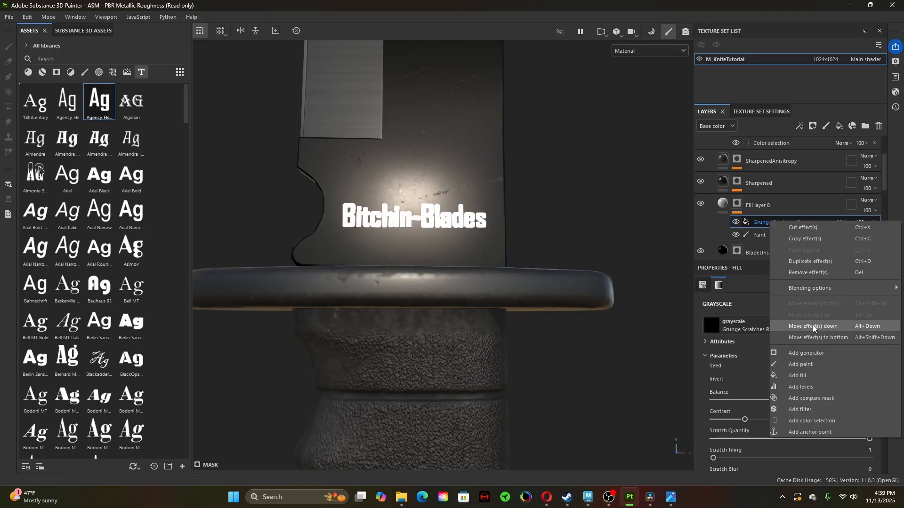
left_click(817, 239)
scroll(743, 231, "up", 2)
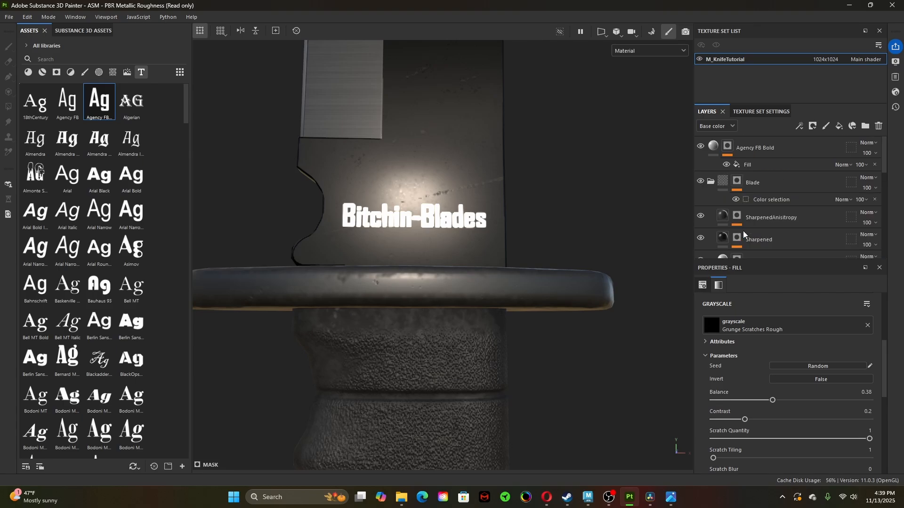
right_click(730, 149)
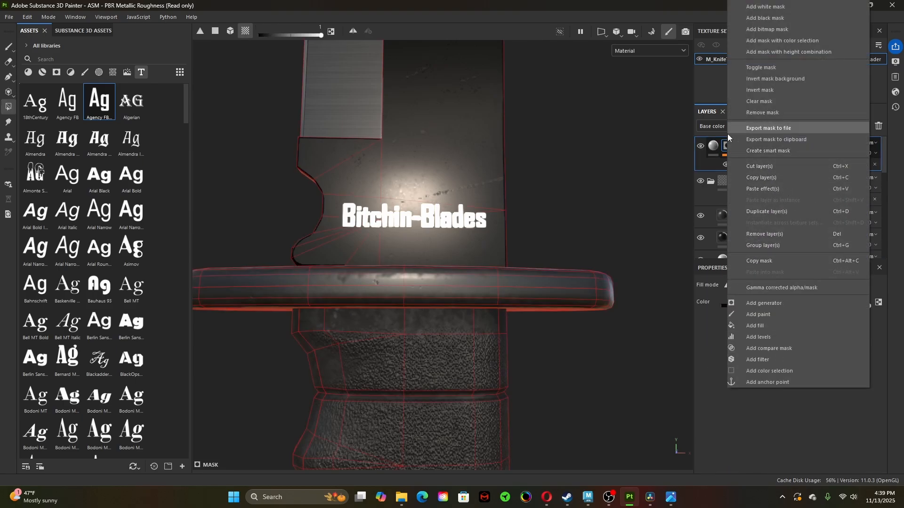
left_click(779, 177)
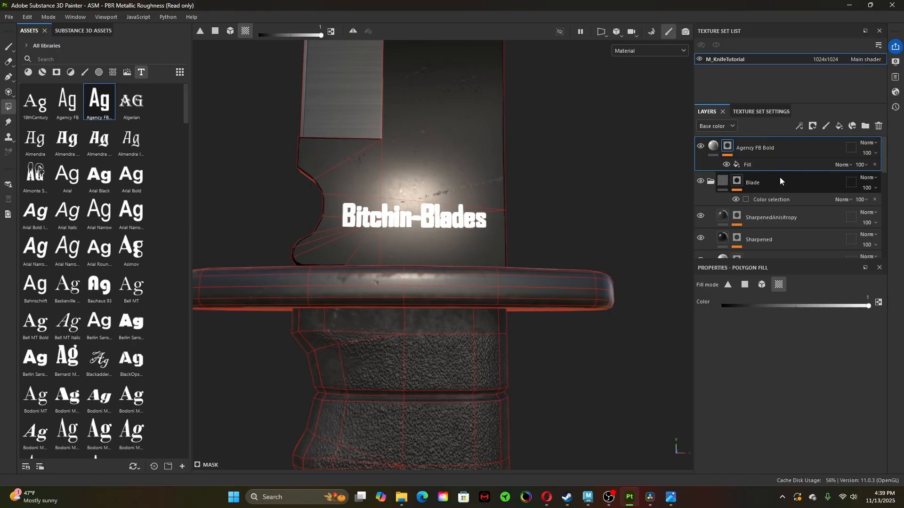
- Copy Fill layer 8's Grunge Scratches Rough effect and paste it into the mask of the Agency FB Bold layer
scroll(758, 244, "down", 3)
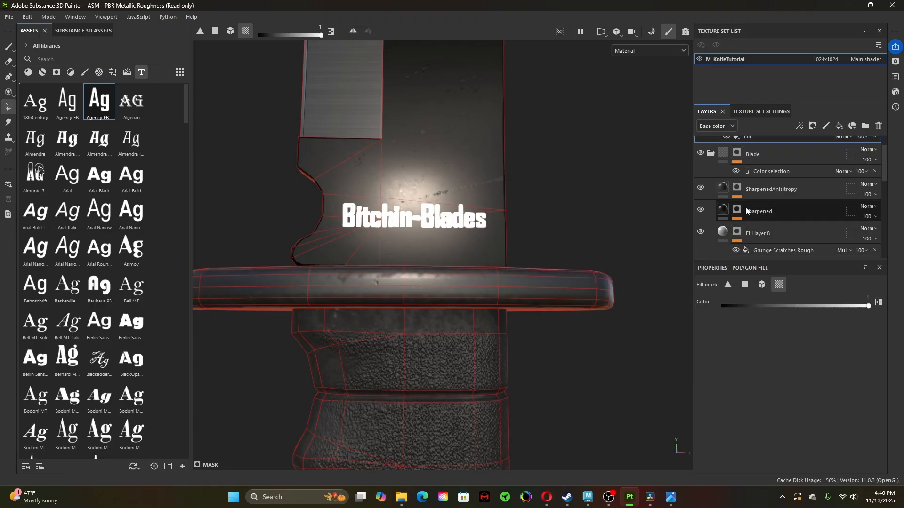
right_click(769, 221)
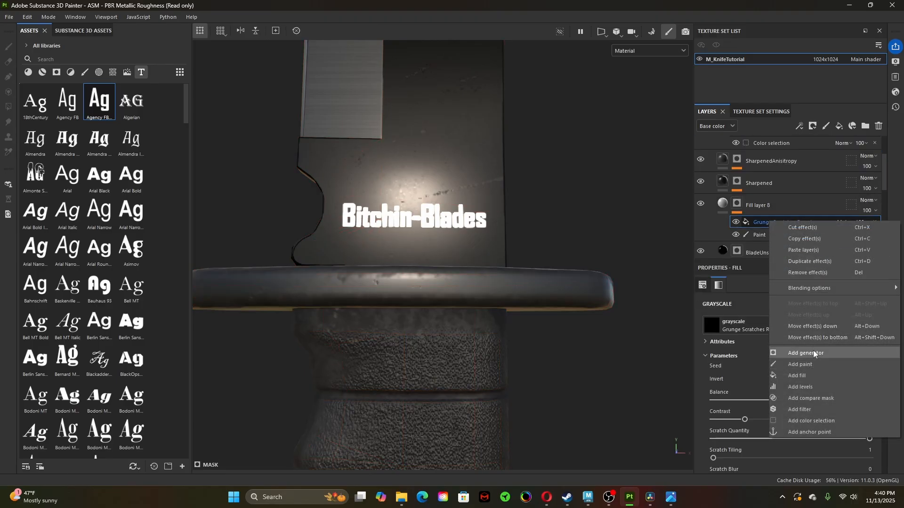
left_click(805, 239)
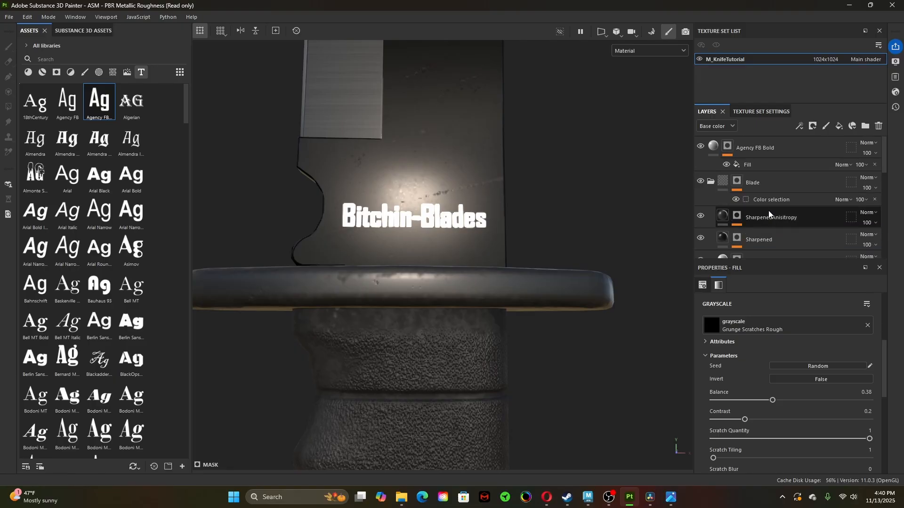
scroll(768, 207, "up", 3)
right_click(725, 148)
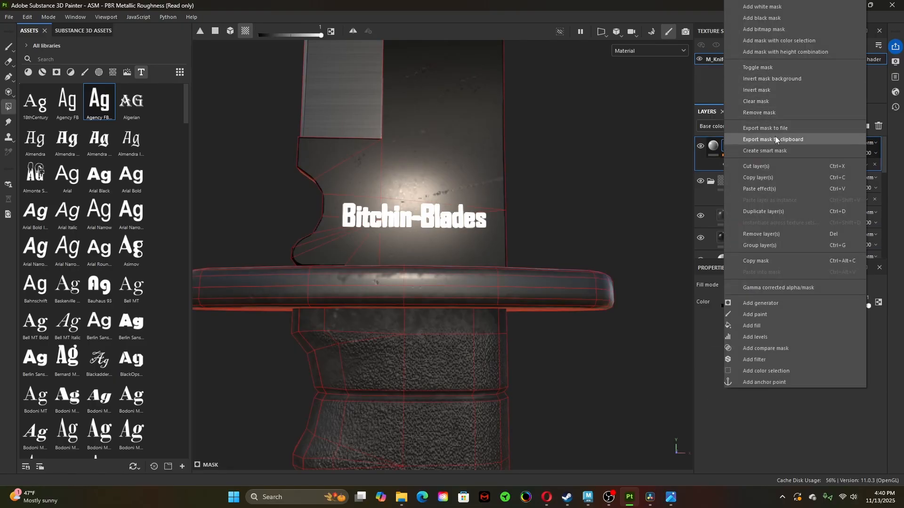
left_click(781, 189)
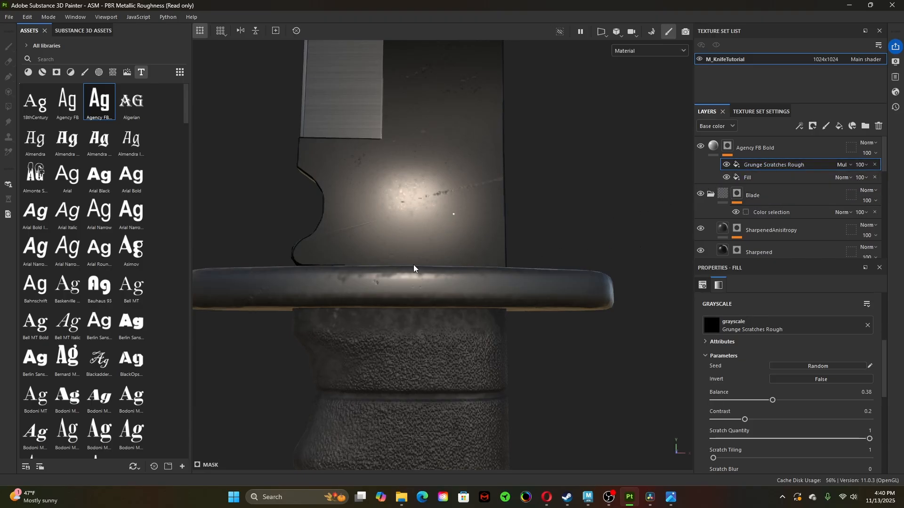
- Display the Agency FB Bold layer's mask on its own across the knife
scroll(414, 269, "down", 3)
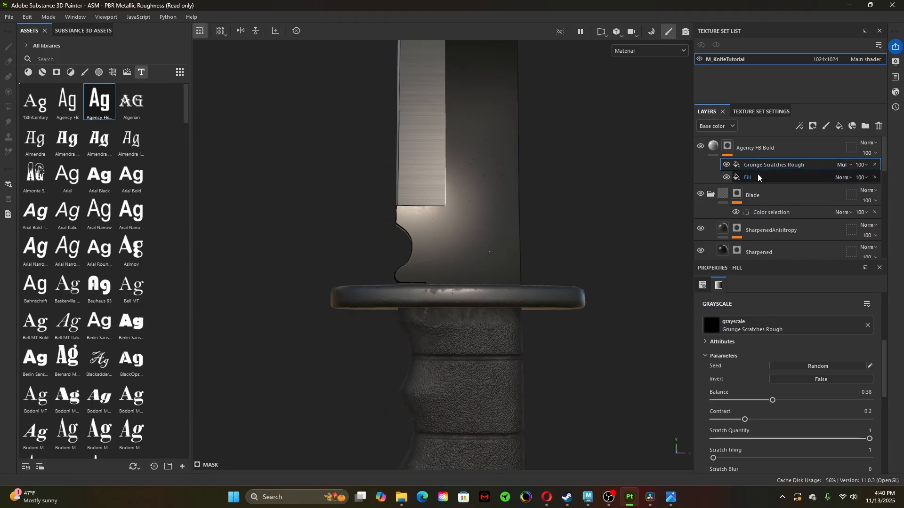
left_click(727, 147, "alt")
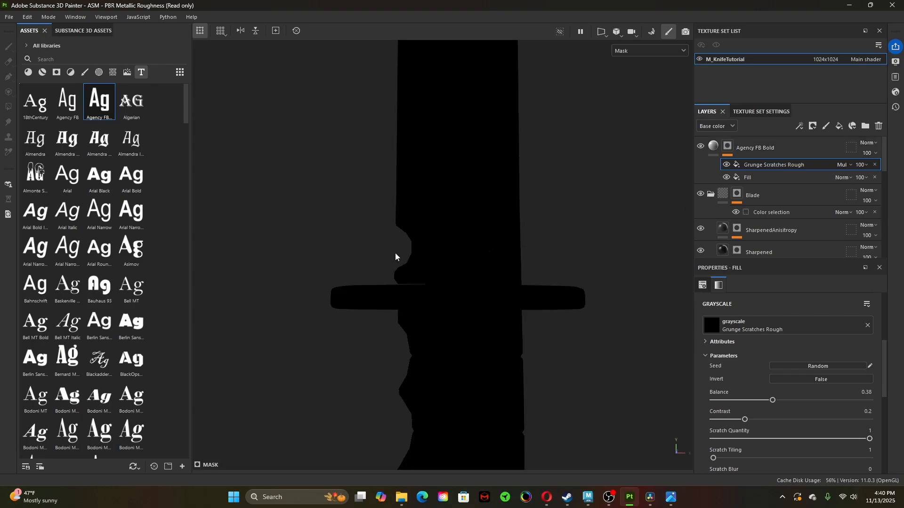
scroll(396, 256, "down", 2)
- Try the Normal, Passthrough and Divide blending modes on the text mask's Grunge Scratches Rough effect
left_click(842, 165)
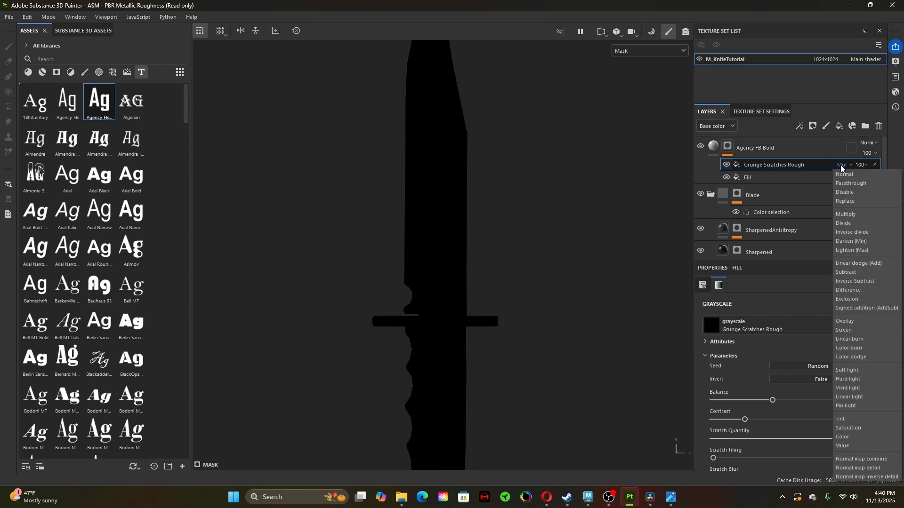
left_click(846, 173)
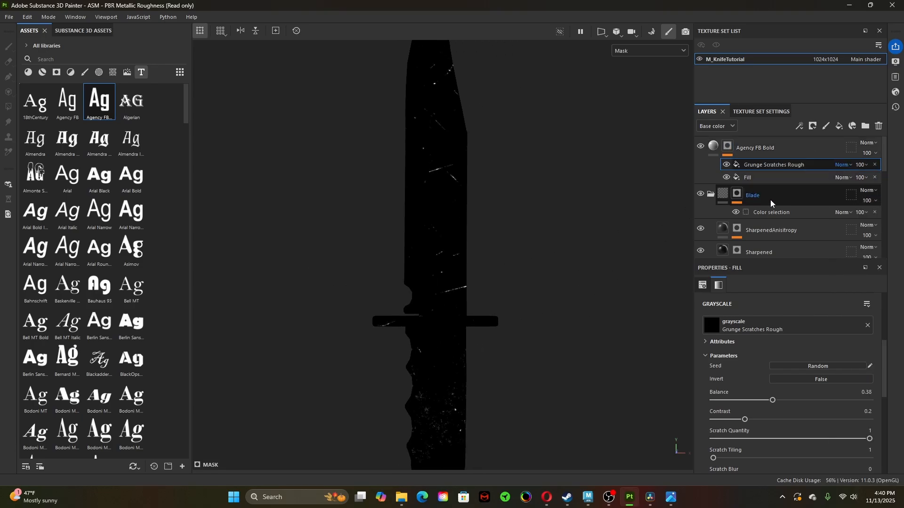
left_click(841, 166)
left_click(847, 185)
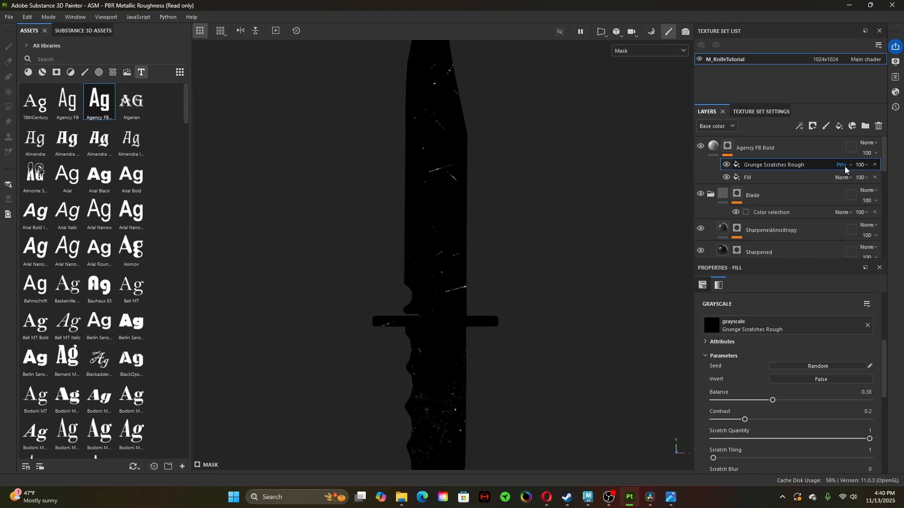
left_click(845, 165)
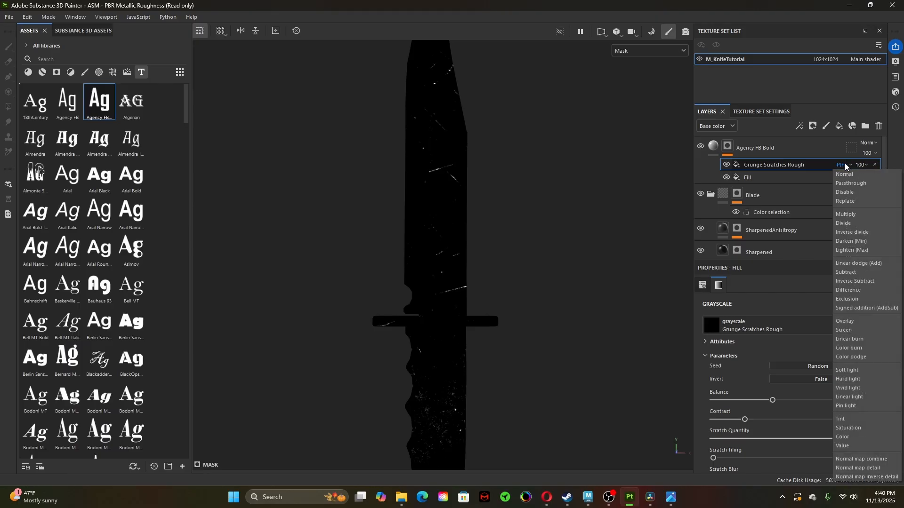
left_click(852, 222)
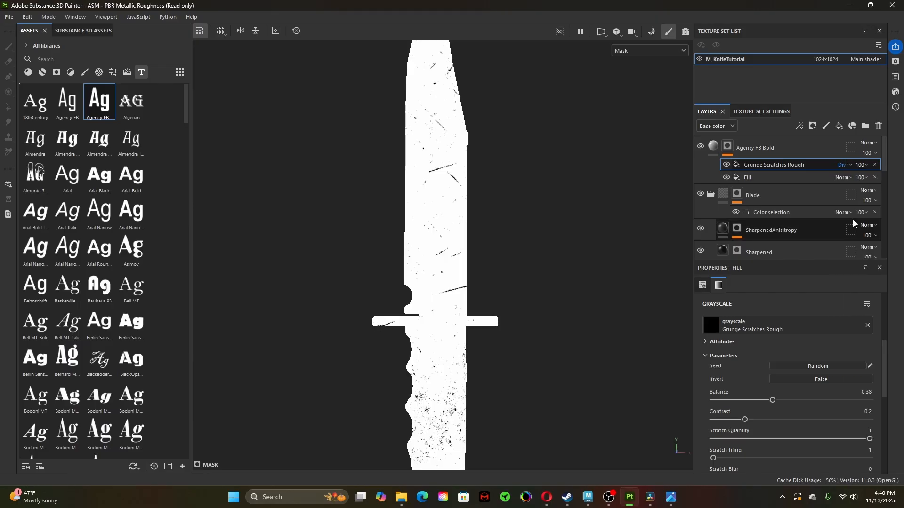
- Set the Grunge Scratches Rough effect's blending mode to Subtract and inspect the lettering in the mask
left_click(846, 165)
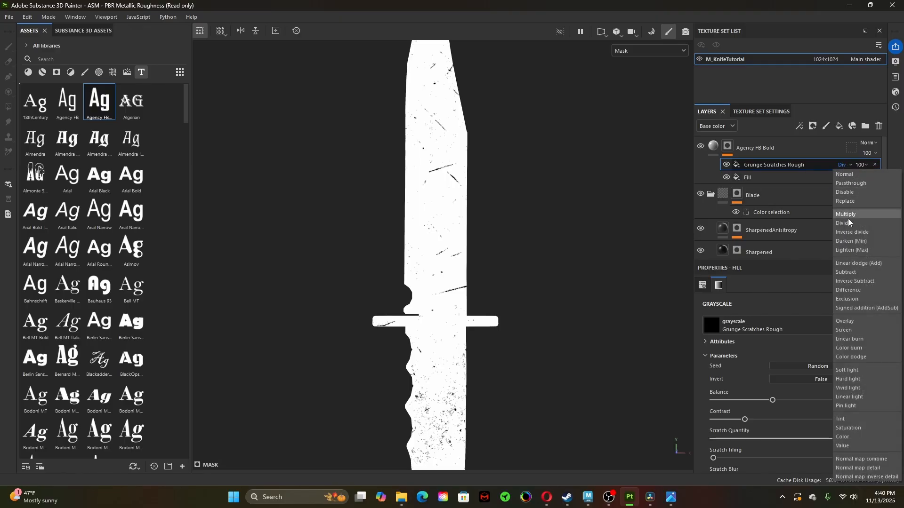
left_click(859, 271)
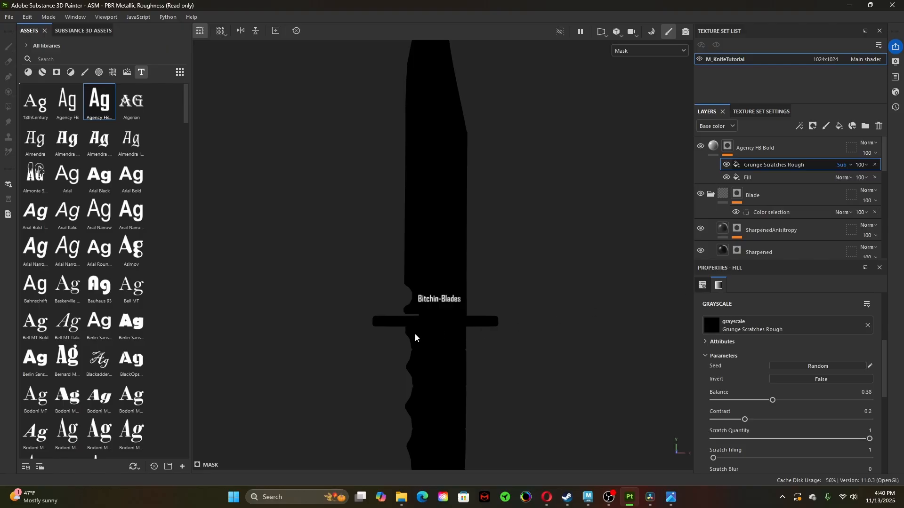
right_click_drag(669, 388, 721, 396, "alt")
left_click_drag(490, 310, 490, 349, "alt")
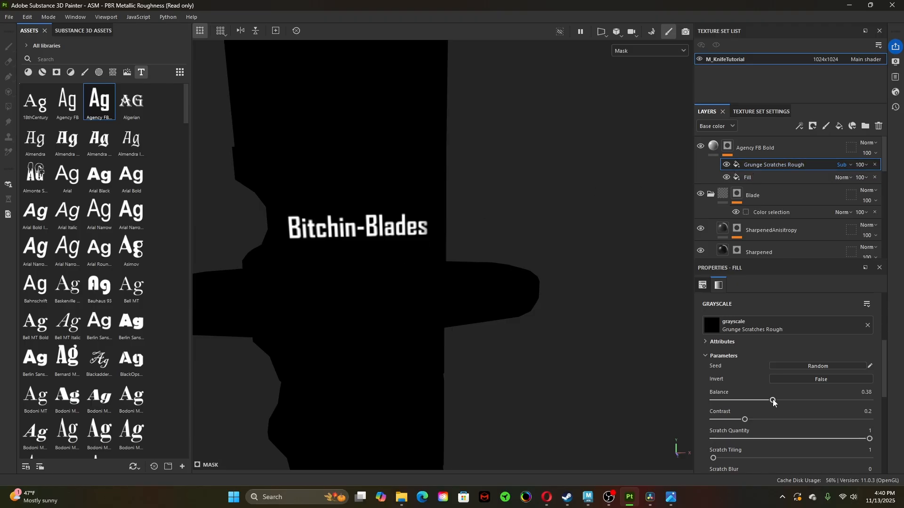
- Set the Grunge Scratches Rough effect's Balance to 0.83 and its Contrast to 0
left_click_drag(773, 401, 794, 401)
scroll(750, 361, "down", 3)
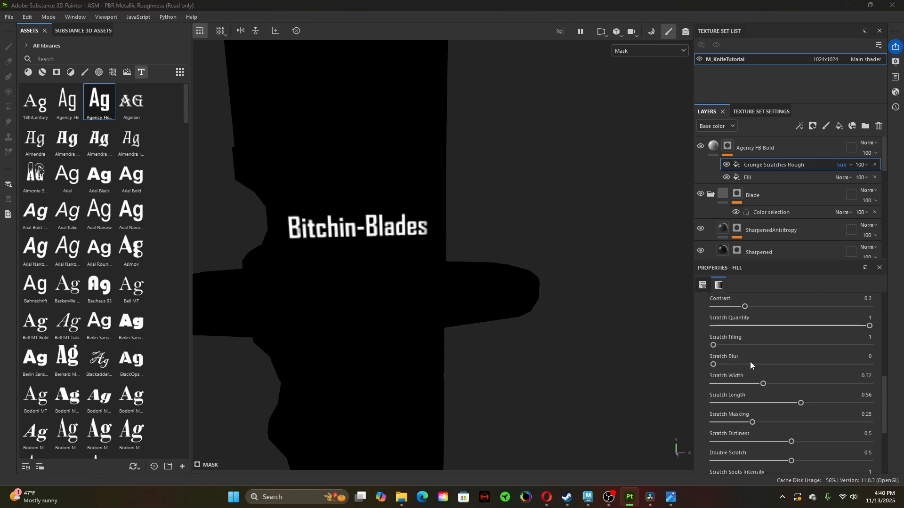
scroll(750, 361, "up", 1)
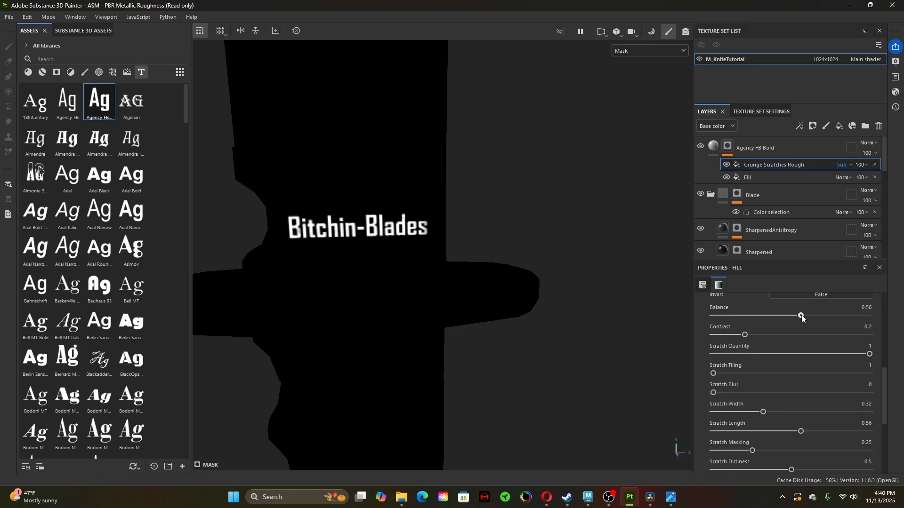
left_click_drag(803, 319, 845, 322)
left_click_drag(714, 342, 688, 341)
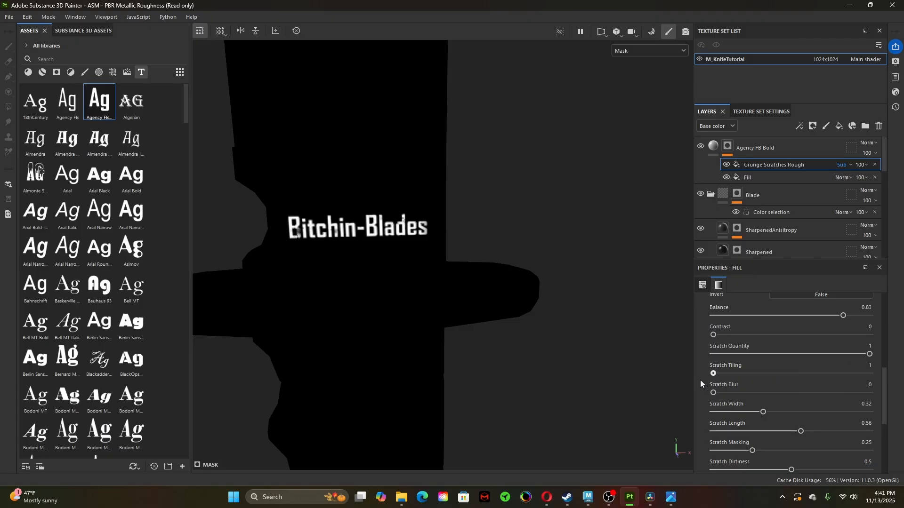
- Set the effect's Scratch Tiling to 3, Scratch Width to 0.67, Scratch Length to 1, Scratch Masking to 0.65 and Scratch Dirtiness to 0.43
left_click_drag(807, 384, 775, 385)
left_click_drag(830, 415, 818, 415)
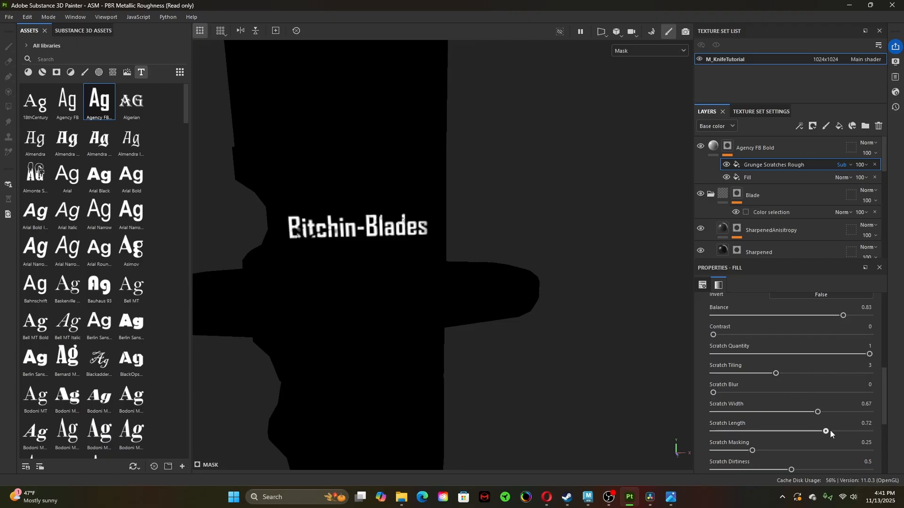
left_click_drag(868, 432, 877, 431)
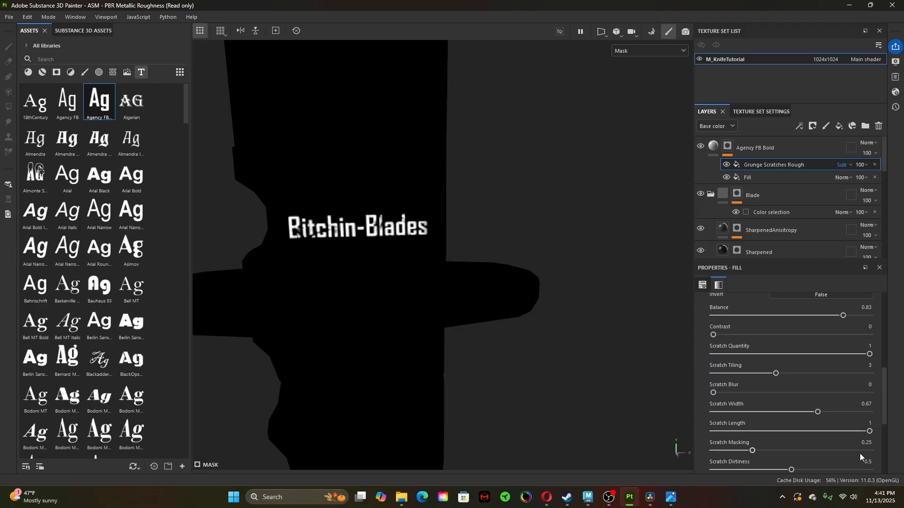
left_click_drag(753, 451, 822, 451)
scroll(786, 438, "down", 2)
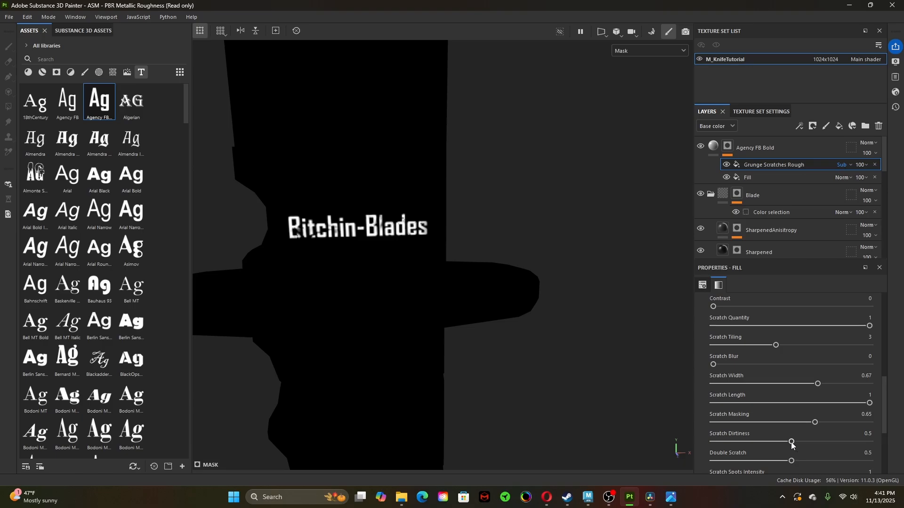
left_click_drag(804, 443, 784, 444)
- Return the viewport to the Material display and inspect the worn lettering on the blade
left_click(646, 52)
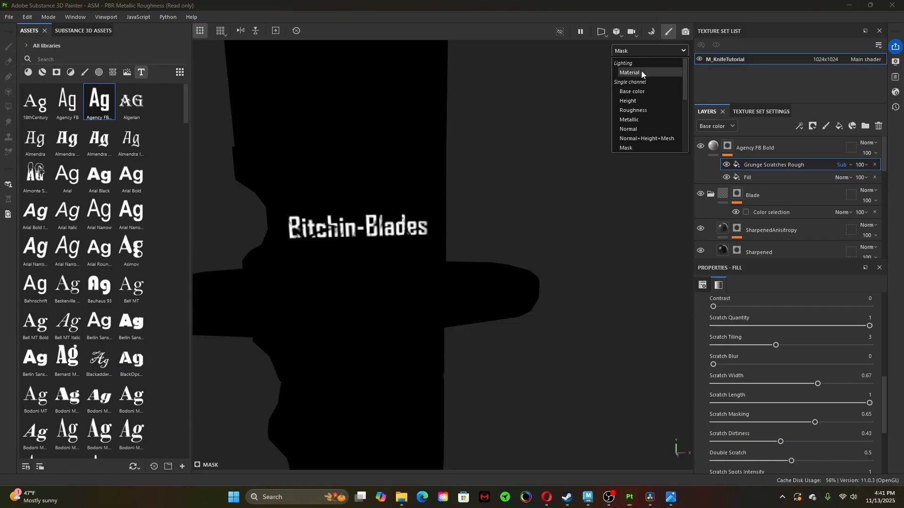
left_click(642, 71)
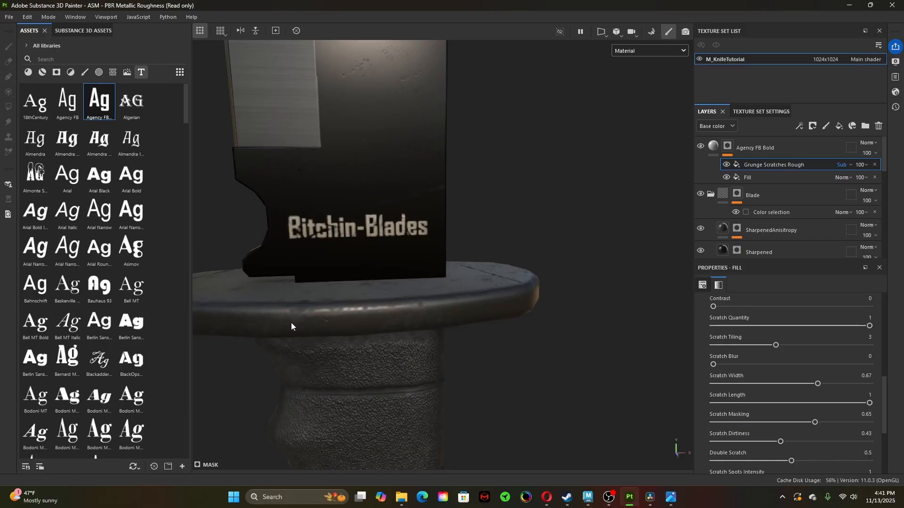
right_click_drag(291, 323, 400, 322, "alt")
mouse_move(466, 339)
left_mouse_down("alt")
mouse_move(498, 341)
mouse_move(488, 315)
mouse_move(503, 328)
mouse_move(504, 298)
mouse_move(487, 313)
mouse_move(482, 338)
left_mouse_up("alt")
right_click_drag(482, 337, 527, 329, "alt")
mouse_move(527, 329)
left_mouse_down("alt")
mouse_move(546, 300)
mouse_move(466, 317)
mouse_move(520, 340)
mouse_move(532, 320)
mouse_move(506, 319)
mouse_move(521, 329)
left_mouse_up("alt")
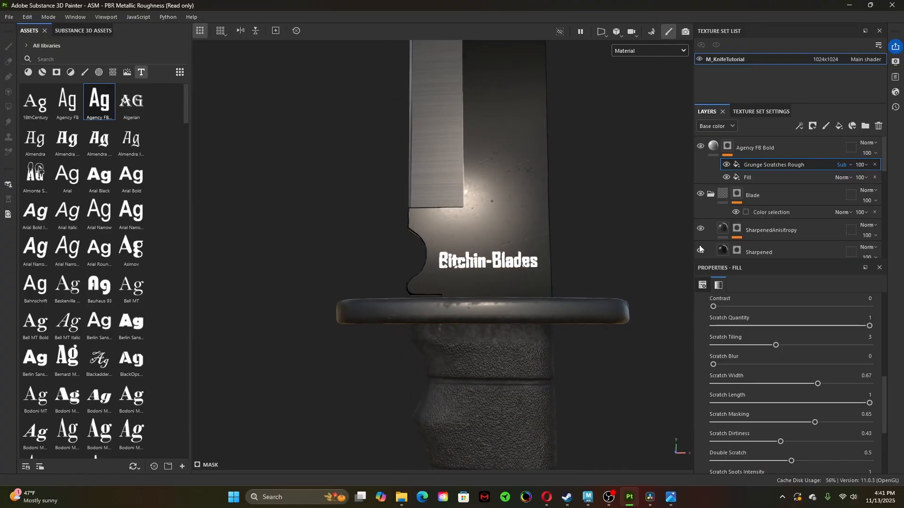
- Lighten the Agency FB Bold layer's base color to the light grey CCCACA
left_click(715, 148)
left_click(767, 395)
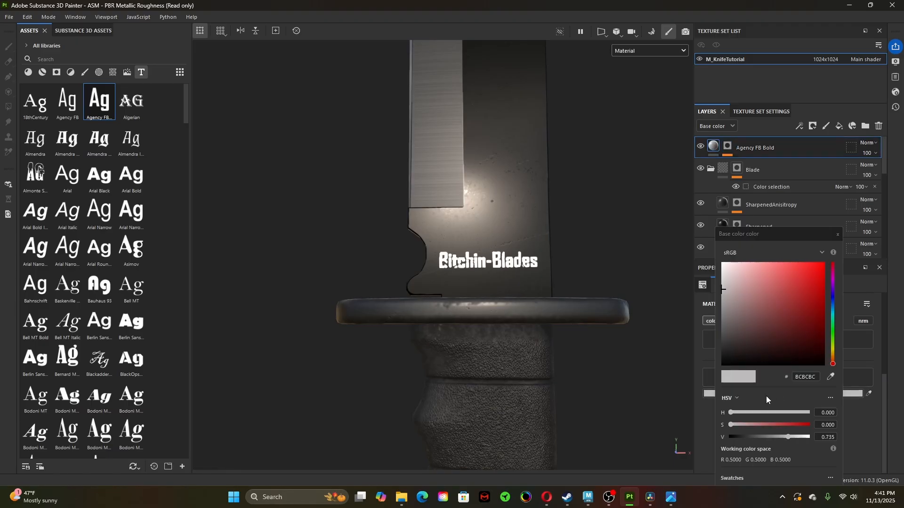
left_click(722, 281)
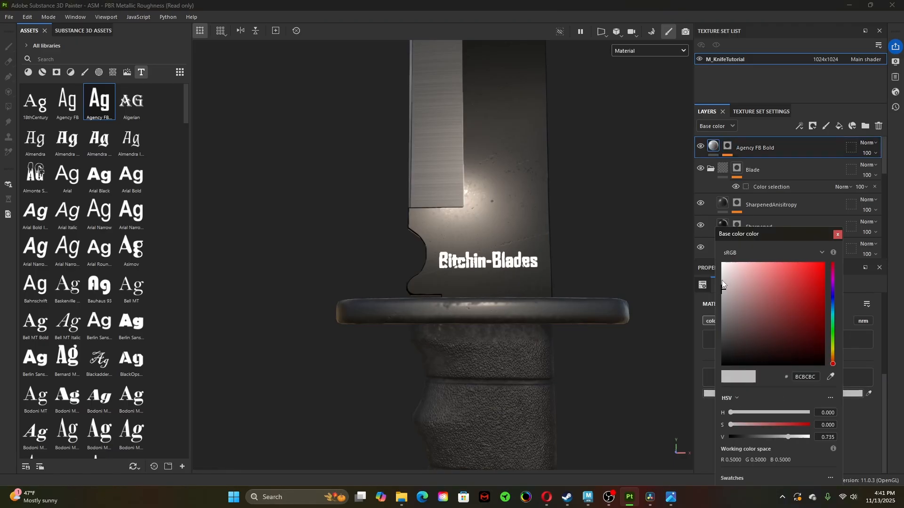
left_click_drag(725, 284, 724, 285)
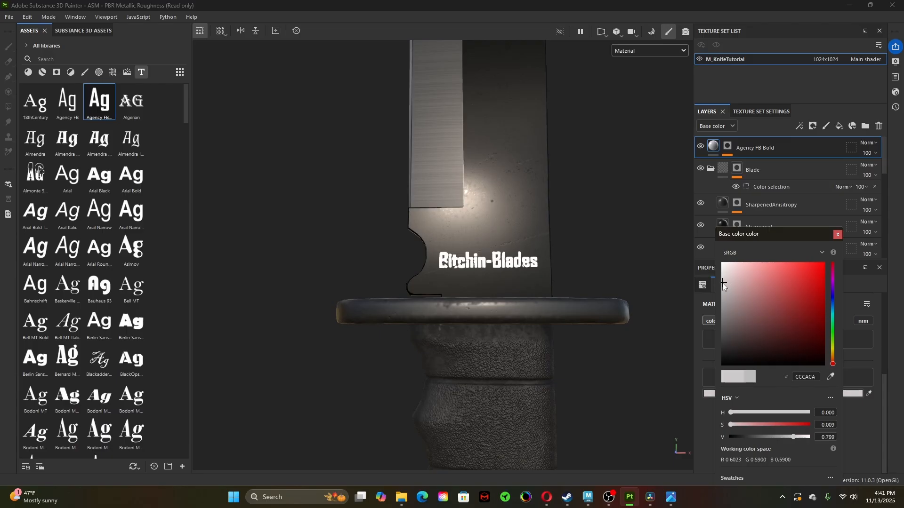
left_click(837, 235)
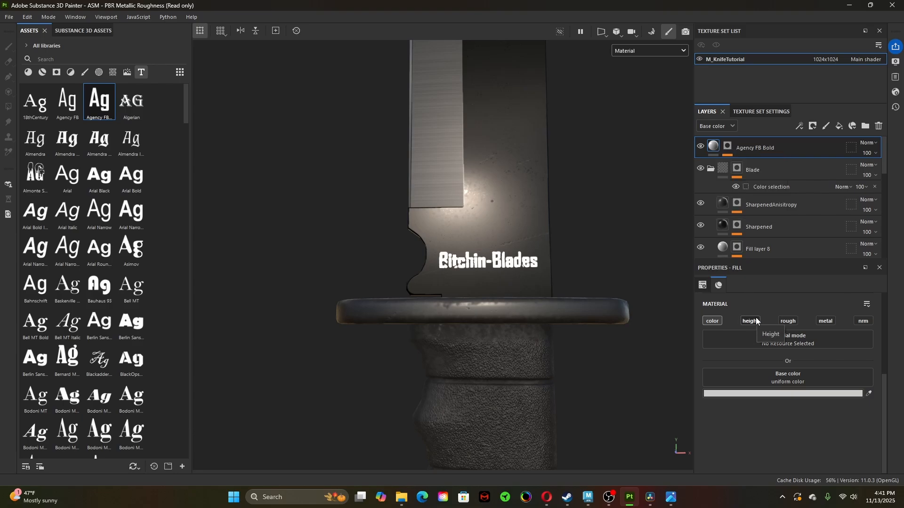
- Enable the roughness channel on the Agency FB Bold layer and set its roughness to 0.3667
left_click(792, 321)
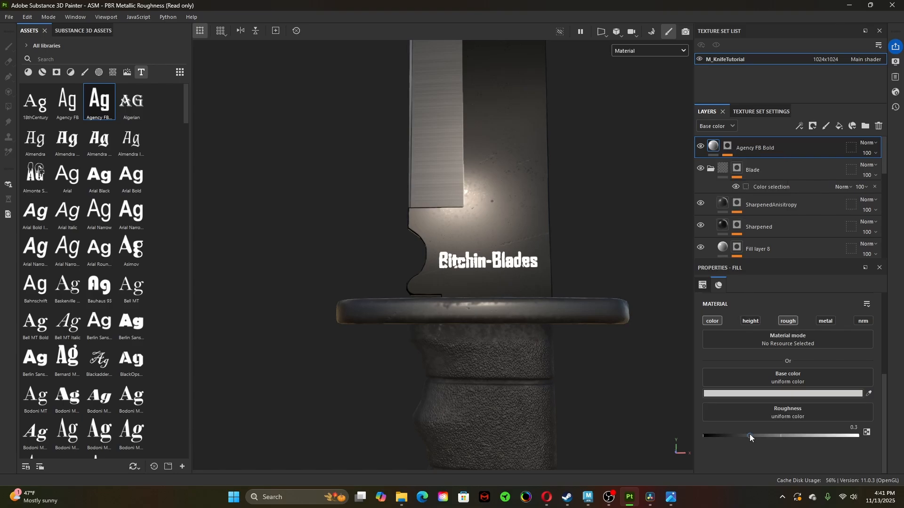
left_click_drag(750, 435, 762, 435)
mouse_move(577, 379)
left_mouse_down("alt")
mouse_move(589, 349)
mouse_move(570, 365)
mouse_move(584, 370)
left_mouse_up("alt")
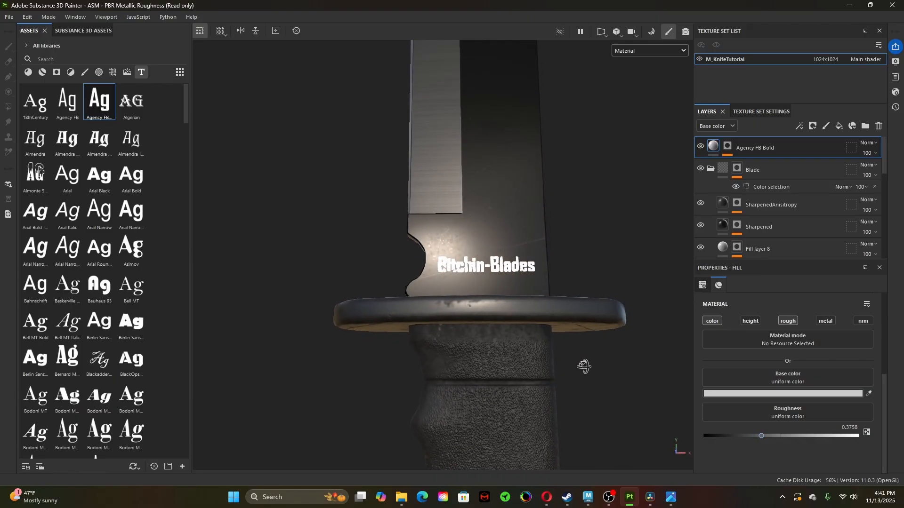
left_click_drag(776, 437, 812, 439)
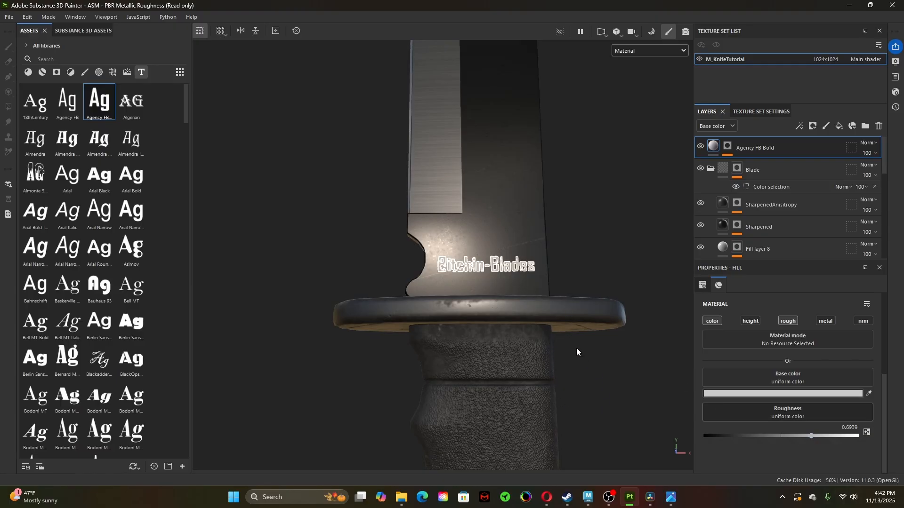
left_click_drag(504, 369, 512, 315, "alt")
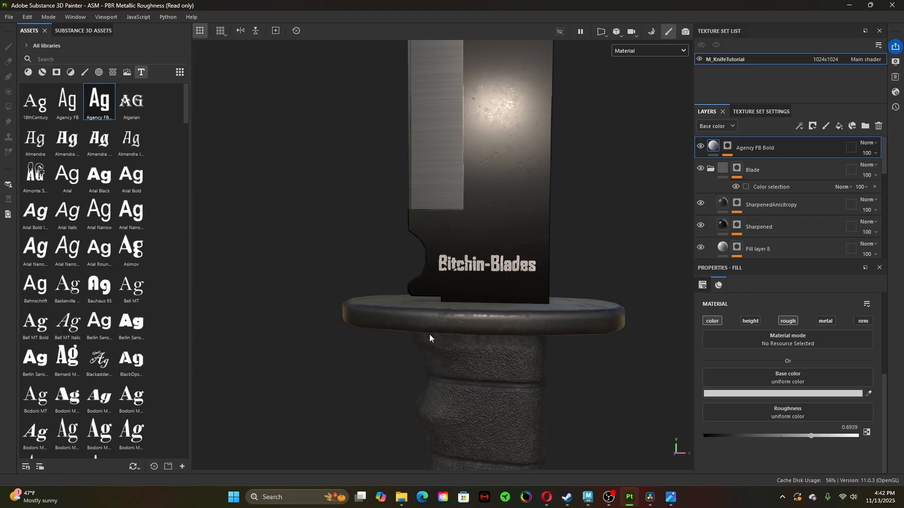
left_click_drag(430, 337, 488, 334, "alt")
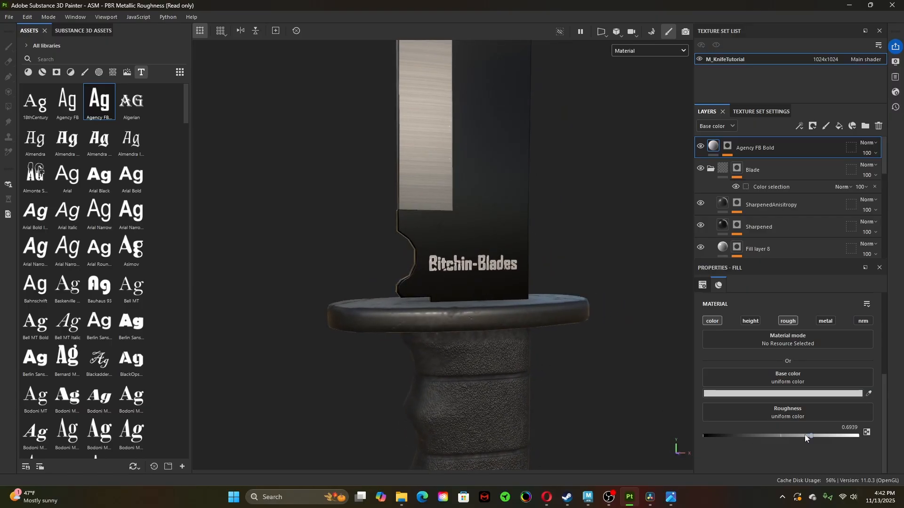
left_click_drag(805, 434, 762, 438)
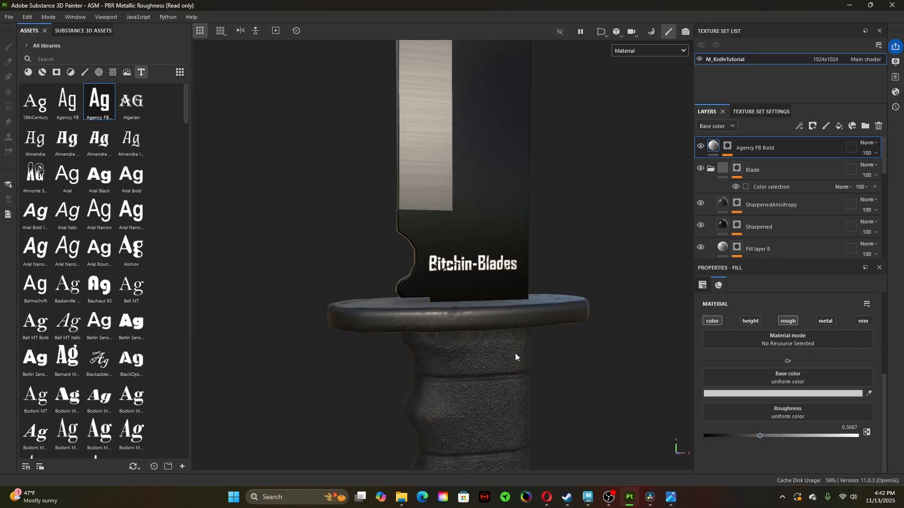
- Examine the whole textured knife from both sides, checking the blade, the lettering near the guard and the handle
left_click_drag(487, 319, 493, 353, "alt")
right_click_drag(504, 355, 291, 361, "alt")
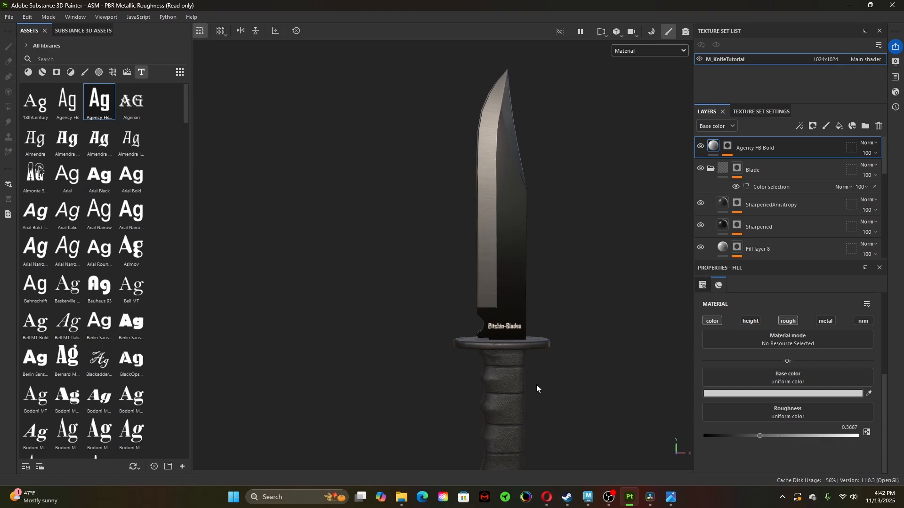
middle_click_drag(536, 385, 479, 296, "alt")
left_click_drag(533, 340, 576, 347, "alt")
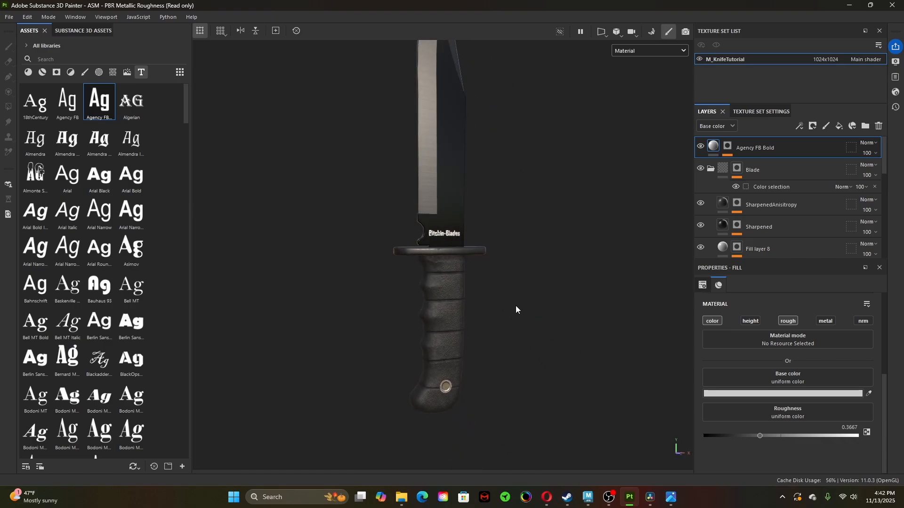
middle_click_drag(517, 307, 526, 372, "alt")
right_click_drag(573, 376, 528, 363, "alt")
left_click_drag(529, 363, 432, 376, "alt")
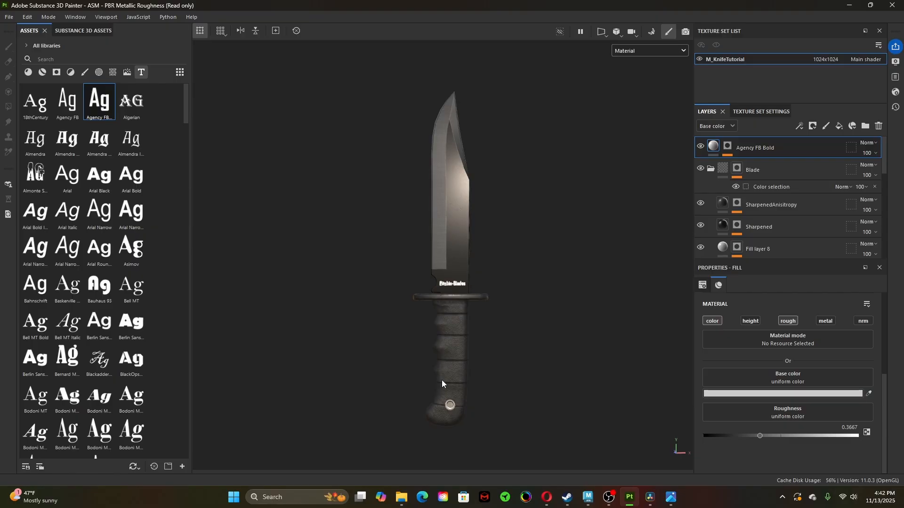
left_click_drag(417, 354, 494, 351, "alt")
left_click_drag(396, 343, 360, 338, "alt")
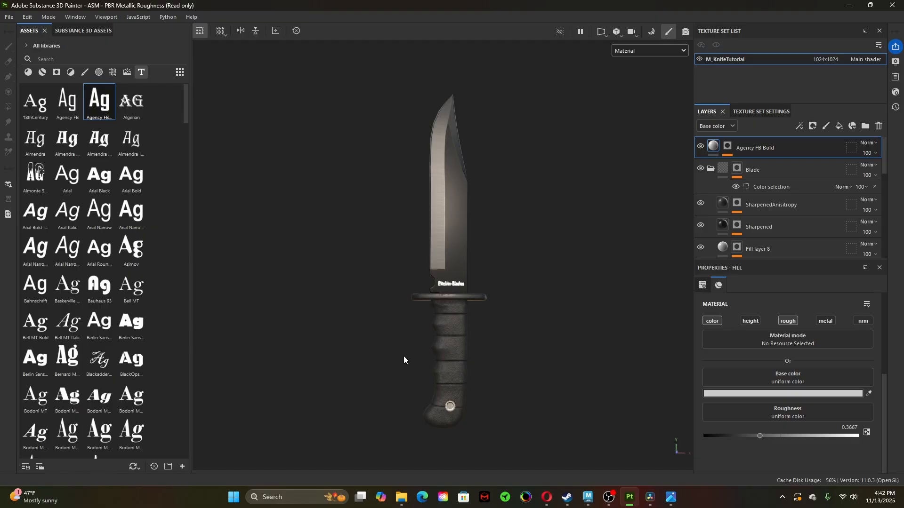
left_click_drag(523, 365, 550, 358, "alt")
middle_click_drag(550, 357, 553, 393, "alt")
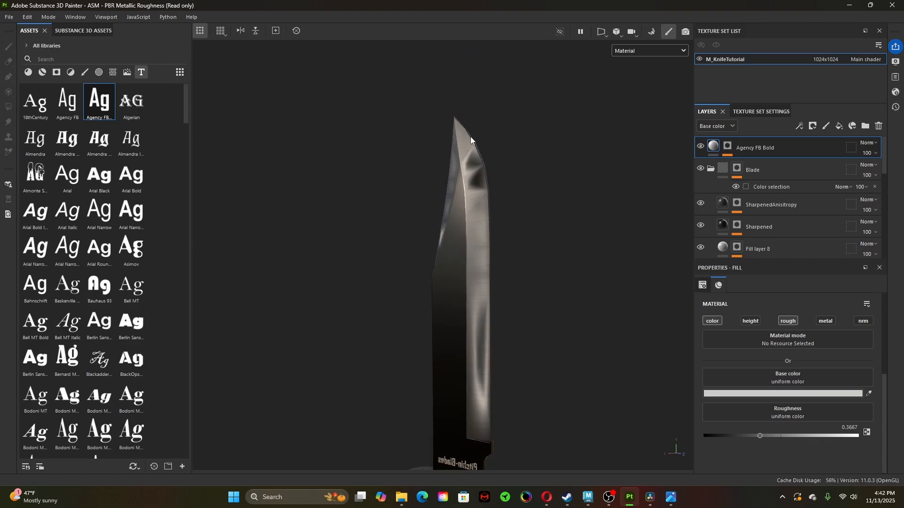
left_click_drag(570, 375, 440, 366, "alt")
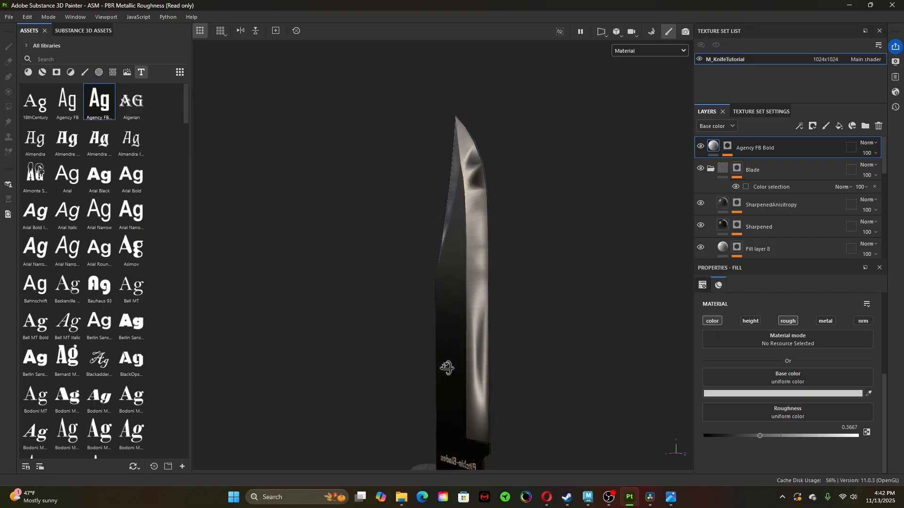
middle_click_drag(488, 253, 487, 70, "alt")
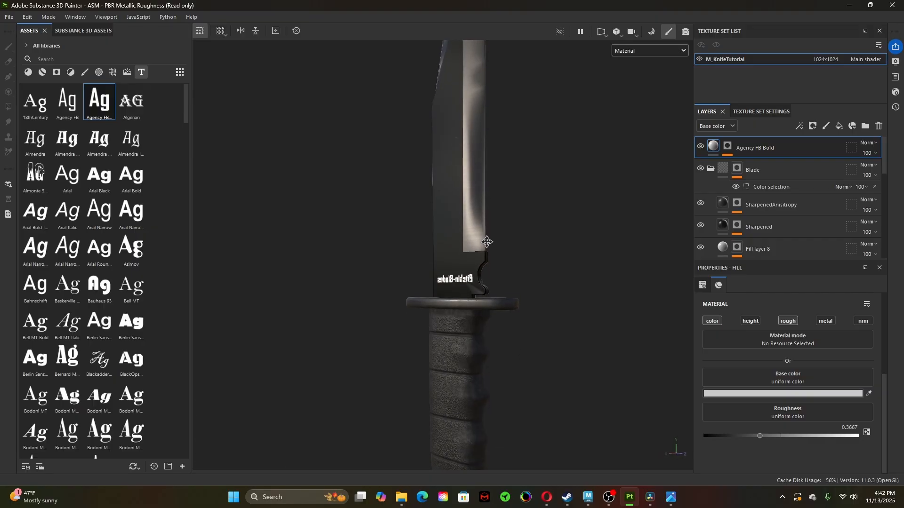
left_click_drag(557, 371, 231, 364, "alt")
right_click_drag(476, 379, 455, 388, "shift")
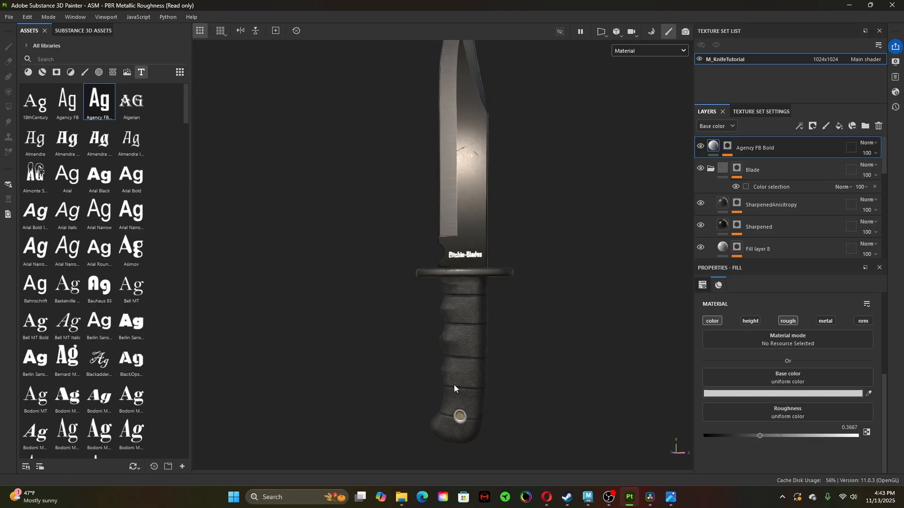
left_click_drag(429, 366, 488, 392, "alt")
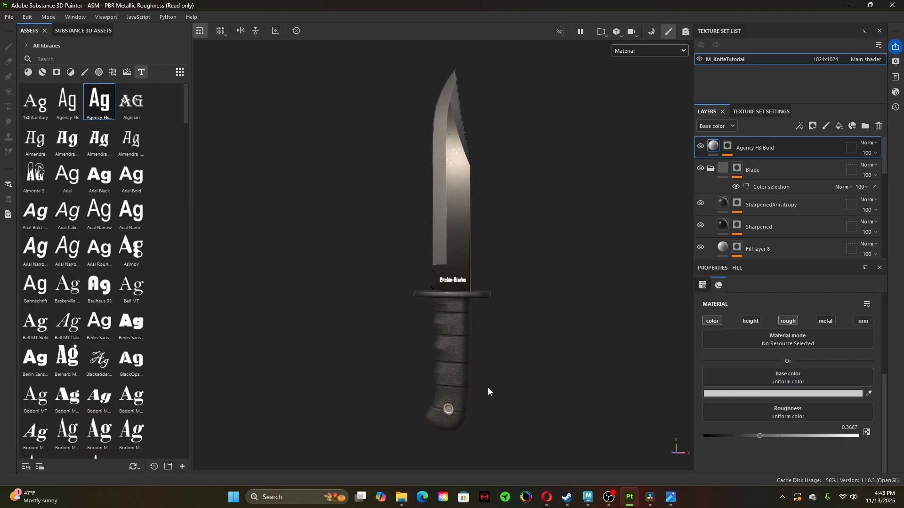
- Begin saving the project and create a folder named SubstancePainter inside YouTubeTutorials > Knife
left_click(10, 17)
left_click(34, 105)
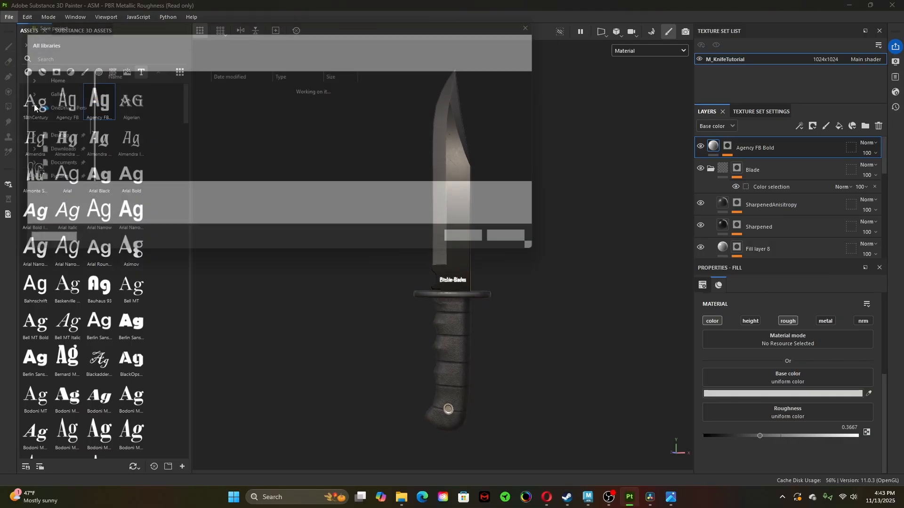
scroll(52, 165, "down", 6)
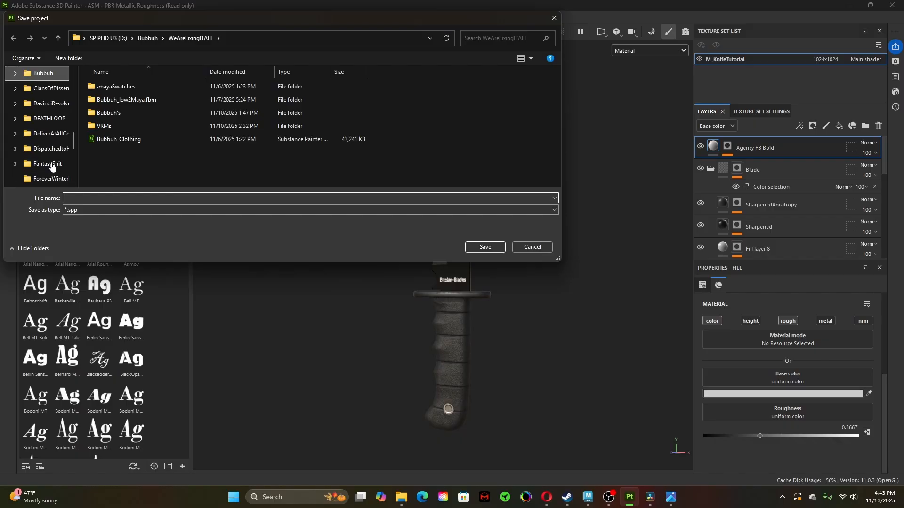
scroll(54, 170, "down", 1)
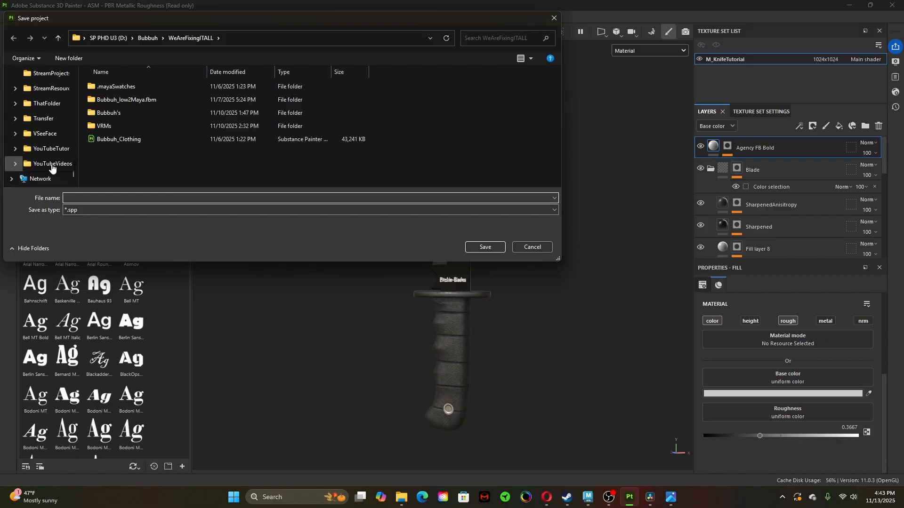
left_click(50, 155)
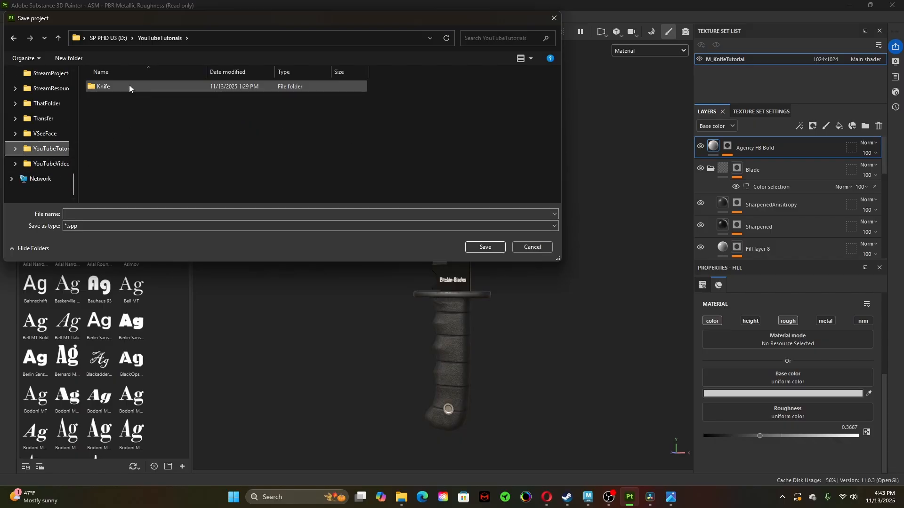
double_click(115, 86)
right_click(118, 117)
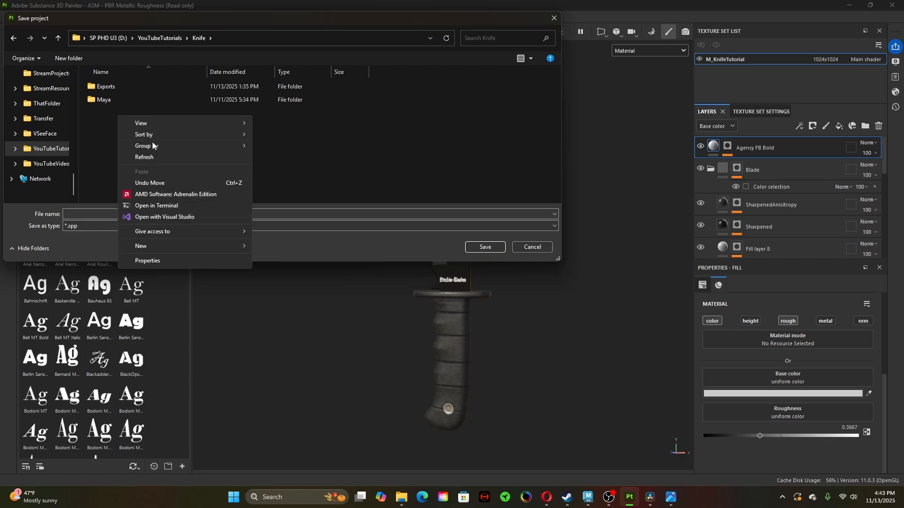
left_click(272, 247)
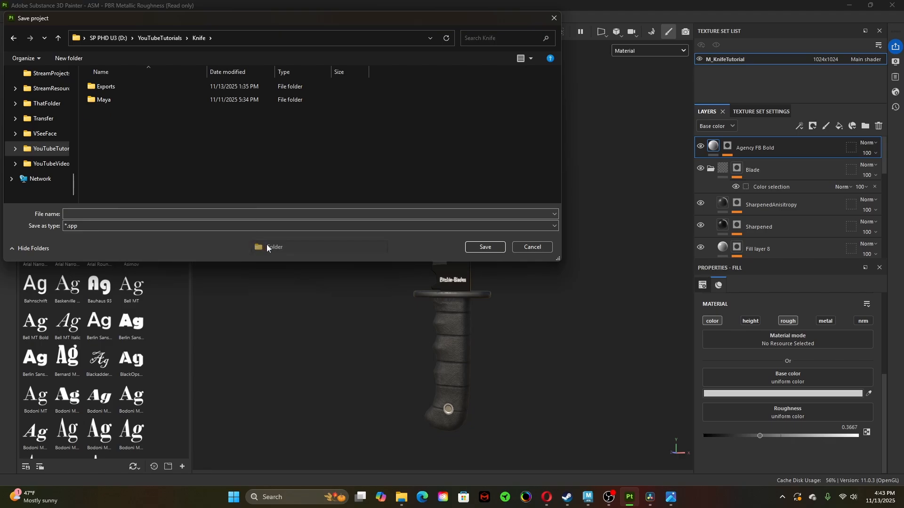
type("Subst")
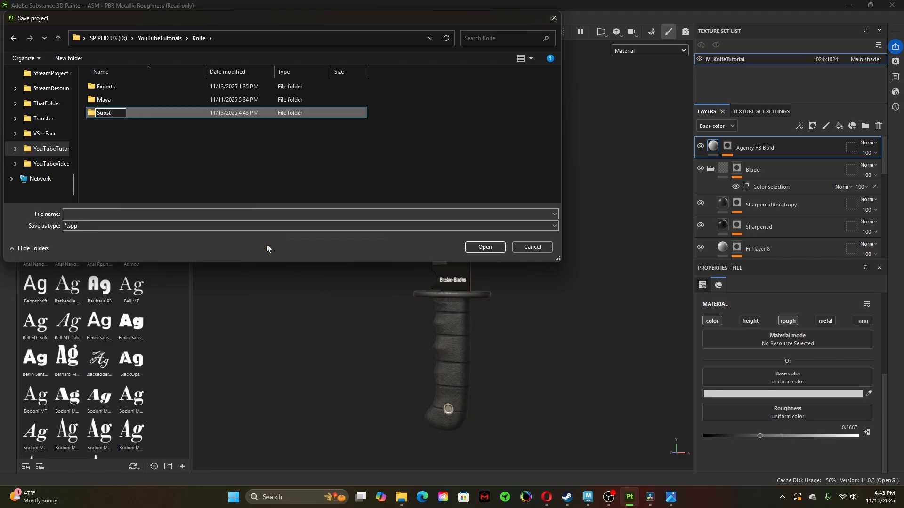
type("ancePainter")
key("Return")
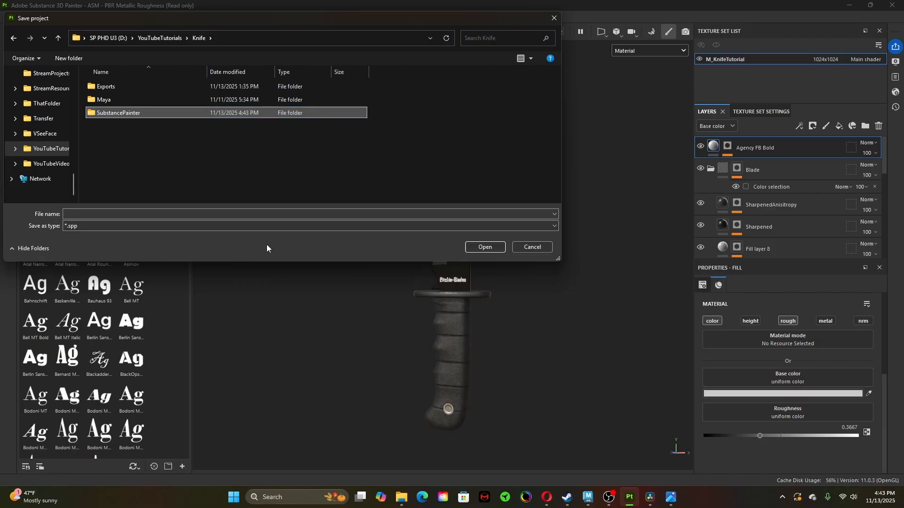
- Save the project as KnifeTutorial in the SubstancePainter folder
double_click(139, 113)
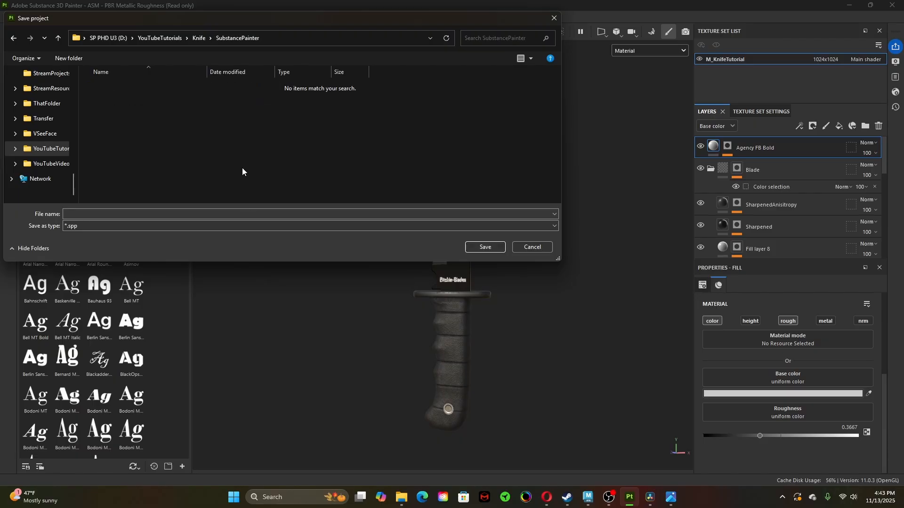
left_click(159, 212)
type("Knife")
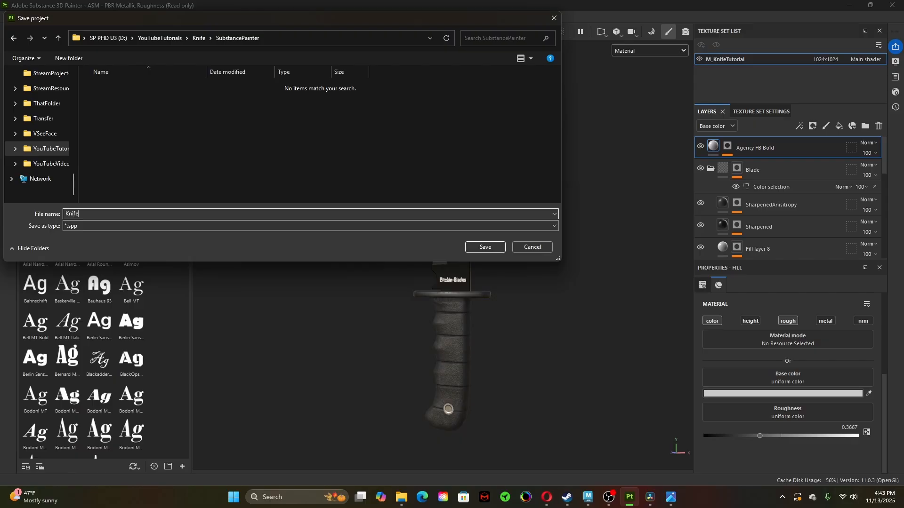
type("Tutorial")
left_click(482, 248)
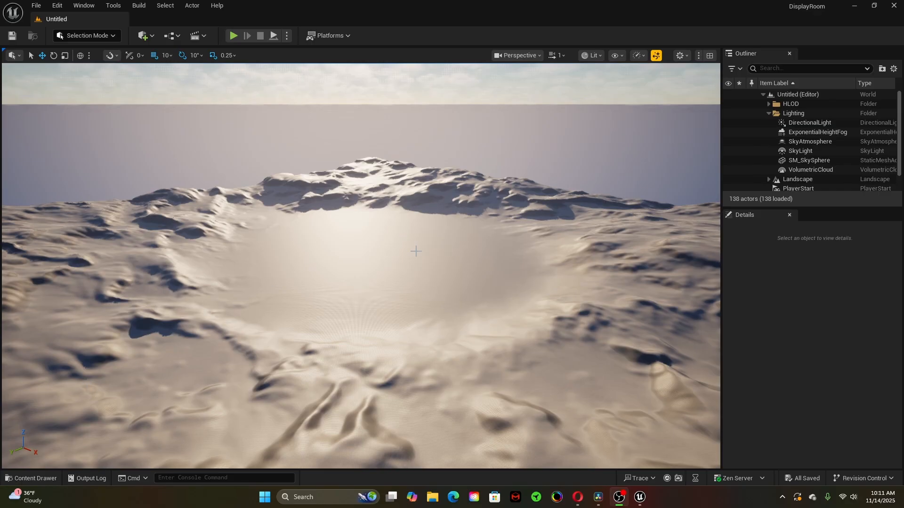
- Switch to the DisplayRoom project in Unreal Editor and look over the untitled level's landscape and sky
right_click_drag(400, 264, 417, 218)
left_click(419, 212)
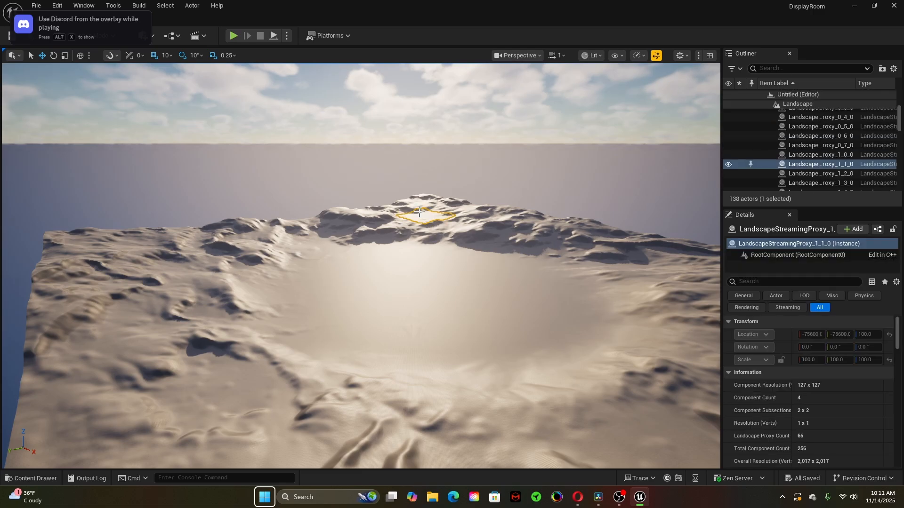
left_click(318, 186)
right_click_drag(319, 185, 348, 186)
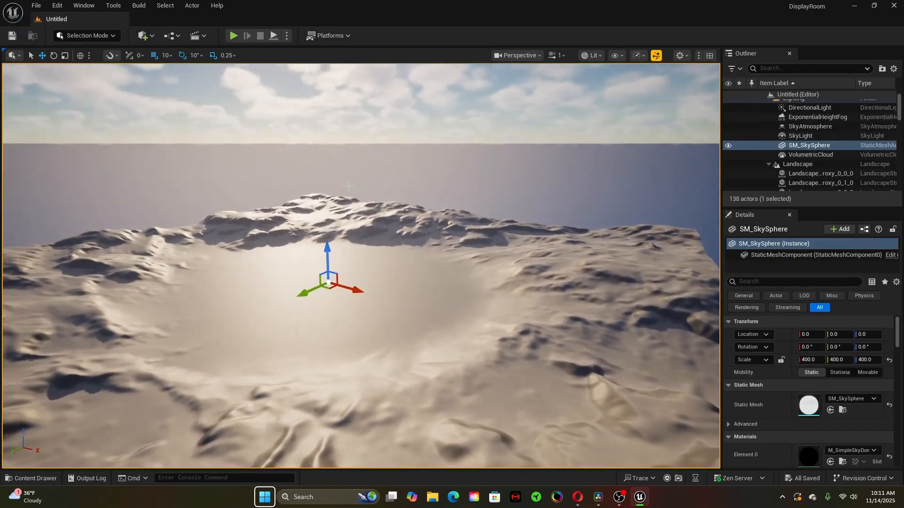
key("Escape")
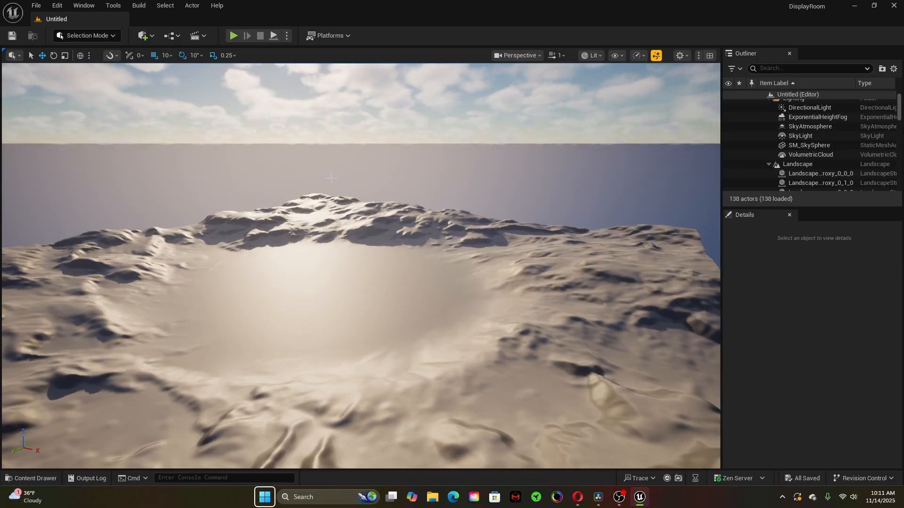
mouse_move(331, 178)
right_mouse_down()
mouse_move(283, 179)
mouse_move(358, 203)
mouse_move(338, 160)
mouse_move(340, 183)
right_mouse_up()
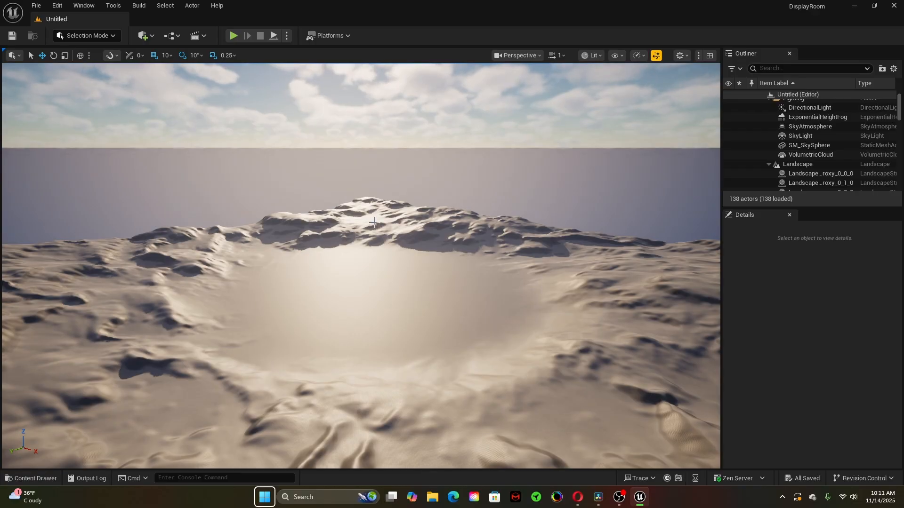
mouse_move(366, 179)
right_mouse_down()
mouse_move(475, 180)
mouse_move(339, 178)
mouse_move(369, 185)
mouse_move(358, 184)
mouse_move(361, 141)
mouse_move(368, 195)
right_mouse_up()
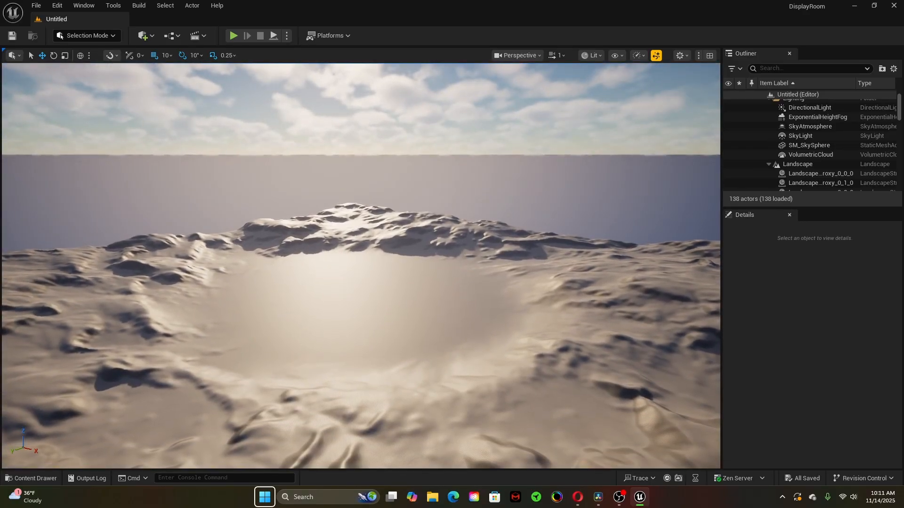
key("q")
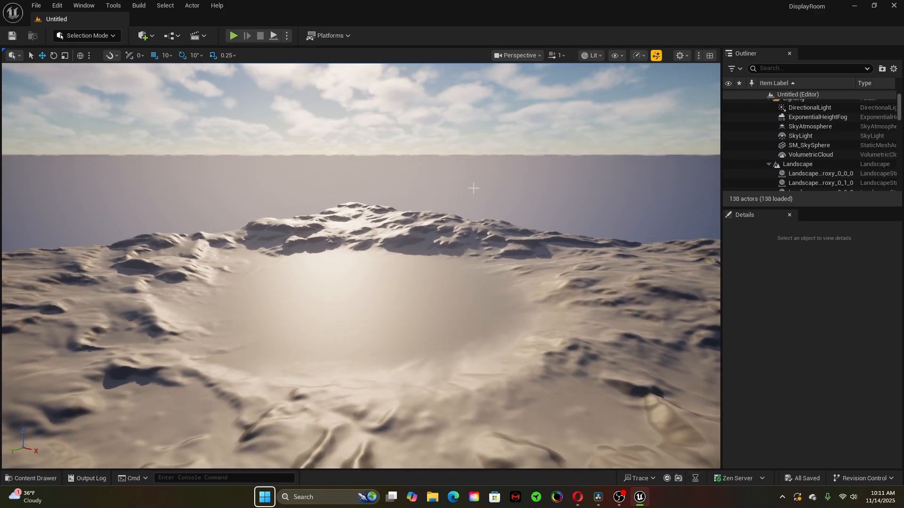
- Raise the viewport camera speed to 6 and fly over the landscape
right_click_drag(458, 188, 421, 217)
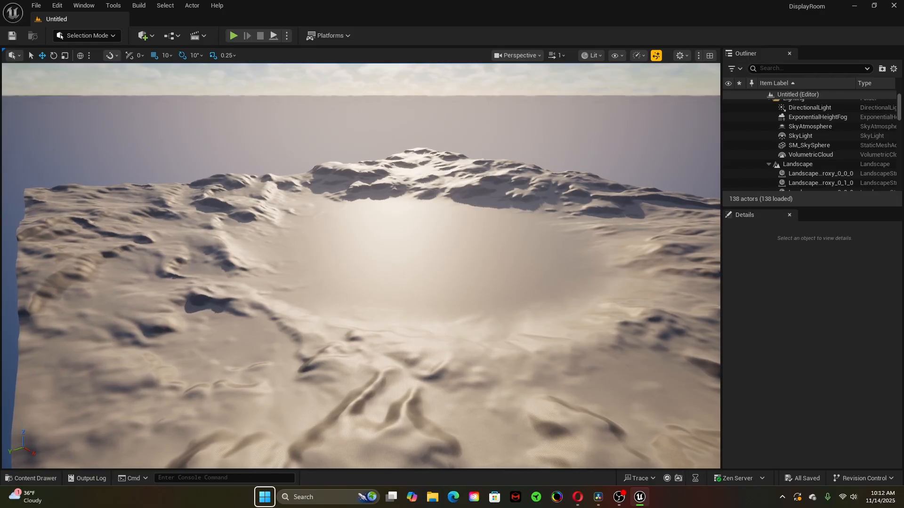
scroll(420, 218, "up", 5)
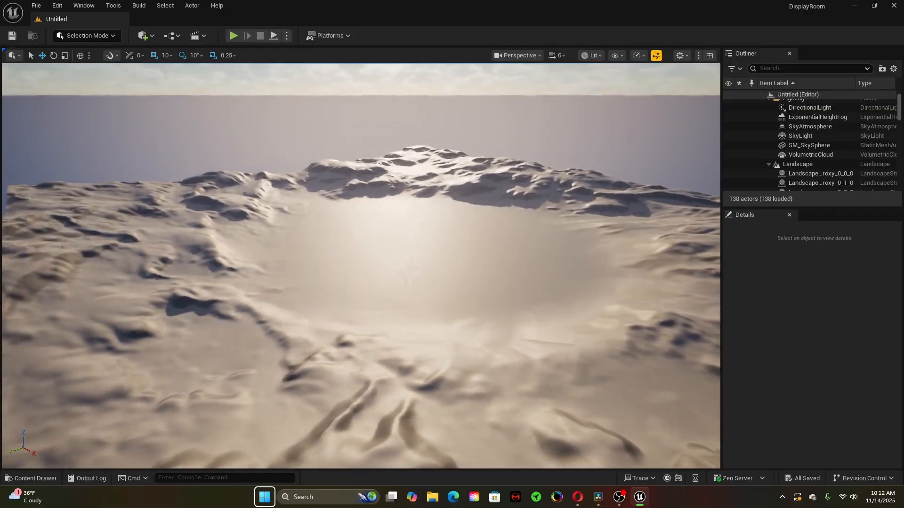
key("e")
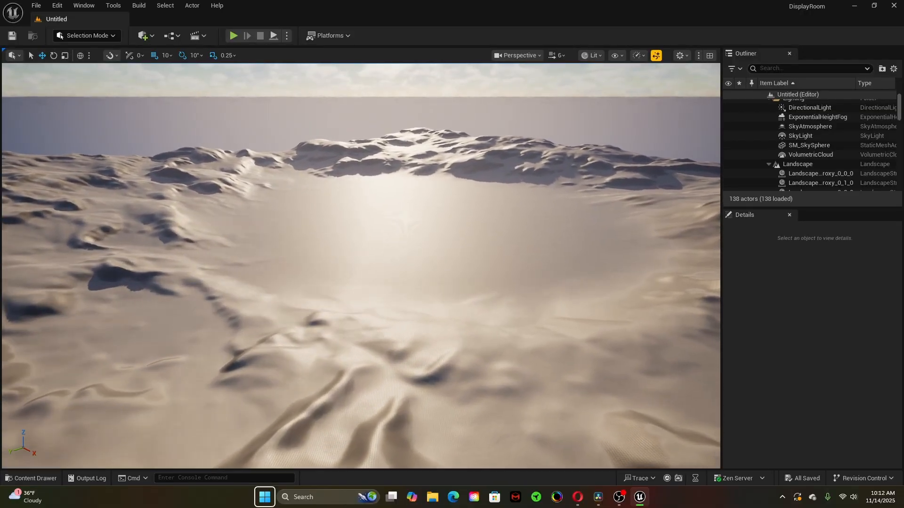
- Fly the camera up and down above the landscape and turn it to examine the terrain from different heights and angles
key("q")
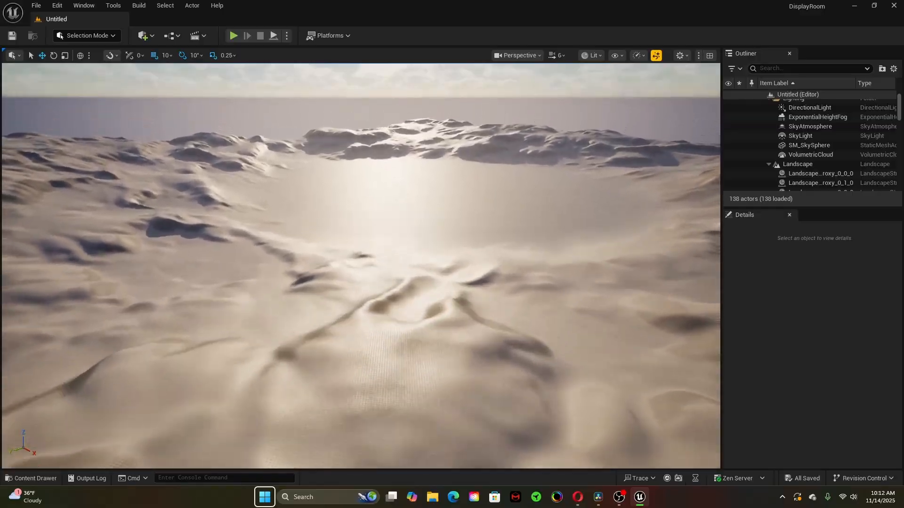
key("e")
key("q")
key("e")
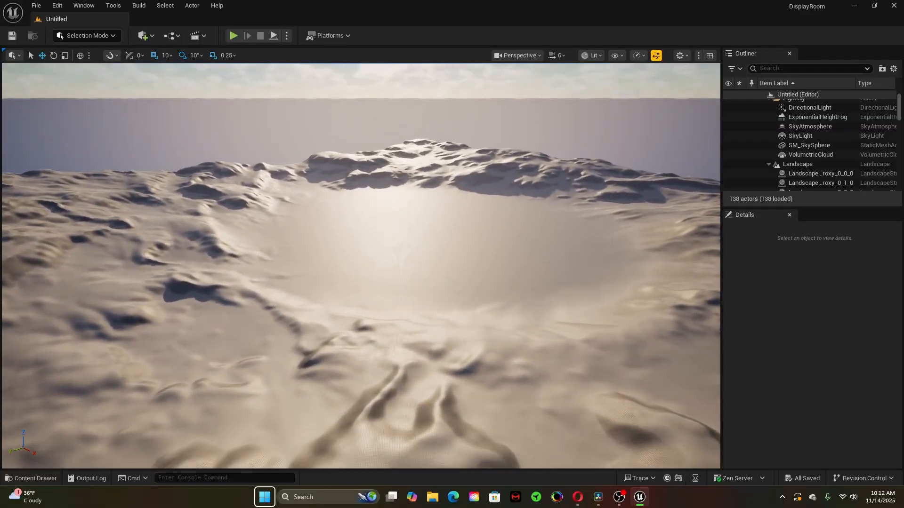
key("q")
key("e")
key("q")
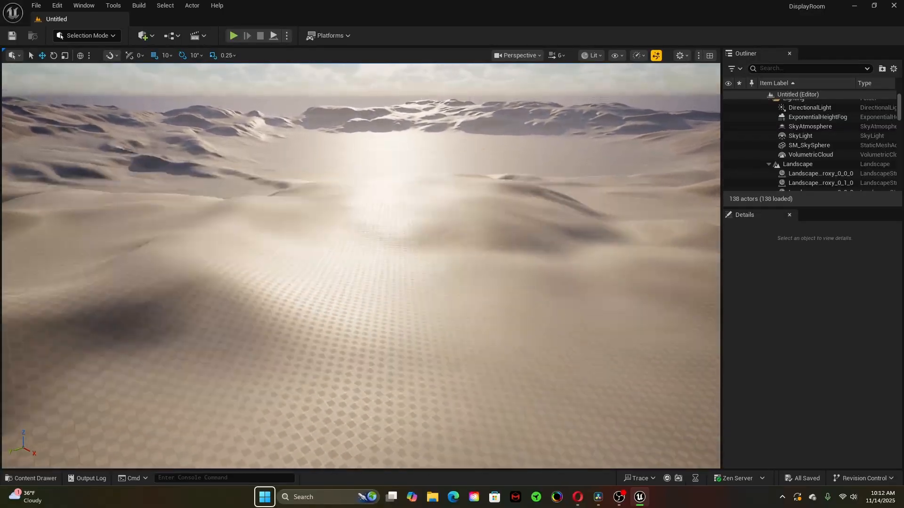
key("e")
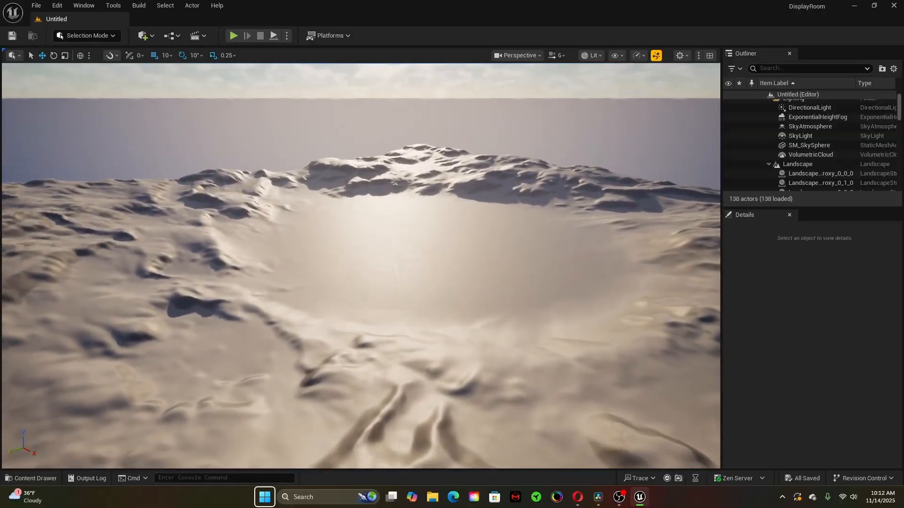
key("q")
key("e")
key("q")
key("e")
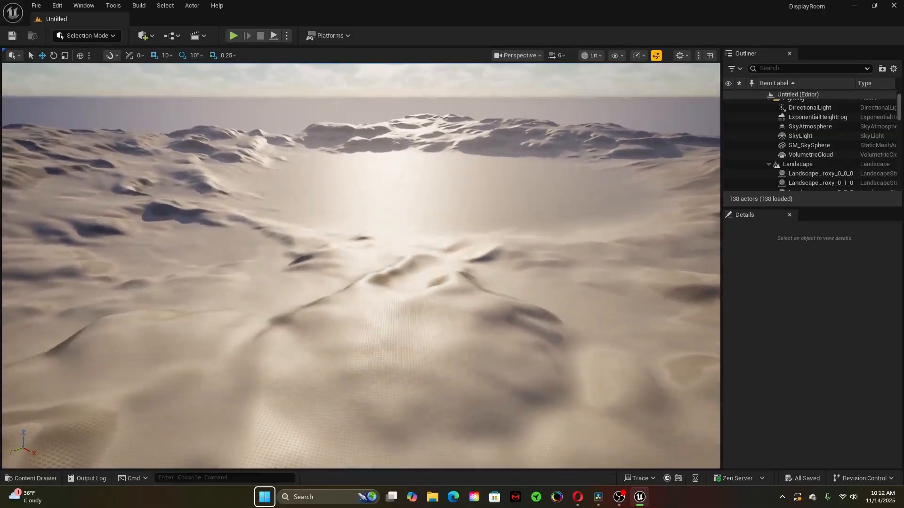
key("q")
key("e")
right_click_drag(361, 266, 231, 280)
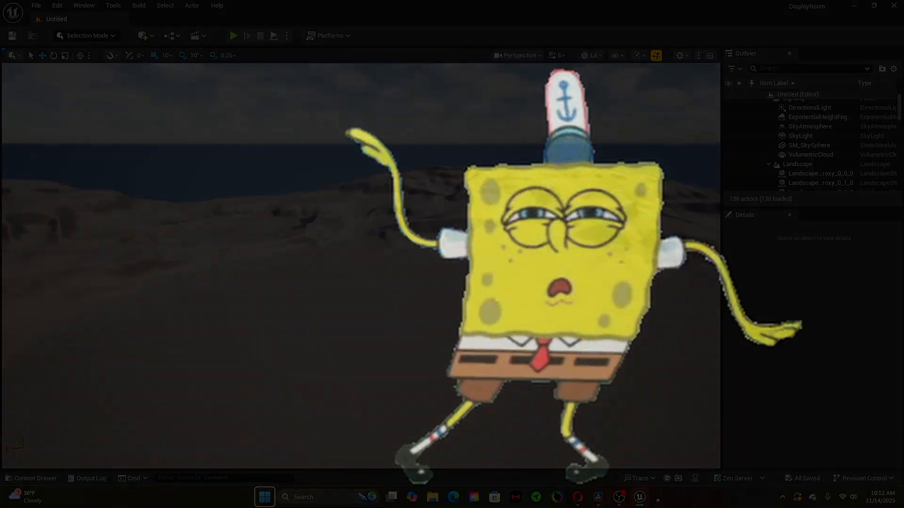